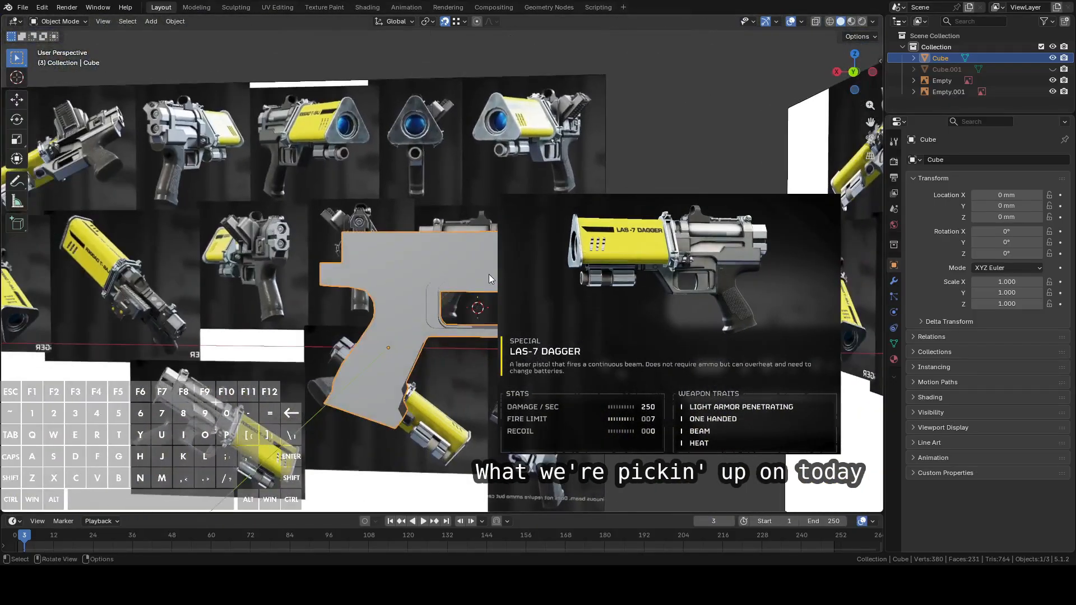
- Open the gun body's mesh for editing and examine its trigger opening and the slot in its top
left_click(840, 75)
middle_click_drag(471, 314, 438, 307)
left_click(842, 75)
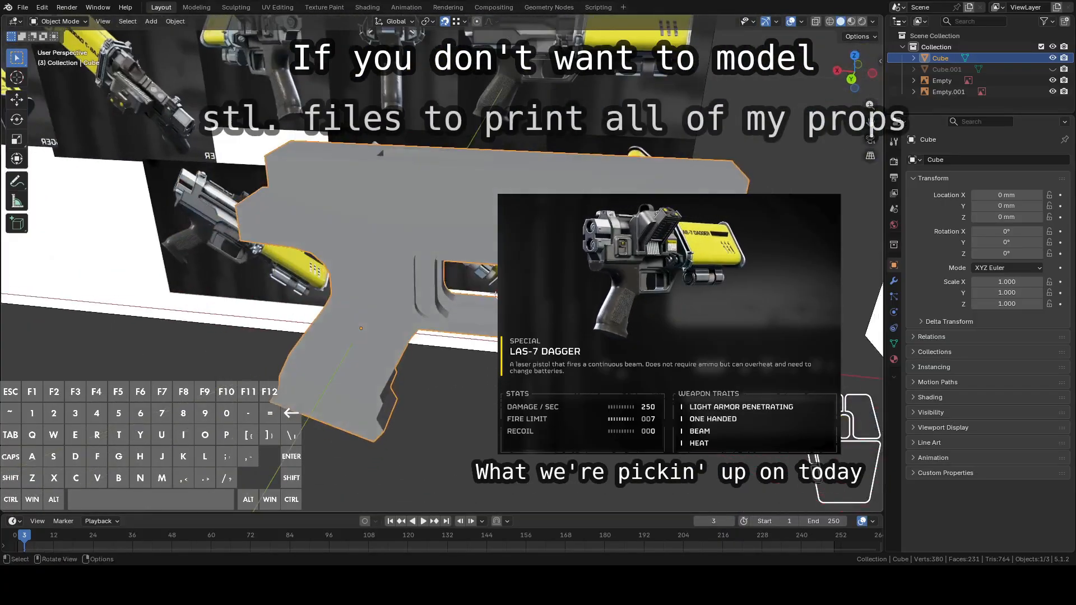
scroll(454, 319, "up", 5)
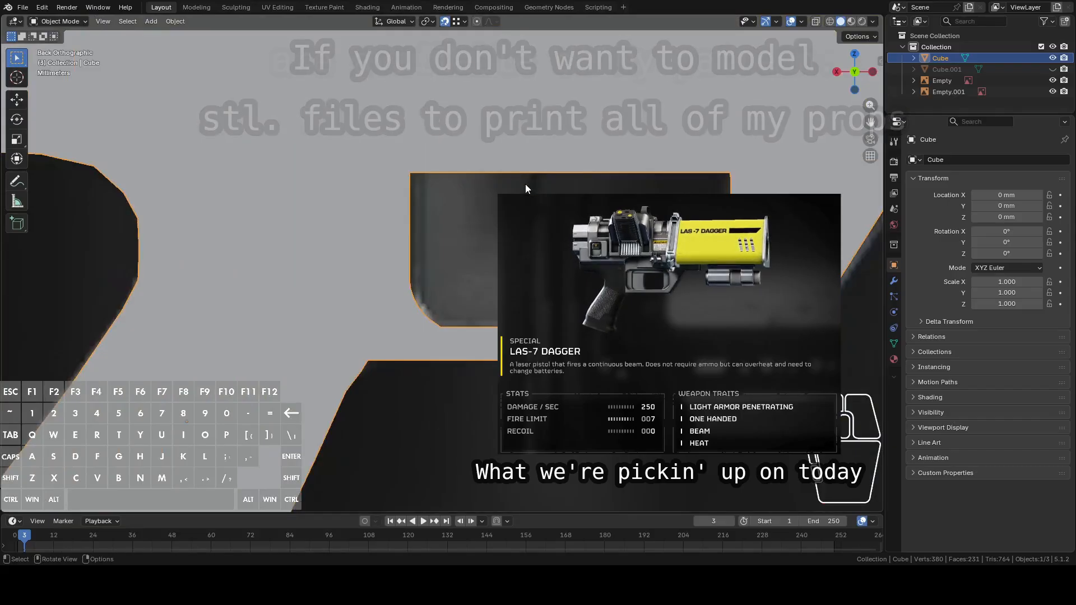
scroll(514, 142, "up", 4)
key("Tab")
middle_click_drag(496, 365, 447, 284)
middle_click_drag(427, 190, 457, 185)
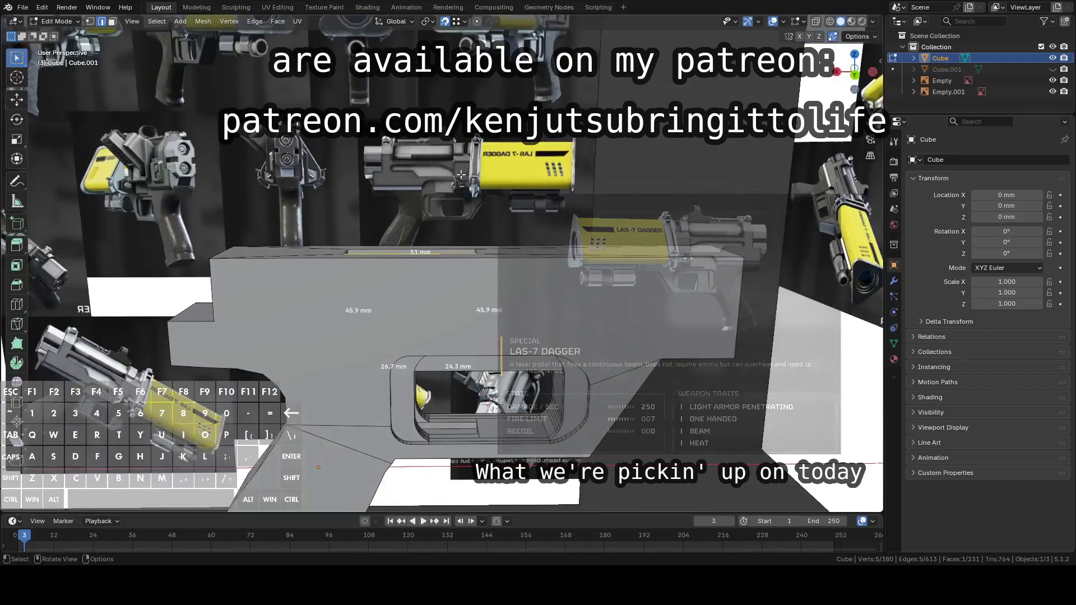
middle_click_drag(437, 210, 460, 186)
scroll(445, 260, "up", 3)
middle_click_drag(510, 267, 536, 327)
scroll(512, 319, "up", 3)
- Duplicate the slot's muzzle-side end face and shift the copy about 1.12 mm along X into the slot
key("3")
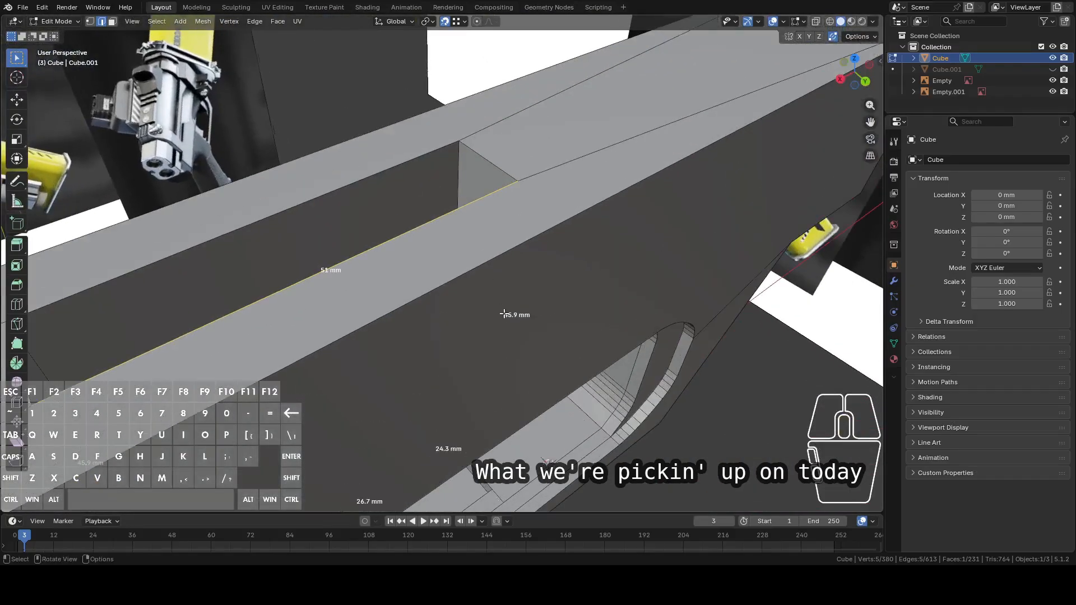
left_click(480, 183)
middle_click_drag(504, 209, 502, 134)
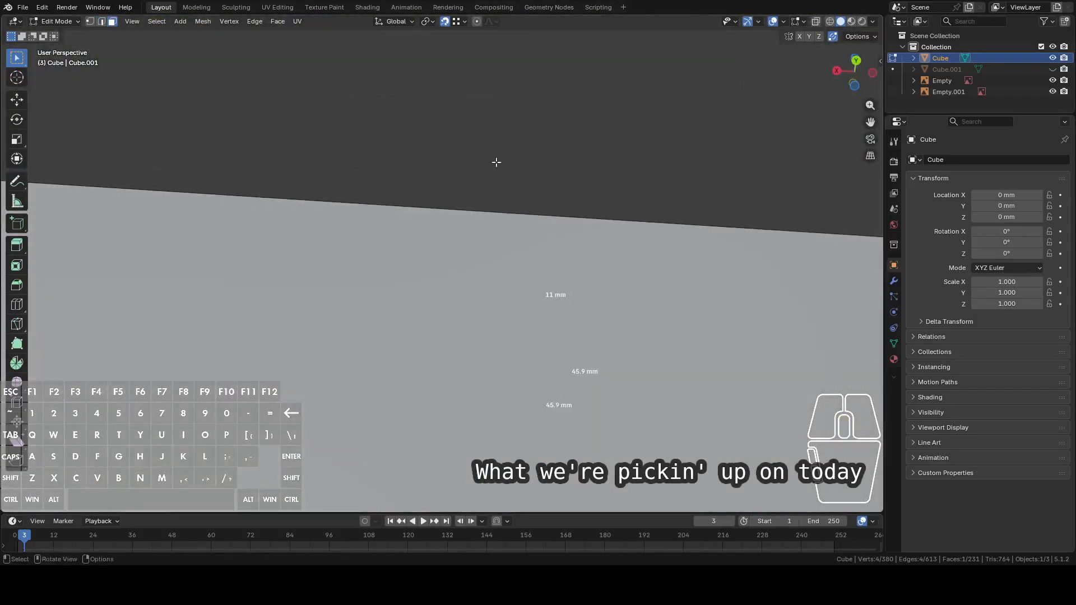
scroll(502, 135, "down", 4)
middle_click_drag(529, 323, 512, 299, "shift")
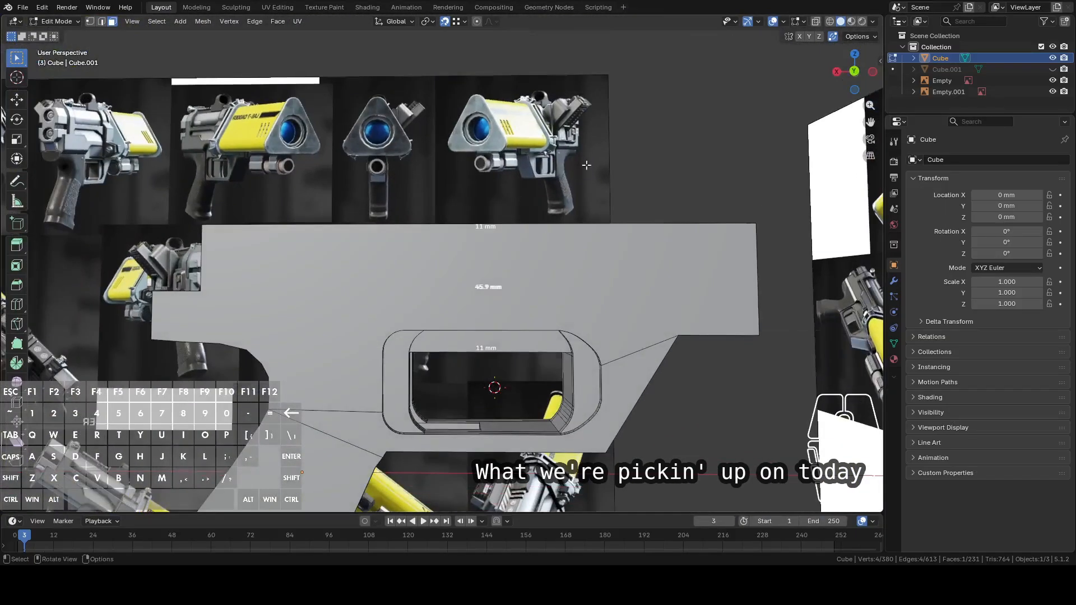
key("shift+d")
right_click(586, 150)
mouse_move(582, 157)
middle_mouse_down()
mouse_move(567, 192)
mouse_move(562, 155)
middle_mouse_up()
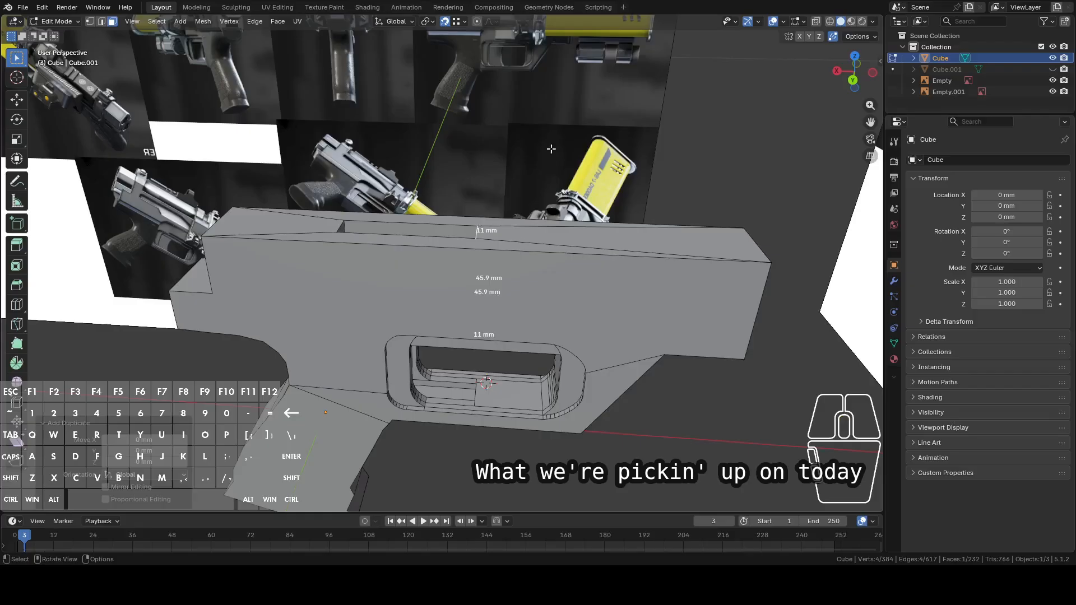
key("g")
key("z")
key("x")
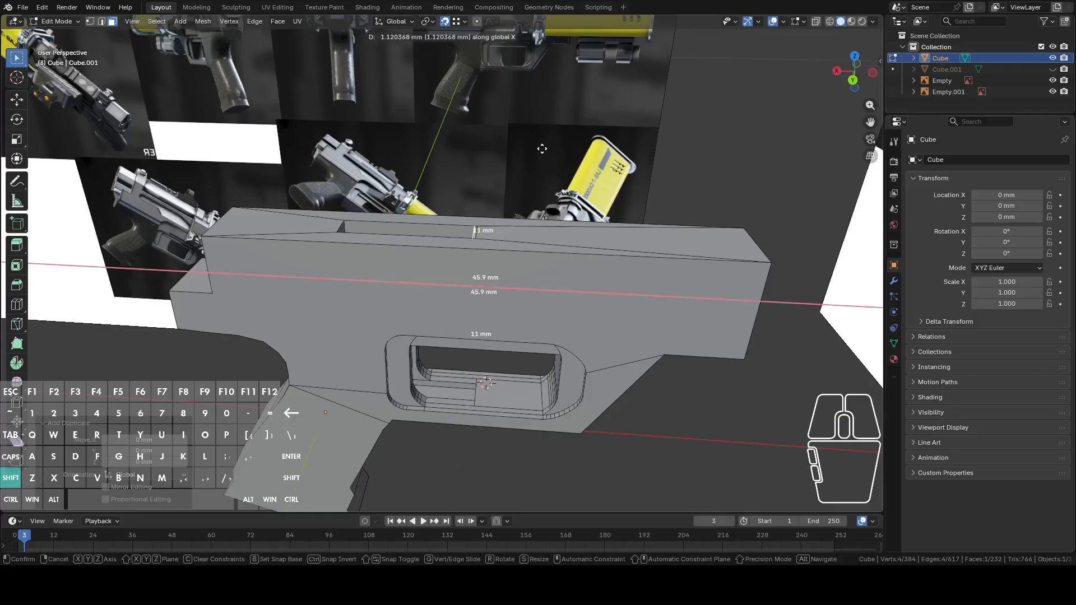
left_click(542, 148)
- Check the gap between the duplicated face's upper corner and the slot's corner with a temporary extruded vertex, and undo the extrusion
scroll(540, 158, "up", 7)
middle_click_drag(594, 163, 482, 350, "shift")
scroll(479, 327, "up", 2)
key("1")
left_click(451, 287)
middle_click_drag(451, 283, 465, 287)
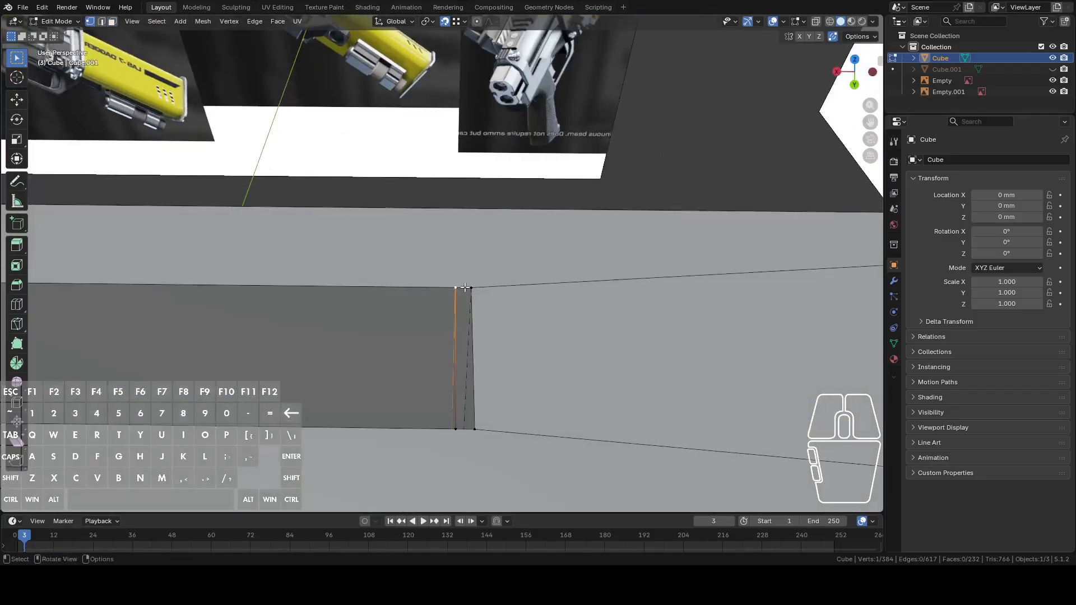
key("v")
right_click(465, 283)
key("g")
right_click(475, 259)
key("g")
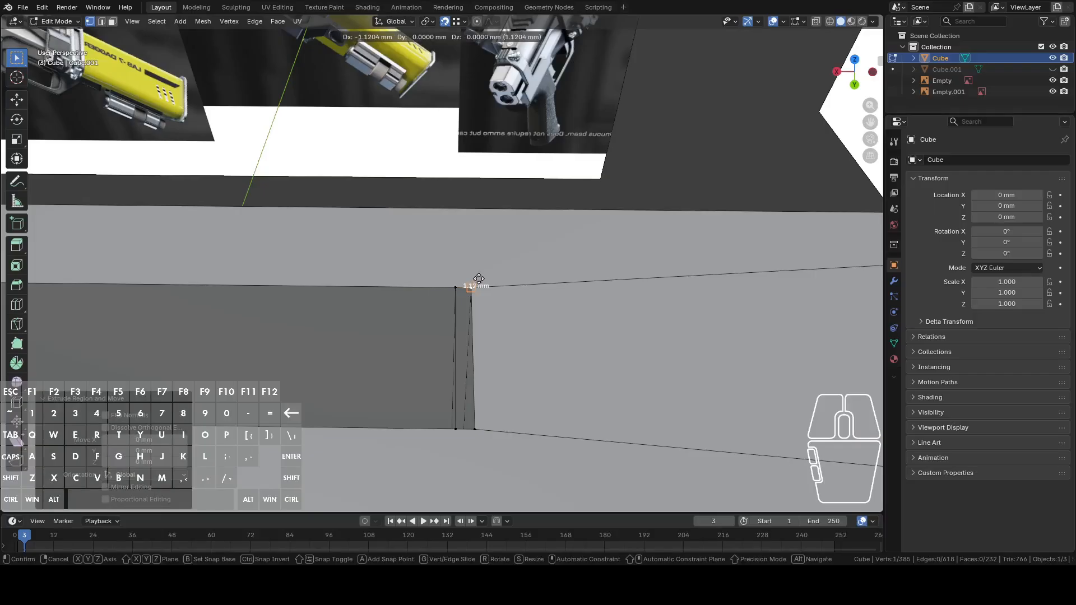
left_click(478, 278)
key("ctrl+z")
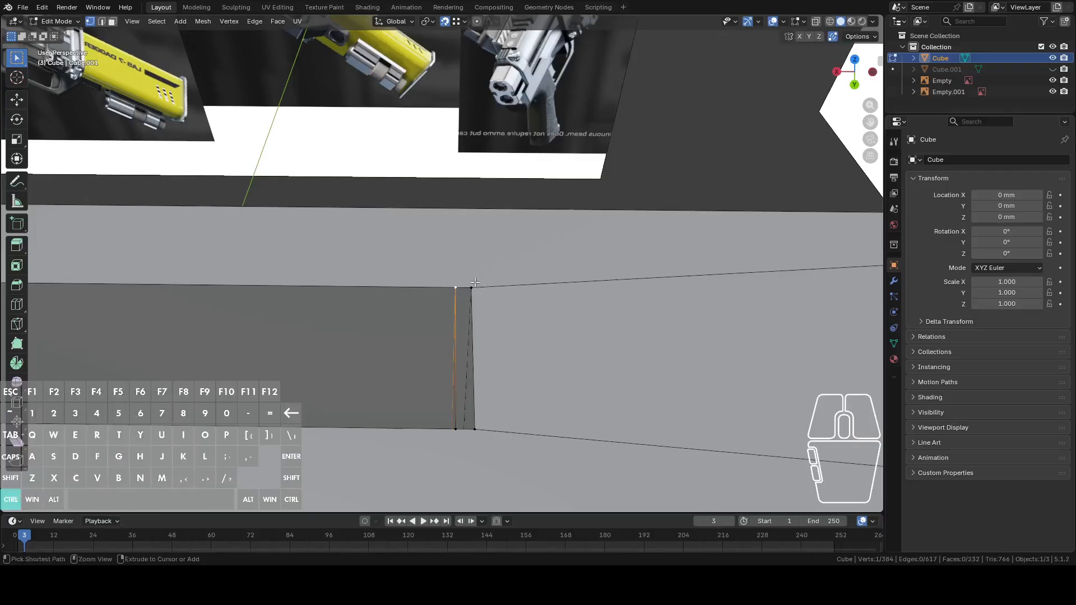
- Scale the duplicated face along Y to a width of about 10 mm
middle_click_drag(479, 278, 459, 322)
scroll(483, 309, "down", 4)
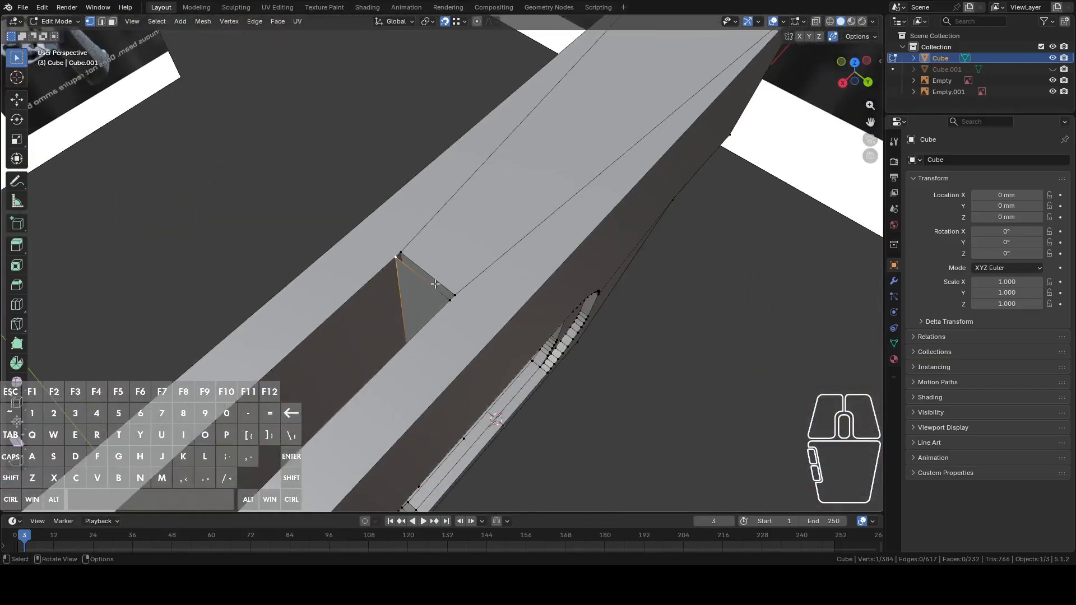
scroll(428, 286, "up", 2)
middle_click_drag(386, 318, 454, 308)
left_click(423, 351)
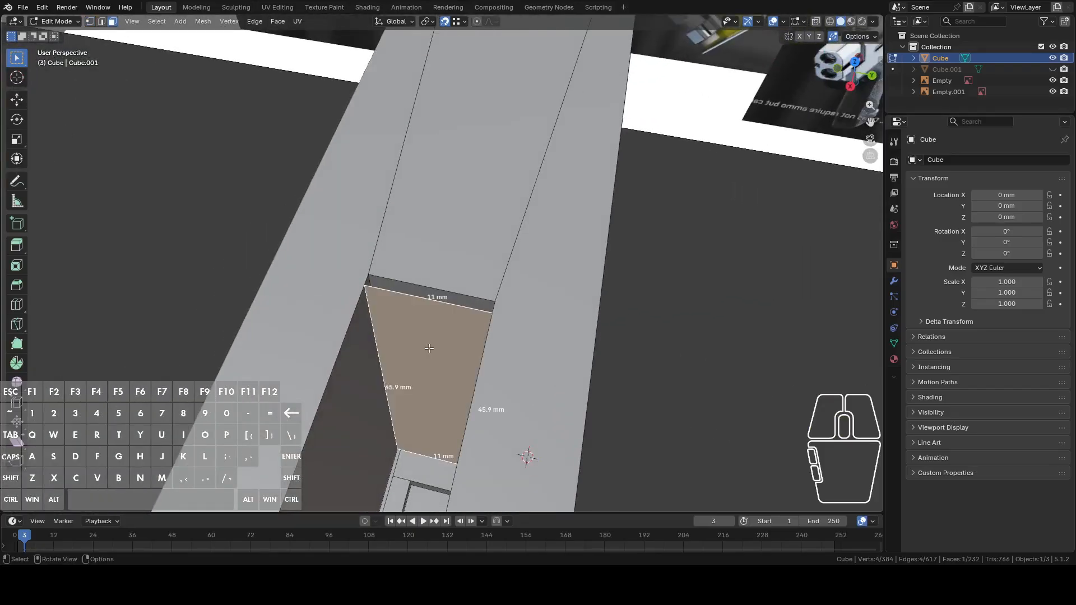
middle_click_drag(427, 351, 442, 345)
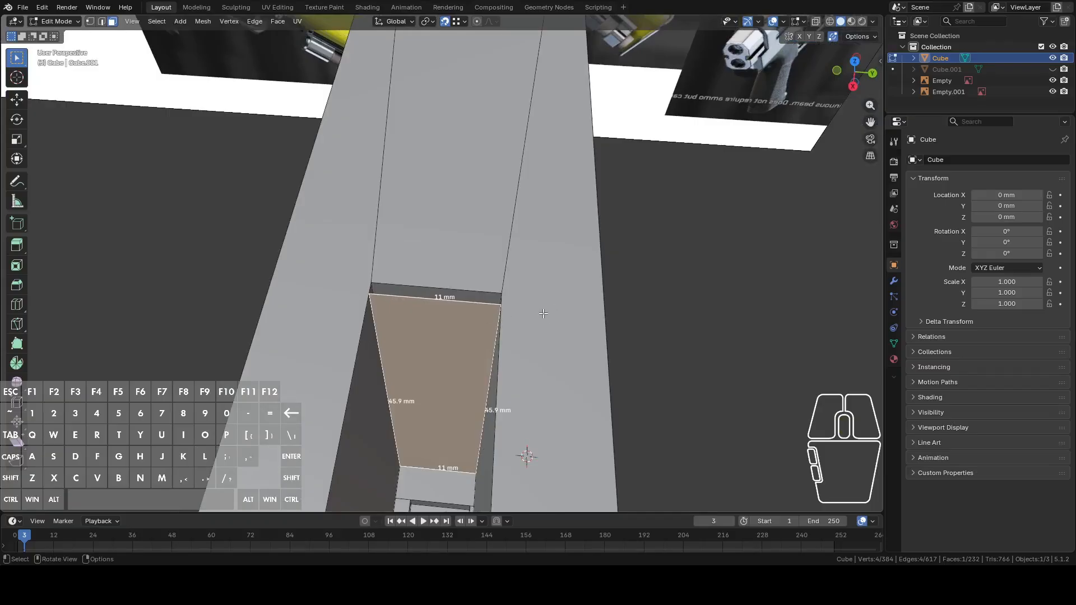
key("s")
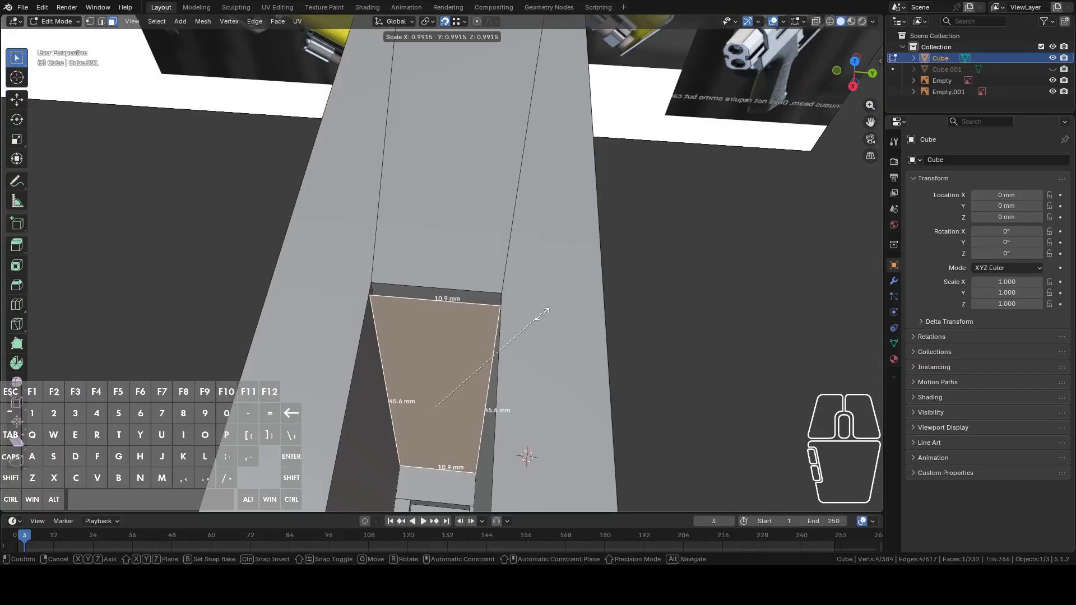
key("y")
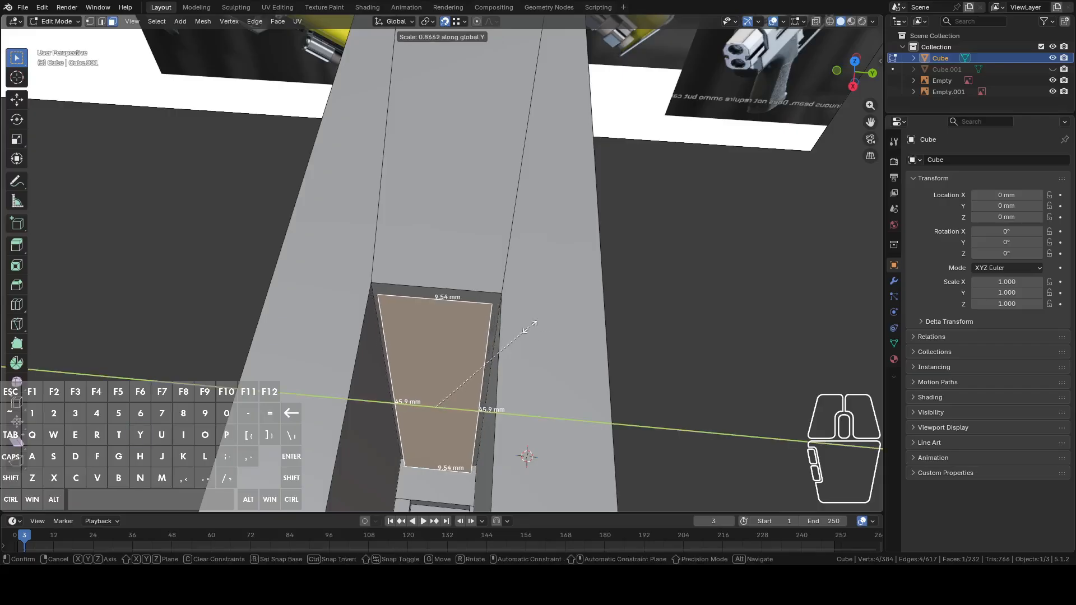
key("shift")
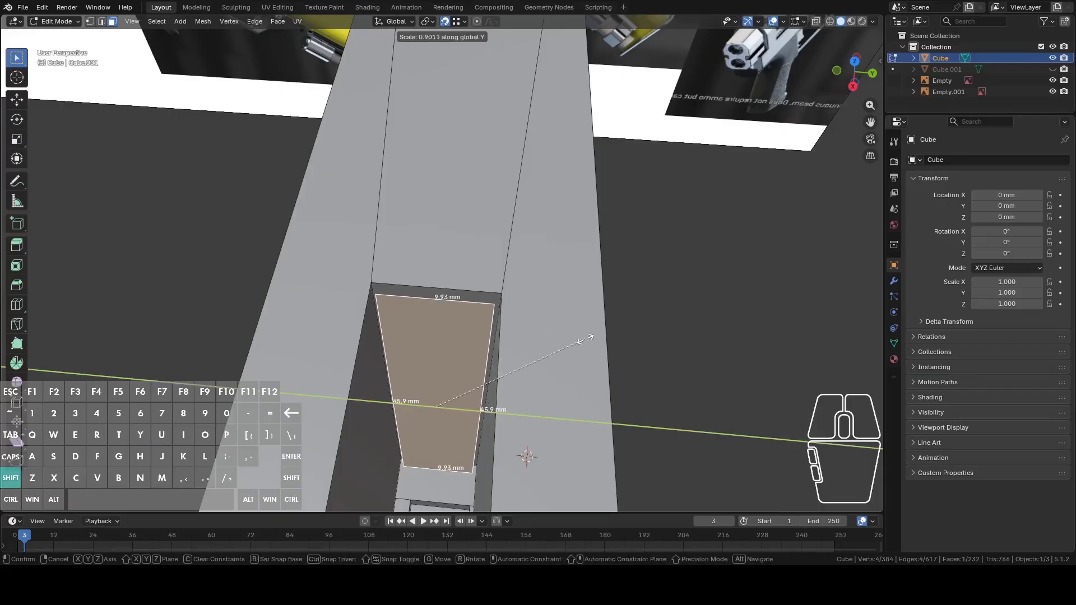
left_click(600, 339)
- Turn on X-ray and extrude the duplicated face's top edge and two side edges about 48 mm along X, toward the grip
middle_click_drag(600, 339, 520, 205)
middle_click_drag(520, 204, 505, 328)
middle_click_drag(425, 259, 578, 179, "shift")
key("2")
left_click(502, 218)
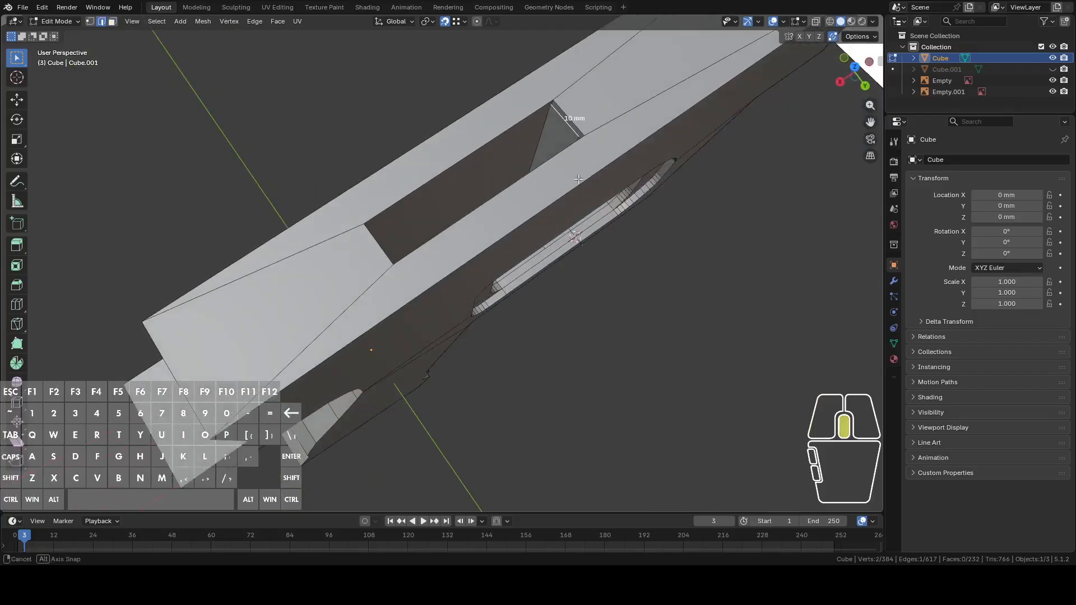
left_click(554, 143, "shift")
middle_click_drag(555, 143, 542, 92)
left_click(853, 83)
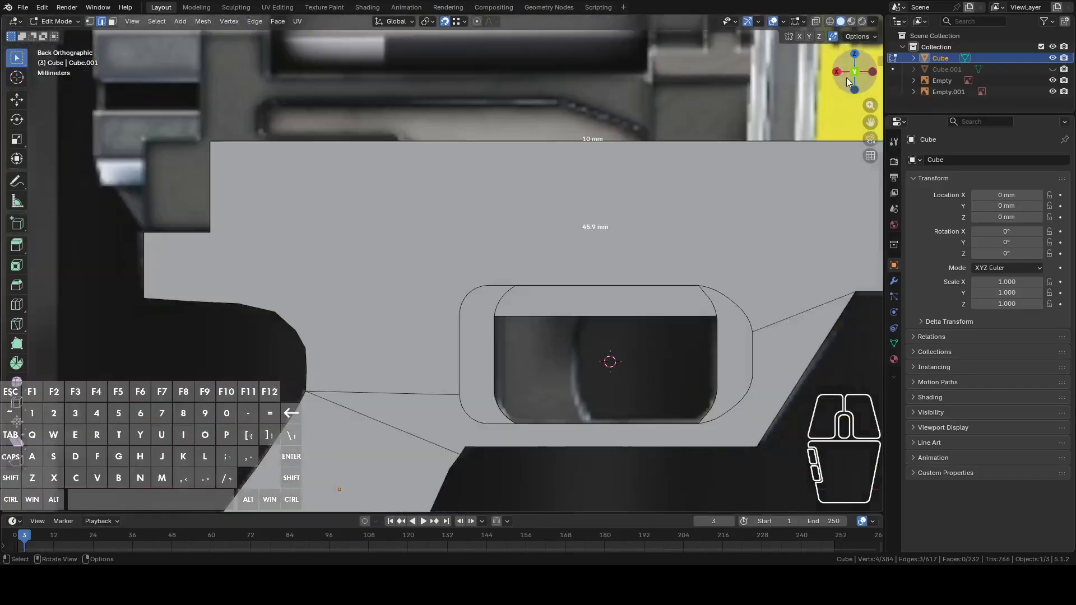
left_click(815, 22)
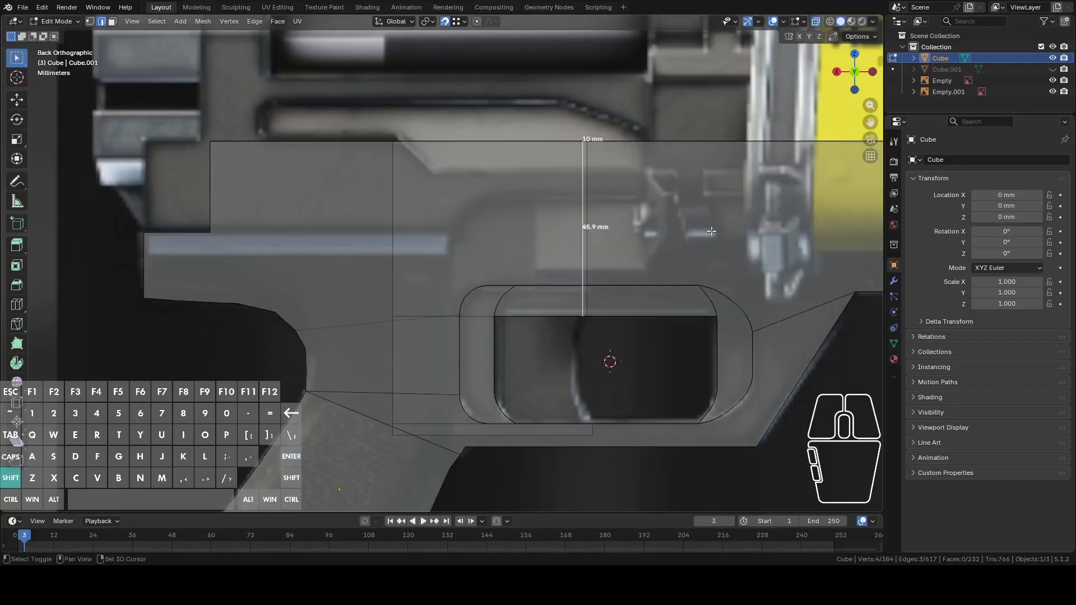
middle_click_drag(672, 271, 601, 236, "shift")
key("e")
key("y")
key("x")
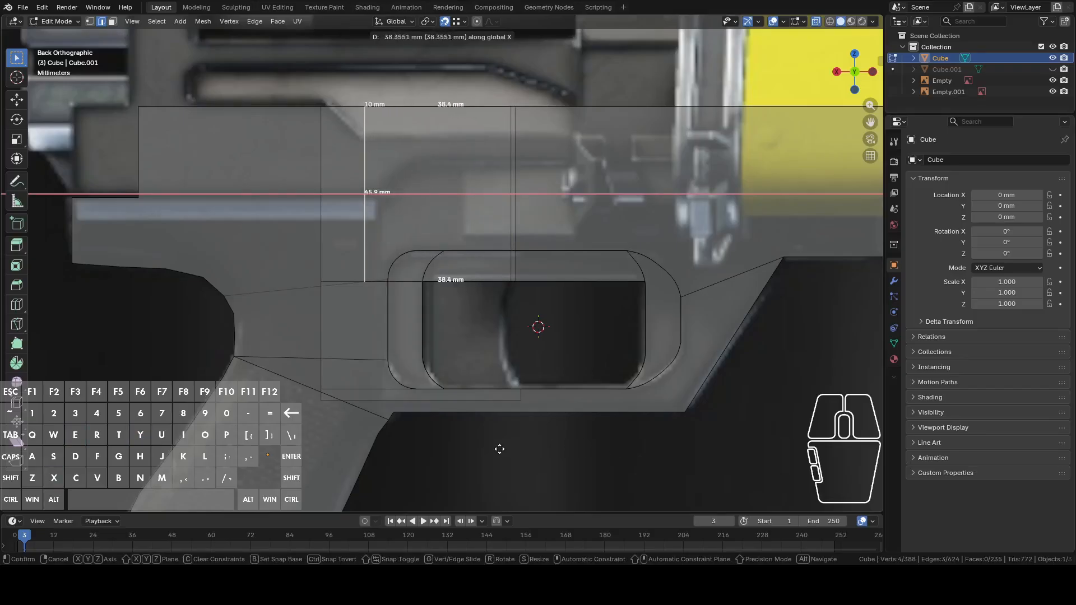
key("shift")
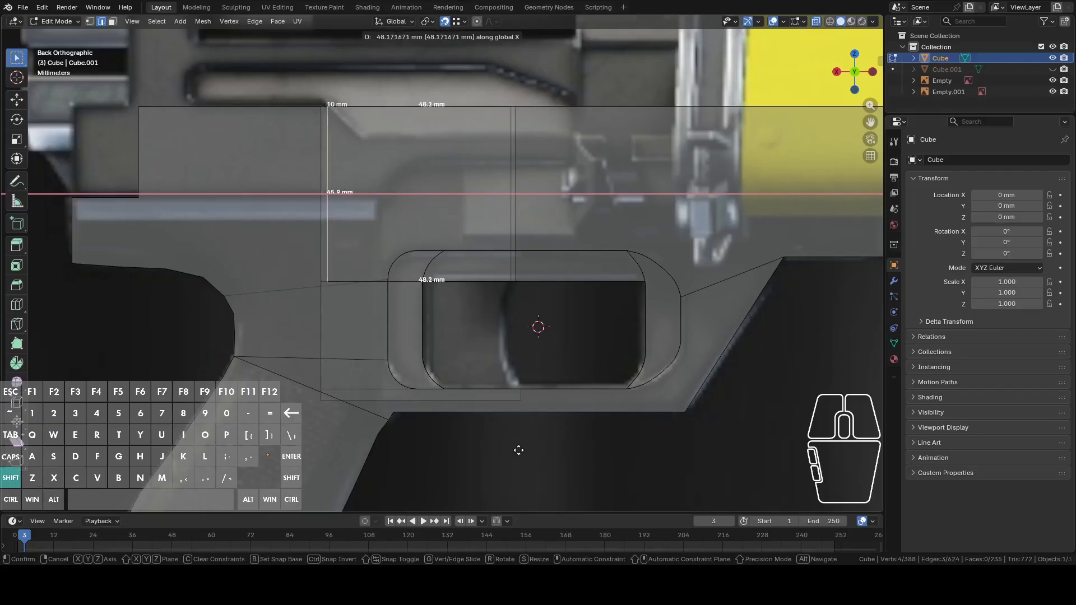
left_click(522, 447)
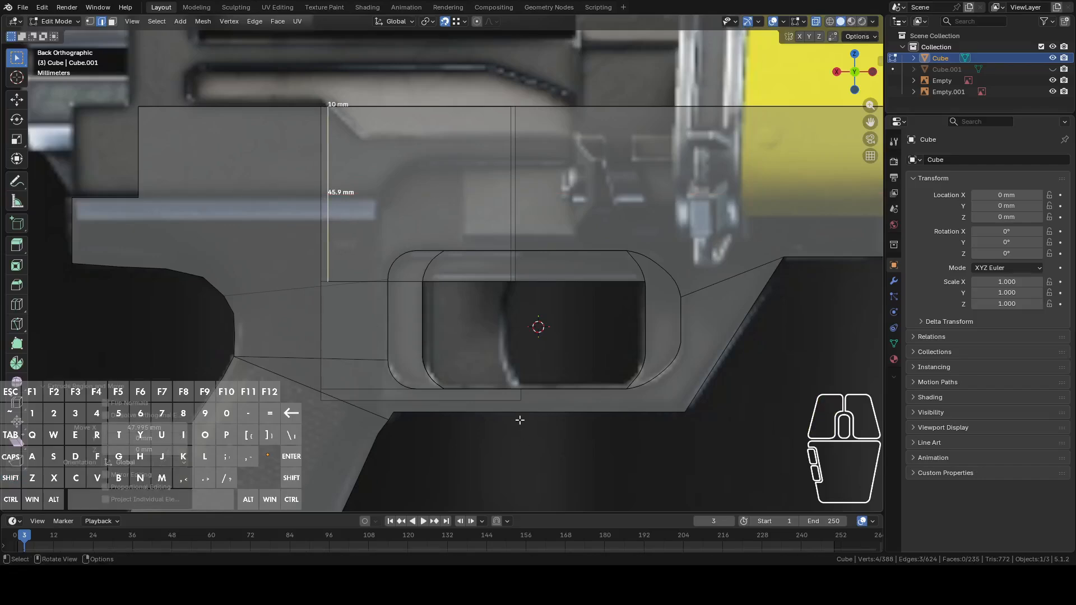
- Move the extruded end edges back along X toward the muzzle until the new block is about 29.1 mm long
middle_click_drag(518, 399, 555, 402)
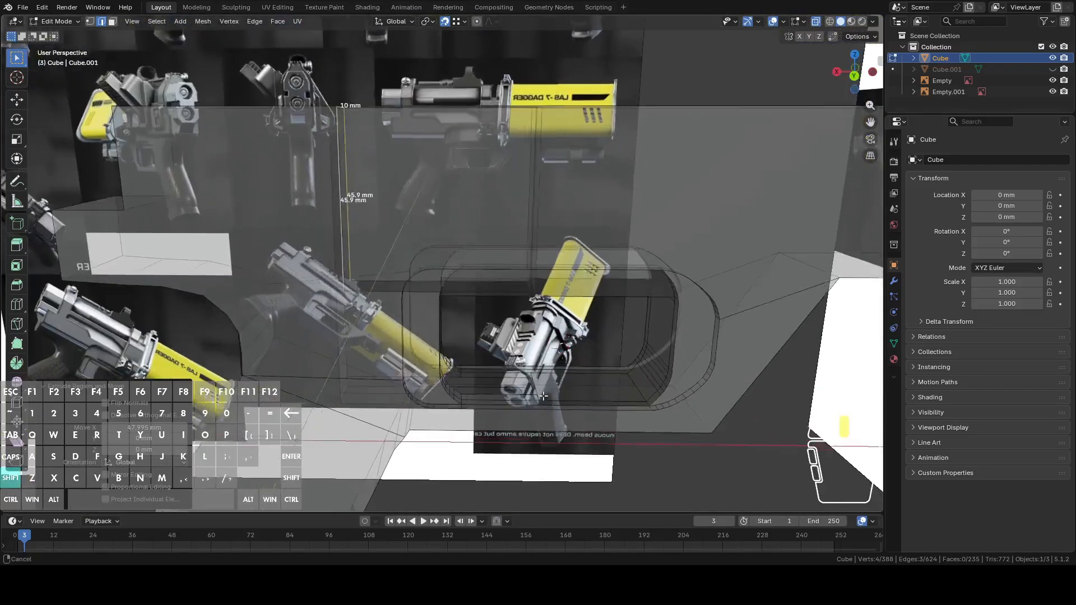
middle_click_drag(578, 354, 490, 469)
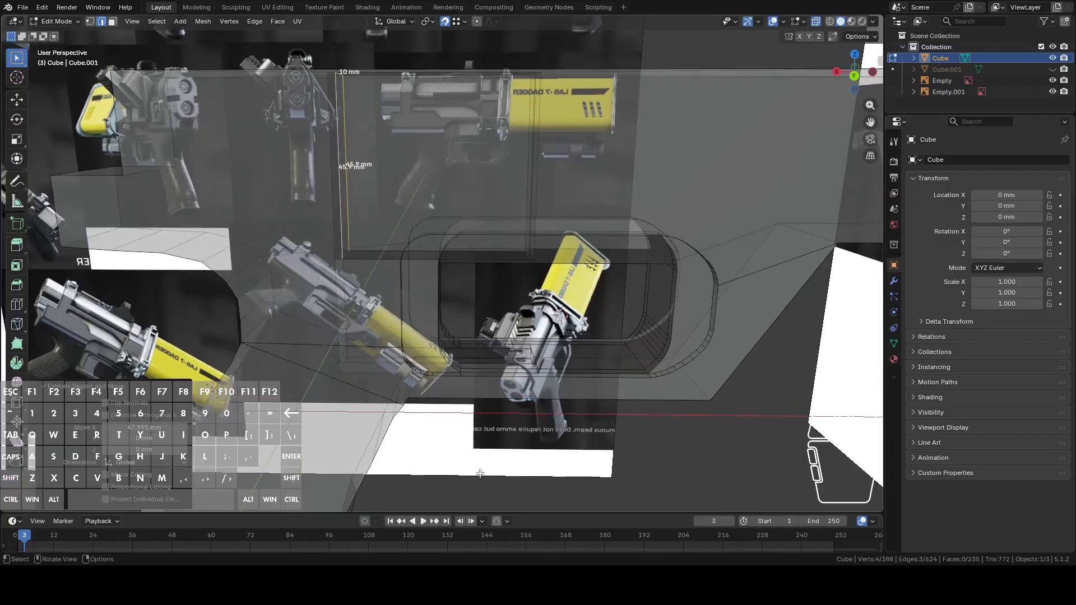
key("g")
key("x")
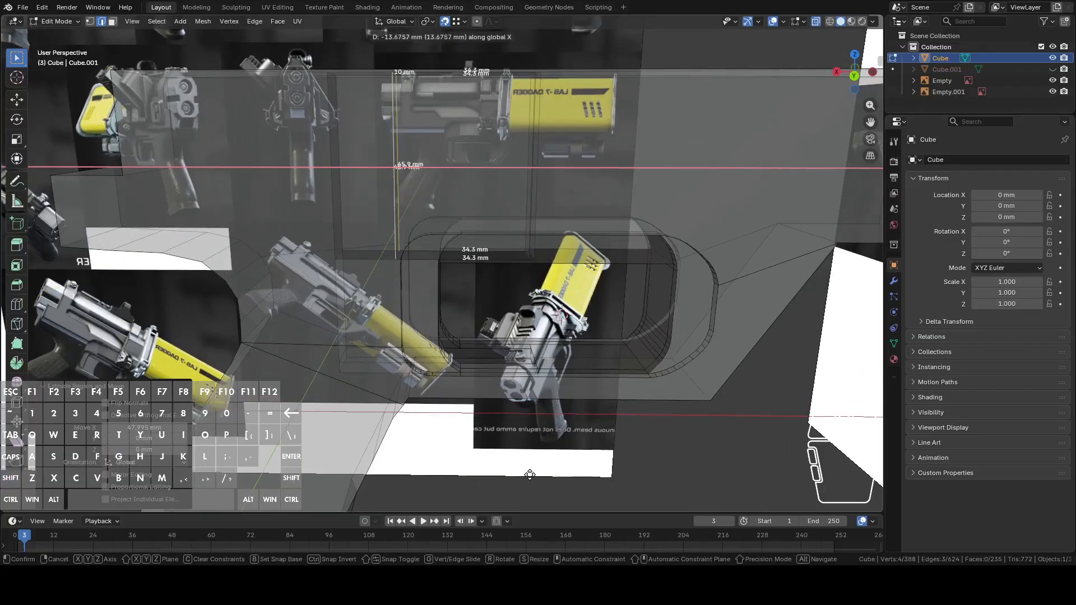
left_click(542, 474, "shift")
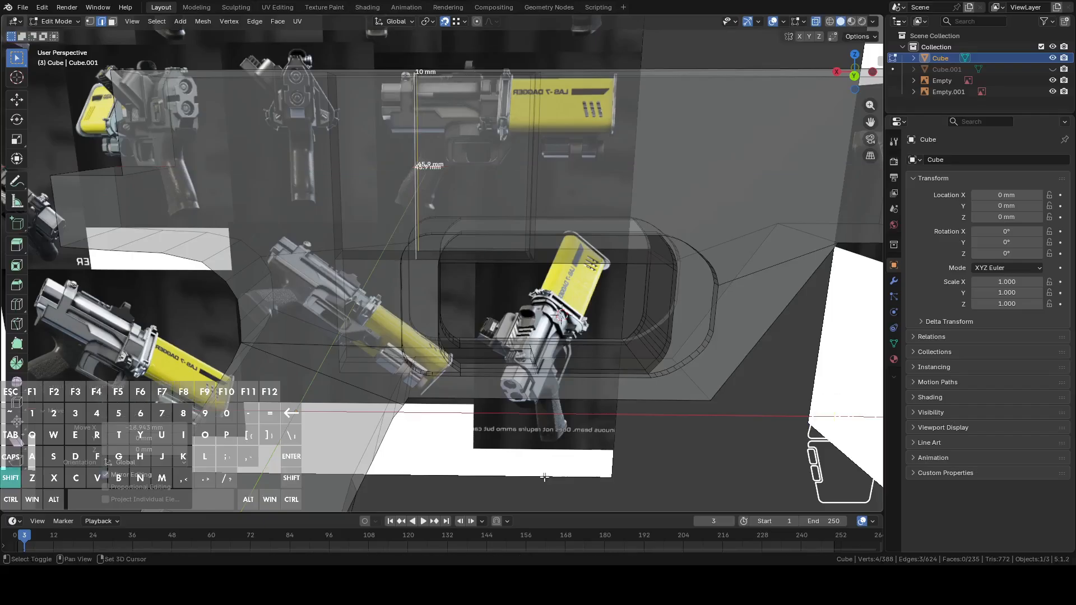
- Separate the linked block geometry from the gun body into its own object and select that object
key("Tab")
key("Tab")
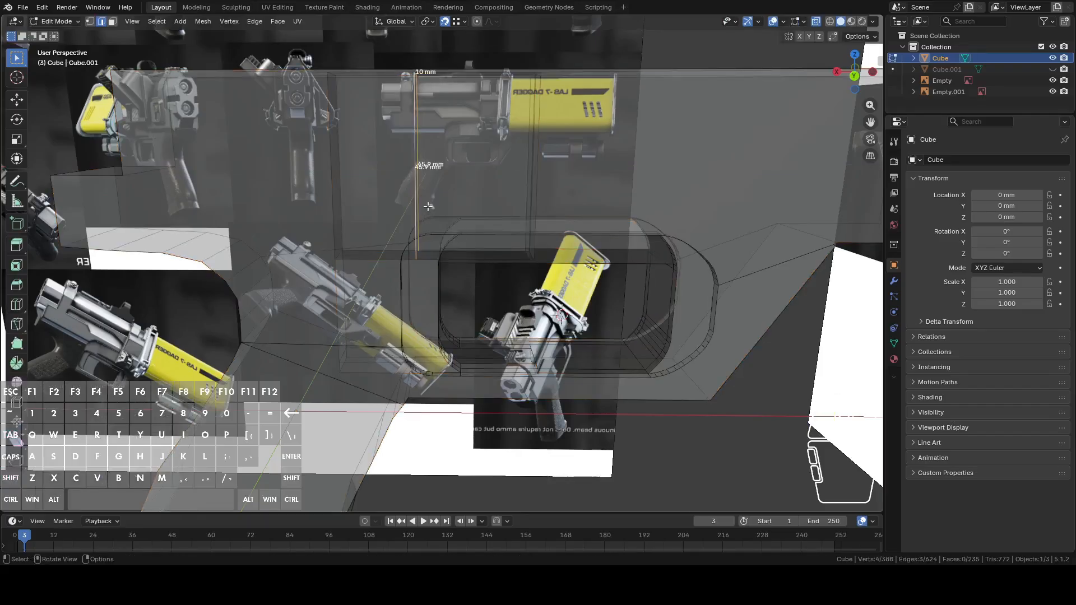
key("l")
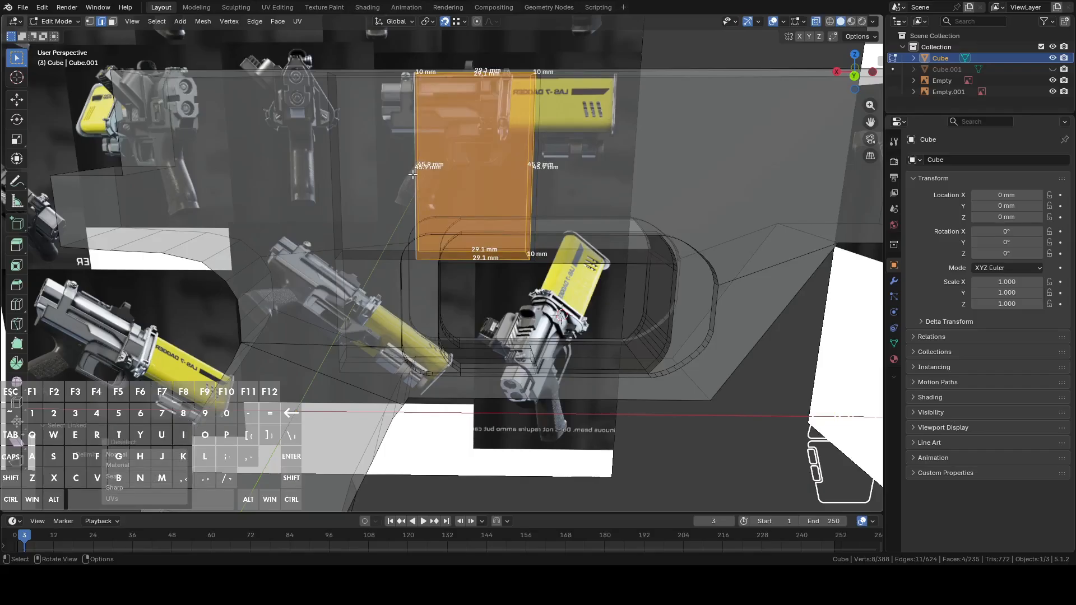
key("p")
left_click(413, 174)
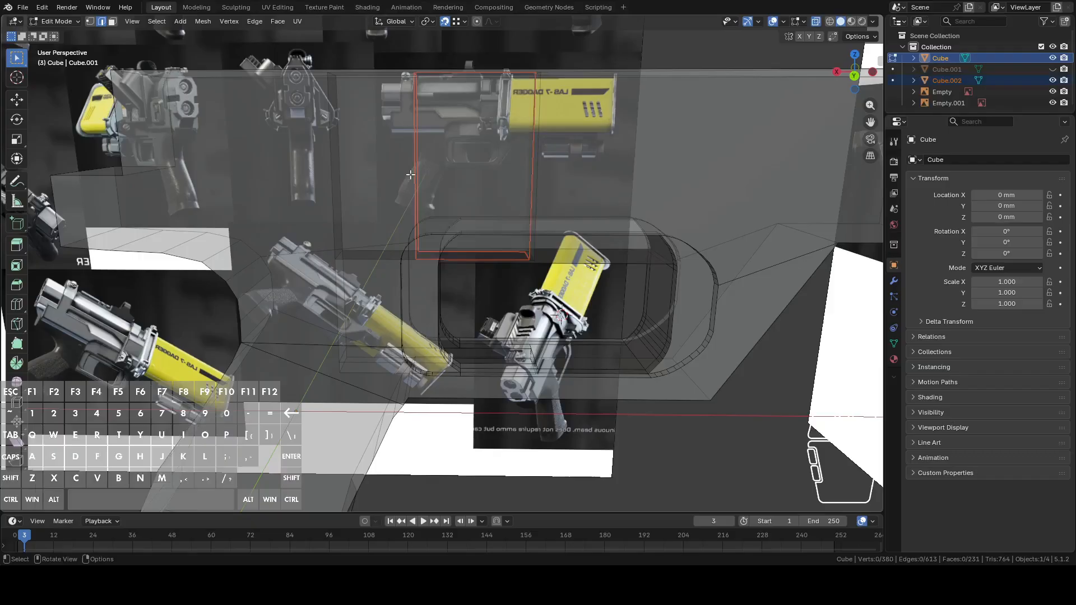
key("Tab")
left_click(448, 168)
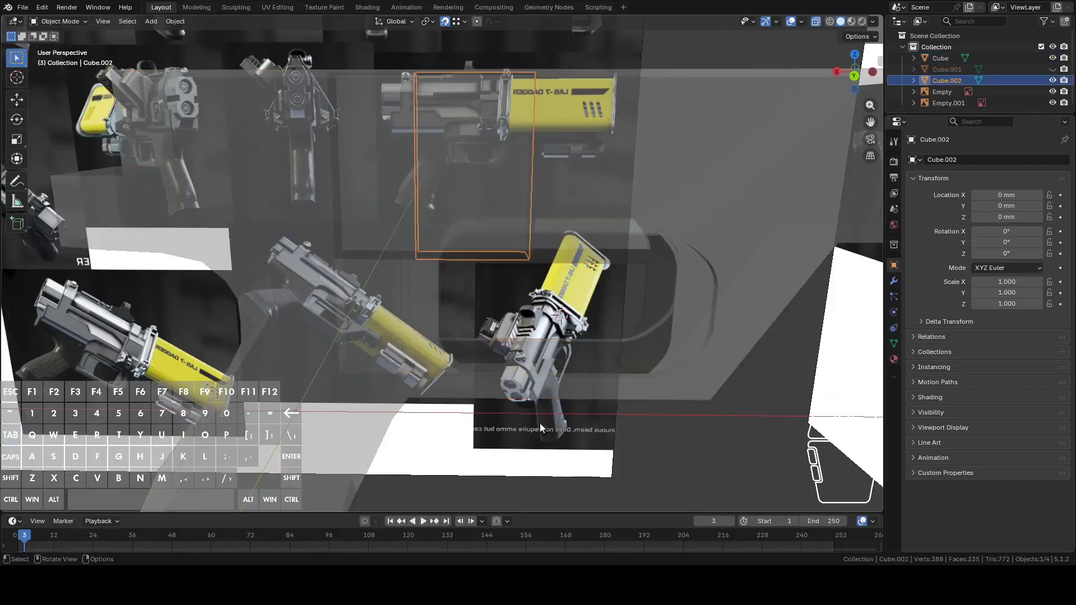
- Try sliding the separated block along X inside the slot
key("g")
key("x")
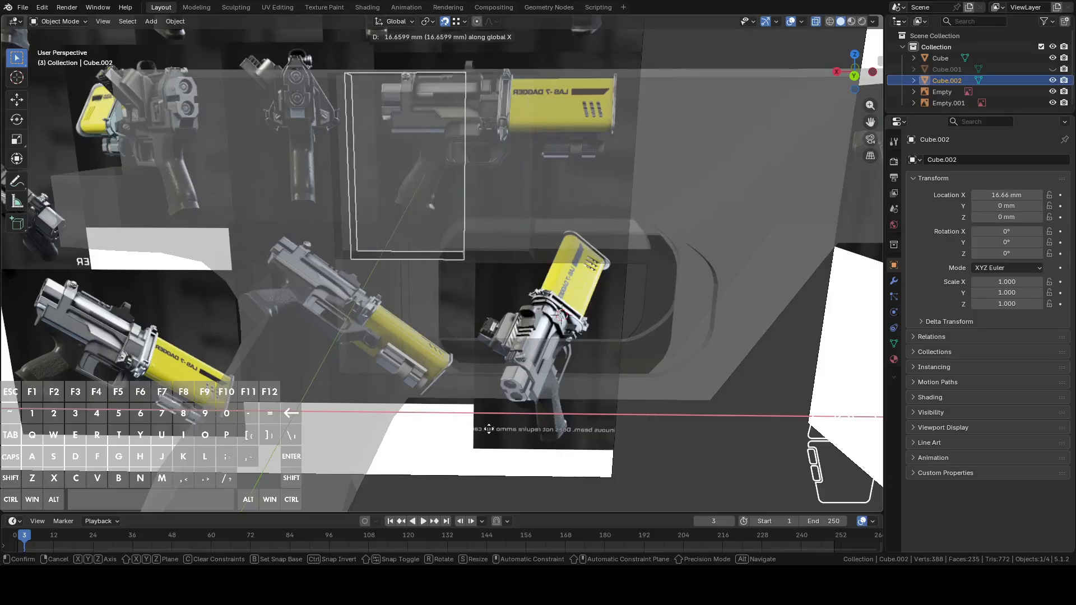
right_click(518, 429)
middle_click_drag(537, 384, 520, 365)
scroll(520, 366, "up", 3)
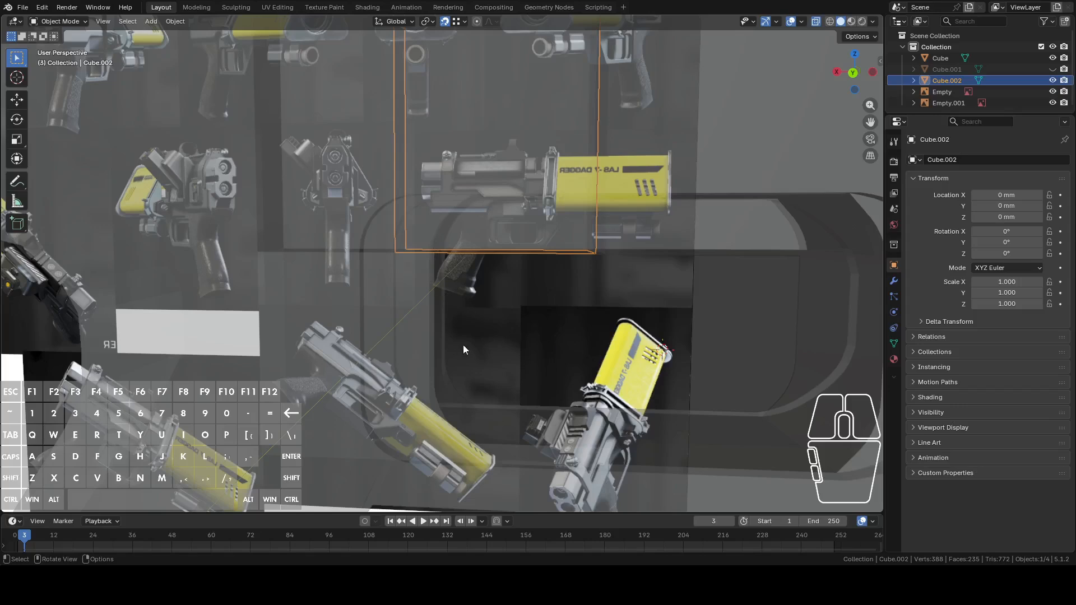
middle_click_drag(533, 334, 450, 303)
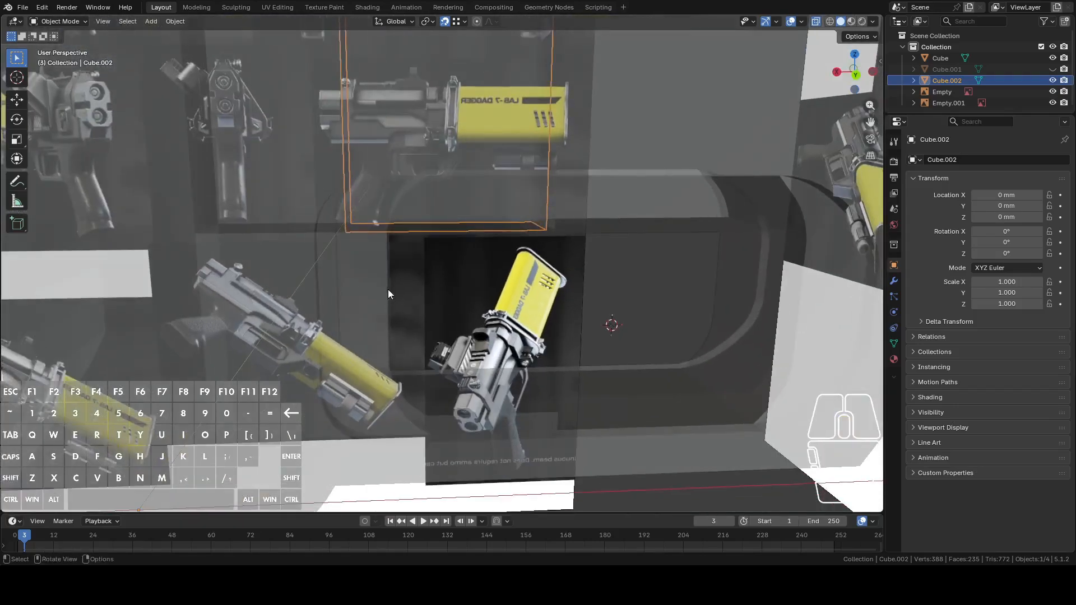
middle_click_drag(389, 266, 401, 291)
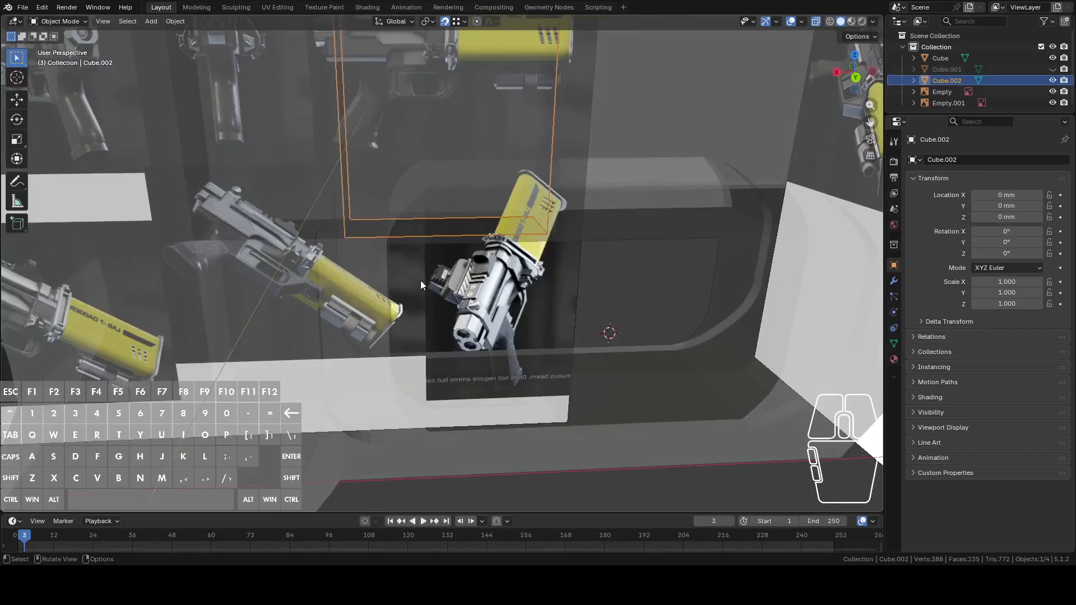
- In the separated block's mesh, select two edges at its open lower end and fill a face between them
middle_click_drag(369, 235, 359, 207)
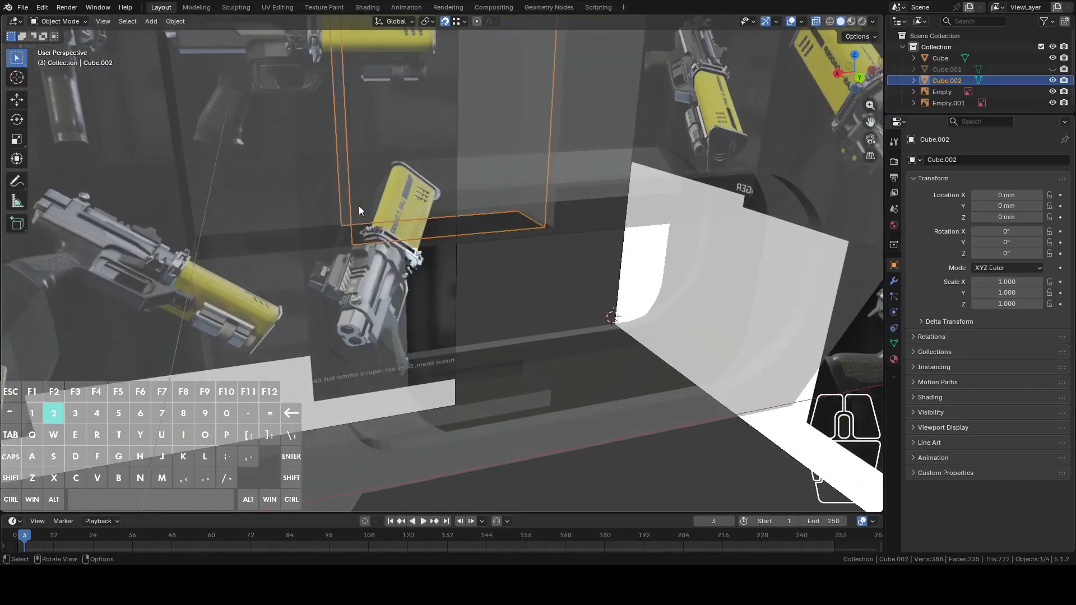
left_click(338, 156)
left_click(415, 139)
left_click(415, 139)
key("Tab")
middle_click_drag(416, 139, 390, 202, "shift")
left_click(405, 160)
left_click(431, 168, "shift")
middle_click_drag(430, 168, 476, 224)
key("f")
- Select the block's 10 mm bottom edge on the slot side, turn off X-ray and extrude it about 31.2 mm down along Z
middle_click_drag(522, 259, 459, 180)
left_click(401, 225)
middle_click_drag(580, 246, 593, 368)
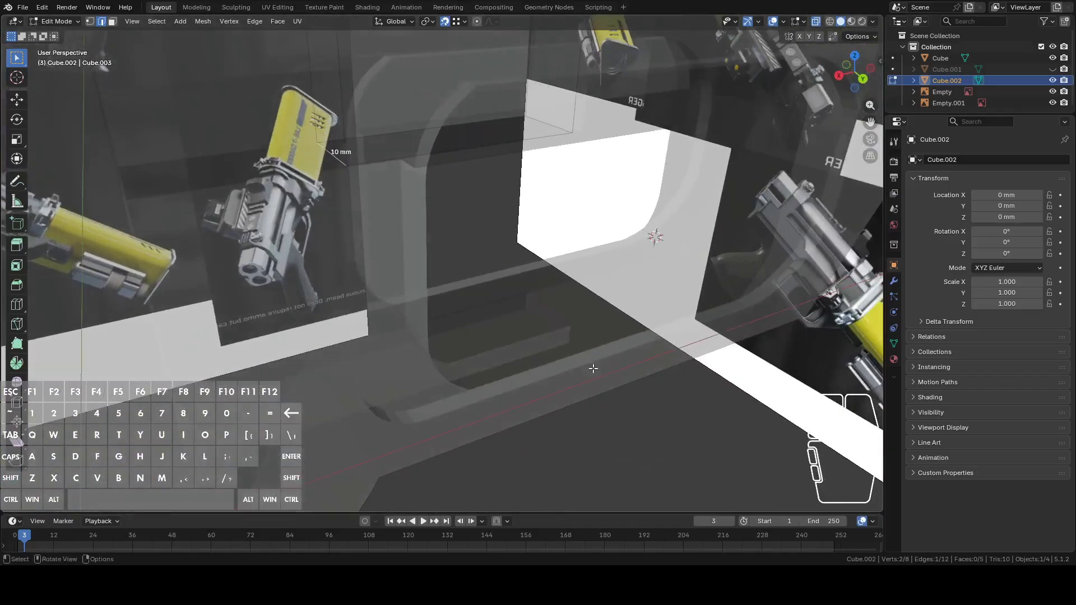
left_click(816, 22)
scroll(673, 230, "up", 2)
key("e")
key("z")
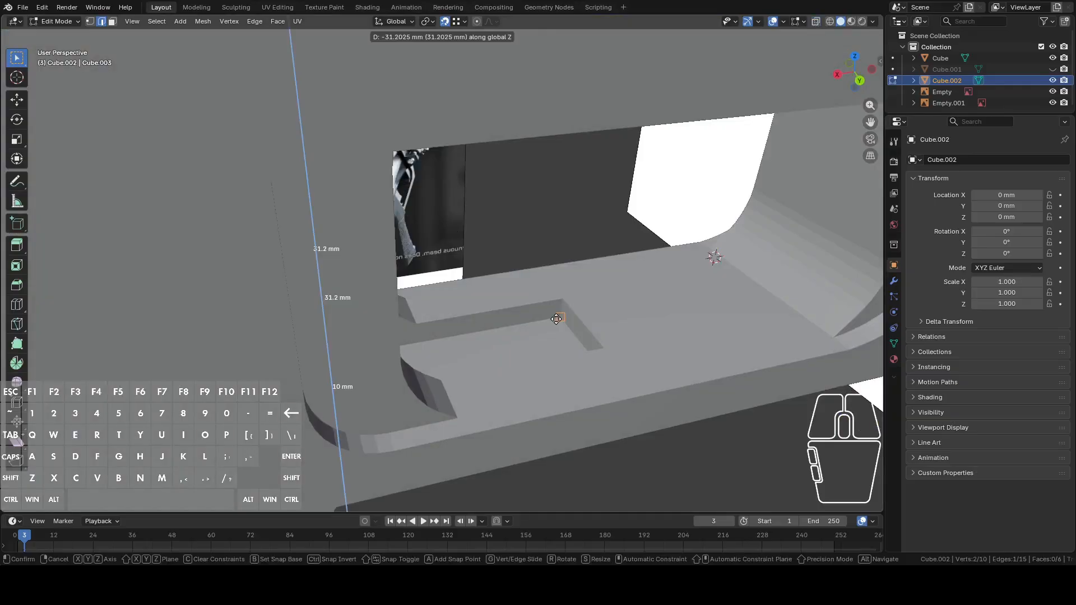
left_click(557, 319)
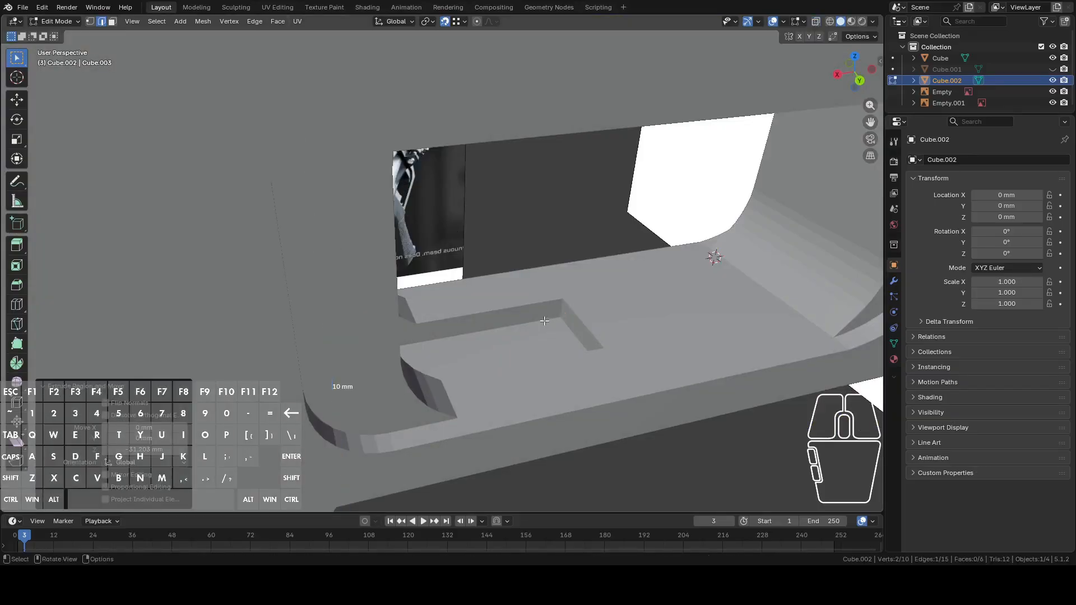
scroll(541, 319, "up", 2)
key("g")
right_click(473, 268)
key("g")
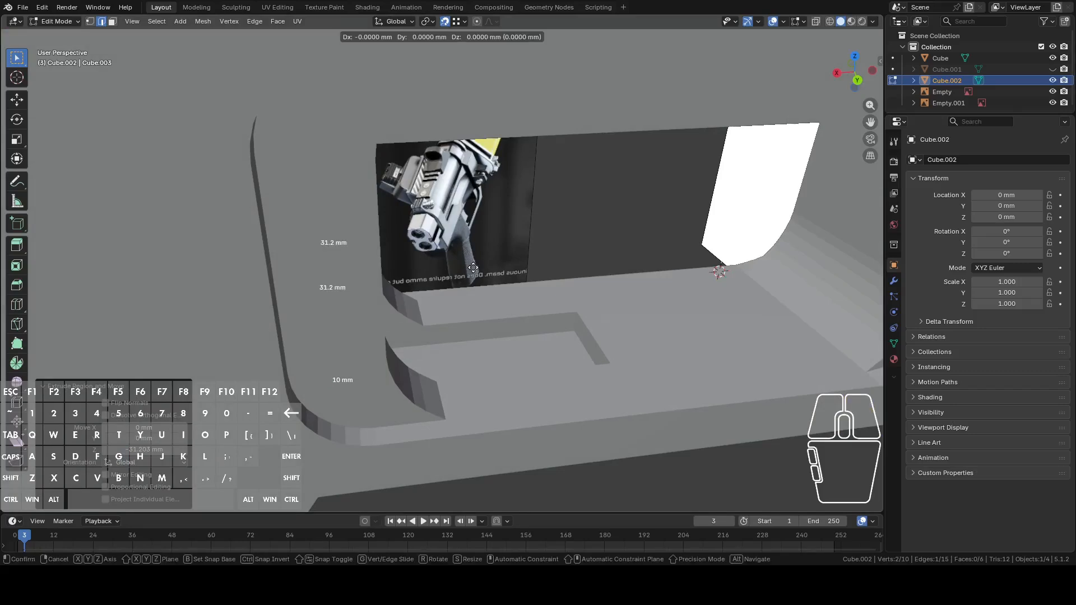
key("shift")
right_click(473, 266)
- Raise the extruded lower edge about 1.2 mm along Z inside the trigger opening's floor recess
key("g")
key("z")
key("shift")
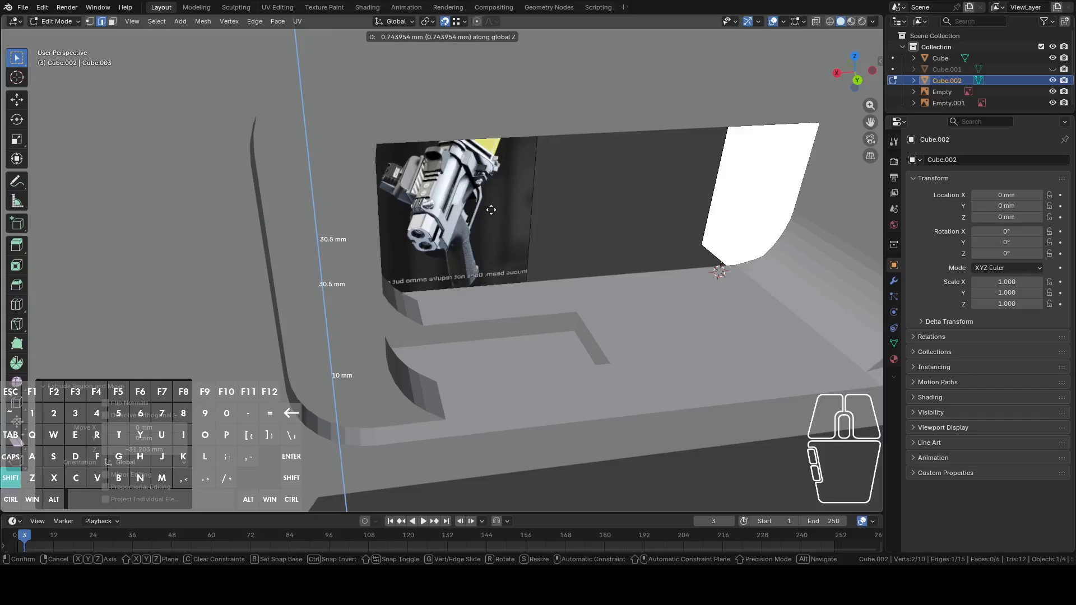
left_click(496, 178)
- Extrude the lowered edge about 31 mm along negative X to form a plate in the trigger opening's floor recess
mouse_move(530, 258)
middle_mouse_down()
mouse_move(449, 246)
mouse_move(542, 268)
middle_mouse_up()
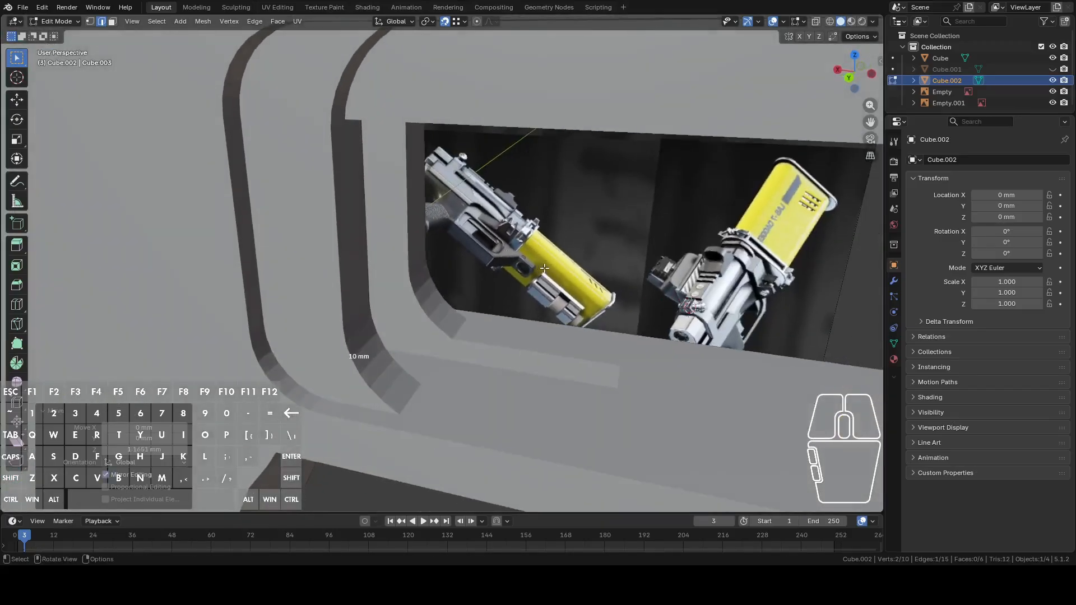
key("e")
key("x")
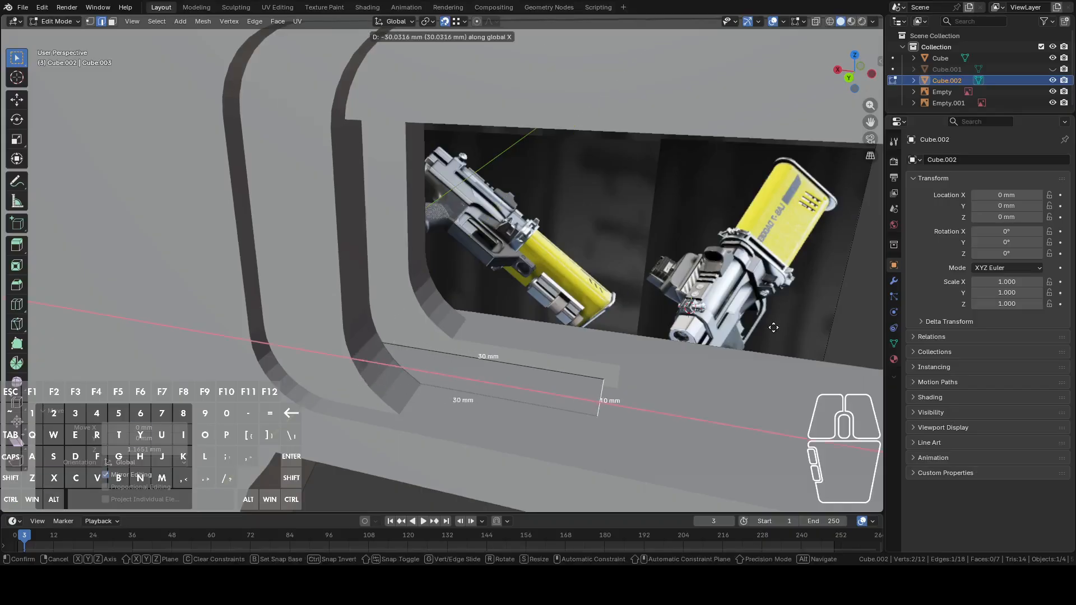
left_click(780, 328)
middle_click_drag(780, 328, 512, 286)
scroll(489, 317, "down", 3)
- Compare with the upper block's length edge and move the floor plate's end edge back about 1.8 mm along X
key("Tab")
key("Tab")
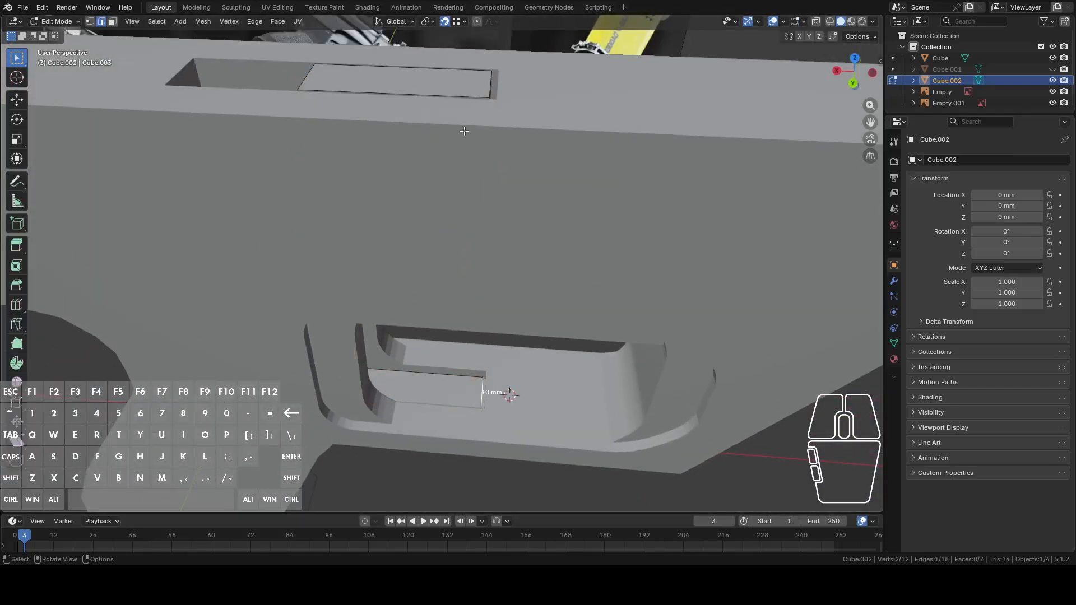
left_click(453, 74)
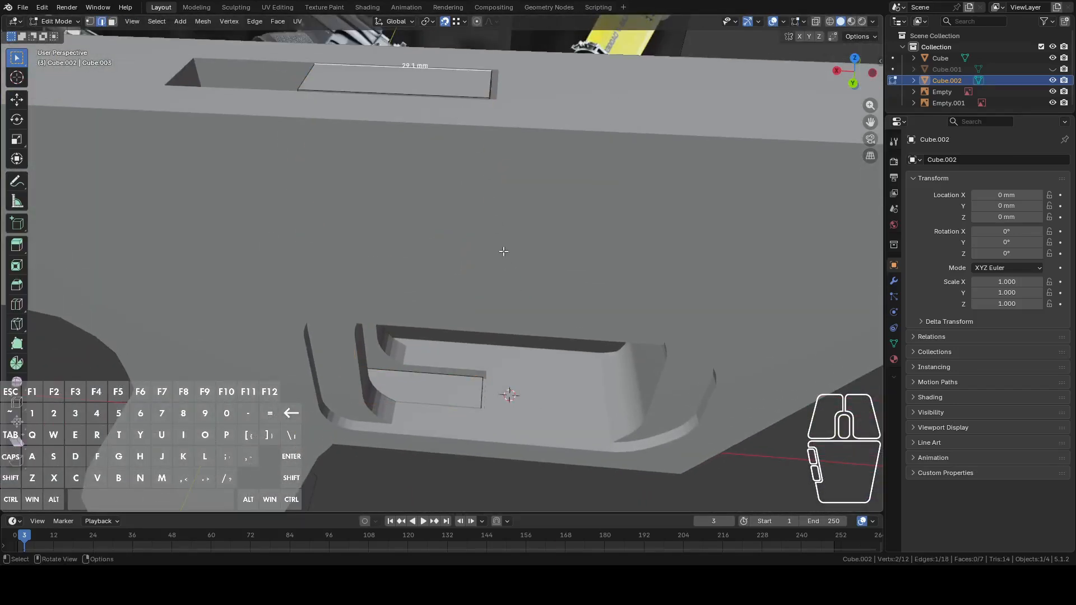
left_click(480, 397)
middle_click_drag(506, 392, 494, 302, "shift")
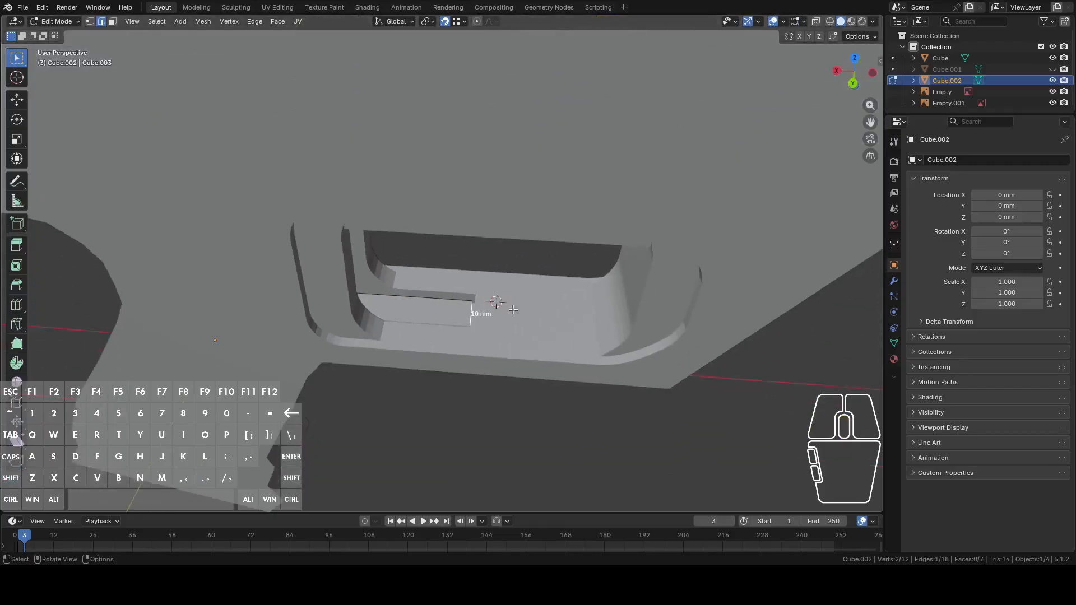
scroll(571, 307, "up", 2)
key("g")
key("y")
key("x")
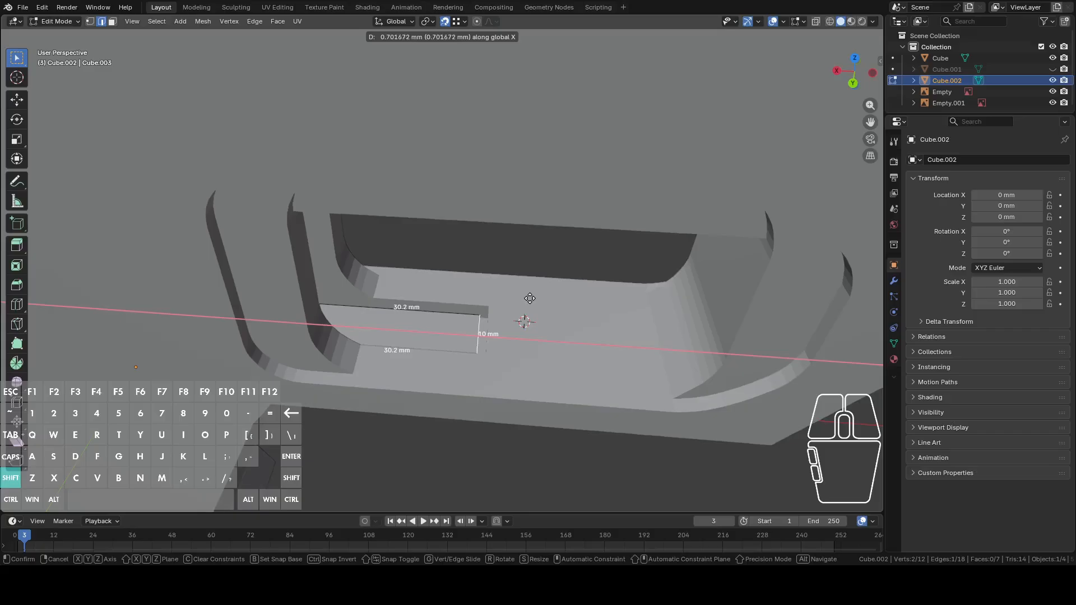
left_click(469, 255)
- Try to extrude the floor plate's end edge about 30 mm up along Z
middle_click_drag(495, 277, 530, 249)
scroll(511, 229, "down", 4)
middle_click_drag(497, 217, 491, 246)
key("e")
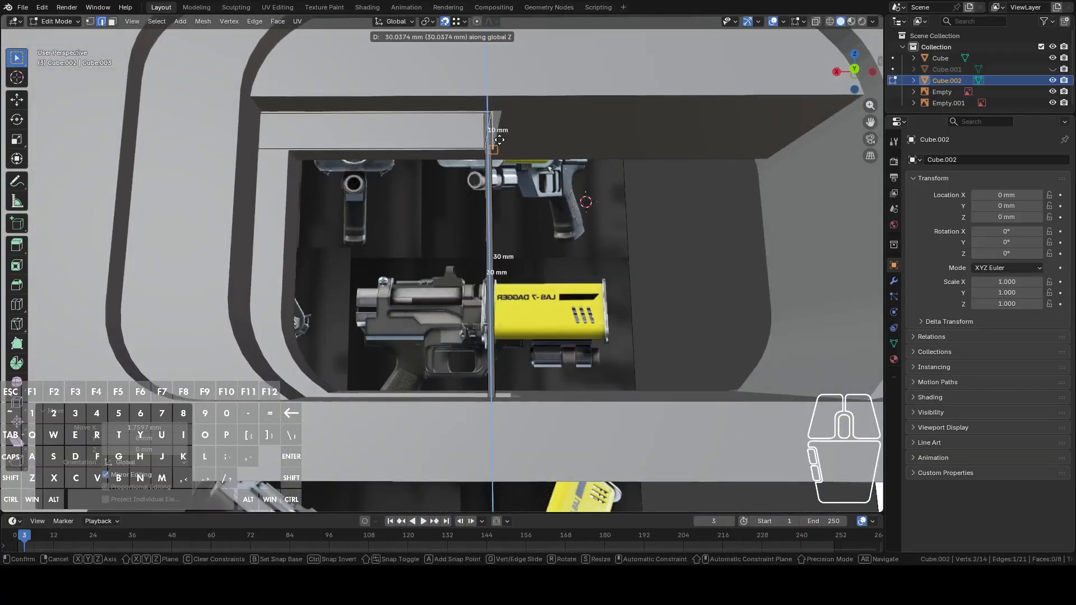
right_click(497, 138)
middle_click_drag(523, 198, 514, 350)
key("ctrl+z")
- In the gun body, move the floor recess's end wall and its adjoining vertices about 1.5 mm along X
key("Tab")
left_click(522, 391)
key("Tab")
key("3")
left_click(508, 396)
middle_click_drag(508, 395, 538, 434)
key("2")
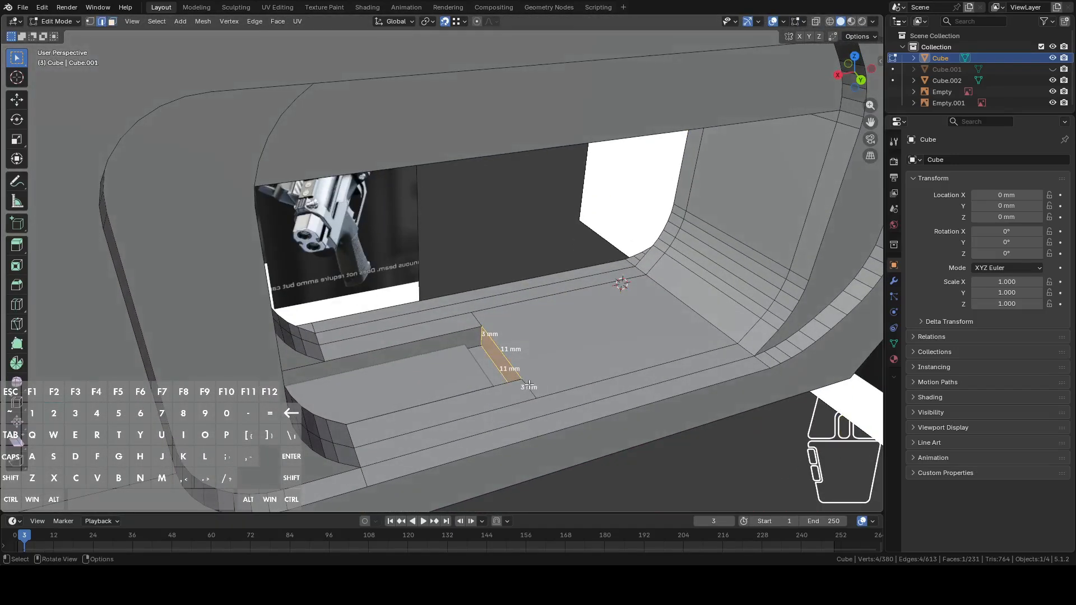
left_click(475, 317, "shift")
middle_click_drag(469, 310, 514, 208)
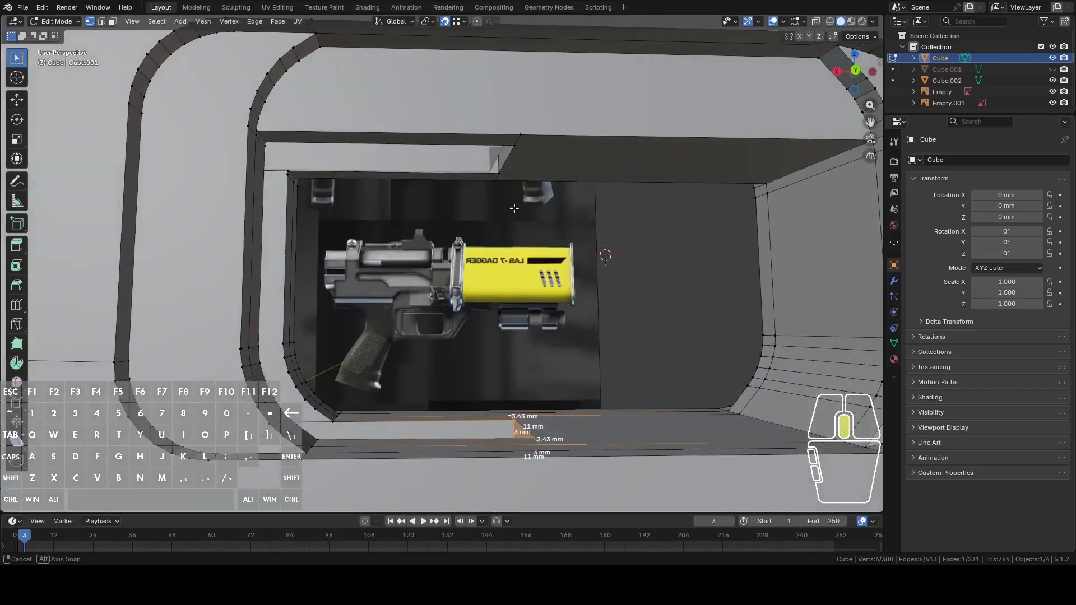
key("g")
key("x")
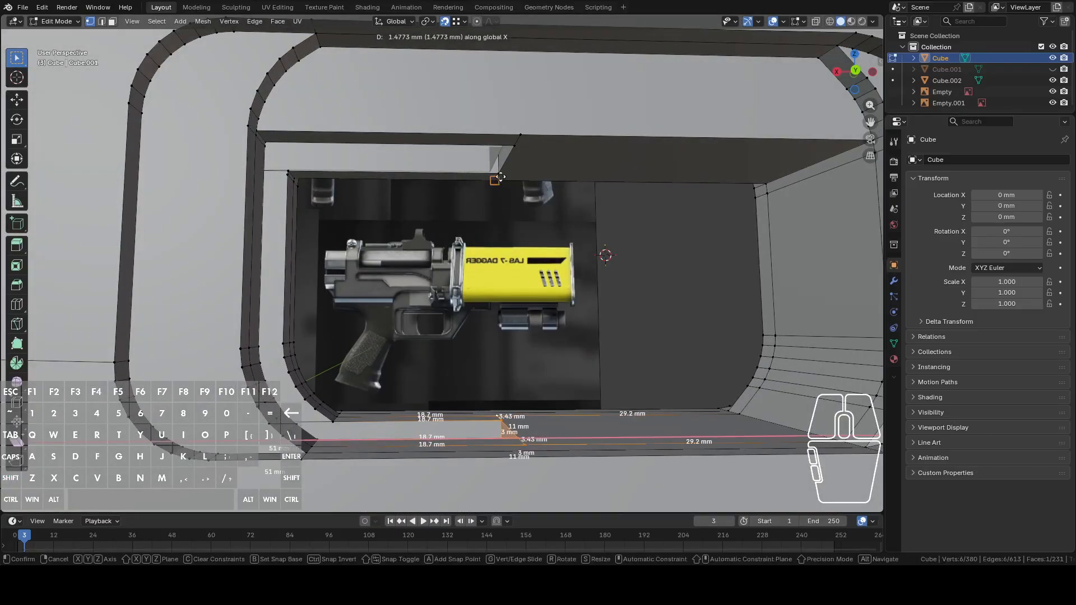
right_click(498, 174)
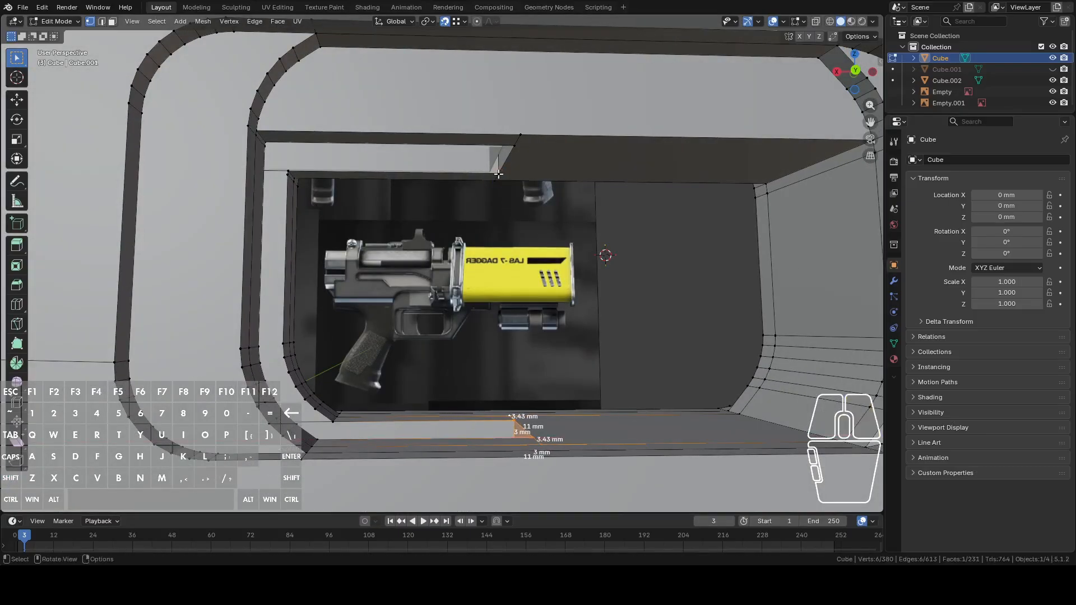
key("g")
key("x")
left_click(498, 175)
- Return to editing the block object and extrude the floor plate's end edge about 2.1 mm up along Z
middle_click_drag(498, 174, 502, 223)
scroll(479, 307, "up", 2)
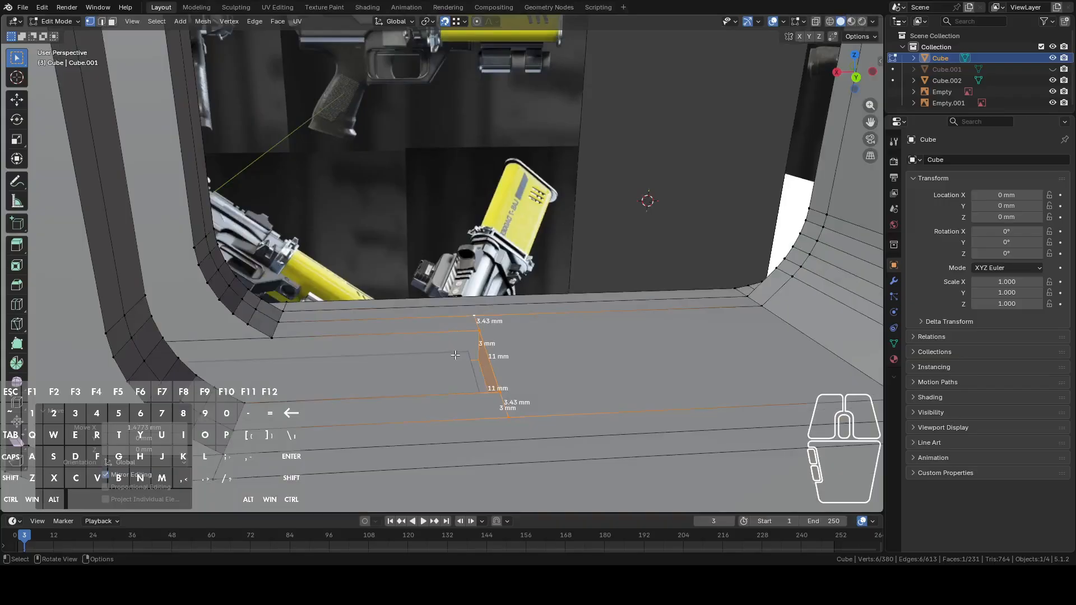
key("2")
key("Tab")
left_click(462, 371)
key("Tab")
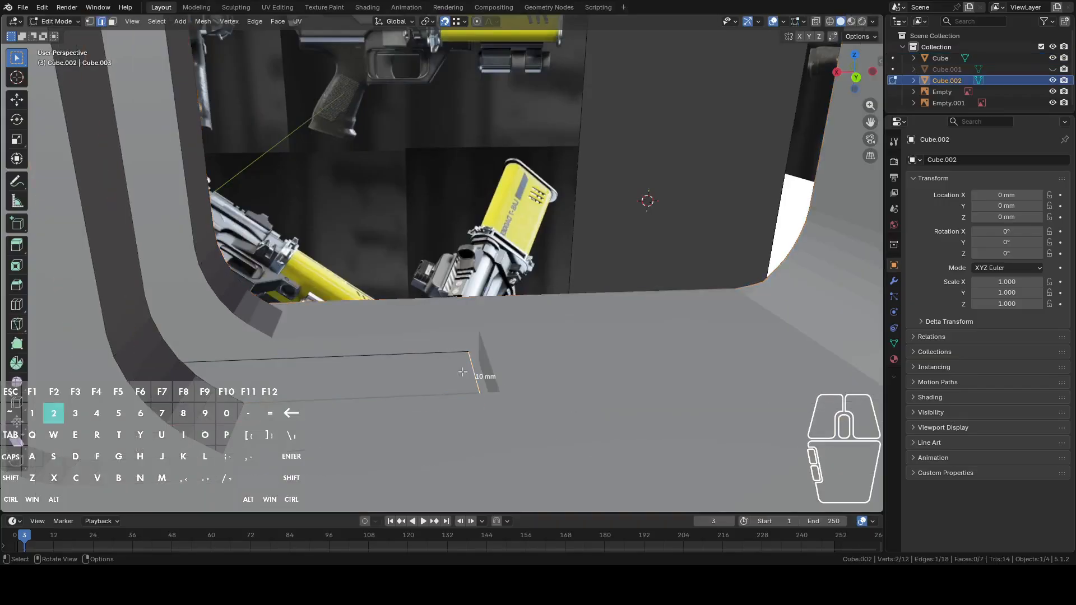
scroll(532, 265, "down", 2)
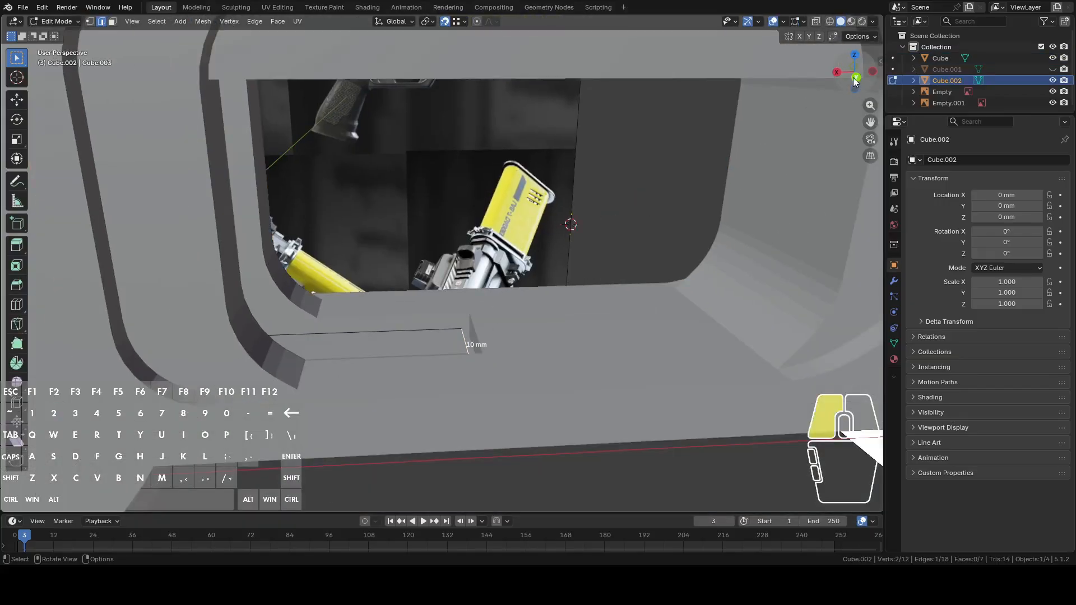
left_click(854, 82)
middle_click_drag(696, 179, 580, 318, "shift")
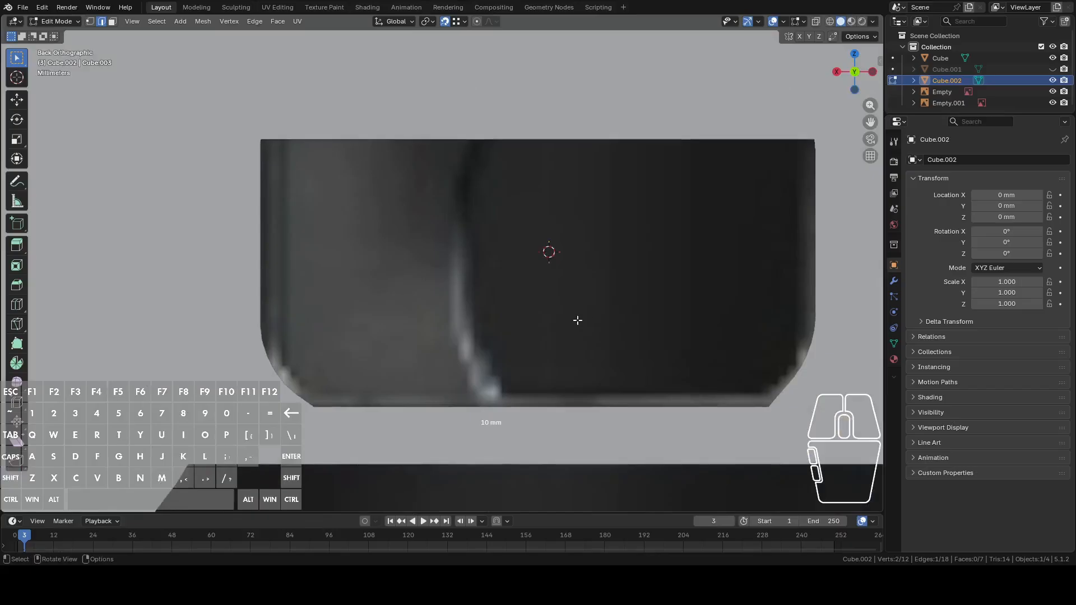
key("e")
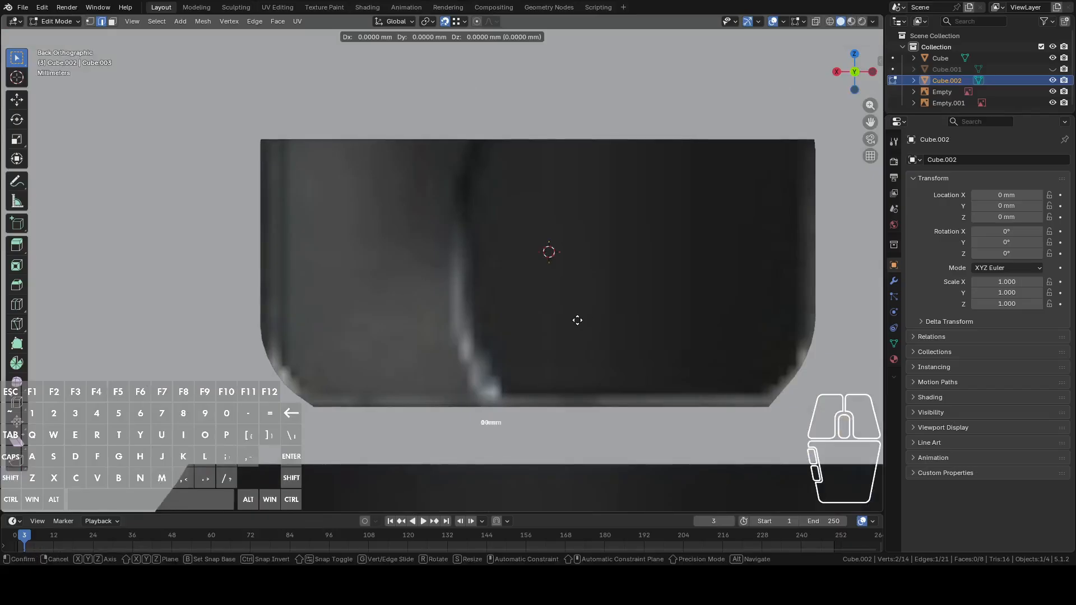
key("z")
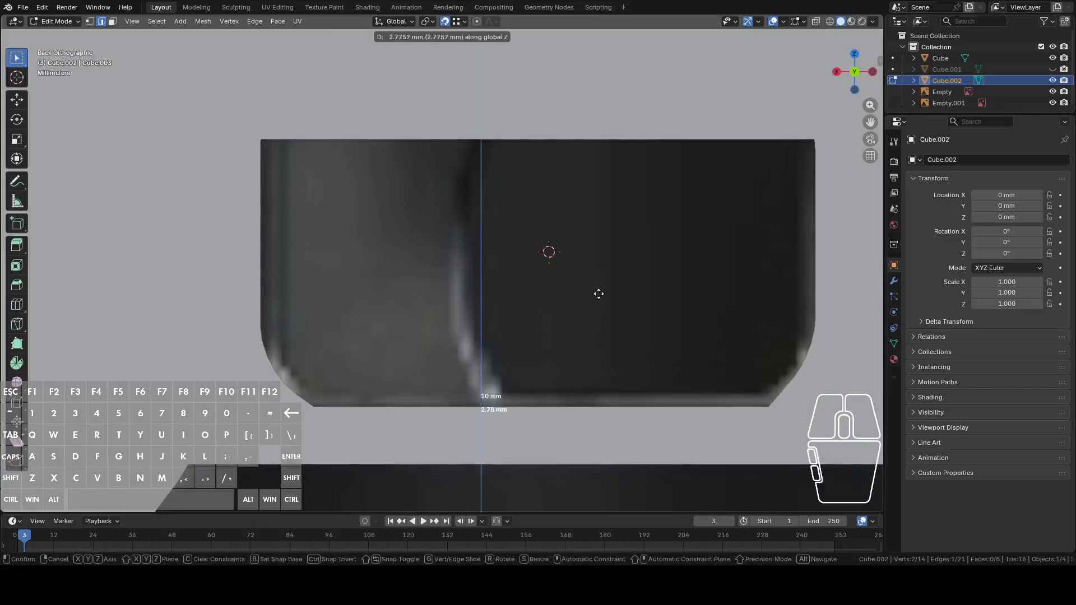
key("shift")
left_click(608, 312)
- Lower the newly extruded edge about 0.34 mm along Z
middle_click_drag(608, 311, 592, 304)
middle_click_drag(587, 350, 563, 270)
key("g")
key("z")
key("shift")
left_click(562, 319, "shift")
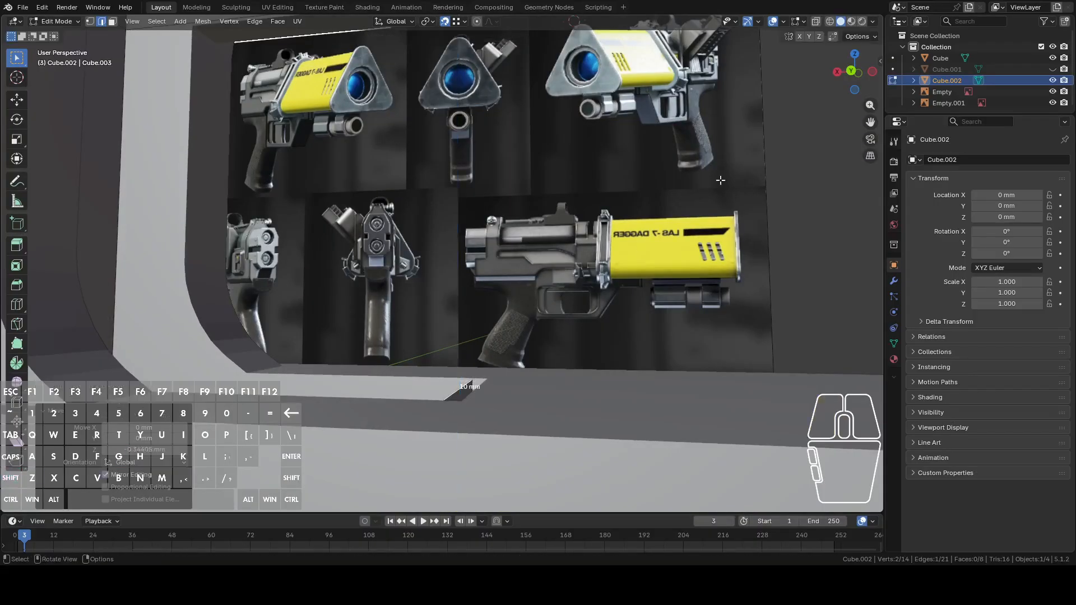
- Turn on X-ray in the back view and lower the edge about 0.16 mm more along Z toward the opening's floor line
left_click(852, 72)
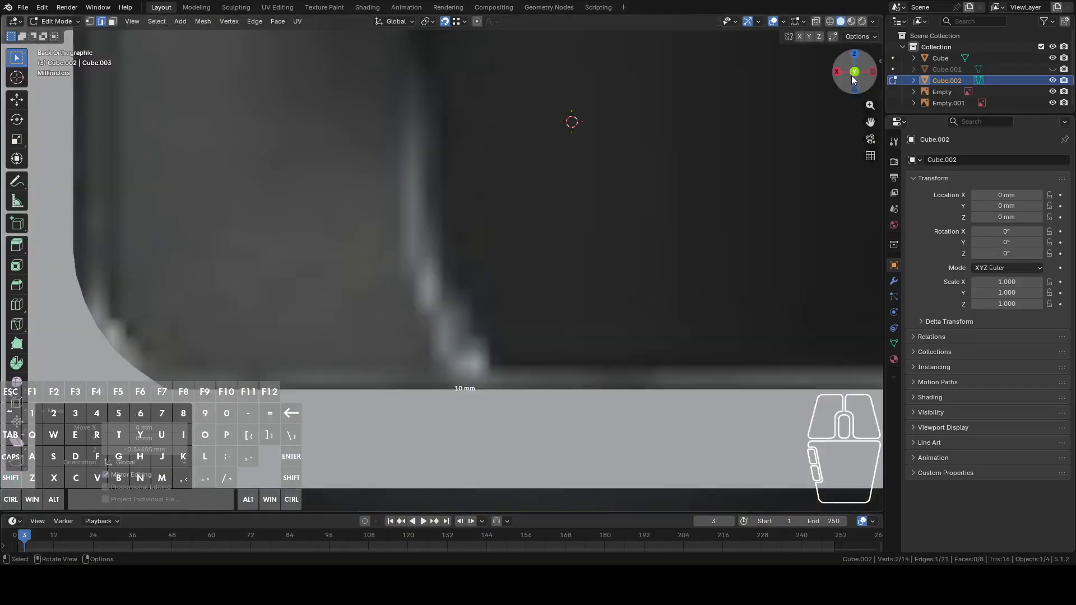
left_click(816, 22)
middle_click_drag(564, 335, 588, 240, "shift")
scroll(582, 213, "up", 2)
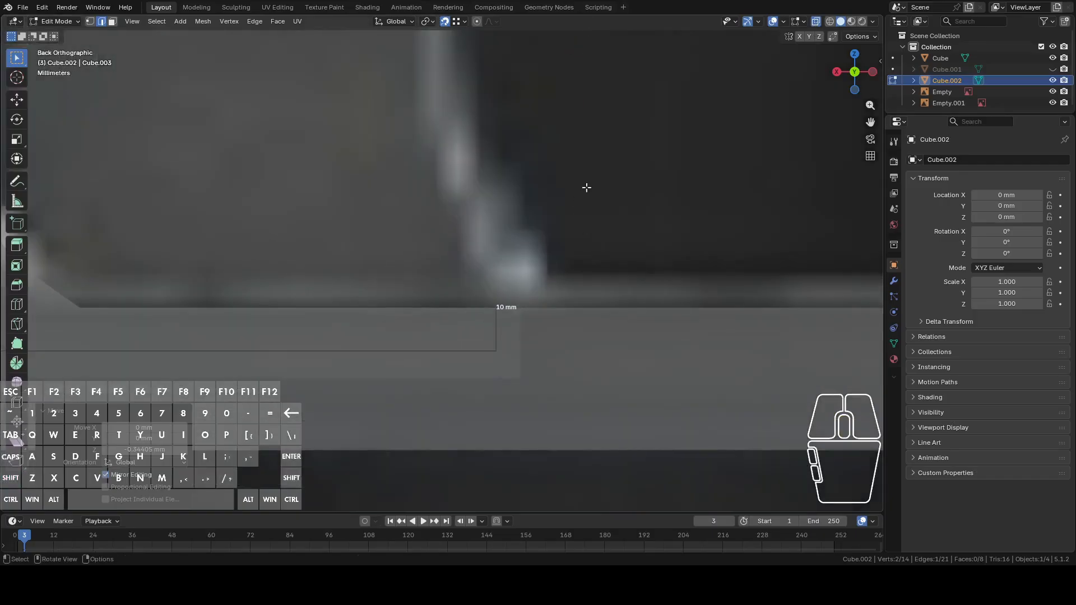
key("g")
key("z")
key("shift")
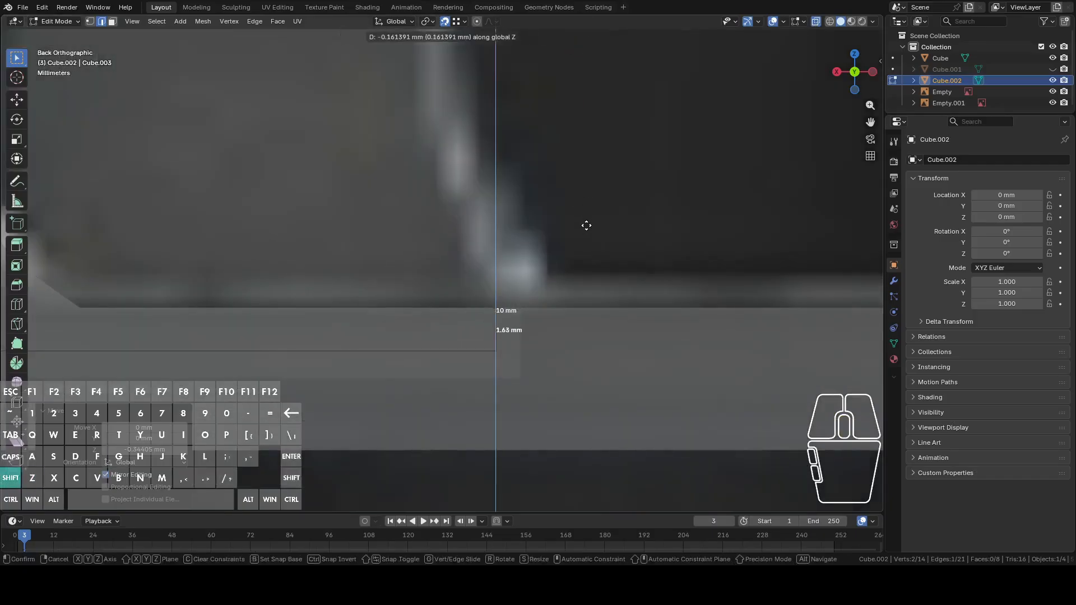
left_click(586, 225)
- Extrude the edge diagonally, about 3.6 mm along X and 8 mm up, following the trigger curve in the reference image
middle_click_drag(567, 289, 536, 299)
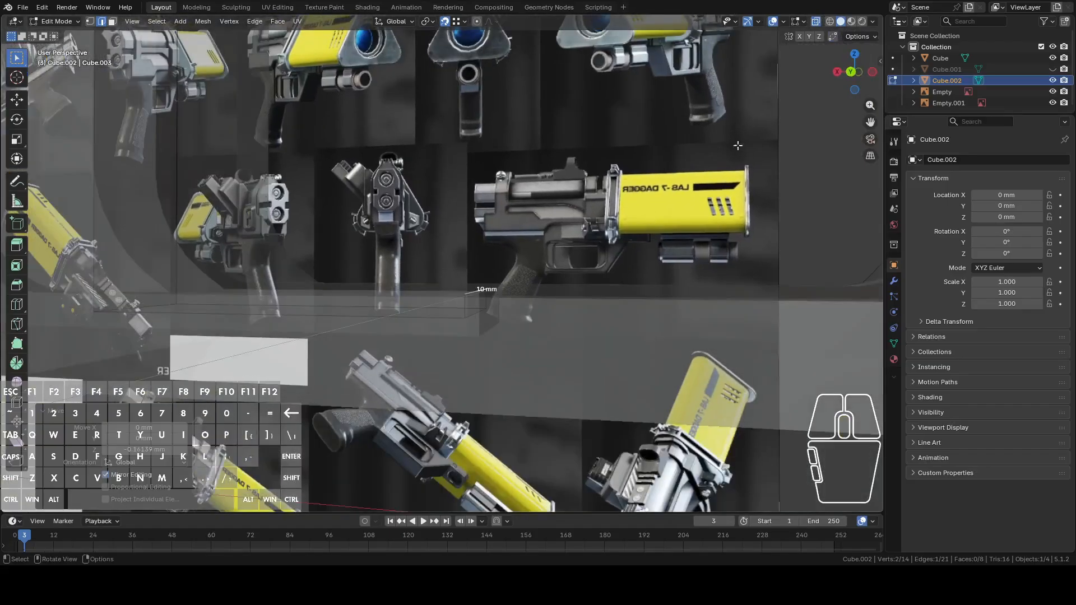
left_click(850, 71)
scroll(594, 225, "up", 2)
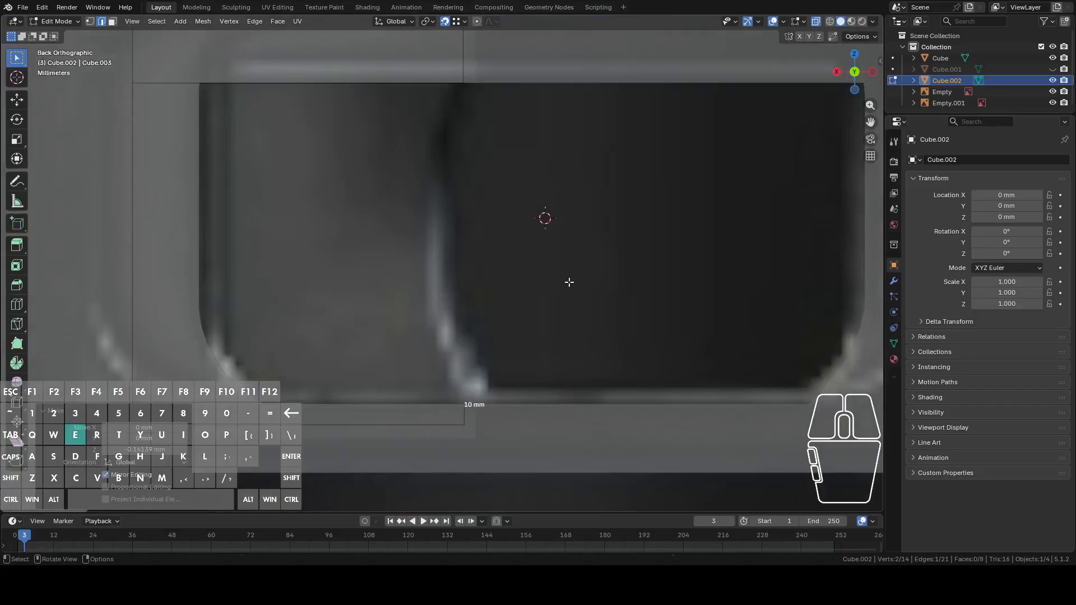
key("e")
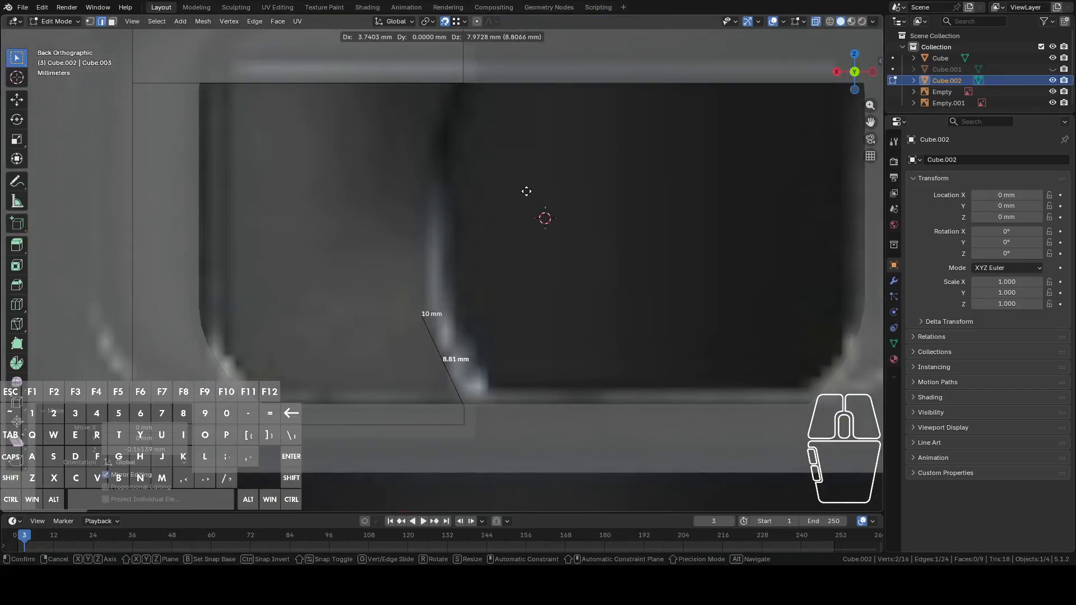
left_click(528, 191)
- Extrude the trigger's upper edge about 16 mm up along Z toward the block, and raise it about 0.24 mm more
scroll(502, 233, "down", 4)
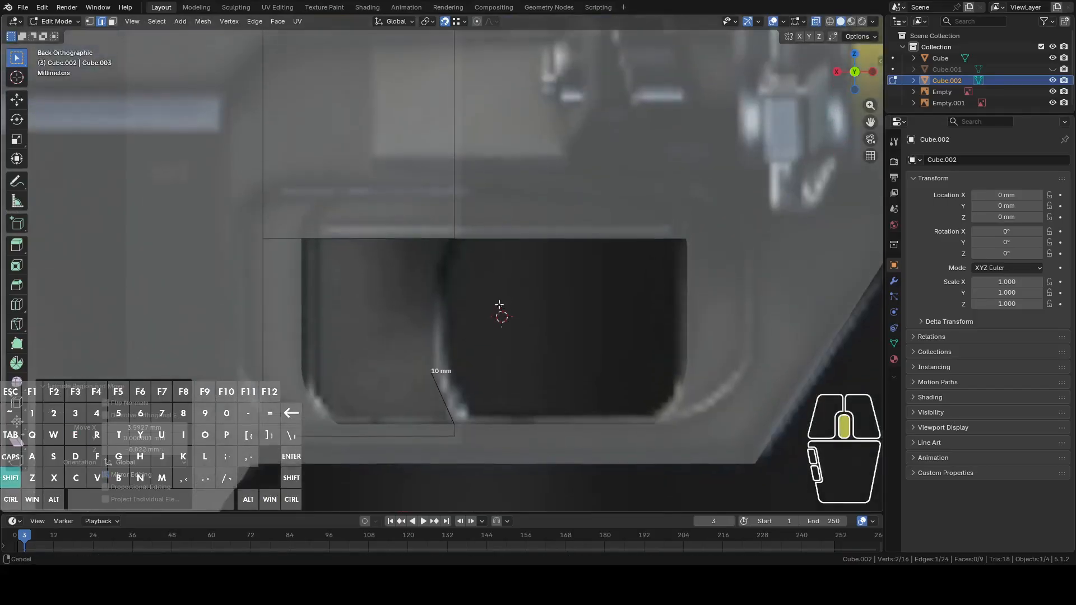
key("e")
key("z")
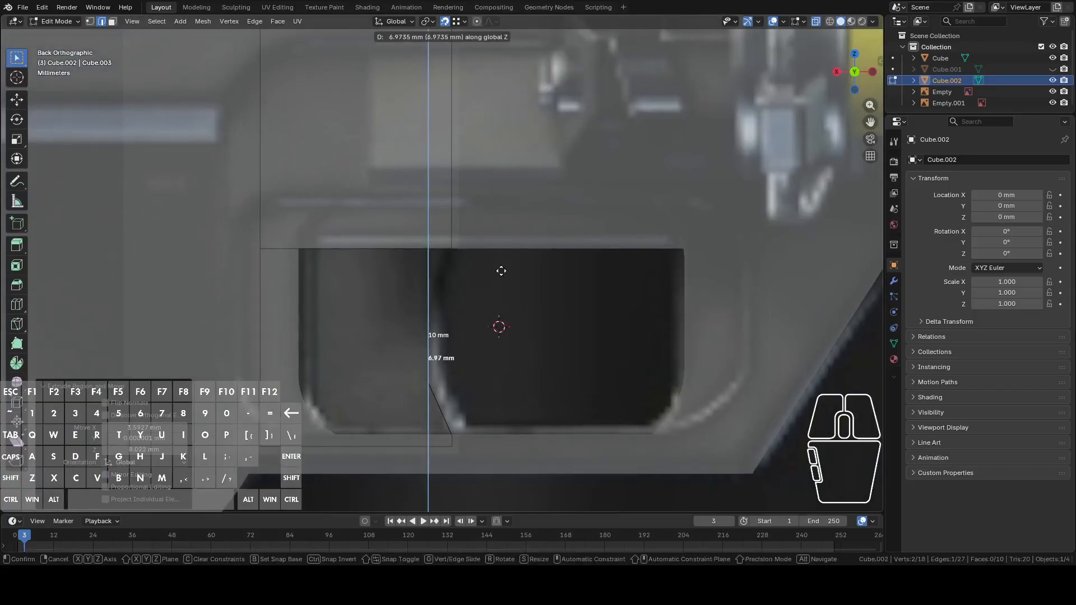
left_click(562, 208)
scroll(529, 274, "up", 3)
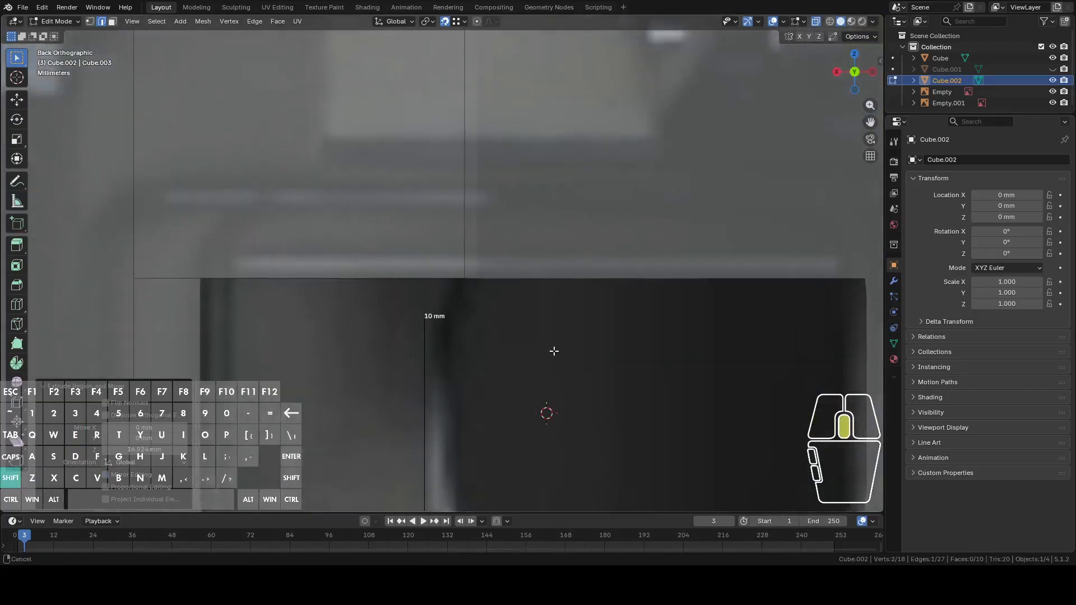
key("g")
left_click(568, 341)
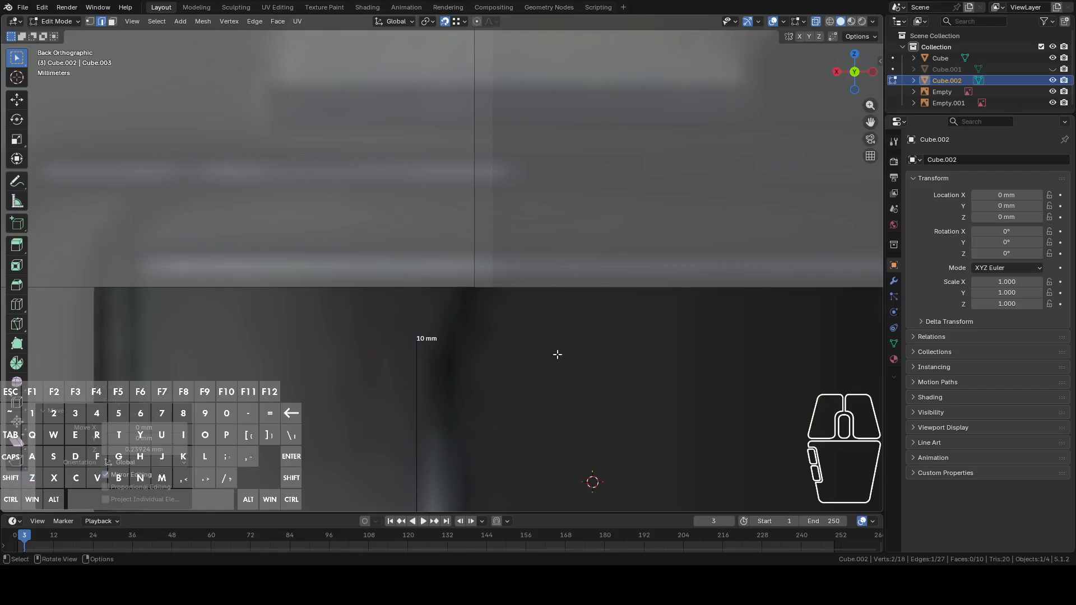
middle_click_drag(484, 343, 421, 335)
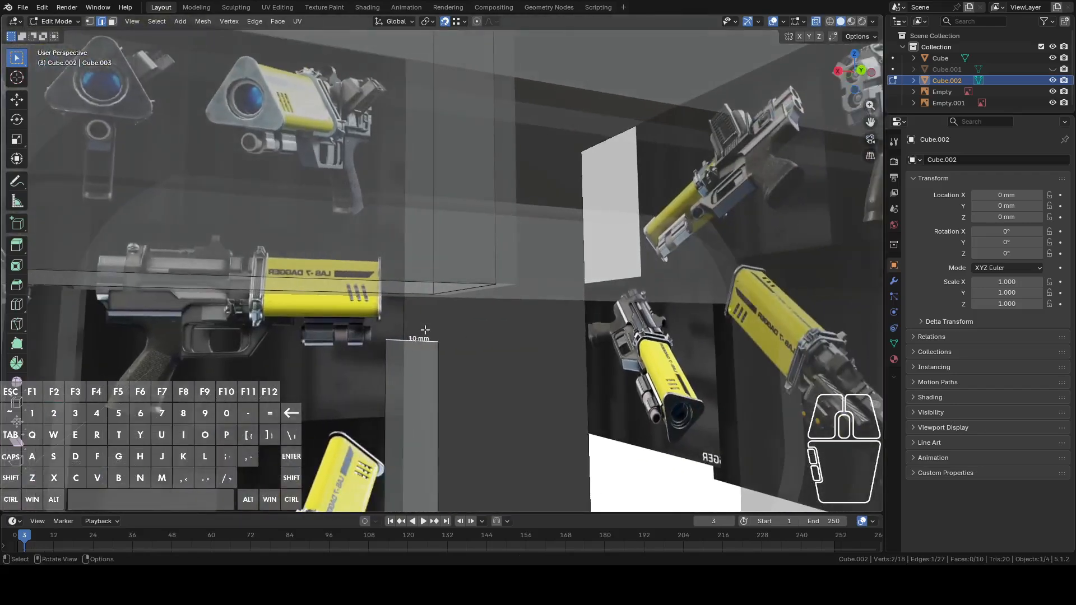
- Fill the gap between the trigger's upper edge and the block with a new face
middle_click_drag(469, 301, 437, 305)
key("f")
middle_click_drag(445, 362, 421, 364)
- Bevel the two horizontal corner edges on the trigger's front curve with 4 segments
left_click(411, 381)
left_click(410, 225, "shift")
middle_click_drag(410, 226, 525, 271)
right_click(525, 271)
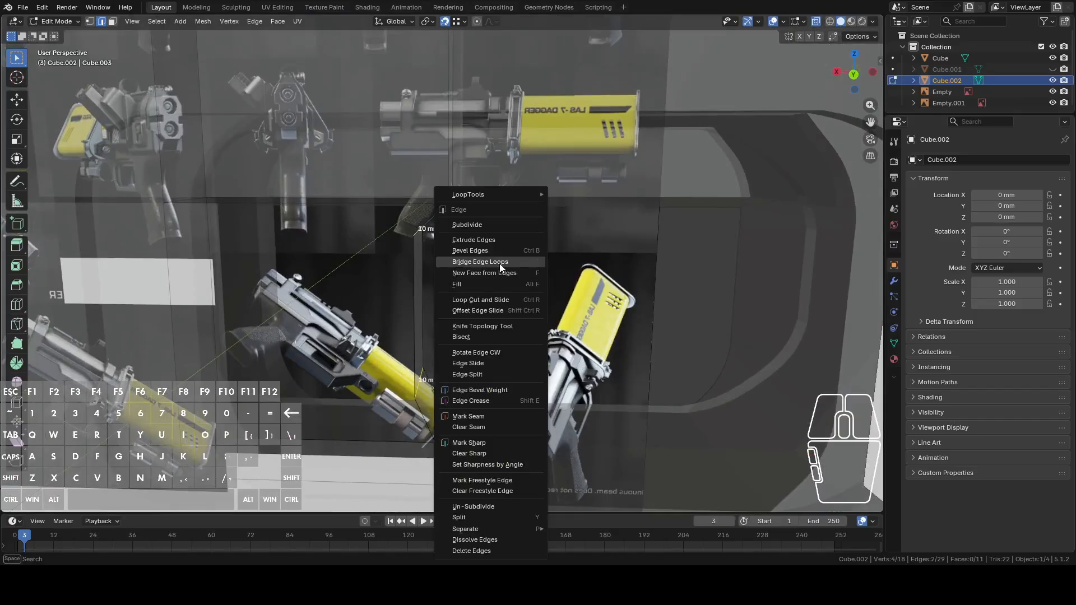
left_click(483, 251)
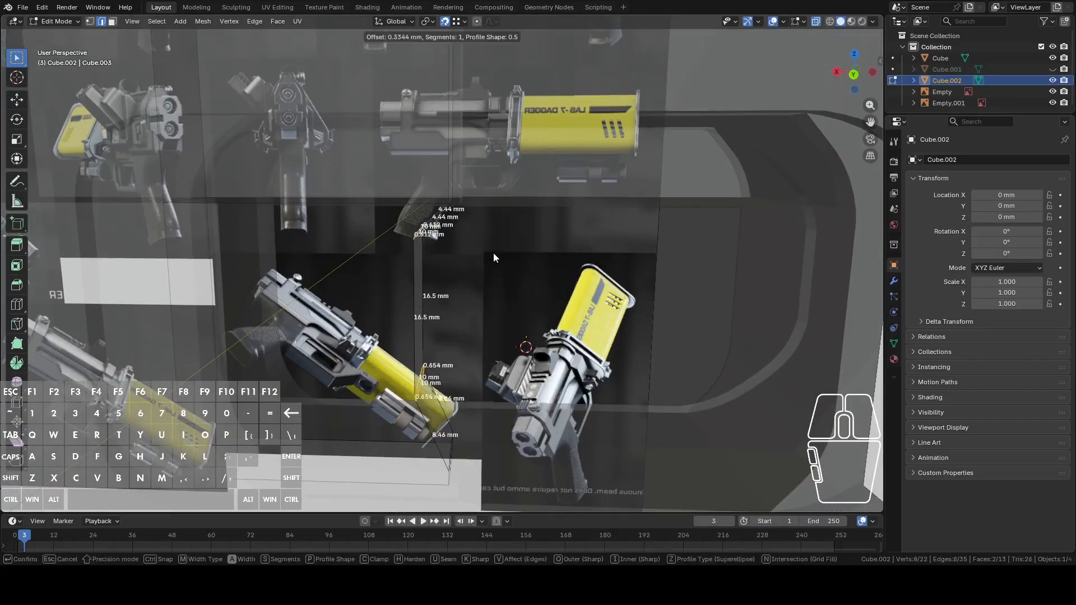
left_click(520, 271)
- Bevel the sharp edges at the upper and lower ends of the trigger curve by 0.685 mm with 4 segments
middle_click_drag(520, 270, 486, 269)
left_click(469, 167)
left_click(431, 354, "shift")
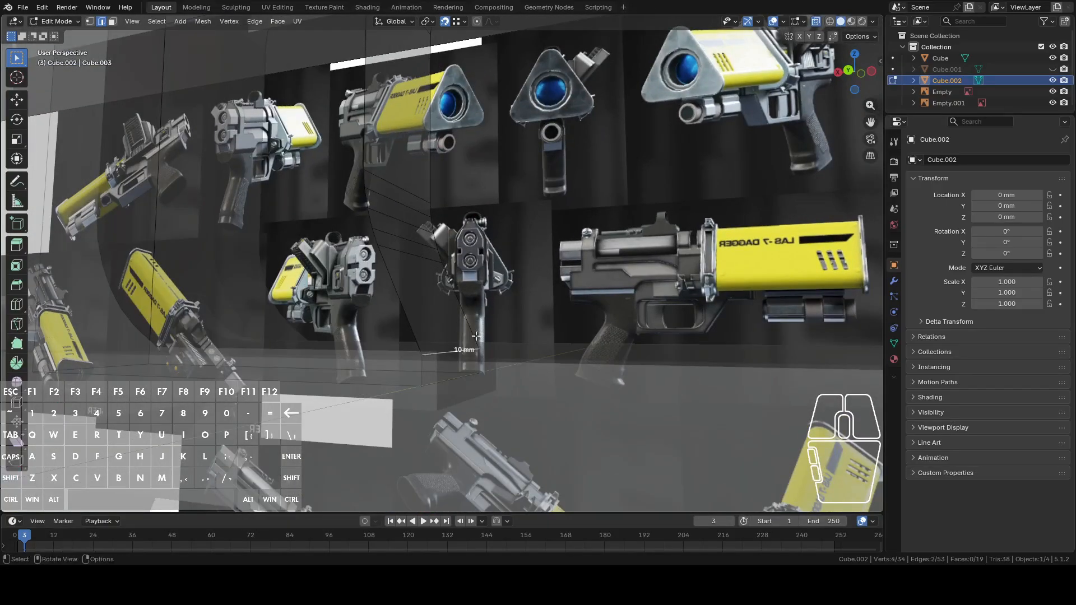
middle_click_drag(431, 353, 493, 340)
middle_click_drag(560, 257, 561, 241)
right_click(560, 241)
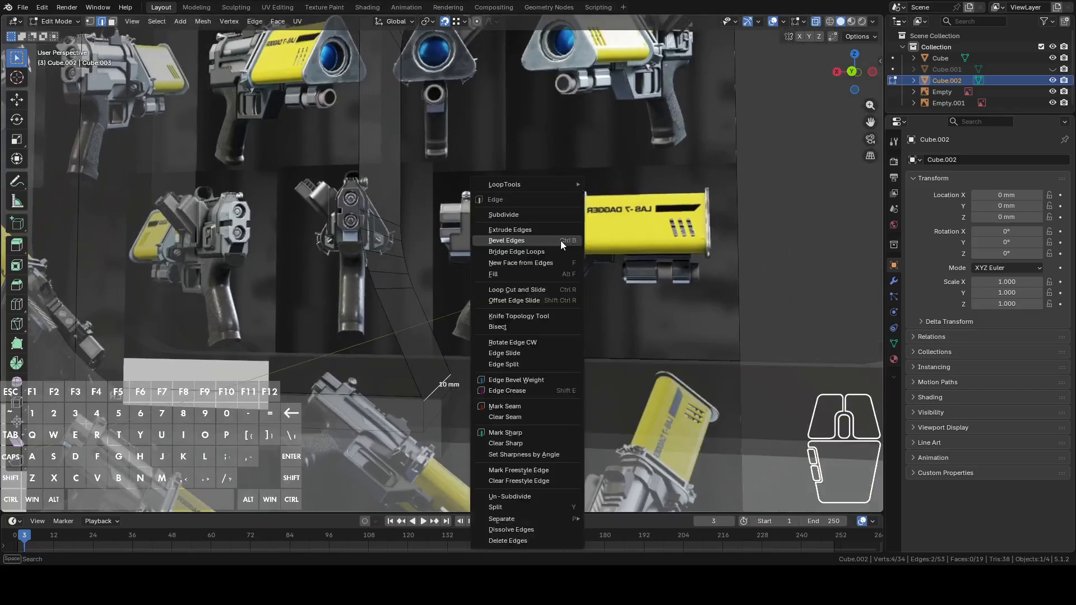
left_click(557, 241)
key("shift")
left_click(655, 267, "shift")
middle_click_drag(654, 267, 553, 327, "shift")
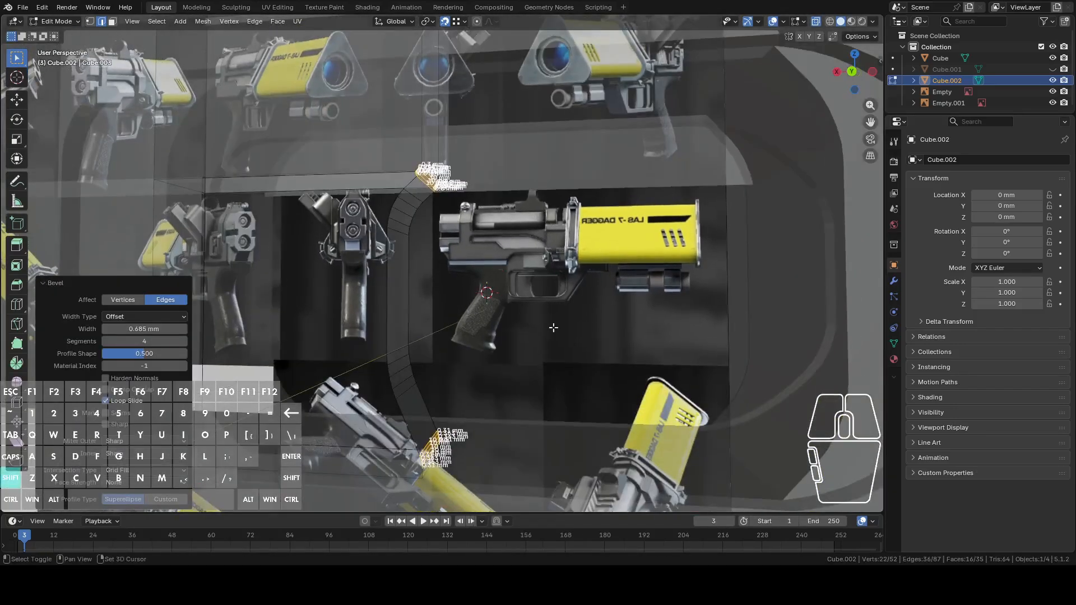
middle_click_drag(536, 268, 496, 333, "shift")
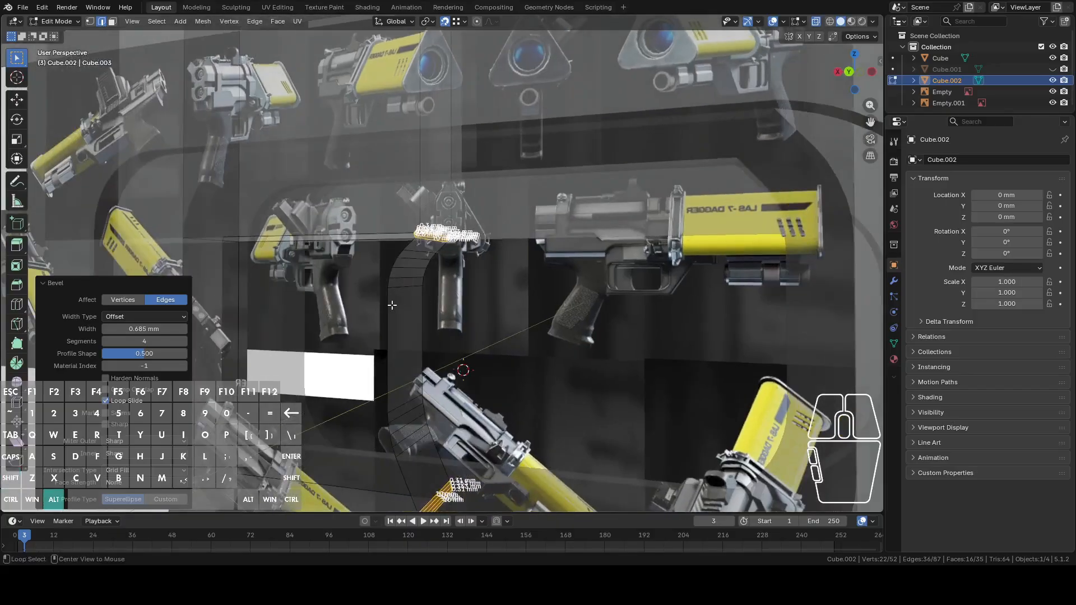
- Fill the open side profiles on both sides of the trigger with faces
key("Tab")
middle_click_drag(408, 318, 444, 309)
key("Tab")
left_click(385, 320, "alt")
key("f")
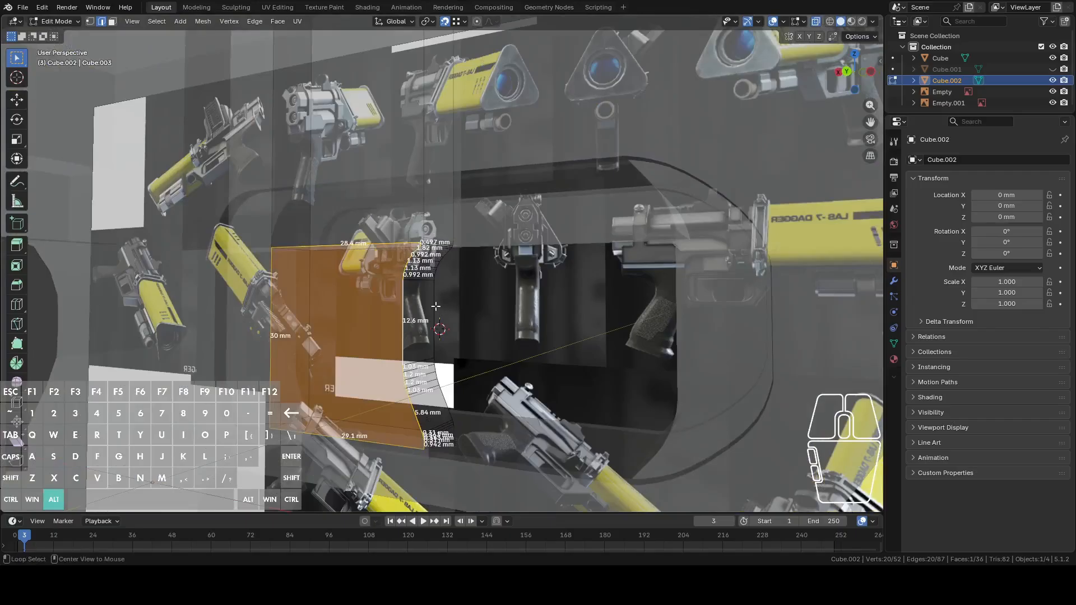
left_click(437, 305, "alt")
key("f")
- Select the outline edge loops on both sides of the trigger and keep X-ray on
middle_click_drag(482, 299, 648, 159)
left_click(819, 22)
scroll(493, 297, "down", 3)
key("Tab")
key("Tab")
scroll(437, 282, "up", 3)
left_click(411, 298, "alt")
left_click(444, 252, "alt+shift")
left_click(814, 25)
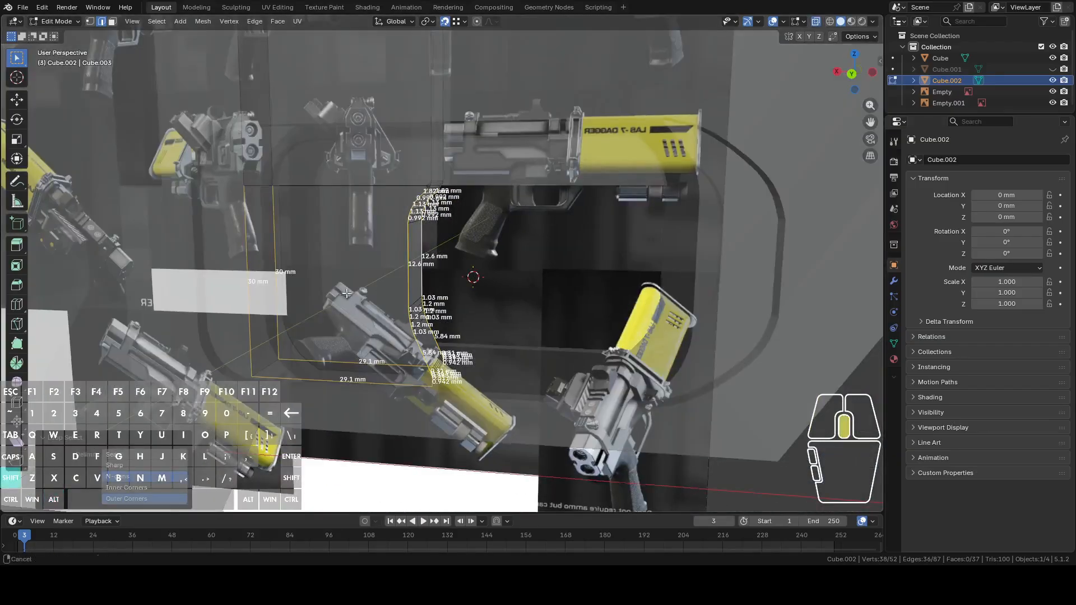
- Remove the rear and bottom edges from the selection with circle select, keeping only the front curve edges
middle_click_drag(261, 369, 304, 396, "shift")
key("c")
left_click_drag(304, 396, 321, 382, "shift")
right_click(322, 382)
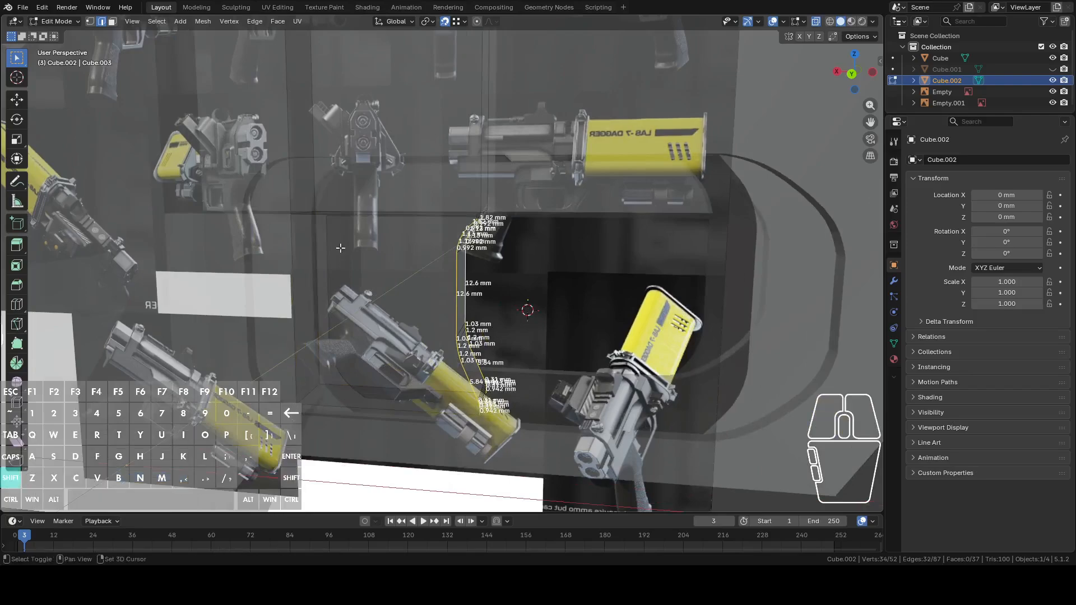
- Extend the selection on both sides up along the block's vertical front edges
middle_click_drag(354, 264, 362, 337, "shift")
scroll(361, 337, "down", 2)
mouse_move(384, 258)
middle_mouse_down()
mouse_move(400, 263)
mouse_move(391, 259)
middle_mouse_up()
middle_click_drag(425, 310, 492, 273, "shift")
scroll(421, 232, "up", 3)
scroll(492, 273, "up", 3)
middle_click_drag(520, 239, 487, 223)
left_click(448, 220, "alt+shift")
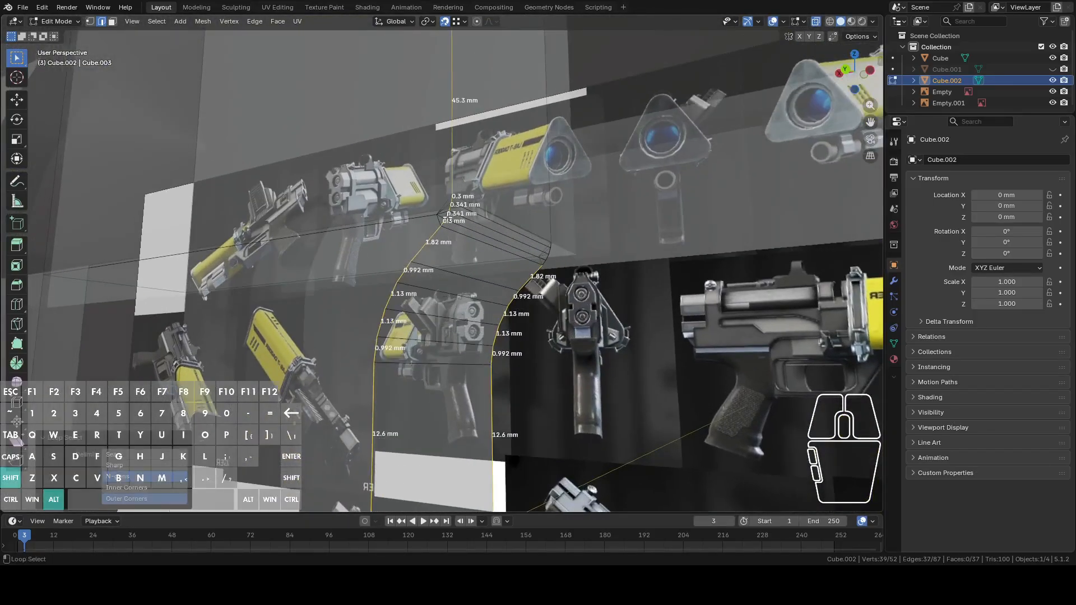
middle_click_drag(552, 255, 549, 225)
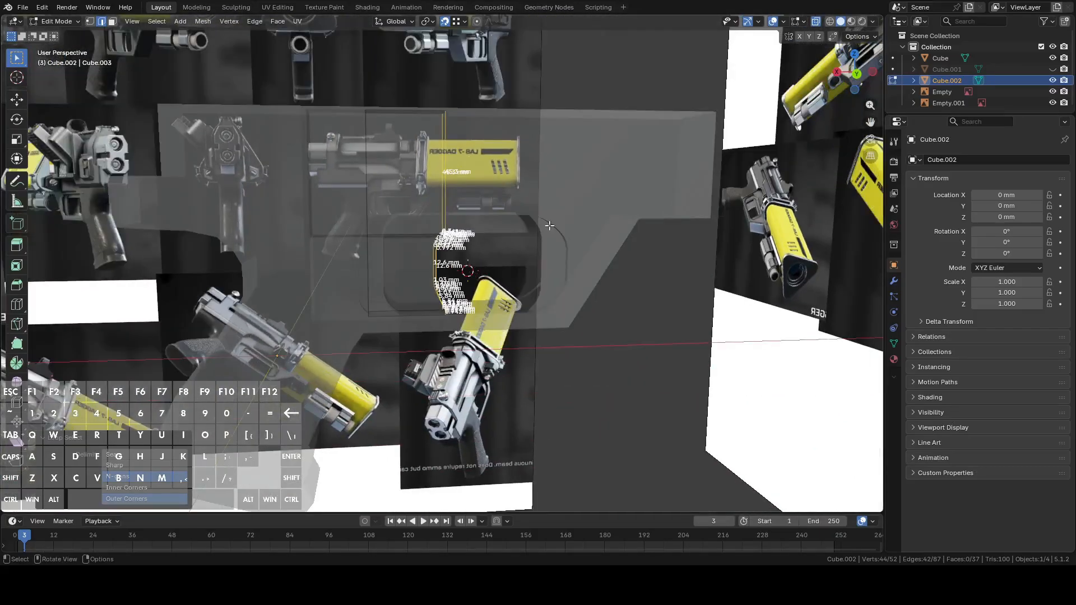
middle_click_drag(549, 225, 550, 262)
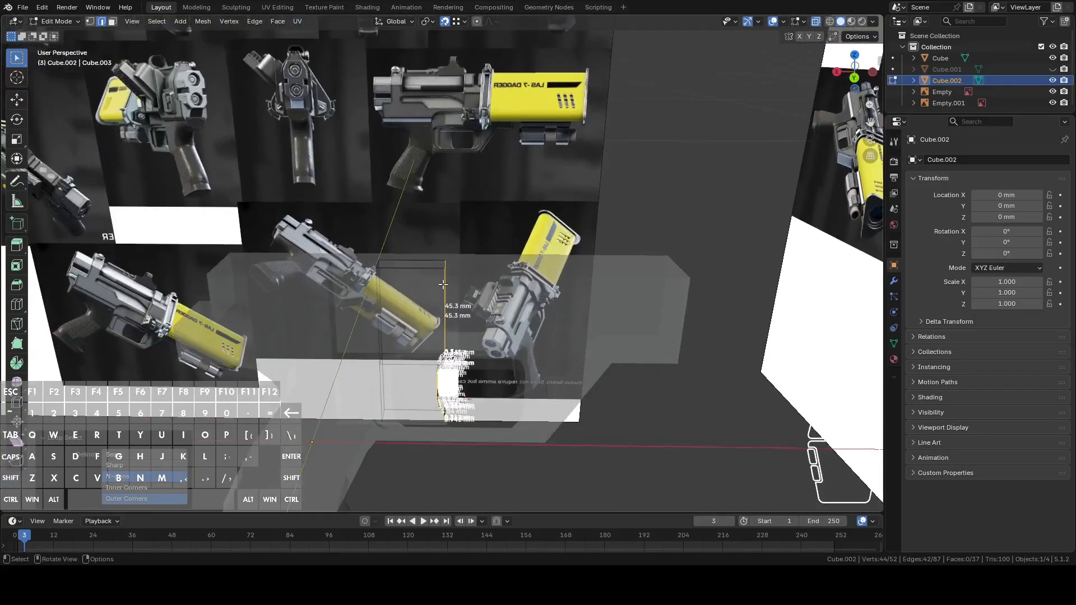
middle_click_drag(503, 348, 452, 292, "shift")
middle_click_drag(453, 294, 542, 295)
middle_click_drag(472, 294, 483, 348, "shift")
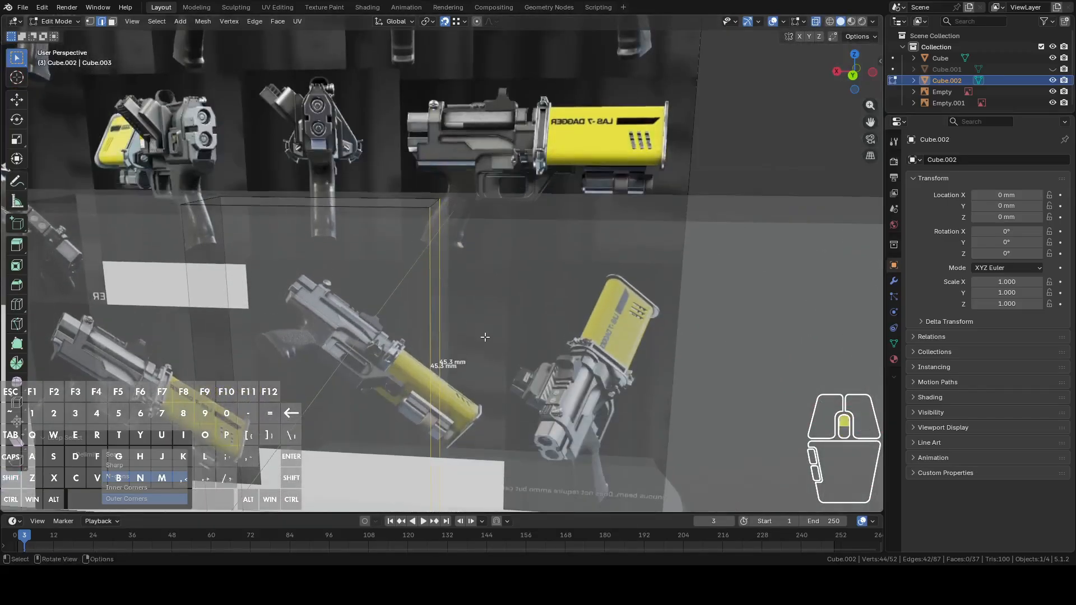
- Try a 4-segment bevel on the selected front edges of the trigger and block, and undo it
scroll(496, 322, "up", 1)
right_click(535, 263)
left_click(514, 252)
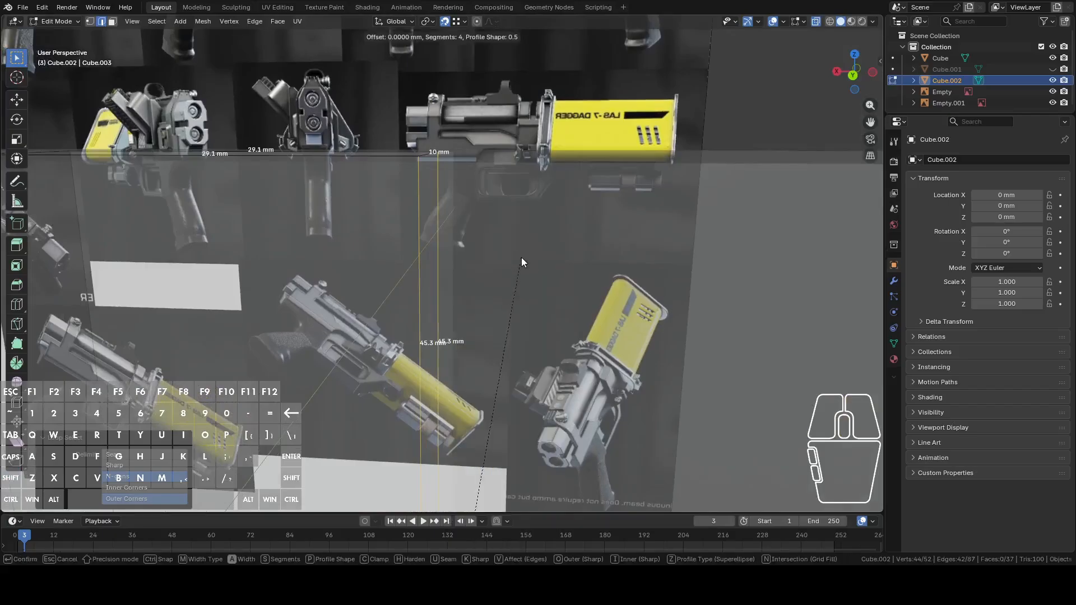
left_click(574, 242)
middle_click_drag(571, 250, 525, 340)
key("ctrl+z")
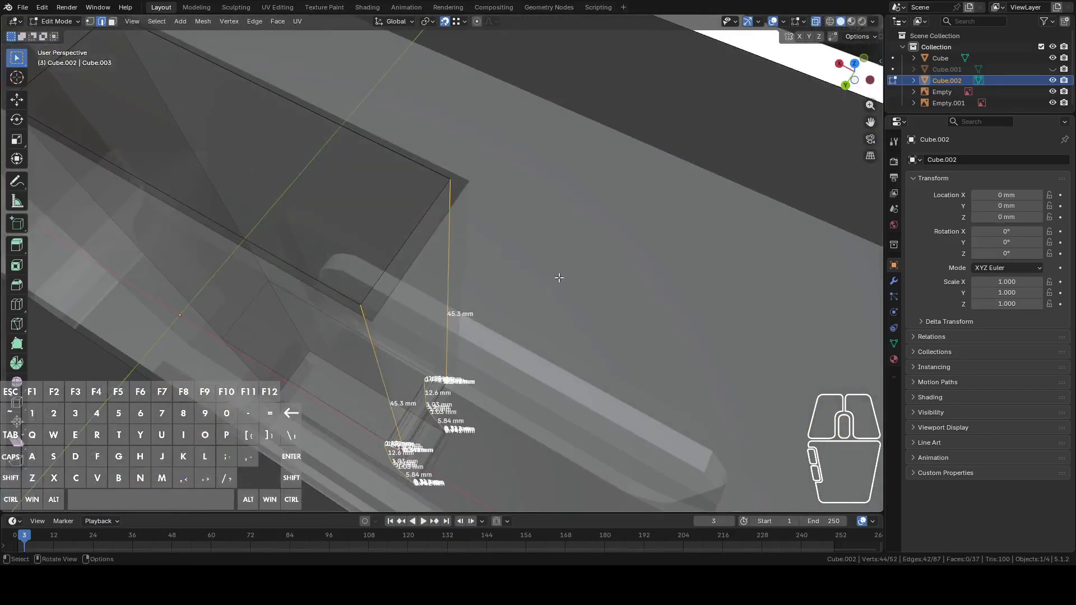
- Try beveling the selected front edges about 4.3 mm with 8 segments, inspect the rounding, and undo it
middle_click_drag(560, 278, 596, 290)
right_click(596, 291)
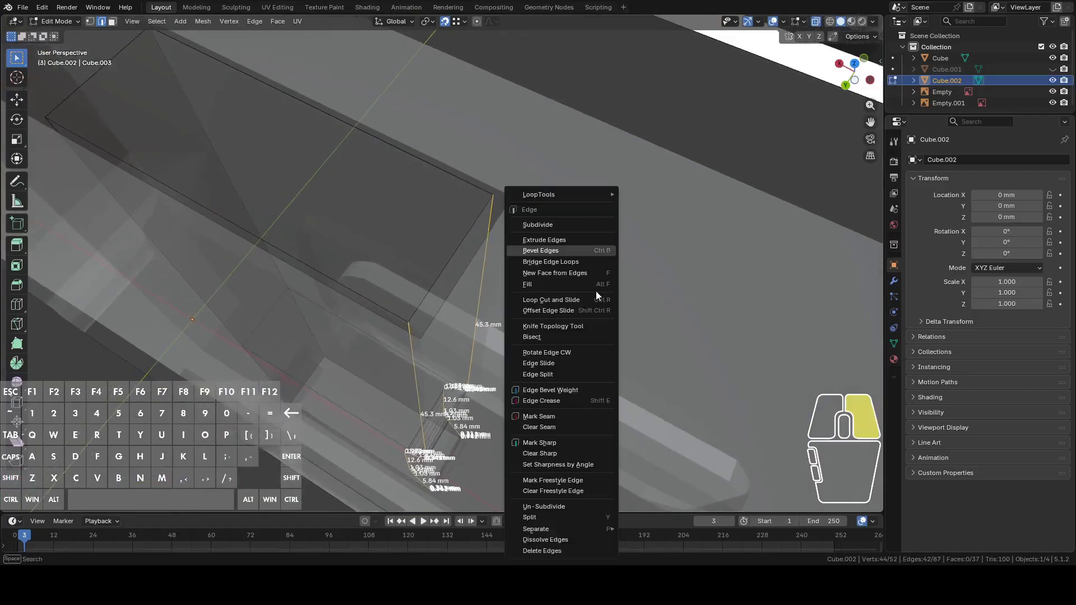
left_click(561, 251)
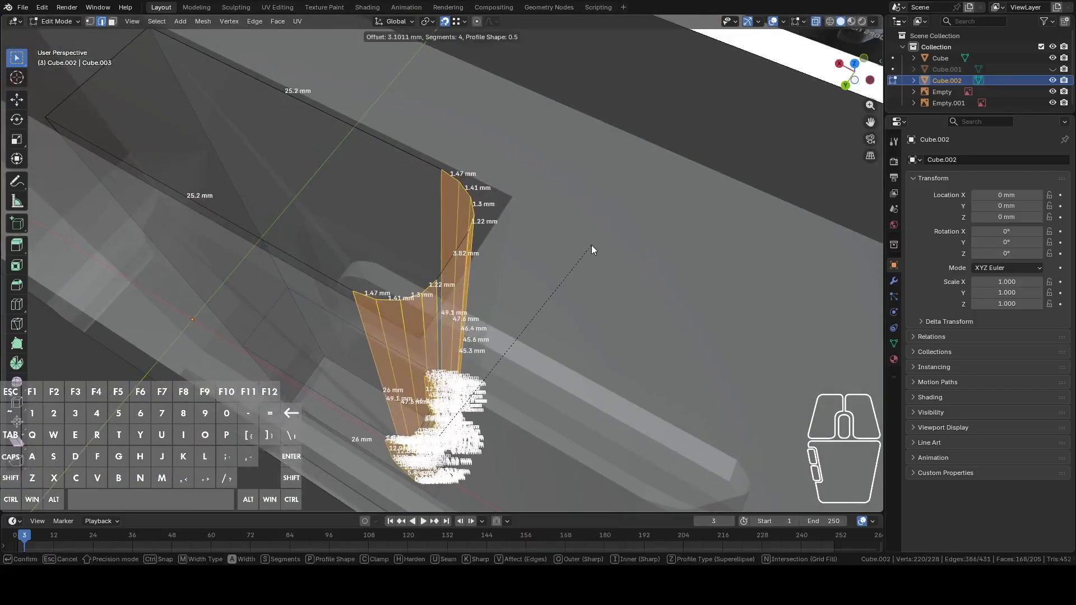
scroll(592, 249, "up", 4)
key("shift")
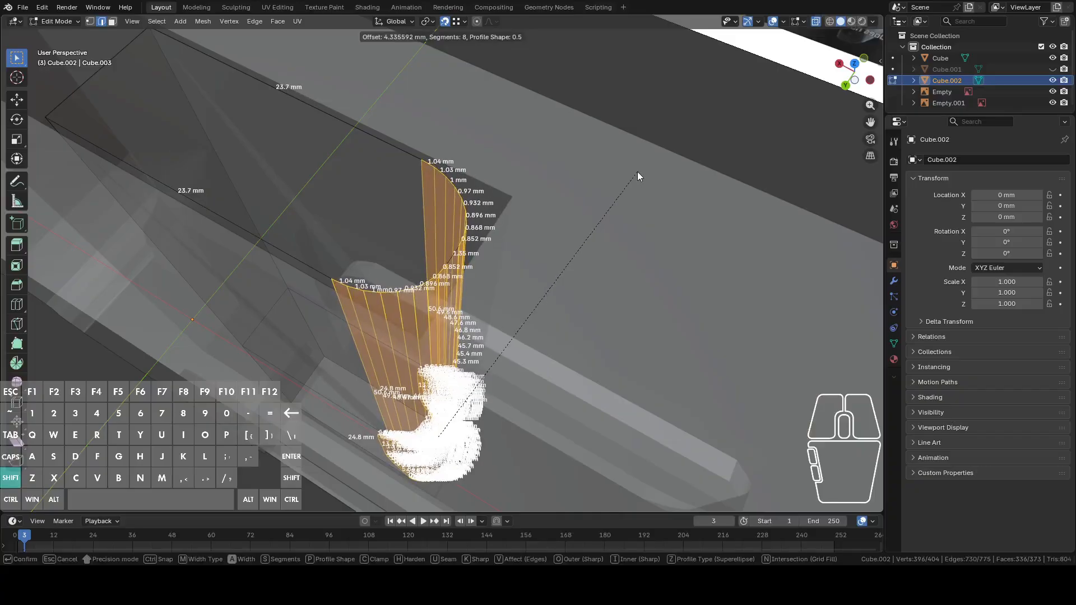
left_click(634, 177, "shift")
scroll(605, 264, "down", 3)
key("Tab")
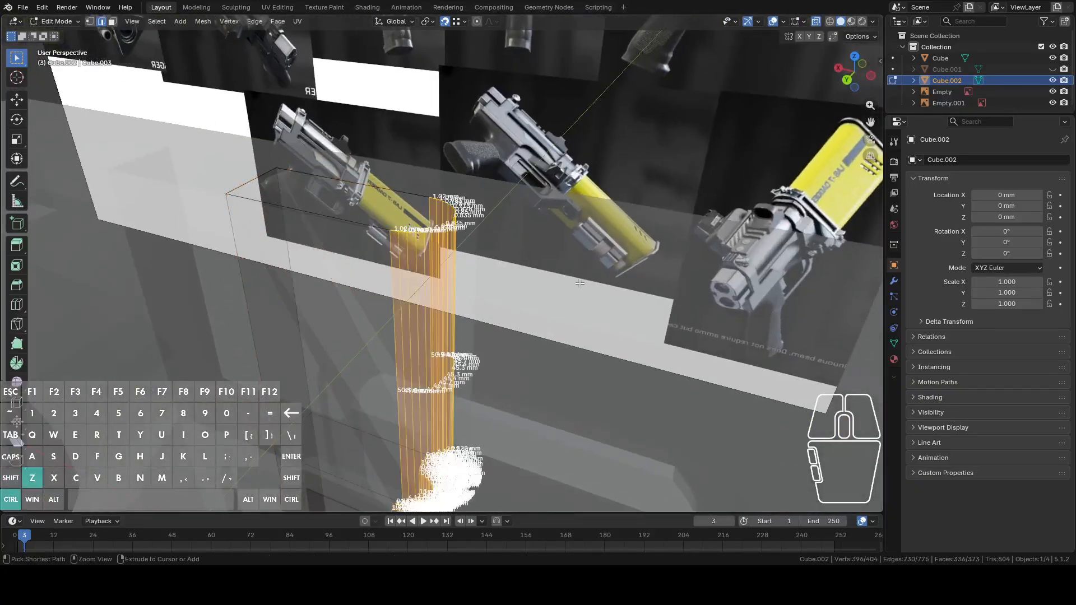
middle_click_drag(572, 313, 566, 224, "shift")
middle_click_drag(666, 62, 603, 50)
middle_click_drag(599, 238, 680, 154, "shift")
key("ctrl+z")
- Delete the two vertices of the inner edge where the trigger curve meets the block's underside
middle_click_drag(594, 207, 484, 256)
key("1")
left_click(563, 282)
middle_click_drag(563, 282, 546, 239)
middle_click_drag(493, 328, 499, 288, "shift")
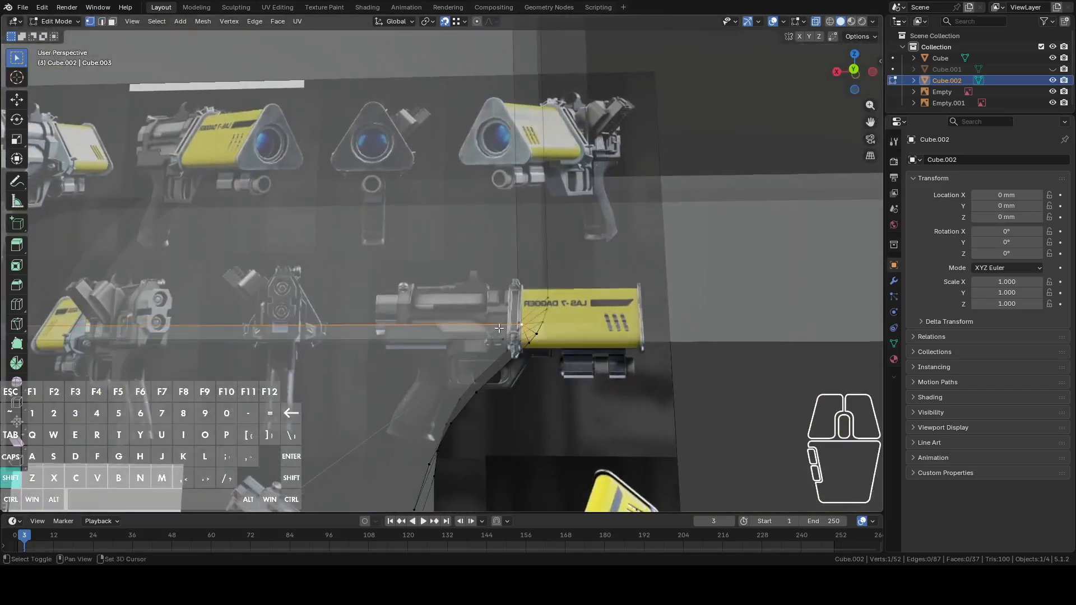
middle_click_drag(497, 334, 440, 257, "shift")
right_click(488, 440)
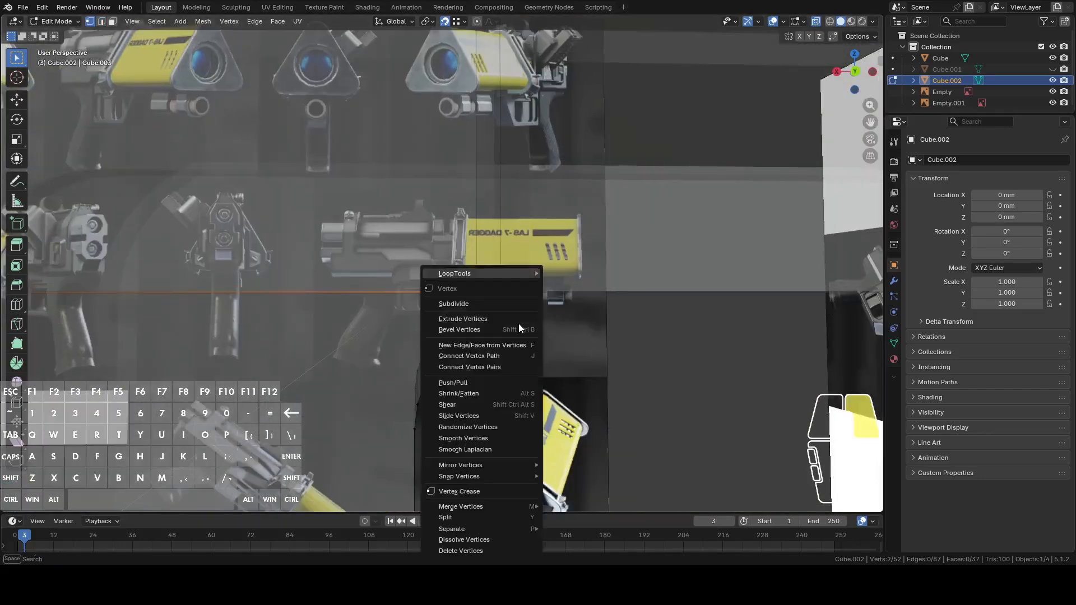
left_click(471, 552)
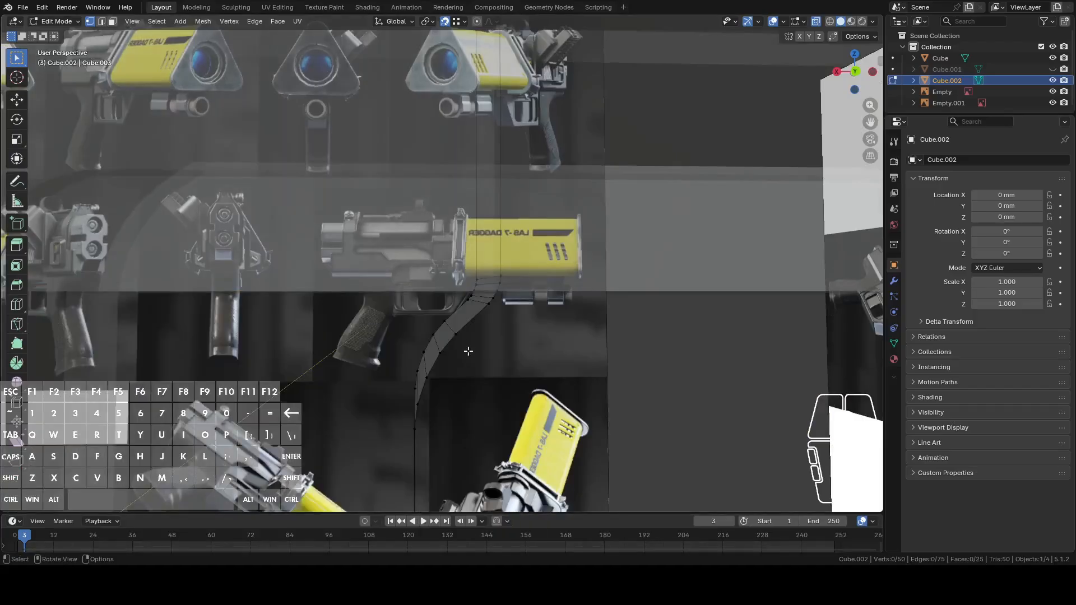
- Leave mesh editing and hide the gun body object Cube
left_click(473, 329, "alt")
middle_click_drag(472, 329, 477, 224)
key("Tab")
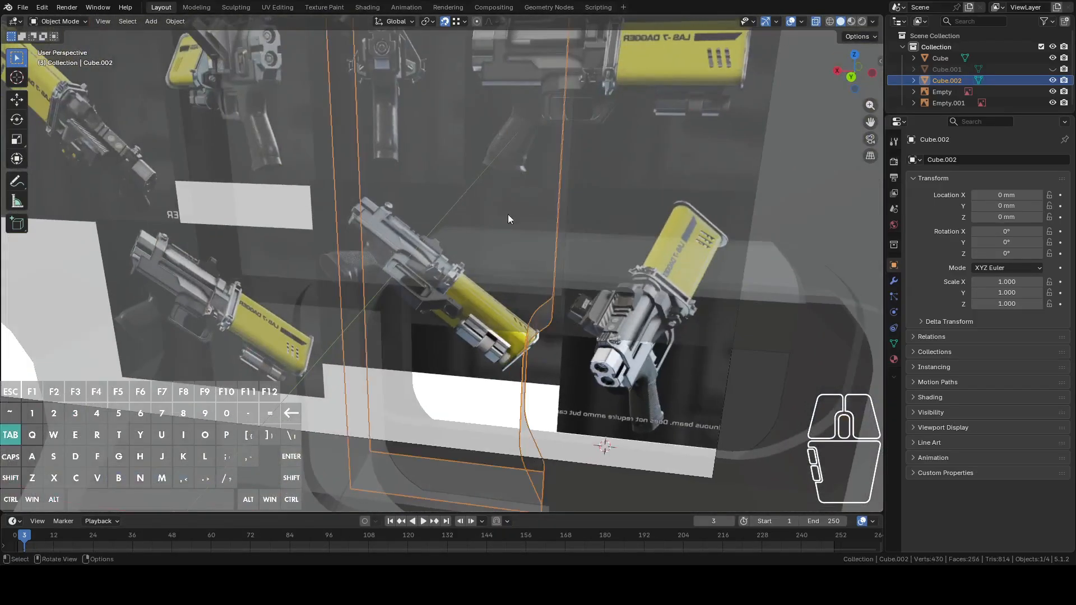
left_click(621, 184)
key("h")
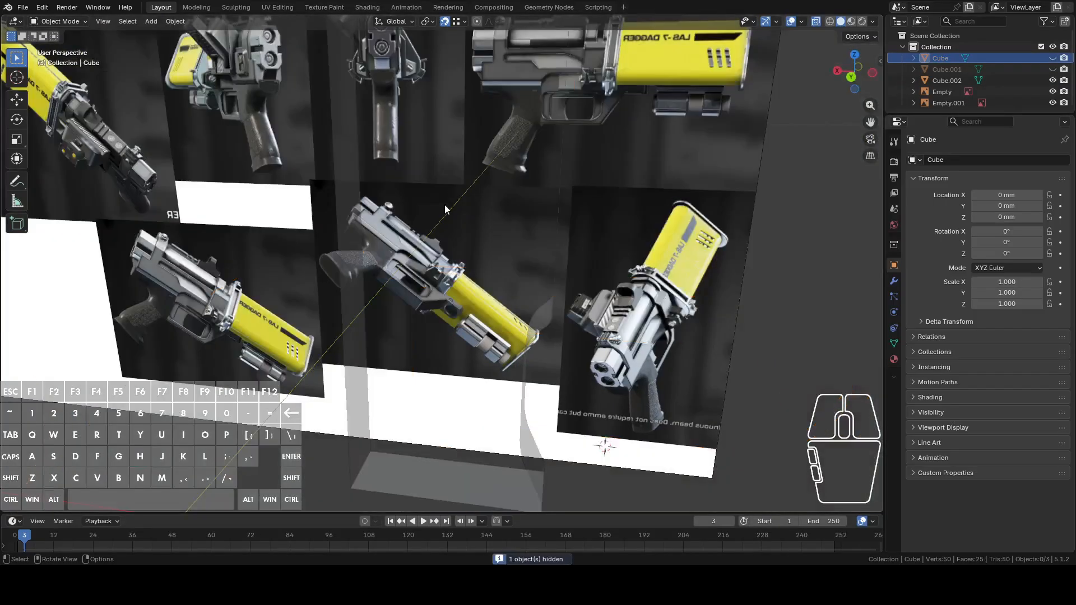
- Fill the open boundary loops on both sides of the trigger piece with faces and check the profile from the back view
middle_click_drag(452, 206, 529, 275)
left_click(516, 304)
scroll(517, 309, "up", 3)
key("Tab")
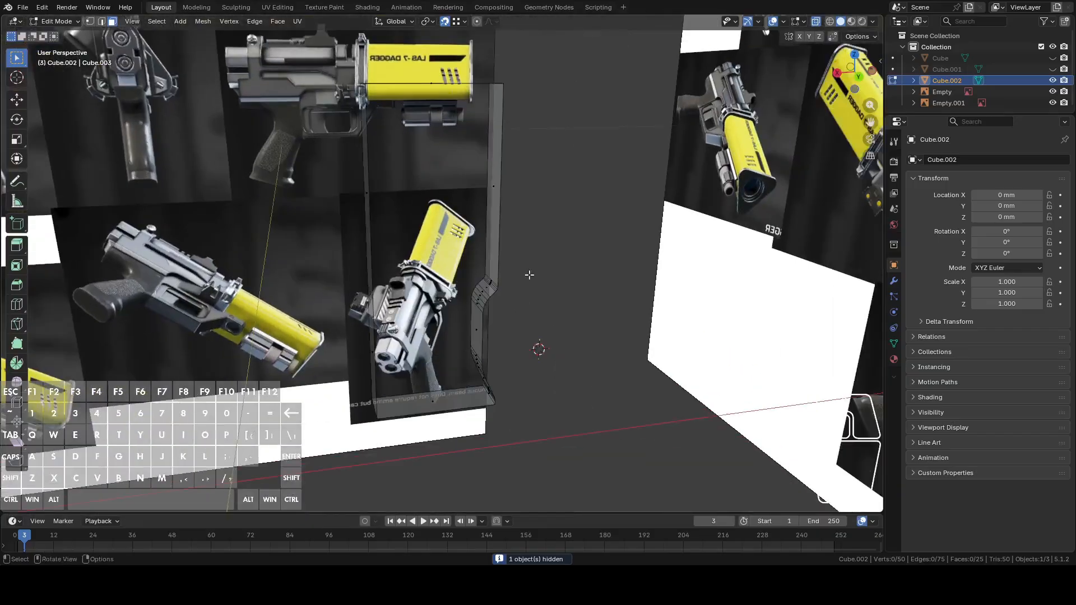
left_click(467, 202, "alt")
middle_click_drag(468, 200, 505, 249)
key("f")
left_click(480, 256, "alt")
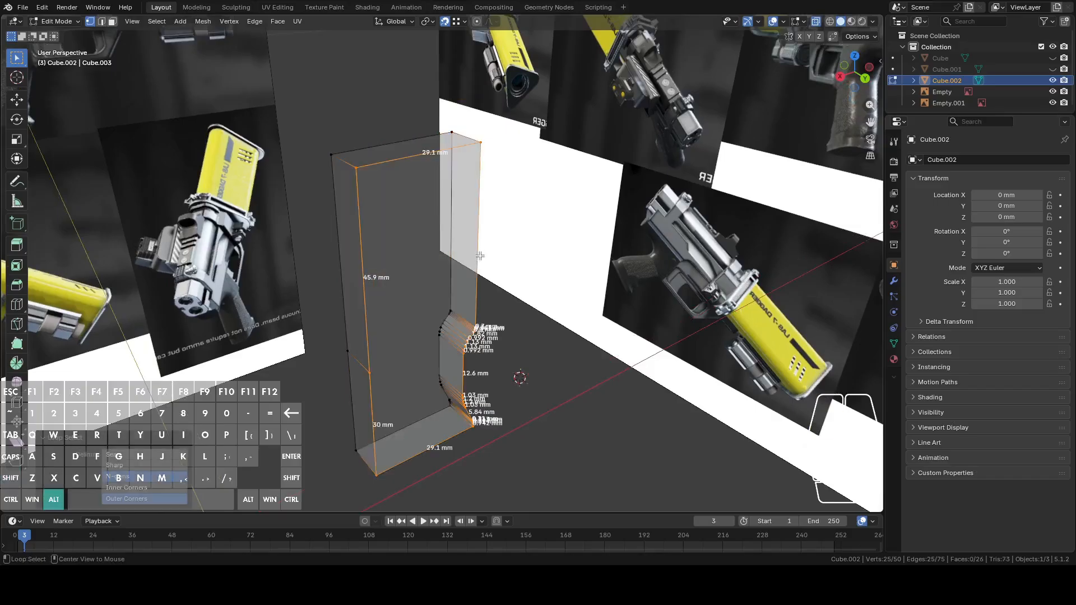
mouse_move(506, 290)
middle_mouse_down()
mouse_move(548, 305)
mouse_move(500, 282)
mouse_move(506, 270)
middle_mouse_up()
key("f")
left_click(860, 75)
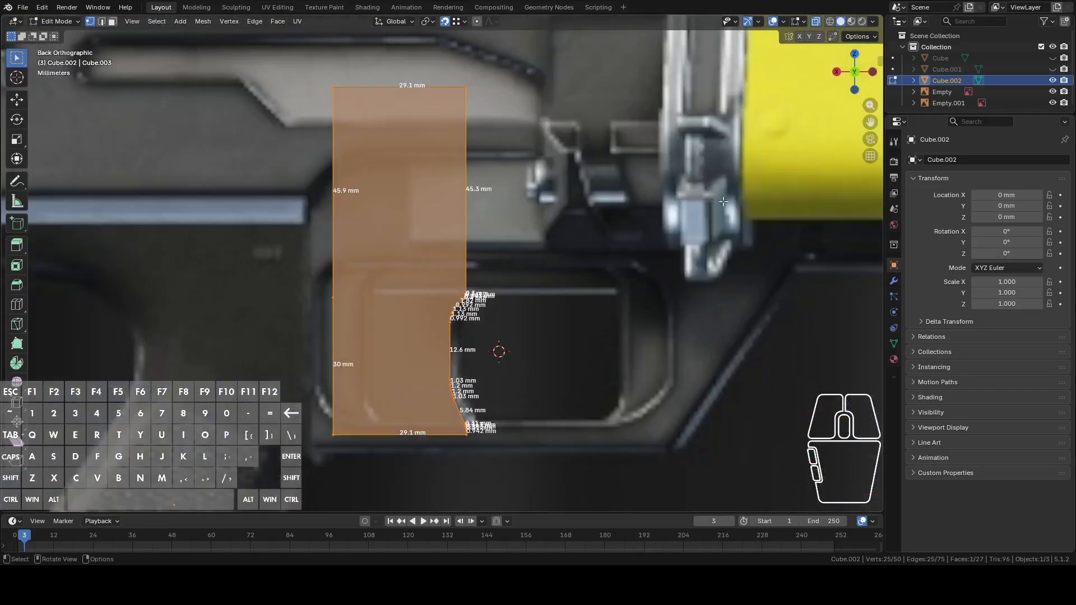
- Select both side outlines of the trigger piece and deselect their top, rear and bottom edges
middle_click_drag(581, 254, 534, 168)
left_click(499, 167, "alt")
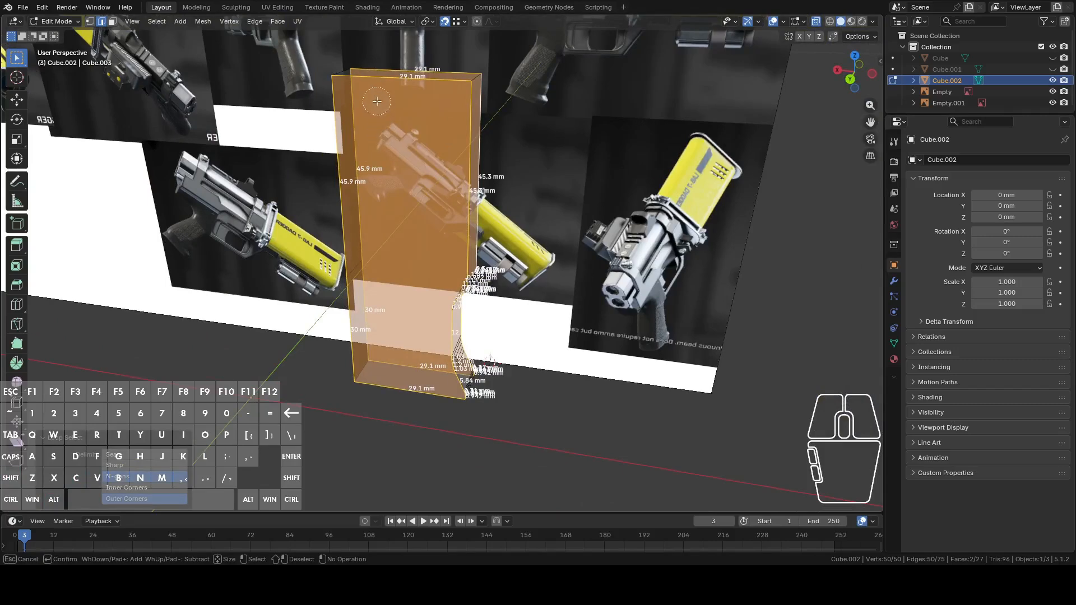
left_click_drag(377, 103, 370, 81, "shift")
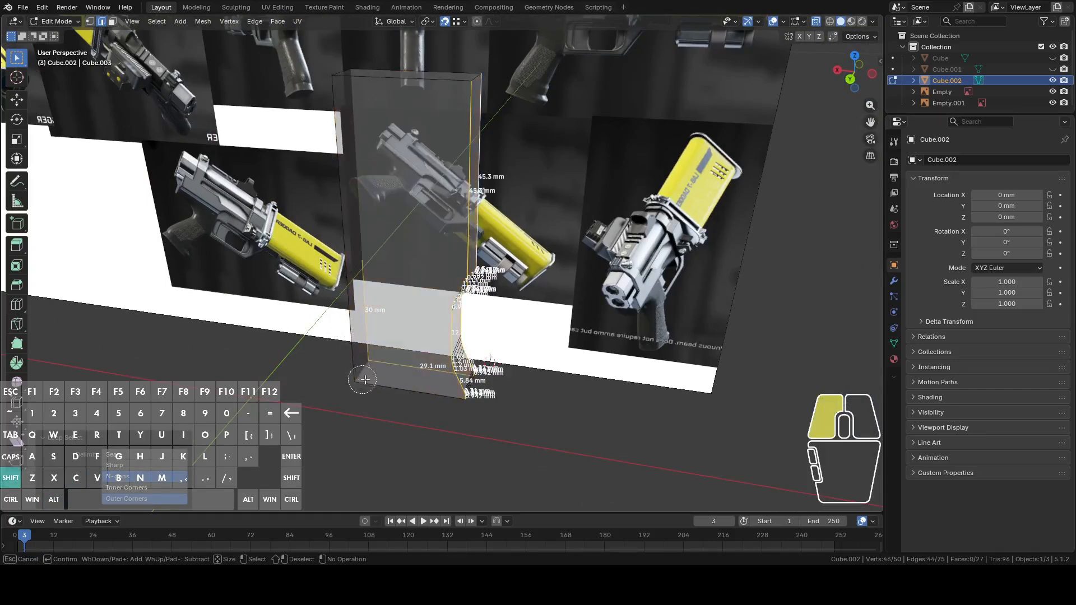
right_click(396, 383)
middle_click_drag(396, 383, 607, 256)
right_click(608, 256)
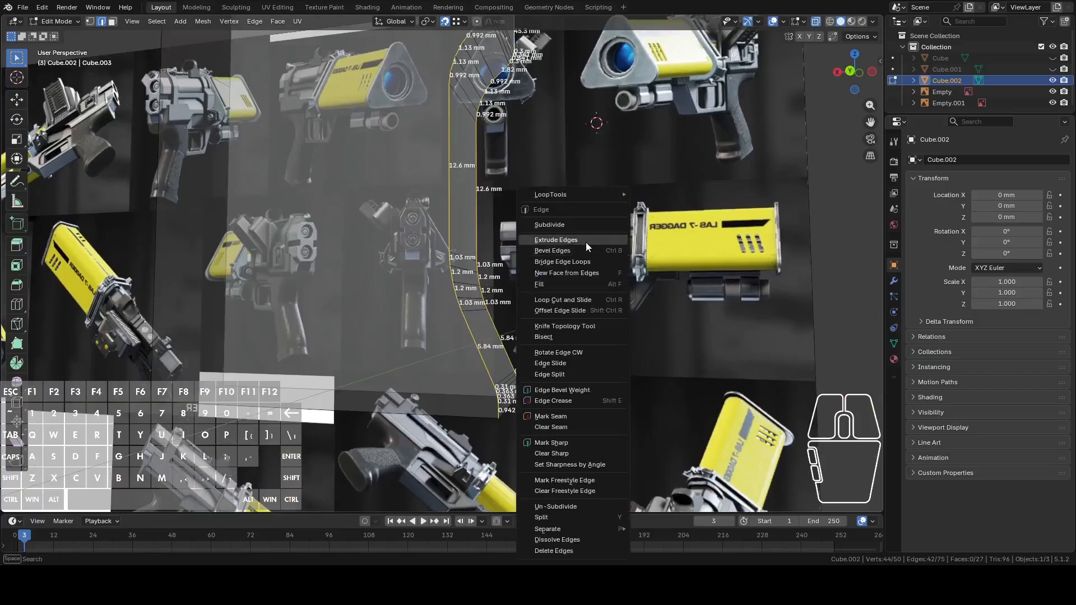
middle_click_drag(613, 160, 548, 235)
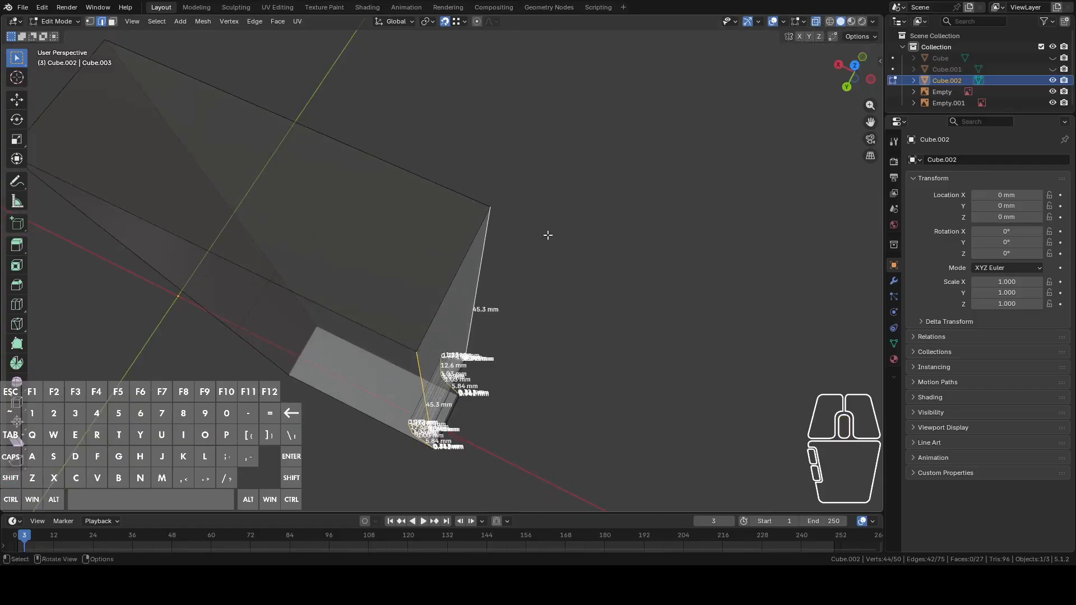
- Try an 8-segment bevel on the trigger piece's front side edges, and undo it
right_click(547, 235)
left_click(502, 250)
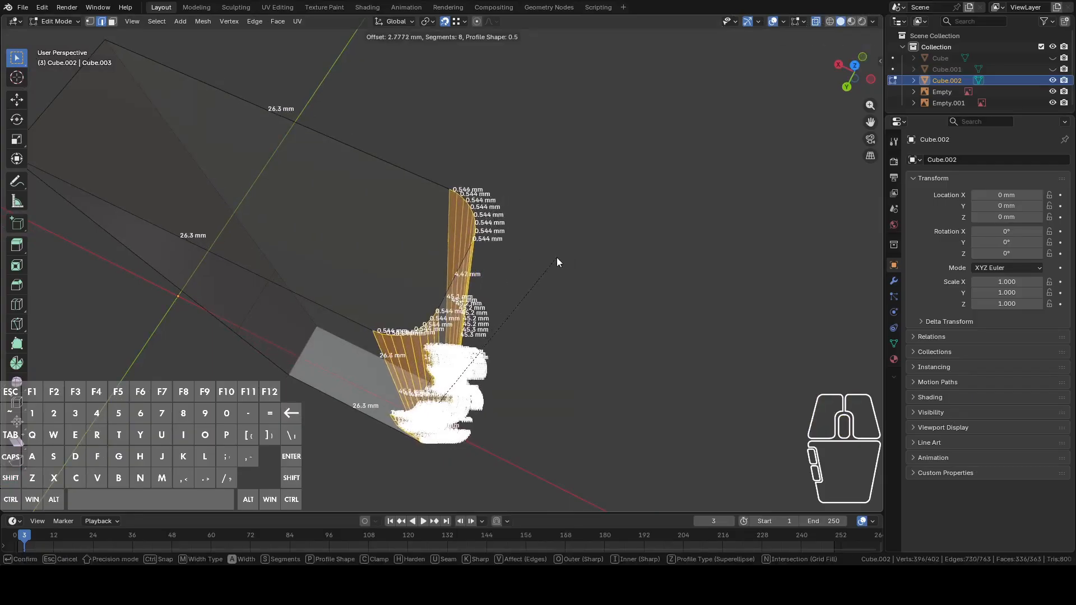
left_click(572, 258)
middle_click_drag(572, 259, 483, 318)
key("Tab")
key("Tab")
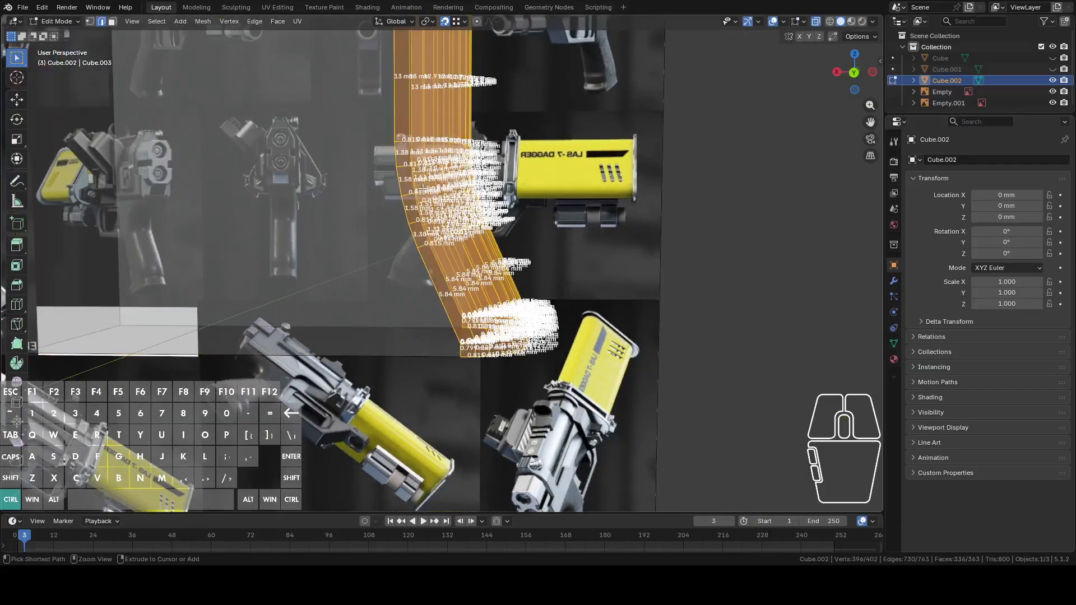
key("ctrl+z")
- Try a wider bevel of about 3.9 mm with 8 segments on the front side edges, and undo it
middle_click_drag(587, 249, 583, 218)
right_click(583, 213)
left_click(583, 213)
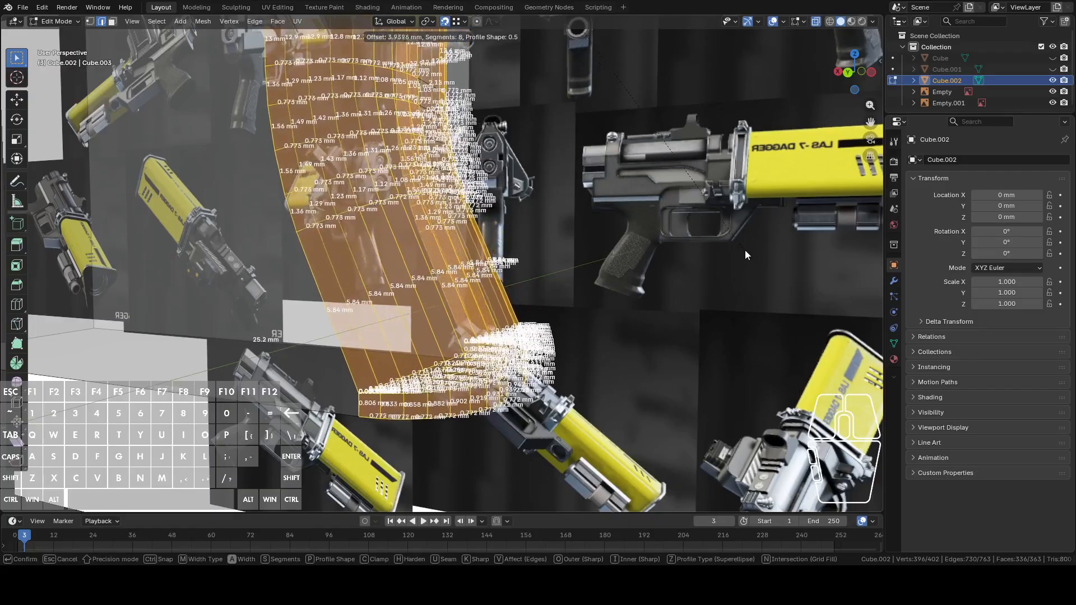
left_click(709, 253)
middle_click_drag(708, 253, 585, 260)
key("Tab")
middle_click_drag(529, 238, 592, 207)
scroll(451, 230, "up", 1)
key("ctrl+z")
key("ctrl+z")
- Try an 8-segment bevel of about 1.69 mm on the trigger piece's front side edges
right_click(592, 206)
left_click(591, 206)
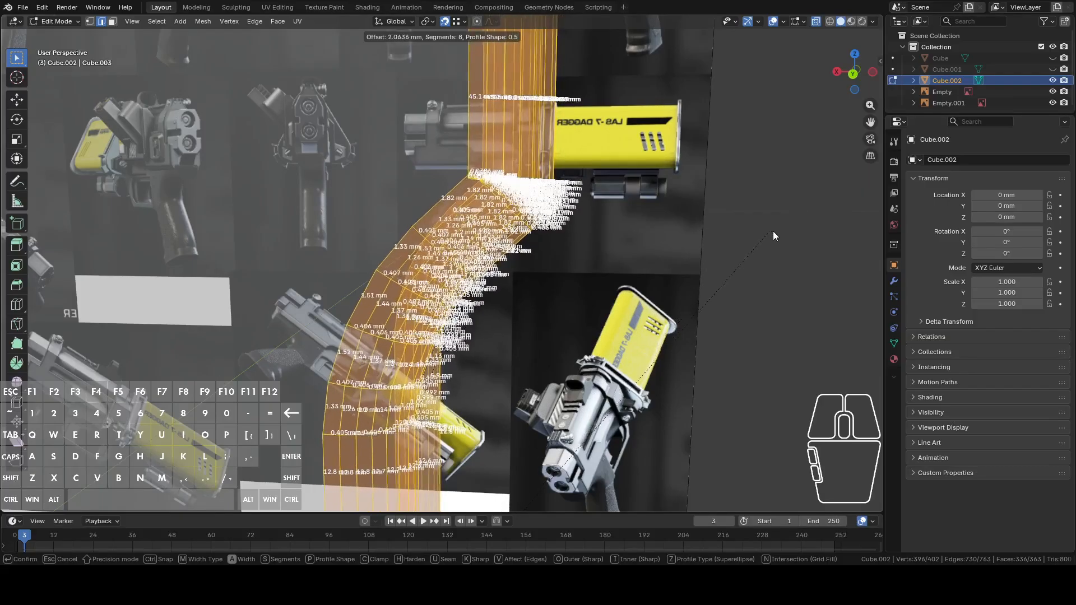
left_click(710, 251)
middle_click_drag(710, 251, 670, 233)
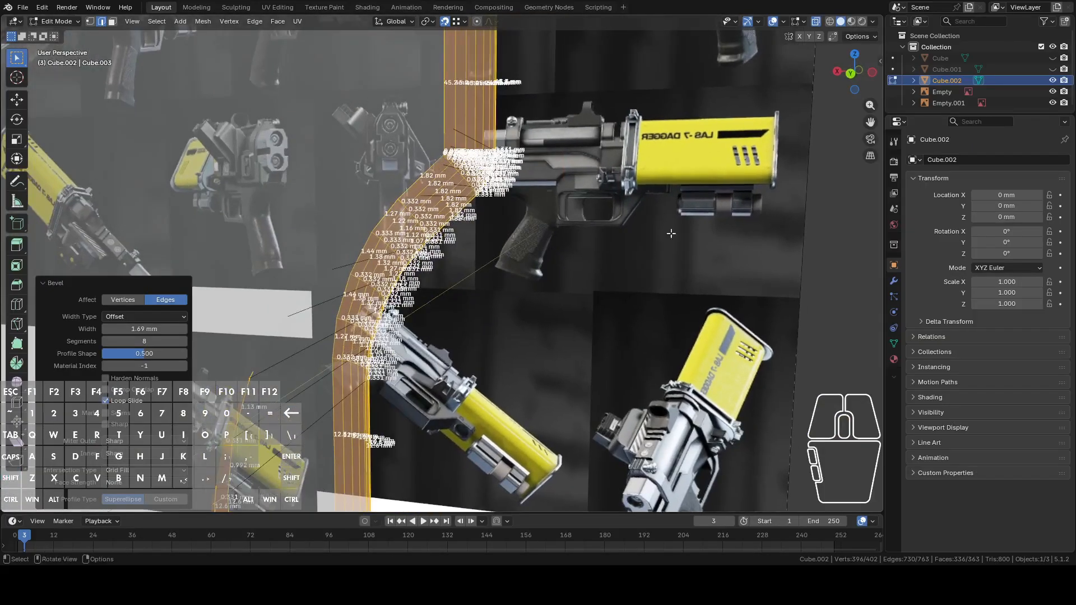
- Set the viewport's clip start to 0.1 mm so close-up geometry is not cut off
left_click(882, 60)
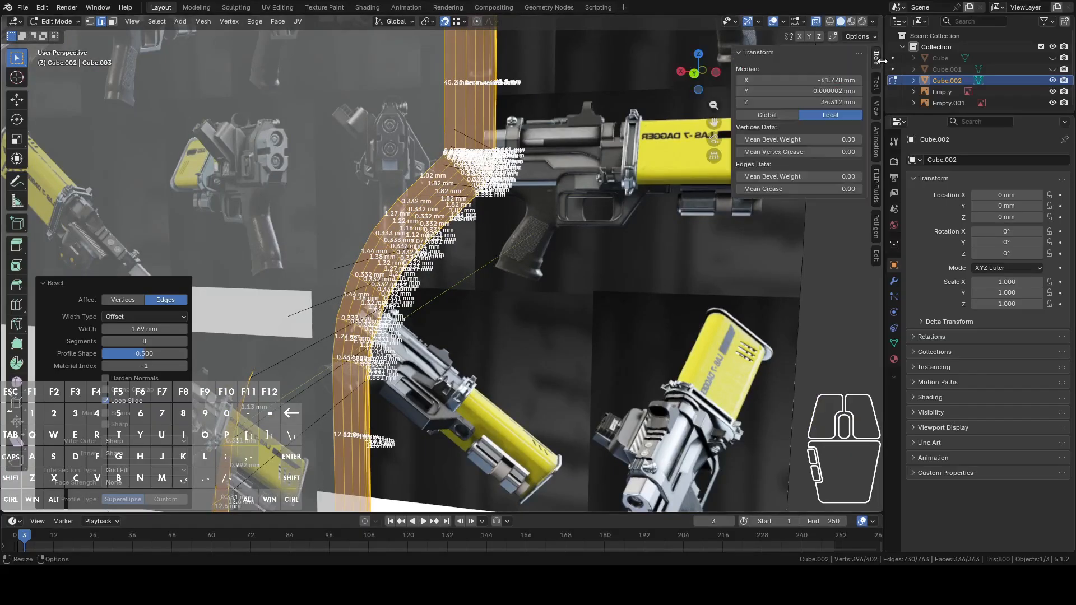
left_click(876, 108)
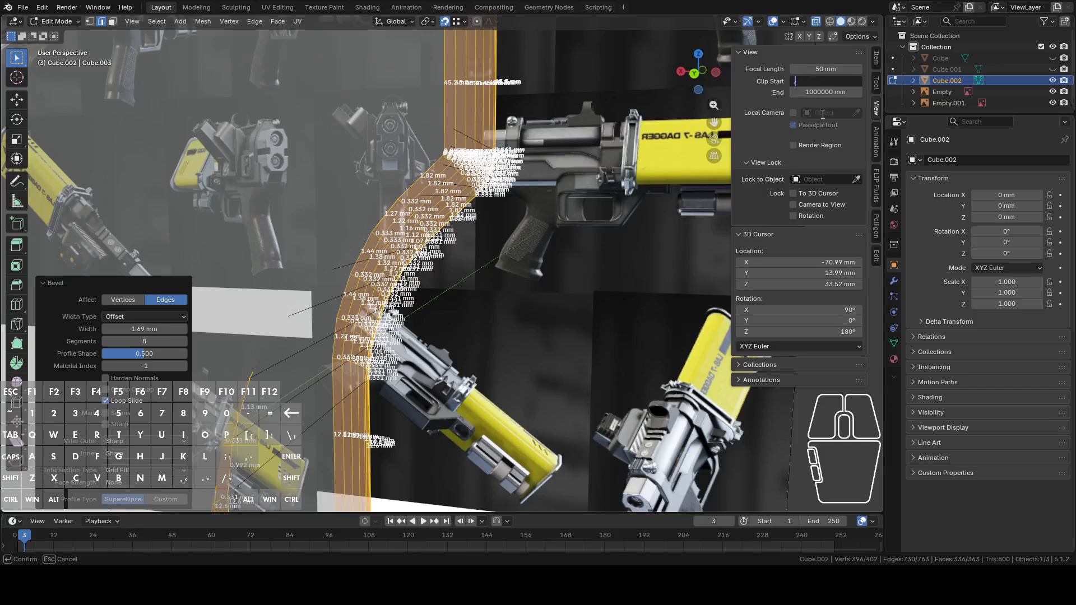
type(".1")
key("Return")
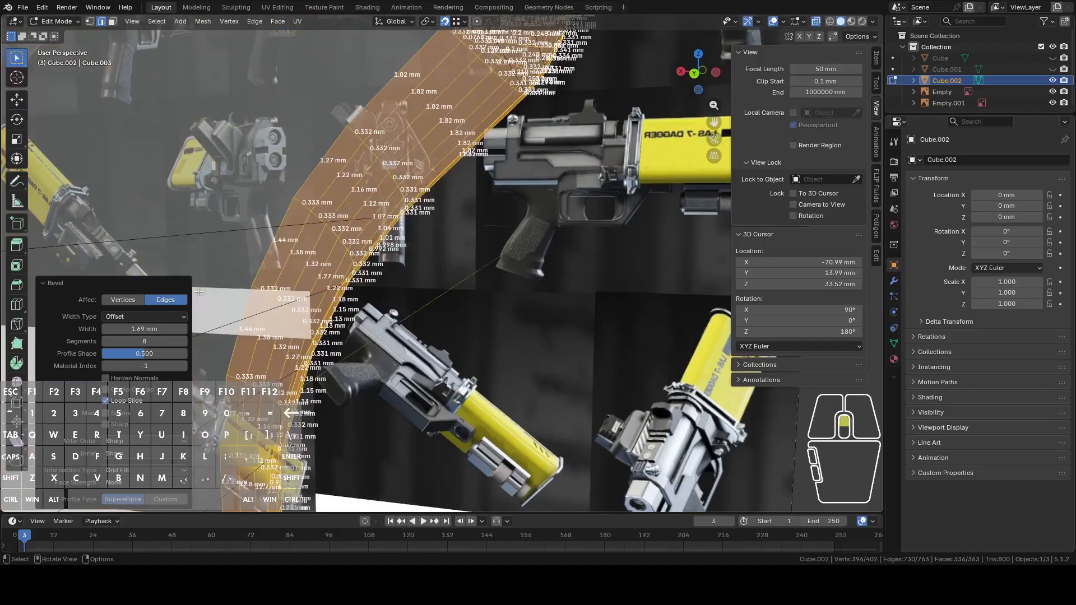
- Inspect the beveled front curve up close and undo the bevel
middle_click_drag(212, 255, 302, 294, "shift")
scroll(302, 294, "down", 2)
scroll(348, 269, "up", 1)
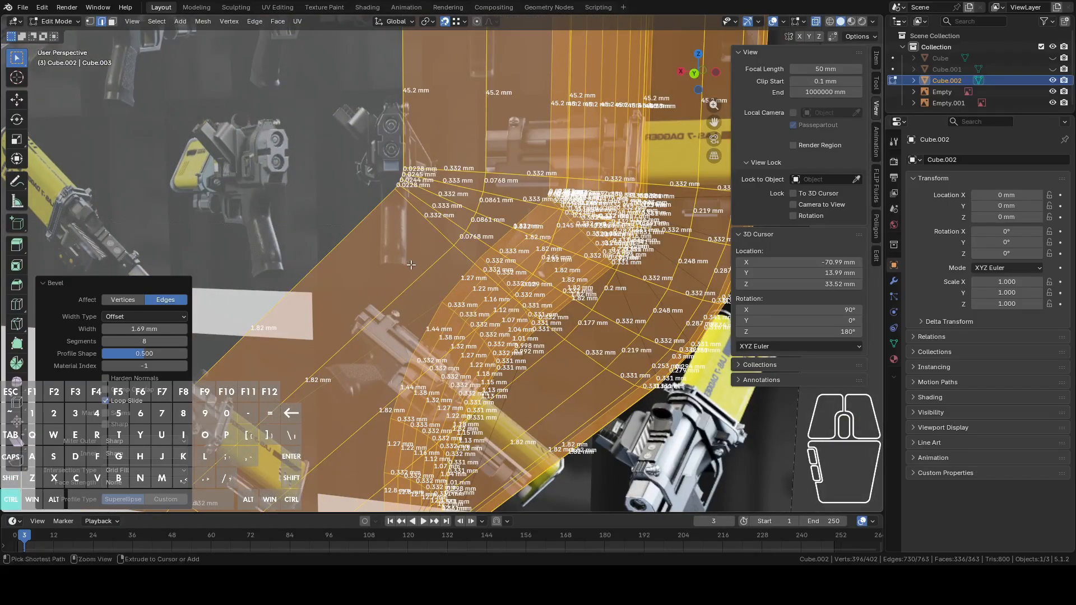
key("ctrl+z")
- Try the 8-segment bevel again on the front side edges at about 1.7 mm, inspect the piece from several sides, and undo it
right_click(489, 239)
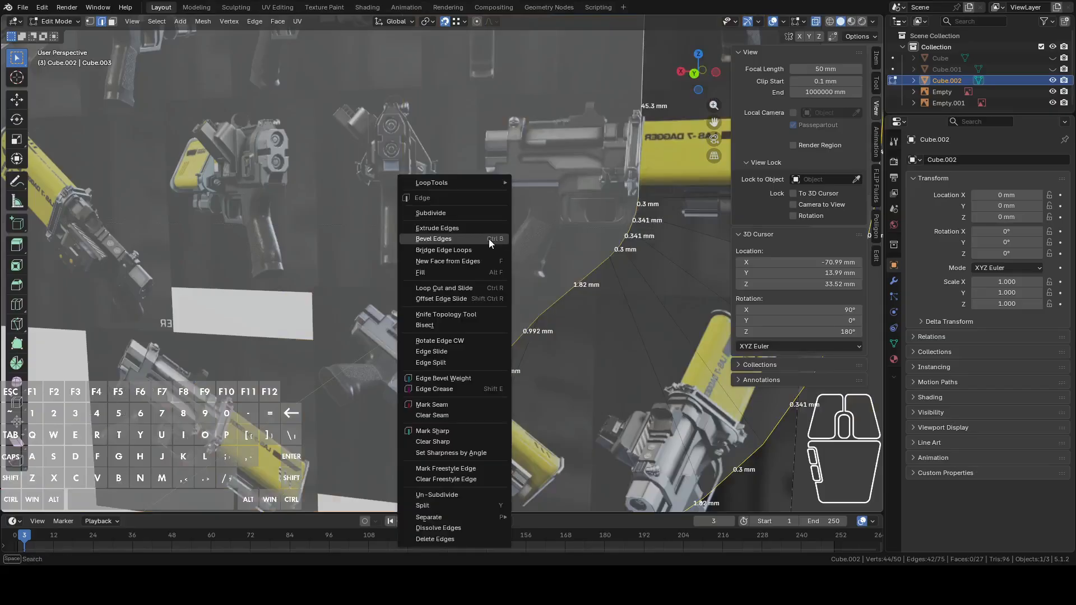
left_click(490, 239)
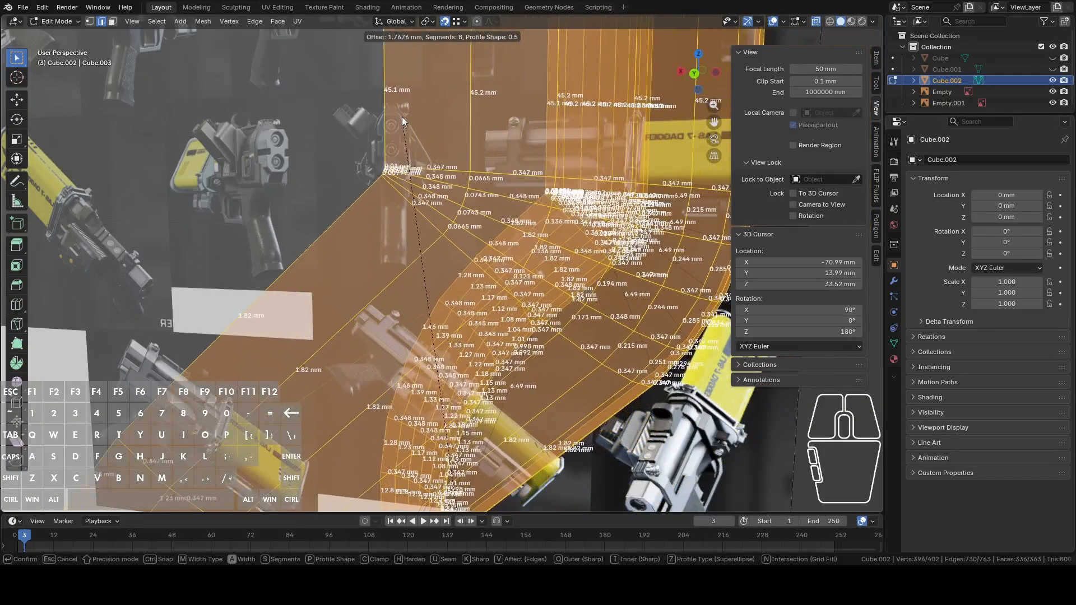
key("shift")
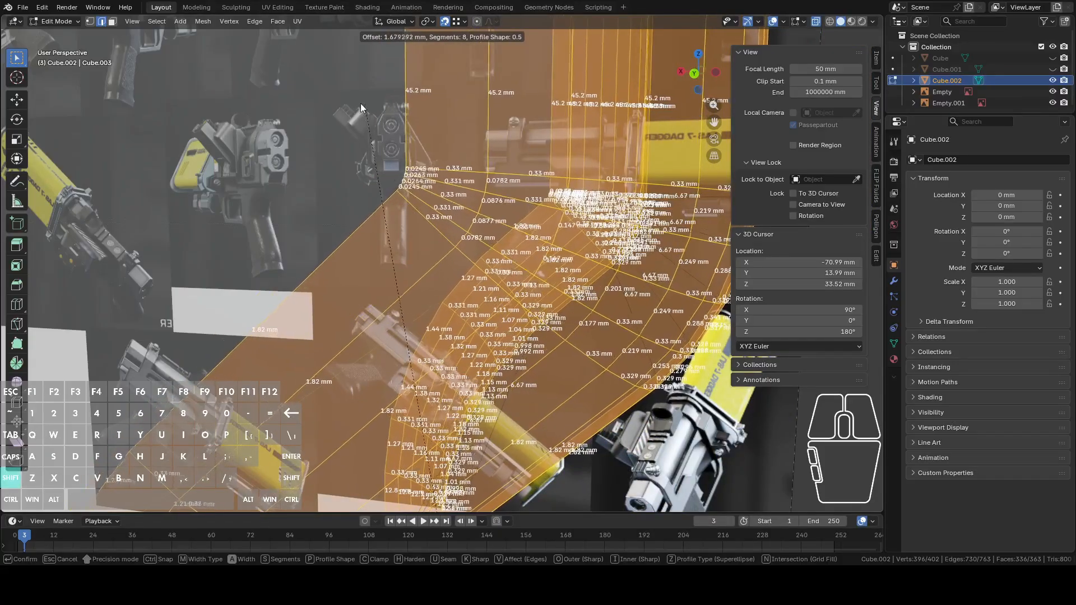
left_click(314, 93)
middle_click_drag(369, 157, 464, 171)
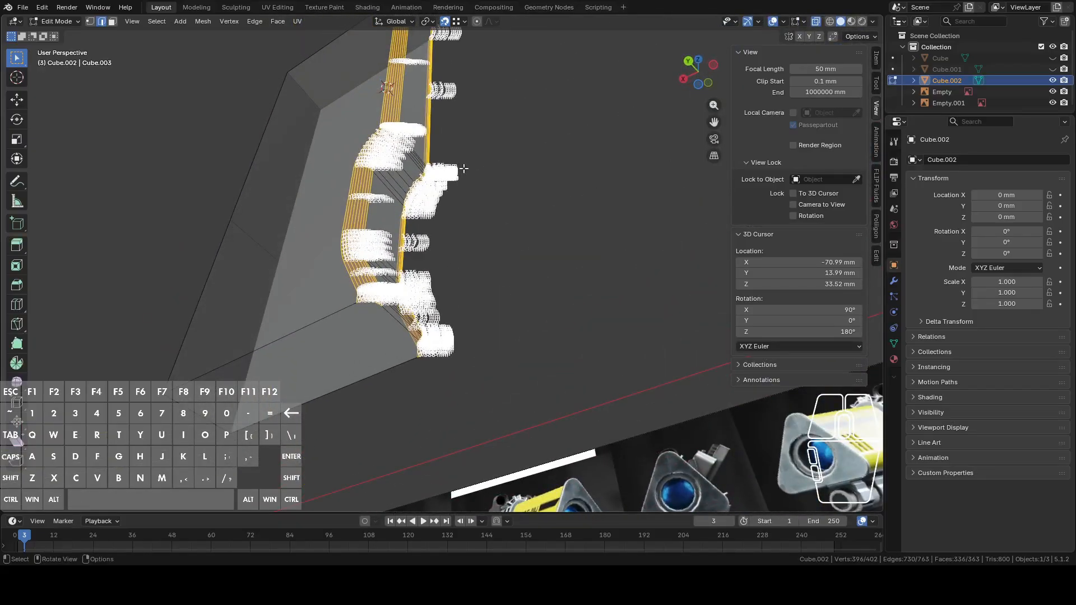
middle_click_drag(476, 159, 535, 344)
key("Tab")
key("Tab")
key("ctrl+z")
key("ctrl+z")
key("ctrl+z")
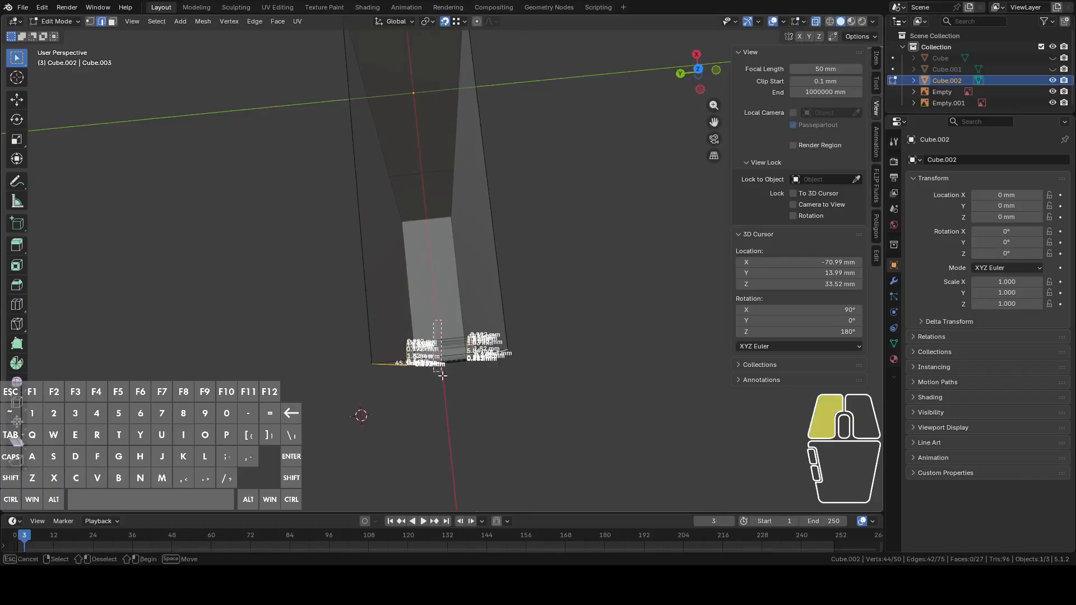
- Subdivide the cross edges of the trigger piece's front with 2 cuts, splitting its width into three strips
left_click_drag(447, 405, 448, 406)
middle_click_drag(448, 405, 526, 385)
right_click(586, 301)
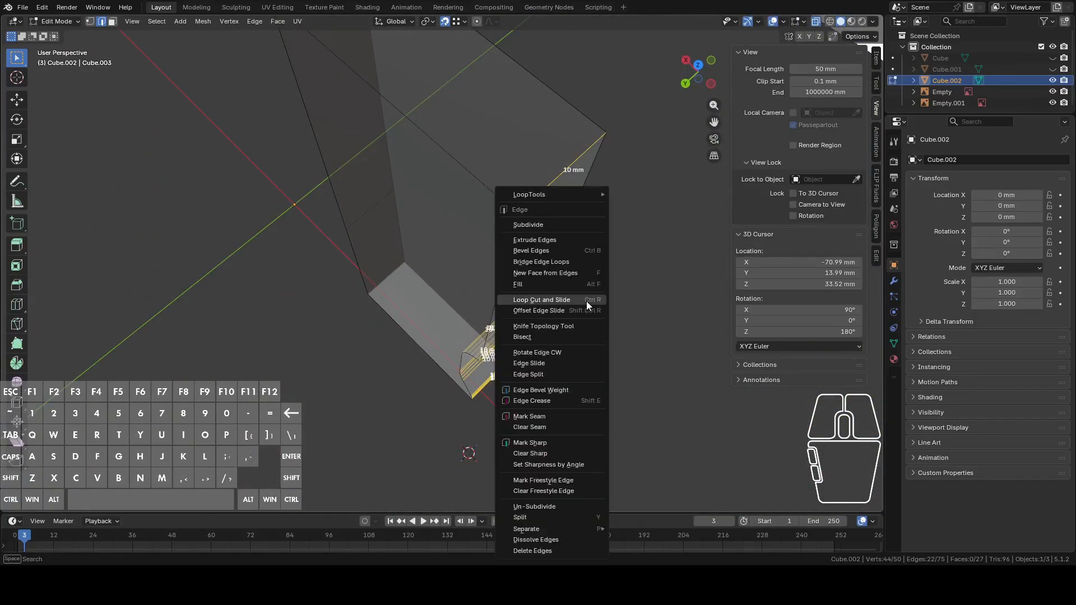
left_click(529, 225)
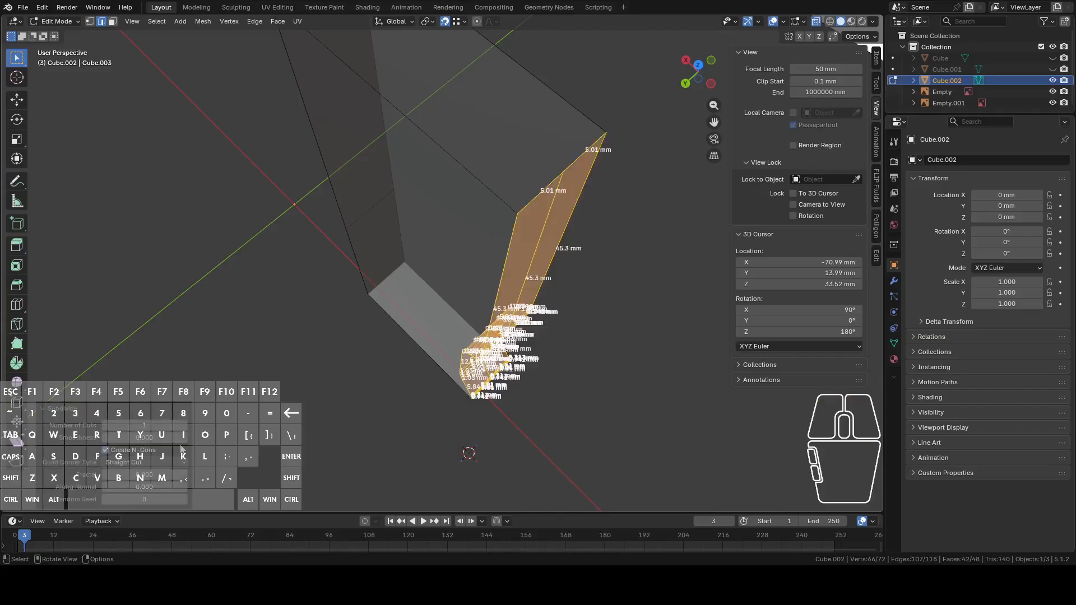
left_click(184, 426)
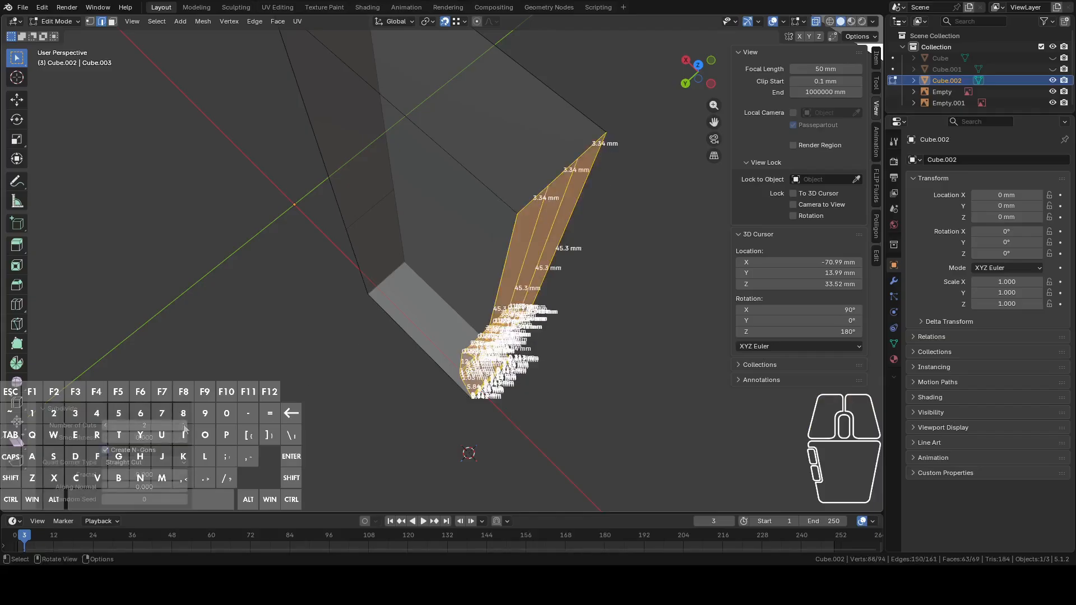
- Select both side outlines of the trigger piece and deselect their top, rear and bottom edges, keeping the front side edges
left_click(505, 280, "alt")
left_click(508, 257)
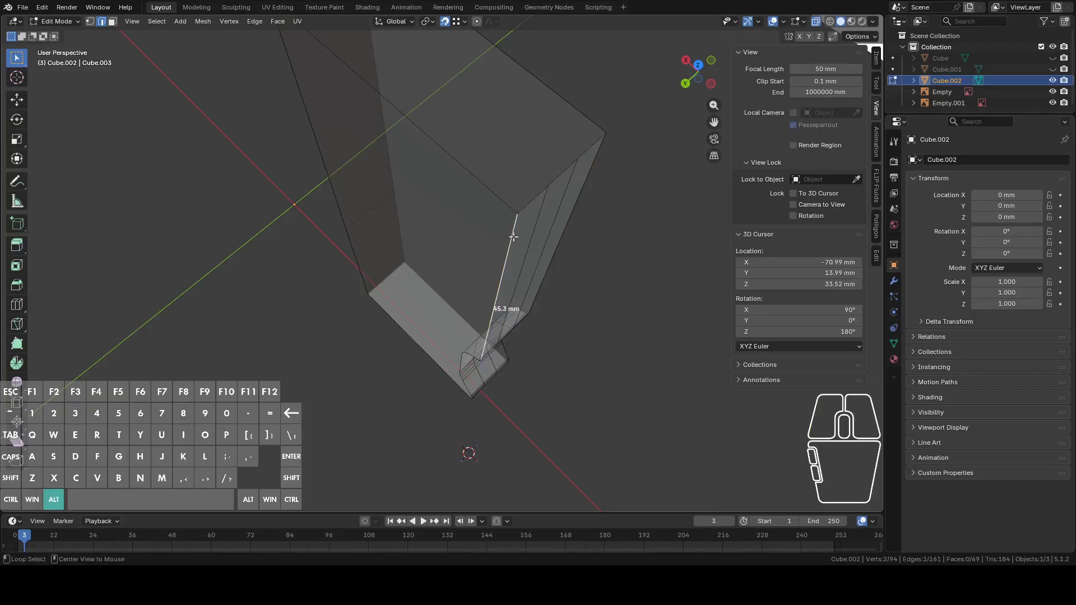
left_click(553, 233, "alt+shift")
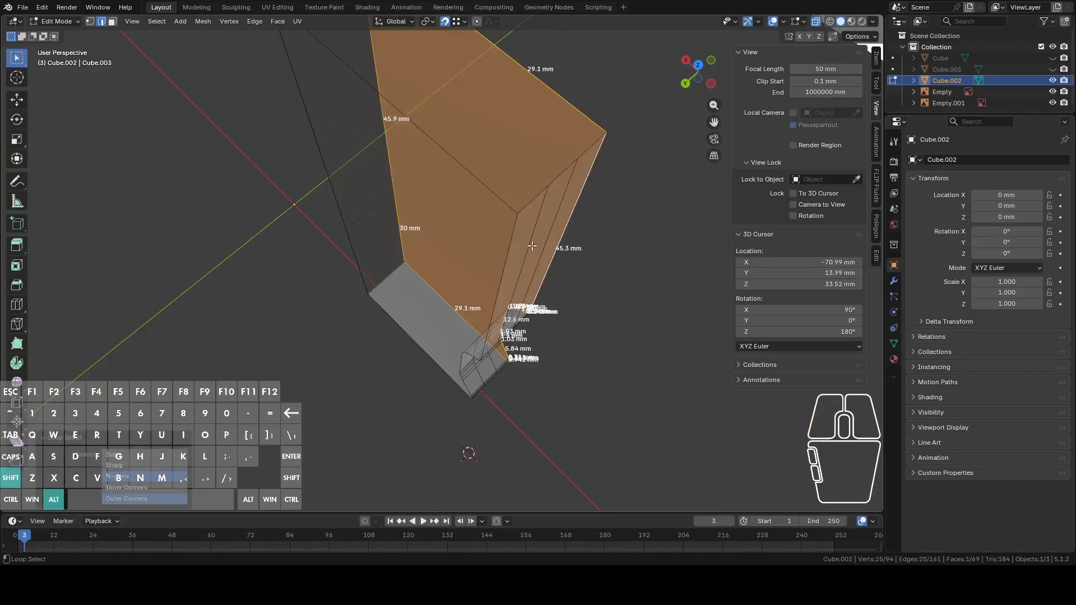
left_click(508, 257, "alt")
left_click(583, 211, "alt+shift")
middle_click_drag(584, 211, 464, 248)
left_click_drag(362, 146, 382, 115, "shift")
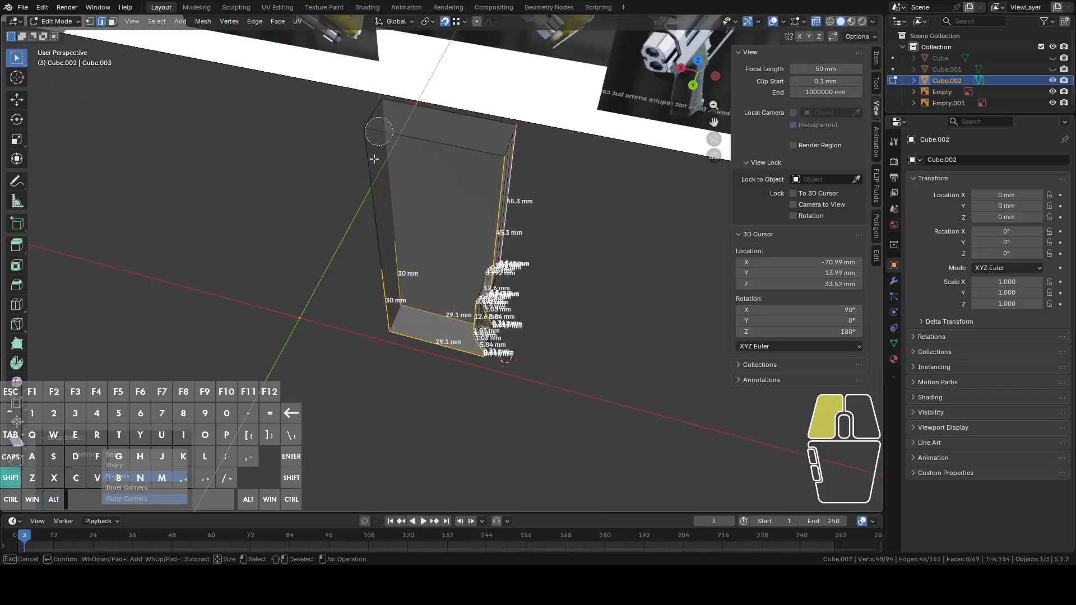
- Move the selected front side edges back about 1.2 mm along the global X axis
middle_click_drag(396, 323, 538, 280)
middle_click_drag(566, 325, 601, 345, "shift")
scroll(572, 271, "up", 4)
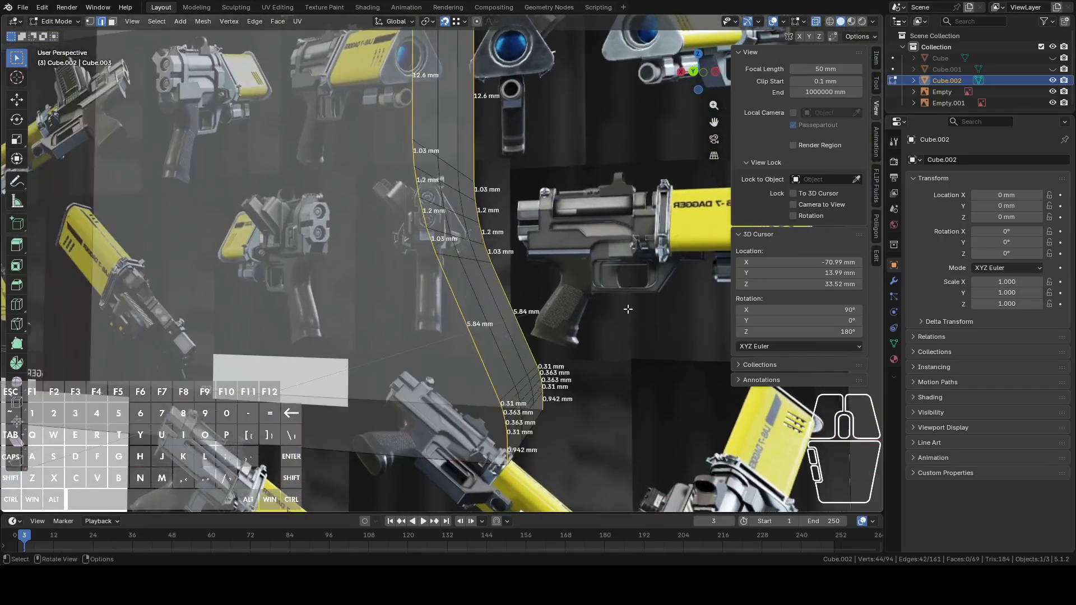
key("g")
key("x")
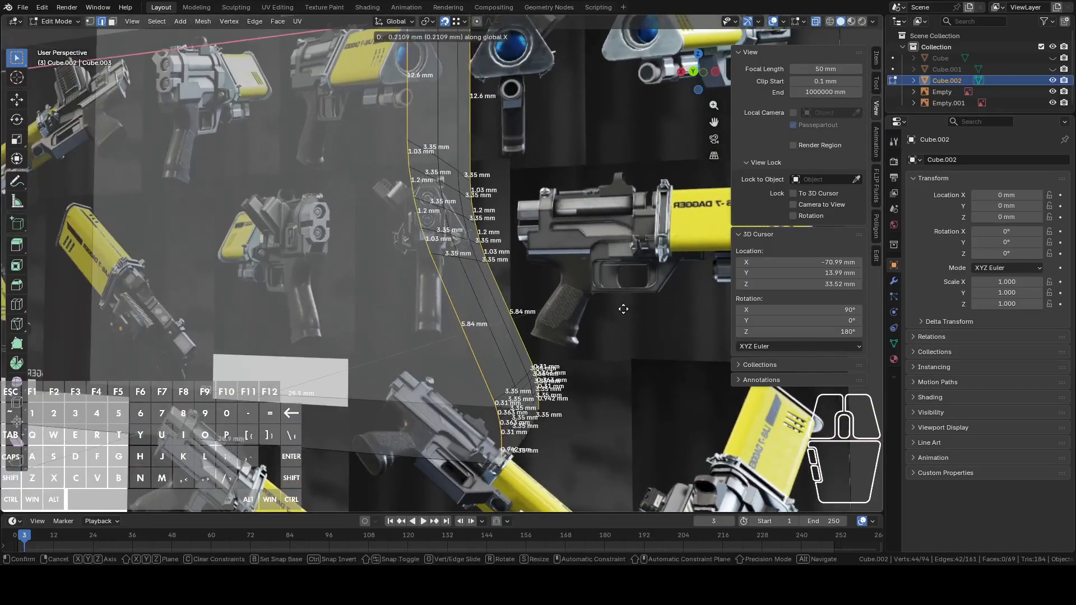
key("shift")
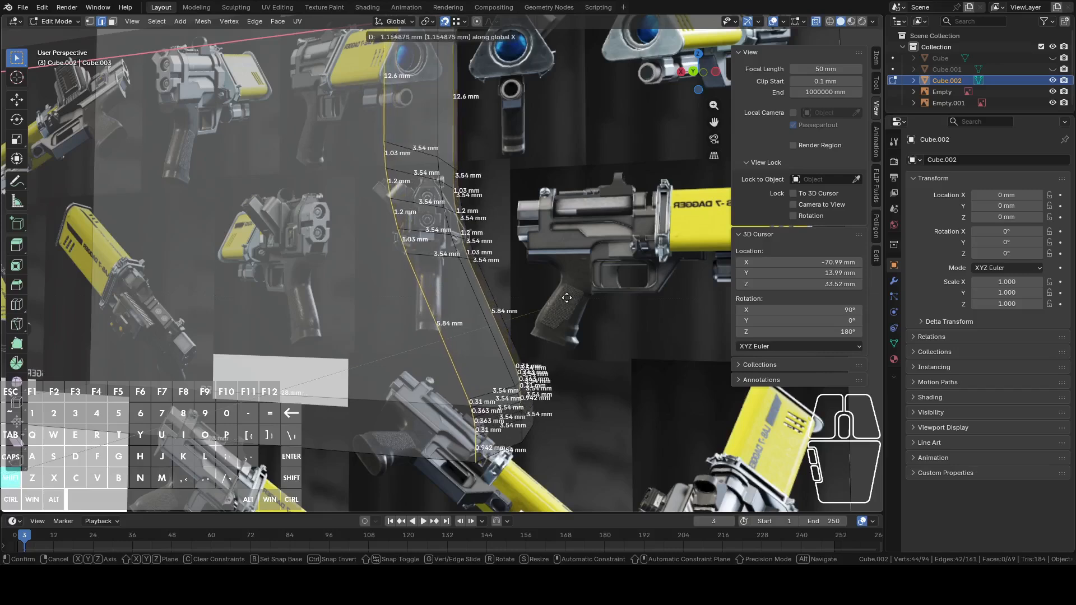
left_click(561, 297)
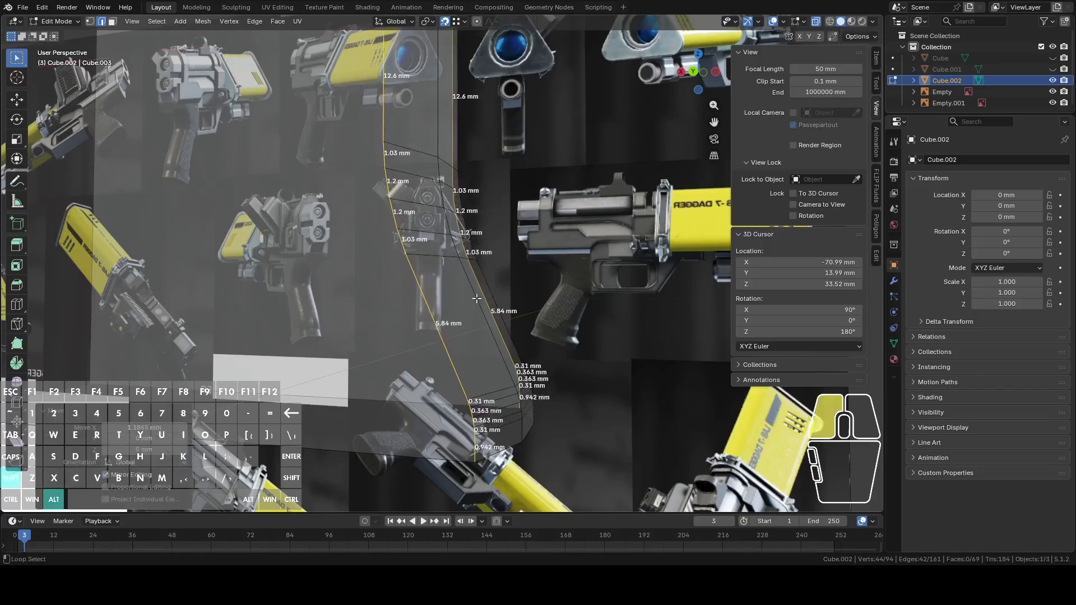
- Add the two inner lengthwise edge loops of the front to the selected side edges
left_click(476, 298, "alt+shift")
middle_click_drag(477, 298, 585, 343)
middle_click_drag(573, 285, 543, 338)
- Try an 8-segment bevel of about 0.83 mm on the four front edge loops, check it from the back view, and undo it
right_click(553, 335)
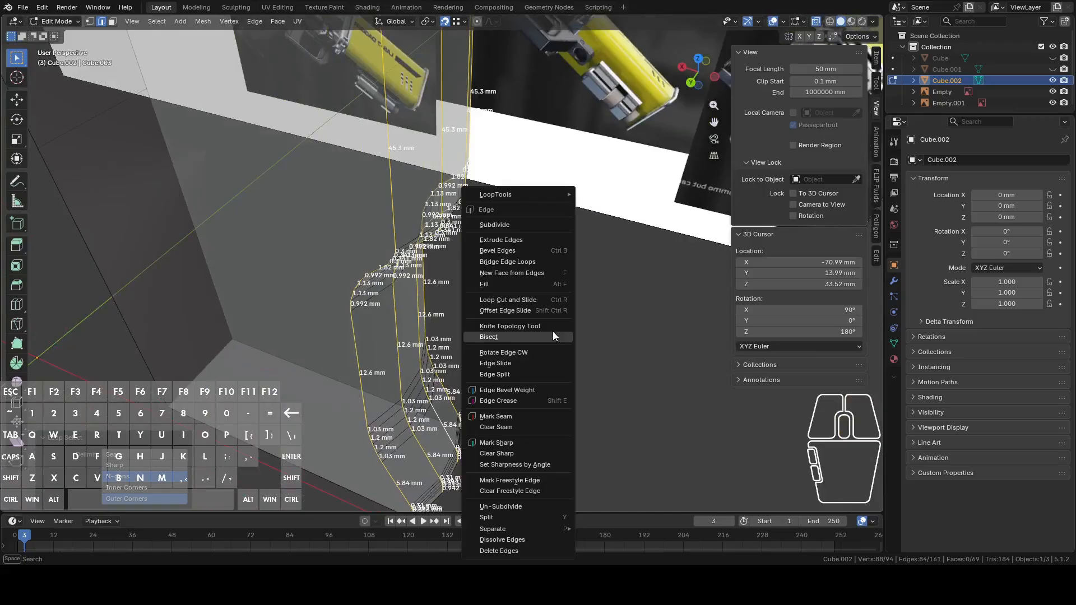
left_click(522, 248)
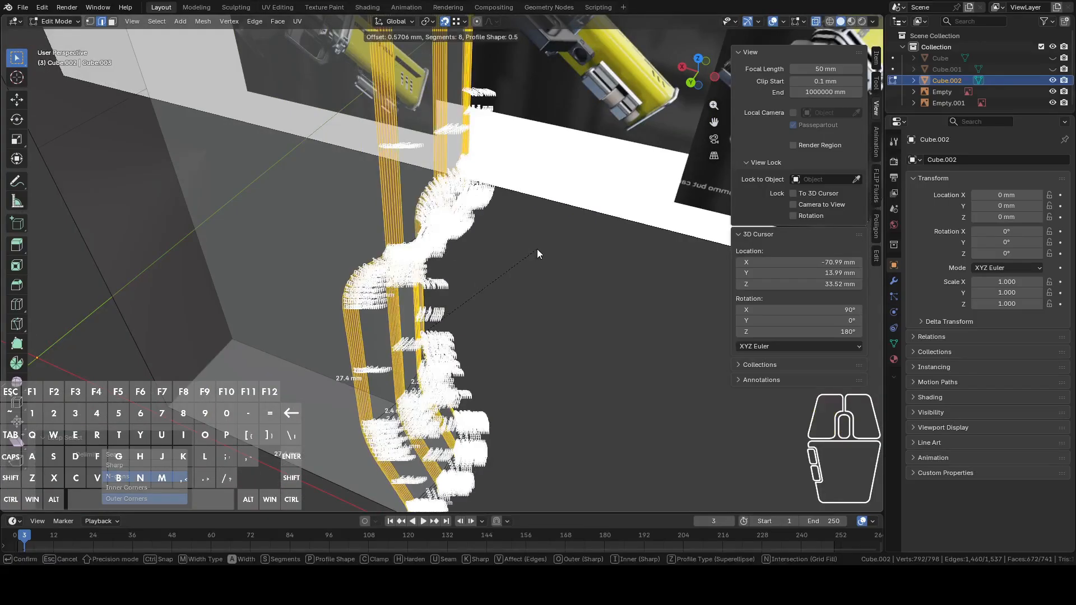
left_click(540, 253)
middle_click_drag(540, 249, 663, 133)
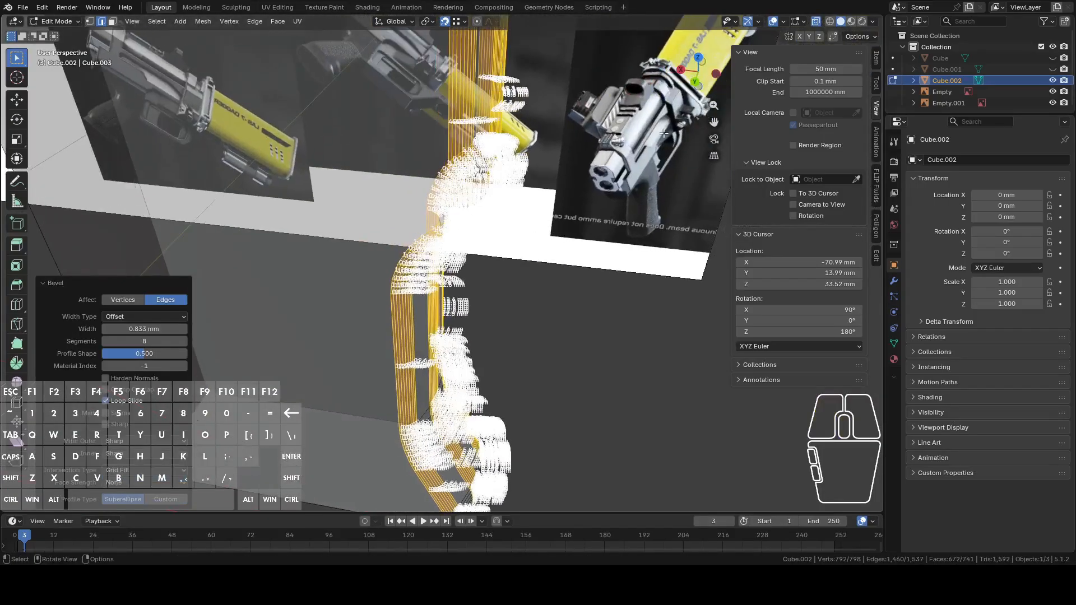
left_click(695, 81)
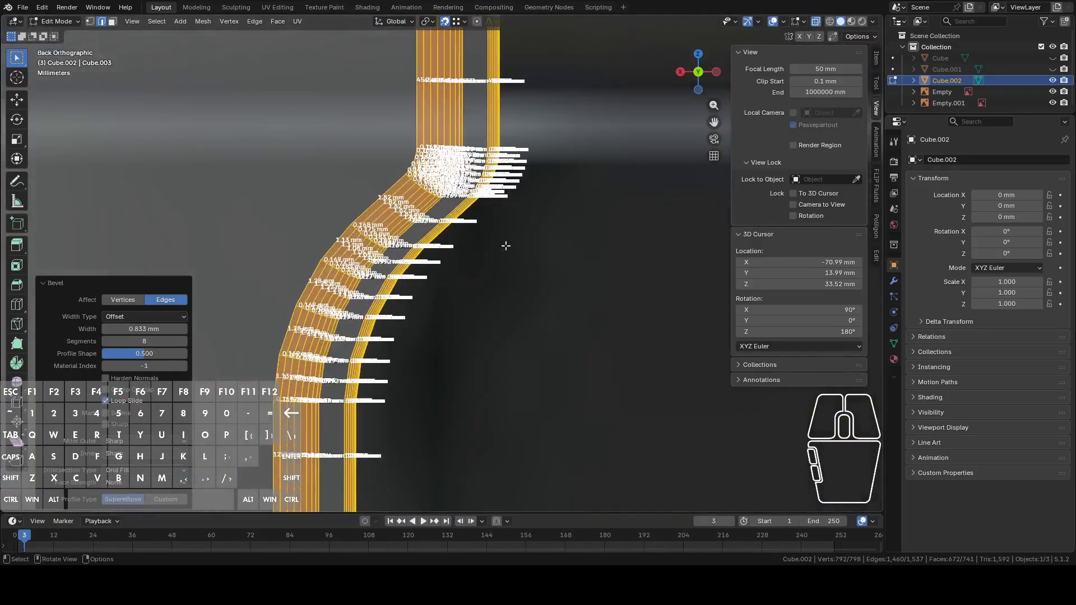
scroll(507, 253, "up", 5)
key("ctrl+z")
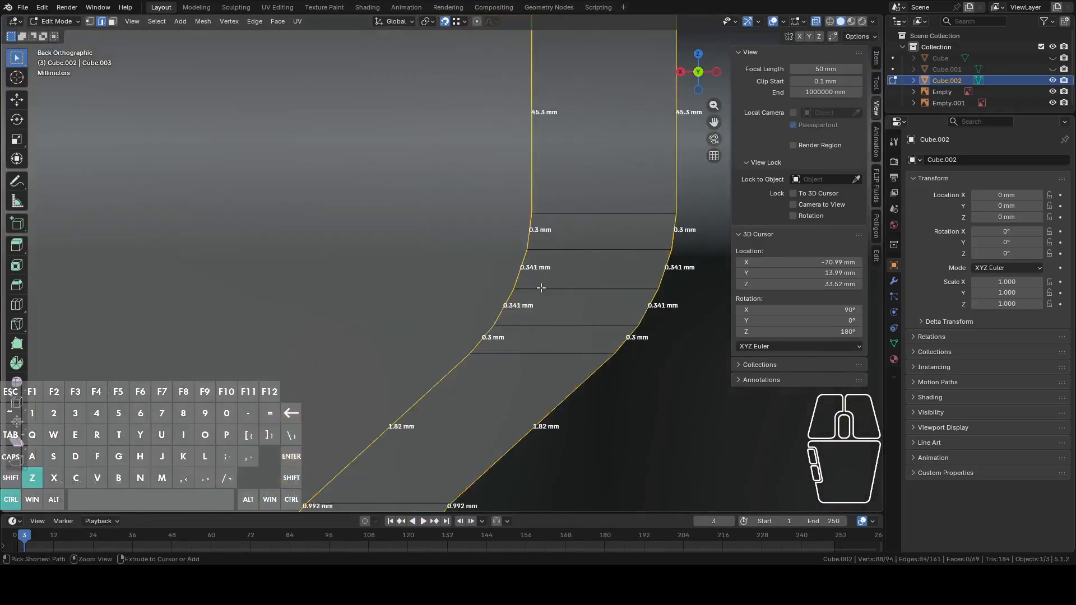
- Bevel the four front edge loops of the trigger piece with 8 segments to round its front
right_click(526, 265)
left_click(513, 250)
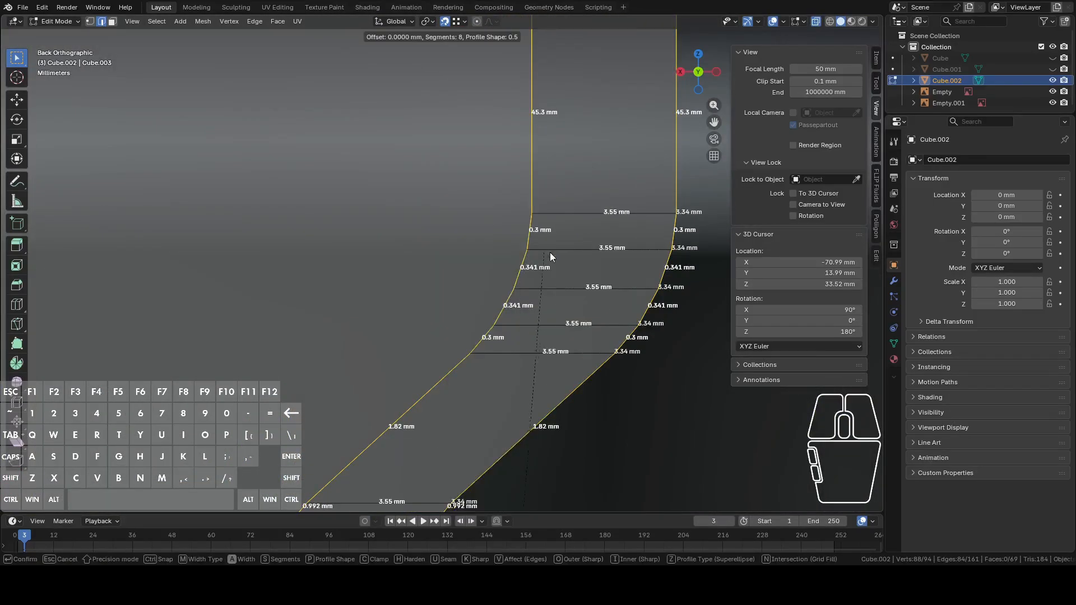
scroll(645, 236, "up", 4)
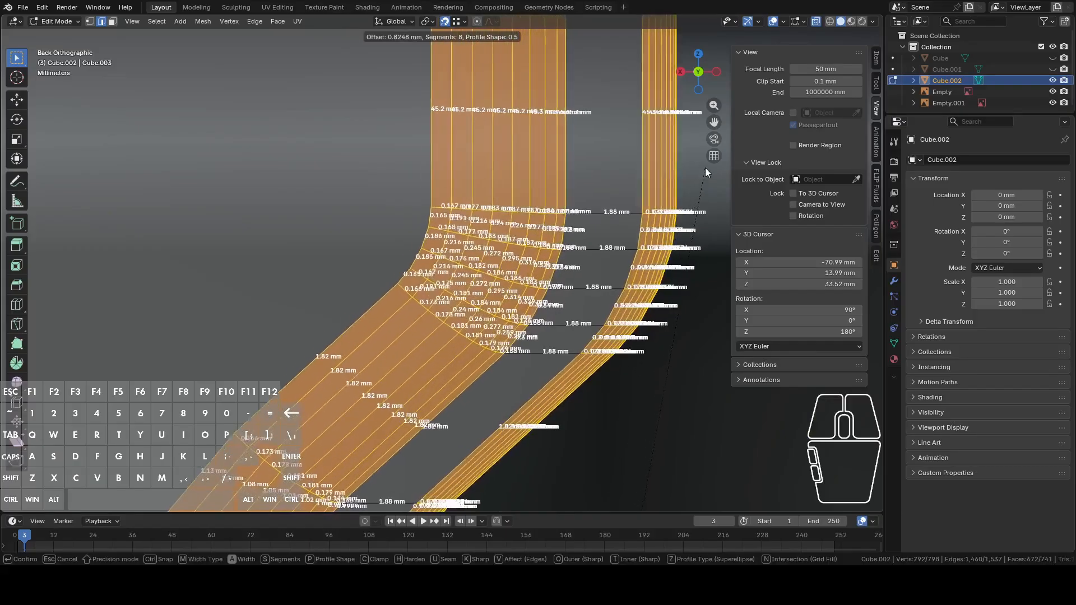
left_click(745, 89)
- Examine the rounded trigger piece's shape and shading in both Edit Mode and Object Mode
scroll(615, 245, "down", 12)
key("Tab")
mouse_move(579, 271)
middle_mouse_down()
mouse_move(543, 288)
mouse_move(522, 345)
mouse_move(520, 358)
mouse_move(548, 384)
mouse_move(590, 161)
mouse_move(588, 249)
mouse_move(610, 226)
mouse_move(546, 261)
mouse_move(518, 260)
mouse_move(531, 336)
mouse_move(442, 358)
mouse_move(504, 329)
mouse_move(524, 214)
mouse_move(607, 110)
mouse_move(622, 110)
mouse_move(552, 287)
mouse_move(572, 318)
mouse_move(540, 348)
mouse_move(575, 232)
mouse_move(590, 251)
mouse_move(536, 259)
mouse_move(571, 284)
middle_mouse_up()
key("Tab")
key("Tab")
key("Tab")
scroll(531, 336, "up", 3)
left_click(551, 287)
scroll(563, 258, "down", 3)
key("Tab")
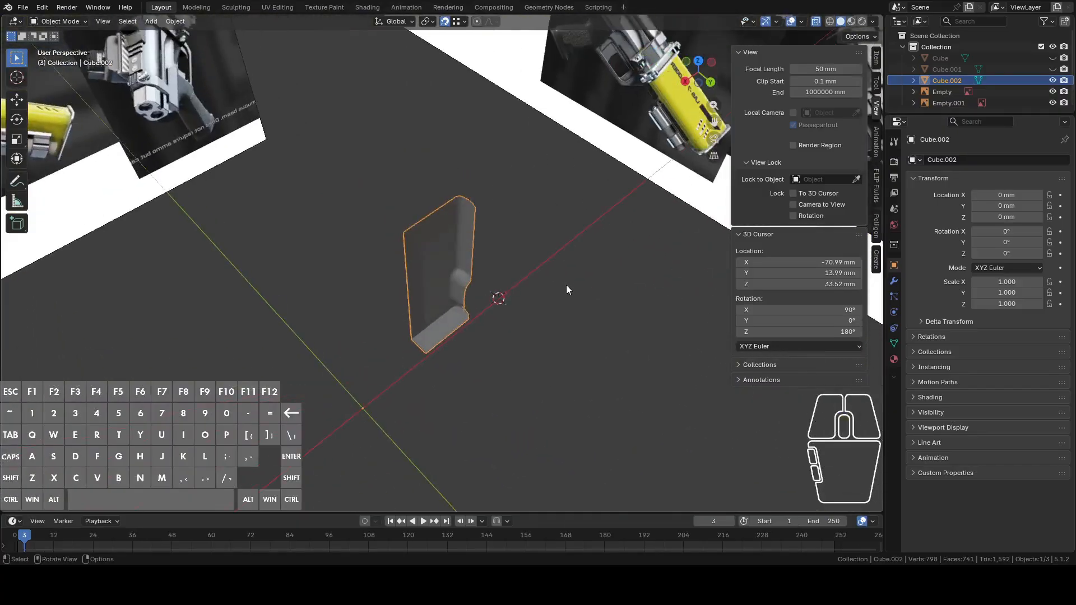
- Select the entire trigger piece mesh and recalculate its normals to face outside
scroll(571, 283, "up", 3)
key("Tab")
key("a")
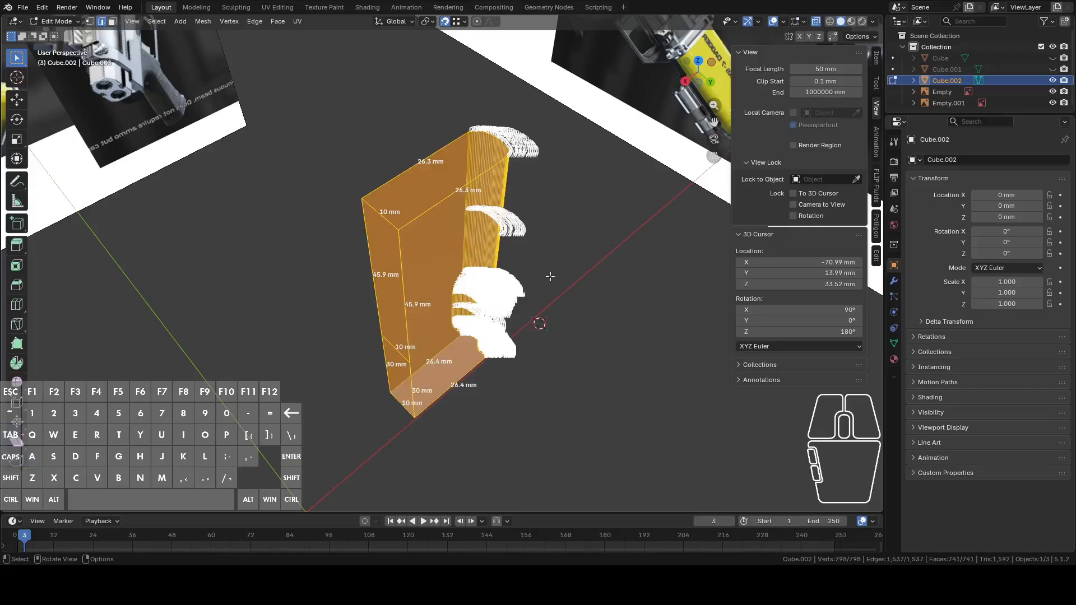
key("shift+n")
middle_click_drag(574, 264, 533, 274)
key("ctrl+z")
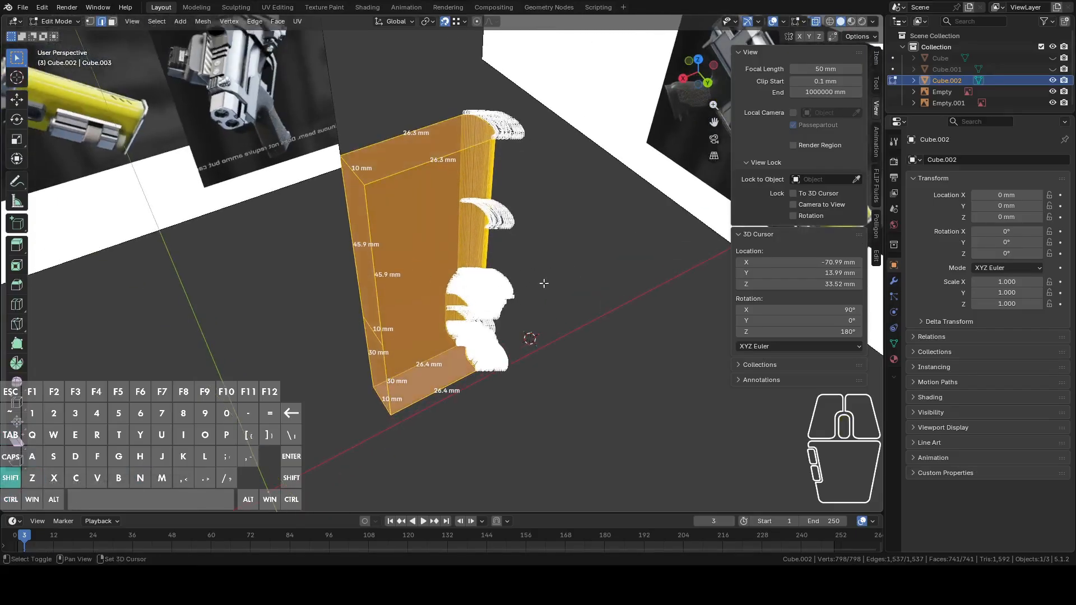
key("shift+n")
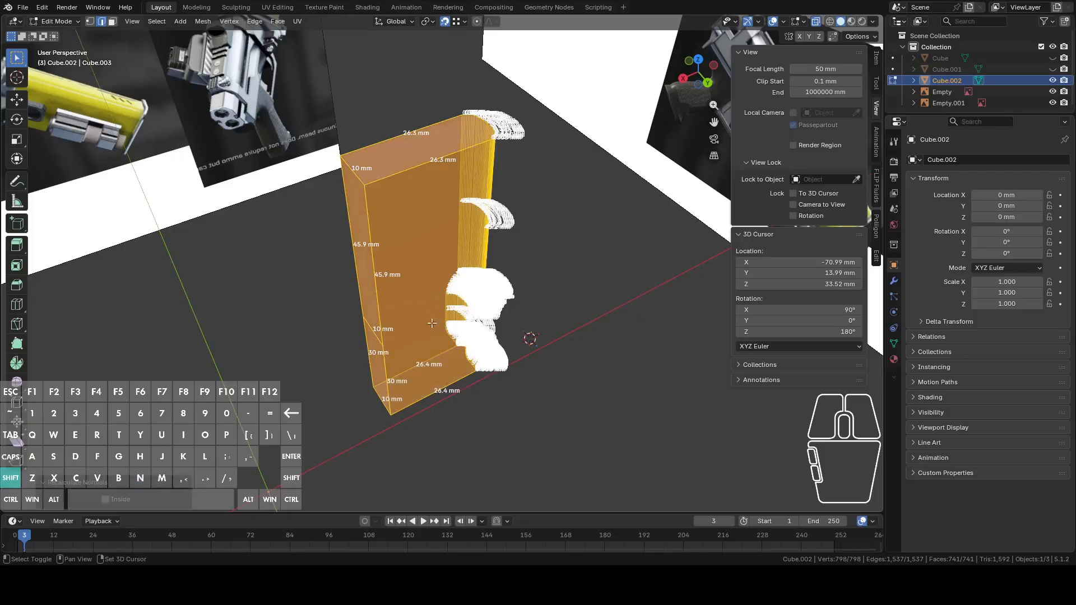
middle_click_drag(431, 293, 458, 221)
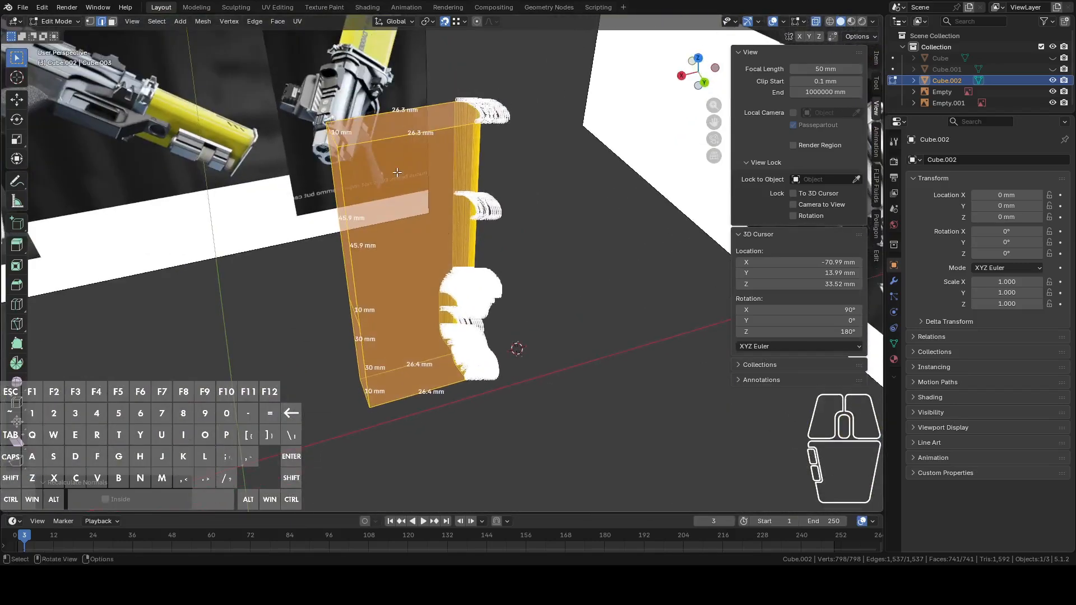
- Select the trigger piece's side face, turn off X-ray, and compare the profile with the reference image from the back view
left_click(403, 133)
middle_click_drag(403, 133, 430, 141)
middle_click_drag(509, 158, 745, 99)
left_click(816, 21)
mouse_move(588, 269)
middle_mouse_down()
mouse_move(579, 286)
mouse_move(550, 279)
mouse_move(491, 339)
mouse_move(500, 360)
mouse_move(559, 385)
mouse_move(567, 344)
mouse_move(588, 318)
mouse_move(468, 348)
mouse_move(429, 208)
mouse_move(504, 224)
mouse_move(662, 212)
mouse_move(592, 269)
mouse_move(570, 271)
middle_mouse_up()
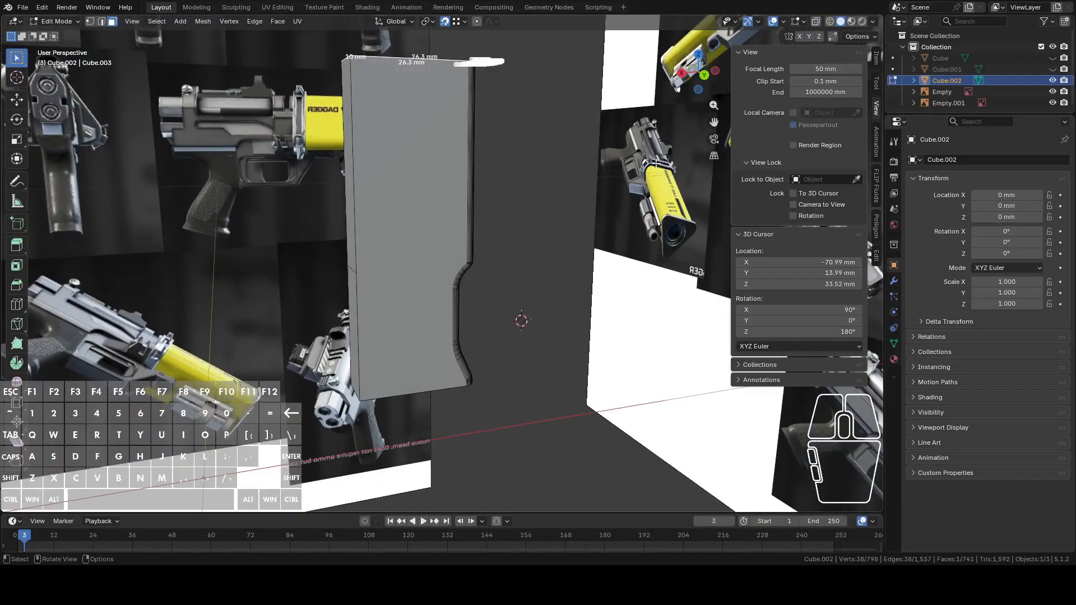
left_click(703, 76)
left_click(816, 22)
left_click(816, 21)
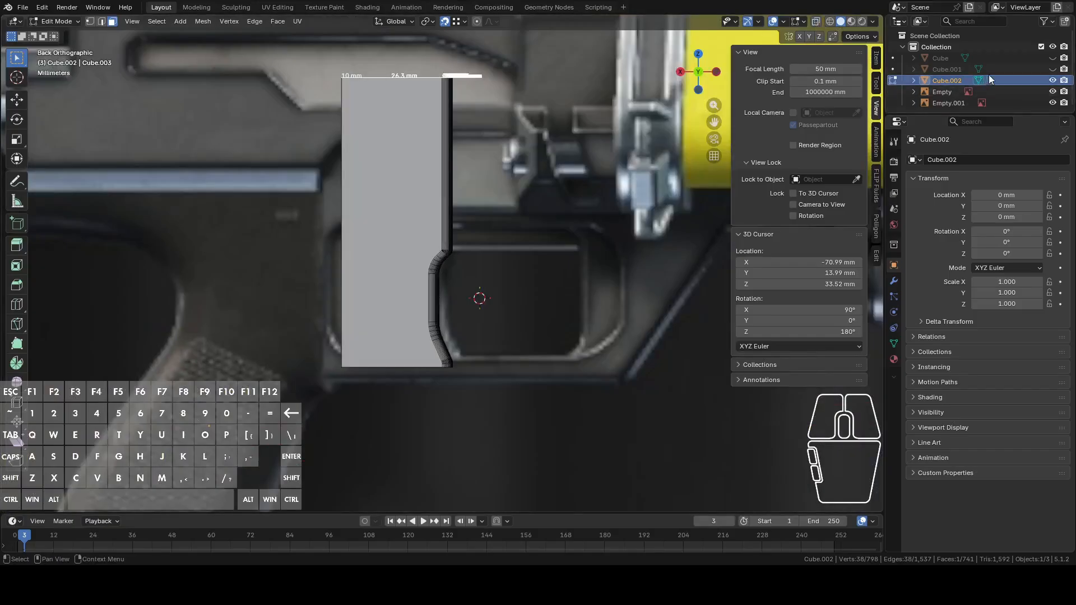
- Rename the trigger piece object Cube.002 as Trigger
double_click(941, 80)
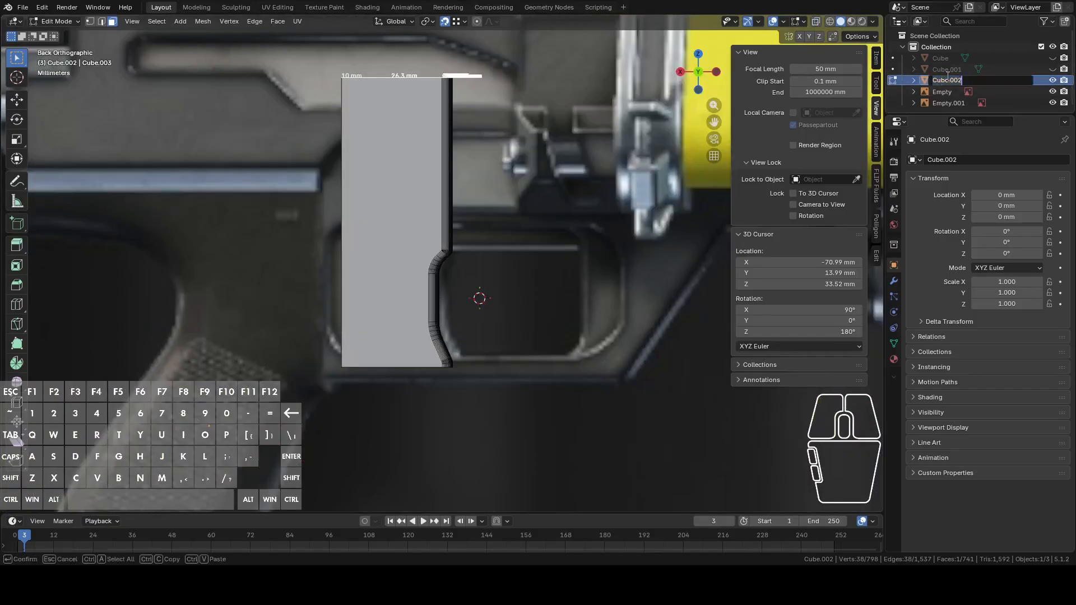
type("Trigger")
key("Return")
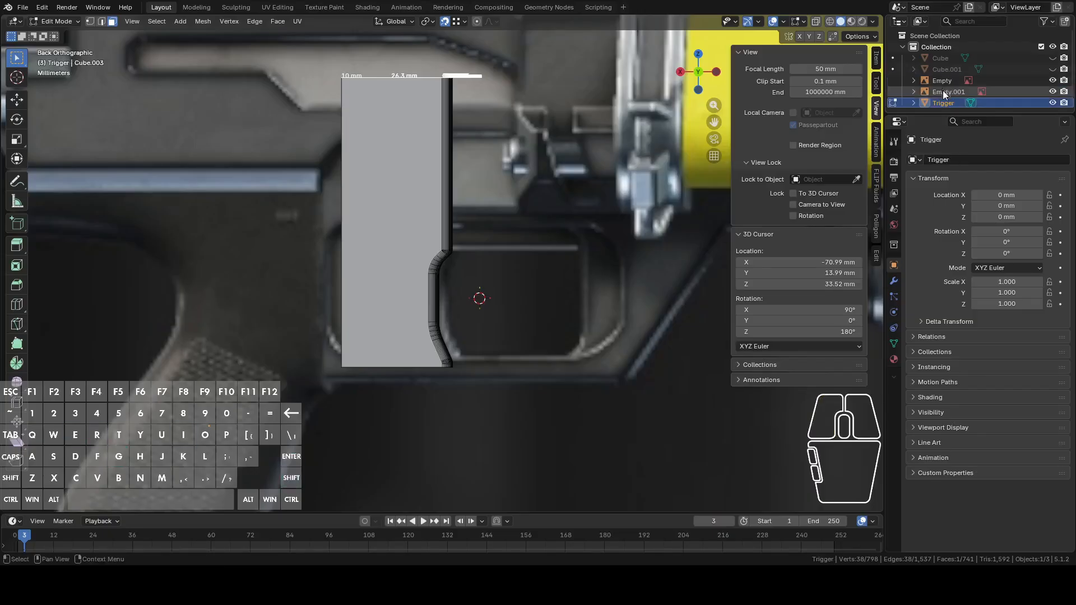
- Unhide the gun body object Cube and rename it as Handle
left_click(945, 58)
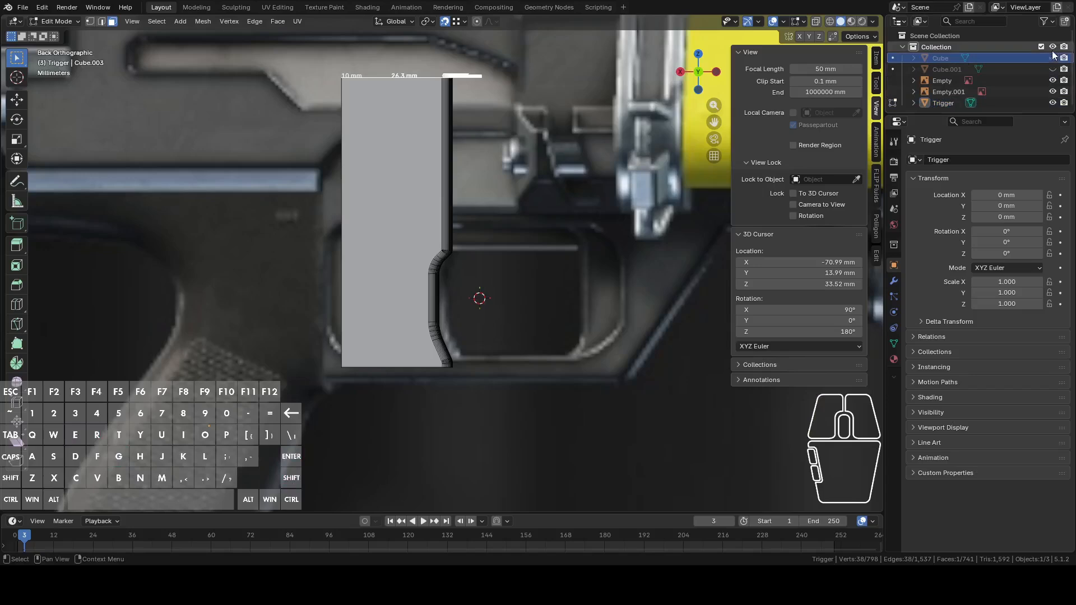
left_click(1053, 57)
double_click(945, 58)
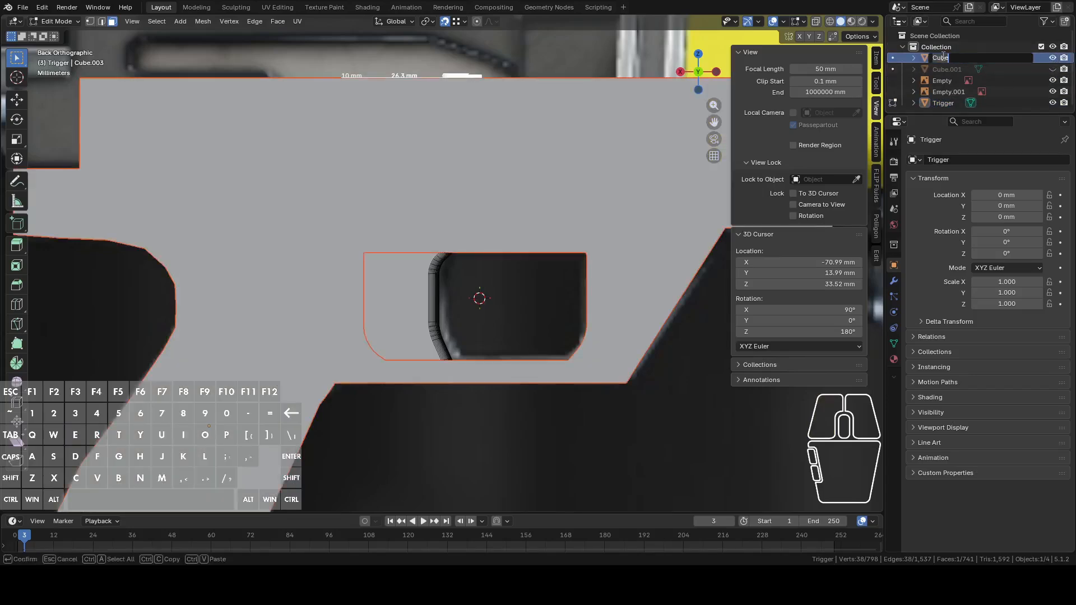
type("Handle")
key("Return")
- Unhide the Cube.001 object and rename it as TriggerCutter
left_click(946, 59)
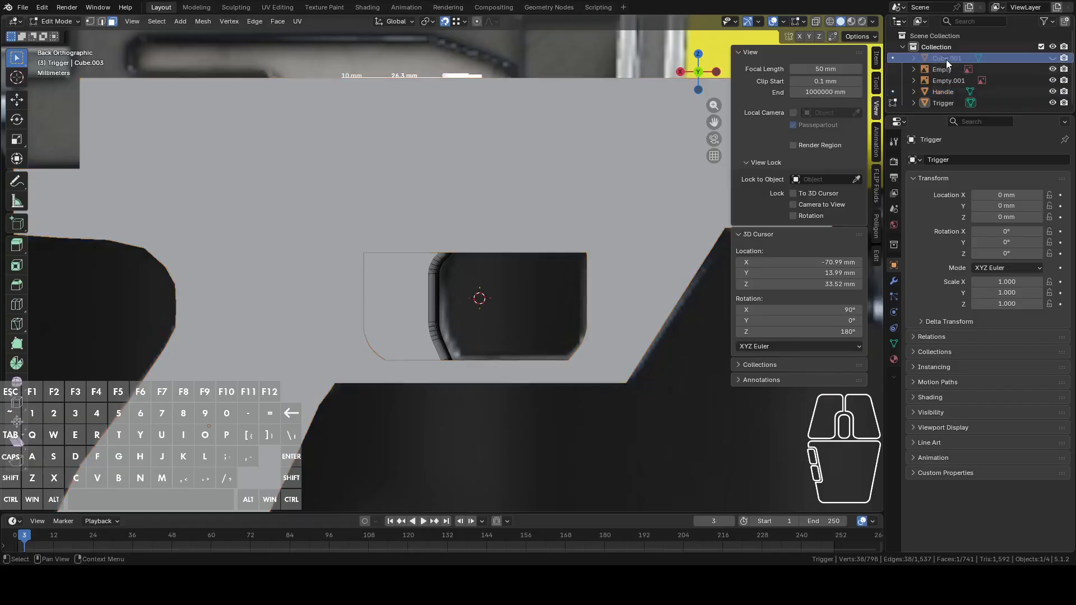
left_click(1053, 57)
left_click(954, 55)
double_click(953, 56)
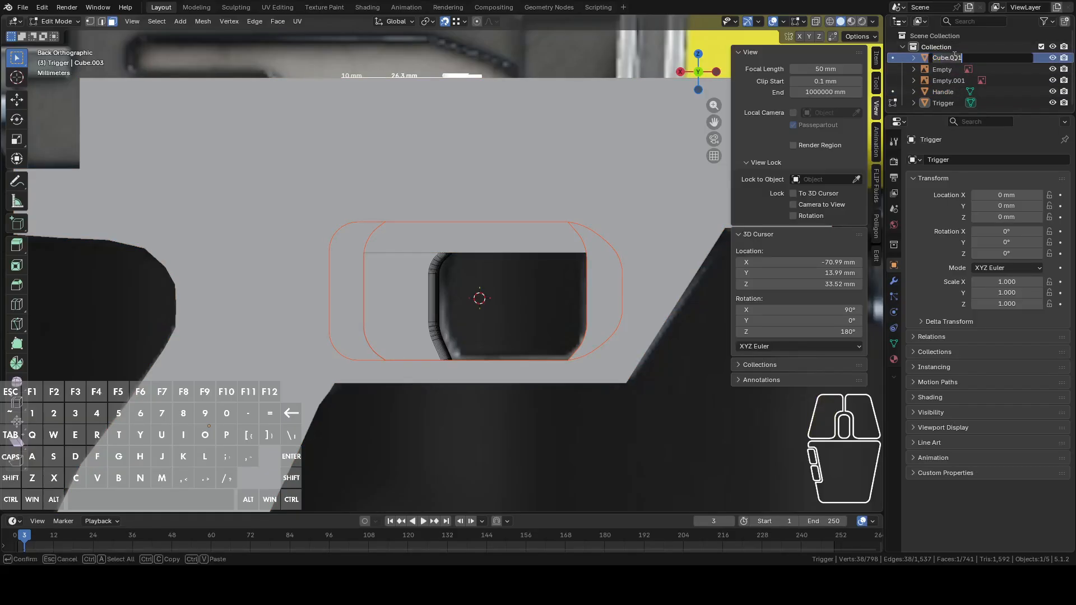
type("Trigger")
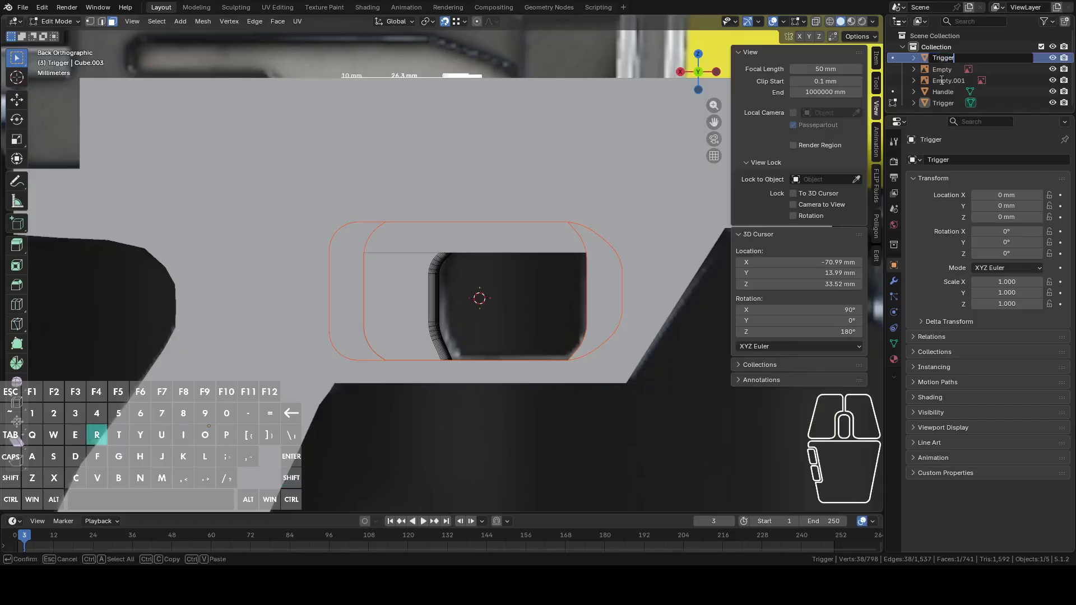
type("Cutter")
key("Return")
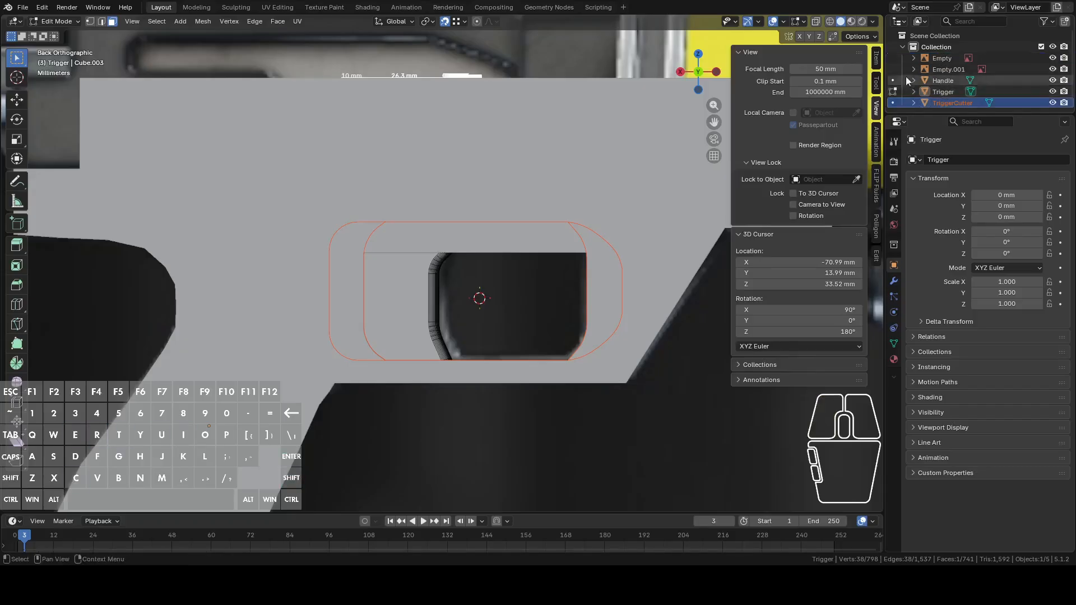
- Switch editing from the trigger to the Handle mesh and select the narrow end wall face inside its trigger slot
scroll(623, 270, "down", 5)
middle_click_drag(514, 254, 513, 276)
middle_click_drag(509, 213, 448, 239)
scroll(514, 254, "up", 5)
key("Tab")
left_click(307, 256)
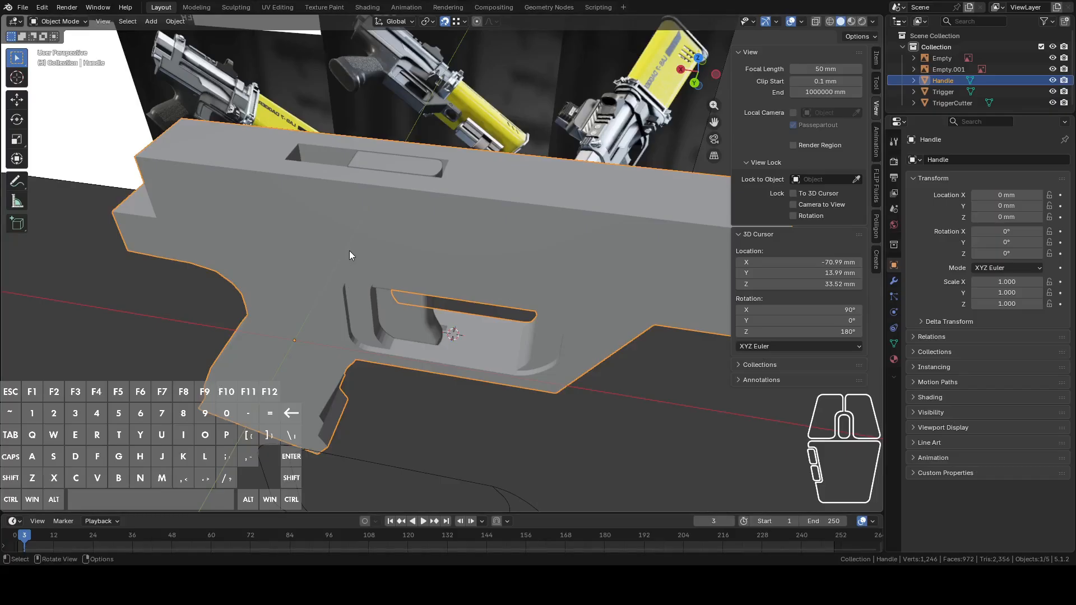
key("Tab")
middle_click_drag(352, 248, 326, 397)
scroll(288, 352, "up", 4)
left_click(262, 326)
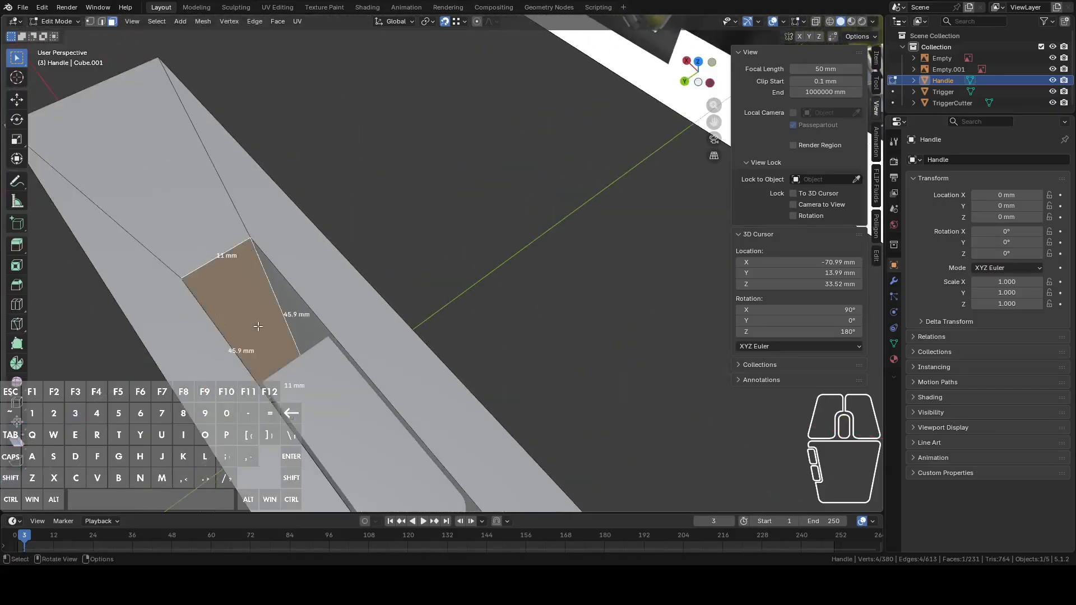
- Enable X-ray and snap the 3D cursor to the selected end wall face of the slot
key("shift+KP_7")
left_click(816, 21)
middle_click_drag(426, 314, 503, 286)
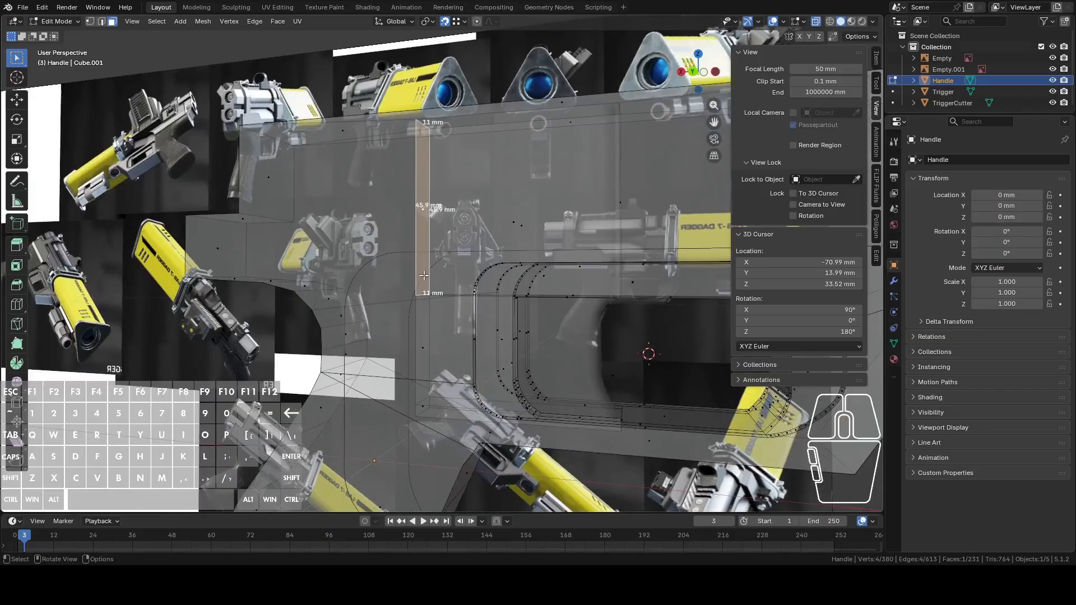
middle_click_drag(475, 226, 461, 240)
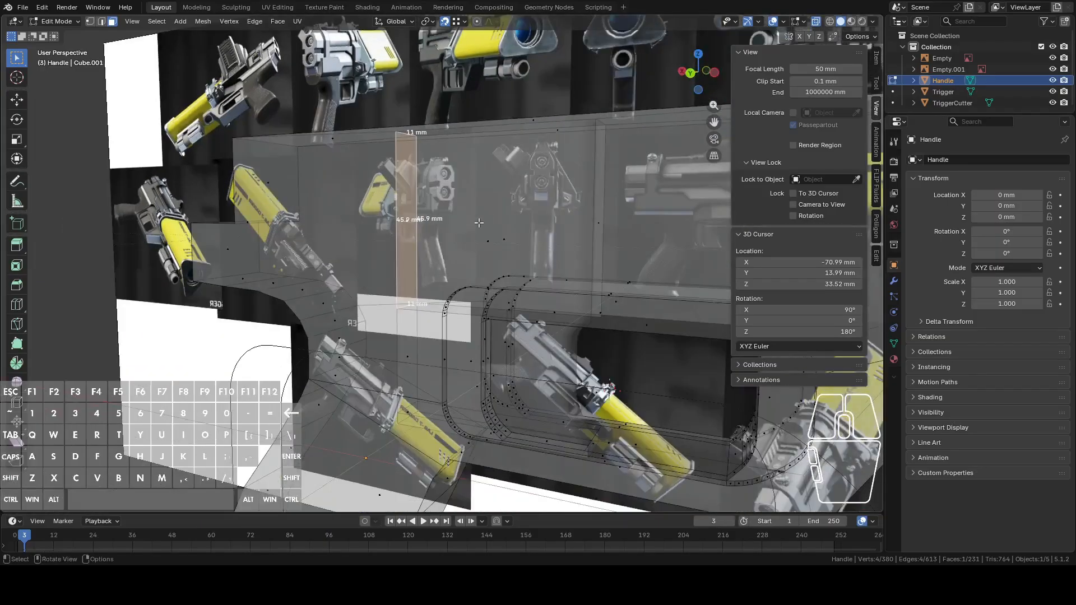
key("F3")
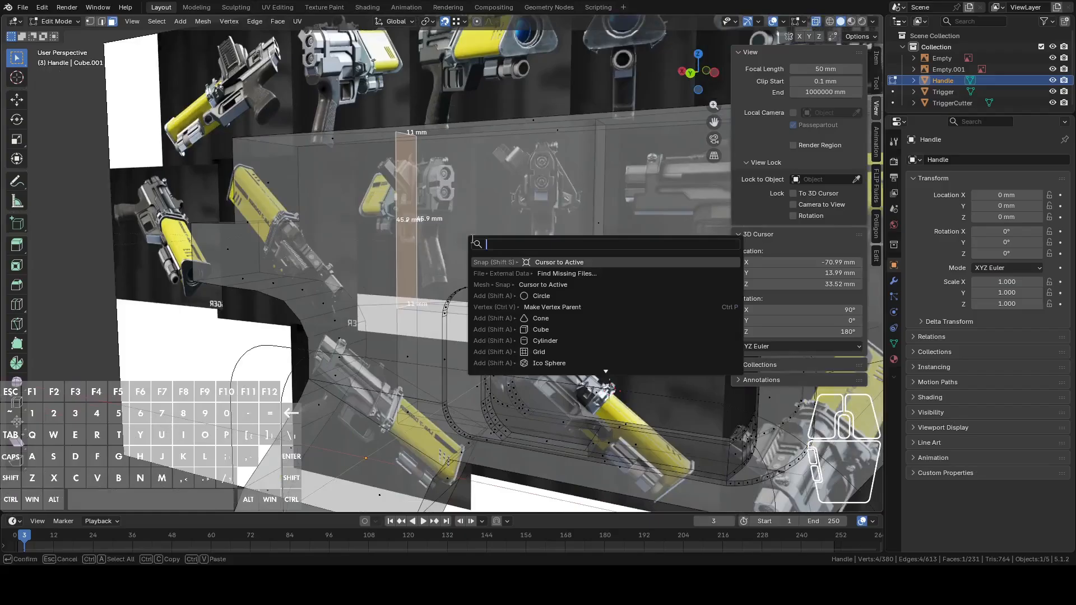
left_click(541, 262)
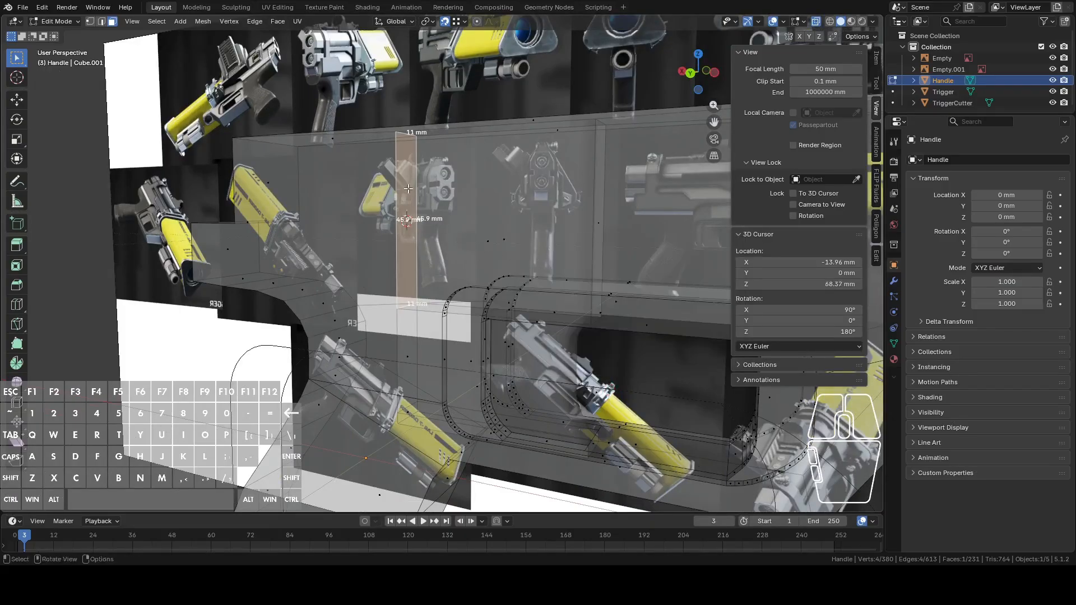
- Add a 32-vertex circle at the 3D cursor and reduce its radius to fit within the slot's end wall
scroll(480, 221, "up", 3)
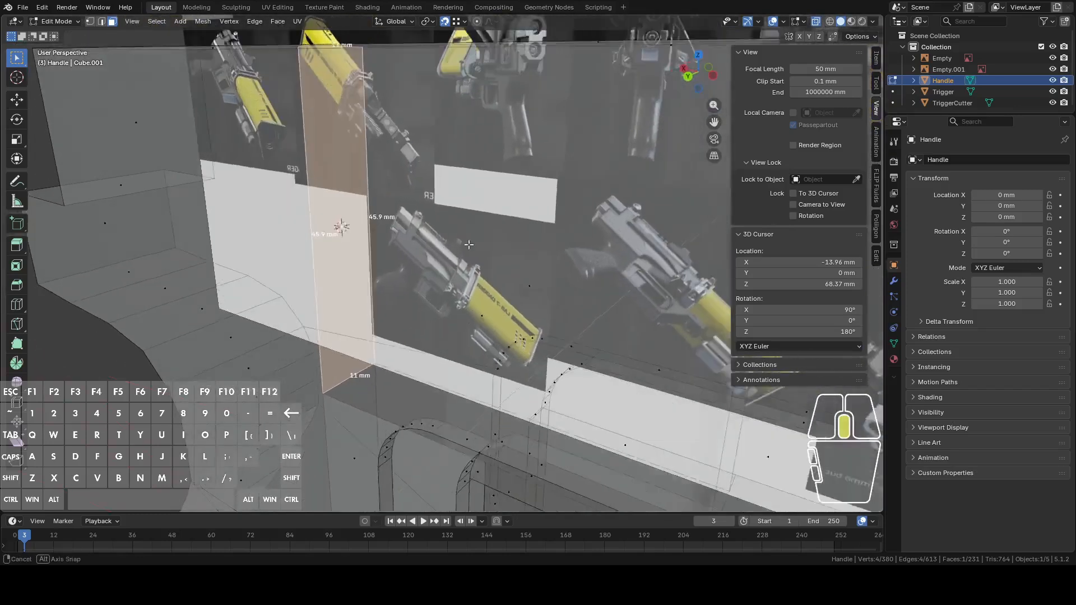
key("shift+a")
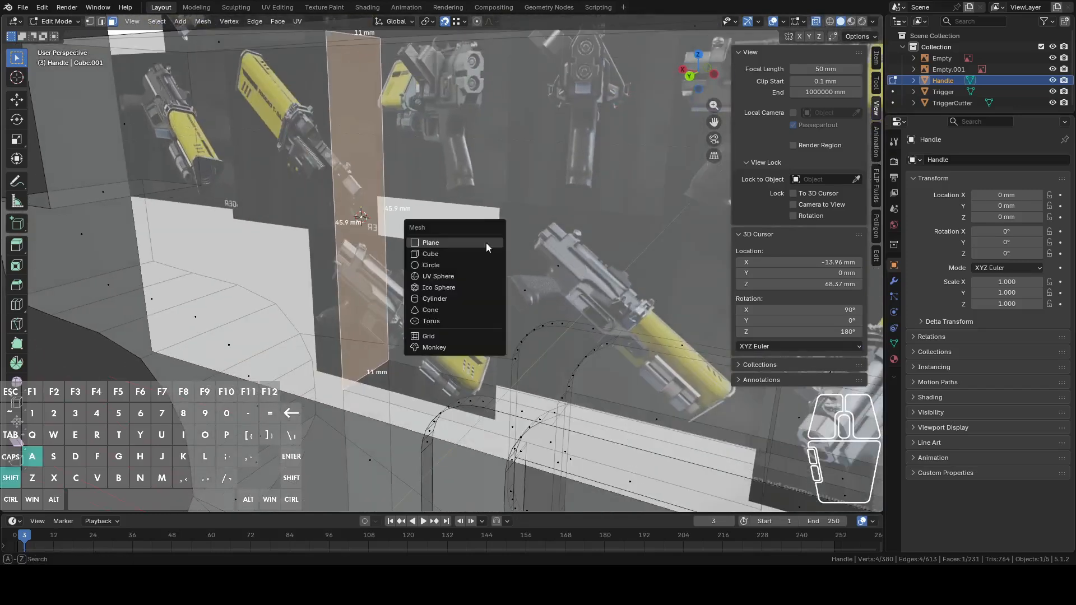
left_click(461, 265)
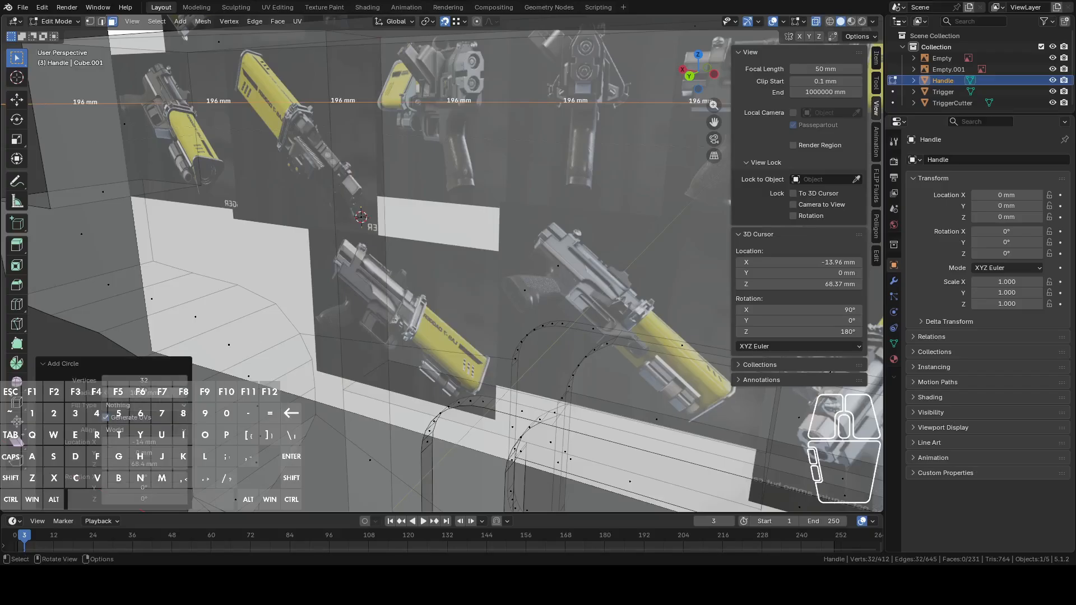
left_click(144, 392)
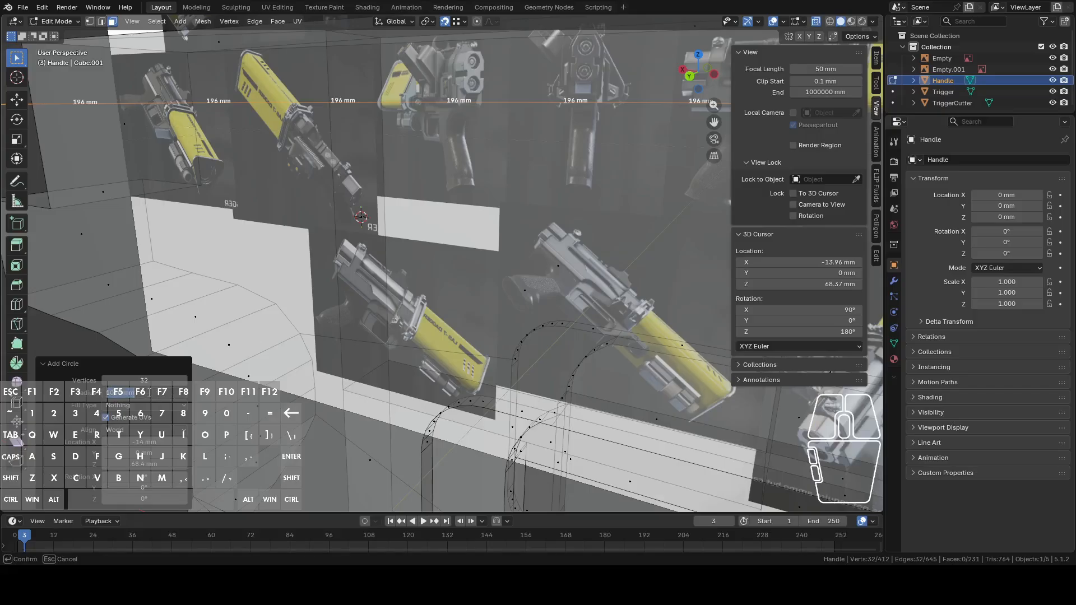
key("Return")
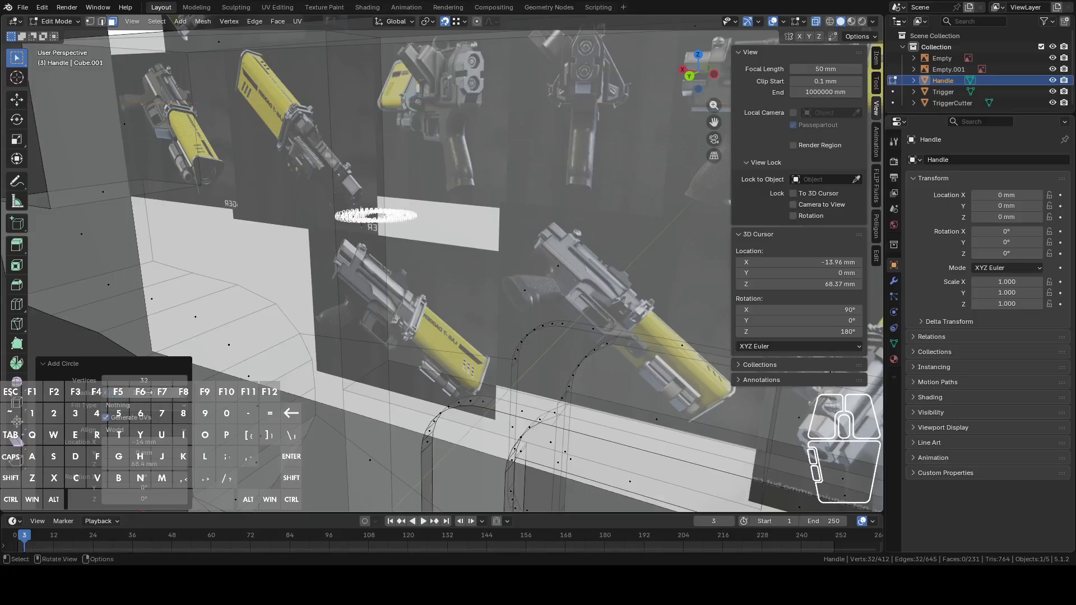
- Rotate the circle 90° in the back view so that it lies flat in the plane of the slot's end wall
middle_click_drag(322, 297, 338, 323)
left_click(816, 22)
middle_click_drag(462, 255, 623, 161)
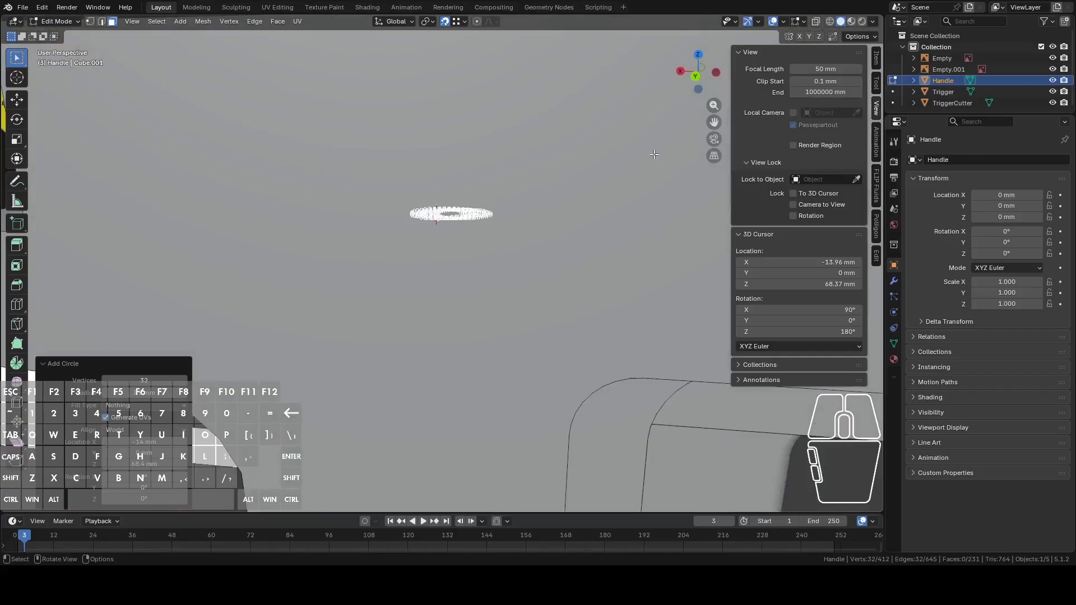
left_click(696, 77)
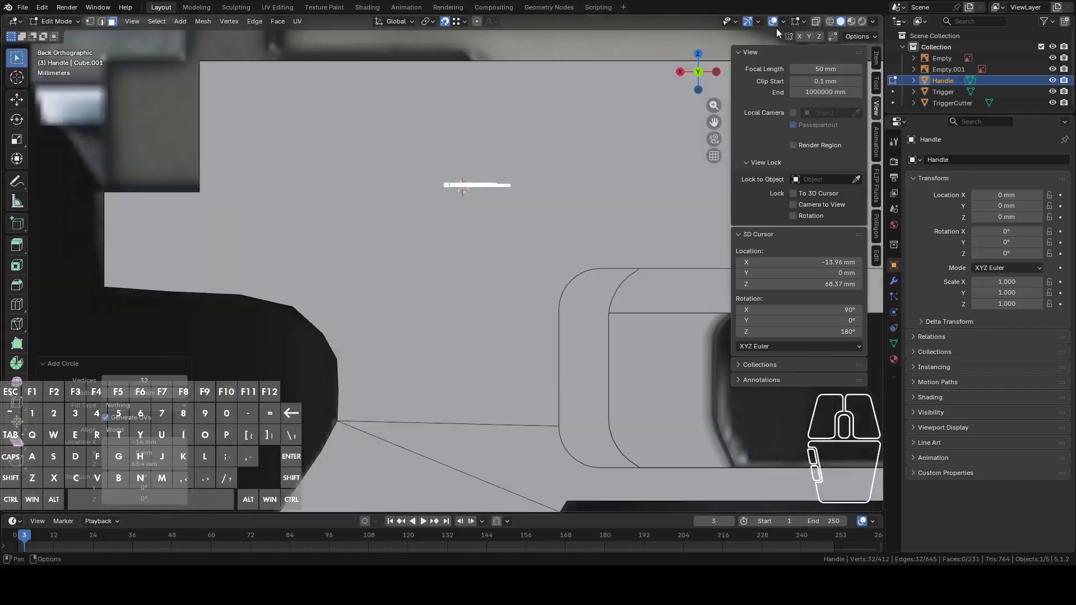
scroll(546, 195, "up", 3)
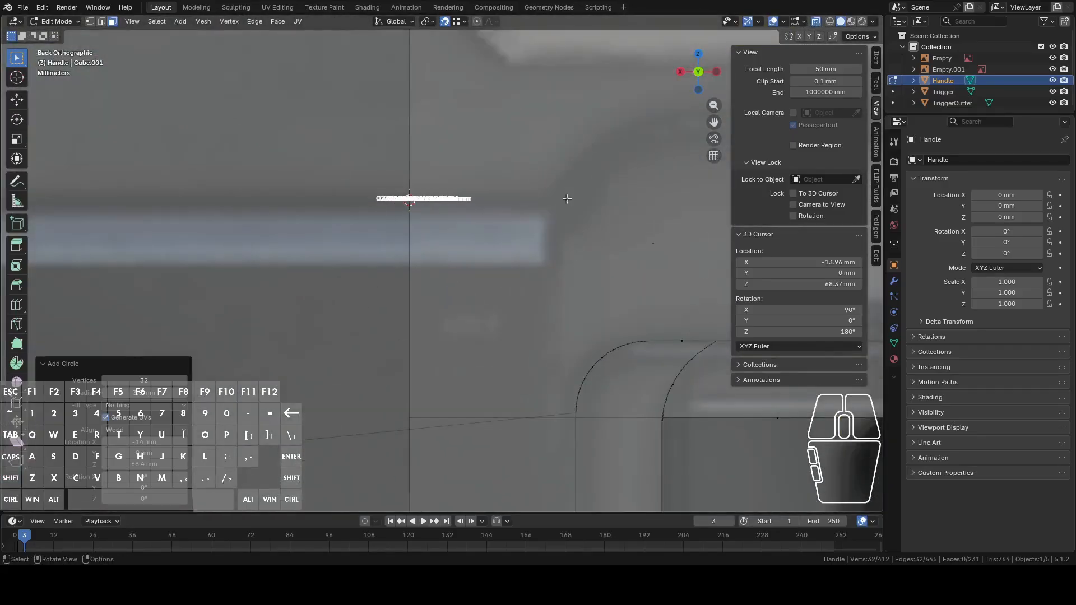
key("r")
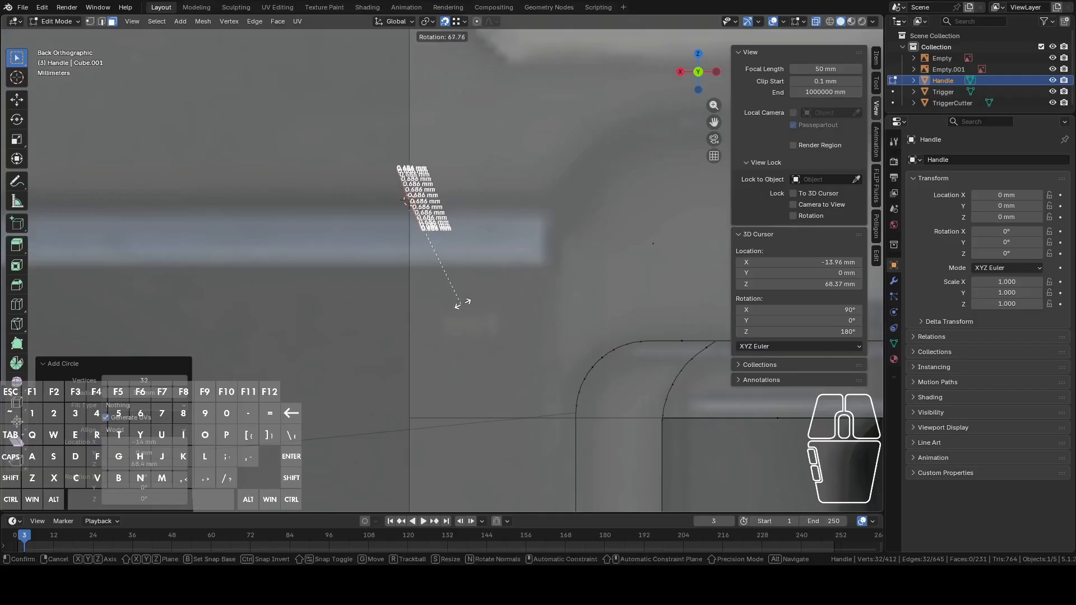
key("ctrl")
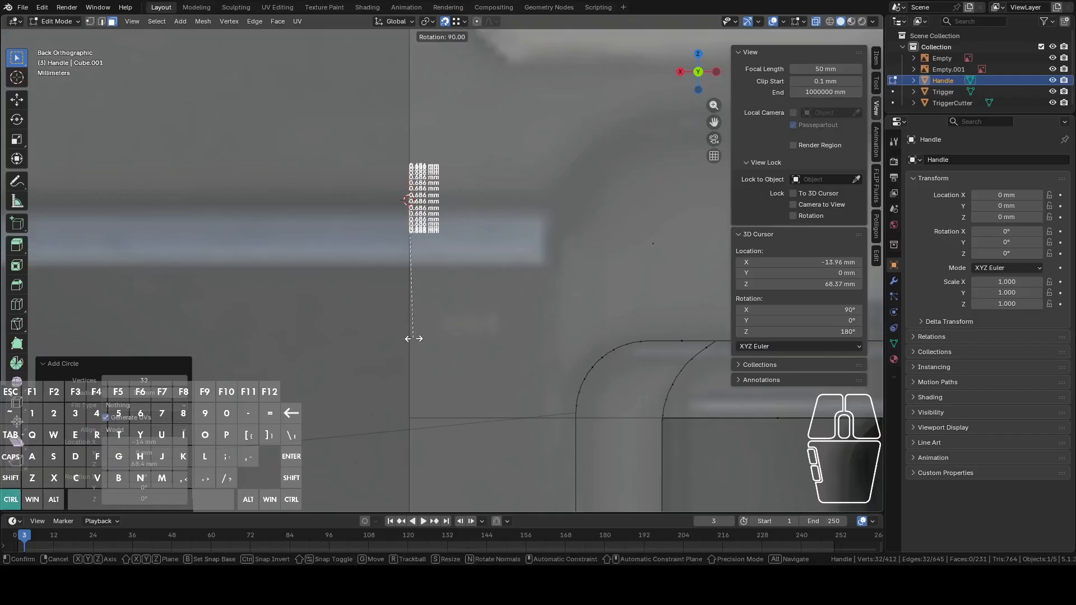
left_click(413, 339)
- Move the circle down about 11.5 mm along the Z axis on the slot's end wall
scroll(465, 308, "up", 2)
scroll(559, 262, "down", 3)
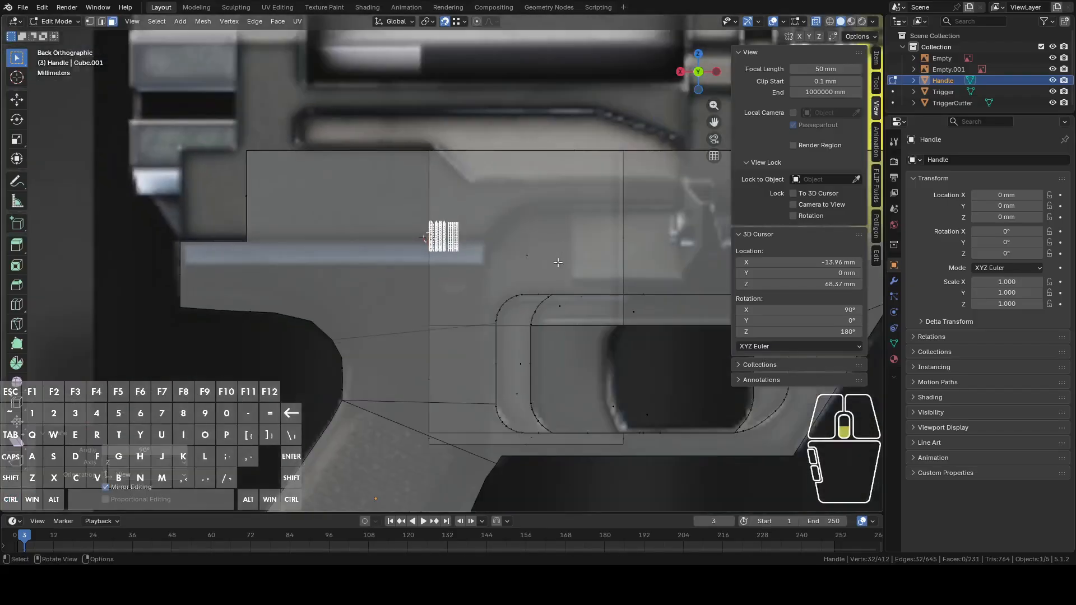
scroll(504, 263, "up", 2)
key("g")
key("z")
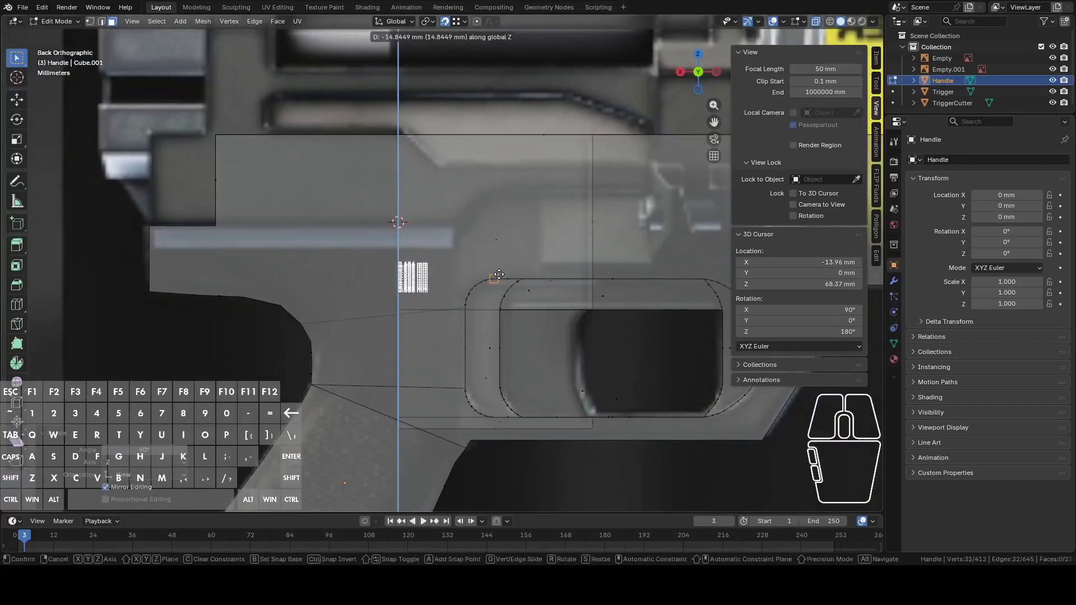
left_click(510, 278)
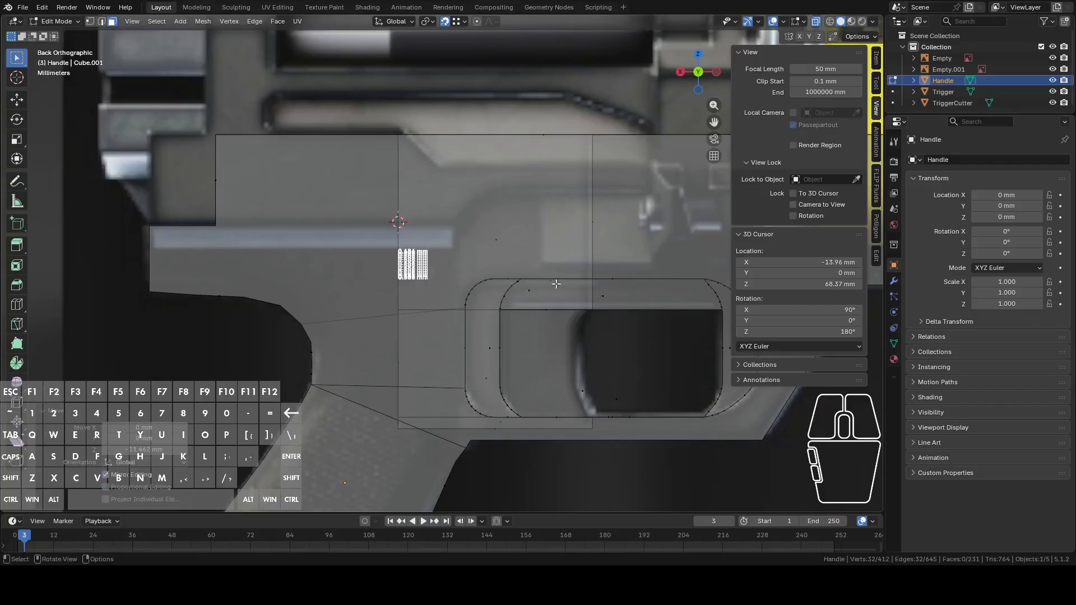
- Try to shift the circle along the X axis off the slot's end wall, and undo the move
middle_click_drag(532, 259, 481, 256)
left_click(699, 73)
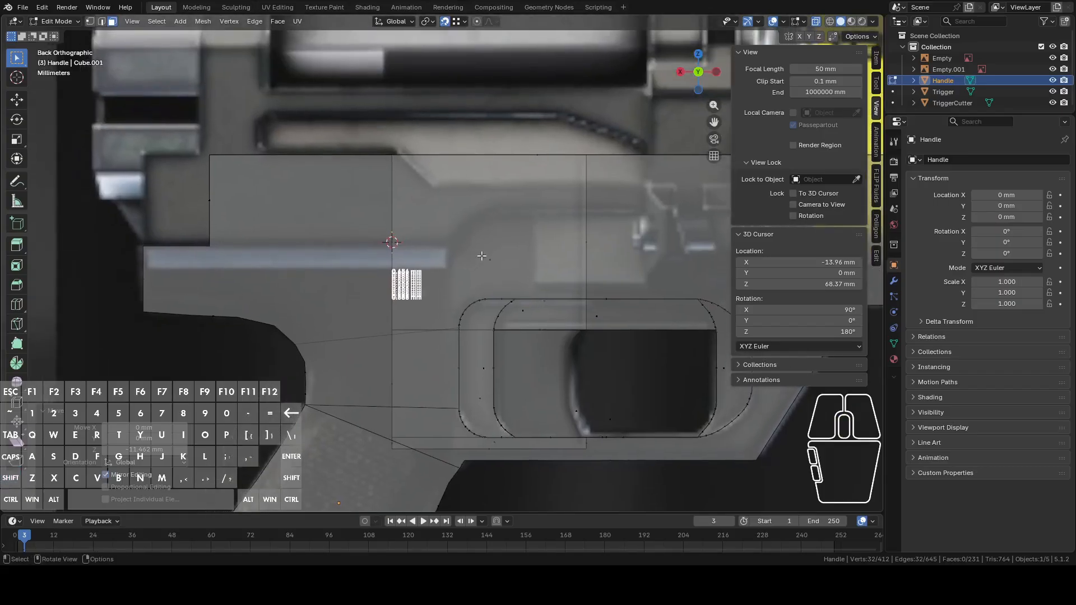
scroll(473, 233, "up", 2)
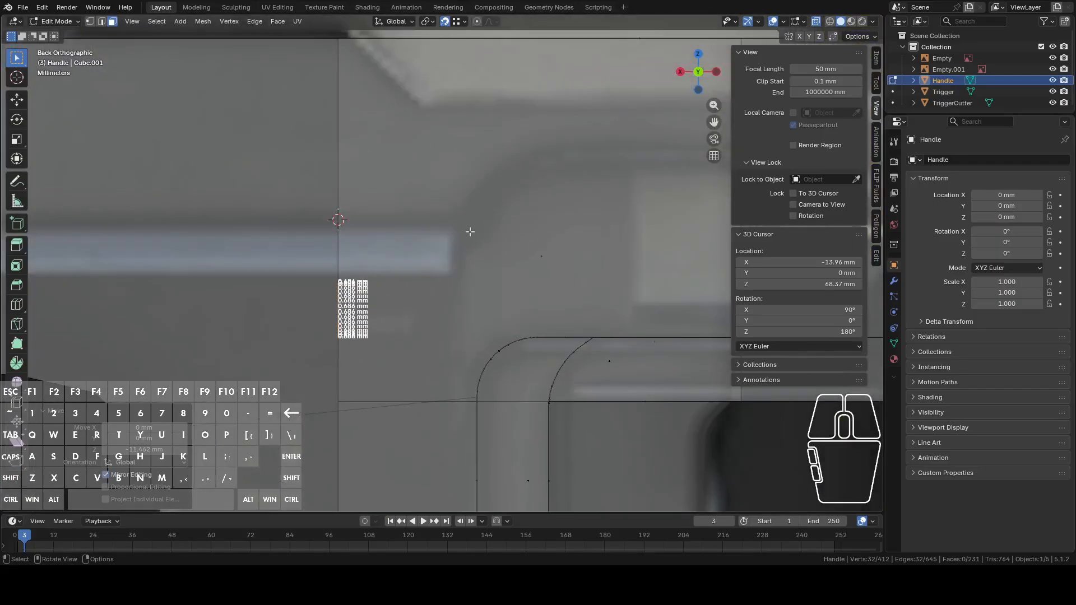
key("g")
key("x")
left_click(493, 231)
middle_click_drag(493, 231, 460, 298)
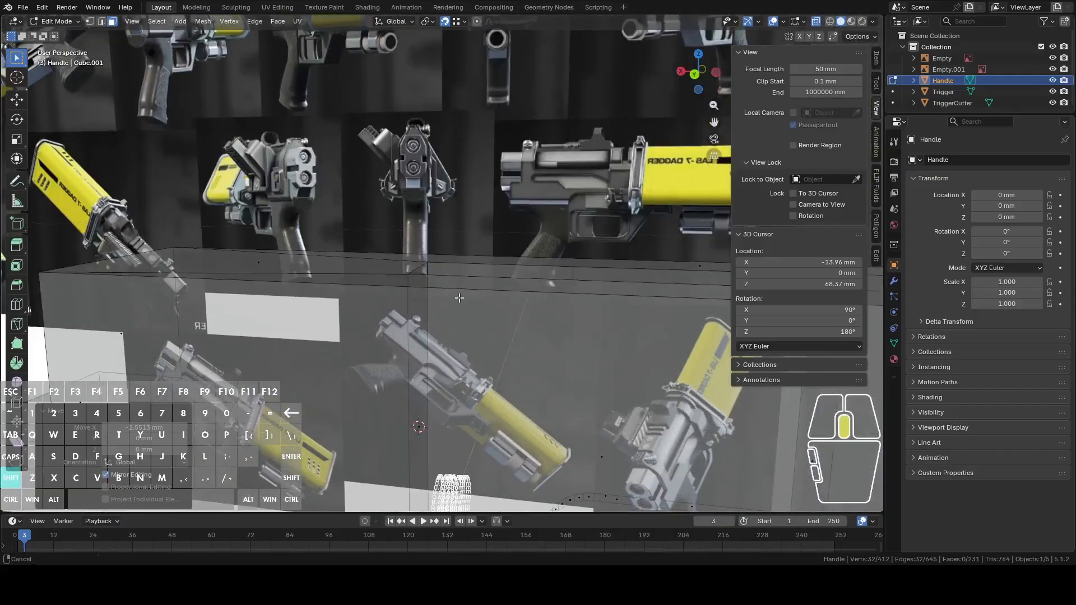
key("ctrl+z")
- Delete only the slot's end wall face behind the circle, keeping its edges and vertices
middle_click_drag(478, 372, 476, 370, "shift")
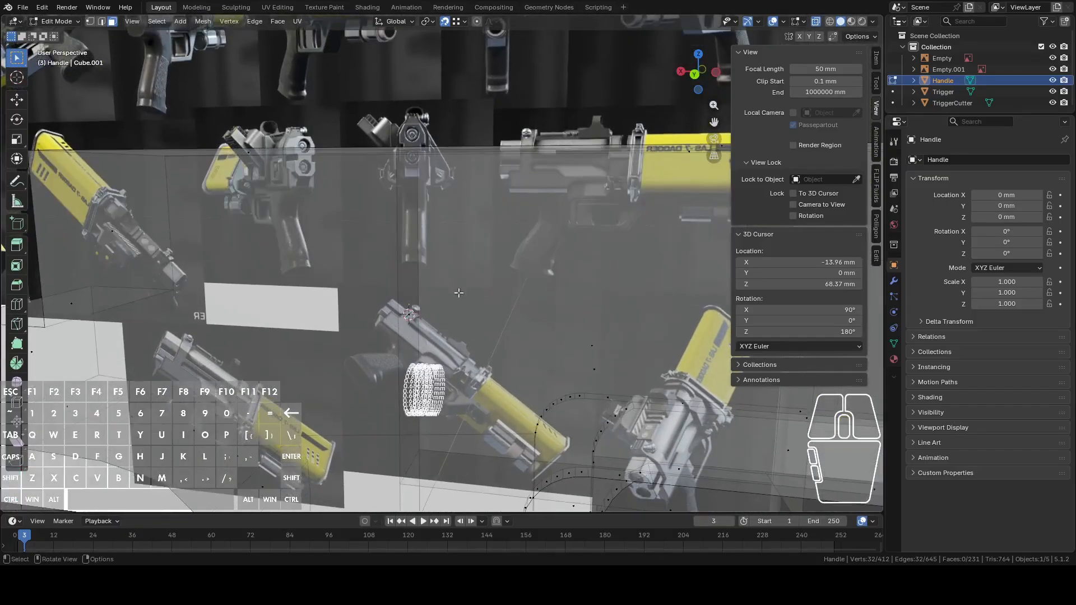
left_click(410, 322)
middle_click_drag(414, 314, 445, 332)
key("x")
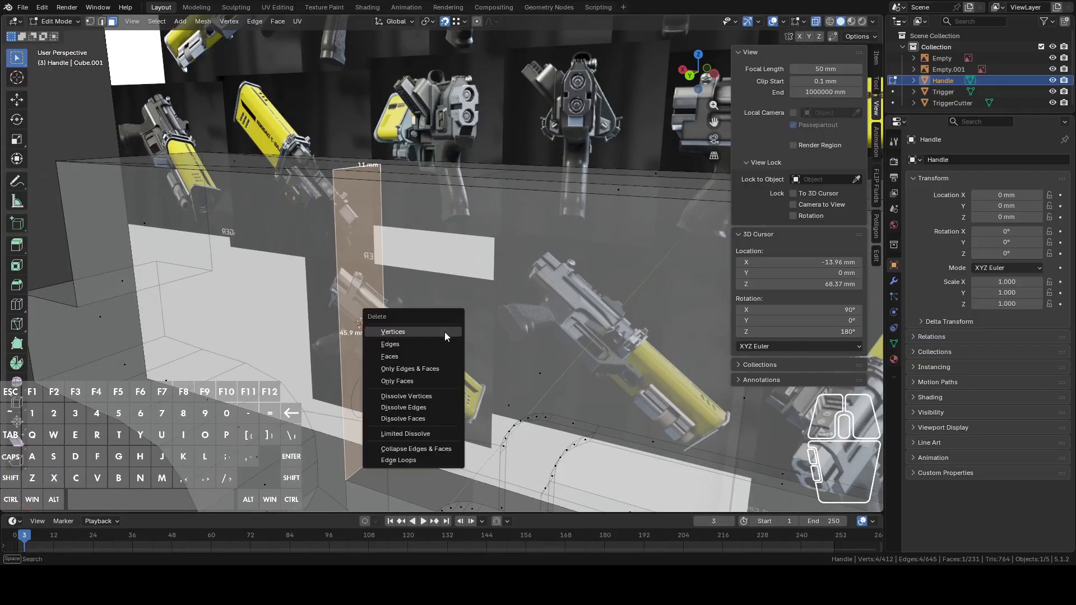
left_click(405, 382)
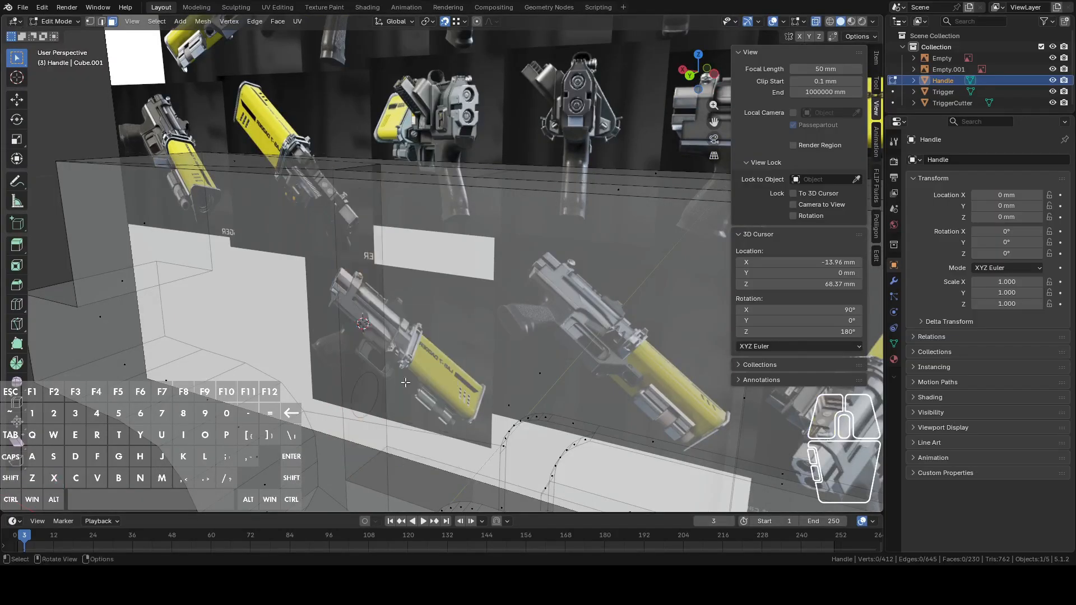
- Connect the circle's top vertex to an upper corner vertex of the open end wall with a new edge
middle_click_drag(405, 382, 326, 319)
left_click(327, 318)
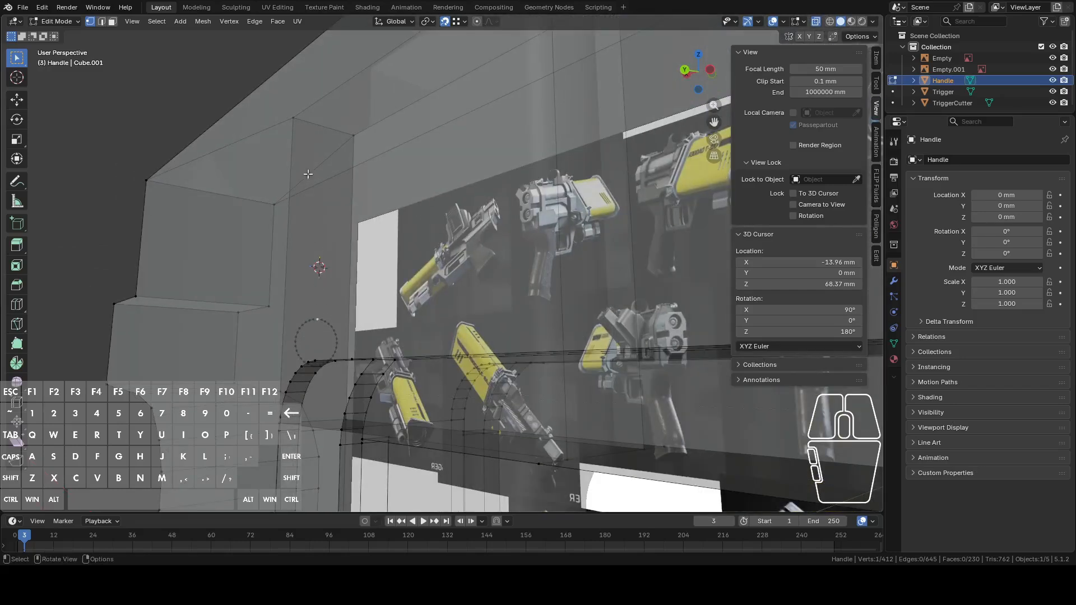
left_click(294, 120, "shift")
middle_click_drag(318, 158, 383, 346)
key("f")
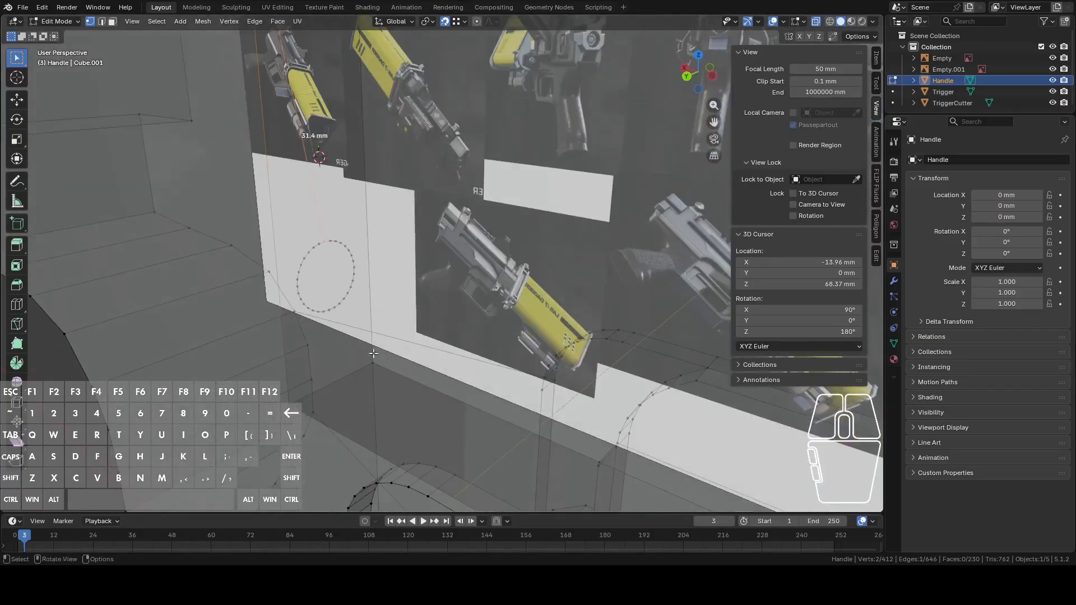
- Connect the circle's bottom vertex to a lower corner vertex of the open end wall with a new edge
left_click(371, 362)
left_click(327, 314, "shift")
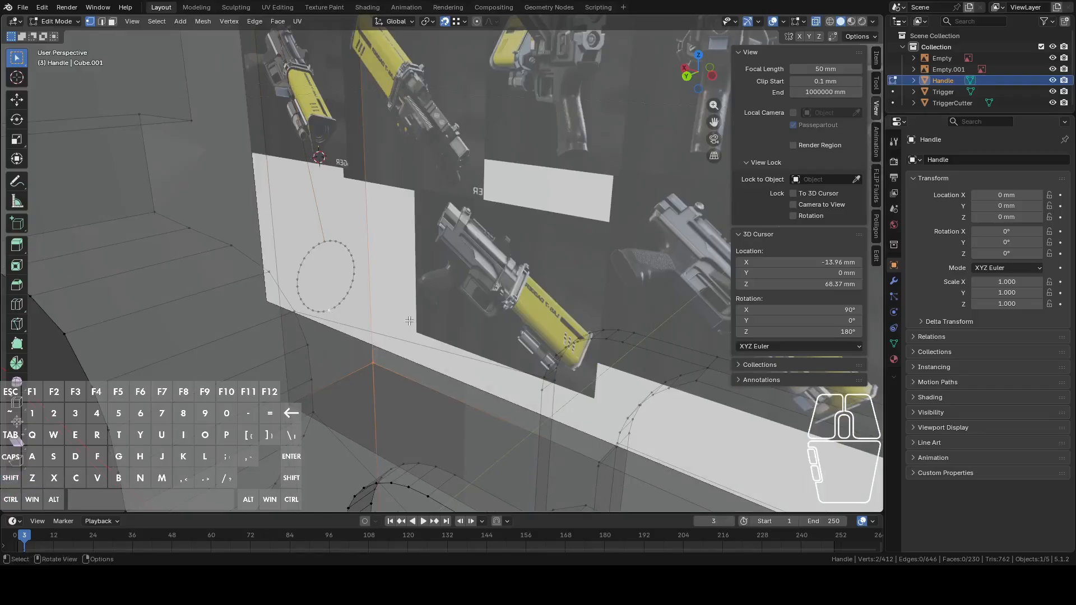
- Hide the edge lengths and fill one half of the open end wall with a face between the half circle and the wall corners
left_click(311, 266)
middle_click_drag(310, 267, 322, 238)
key("c")
mouse_move(323, 238)
left_mouse_down()
mouse_move(337, 218)
mouse_move(346, 221)
mouse_move(328, 300)
mouse_move(349, 303)
left_mouse_up()
right_click(349, 303)
left_click(353, 371, "shift")
left_click(320, 387, "shift")
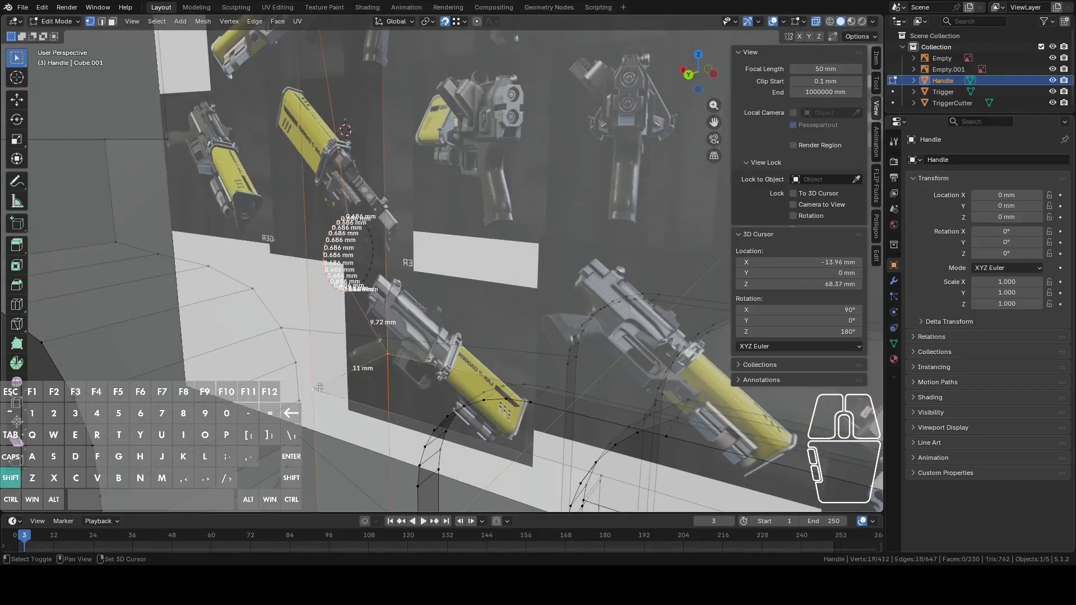
scroll(323, 336, "down", 2)
middle_click_drag(336, 73, 384, 301, "shift")
left_click(338, 181, "shift")
middle_click_drag(419, 338, 396, 280)
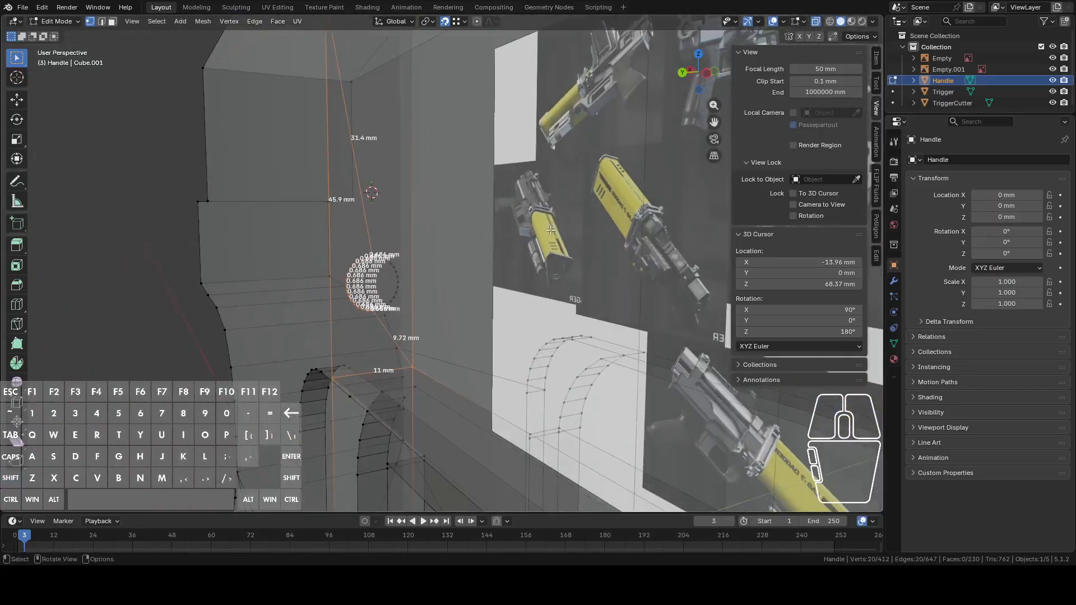
left_click(804, 21)
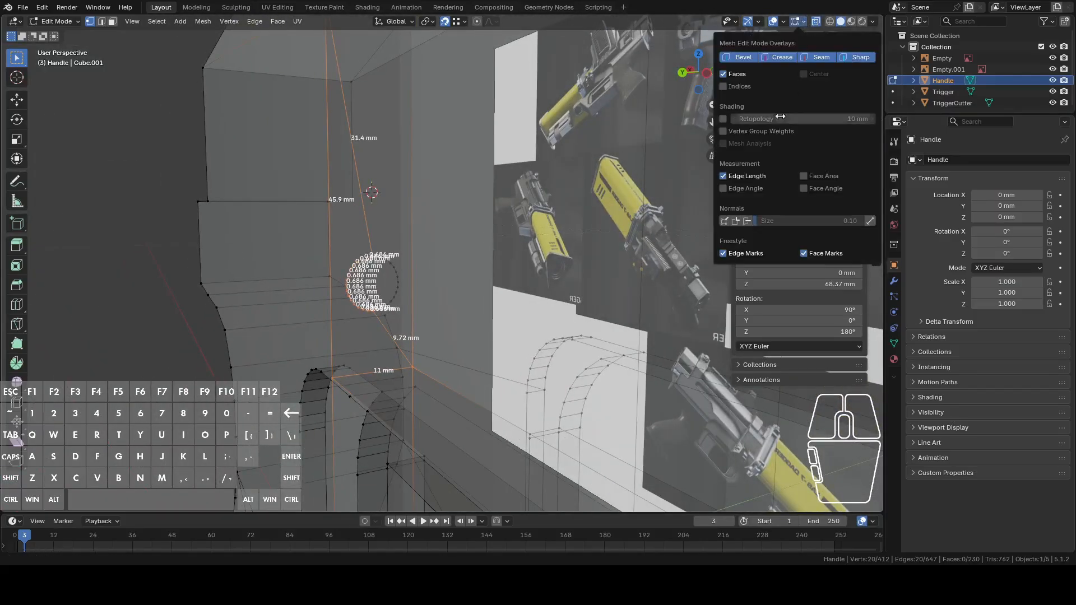
left_click(741, 176)
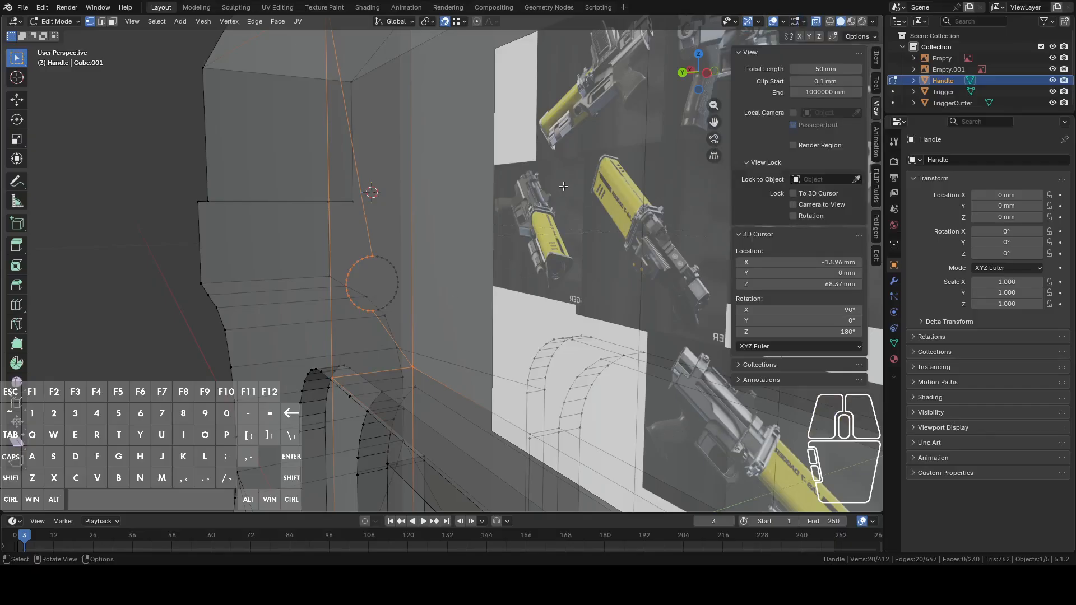
key("f")
- Fill the other half of the end wall with a face around the circle's second half, and turn off X-ray display
middle_click_drag(489, 224, 452, 304)
left_click(389, 273, "alt")
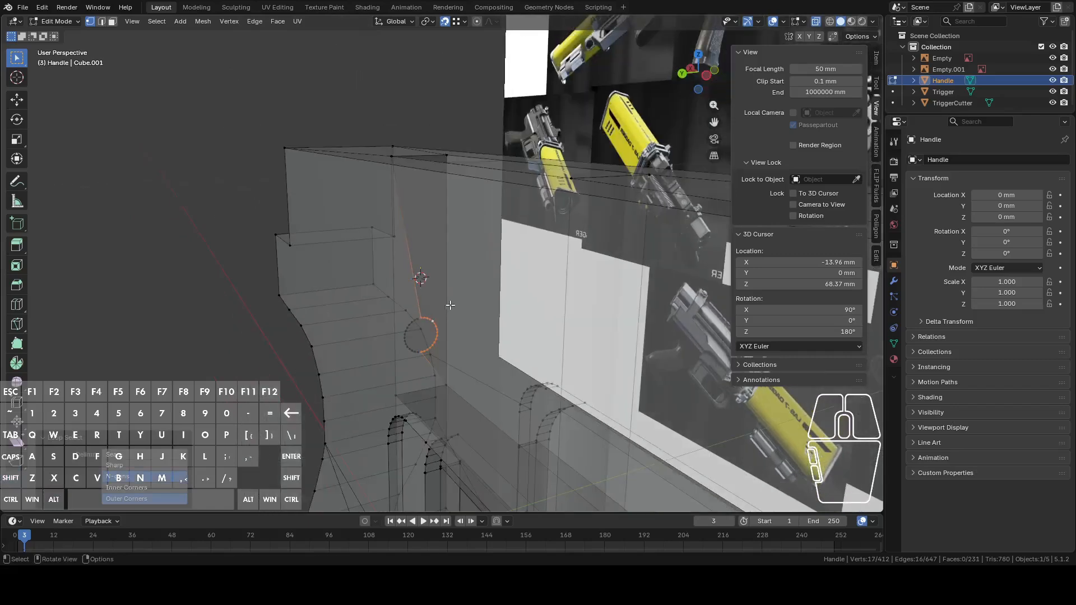
left_click(393, 159, "shift")
left_click(449, 160, "shift")
left_click(448, 380, "shift")
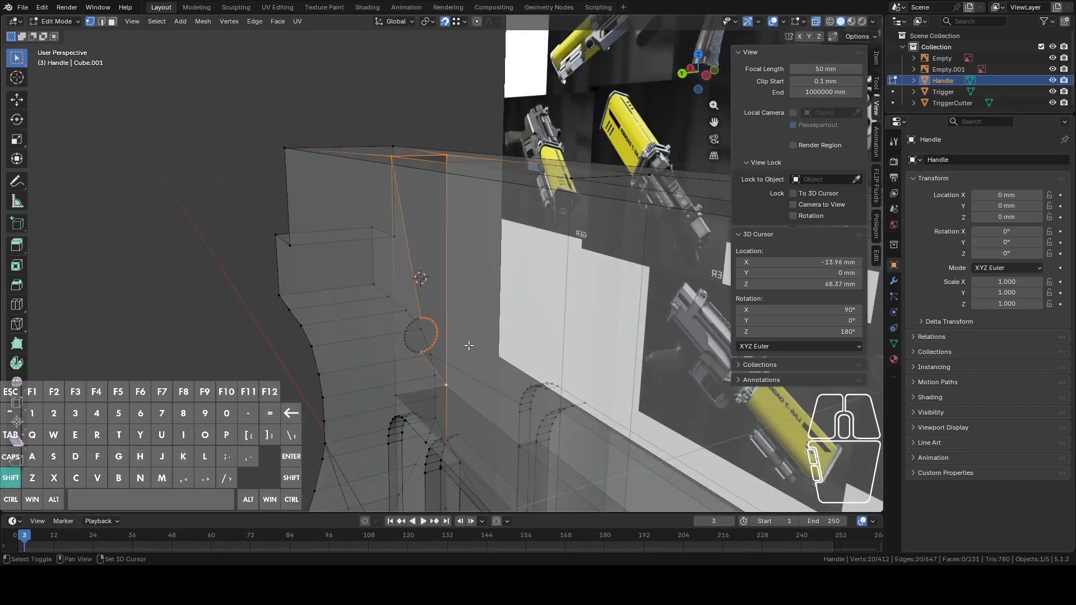
middle_click_drag(475, 293, 477, 371)
key("f")
key("Tab")
key("alt+z")
key("3")
key("Tab")
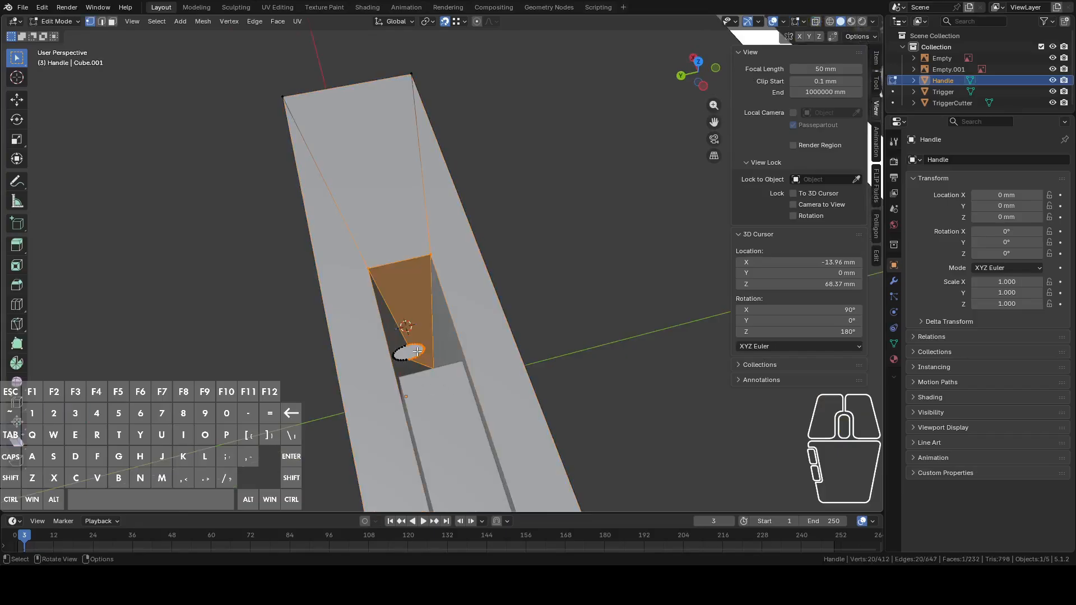
- Extrude the circular opening's edge loop about 9.7 mm along X into the handle and cap its end with a face
left_click(415, 345, "alt")
middle_click_drag(416, 344, 505, 285)
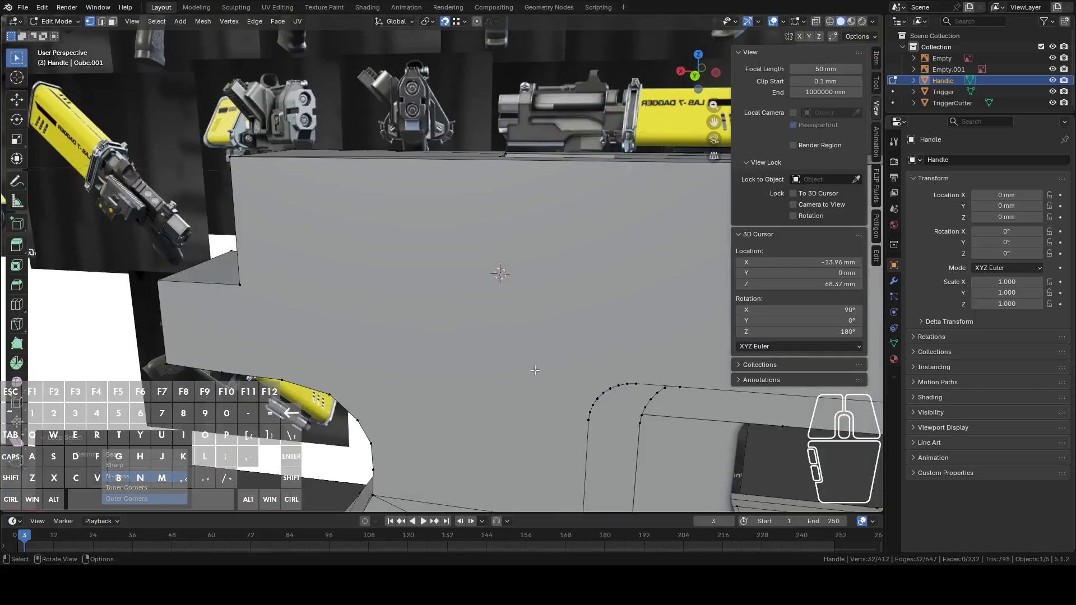
middle_click_drag(537, 374, 697, 204)
scroll(457, 399, "up", 4)
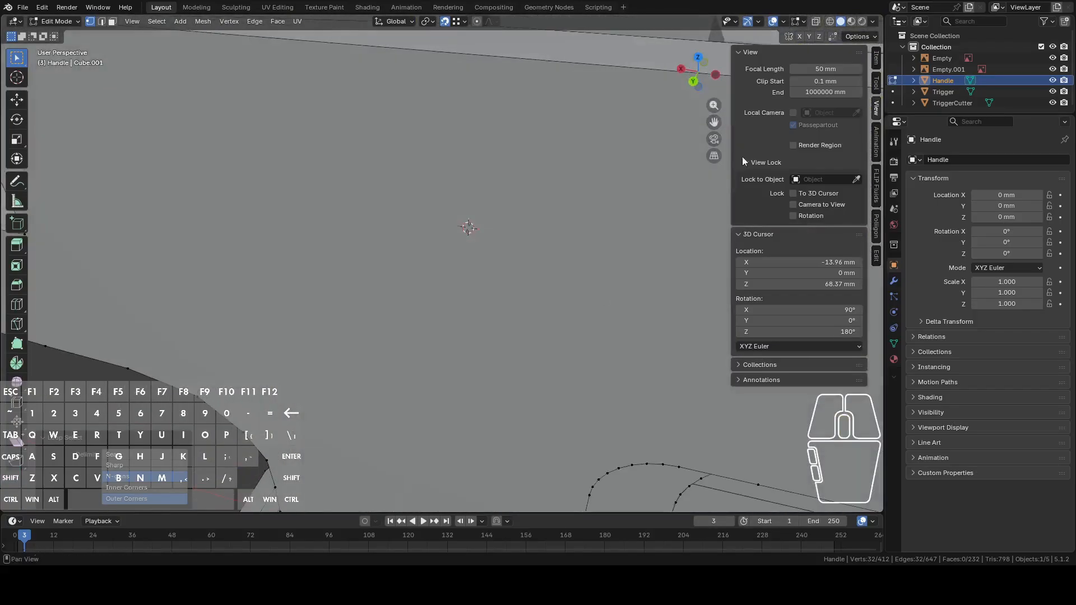
left_click(689, 79)
left_click(815, 23)
middle_click_drag(612, 220, 564, 240, "shift")
key("e")
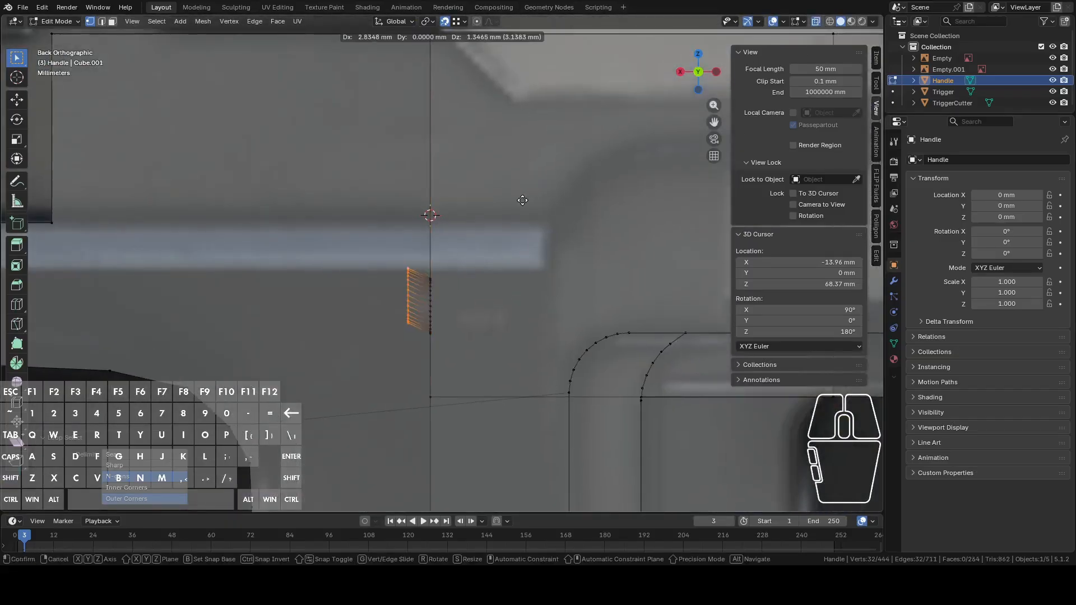
right_click(515, 201)
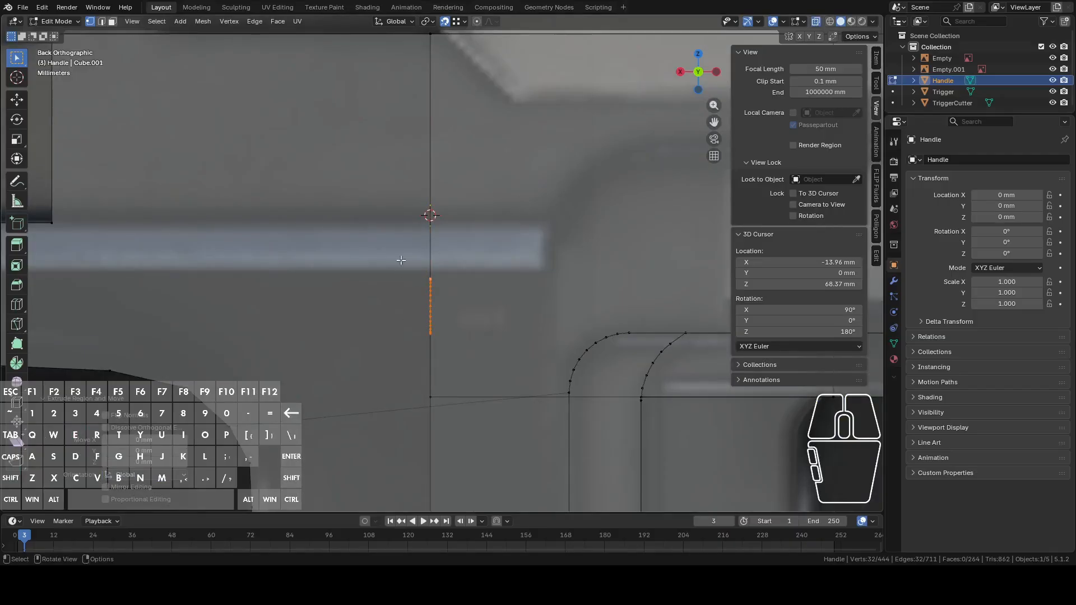
key("e")
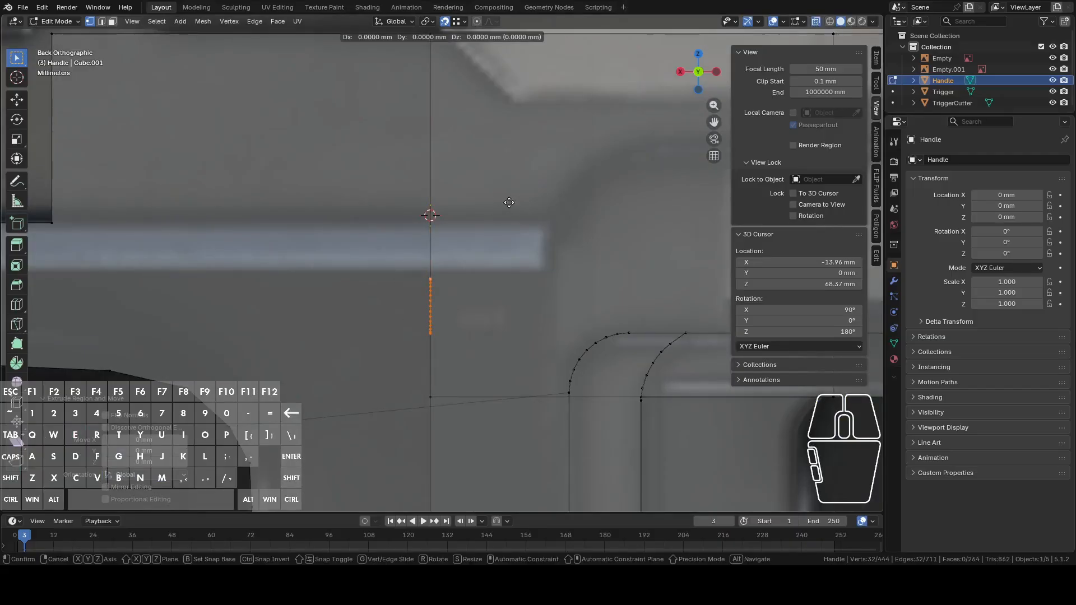
key("x")
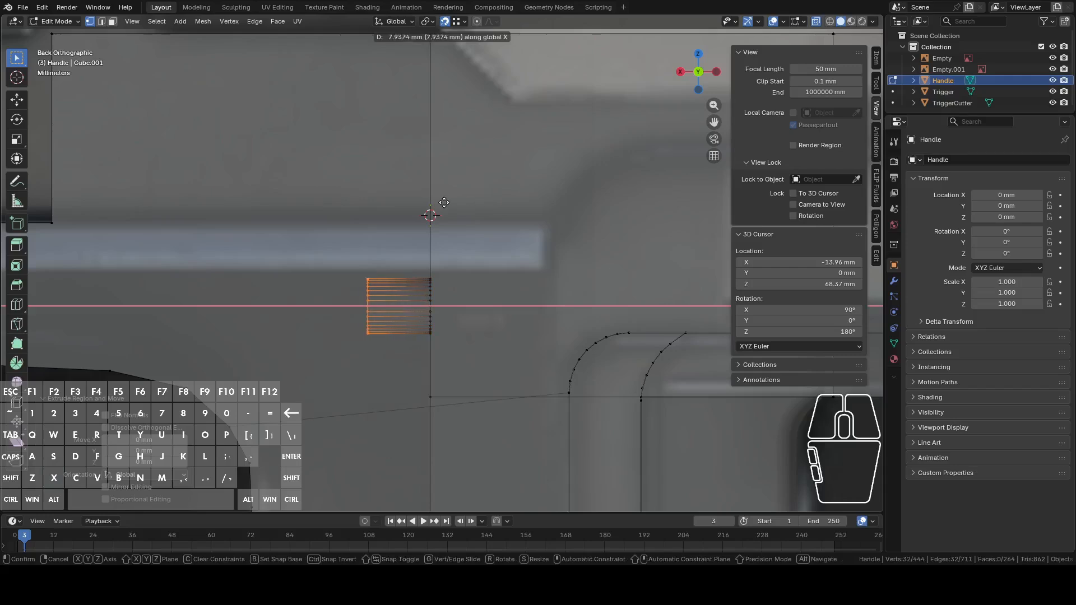
left_click(428, 207)
middle_click_drag(363, 241, 380, 254)
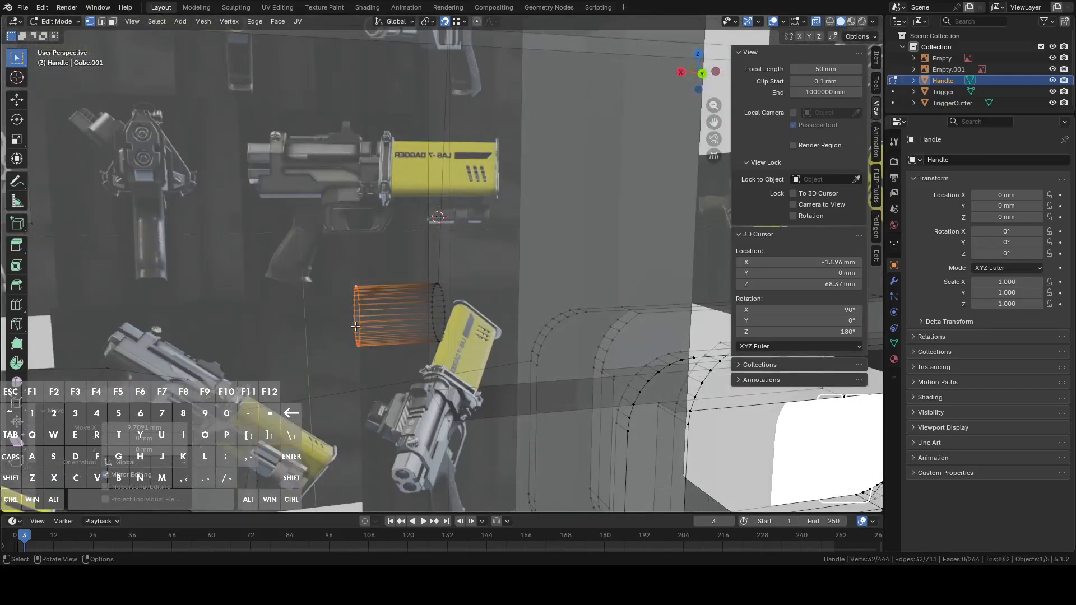
key("f")
- Open the Trigger and Handle objects together for mesh editing
middle_click_drag(406, 311, 503, 336)
key("Tab")
left_click(553, 268)
middle_click_drag(561, 273, 486, 337)
key("Tab")
key("Tab")
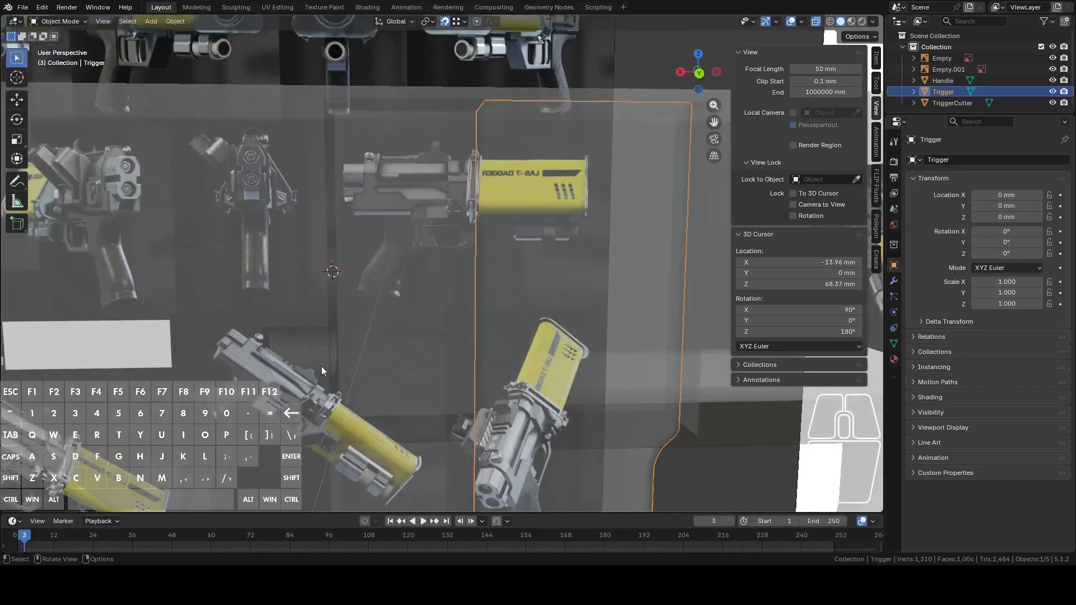
left_click(311, 348, "shift")
key("Tab")
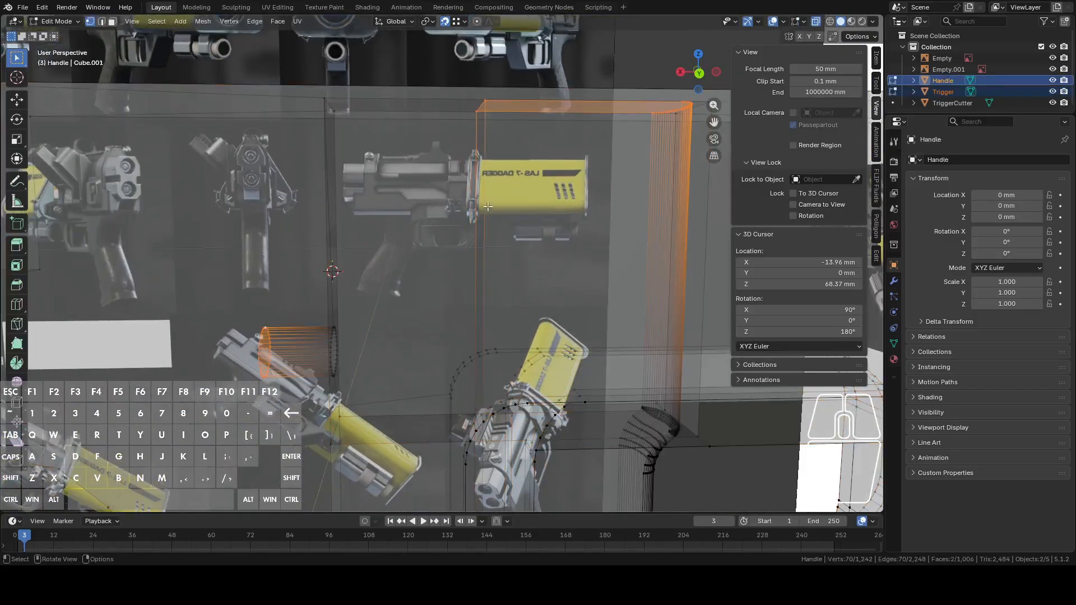
- Extrude a guide edge about 30.5 mm along X from the trigger's upper rear corner vertex to line up with the bore's closed end
left_click(481, 111)
middle_click_drag(369, 249, 440, 258, "shift")
key("e")
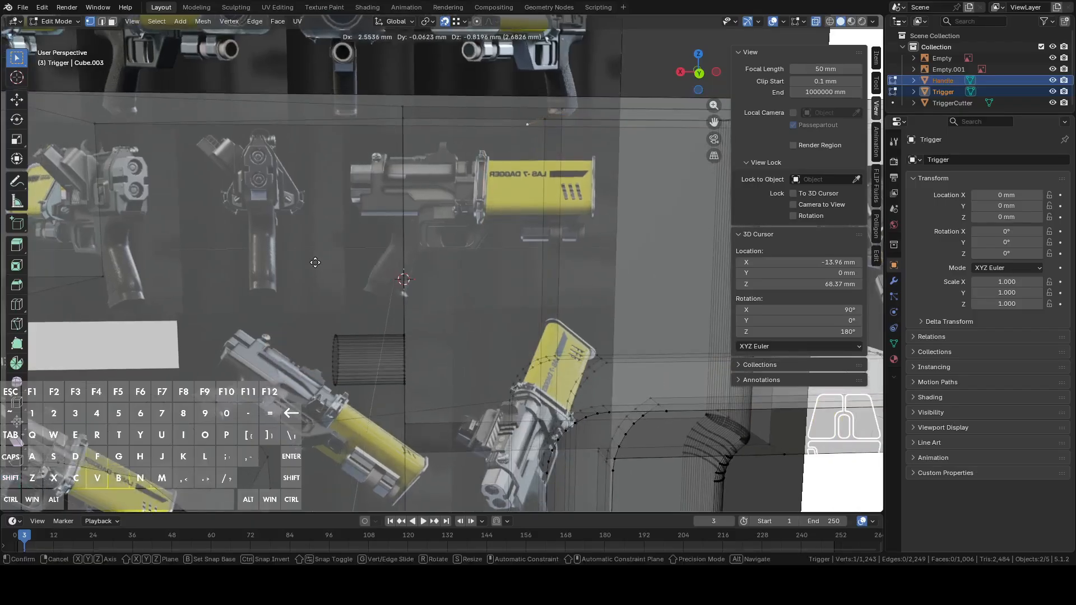
right_click(337, 258)
key("g")
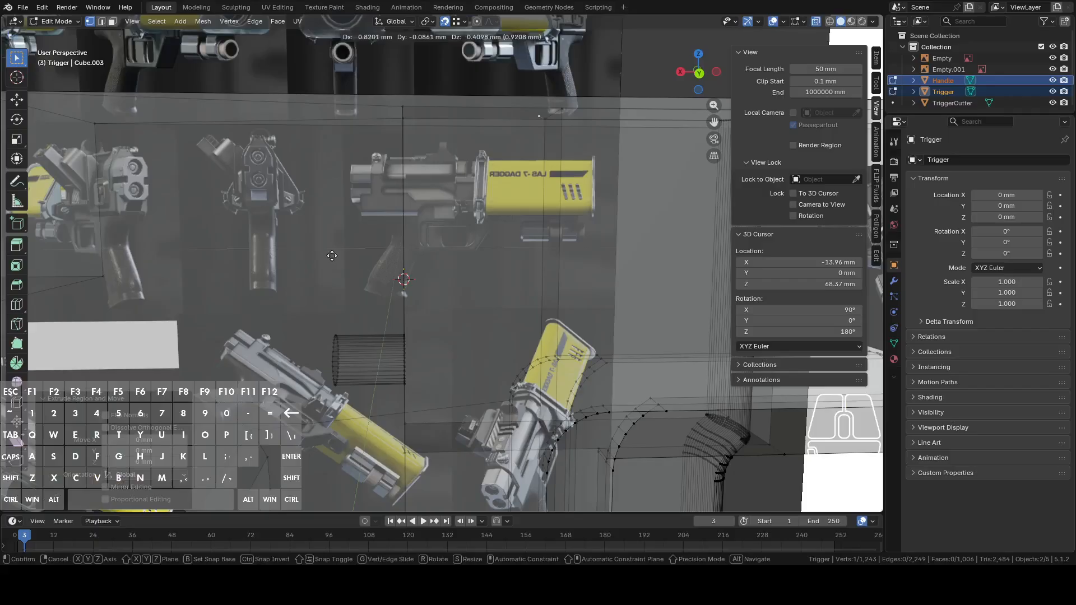
key("x")
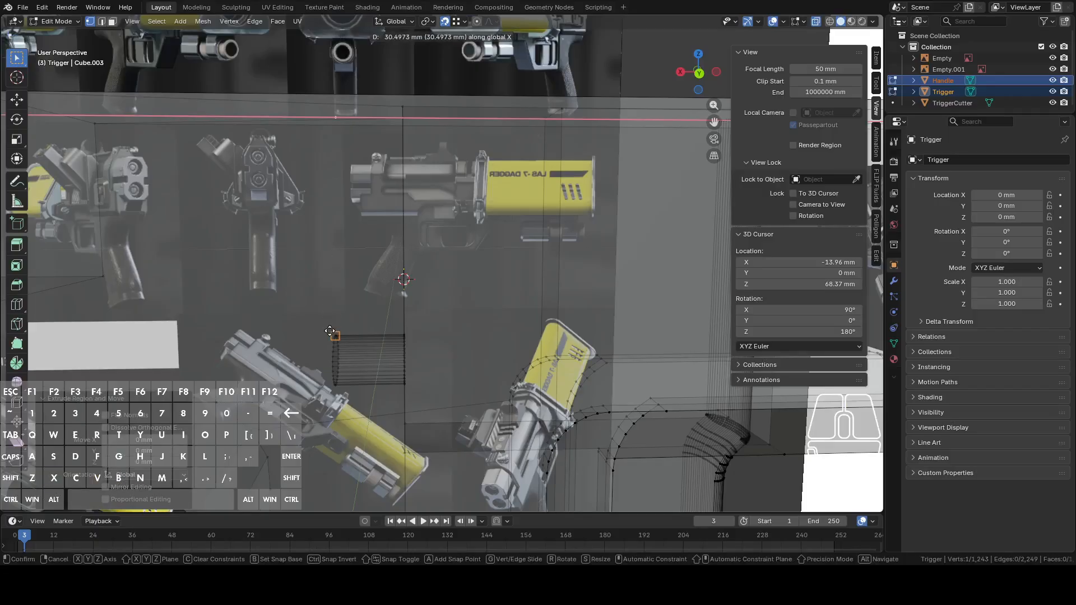
left_click(330, 331)
- Turn on edge length display and measure the guide edge and one lengthwise edge of the bore
left_click(804, 21)
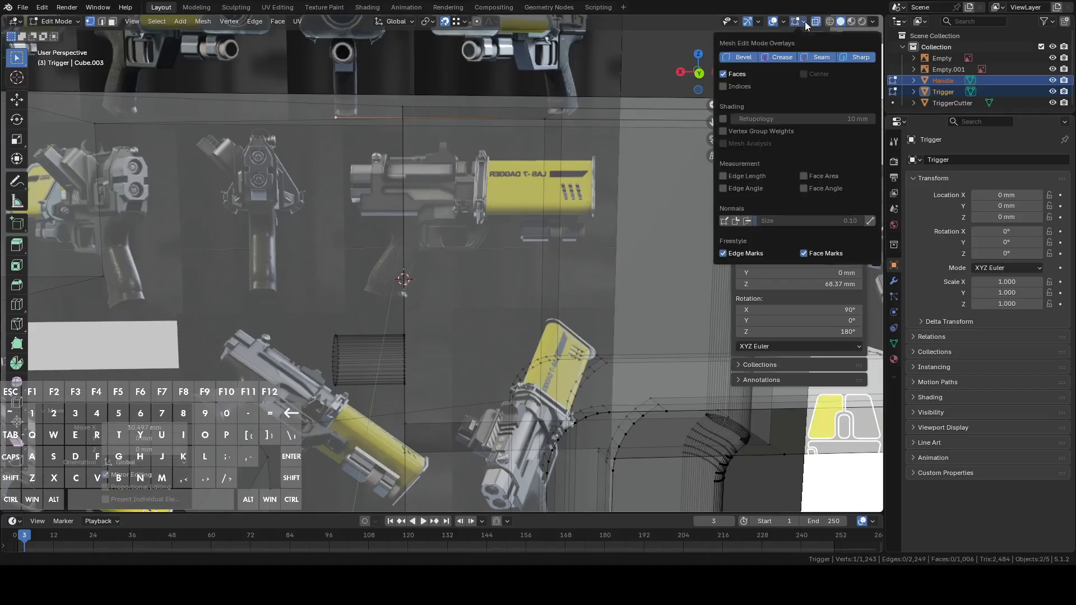
left_click(443, 120)
key("alt+a")
left_click(442, 120)
key("2")
left_click(384, 120)
left_click(437, 119)
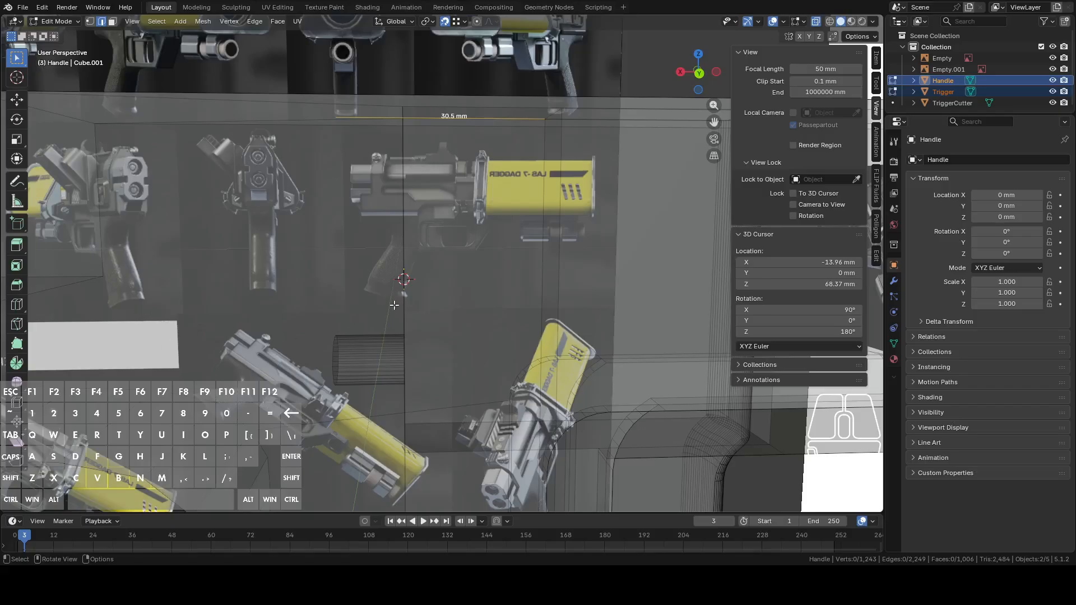
key("2")
left_click(362, 353)
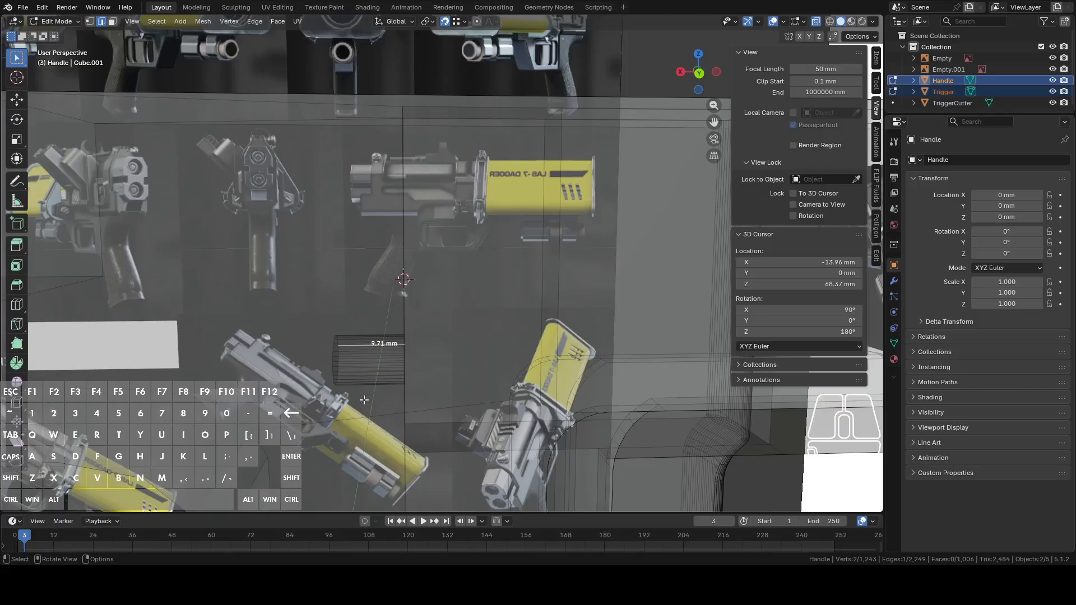
- Move the bore's closed end about 0.3 mm along X so the bore is 10 mm deep
key("1")
left_click_drag(321, 322, 352, 417)
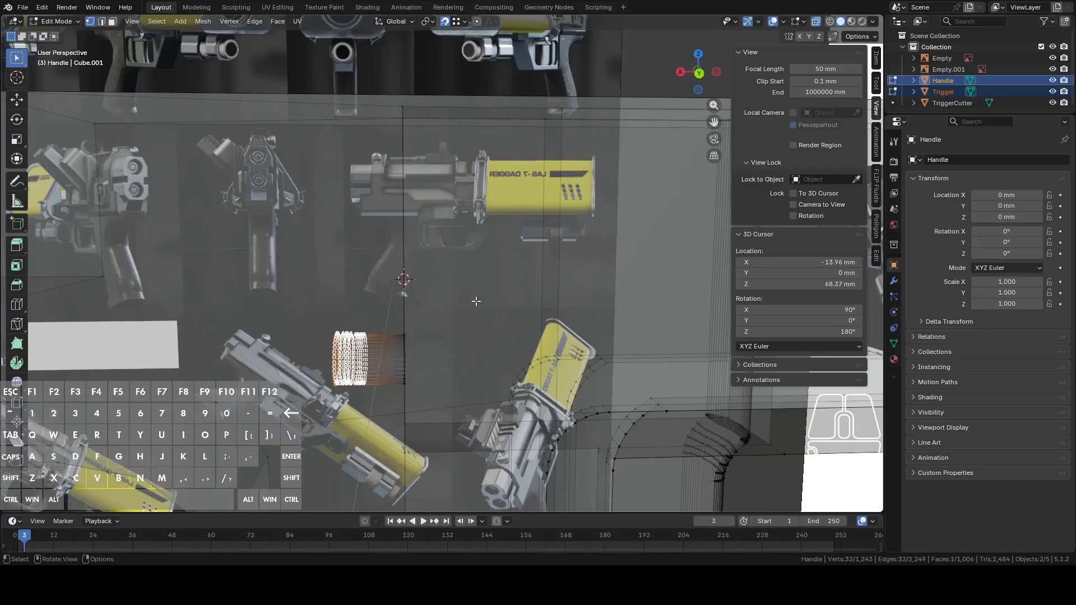
key("g")
key("x")
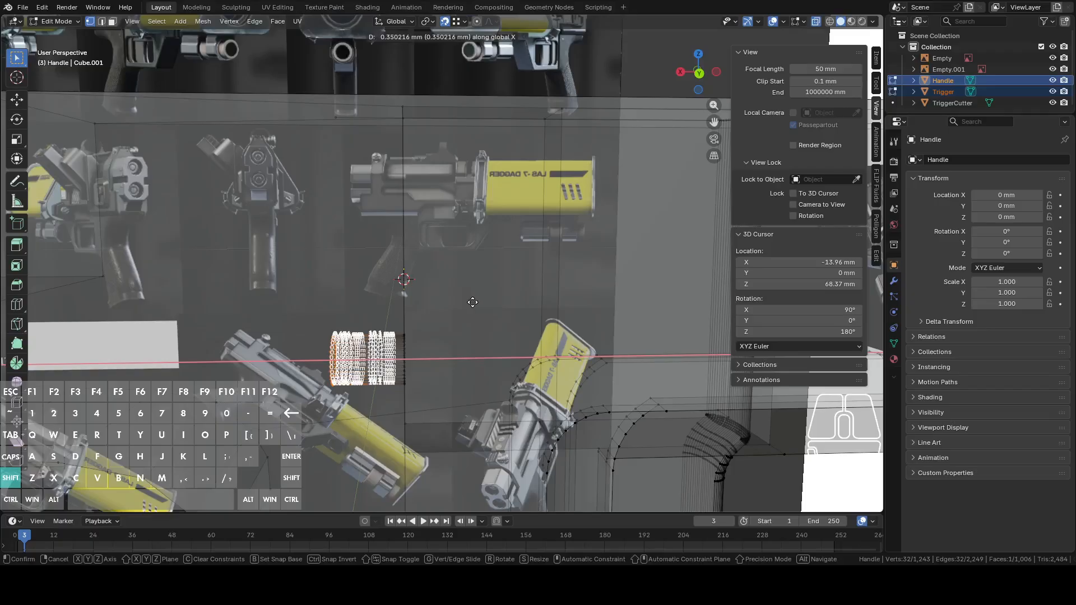
left_click(471, 302)
middle_click_drag(472, 302, 528, 290)
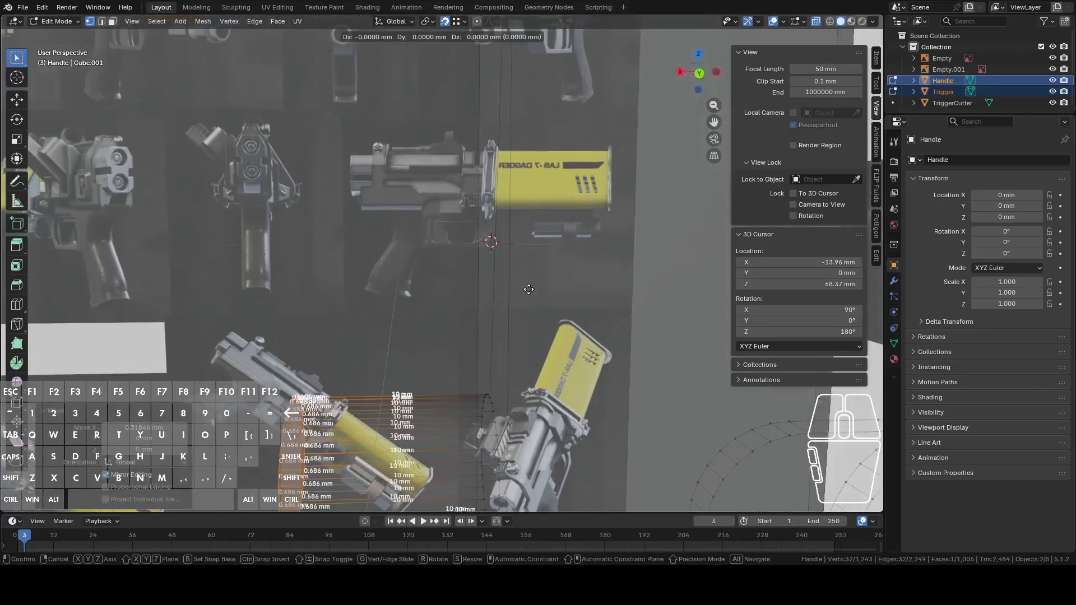
right_click(472, 350)
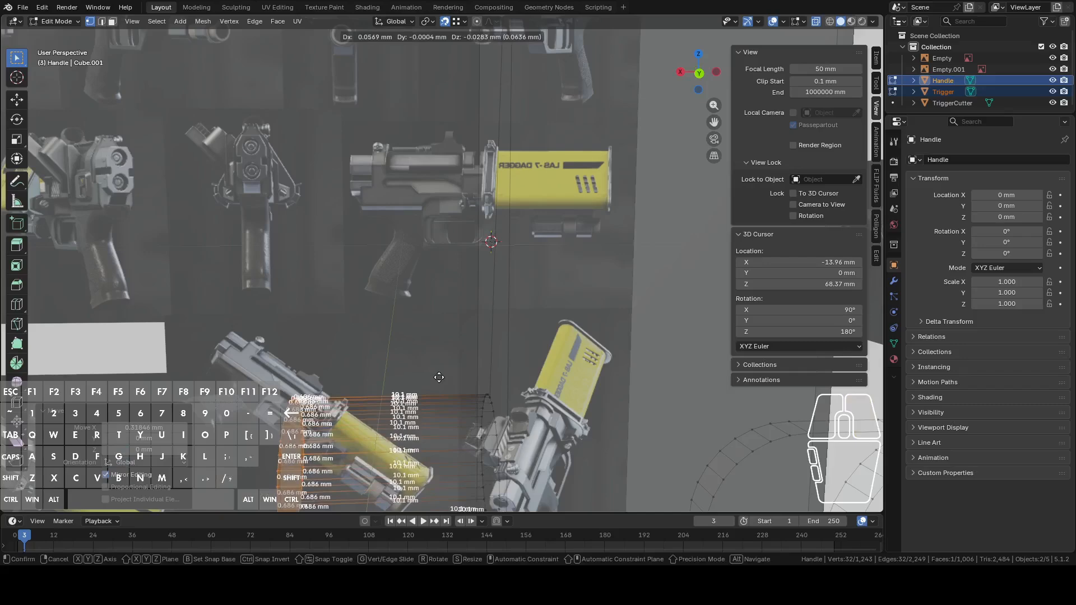
- Select the trigger's upper and lower rear faces that face the slot's end wall
middle_click_drag(446, 381, 499, 340, "shift")
left_click(528, 242)
middle_click_drag(533, 290, 539, 237, "shift")
middle_click_drag(506, 329, 514, 266)
left_click(479, 348, "shift")
left_click(699, 80)
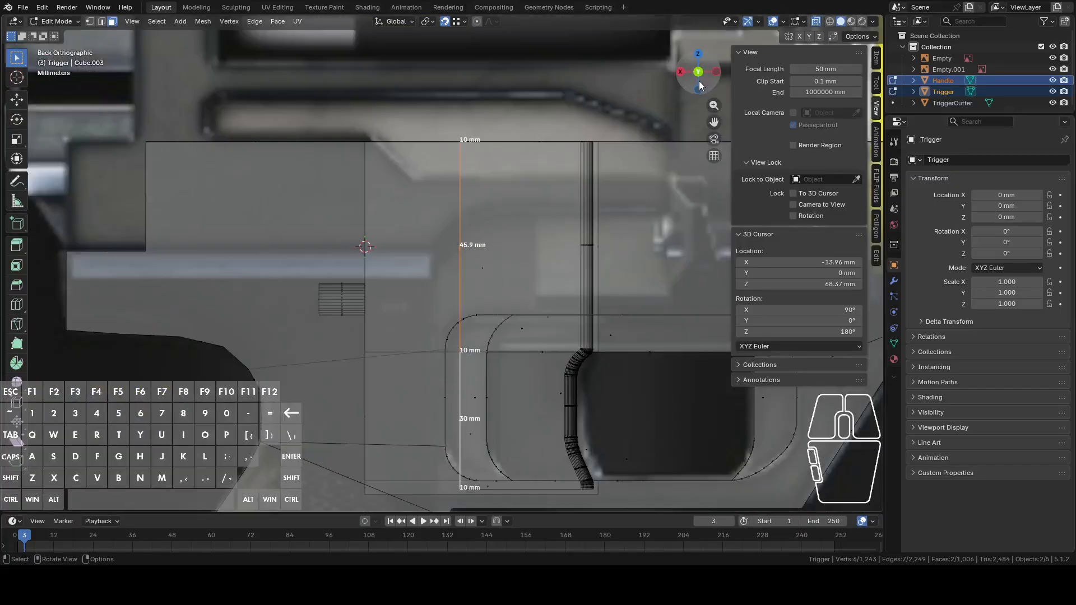
middle_click_drag(555, 221, 559, 251, "shift")
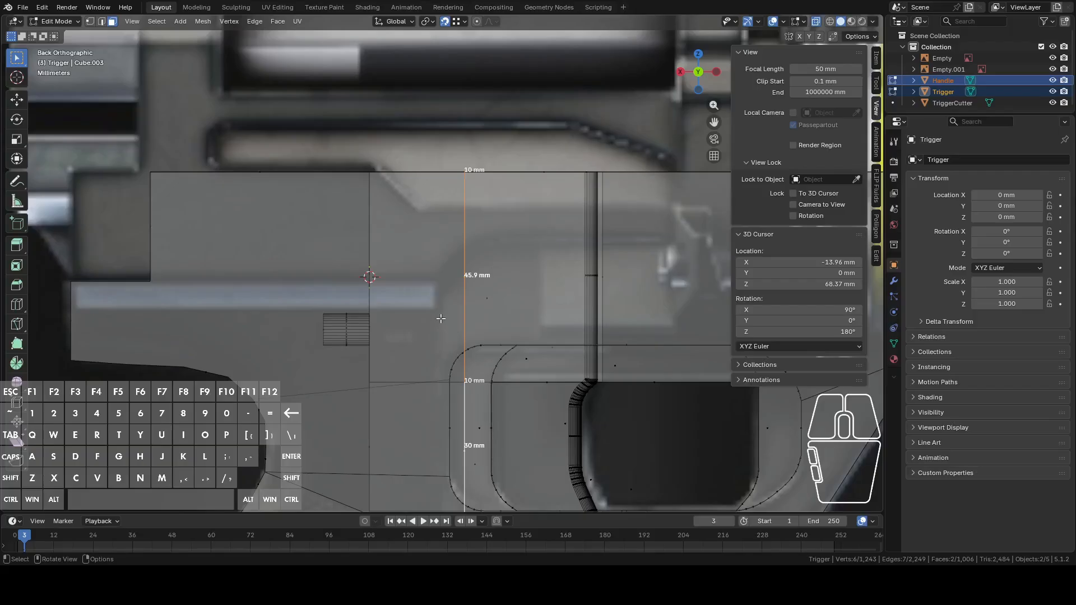
middle_click_drag(442, 317, 464, 304, "shift")
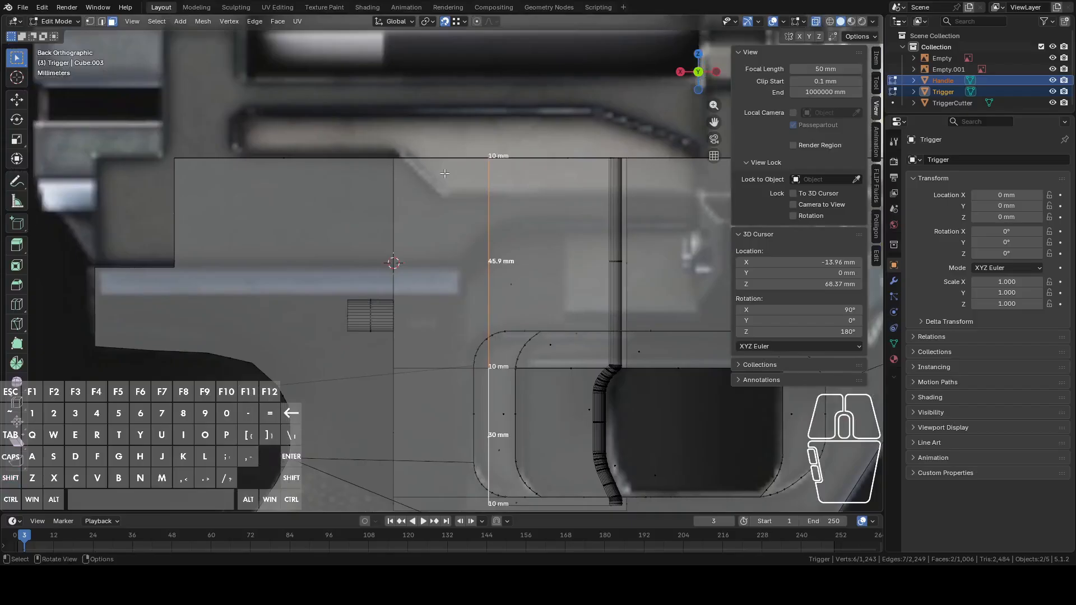
- Try to move the trigger's rear faces along X toward the slot's end wall
key("g")
key("x")
key("shift")
left_click(422, 108)
middle_click_drag(422, 107, 453, 225)
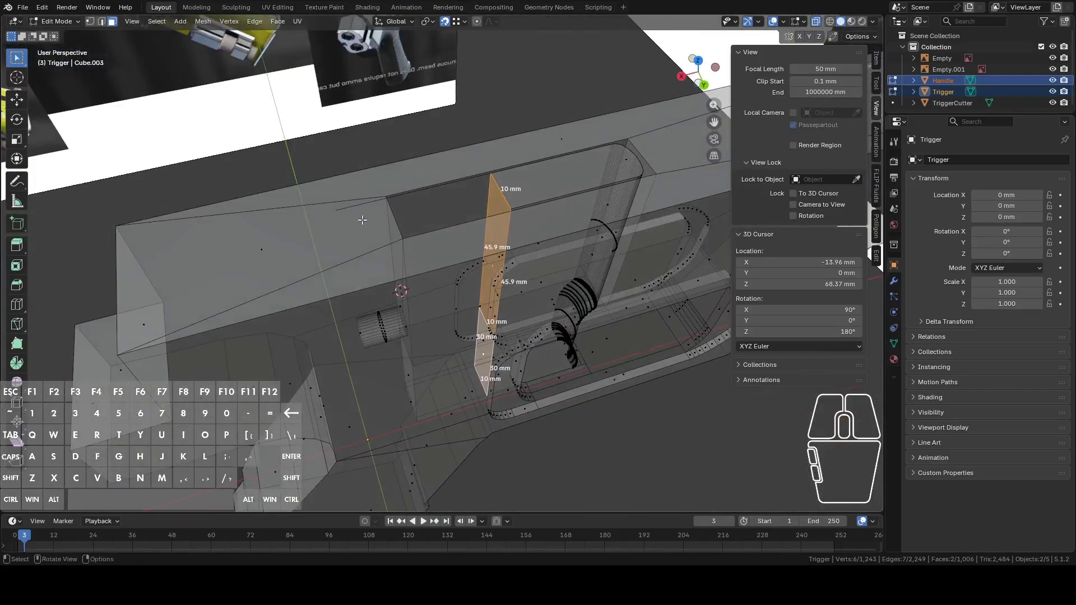
- Extend the trigger backward by moving its two rear faces along X toward the slot's end wall
scroll(369, 211, "up", 2)
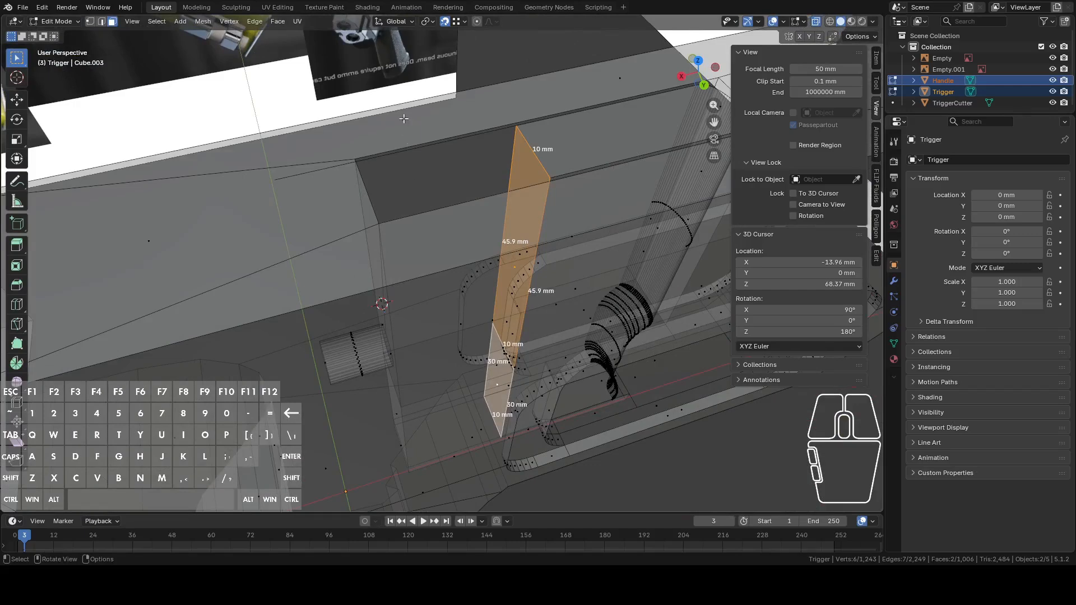
key("g")
key("y")
key("x")
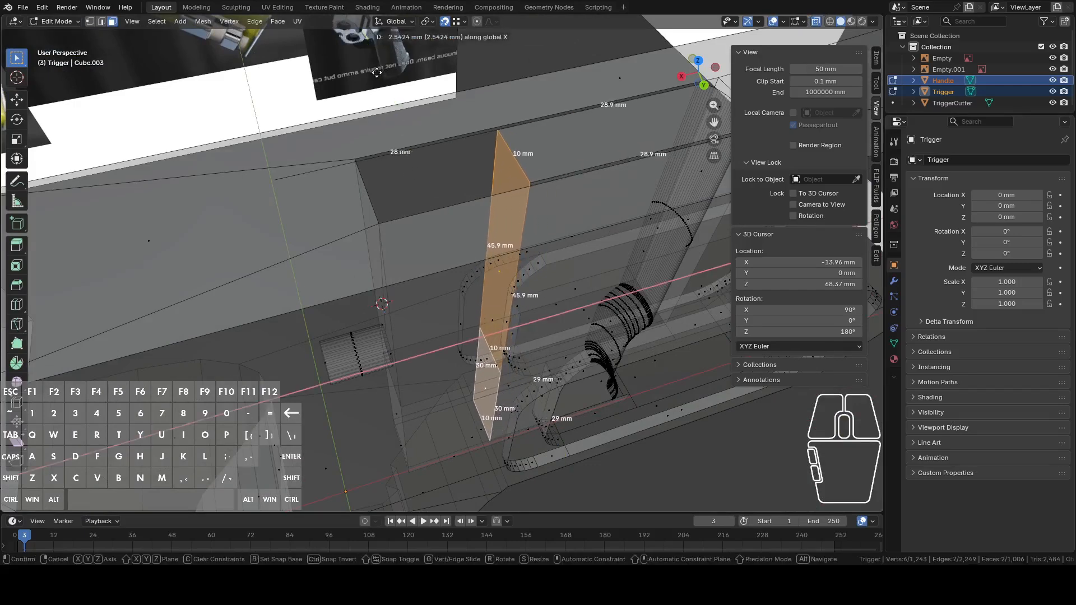
key("shift")
left_click(333, 84)
middle_click_drag(333, 84, 359, 174)
- Add the bore's closed end to the selected trigger rear faces and move both about 1.1 mm along negative X
left_click(343, 237)
left_click_drag(262, 283, 324, 407, "shift")
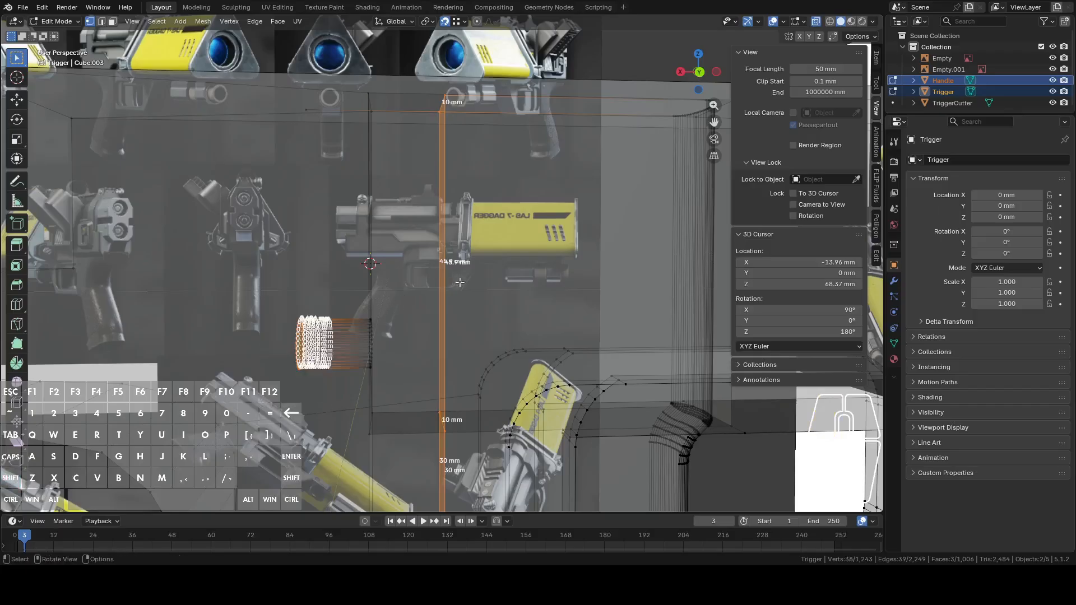
left_click(698, 75)
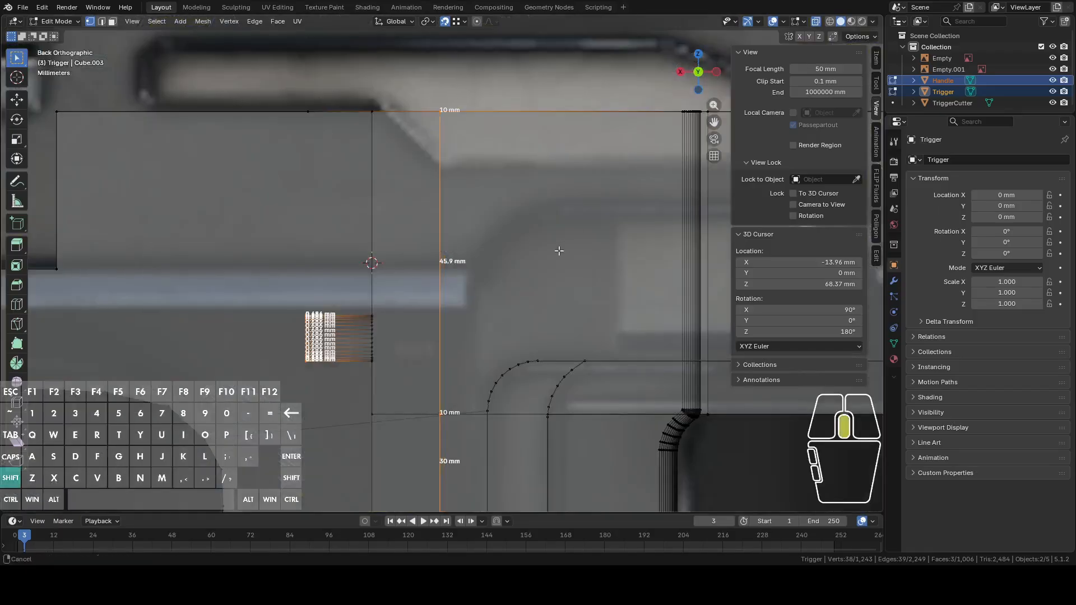
middle_click_drag(558, 250, 569, 173, "shift")
key("g")
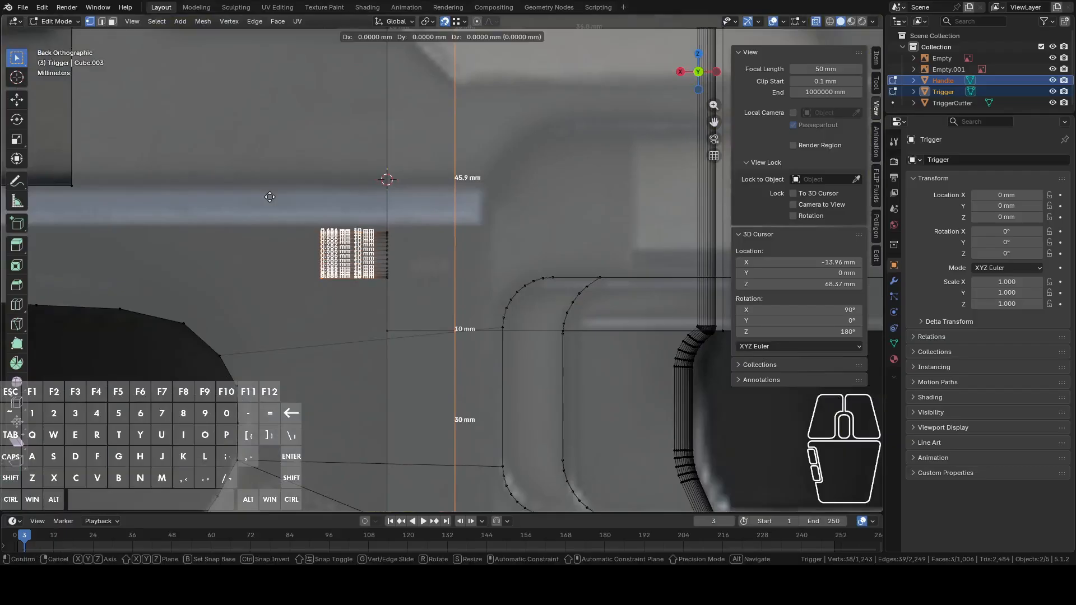
key("x")
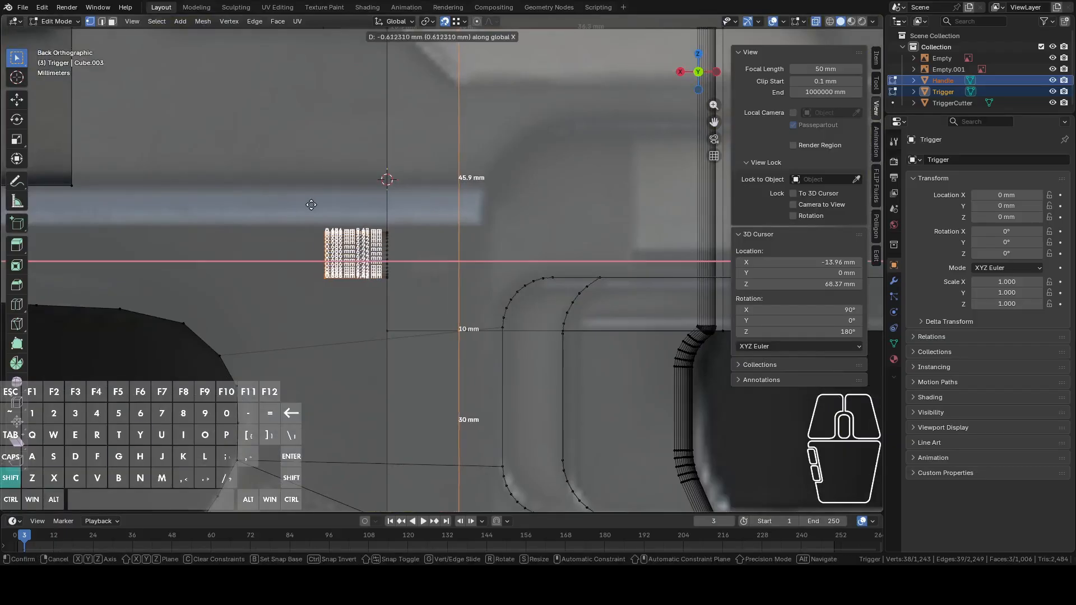
left_click(334, 219)
- Move the bore's closed end and the trigger's rear faces together about 2.4 mm further along negative X
scroll(334, 219, "up", 3)
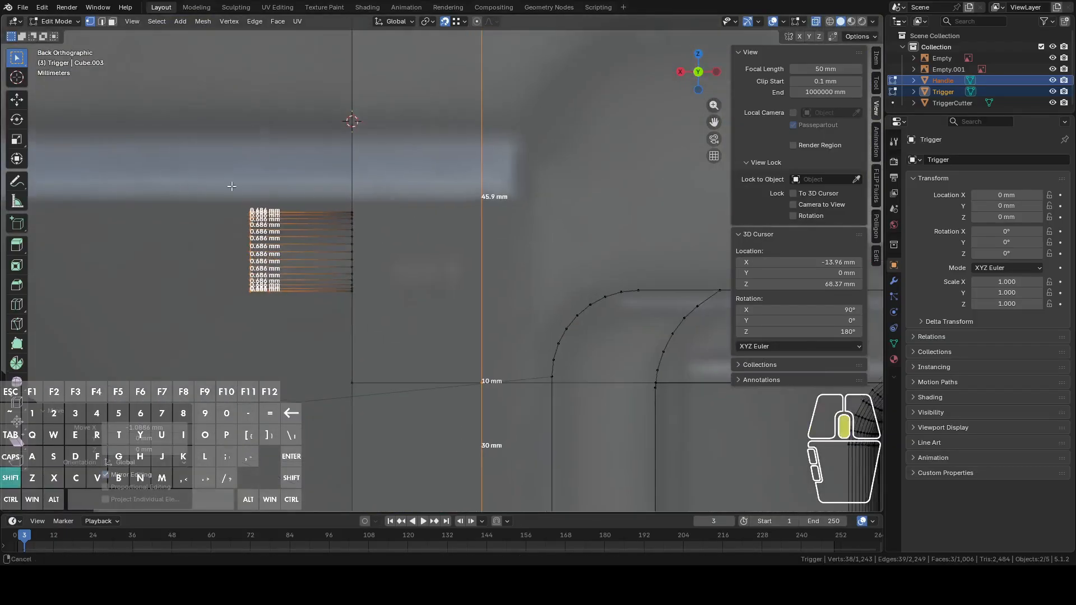
key("g")
key("x")
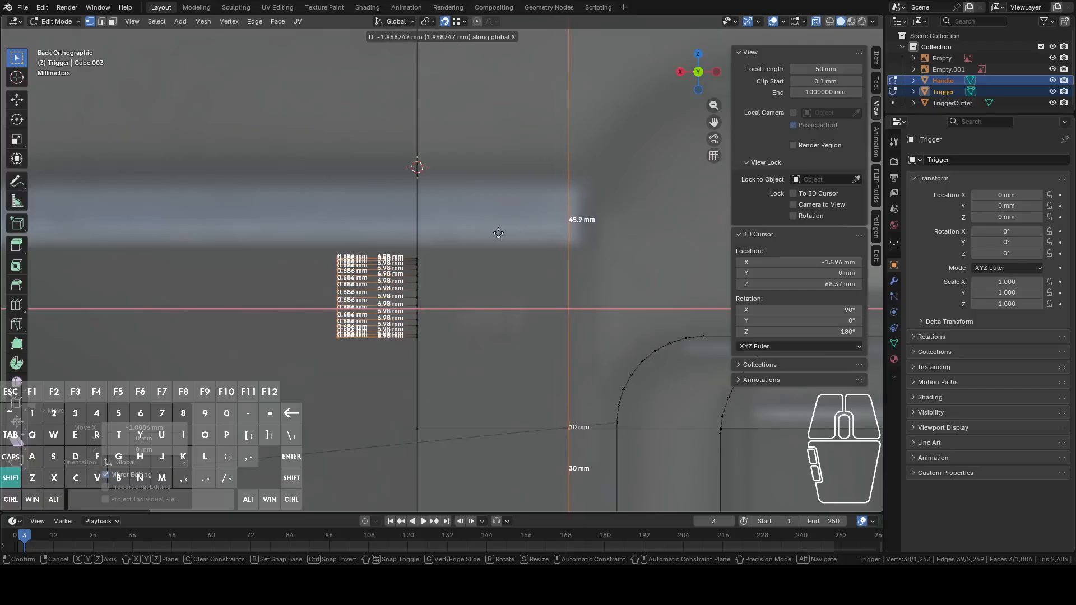
left_click(552, 237)
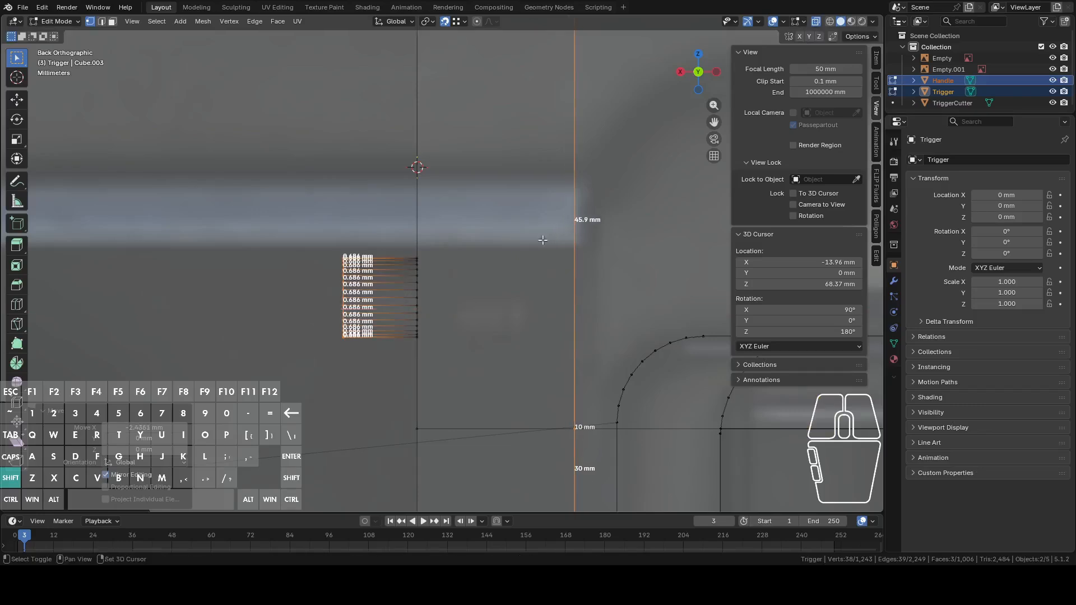
scroll(533, 252, "down", 3)
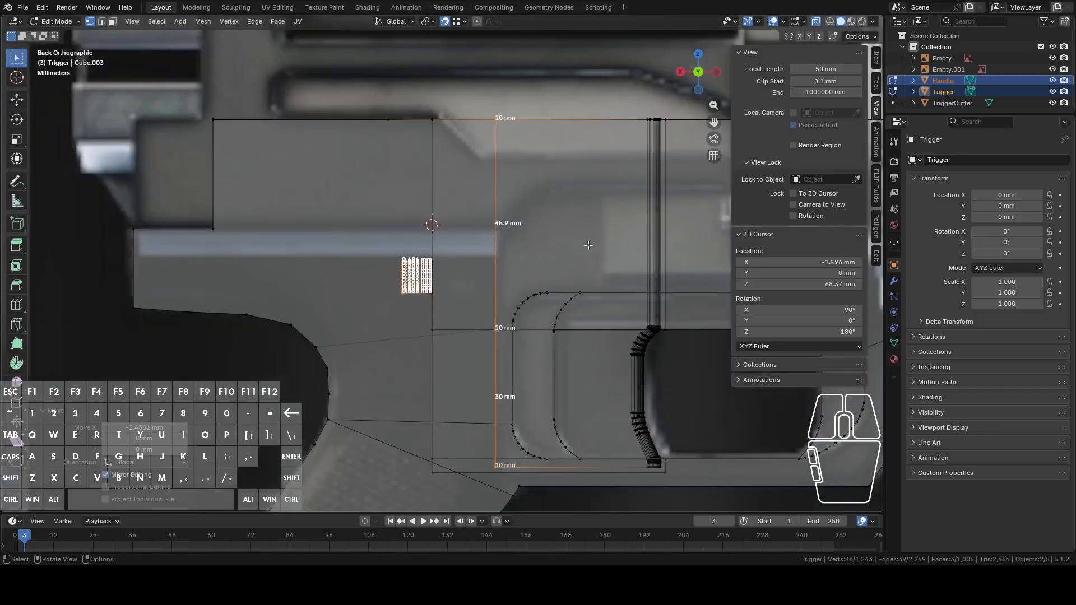
- Try to slide the whole trigger along X toward the slot's end wall to test its travel
key("Tab")
left_click(587, 225)
left_click(626, 405)
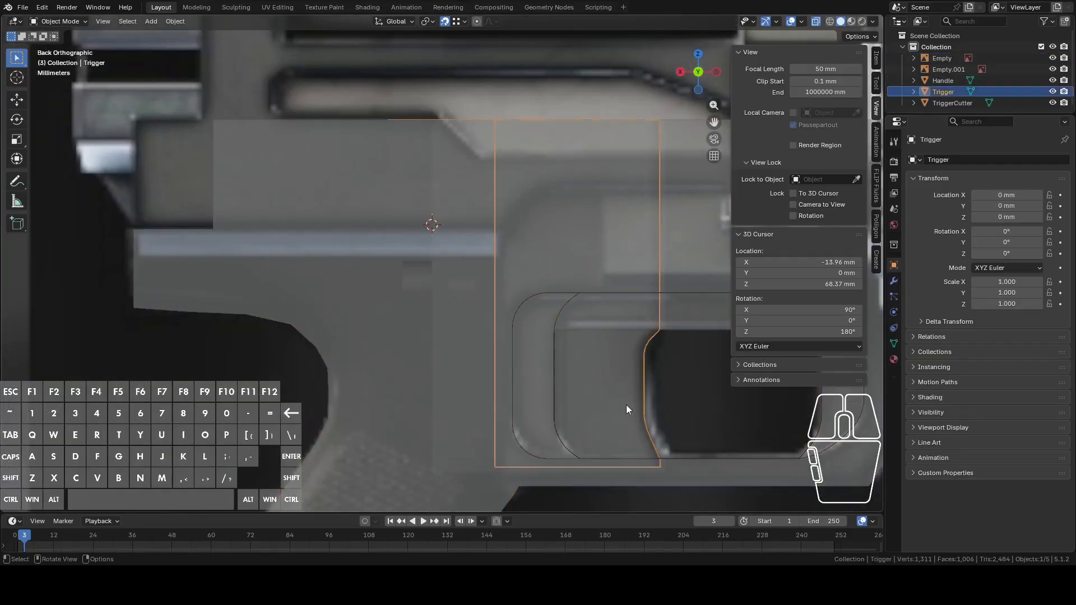
middle_click_drag(627, 403, 597, 358, "shift")
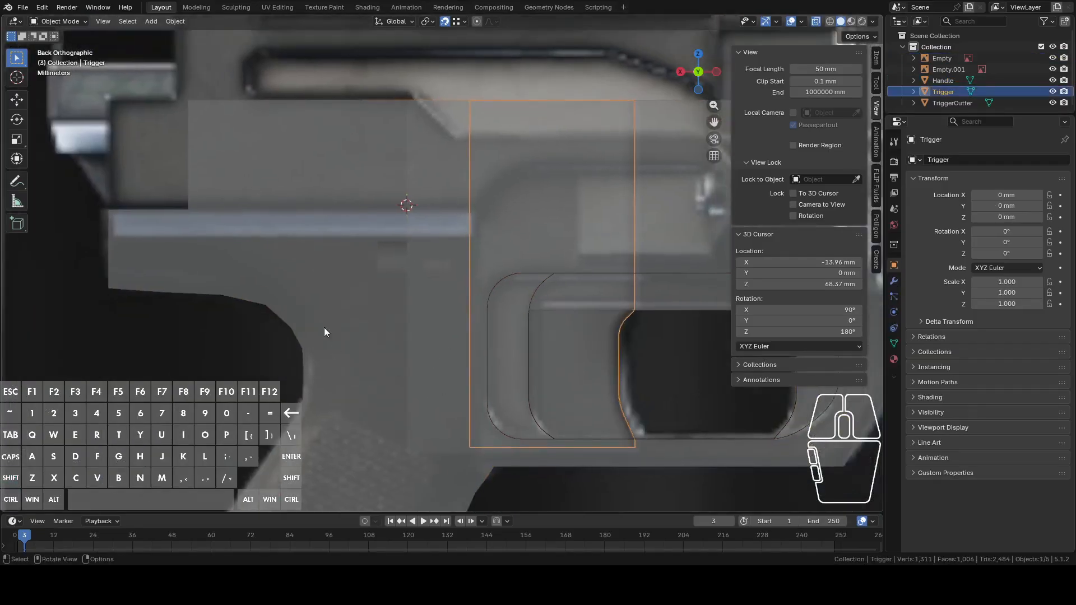
key("g")
key("x")
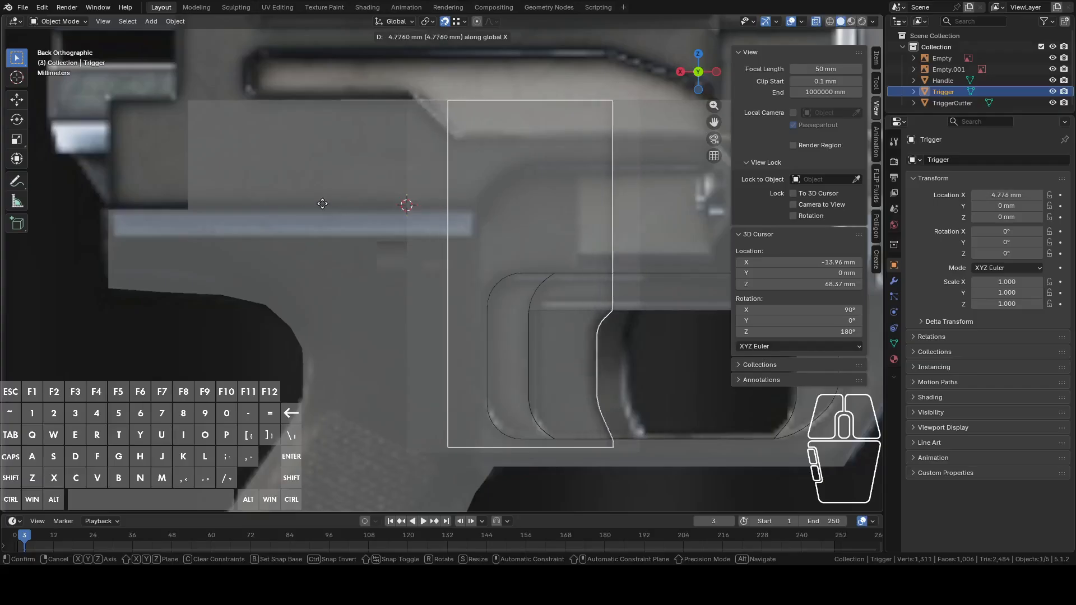
right_click(325, 208)
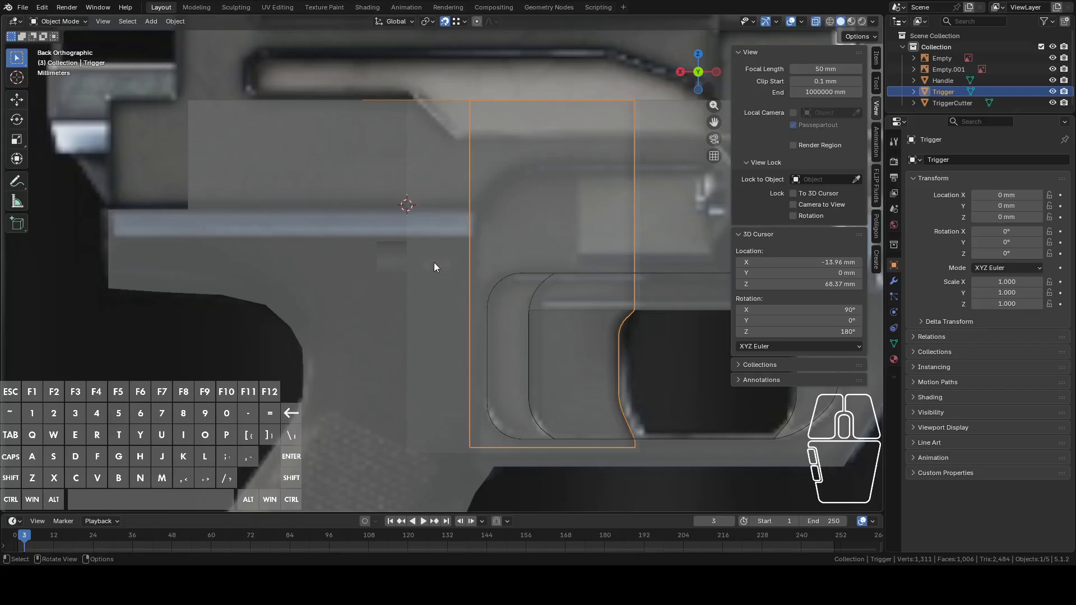
- Examine the handle's trigger slot and finger opening from several angles, including with see-through display turned off
scroll(435, 262, "down", 3)
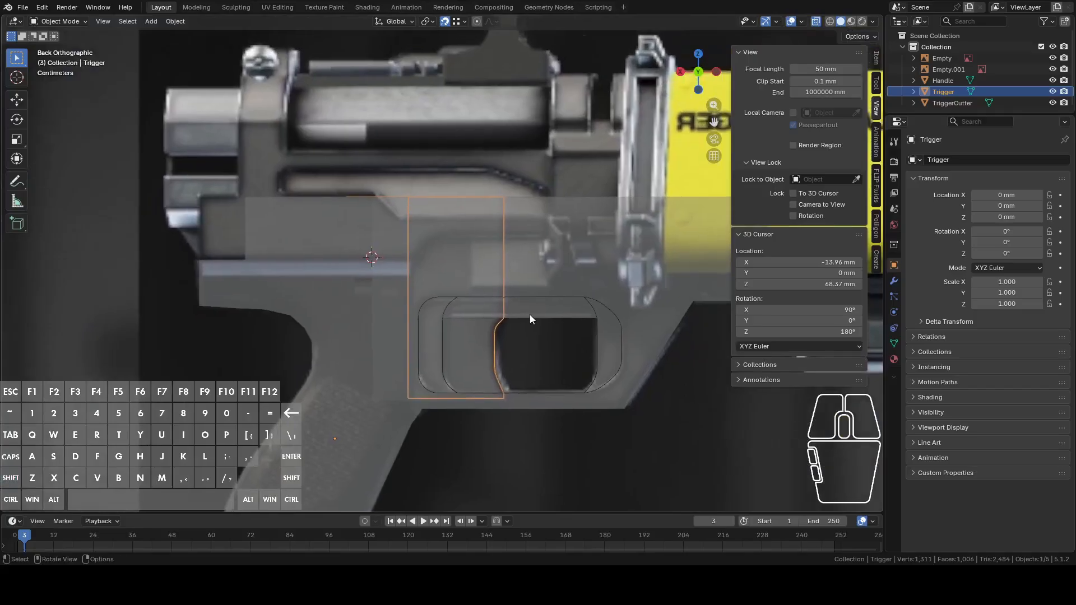
middle_click_drag(500, 338, 501, 368)
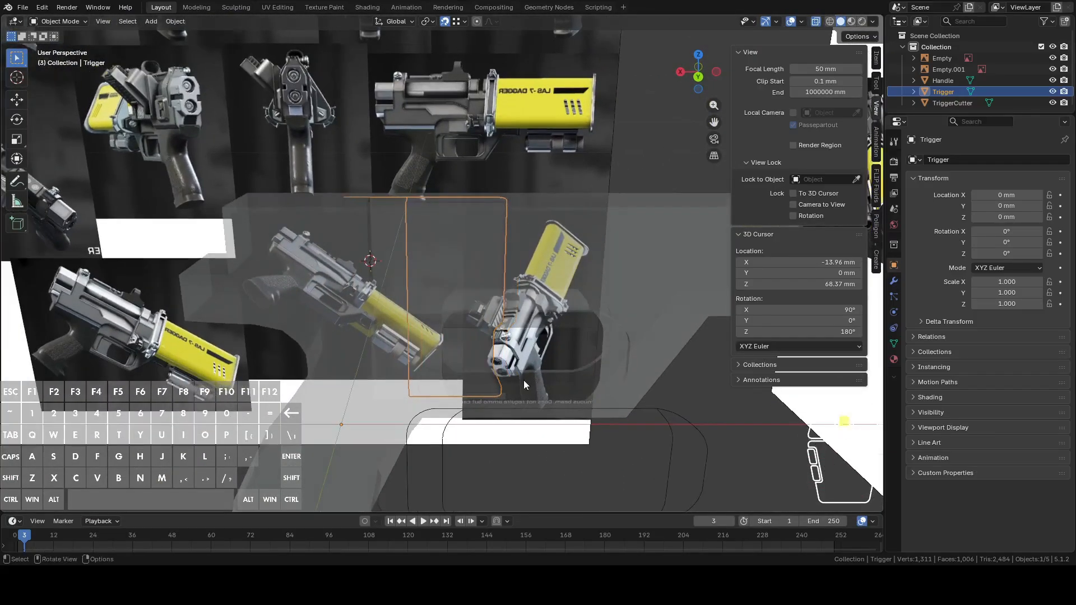
scroll(526, 374, "up", 5)
key("Tab")
key("Tab")
left_click(570, 338)
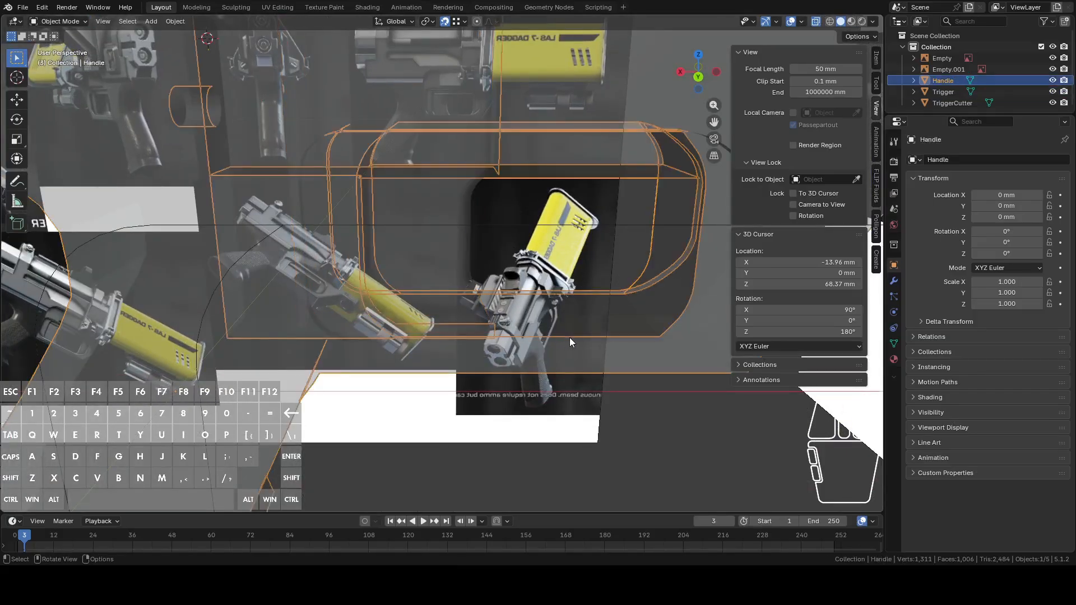
key("Tab")
scroll(569, 337, "down", 5)
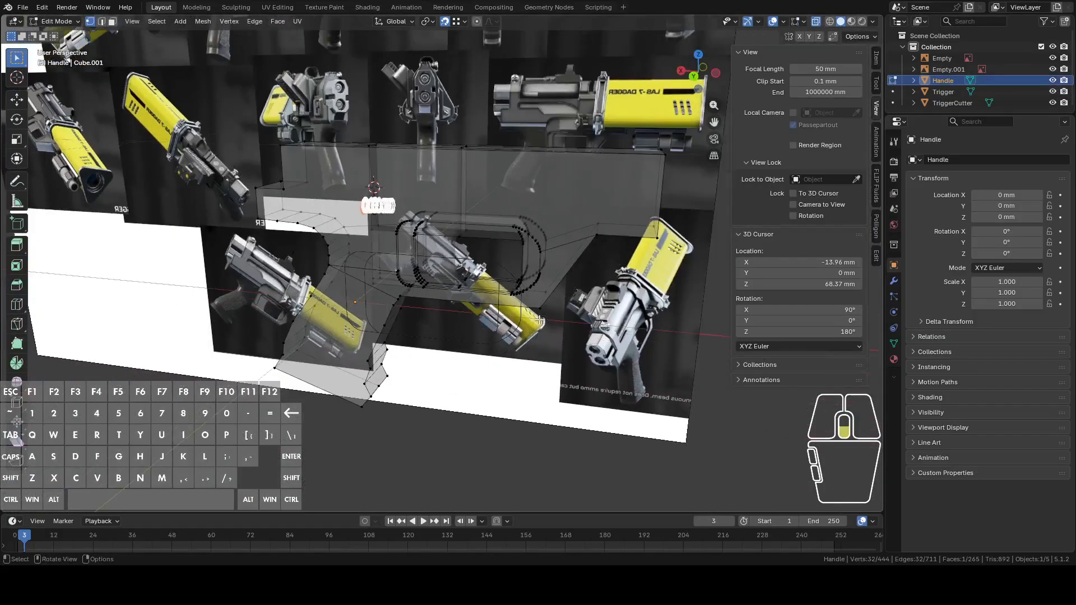
key("Tab")
middle_click_drag(511, 246, 538, 224)
scroll(499, 262, "up", 3)
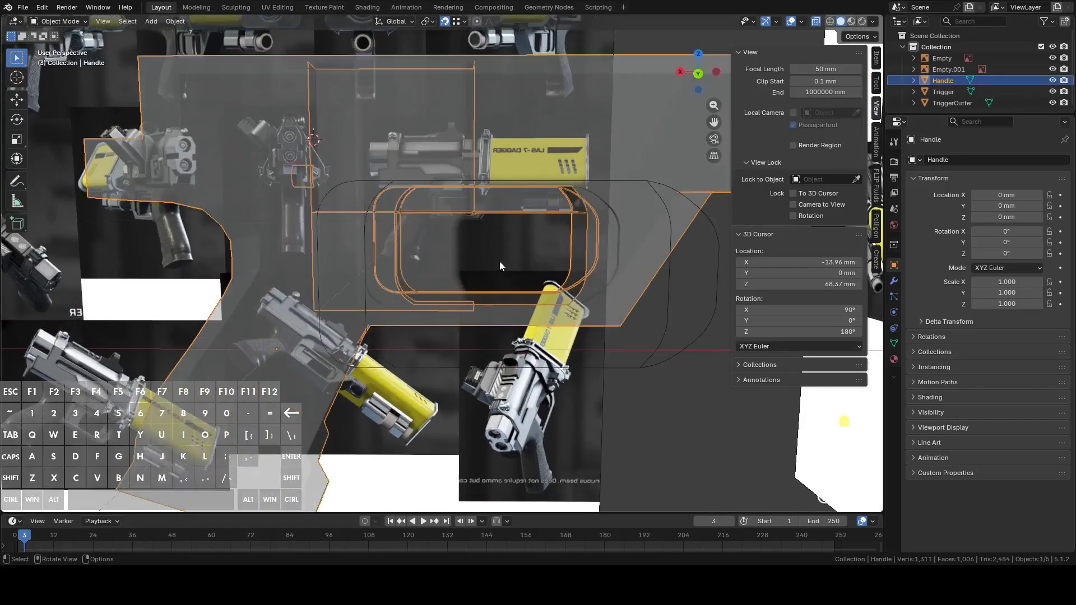
middle_click_drag(509, 257, 416, 338, "shift")
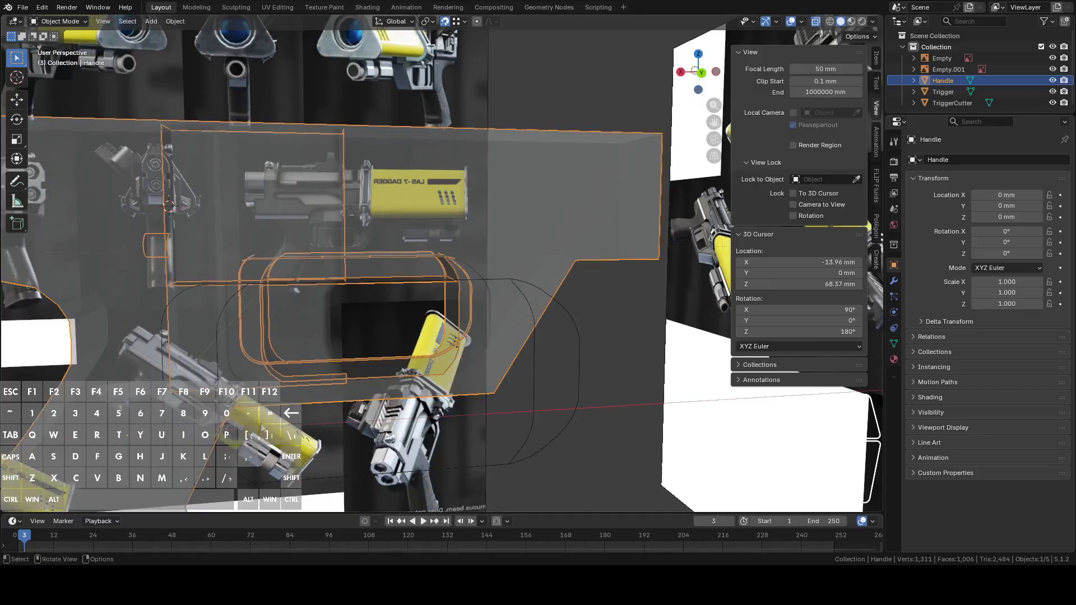
middle_click_drag(314, 348, 421, 367, "shift")
scroll(482, 348, "up", 2)
middle_click_drag(448, 401, 428, 415)
middle_click_drag(480, 366, 534, 294)
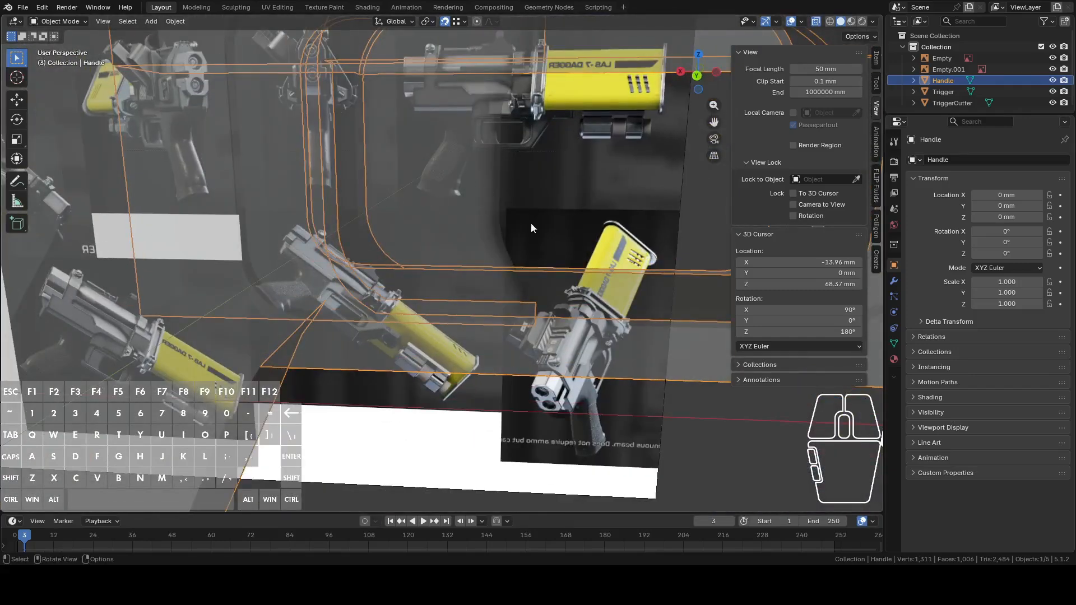
middle_click_drag(476, 228, 381, 389)
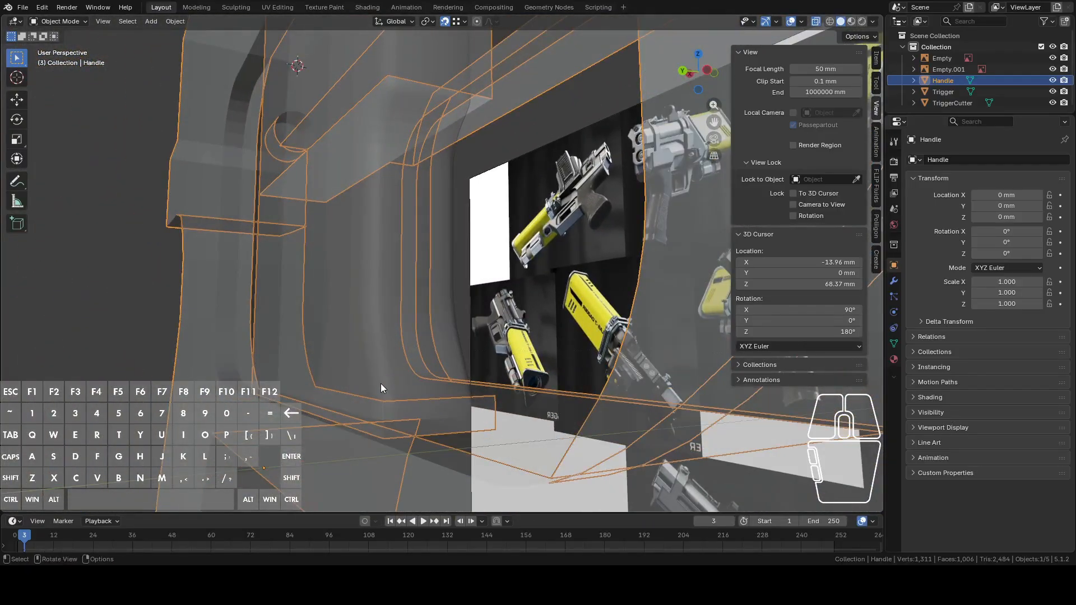
left_click(816, 23)
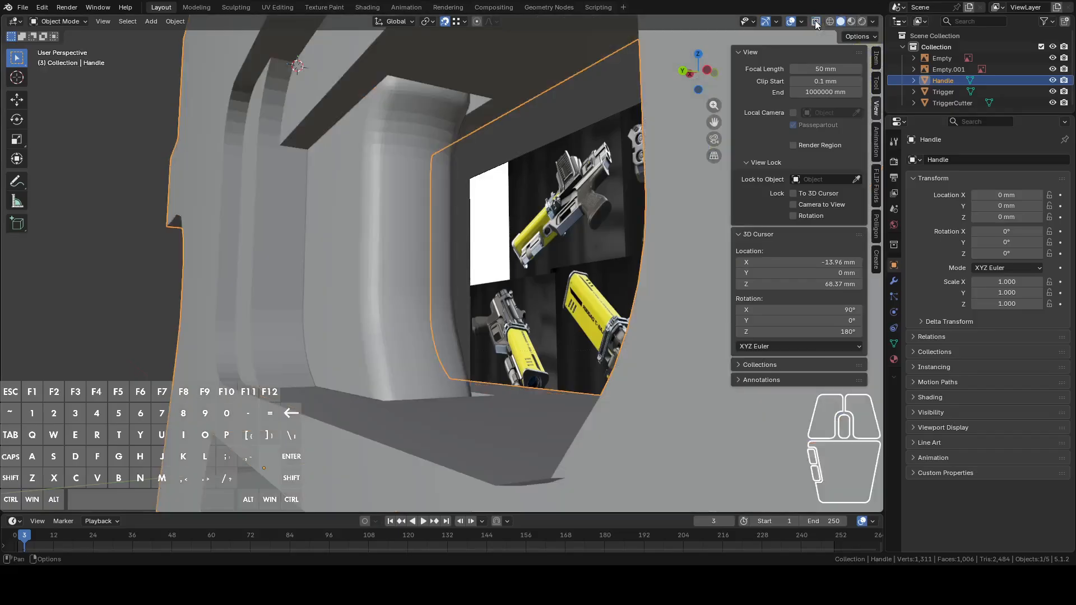
middle_click_drag(624, 166, 560, 247)
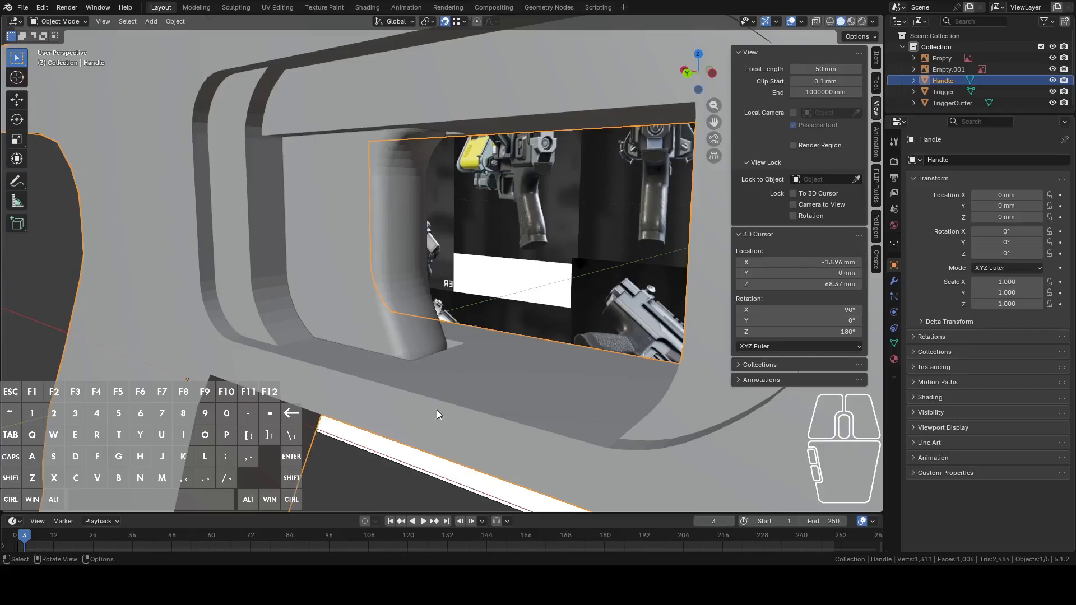
middle_click_drag(455, 390, 465, 339)
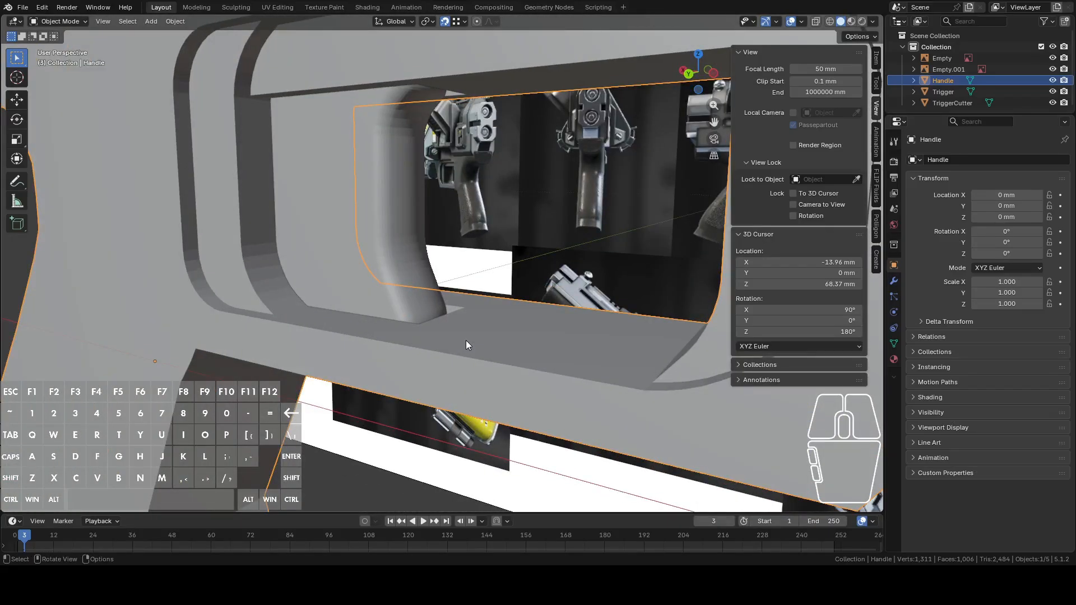
- Subdivide the two 11 mm end edges of the handle's trigger slot floor to split the floor lengthwise
left_click(475, 342)
key("Tab")
middle_click_drag(475, 342, 477, 314)
left_click(814, 21)
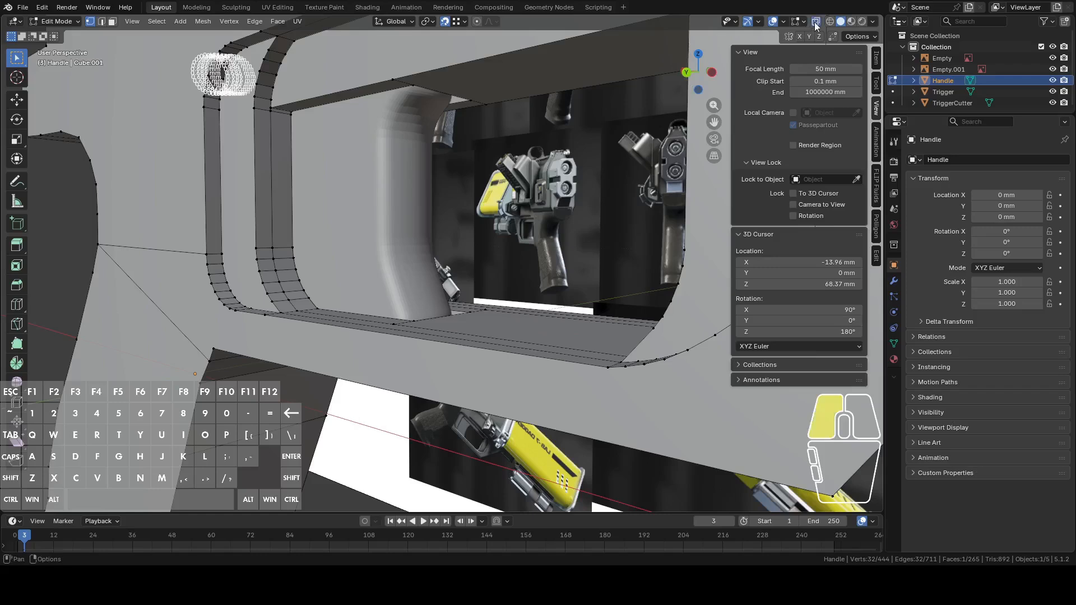
middle_click_drag(577, 257, 563, 180, "shift")
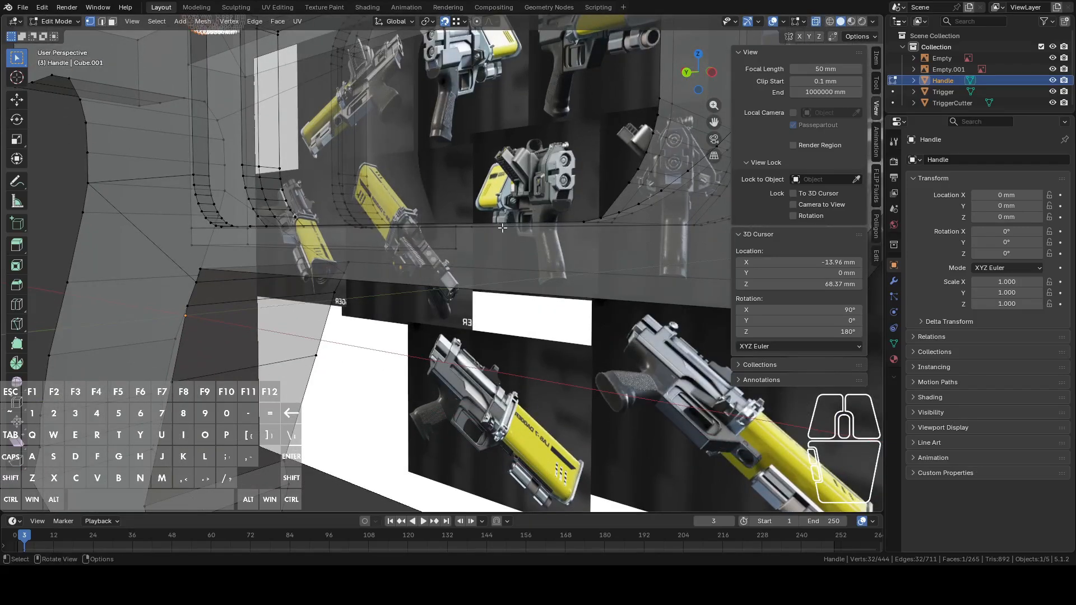
middle_click_drag(497, 229, 448, 361)
left_click(413, 240)
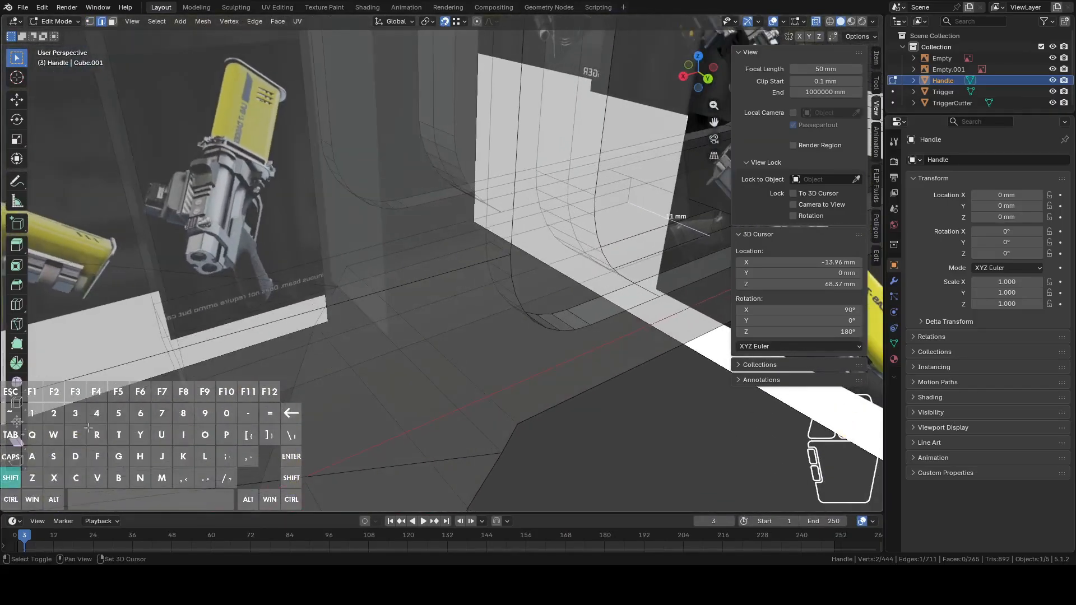
left_click(174, 381, "shift")
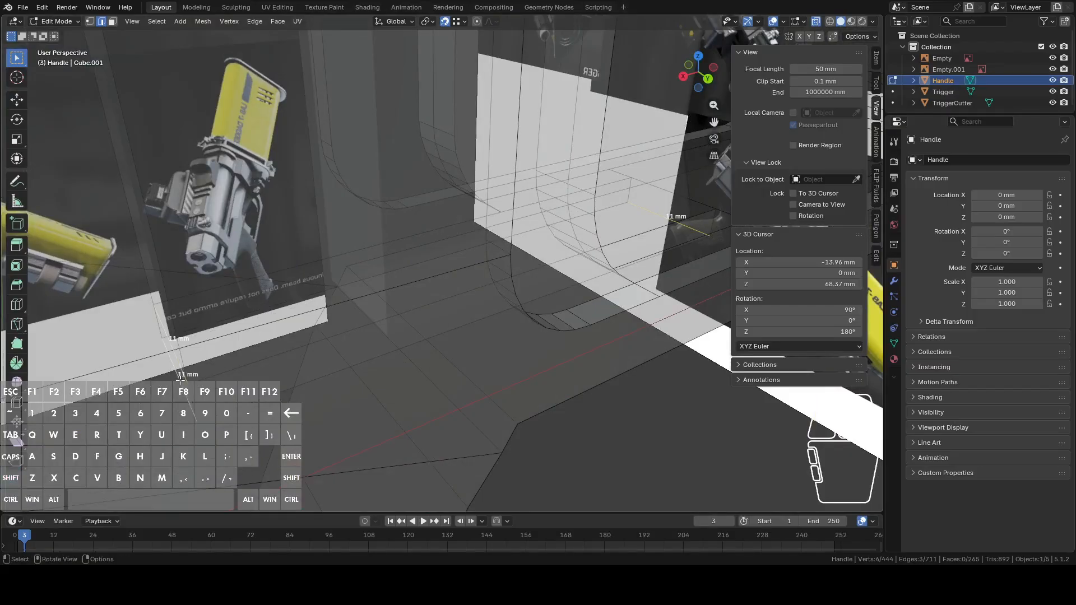
middle_click_drag(177, 383, 505, 313)
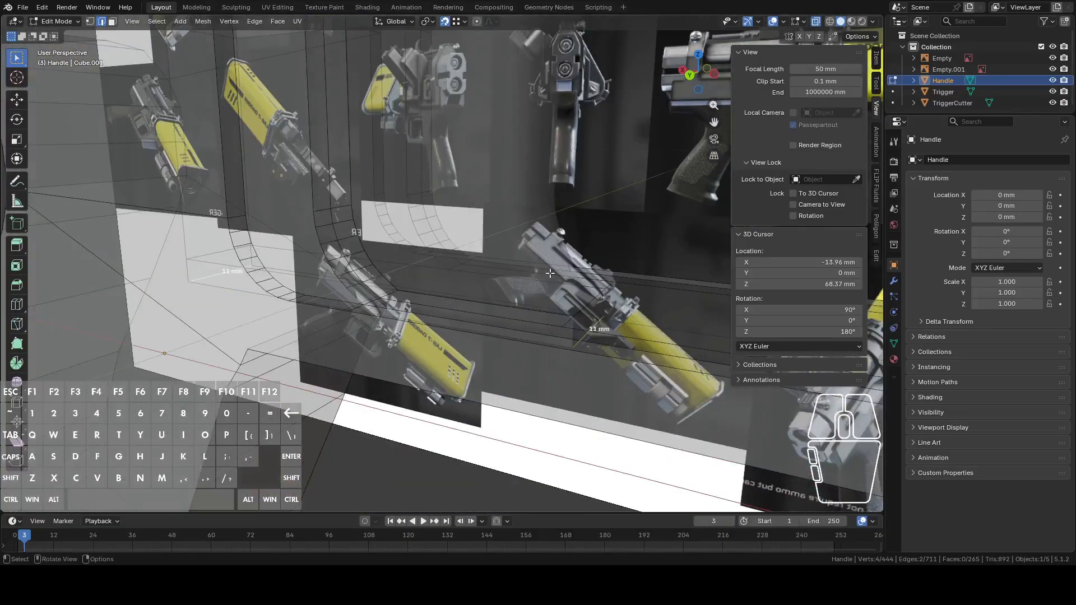
right_click(555, 265)
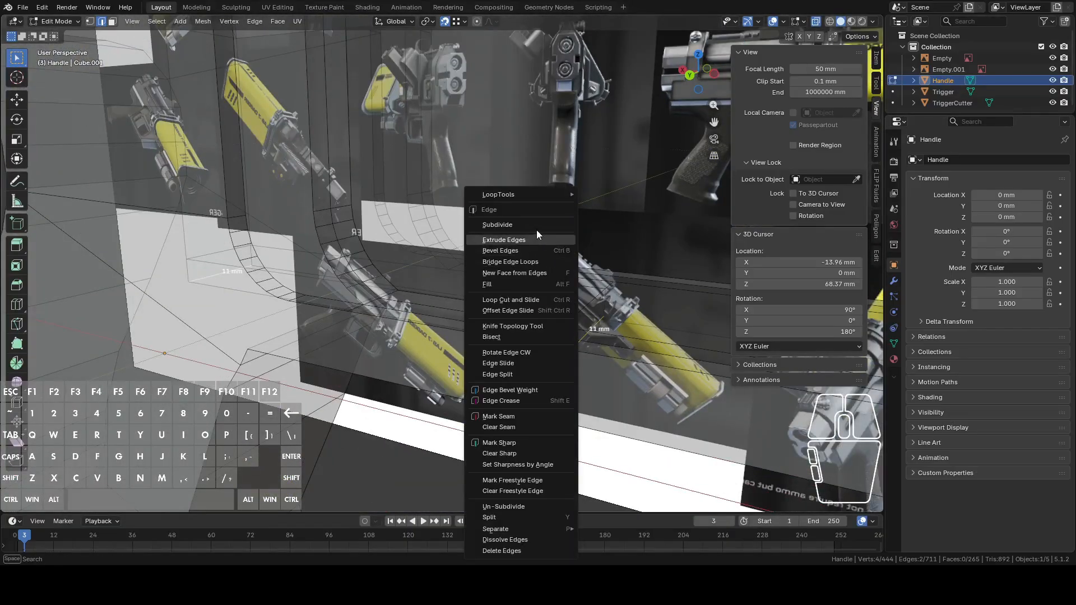
left_click(497, 225)
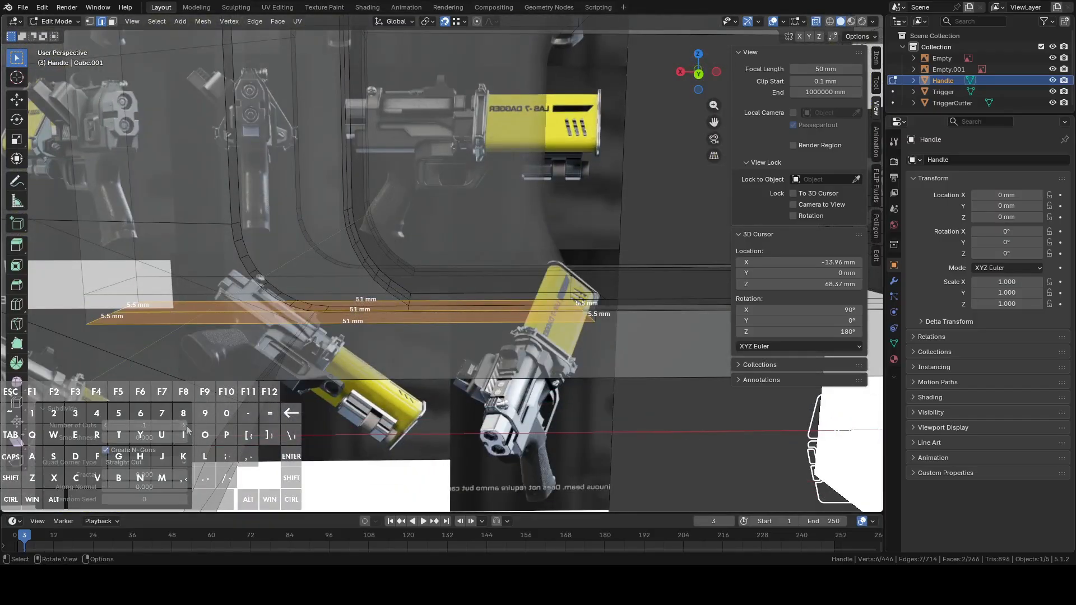
- Try to lower the centre lengthwise edge of the trigger slot floor along Z with snapping turned off
left_click(420, 314)
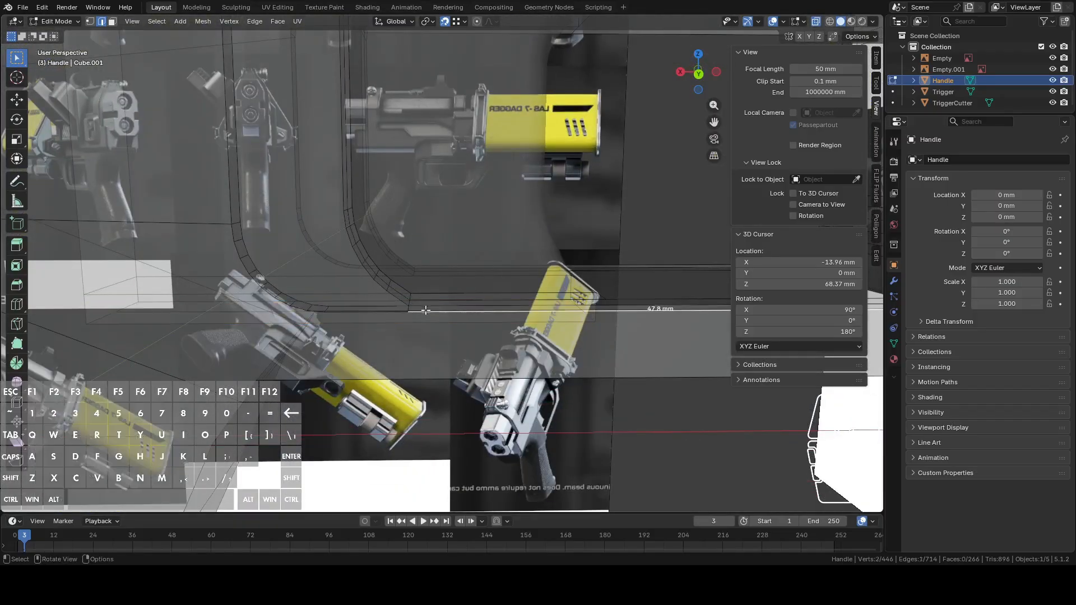
left_click(430, 312)
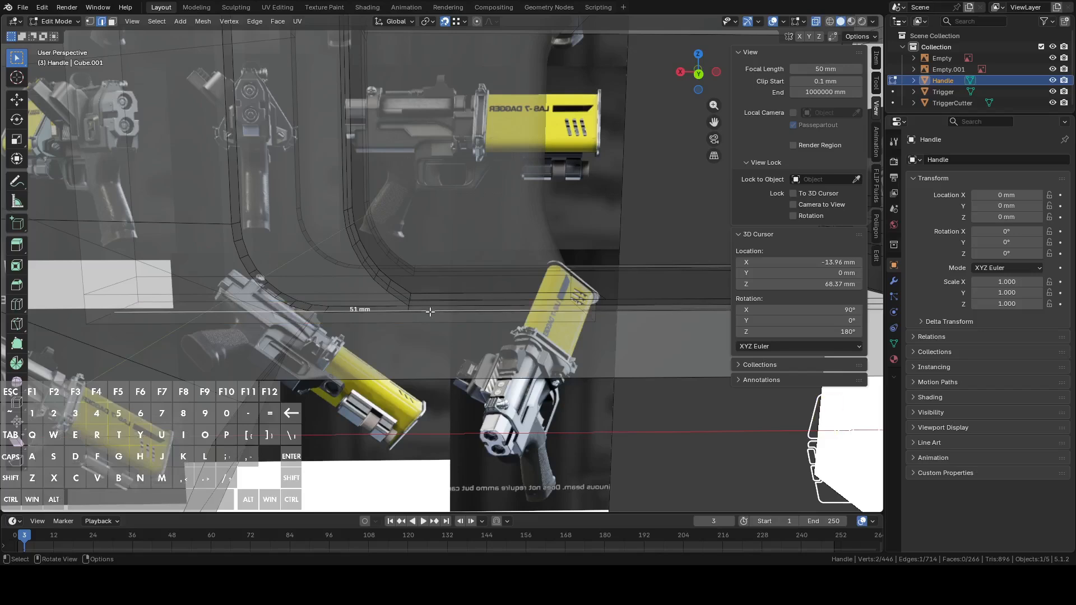
key("g")
key("z")
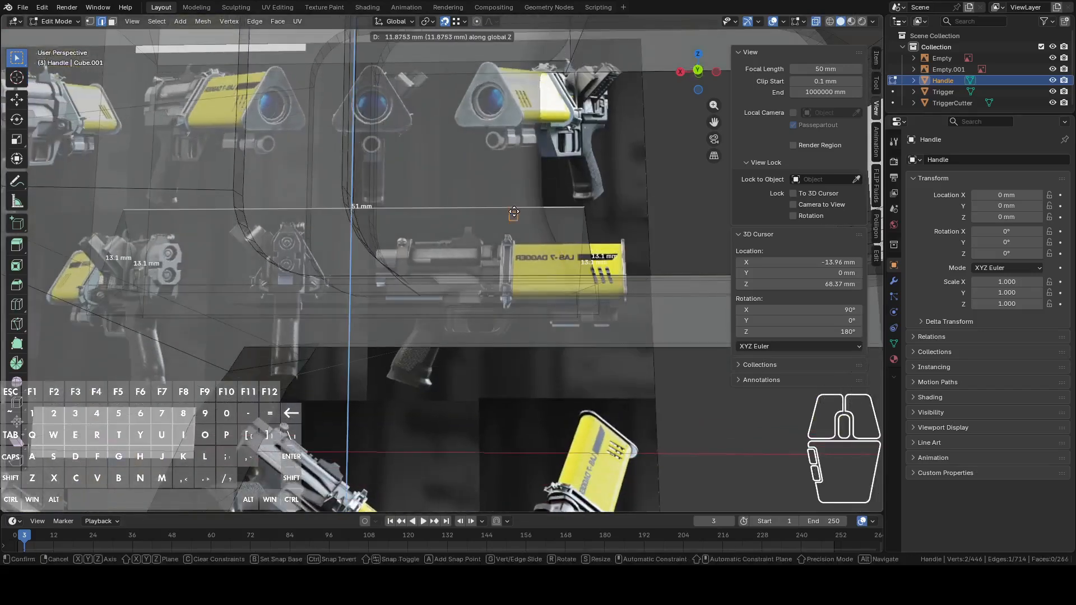
right_click(566, 234)
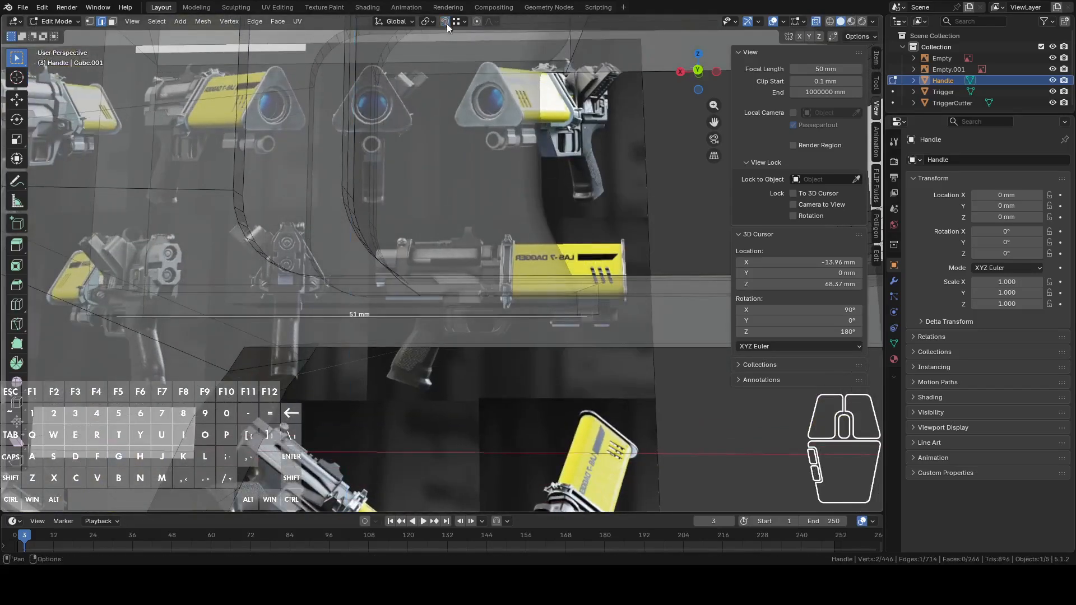
key("g")
key("z")
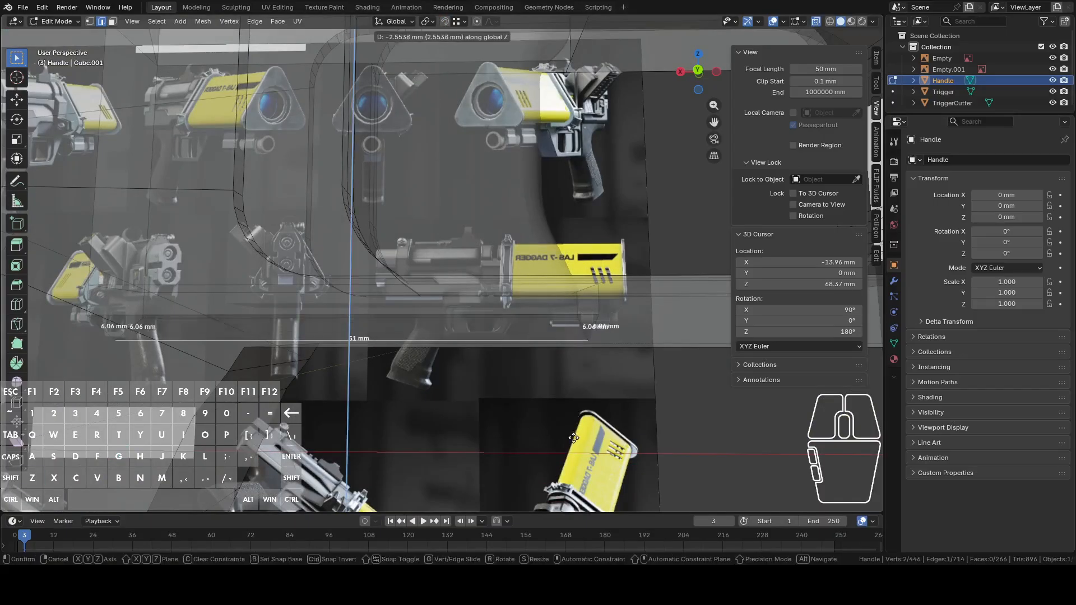
left_click(570, 443)
middle_click_drag(570, 443, 458, 438)
key("g")
key("z")
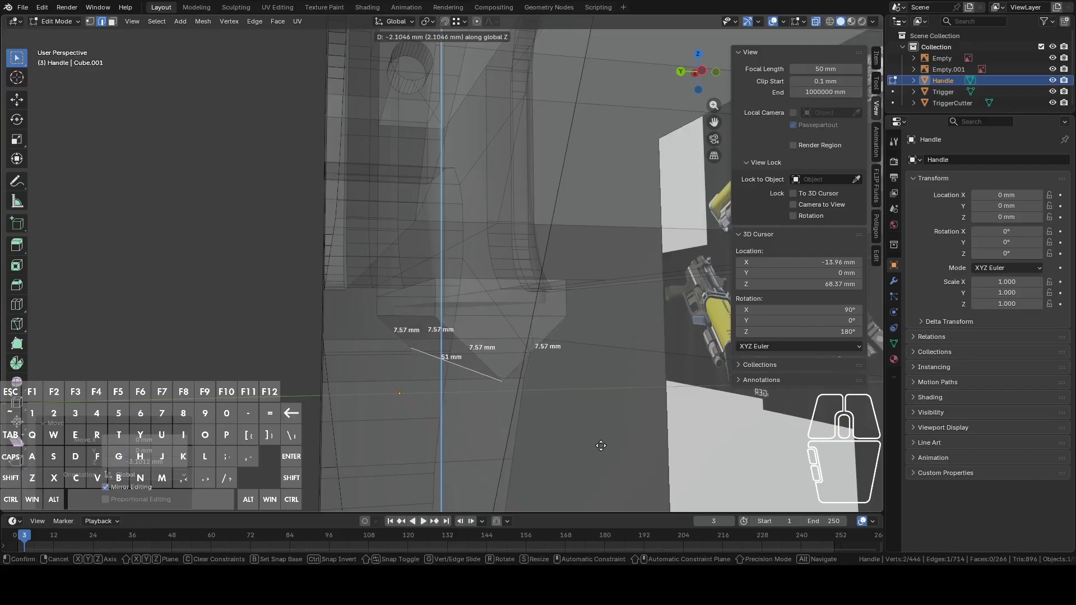
left_click(601, 446)
middle_click_drag(584, 440, 500, 365)
middle_click_drag(587, 340, 477, 339)
- Undo the centre edge moves and the single-cut subdivision of the trigger slot floor
key("ctrl+z")
key("ctrl+z")
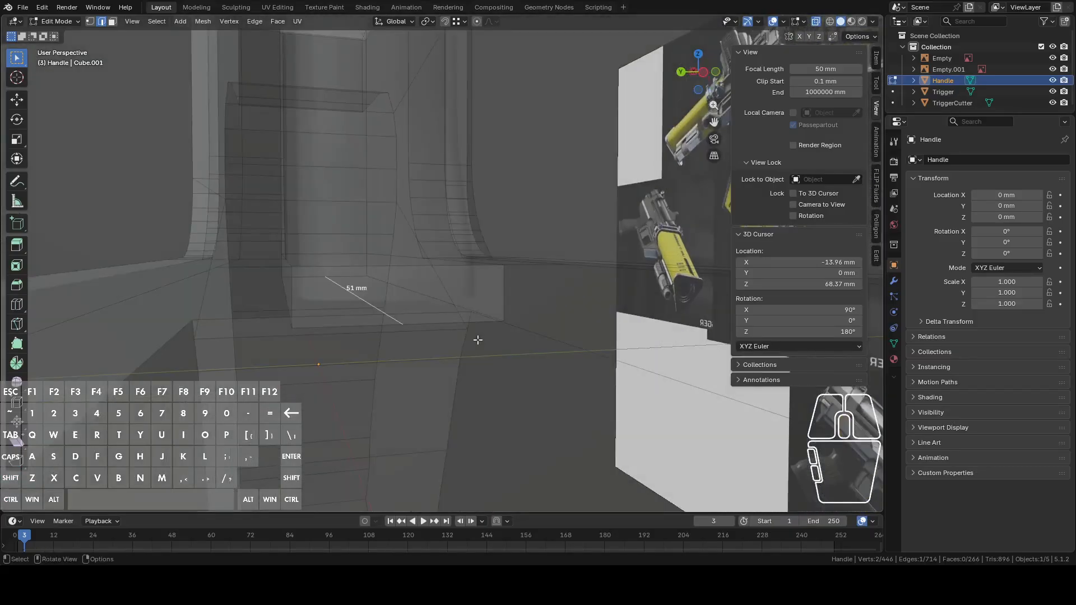
key("ctrl+z")
key("ctrl+z")
key("ctrl+z")
key("ctrl+z")
key("ctrl+z")
- Subdivide the two 11 mm end edges of the slot floor with four cuts, splitting it into five lengthwise strips
right_click(503, 329)
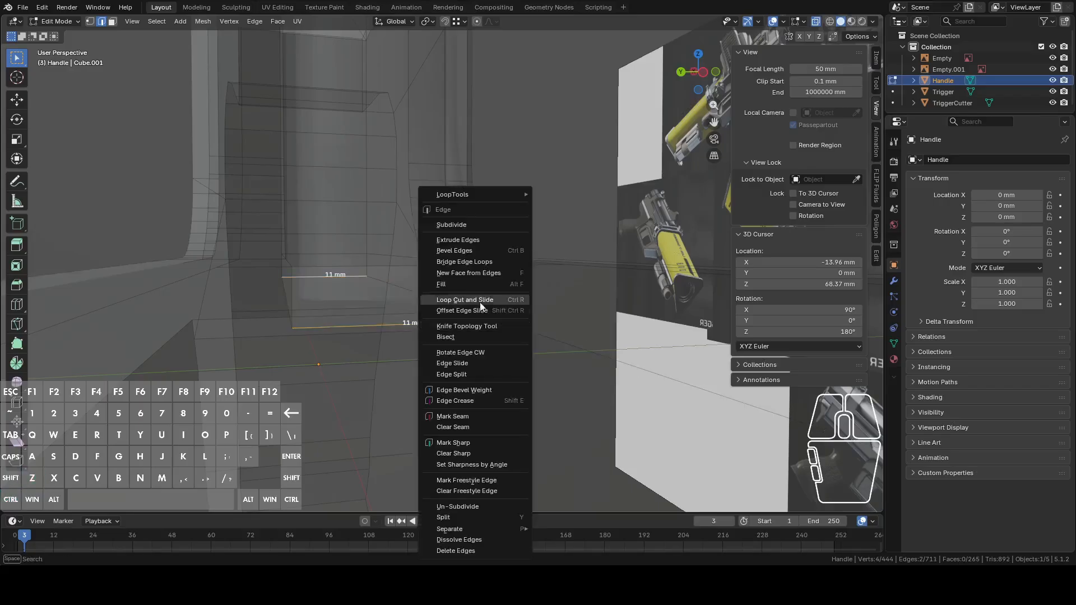
left_click(463, 225)
left_click(185, 425)
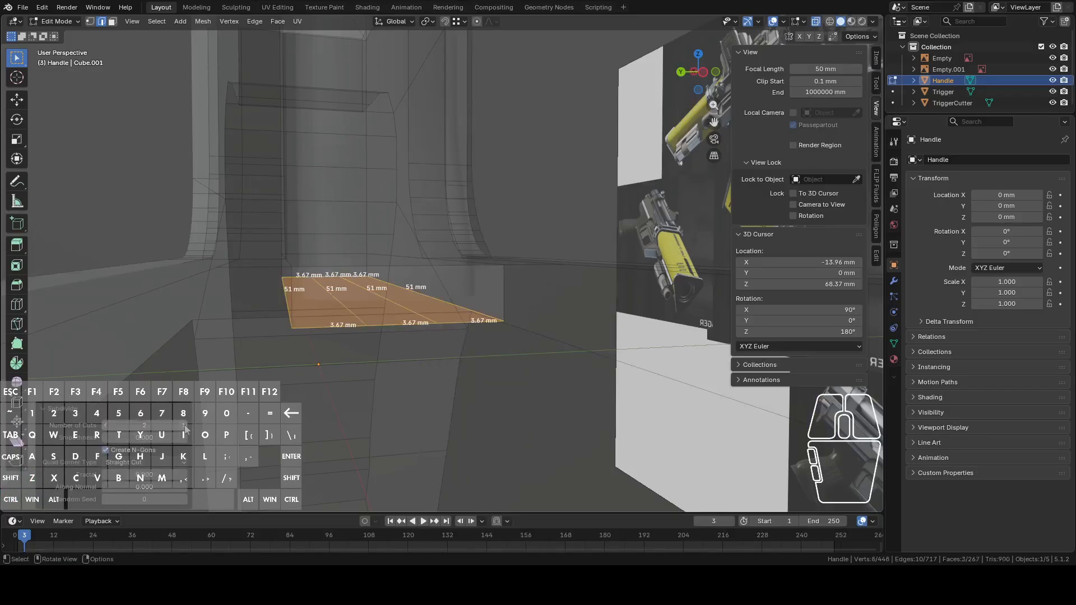
left_click(185, 425)
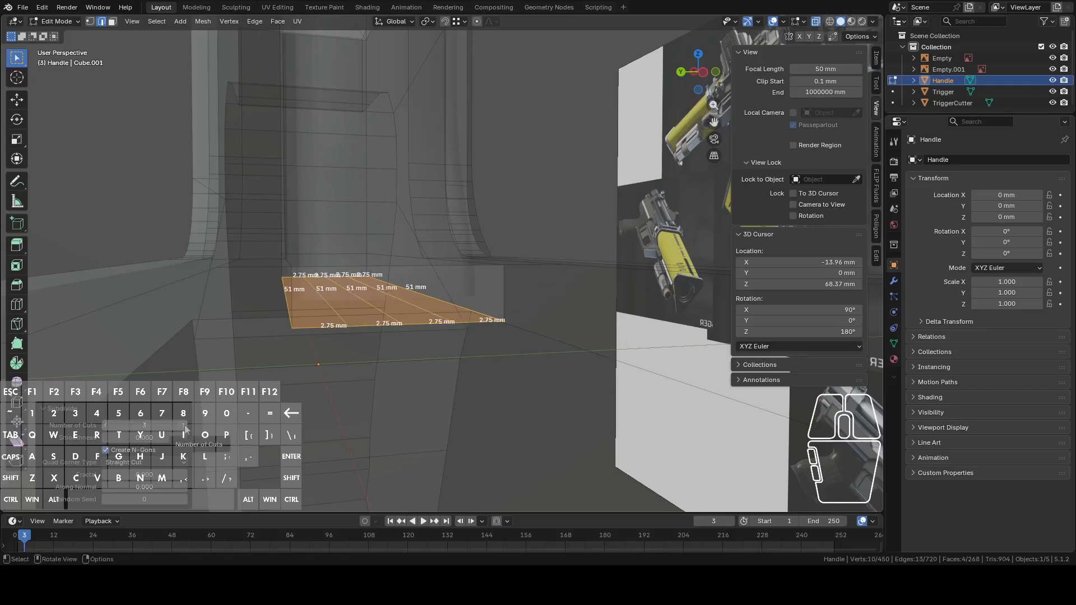
left_click(185, 426)
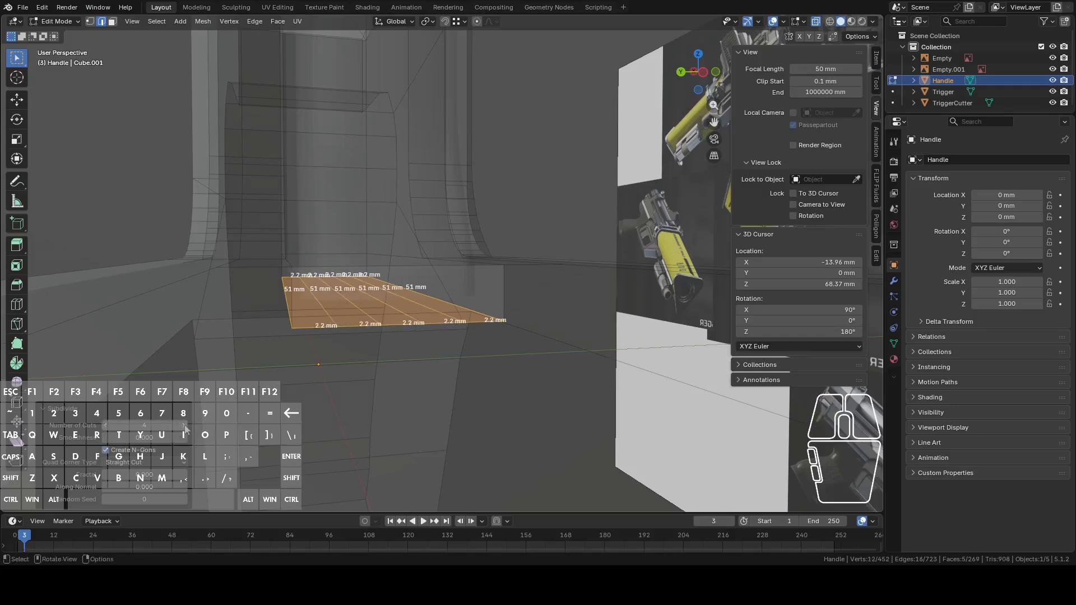
- Lower the two lengthwise floor edges beside the outermost strips about 1.7 mm along Z to form two V-shaped grooves
left_click(329, 310)
left_click(331, 317)
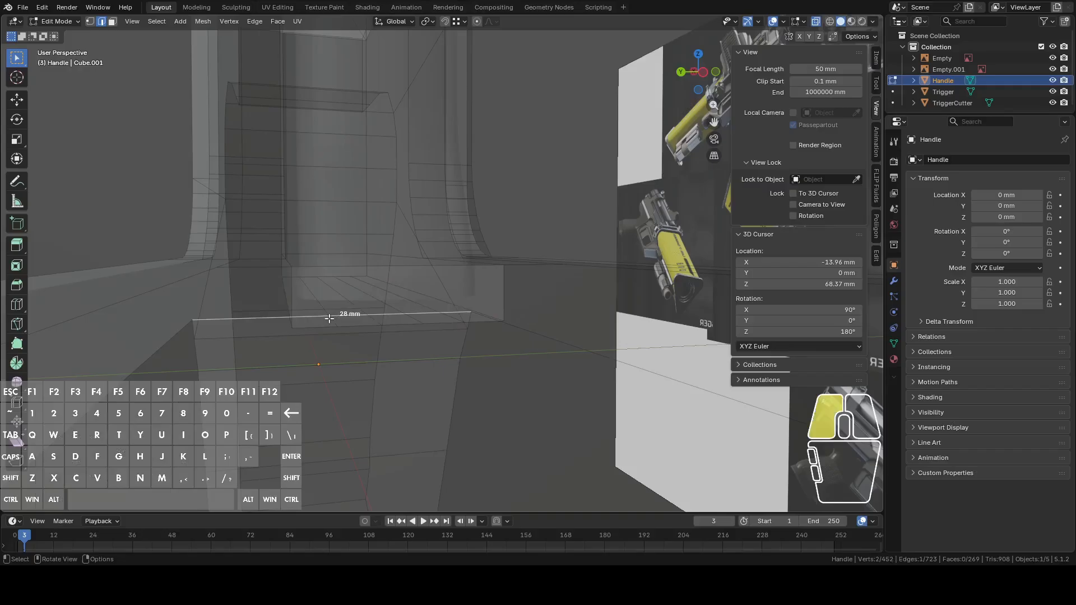
left_click(420, 307, "shift")
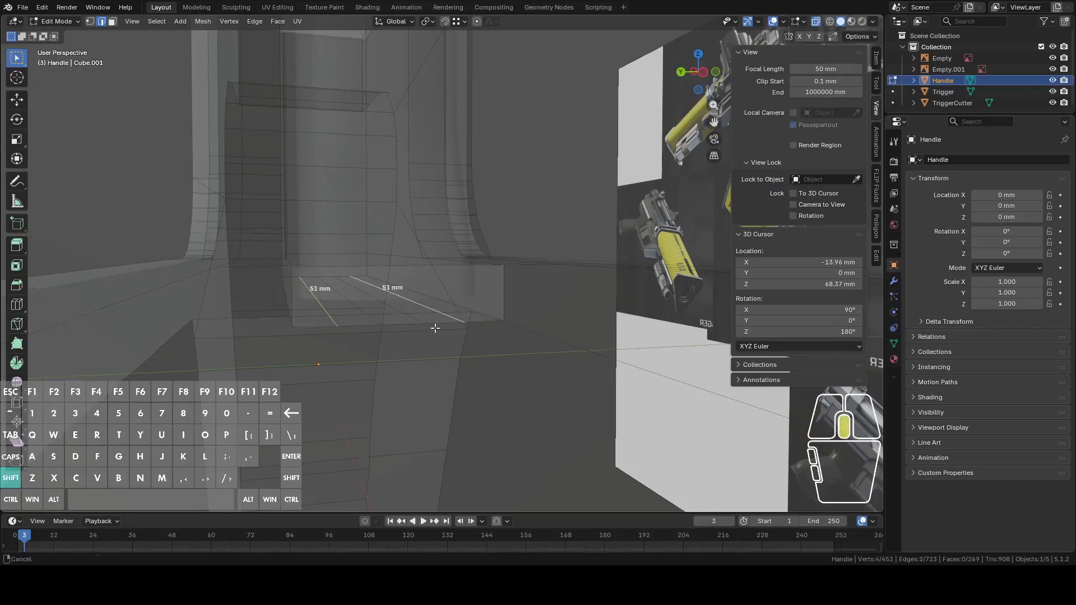
middle_click_drag(465, 328, 462, 274, "shift")
key("g")
key("z")
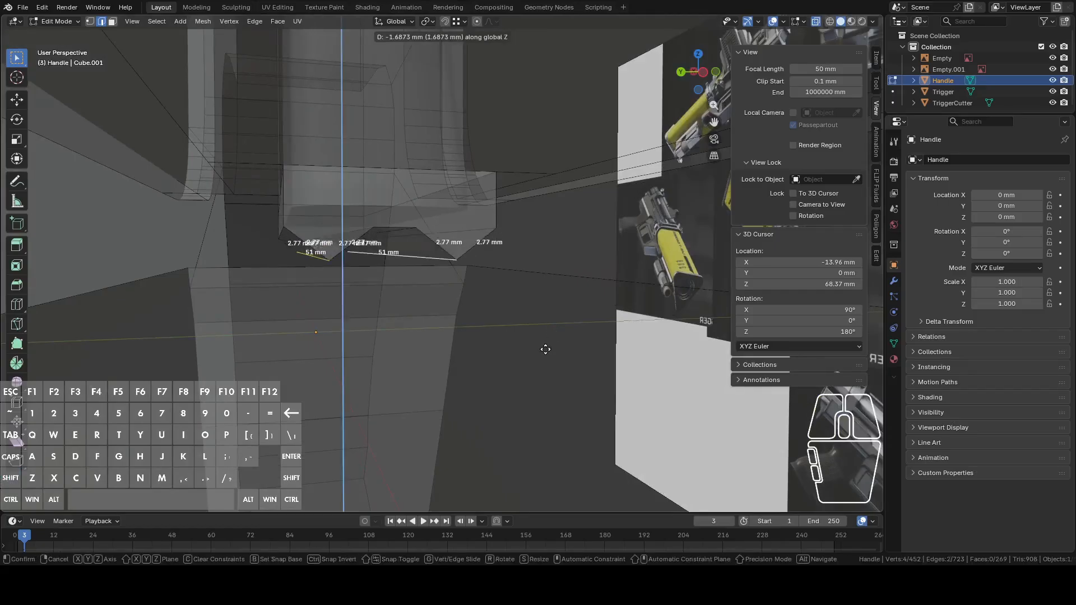
left_click(545, 348)
- Turn off see-through display and lower the same two groove edges further along Z
middle_click_drag(543, 348, 625, 213)
left_click(815, 23)
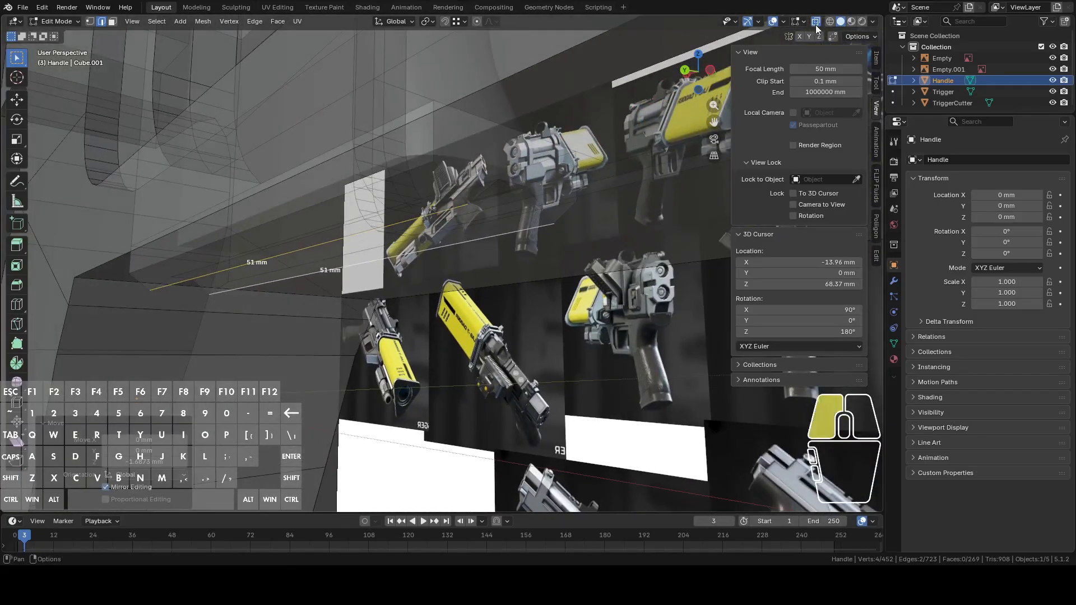
scroll(627, 165, "down", 3)
middle_click_drag(514, 245, 517, 245)
key("g")
key("z")
key("shift")
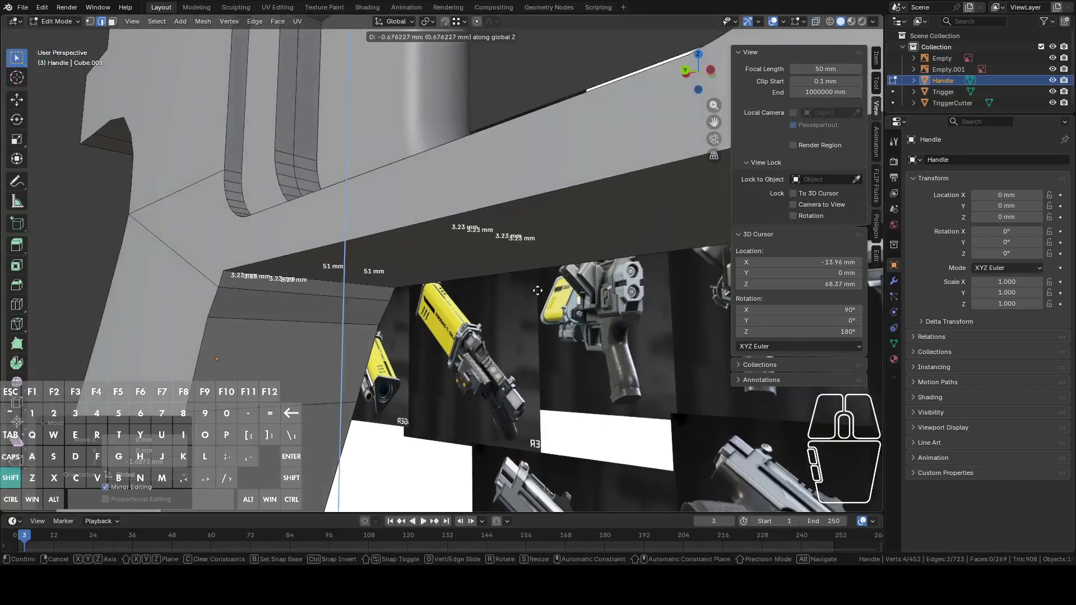
left_click(553, 328)
- Snap the 3D cursor to the tip vertex at the end of the V groove on the negative Y side
middle_click_drag(553, 327, 505, 277)
key("1")
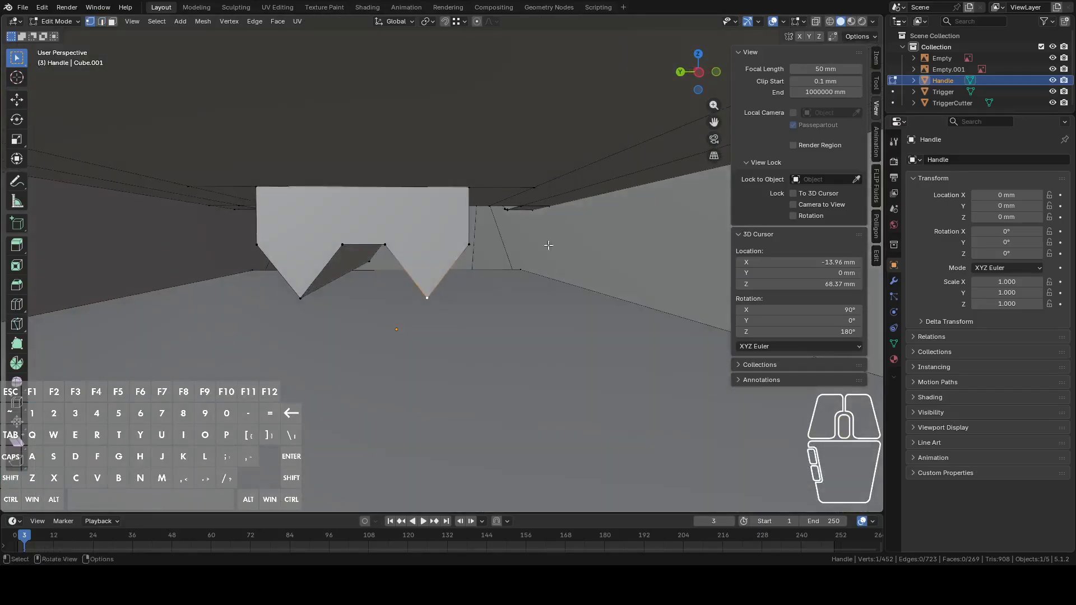
scroll(527, 280, "up", 3)
key("F3")
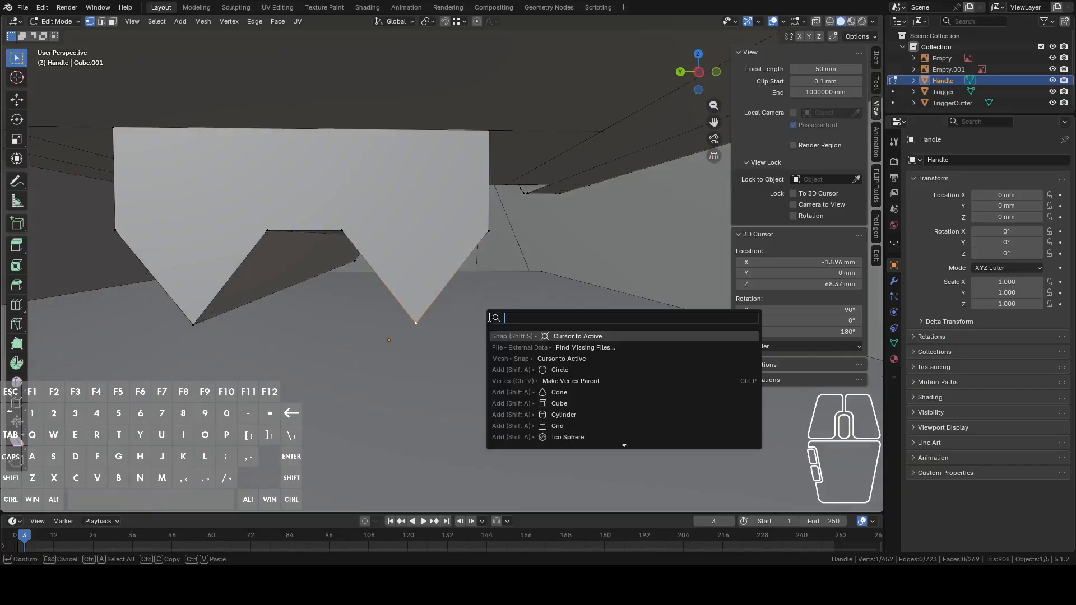
left_click(573, 337)
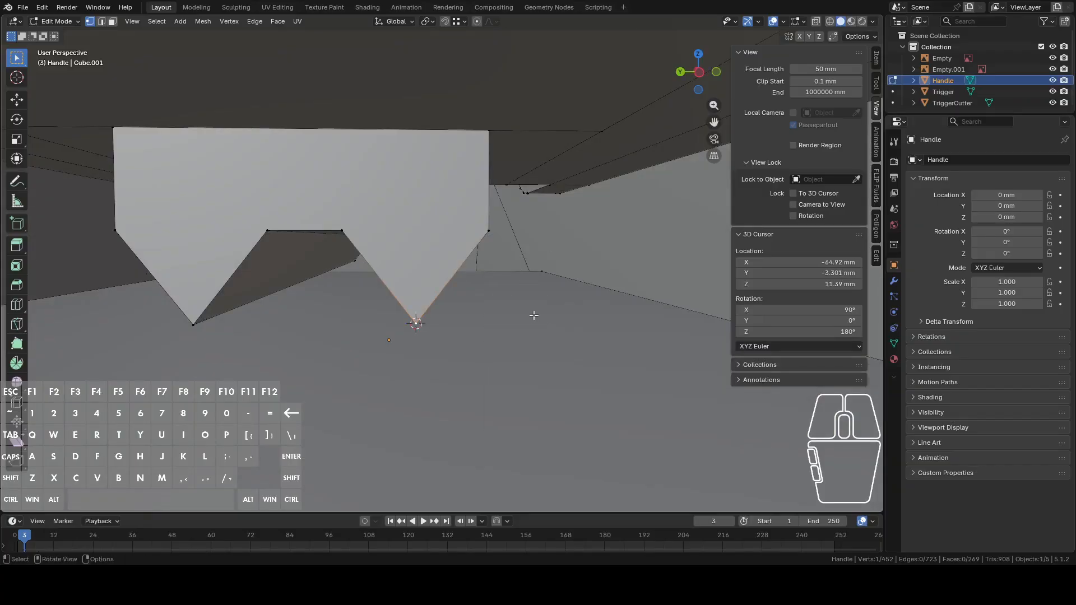
- Add a 5 mm plane at the 3D cursor and rotate it upright about the Y axis as an angle guide
key("shift+a")
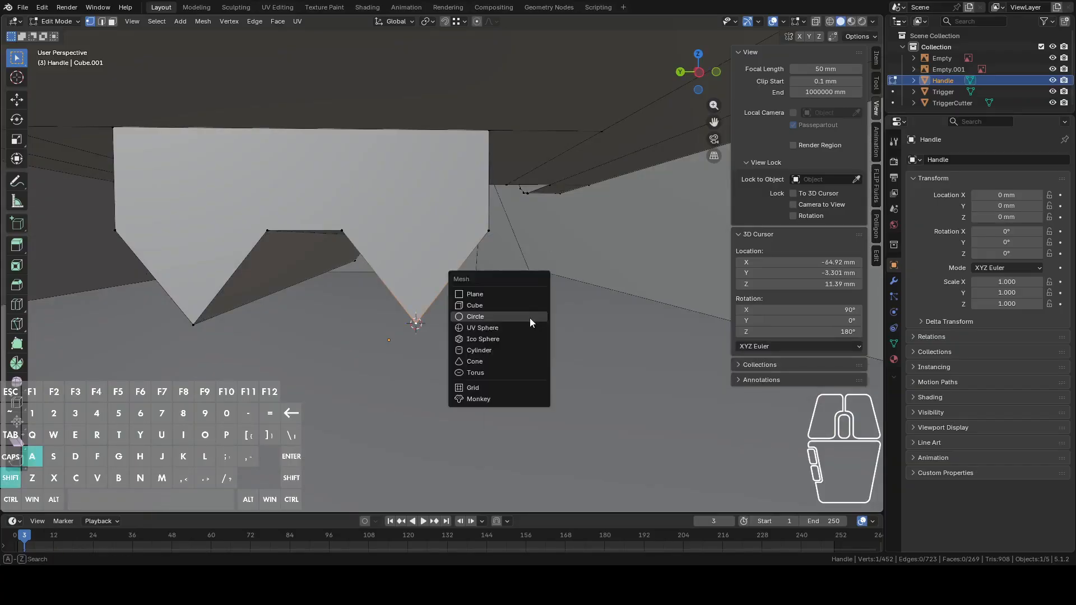
left_click(510, 295)
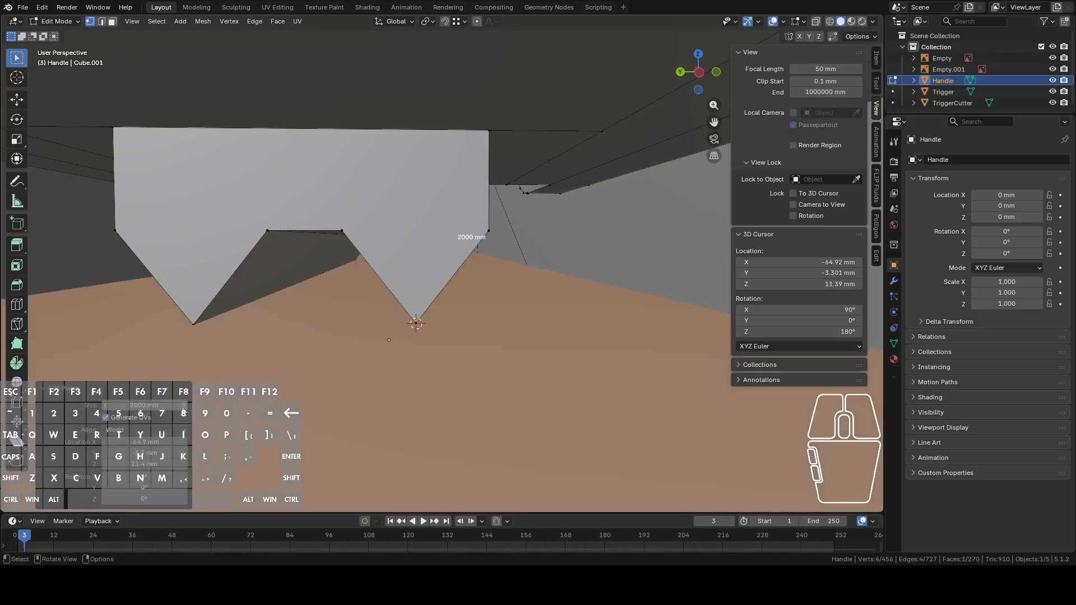
left_click(162, 405)
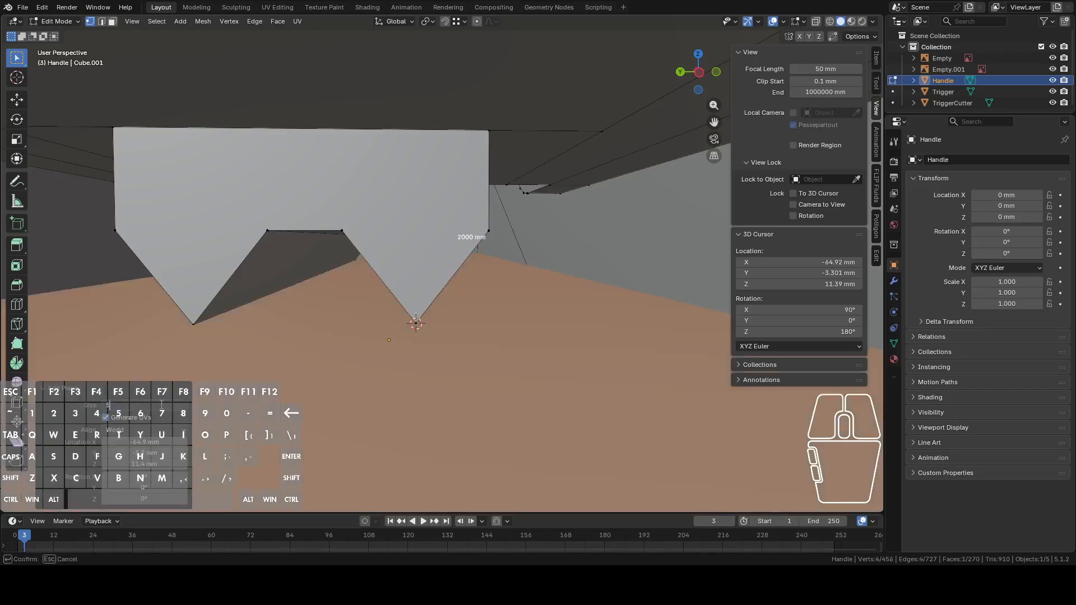
type("5")
key("Return")
key("r")
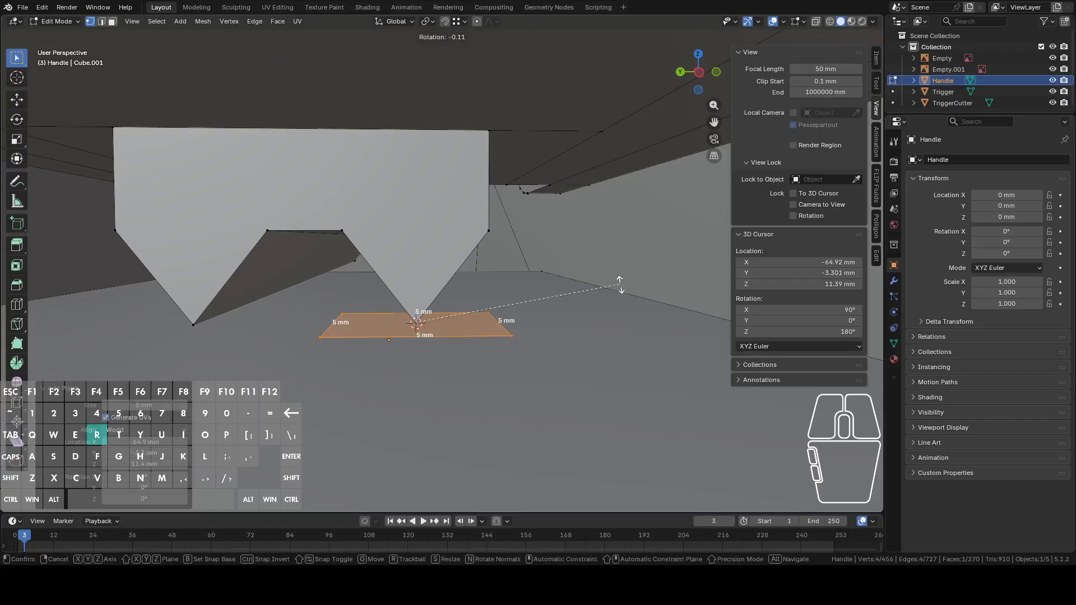
key("x")
key("y")
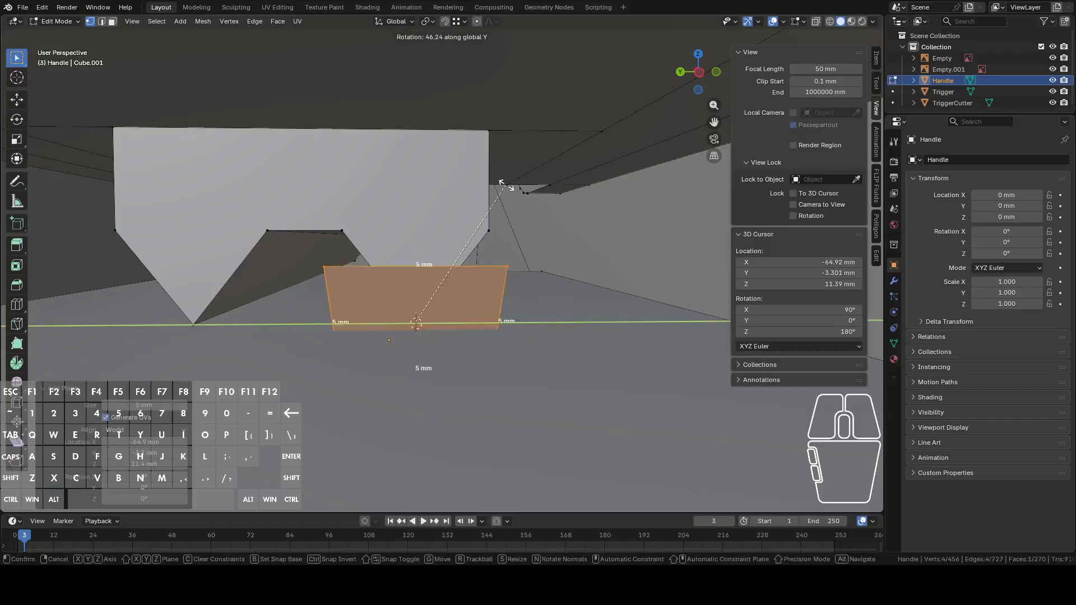
left_click(386, 168)
- Connect the guide plane's opposite corners with edges along both diagonals
left_click(335, 248)
middle_click_drag(459, 375, 442, 262, "shift")
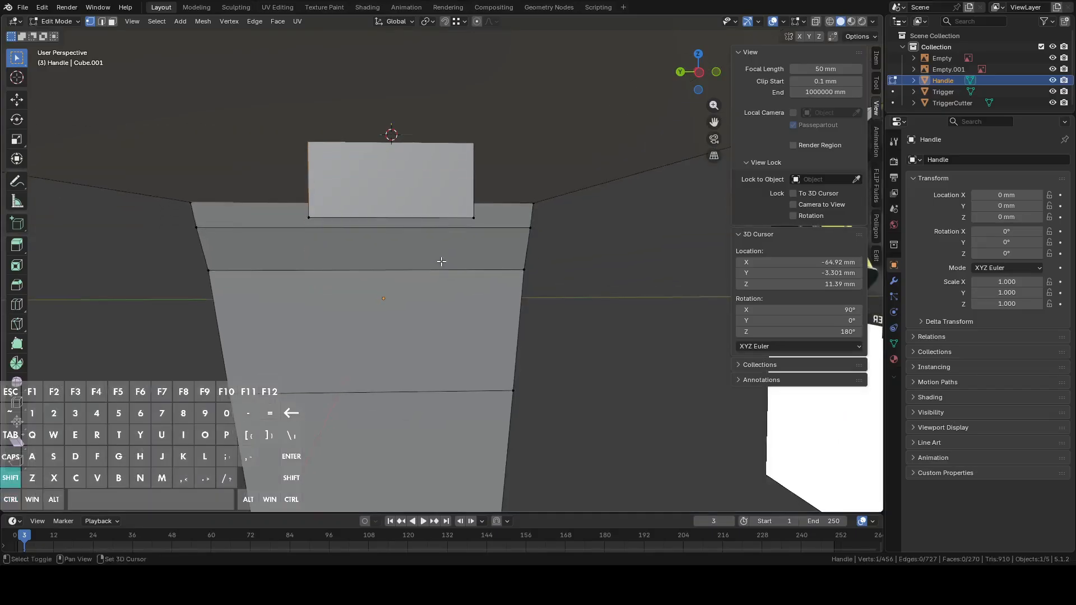
left_click(440, 226, "shift")
key("f")
left_click(310, 217)
middle_click_drag(382, 217, 390, 338, "shift")
left_click(492, 306, "shift")
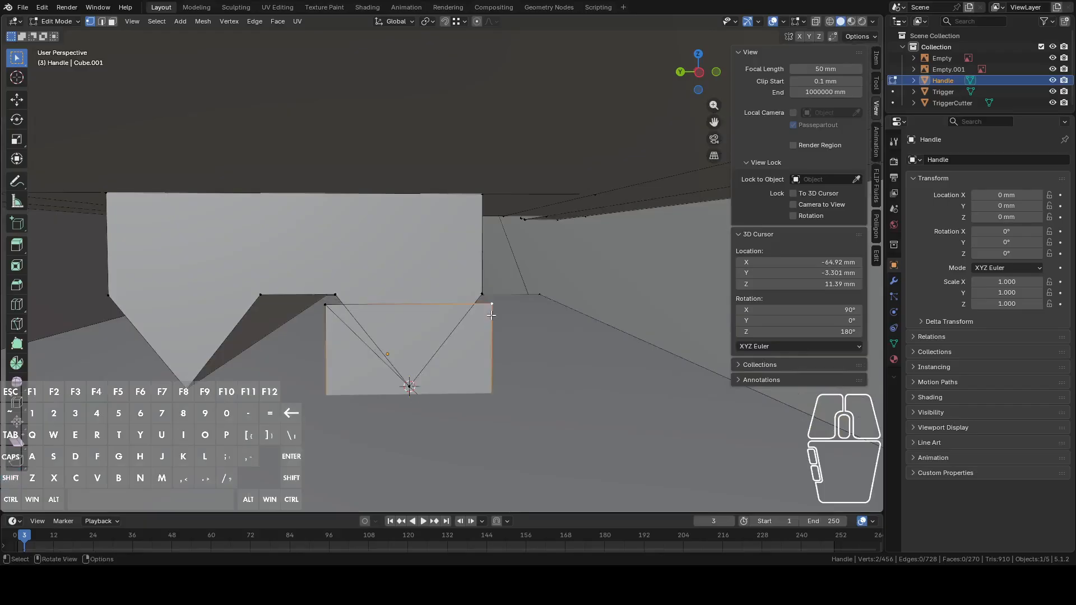
middle_click_drag(491, 345, 254, 243)
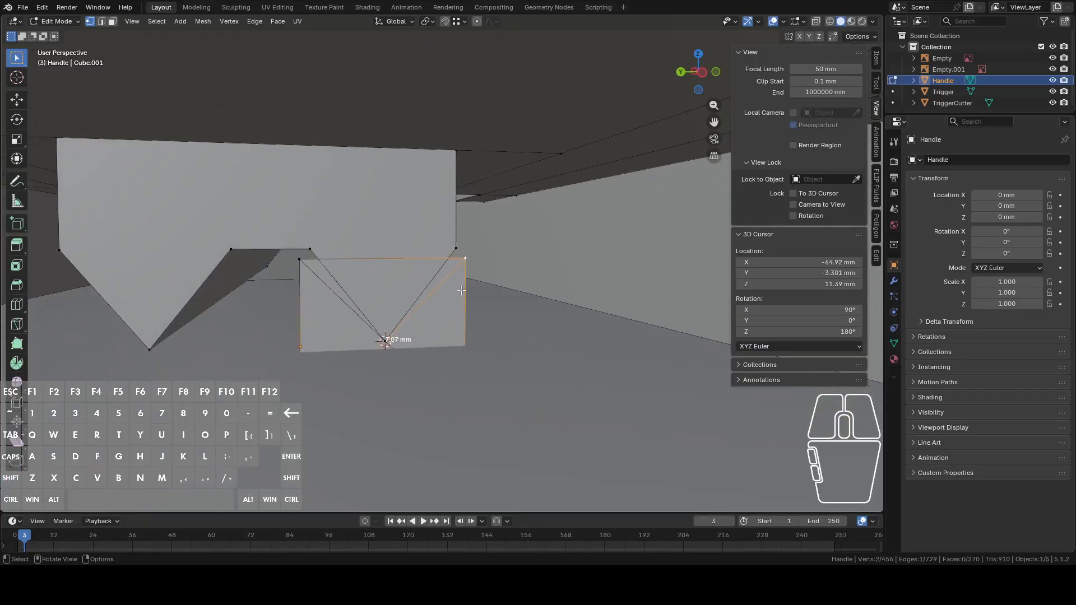
- Select the whole guide plane and move it with snapping so its upper corner meets the slot floor's outer corner vertex
double_click(470, 257)
scroll(474, 256, "up", 2)
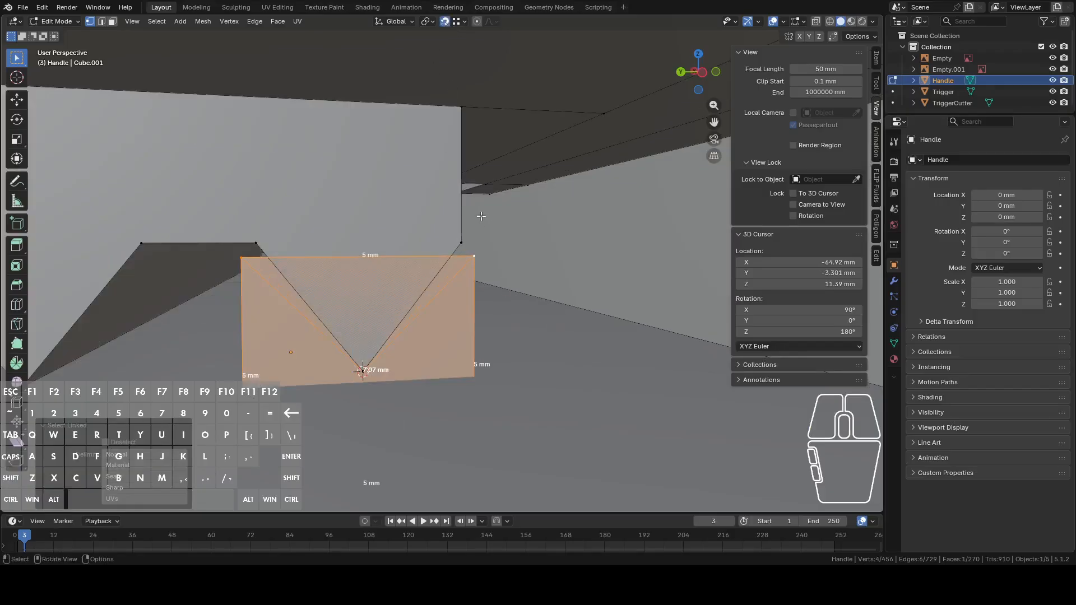
key("g")
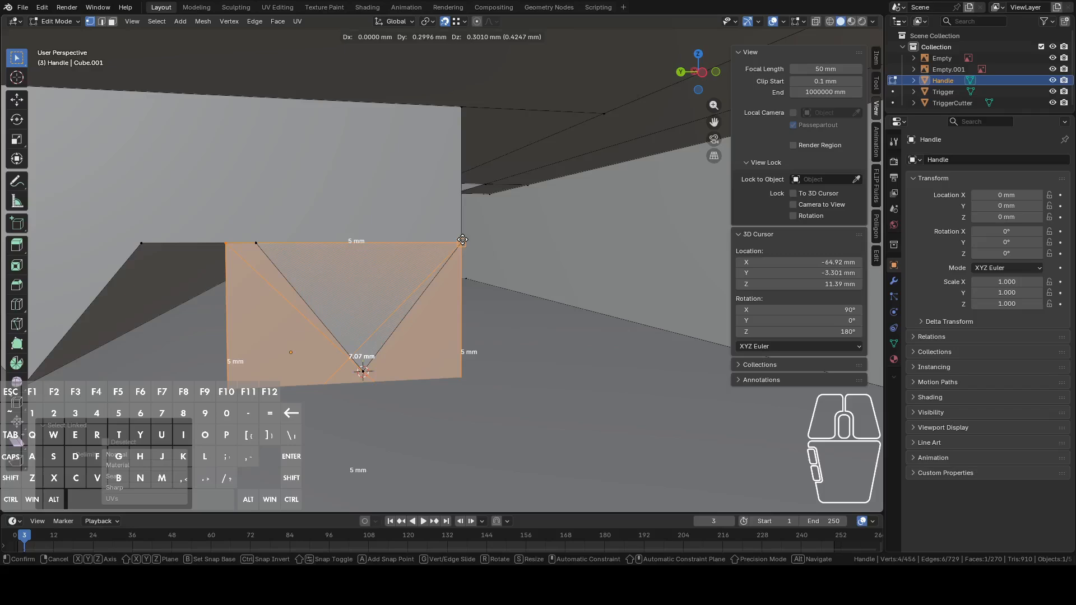
left_click(463, 240)
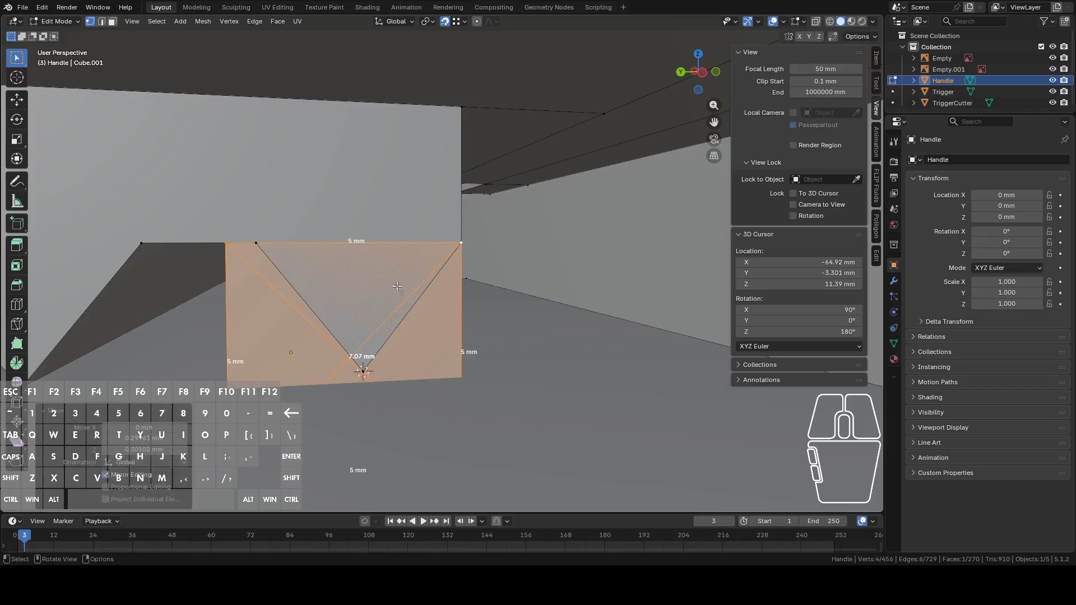
- Select the bottom edges of both V grooves and raise them about 0.54 mm along Z to match the guide plane's diagonals
key("2")
left_click(108, 345)
middle_click_drag(336, 380, 399, 342)
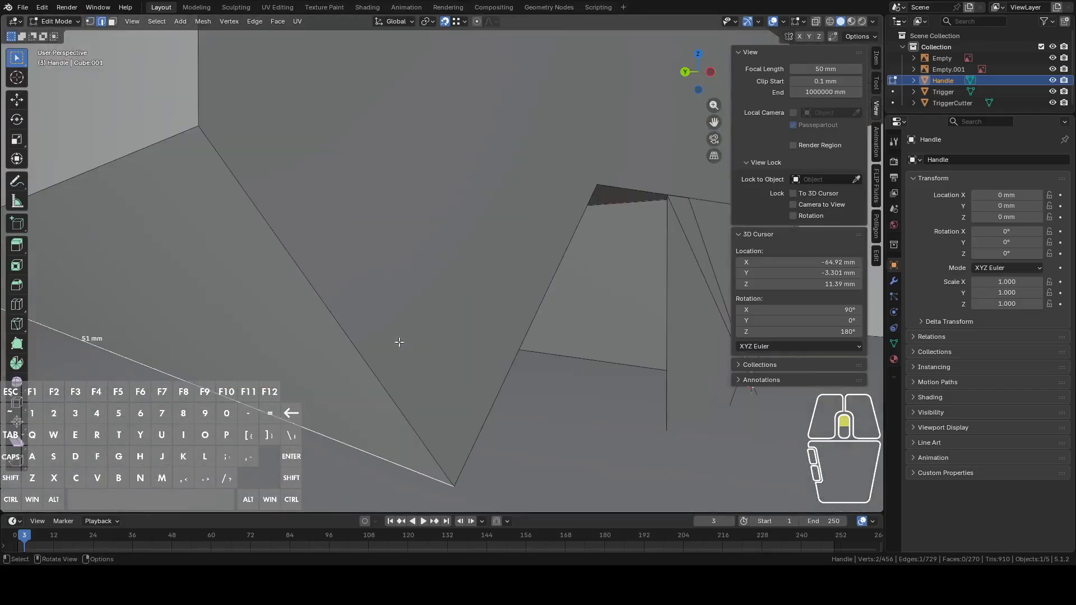
middle_click_drag(601, 360, 597, 316)
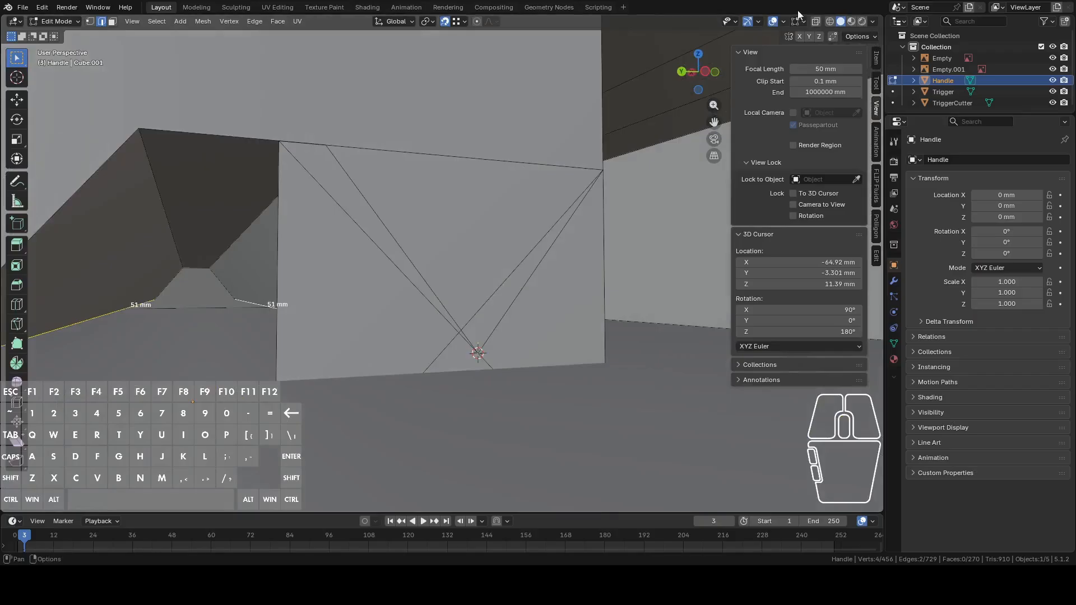
left_click(815, 21)
middle_click_drag(673, 212, 627, 280, "shift")
left_click(706, 73)
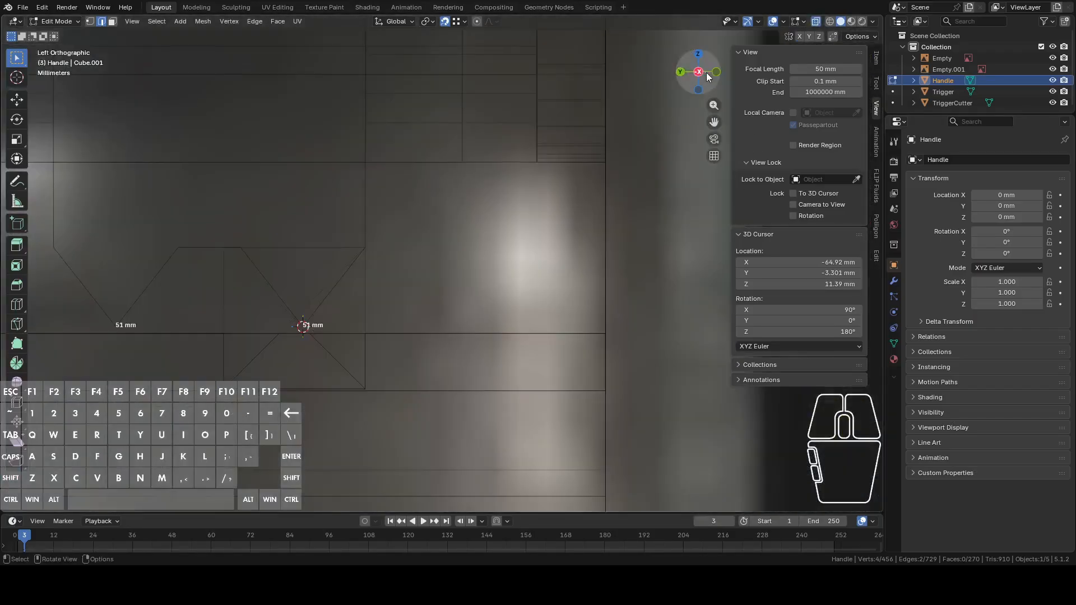
middle_click_drag(452, 262, 658, 257, "shift")
scroll(658, 259, "up", 3)
middle_click_drag(641, 300, 547, 215, "shift")
left_click(817, 23)
left_click(818, 23)
scroll(592, 257, "up", 3)
key("g")
key("z")
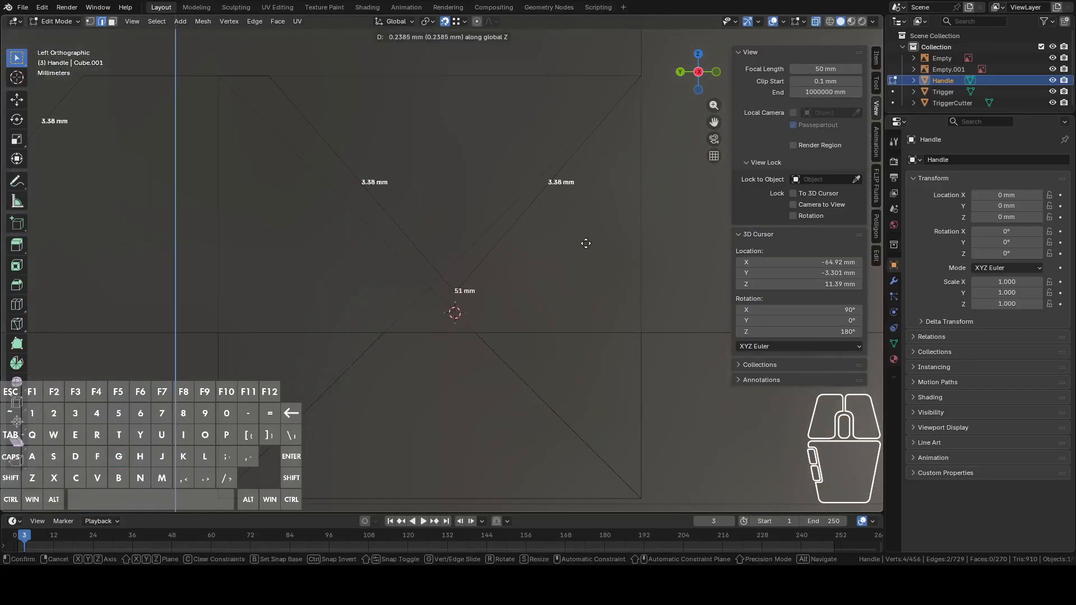
key("shift")
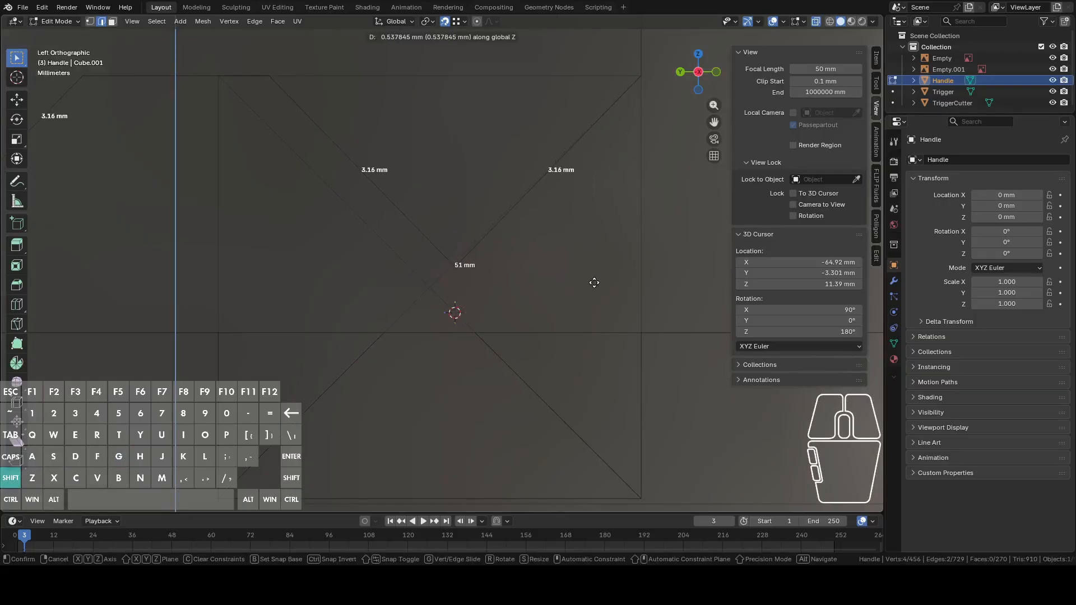
left_click(594, 283, "shift")
- Select the whole linked 5 mm guide plane and delete its vertices
scroll(447, 267, "down", 2)
middle_click_drag(448, 271, 512, 305, "shift")
scroll(511, 307, "down", 2)
left_click(588, 394)
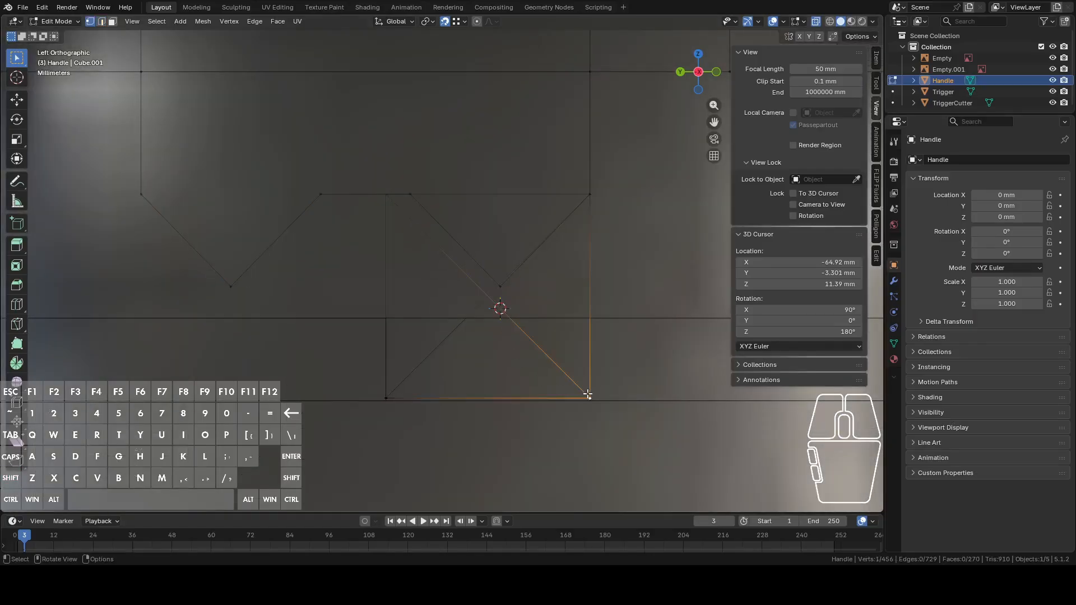
key("l")
middle_click_drag(588, 394, 471, 485)
right_click(469, 486)
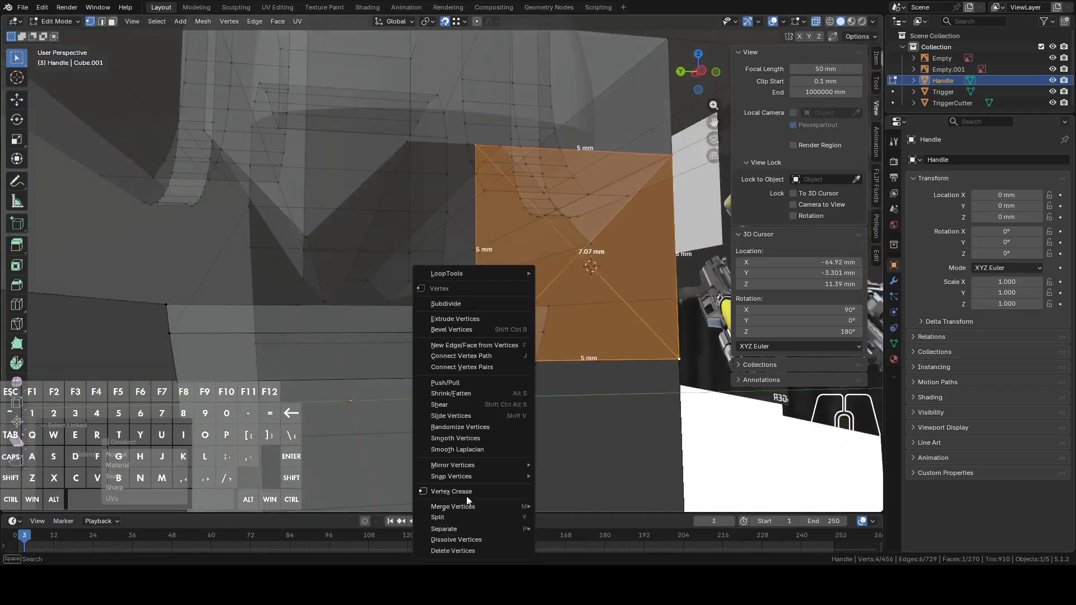
left_click(466, 551)
- Extrude the negative Y groove's tip vertex about 0.77 mm down along Z with snapping to gauge the wall thickness below it
middle_click_drag(485, 355, 506, 353)
middle_click_drag(505, 302, 452, 316, "shift")
scroll(490, 269, "down", 2)
middle_click_drag(494, 263, 521, 224)
left_click(816, 22)
middle_click_drag(610, 185, 584, 353)
key("3")
left_click(512, 371)
key("1")
left_click(428, 373)
scroll(427, 373, "down", 3)
key("e")
key("z")
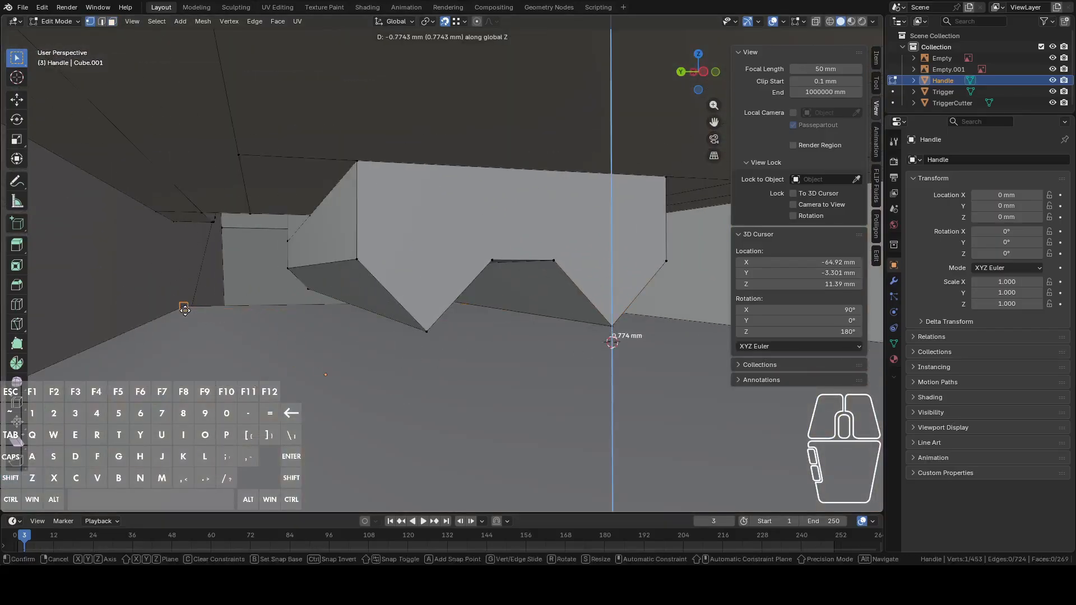
left_click(193, 315)
key("2")
left_click(615, 336)
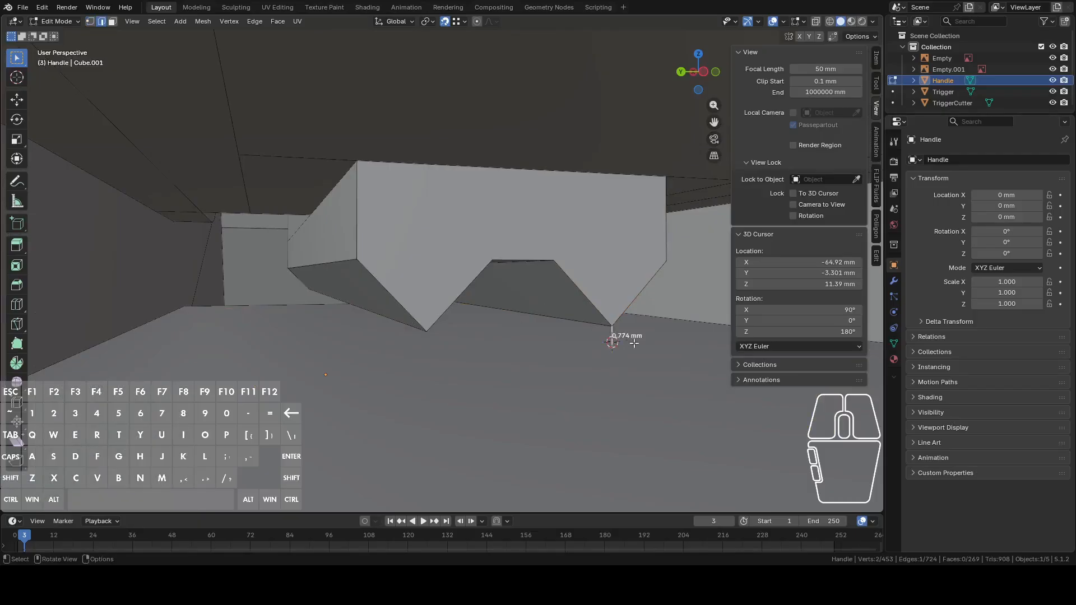
- Delete the test vertex extruded below the groove tip and leave edit mode
key("1")
left_click(613, 346)
left_click(614, 339)
left_click(606, 335)
middle_click_drag(635, 336, 619, 354)
left_click(816, 21)
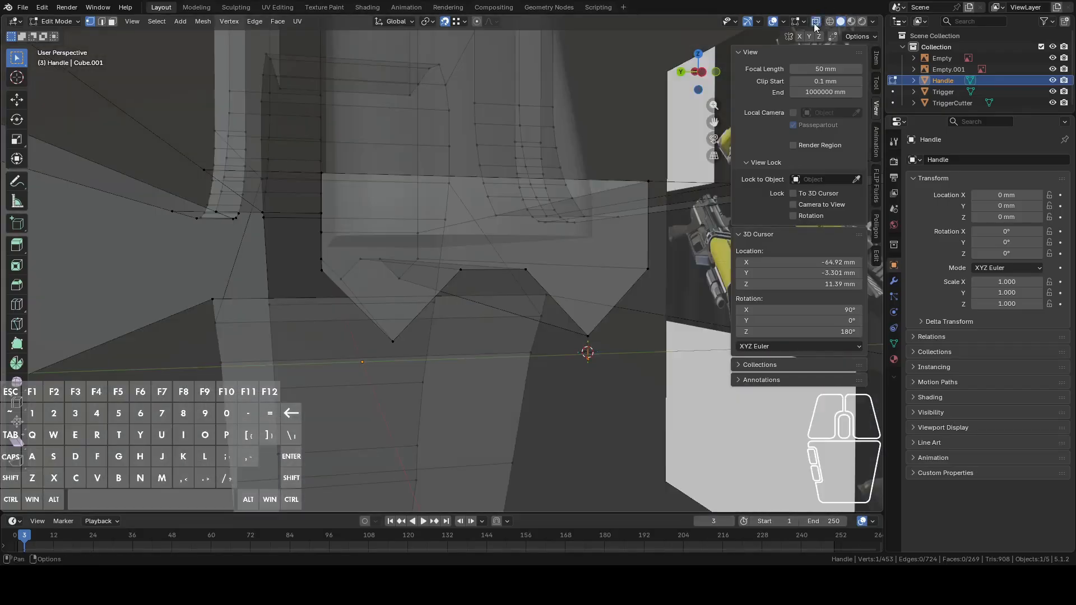
left_click_drag(548, 352, 633, 389)
right_click(633, 389)
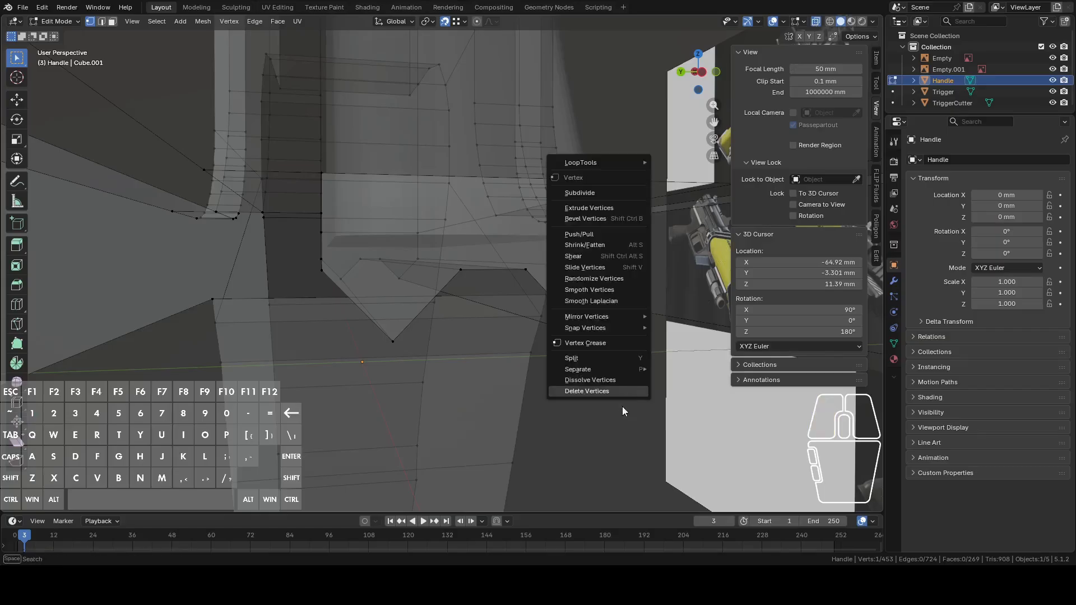
left_click(586, 391)
key("Tab")
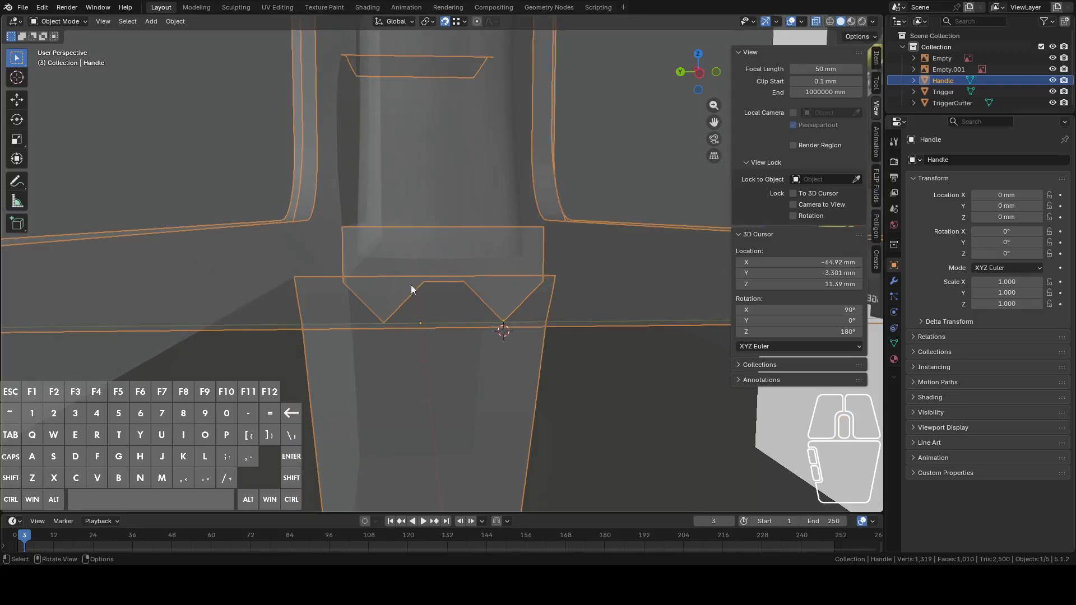
middle_click_drag(439, 258, 442, 291)
scroll(436, 270, "up", 2)
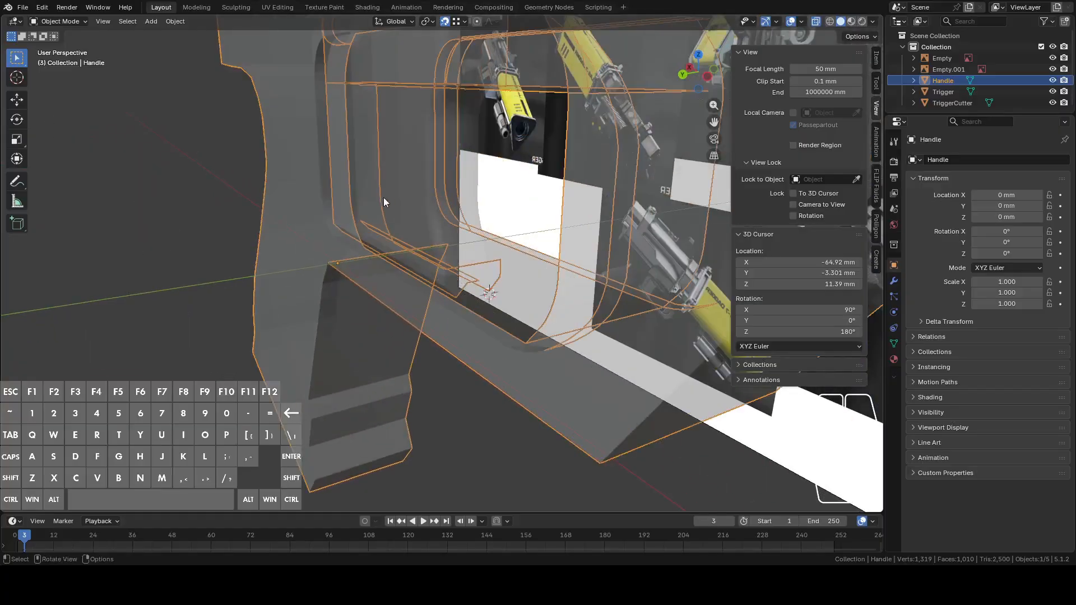
middle_click_drag(534, 254, 385, 188)
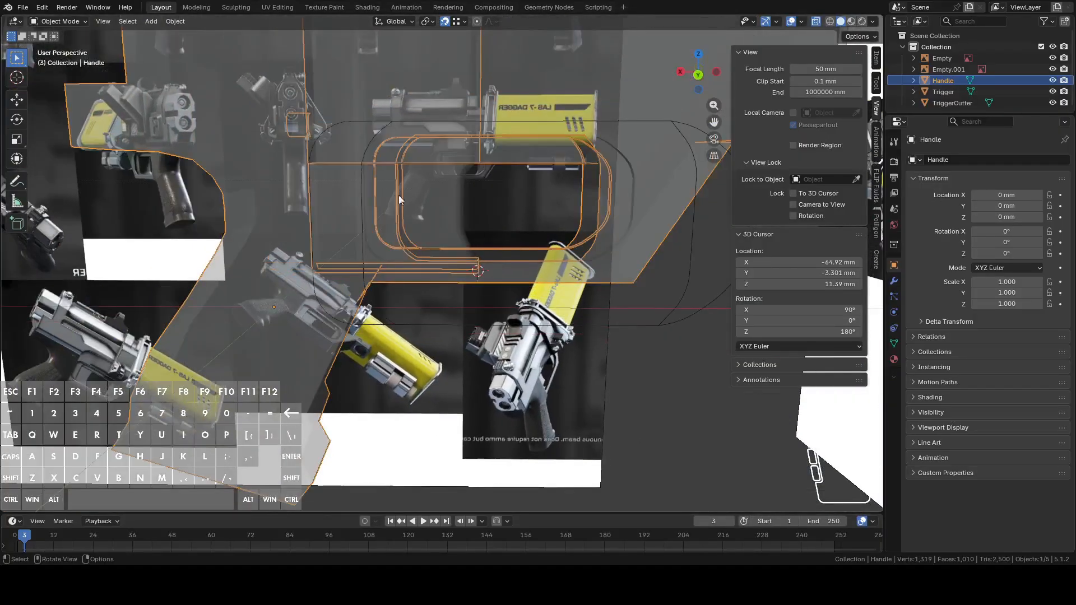
left_click(449, 212)
key("g")
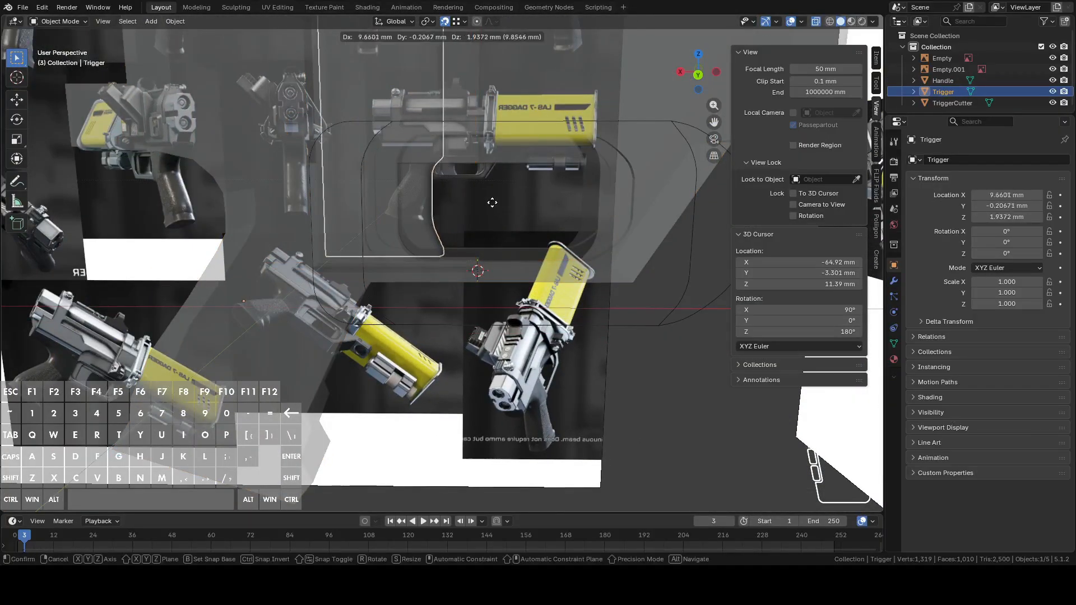
right_click(502, 208)
- Examine the pistol's rear and the top of its grip in the reference images from the back orthographic view
scroll(503, 208, "down", 3)
middle_click_drag(501, 220, 548, 285, "shift")
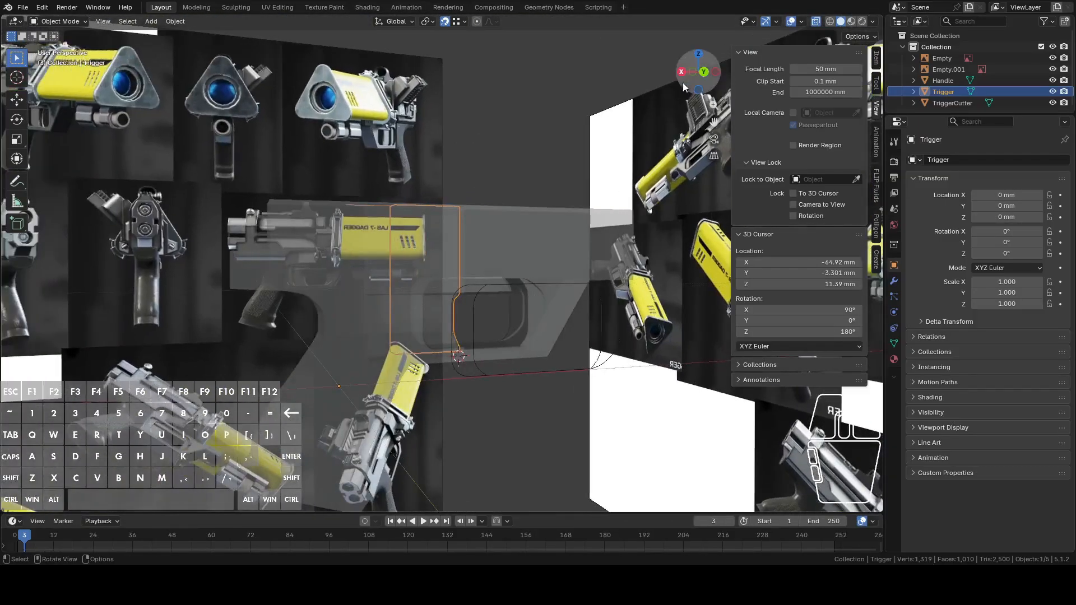
left_click(702, 73)
middle_click_drag(337, 399, 456, 311, "shift")
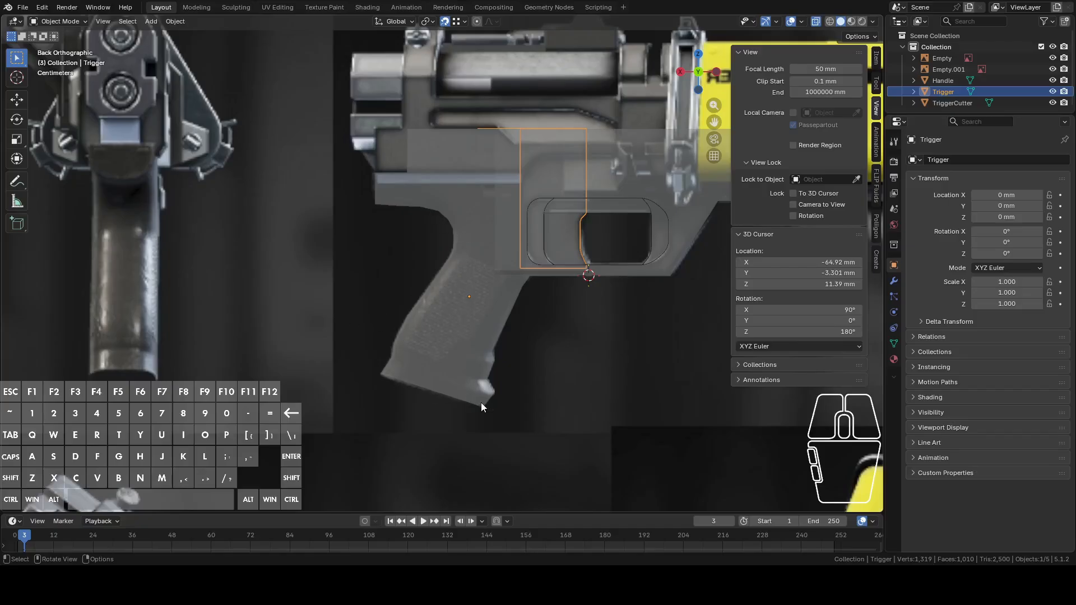
middle_click_drag(417, 235, 504, 344, "shift")
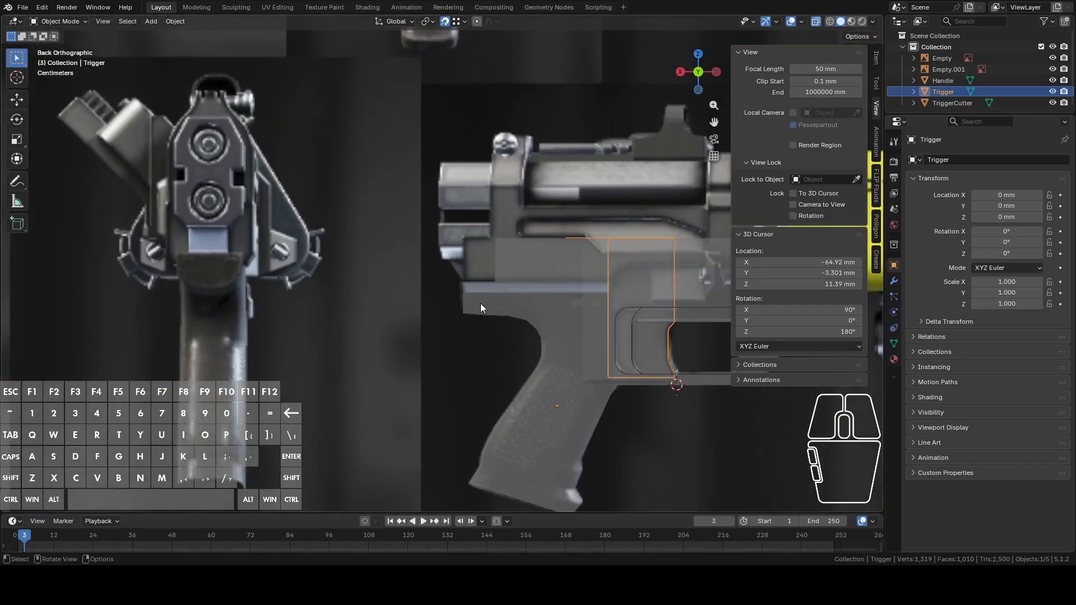
middle_click_drag(417, 307, 505, 236)
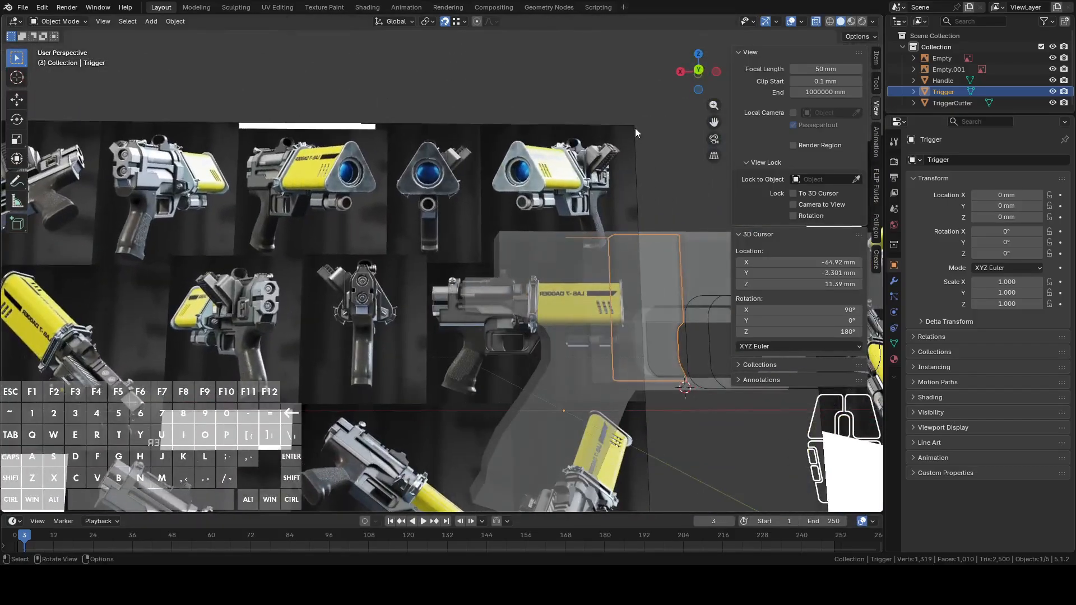
left_click(699, 73)
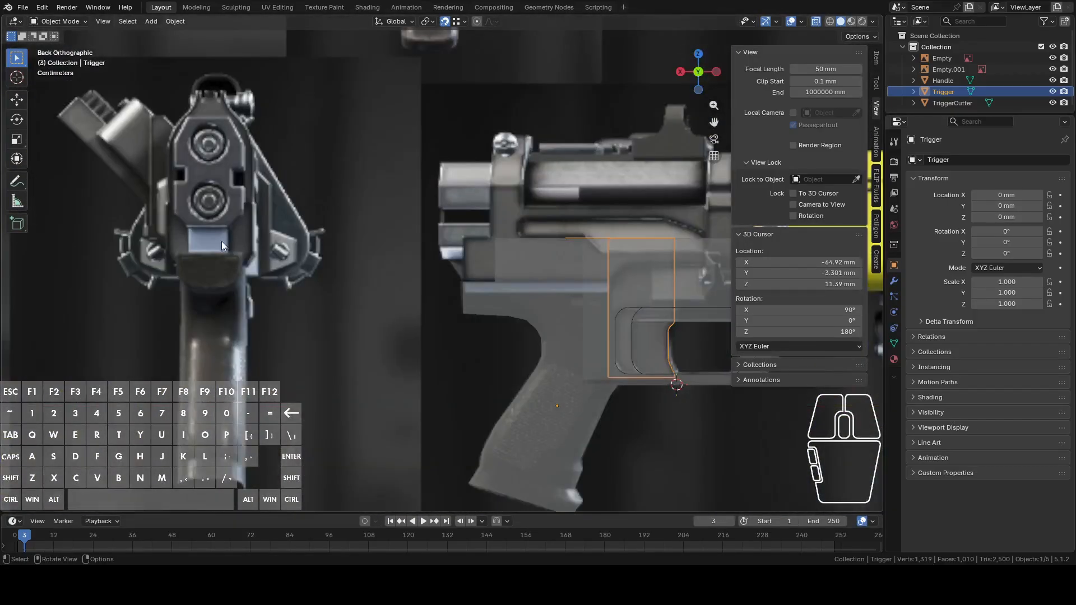
middle_click_drag(233, 262, 648, 268, "shift")
middle_click_drag(339, 249, 391, 256, "shift")
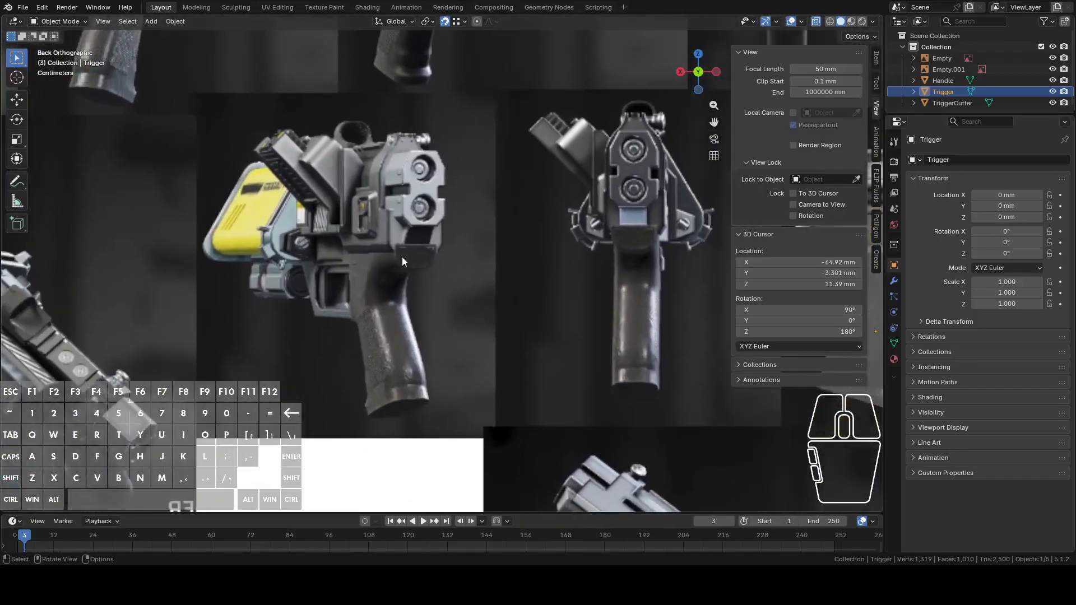
scroll(405, 257, "up", 2)
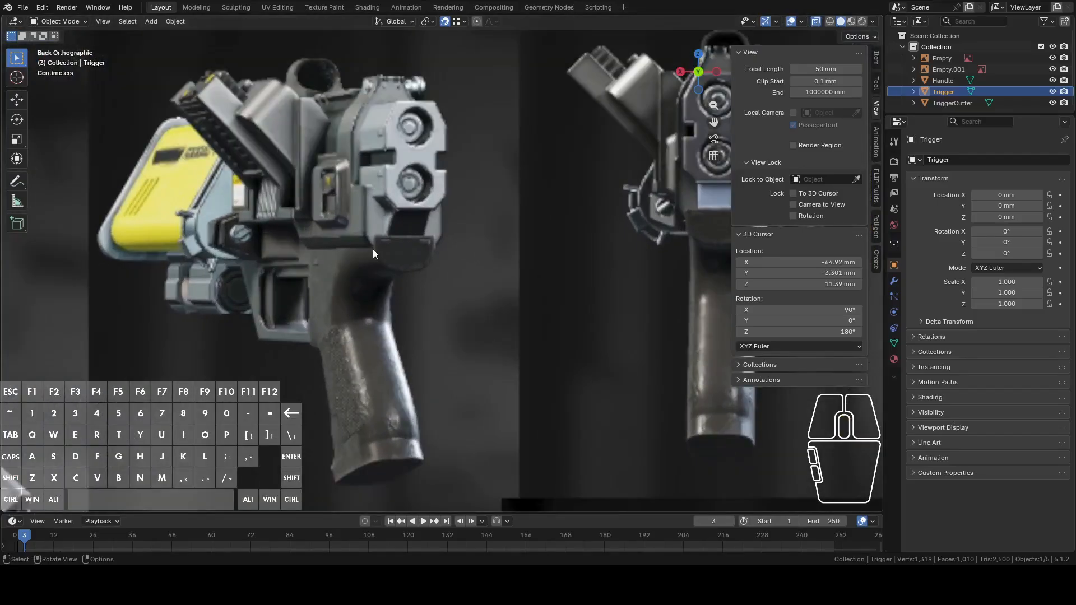
middle_click_drag(433, 310, 476, 219)
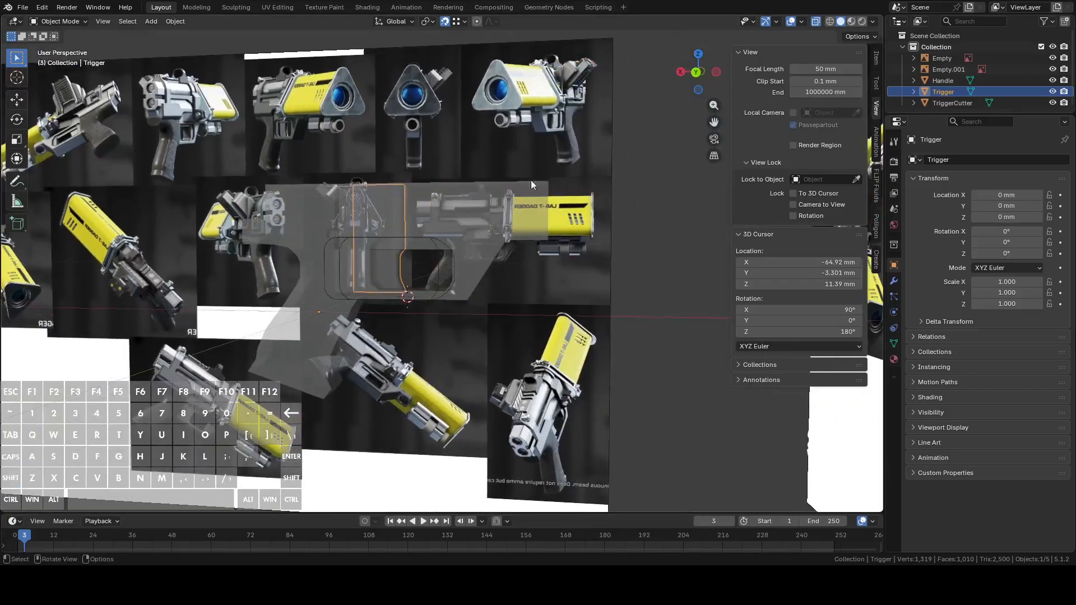
left_click(697, 73)
- Select the Handle and open its mesh for editing
left_click(356, 336)
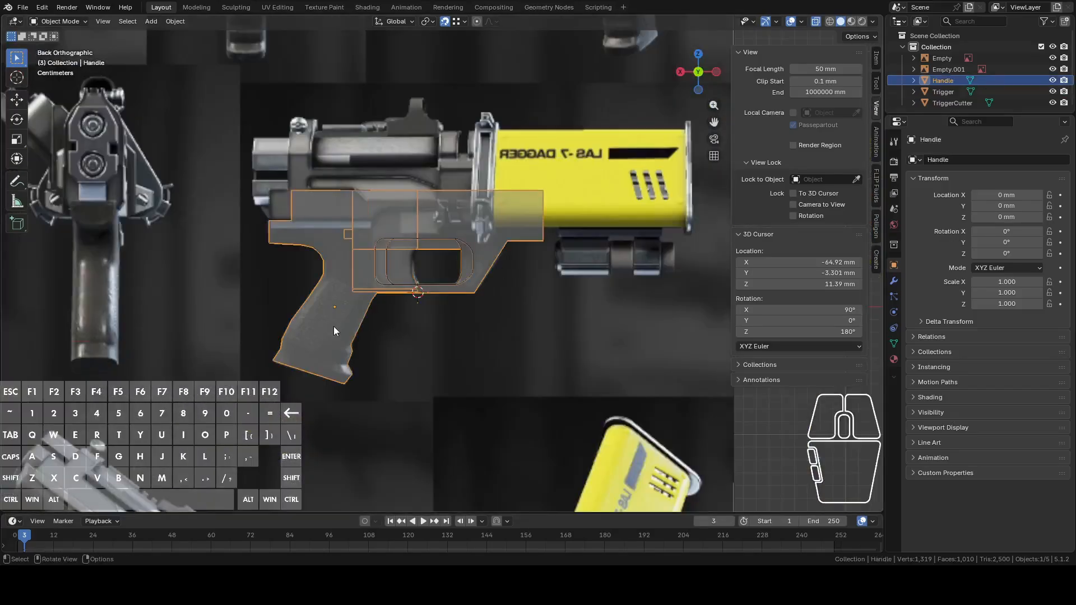
scroll(347, 328, "up", 5)
key("Tab")
middle_click_drag(409, 338, 302, 325, "shift")
- Select the three crosswise edges at the ends of the trigger guard's front slope and the front block's lower corner
key("2")
left_click(281, 308)
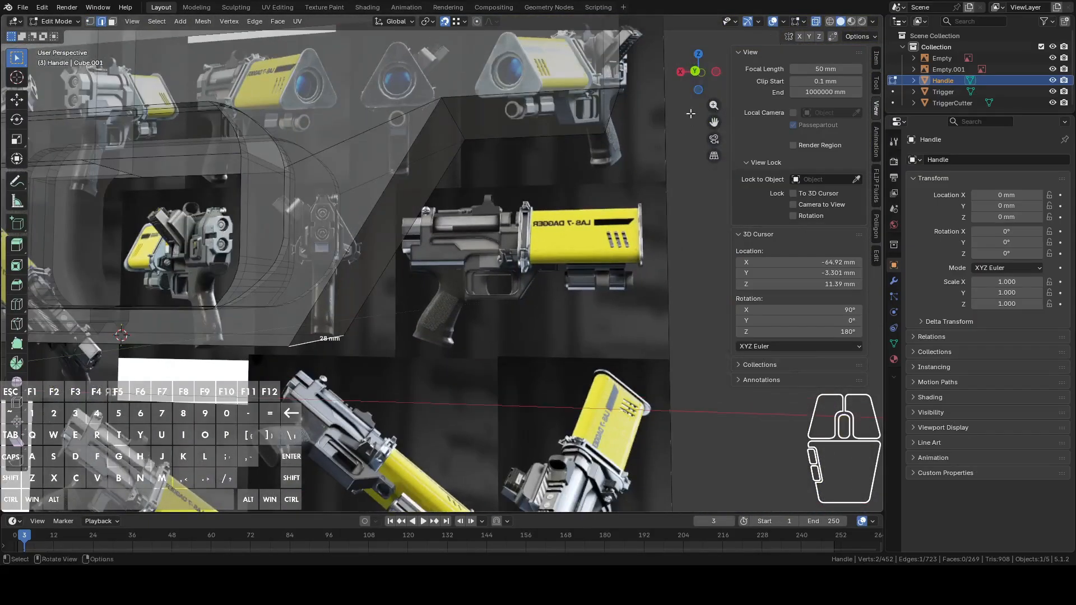
left_click(695, 71)
middle_click_drag(577, 193, 448, 144)
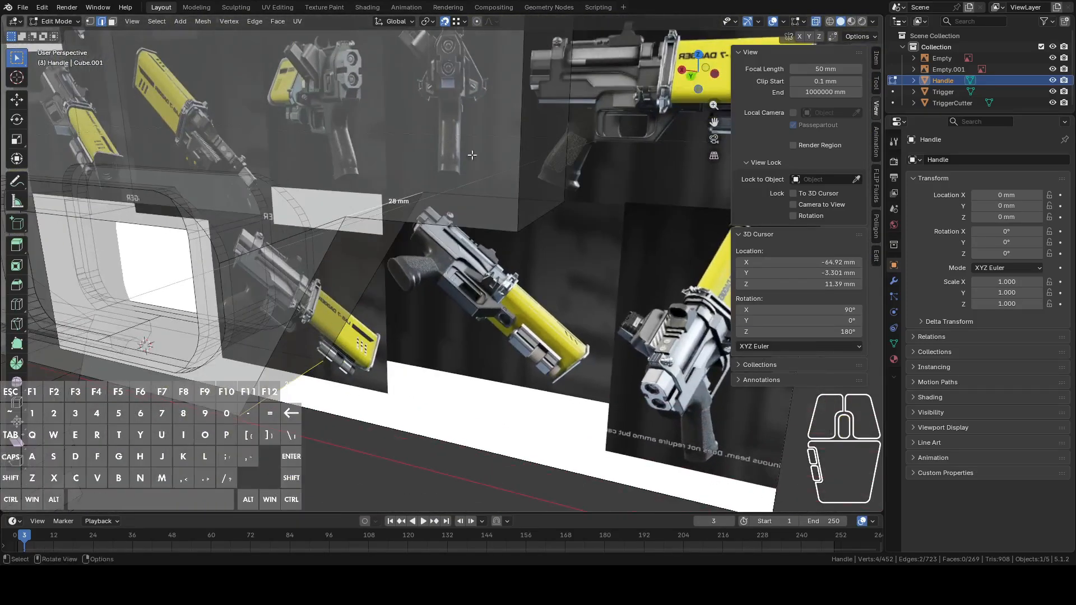
left_click(560, 196, "shift")
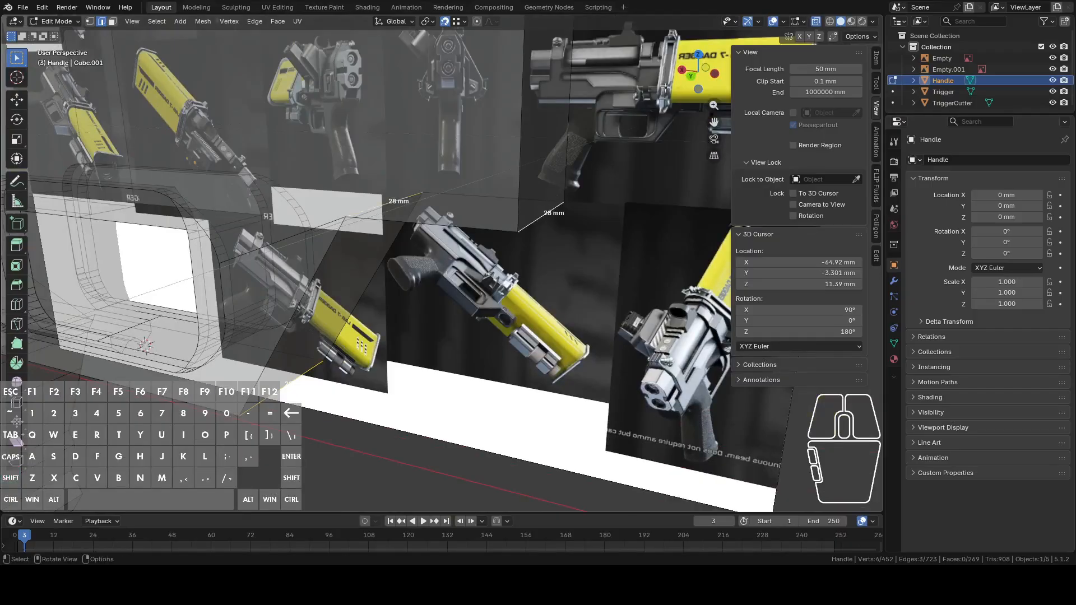
left_click(696, 74)
- Move the vertices where the trigger guard's front slope meets the front block's underside about 2.72 mm in the negative X direction
scroll(492, 207, "down", 3)
middle_click_drag(430, 252, 564, 228, "shift")
middle_click_drag(262, 237, 310, 260, "shift")
middle_click_drag(449, 278, 202, 323, "shift")
scroll(382, 348, "up", 1)
scroll(386, 346, "up", 2)
middle_click_drag(388, 344, 442, 351, "shift")
scroll(476, 346, "up", 3)
middle_click_drag(414, 314, 482, 276, "shift")
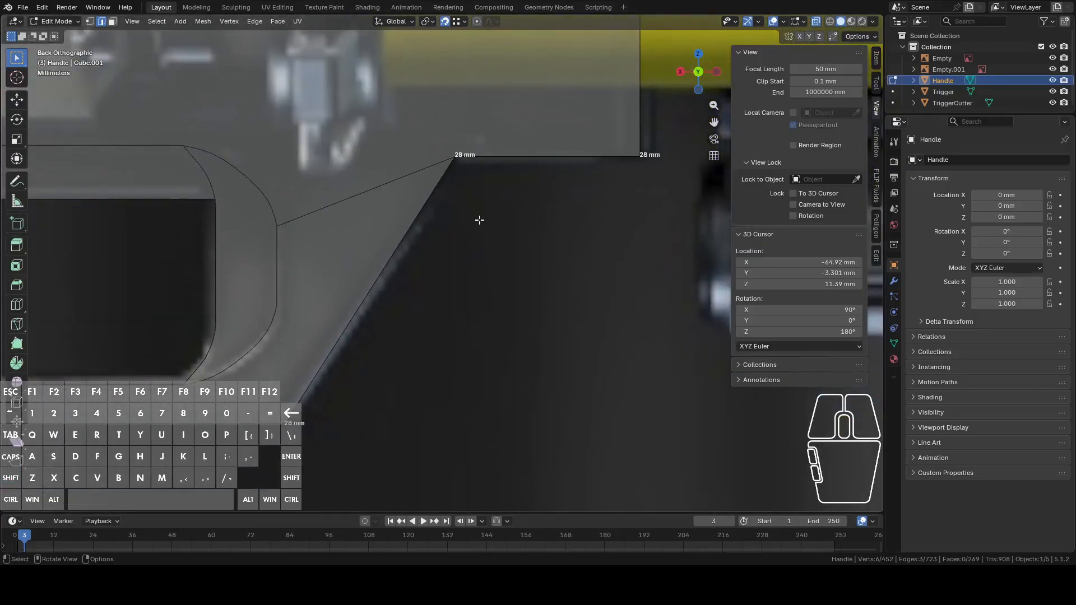
left_click_drag(432, 144, 476, 182)
middle_click_drag(511, 202, 507, 347, "shift")
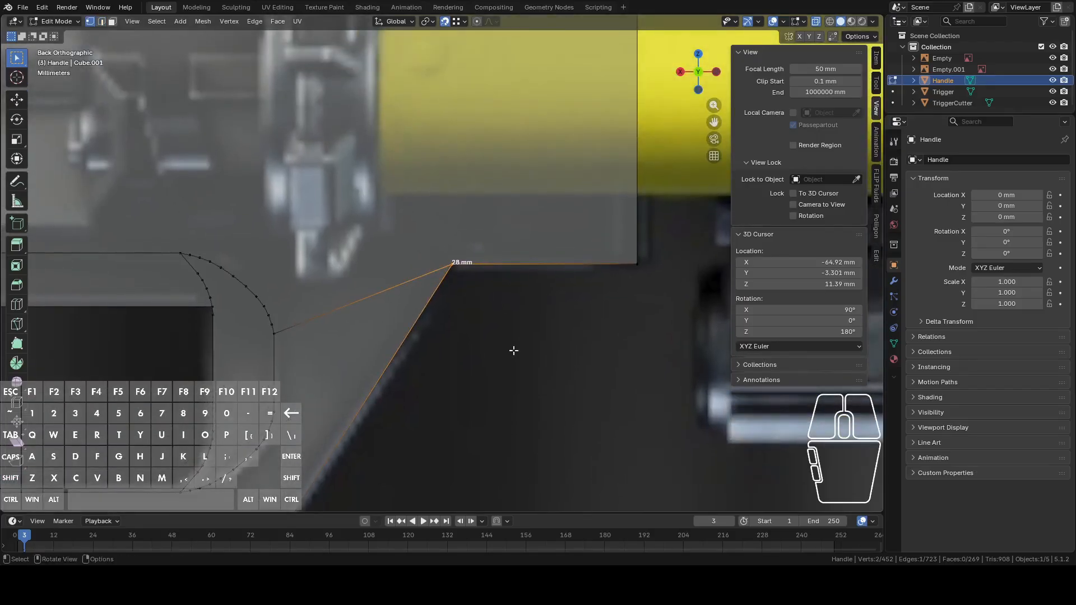
key("g")
key("x")
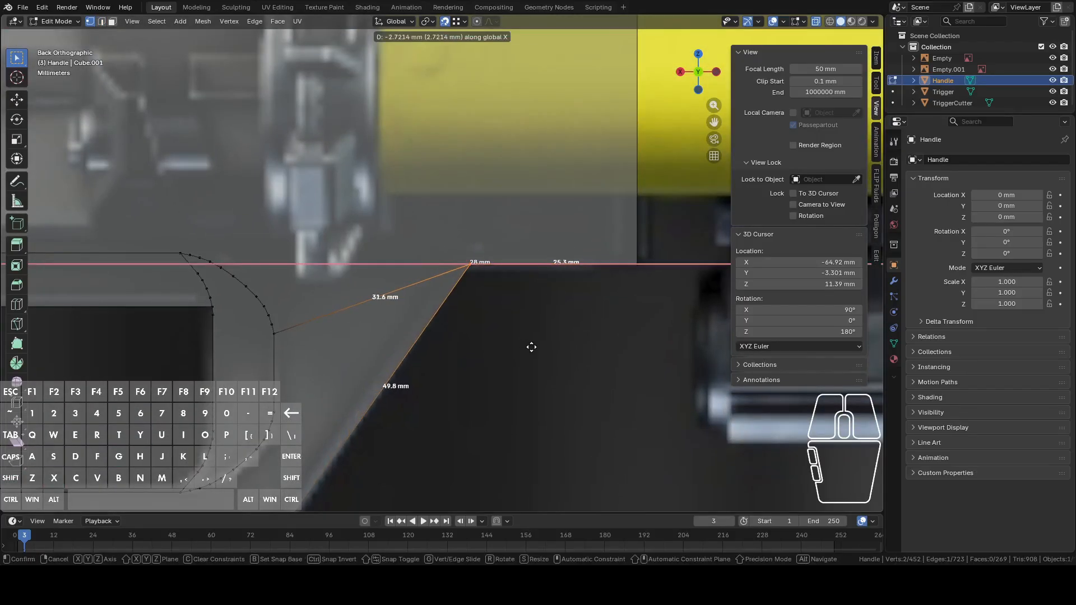
left_click(531, 347)
- Examine the front block's lower corner and the trigger guard's front against the reference images
scroll(540, 354, "up", 6)
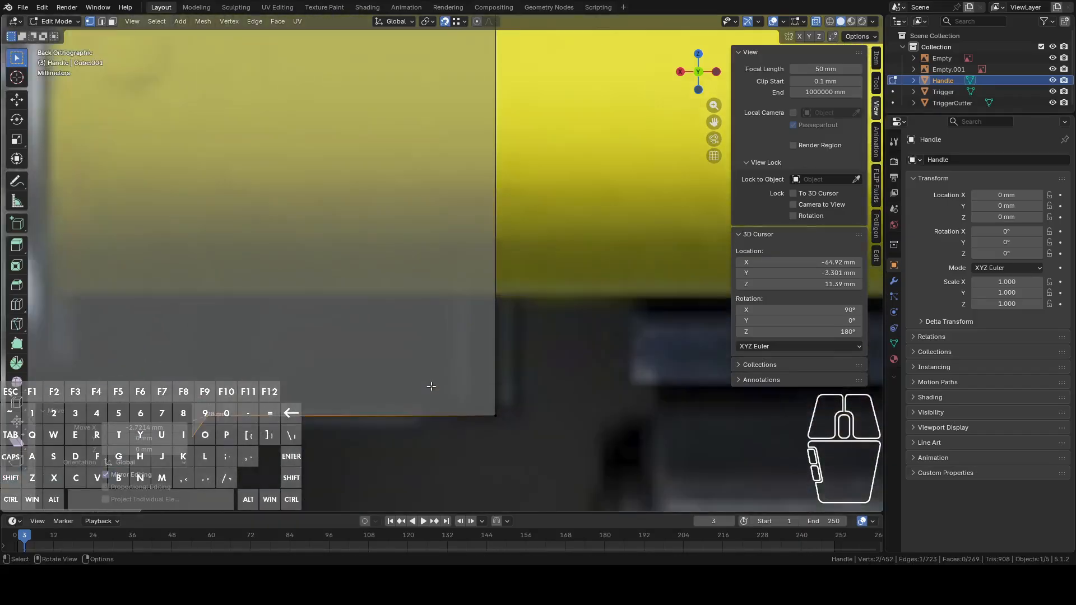
scroll(454, 286, "up", 3)
middle_click_drag(457, 294, 560, 79, "shift")
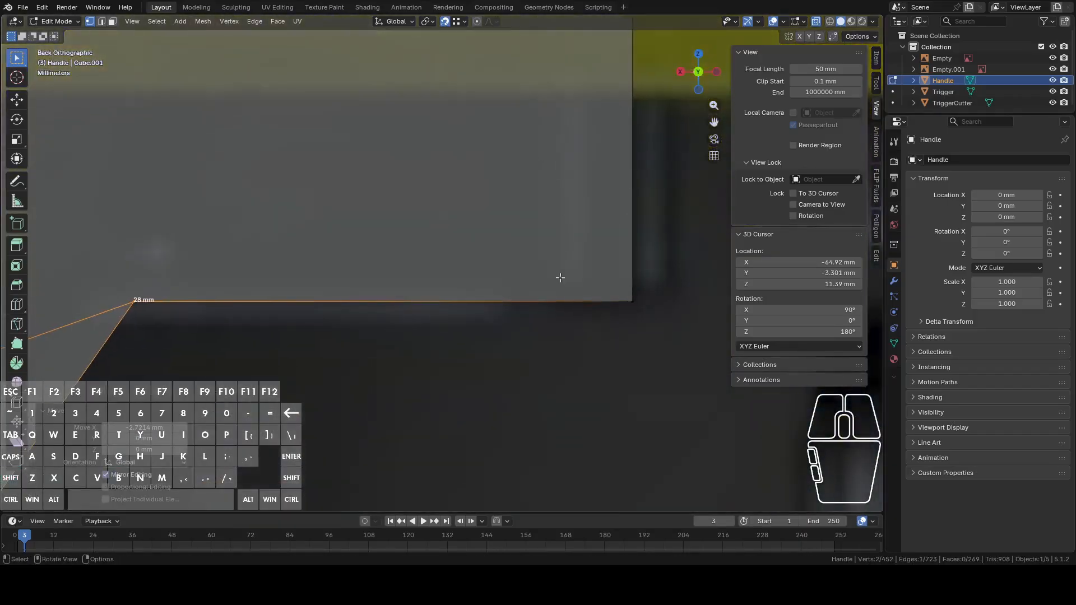
scroll(500, 313, "down", 15)
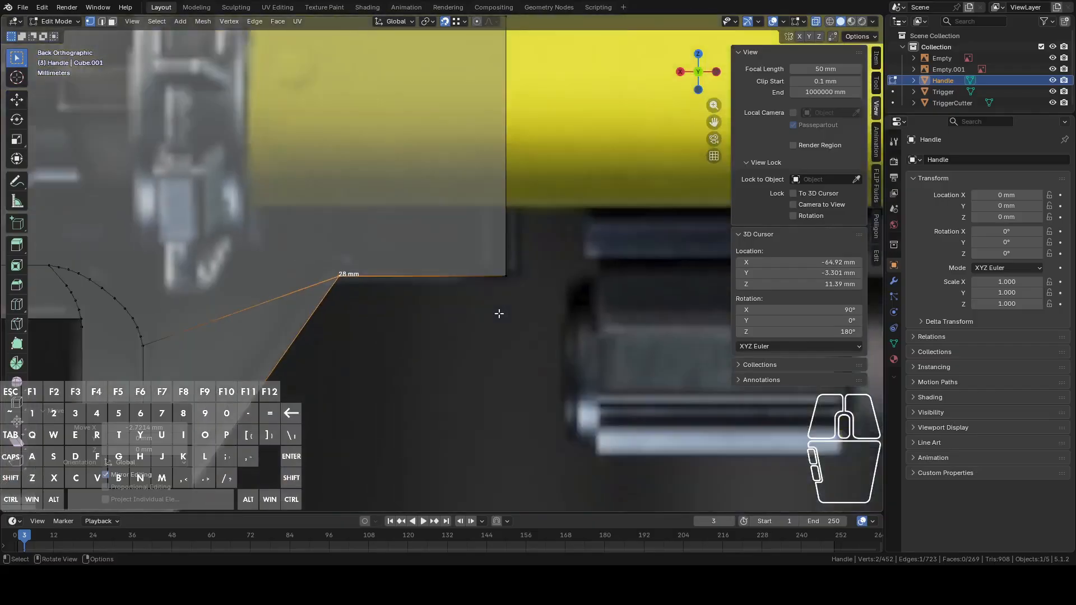
scroll(403, 303, "up", 10)
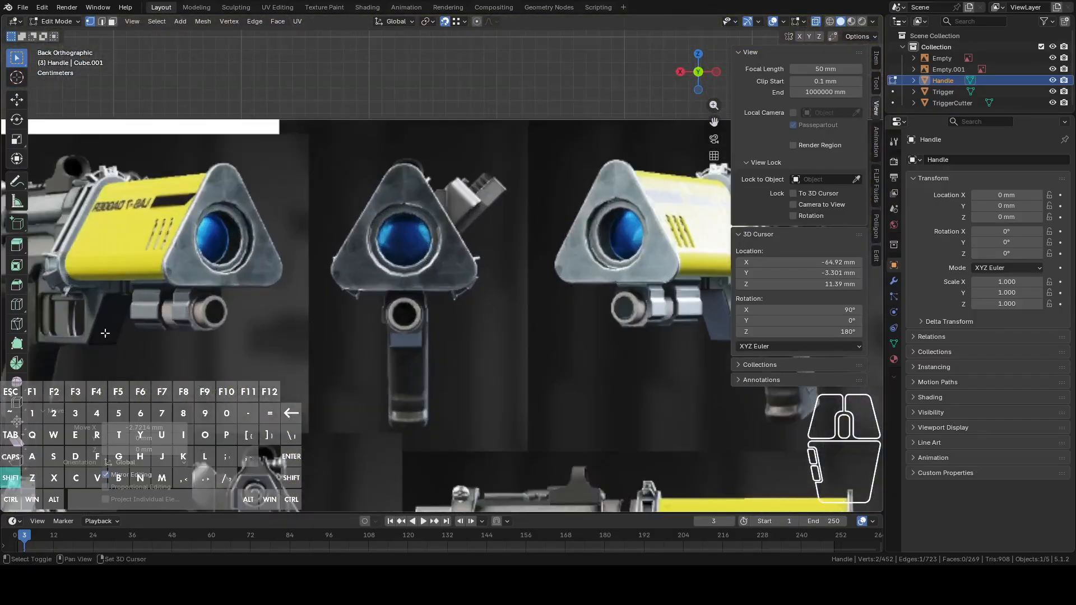
scroll(337, 268, "up", 4)
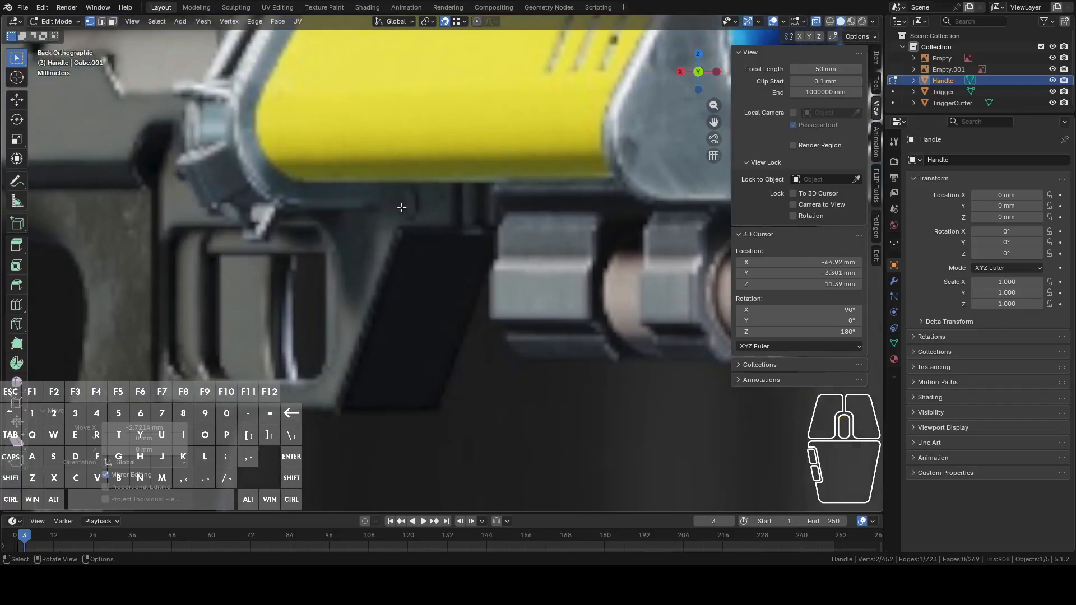
- Lower the four vertices along the front block's underside slightly in Z to line up with the reference image
scroll(436, 261, "down", 10)
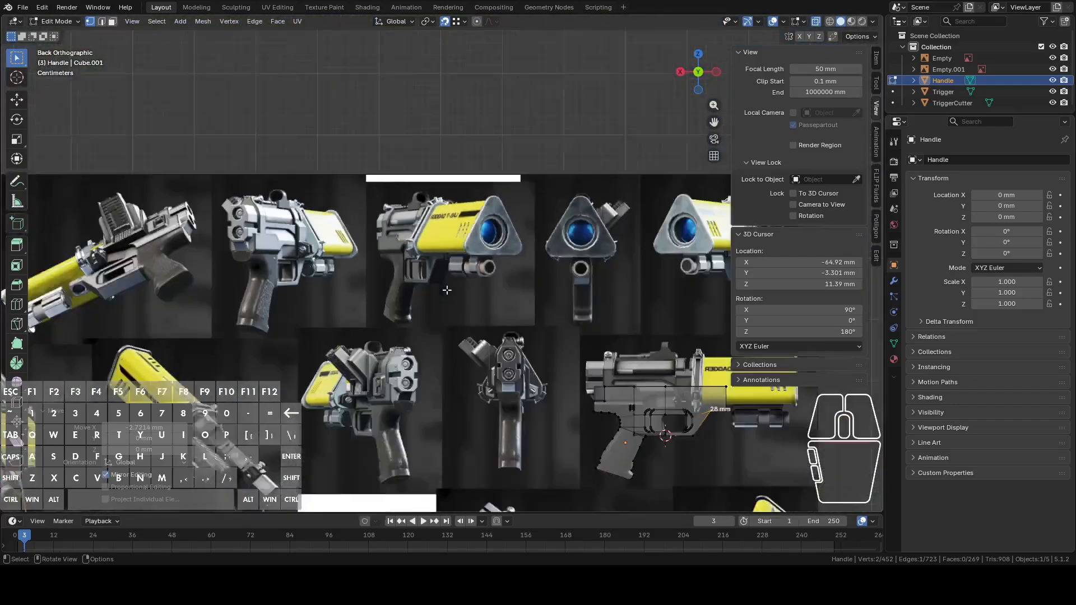
scroll(512, 317, "up", 10)
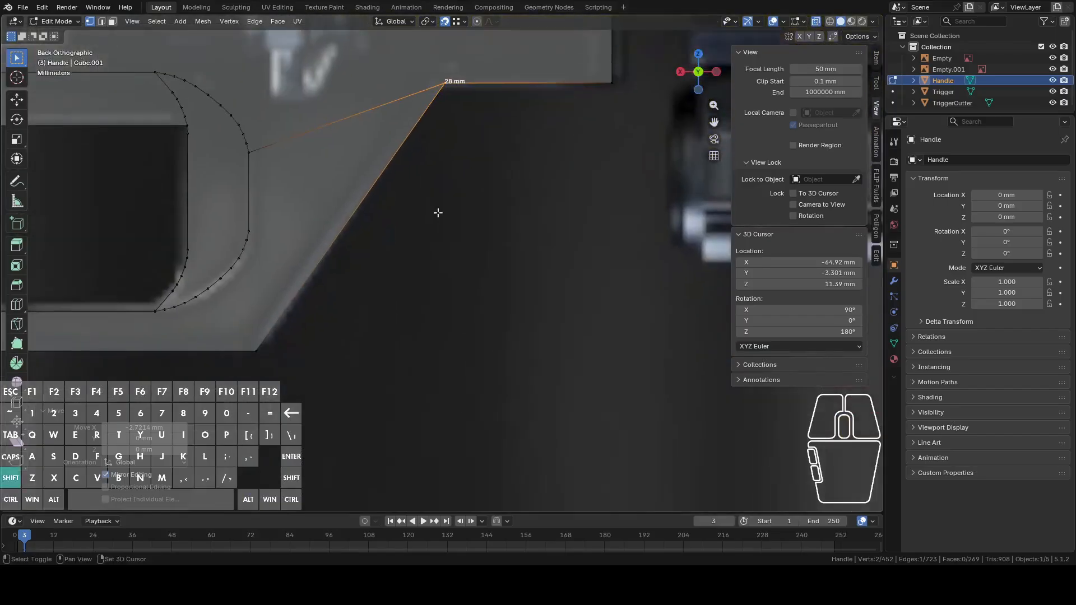
middle_click_drag(438, 213, 311, 266, "shift")
key("b")
left_click_drag(310, 267, 569, 327)
key("g")
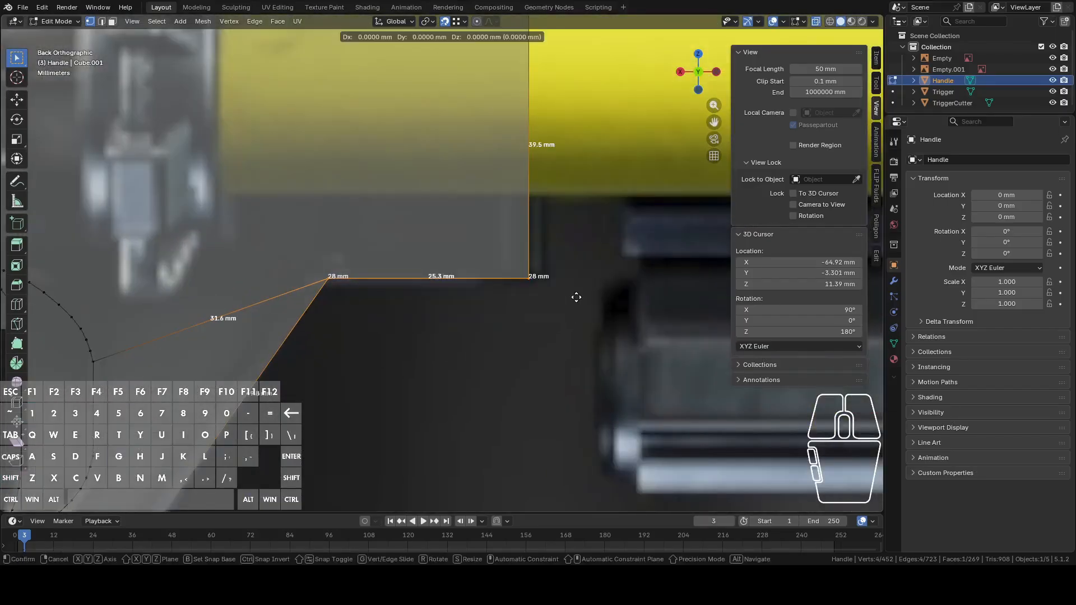
key("z")
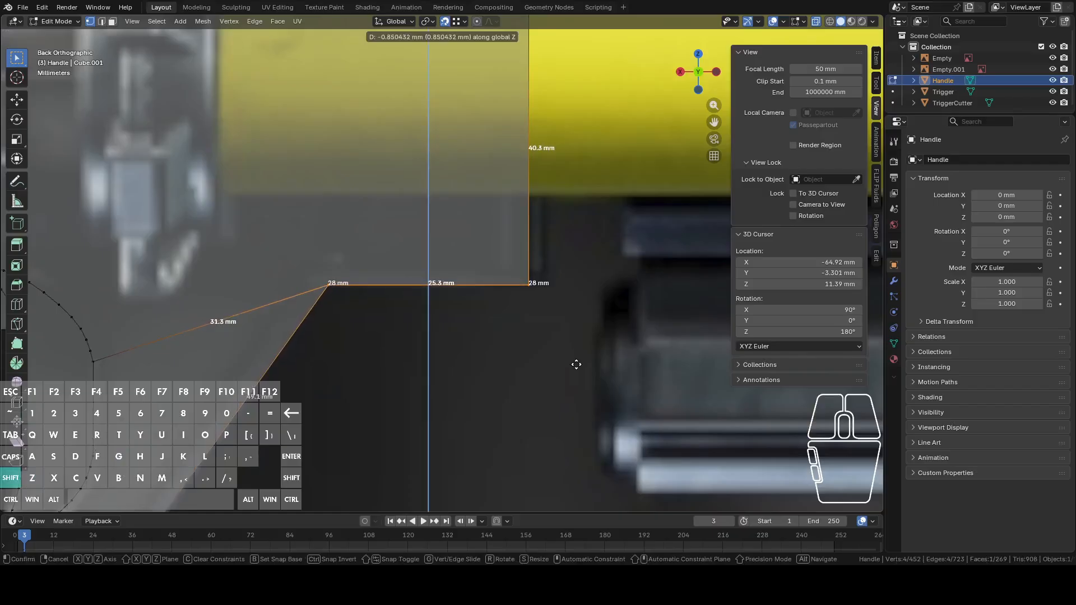
left_click(576, 331)
- Move the vertices of the front block's front end about 1.91 mm in the negative X direction
scroll(568, 326, "down", 3)
key("shift+b")
left_click_drag(456, 112, 562, 337)
key("g")
key("x")
left_click(535, 339, "shift")
- Bevel the crosswise edges at both ends of the guard's front slope and the block's lower front corner, about 4.04 mm with 8 segments
scroll(487, 343, "down", 8)
middle_click_drag(373, 371, 592, 259, "shift")
scroll(493, 324, "up", 4)
middle_click_drag(487, 326, 567, 256)
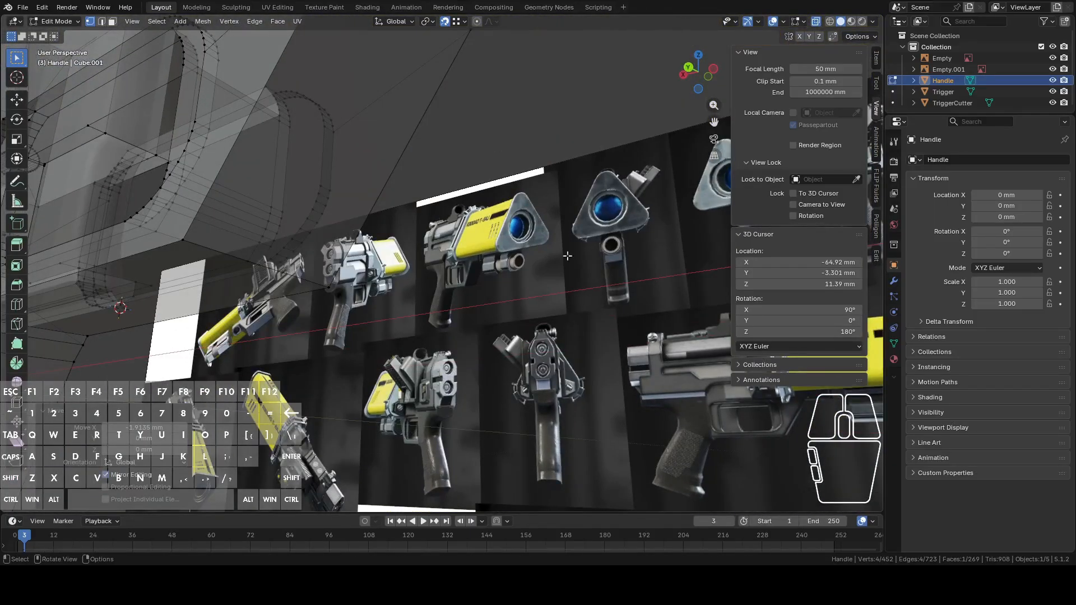
left_click(817, 22)
key("2")
left_click(240, 258)
scroll(240, 257, "down", 7)
middle_click_drag(441, 200, 441, 237, "shift")
left_click(458, 196, "shift")
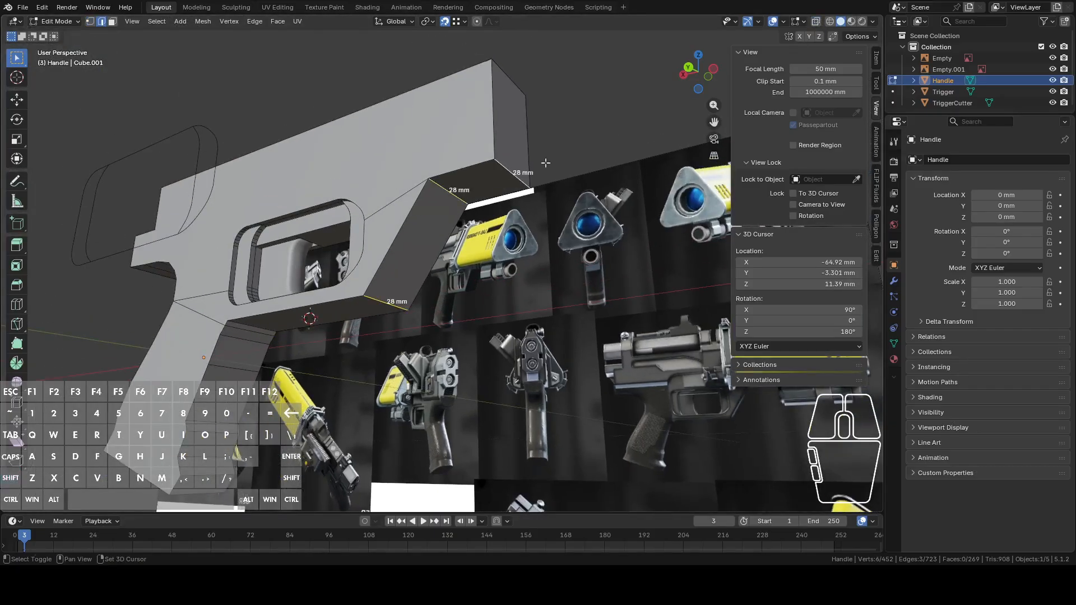
left_click(687, 66)
scroll(532, 260, "up", 5)
right_click(545, 271)
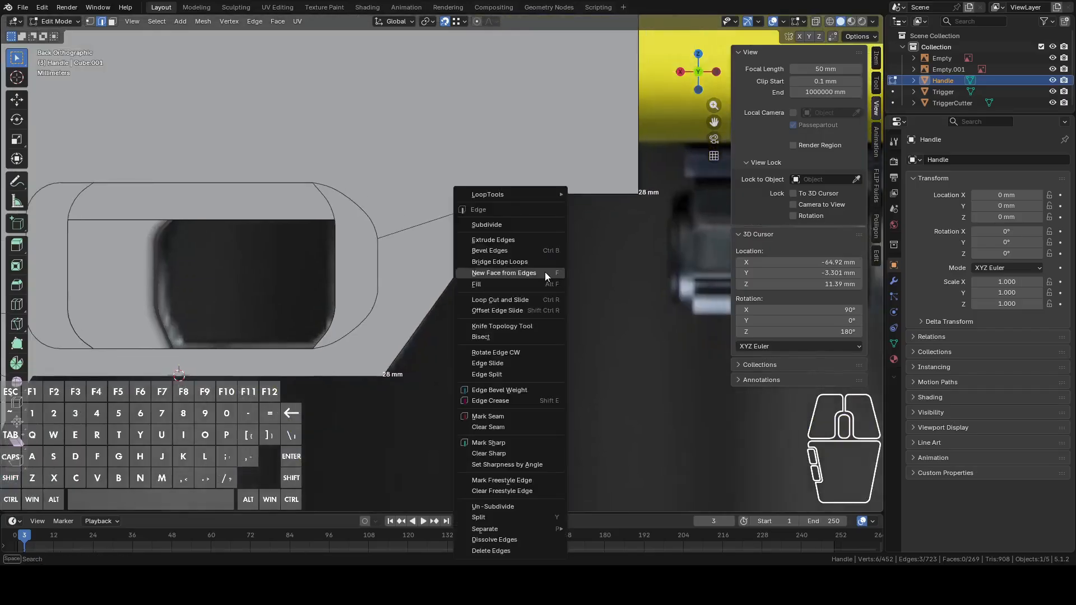
left_click(511, 252)
scroll(529, 252, "up", 7)
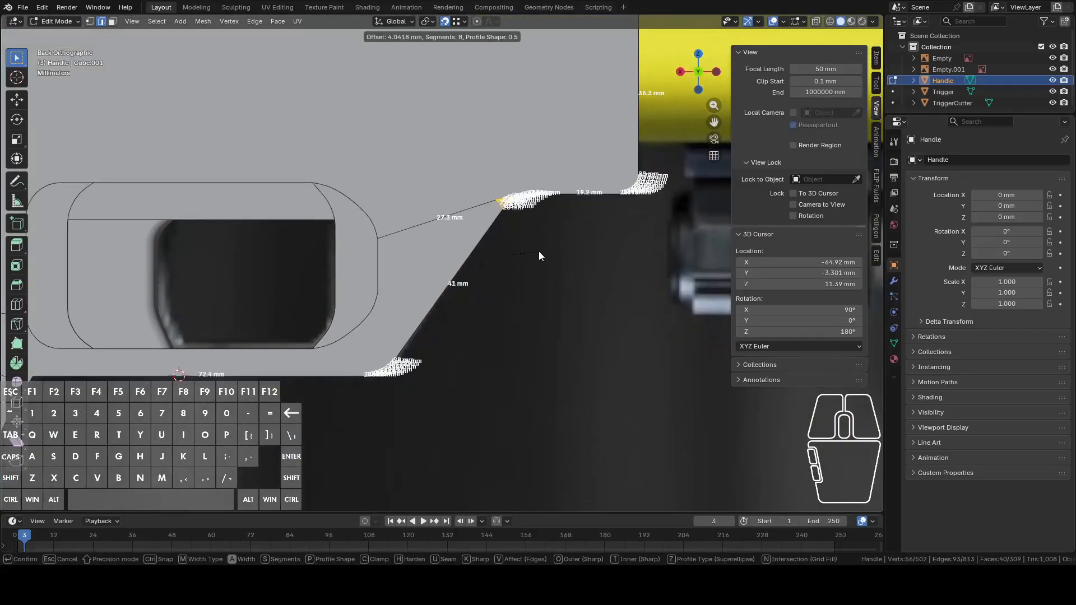
left_click(539, 252)
- Select the crosswise edge on the grip's front just below its corner with the trigger guard's underside
key("Tab")
scroll(543, 266, "down", 3)
middle_click_drag(518, 298, 389, 288, "shift")
key("Tab")
scroll(419, 307, "up", 3)
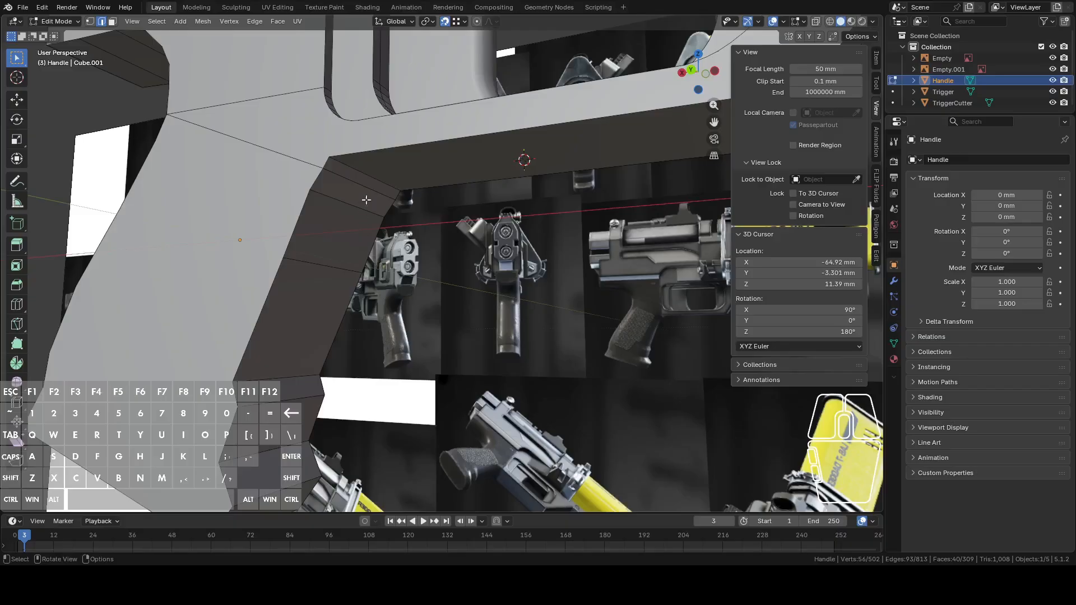
middle_click_drag(351, 207, 388, 220)
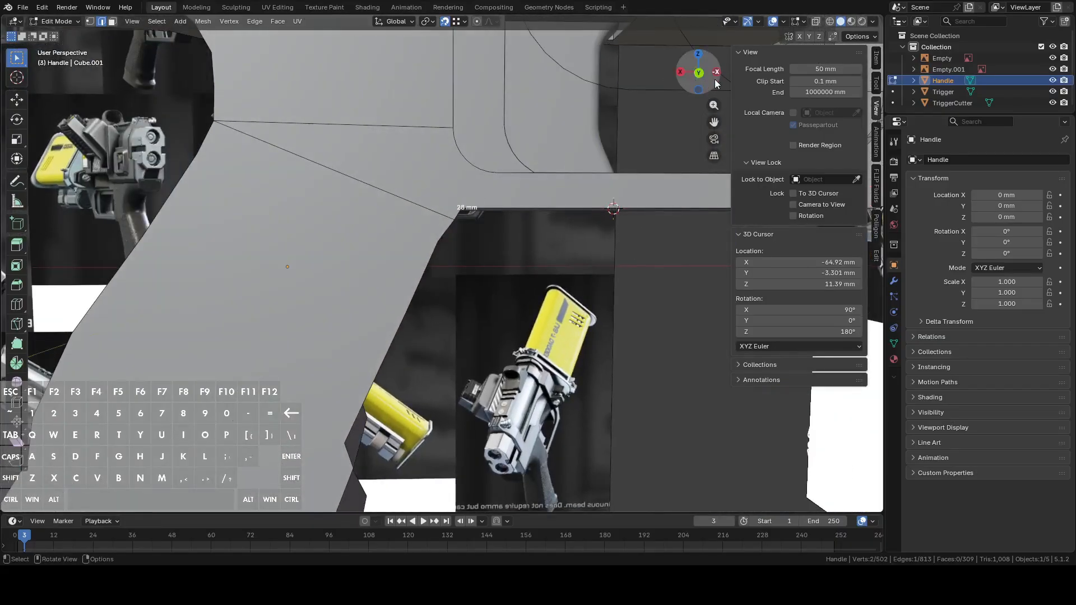
left_click(703, 76)
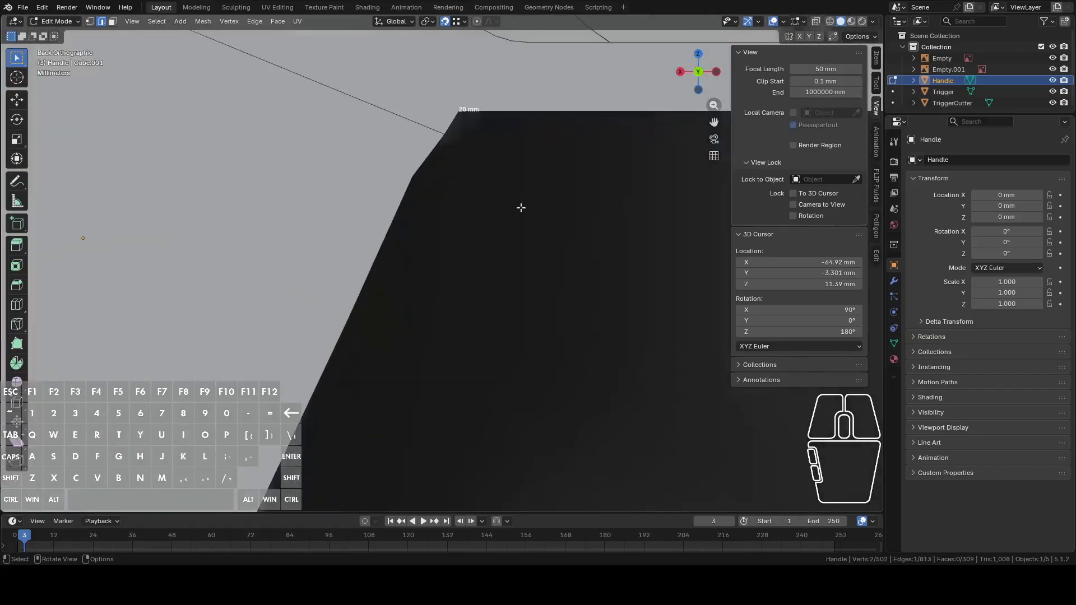
middle_click_drag(510, 204, 476, 224)
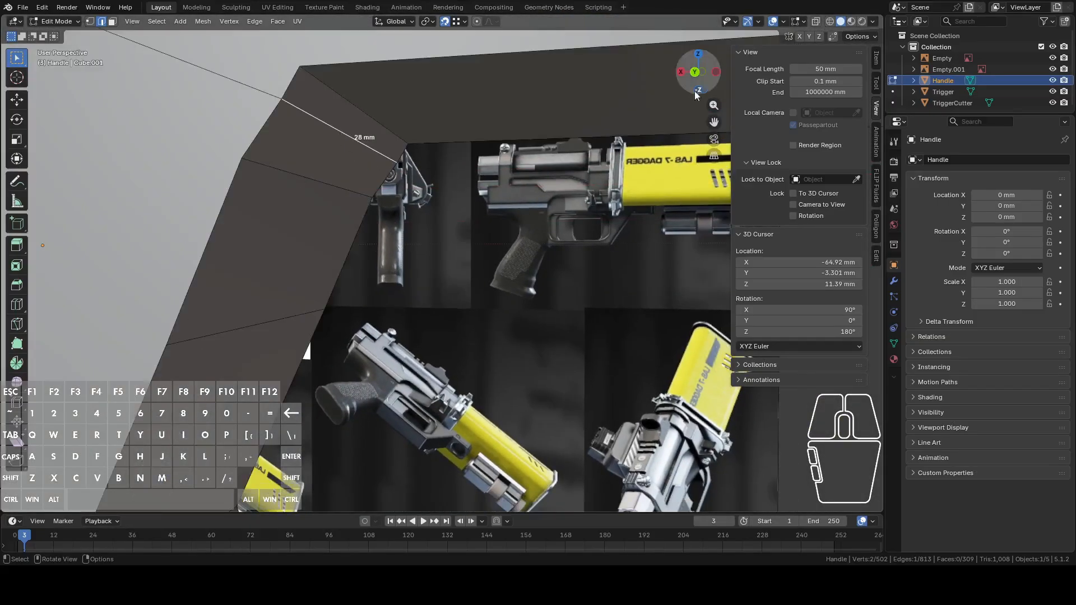
left_click(696, 72)
left_click(815, 21)
middle_click_drag(552, 251, 538, 342, "shift")
key("g")
right_click(534, 309)
scroll(538, 363, "up", 8)
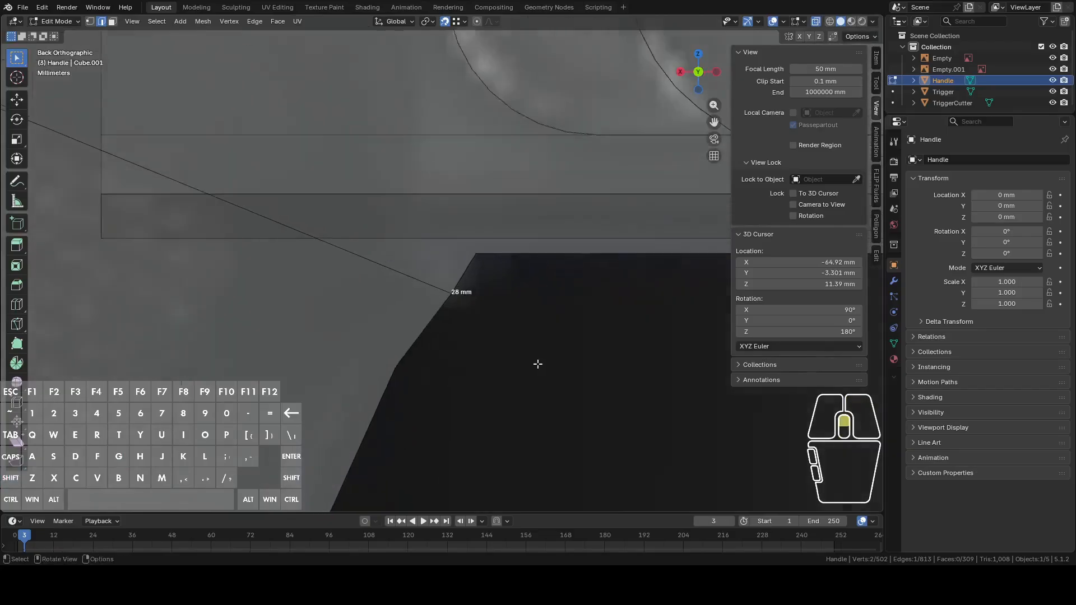
- Try to move the grip's upper front edge freely, about 1.22 mm in negative X and 0.67 mm down
key("g")
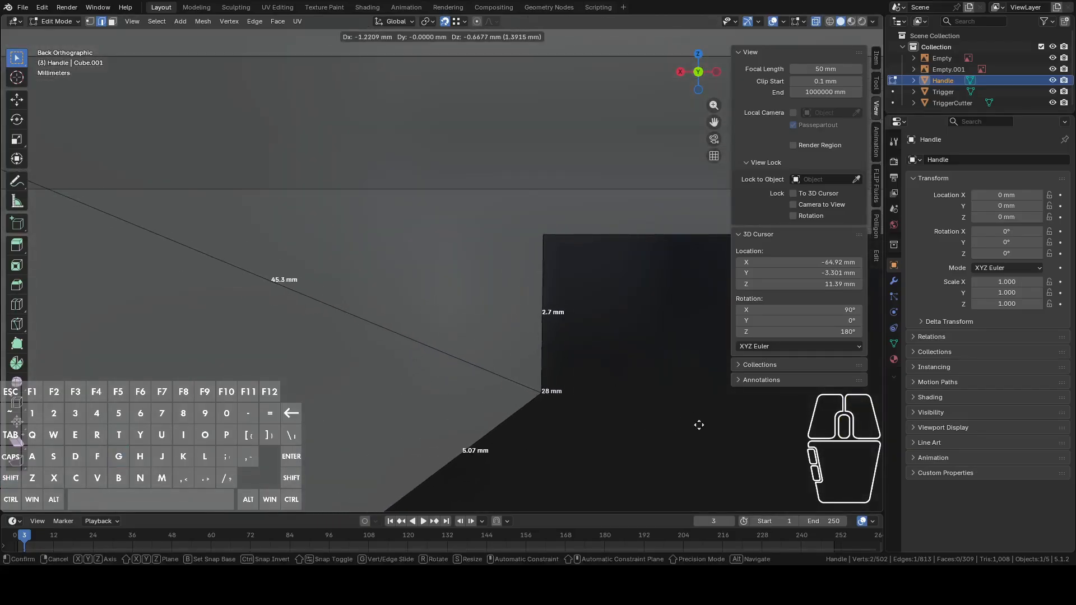
left_click(698, 425)
scroll(620, 413, "down", 5)
scroll(610, 408, "down", 2)
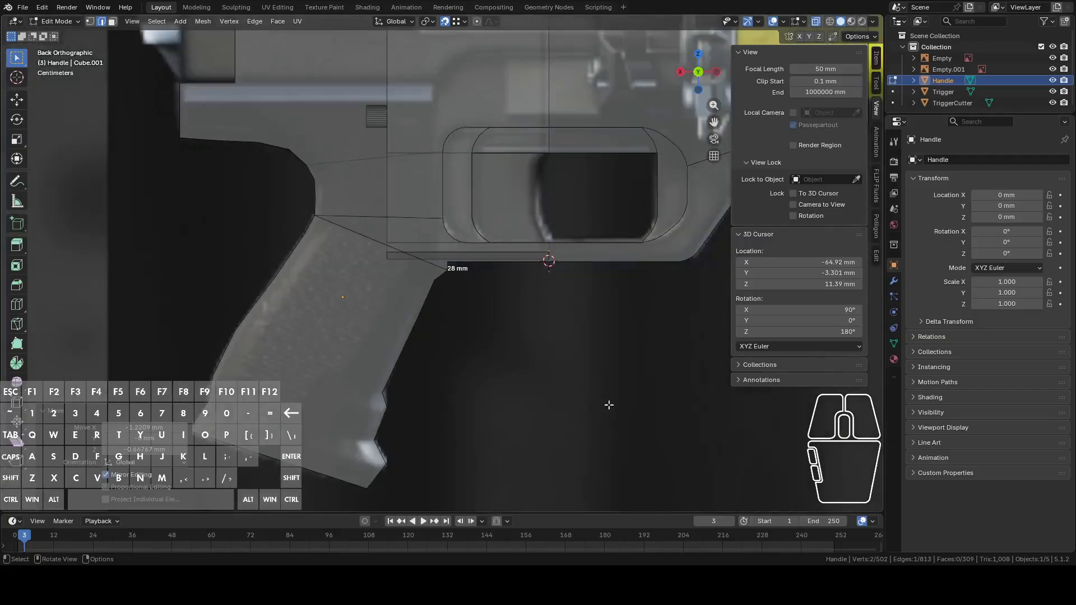
scroll(604, 403, "up", 5)
key("ctrl+z")
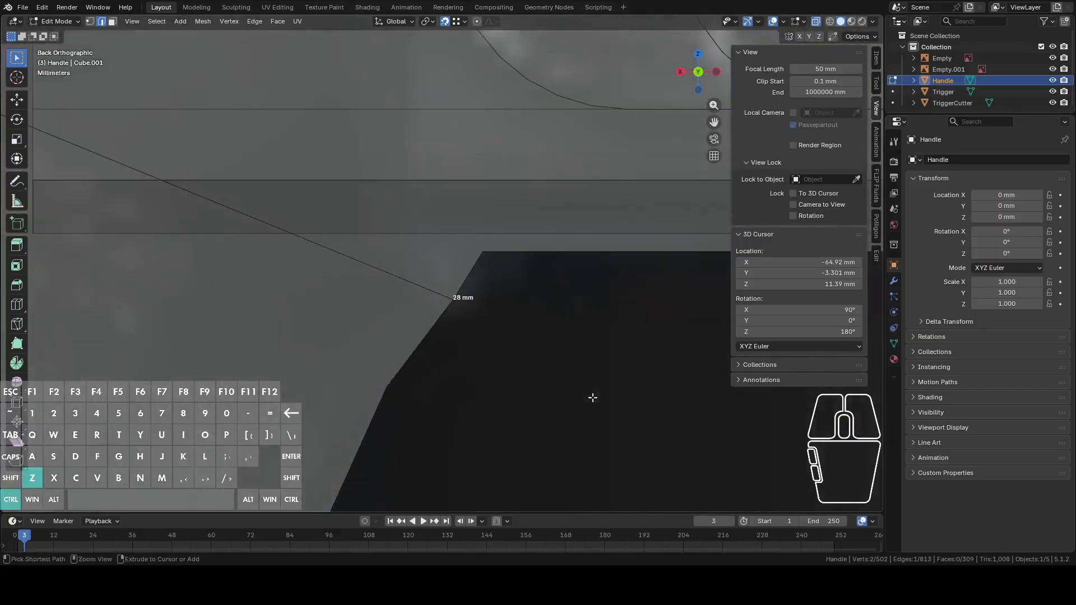
- Move the grip's upper front edge about 1.25 mm in negative X, snapping it directly below the trigger guard corner
key("g")
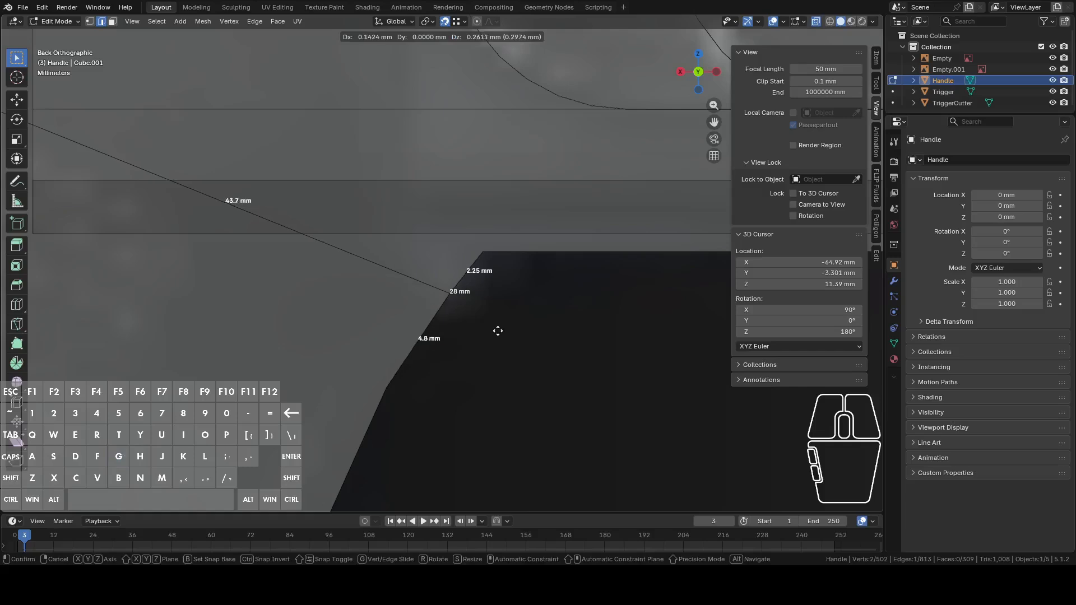
key("x")
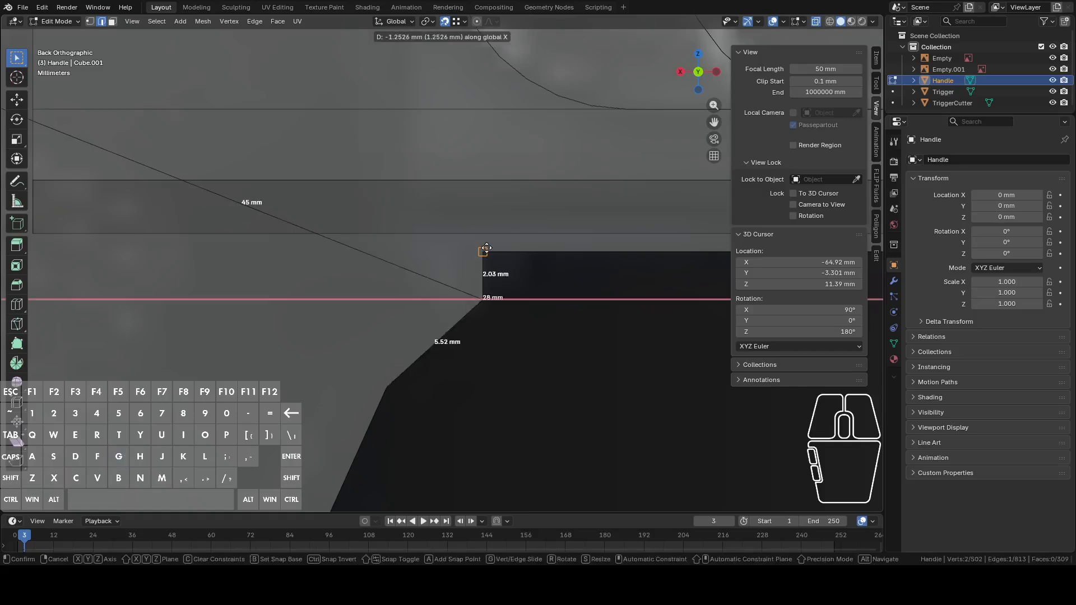
left_click(486, 248)
- Select the crosswise edges down the grip's front, starting from the corner with the trigger guard's underside
middle_click_drag(524, 321, 387, 332)
middle_click_drag(367, 279, 366, 255)
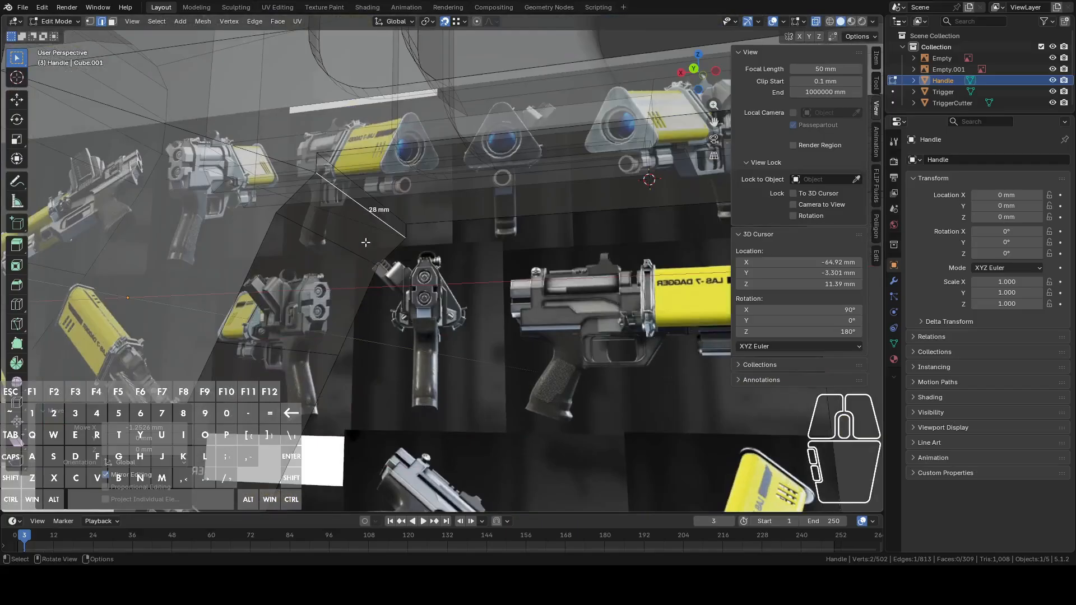
left_click(365, 185)
left_click(364, 197)
left_click(357, 185)
left_click(353, 207, "shift")
key("ctrl+z")
left_click(379, 219, "shift")
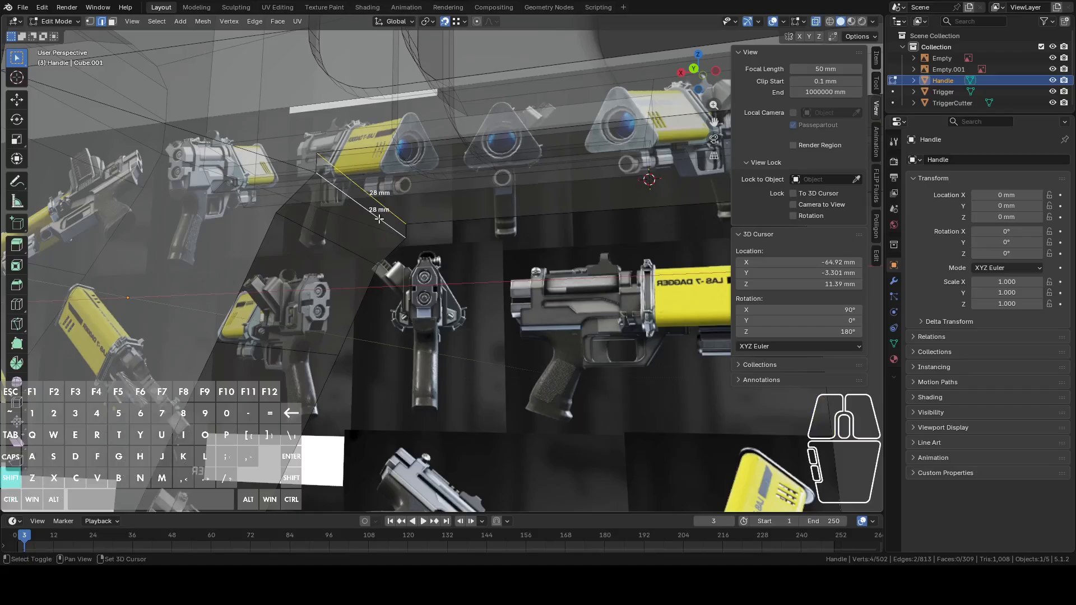
left_click(815, 25)
left_click(288, 343, "shift")
scroll(289, 343, "down", 4)
middle_click_drag(327, 400, 349, 324, "shift")
left_click(350, 323, "shift")
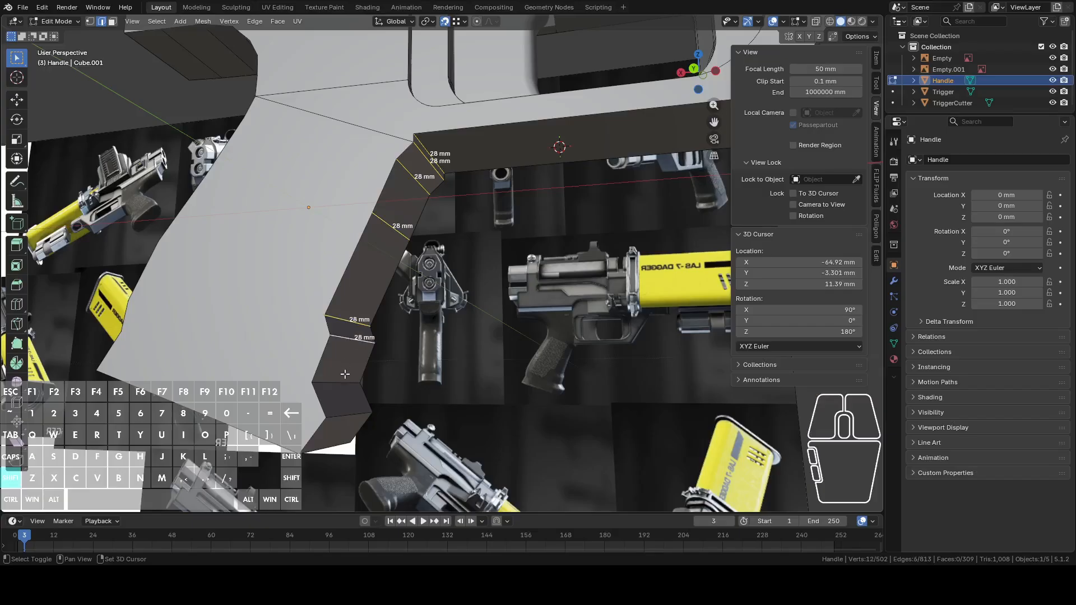
- Add the crosswise edges at the grip's bottom and along its curved rear to the selection
left_click(326, 448, "shift")
middle_click_drag(261, 308, 345, 302)
left_click(346, 307, "shift")
left_click(367, 278, "shift")
middle_click_drag(449, 96, 453, 298, "shift")
key("c")
mouse_move(470, 328)
left_mouse_down()
mouse_move(470, 248)
mouse_move(409, 203)
left_mouse_up()
right_click(409, 203)
middle_click_drag(440, 374, 428, 289)
- Try to bevel the selected grip edges about 1.02 mm with 8 segments
right_click(415, 265)
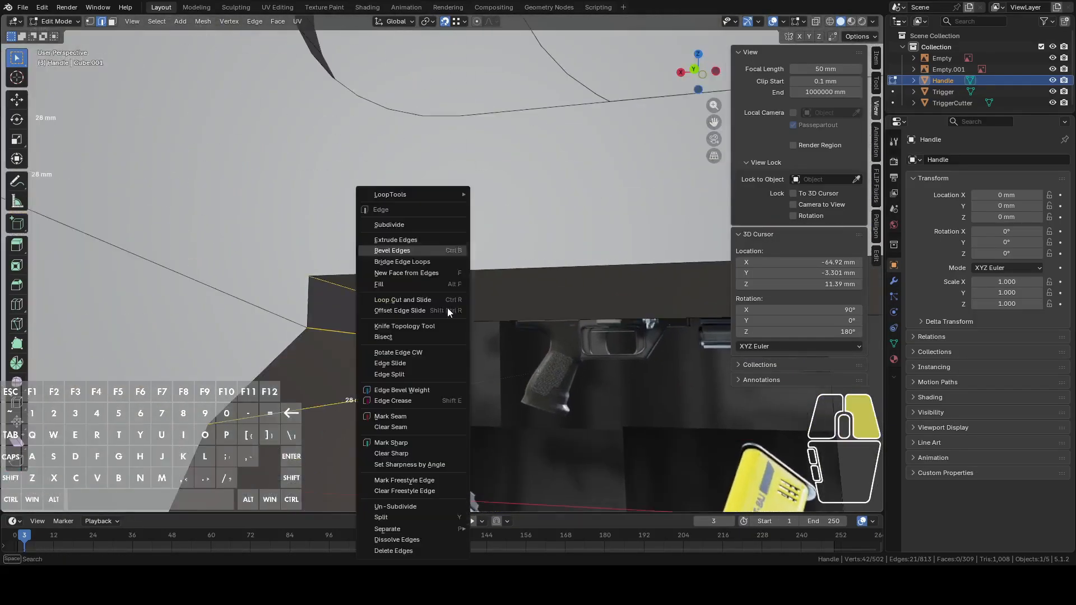
left_click(413, 247)
key("shift")
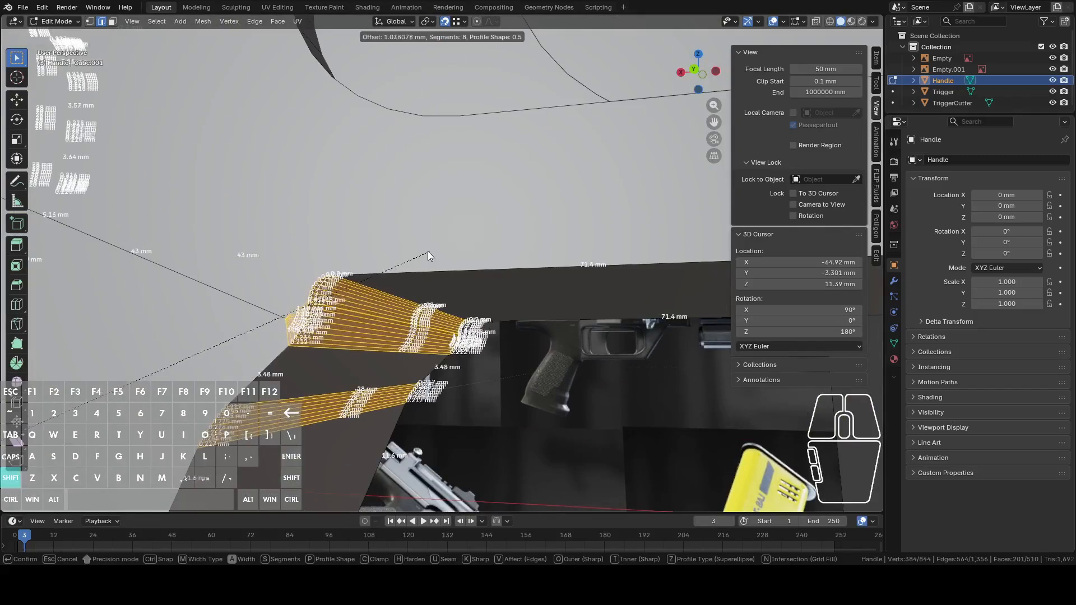
left_click(418, 254)
middle_click_drag(418, 254, 406, 314)
scroll(406, 314, "up", 4)
key("ctrl+z")
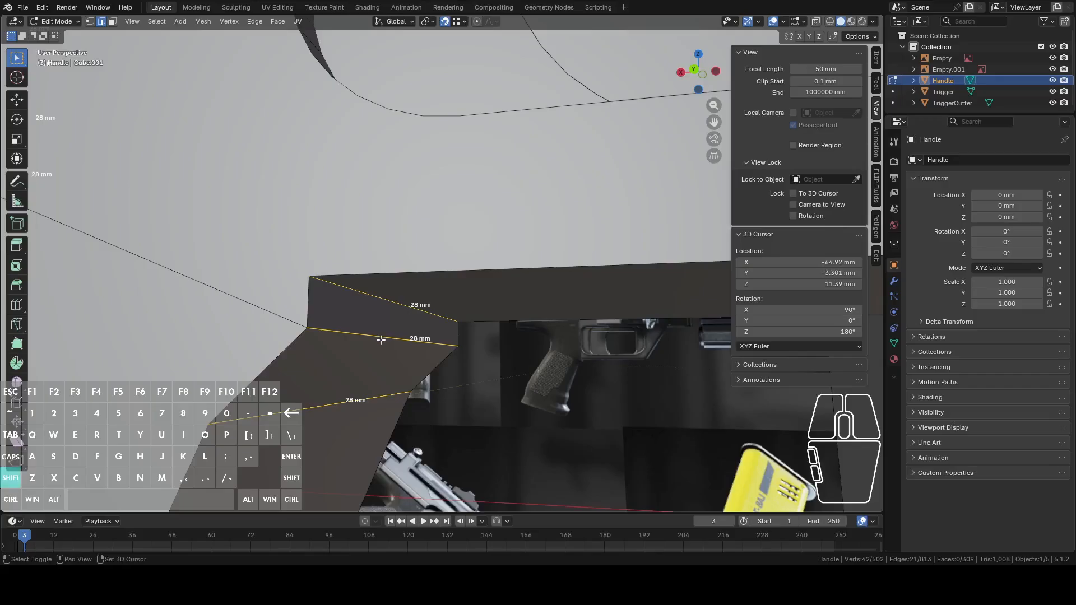
- Bevel the selected grip edges 0.857 mm with 3 segments and check the rounded grip
right_click(432, 293)
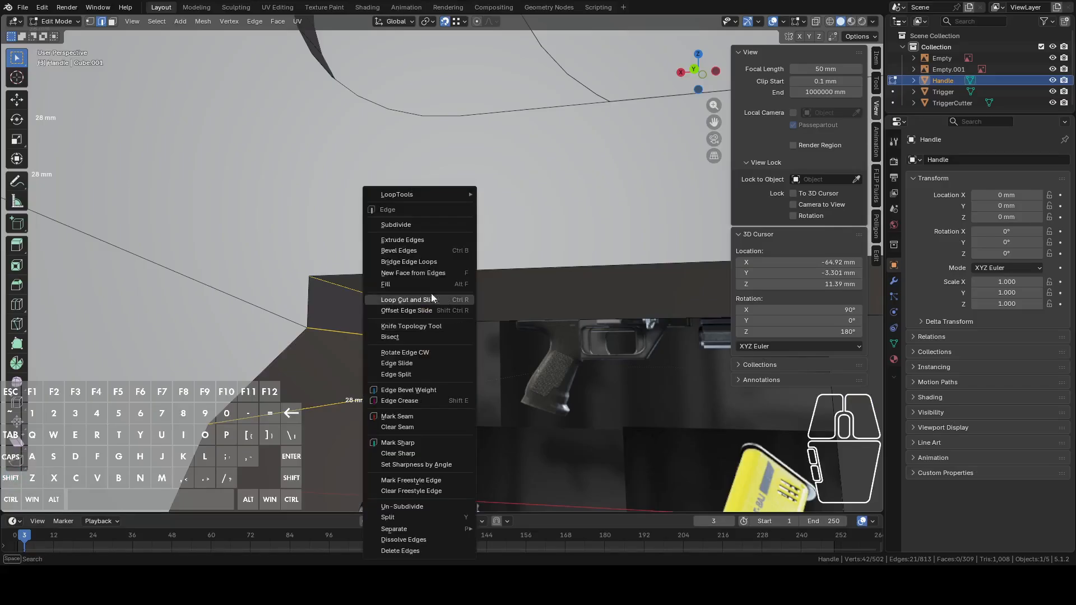
left_click(415, 251)
key("shift")
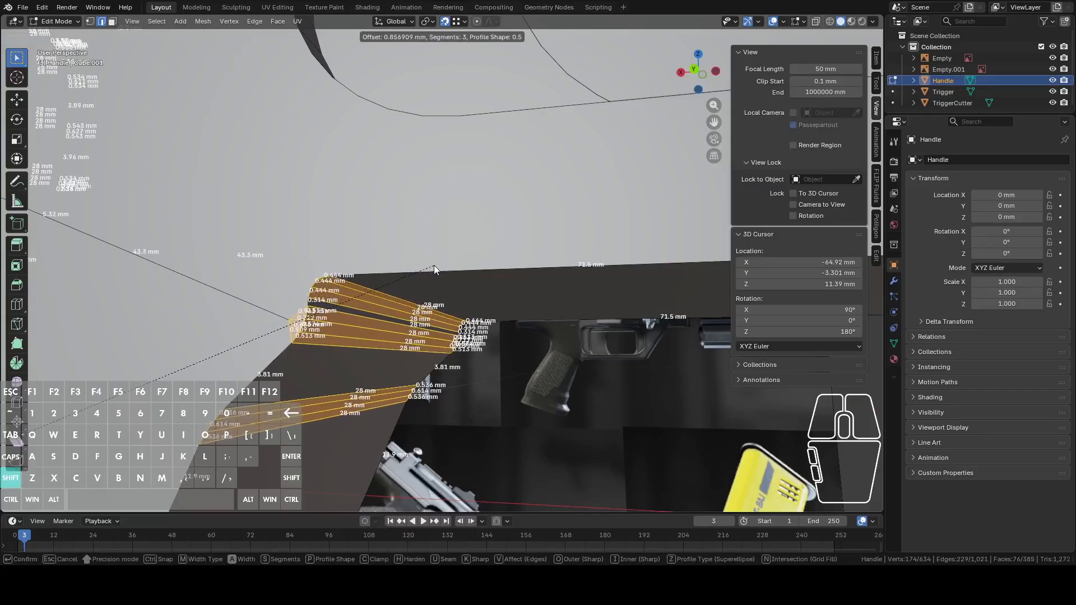
left_click(434, 265)
middle_click_drag(433, 264, 539, 284)
middle_click_drag(471, 245, 497, 293, "shift")
scroll(497, 292, "up", 5)
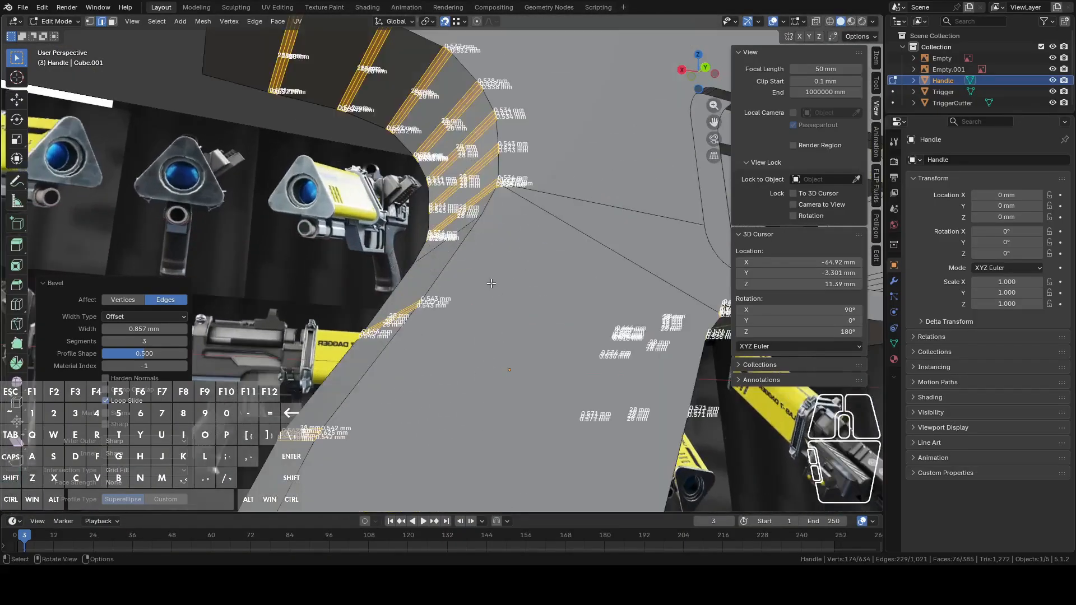
key("Tab")
key("Tab")
- Subdivide the short crosswise edge at the trigger slot's end nearest the round hole with one cut
middle_click_drag(640, 153, 603, 356)
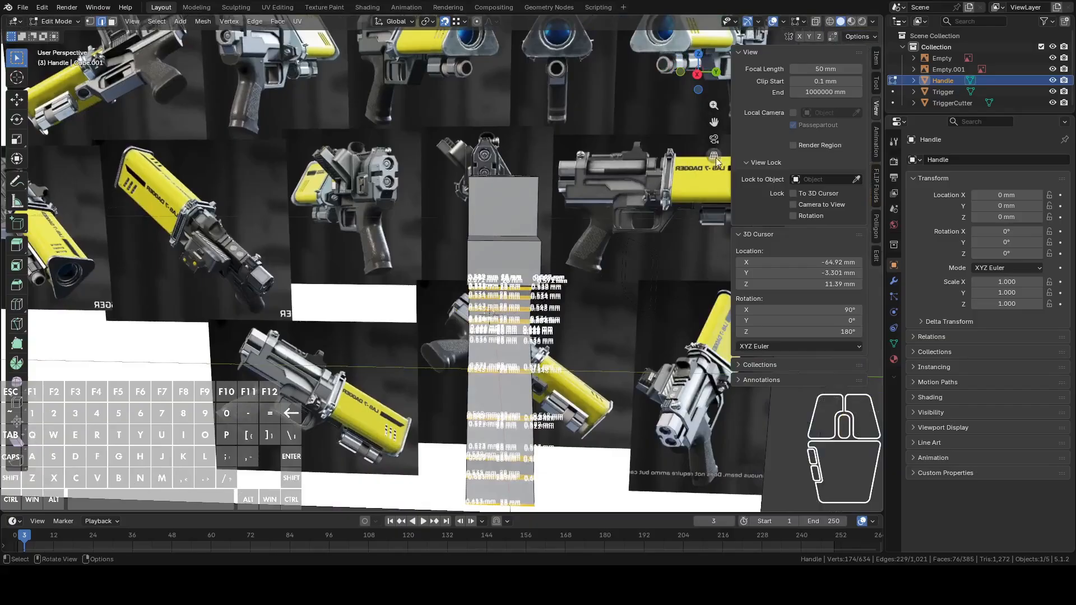
left_click(697, 74)
left_click(645, 182)
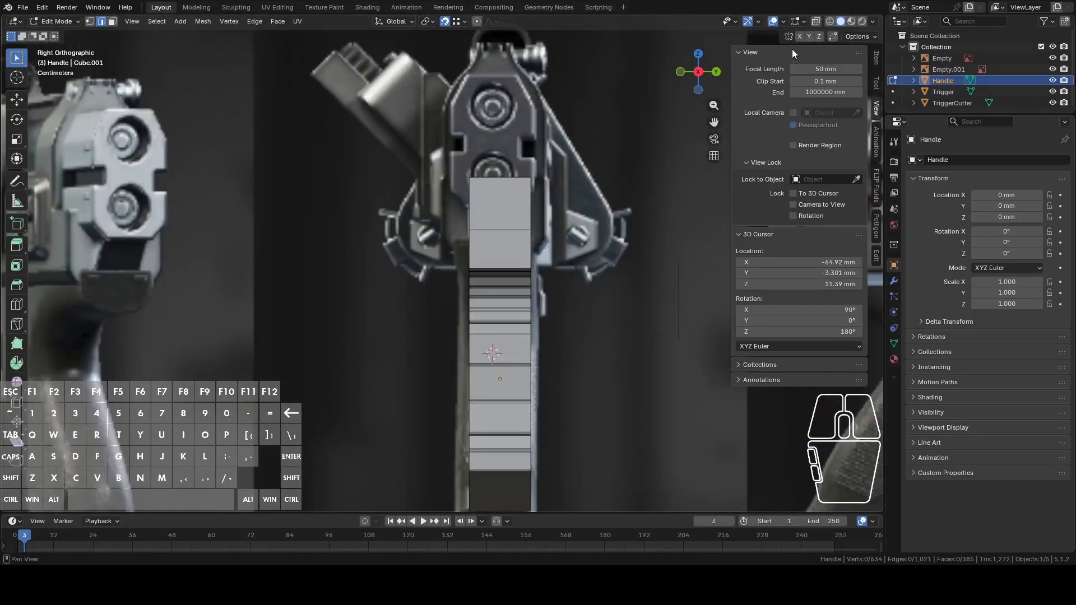
left_click(817, 22)
scroll(534, 246, "up", 2)
scroll(535, 246, "up", 3)
key("1")
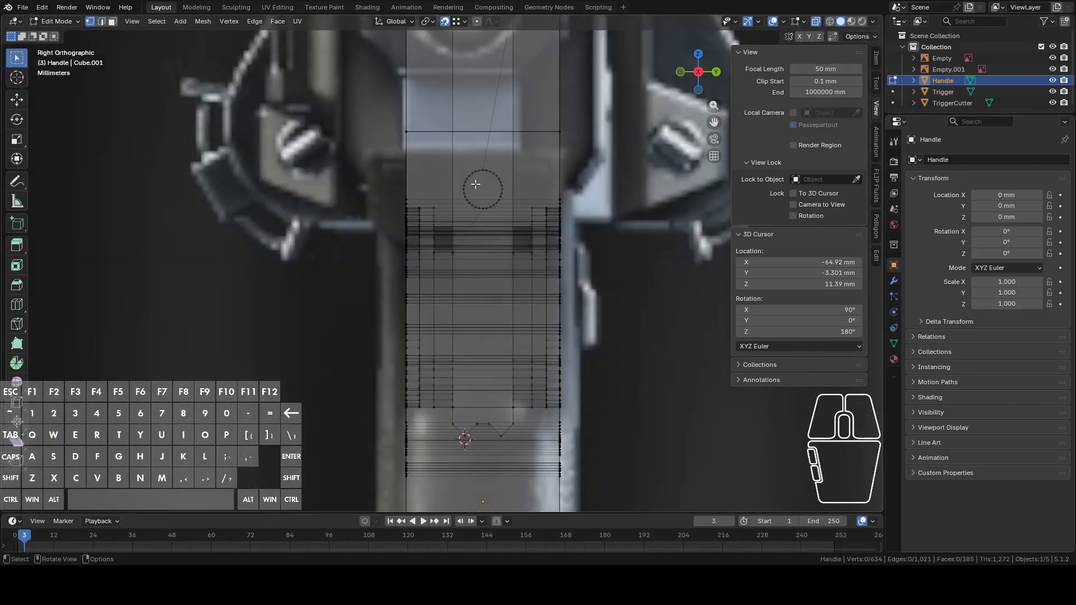
middle_click_drag(495, 192, 303, 273)
middle_click_drag(419, 359, 457, 347, "shift")
scroll(427, 288, "up", 4)
middle_click_drag(416, 442, 414, 274)
right_click(414, 274)
left_click(408, 246)
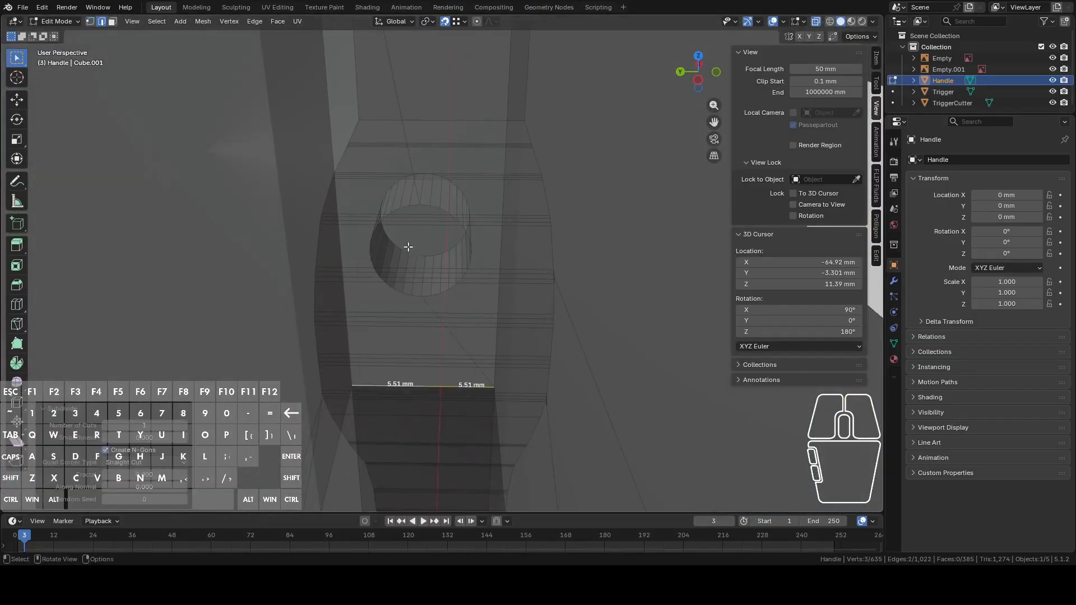
- Subdivide the matching short crosswise edge at the opposite end of the trigger slot with one cut
middle_click_drag(443, 138, 449, 336)
scroll(447, 331, "down", 4)
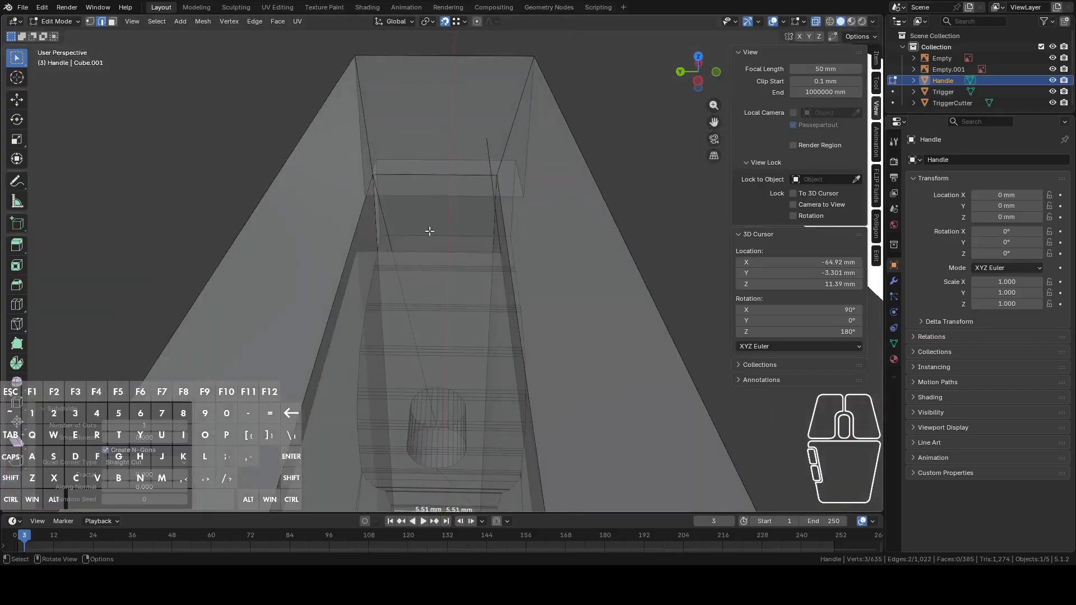
left_click(431, 175)
right_click(431, 180)
left_click(431, 181)
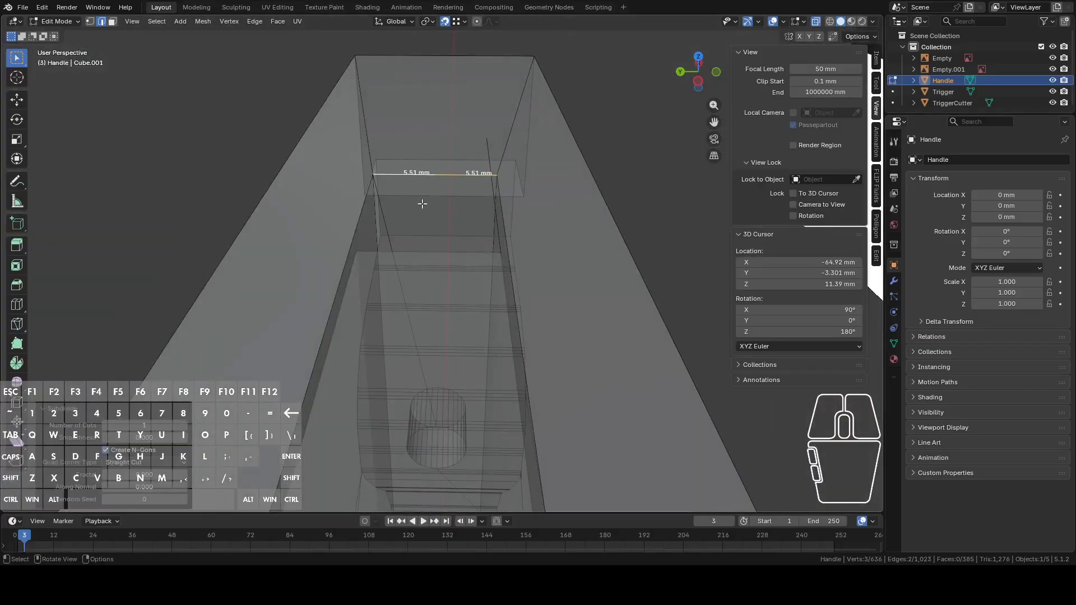
- Delete the long edge from the trigger slot's end to the round hole and the diagonal edge on the hole's other side
left_click(377, 232)
scroll(469, 213, "down", 8, "shift")
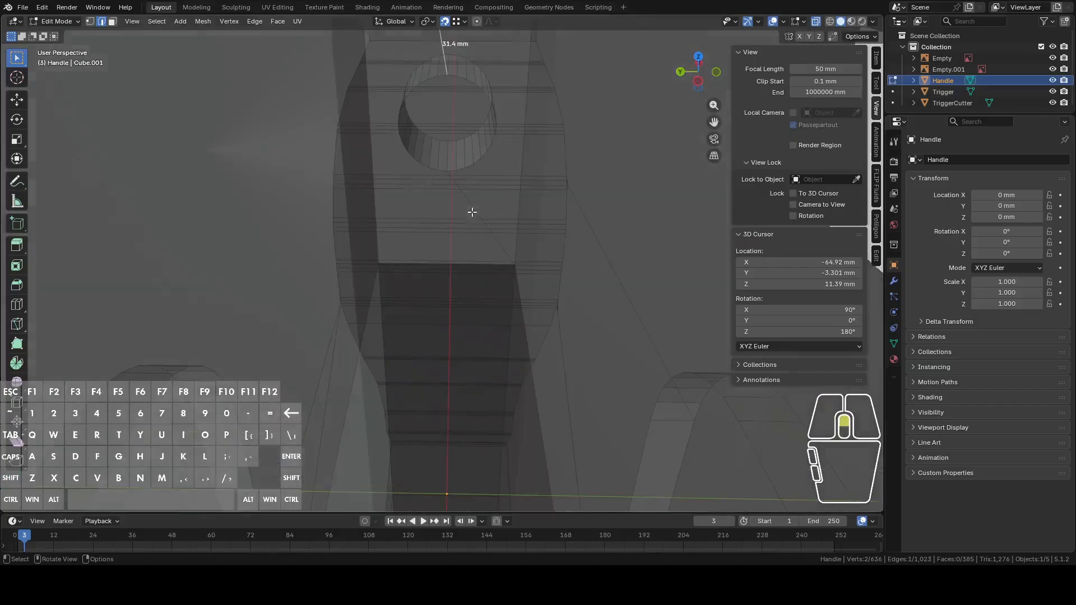
left_click(480, 212, "shift")
key("x")
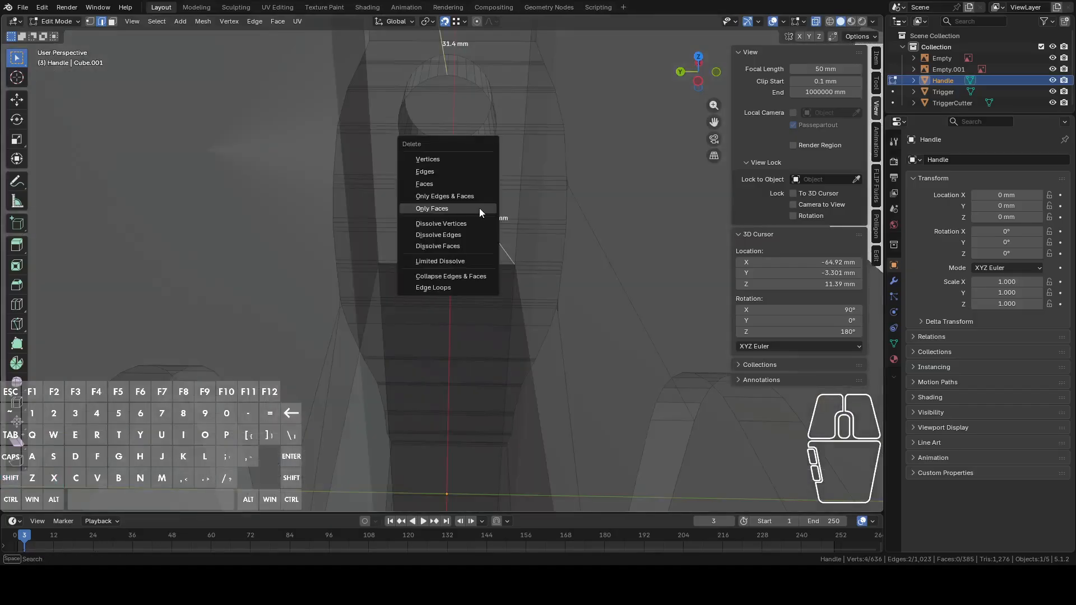
left_click(463, 171)
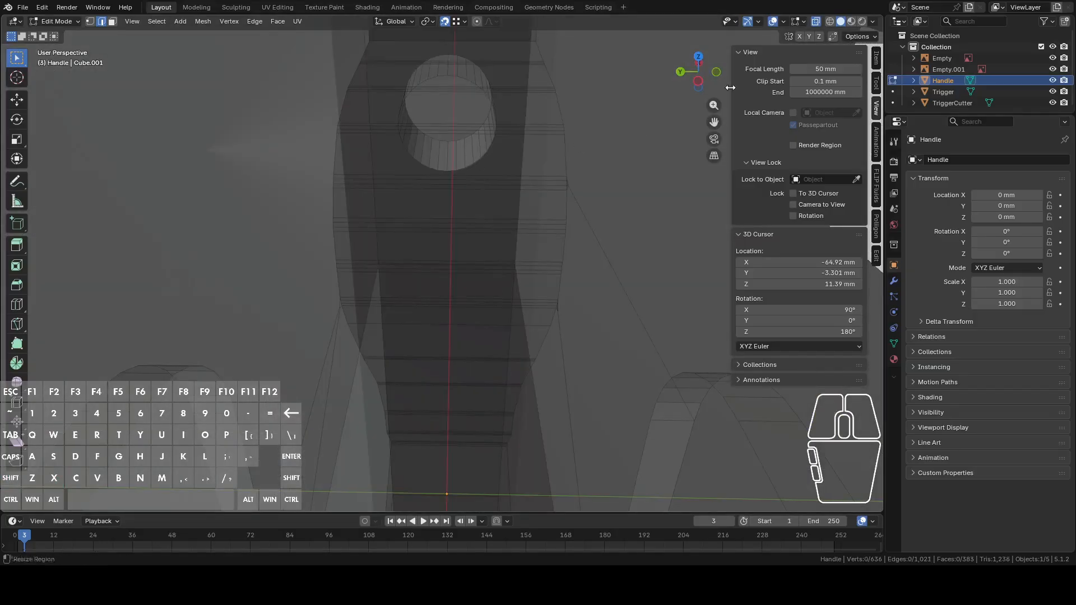
- In vertex mode, connect the round hole's rim vertex to the midpoint vertex at the far end of the trigger slot with an edge
left_click(817, 23)
middle_click_drag(477, 131, 479, 320, "shift")
scroll(499, 345, "up", 4)
key("1")
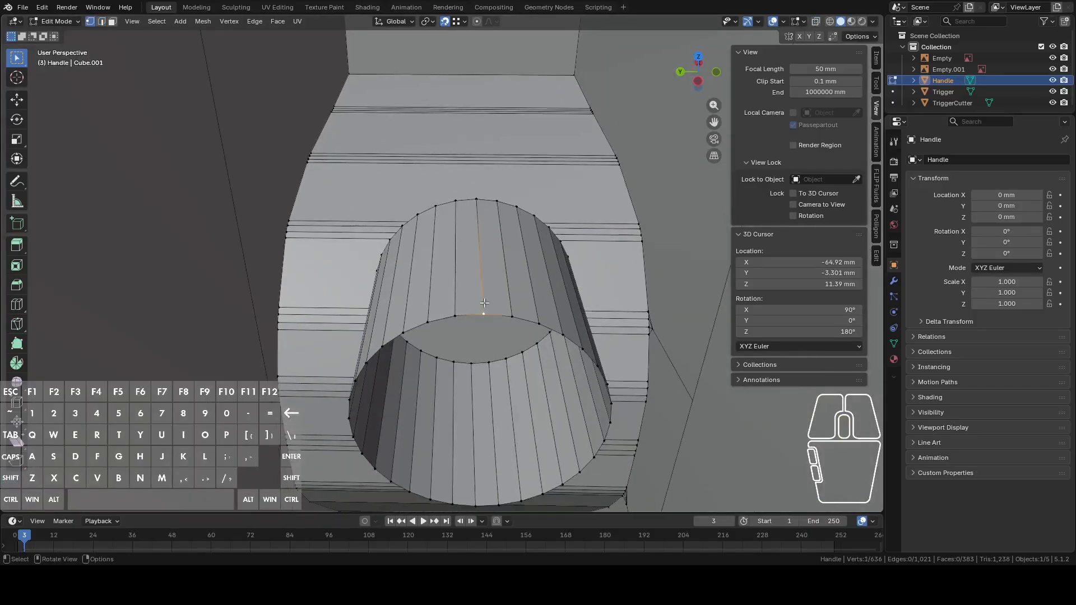
scroll(484, 307, "up", 2)
middle_click_drag(522, 198, 493, 314, "shift")
scroll(493, 314, "down", 4)
middle_click_drag(474, 230, 472, 182, "shift")
left_click(470, 163, "shift")
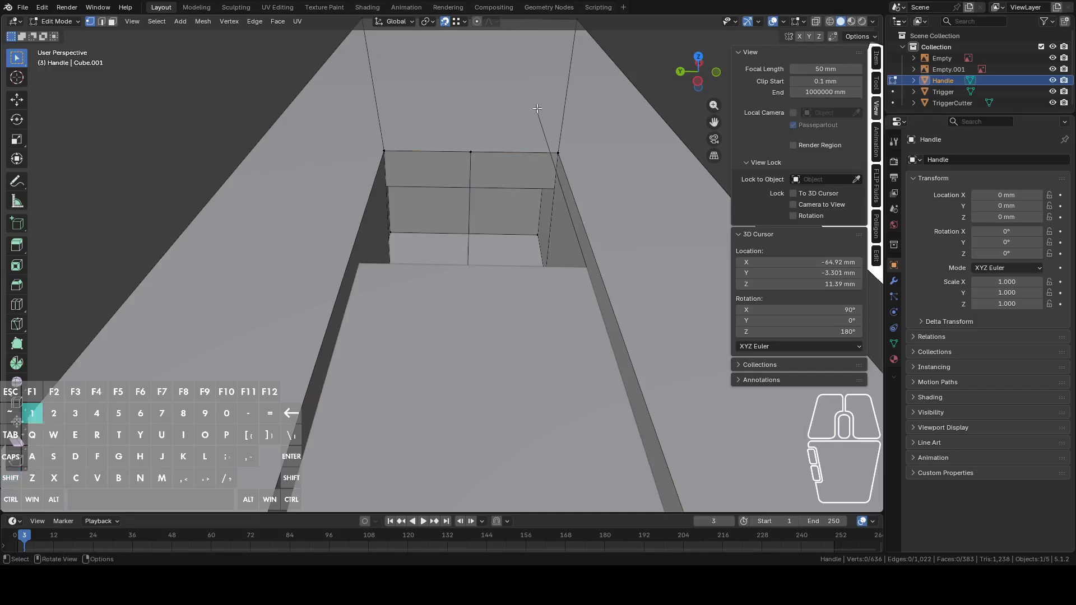
- Switch to editing the Trigger object and dissolve its stray vertex above the slot
key("Tab")
left_click(547, 249)
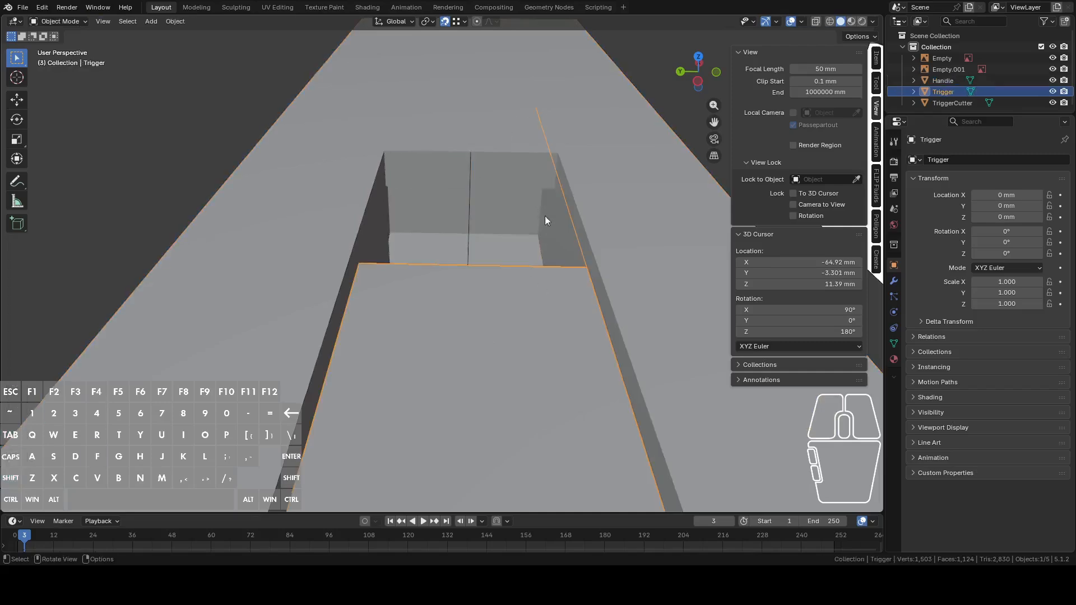
key("Tab")
left_click(539, 143)
right_click(531, 147)
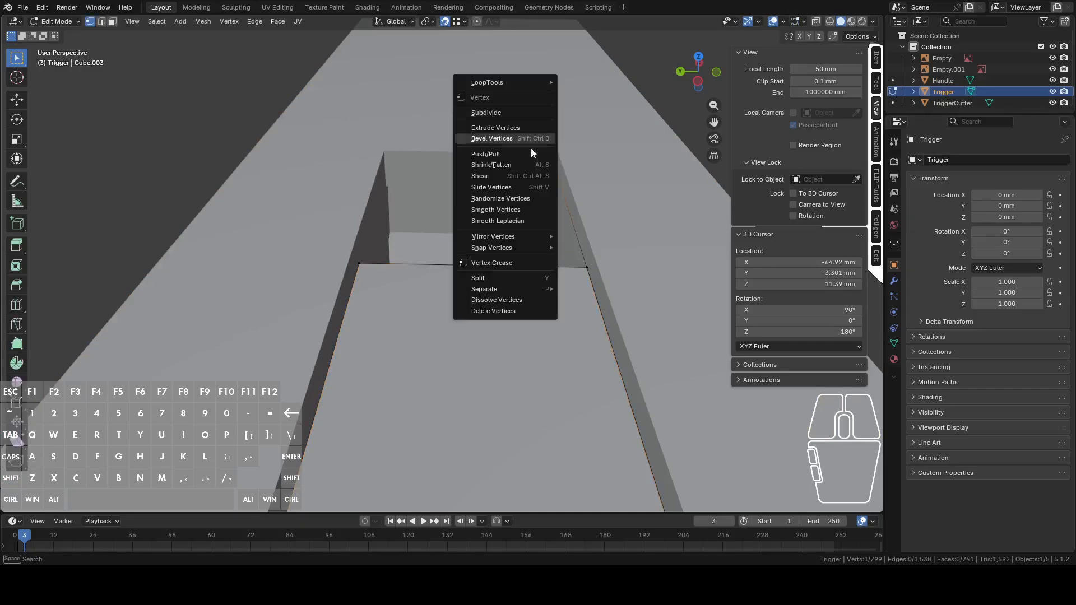
left_click(510, 302)
- Return to editing Handle and connect the opposite rim vertex of the hole to the midpoint vertex at the near slot end
key("Tab")
left_click(489, 179)
key("Tab")
mouse_move(492, 186)
middle_mouse_down()
mouse_move(499, 264)
mouse_move(485, 213)
mouse_move(484, 229)
mouse_move(488, 202)
middle_mouse_up()
scroll(485, 224, "up", 3)
scroll(456, 280, "down", 3)
scroll(458, 284, "up", 5)
middle_click_drag(474, 317, 456, 410, "shift")
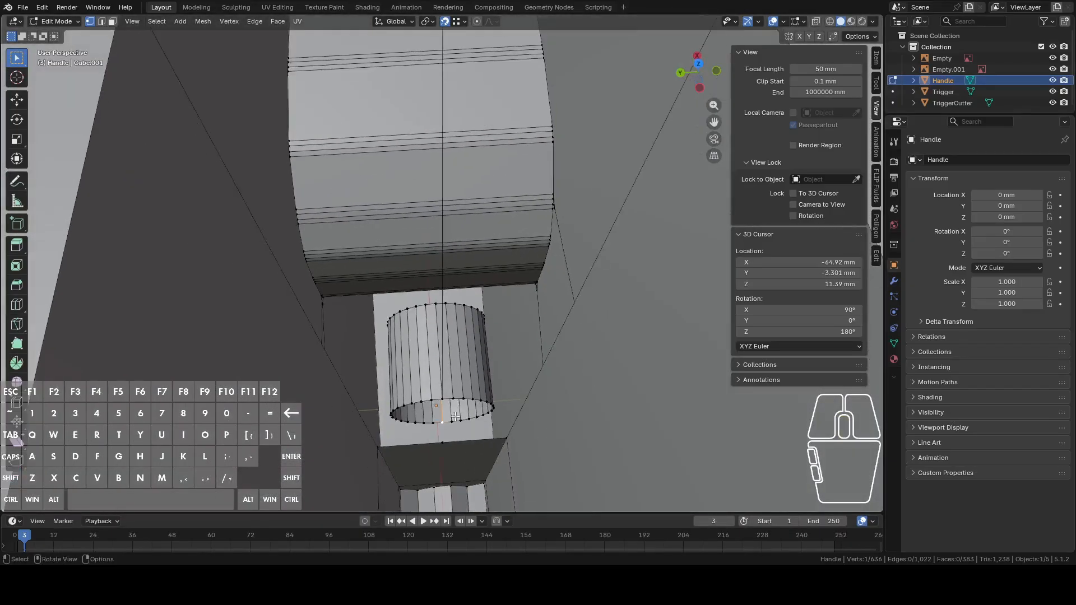
- Fill one half of the slot face around the round hole using half of its rim and that side's slot corner vertices
left_click(396, 407, "alt")
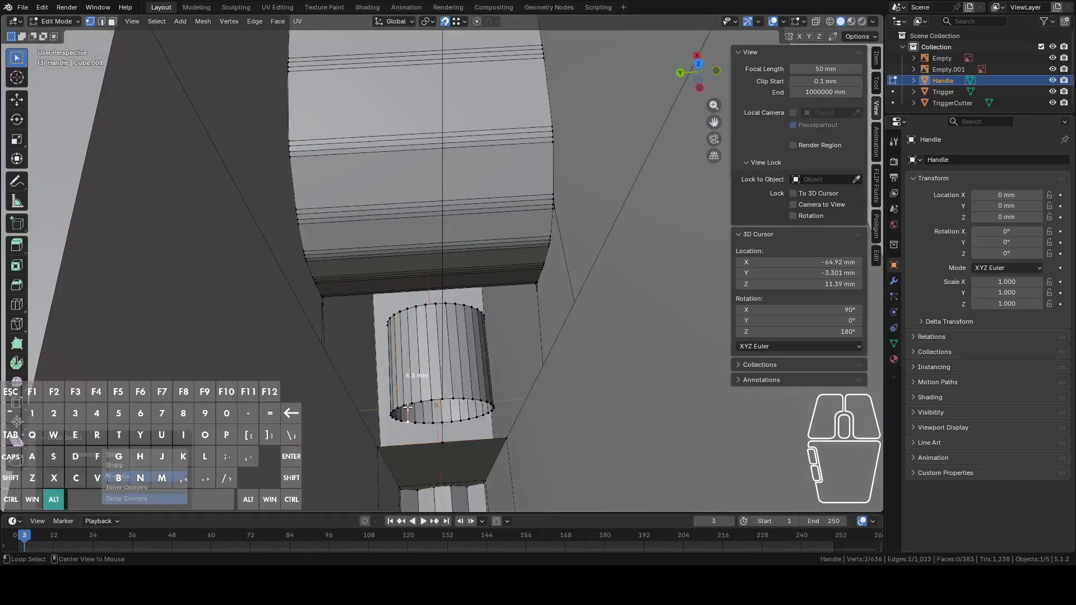
left_click(409, 402, "alt")
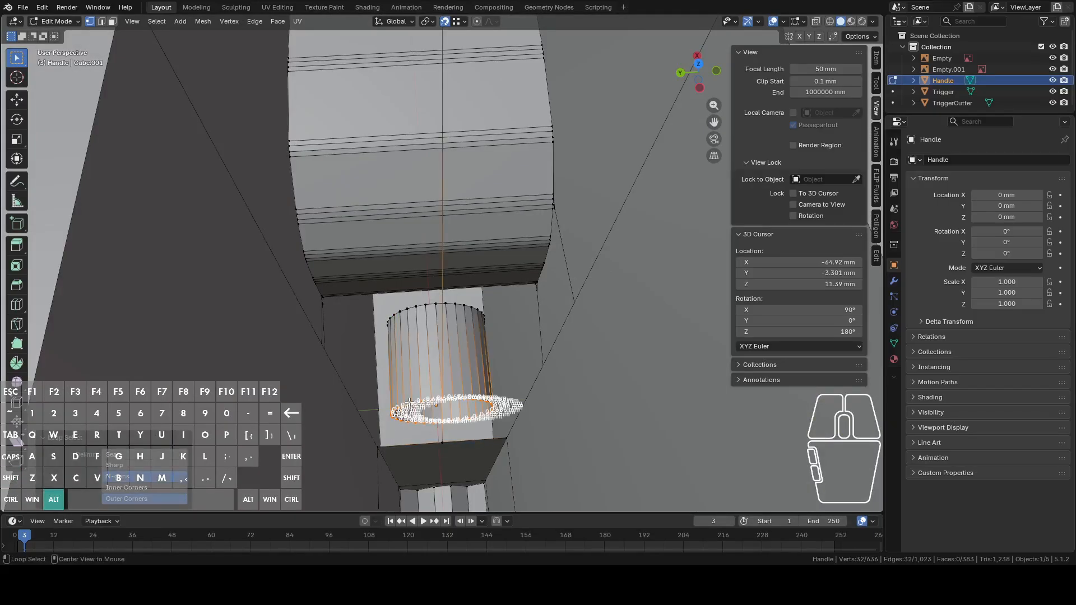
key("c")
left_click(457, 397, "shift")
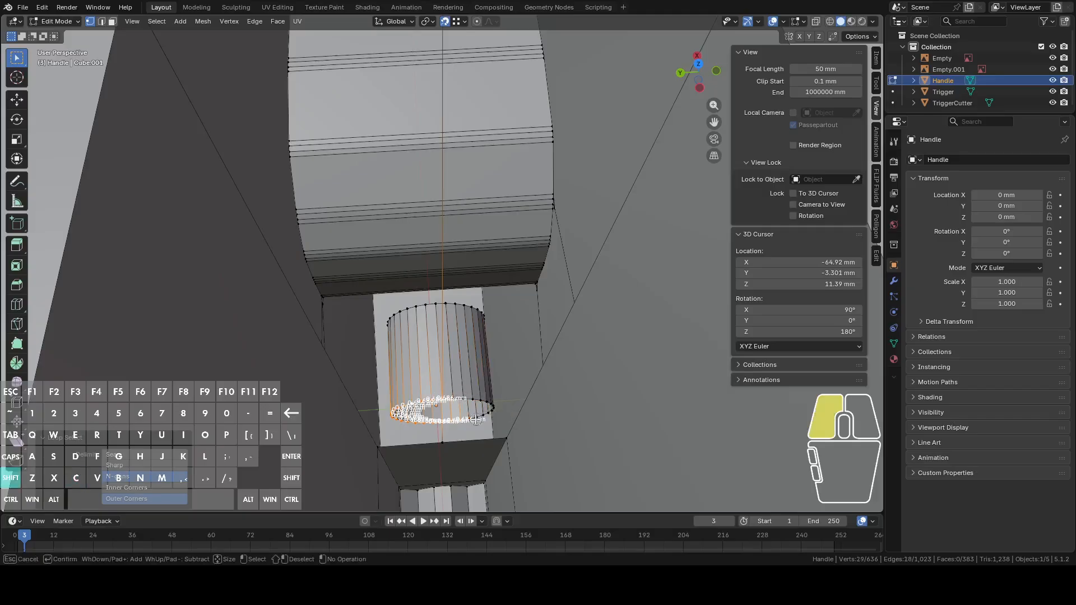
right_click(453, 420)
left_click(441, 444, "shift")
left_click(382, 446, "shift")
scroll(383, 419, "down", 1)
middle_click_drag(383, 419, 390, 448, "shift")
left_click(302, 209, "shift")
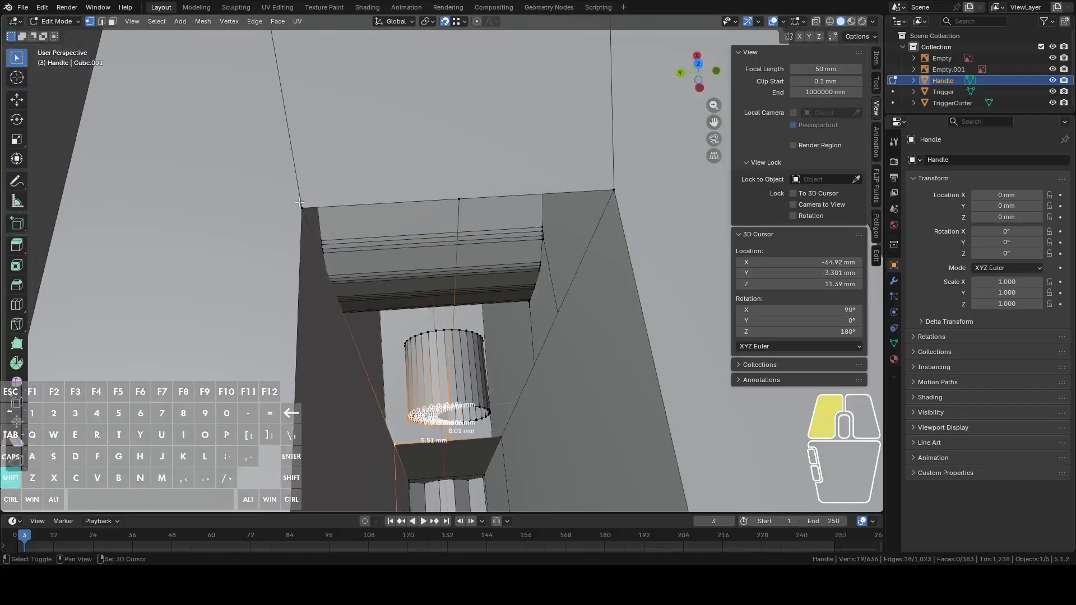
key("f")
- Fill the remaining half of the slot face on the other side of the round hole
middle_click_drag(454, 197, 451, 317)
left_click(431, 388, "alt")
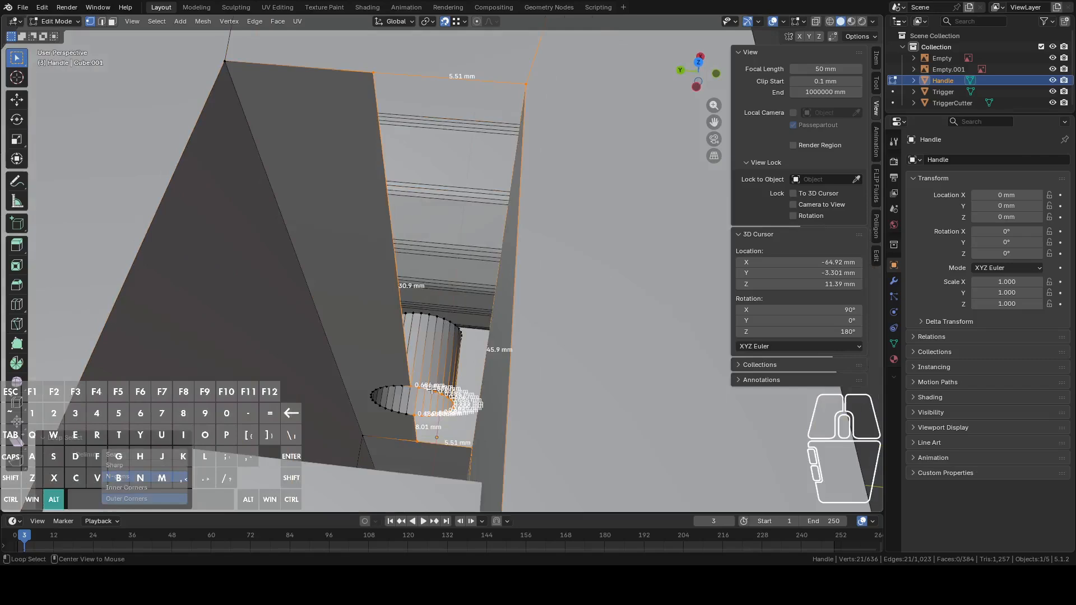
middle_click_drag(430, 388, 533, 331)
key("f")
key("Tab")
key("Tab")
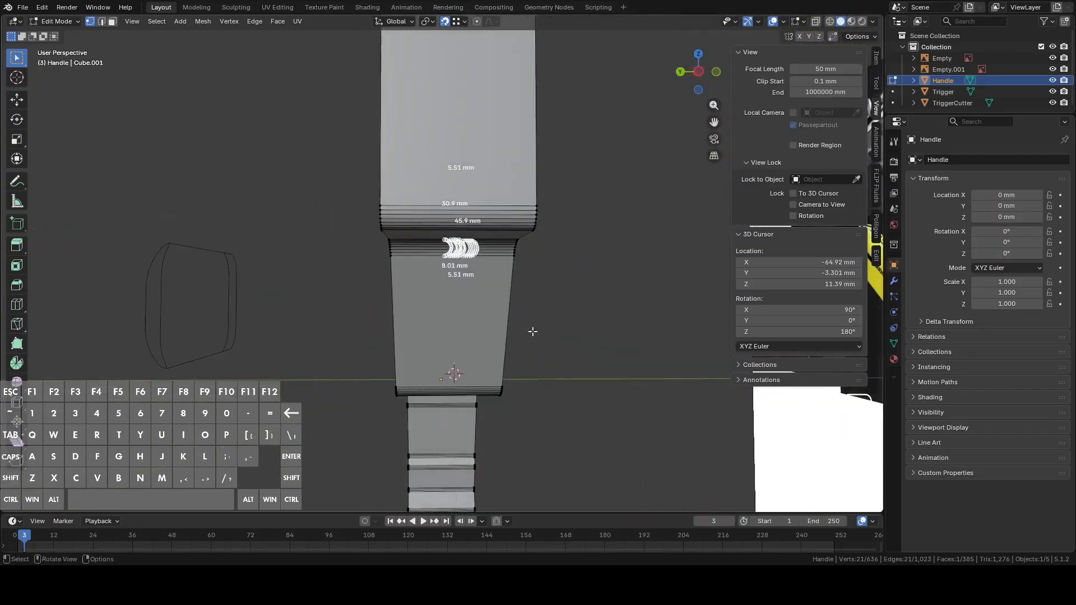
- Clear the selection and, in edge mode, select the 28 mm crosswise edge at the end of the handle's sloped top
left_click(699, 72)
scroll(571, 213, "up", 2)
left_click(653, 123)
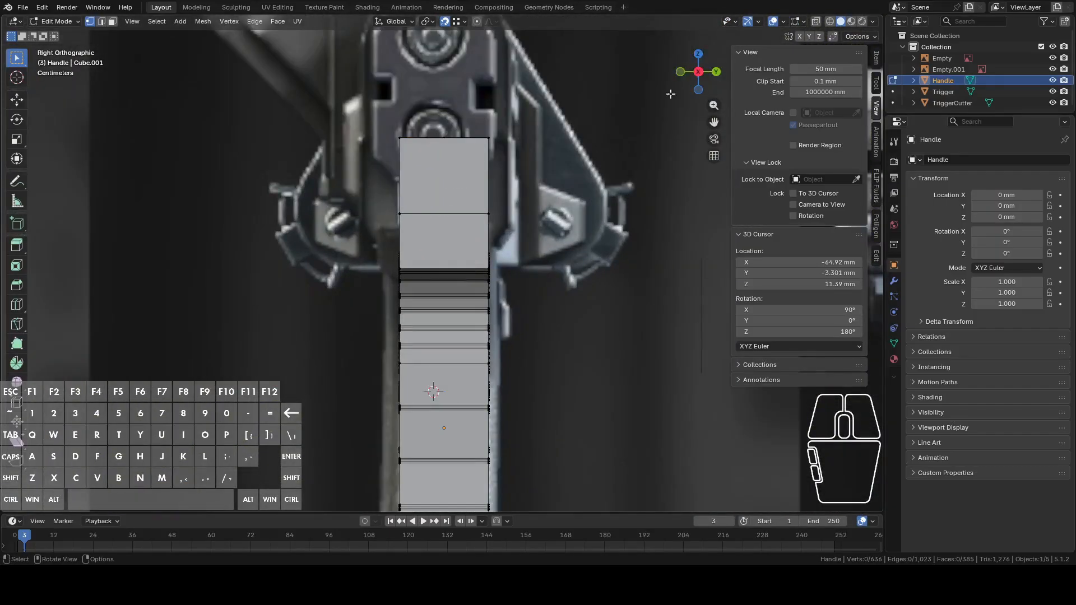
left_click(816, 22)
scroll(602, 137, "up", 2)
scroll(524, 158, "down", 3)
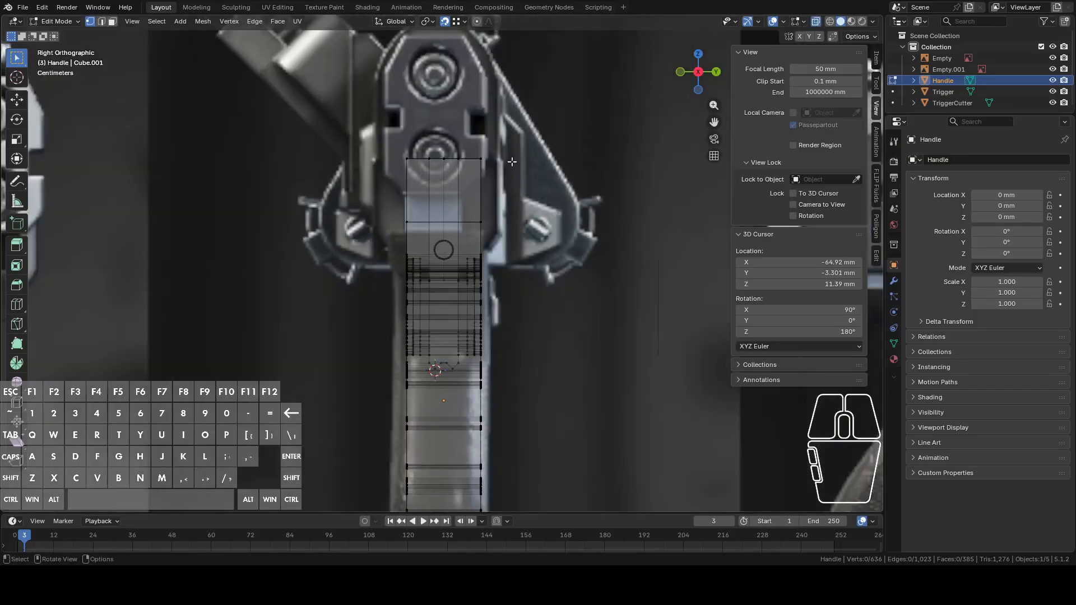
key("2")
scroll(453, 286, "up", 3)
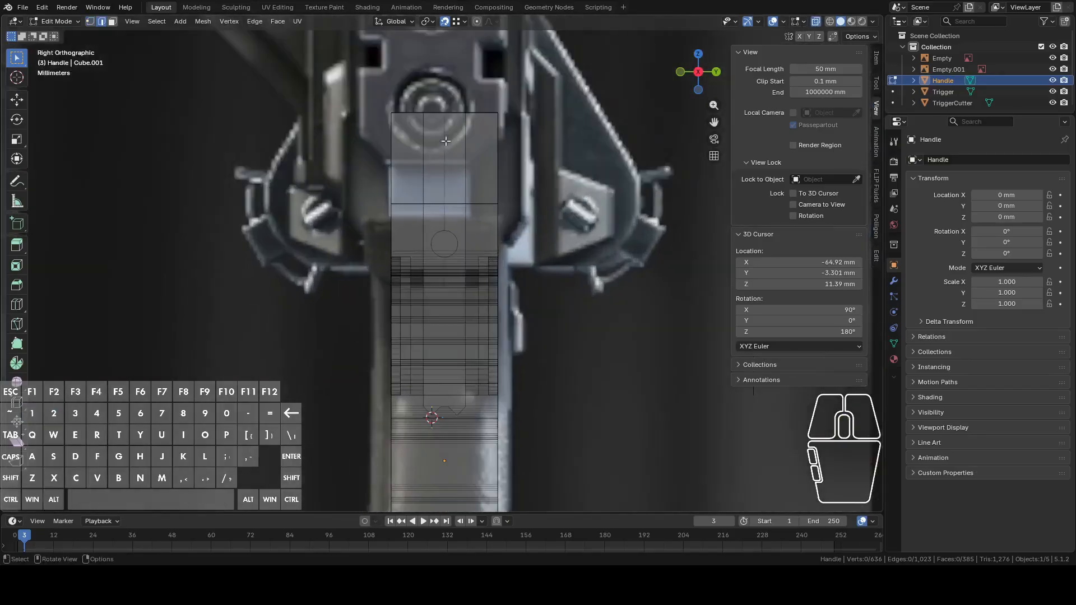
scroll(452, 286, "up", 1)
left_click(464, 236)
middle_click_drag(464, 236, 556, 199)
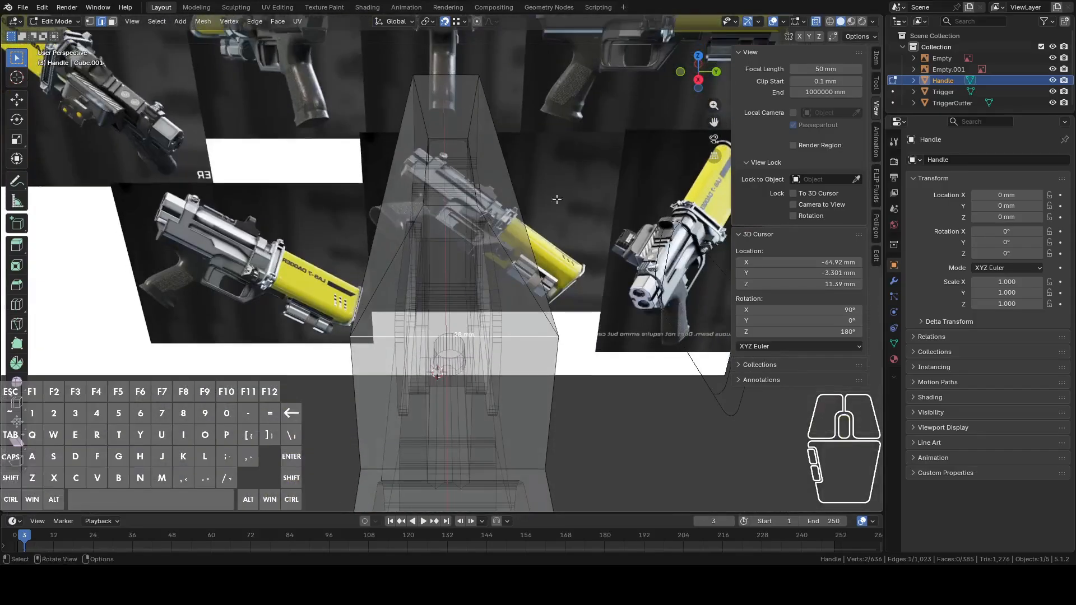
left_click(816, 21)
middle_click_drag(650, 95, 597, 123)
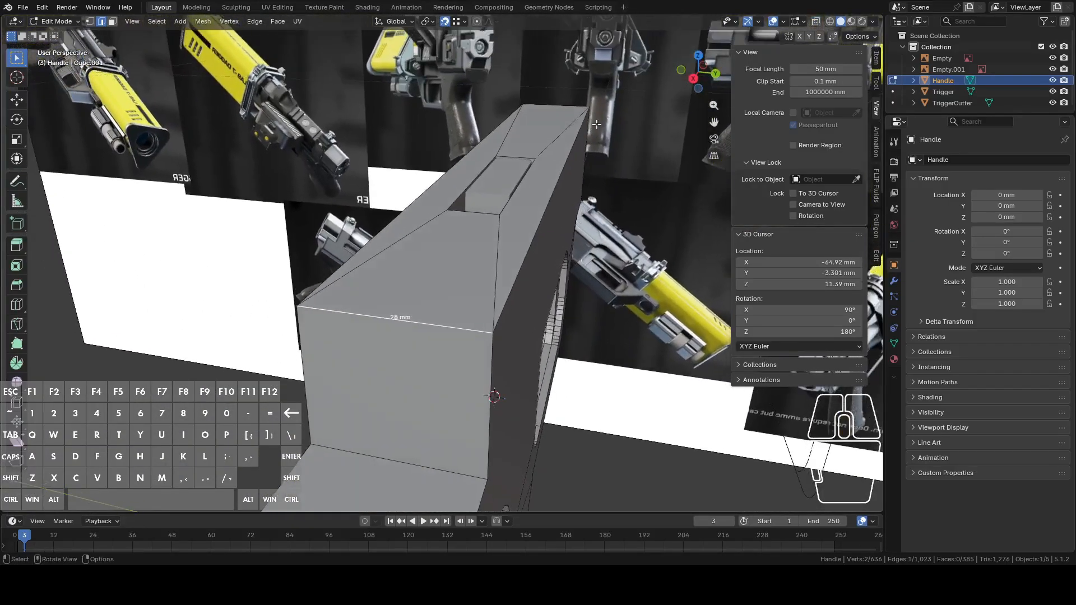
- Add the crosswise edges at the slot's end, the top's far end and the stepped end block to the selection
key("1")
key("2")
left_click(510, 157)
left_click(552, 113, "shift")
left_click(424, 315, "shift")
middle_click_drag(423, 315, 445, 325)
key("c")
left_click_drag(444, 325, 449, 330)
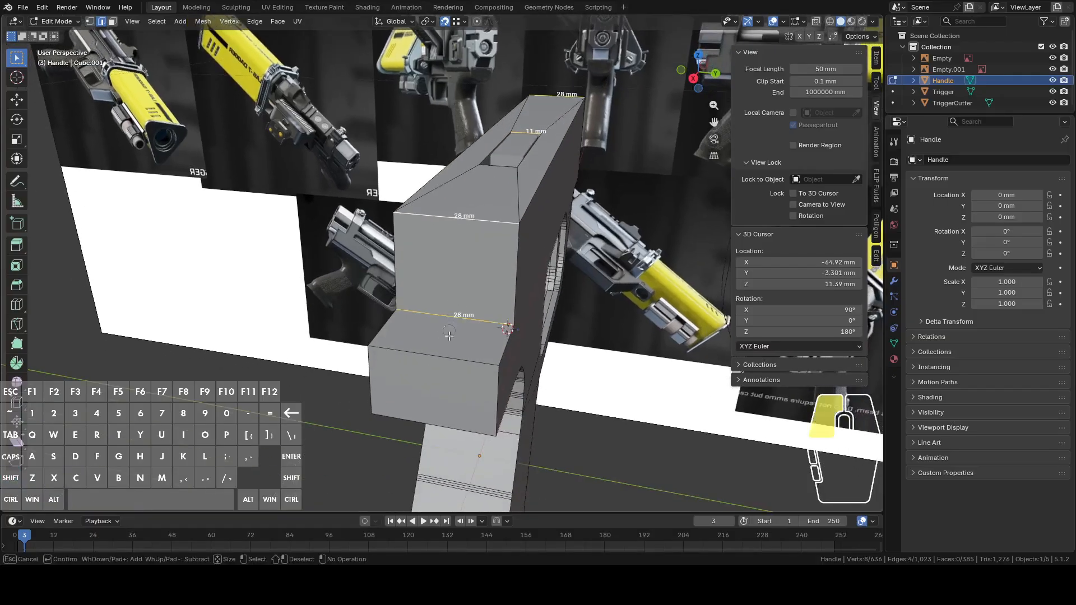
right_click(439, 378)
- Circle-select the crosswise edges down the curved outer side of the grip and across its base
middle_click_drag(438, 377, 469, 279)
key("c")
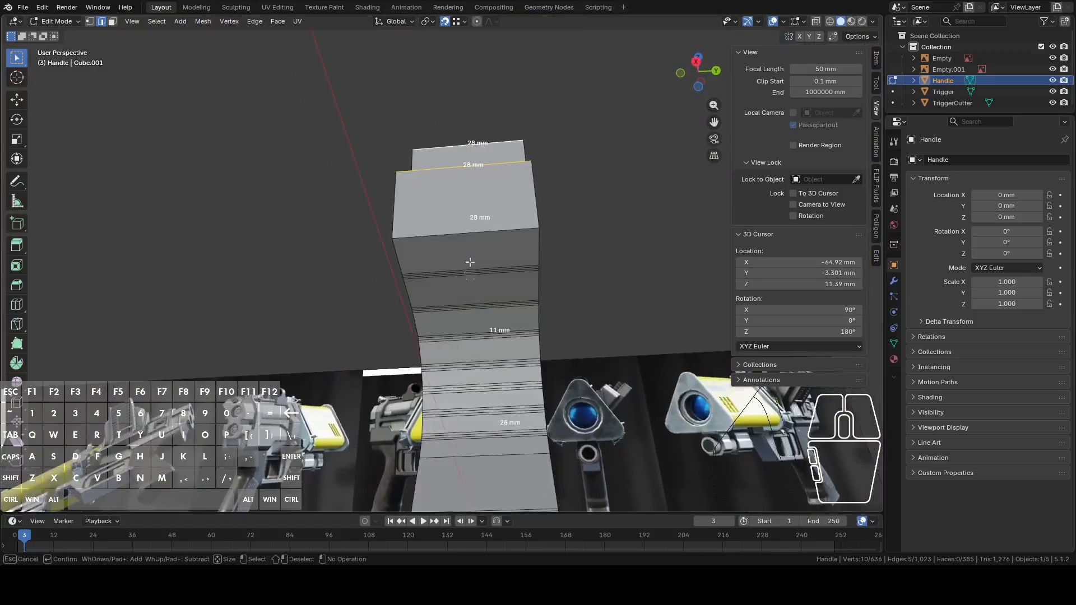
left_click(474, 236)
left_click_drag(473, 236, 482, 457)
right_click(482, 456)
middle_click_drag(482, 457, 469, 364)
key("c")
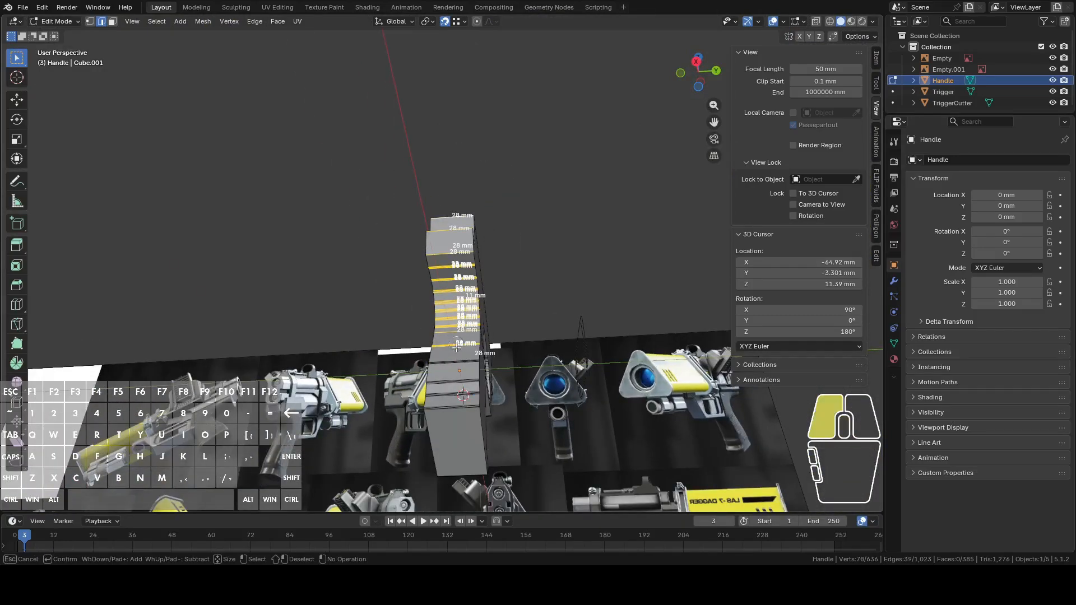
left_click(462, 459)
right_click(462, 458)
- Extend the circle selection over the crosswise edges on the grip's opposite side and the underside of the trigger guard
middle_click_drag(462, 459, 350, 302)
scroll(350, 302, "up", 4)
key("c")
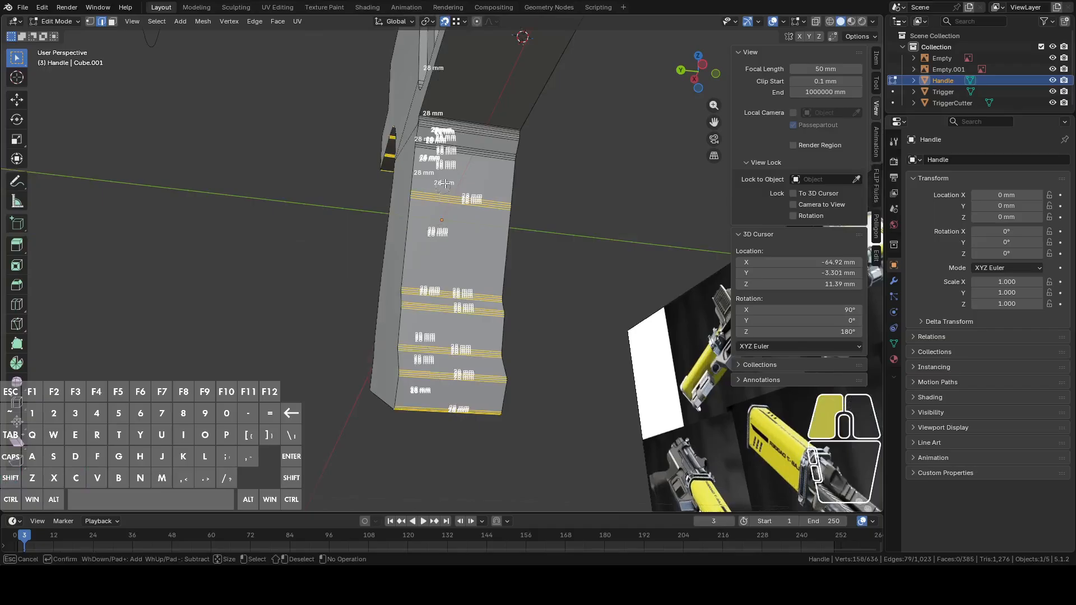
right_click(463, 106)
scroll(471, 114, "down", 3)
middle_click_drag(483, 132, 467, 263, "shift")
key("c")
left_click_drag(518, 197, 522, 176)
right_click(523, 176)
middle_click_drag(523, 177, 437, 390, "shift")
key("c")
left_click_drag(468, 293, 470, 283)
right_click(513, 205)
- Turn on see-through display and circle-select the remaining crosswise edges inside the trigger guard opening from the left view
middle_click_drag(513, 205, 606, 229)
middle_click_drag(606, 412, 533, 316, "shift")
scroll(533, 316, "up", 3)
middle_click_drag(466, 343, 506, 340)
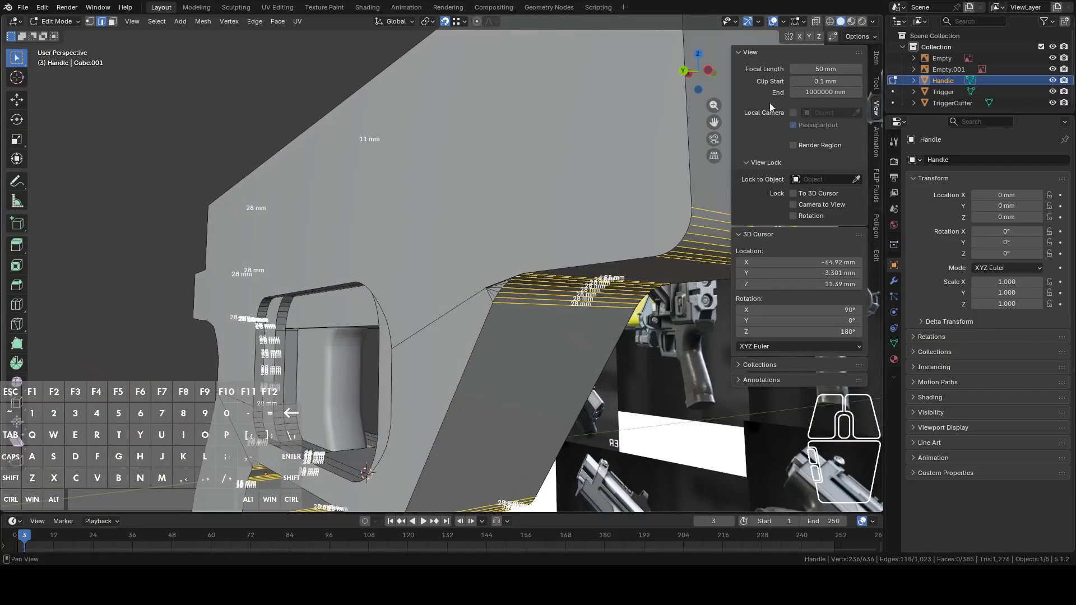
left_click(816, 22)
middle_click_drag(645, 224, 615, 201)
middle_click_drag(615, 201, 589, 220)
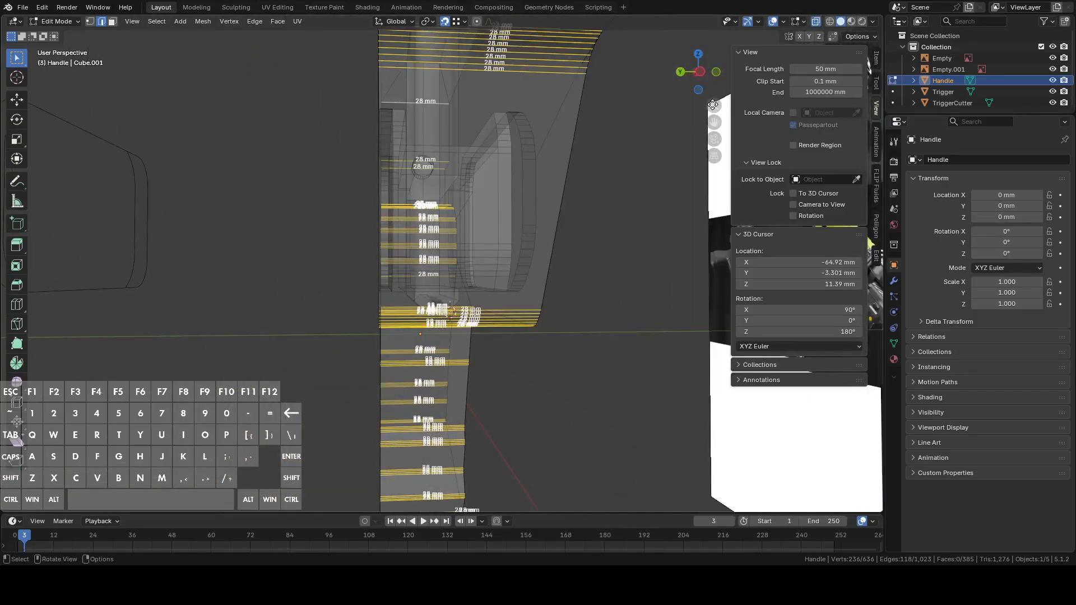
left_click(705, 73)
scroll(527, 336, "up", 4)
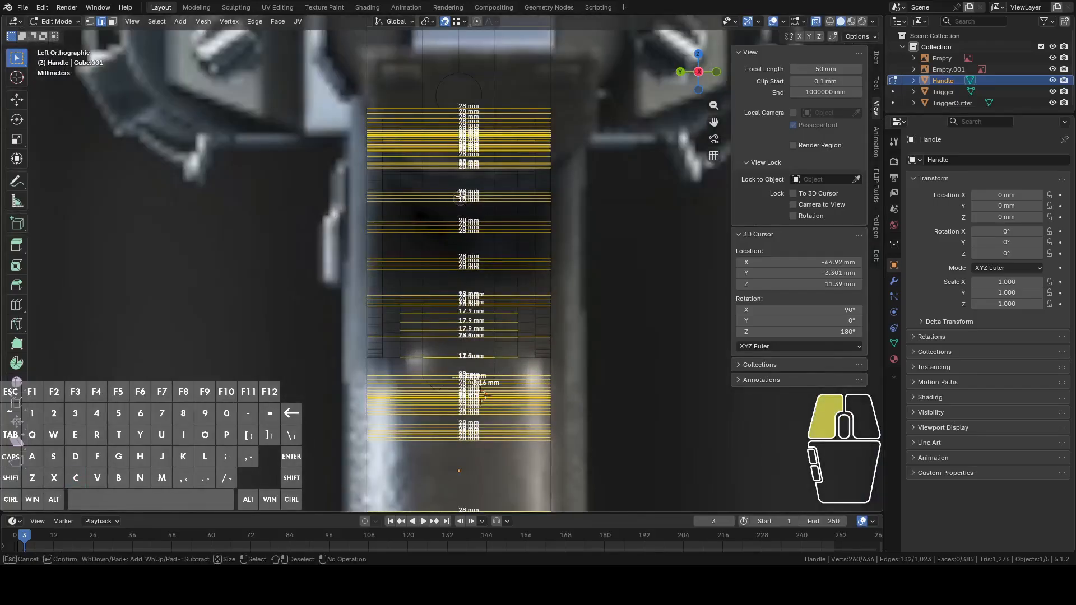
left_click_drag(461, 78, 460, 75)
right_click(460, 76)
- Remove the round hole's rim edges, the lengthwise slot edges and the split slot-end edges from the selection
middle_click_drag(460, 90, 510, 345, "shift")
key("c")
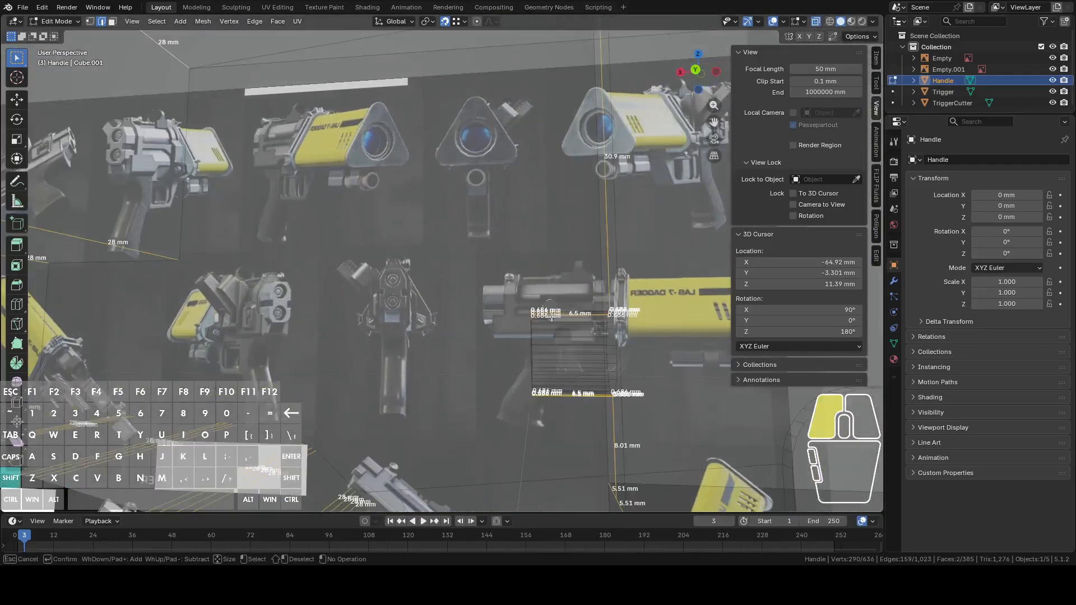
left_click_drag(604, 248, 599, 253)
right_click(599, 253)
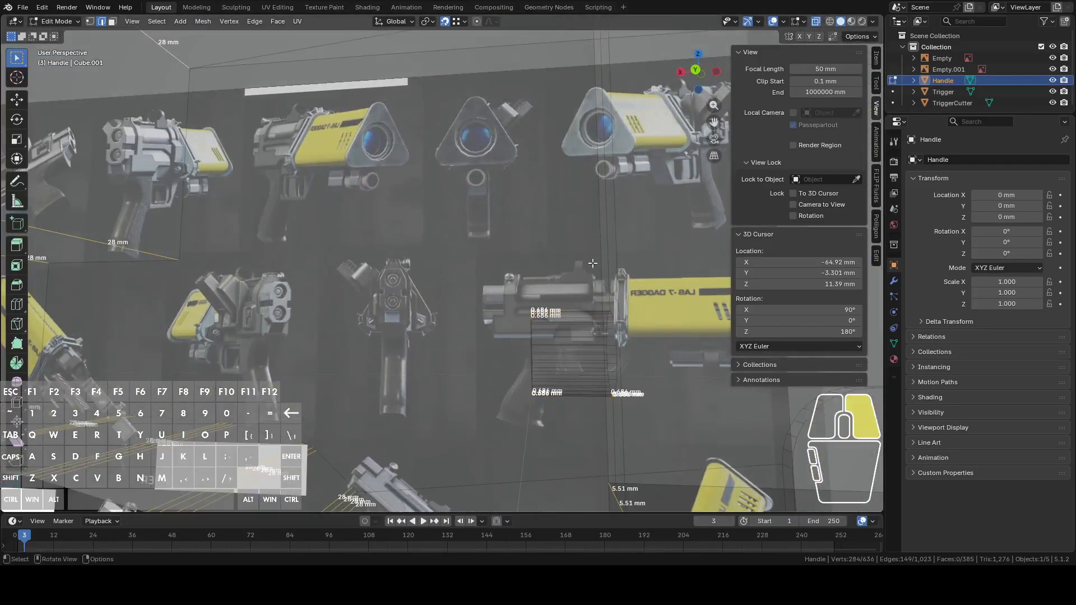
mouse_move(523, 311)
left_mouse_down("shift")
mouse_move(583, 381)
mouse_move(531, 322)
mouse_move(534, 307)
left_mouse_up("shift")
middle_click_drag(534, 307, 505, 363)
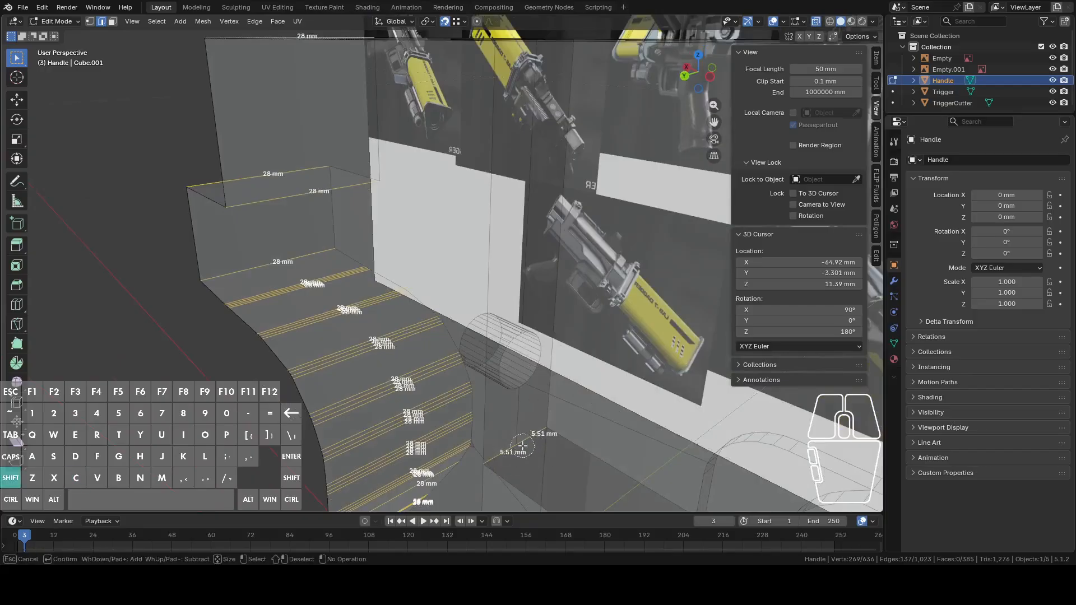
middle_click_drag(524, 444, 584, 263)
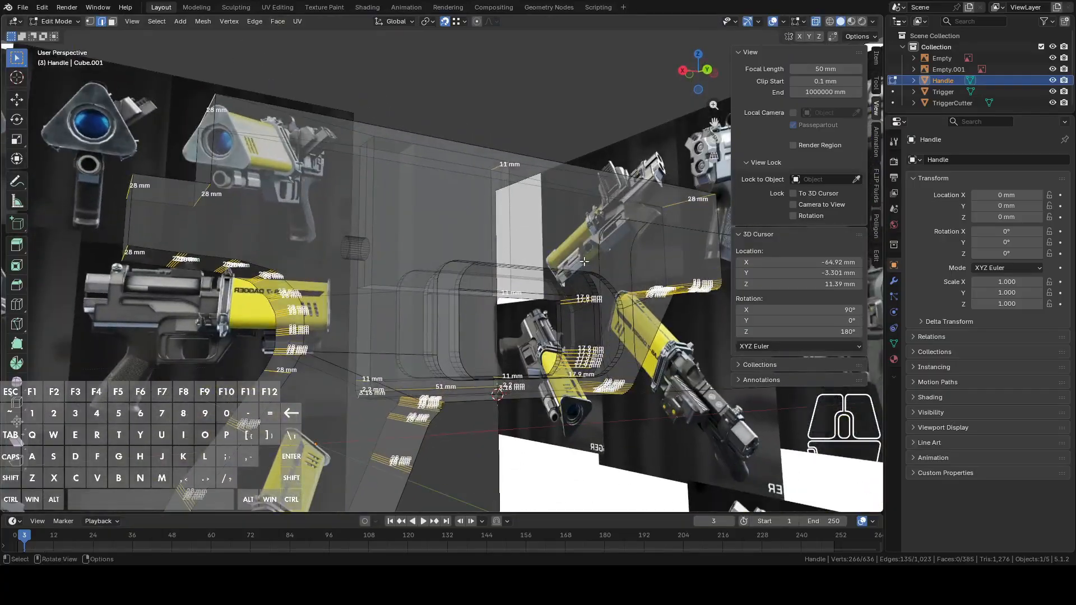
- Subdivide all selected crosswise edges of the handle with one cut to create a centre line
right_click(574, 260)
left_click(535, 224)
middle_click_drag(536, 225, 574, 309)
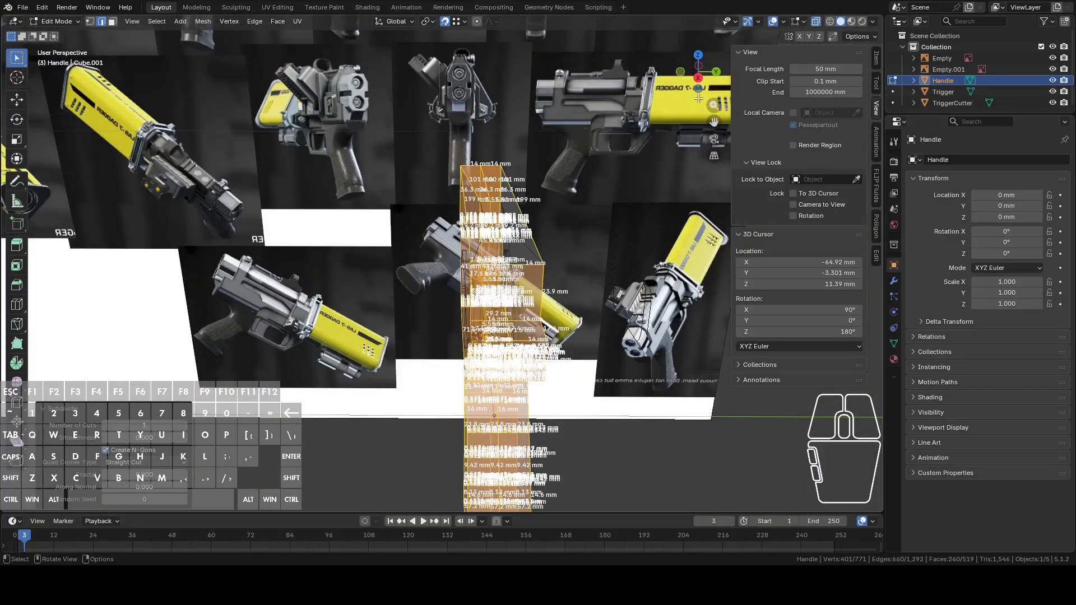
- In the right orthographic view, select the vertices along one outer side of the handle's upper part
left_click(696, 82)
left_click(548, 238)
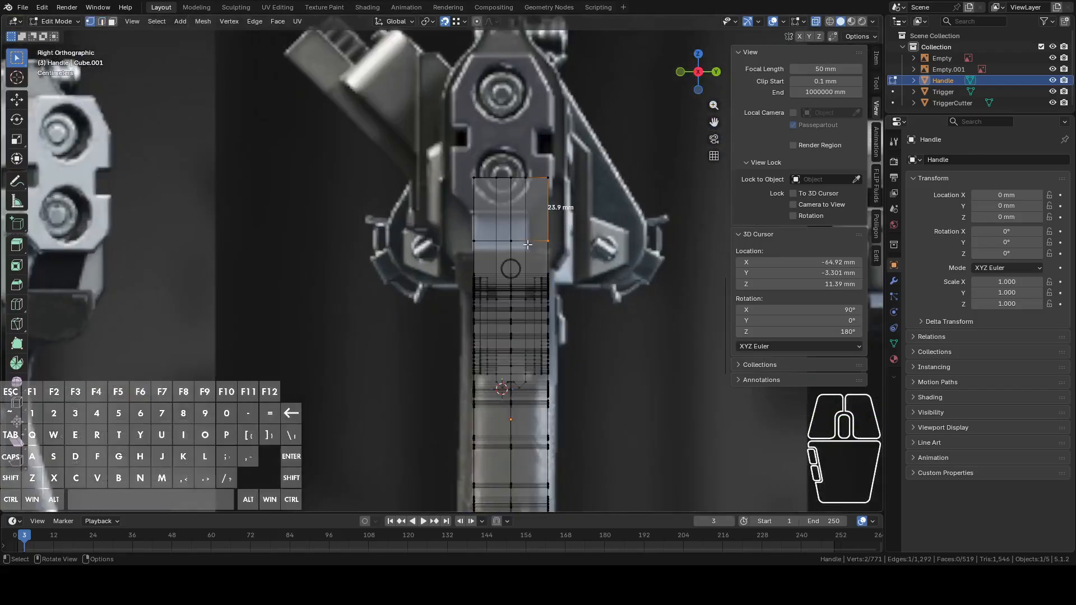
- Select all of the handle's vertices on the positive Y side of the active centre-line vertex using Side of Active
left_click(156, 21)
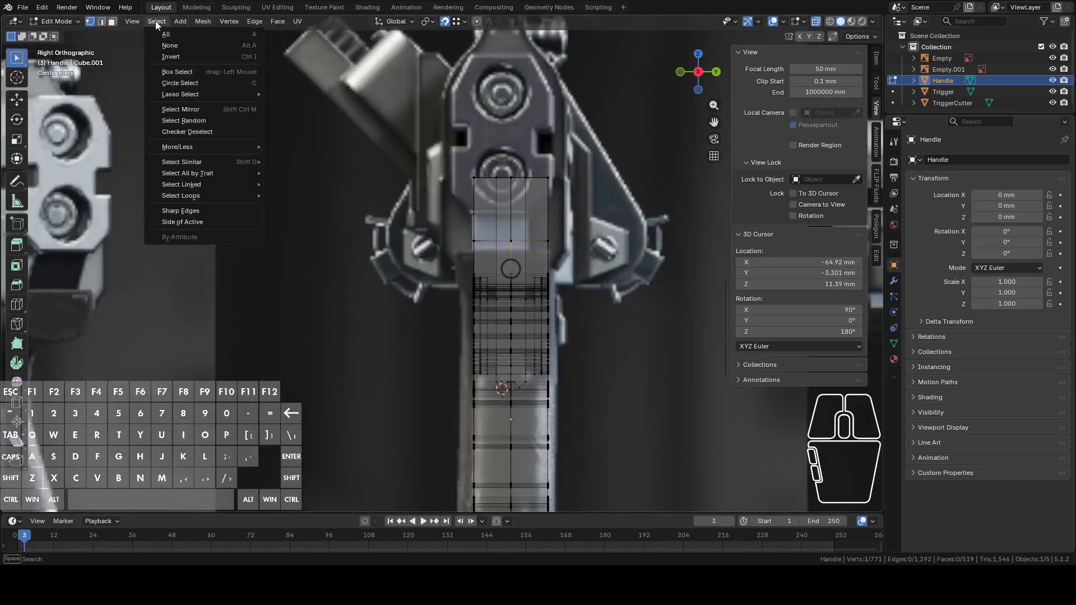
mouse_move(191, 201)
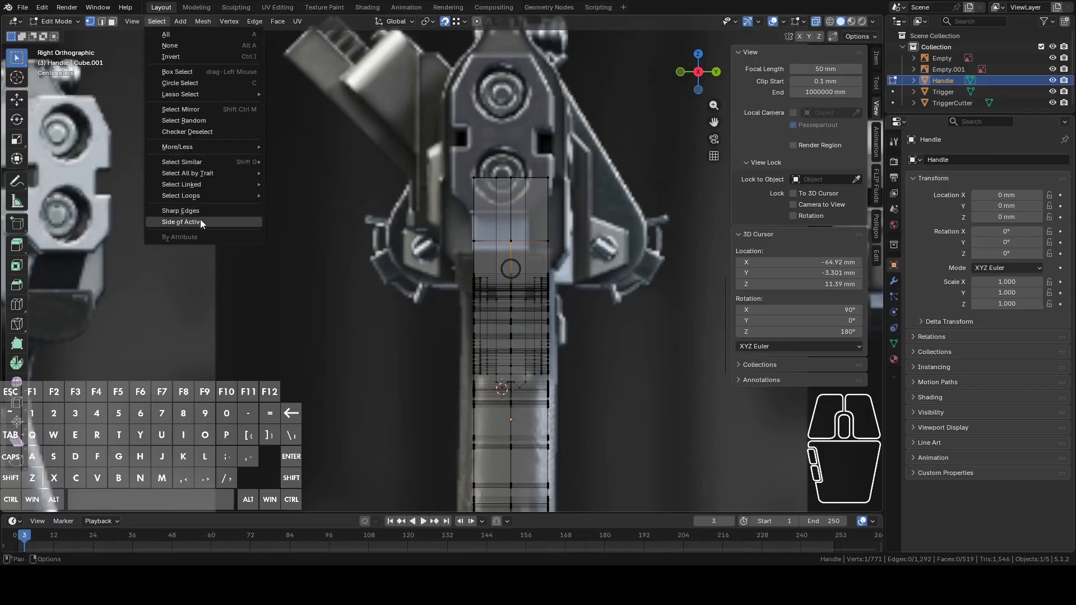
left_click(200, 220)
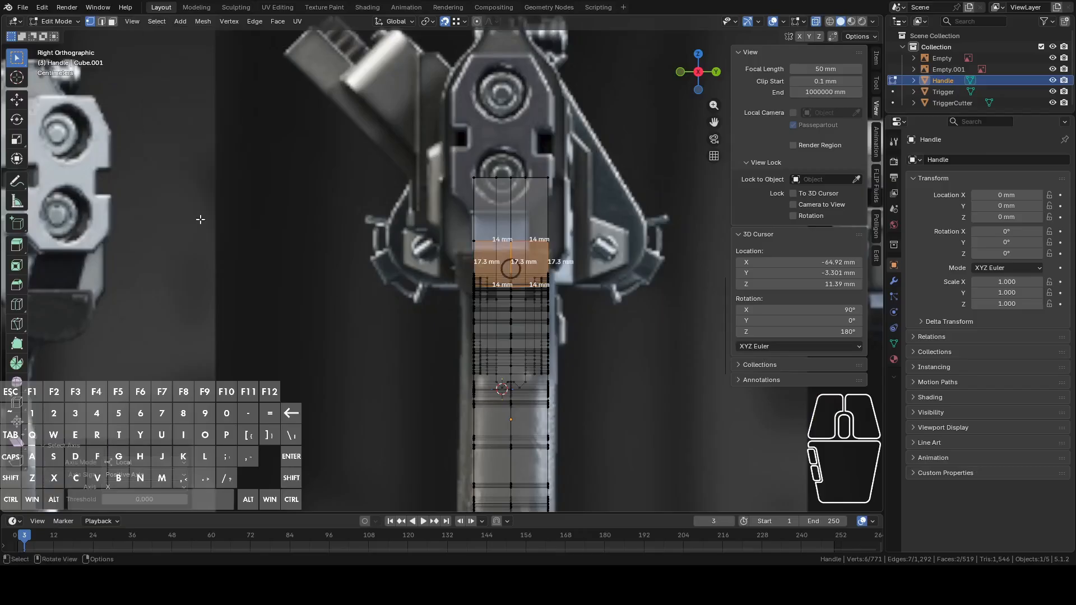
left_click(138, 488)
left_click(130, 517)
- Examine the selection boundary along the handle's centre line around the small V-shaped notch, keeping the half selection
scroll(408, 365, "up", 3)
scroll(427, 290, "up", 2)
middle_click_drag(529, 284, 529, 409, "shift")
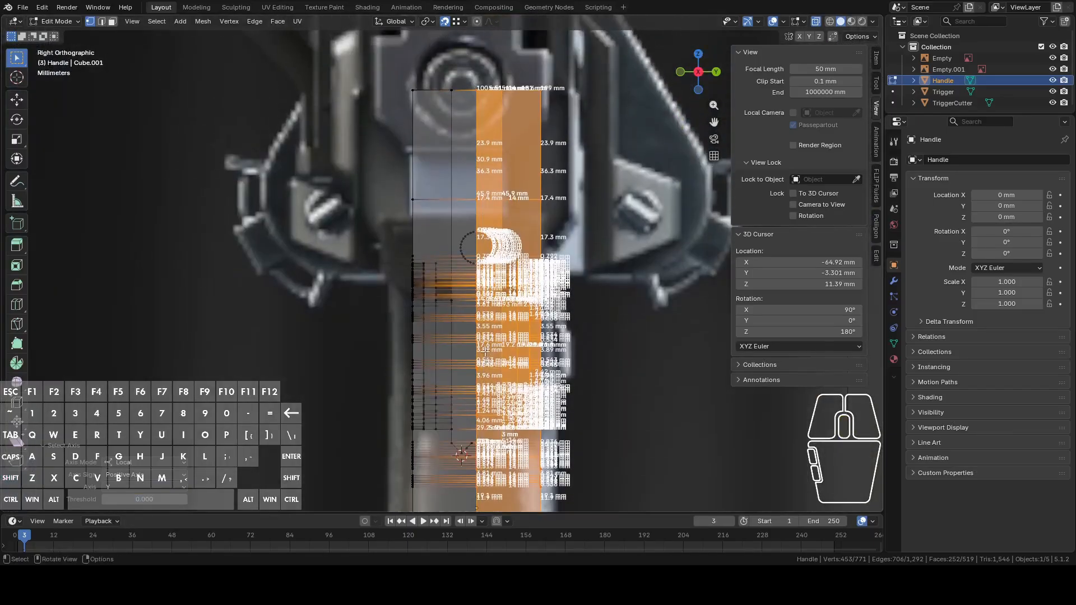
scroll(529, 410, "up", 2)
scroll(529, 410, "down", 1)
scroll(486, 336, "up", 10)
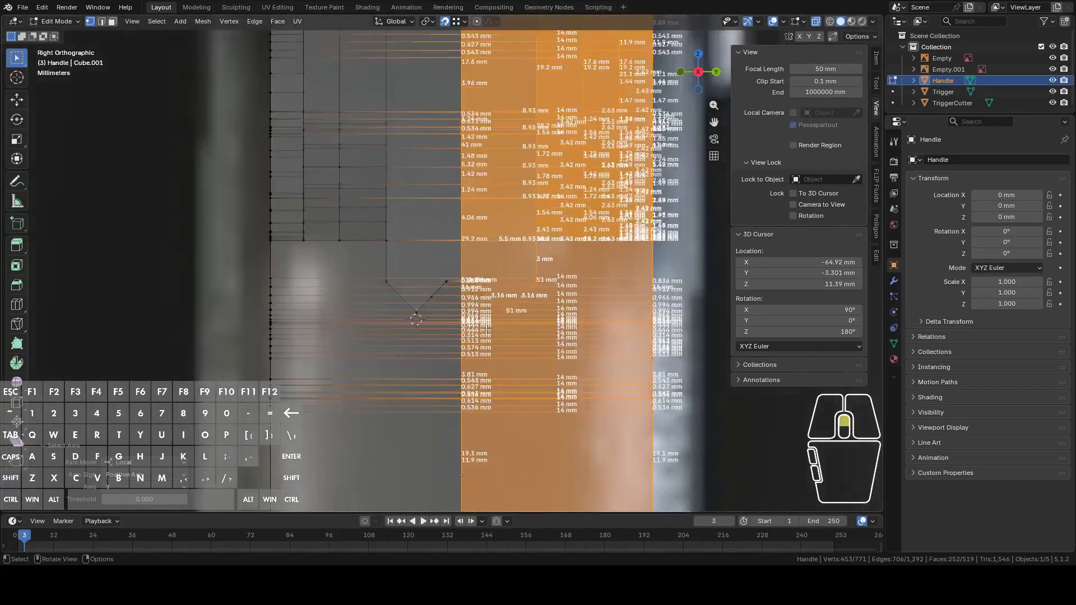
scroll(486, 337, "up", 2)
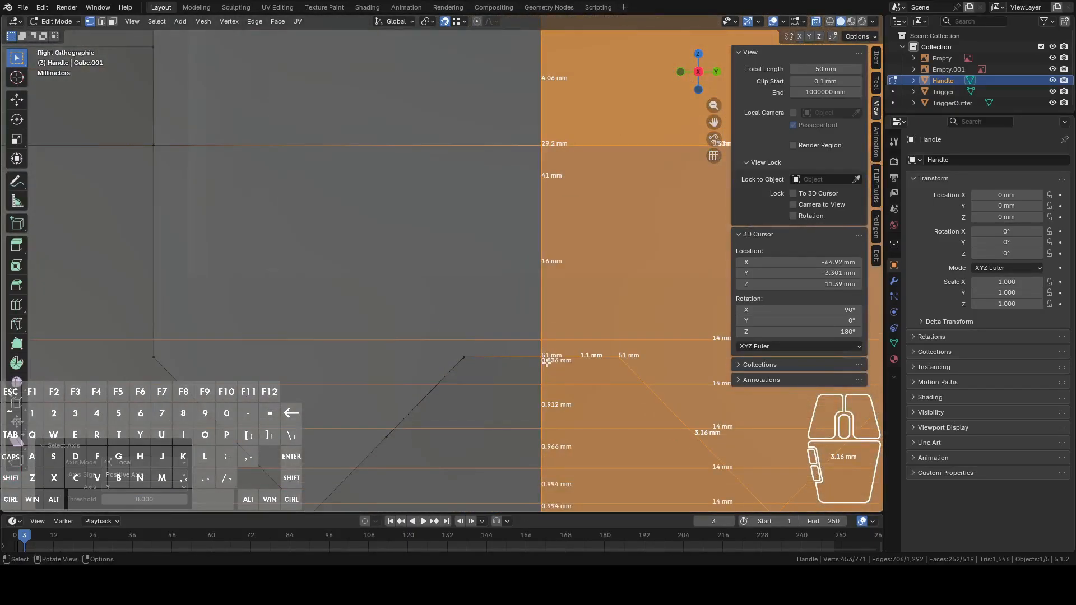
left_click(547, 363)
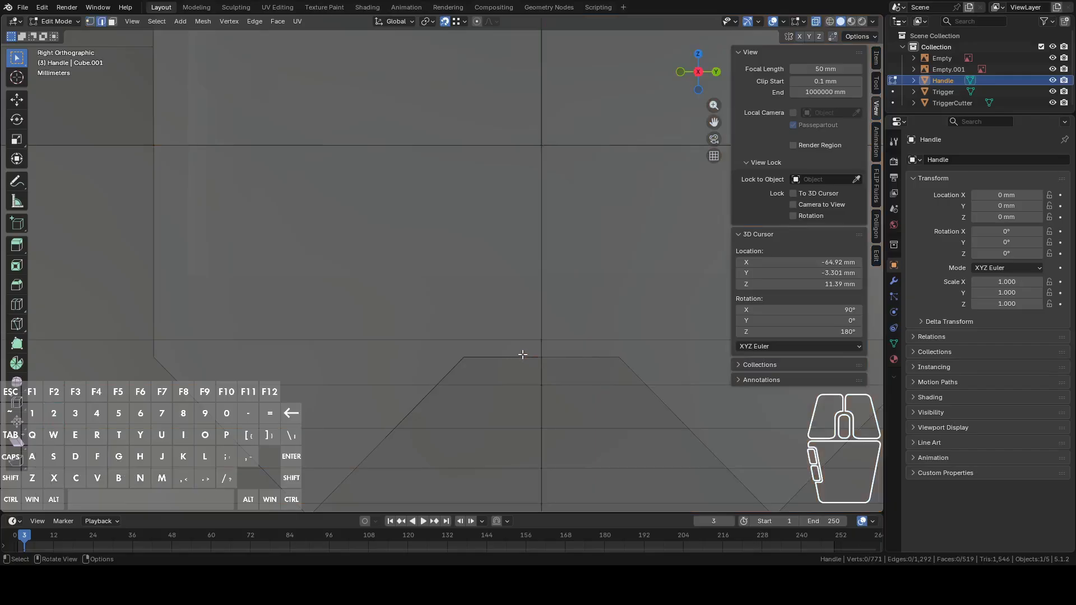
key("ctrl+z")
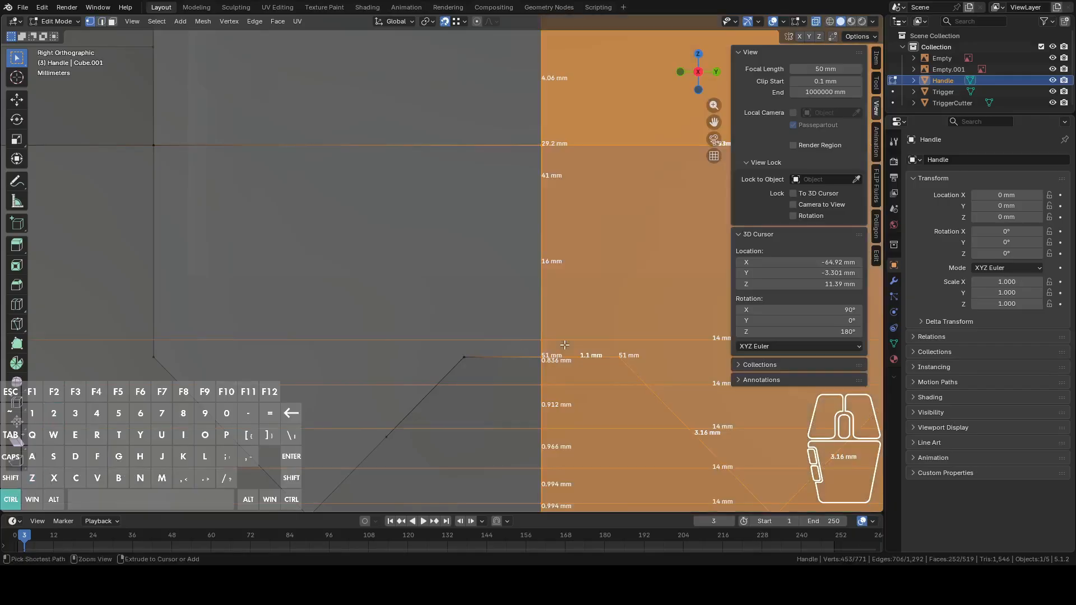
scroll(553, 337, "down", 16)
middle_click_drag(483, 262, 515, 407, "shift")
scroll(483, 363, "down", 6)
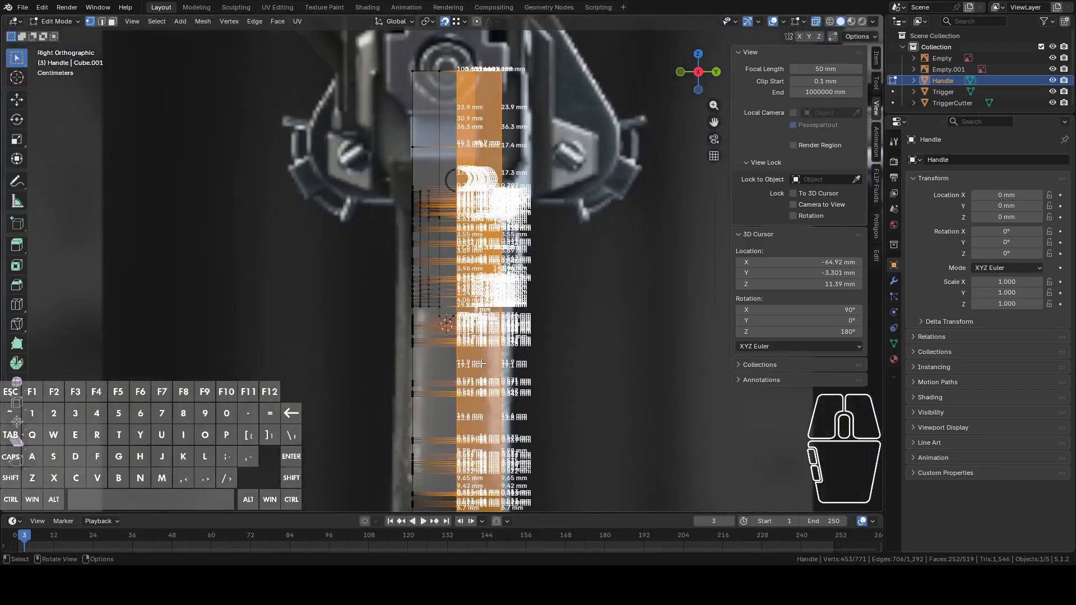
- Invert the selection and delete the vertices of the handle's other half
left_click(155, 23)
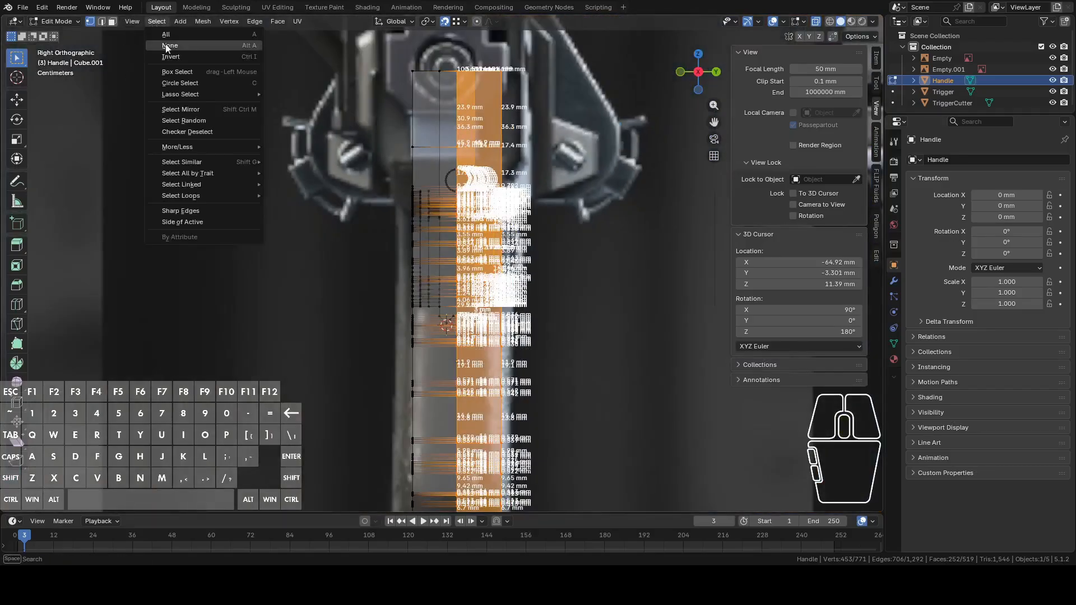
left_click(177, 60)
right_click(268, 220)
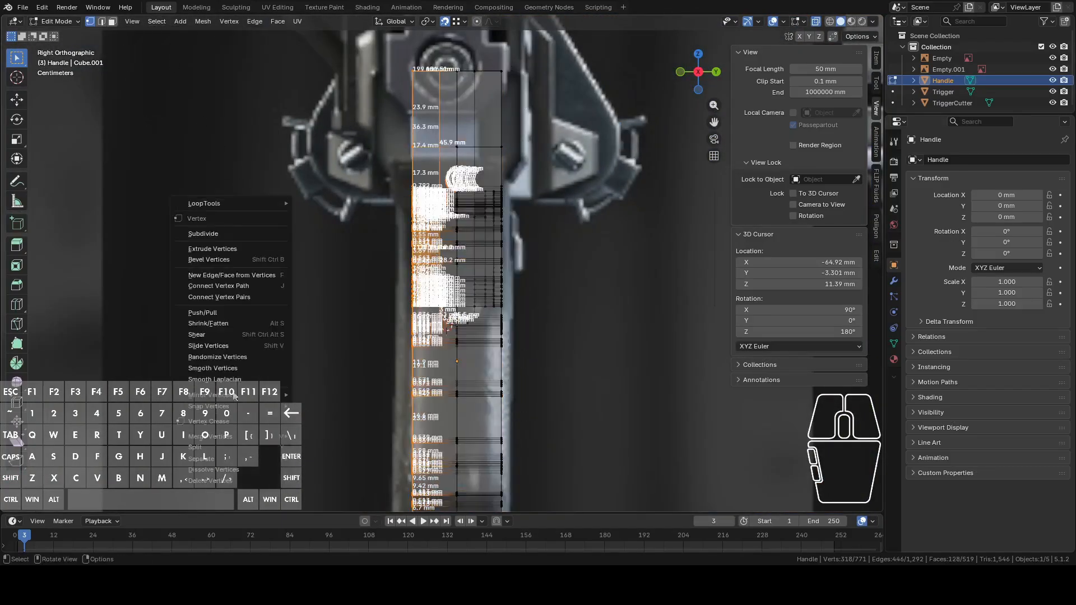
left_click(221, 485)
- Turn off X-ray and fill a face from the 5.5 mm, 3 mm and 3.16 mm edges at one end of the V-shaped notch
middle_click_drag(221, 486, 721, 119)
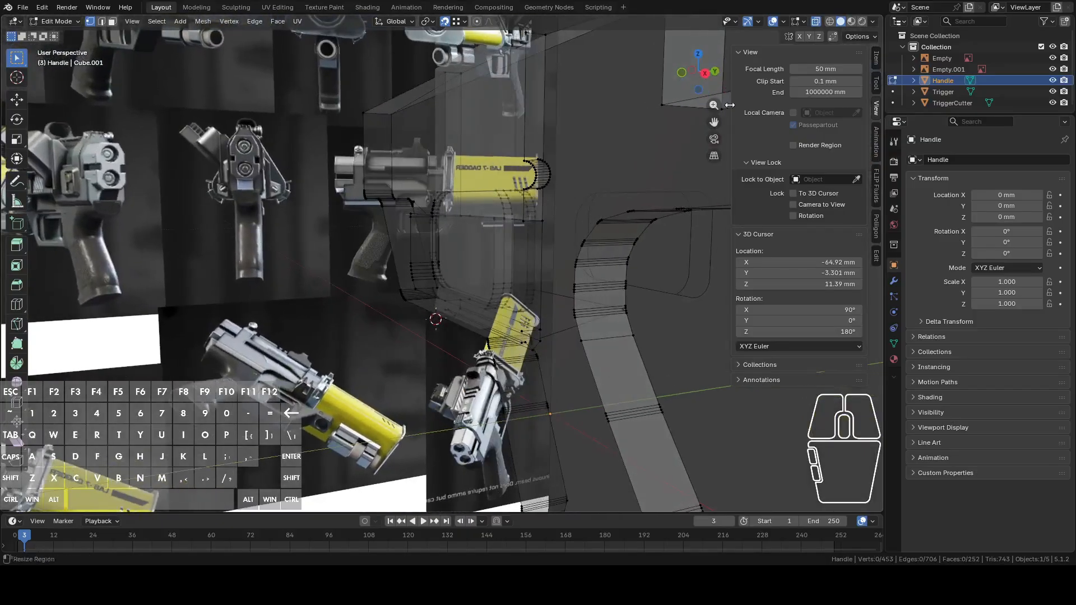
left_click(816, 22)
scroll(603, 211, "down", 4)
middle_click_drag(603, 211, 466, 192)
scroll(612, 285, "up", 5)
scroll(466, 192, "up", 3)
middle_click_drag(448, 359, 543, 256, "shift")
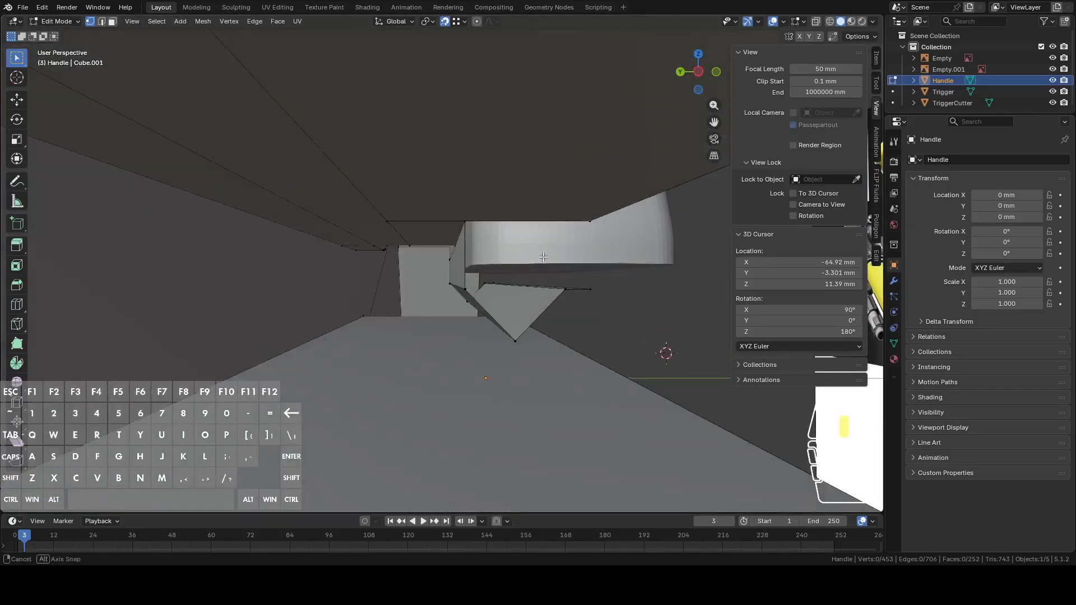
left_click(552, 218)
middle_click_drag(552, 218, 461, 276)
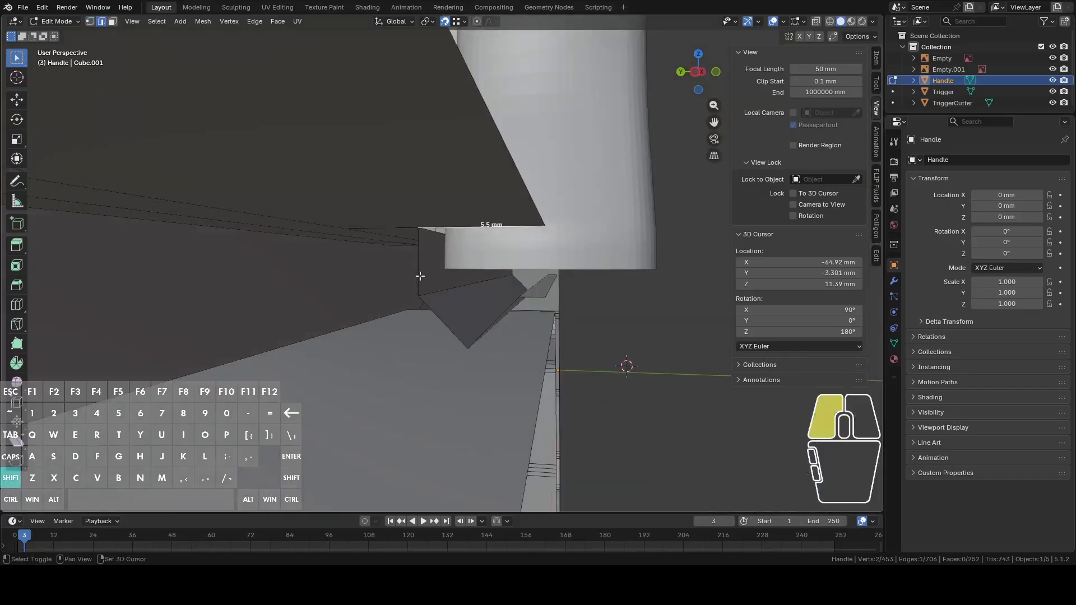
middle_click_drag(460, 316, 468, 315)
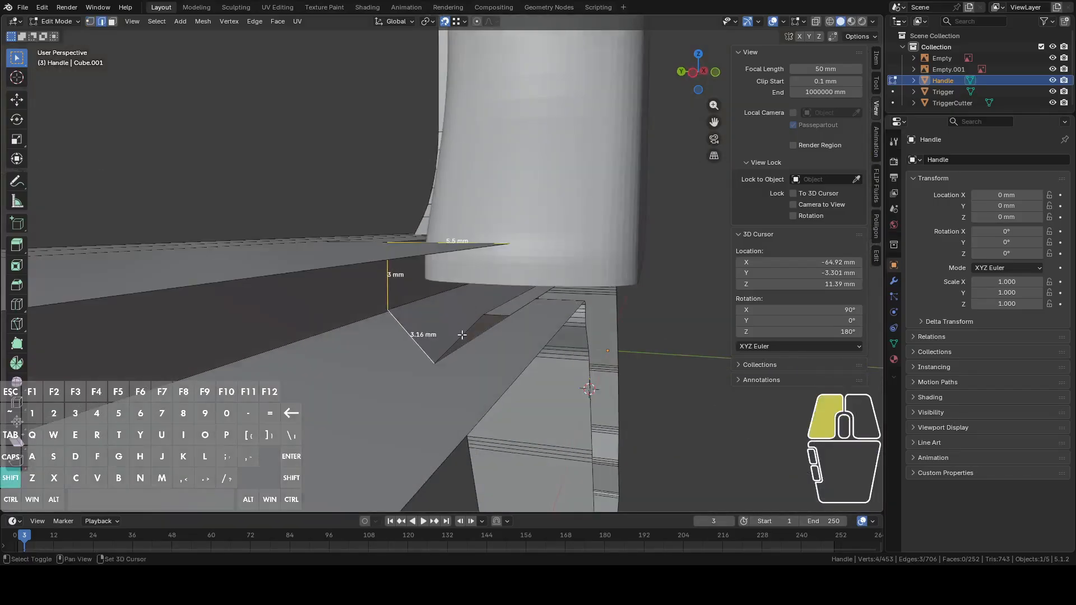
key("f")
- Fill a face from the 1.1 mm, 3.16 mm, 3 mm and 5.5 mm edges at the notch's opposite end
middle_click_drag(502, 316, 481, 328)
scroll(480, 328, "up", 2)
left_click(448, 367)
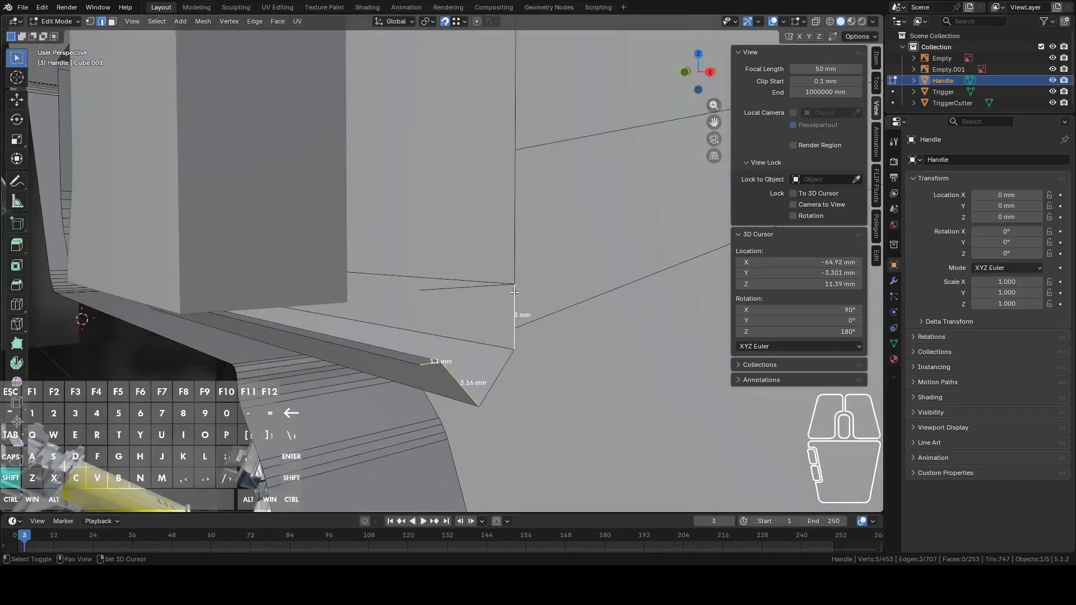
left_click(503, 366, "shift")
scroll(503, 366, "down", 3)
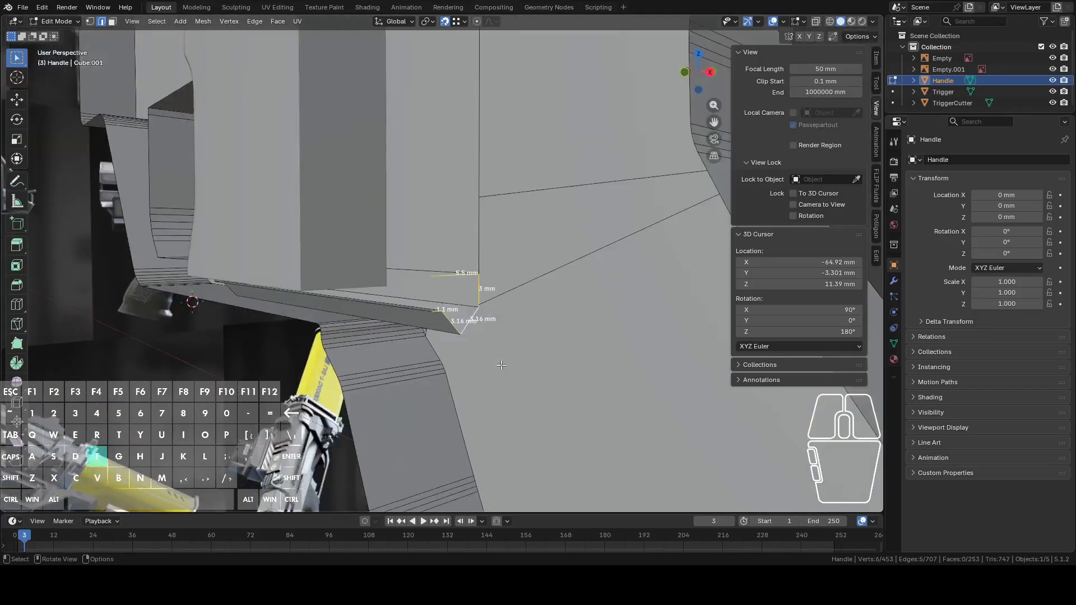
key("f")
- Fill the open slot wall between its 5.51 mm and 5.5 mm cross edges, below the half-round pocket
scroll(503, 366, "down", 3)
mouse_move(583, 218)
middle_mouse_down()
mouse_move(533, 208)
mouse_move(572, 230)
middle_mouse_up()
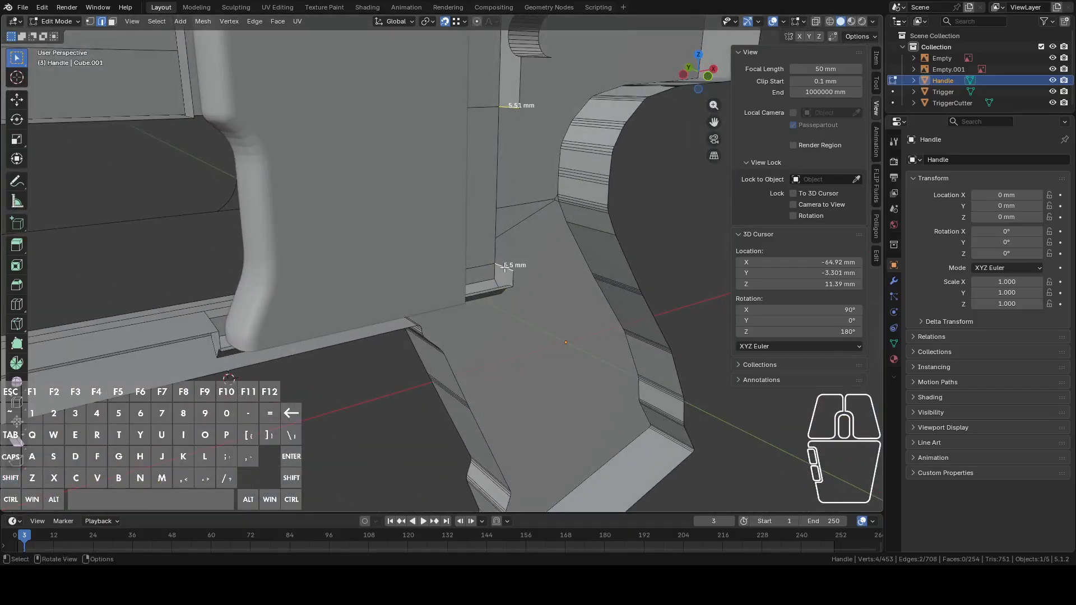
key("f")
- Circle-select the vertices around the open end of the half-round pocket and fill them with a face
scroll(504, 268, "down", 3)
middle_click_drag(505, 268, 405, 255)
middle_click_drag(405, 255, 485, 295, "shift")
scroll(438, 308, "up", 4)
key("1")
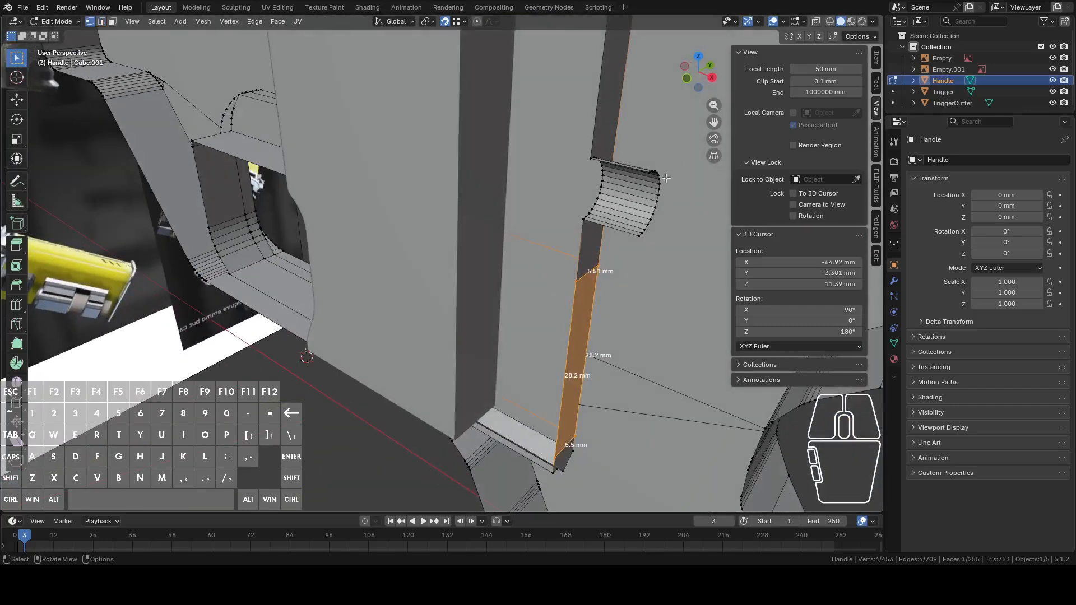
left_click(664, 181)
key("c")
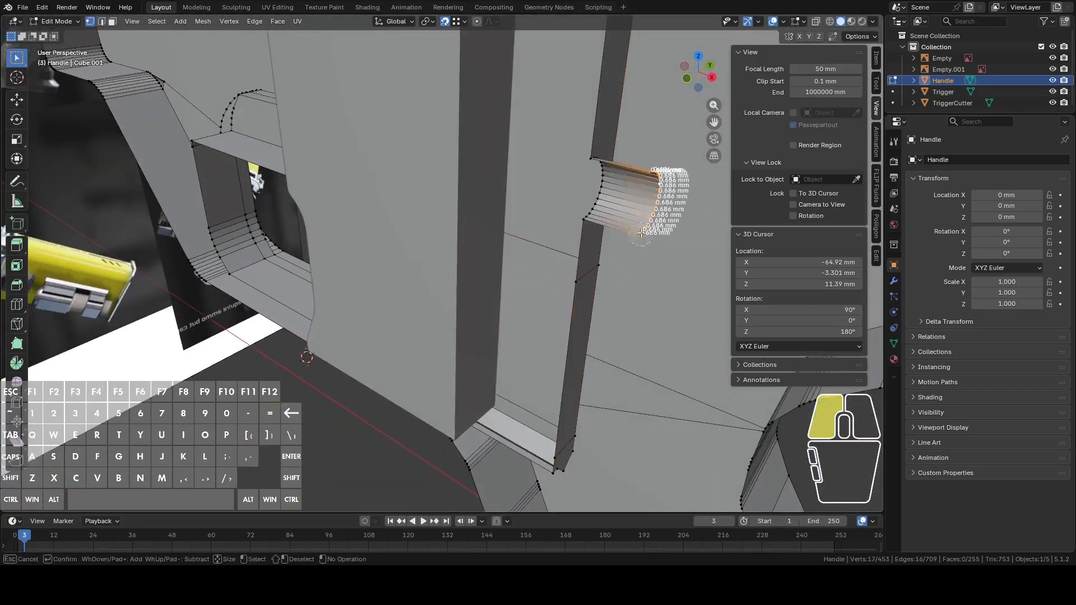
right_click(641, 235)
key("f")
- Fill a face between the 5.51 mm edge at the slot's upper end and the 14 mm edge at the handle's rear
scroll(641, 234, "down", 5)
middle_click_drag(653, 209, 473, 275, "shift")
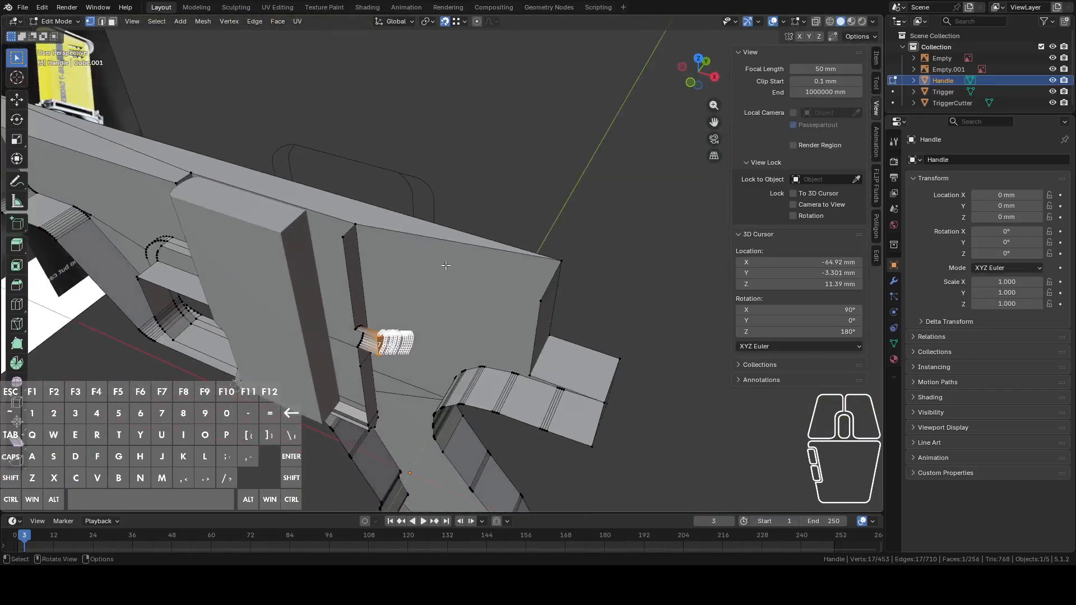
left_click(349, 230)
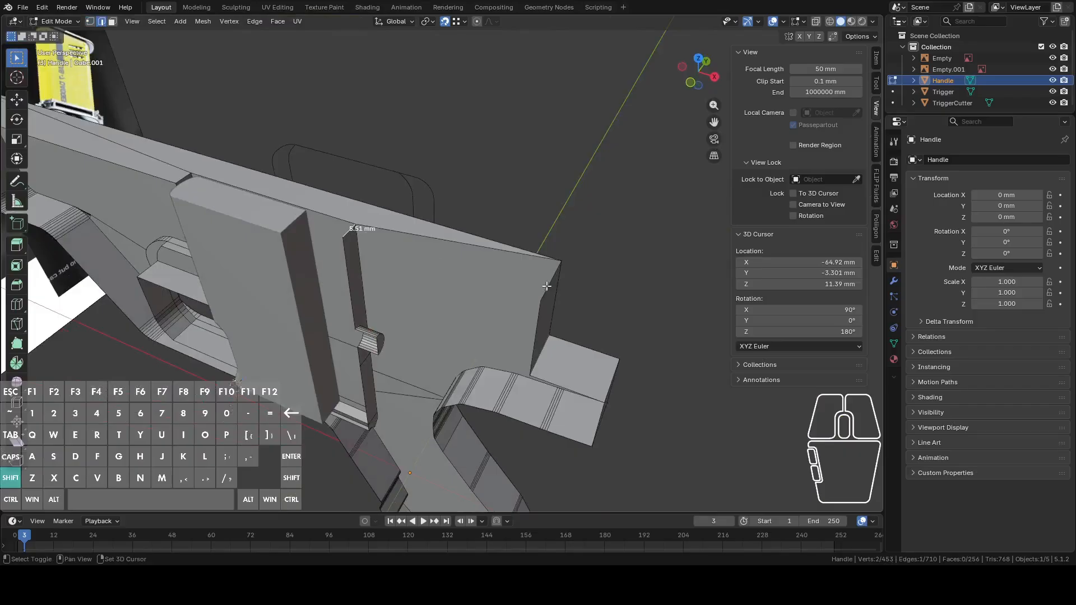
key("f")
- In Object Mode, set the 3D cursor's Y location to 0 mm and check the half handle's centre line in right view
middle_click_drag(549, 287, 617, 163)
key("Tab")
left_click_drag(697, 68, 615, 185)
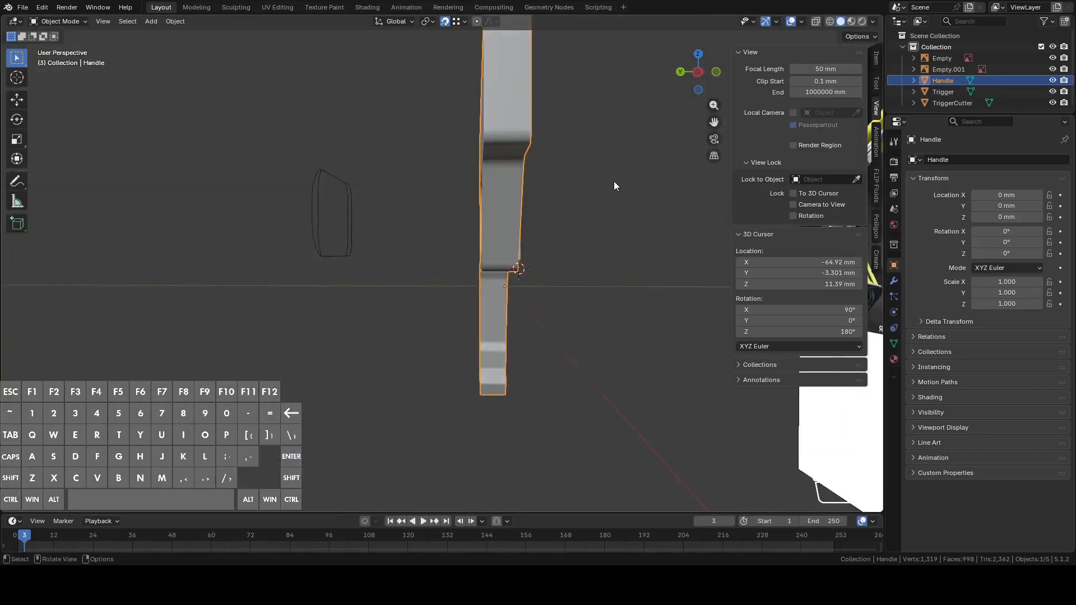
left_click(698, 72)
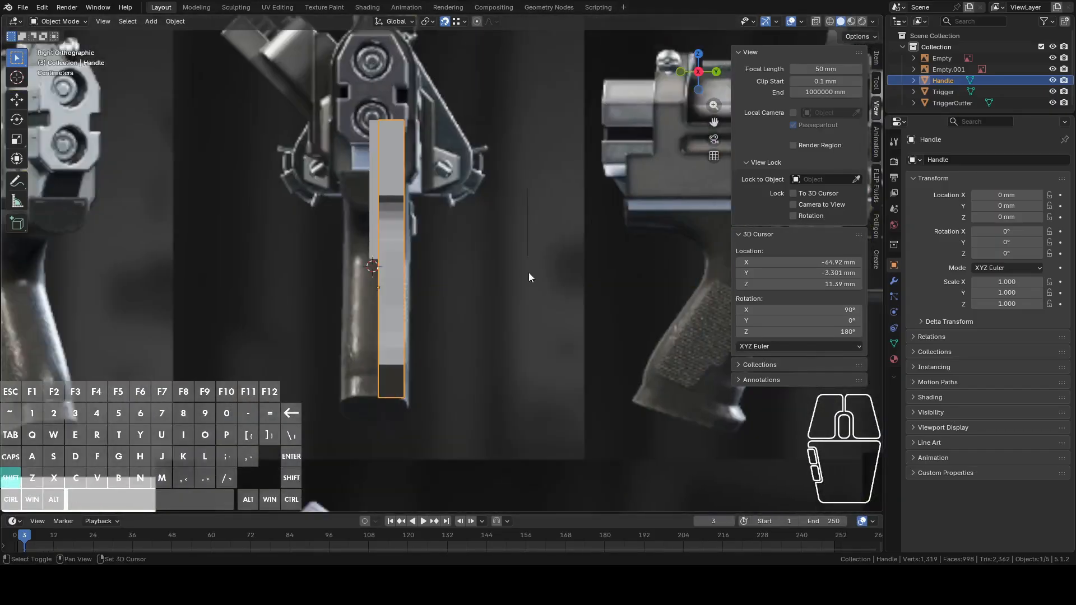
scroll(556, 252, "up", 5)
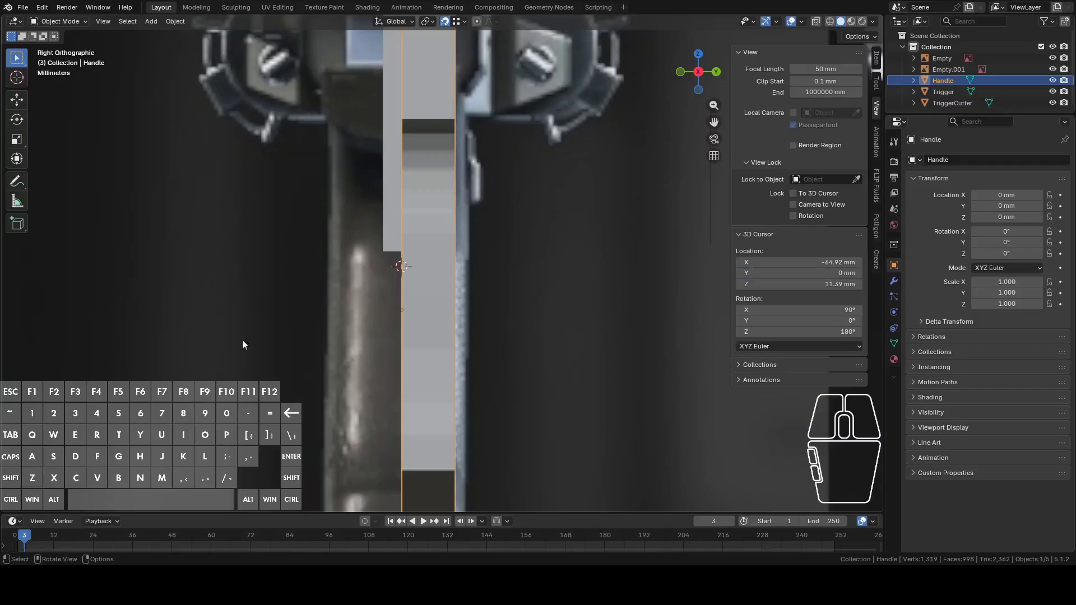
scroll(336, 255, "up", 8)
scroll(307, 265, "down", 13)
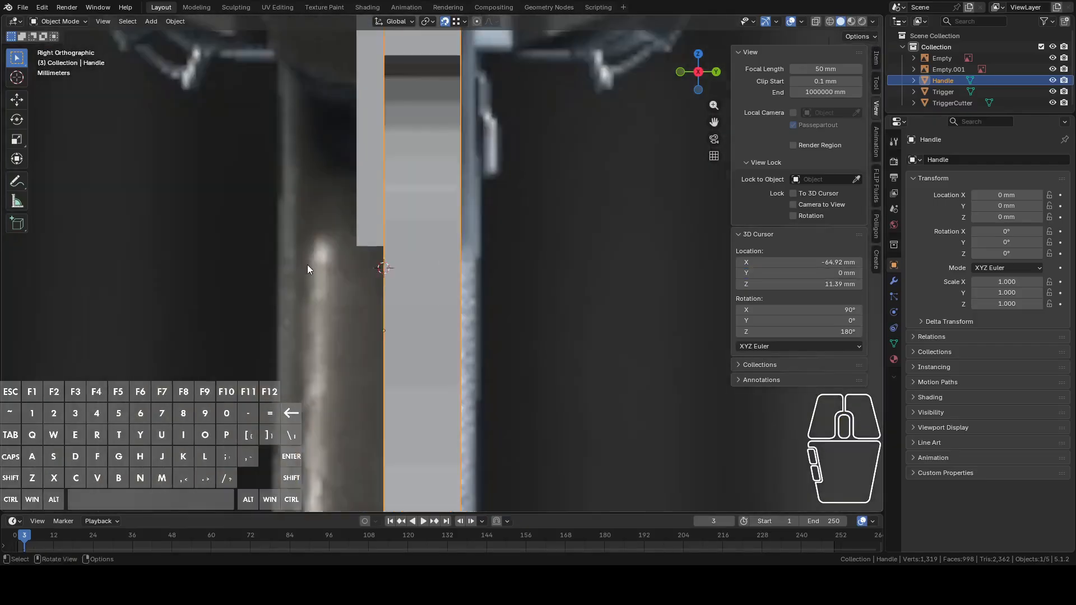
middle_click_drag(369, 268, 700, 254)
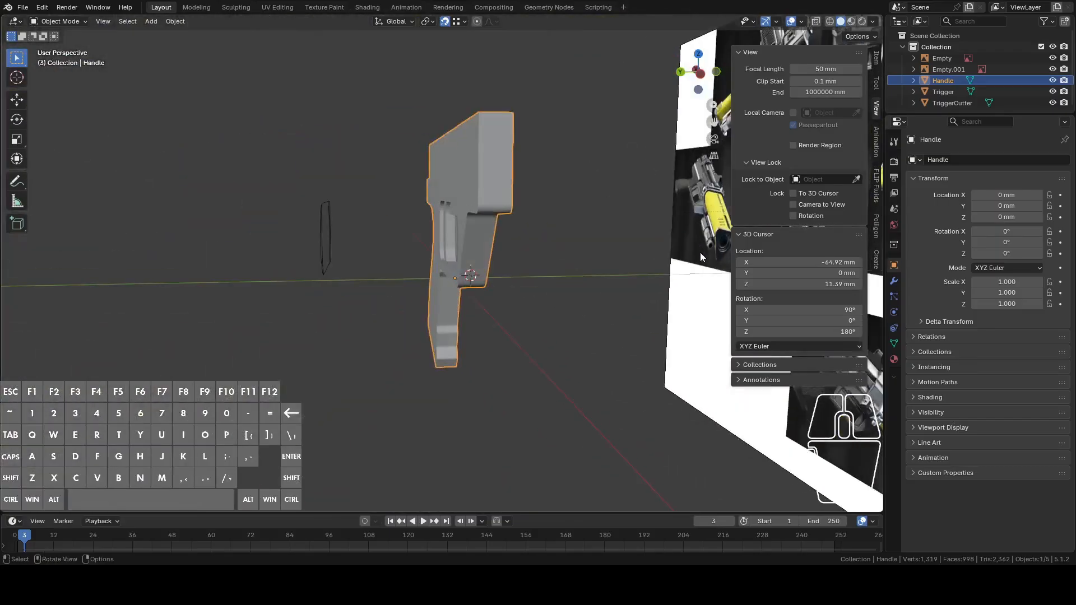
- Add a Mirror modifier to the handle and mirror it across the Y axis only
left_click(894, 282)
left_click(966, 158)
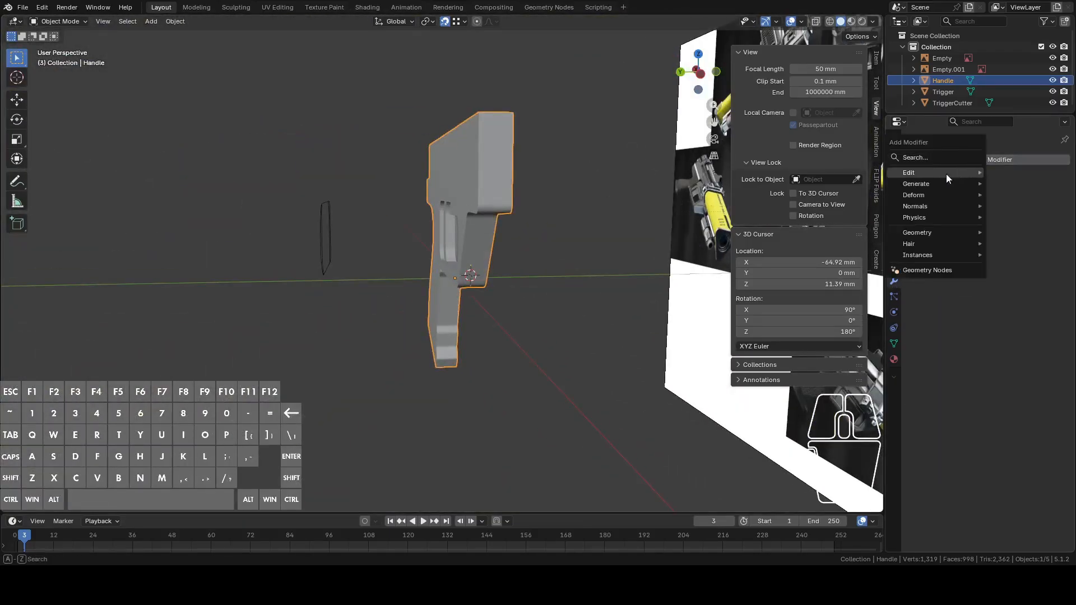
mouse_move(927, 185)
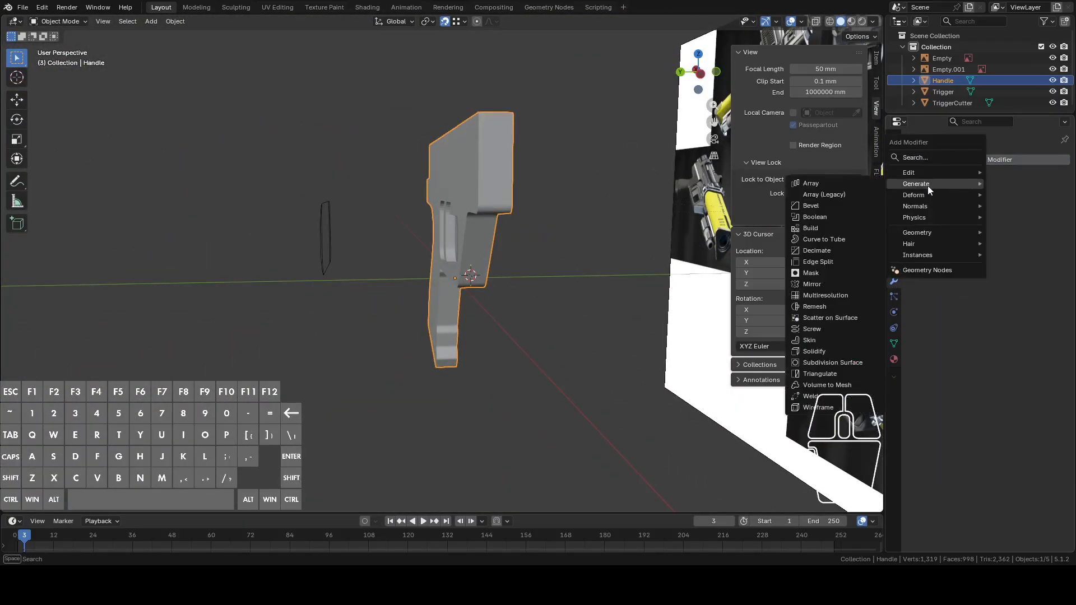
left_click(823, 283)
left_click(1005, 192)
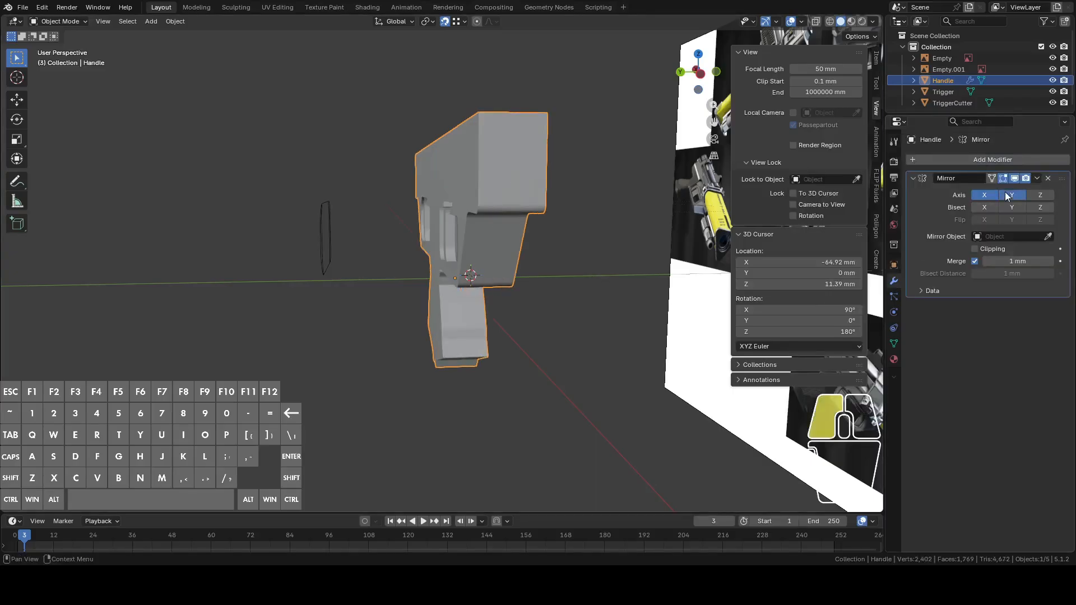
left_click(984, 196)
- Enter Edit Mode on the handle and select the 14 mm cross edges of the two upper bends on the grip's front
middle_click_drag(552, 306, 725, 317)
key("Tab")
scroll(538, 303, "up", 3)
middle_click_drag(538, 302, 526, 299)
middle_click_drag(487, 213, 776, 85)
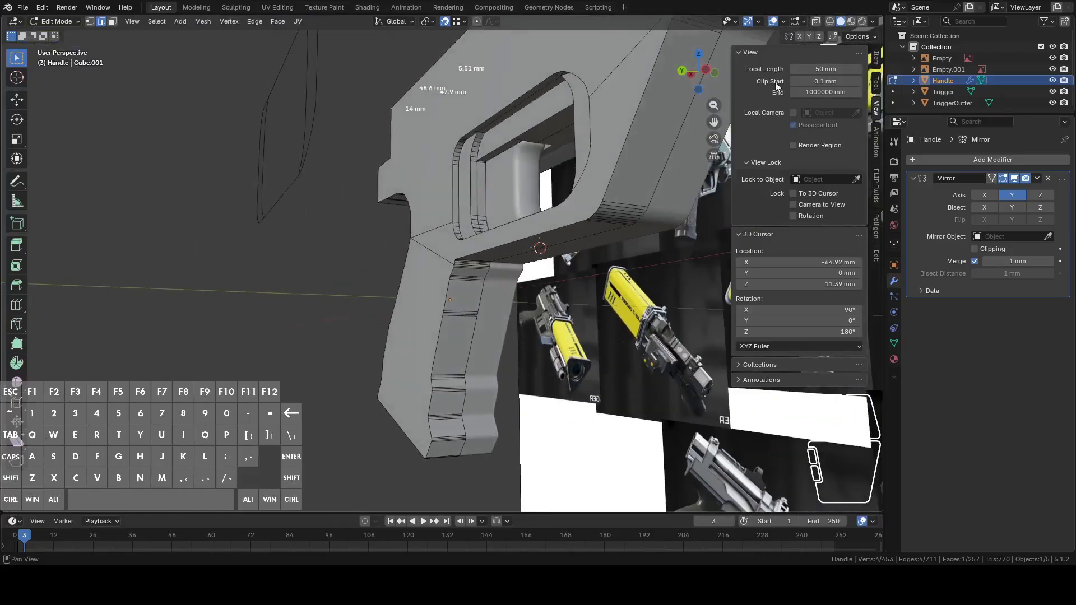
left_click(815, 21)
middle_click_drag(504, 258, 463, 246)
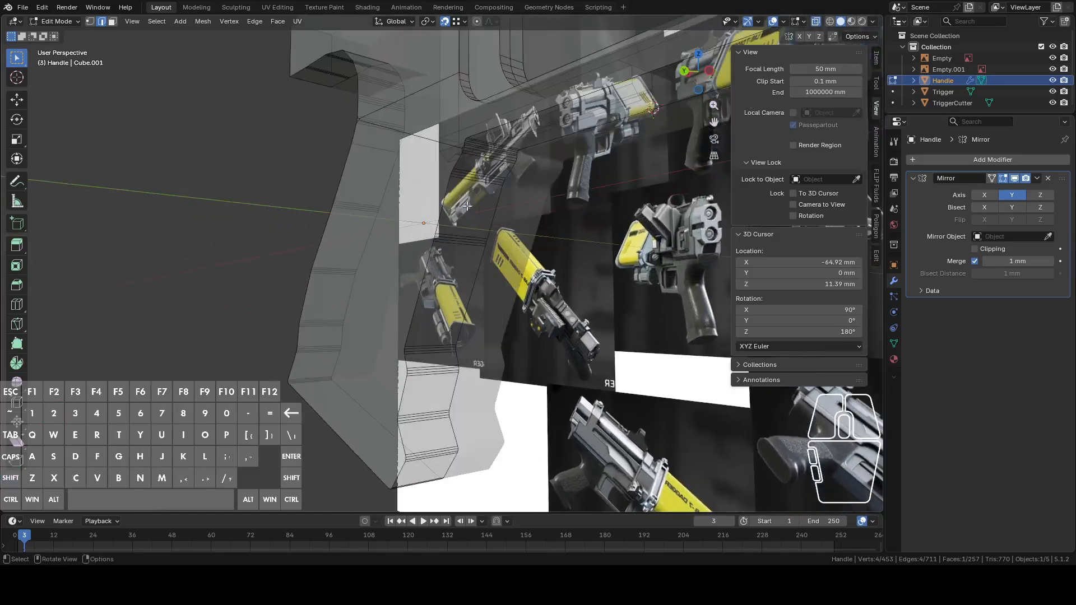
left_click(814, 23)
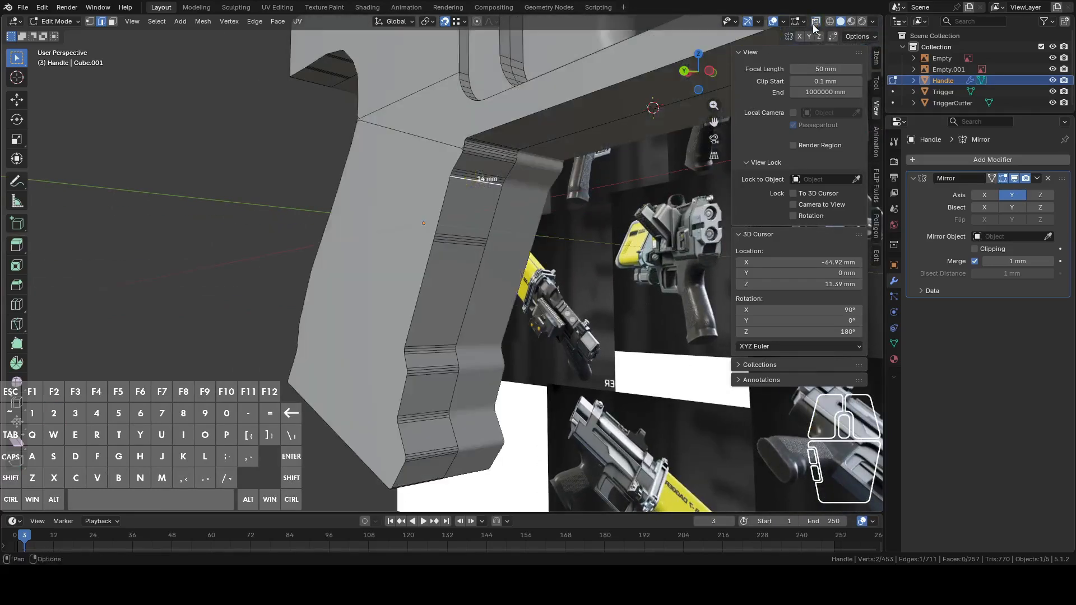
middle_click_drag(617, 167, 526, 213)
scroll(527, 213, "up", 3)
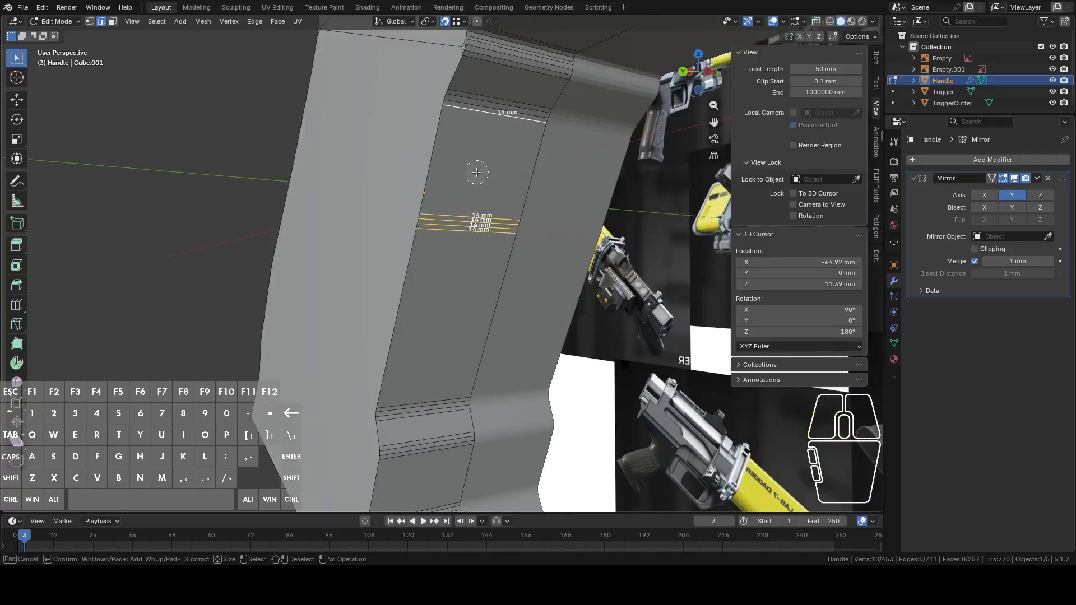
right_click(496, 88)
- Add the remaining groups of 14 mm cross edges along the grip's rear curve and underside to the selection
middle_click_drag(496, 88, 512, 213, "shift")
scroll(485, 273, "down", 1)
middle_click_drag(486, 274, 352, 237, "shift")
middle_click_drag(395, 271, 328, 260)
key("c")
left_click(385, 263)
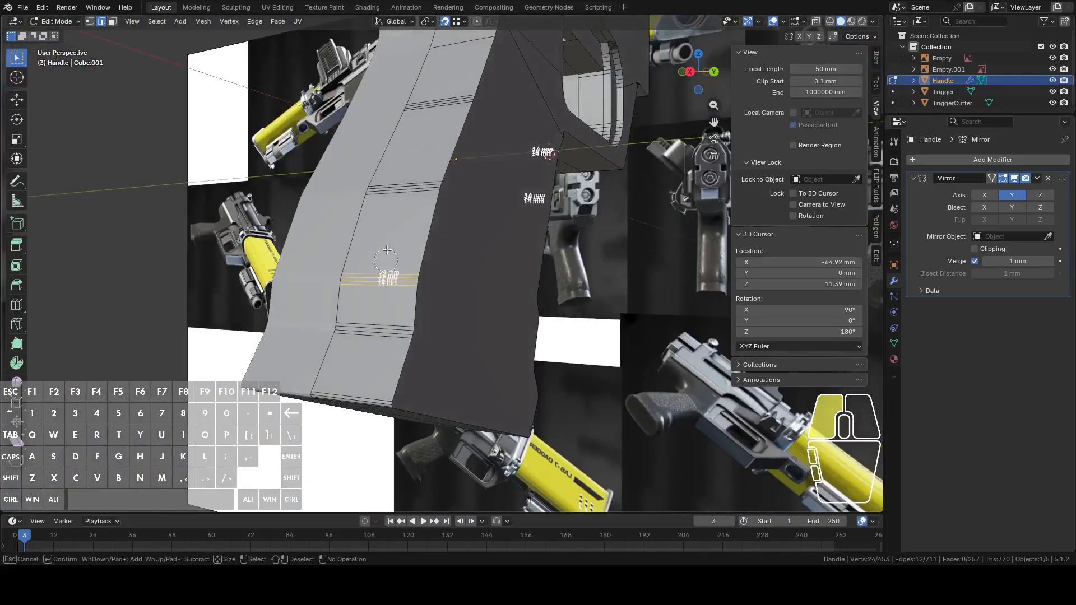
middle_click_drag(437, 88, 437, 310)
right_click(445, 193)
middle_click_drag(445, 193, 443, 163)
key("c")
left_click_drag(443, 163, 425, 127)
right_click(425, 127)
middle_click_drag(425, 127, 437, 202, "shift")
key("c")
right_click(445, 229)
middle_click_drag(587, 306, 486, 359)
middle_click_drag(585, 469, 424, 258, "shift")
middle_click_drag(493, 348, 432, 314)
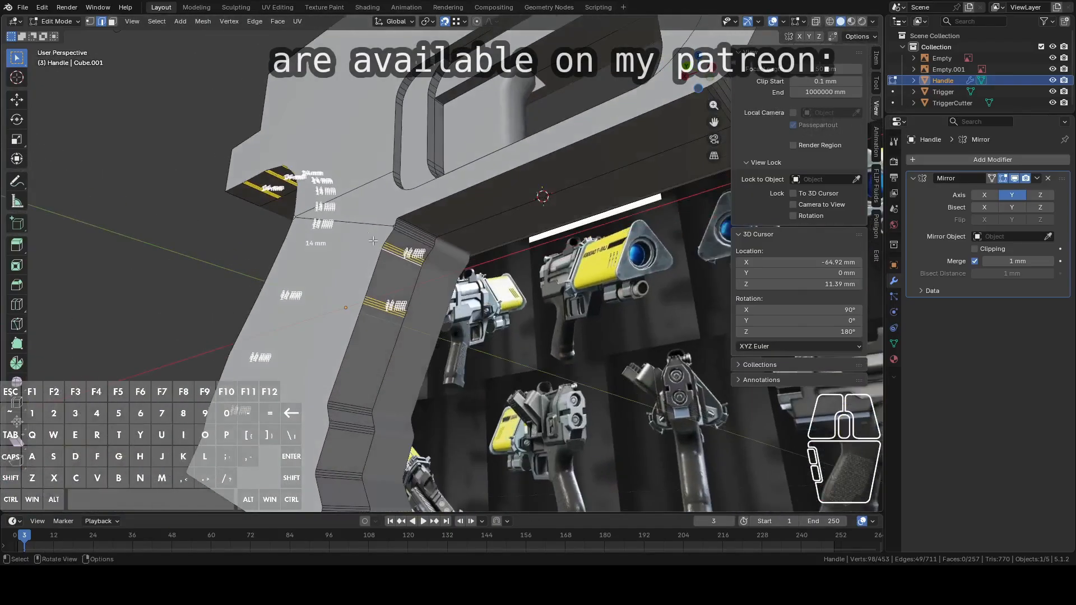
- Apply Smooth Vertices to the selected bend vertices with only the X and Z axes enabled
key("1")
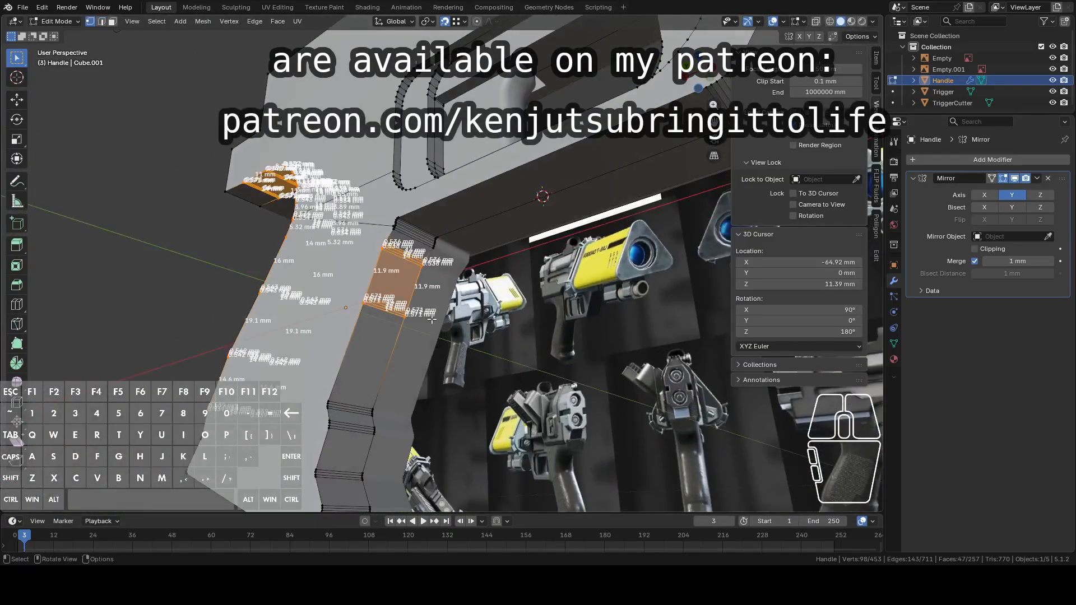
right_click(432, 319)
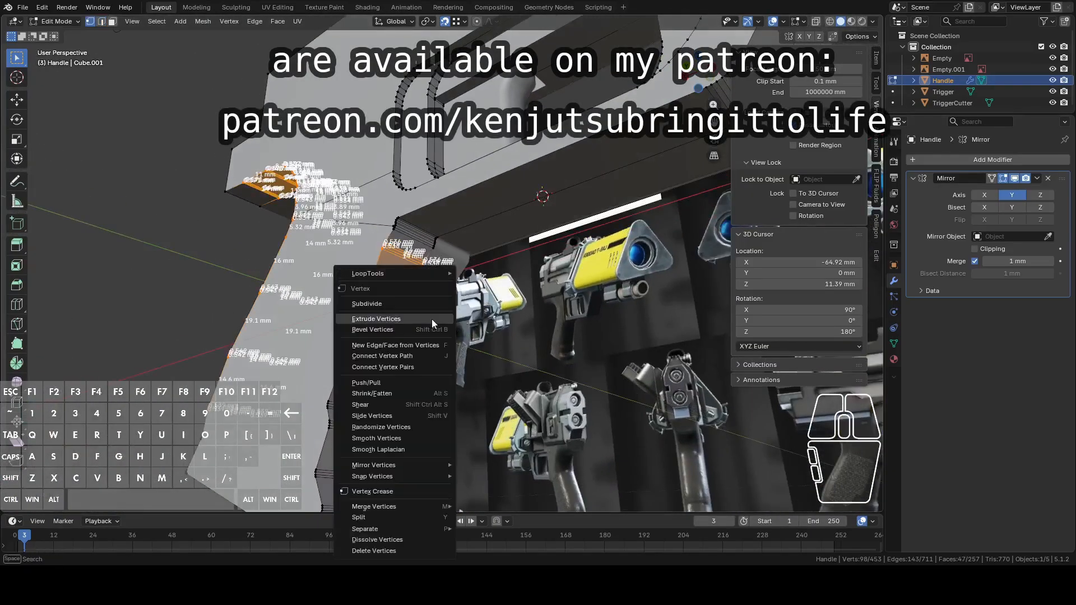
left_click(387, 439)
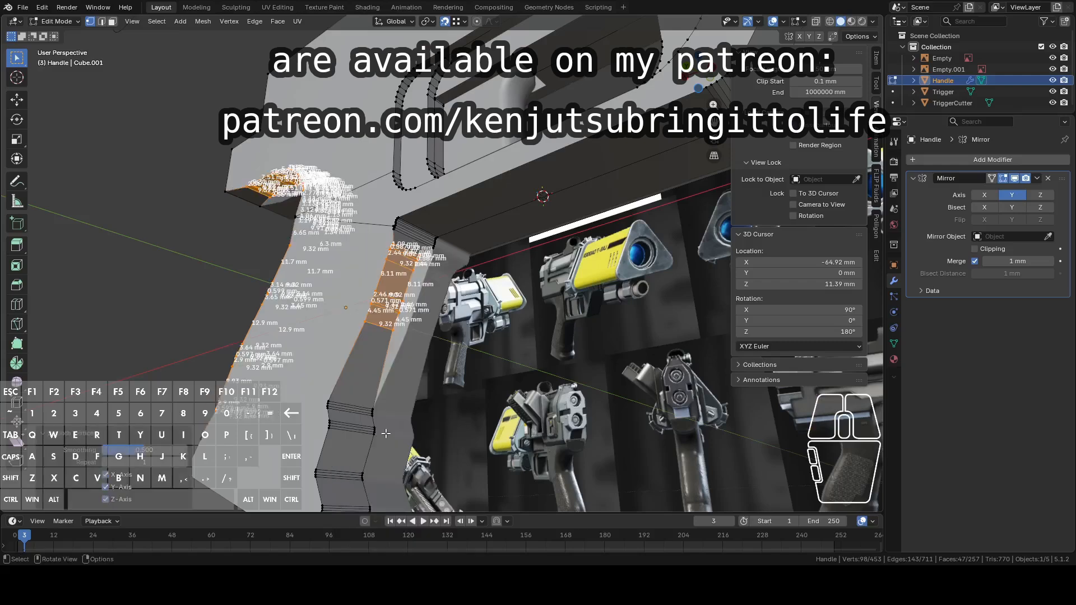
left_click(113, 488)
left_click(113, 489)
middle_click_drag(307, 336, 560, 343)
left_click(122, 487)
middle_click_drag(336, 397, 307, 432)
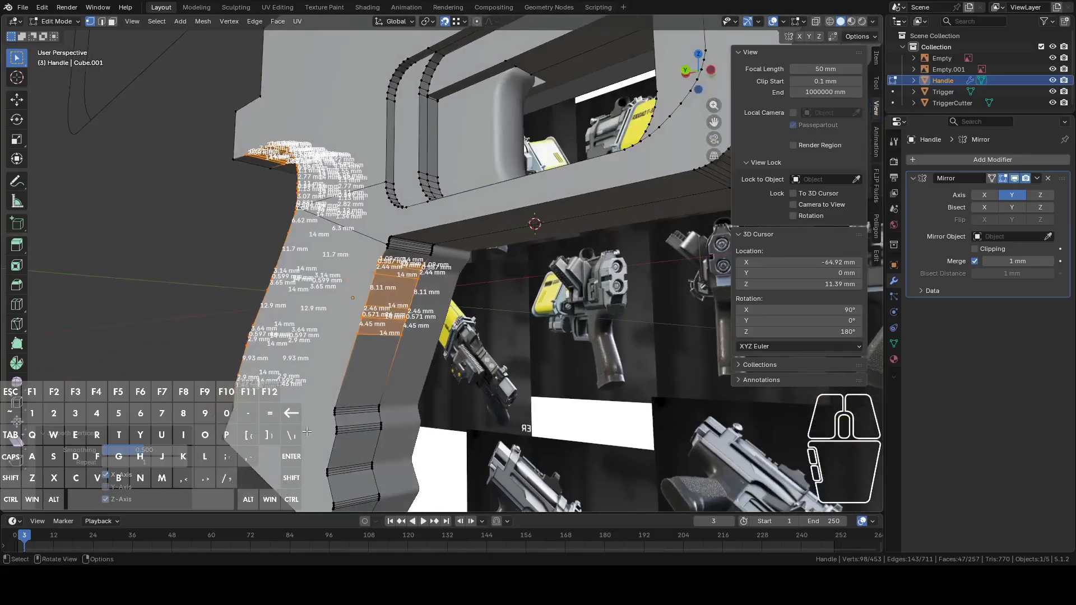
- Raise the smoothing's repeat count in several increments to round the grip's bends further
left_click(183, 463)
left_click(183, 463)
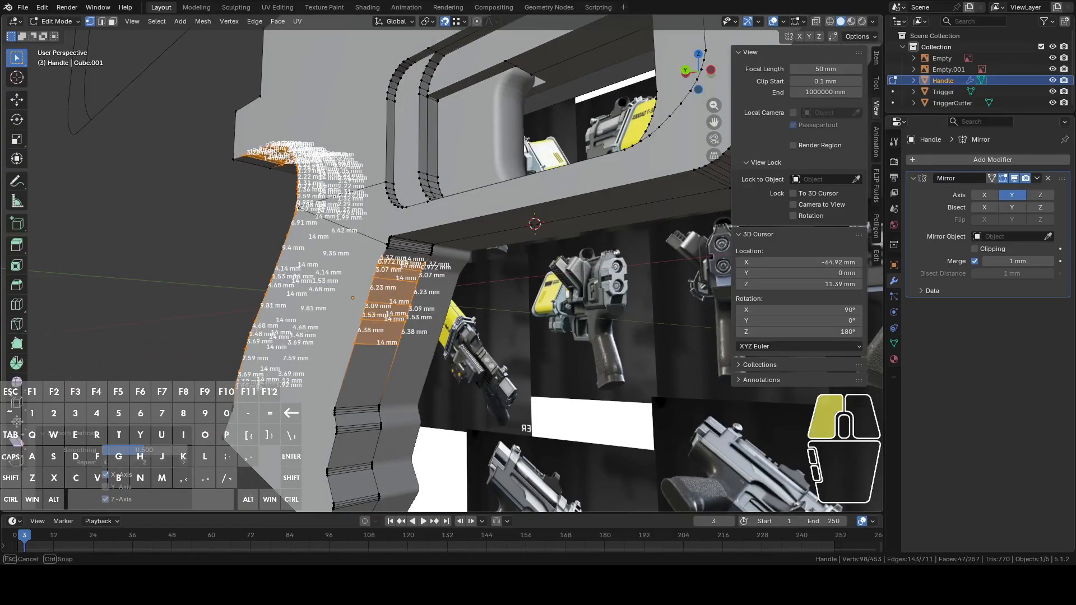
middle_click_drag(314, 336, 468, 317)
middle_click_drag(573, 222, 495, 305)
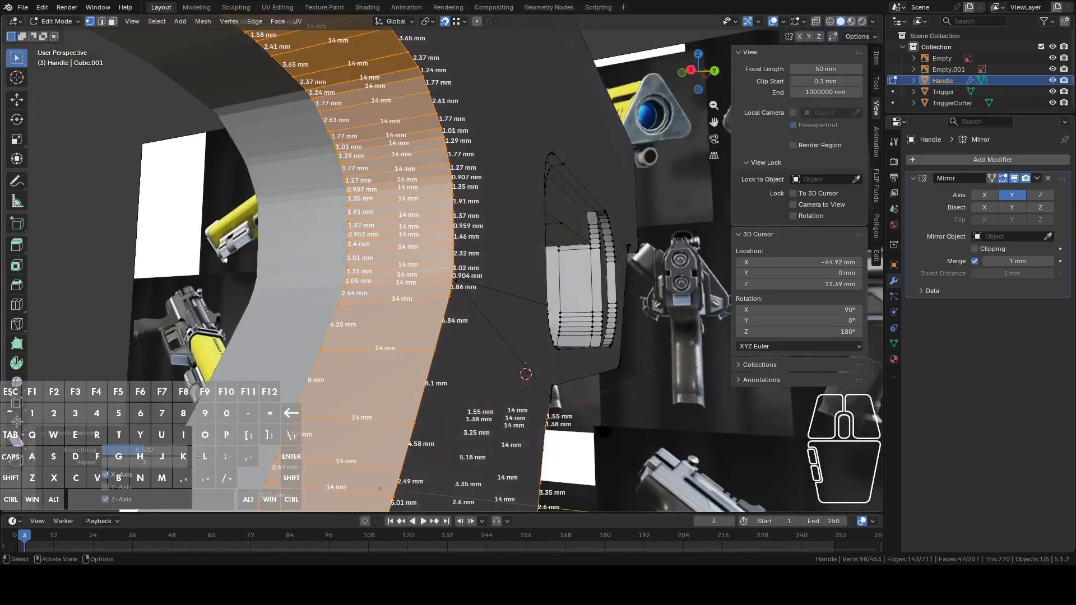
left_click(183, 463)
left_click(183, 463)
left_click(183, 463)
left_click(184, 463)
left_click(184, 463)
left_click(184, 462)
left_click(183, 463)
left_click(183, 463)
scroll(448, 314, "down", 7)
middle_click_drag(494, 387, 355, 318)
- Check the smoothed handle in Object Mode and save the file, then undo the vertex smoothing
key("Tab")
middle_click_drag(300, 295, 487, 337)
key("ctrl+s")
key("Tab")
scroll(489, 339, "up", 2)
key("ctrl+z")
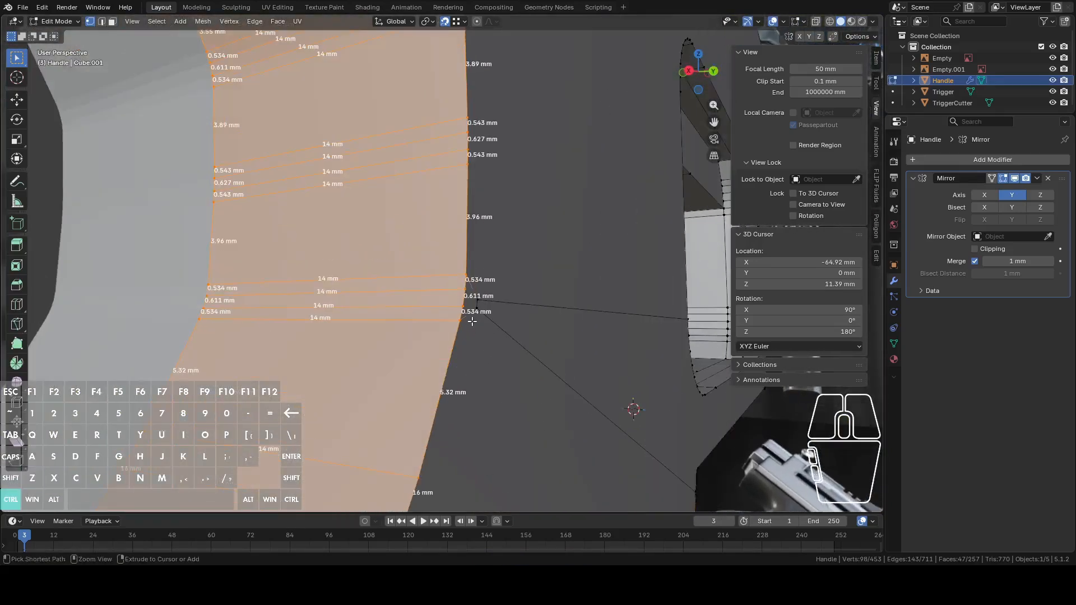
scroll(472, 305, "down", 4)
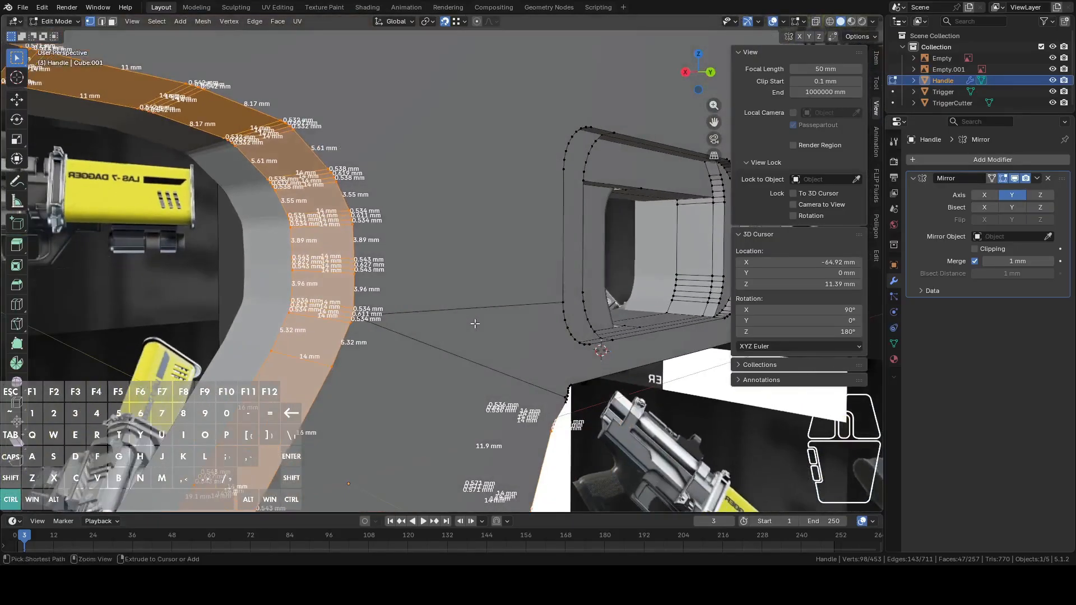
key("ctrl+z")
- Delete the three side-face vertices on the edges linking the grip's rear curve to the slot and the front upper bend
middle_click_drag(476, 335, 461, 331)
scroll(437, 329, "up", 3)
key("1")
left_click(378, 277)
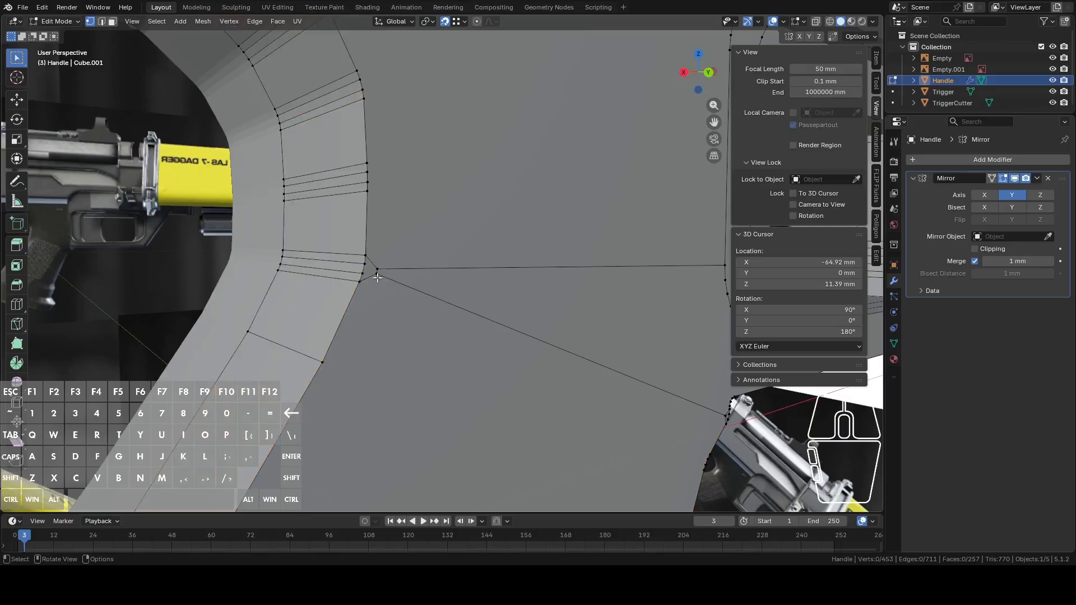
middle_click_drag(449, 287, 298, 276, "shift")
middle_click_drag(487, 359, 457, 350)
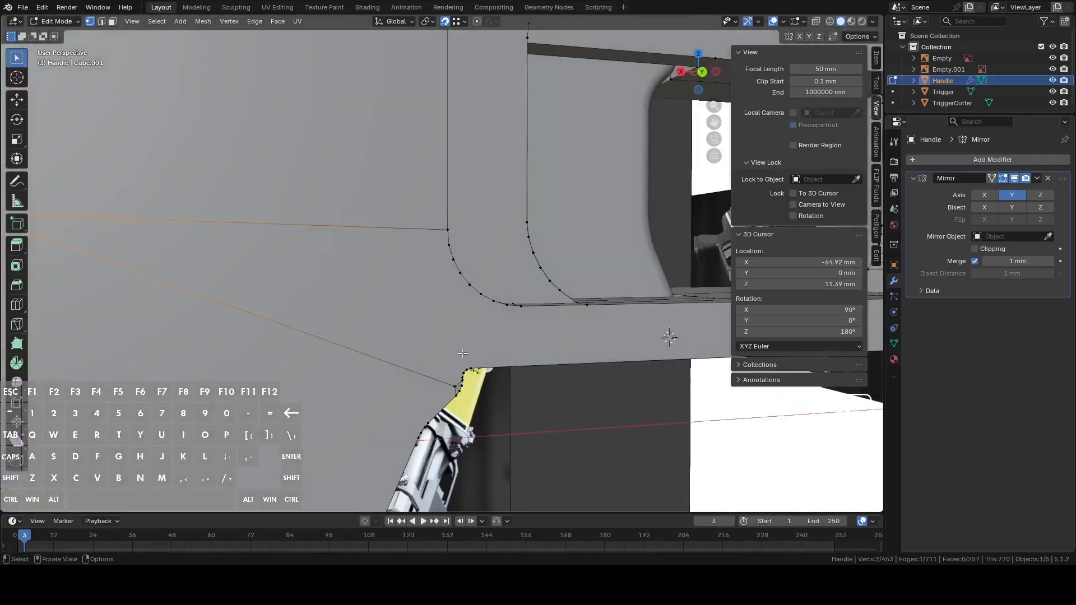
middle_click_drag(435, 244, 399, 295)
right_click(400, 297)
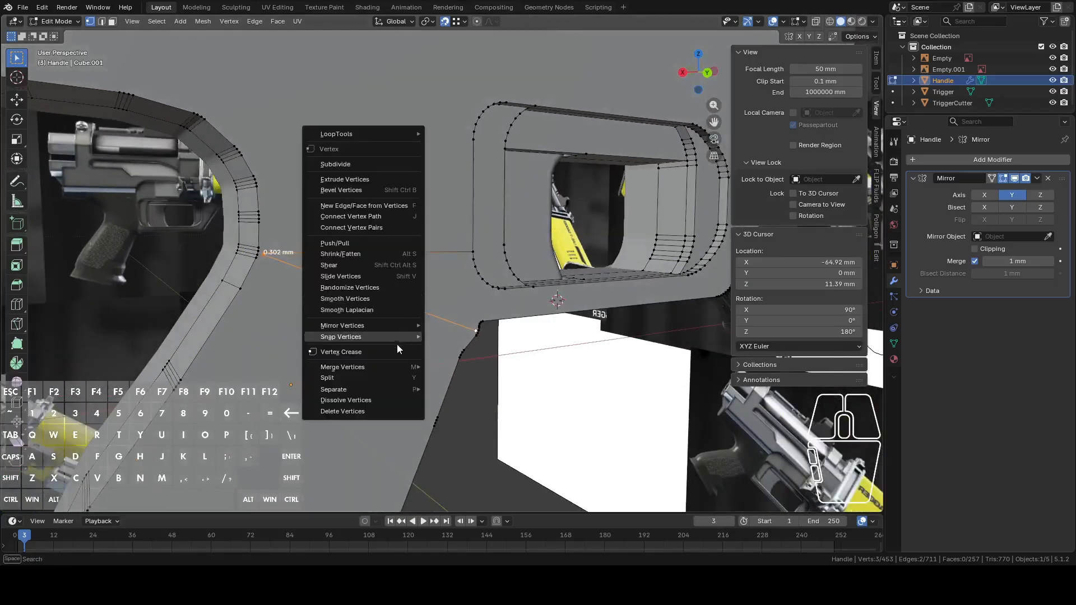
left_click(359, 411)
- Connect the upper vertex of the slot's straight rear edge to the grip's rear curve with an edge
middle_click_drag(364, 347, 392, 323)
left_click(398, 338, "alt")
middle_click_drag(392, 322, 529, 297)
scroll(366, 327, "up", 2)
middle_click_drag(365, 327, 477, 314)
left_click(513, 238)
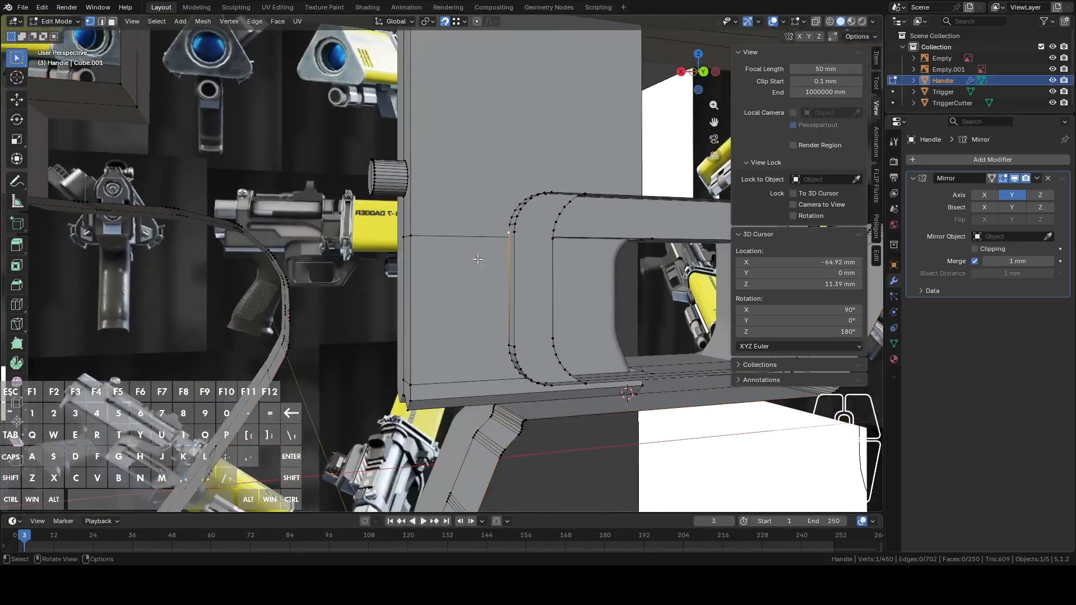
middle_click_drag(503, 257, 530, 267)
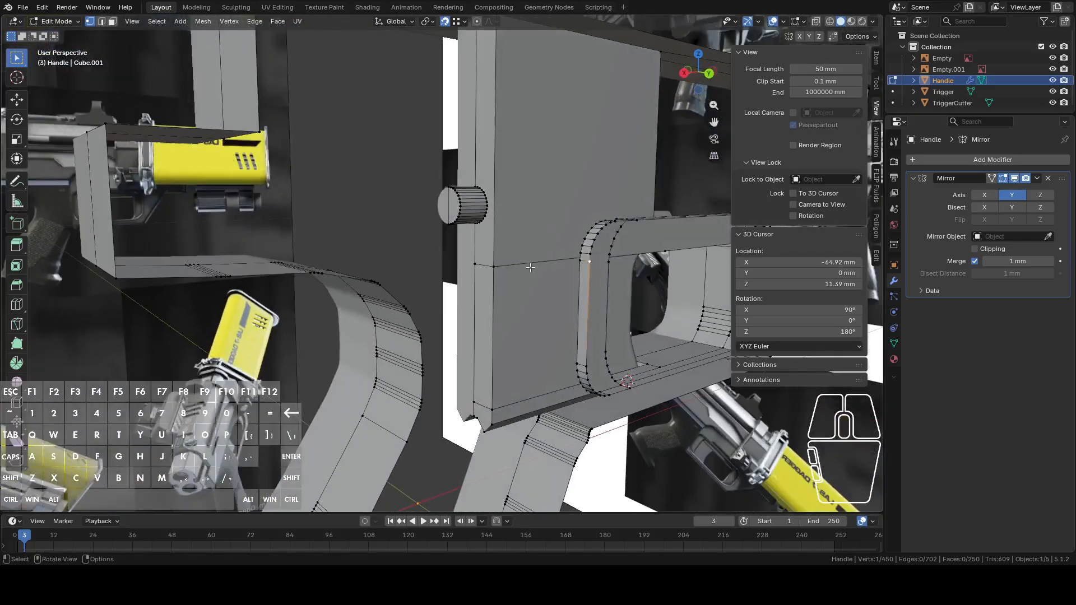
mouse_move(427, 303)
middle_mouse_down()
mouse_move(440, 287)
mouse_move(418, 288)
mouse_move(427, 302)
middle_mouse_up()
scroll(427, 302, "up", 2)
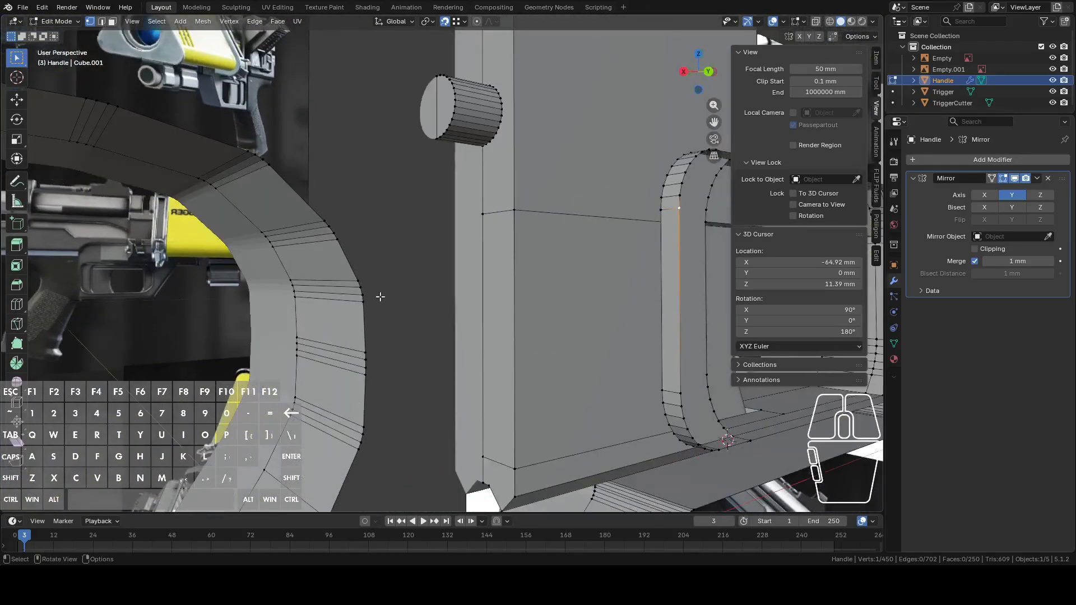
- Select the handle's outer side boundary together with the slot's rim, including the missed vertex on the rear curve
left_click(359, 264, "alt")
middle_click_drag(359, 264, 493, 257)
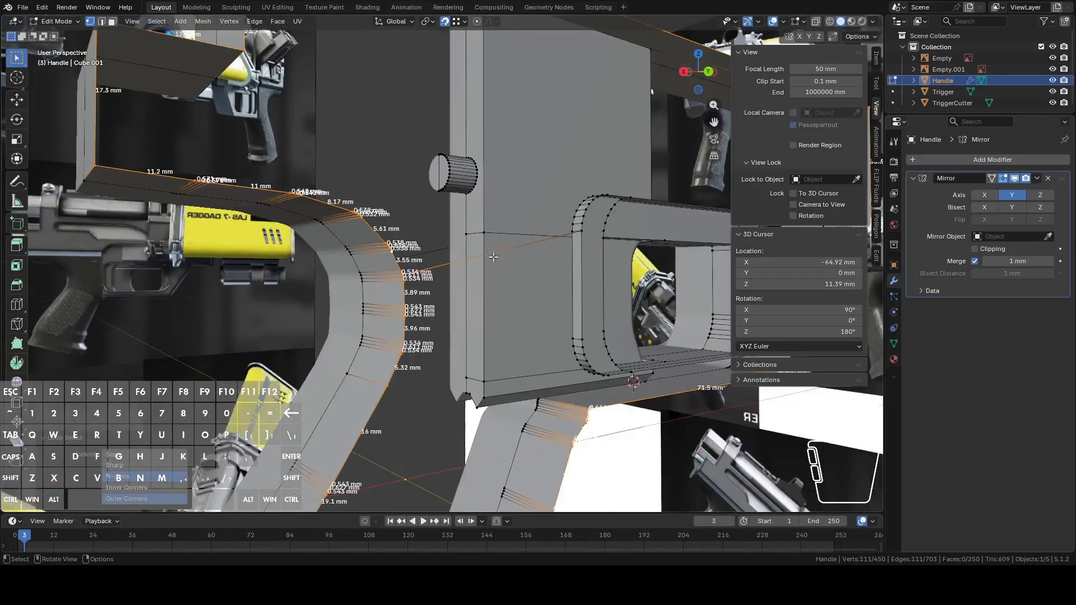
left_click(583, 220, "alt+shift")
scroll(583, 221, "down", 1)
middle_click_drag(590, 233, 554, 255)
scroll(476, 331, "down", 1)
mouse_move(476, 331)
middle_mouse_down("shift")
mouse_move(496, 304)
mouse_move(560, 274)
middle_mouse_up("shift")
scroll(531, 263, "up", 2)
key("c")
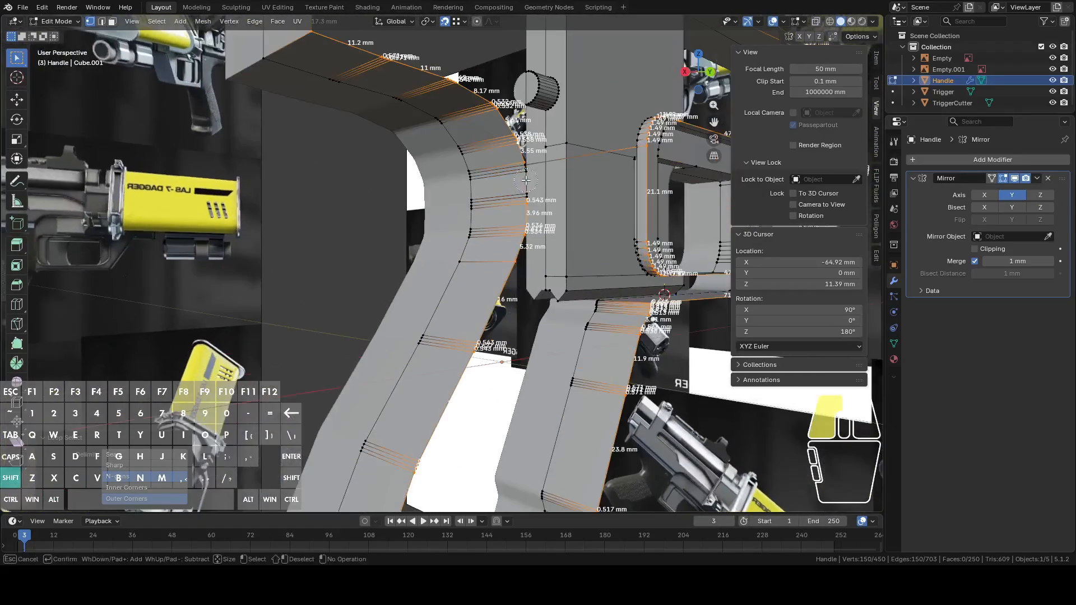
left_click_drag(526, 180, 531, 179)
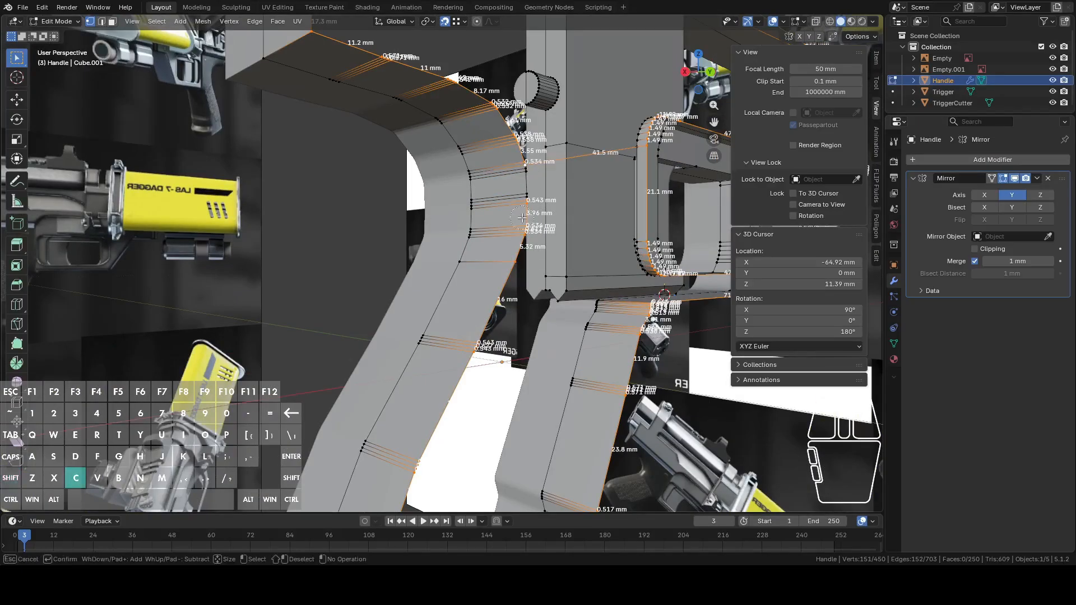
right_click(446, 384)
- Deselect the boundary vertices around the lower grip and the underside of the trigger guard
scroll(447, 398, "down", 5)
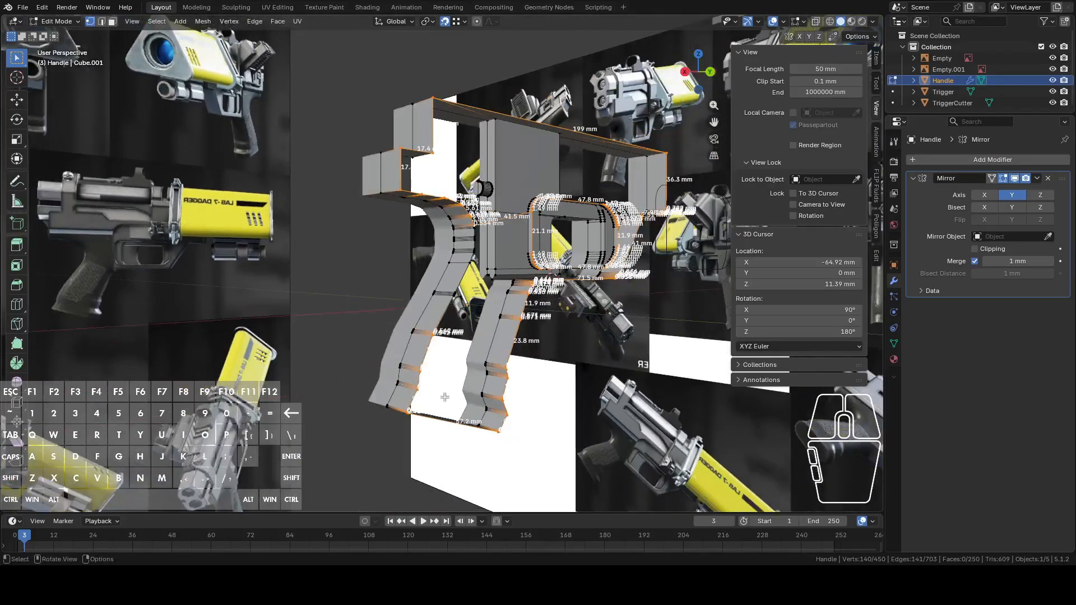
scroll(429, 386, "down", 4)
mouse_move(421, 386)
left_mouse_down("shift")
mouse_move(443, 392)
mouse_move(513, 356)
mouse_move(547, 318)
mouse_move(570, 328)
left_mouse_up("shift")
right_click(569, 328)
middle_click_drag(569, 328, 430, 374, "shift")
scroll(448, 365, "up", 4)
key("c")
left_click_drag(531, 346, 530, 330, "shift")
right_click(530, 330)
middle_click_drag(530, 330, 484, 348)
scroll(484, 347, "up", 4)
key("ctrl+z")
scroll(484, 348, "down", 2)
key("c")
mouse_move(480, 404)
left_mouse_down("shift")
mouse_move(476, 391)
mouse_move(481, 399)
left_mouse_up("shift")
right_click(488, 395)
middle_click_drag(493, 393, 353, 404)
scroll(452, 375, "up", 5)
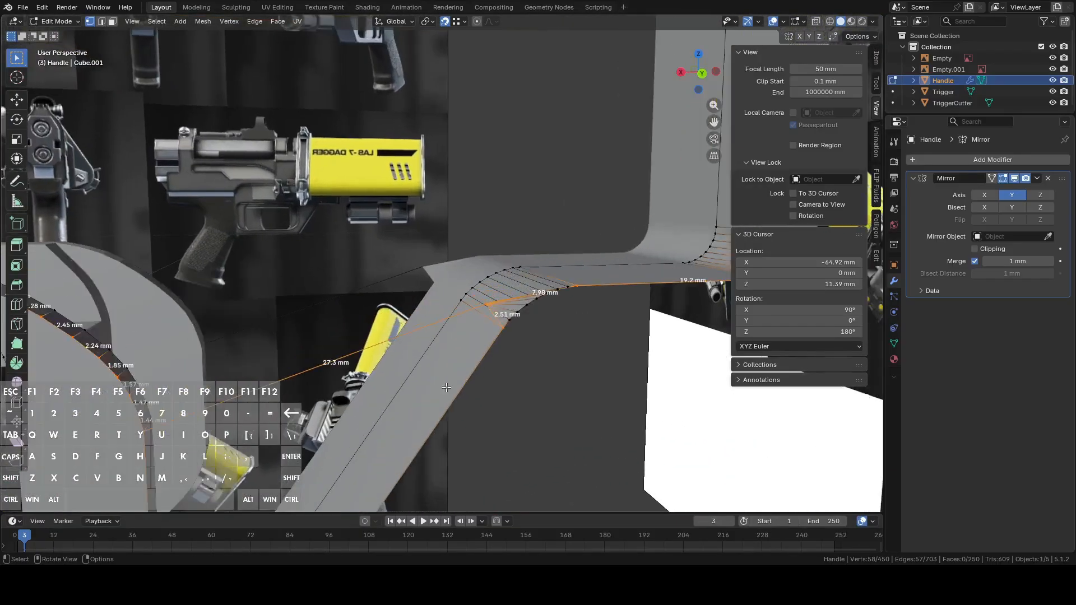
- Delete the stray vertex at the trigger guard's upper front bend and connect the bend's lower end to the slot's front with an edge
left_click(492, 313)
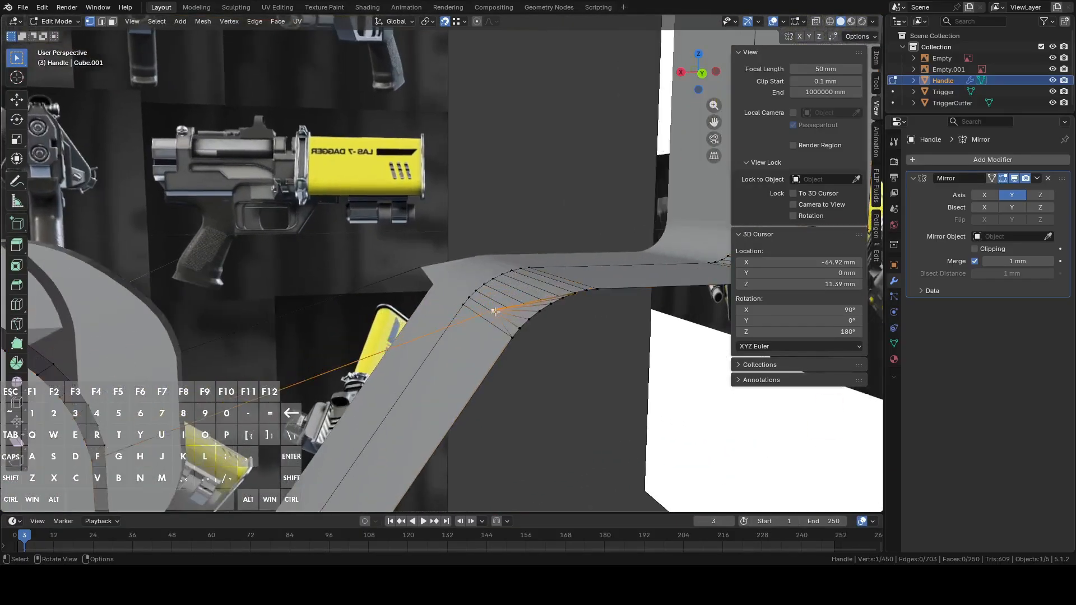
right_click(495, 311)
left_click(486, 312)
middle_click_drag(487, 312, 513, 331)
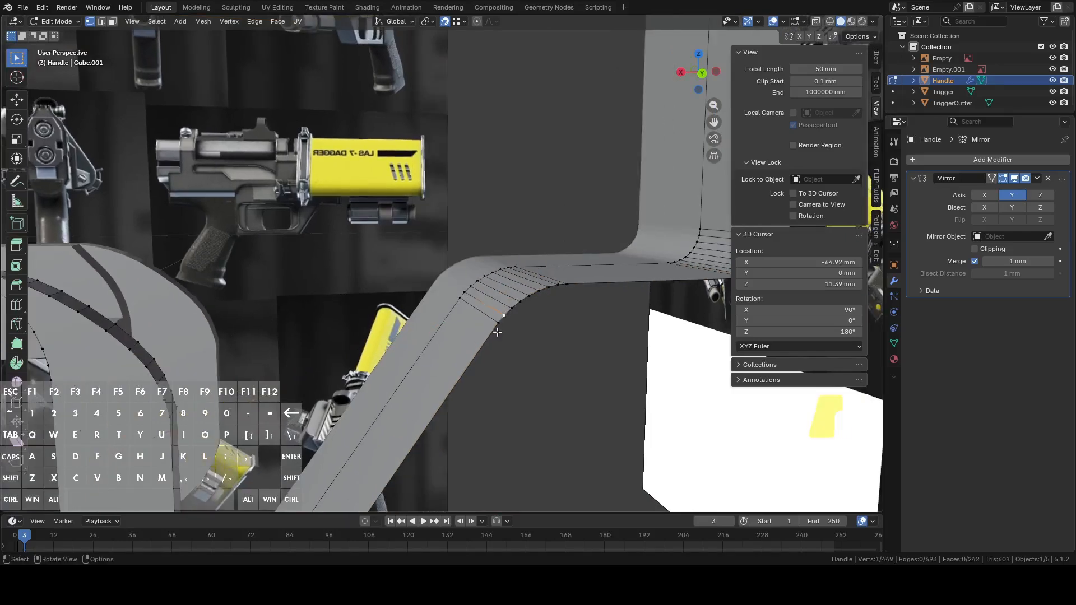
middle_click_drag(496, 329, 552, 328, "shift")
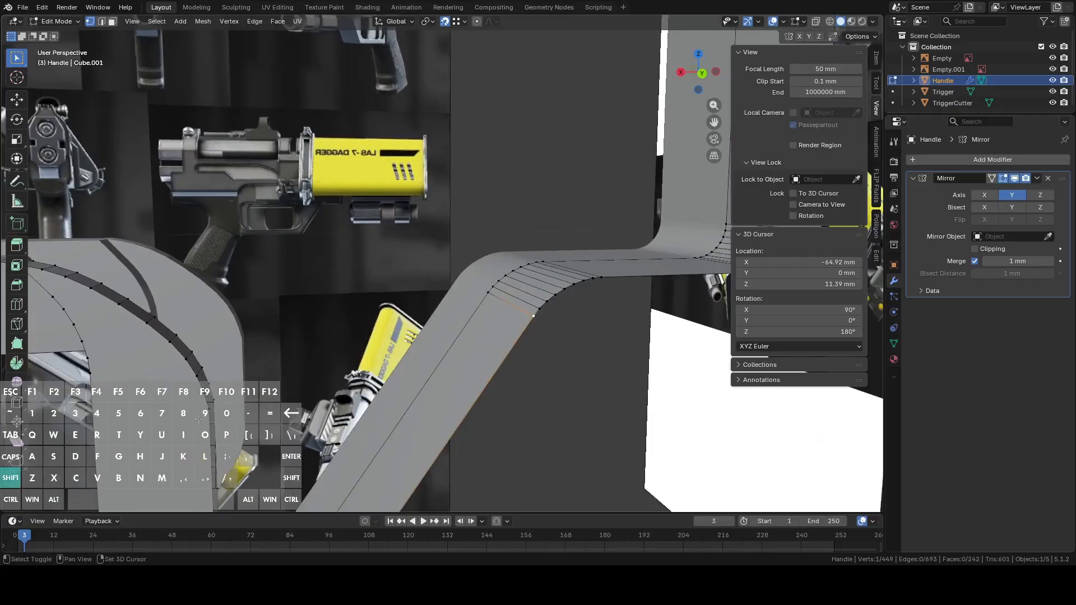
middle_click_drag(253, 415, 422, 318)
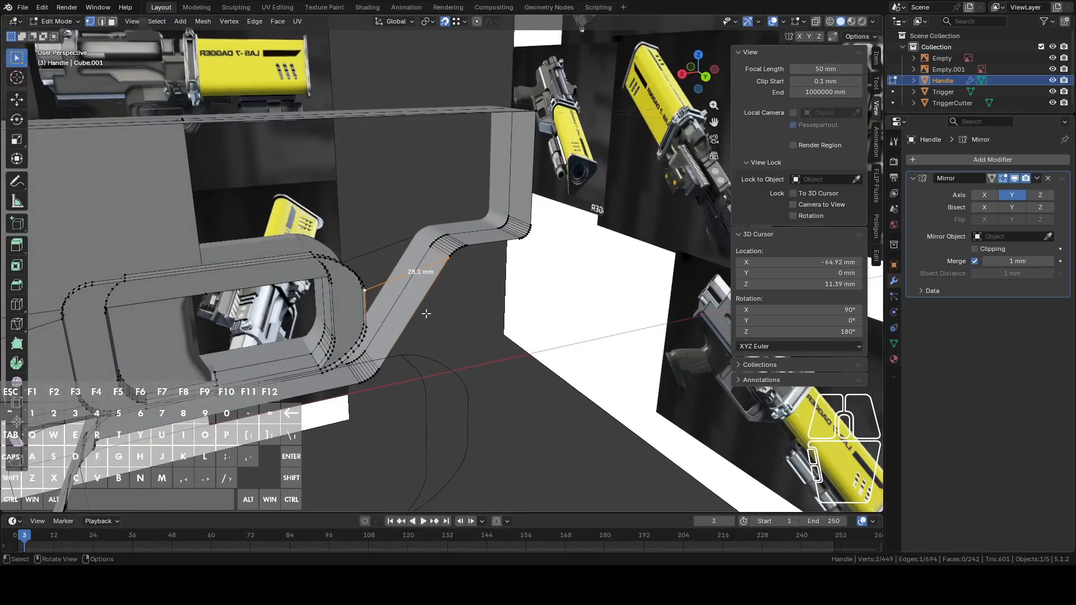
- Select the handle's outer side boundary loop and the slot's rim loop
left_click(480, 244, "alt")
middle_click_drag(312, 284, 351, 283)
left_click(298, 322, "alt+shift")
- Deselect the boundary vertices below the two connecting edges, along the trigger guard, the lower slot rim and the grip
key("c")
left_click_drag(377, 440, 314, 468, "shift")
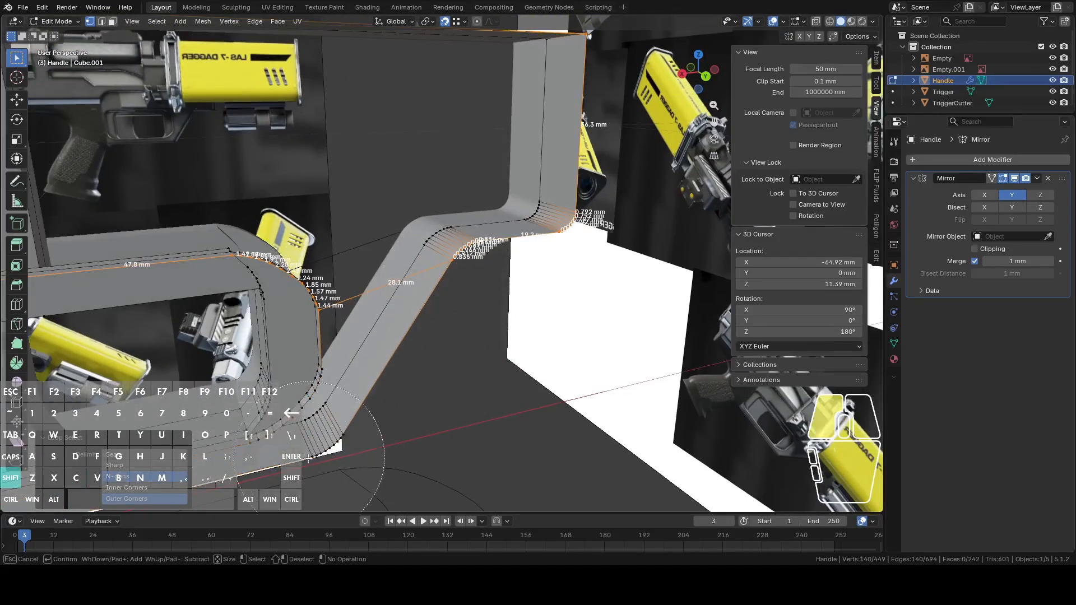
right_click(314, 468)
scroll(235, 426, "down", 3)
middle_click_drag(211, 414, 341, 388, "shift")
key("c")
mouse_move(343, 423)
left_mouse_down("shift")
mouse_move(280, 392)
mouse_move(174, 381)
mouse_move(147, 412)
left_mouse_up("shift")
right_click(154, 424)
middle_click_drag(154, 424, 336, 325, "shift")
key("c")
mouse_move(353, 395)
left_mouse_down("shift")
mouse_move(326, 480)
mouse_move(434, 401)
left_mouse_up("shift")
right_click(434, 401)
middle_click_drag(387, 322, 382, 361, "shift")
scroll(381, 360, "up", 5)
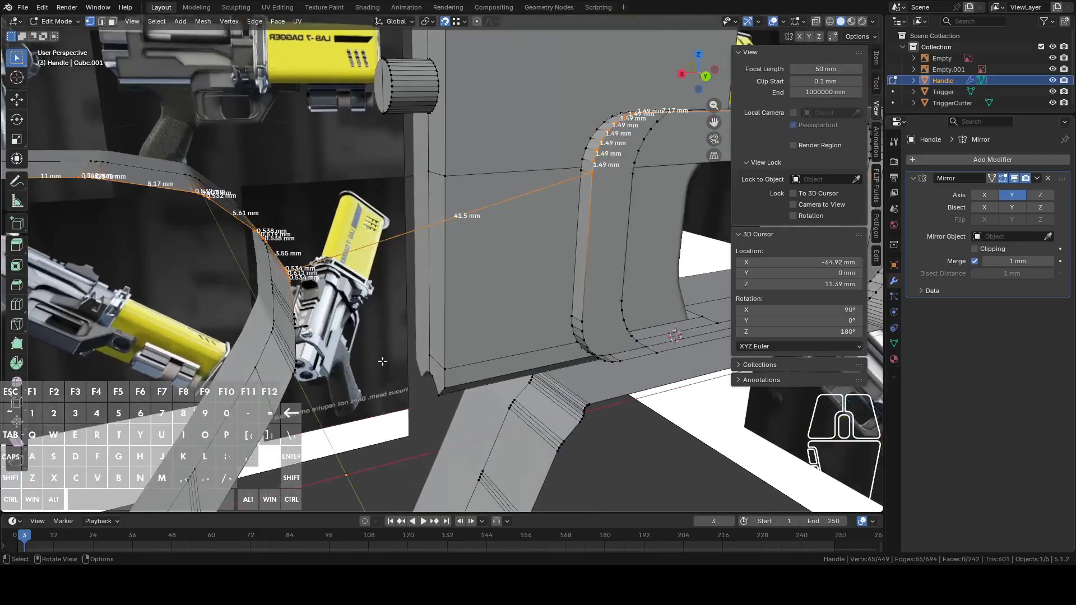
key("c")
left_click_drag(209, 354, 196, 353, "shift")
right_click(196, 353)
- Fill the upper part of the handle's open side with a face and fill the remaining lower boundary loop
scroll(196, 353, "down", 9)
key("f")
middle_click_drag(431, 312, 365, 312)
middle_click_drag(482, 313, 527, 333, "shift")
scroll(378, 350, "up", 5)
left_click(358, 433, "alt")
scroll(359, 434, "down", 5)
key("f")
- Return to Object Mode and hide the TriggerCutter object
scroll(387, 448, "down", 4)
key("Tab")
left_click(547, 303)
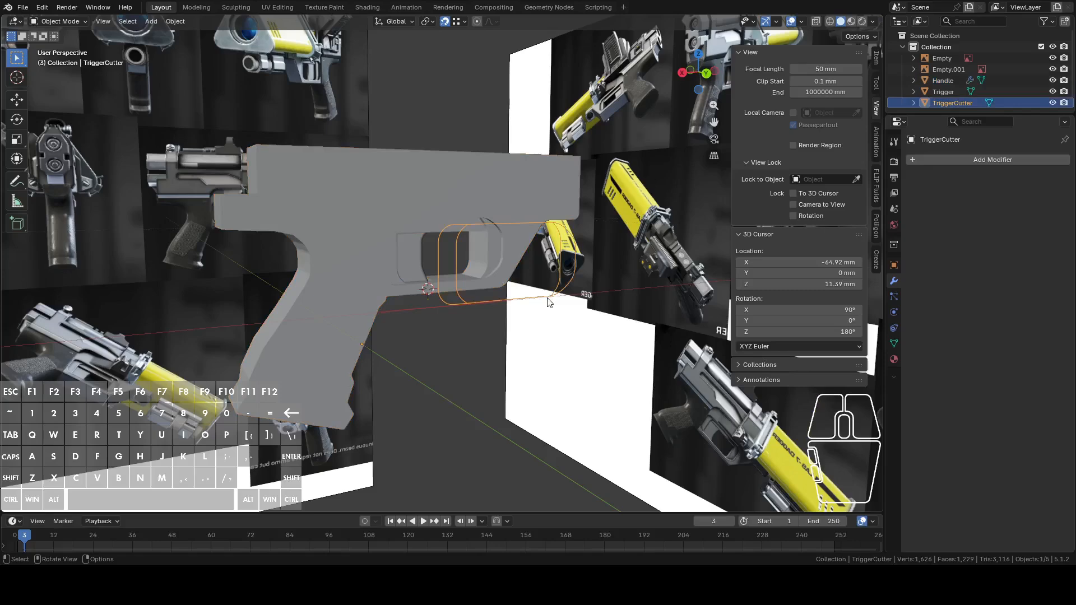
key("h")
left_click(425, 277)
key("Tab")
key("Tab")
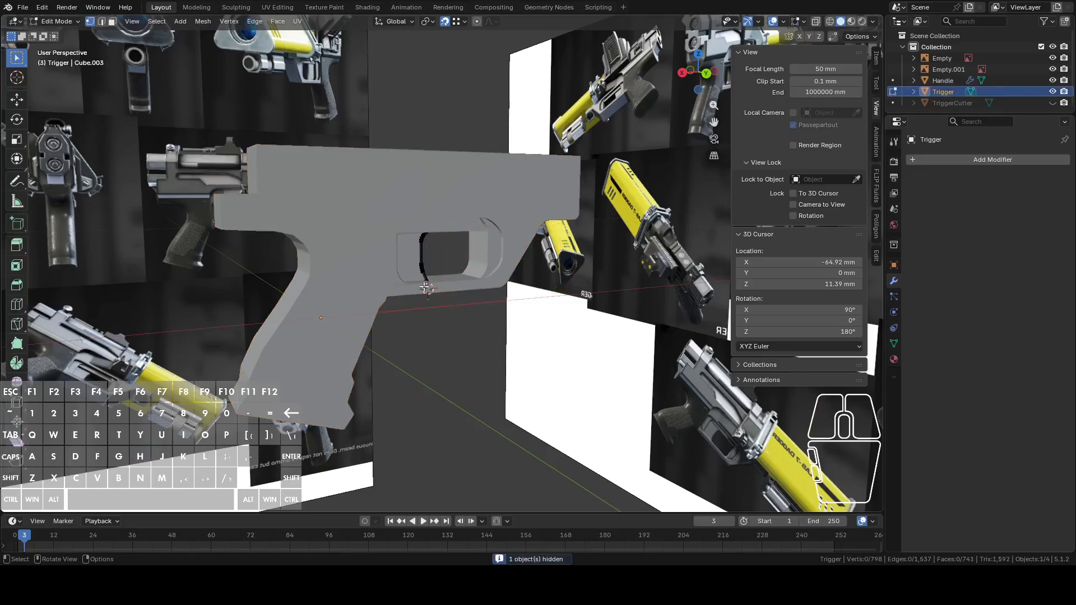
- Enter Edit Mode on the Handle and select the groups of 14 mm cross edges along the grip's upper rear curve
left_click(383, 297)
key("Tab")
scroll(383, 298, "up", 6)
middle_click_drag(359, 280, 477, 294)
middle_click_drag(476, 294, 481, 251)
key("1")
key("alt+a")
left_click(502, 175)
key("c")
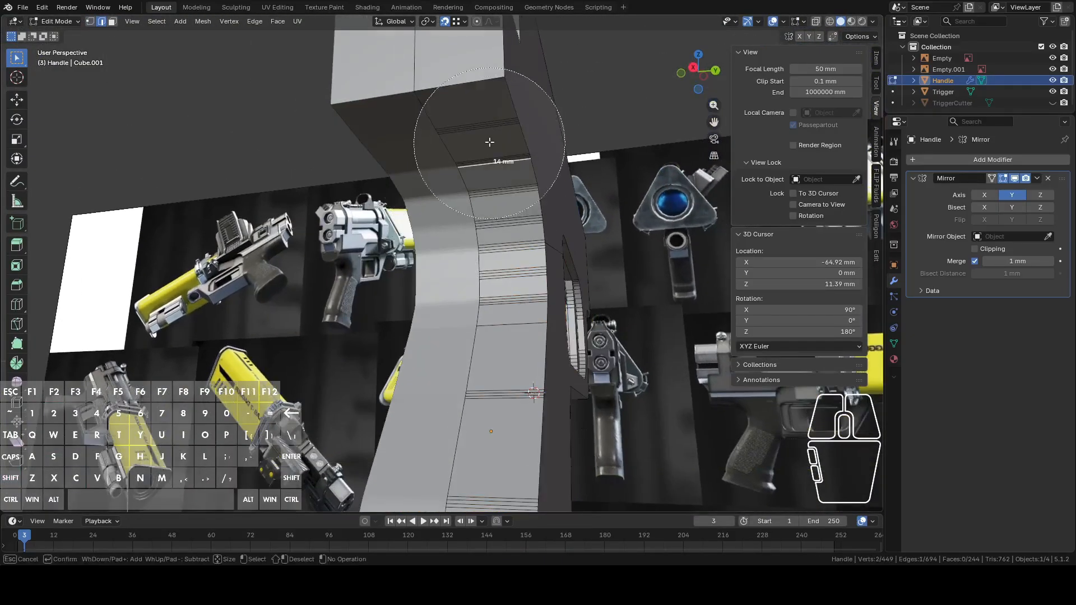
left_click_drag(487, 119, 487, 114)
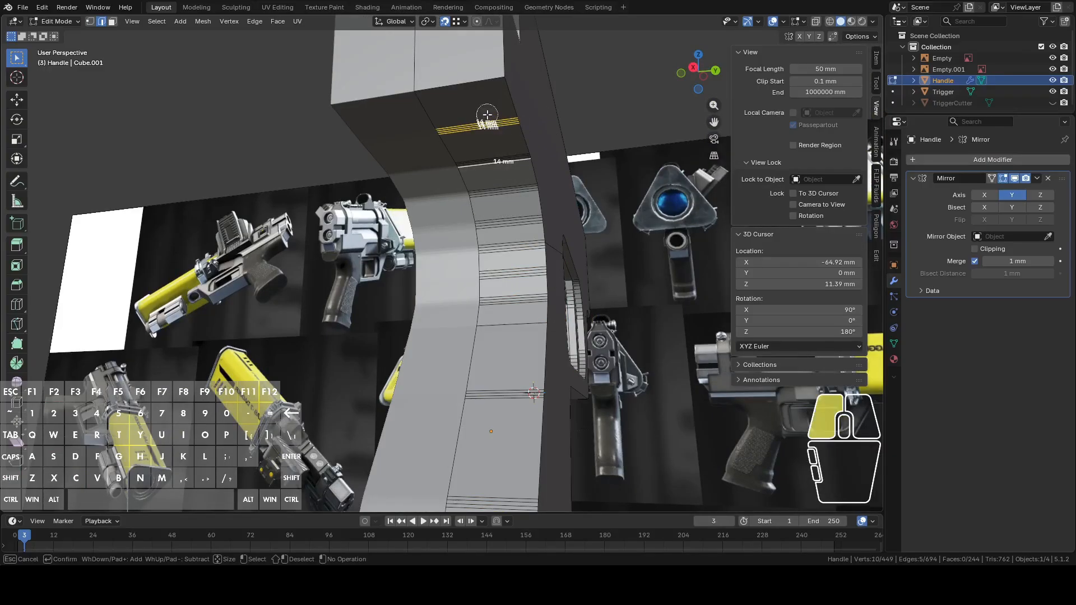
left_click_drag(515, 398, 516, 463)
right_click(516, 463)
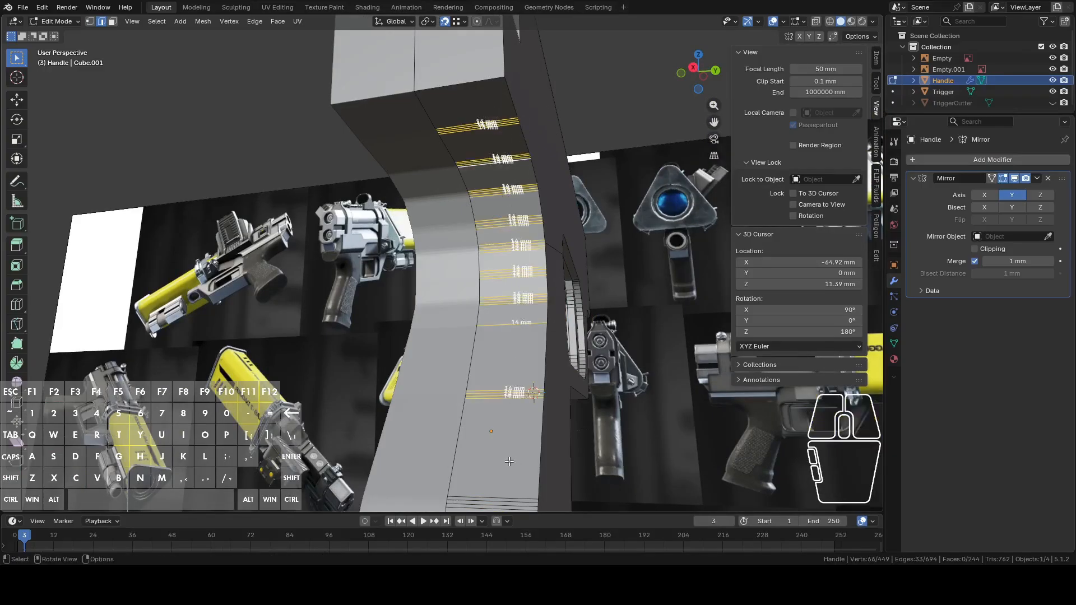
- Add the 14 mm cross-edge groups along the grip's lower rear, base and front to the selection
scroll(505, 454, "down", 7)
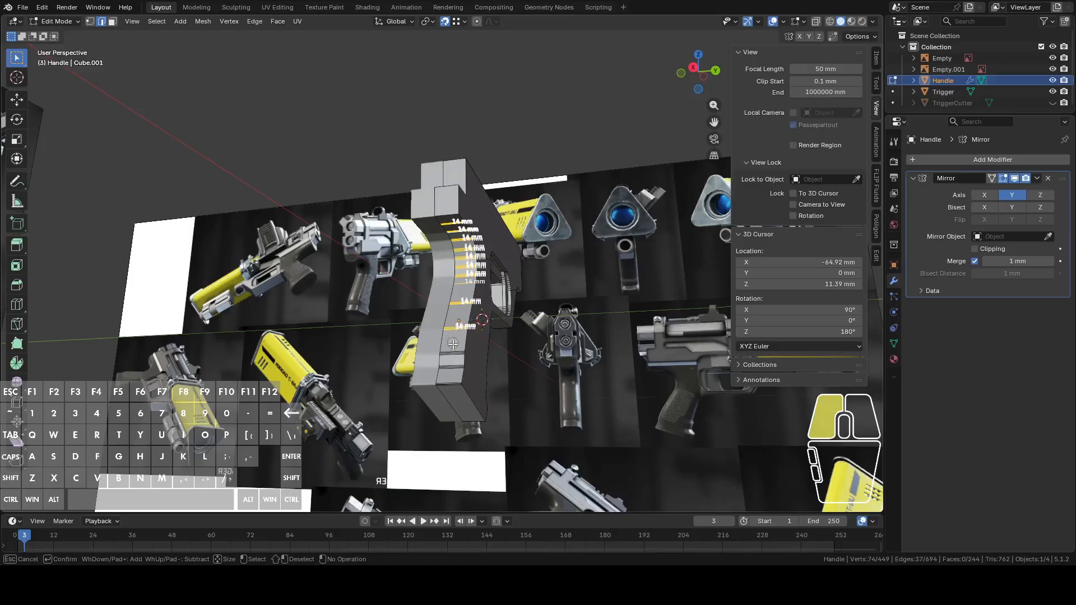
middle_click_drag(487, 416, 574, 79, "shift")
scroll(483, 328, "up", 6)
scroll(485, 330, "down", 4)
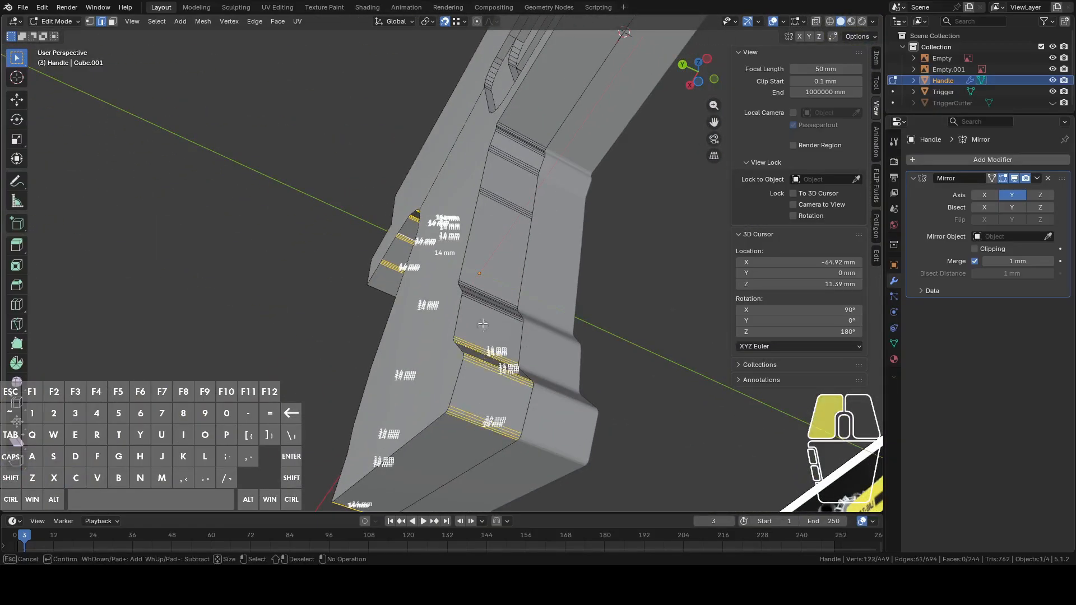
right_click(522, 140)
middle_click_drag(522, 140, 526, 7, "shift")
middle_click_drag(533, 107, 497, 170)
left_click_drag(497, 166, 495, 185, "shift")
middle_click_drag(497, 185, 558, 224)
scroll(553, 190, "down", 3)
- Try to smooth the selected vertices along the whole grip in vertex mode
key("1")
middle_click_drag(313, 205, 563, 346)
right_click(513, 330)
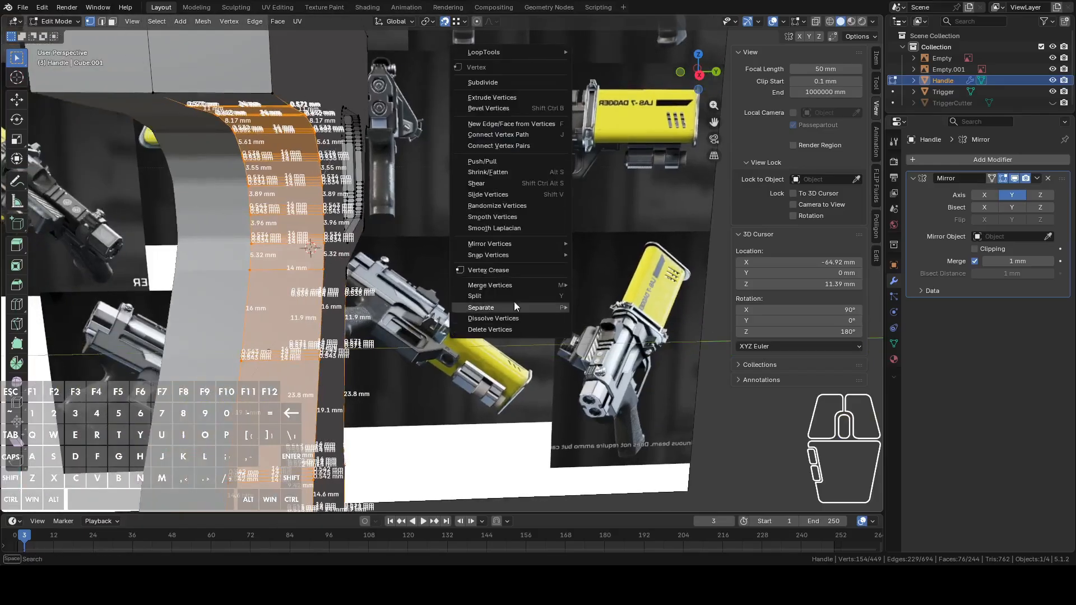
left_click(504, 216)
middle_click_drag(513, 287, 421, 247)
- Delete the edge connecting the grip's rear curve to the trigger slot rim on the side face
key("2")
left_click(342, 185)
middle_click_drag(342, 184, 477, 260)
key("x")
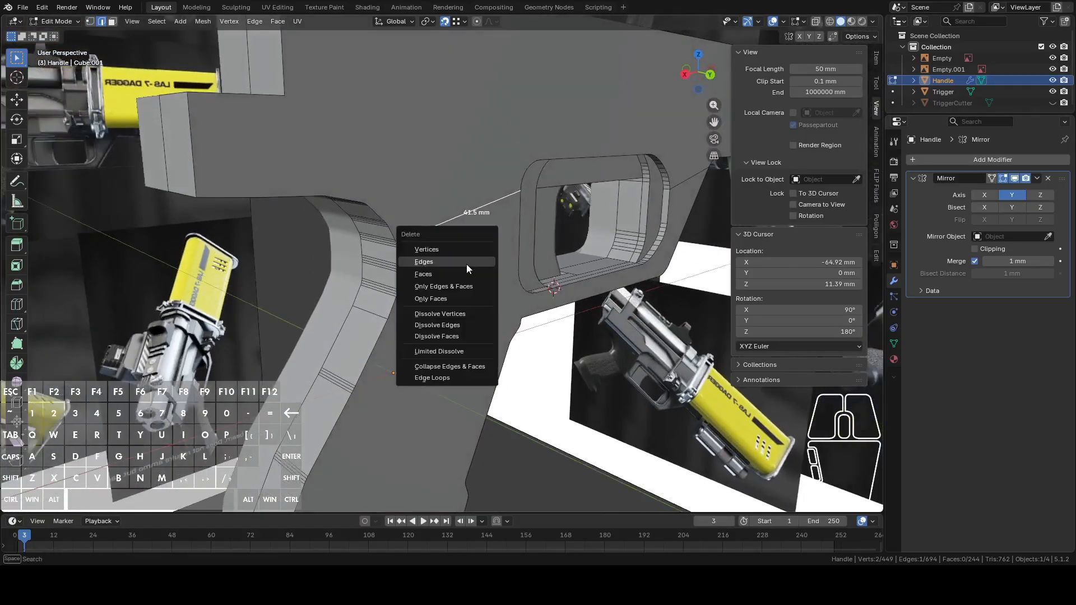
left_click(465, 264)
- Turn on X-ray and add the 14 mm cross-edge groups along the grip's lower rear to the selection
middle_click_drag(352, 284, 402, 237)
key("2")
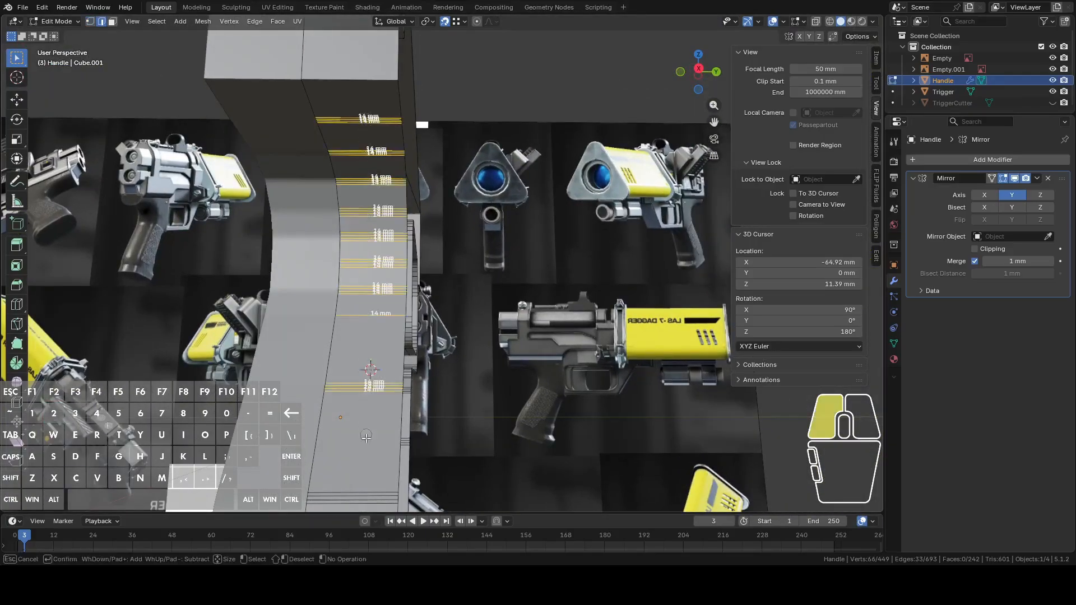
right_click(349, 442)
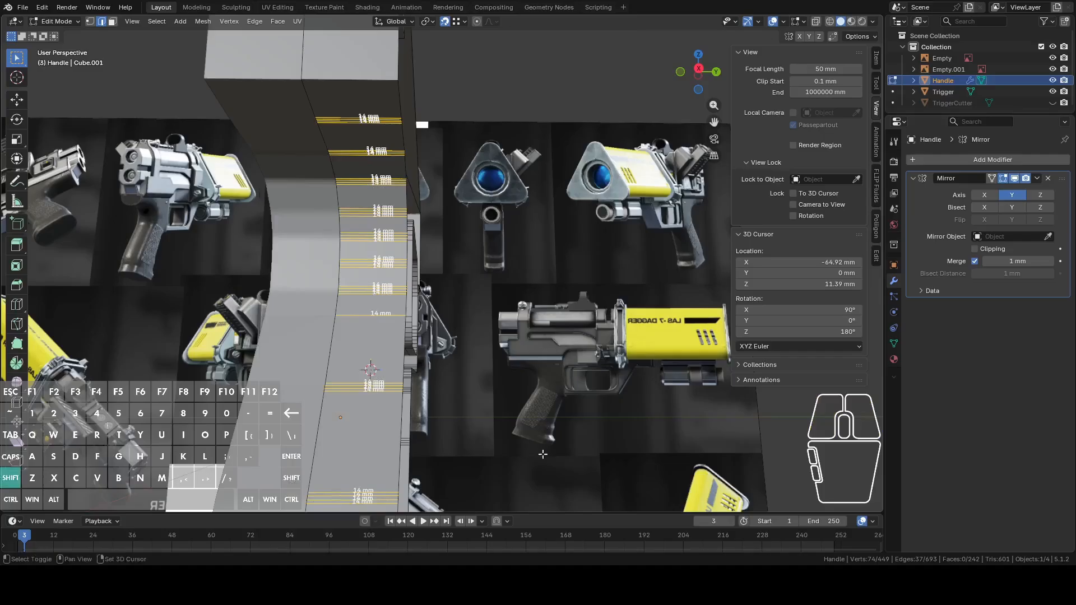
middle_click_drag(541, 452, 572, 97, "shift")
key("c")
middle_click_drag(443, 113, 438, 191)
key("alt+z")
left_click_drag(438, 191, 430, 311)
right_click(430, 386)
- Add the 14 mm cross-edge groups along the grip's front, up to the bend below the trigger guard, to the selection
middle_click_drag(497, 293, 408, 271)
key("c")
left_click_drag(408, 271, 406, 270)
right_click(408, 276)
middle_click_drag(408, 276, 450, 118)
key("c")
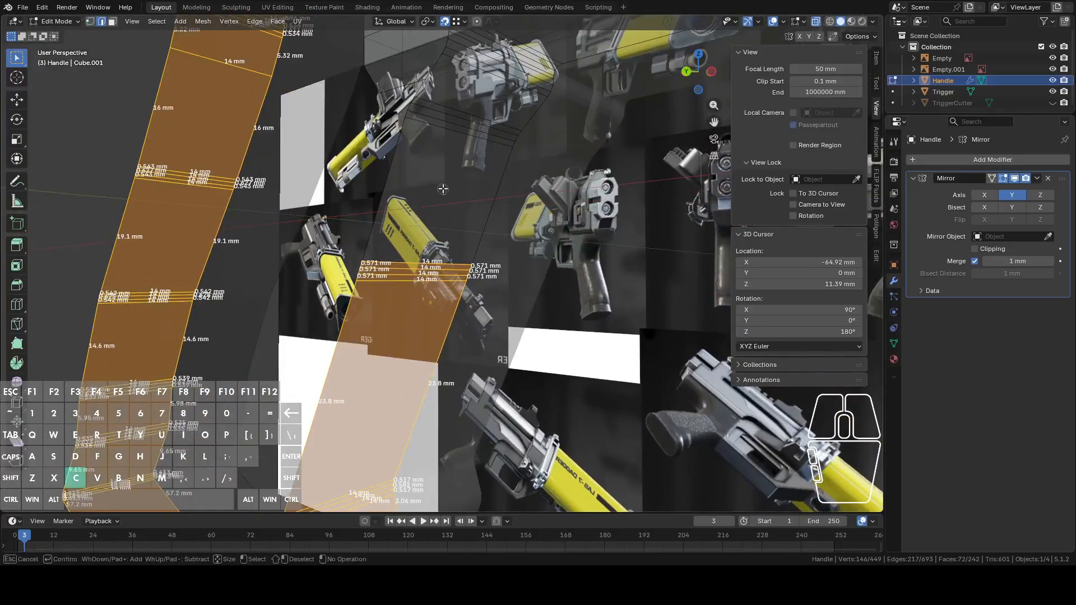
left_click(450, 113)
right_click(411, 280)
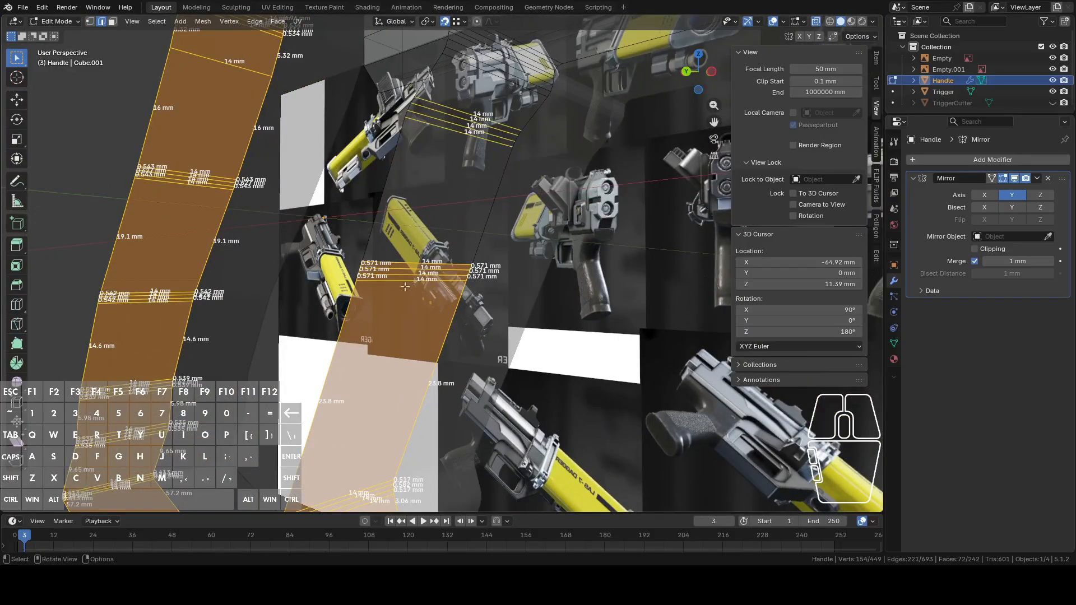
- Remove the long side edge loops running along the grip from the selection
left_click(346, 313, "alt+shift")
left_click(448, 312, "alt+shift")
scroll(446, 313, "down", 4)
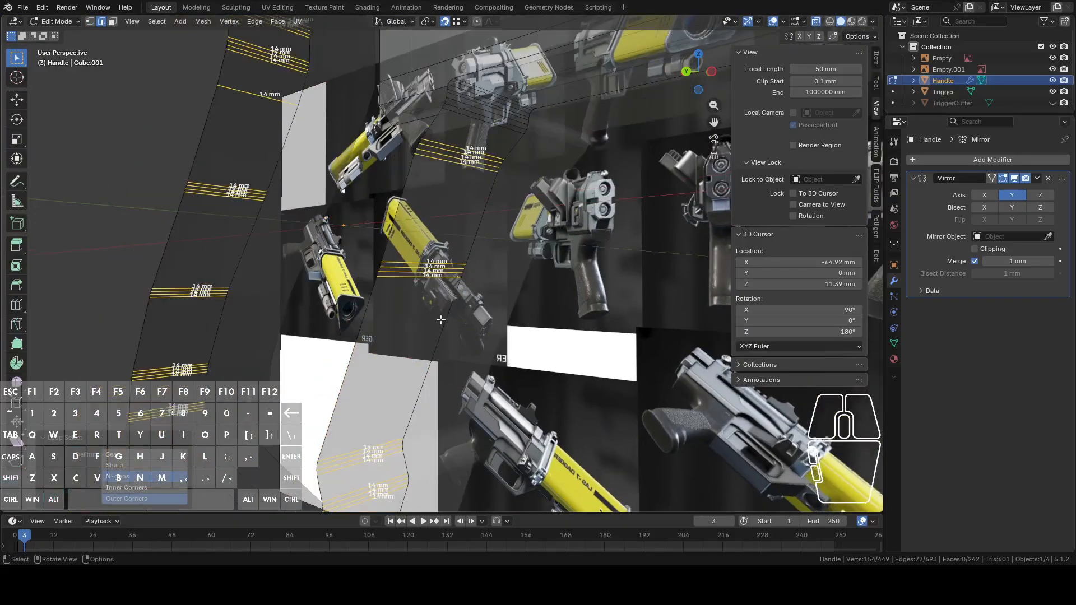
- Deselect the cross-edge groups at the base of the grip's front and the lowest groups on its rear
middle_click_drag(462, 245, 493, 336)
key("c")
left_click(481, 291, "shift")
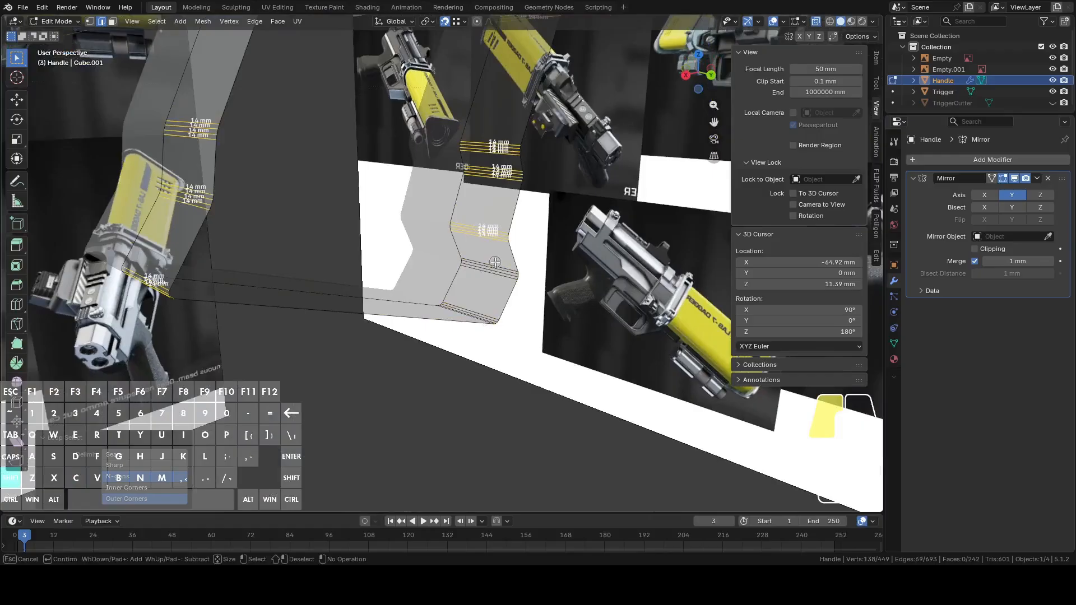
left_click_drag(495, 262, 500, 279, "shift")
right_click(499, 279)
key("c")
left_click_drag(486, 222, 484, 257, "shift")
right_click(484, 267)
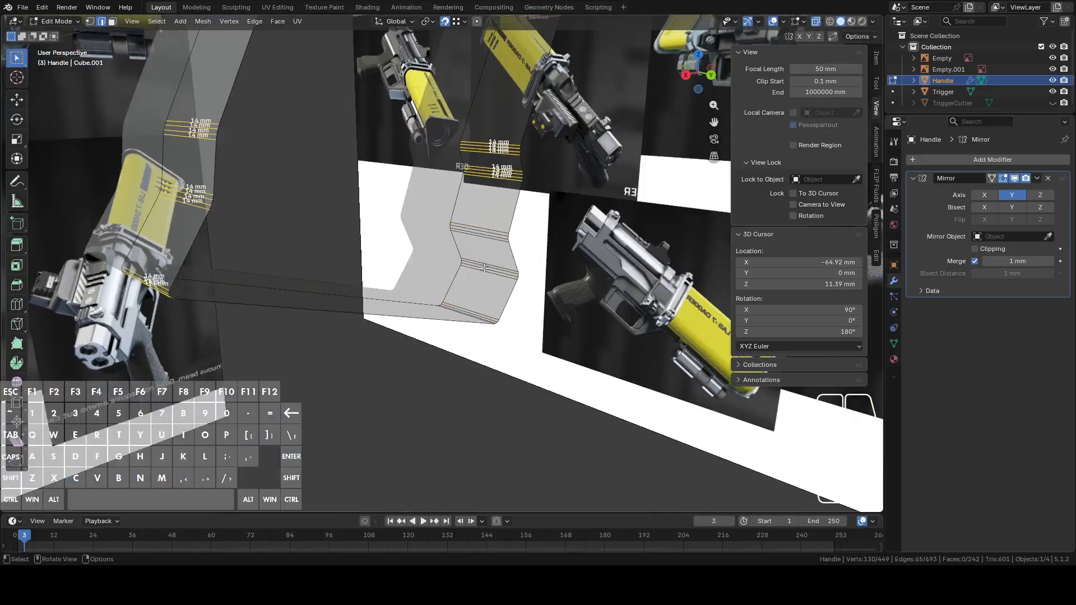
key("c")
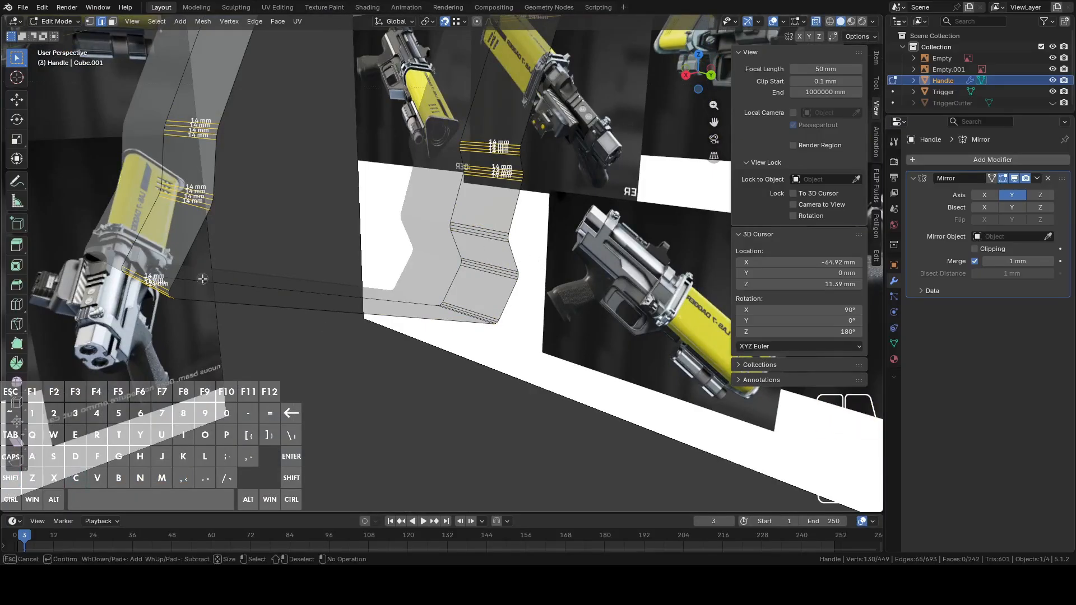
mouse_move(157, 300)
left_mouse_down("shift")
mouse_move(204, 203)
mouse_move(212, 227)
left_mouse_up("shift")
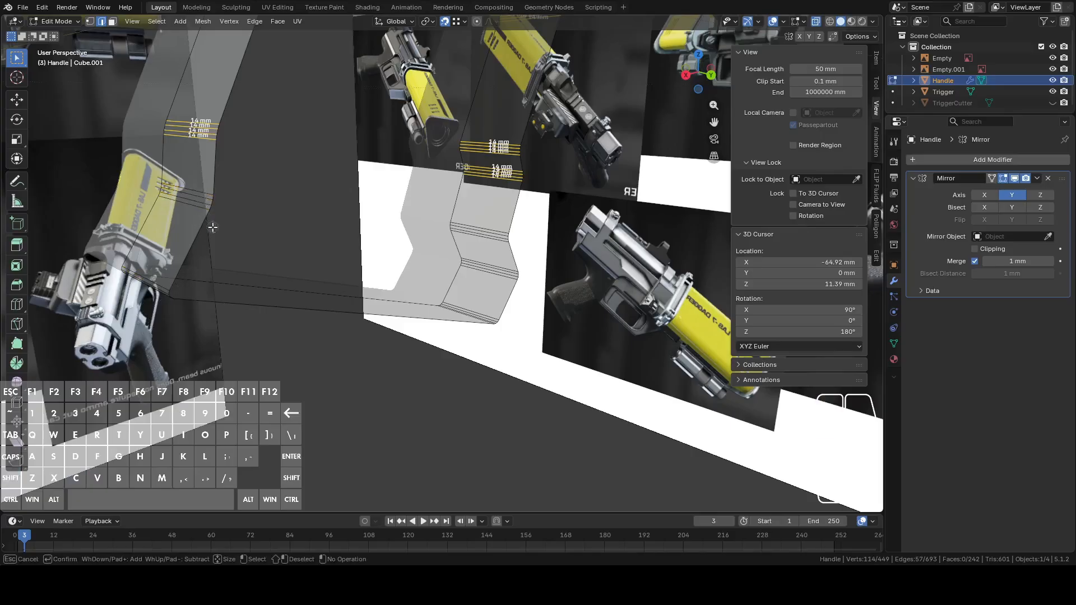
middle_click_drag(261, 238, 476, 259)
key("ctrl+e")
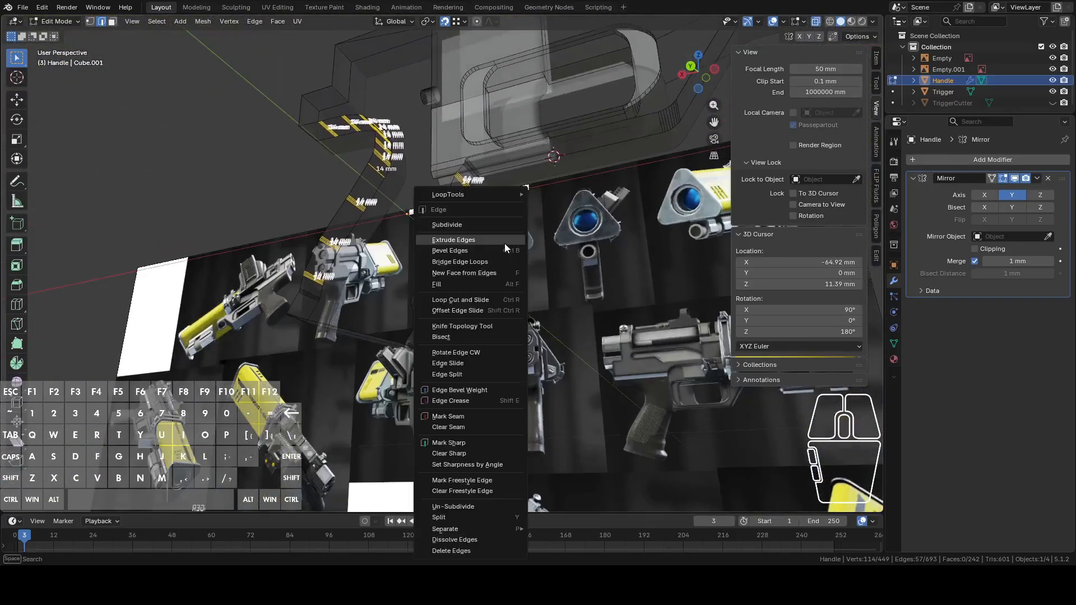
left_click(469, 251)
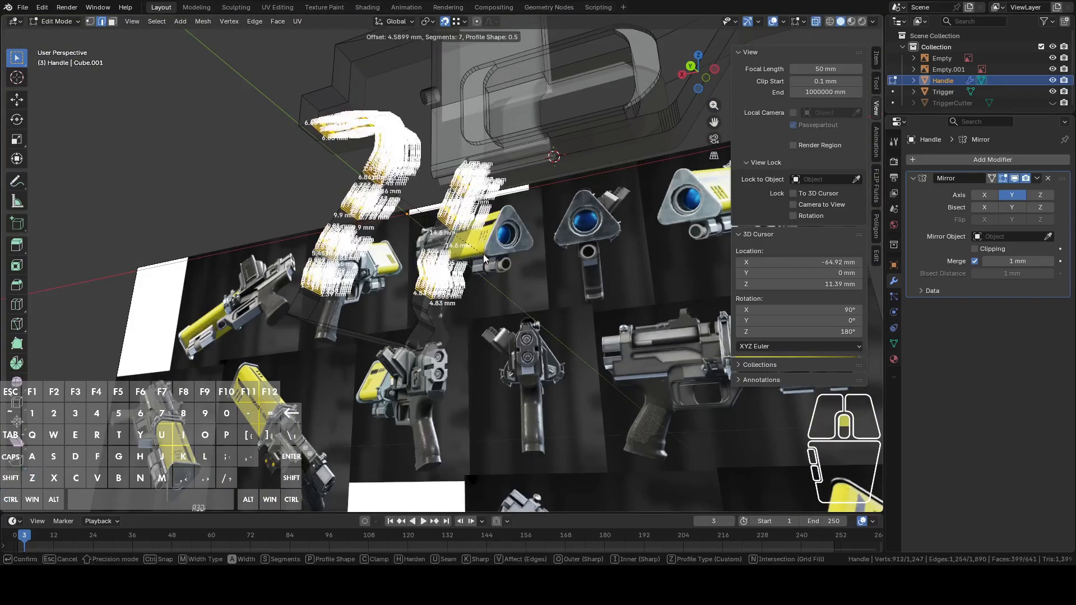
right_click(477, 253)
- Deselect the cross-edge groups at the step on the grip's lower front
scroll(486, 254, "up", 3)
middle_click_drag(489, 254, 368, 458)
key("c")
left_click_drag(368, 459, 396, 363, "shift")
right_click(499, 372)
- Apply Smooth Vertices to the selected vertices along the grip's rear curve and upper front
middle_click_drag(504, 369, 669, 403)
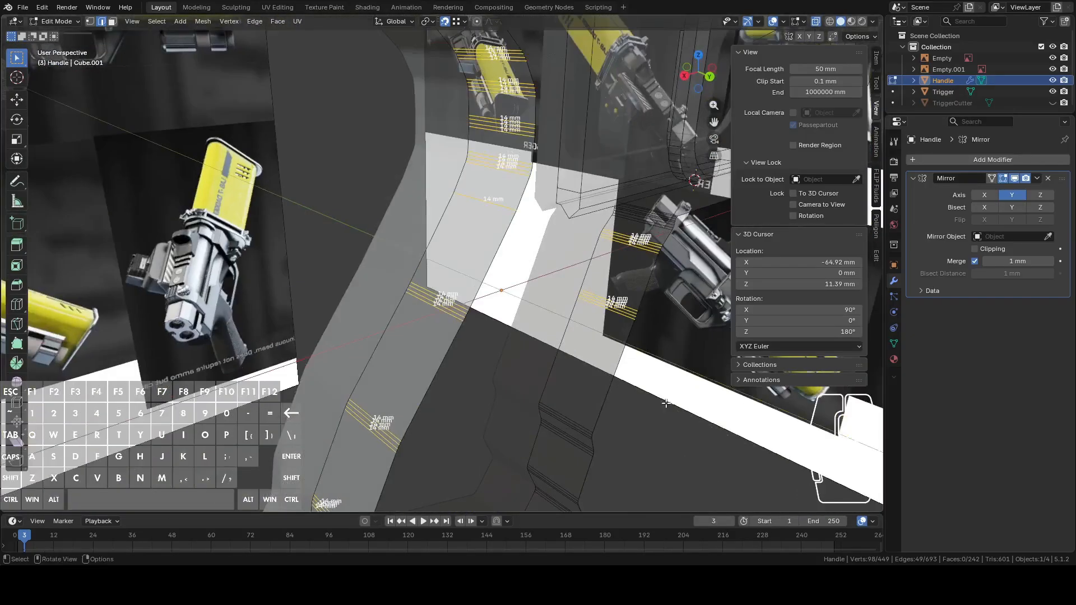
right_click(627, 357)
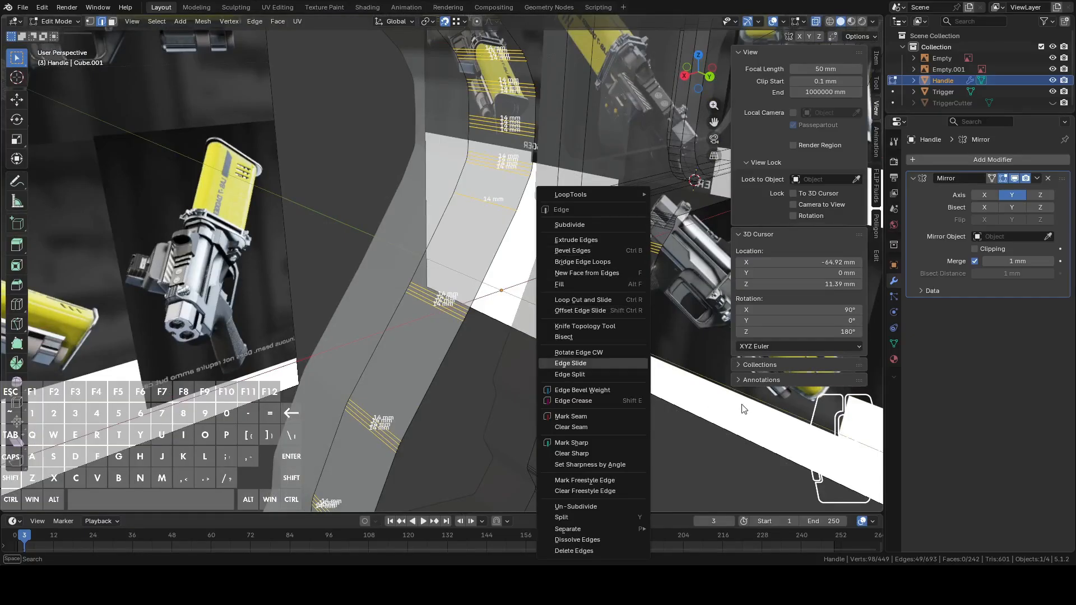
key("1")
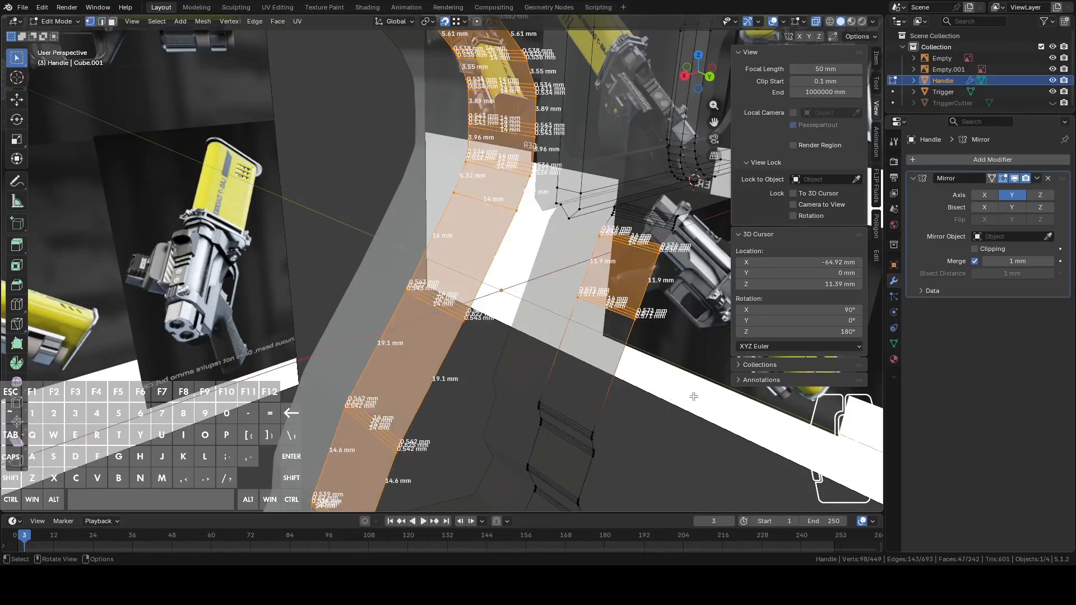
right_click(691, 390)
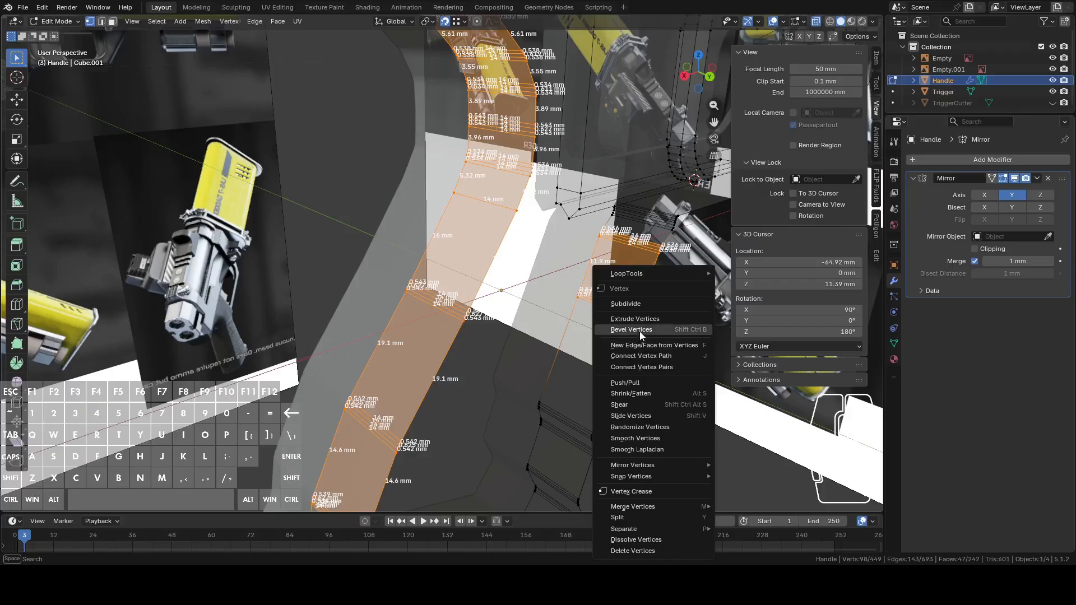
left_click(625, 438)
- Examine the smoothed grip profile against the reference in back view, and inspect it in Object Mode and Edit Mode
middle_click_drag(610, 434, 560, 294)
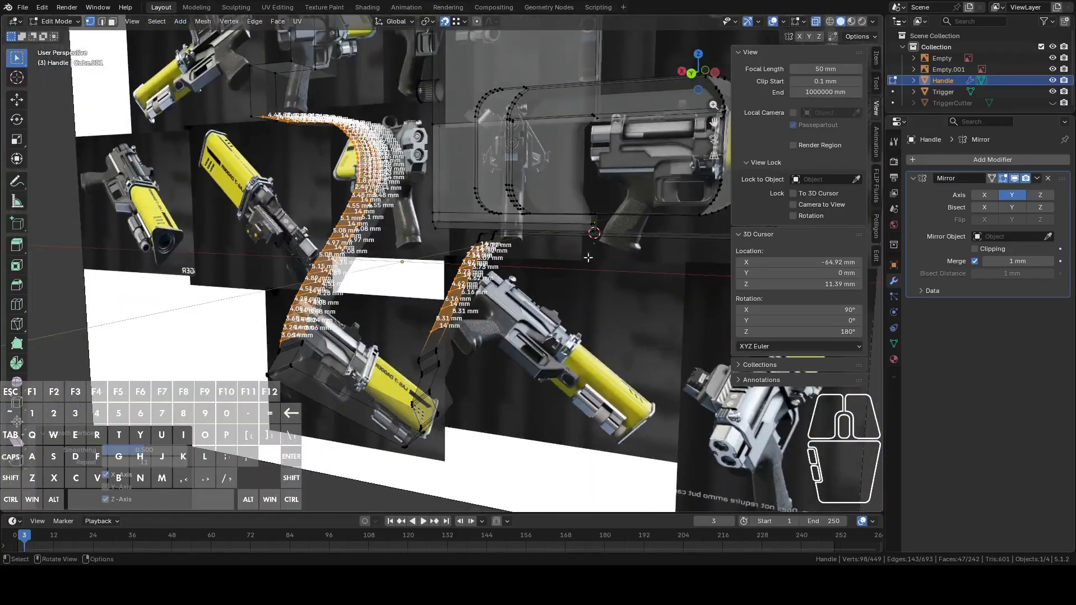
left_click(691, 74)
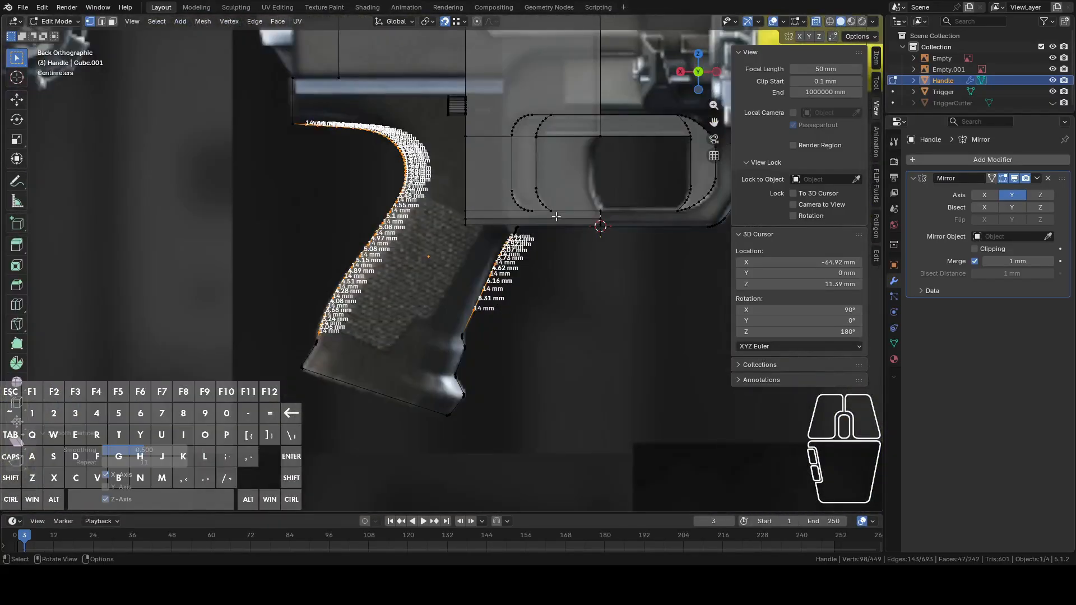
scroll(557, 269, "up", 3)
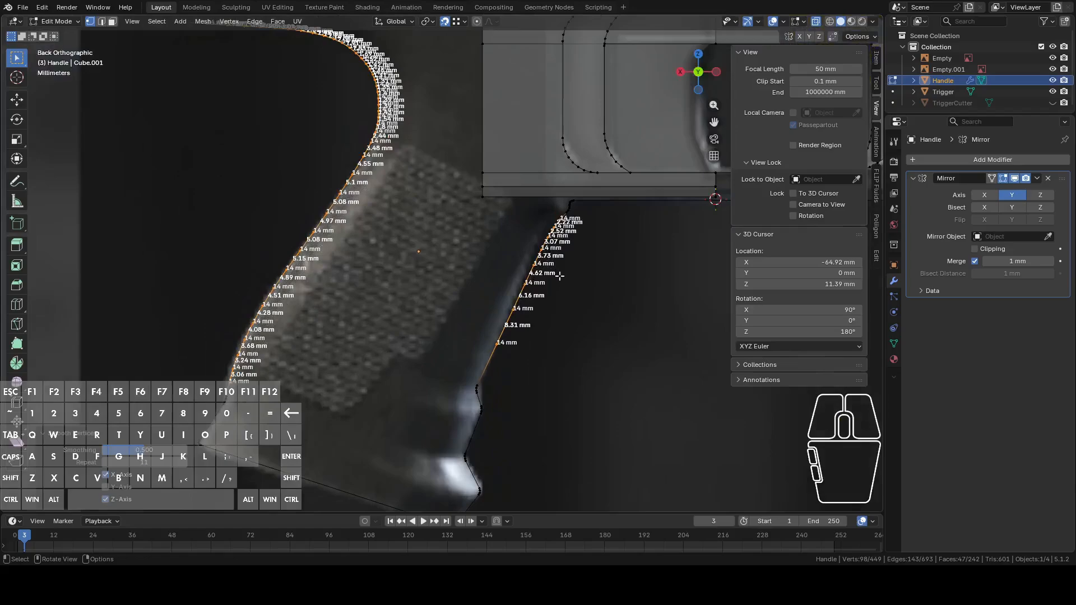
key("Tab")
middle_click_drag(562, 289, 547, 305)
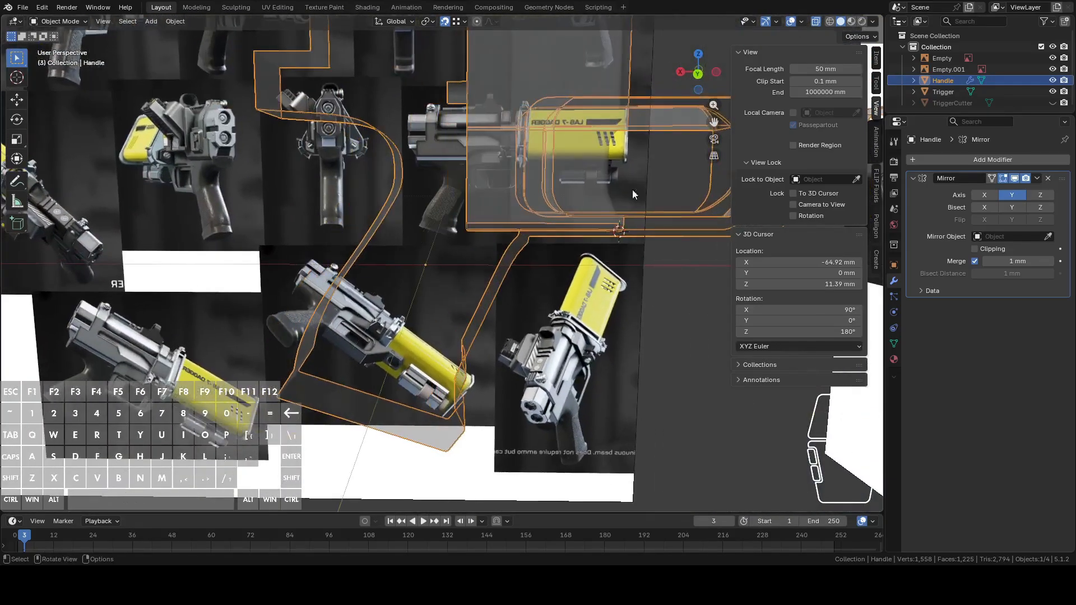
key("Tab")
middle_click_drag(567, 240, 490, 362)
scroll(489, 362, "up", 5)
middle_click_drag(482, 311, 473, 272)
- Turn off X-ray and connect a vertex on the grip's rear curve to the trigger slot's rear rim with an edge
key("1")
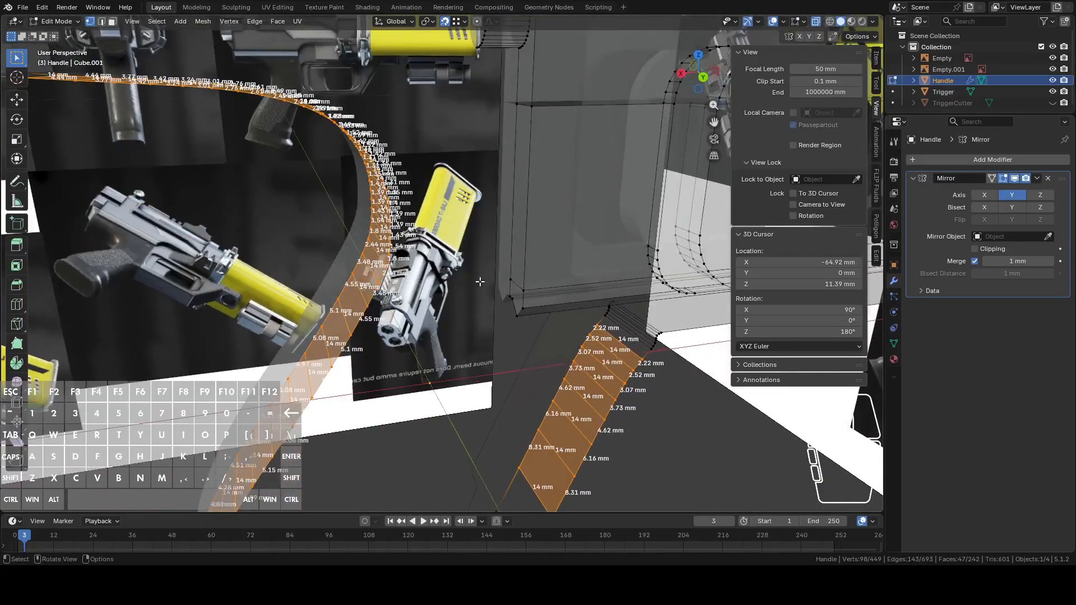
left_click(445, 200)
middle_click_drag(445, 200, 427, 230)
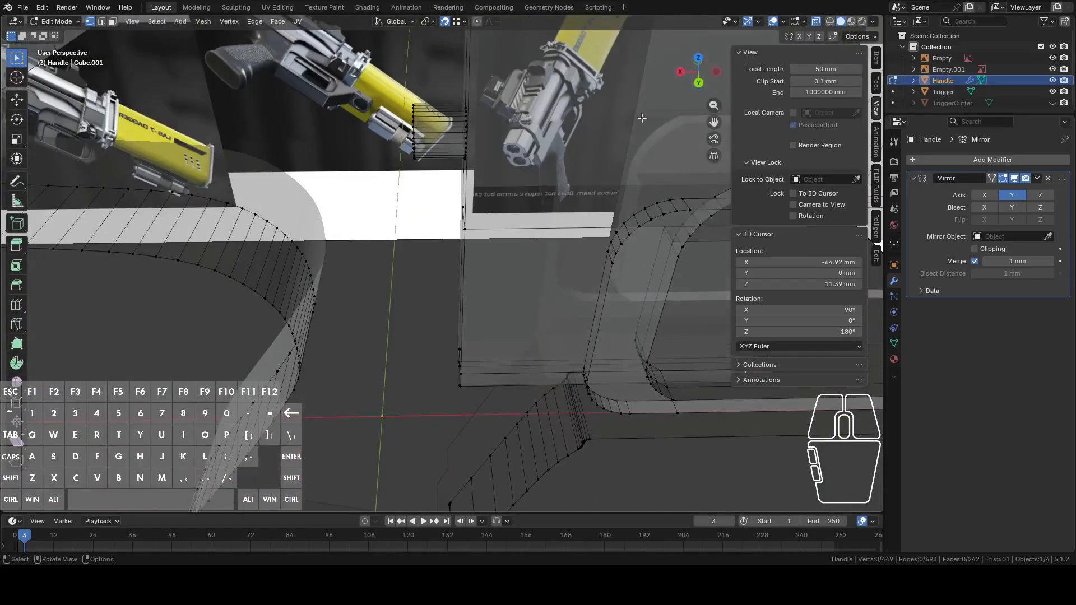
left_click(816, 21)
mouse_move(673, 219)
middle_mouse_down()
mouse_move(660, 233)
mouse_move(668, 197)
mouse_move(611, 227)
middle_mouse_up()
left_click(605, 169)
middle_click_drag(606, 169, 538, 232)
key("f")
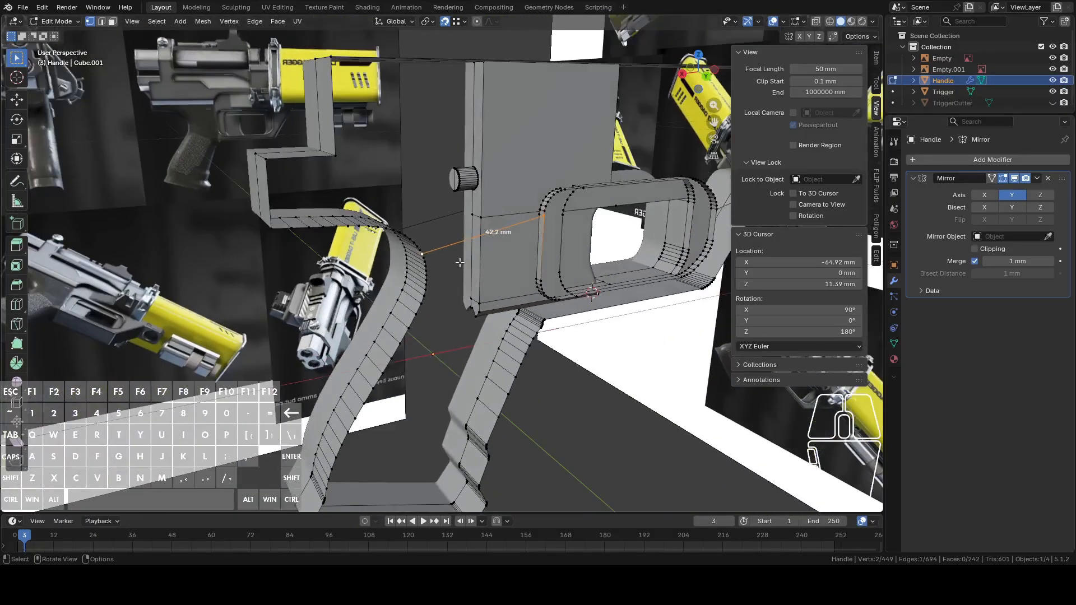
- Select the open side's boundary loop and the slot rim, excluding the grip's rear vertices below the connecting edge
left_click(439, 275, "alt")
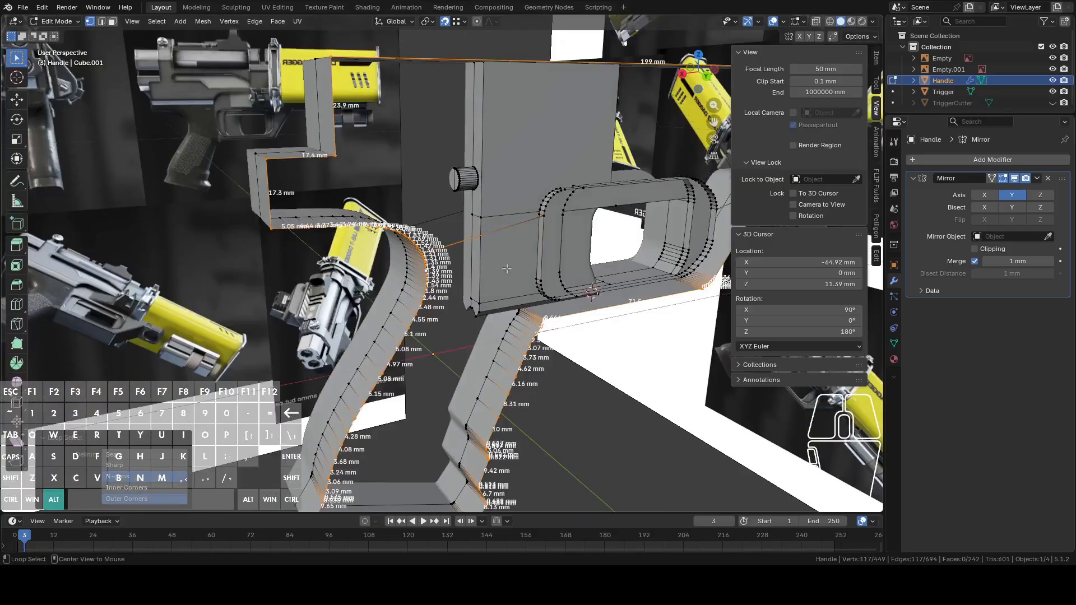
left_click(543, 237, "alt+shift")
middle_click_drag(543, 238, 425, 305)
key("c")
mouse_move(421, 287)
left_mouse_down("shift")
mouse_move(424, 274)
mouse_move(399, 332)
left_mouse_up("shift")
right_click(399, 332)
scroll(412, 285, "up", 4)
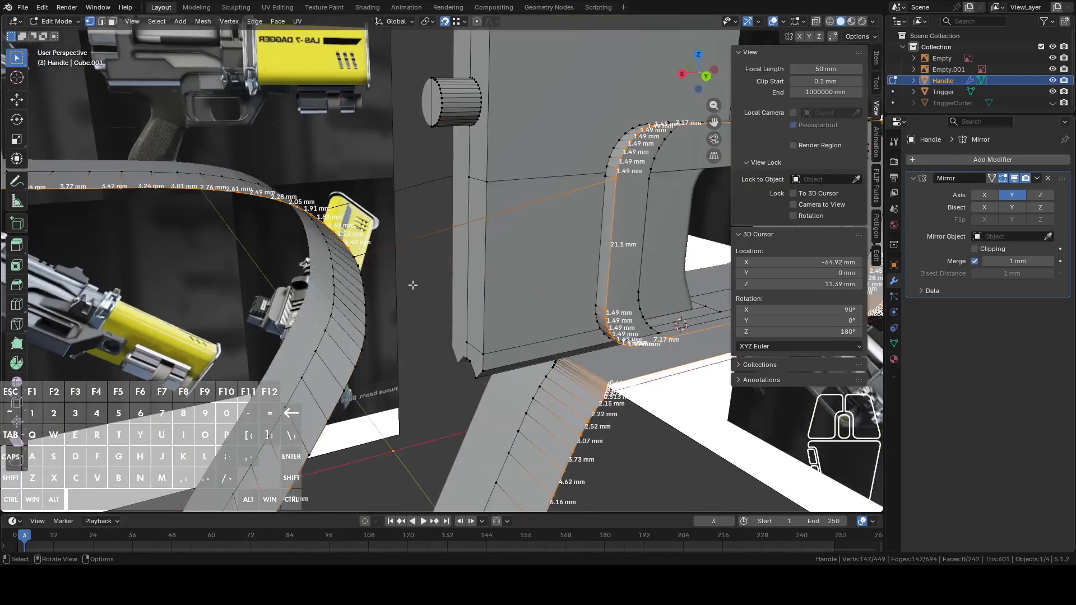
left_click(354, 253, "shift")
- Deselect the remaining boundary vertices below the connecting edges, along the grip, the lower slot rim and the trigger guard
scroll(349, 248, "down", 6)
key("c")
mouse_move(409, 324)
left_mouse_down("shift")
mouse_move(356, 394)
mouse_move(410, 442)
mouse_move(515, 303)
left_mouse_up("shift")
right_click(514, 302)
middle_click_drag(594, 297, 366, 357, "shift")
scroll(365, 357, "up", 4)
key("c")
mouse_move(290, 367)
left_mouse_down("shift")
mouse_move(287, 392)
mouse_move(371, 364)
left_mouse_up("shift")
right_click(372, 363)
- Fill the upper and remaining lower parts of the handle's open side with faces, and return to Object Mode
scroll(358, 415, "down", 4)
middle_click_drag(325, 361, 473, 315, "shift")
key("f")
left_click(463, 341, "alt")
key("Tab")
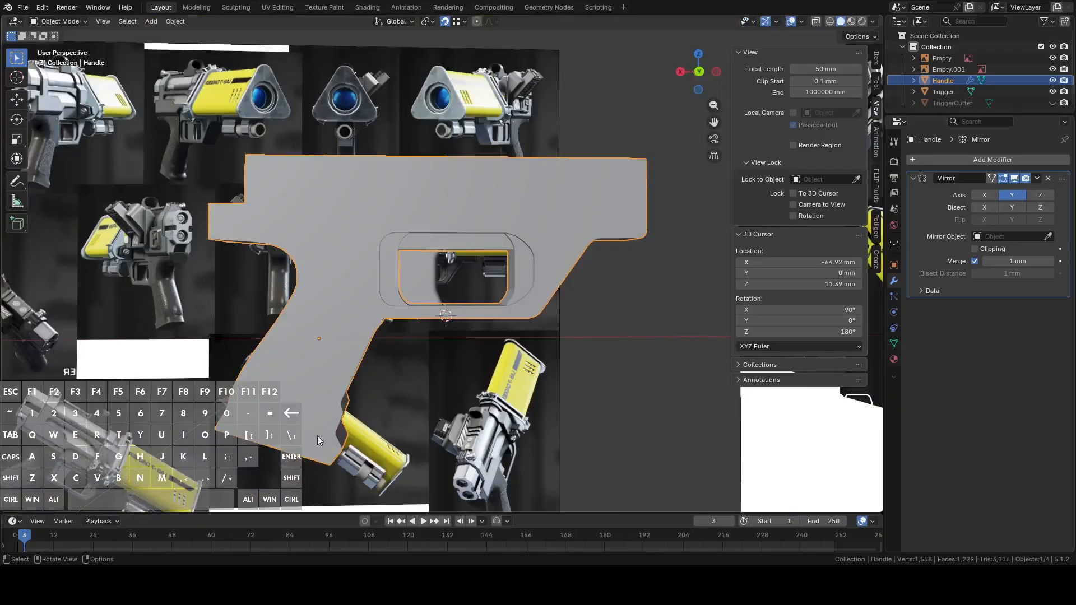
- Enter Edit Mode on the Handle in edge mode and select the outer boundary loop of the lower side face
left_click(700, 72)
scroll(475, 251, "up", 3)
middle_click_drag(452, 241, 452, 315, "shift")
key("Tab")
scroll(513, 336, "up", 4)
key("2")
left_click(524, 311, "alt")
scroll(462, 324, "up", 4)
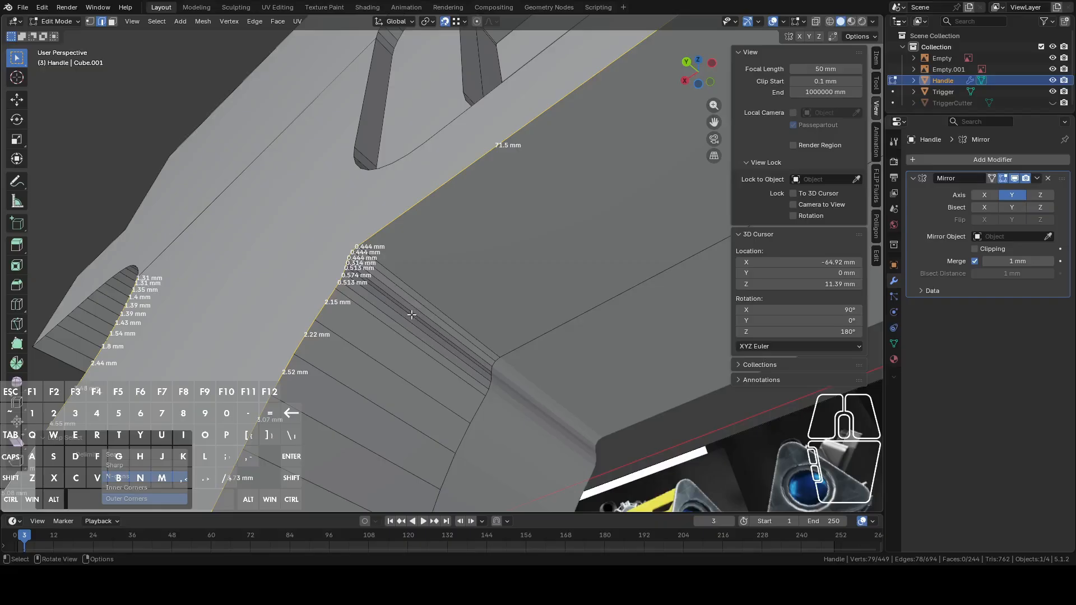
- Deselect the 71.5 mm edge under the trigger guard and the boundary edges at the guard's front
key("c")
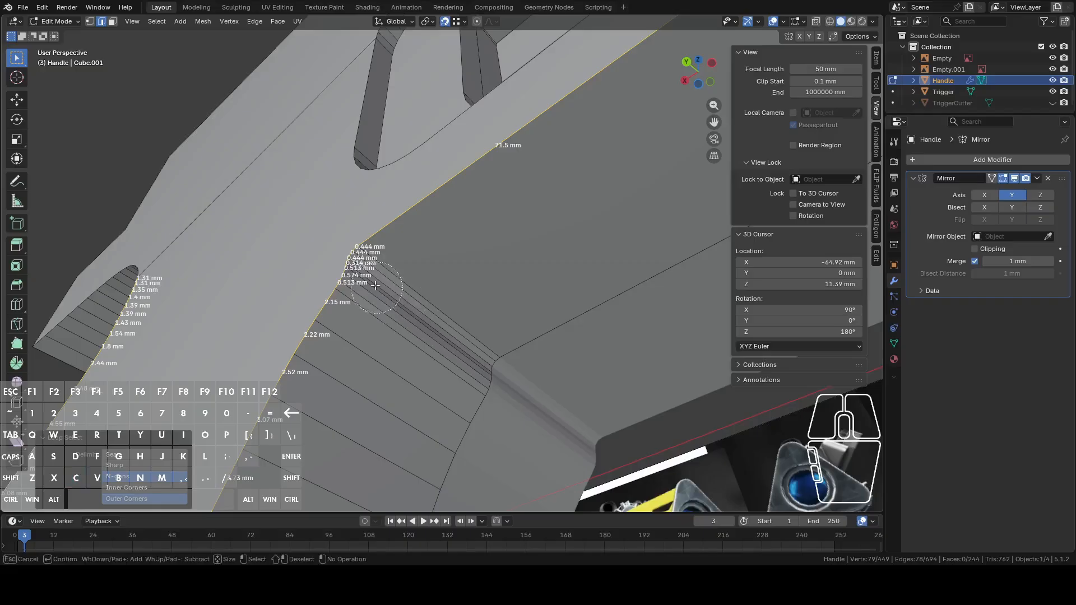
left_click(408, 205, "shift")
right_click(413, 214)
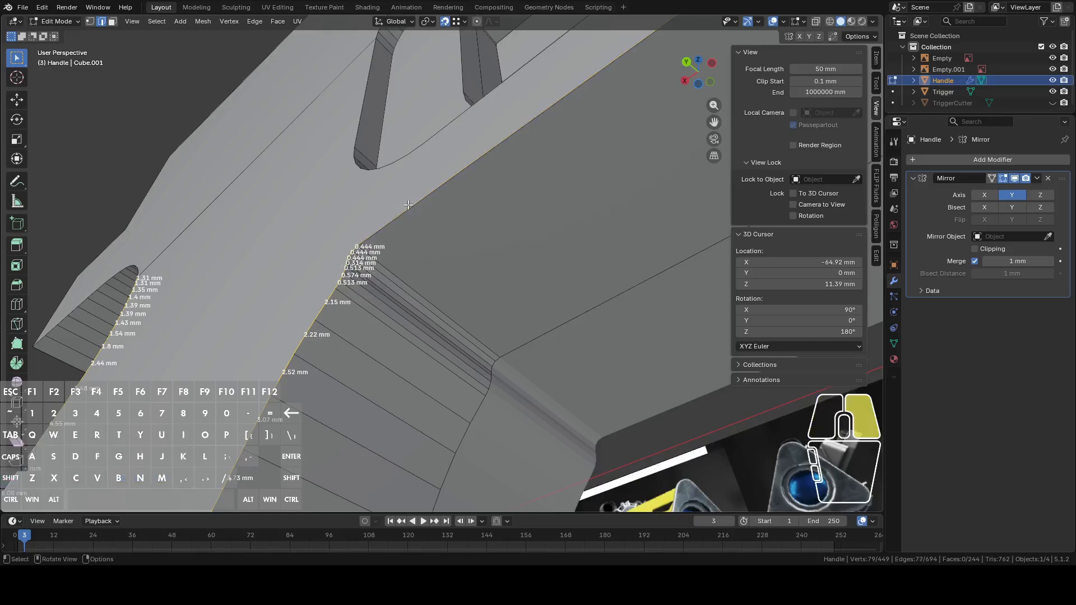
scroll(416, 213, "down", 7)
middle_click_drag(570, 182, 576, 207)
key("c")
left_click_drag(578, 218, 643, 116, "shift")
right_click(643, 116)
- Deselect the three small 0.444 mm edges at the corner where the grip's front meets the trigger guard
middle_click_drag(555, 210, 516, 233)
scroll(516, 233, "up", 6)
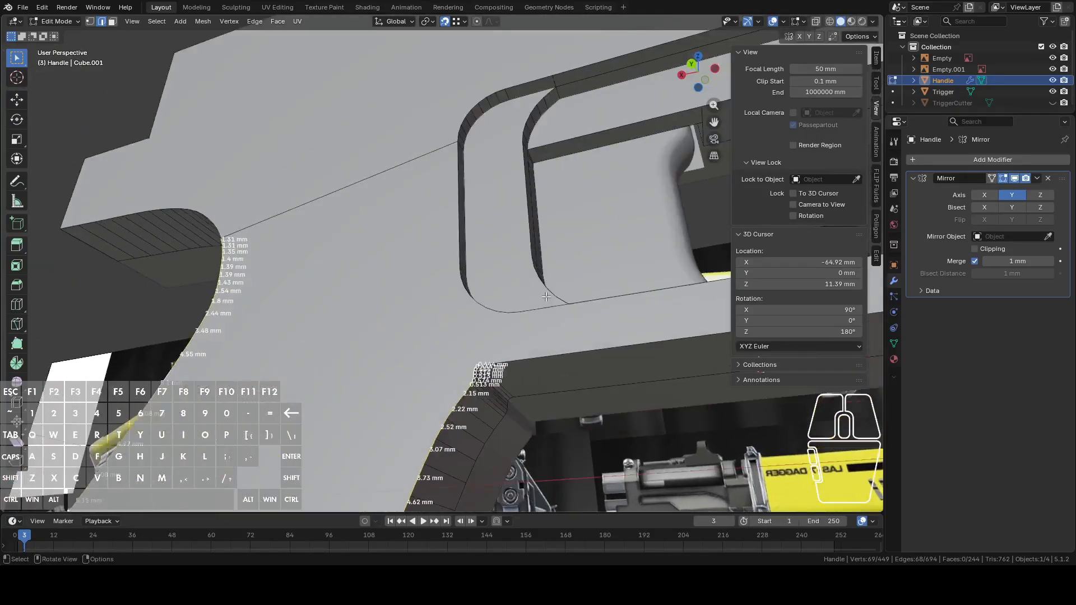
middle_click_drag(530, 315, 531, 259, "shift")
scroll(512, 320, "up", 4)
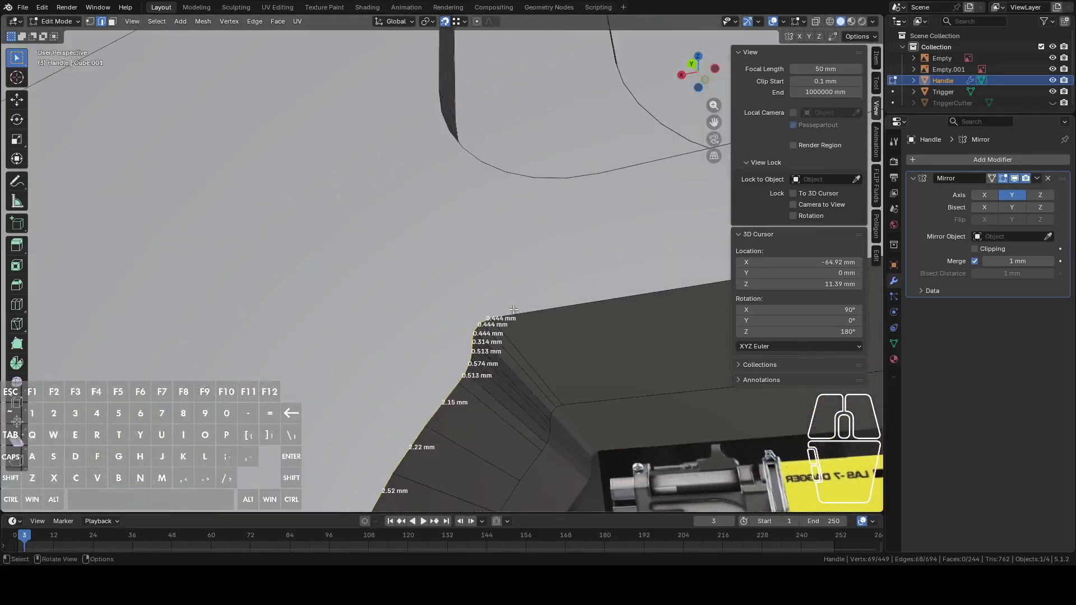
scroll(514, 311, "down", 3)
scroll(515, 306, "up", 5)
middle_click_drag(516, 305, 497, 264)
key("c")
left_click_drag(497, 264, 476, 240, "shift")
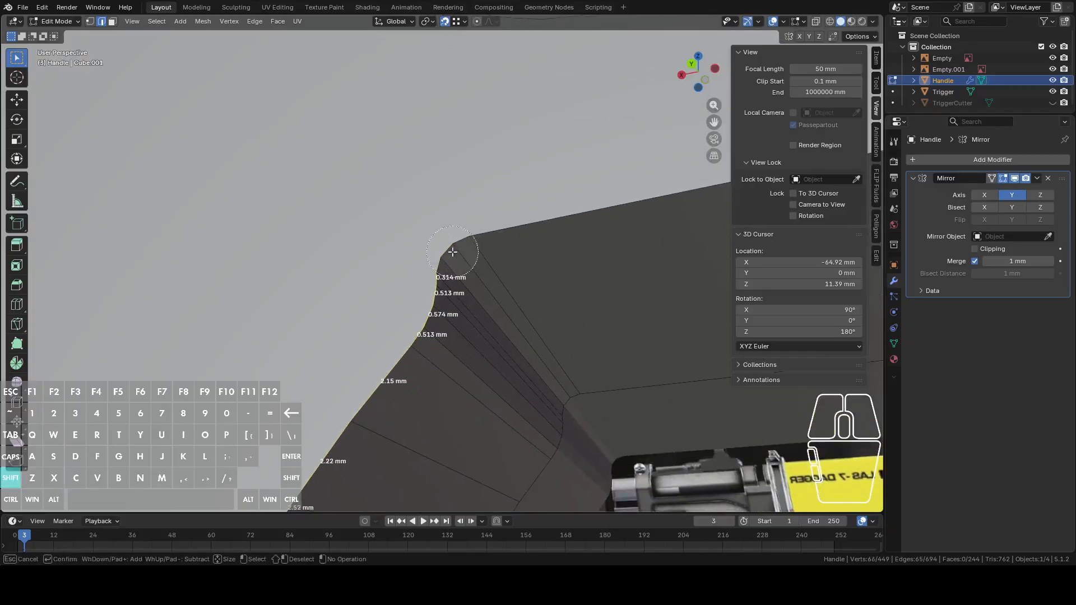
right_click(476, 246)
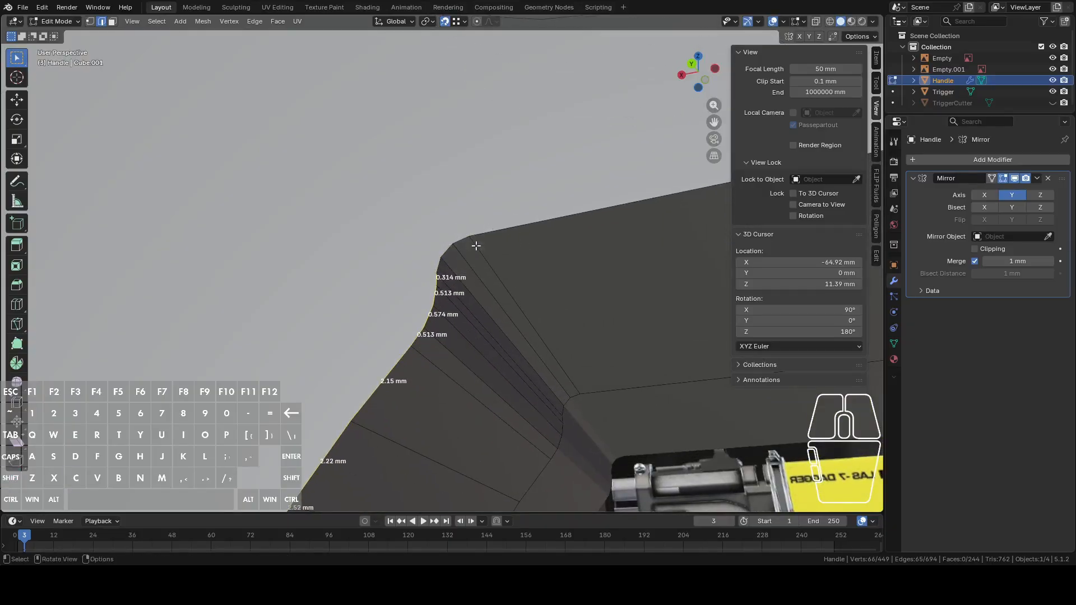
- Add the edge loop along the upper rear curve of the grip to the selection
scroll(472, 248, "down", 5)
scroll(451, 277, "down", 2)
middle_click_drag(377, 303, 503, 403)
scroll(502, 242, "up", 2)
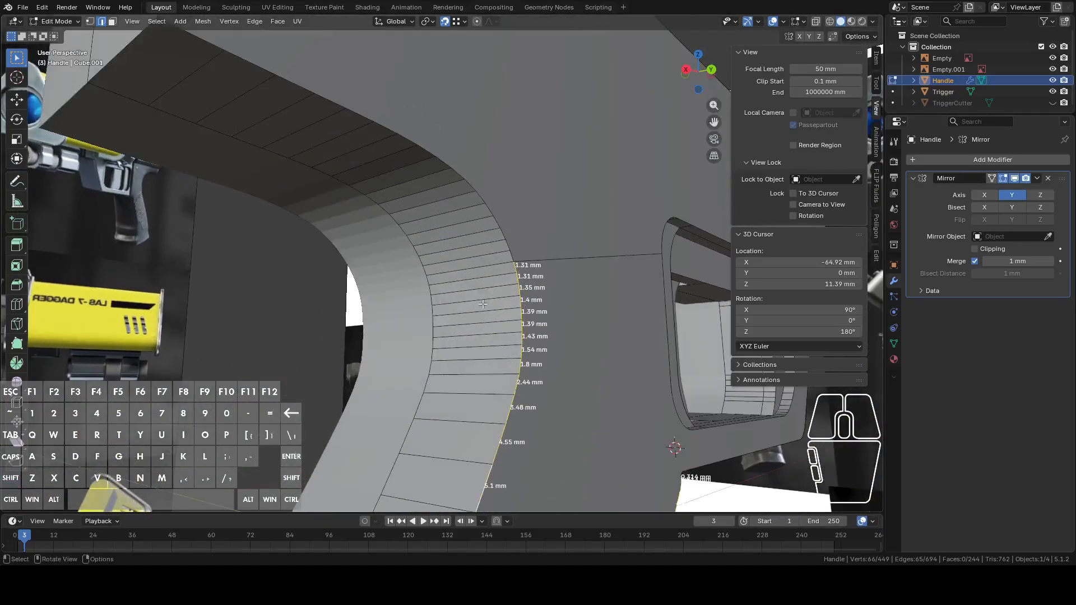
left_click(501, 235, "alt+shift")
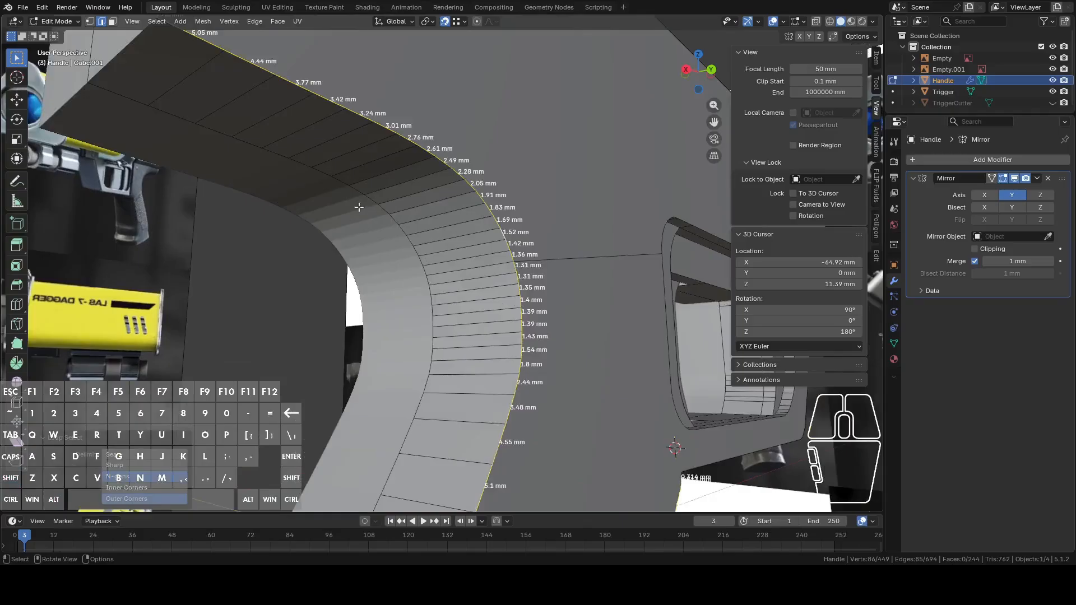
- Deselect the surplus edges at the top of the grip's rear curve, down to the 3.24 mm edge
scroll(347, 232, "down", 2)
scroll(325, 186, "down", 4)
key("c")
mouse_move(365, 149)
left_mouse_down("shift")
mouse_move(420, 146)
mouse_move(423, 128)
left_mouse_up("shift")
right_click(451, 135)
middle_click_drag(452, 136, 517, 144)
scroll(419, 231, "up", 3)
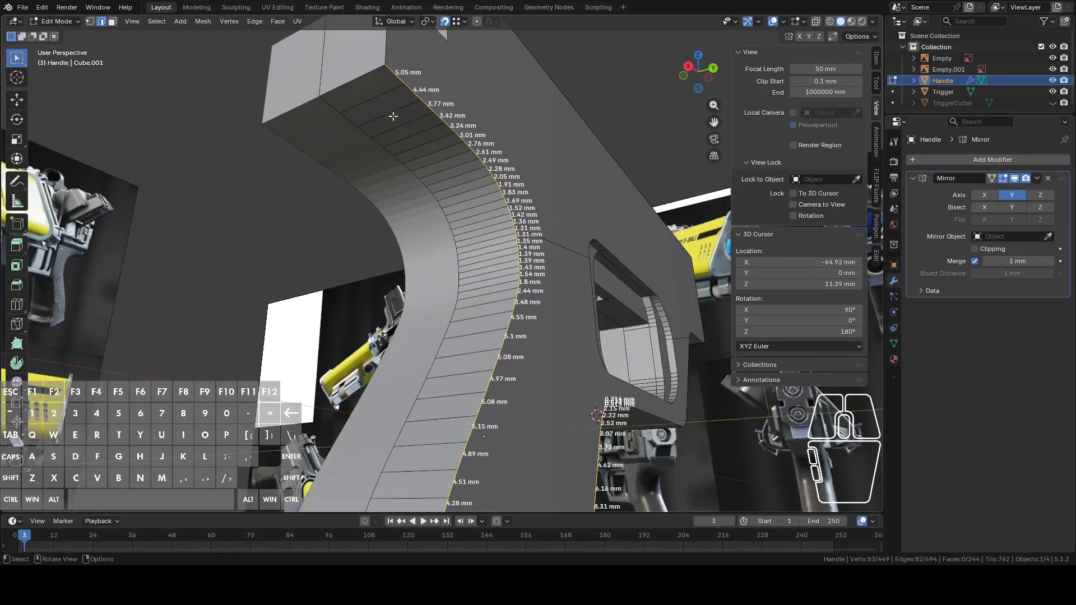
key("c")
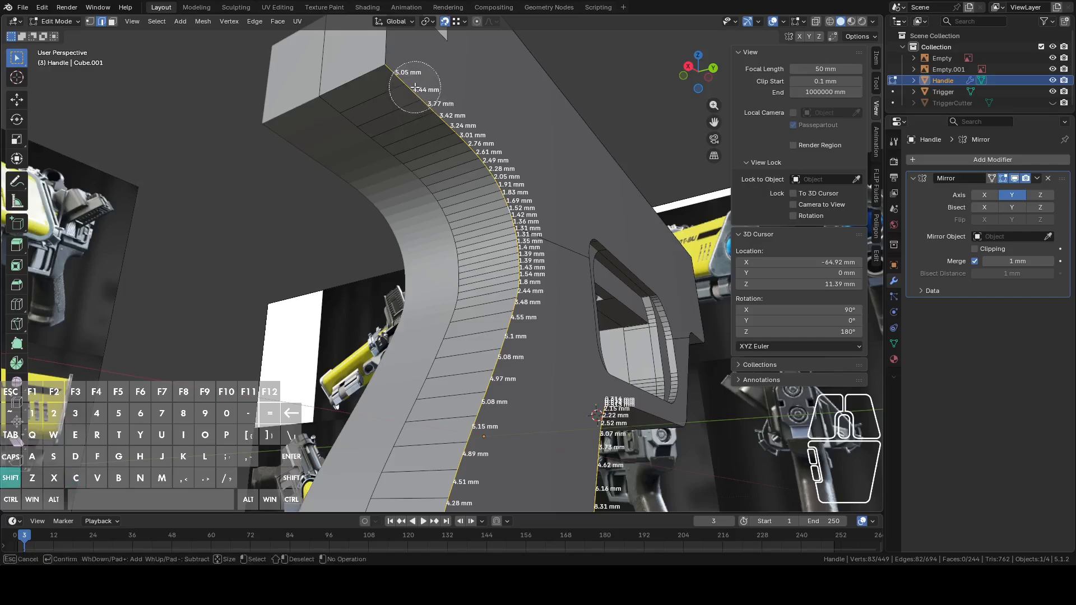
left_click_drag(406, 78, 422, 93, "shift")
right_click(423, 94)
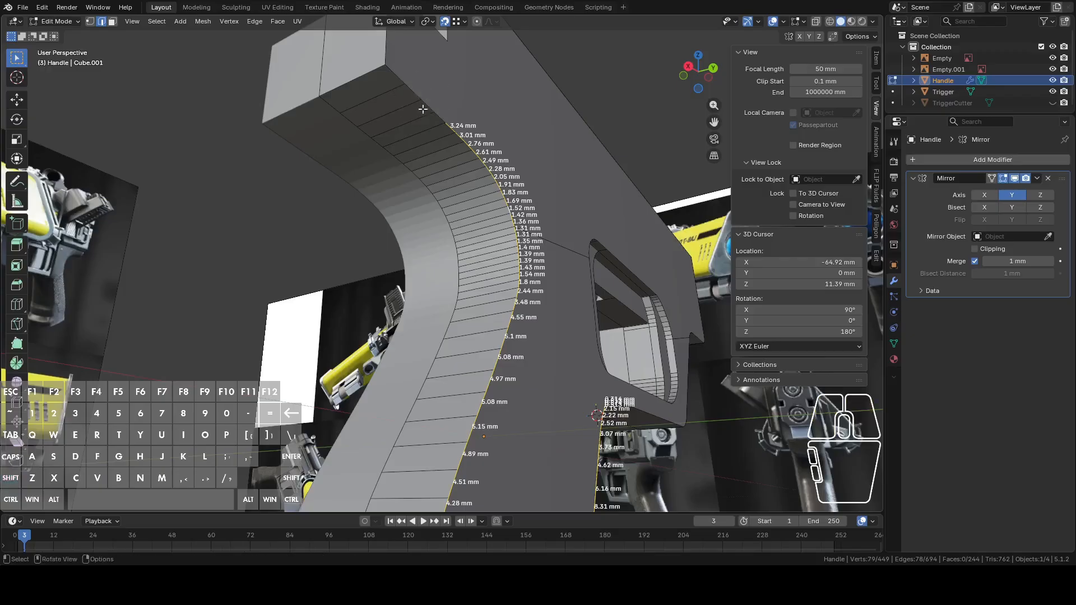
- Examine the grip's rounded shape in the reference images from the back view
scroll(509, 201, "down", 4)
mouse_move(580, 259)
middle_mouse_down("shift")
mouse_move(547, 175)
mouse_move(416, 239)
mouse_move(445, 245)
middle_mouse_up("shift")
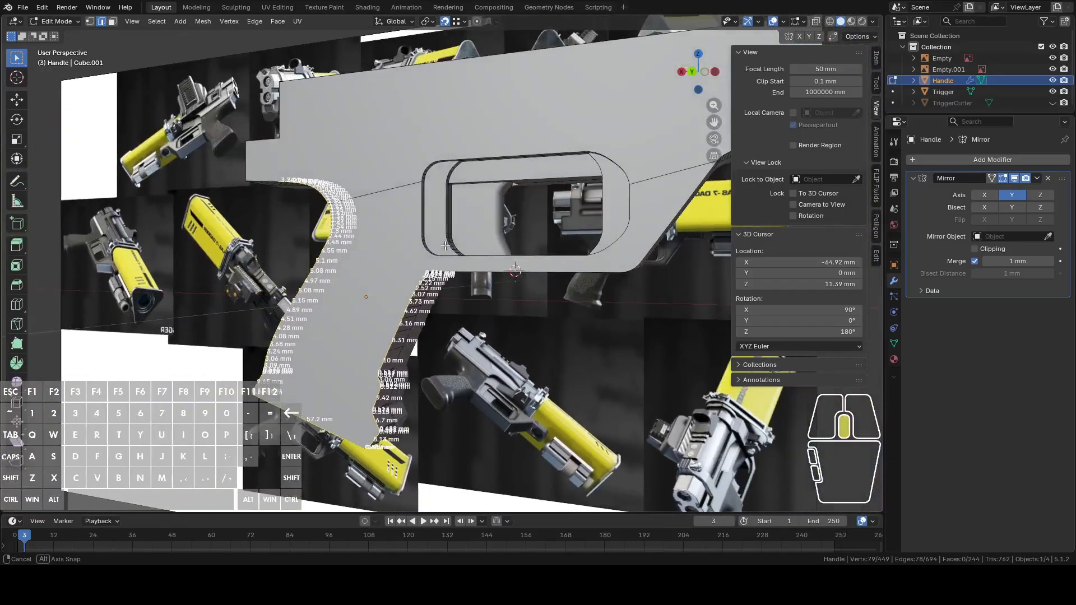
left_click(694, 73)
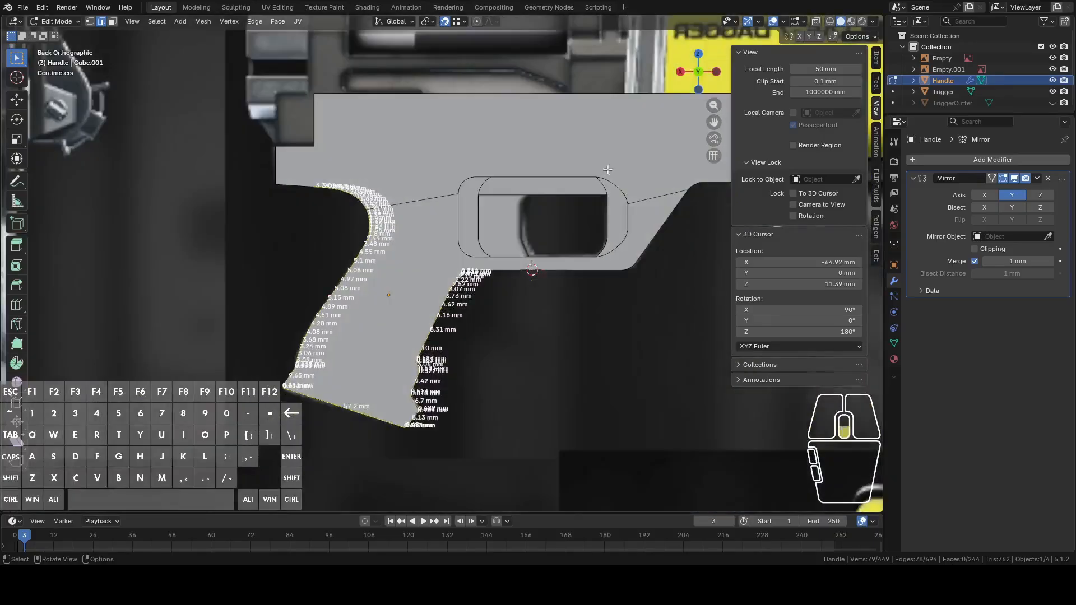
scroll(625, 149, "down", 5)
middle_click_drag(162, 334, 466, 315, "shift")
scroll(466, 315, "up", 3)
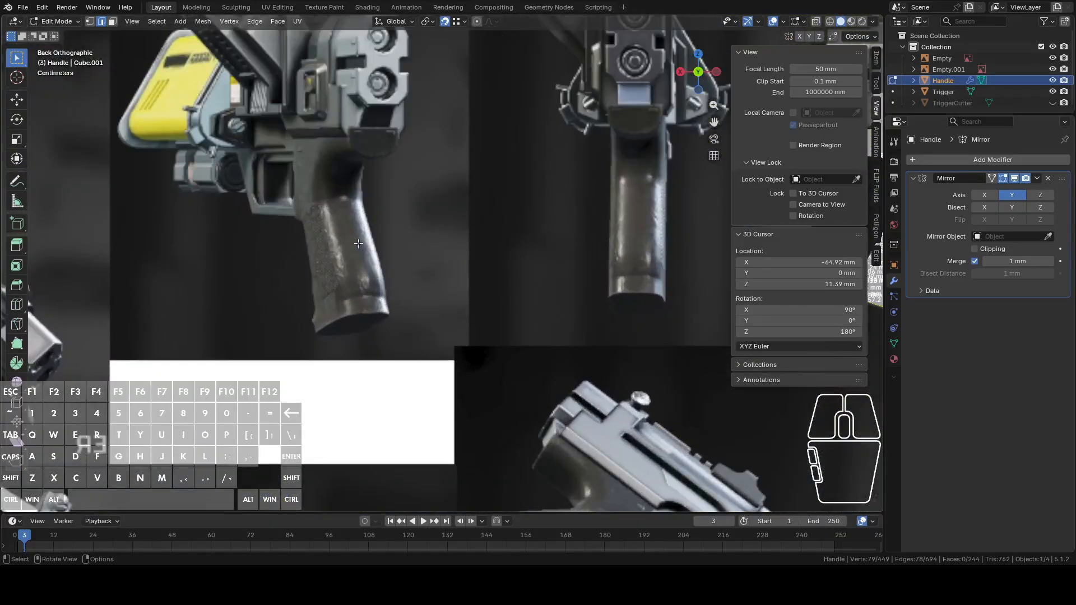
middle_click_drag(380, 289, 366, 234, "shift")
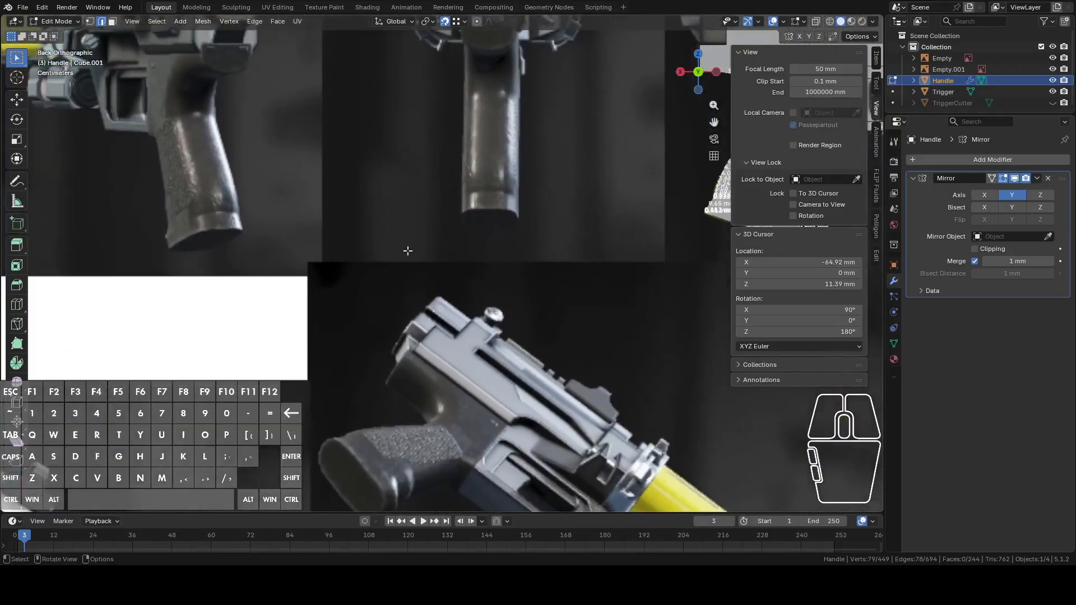
middle_click_drag(528, 295, 408, 226, "shift")
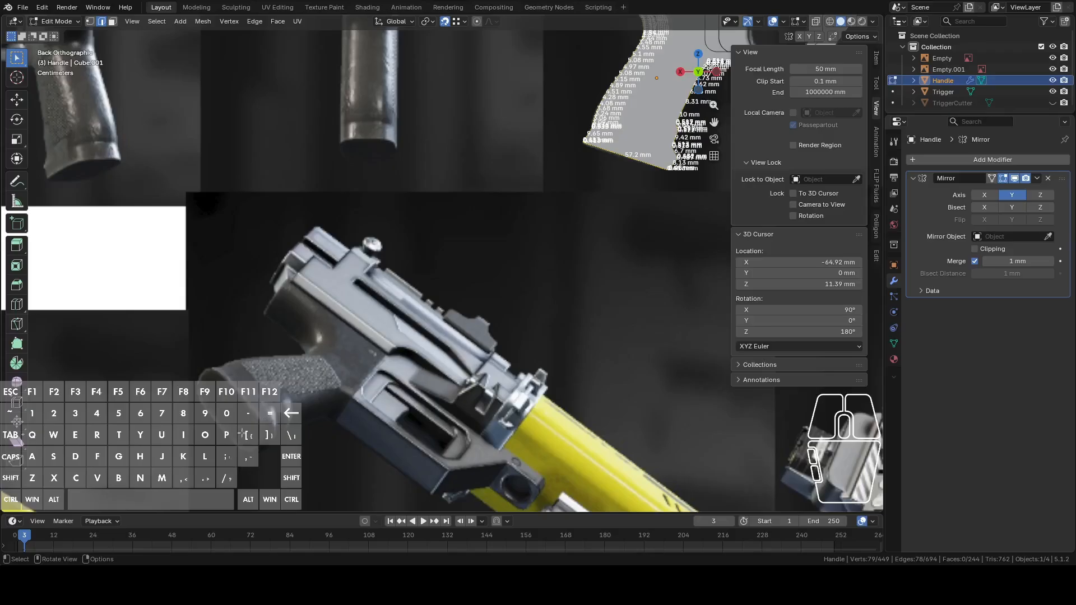
middle_click_drag(518, 274, 248, 386, "shift")
- Try to bevel the selected grip outline edges by about 6.4 mm with 7 segments, and undo it
middle_click_drag(345, 362, 516, 355)
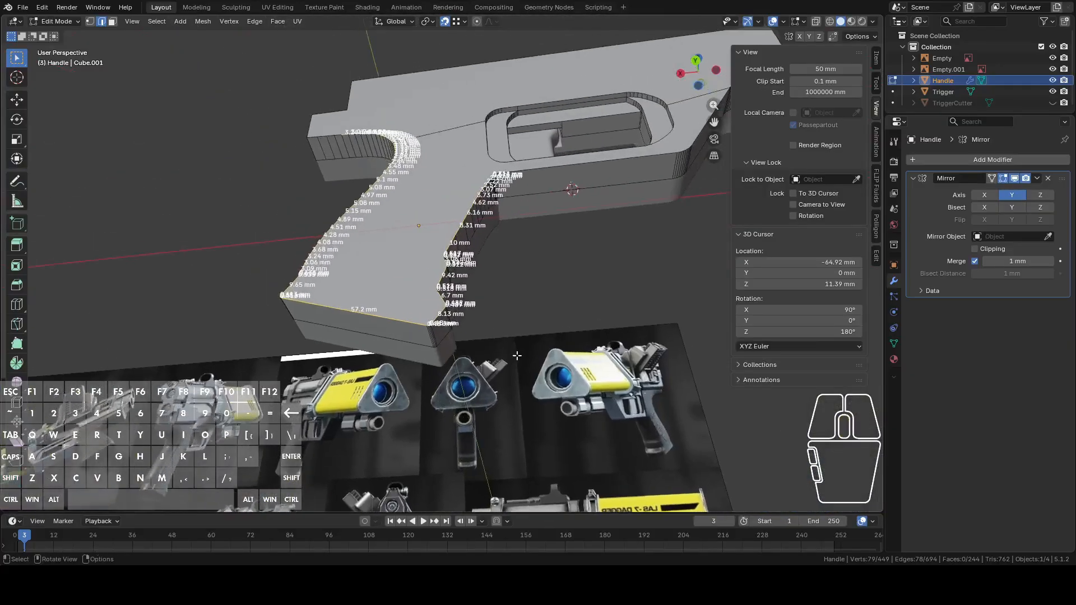
scroll(516, 356, "up", 5)
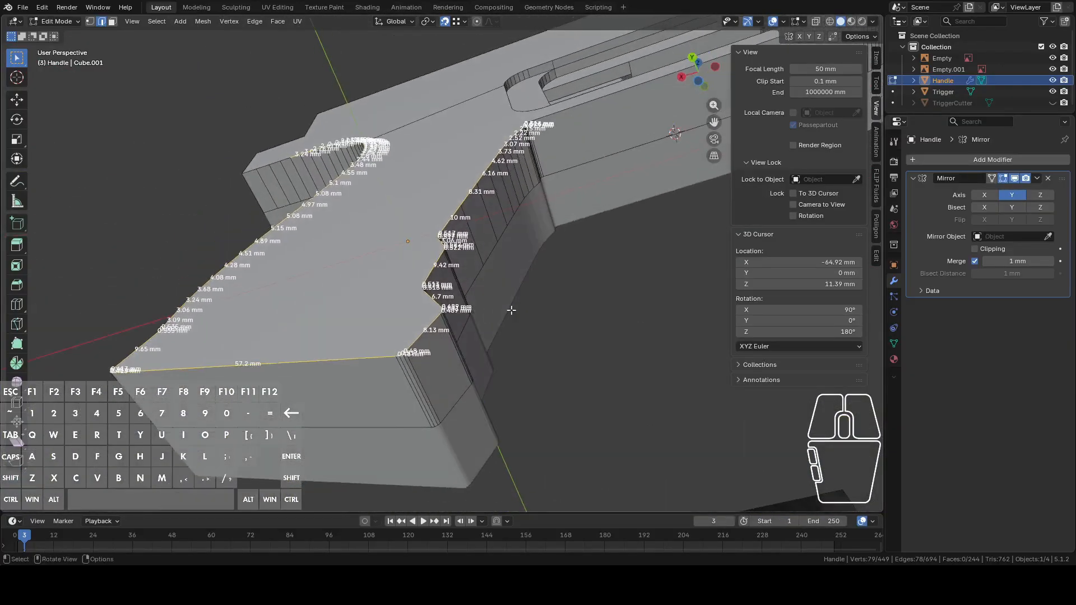
right_click(547, 289)
left_click(506, 252)
scroll(540, 267, "up", 4)
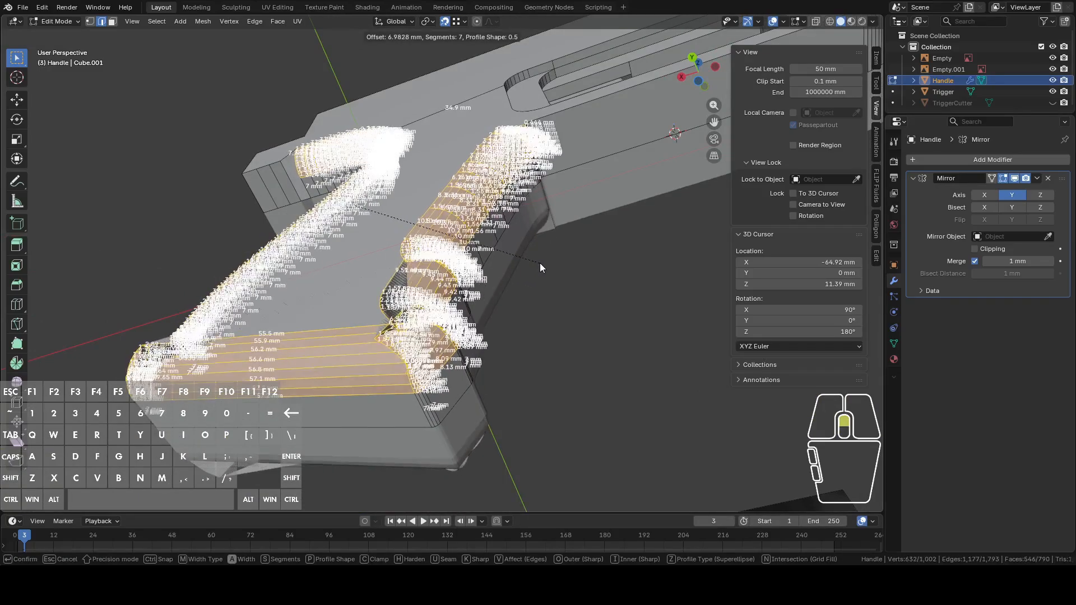
left_click(532, 280)
scroll(533, 296, "up", 1)
middle_click_drag(533, 296, 555, 293)
scroll(555, 293, "up", 2)
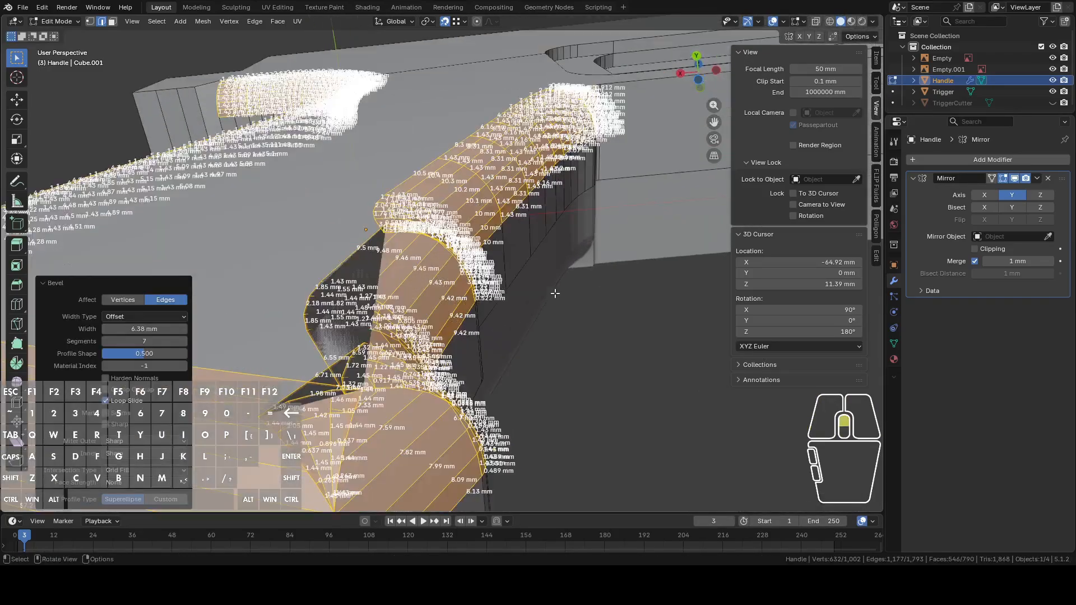
key("ctrl+z")
- Try a smaller bevel of about 0.95 mm with 7 segments on the grip outline, and undo it
middle_click_drag(523, 360, 526, 340, "shift")
right_click(540, 294)
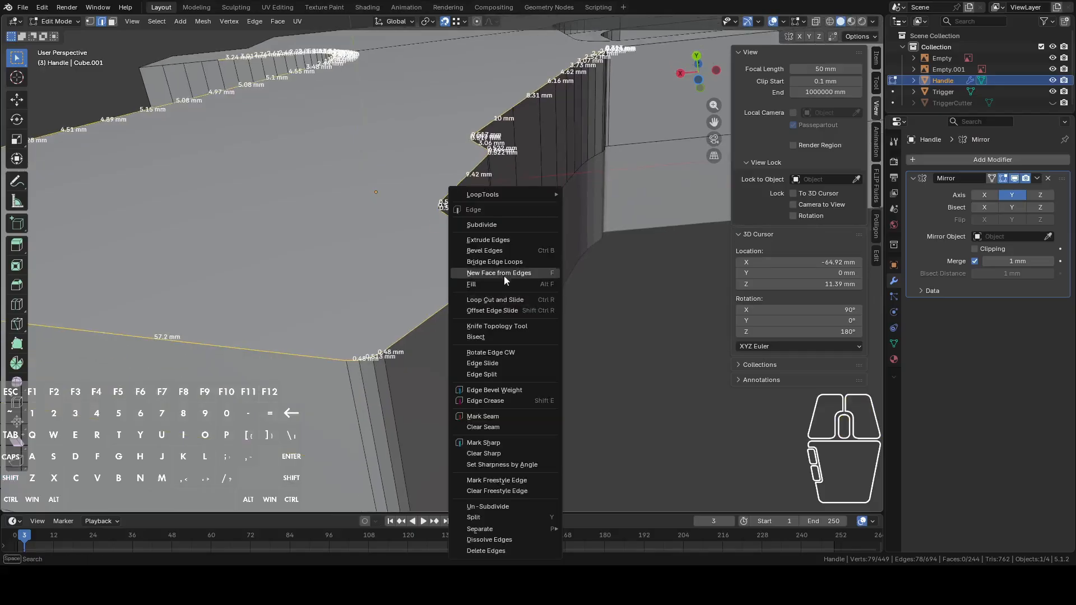
left_click(496, 255)
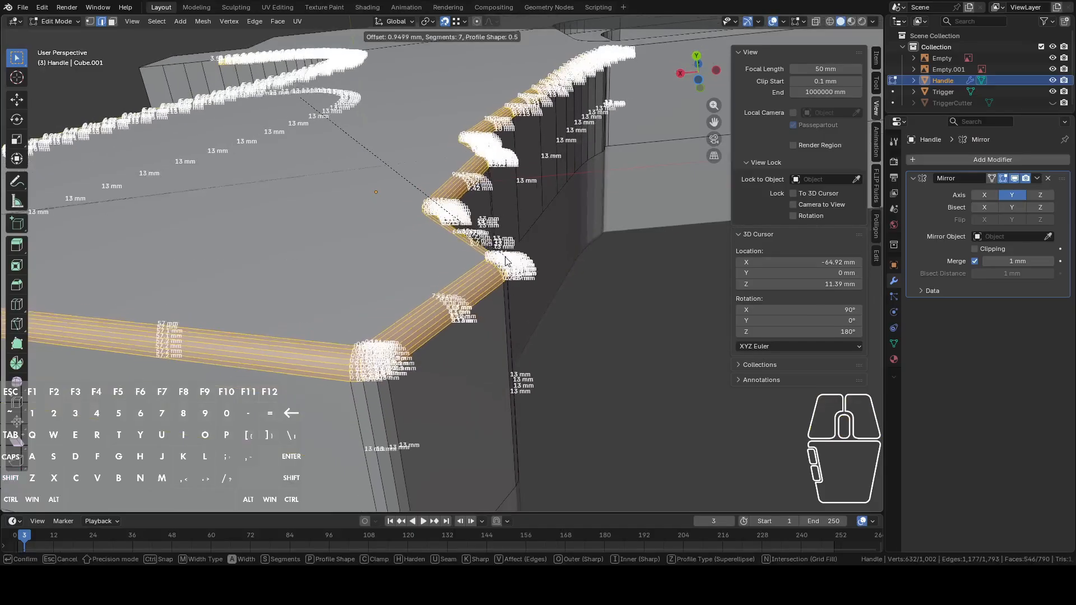
left_click(507, 260, "shift")
middle_click_drag(508, 260, 505, 320)
scroll(505, 320, "up", 3)
key("ctrl+z")
scroll(510, 318, "down", 5)
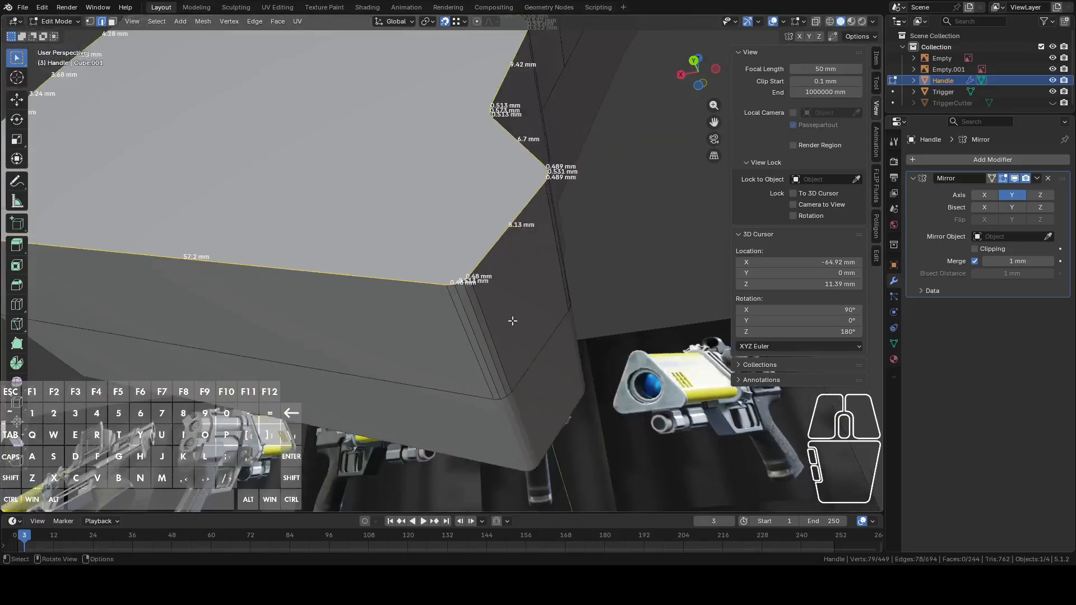
- Inspect the grip's lower corners, try a bevel of about 2.9 mm on the outline edges, and cancel it
scroll(505, 327, "up", 3)
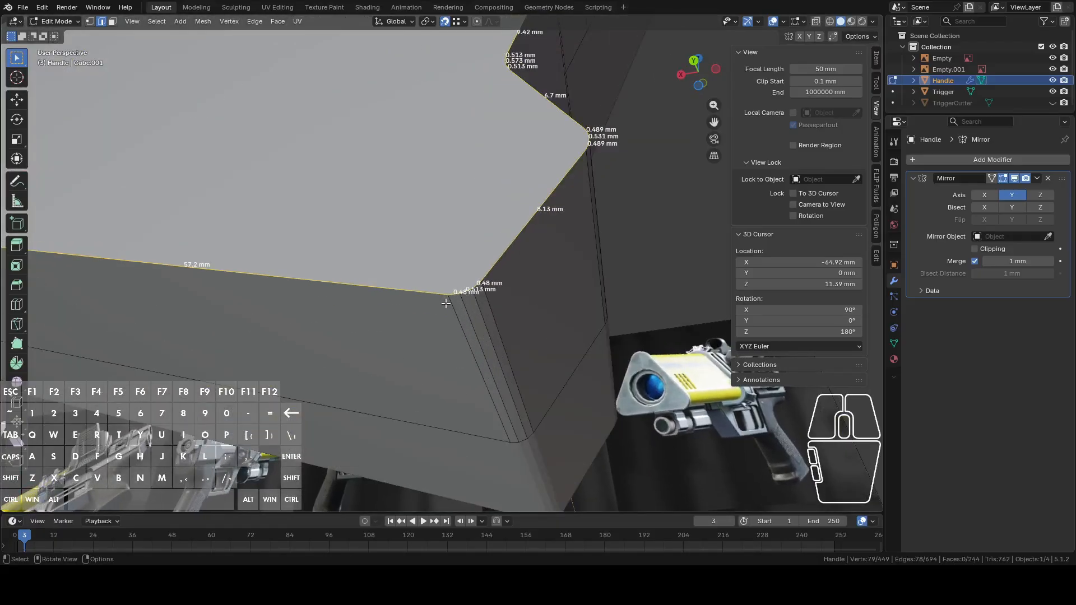
scroll(446, 304, "down", 3)
middle_click_drag(405, 318, 490, 355, "shift")
scroll(353, 316, "up", 3)
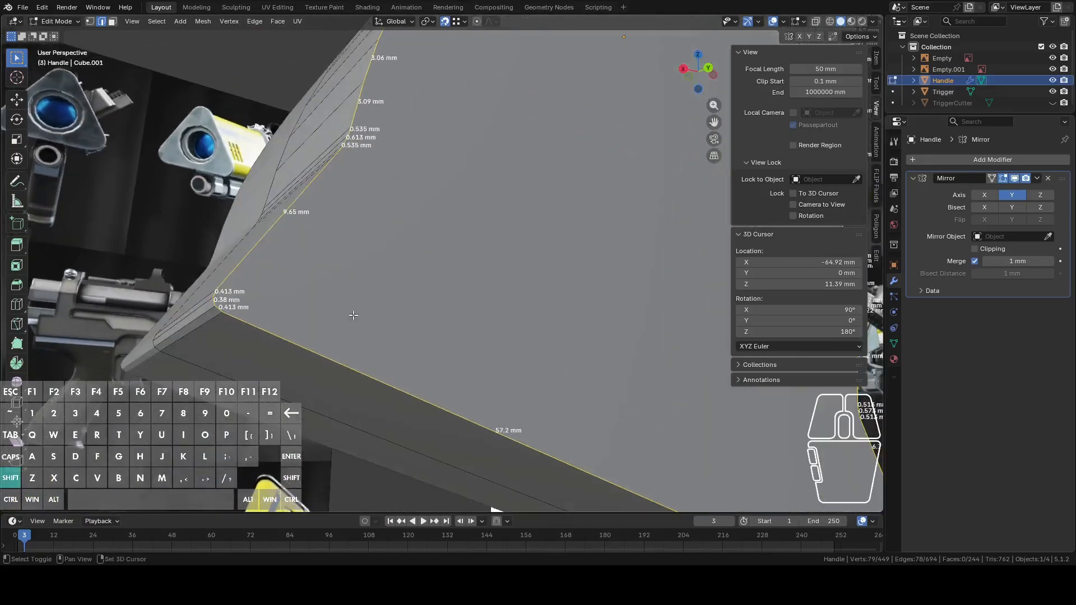
middle_click_drag(353, 316, 486, 338, "shift")
scroll(485, 338, "up", 3)
right_click(504, 315)
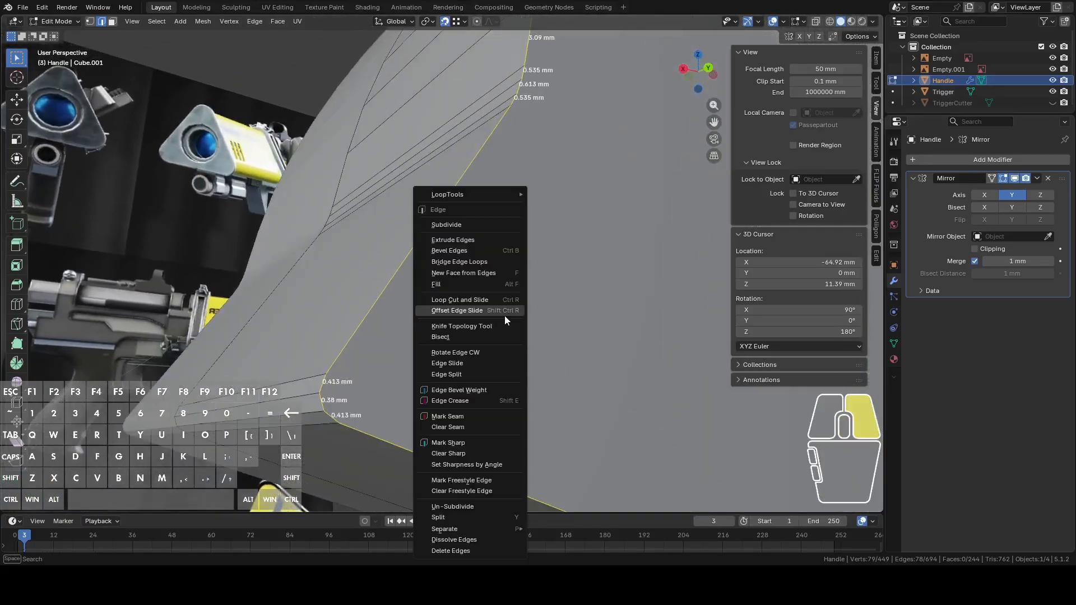
left_click(453, 250)
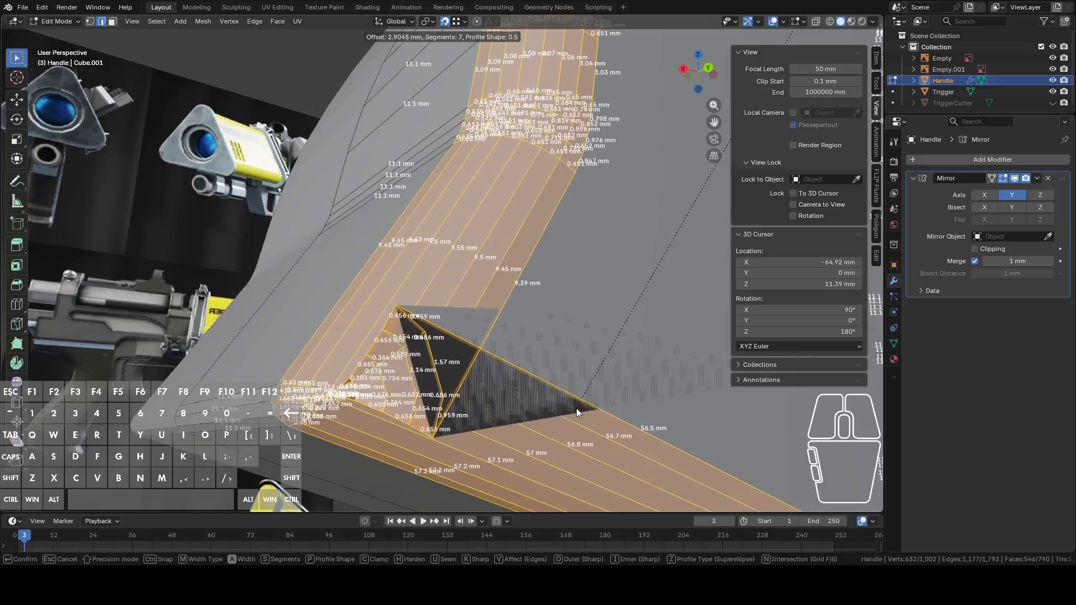
right_click(576, 402)
scroll(543, 397, "down", 1)
- Compare the flat underside of the modelled grip with the rounded grip base in the reference images
middle_click_drag(542, 397, 502, 359)
middle_click_drag(568, 365, 514, 320)
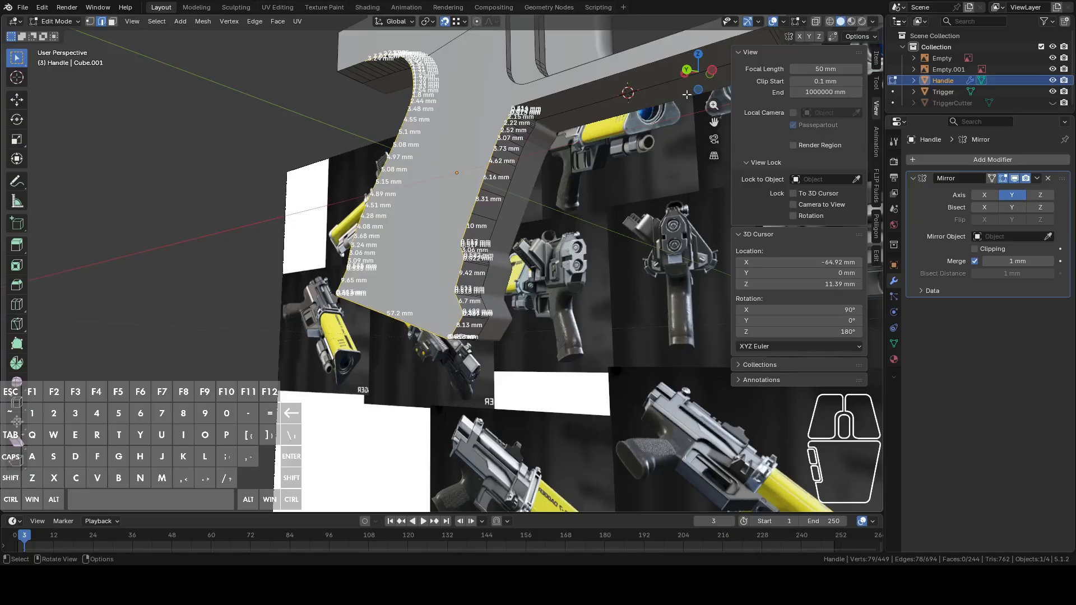
left_click(687, 70)
scroll(525, 305, "up", 8)
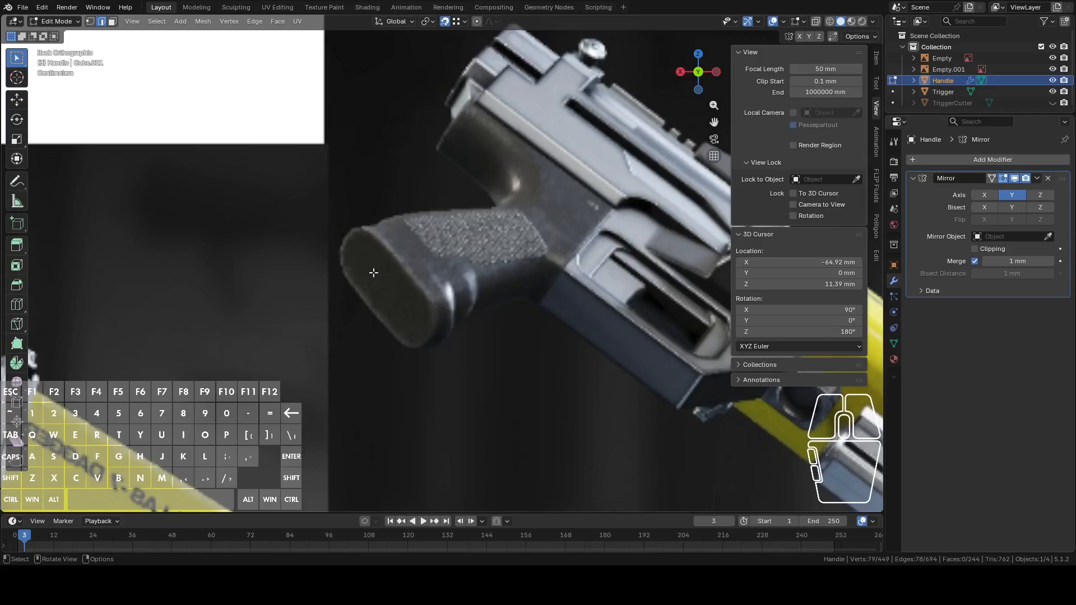
scroll(374, 272, "down", 5)
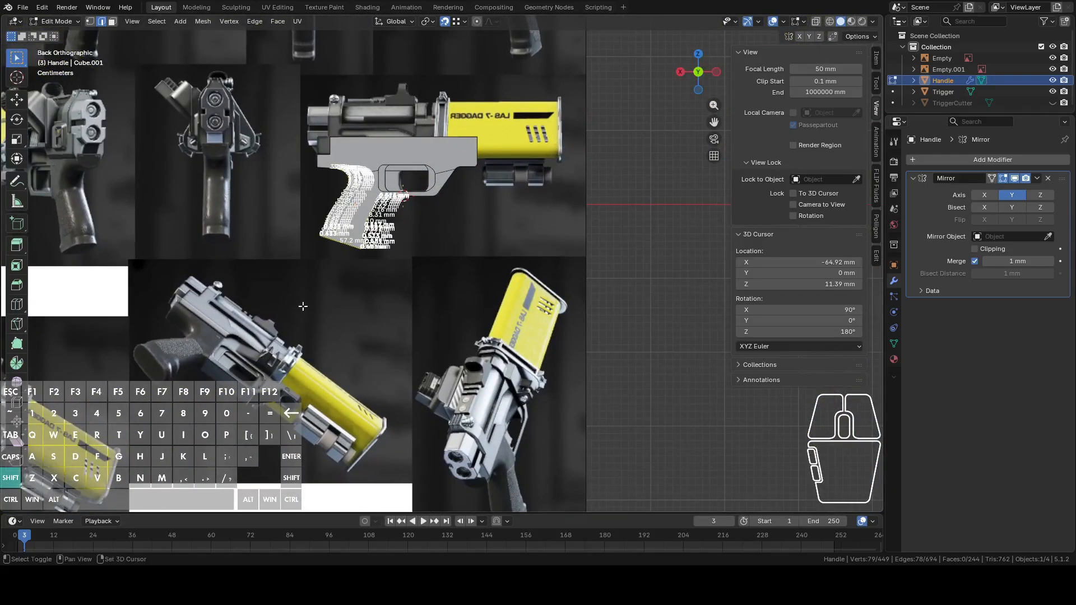
scroll(360, 355, "up", 6)
middle_click_drag(384, 344, 427, 311)
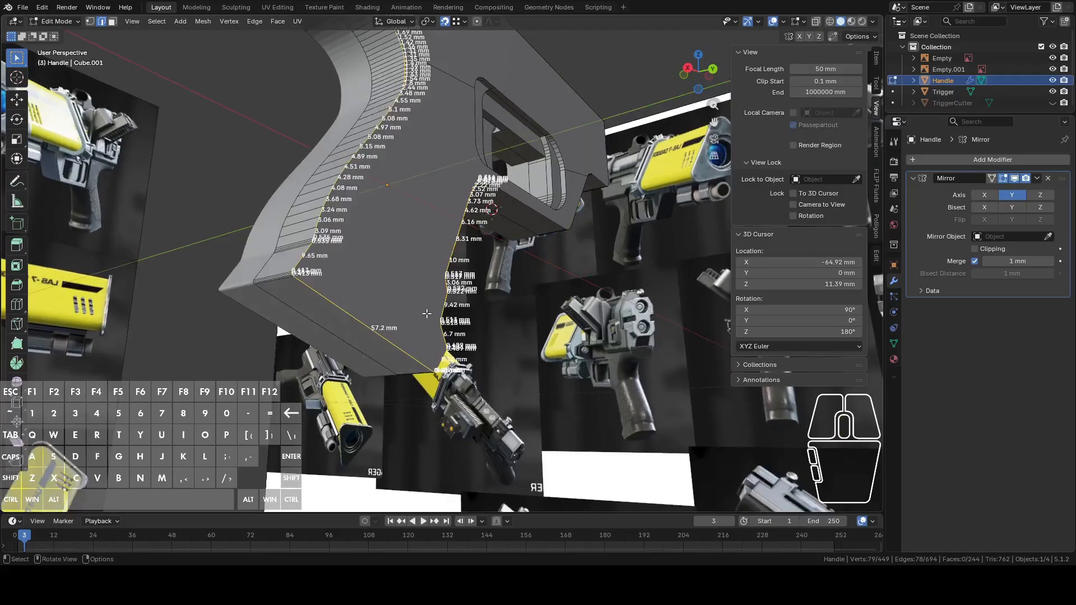
middle_click_drag(427, 315, 458, 298)
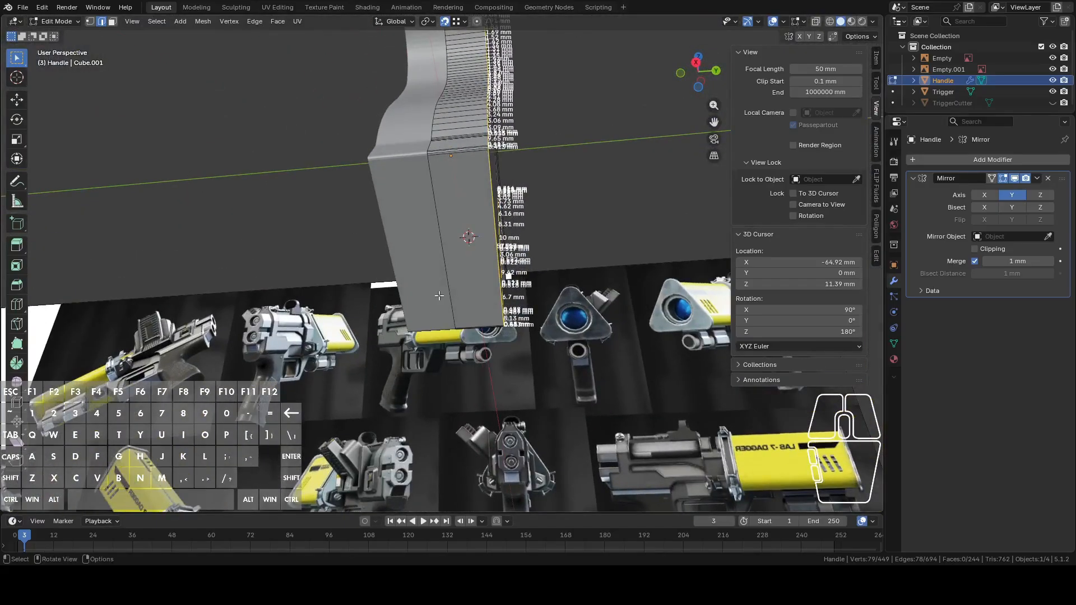
- Select the centre edge on the grip's underside and snap the 3D cursor to the active element
left_click(446, 244)
middle_click_drag(474, 262, 415, 285)
key("F3")
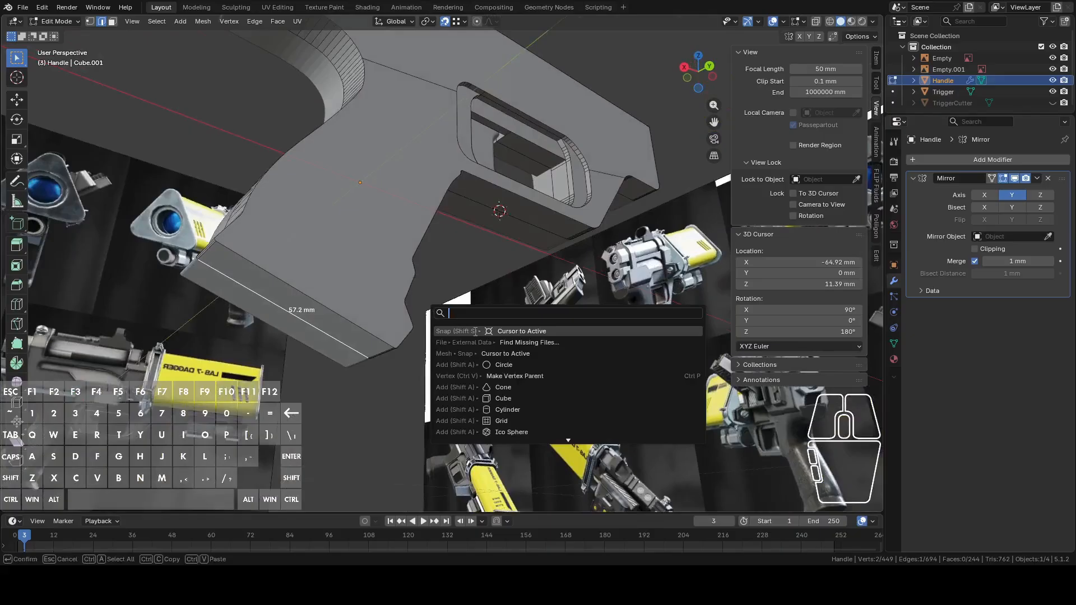
left_click(514, 331)
- Add a 32-vertex circle at the 3D cursor under the grip and scale it up about 3.4 times
mouse_move(513, 331)
middle_mouse_down()
mouse_move(445, 358)
mouse_move(532, 324)
middle_mouse_up()
key("shift+a")
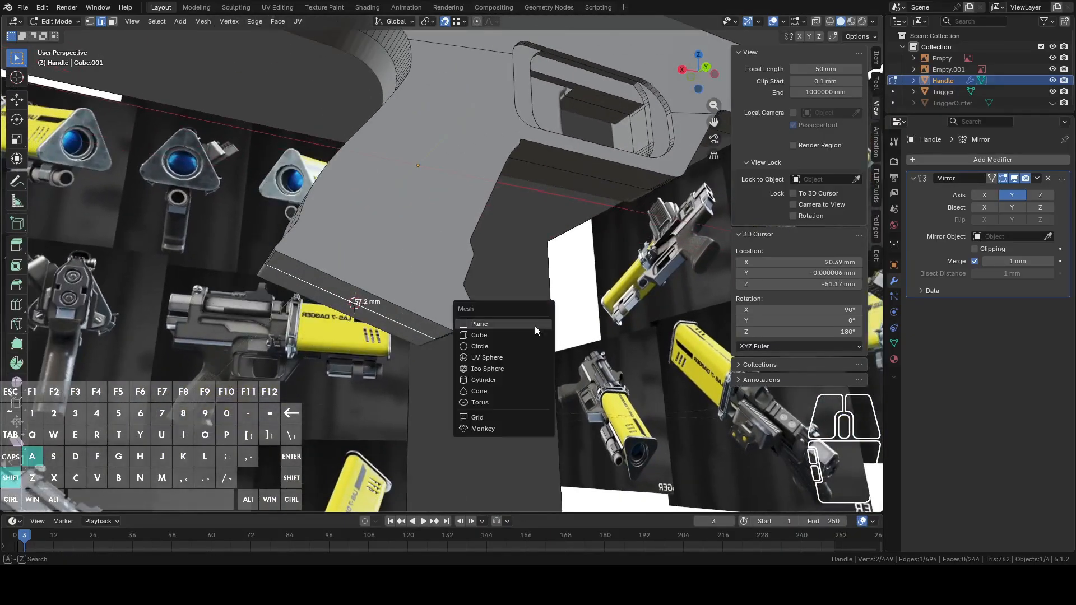
left_click(501, 347)
middle_click_drag(516, 295, 571, 313)
key("s")
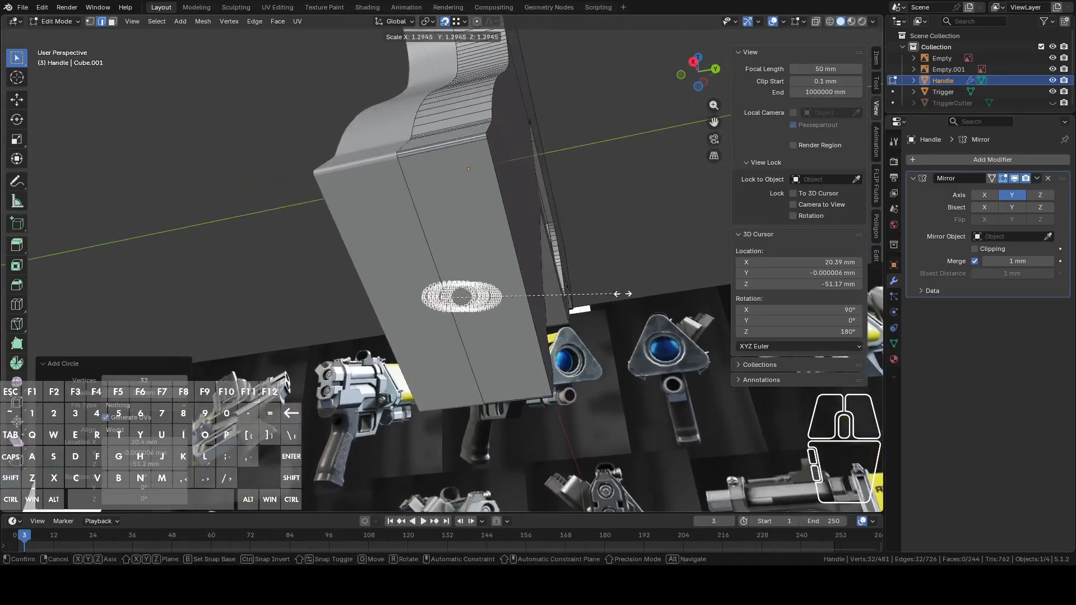
left_click(32, 297)
- Scale the circle under the grip up about 1.16 times to span the width of the grip's underside
middle_click_drag(196, 195, 210, 166)
middle_click_drag(315, 154, 267, 268, "shift")
scroll(494, 294, "up", 3)
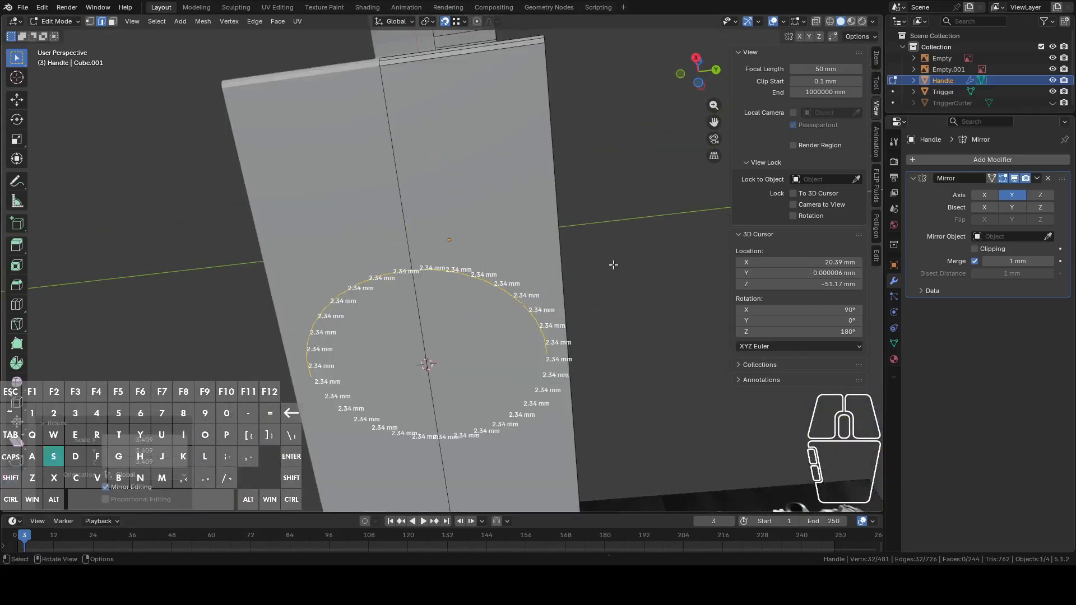
key("s")
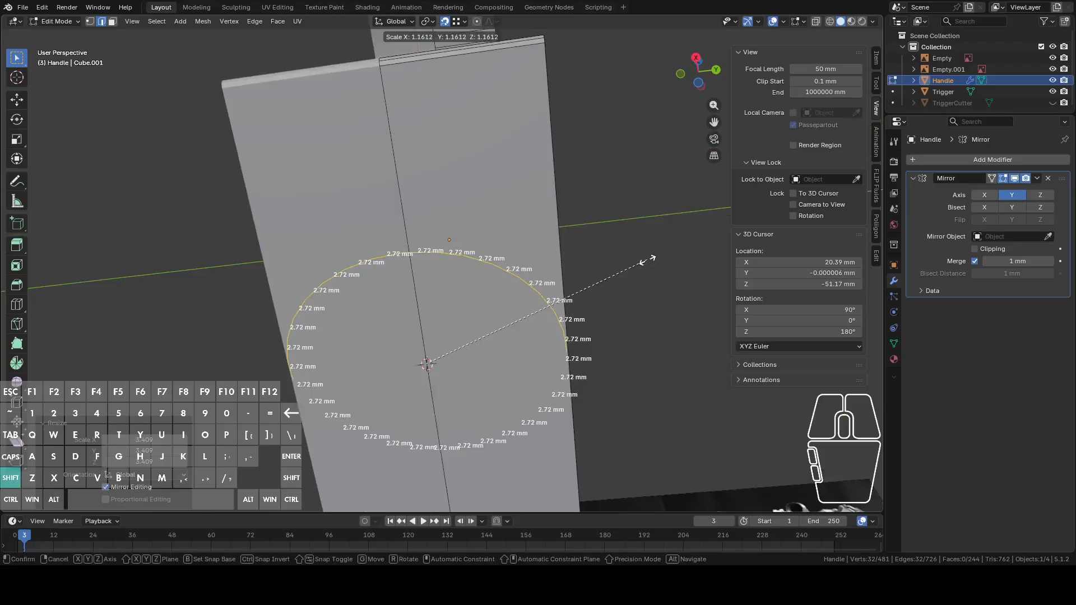
left_click(642, 257)
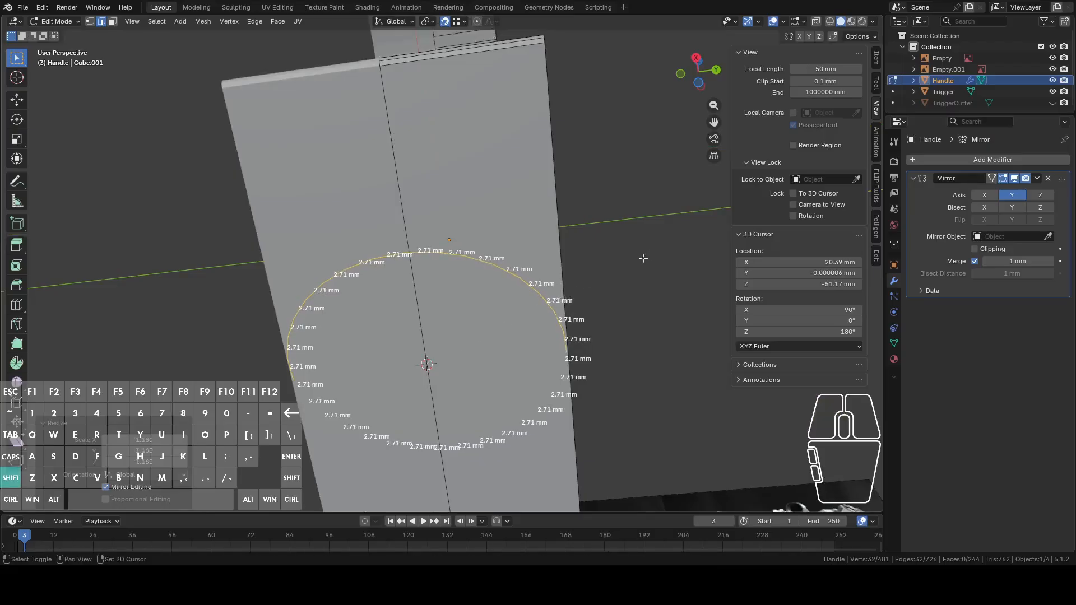
middle_click_drag(466, 359, 422, 270)
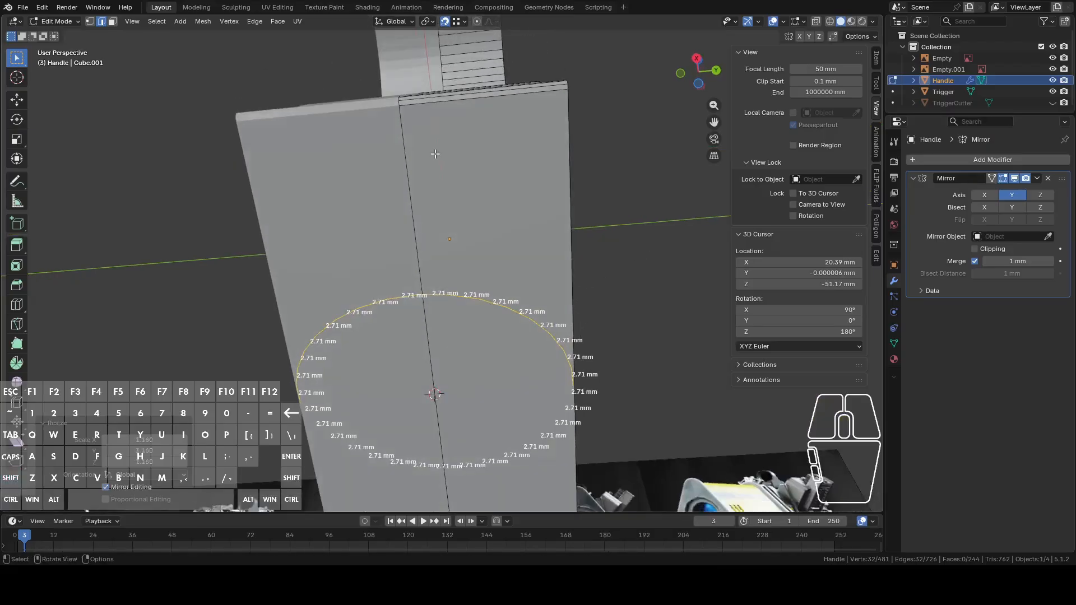
- Turn on X-ray and connect the circle's two opposite side vertices with an edge across its centre
left_click(445, 120)
key("1")
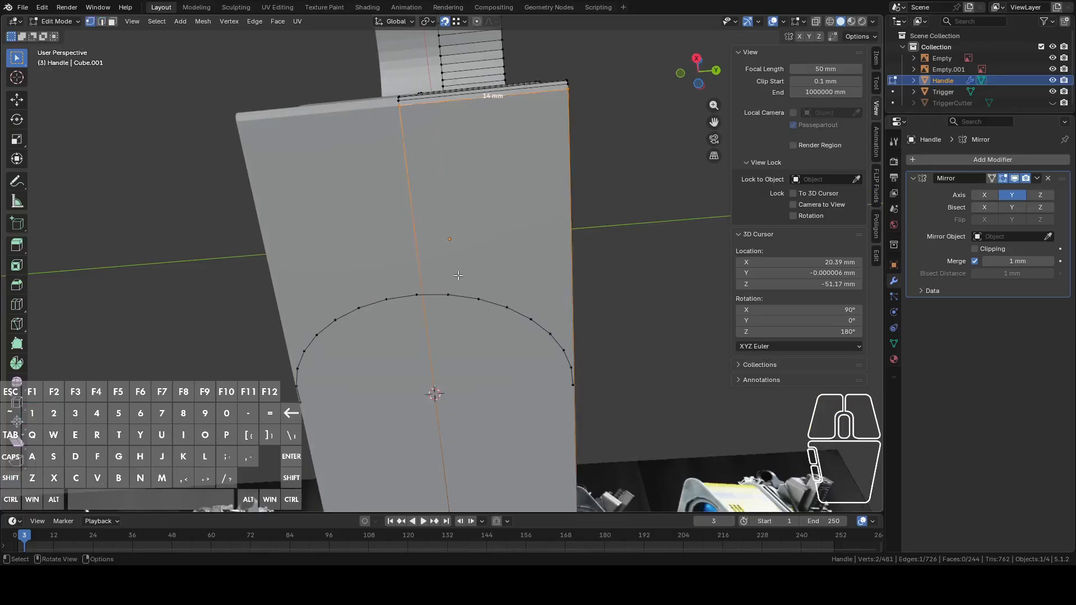
left_click(416, 294)
scroll(409, 386, "down", 3)
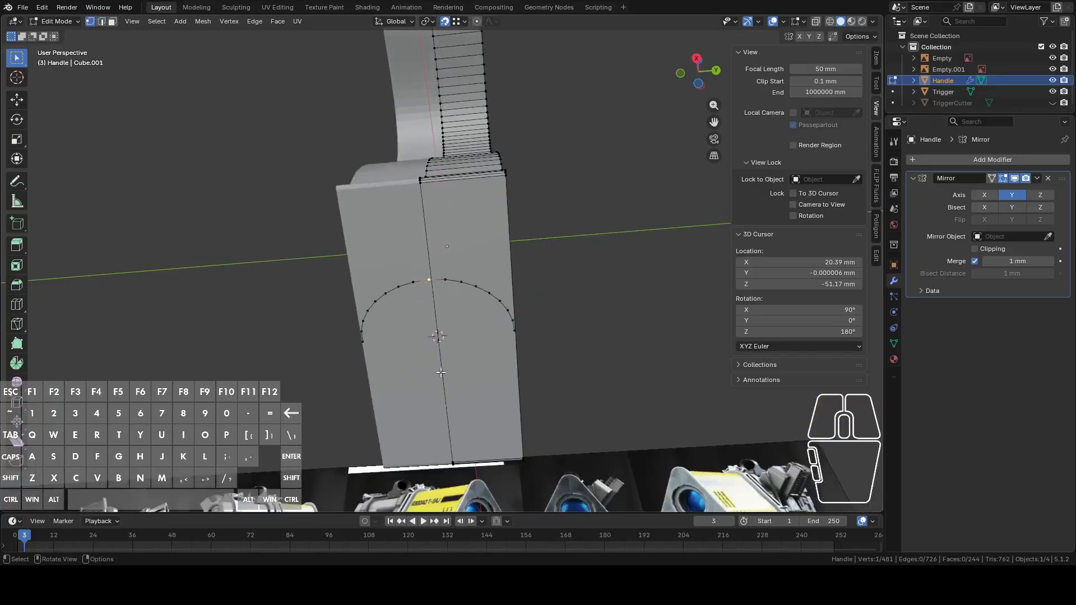
middle_click_drag(362, 354, 359, 341)
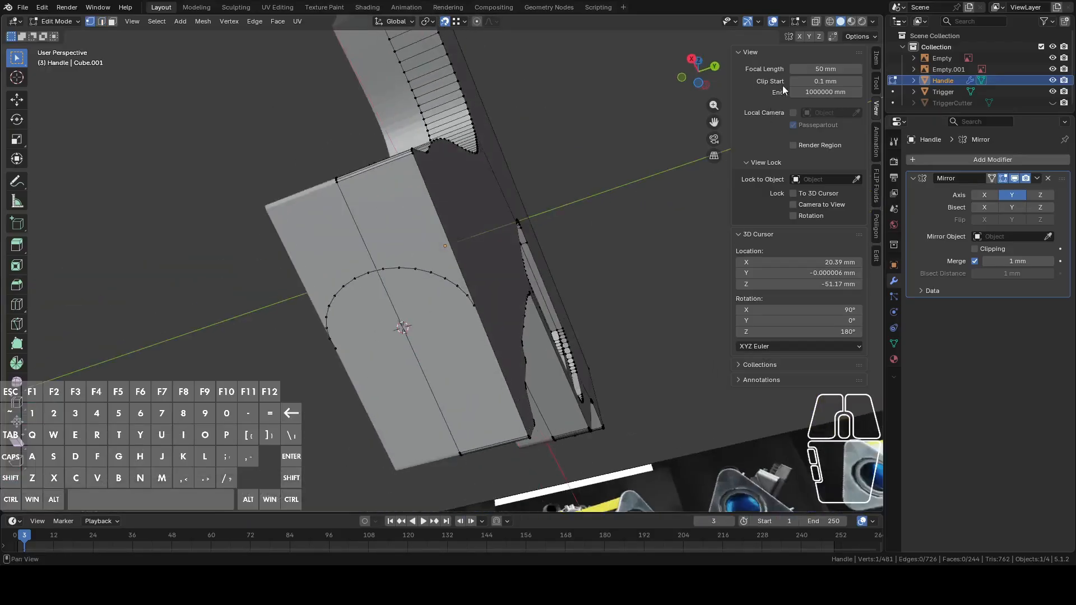
left_click(815, 22)
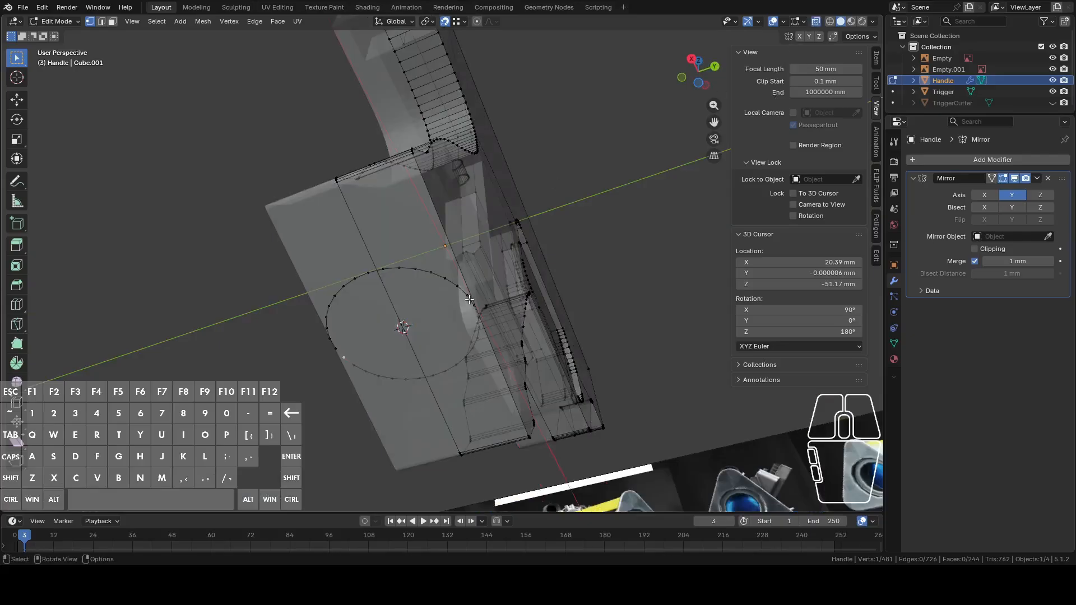
left_click(716, 69)
middle_click_drag(500, 345, 535, 216, "shift")
scroll(312, 409, "up", 6)
middle_click_drag(326, 384, 431, 296, "shift")
left_click_drag(350, 296, 403, 321)
key("f")
- Scale the circle and its dividing edge up slightly to 28 mm across
middle_click_drag(398, 345, 548, 313)
left_click(589, 313, "alt+shift")
key("s")
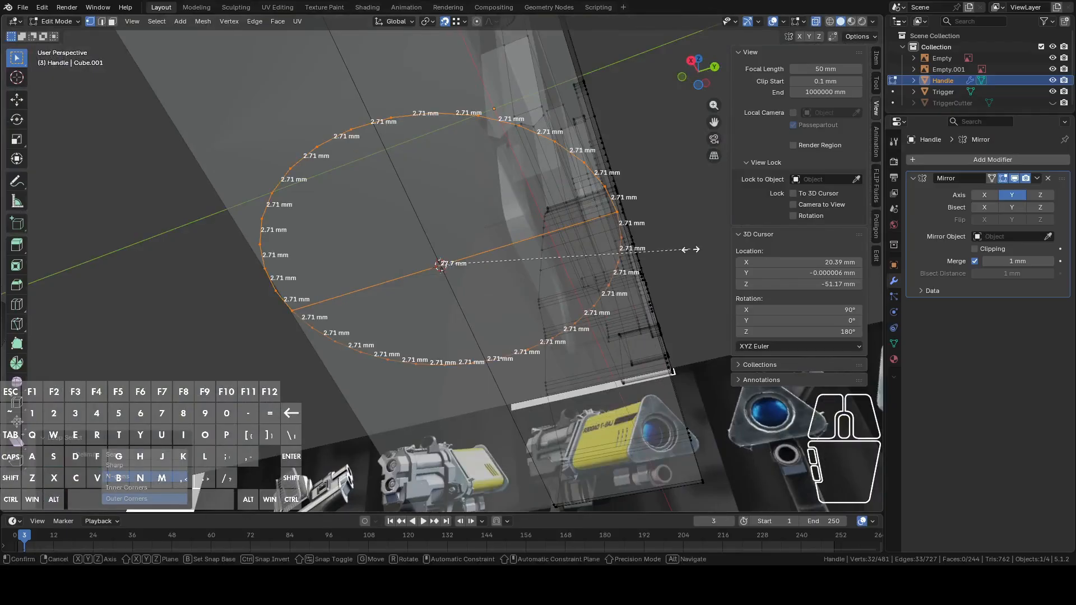
left_click(723, 263)
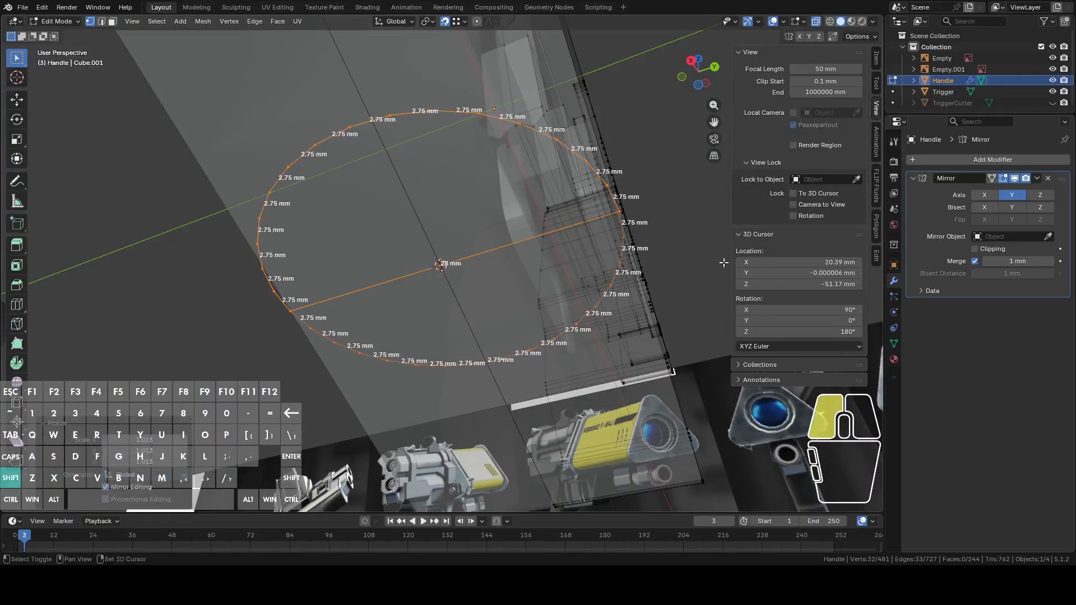
middle_click_drag(513, 272, 470, 312)
key("g")
right_click(508, 363)
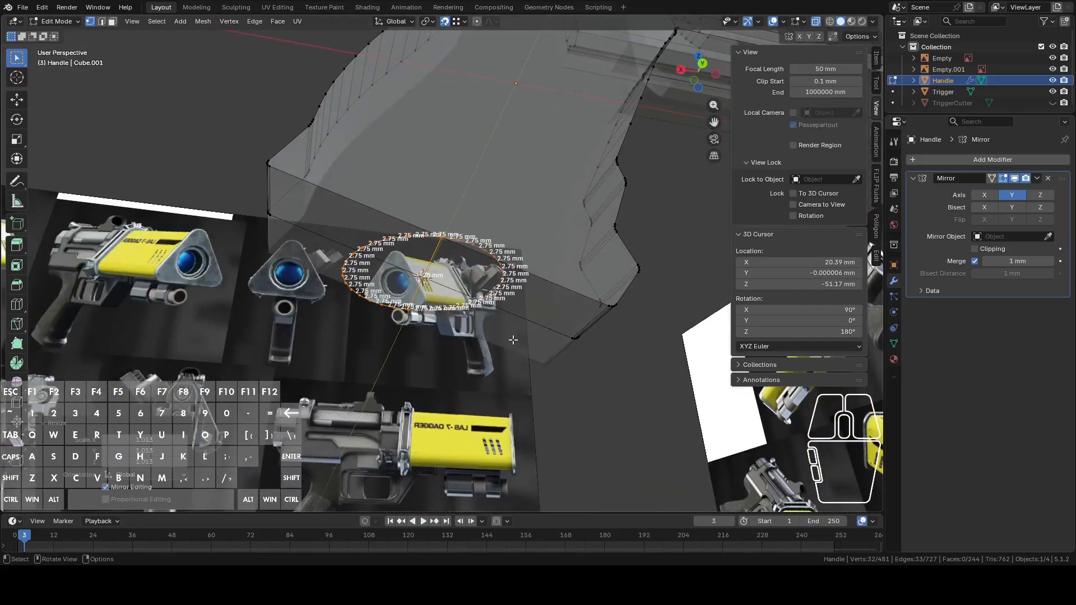
- Duplicate the circle's rear half and move the copy about 13 mm along X to the grip's rear edge
scroll(493, 322, "up", 2)
middle_click_drag(243, 219, 299, 305)
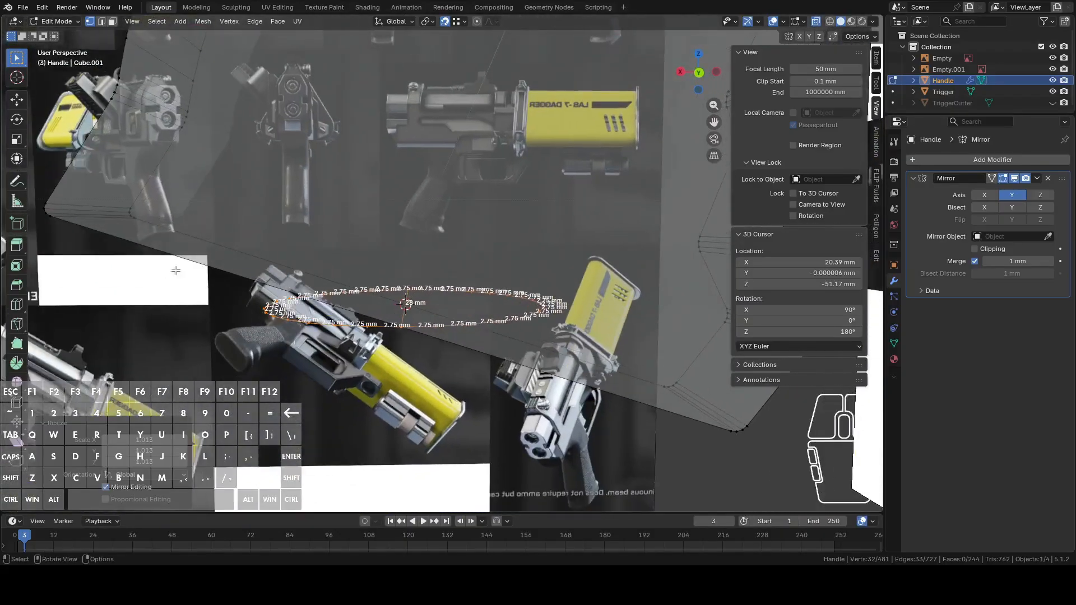
left_click_drag(232, 242, 414, 393)
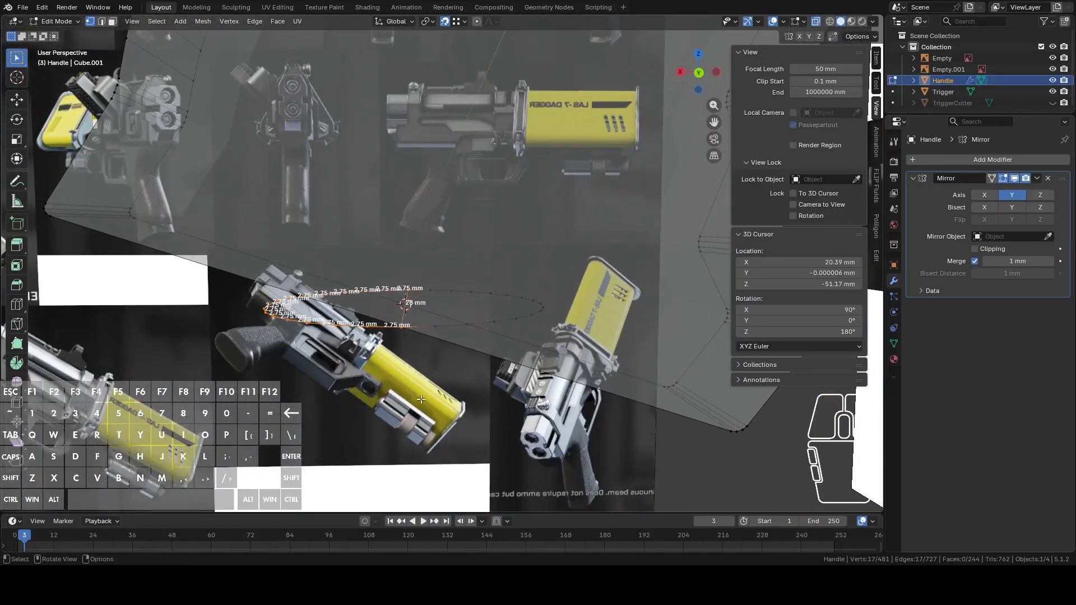
middle_click_drag(421, 399, 431, 374)
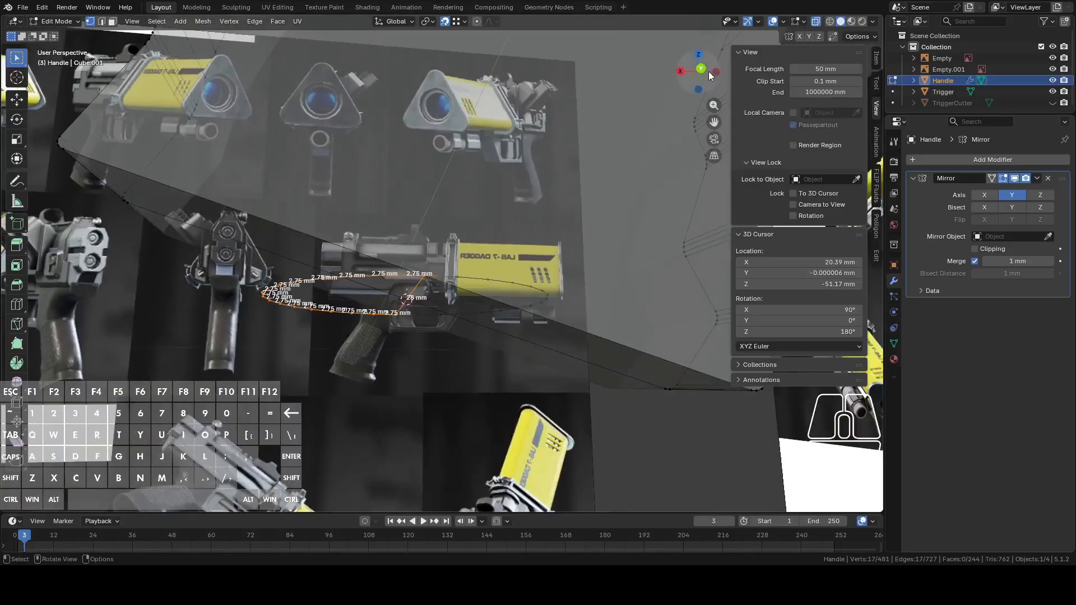
left_click(713, 75)
middle_click_drag(455, 329, 494, 393, "shift")
key("shift+d")
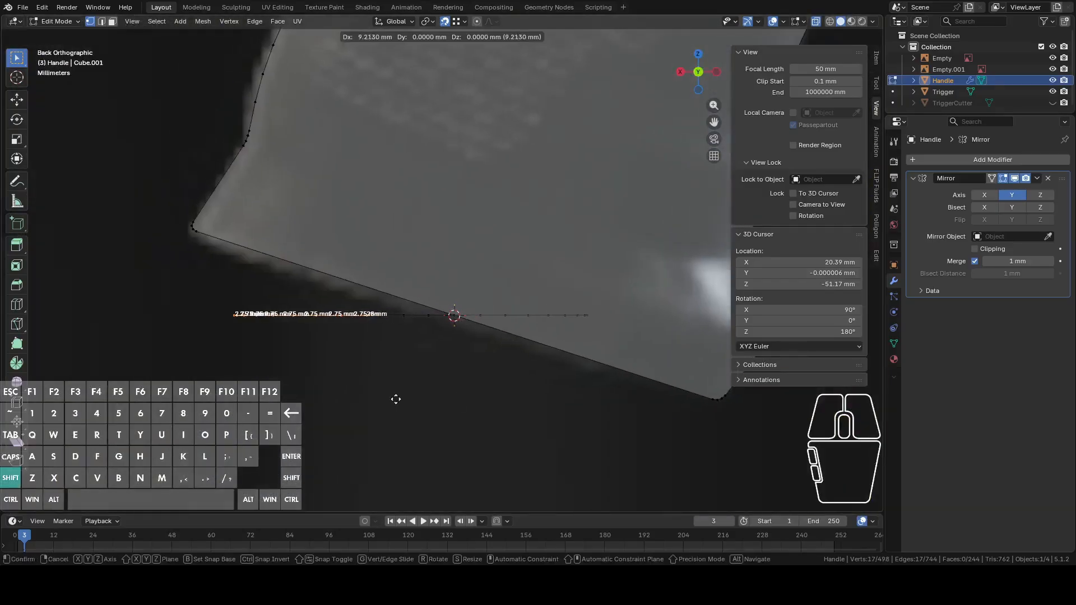
right_click(395, 398)
key("g")
key("y")
key("x")
left_click(283, 378)
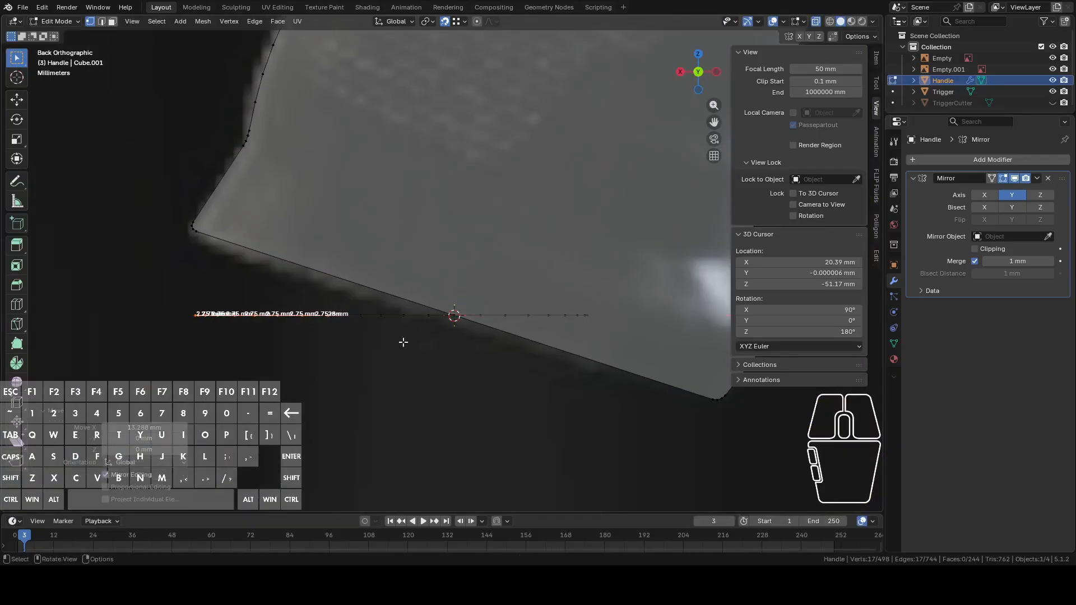
- Duplicate the circle's front half and move the copy about -17 mm along X to the grip's front edge
left_click_drag(449, 287, 617, 370)
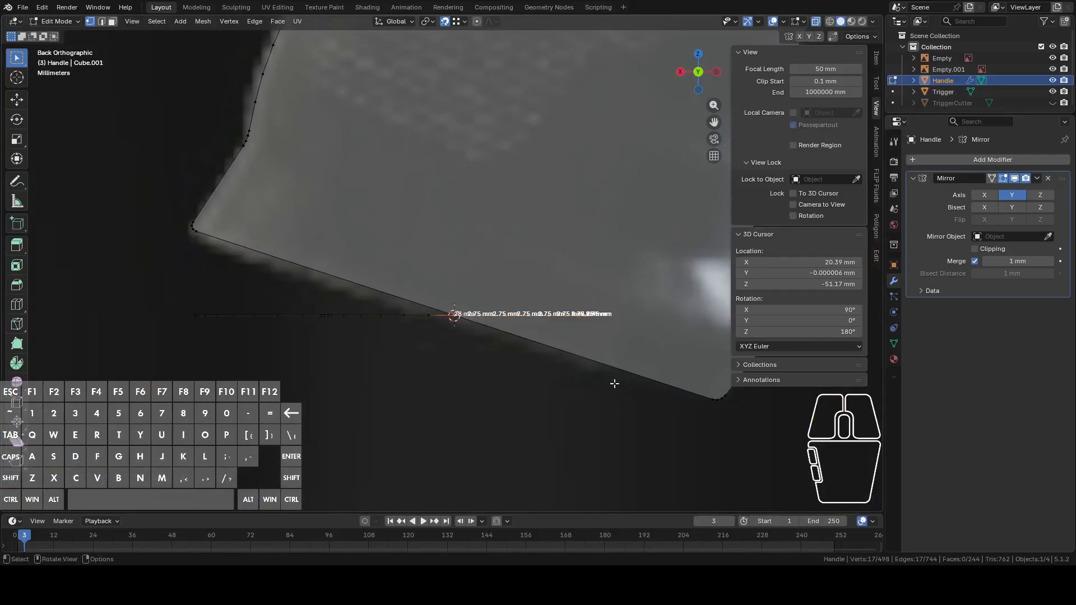
middle_click_drag(617, 379, 508, 413, "shift")
key("shift+d")
right_click(535, 413)
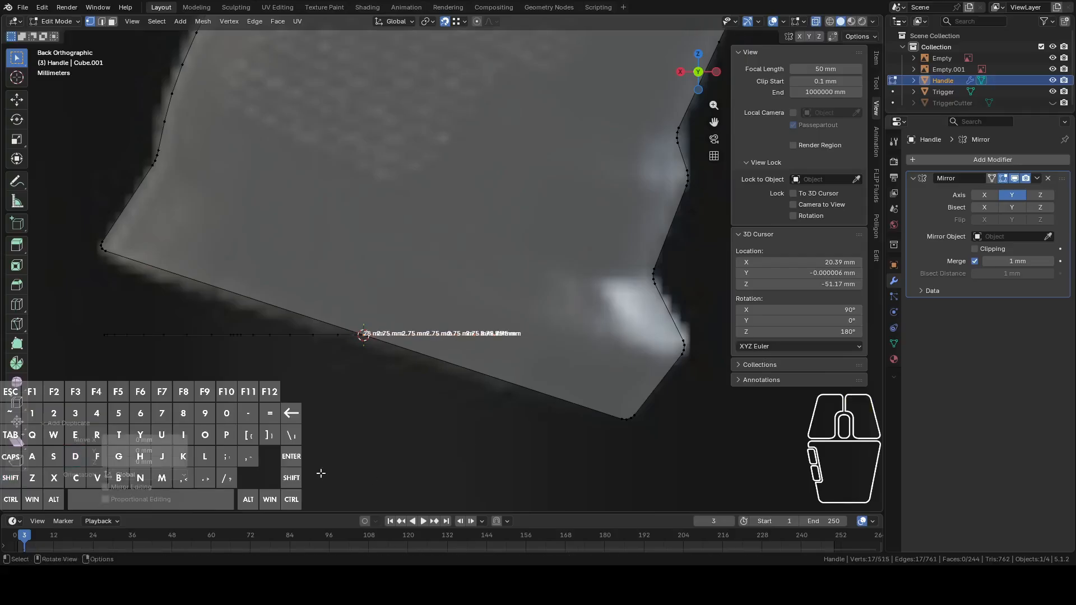
key("g")
key("x")
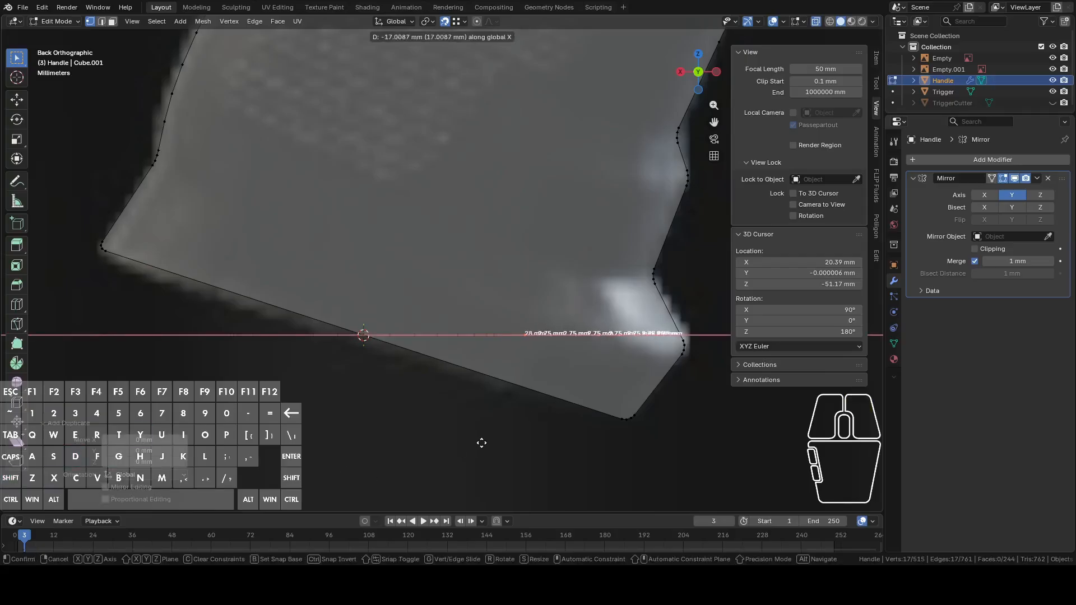
left_click(477, 442)
- Select the original middle circle and delete its vertices, keeping the two half-circle copies
middle_click_drag(477, 442, 442, 417)
left_click(439, 398, "alt")
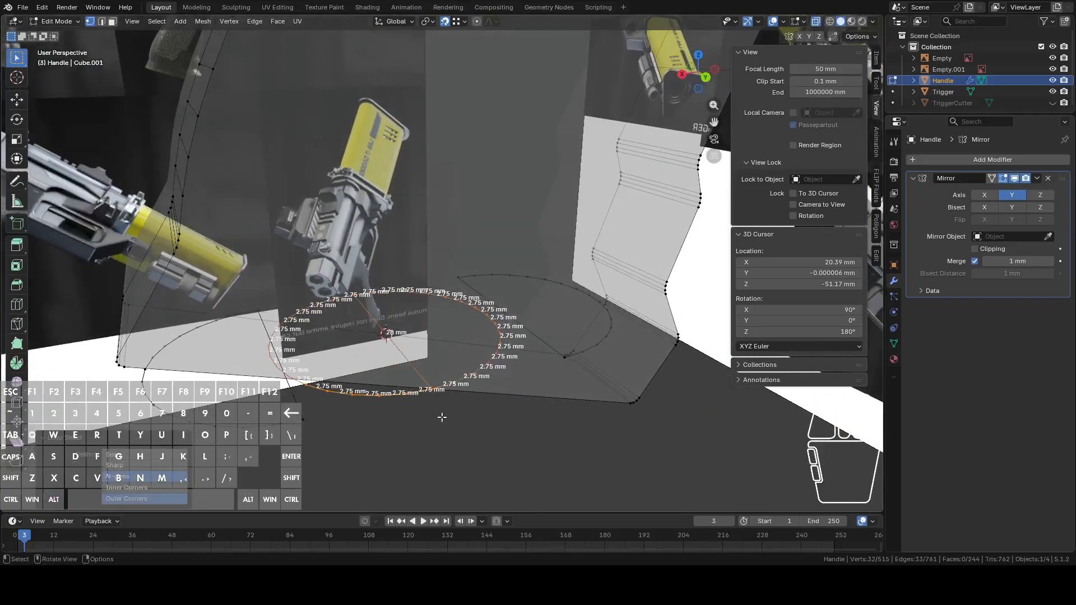
right_click(441, 417)
left_click(415, 548)
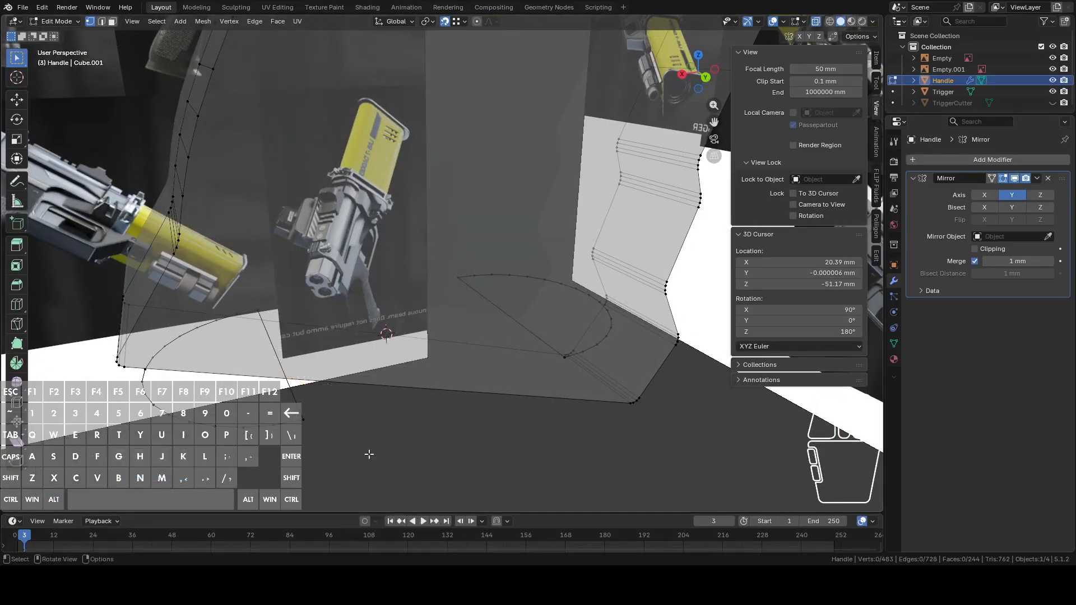
- Fill a face between the straight edges of the two half circles
left_click(494, 308, "shift")
key("f")
middle_click_drag(494, 314, 473, 300)
middle_click_drag(426, 335, 299, 273)
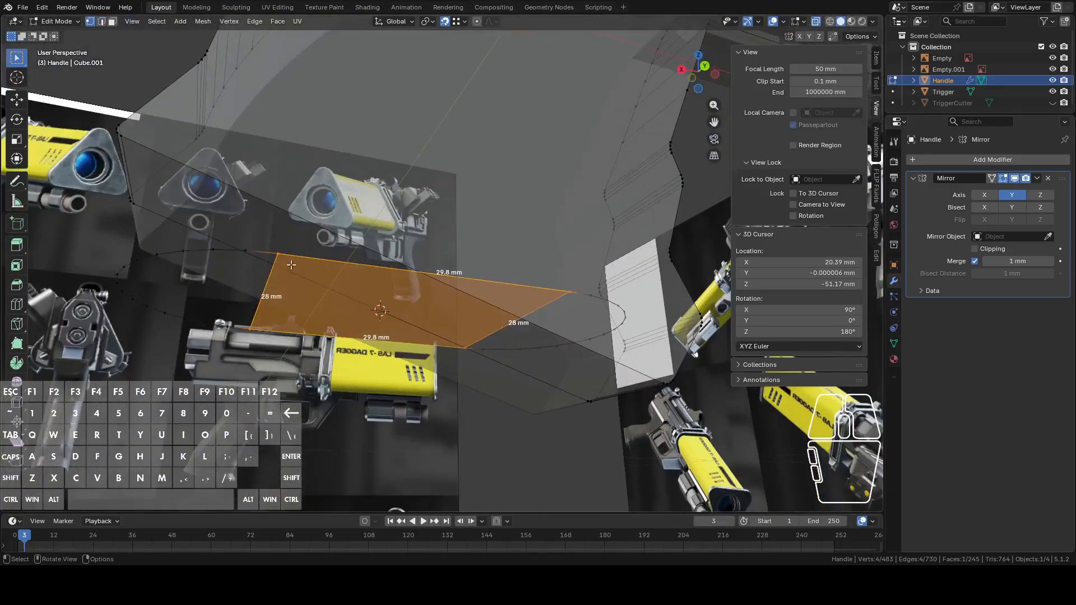
- Rotate the whole linked profile about 17.8° in the back view and move it onto the grip's slanted underside
key("l")
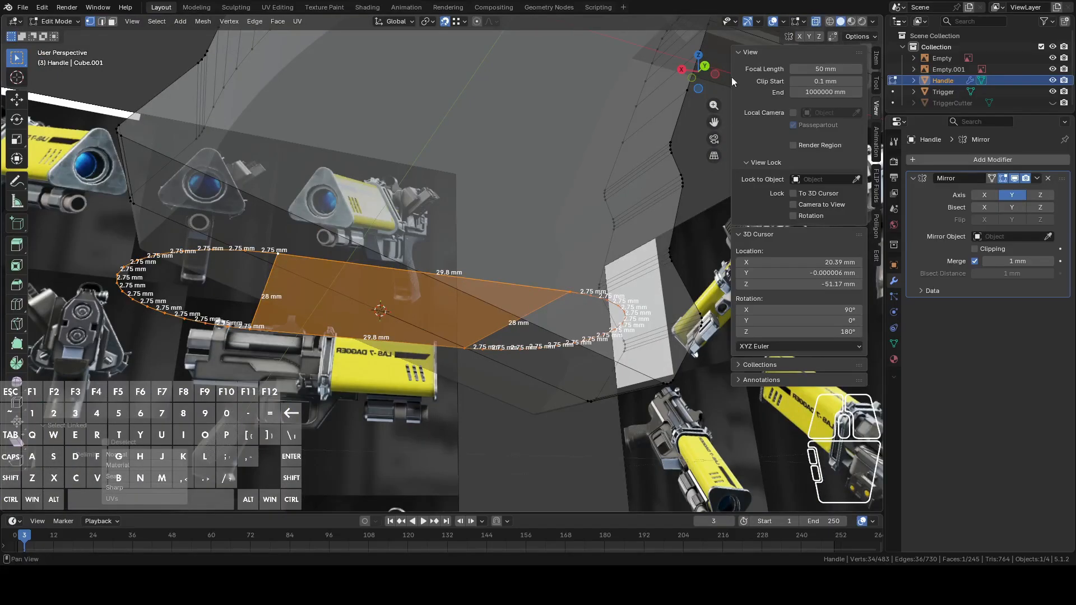
left_click(704, 66)
key("r")
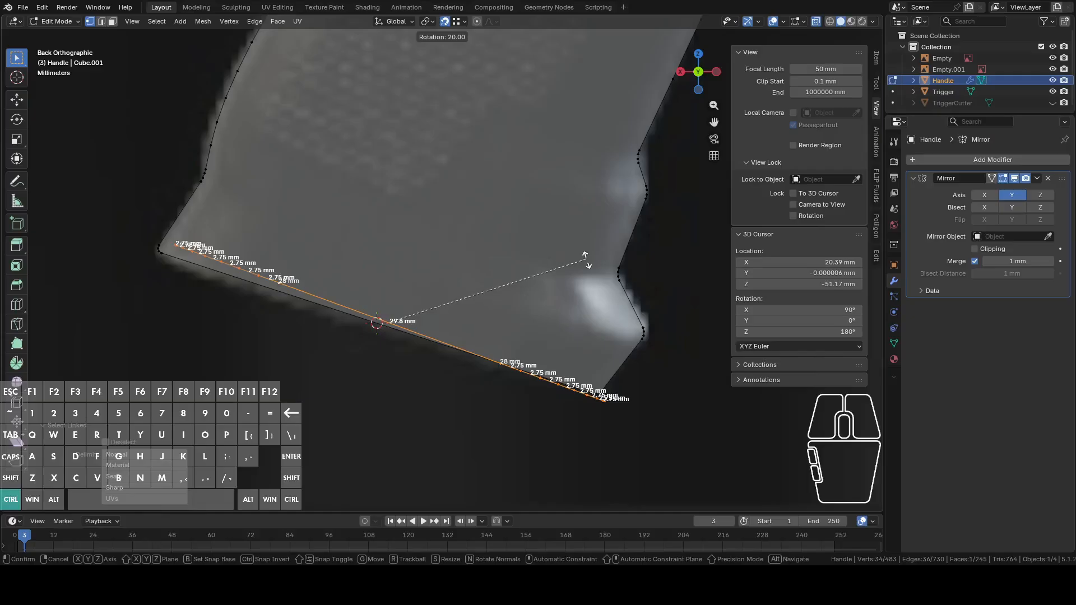
key("shift")
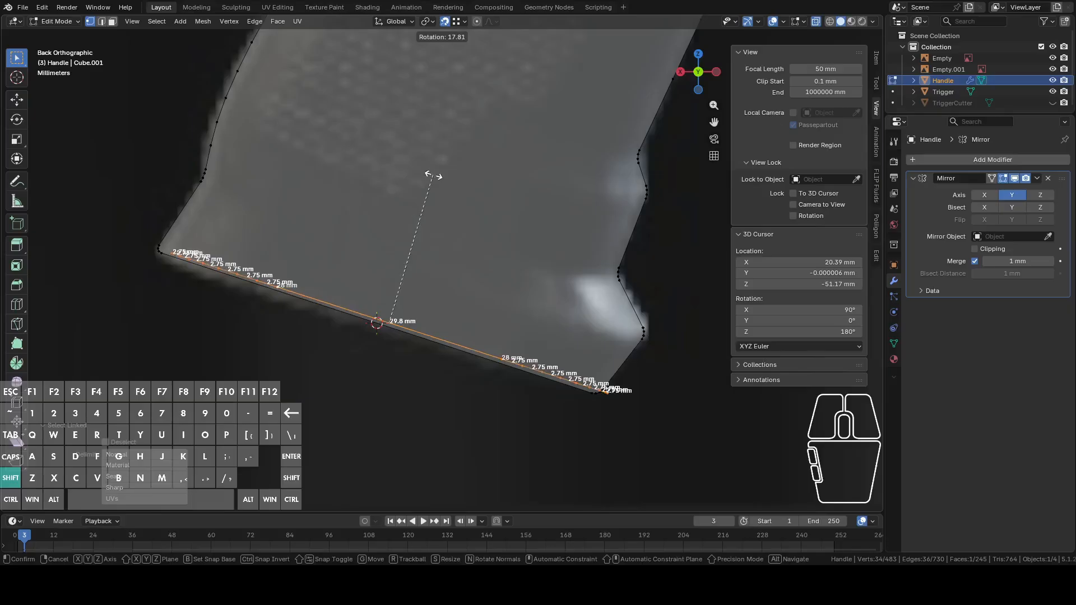
left_click(432, 176)
key("g")
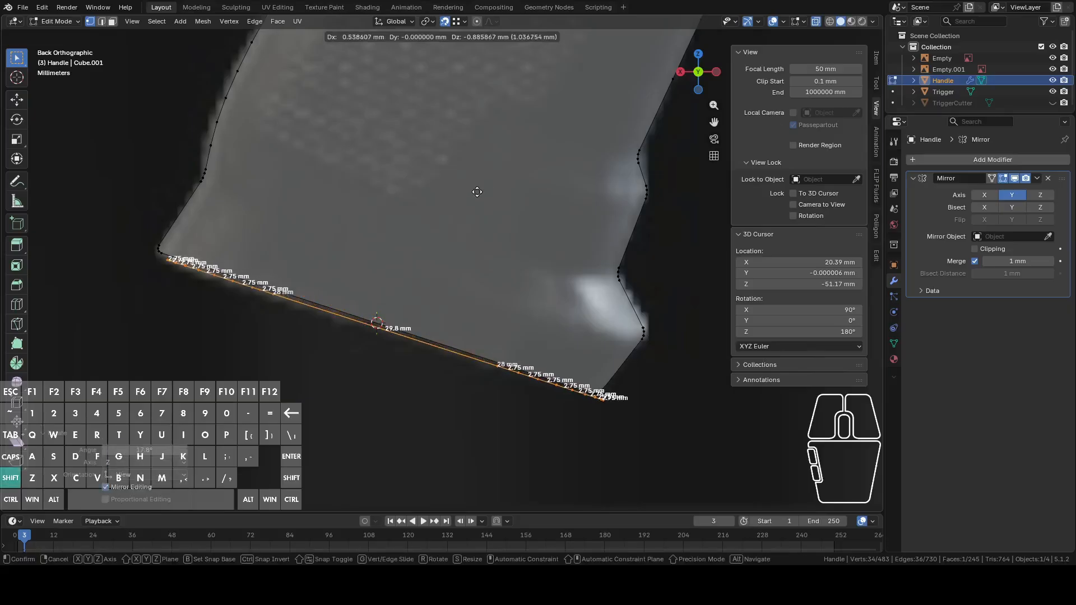
left_click(404, 229)
- Delete the two 28 mm cross edges and fill the whole rounded outline with a single face
middle_click_drag(403, 229, 463, 231)
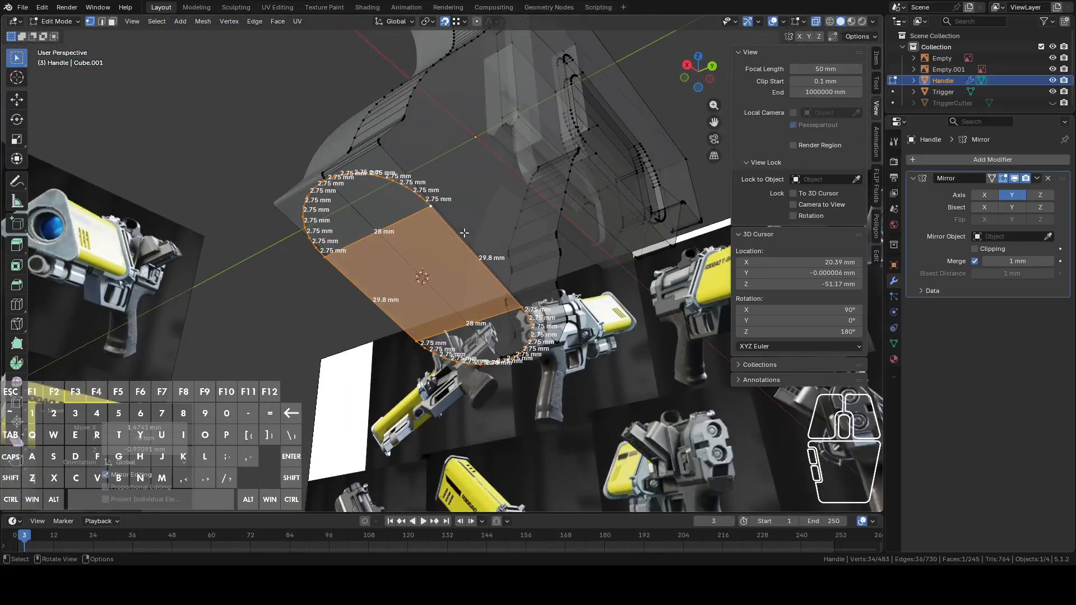
scroll(440, 222, "up", 2)
key("2")
left_click(401, 184)
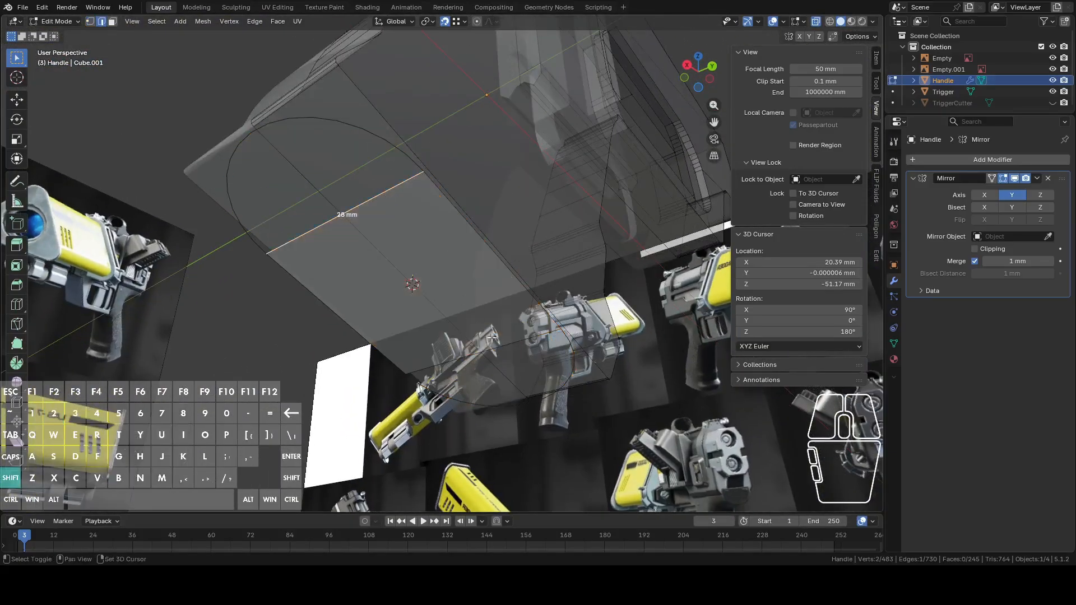
key("x")
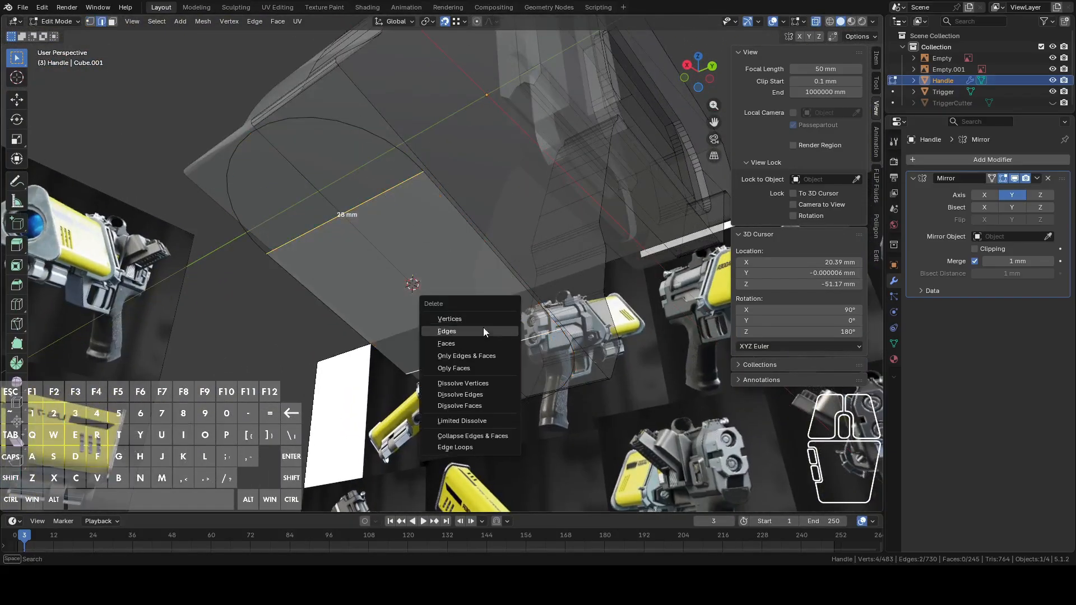
left_click(483, 331)
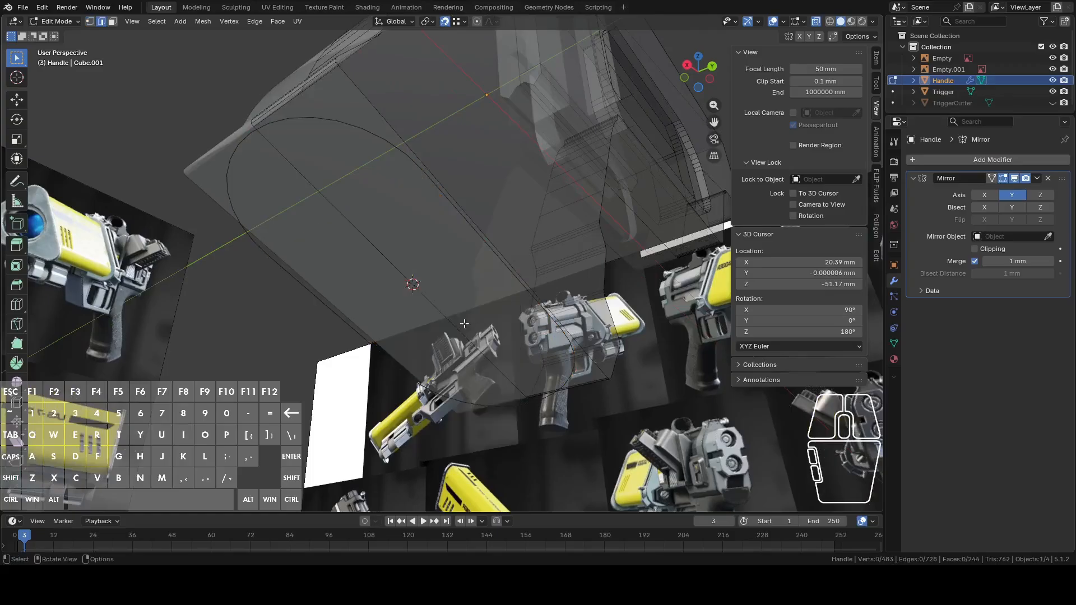
left_click(372, 321, "alt")
key("f")
scroll(372, 321, "down", 3)
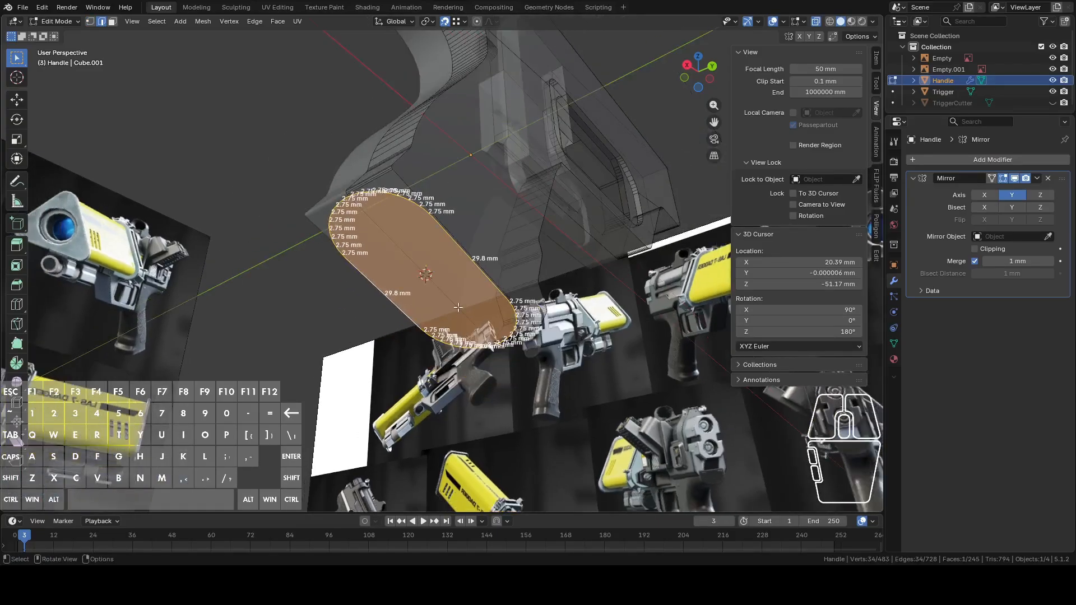
- Extrude the rounded face about 10.7 mm up into the grip and shift its upper end about 2.8 mm toward the front
middle_click_drag(372, 321, 642, 243)
left_click(707, 67)
middle_click_drag(610, 155, 540, 273, "shift")
key("e")
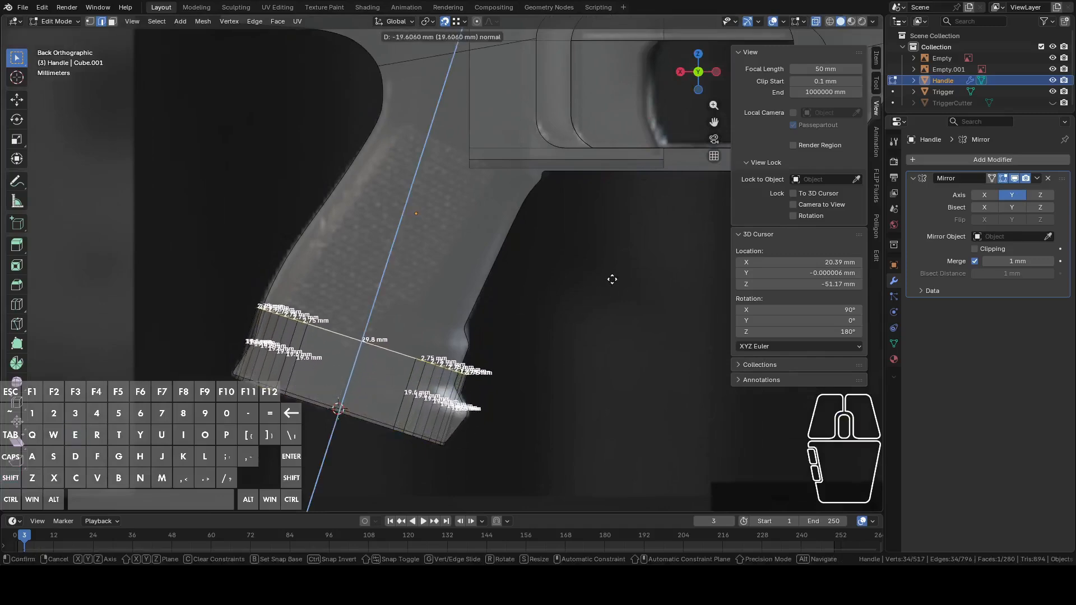
left_click(599, 317)
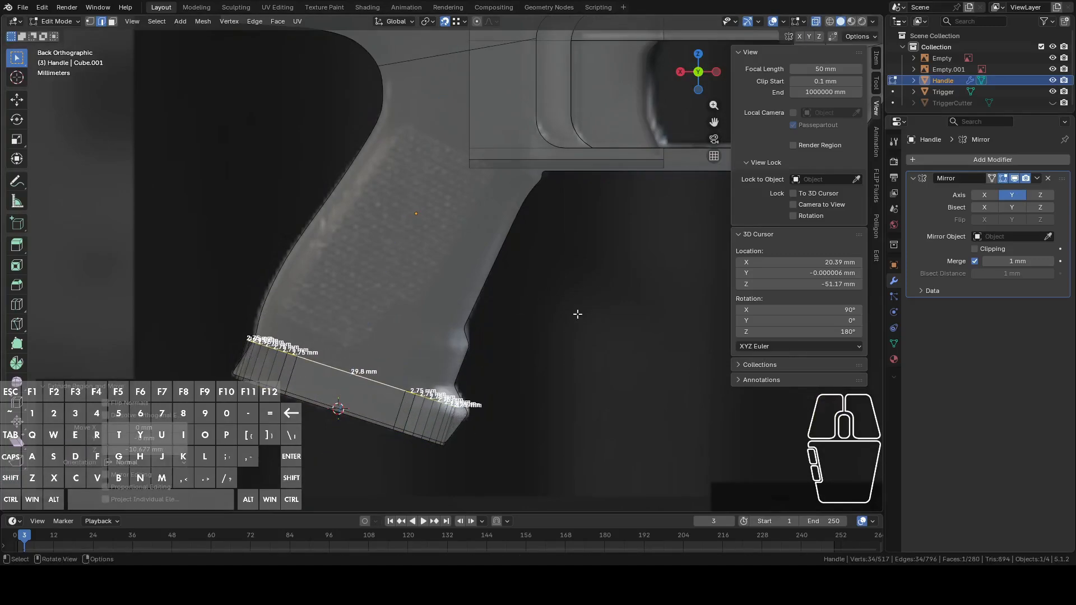
key("g")
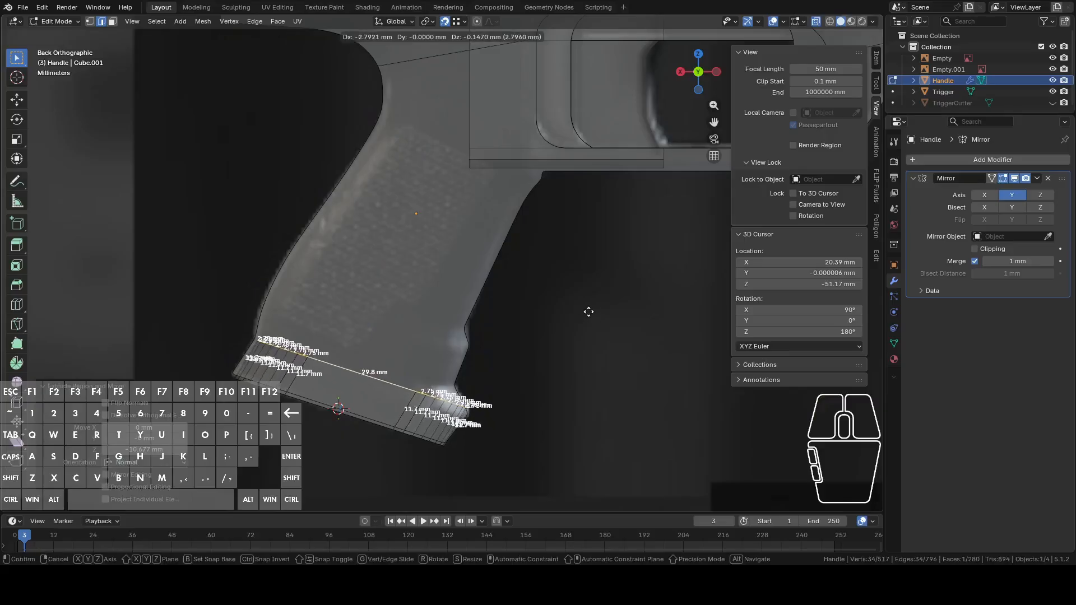
left_click(588, 312)
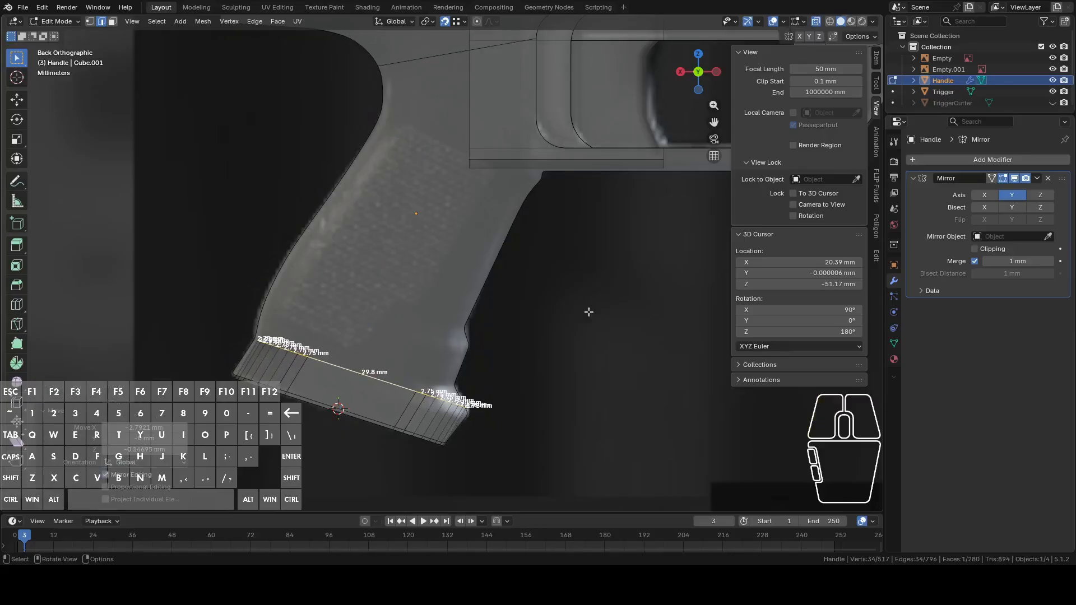
- Extrude the rounded end face further up the grip, tilt it slightly and lower it about 2 mm to follow the reference
key("e")
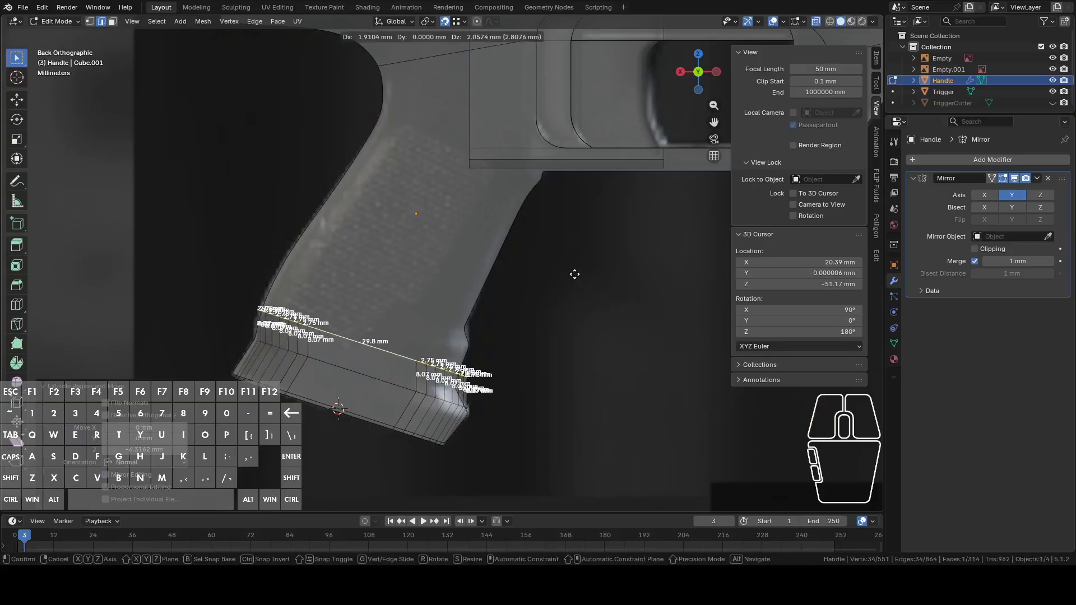
left_click(575, 274)
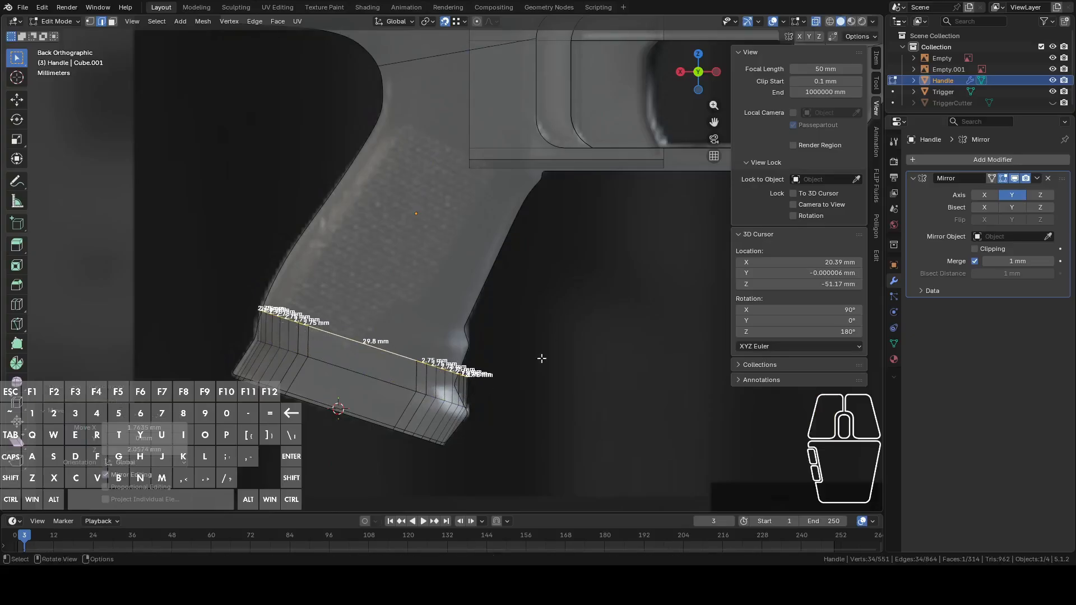
scroll(521, 344, "up", 3)
middle_click_drag(522, 343, 537, 277, "shift")
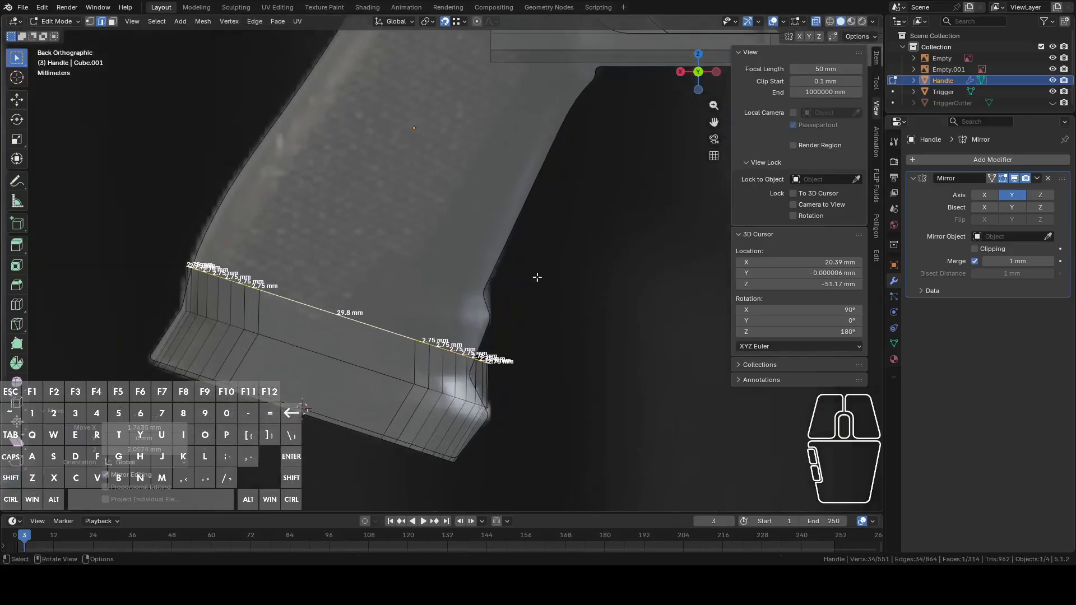
key("r")
left_click(542, 287)
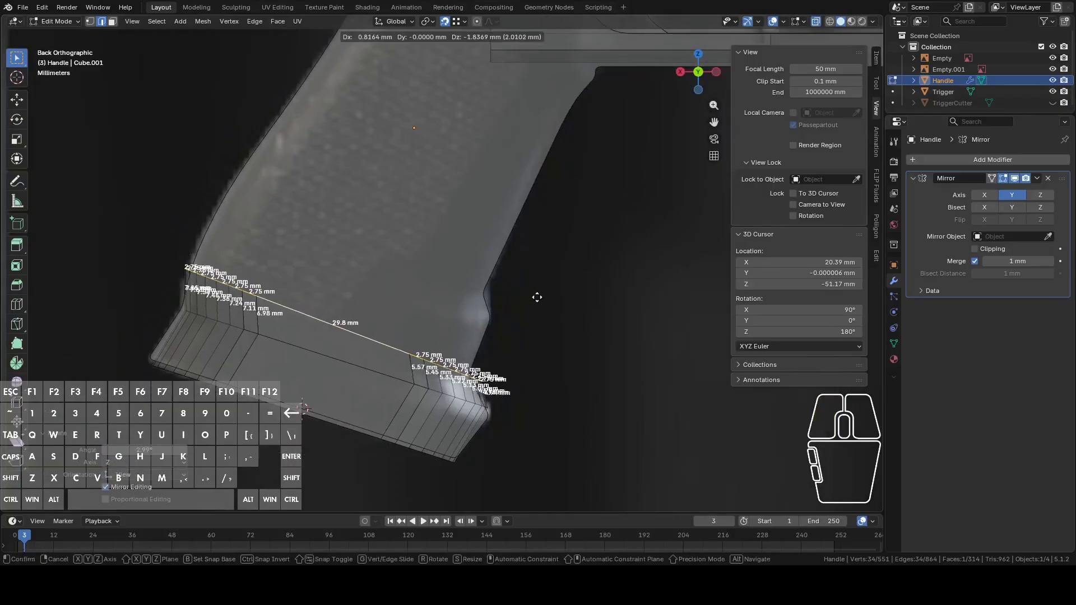
left_click(537, 297)
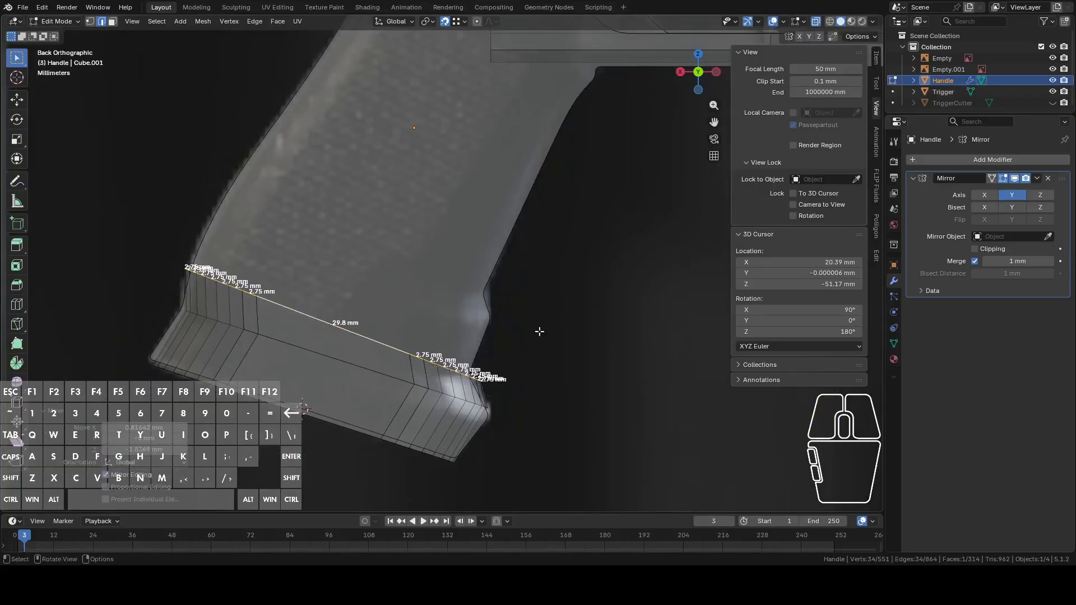
- Narrow the end face to about 0.92 along X, rotate it about -2.5° and shift it about 1 mm onto the reference outline
key("s")
key("x")
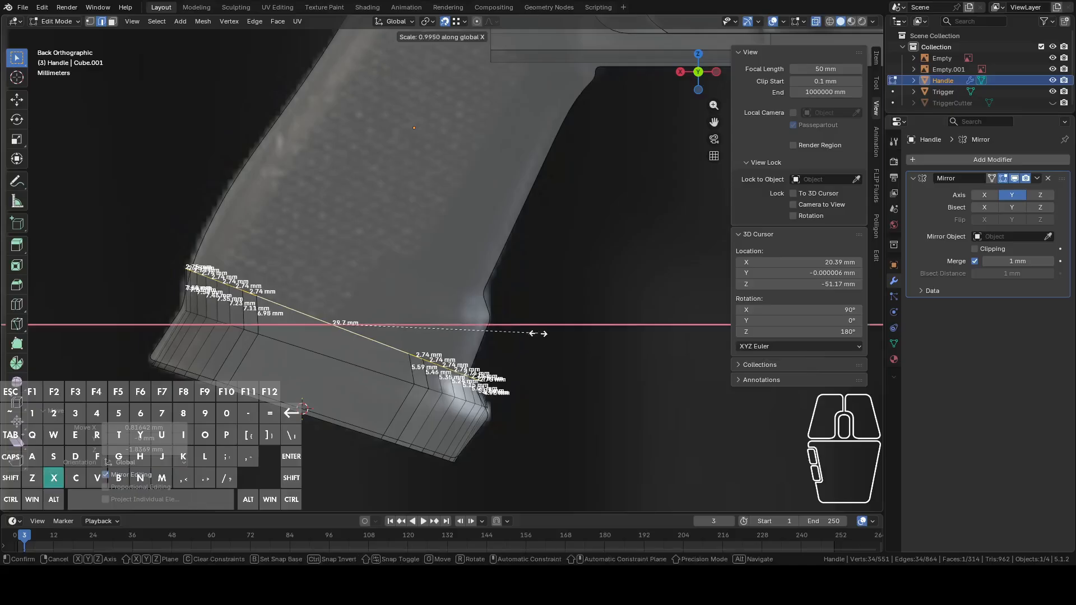
left_click(520, 334)
key("r")
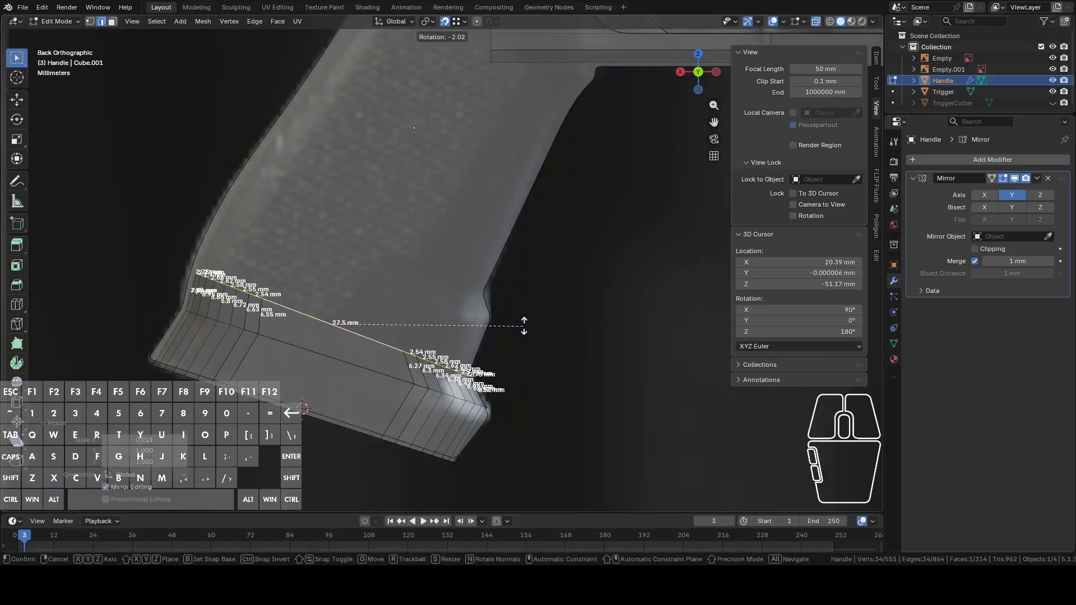
left_click(522, 324)
key("g")
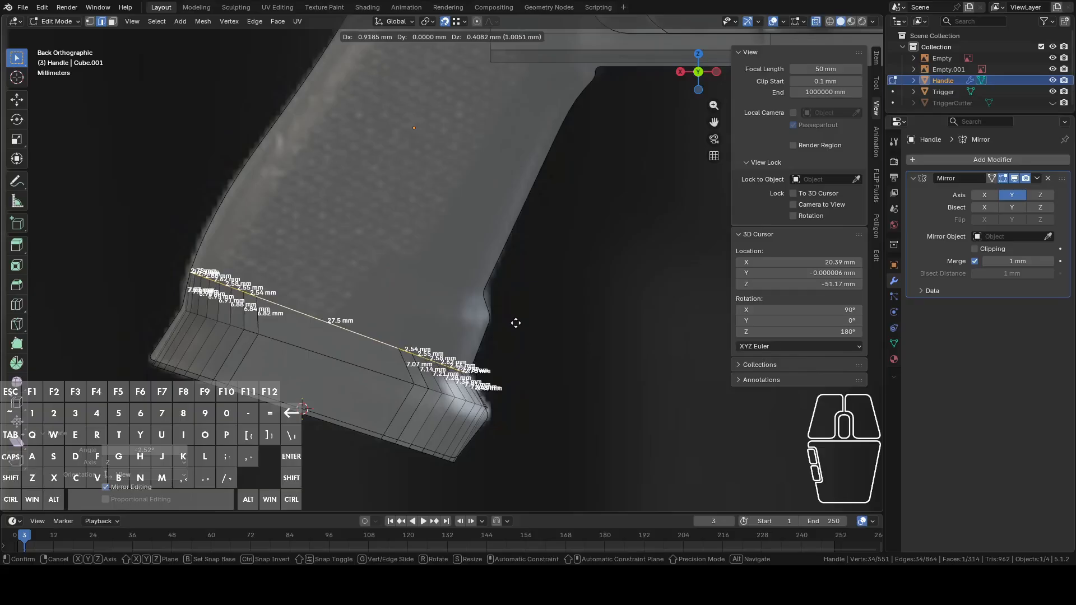
left_click(515, 320)
- Extrude the end face twice up the grip, first about 10.8 mm, and scale the newest end to about 0.93 along X, nudging it upward
key("e")
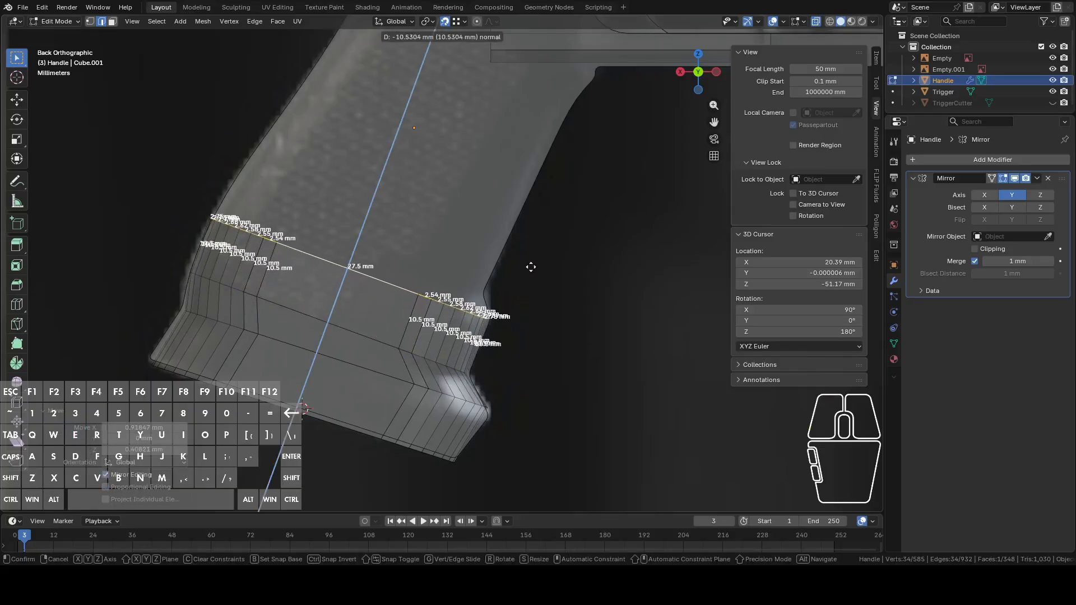
left_click(531, 272)
key("e")
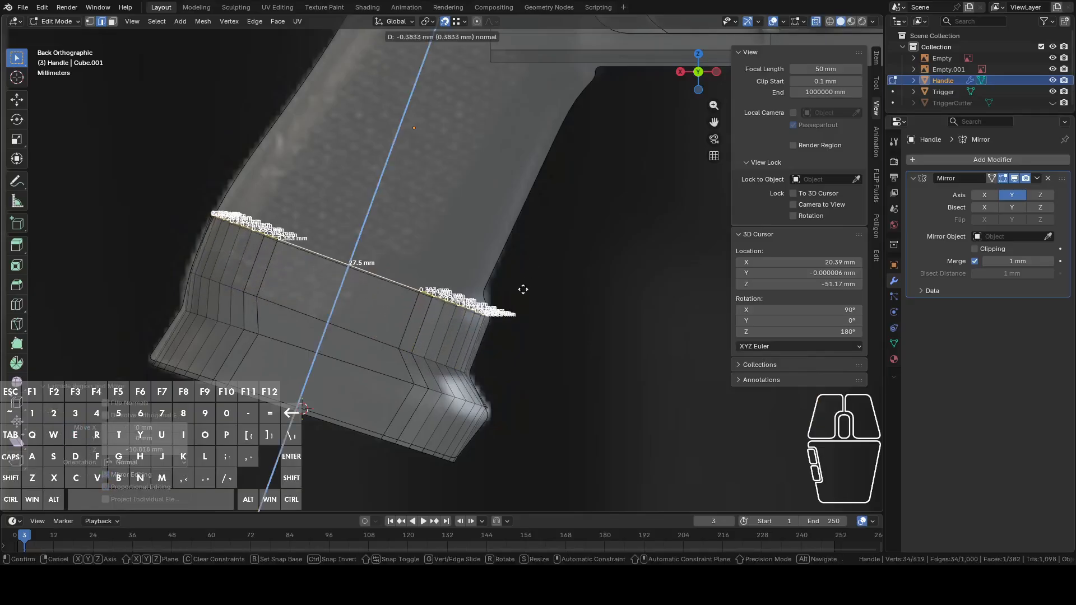
left_click(534, 272)
key("s")
key("x")
left_click(521, 272)
key("g")
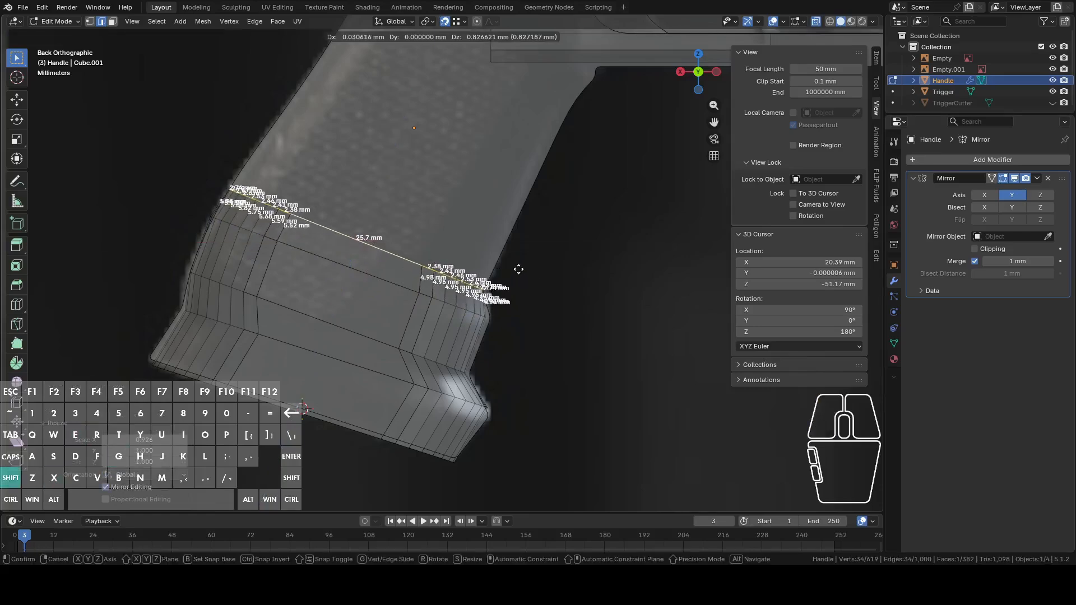
left_click(515, 258)
- Extrude the end face about 38.5 mm to the top of the grip, narrow it along X and move it about -6.3 mm along X
middle_click_drag(523, 236, 470, 350, "shift")
key("e")
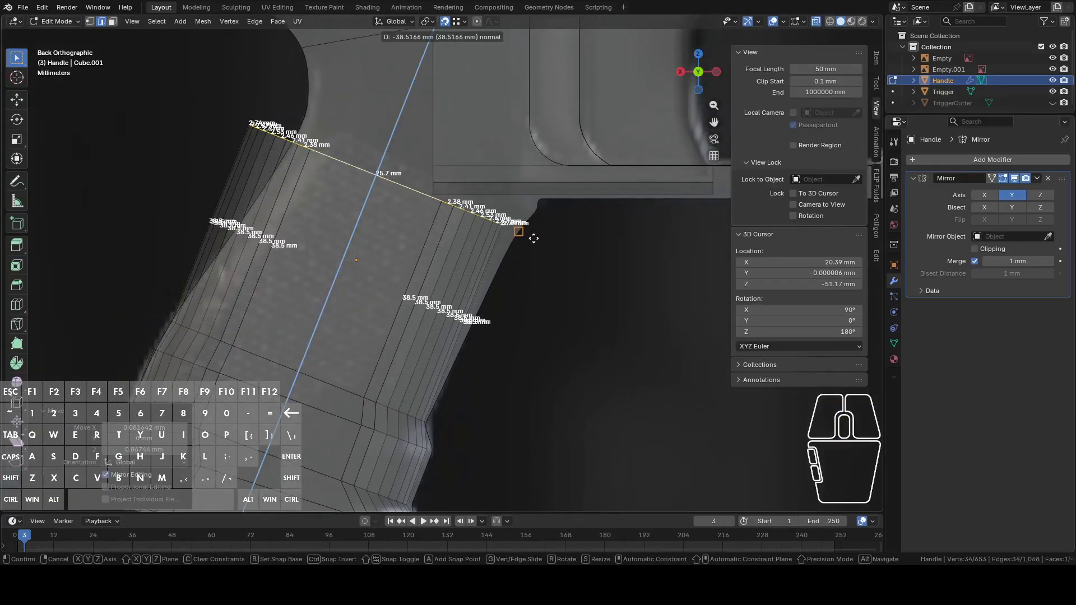
left_click(526, 233)
middle_click_drag(526, 234, 508, 363, "shift")
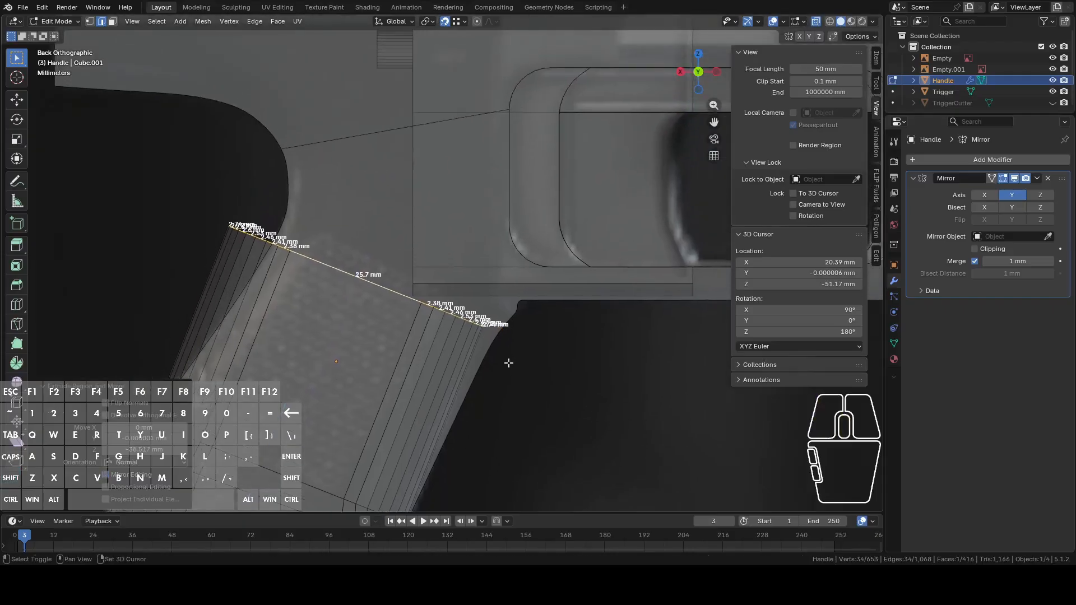
key("s")
key("x")
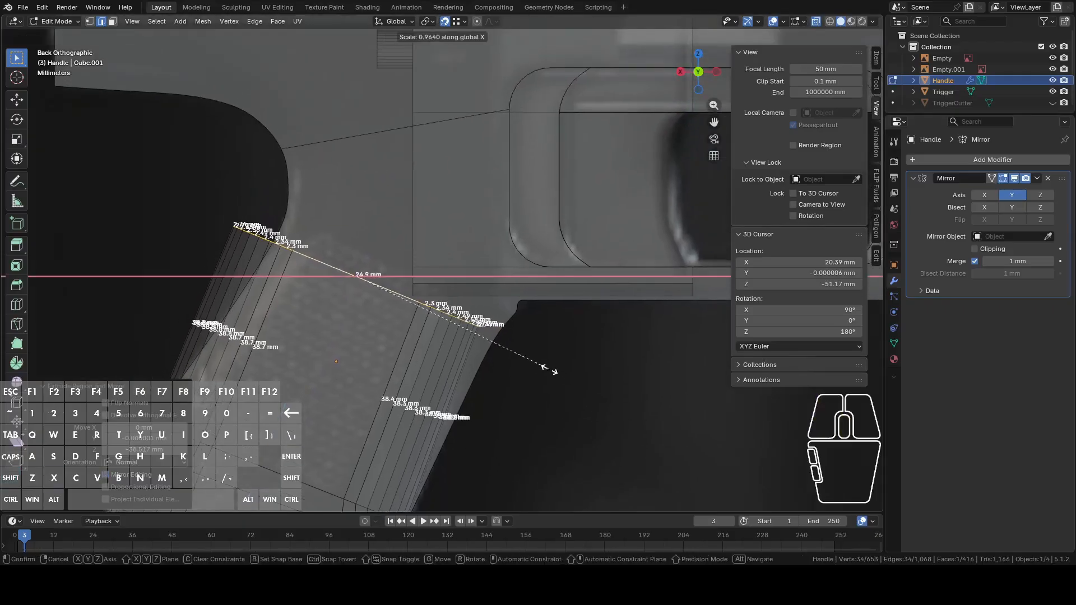
left_click(527, 365)
key("g")
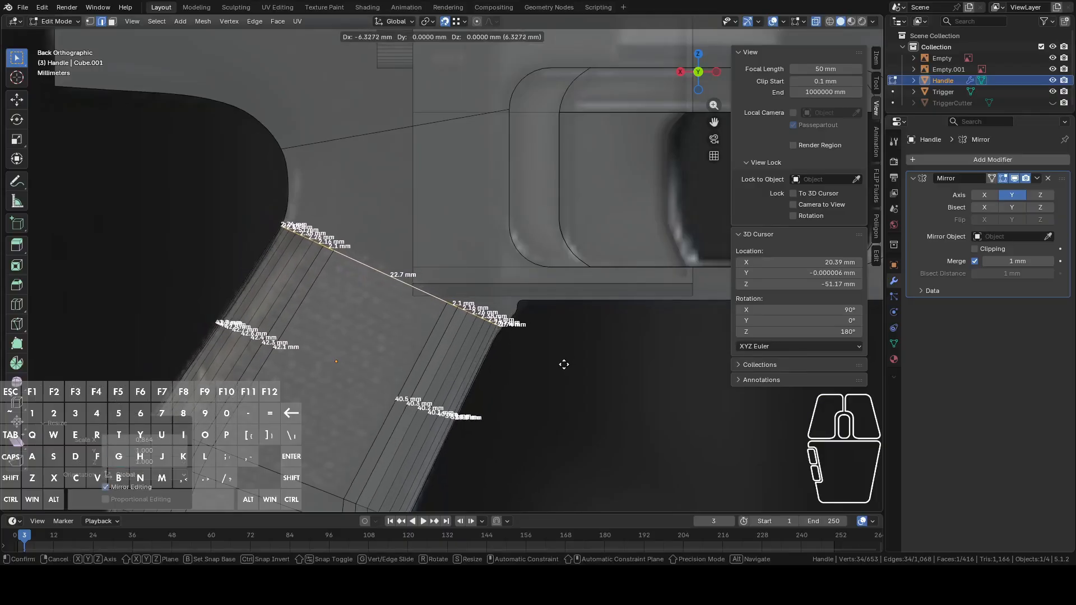
left_click(564, 366)
- Examine the extruded grip against the handle body and reference images from several angles, with and without X-ray
scroll(548, 367, "down", 4)
scroll(549, 367, "down", 1)
middle_click_drag(531, 370, 626, 312)
key("Tab")
left_click(816, 22)
middle_click_drag(723, 126, 552, 255)
key("Tab")
scroll(437, 331, "up", 1)
middle_click_drag(437, 331, 478, 331)
left_click(816, 21)
middle_click_drag(532, 281, 428, 276)
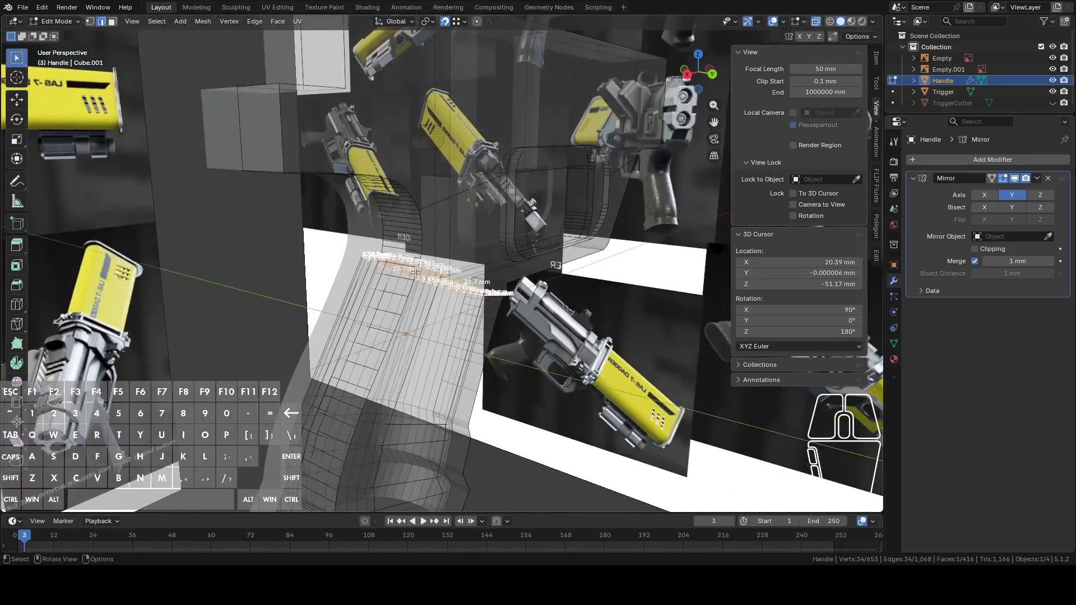
middle_click_drag(409, 231, 501, 313)
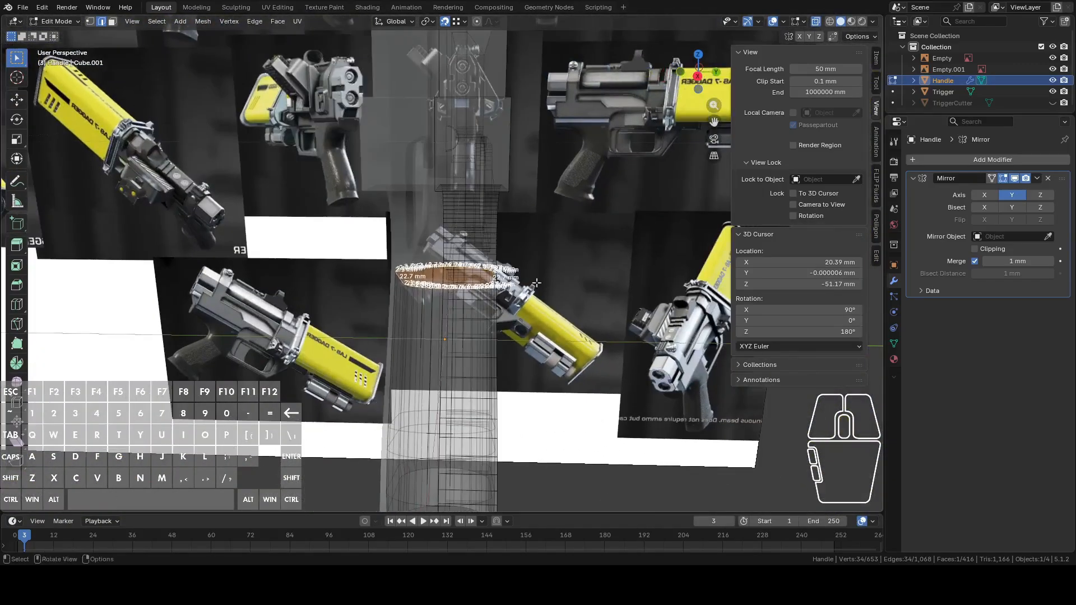
- Delete all vertices on the unmirrored-half side beyond the centre plane, selecting by side of a centre vertex in the right view and inverting the selection
left_click(692, 75)
middle_click_drag(575, 287, 565, 237, "shift")
key("1")
scroll(353, 212, "up", 3)
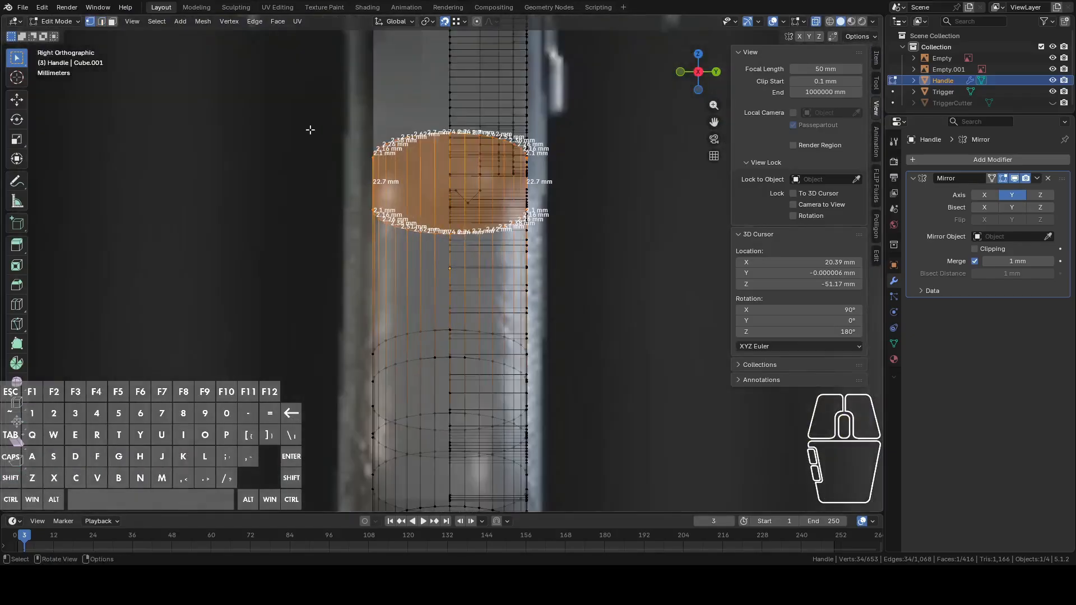
left_click(310, 129)
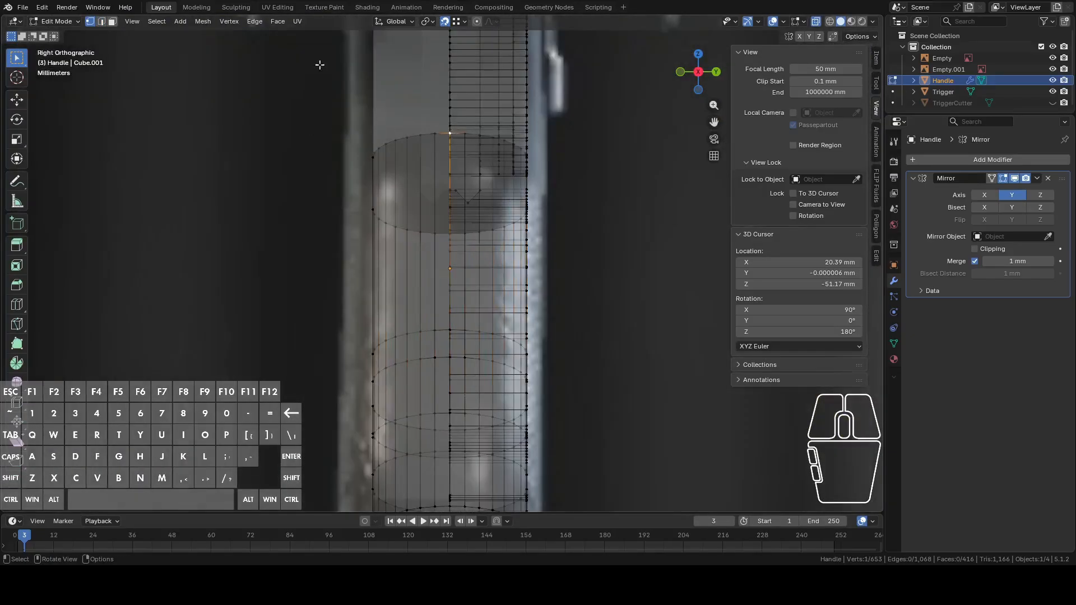
left_click(157, 23)
left_click(191, 221)
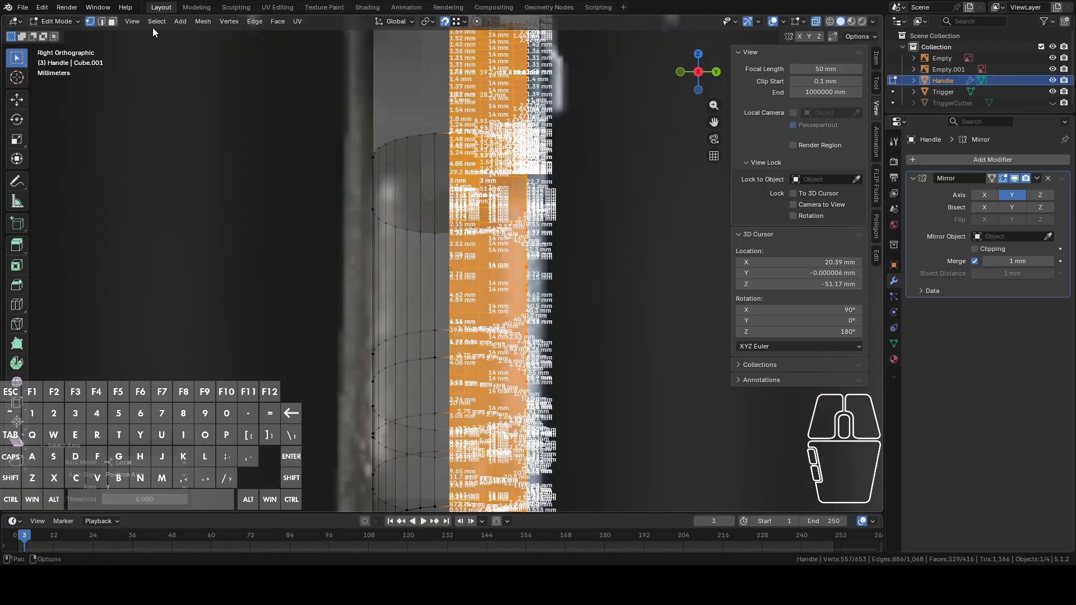
left_click(154, 23)
left_click(168, 58)
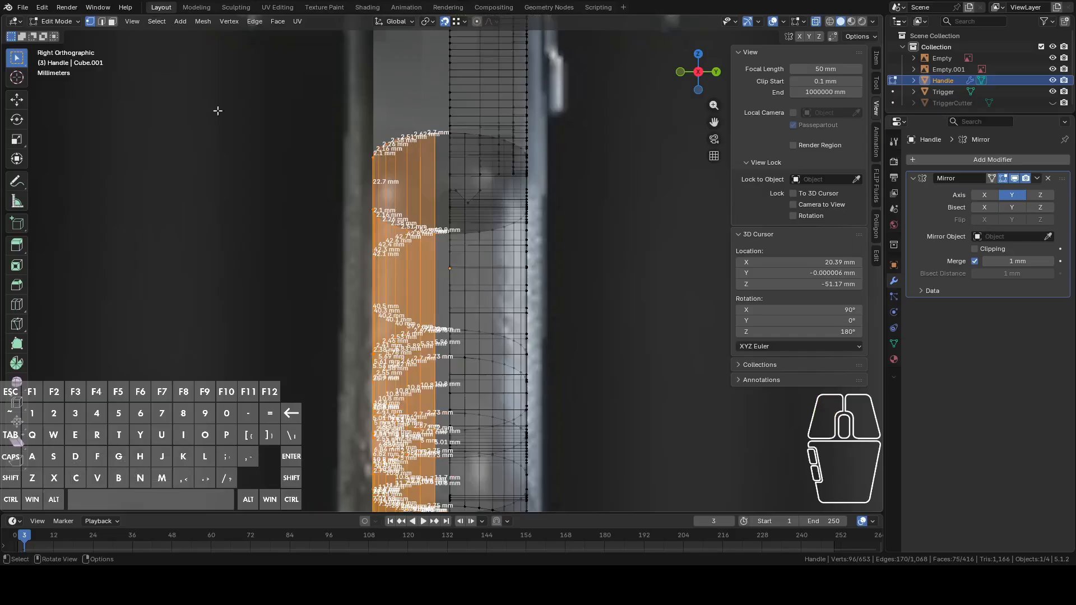
scroll(316, 167, "down", 3)
right_click(456, 213)
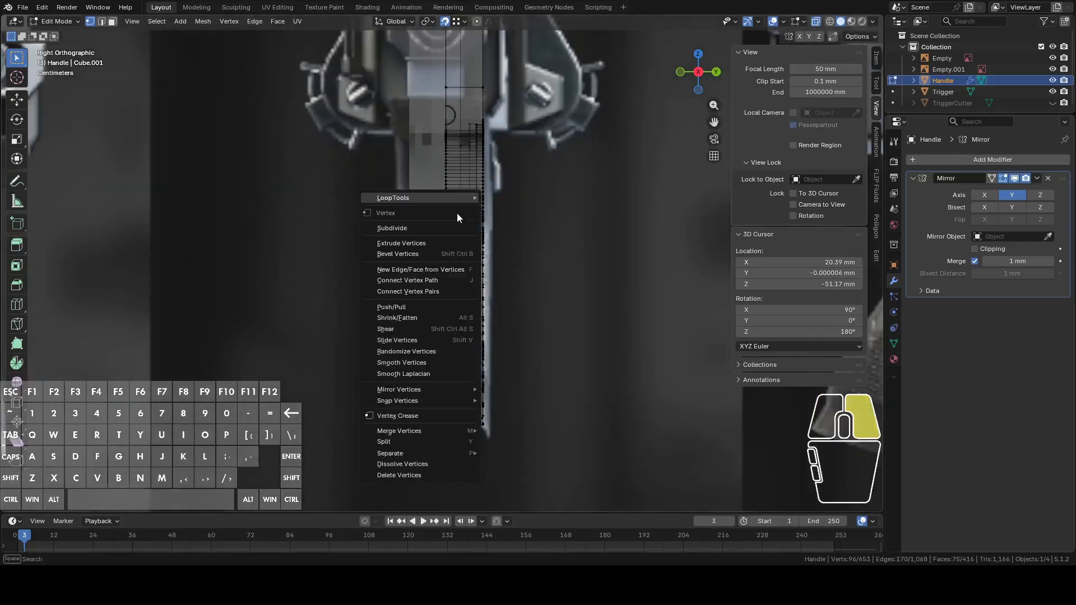
left_click(437, 469)
- Delete the two vertices of the 14 mm edge joining the old grip to the handle's rear curve
middle_click_drag(437, 469, 371, 236)
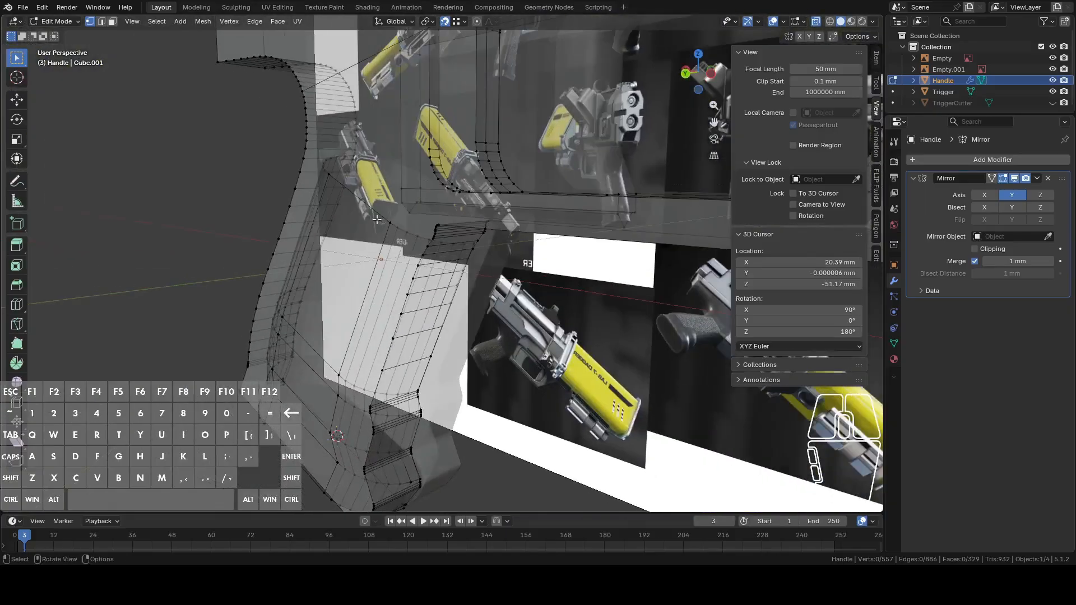
left_click(403, 250, "alt")
middle_click_drag(388, 199, 407, 249)
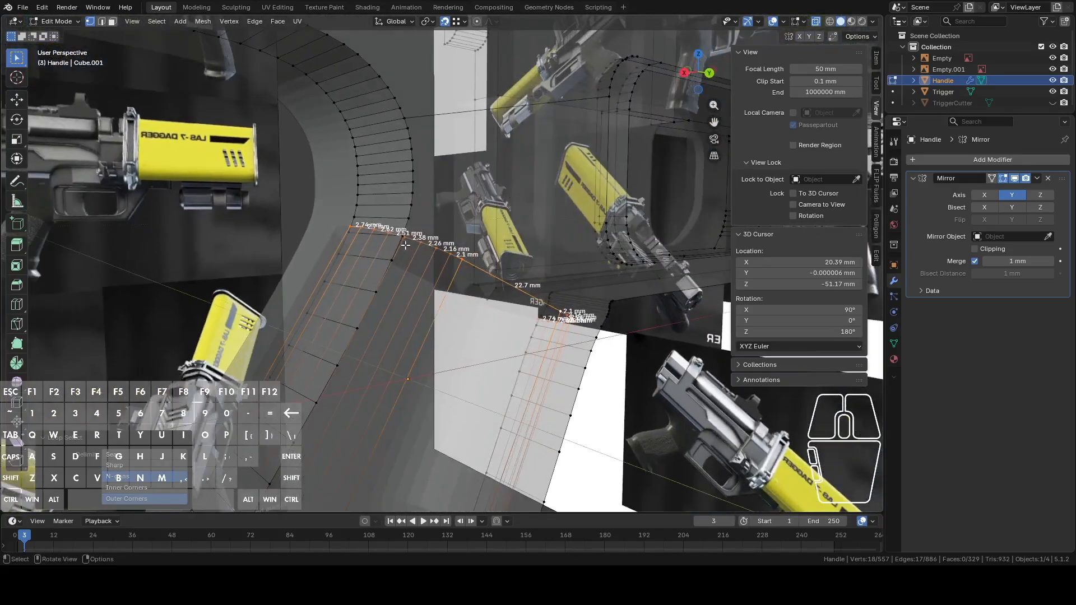
left_click(379, 235)
middle_click_drag(379, 234, 368, 256)
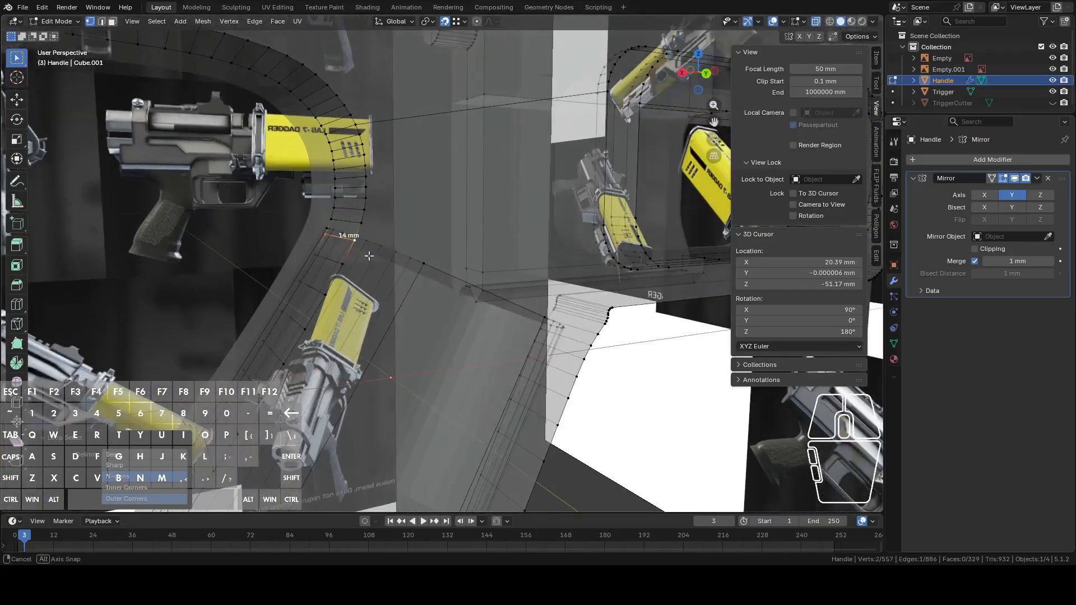
right_click(421, 300)
left_click(418, 304)
- Delete the vertices of the cross edge joining the old grip's front side to the handle body
middle_click_drag(418, 304, 515, 374)
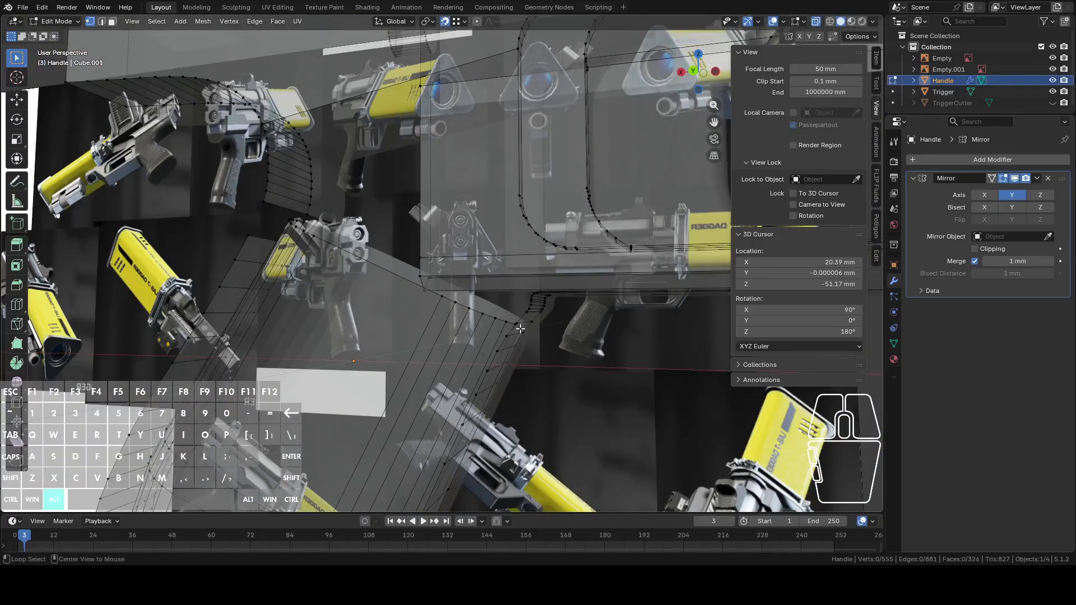
left_click(525, 322, "alt")
left_click(516, 335, "alt")
left_click(512, 334, "alt")
right_click(533, 358)
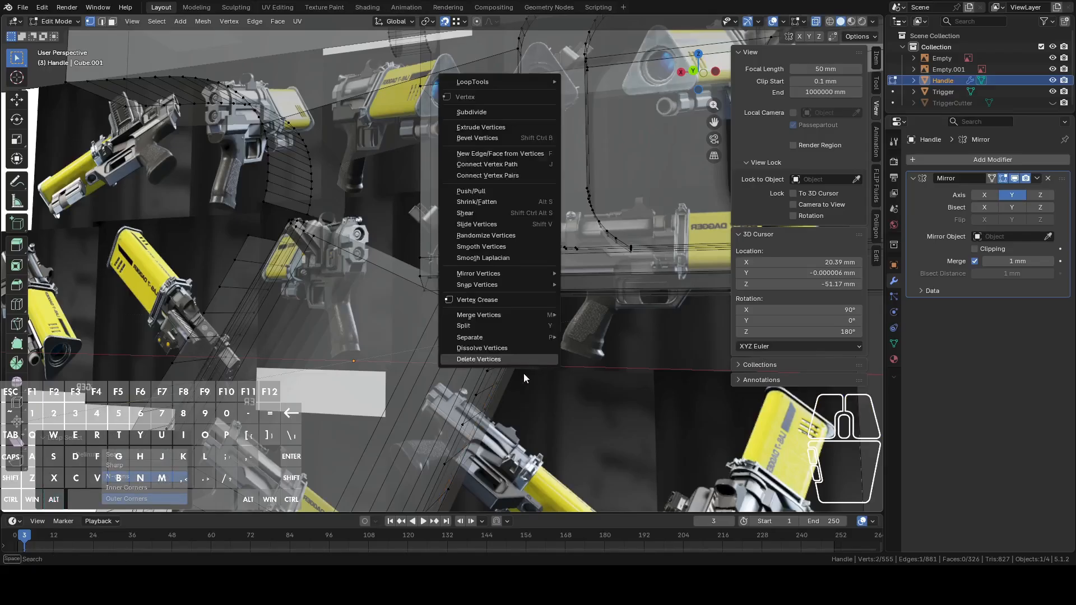
left_click(507, 359)
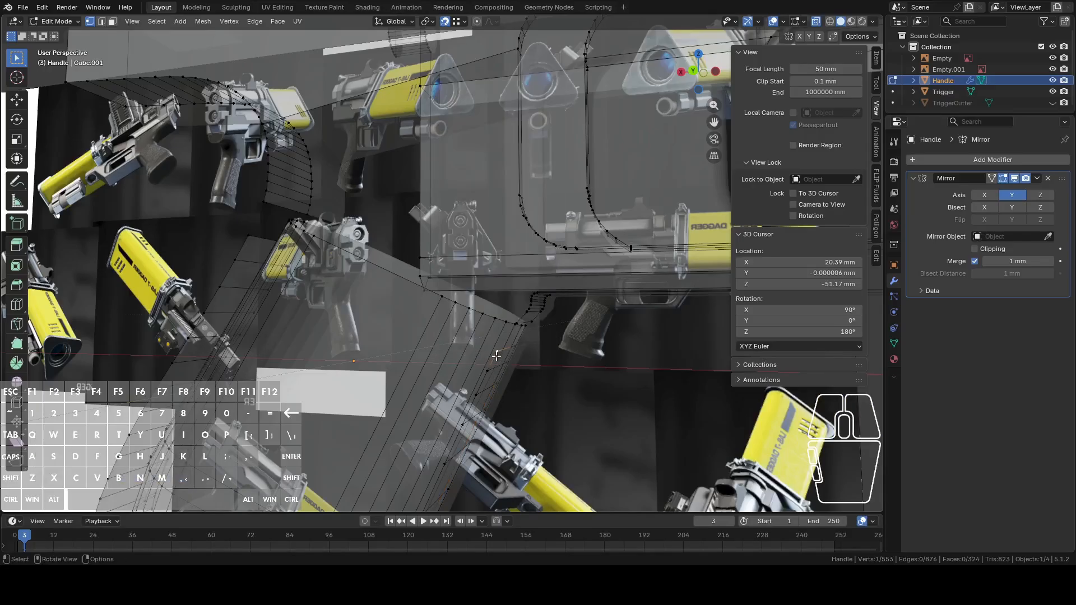
- Select the whole linked strip of old grip geometry and delete its vertices
key("l")
right_click(469, 362)
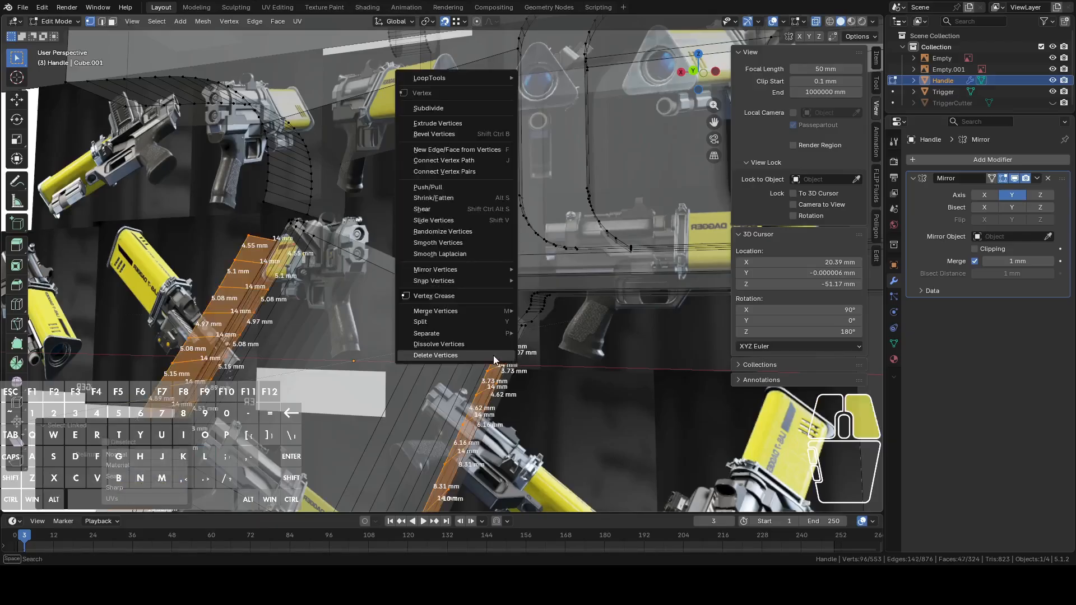
scroll(503, 429, "down", 8)
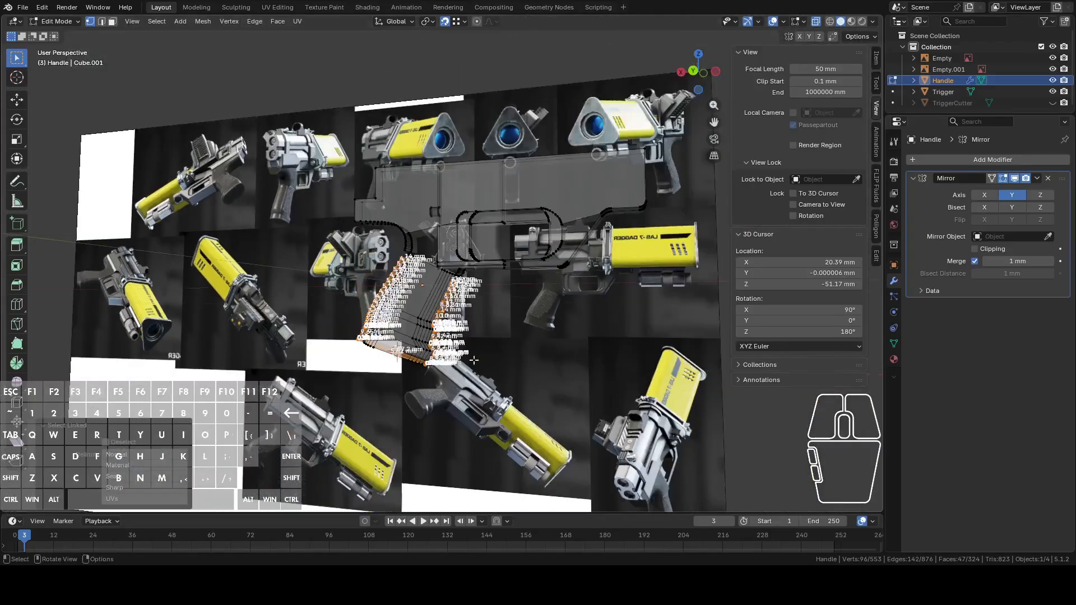
scroll(464, 349, "up", 3)
right_click(464, 355)
left_click(462, 354)
- Turn off X-ray and fill the open lower end loop of the new half grip with a face
key("Tab")
middle_click_drag(463, 355, 671, 109)
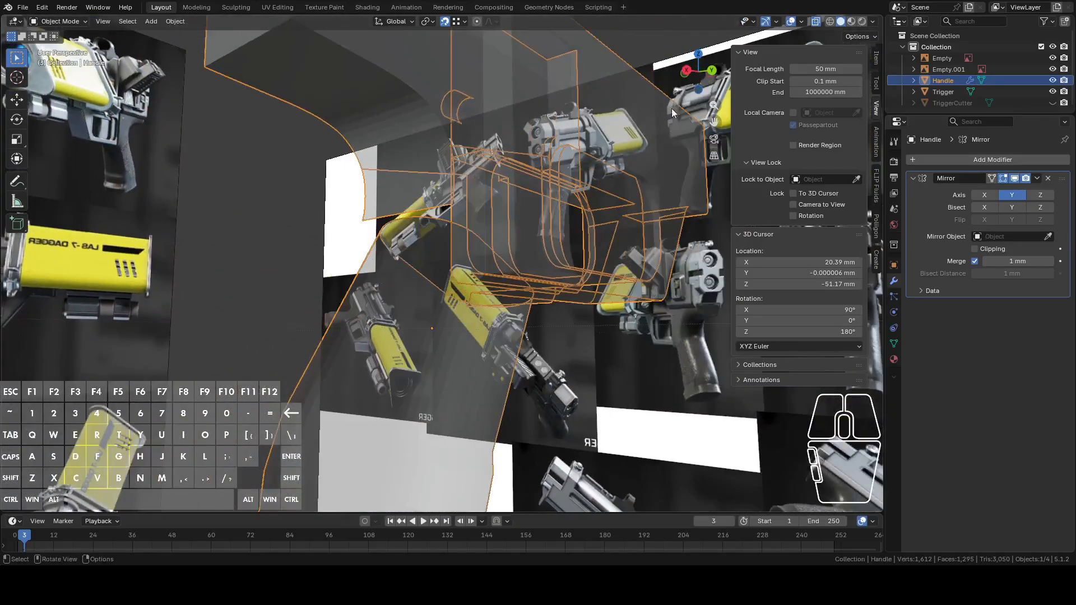
left_click(816, 21)
mouse_move(630, 254)
middle_mouse_down()
mouse_move(570, 251)
mouse_move(543, 266)
mouse_move(530, 280)
mouse_move(603, 238)
mouse_move(439, 393)
mouse_move(418, 369)
mouse_move(488, 348)
mouse_move(412, 384)
mouse_move(404, 331)
mouse_move(378, 342)
middle_mouse_up()
key("Tab")
left_click(384, 379, "alt")
key("f")
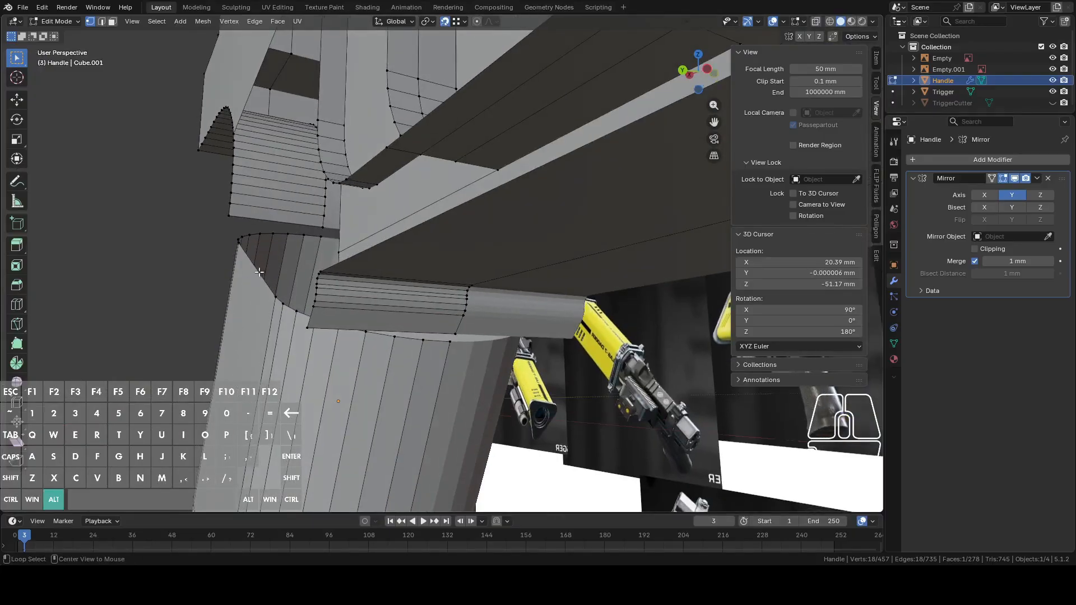
- Select the chain of vertices along one end of the new grip's top rim to check its segment count
middle_click_drag(260, 287, 380, 318)
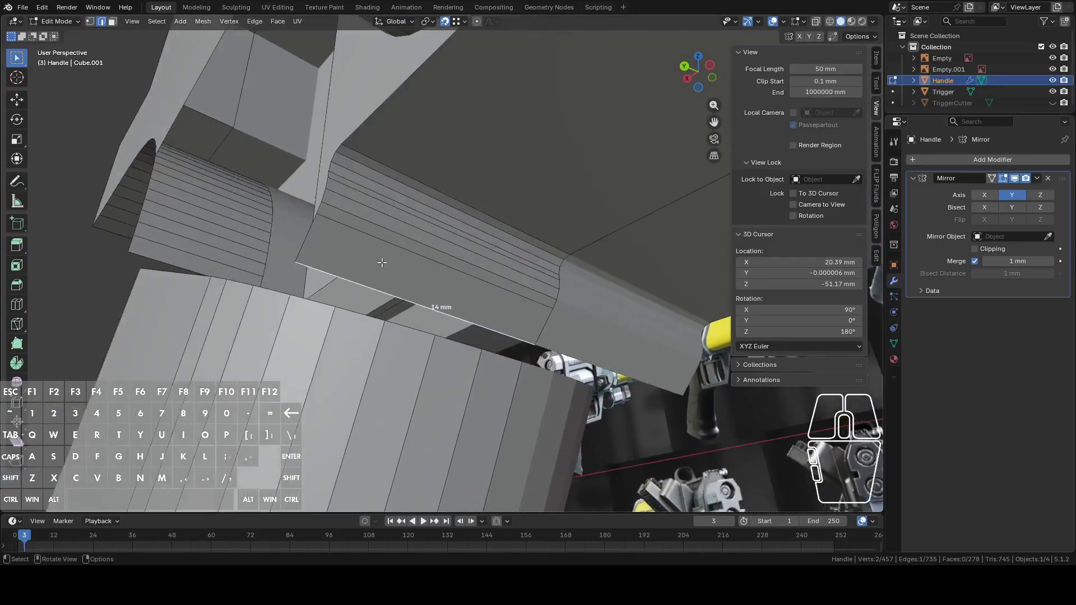
middle_click_drag(387, 272, 395, 322)
left_click(443, 375)
left_click(393, 361, "shift")
left_click(287, 349, "shift")
left_click(199, 318, "shift")
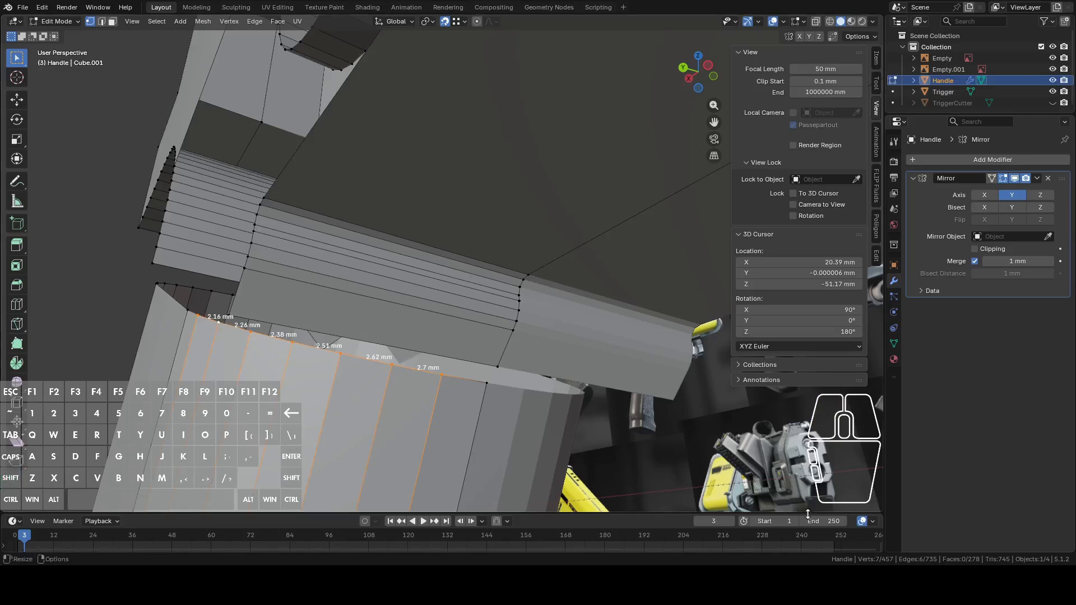
- Select the eight 14 mm edges across the handle's front rounded strip and subdivide them with 7 cuts
key("2")
left_click(372, 339)
right_click(372, 334)
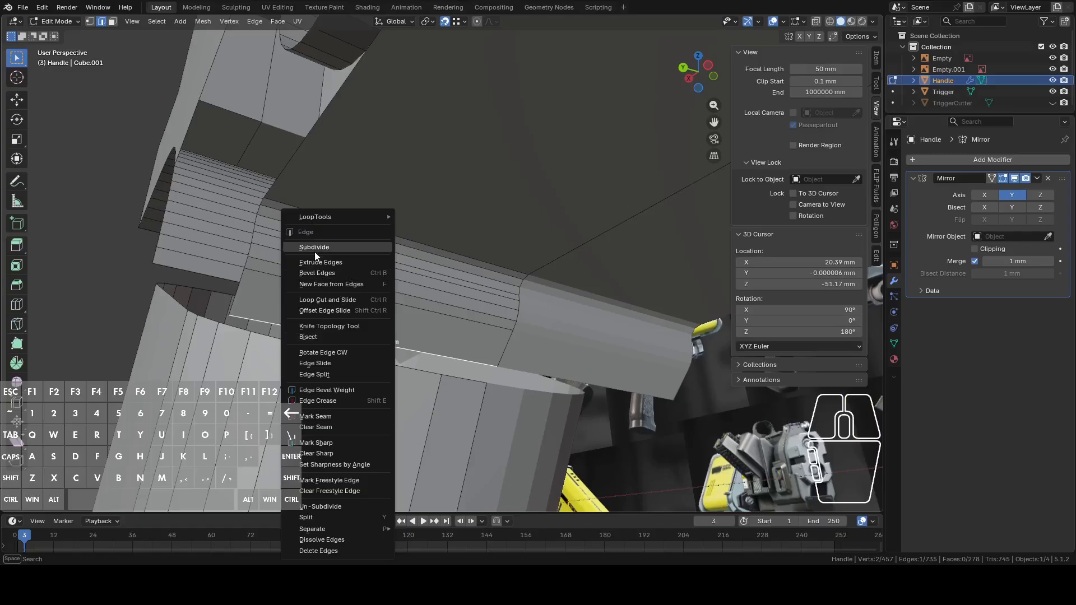
key("c")
left_click_drag(397, 312, 405, 270)
key("Escape")
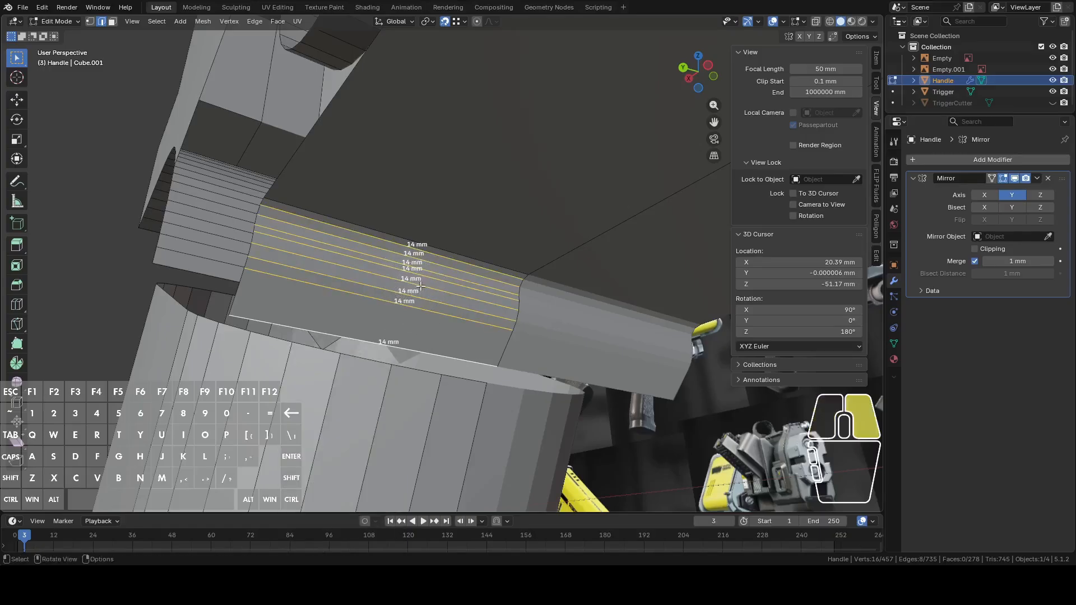
right_click(420, 285)
left_click(376, 226)
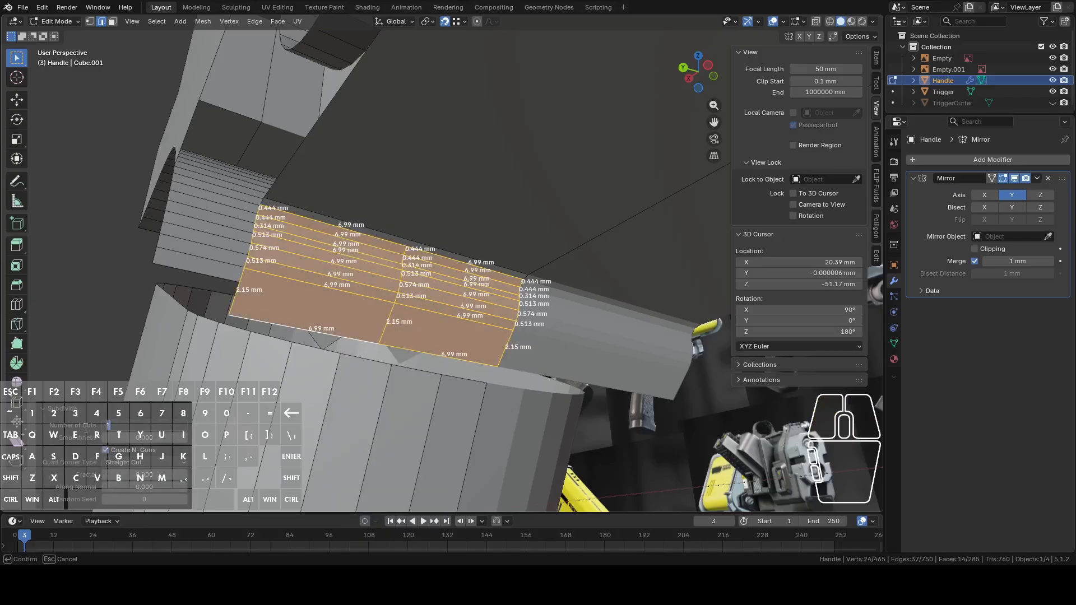
type("7")
key("Return")
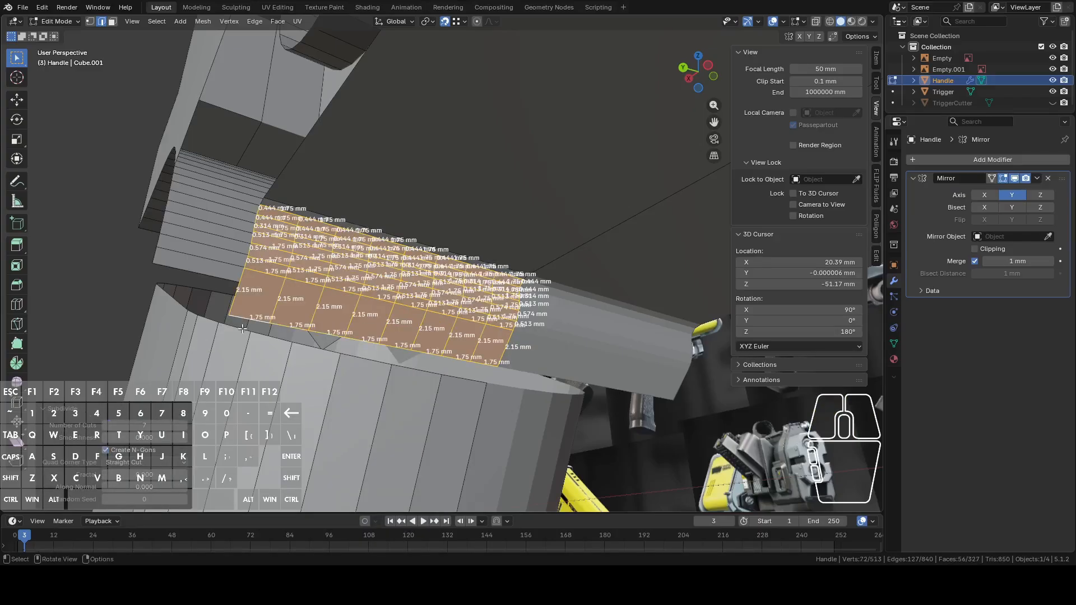
- Bridge the front strip's subdivided lower edge to the matching eight segments of the grip's top rim
left_click(260, 333, "alt")
left_click(283, 323, "alt+shift")
middle_click_drag(283, 323, 336, 342, "shift")
key("c")
mouse_move(314, 331)
left_mouse_down("shift")
mouse_move(263, 306)
mouse_move(284, 306)
left_mouse_up("shift")
right_click(285, 306)
middle_click_drag(470, 352, 371, 269, "shift")
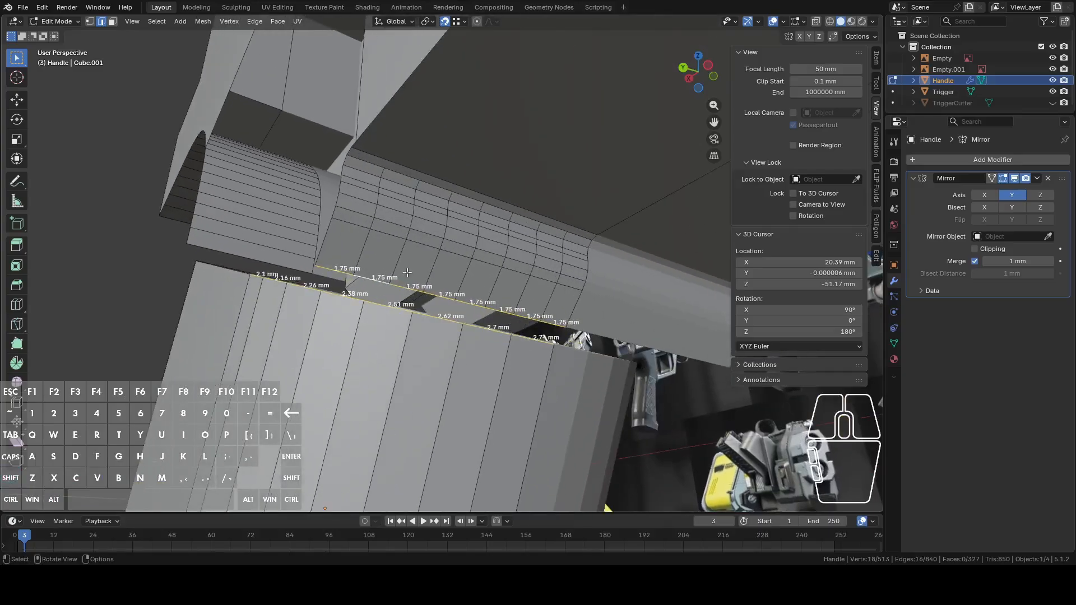
right_click(541, 278)
left_click(533, 261)
- Select the lower nine 14 mm edges across the handle's rear curve and subdivide them with 7 cuts
middle_click_drag(533, 277, 508, 270)
left_click(435, 270)
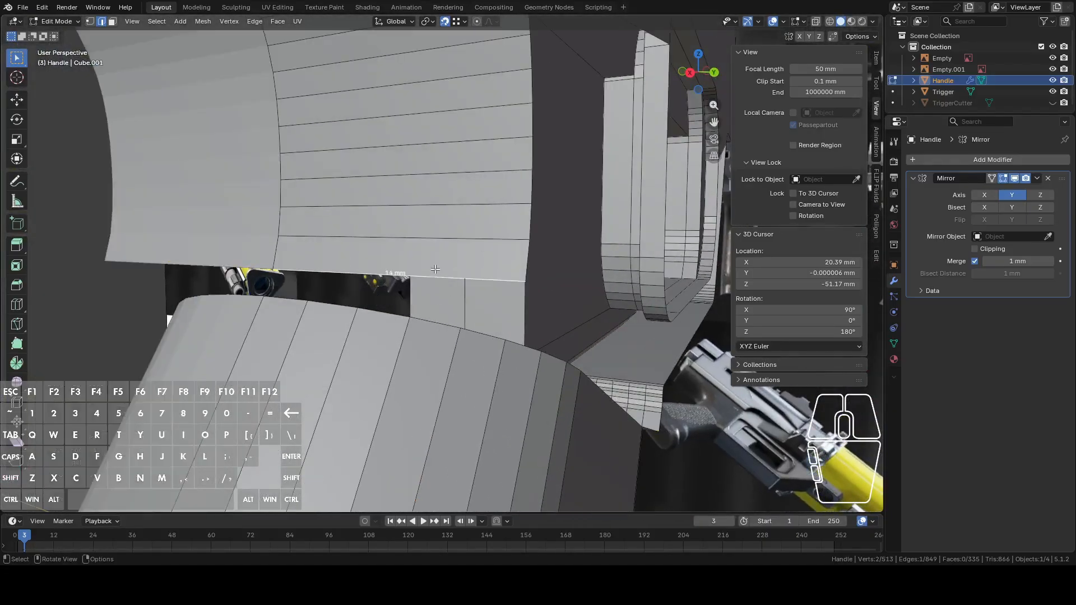
left_click(442, 205, "shift")
left_click(450, 177, "shift")
left_click(444, 130, "shift")
middle_click_drag(444, 130, 431, 214)
key("c")
left_click_drag(424, 188, 420, 173)
right_click(422, 173)
scroll(440, 224, "up", 3)
scroll(440, 224, "up", 1)
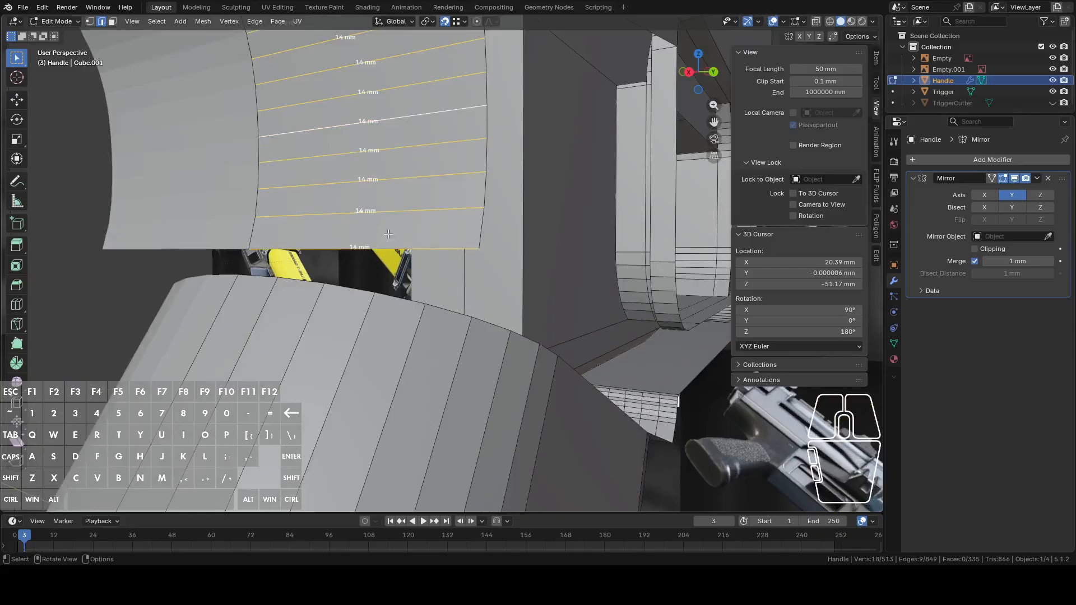
right_click(411, 214)
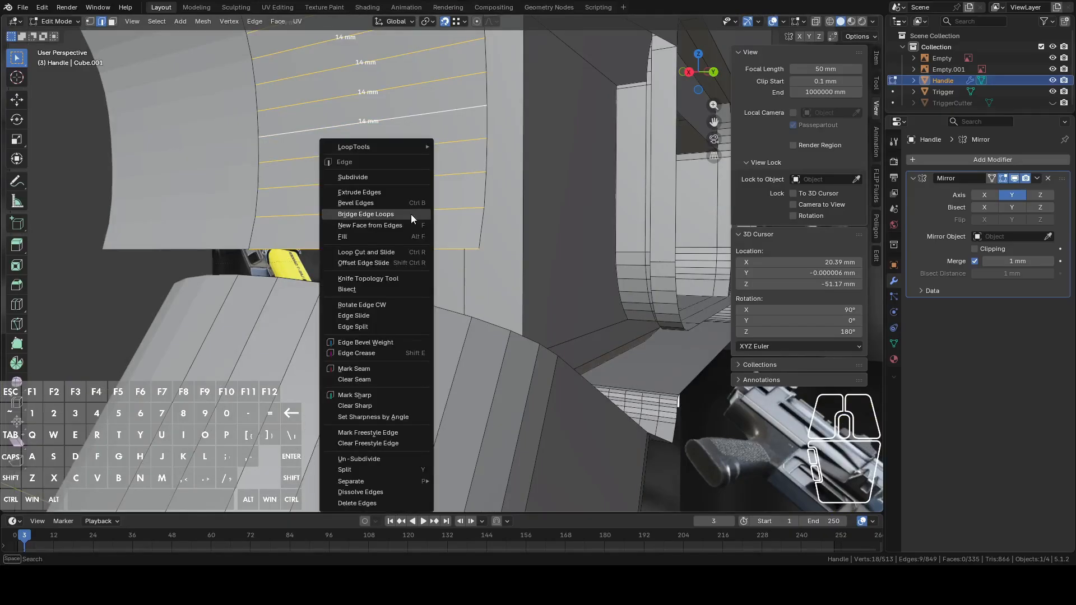
left_click(378, 177)
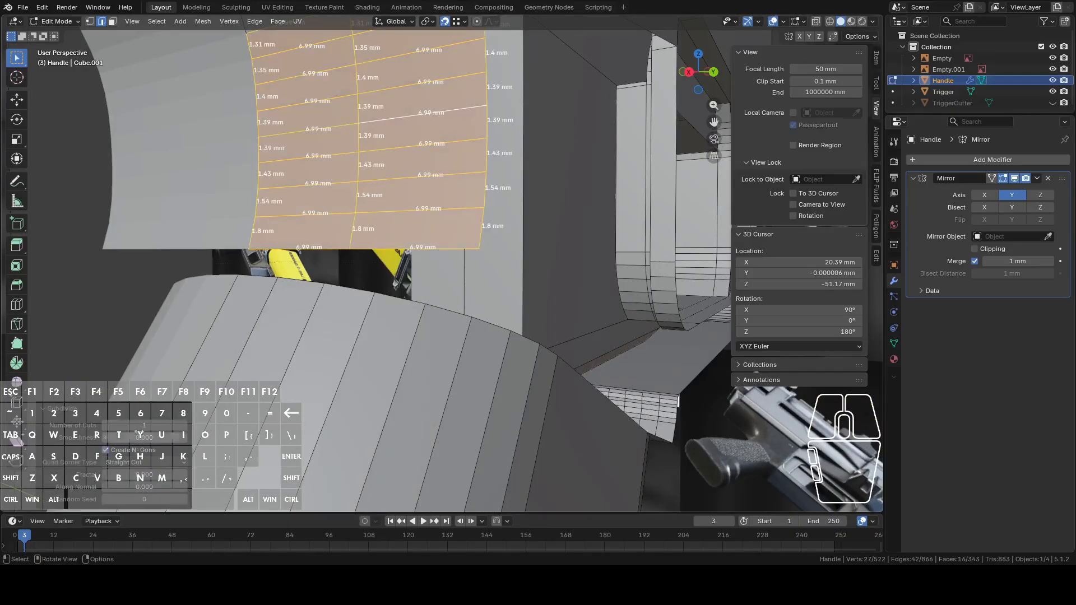
left_click(146, 425)
type("7")
key("Return")
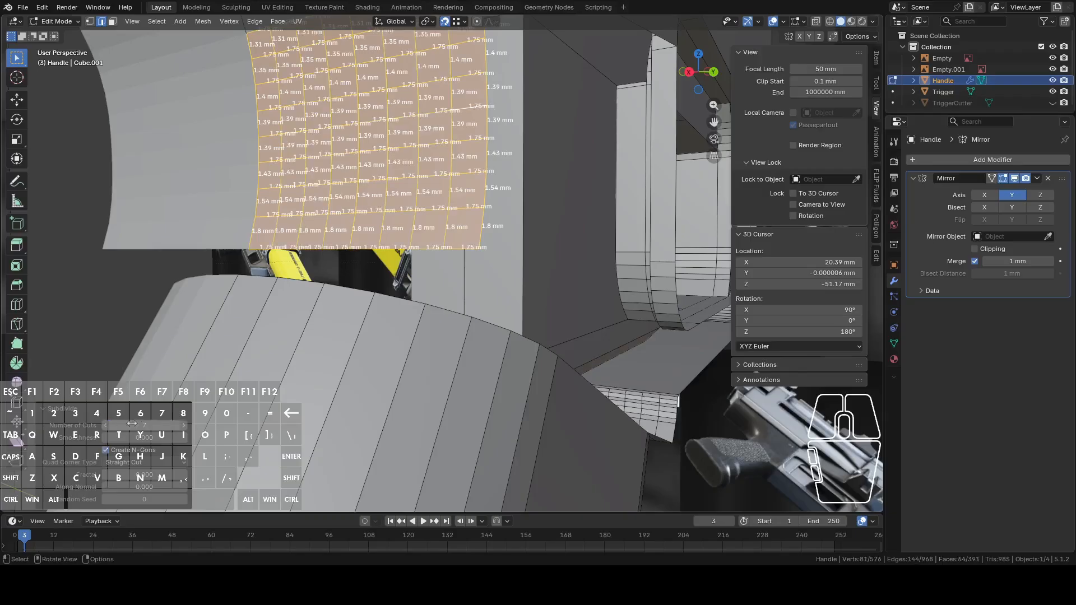
- Select the rear curve's subdivided lower edge and the eight facing grip rim segments, and bridge them
left_click(411, 298, "alt")
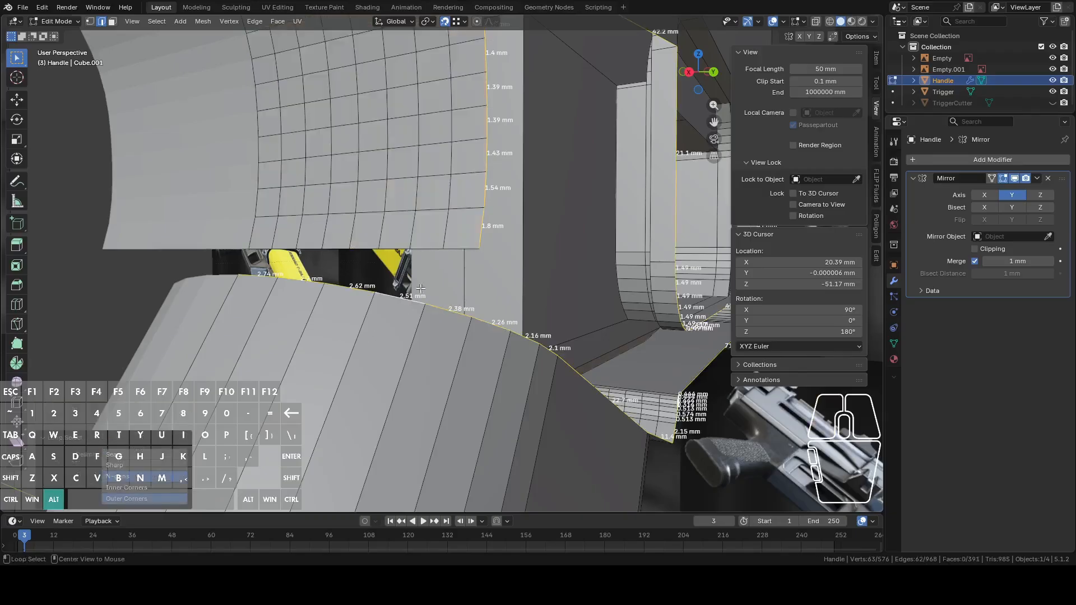
left_click(428, 303)
middle_click_drag(429, 316, 391, 328)
key("c")
mouse_move(362, 393)
left_mouse_down()
mouse_move(363, 380)
mouse_move(291, 370)
left_mouse_up()
right_click(348, 381)
key("1")
left_click(346, 384)
key("c")
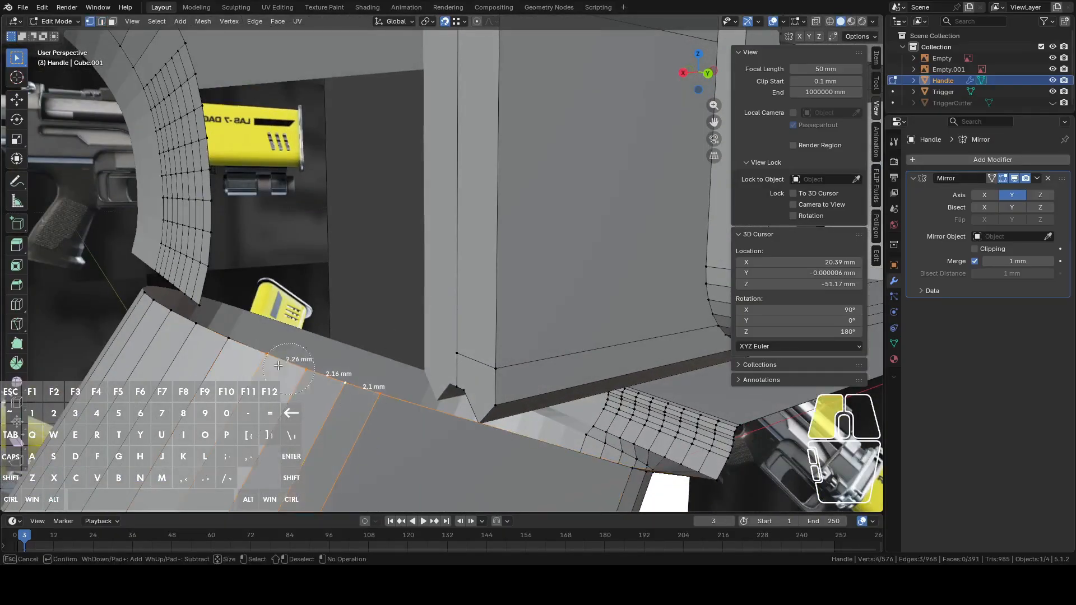
mouse_move(151, 334)
left_mouse_down()
mouse_move(142, 312)
mouse_move(165, 289)
mouse_move(178, 312)
left_mouse_up()
left_click_drag(238, 338, 241, 336)
key("2")
middle_click_drag(348, 276, 437, 258)
right_click(473, 240)
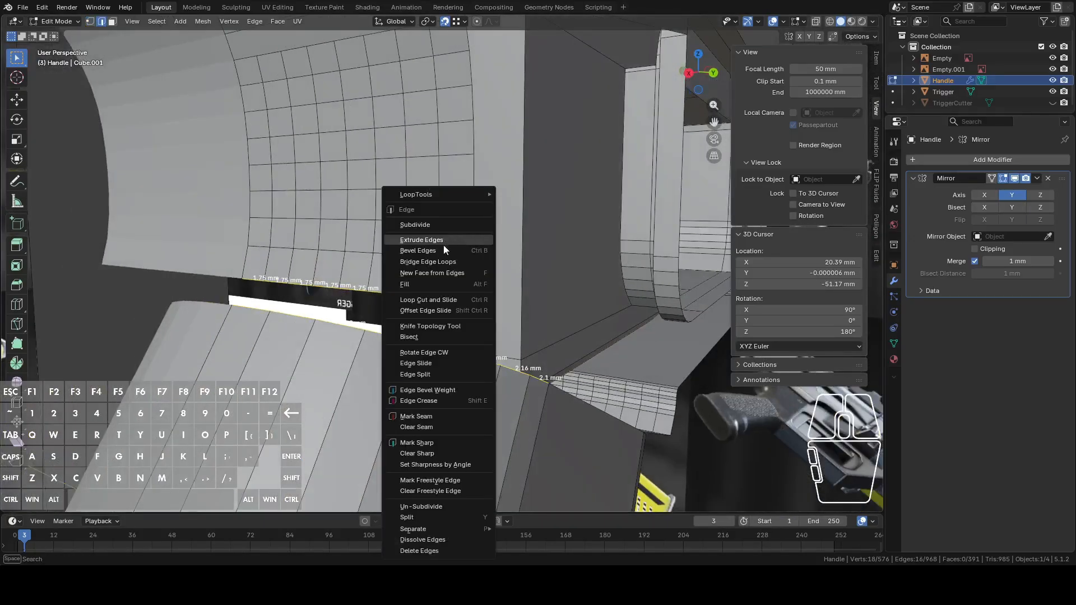
left_click(438, 262)
- Select the front bridge's upper edge loop and the successive edge loops of the subdivided strip above it
middle_click_drag(555, 346, 436, 215)
key("1")
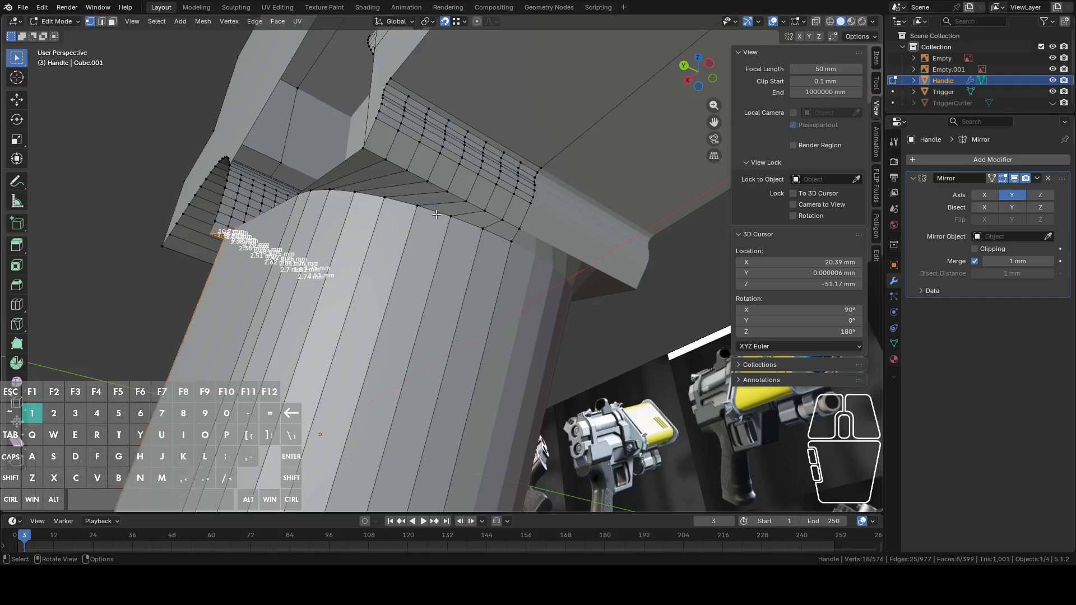
left_click(435, 178, "alt")
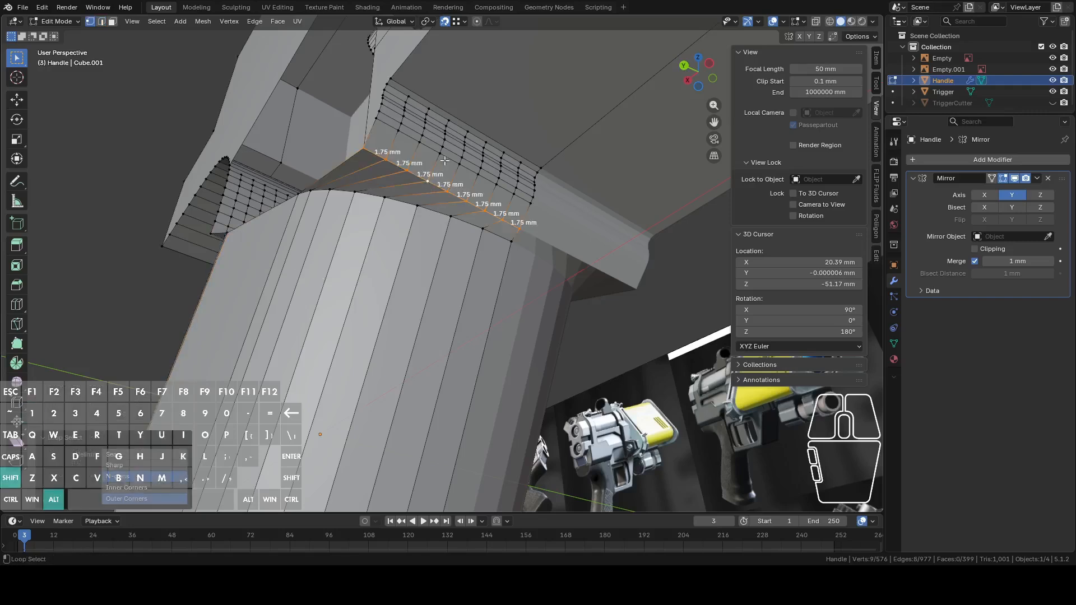
left_click(444, 156, "alt+shift")
left_click(447, 153, "alt+shift")
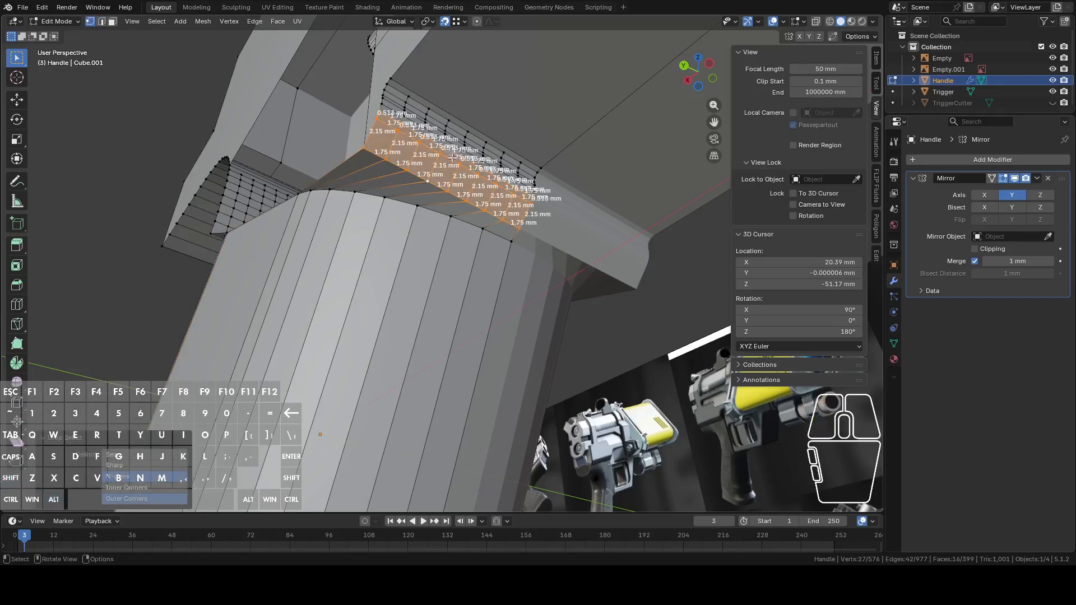
middle_click_drag(447, 153, 455, 192, "shift")
scroll(463, 232, "up", 2)
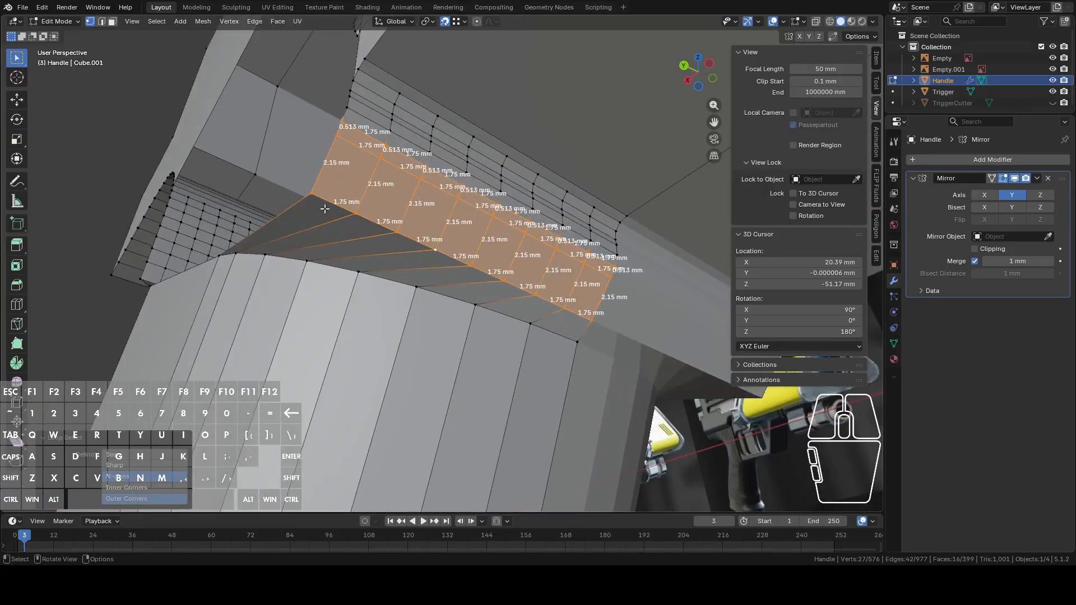
left_click(452, 164, "alt+shift")
left_click(453, 156, "alt+shift")
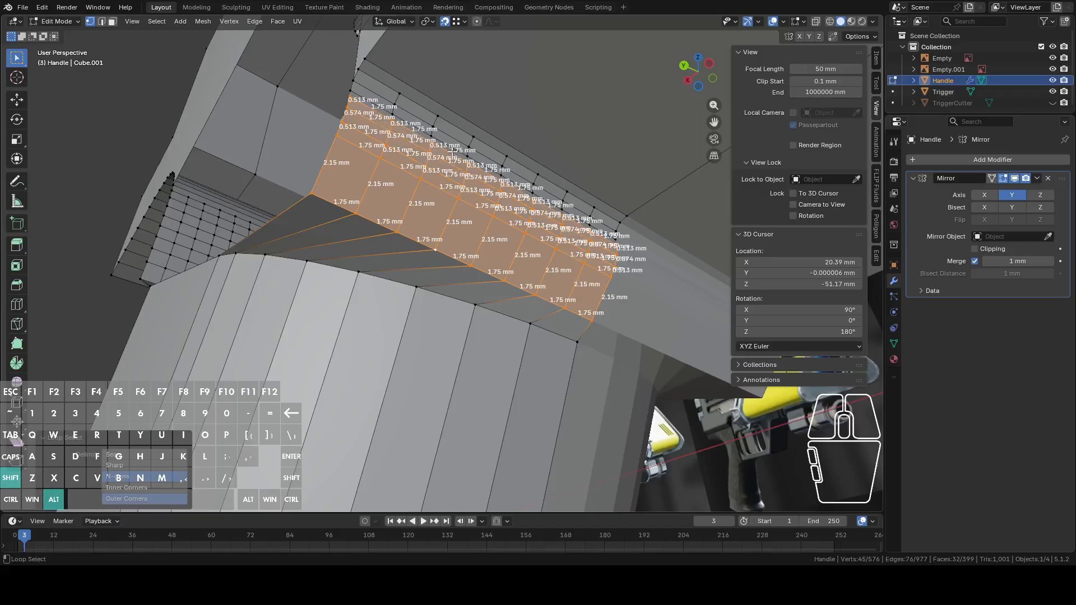
left_click(452, 148, "alt+shift")
left_click(454, 142, "alt+shift")
- Add the rear curve's lower edge loop and the seven subdivided edge loops above it to the selection
middle_click_drag(453, 141, 483, 263)
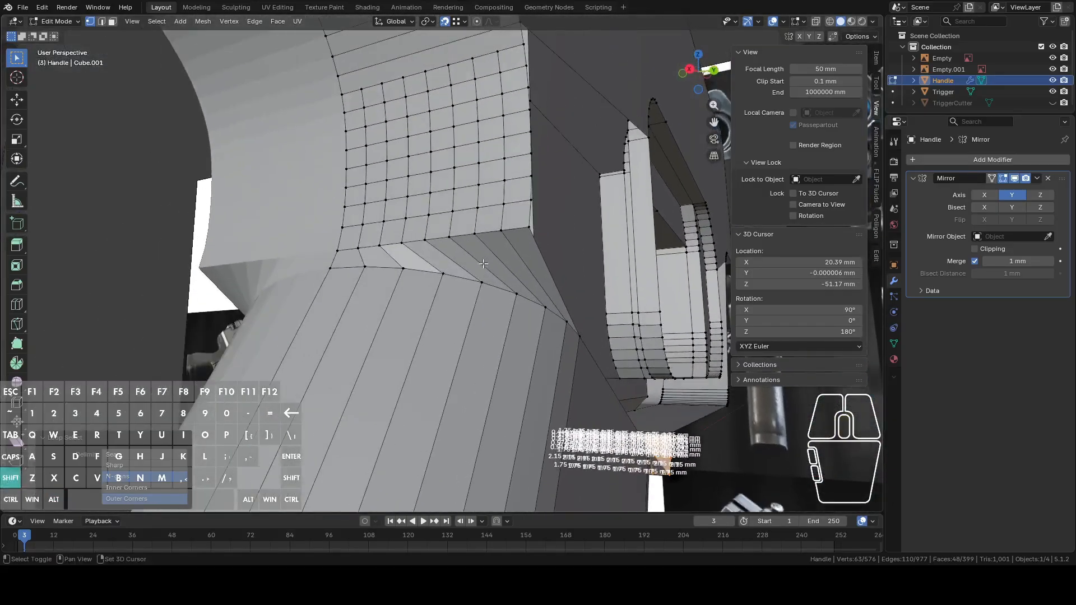
left_click(465, 228, "alt+shift")
left_click(462, 210, "alt+shift")
left_click(463, 190, "alt+shift")
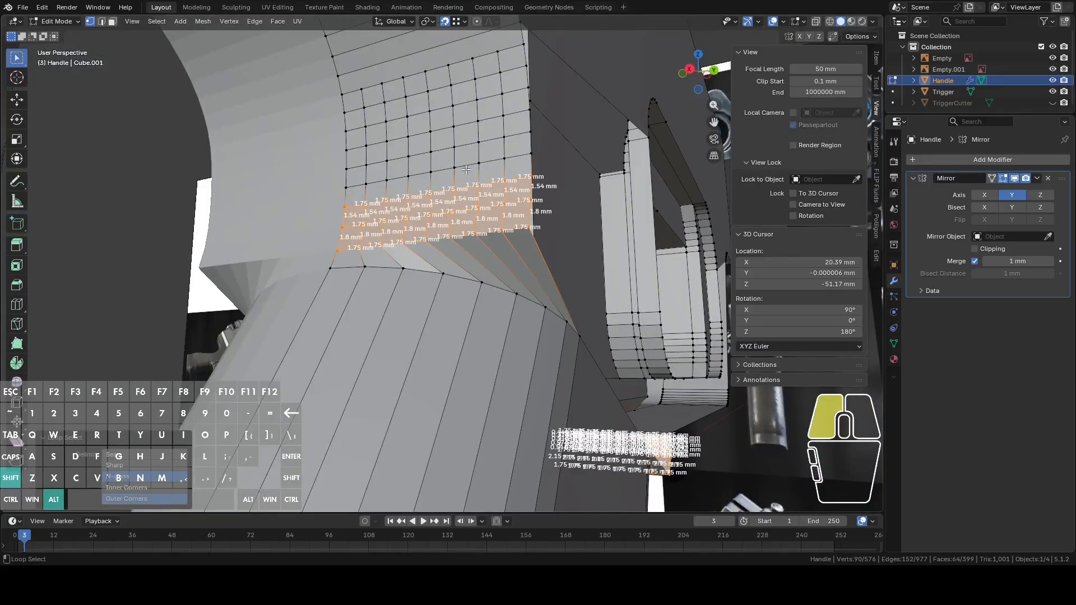
left_click(468, 164, "alt+shift")
left_click(468, 133, "alt+shift")
left_click(468, 124, "alt+shift")
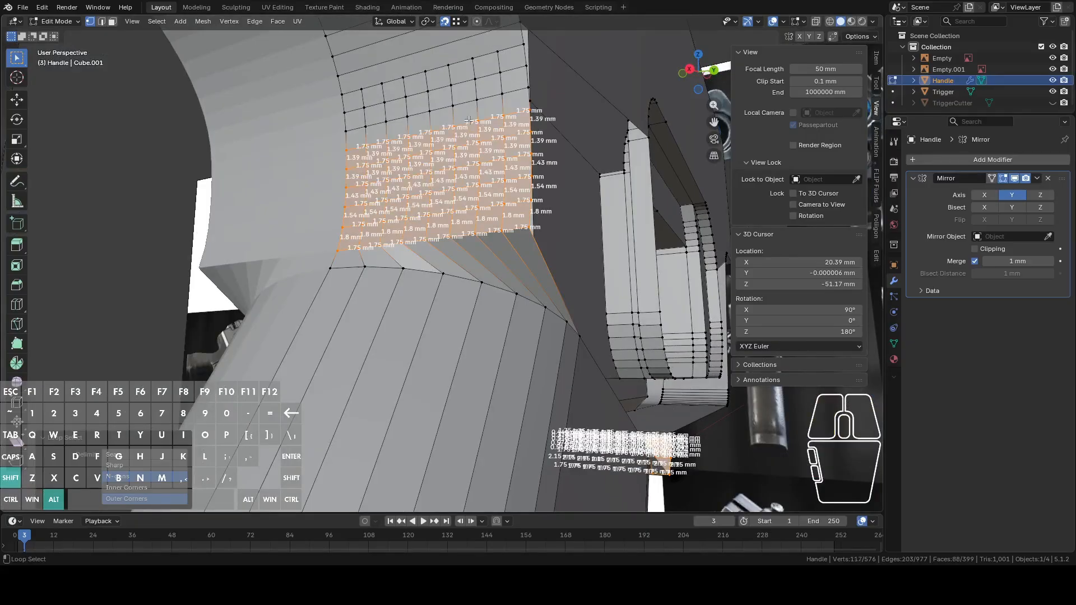
left_click(462, 103, "alt+shift")
left_click(459, 84, "alt+shift")
- Try smoothing the selected front and rear grid vertices with Smooth Vertices, raising the repeat count
middle_click_drag(460, 84, 420, 117)
right_click(449, 209)
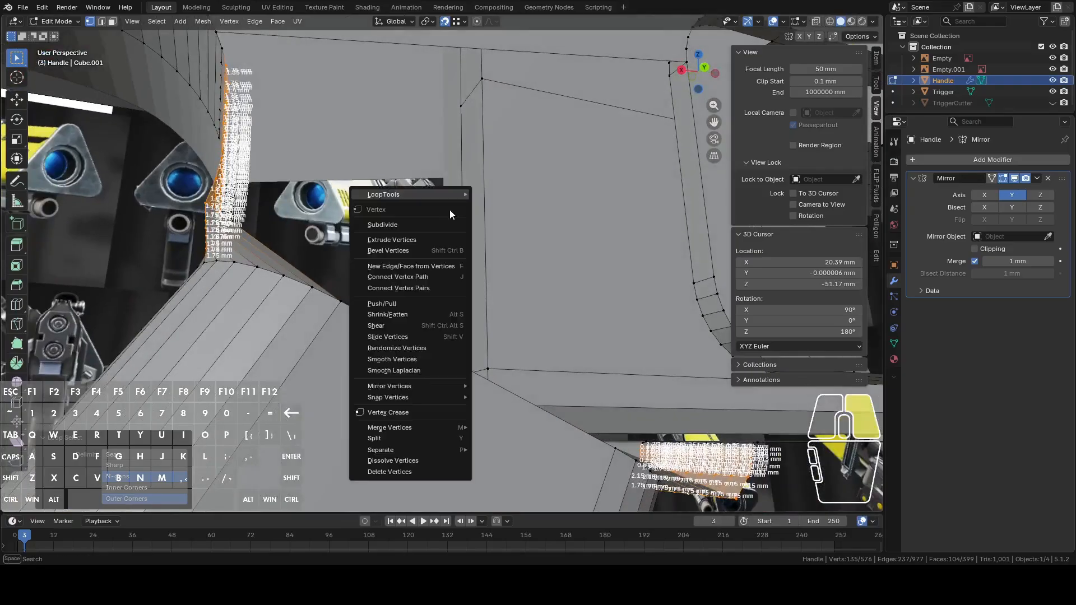
left_click(398, 359)
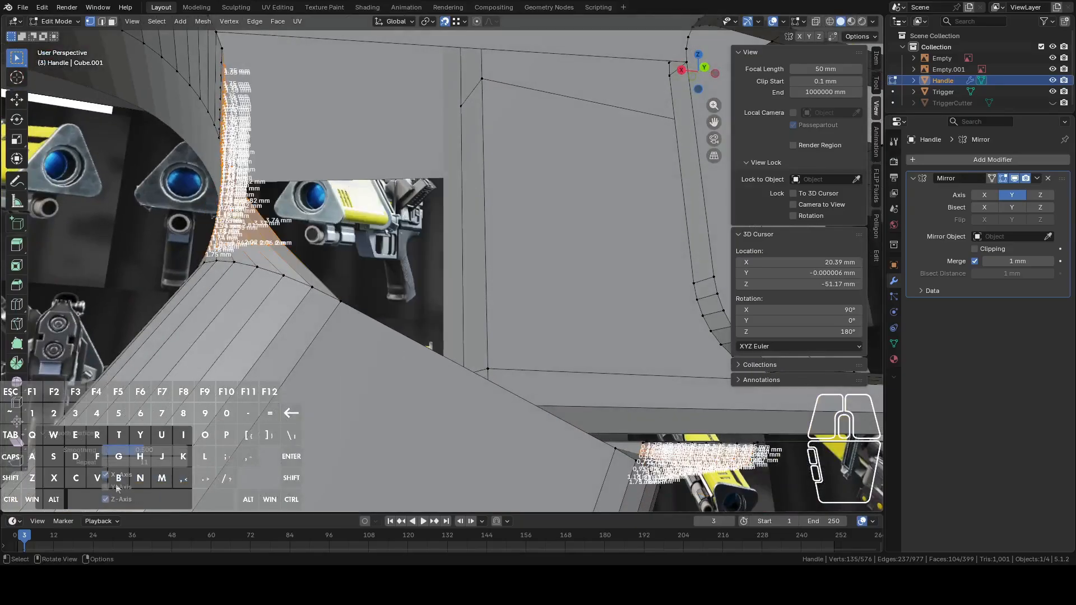
middle_click_drag(307, 329, 385, 329)
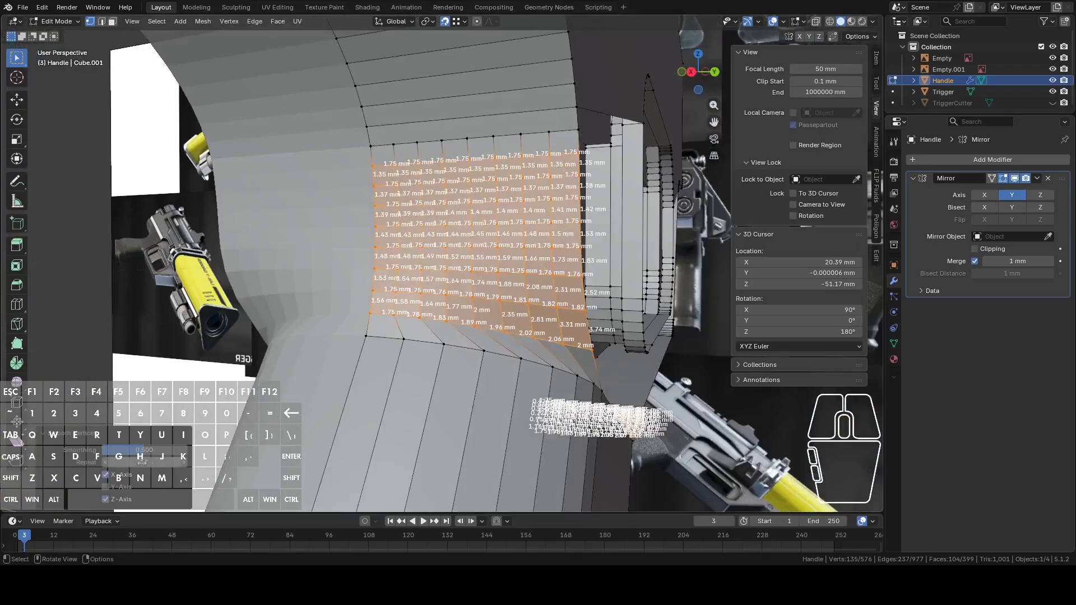
left_click(183, 463)
left_click(184, 463)
left_click(184, 463)
left_click(184, 463)
left_click(184, 463)
middle_click_drag(448, 359, 481, 371)
- Check the smoothed shape in Object Mode and undo the vertex smoothing
key("Tab")
key("ctrl+z")
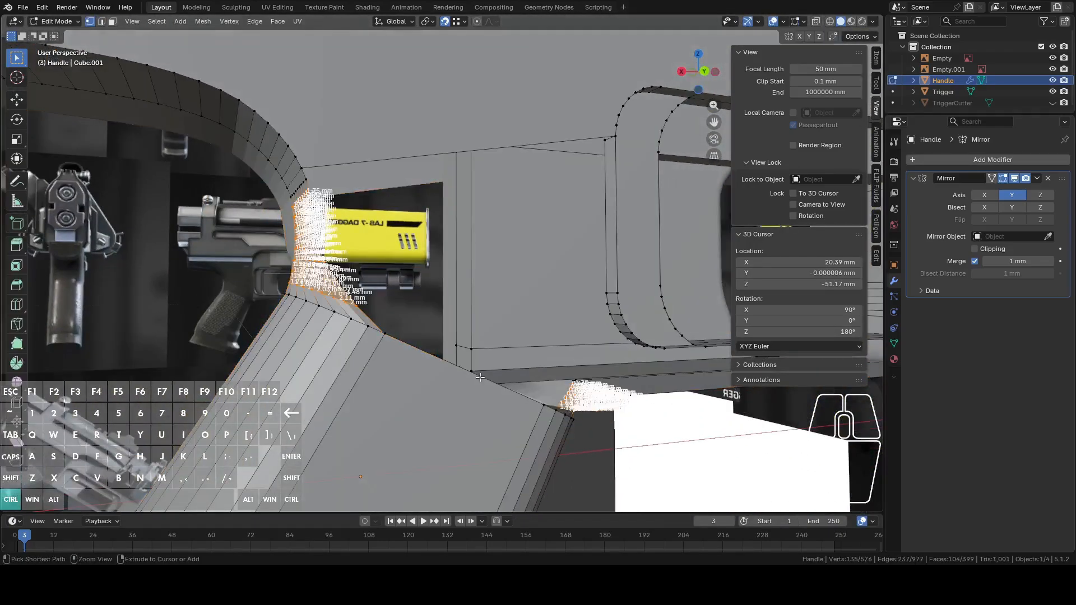
key("ctrl+z")
- Select all vertices around the half grip's top rim, including its front and rear rounded ends
middle_click_drag(447, 363, 395, 378)
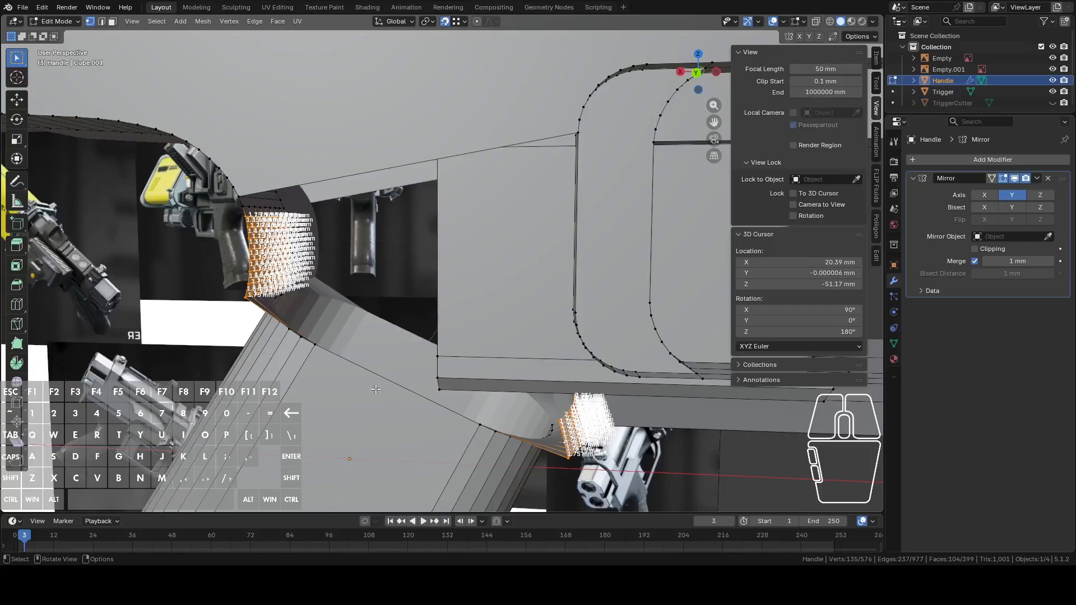
left_click(393, 381, "alt")
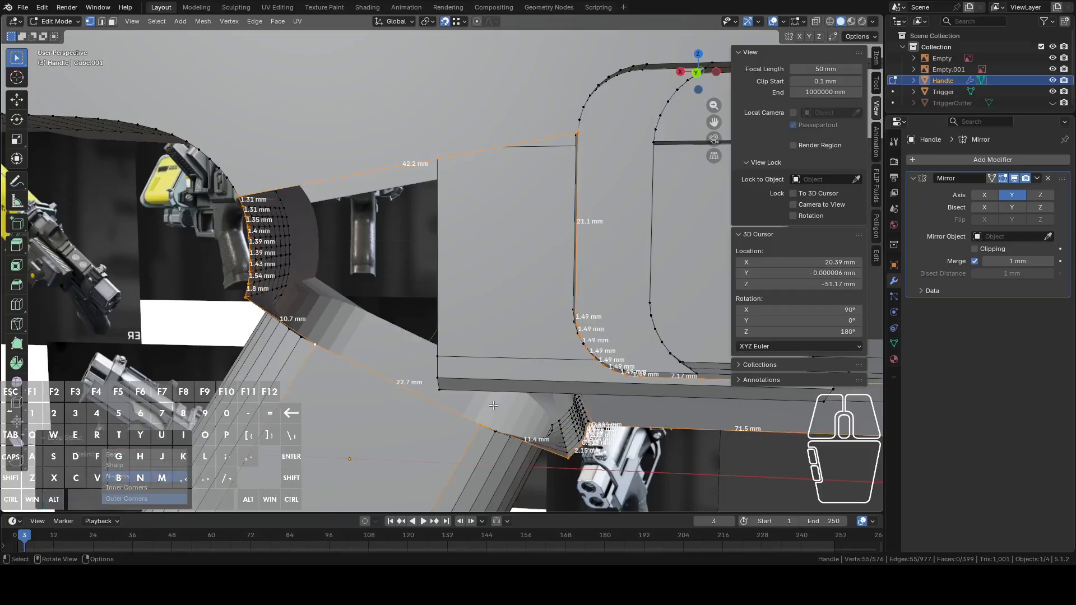
left_click(514, 439)
middle_click_drag(528, 444, 382, 338, "shift")
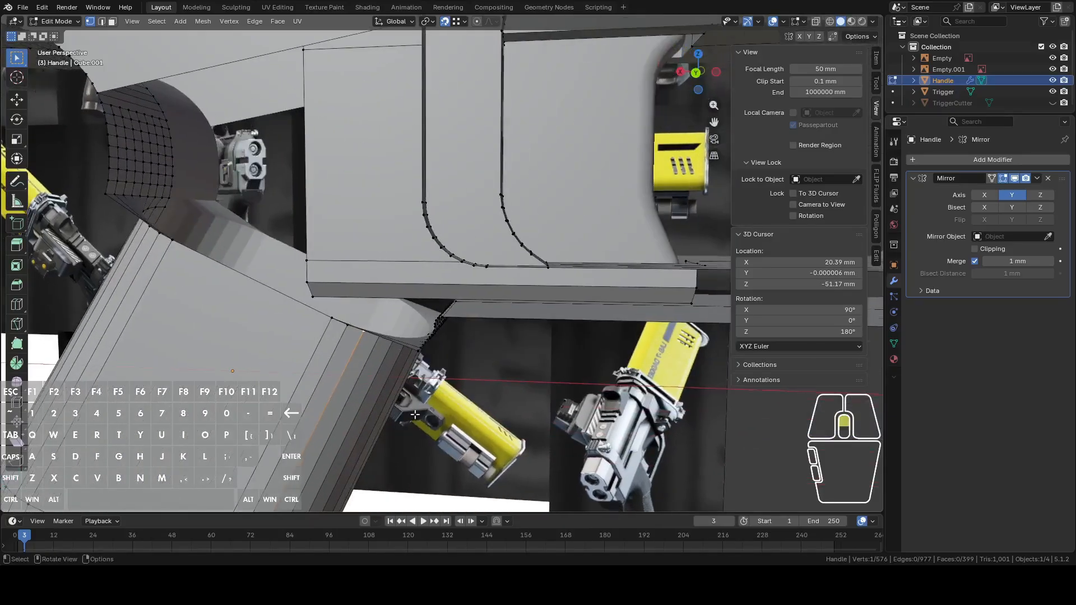
scroll(416, 415, "up", 3)
mouse_move(384, 383)
middle_mouse_down()
mouse_move(398, 400)
mouse_move(424, 388)
middle_mouse_up()
key("c")
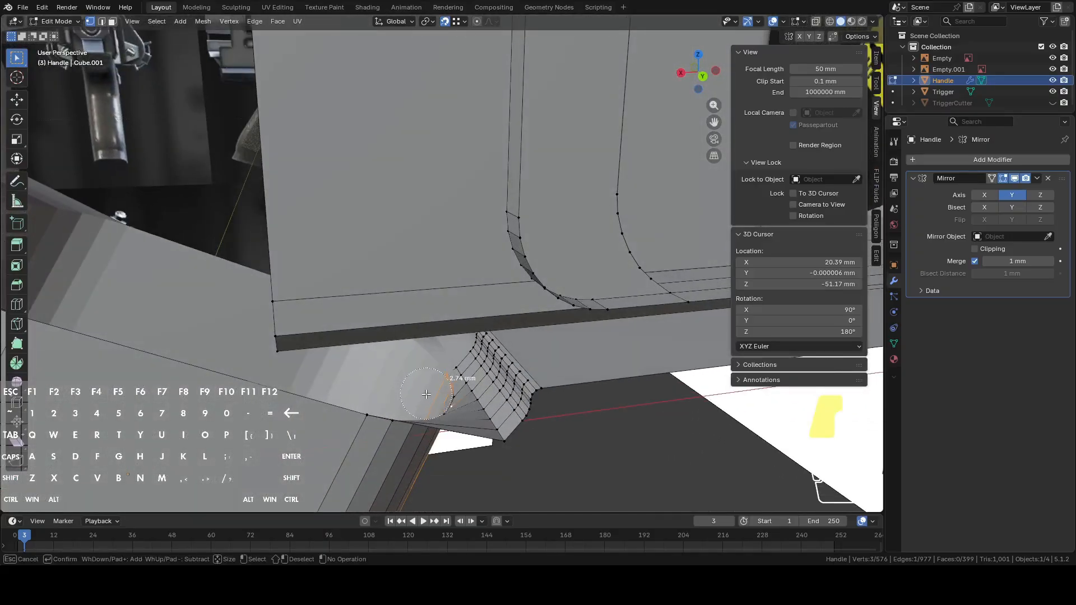
left_click_drag(429, 408, 432, 411)
right_click(432, 410)
middle_click_drag(431, 410, 577, 468)
key("c")
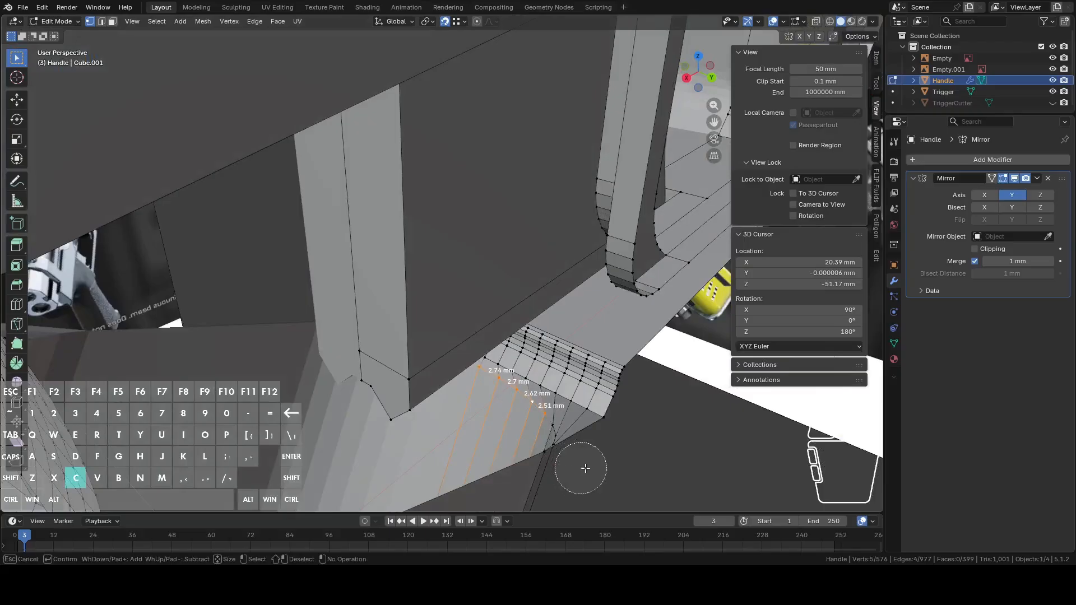
left_click_drag(575, 453, 550, 439)
right_click(549, 439)
middle_click_drag(549, 438, 352, 320)
key("c")
left_click_drag(305, 260, 426, 290)
right_click(453, 300)
middle_click_drag(453, 300, 379, 300)
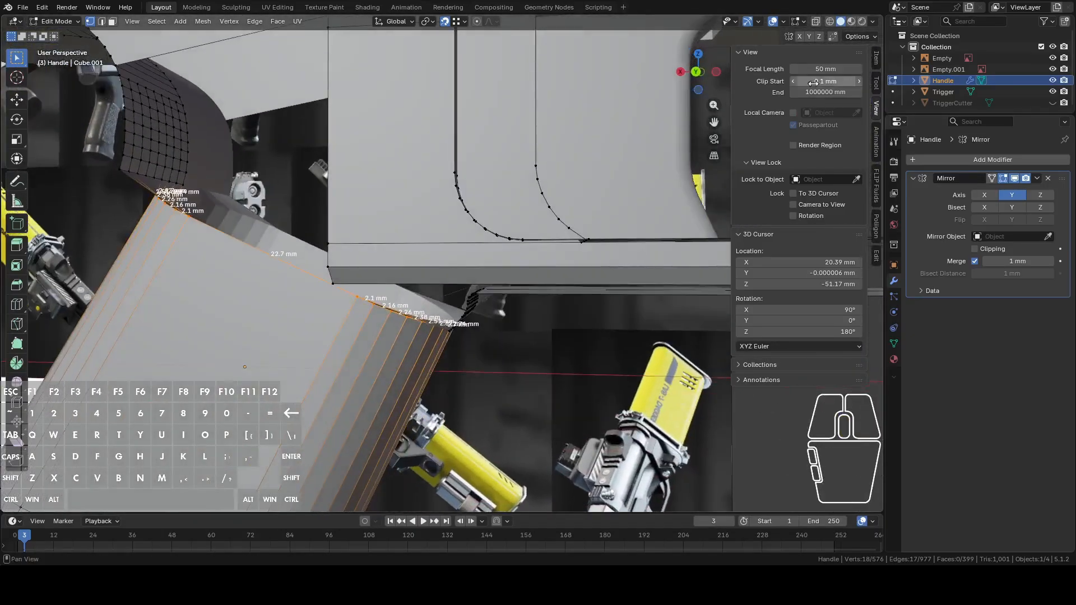
- In the back view, move the grip's selected top rim about 2.9 mm along X and 6 mm downward
left_click(695, 72)
scroll(596, 243, "down", 3)
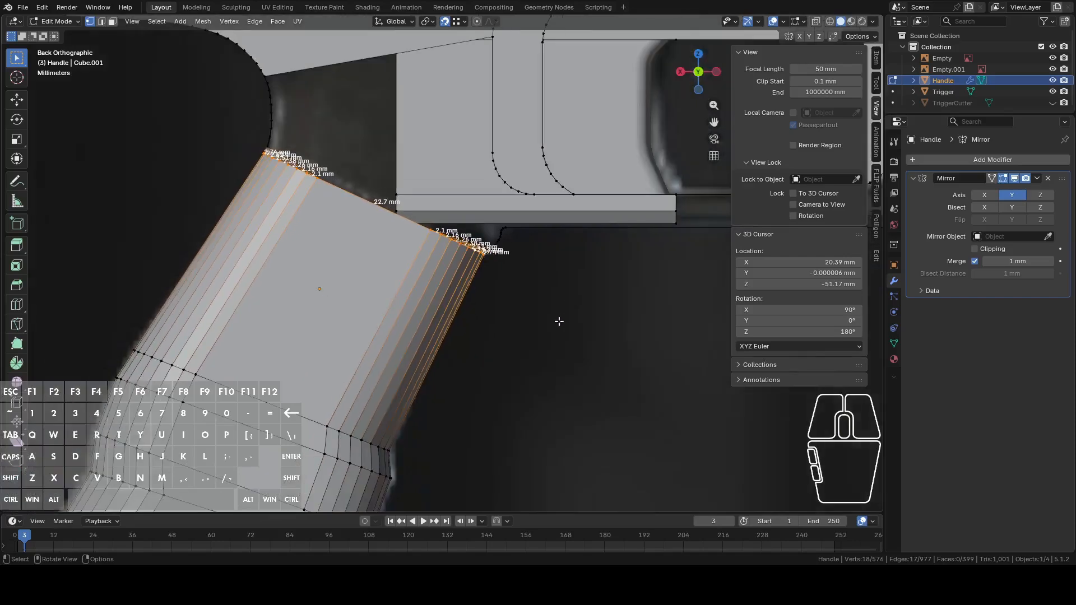
key("g")
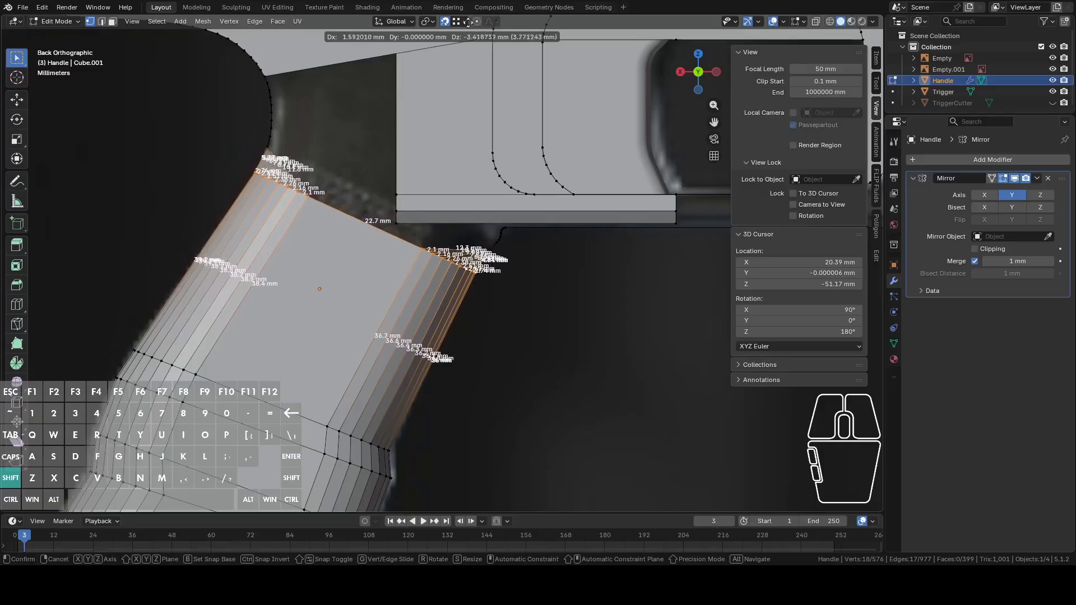
left_click(413, 126)
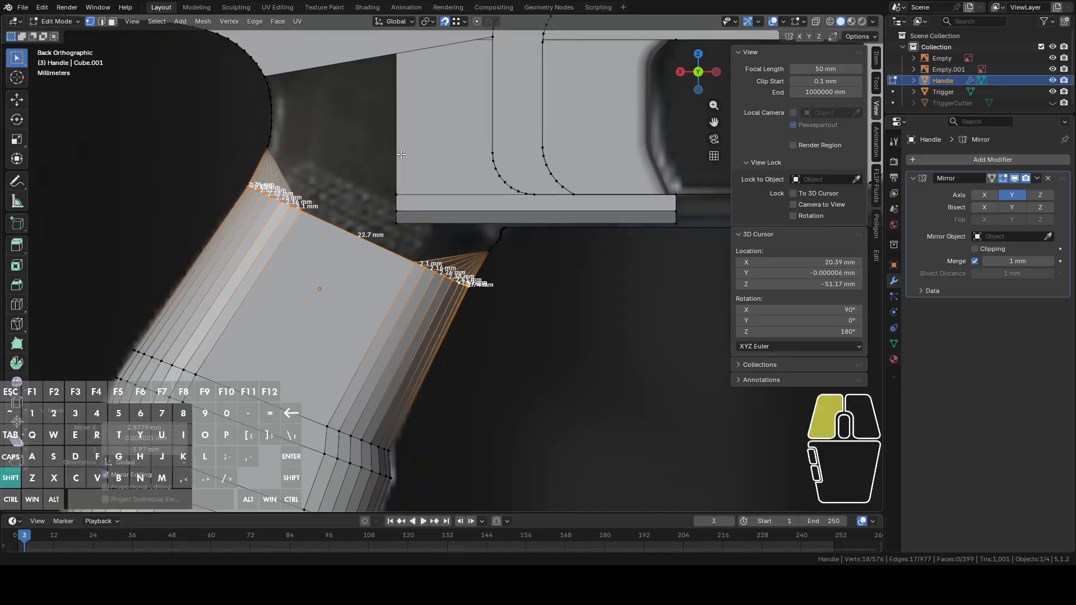
middle_click_drag(381, 127, 402, 226)
- Add the lower edge loops of the front and rear curves and the upper rows of the rear grid to the selection
left_click(395, 225, "alt+shift")
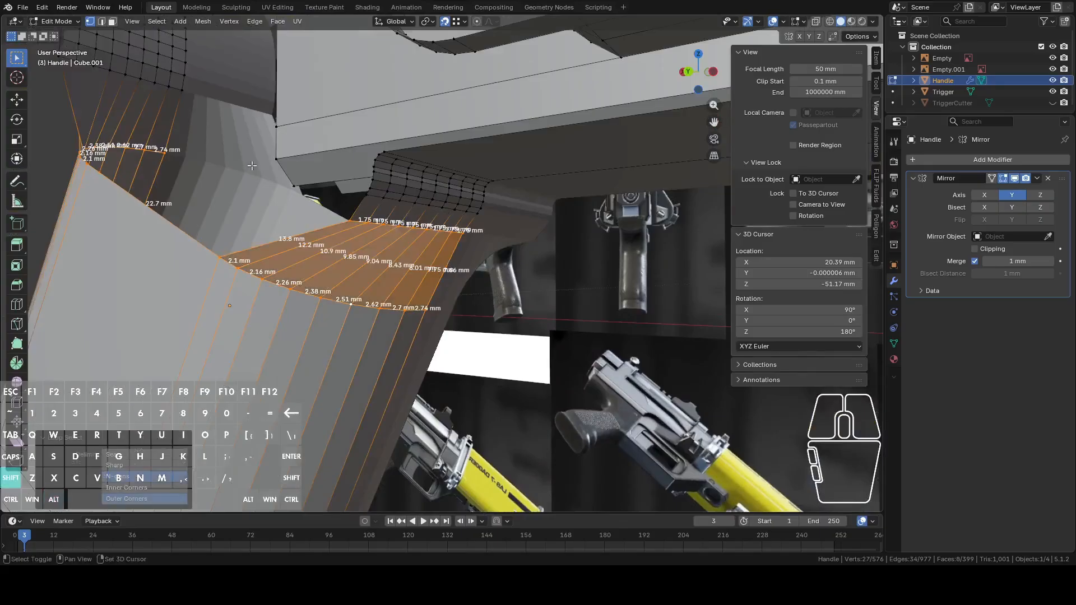
middle_click_drag(251, 164, 403, 186, "shift")
left_click(379, 170, "alt+shift")
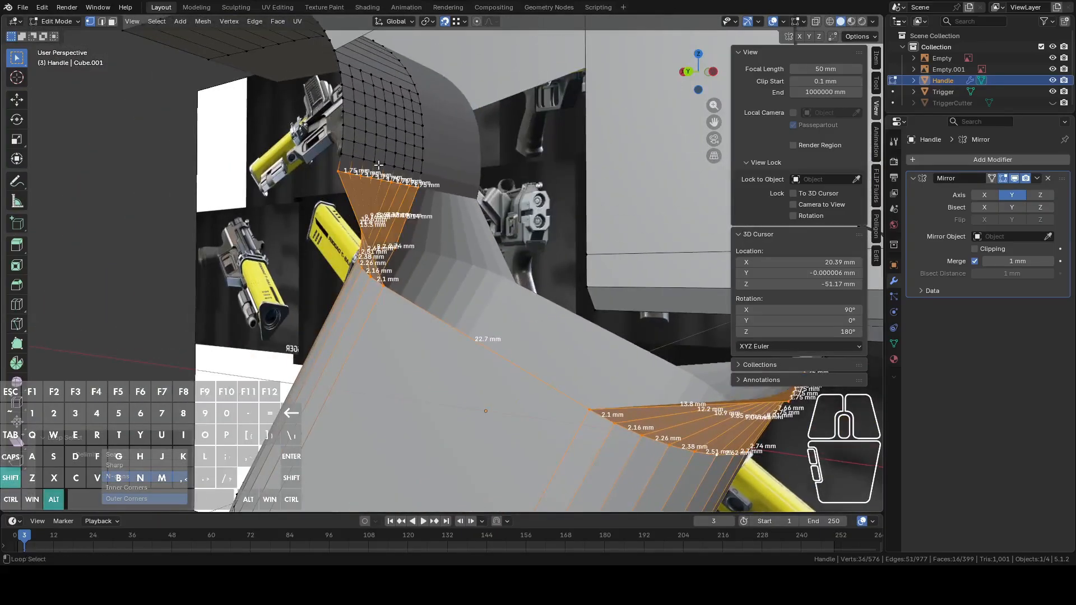
key("c")
mouse_move(370, 162)
left_mouse_down()
mouse_move(344, 67)
mouse_move(348, 36)
left_mouse_up()
left_click(362, 48, "shift")
mouse_move(369, 136)
left_mouse_down()
mouse_move(362, 121)
mouse_move(409, 115)
mouse_move(420, 135)
left_mouse_up()
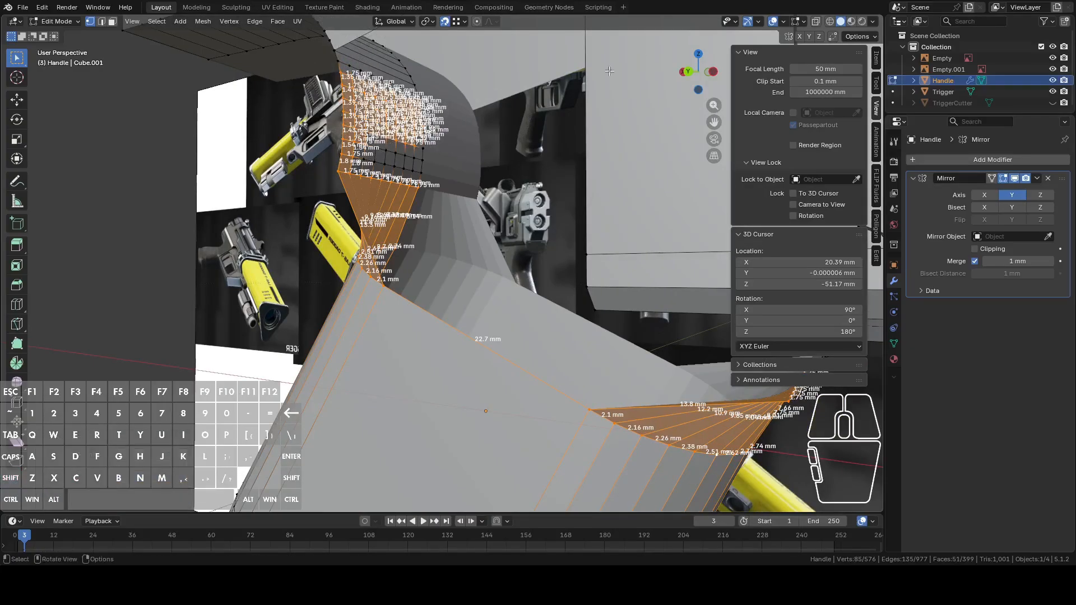
- Hide the edge length labels and add the remaining rear grid vertices and the front curve's grid to the selection
left_click(804, 21)
left_click(723, 176)
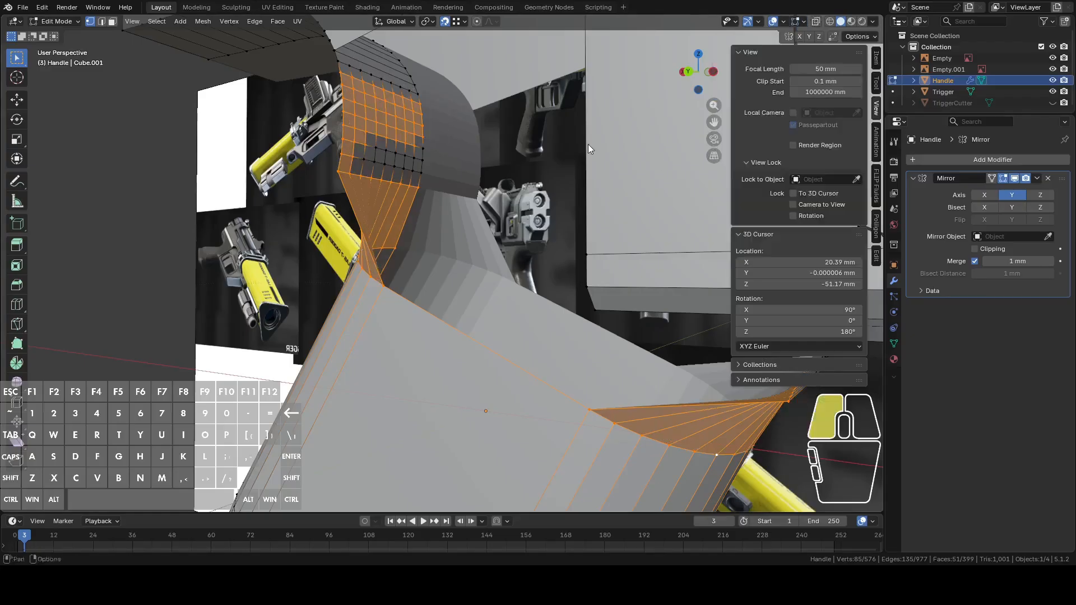
middle_click_drag(375, 171, 369, 167, "shift")
middle_click_drag(398, 217, 374, 209)
key("c")
mouse_move(467, 187)
left_mouse_down()
mouse_move(552, 193)
mouse_move(605, 215)
mouse_move(594, 225)
left_mouse_up()
right_click(583, 208)
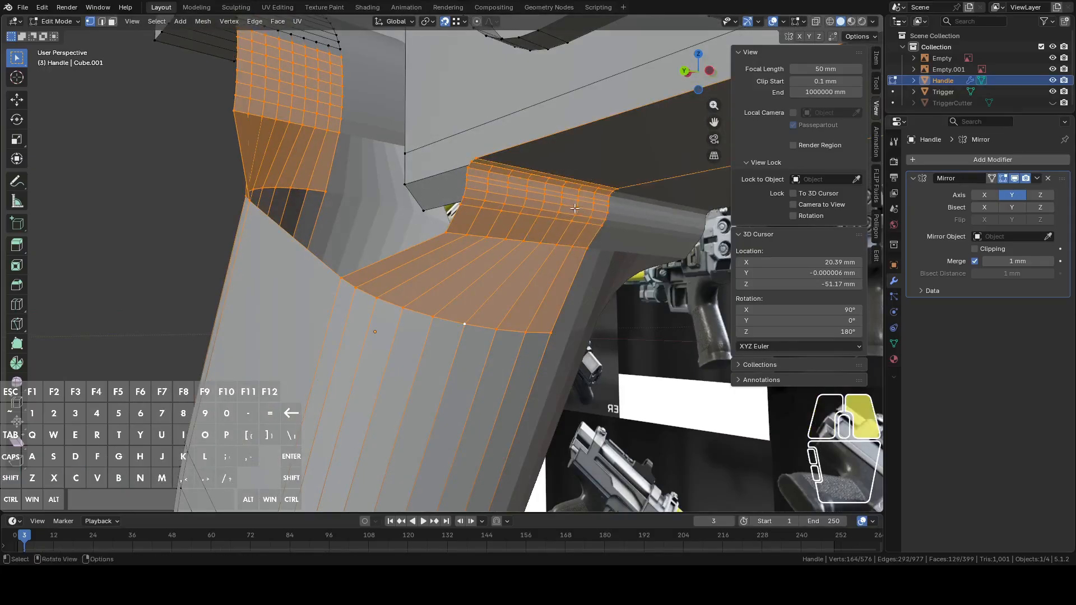
- Deselect the uppermost row of vertices on the front grid, where it meets the handle's underside
left_click(486, 159, "alt+shift")
middle_click_drag(482, 168, 528, 224)
scroll(523, 187, "down", 5)
middle_click_drag(524, 187, 492, 204)
scroll(563, 188, "down", 1)
key("ctrl+z")
scroll(498, 224, "up", 2)
mouse_move(505, 244)
middle_mouse_down()
mouse_move(517, 240)
mouse_move(499, 235)
middle_mouse_up()
key("c")
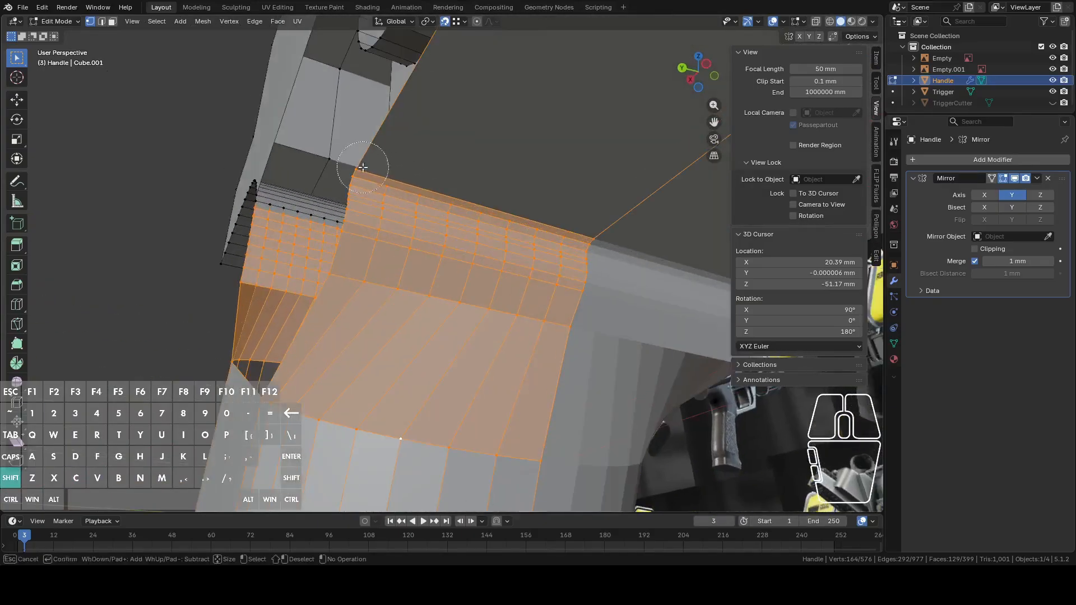
left_click_drag(350, 170, 357, 169, "shift")
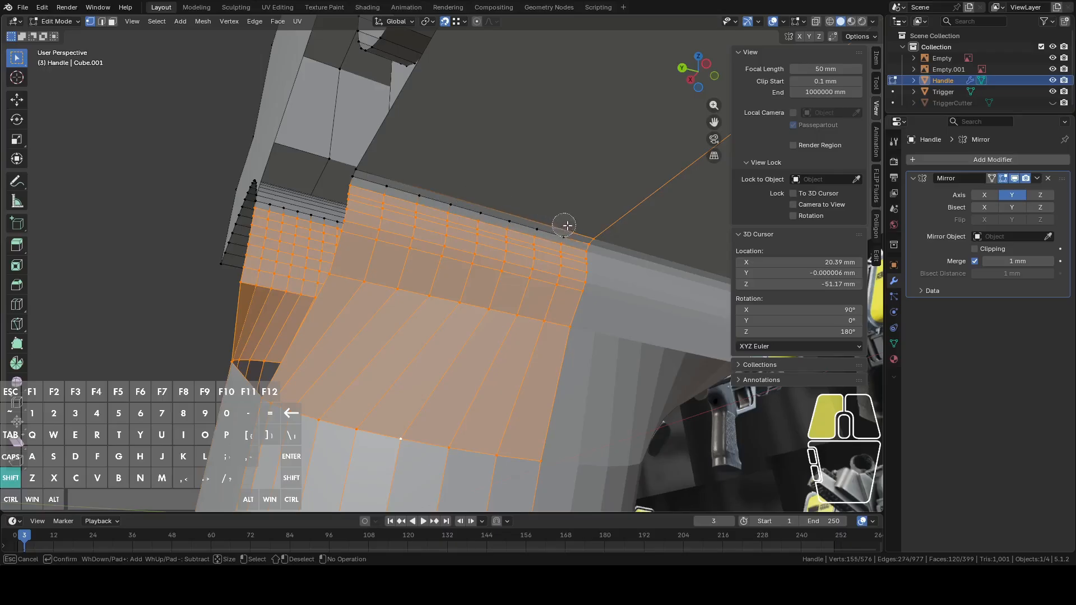
right_click(587, 232)
- Try Smooth Vertices on the selected front and rear transition vertices and check the shape in Object Mode
middle_click_drag(587, 197, 521, 310)
right_click(562, 244)
left_click(527, 252)
key("Tab")
key("Tab")
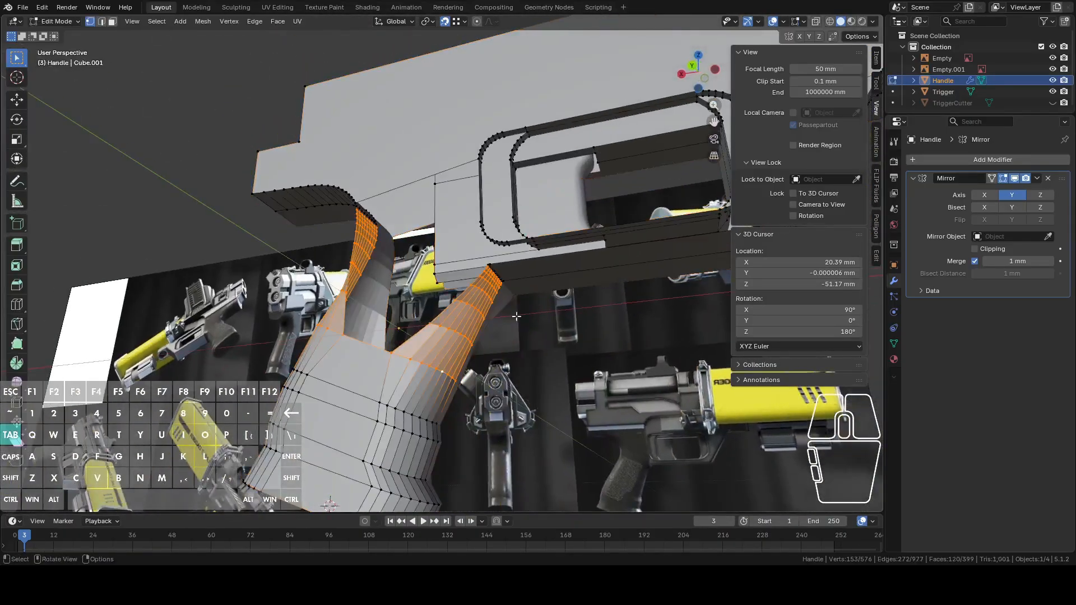
- Undo the smoothing of the front and rear transition vertices, including the repeated attempt
key("ctrl+z")
key("ctrl+z")
key("ctrl+z")
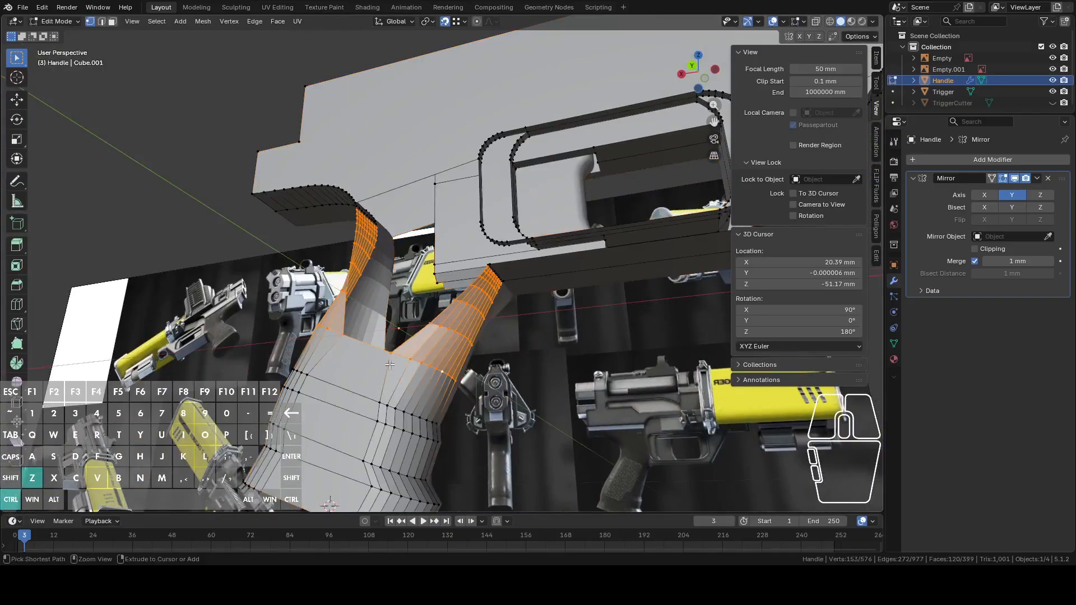
right_click(398, 356)
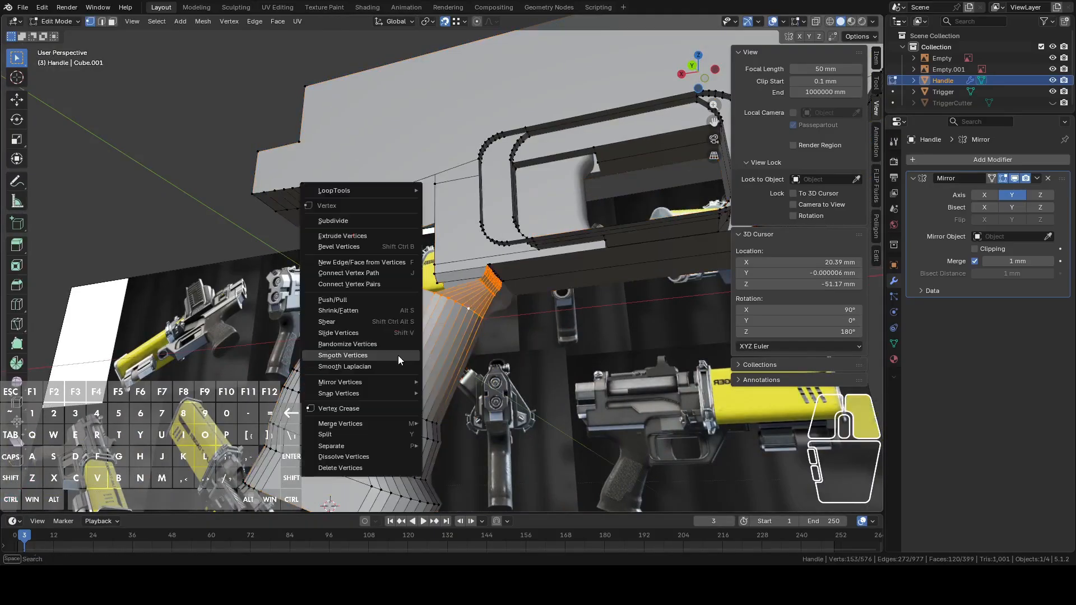
right_click(459, 308)
scroll(460, 319, "up", 3)
key("ctrl+z")
- Deselect the grip's top rim vertices at both ends and smooth the remaining front and rear grids with Smooth Vertices
left_click(462, 331, "alt+shift")
middle_click_drag(338, 303, 421, 275)
left_click(368, 261, "alt+shift")
right_click(441, 270)
left_click(415, 275)
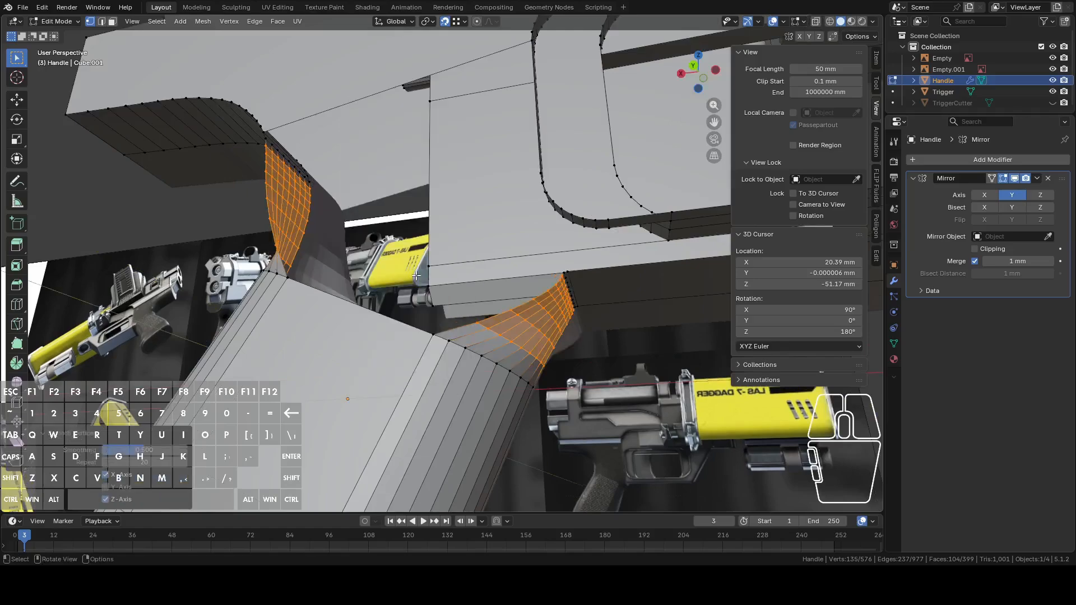
- Check the smoothed transitions in Object Mode and from the right view, and apply Smooth Vertices to them again
middle_click_drag(455, 308, 598, 369)
key("Tab")
left_click(694, 75)
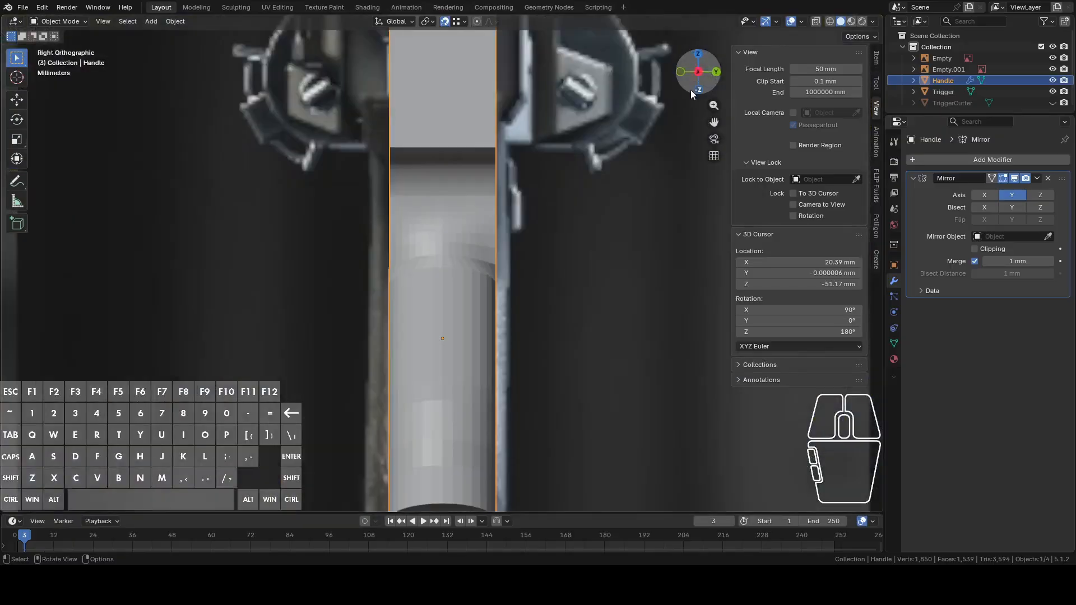
middle_click_drag(556, 291, 439, 308)
key("Tab")
scroll(392, 280, "up", 4)
right_click(439, 308)
left_click(403, 308)
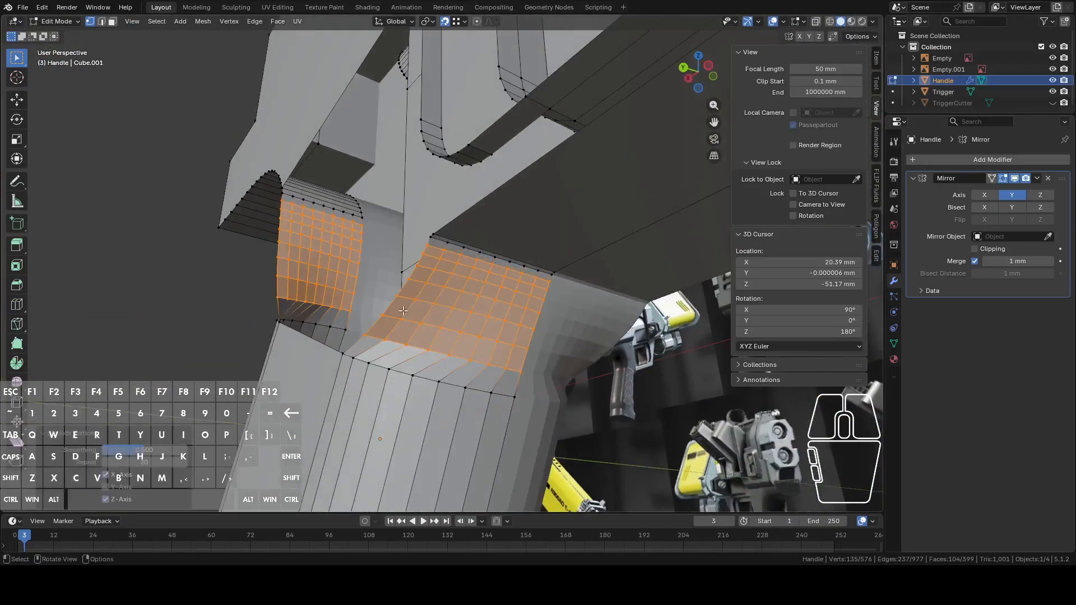
- Check the smoothed shape in Object Mode and fill the open boundary on the handle's side with a single face
middle_click_drag(314, 352, 447, 292)
key("Tab")
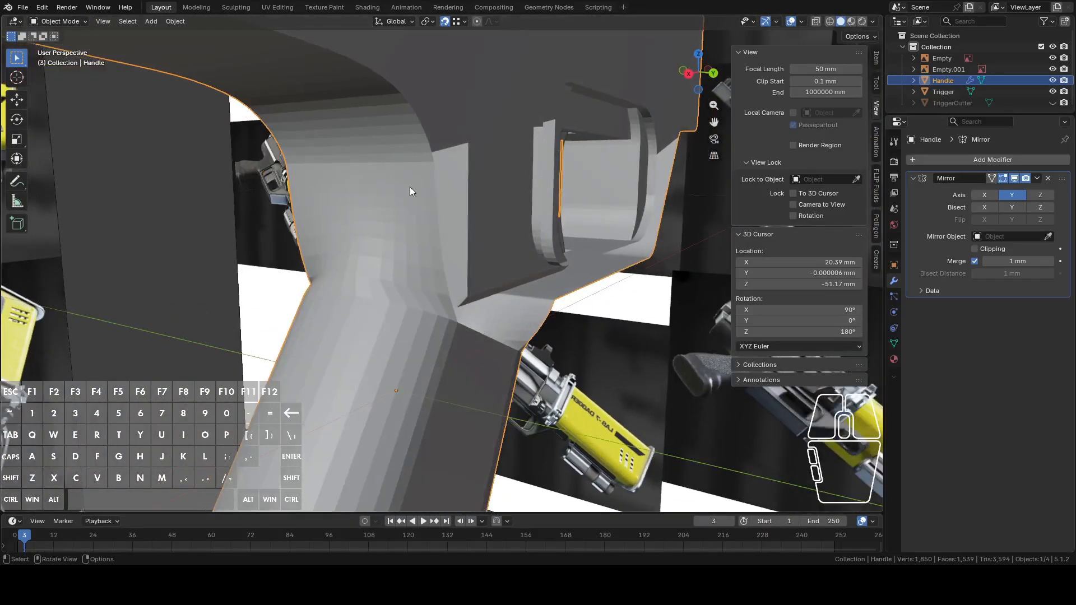
middle_click_drag(547, 327, 505, 270)
key("Tab")
left_click(493, 191, "alt")
middle_click_drag(492, 191, 455, 314)
key("Tab")
key("Tab")
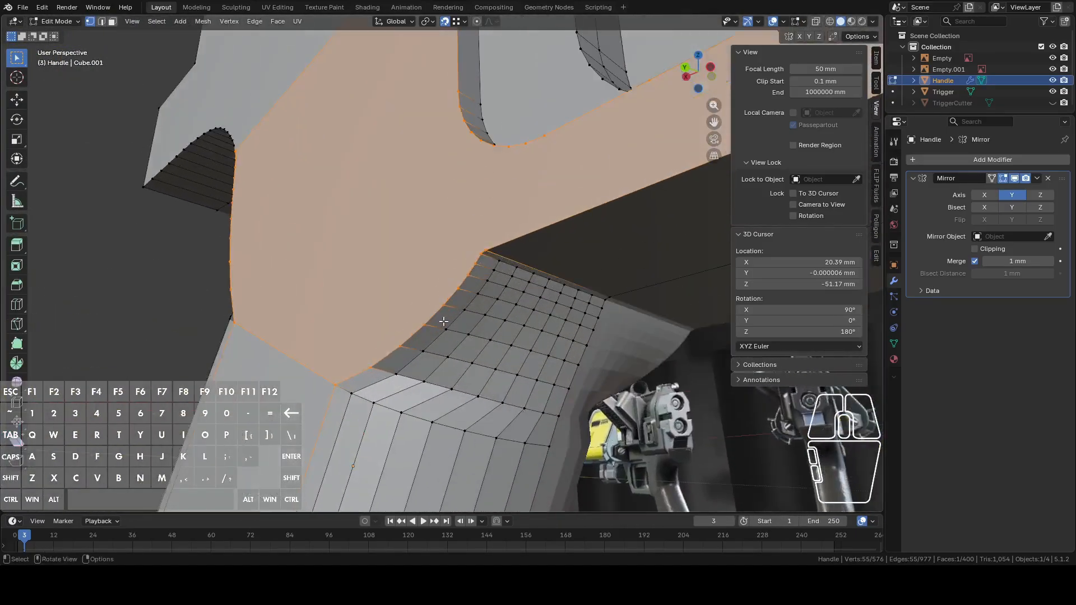
- Select the edge loop where the new side face meets the front transition and deselect the vertices at its far front end
left_click(435, 321, "alt")
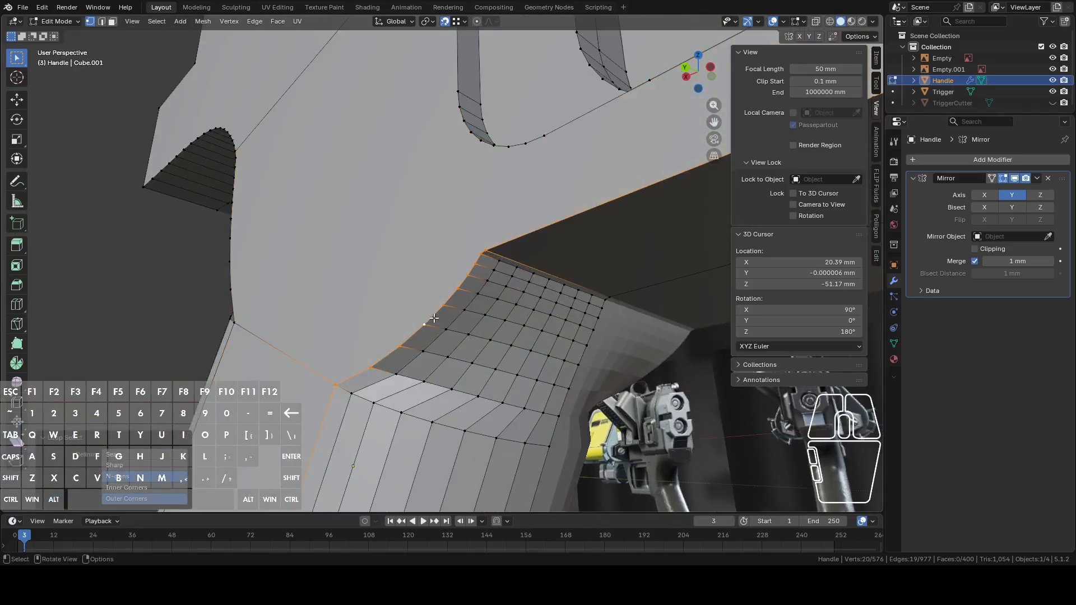
scroll(428, 315, "down", 8)
key("c")
left_click(672, 160)
left_click_drag(671, 162, 627, 218, "shift")
right_click(627, 218)
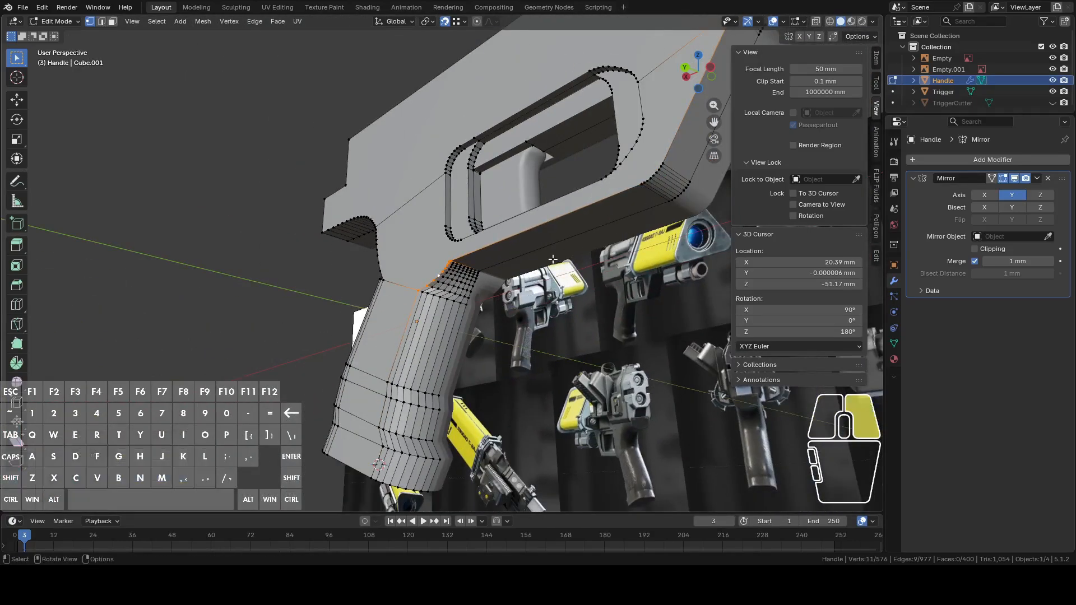
- Switch to edge selection and select the edge loop along the front transition and the handle's lower side edge
scroll(521, 295, "up", 8)
middle_click_drag(521, 296, 478, 273)
key("2")
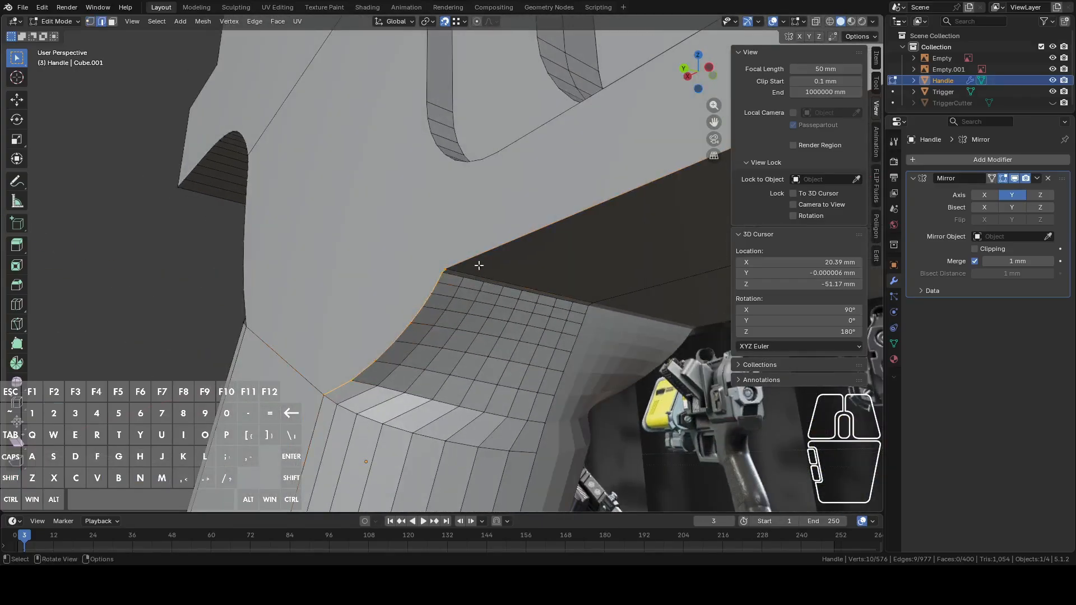
left_click(482, 255, "alt+shift")
scroll(481, 256, "down", 5)
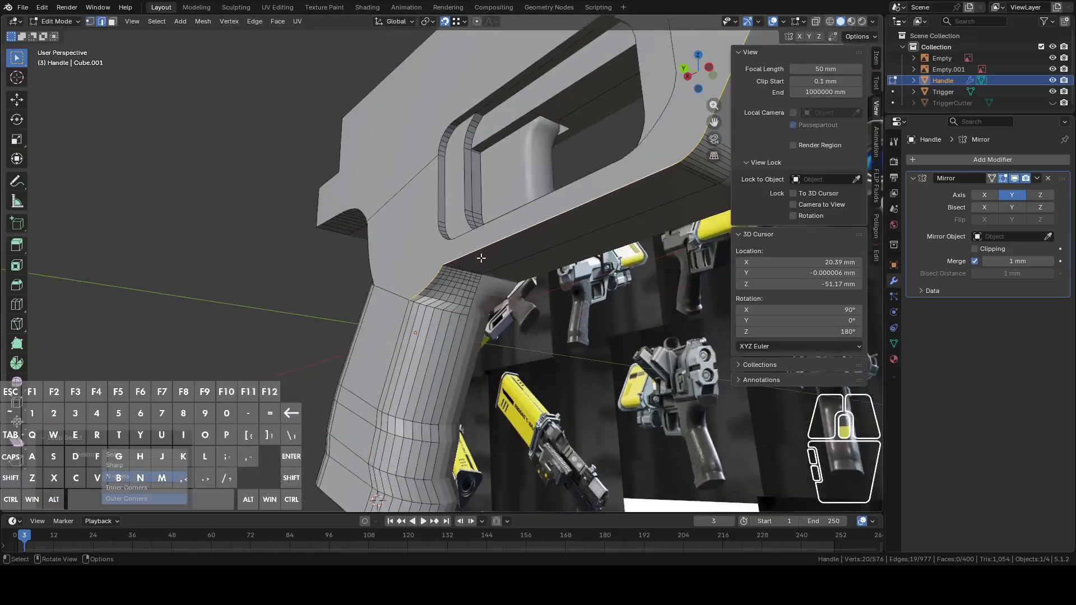
scroll(481, 258, "up", 4)
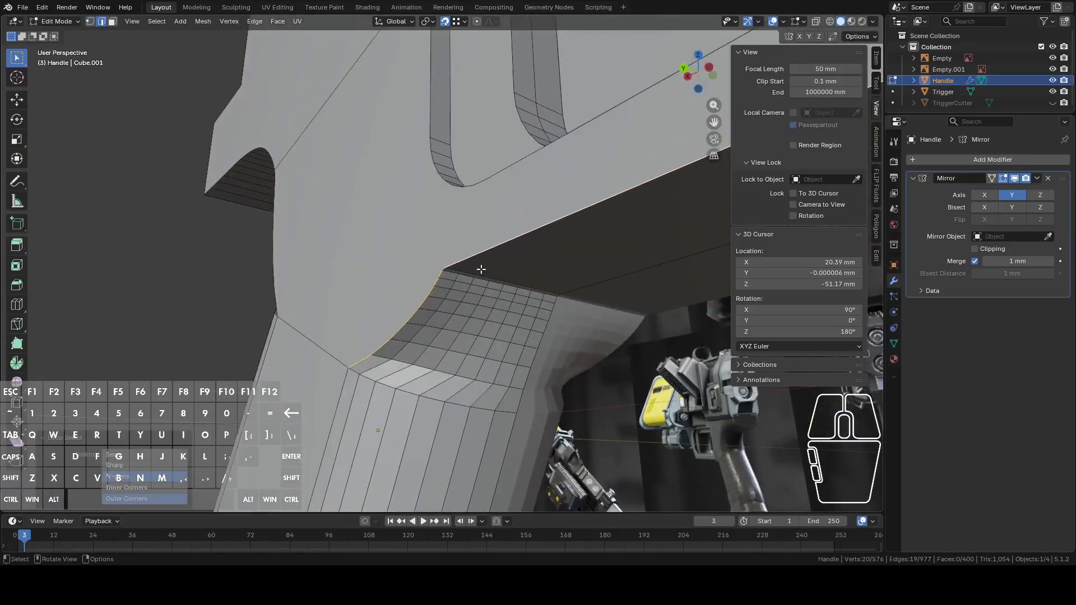
scroll(481, 270, "down", 5)
middle_click_drag(482, 269, 512, 369, "shift")
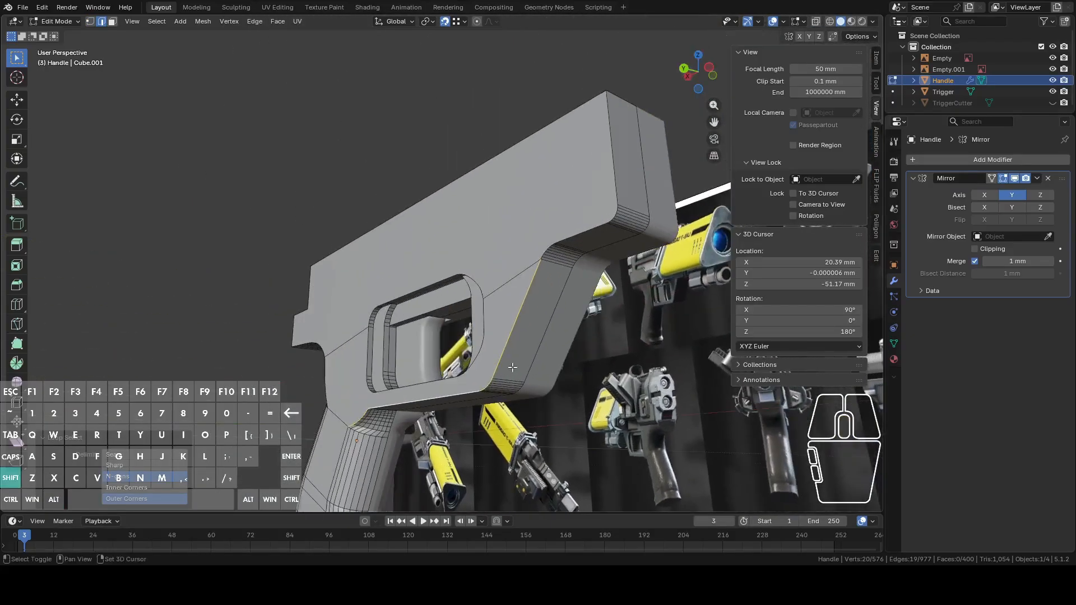
- Extend the edge selection up to the handle's front end and compare the body with the reference images in the back view
middle_click_drag(594, 269, 699, 286, "shift")
left_click(697, 73)
middle_click_drag(163, 264, 375, 423, "shift")
scroll(477, 304, "down", 7)
scroll(476, 304, "up", 8)
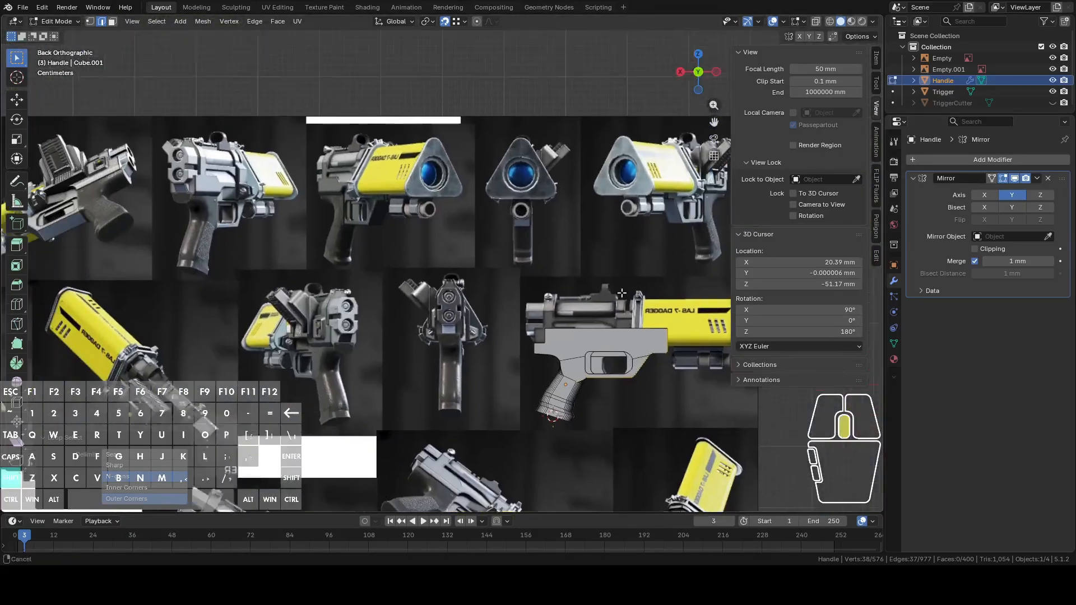
scroll(484, 323, "up", 3)
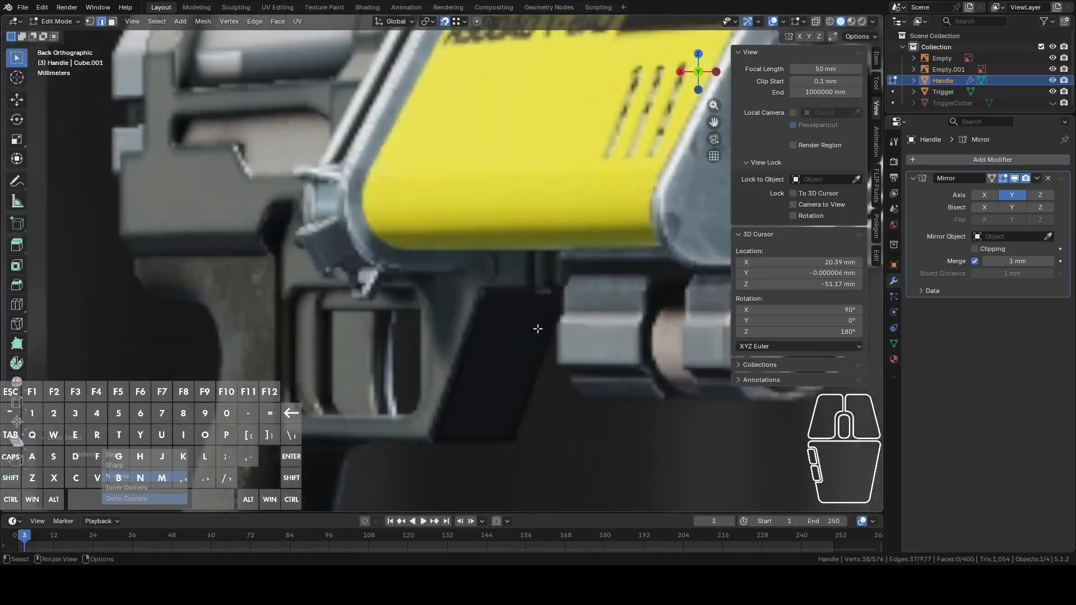
scroll(538, 328, "down", 4)
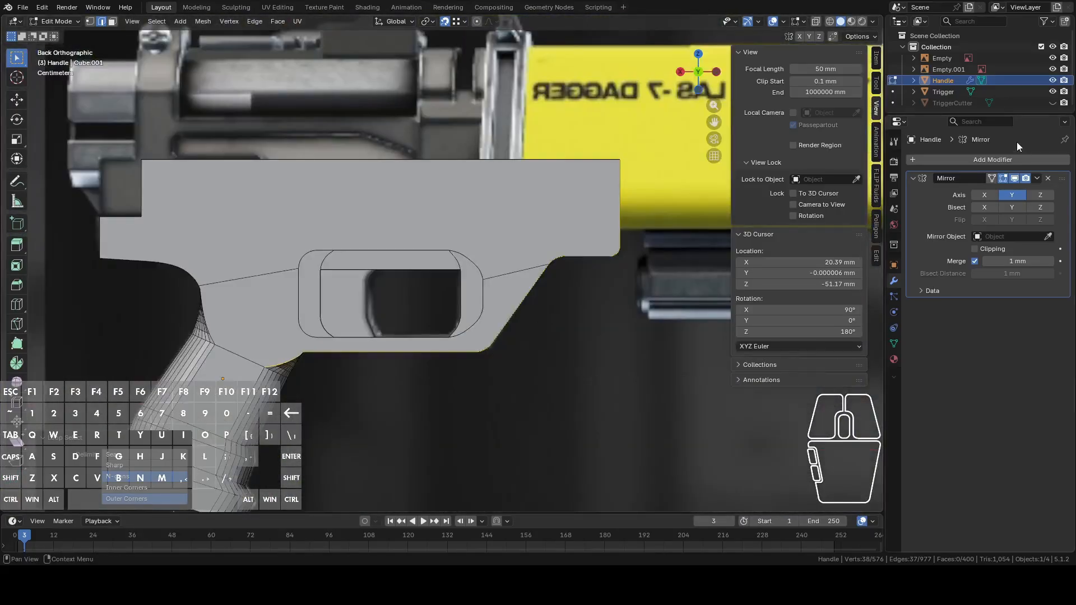
- Deselect the vertical edge at the handle's front end, keeping the lower outline edges selected
middle_click_drag(617, 230, 486, 217, "shift")
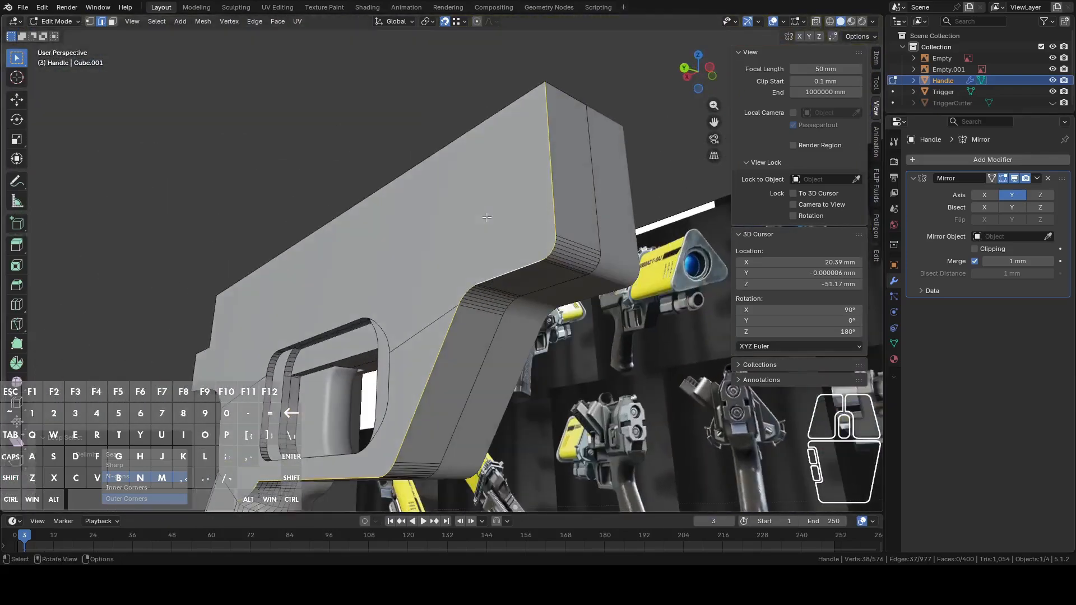
key("c")
left_click(543, 88, "shift")
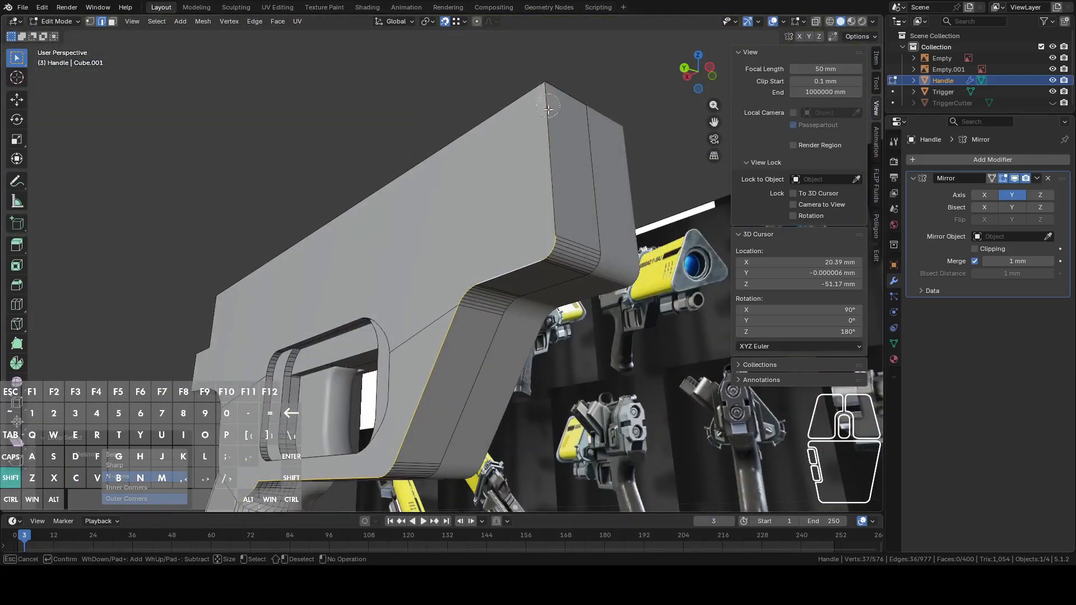
right_click(548, 104)
- Bevel the selected lower outline edges with 7 segments and undo the stray edge selection
scroll(517, 301, "up", 3)
middle_click_drag(486, 380, 547, 224)
middle_click_drag(488, 235, 471, 351, "shift")
scroll(471, 350, "up", 5)
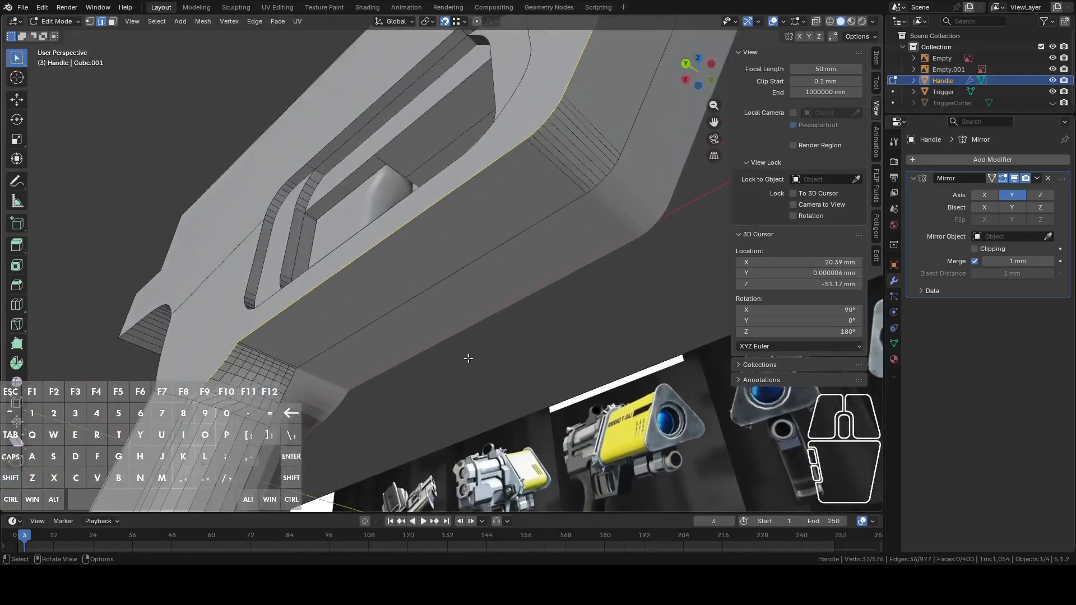
right_click(451, 290)
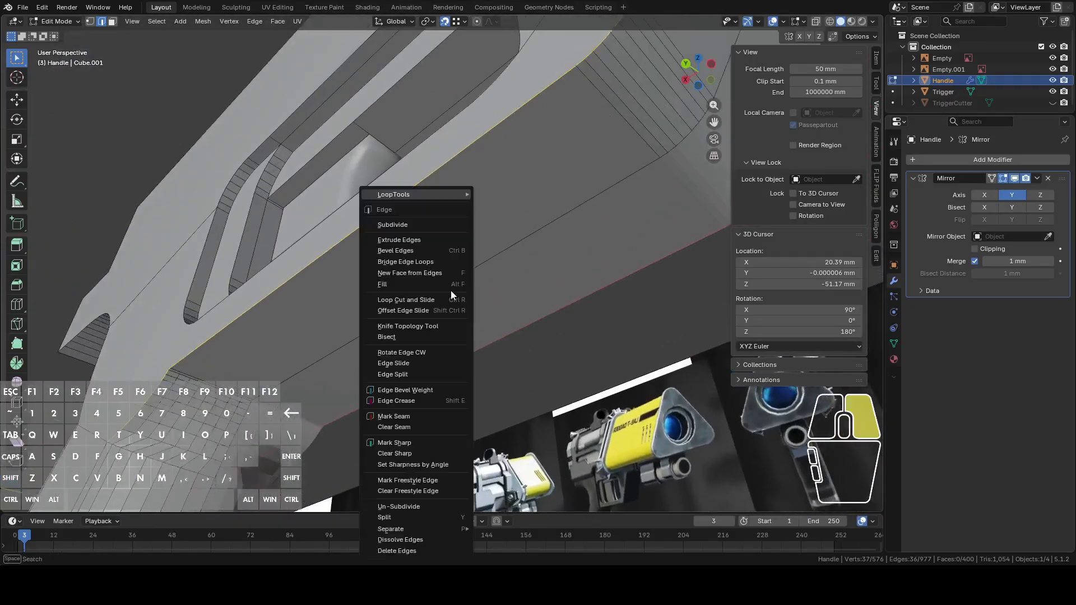
left_click(402, 252)
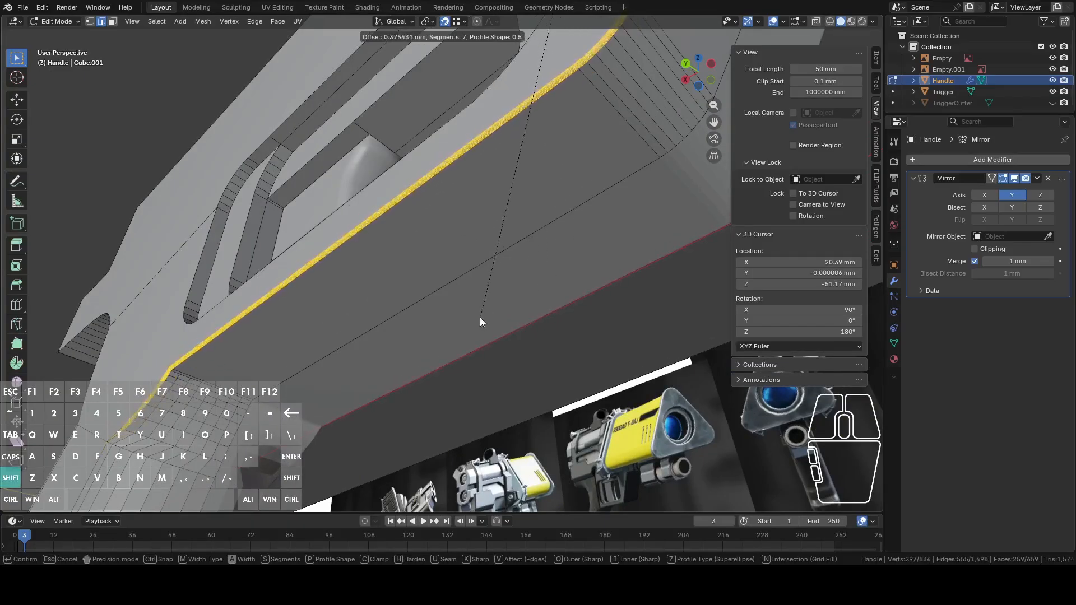
left_click(472, 385)
key("ctrl+z")
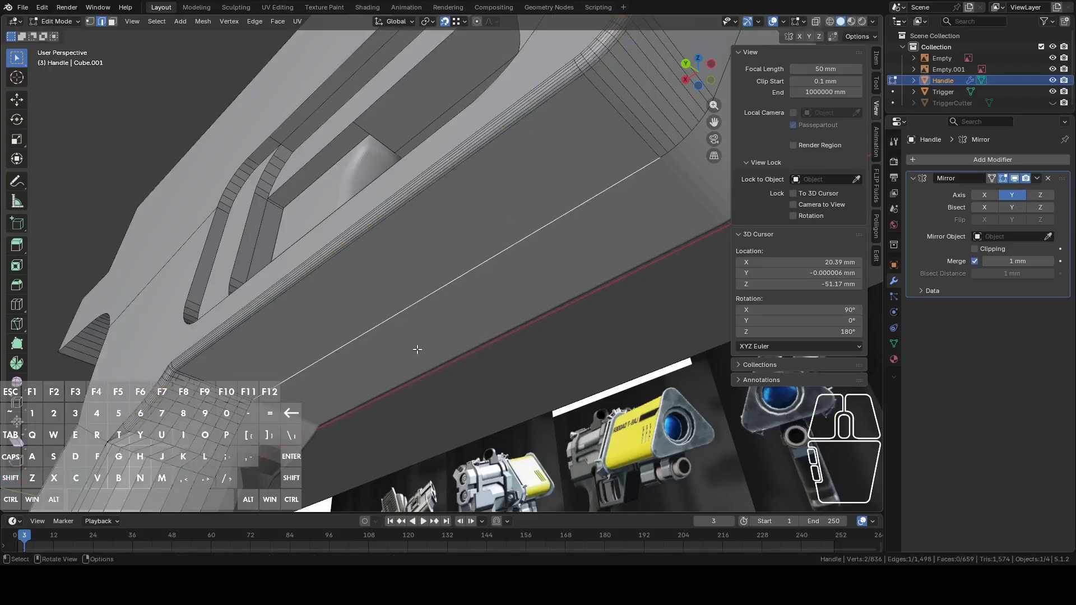
key("ctrl+z")
- Inspect the beveled edge from the handle's front end back to its junction with the grip
middle_click_drag(319, 359, 448, 353)
middle_click_drag(448, 353, 418, 363, "shift")
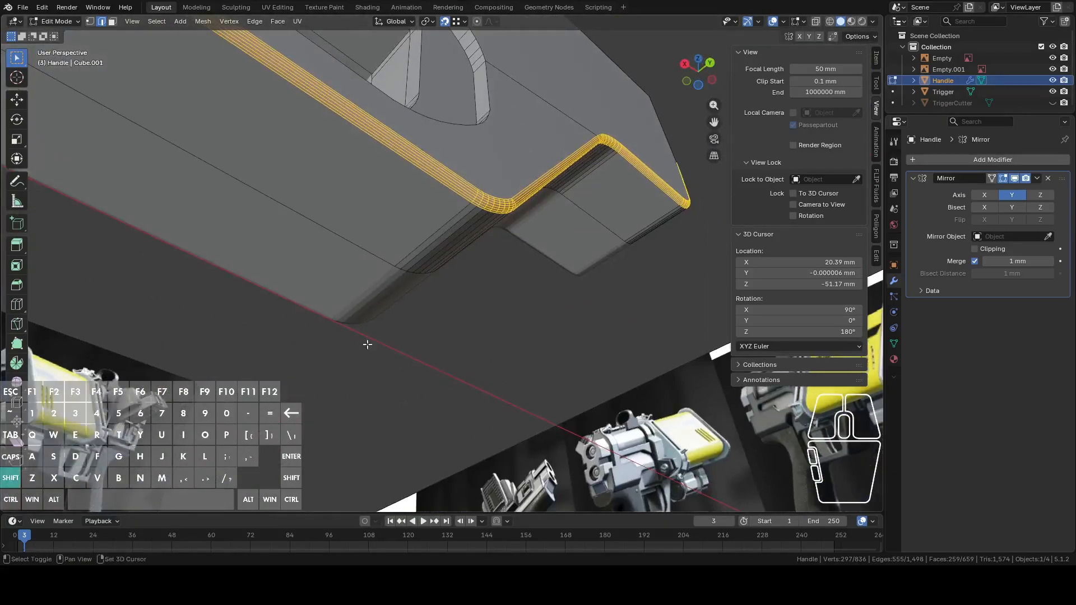
scroll(302, 307, "down", 1)
middle_click_drag(302, 307, 540, 353, "shift")
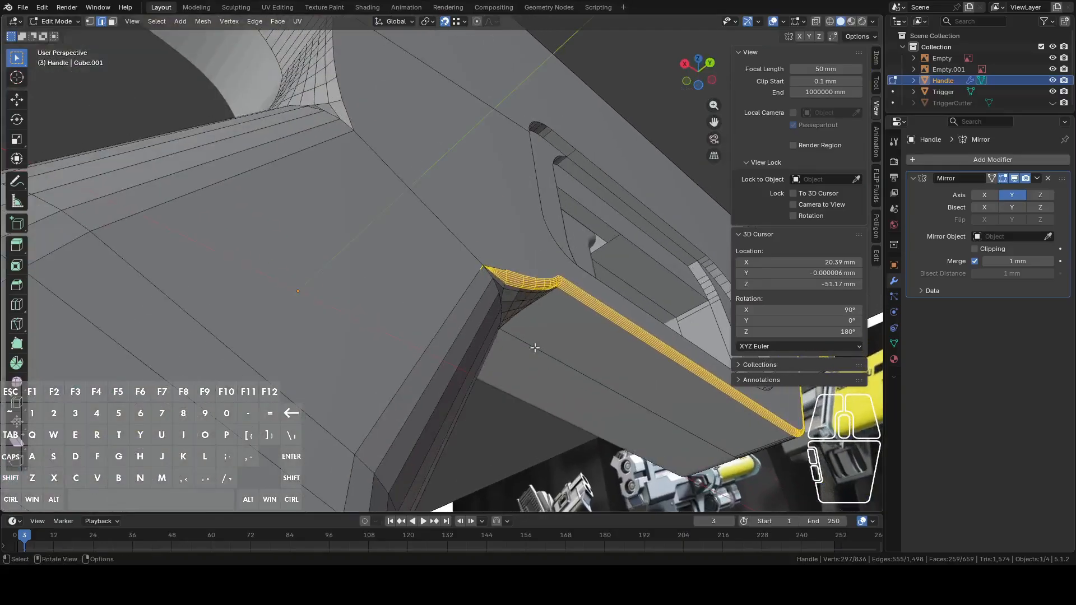
- Undo the bevel and deselect the short edge at the end of the lower outline beside the grip junction
scroll(520, 291, "up", 4)
middle_click_drag(520, 291, 474, 315)
key("ctrl+z")
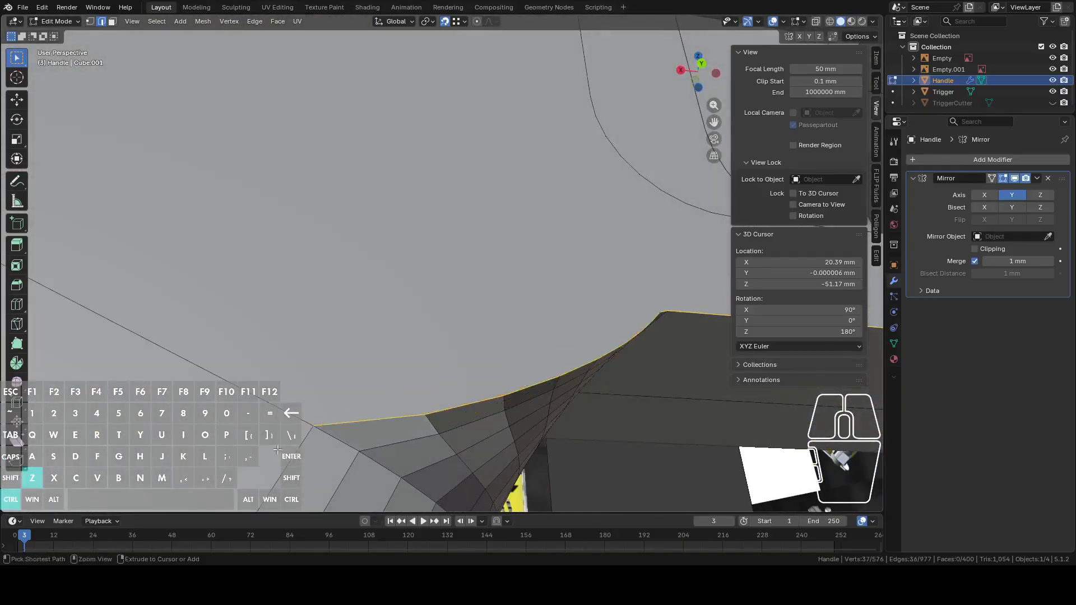
middle_click_drag(317, 445, 467, 300, "shift")
scroll(426, 360, "up", 5)
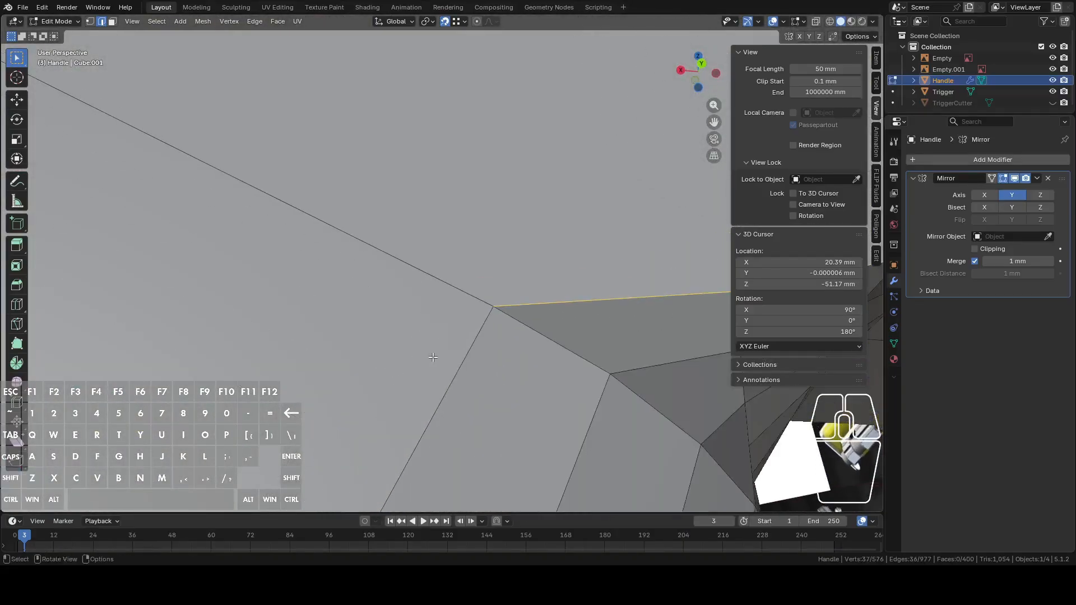
key("c")
left_click(490, 305, "shift")
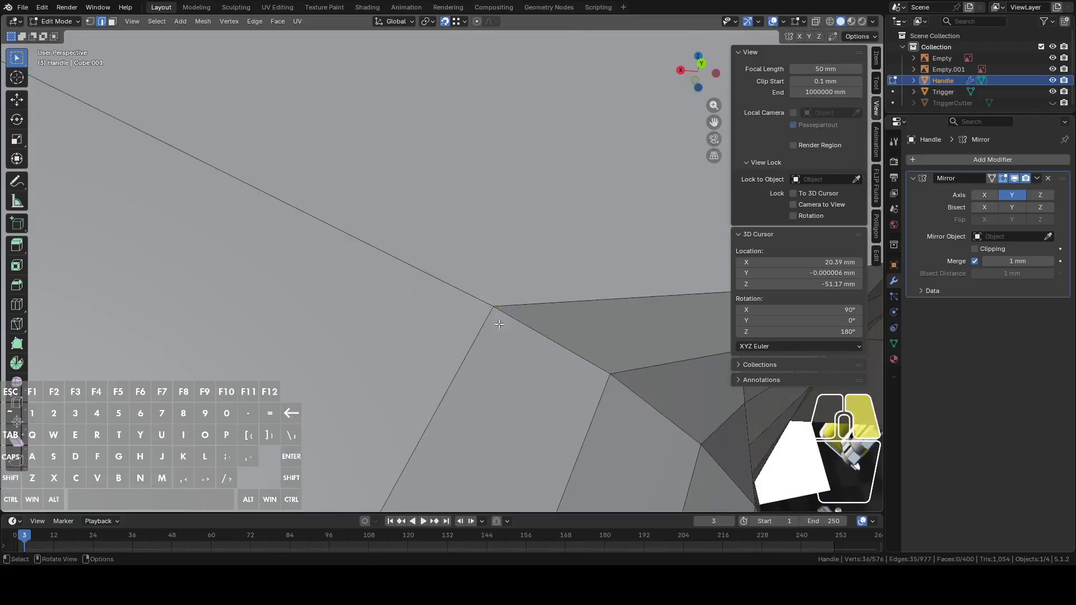
key("Escape")
scroll(499, 324, "down", 5)
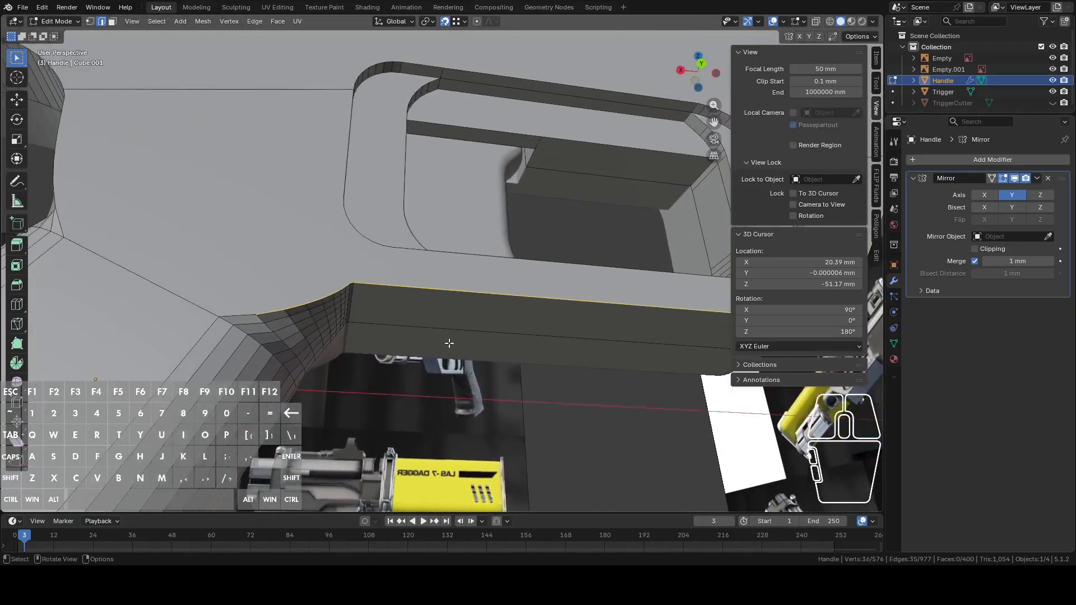
- Try a narrow 7-segment bevel on the selected lower outline edges, check it at the grip junction and undo it
right_click(412, 251)
left_click(401, 251)
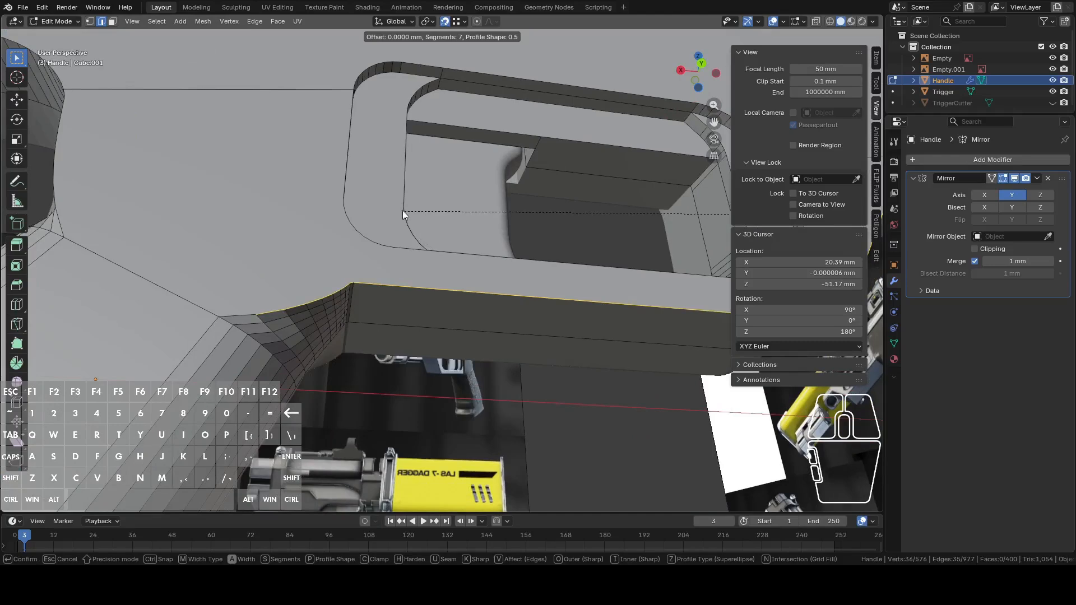
key("shift")
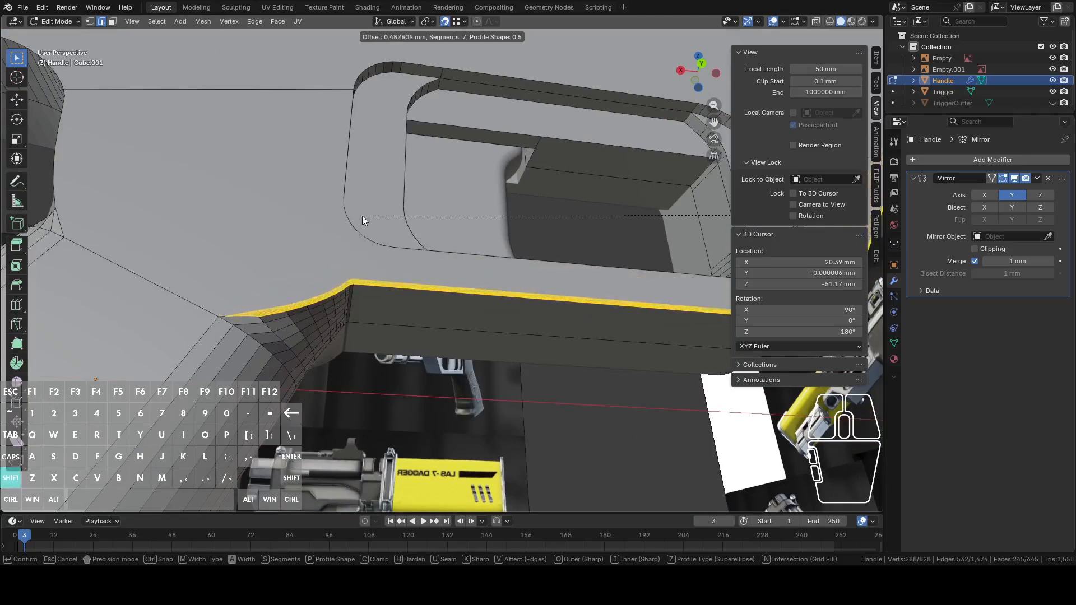
left_click(322, 213)
scroll(359, 303, "up", 1)
scroll(397, 310, "up", 2)
middle_click_drag(360, 303, 465, 282, "shift")
scroll(465, 281, "up", 2)
key("ctrl+z")
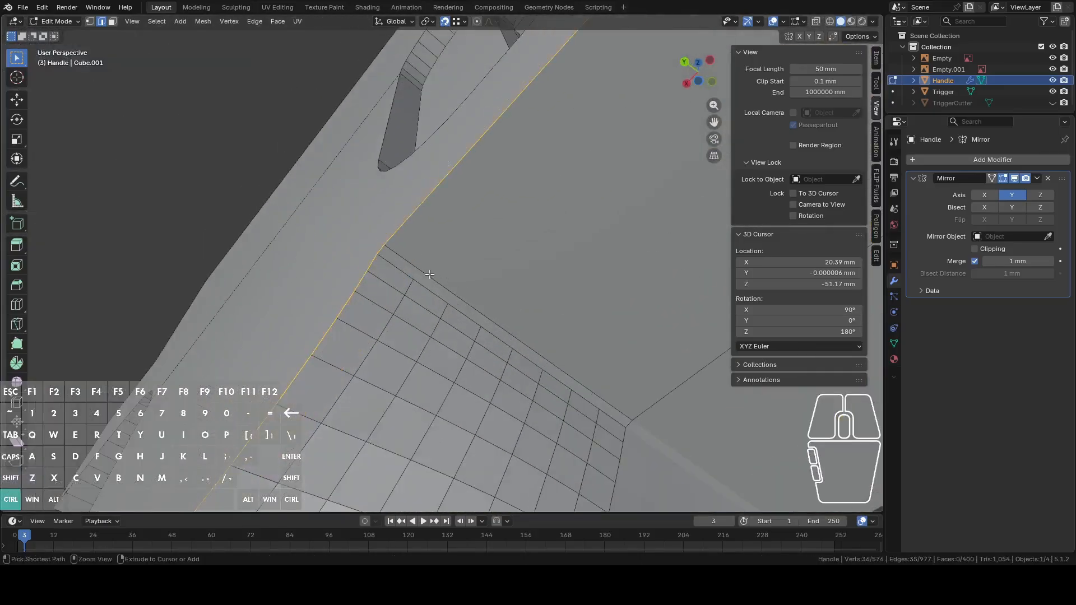
- Try a wider 7-segment bevel of about 1.6 mm on the lower outline edges and undo it after checking the shaded body
right_click(509, 230)
left_click(496, 233)
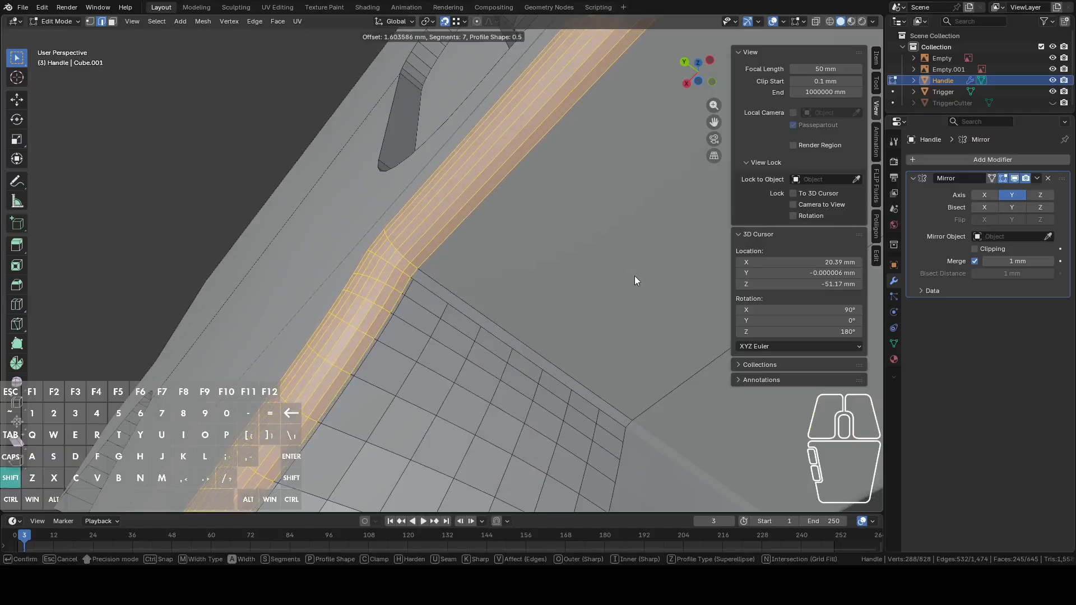
left_click(624, 287)
scroll(634, 303, "down", 5)
middle_click_drag(652, 277, 518, 319)
key("Tab")
scroll(616, 344, "up", 3)
key("Tab")
key("ctrl+z")
key("ctrl+z")
key("ctrl+z")
- Try a 7-segment bevel of about 1.16 mm on the lower outline edges, inspect the front end and undo it
scroll(513, 334, "up", 3)
right_click(542, 244)
left_click(539, 243)
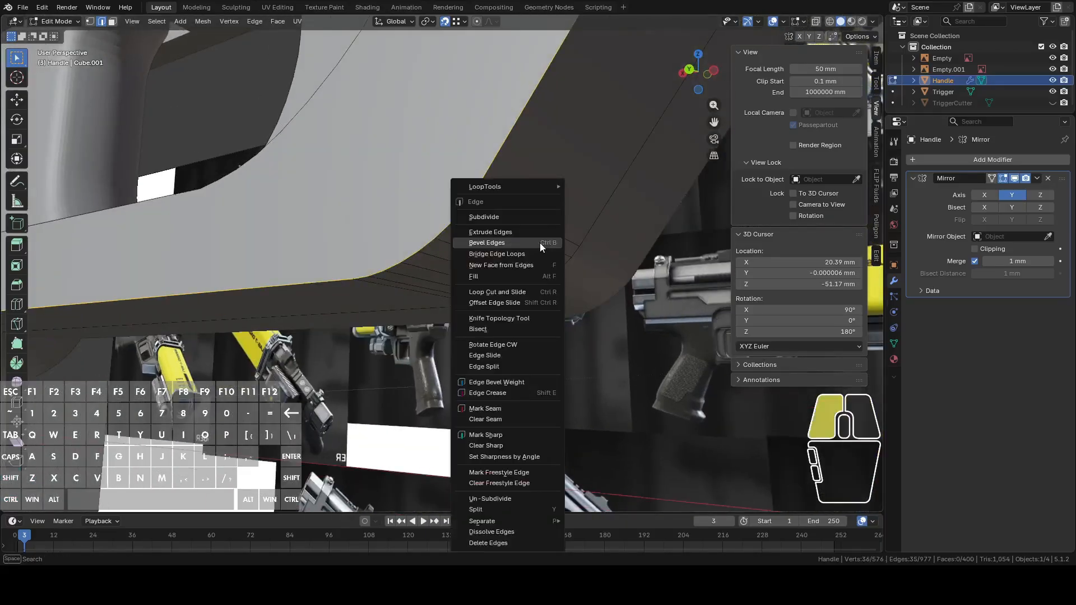
key("shift")
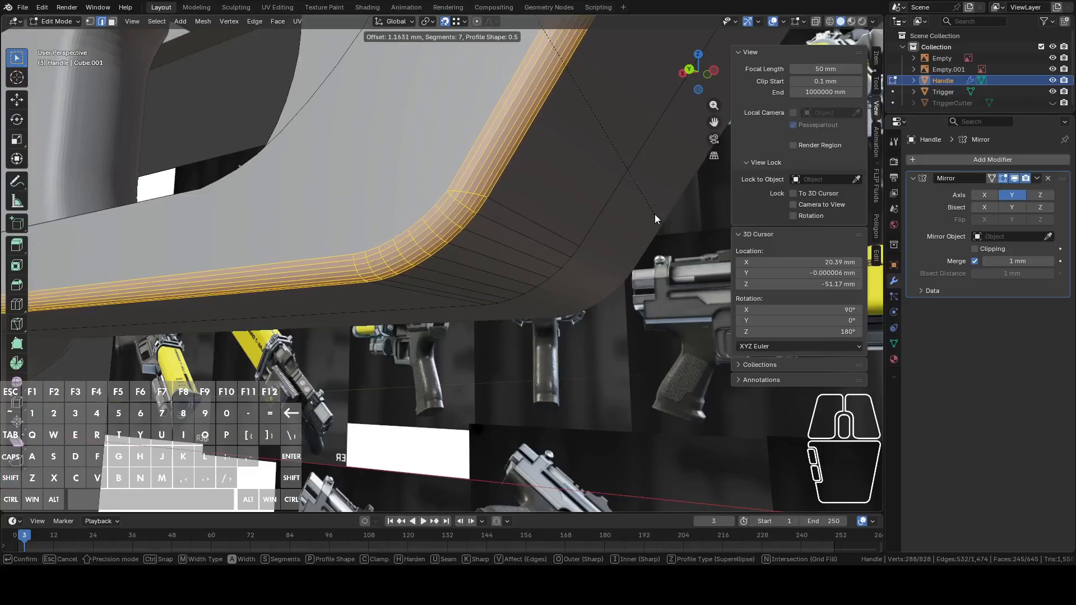
left_click(655, 214)
middle_click_drag(583, 261, 489, 294)
key("Tab")
middle_click_drag(517, 213, 526, 219)
key("Tab")
key("ctrl+z")
- Deselect the end edge at the handle's front corner and try a 7-segment bevel on the remaining lower outline edges
scroll(480, 210, "up", 2)
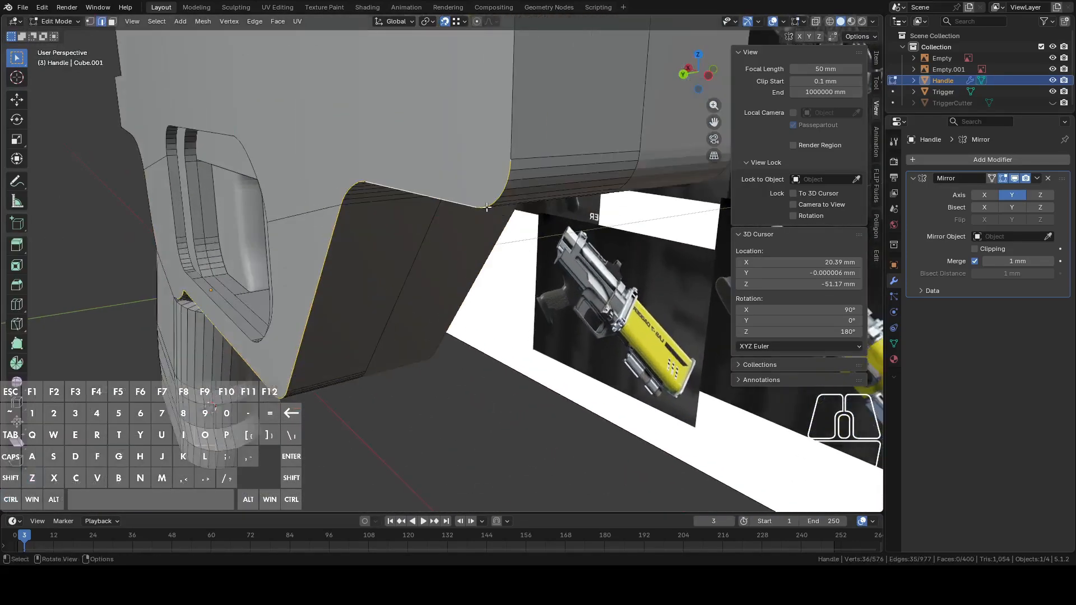
middle_click_drag(550, 201, 553, 238)
right_click(553, 237)
left_click(550, 238)
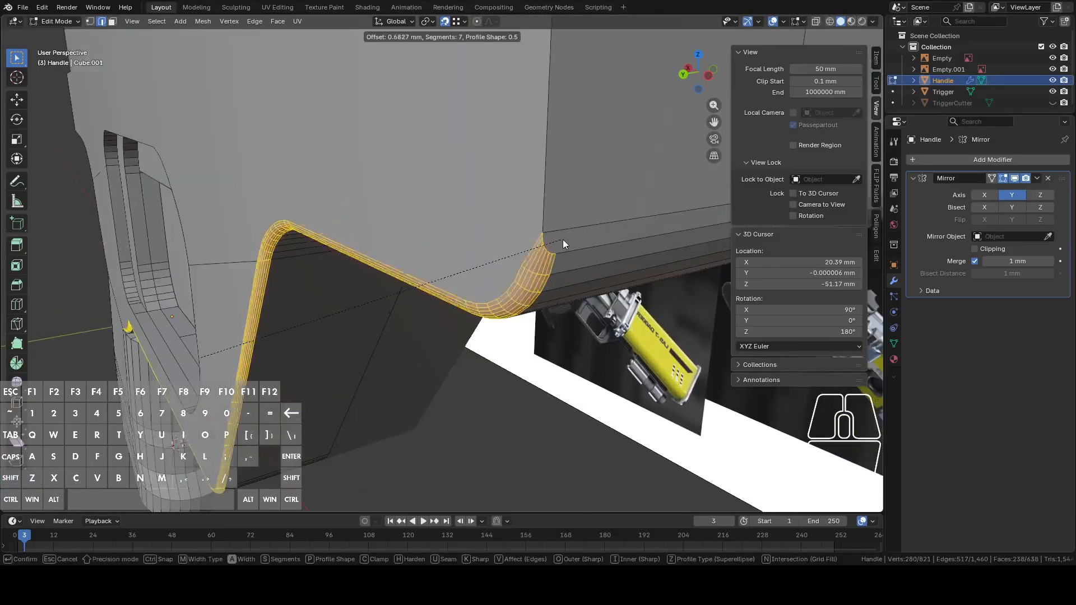
left_click(569, 240)
middle_click_drag(569, 240, 507, 180)
- Bevel the reduced lower outline selection with 7 segments and check the shaded body in Object Mode
right_click(510, 184)
left_click(510, 184)
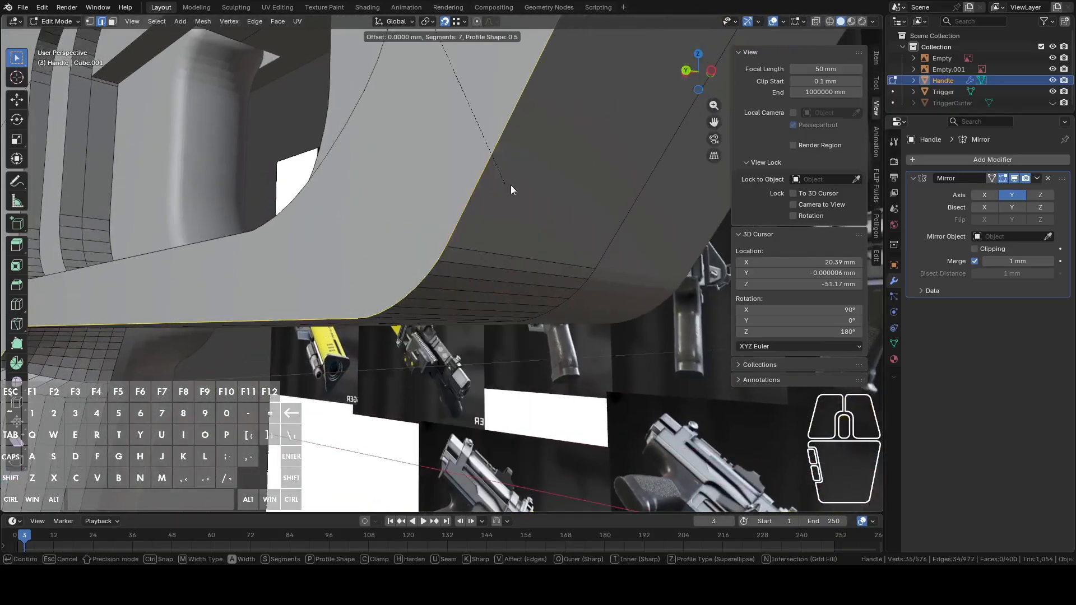
left_click(550, 186)
scroll(549, 186, "down", 5)
key("Tab")
middle_click_drag(527, 202, 510, 181)
middle_click_drag(452, 152, 404, 281)
scroll(465, 290, "up", 3)
- Compare the beveled grip junction in Edit Mode and Object Mode, and undo the bevel
key("Tab")
key("Tab")
scroll(453, 297, "up", 3)
key("Tab")
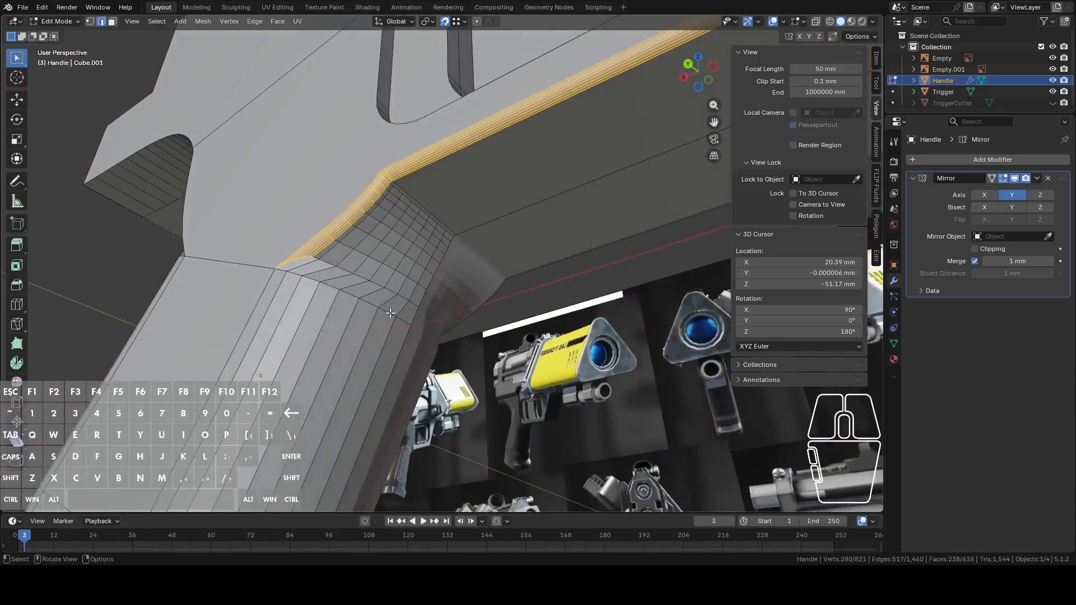
key("Tab")
key("Tab")
key("Tab")
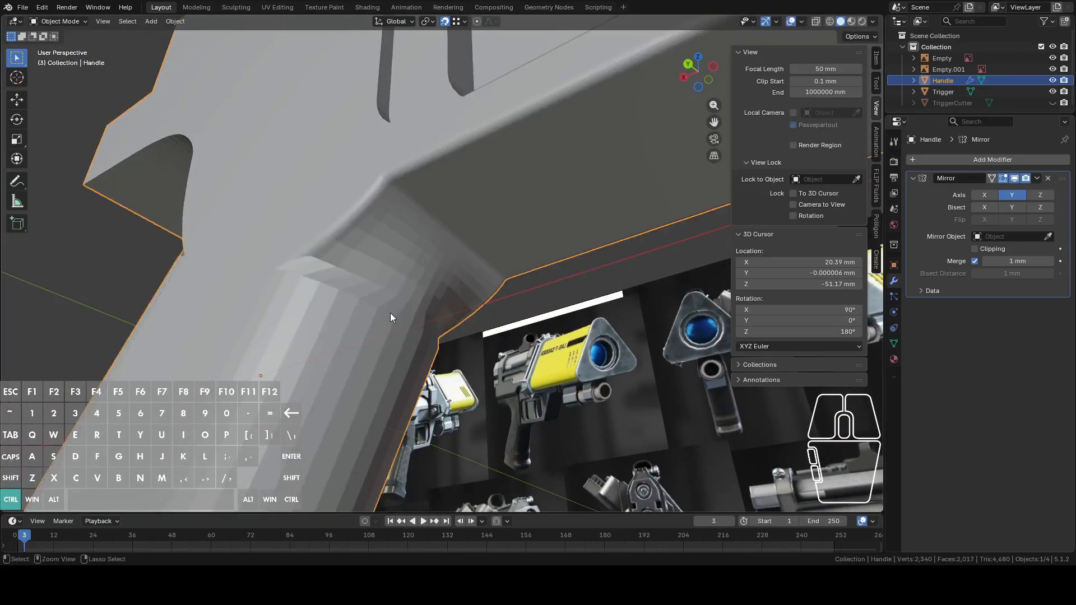
key("Tab")
key("ctrl+z")
- Duplicate the whole handle object in Object Mode, keeping the copy at the original position
middle_click_drag(391, 321, 557, 358)
key("Tab")
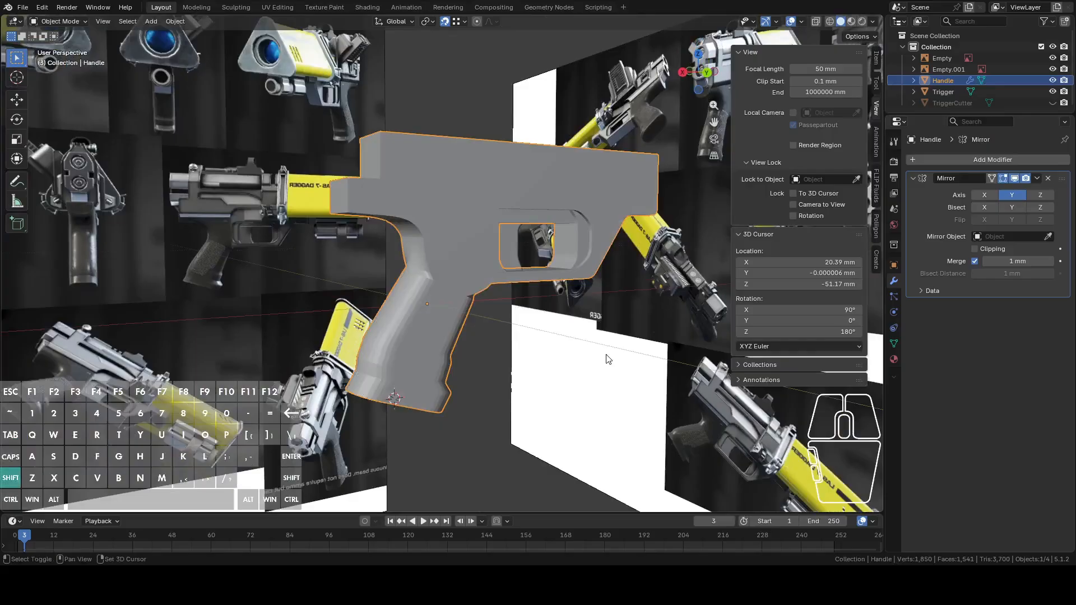
key("shift+d")
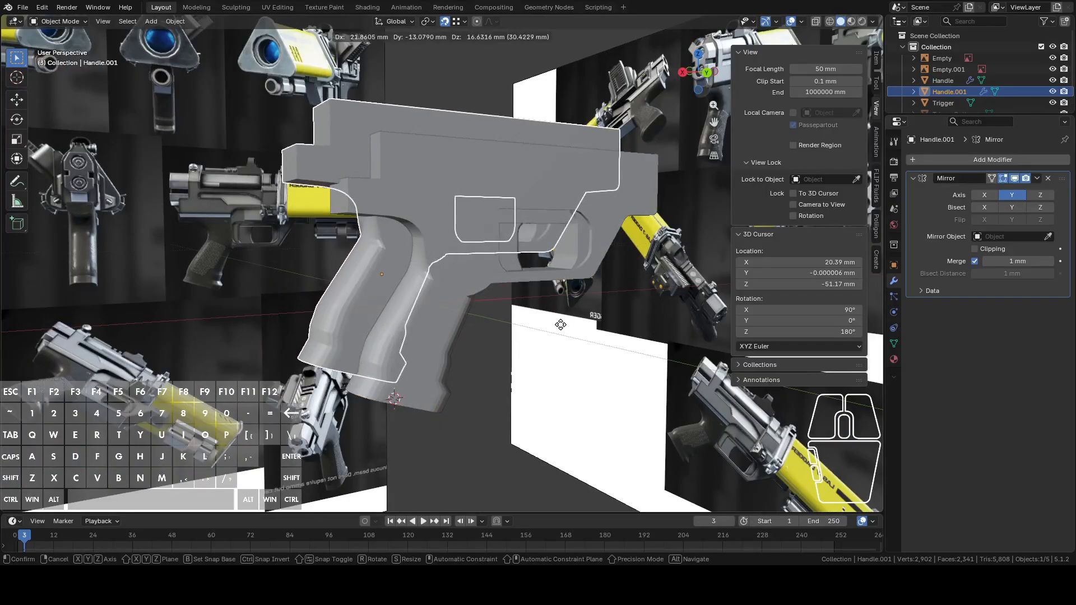
right_click(561, 325)
middle_click_drag(567, 326, 537, 301)
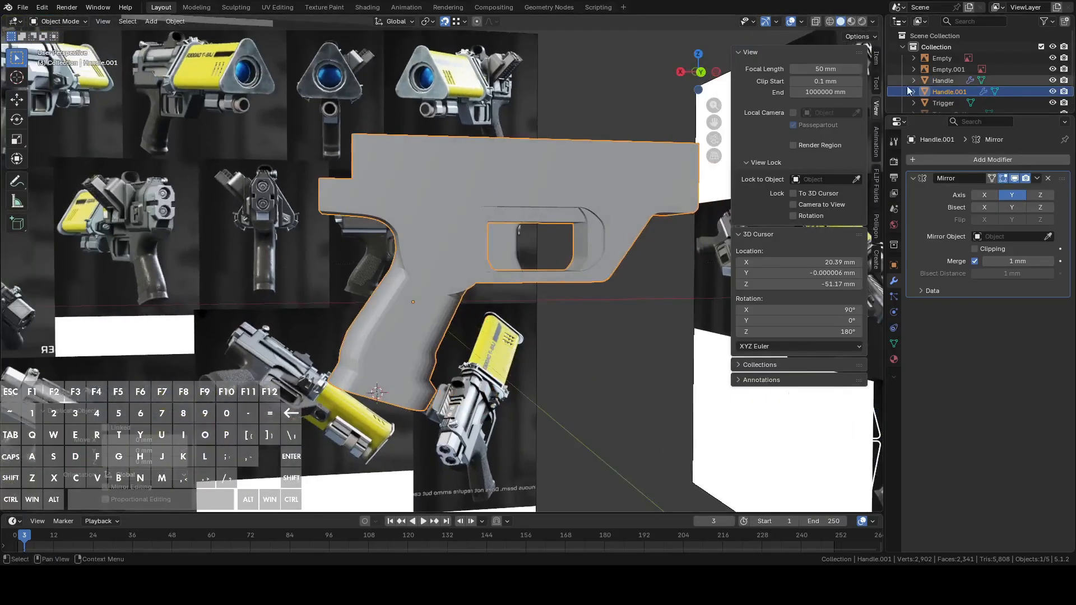
- Rename the duplicated handle to Handle.PreBevel and hide it as a backup
double_click(947, 89)
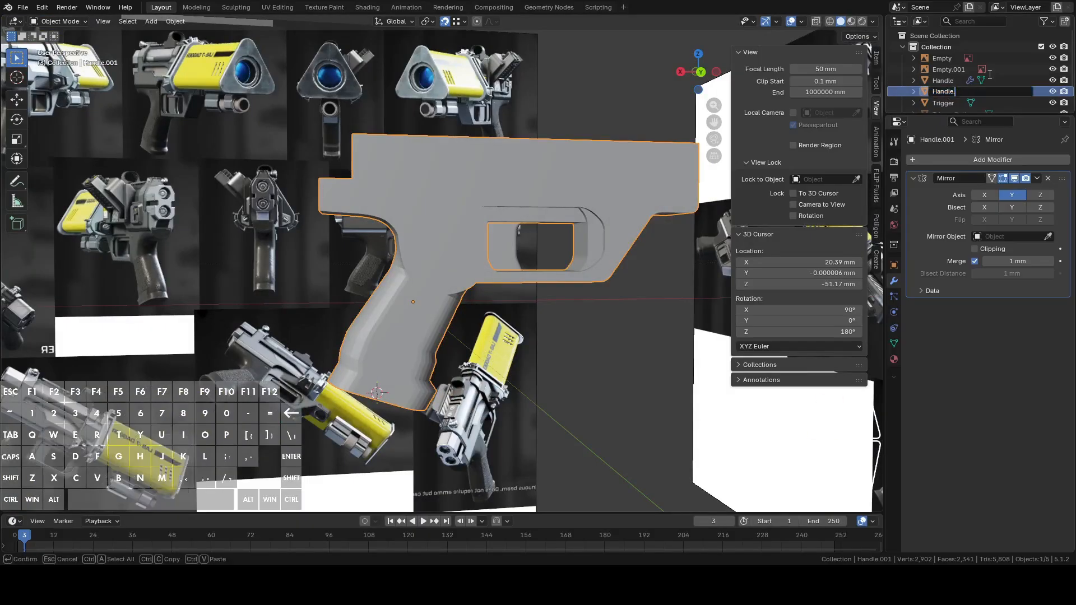
type("PreBevel")
key("Return")
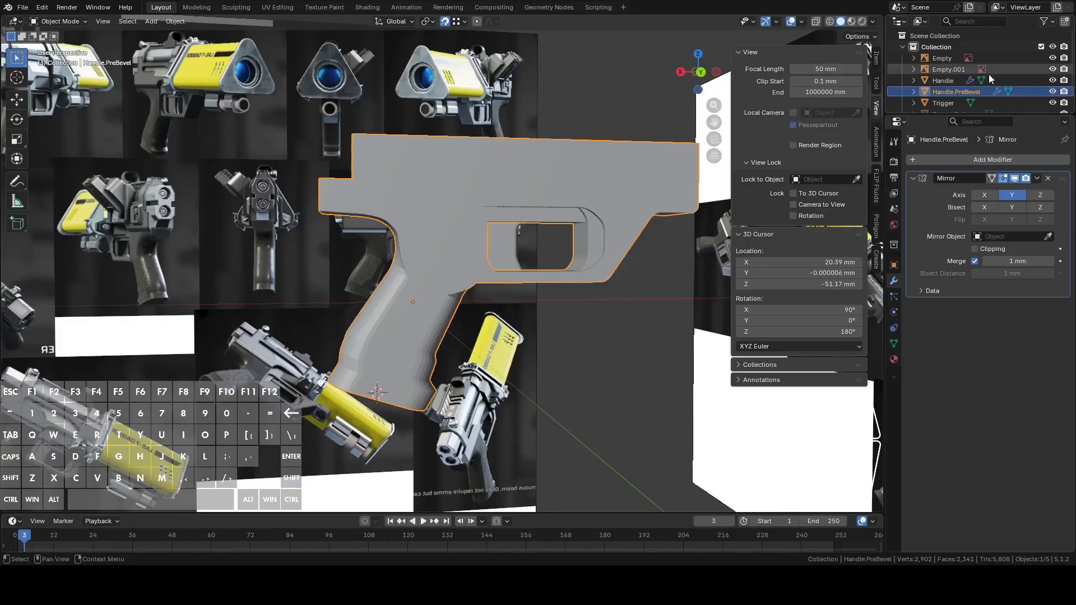
key("h")
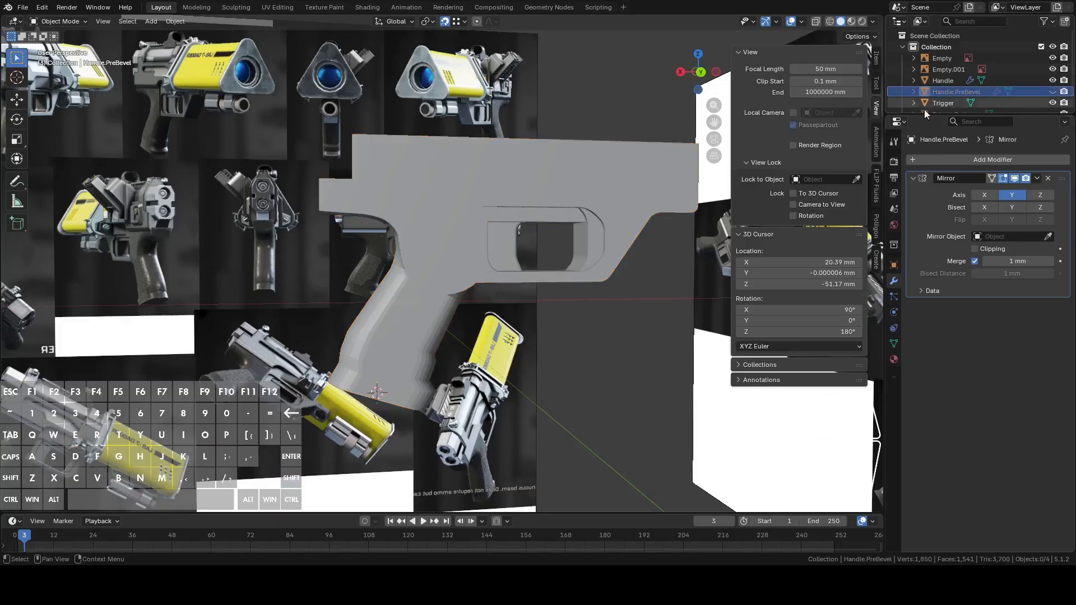
- Bevel the original handle's selected lower outline edges by about 1.13 mm with 7 segments and check the shaded result
left_click(580, 197)
key("Tab")
scroll(566, 227, "up", 4)
middle_click_drag(563, 231, 522, 207)
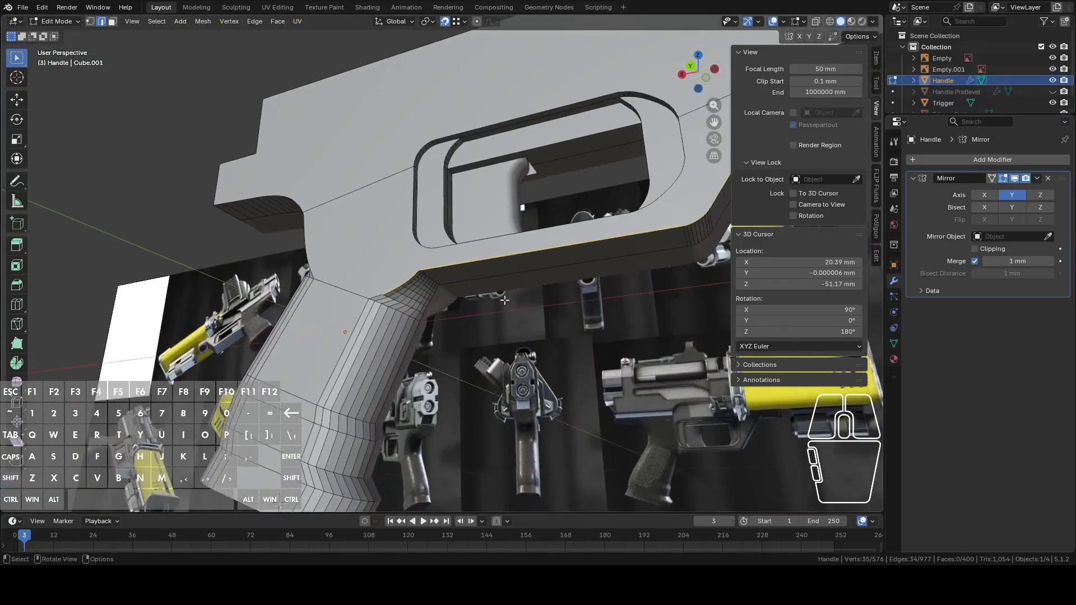
scroll(522, 207, "up", 4)
middle_click_drag(493, 257, 405, 387)
scroll(493, 314, "up", 3)
middle_click_drag(569, 328, 498, 272, "shift")
right_click(498, 273)
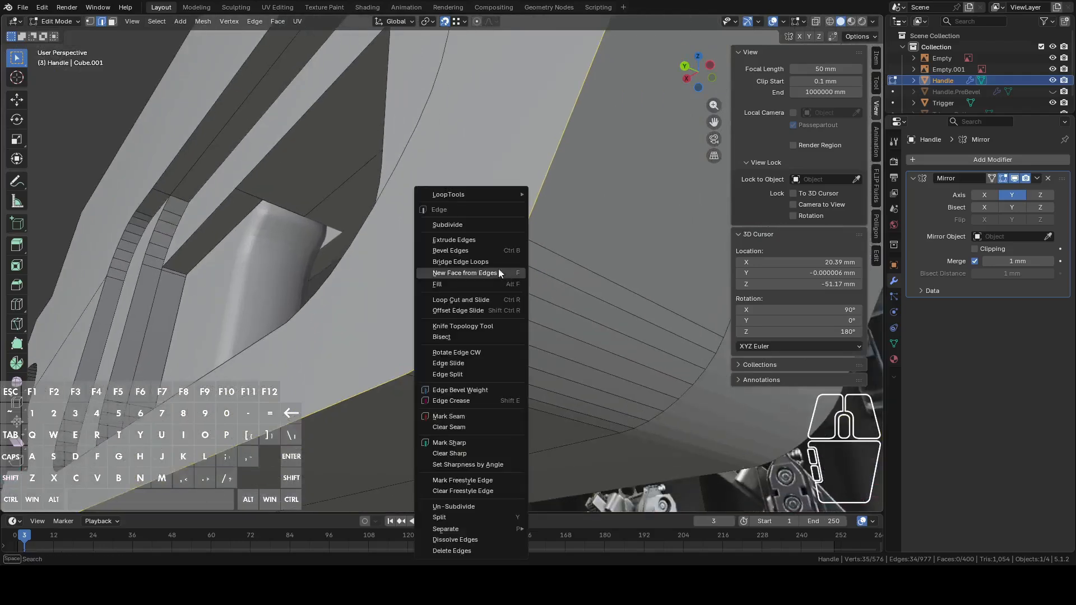
left_click(469, 253)
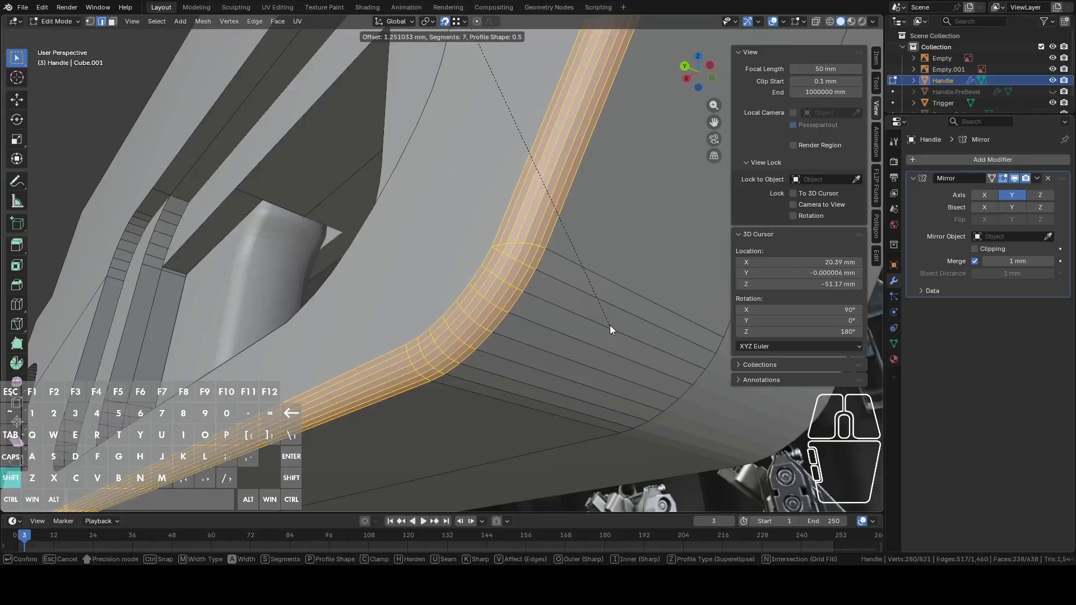
left_click(585, 310, "shift")
scroll(542, 316, "down", 6)
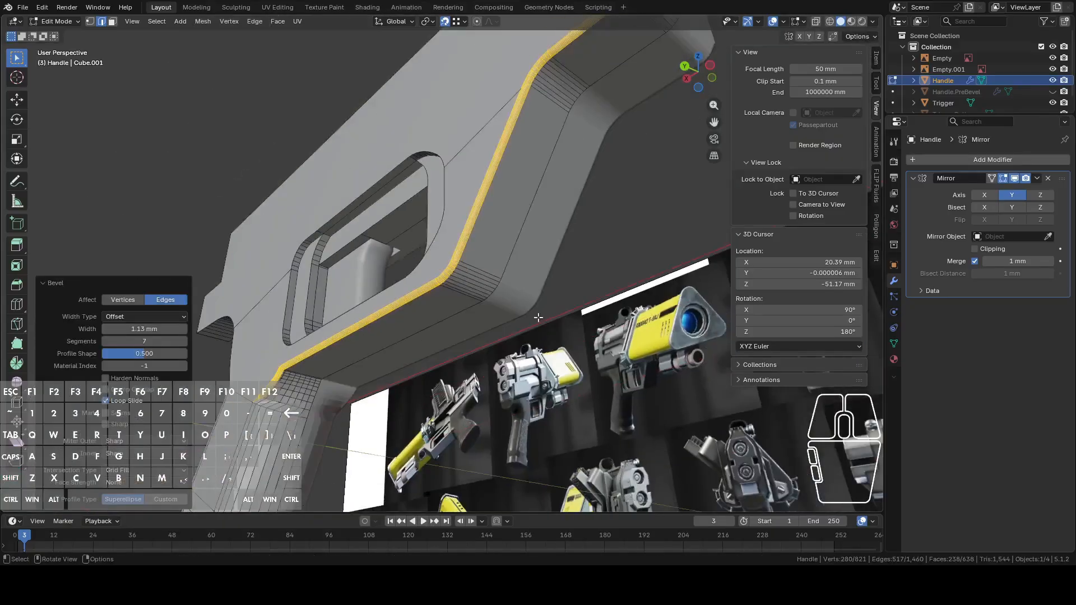
scroll(543, 317, "down", 3)
key("Tab")
middle_click_drag(542, 317, 437, 297)
- Select the outer edge loop of the trigger opening together with the inner edge of its recess on the grip side
key("Tab")
scroll(485, 325, "up", 10)
middle_click_drag(575, 381, 389, 366)
scroll(389, 366, "up", 3)
left_click(270, 283, "alt")
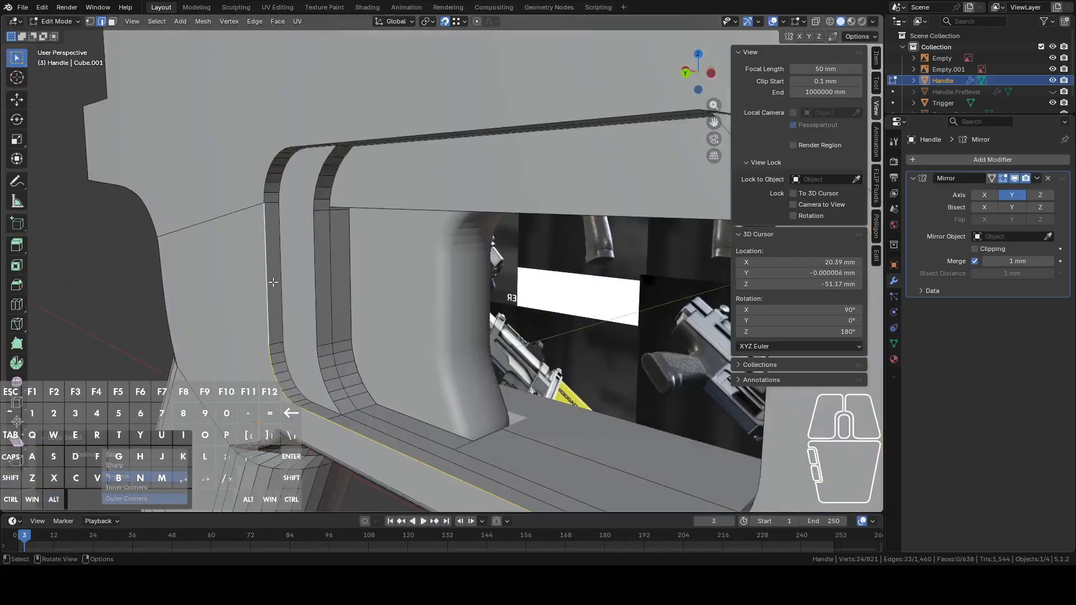
middle_click(286, 222, "alt")
left_click(307, 185, "alt+shift")
middle_click_drag(308, 185, 389, 260)
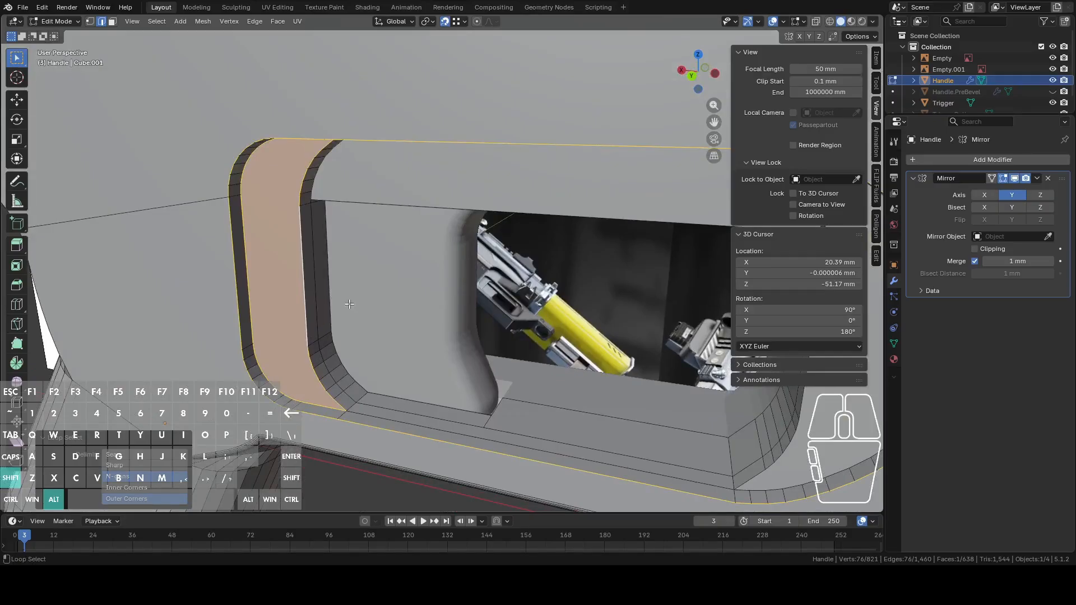
- Add the recess's inner edge at the front end of the trigger opening to the selection and undo the extra loop
middle_click_drag(370, 297, 448, 292)
middle_click_drag(449, 292, 629, 300)
left_click(624, 302, "alt+shift")
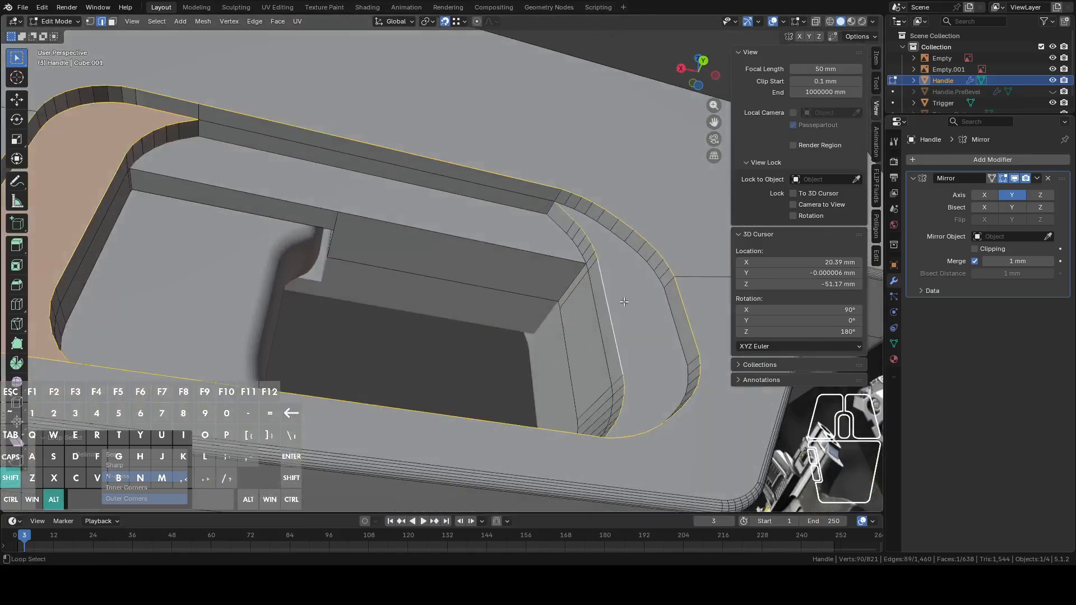
left_click(672, 309, "alt+shift")
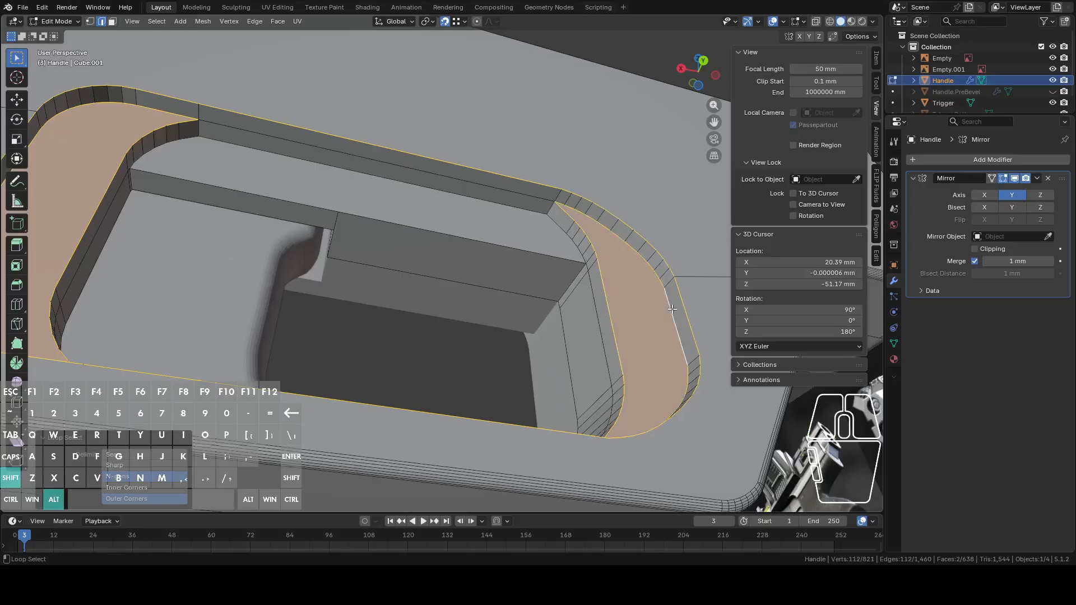
key("ctrl+z")
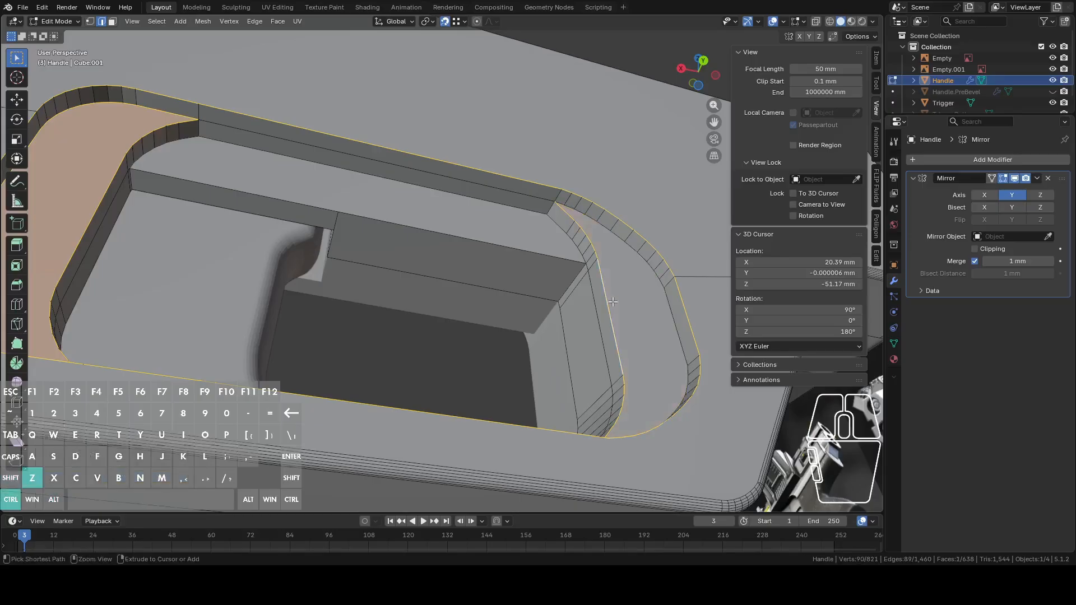
- Deselect the outer border of the recessed face on the grip side of the trigger opening
middle_click_drag(399, 301, 197, 227)
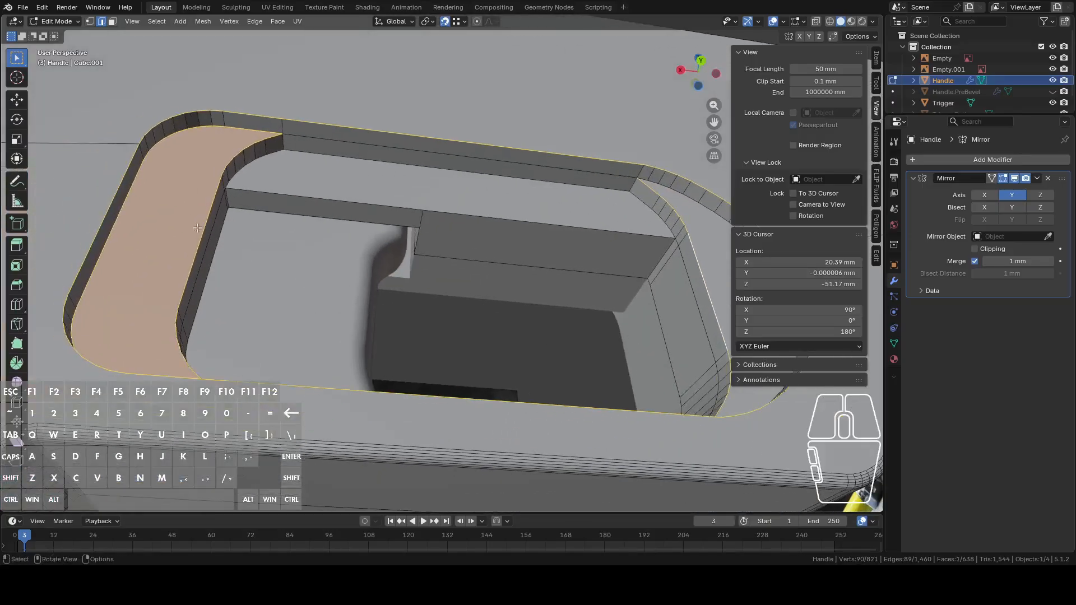
left_click(159, 148, "alt+shift")
middle_click_drag(162, 150, 290, 252)
middle_click_drag(630, 359, 631, 317)
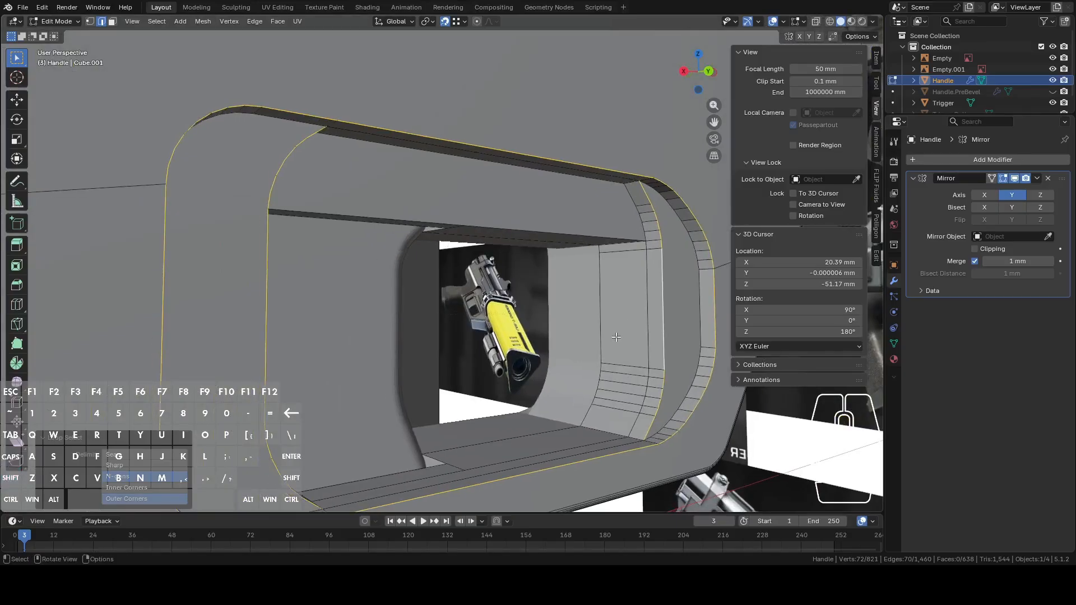
right_click(595, 327)
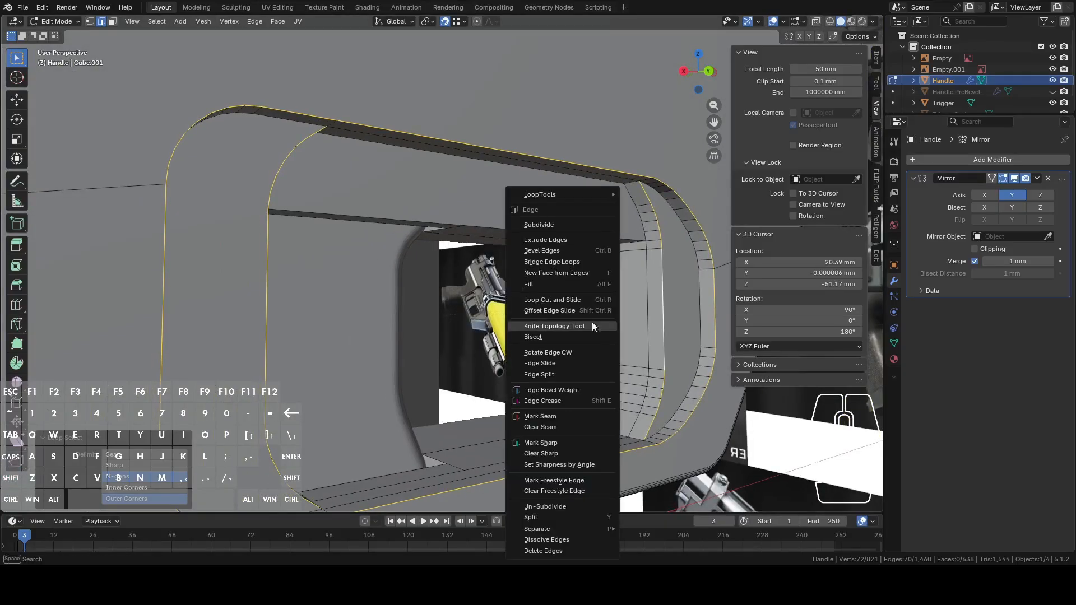
left_click(549, 248)
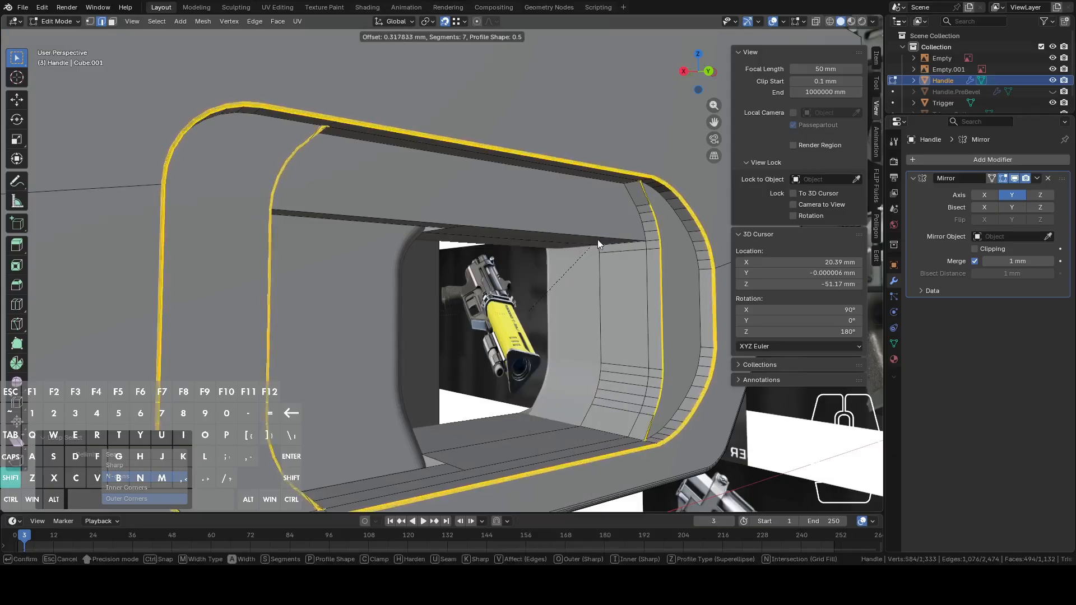
right_click(617, 239)
- Abandon the bevel in progress and recalculate the whole handle mesh's normals to face outside
middle_click_drag(644, 236, 465, 291, "shift")
scroll(461, 295, "up", 4)
key("a")
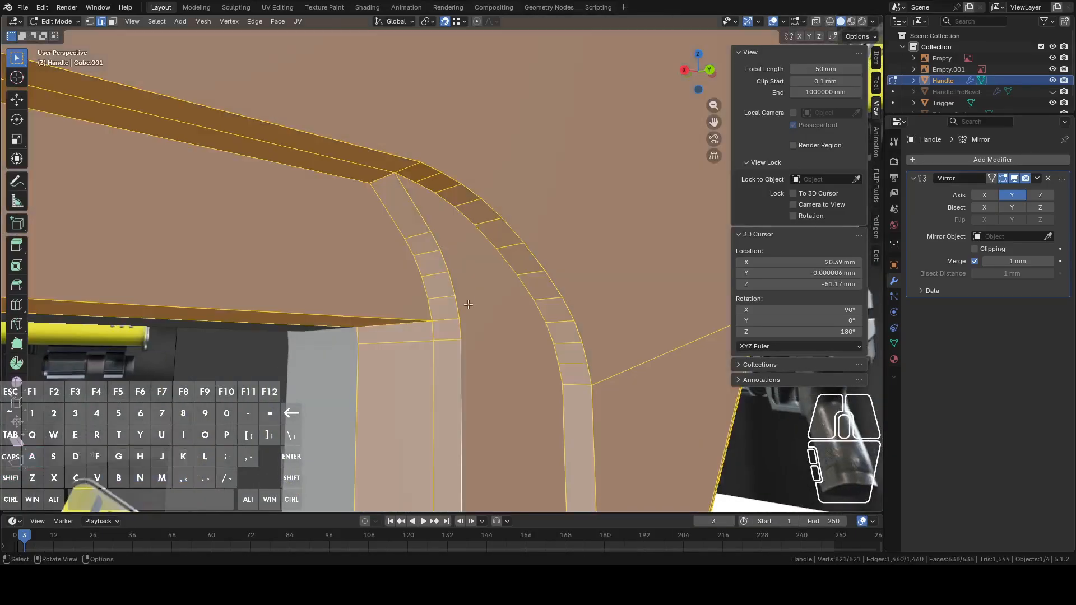
scroll(476, 305, "down", 5)
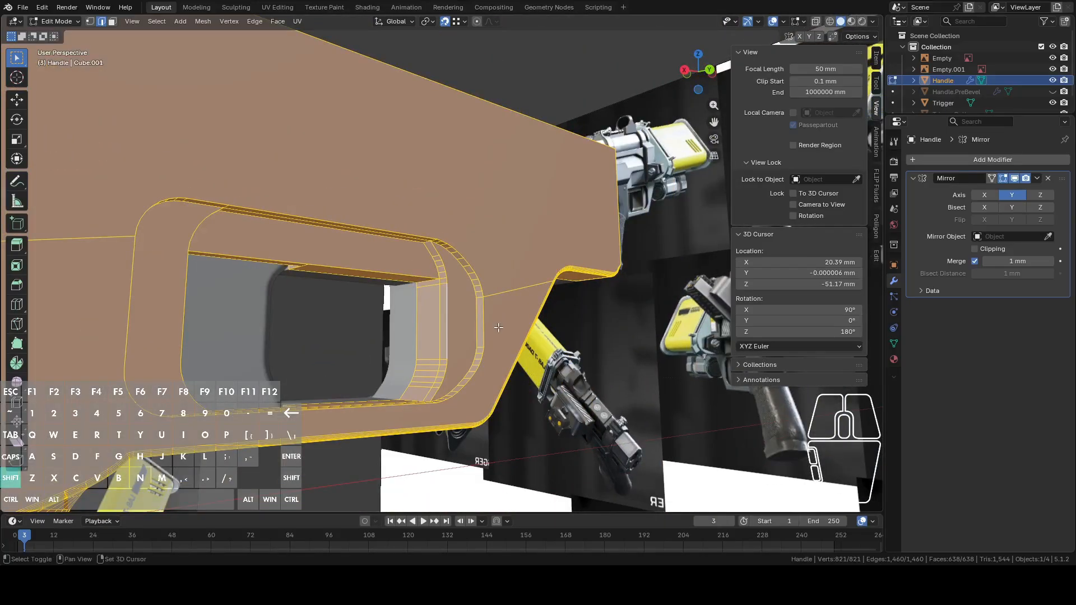
key("shift+n")
- Select the outer edge loop of the trigger opening together with the recess's inner edge at the front end
left_click(439, 307)
scroll(449, 280, "up", 6)
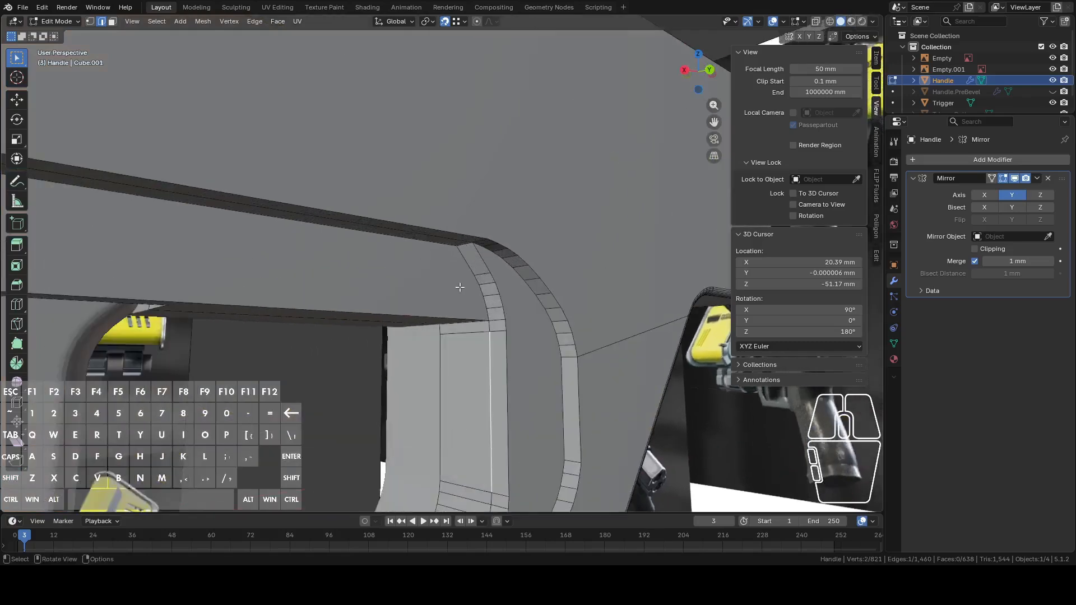
key("1")
scroll(464, 242, "up", 6)
middle_click_drag(464, 241, 507, 291)
scroll(524, 305, "down", 5)
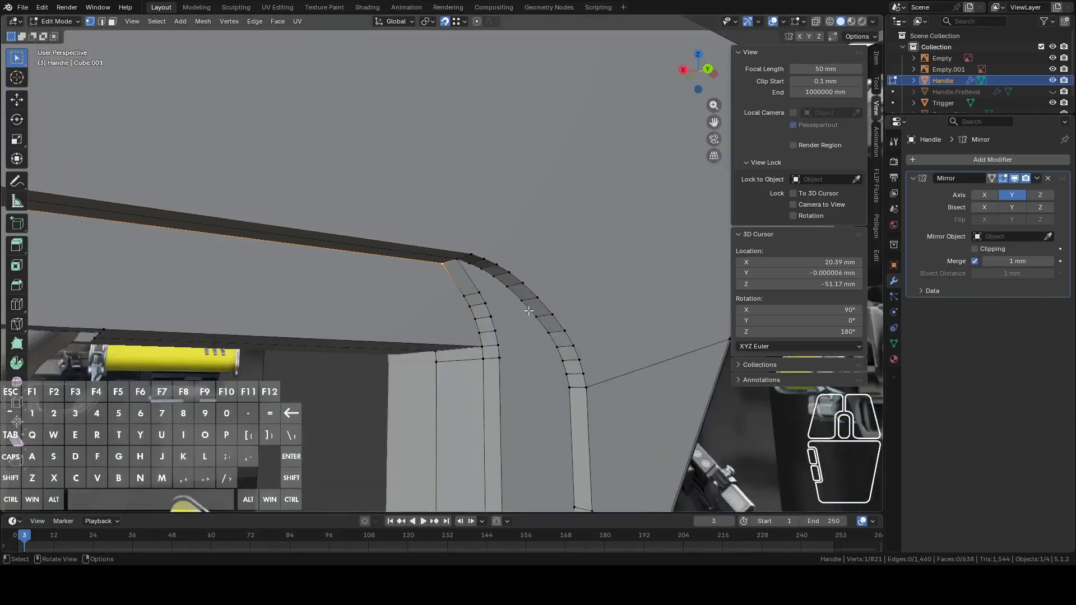
left_click(538, 294, "alt")
middle_click_drag(538, 294, 577, 315)
key("2")
left_click(540, 309, "alt+shift")
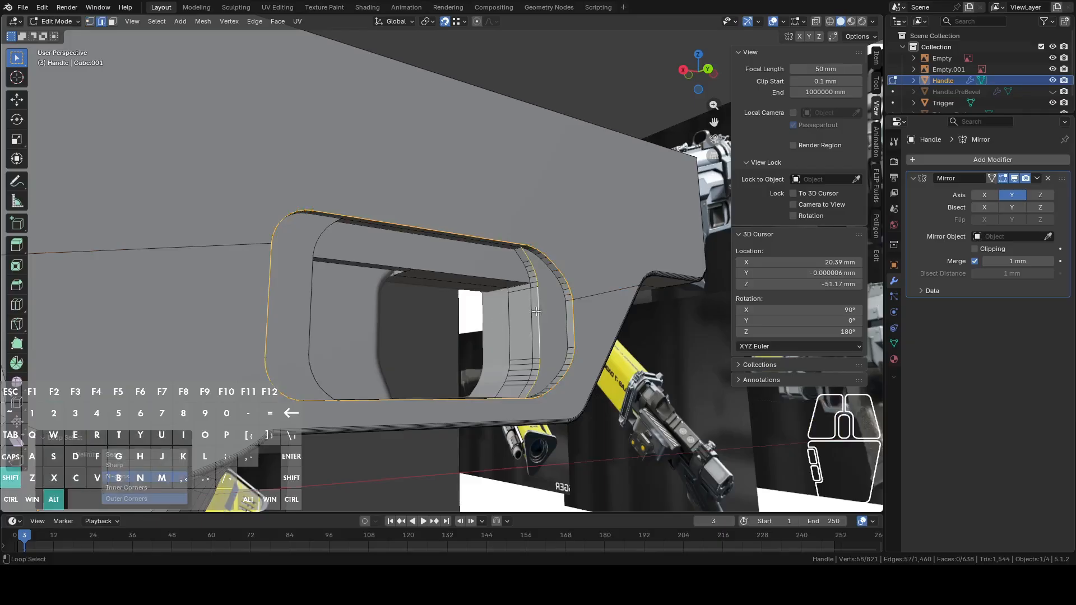
- Add the recess's grip-side inner edge and bevel the selected trigger opening edges by about 0.7 mm with 7 segments
middle_click_drag(457, 294, 497, 283)
scroll(482, 291, "up", 4)
right_click(494, 274)
left_click(474, 251)
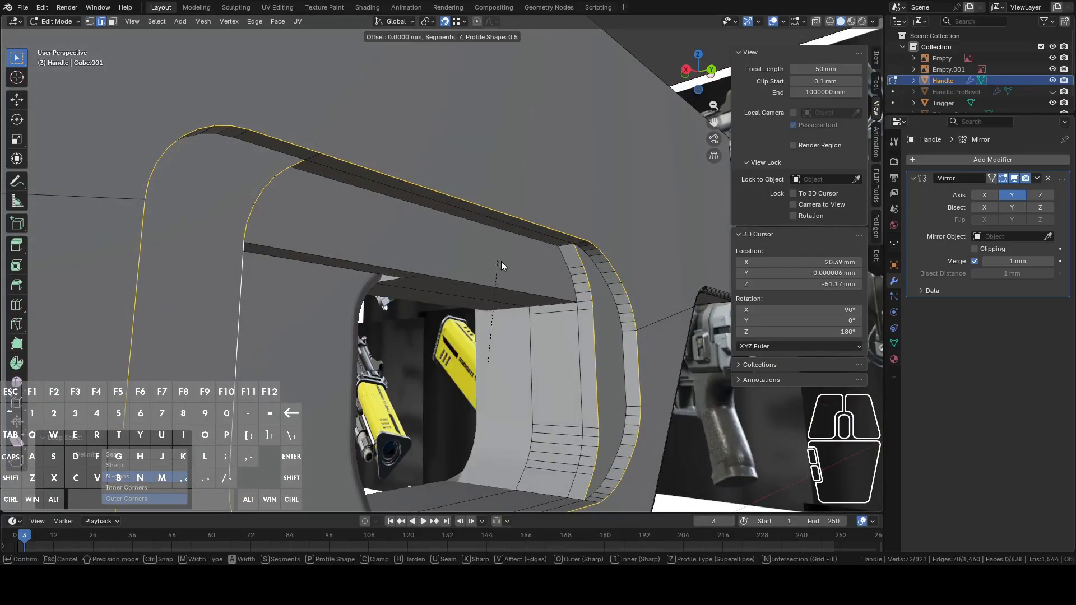
key("shift")
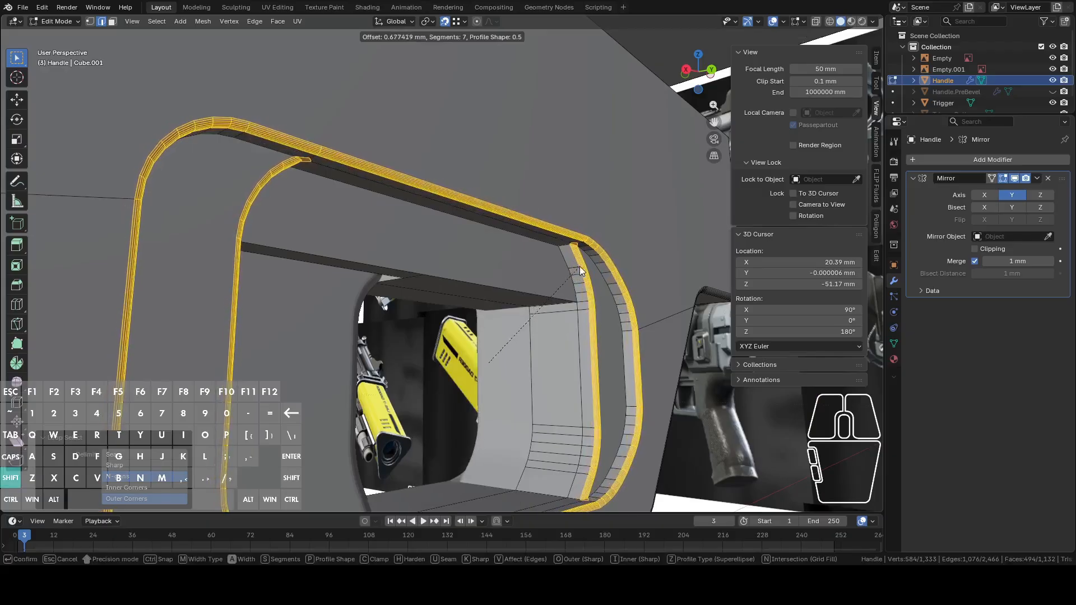
left_click(610, 266)
- Examine the shading of the beveled trigger opening, the handle's rear geometry and the back-view reference image
key("Tab")
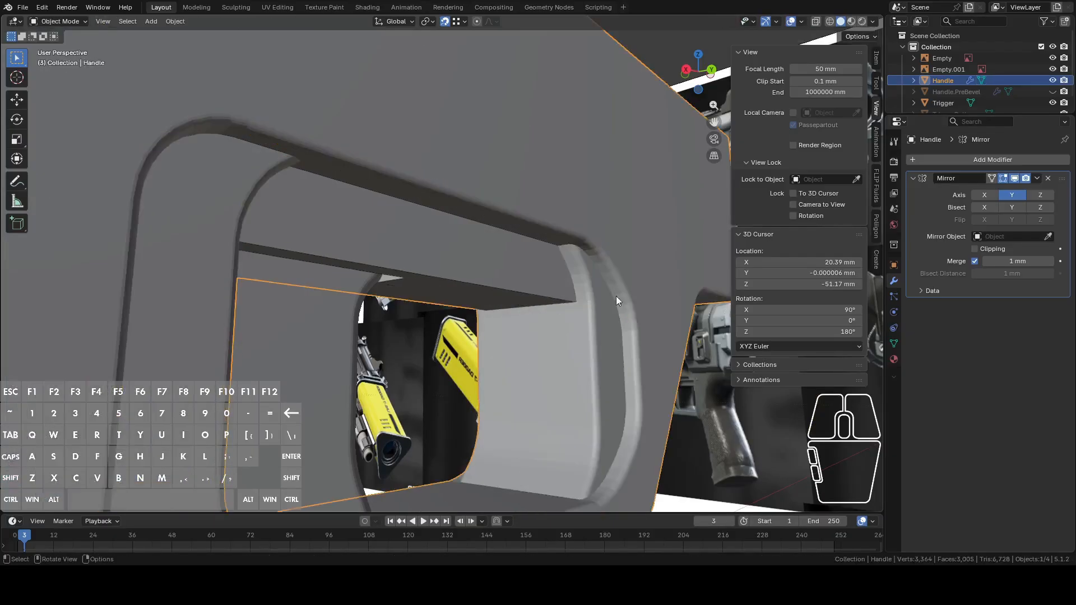
scroll(609, 293, "up", 5)
middle_click_drag(470, 353, 402, 288)
key("Tab")
scroll(447, 329, "down", 10)
key("Tab")
key("Tab")
scroll(383, 333, "up", 3)
middle_click_drag(401, 288, 465, 360, "shift")
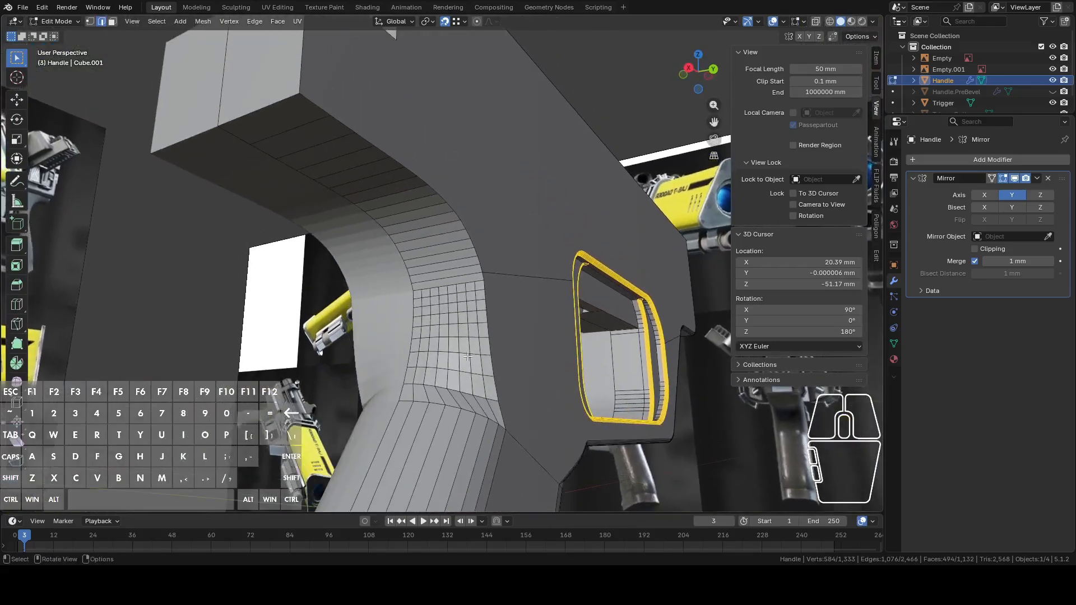
middle_click_drag(410, 211, 383, 258, "shift")
scroll(419, 245, "down", 3)
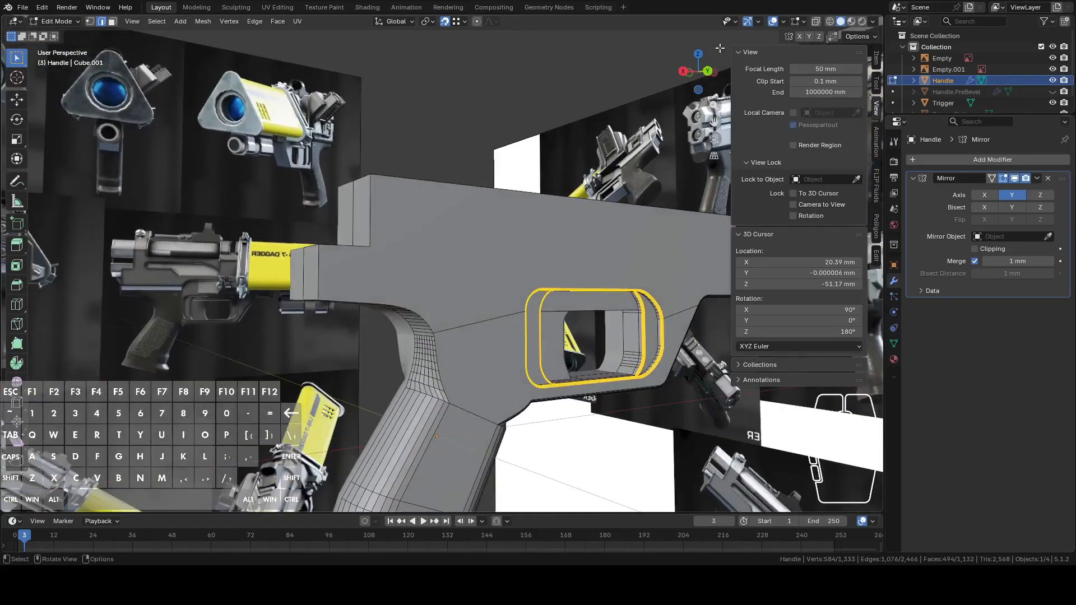
left_click(709, 73)
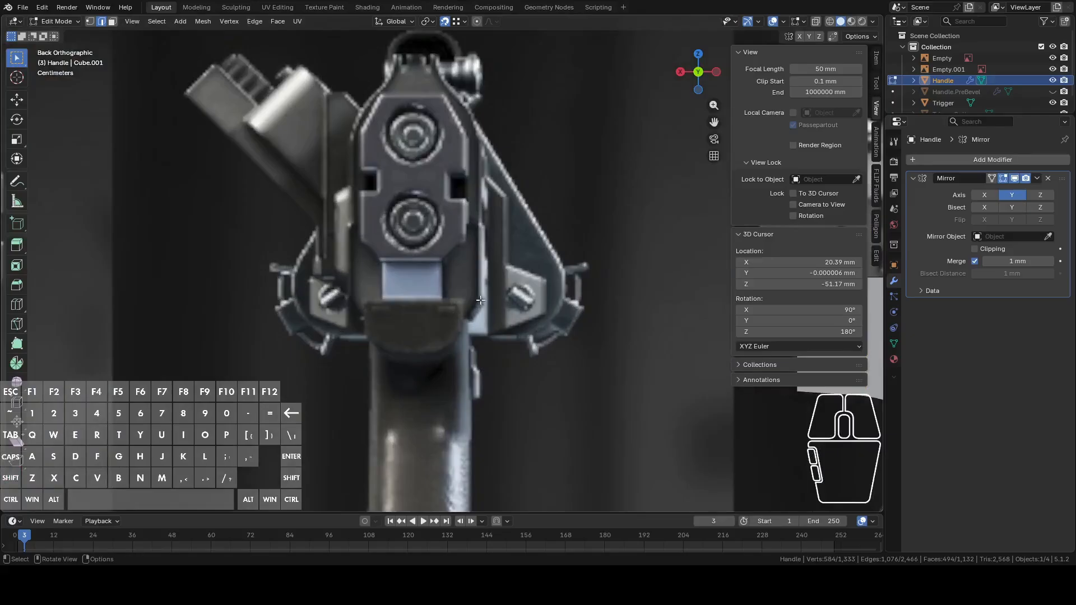
- Select the lower side edges of the rear overhang, from its rear corner around the curve to the horizontal edge above the grip
middle_click_drag(475, 363, 394, 226)
key("2")
left_click(435, 153)
middle_click_drag(471, 153, 471, 184)
left_click(454, 111, "shift")
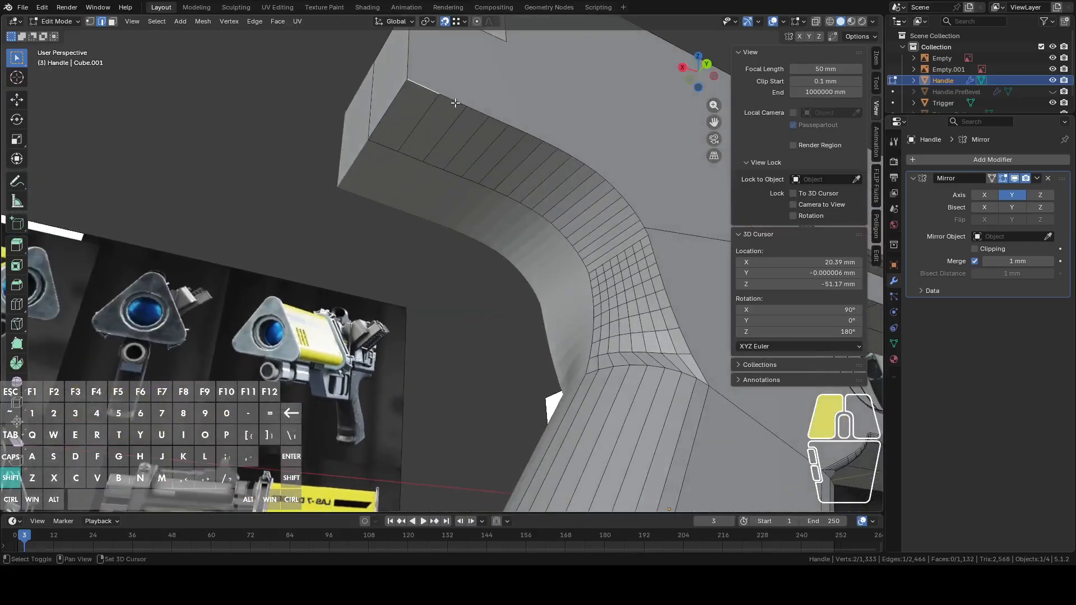
left_click(478, 116, "shift")
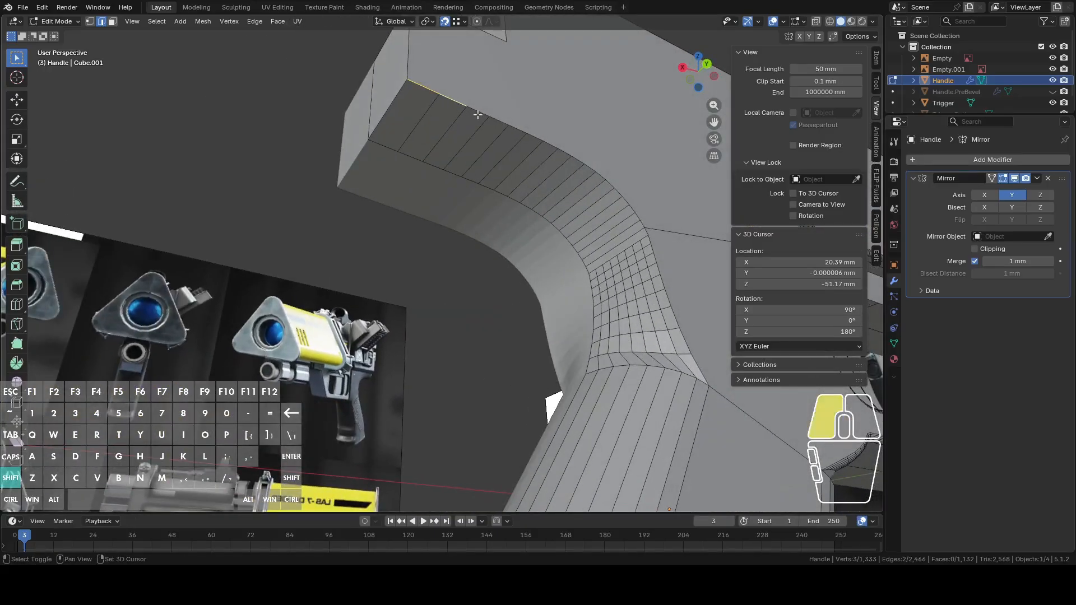
left_click(511, 130, "shift")
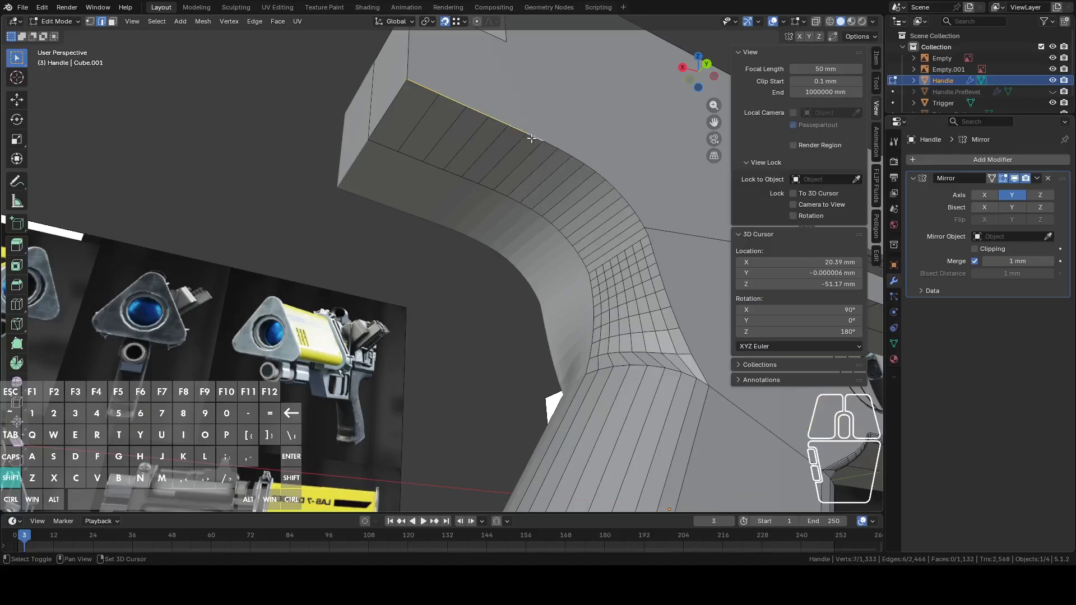
left_click(558, 148, "shift")
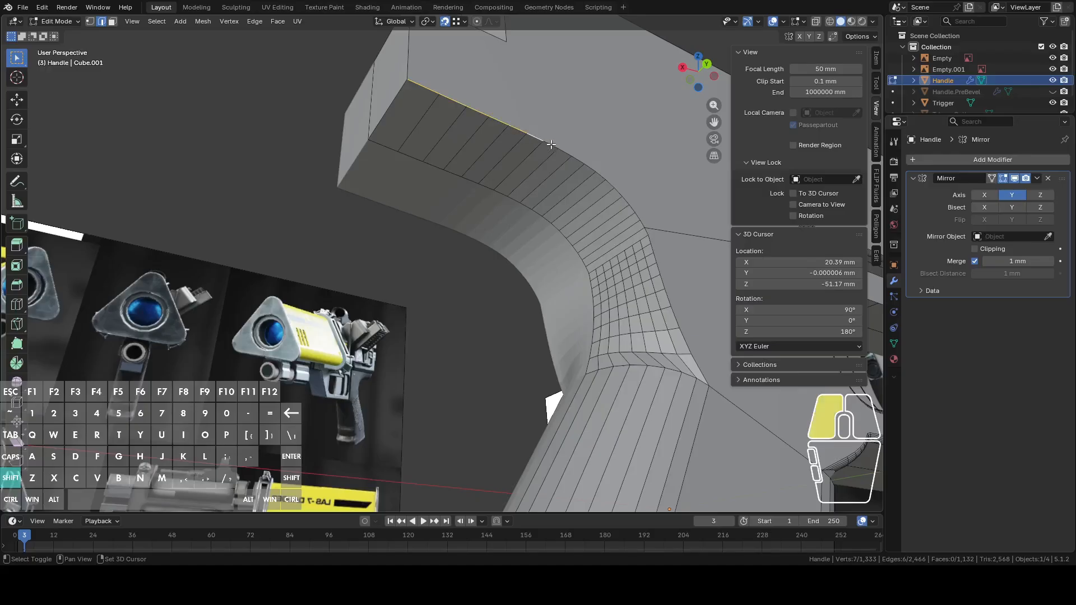
left_click(576, 159, "shift")
left_click(590, 165, "shift")
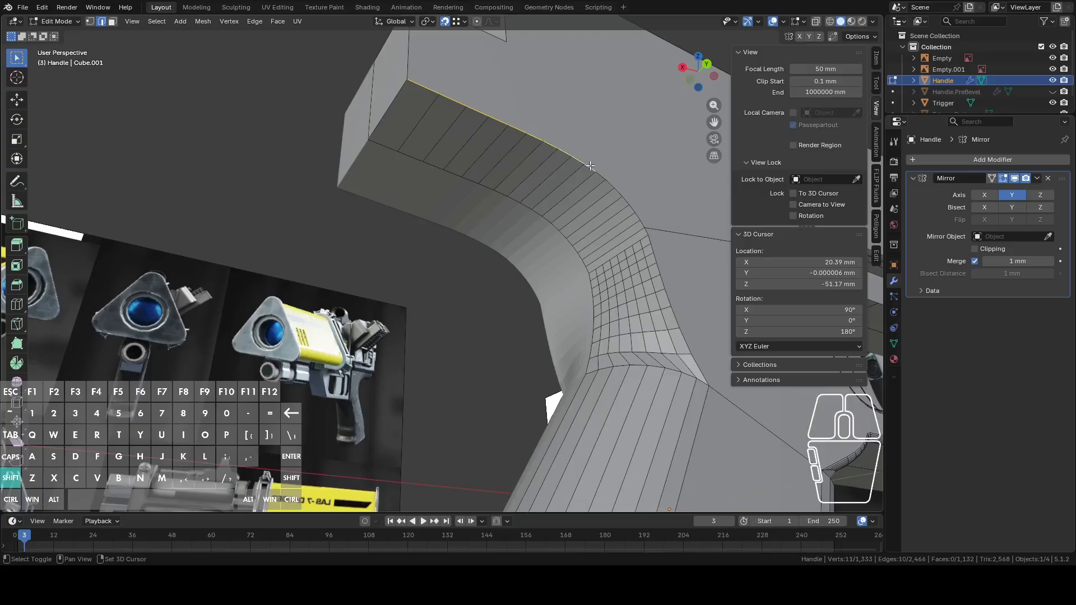
left_click(600, 173, "shift")
left_click(602, 181, "alt")
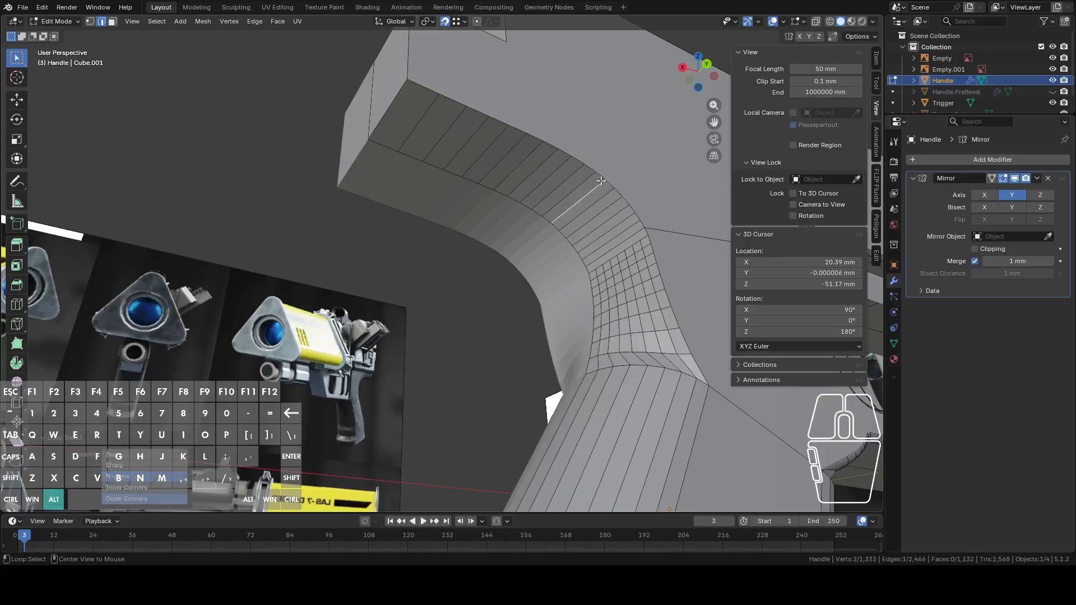
key("ctrl+z")
left_click(628, 200, "shift")
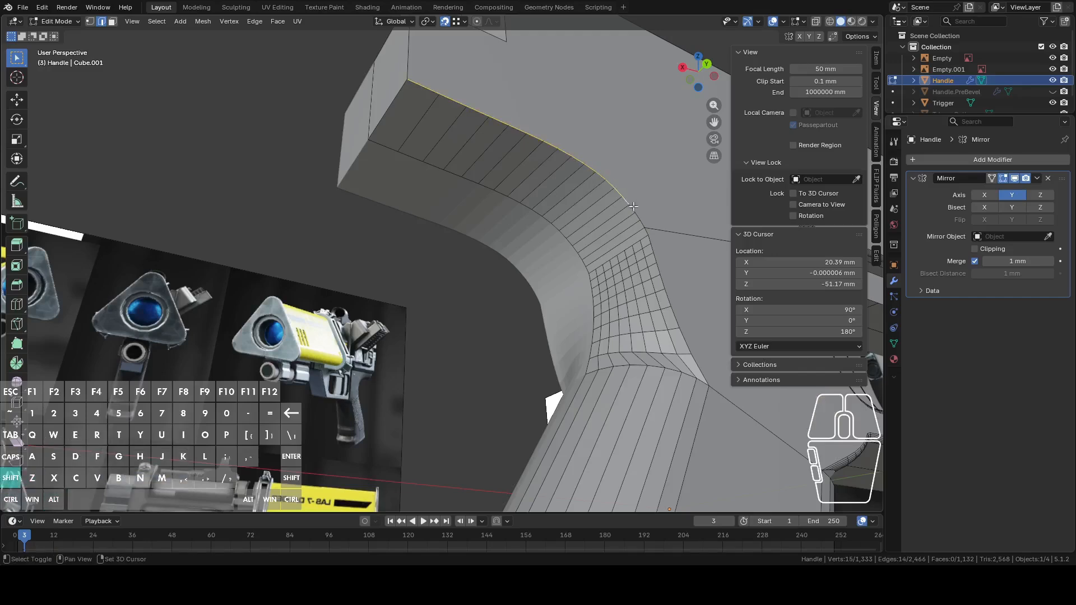
left_click(638, 216, "shift")
left_click(643, 222, "shift")
middle_click_drag(639, 182, 644, 260, "shift")
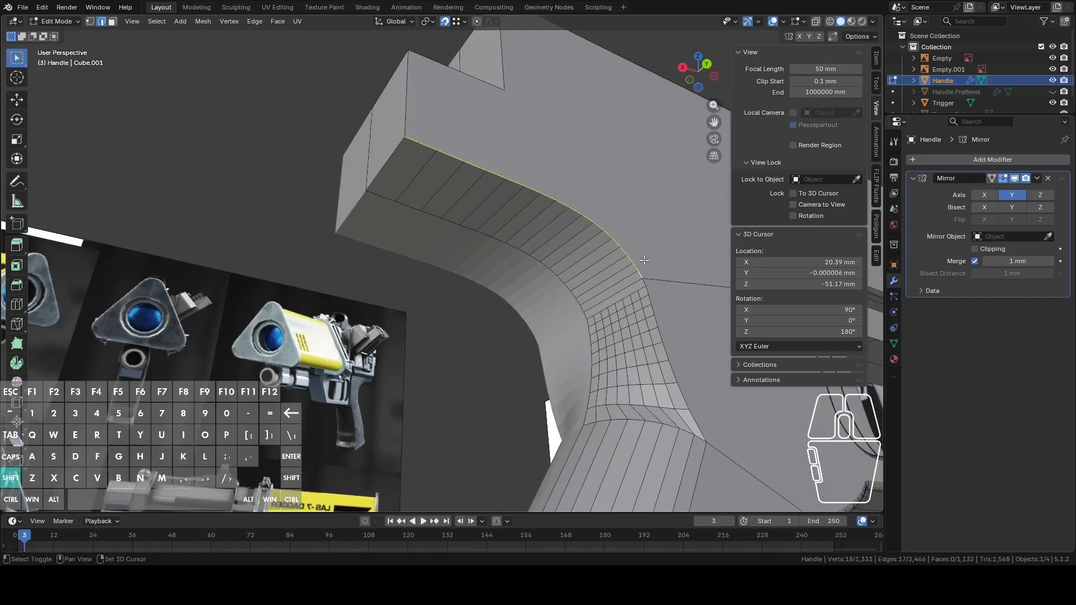
- Try beveling the selected overhang edges by 10.3 mm with 7 segments, then undo the bevel
right_click(603, 178)
left_click(559, 179)
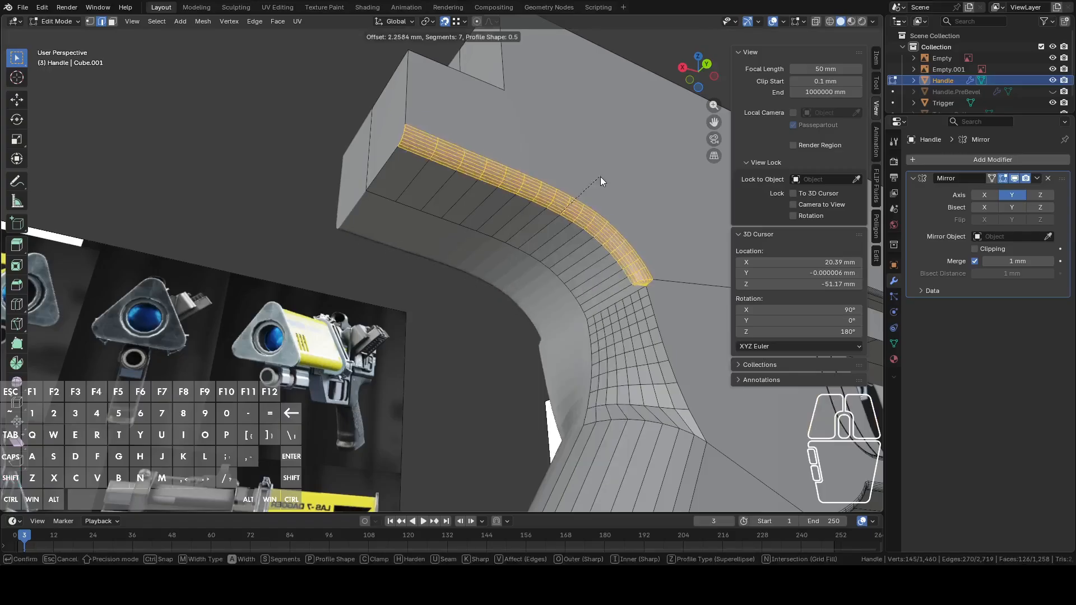
scroll(616, 173, "up", 6)
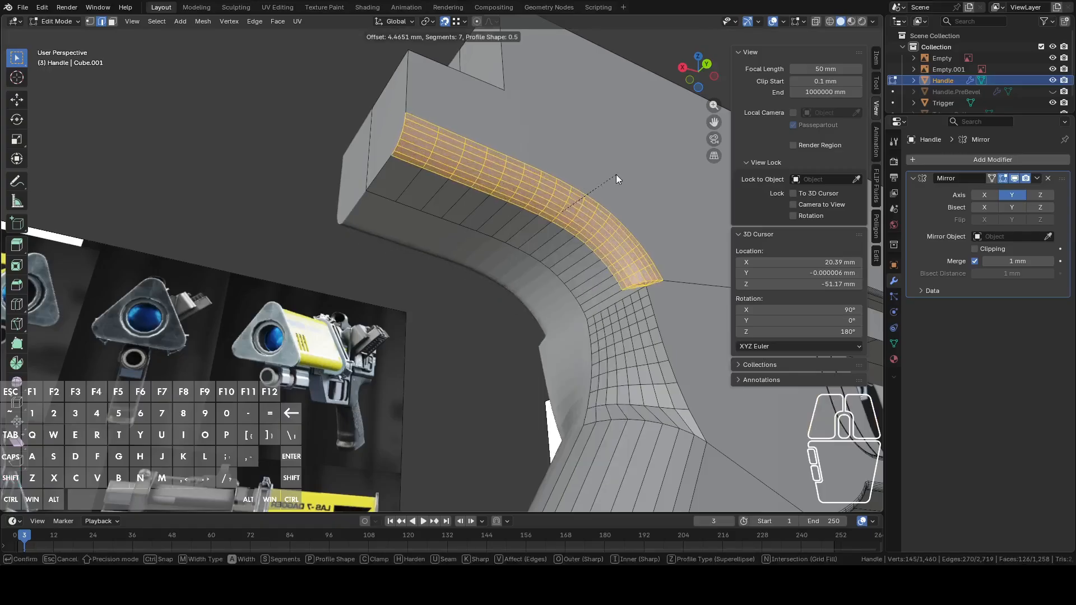
left_click(652, 173)
middle_click_drag(651, 173, 567, 146)
middle_click_drag(594, 286, 549, 256)
scroll(549, 256, "up", 2)
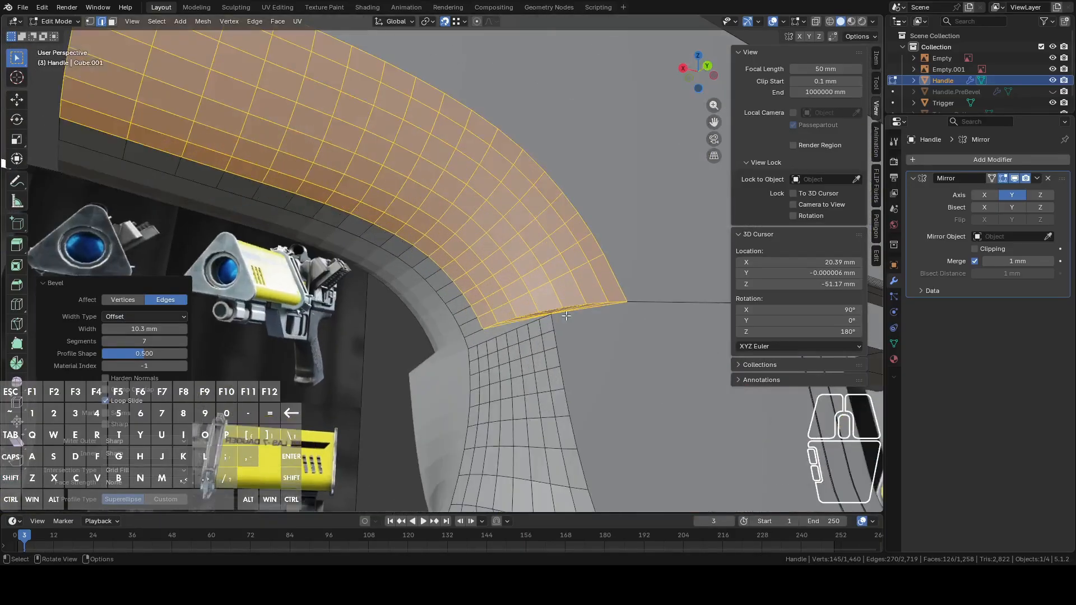
key("ctrl+z")
- Deselect the curved section of the overhang's lower side edge, keeping only the five straight rear segments selected
middle_click_drag(563, 320, 579, 307)
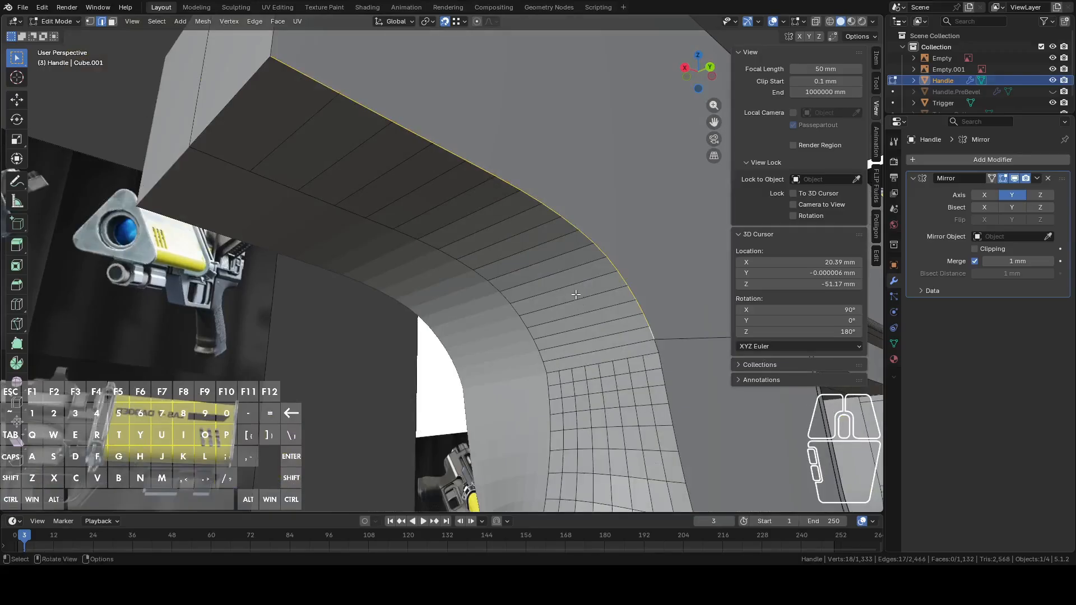
key("c")
mouse_move(653, 333)
left_mouse_down("shift")
mouse_move(510, 243)
mouse_move(519, 209)
mouse_move(611, 277)
left_mouse_up("shift")
key("Escape")
- Try beveling the straight rear overhang edges by 11.7 mm with 11 segments
key("ctrl+e")
left_click(586, 161)
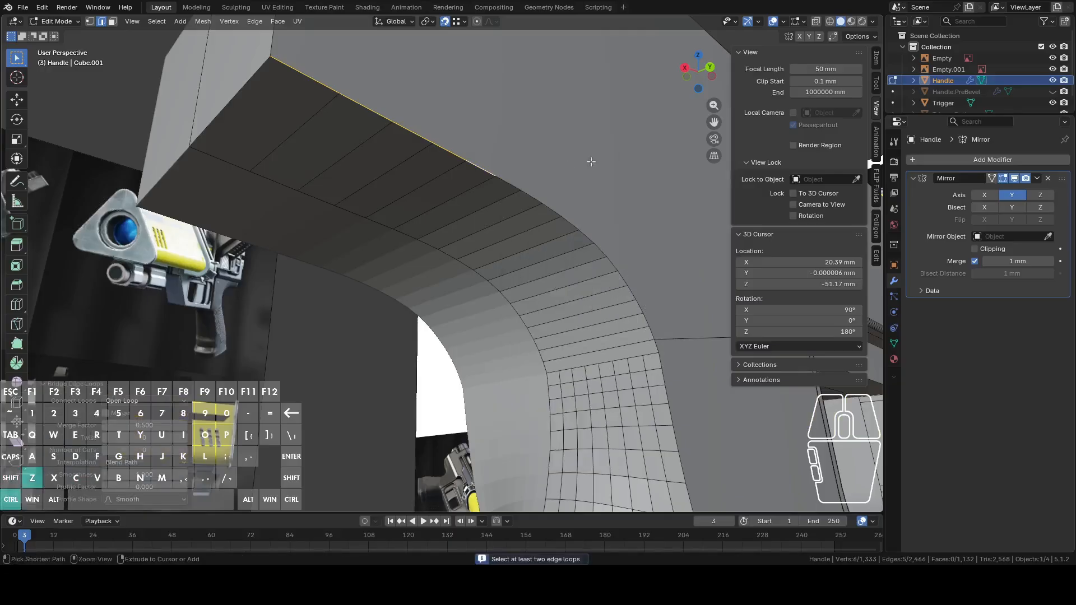
key("ctrl+e")
key("Escape")
key("ctrl+e")
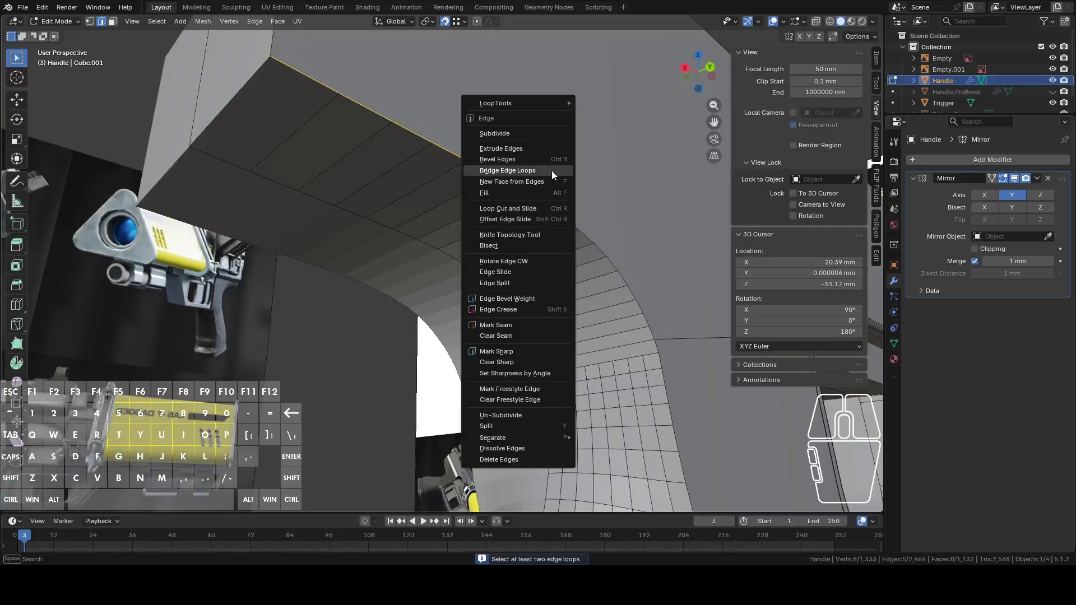
left_click(514, 164)
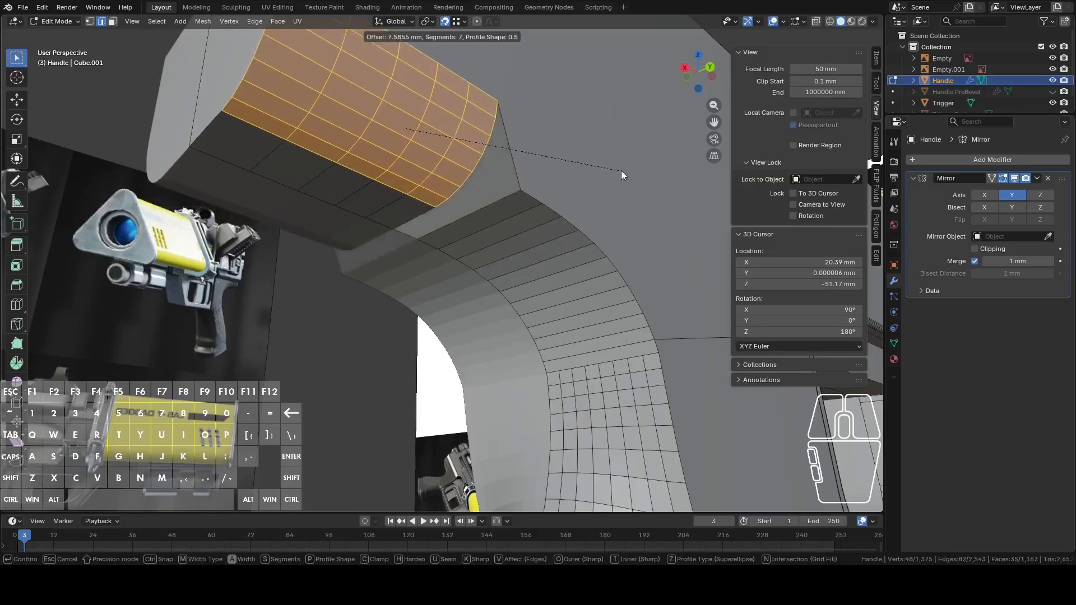
scroll(654, 162, "up", 4)
left_click(678, 159)
- Compare the rear overhang with and without the rounded bevel, and leave the bevel undone
scroll(583, 163, "down", 5)
middle_click_drag(583, 163, 566, 194)
scroll(545, 286, "up", 4)
mouse_move(545, 286)
middle_mouse_down("shift")
mouse_move(525, 238)
mouse_move(539, 204)
mouse_move(547, 307)
middle_mouse_up("shift")
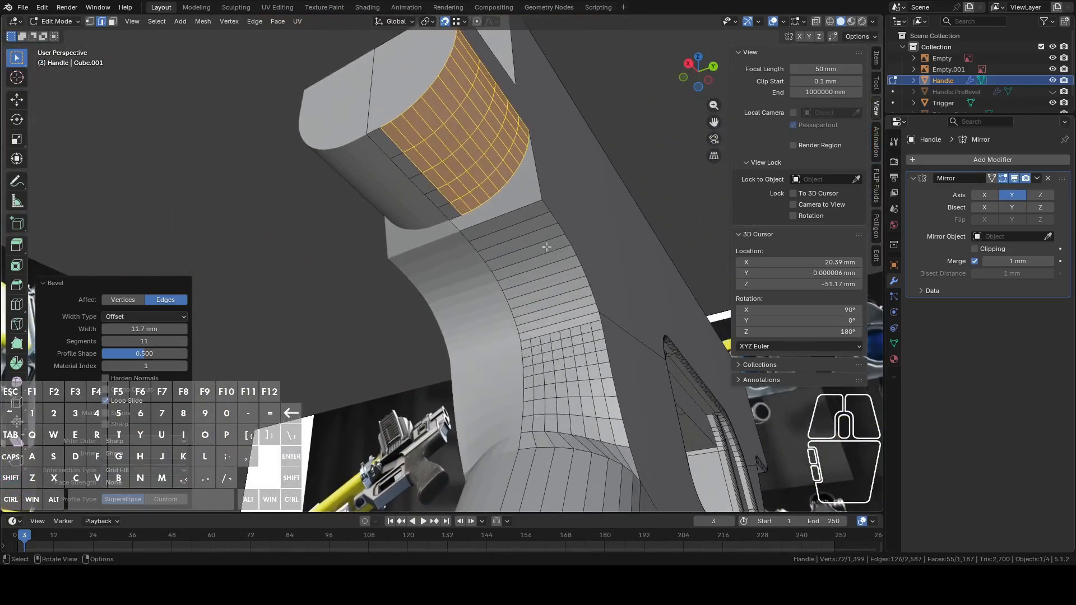
middle_click_drag(577, 334, 555, 304)
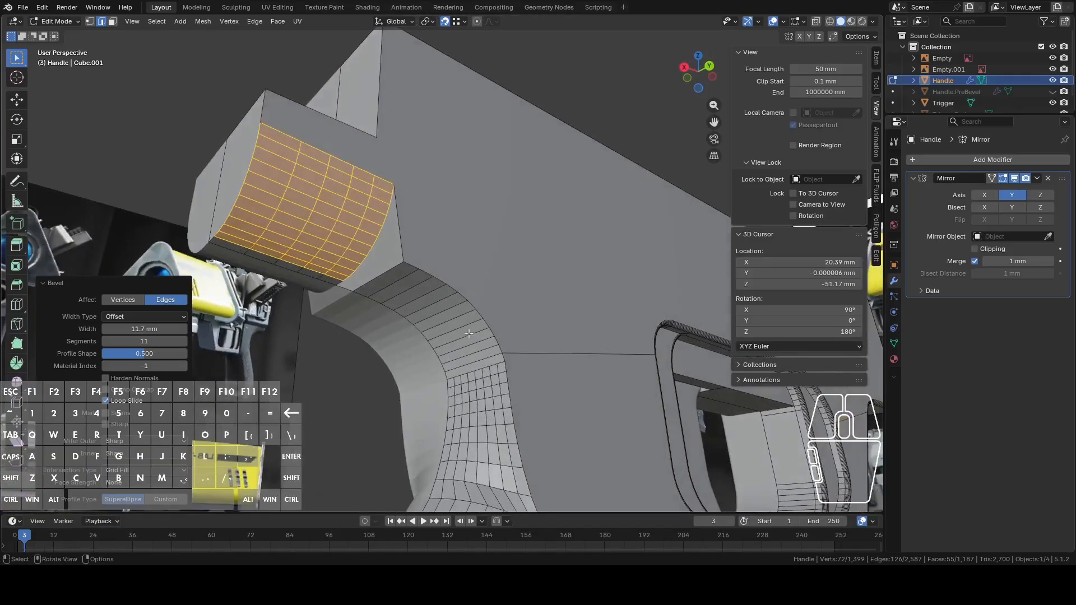
middle_click_drag(468, 316, 482, 316)
key("ctrl+z")
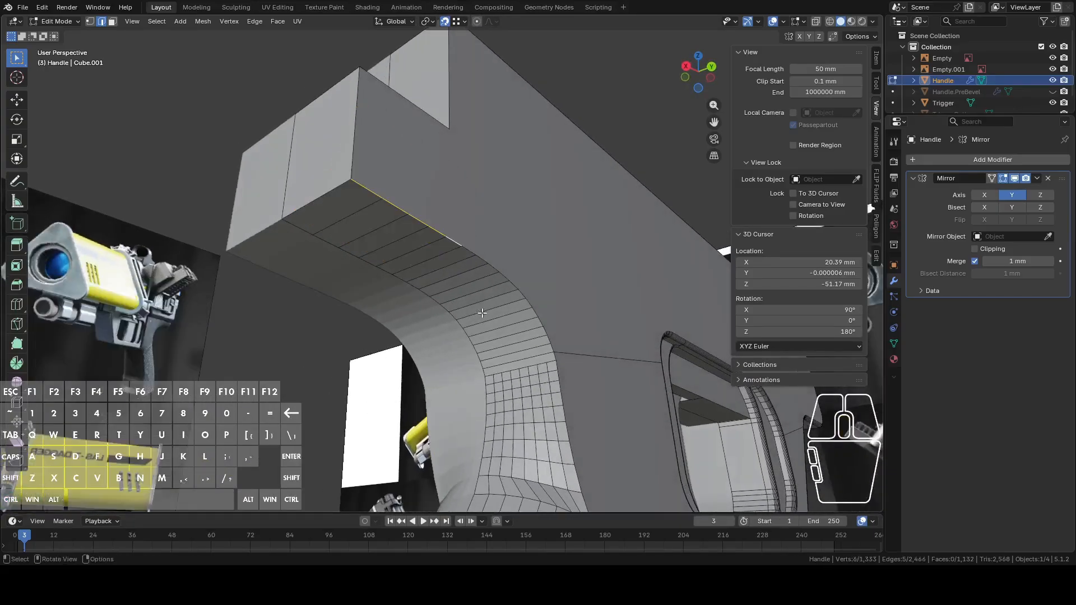
key("ctrl+shift+z")
middle_click_drag(482, 313, 504, 312)
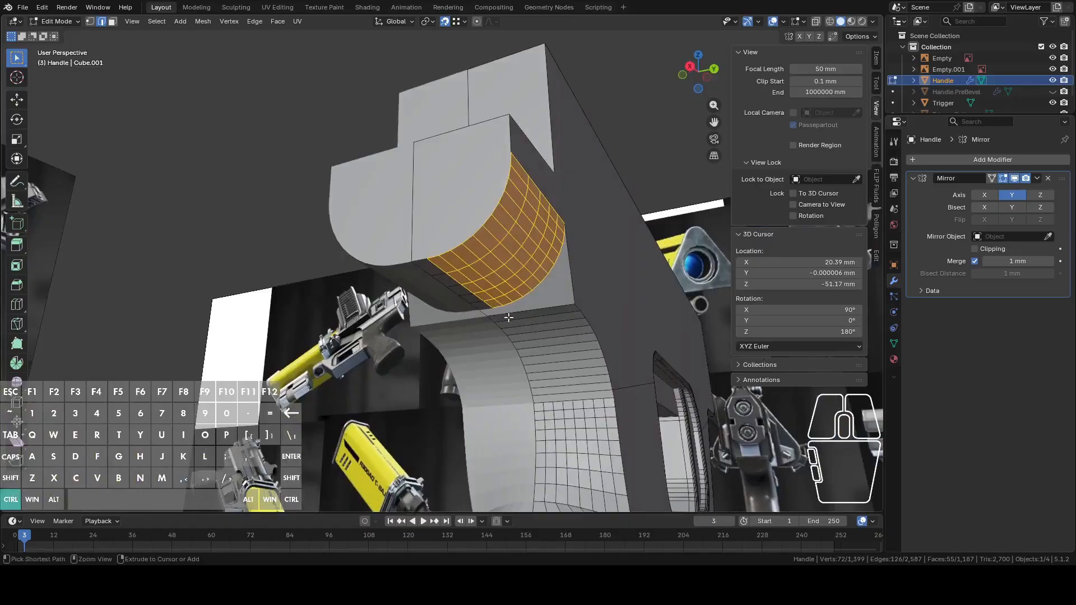
key("ctrl+z")
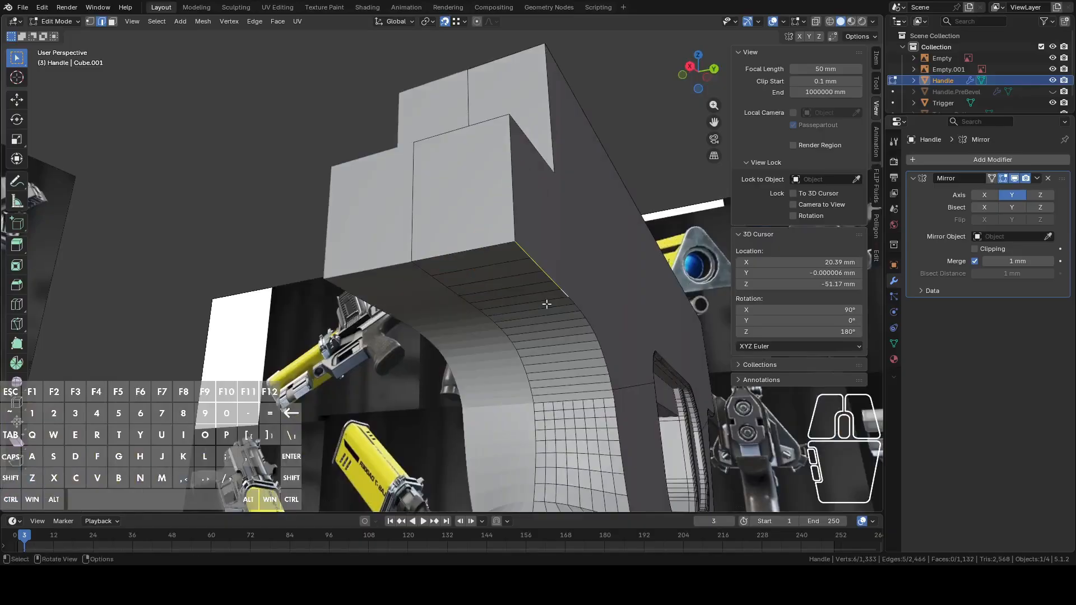
key("ctrl+shift+z")
key("ctrl+z")
- Add the handle's full rear side outline to the selection, from the upper step around the overhang and down to the grip
scroll(588, 389, "up", 4)
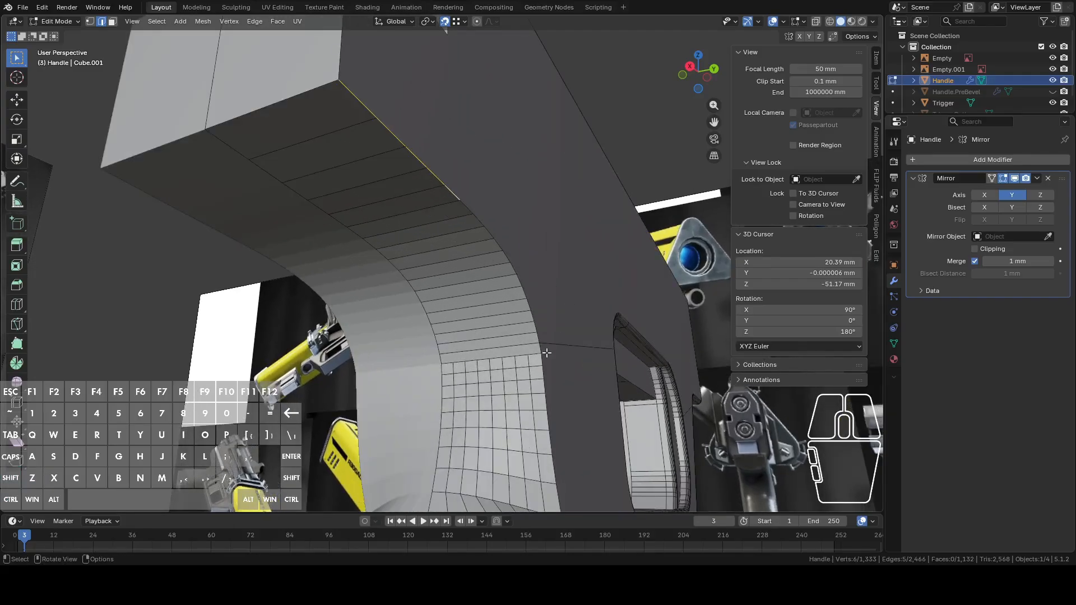
scroll(547, 352, "down", 4)
mouse_move(548, 353)
middle_mouse_down()
mouse_move(511, 372)
mouse_move(538, 367)
mouse_move(533, 305)
mouse_move(539, 360)
middle_mouse_up()
middle_click(538, 368)
scroll(543, 370, "up", 2)
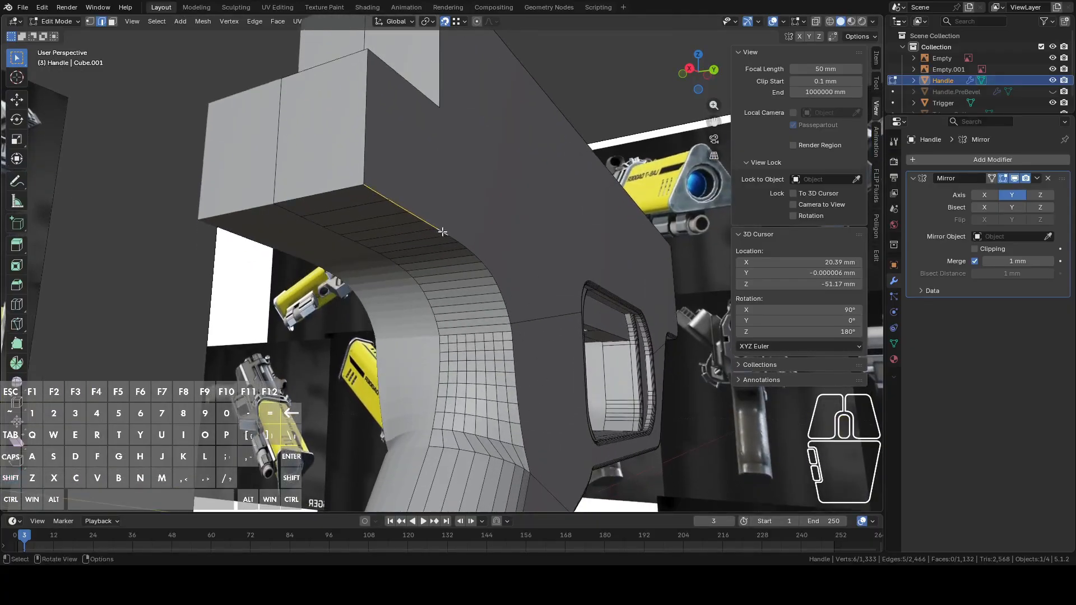
left_click(524, 407, "alt+shift")
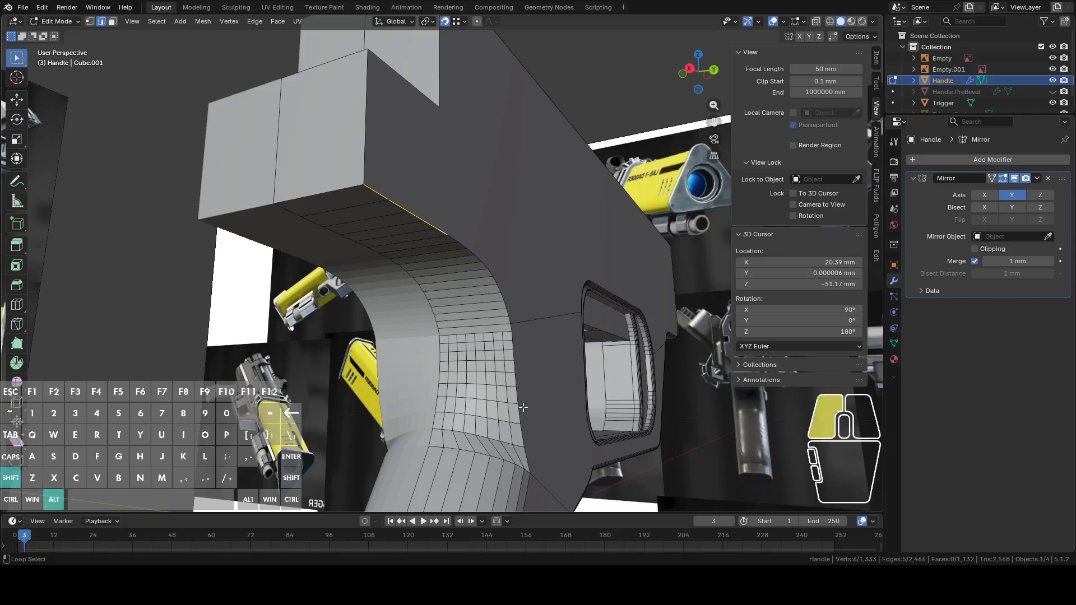
left_click(512, 307, "alt+shift")
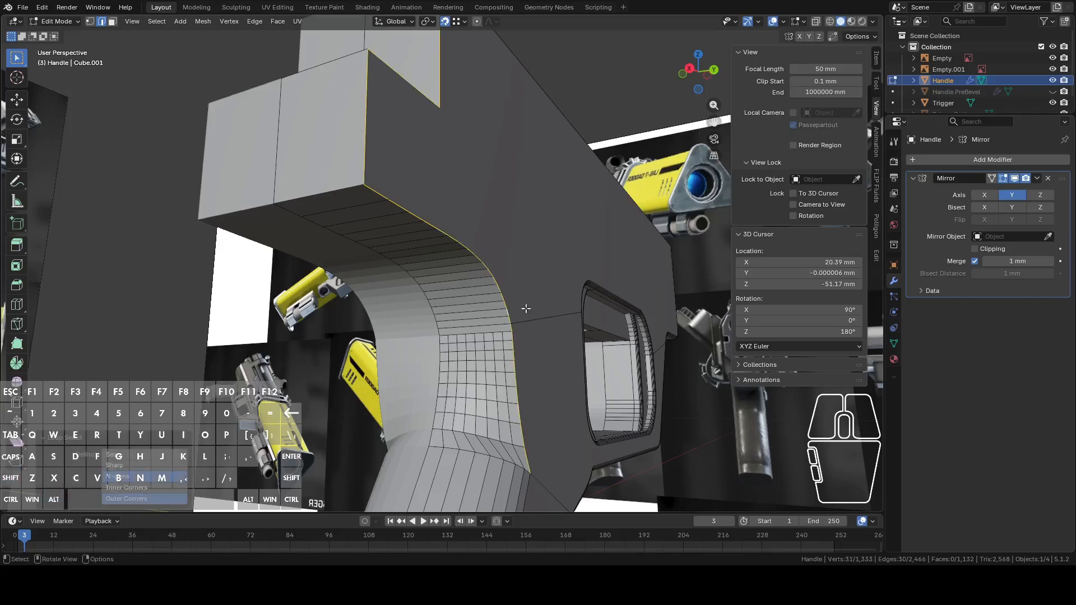
- Deselect the upper step and vertical rear edges, keeping only the lower curve from the overhang to the grip selected
scroll(417, 153, "down", 3)
key("c")
mouse_move(416, 166)
left_mouse_down("shift")
mouse_move(437, 168)
mouse_move(442, 98)
mouse_move(447, 105)
left_mouse_up("shift")
right_click(483, 182)
scroll(521, 269, "up", 3)
middle_click_drag(537, 305, 533, 274)
- Try beveling the lower rear curve with 11 segments
right_click(533, 274)
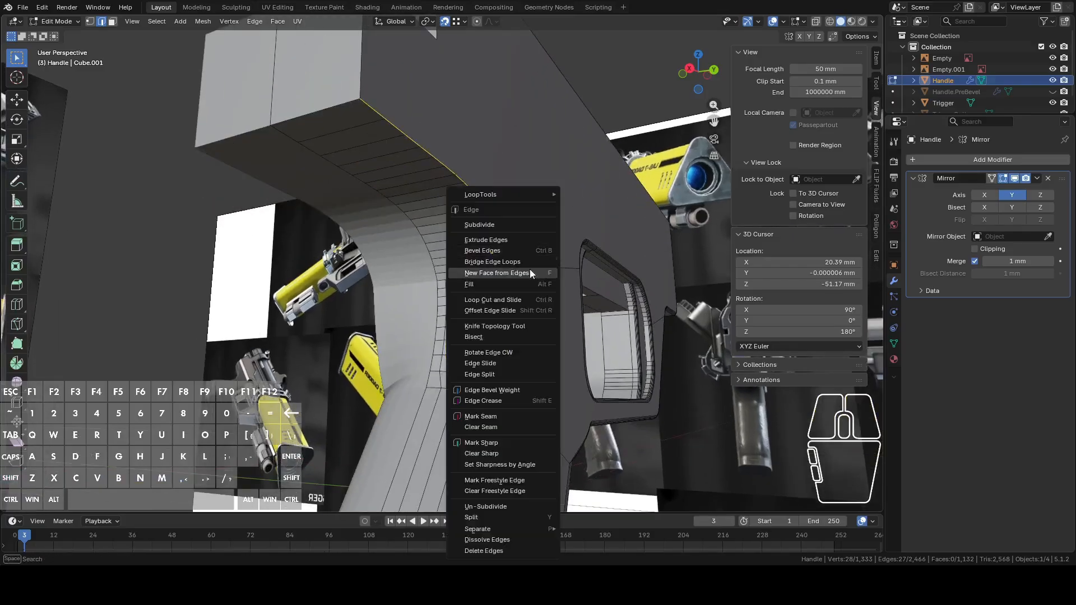
left_click(511, 251)
key("shift")
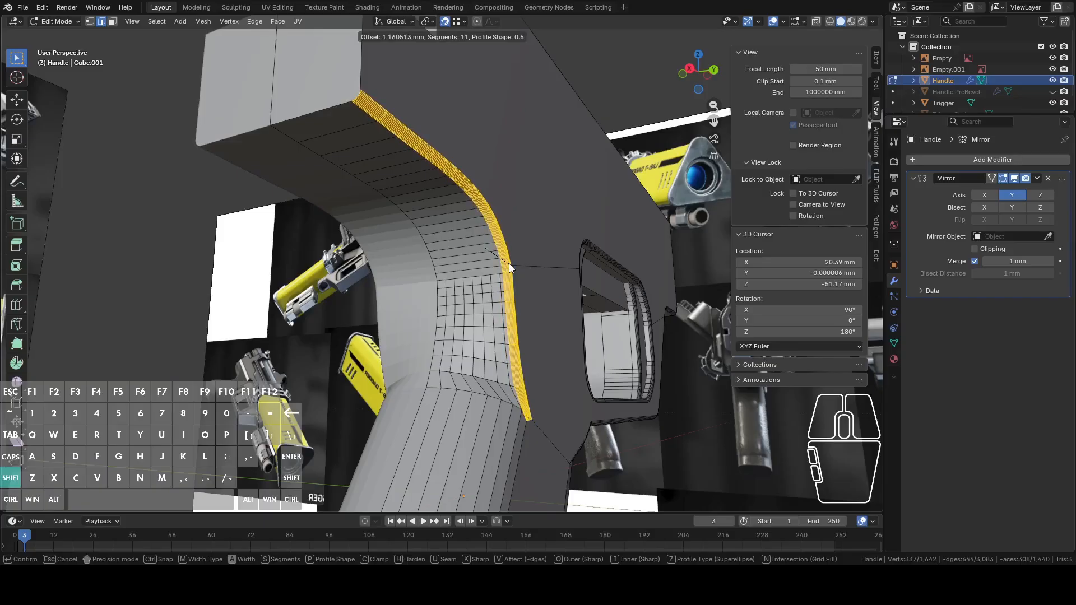
right_click(509, 264)
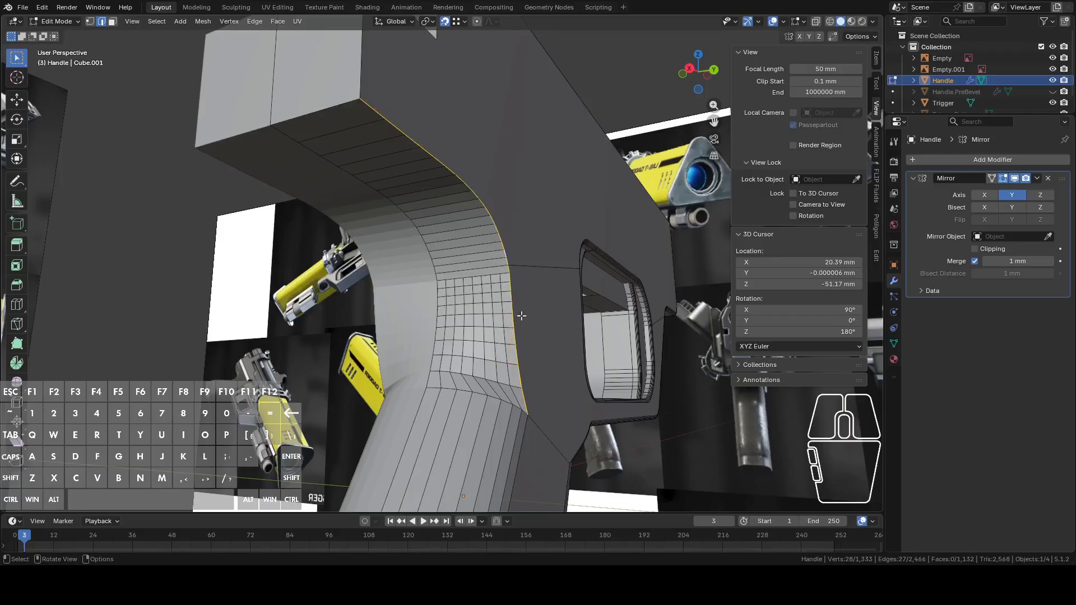
- Examine the handle's rear curve and compare its shape with the pistol reference images
scroll(524, 318, "up", 1)
middle_click_drag(523, 318, 523, 291)
scroll(511, 331, "down", 3)
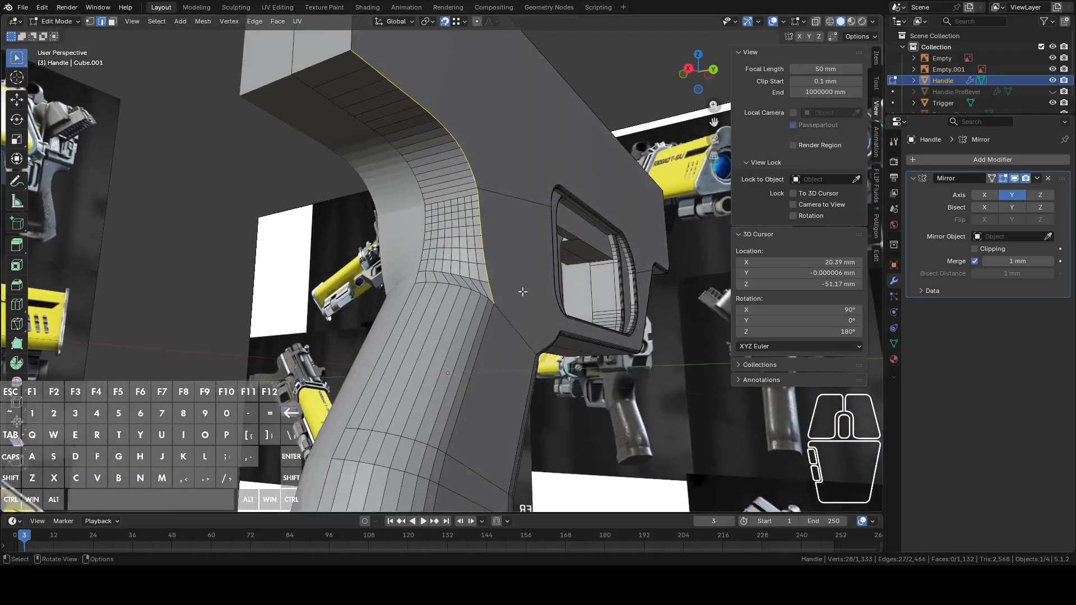
scroll(523, 291, "down", 7)
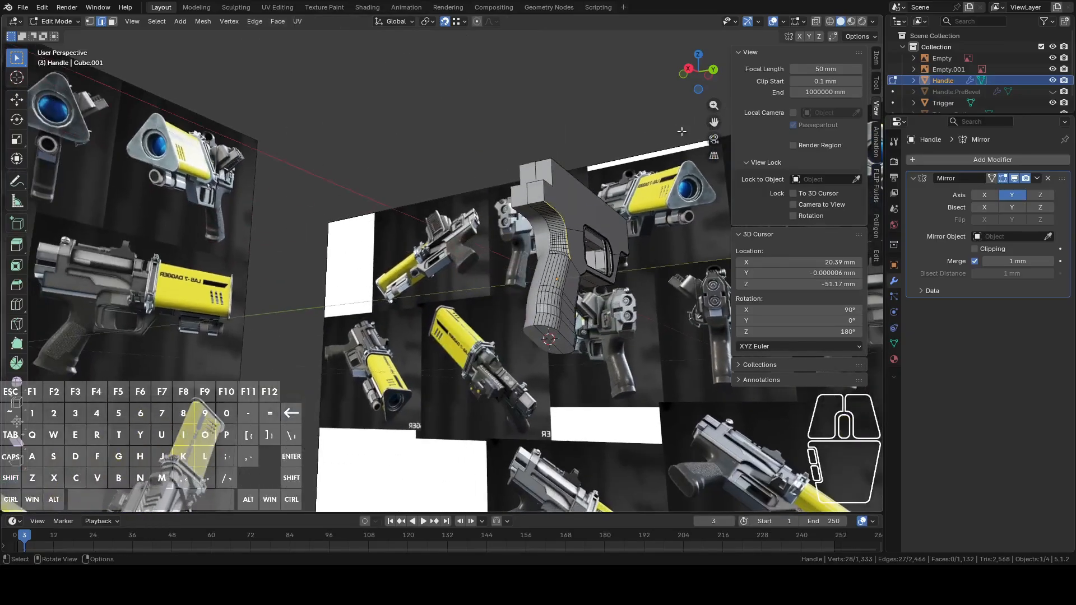
left_click(715, 72)
middle_click_drag(319, 268, 505, 267, "shift")
scroll(503, 265, "up", 3)
scroll(469, 190, "down", 6)
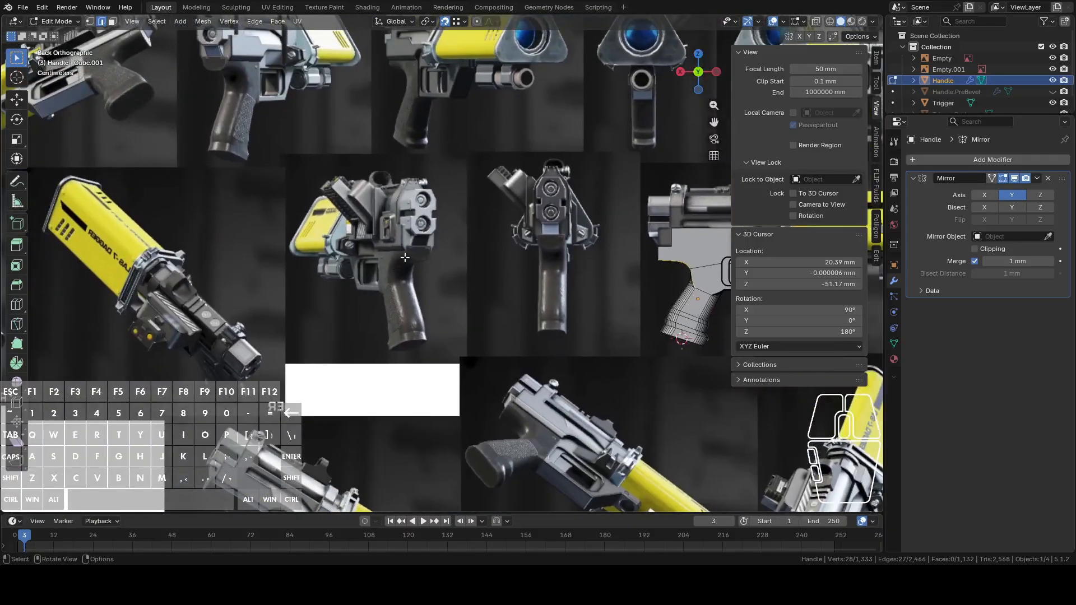
middle_click_drag(500, 269, 505, 245)
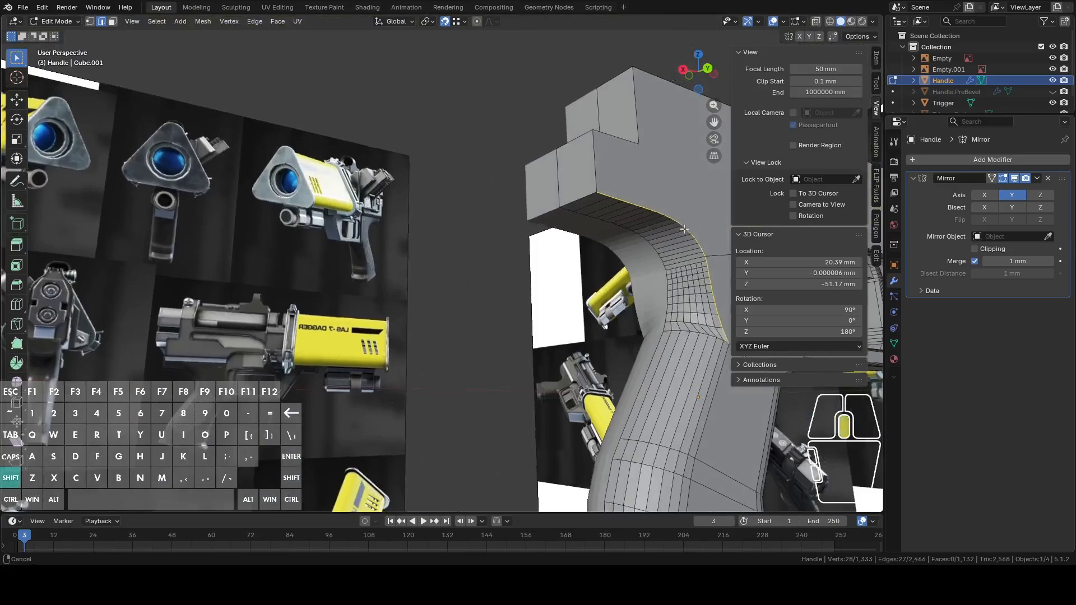
middle_click_drag(659, 220, 370, 236, "shift")
scroll(396, 263, "up", 3)
middle_click_drag(396, 271, 455, 326)
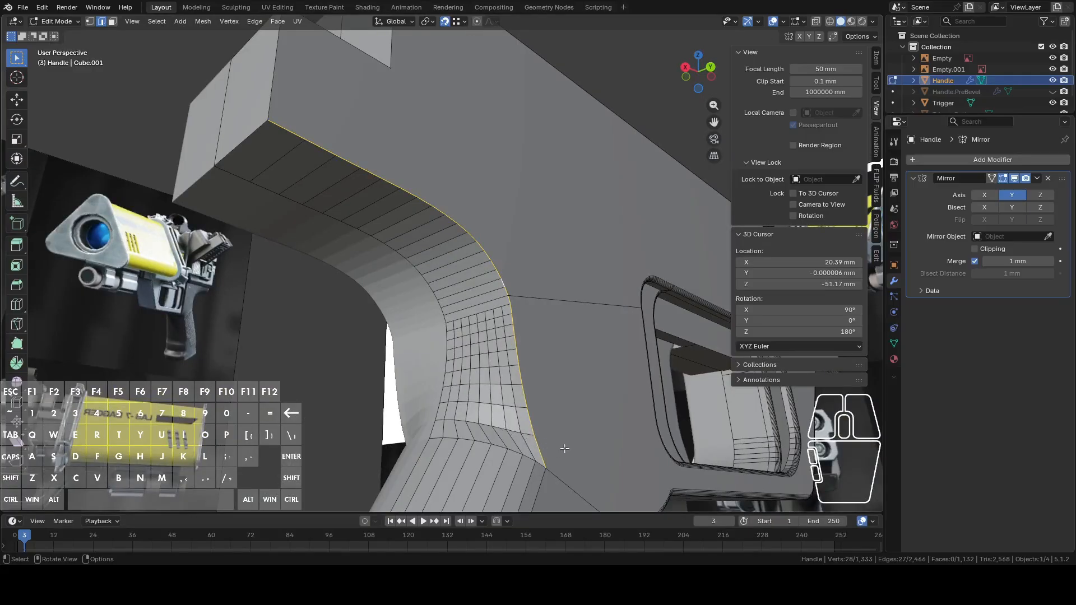
- Delete the side edge that joins the rear curve to the trigger opening
key("2")
left_click(539, 306)
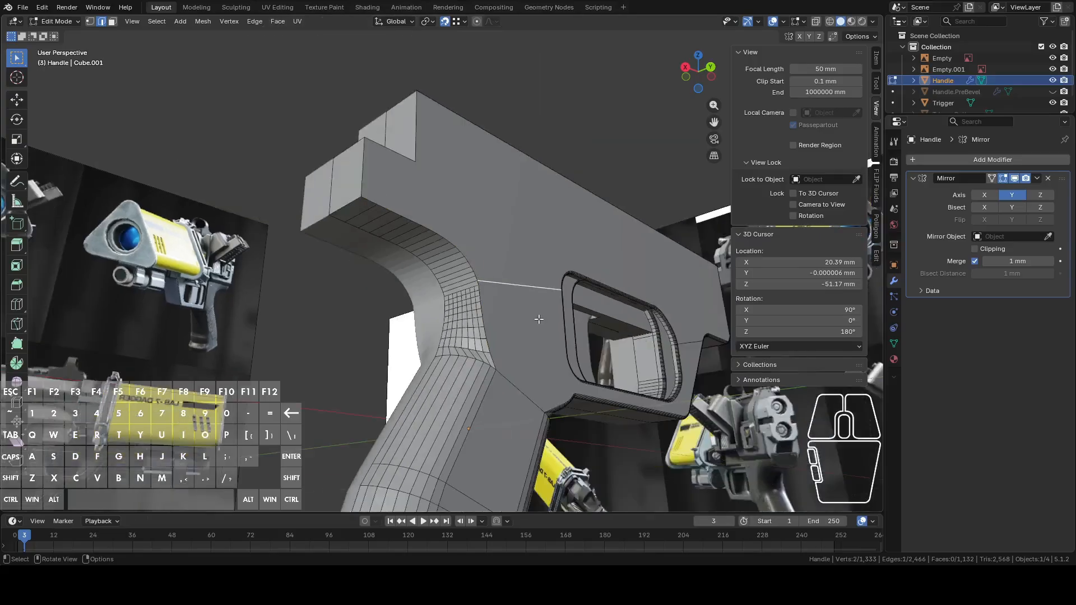
middle_click_drag(538, 319, 494, 345)
key("x")
left_click(415, 321)
- Delete the vertex row just above the grip's upper rim and the first crosswise row under the rear overhang
middle_click_drag(424, 322, 472, 331)
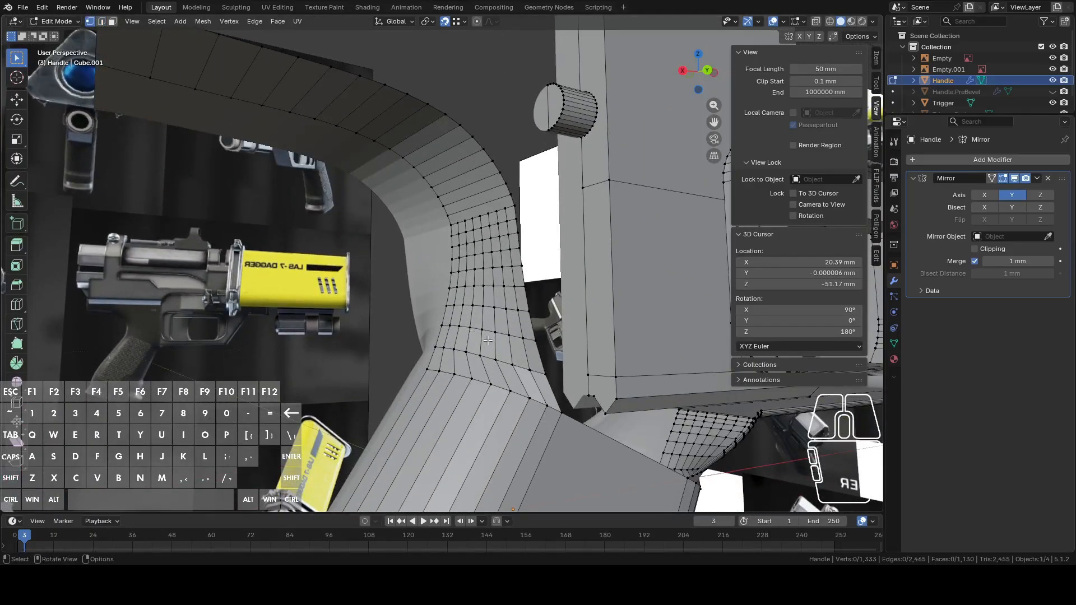
scroll(486, 342, "down", 3)
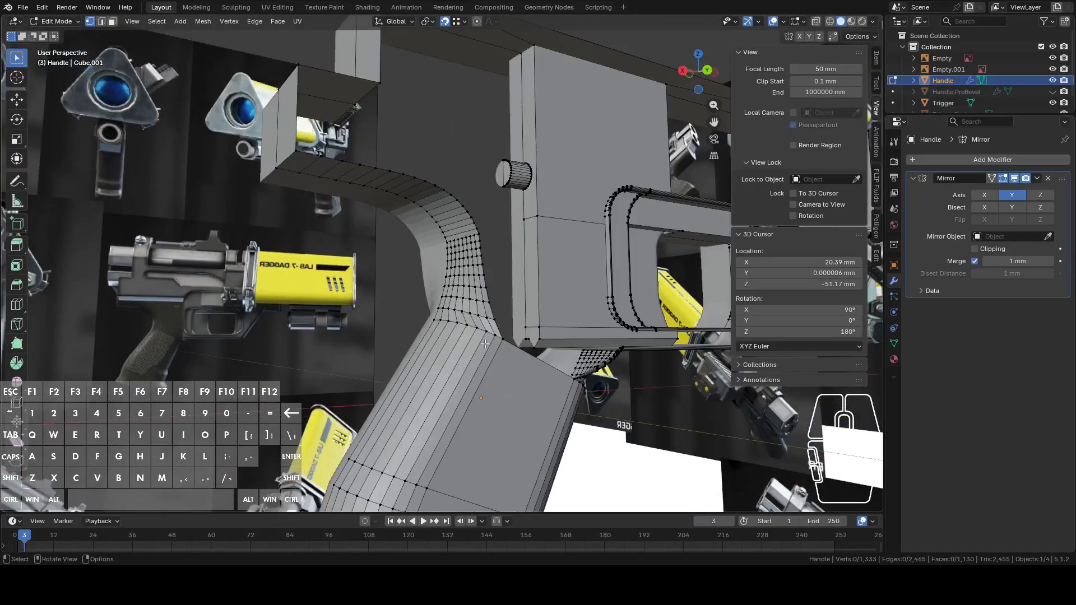
left_click(473, 312, "alt")
middle_click_drag(472, 312, 435, 281)
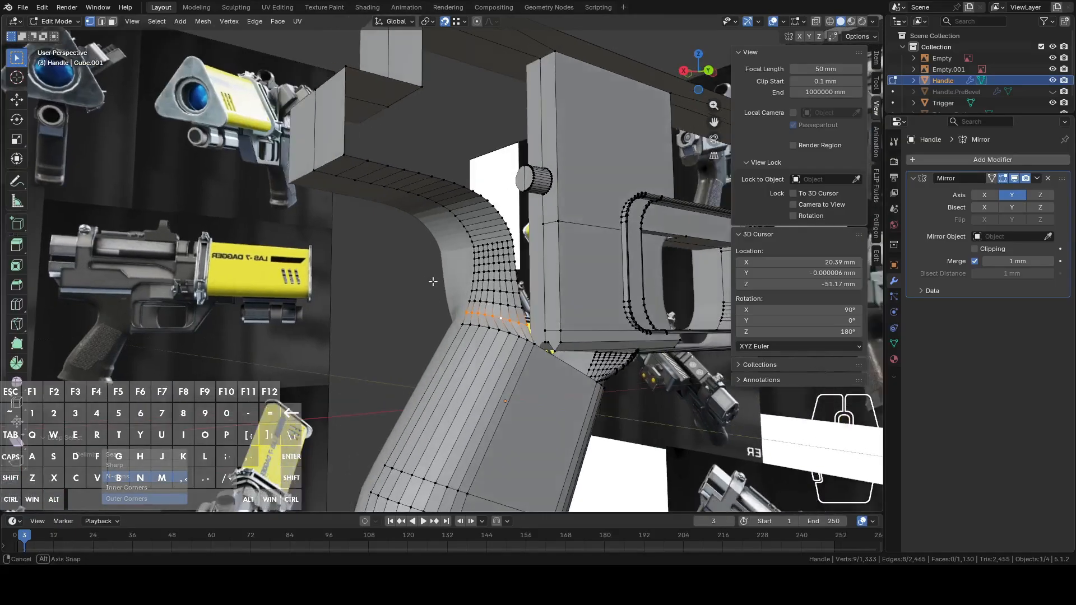
left_click(348, 170, "alt+shift")
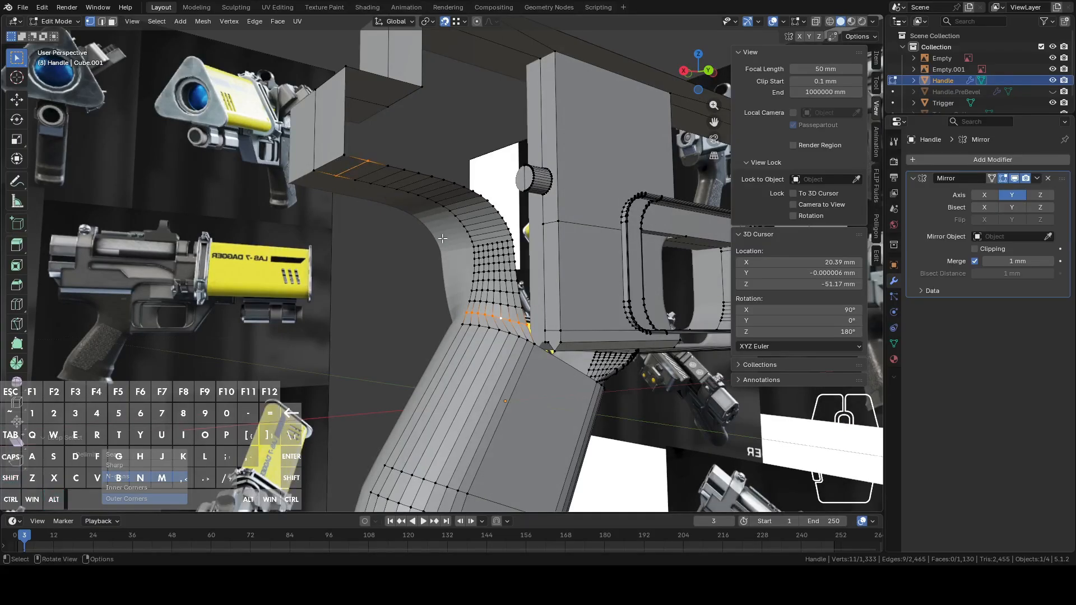
right_click(443, 238)
left_click(401, 497)
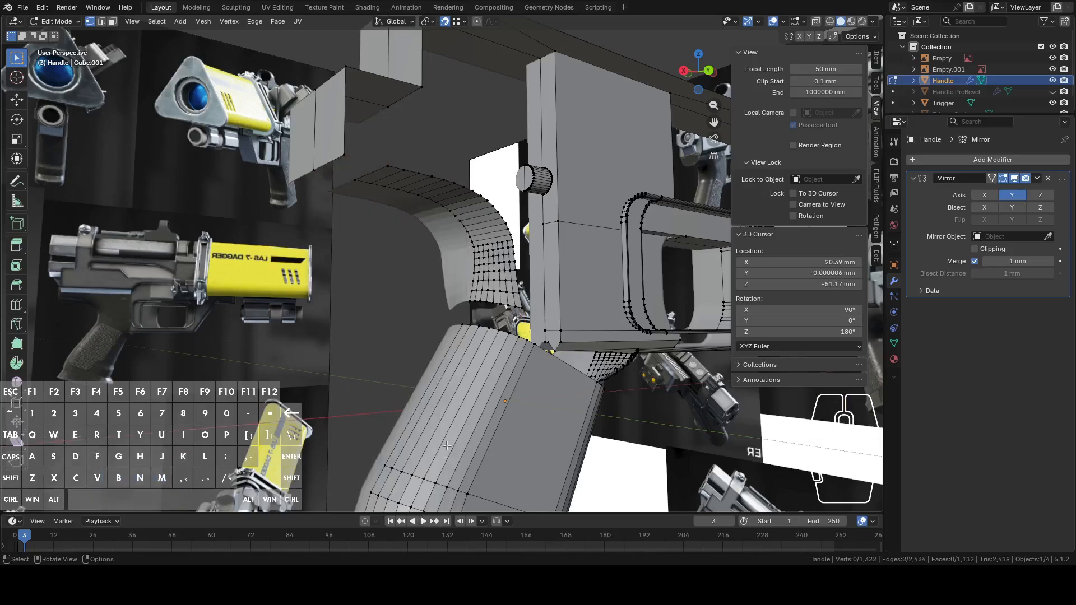
- Delete the inner column and bottom row of vertices of the dense patch behind the grip neck
middle_click_drag(482, 314, 485, 284)
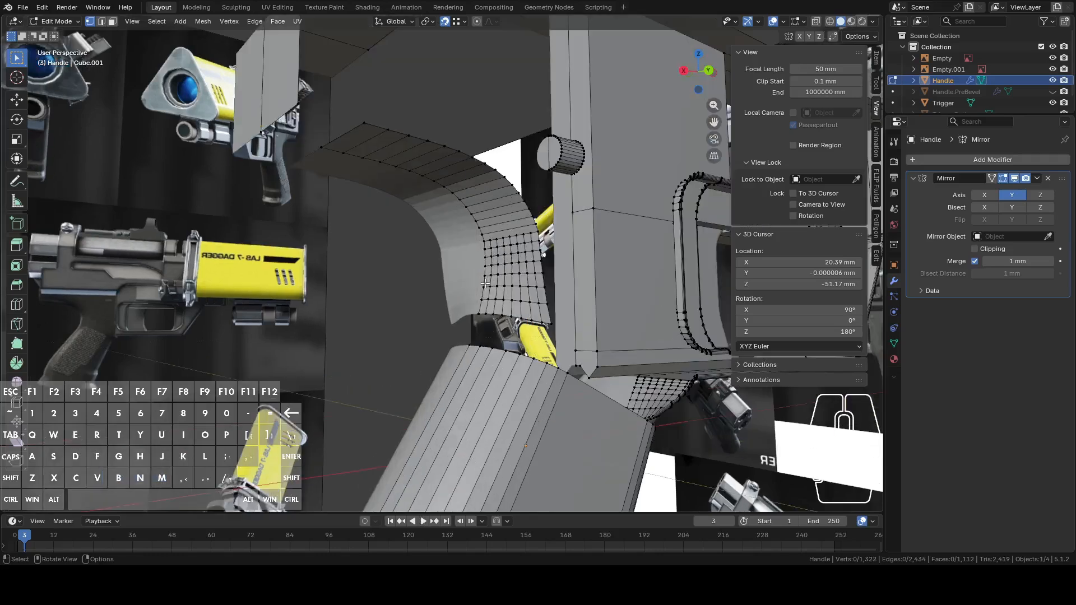
left_click(491, 249, "alt")
left_click(497, 316, "alt+shift")
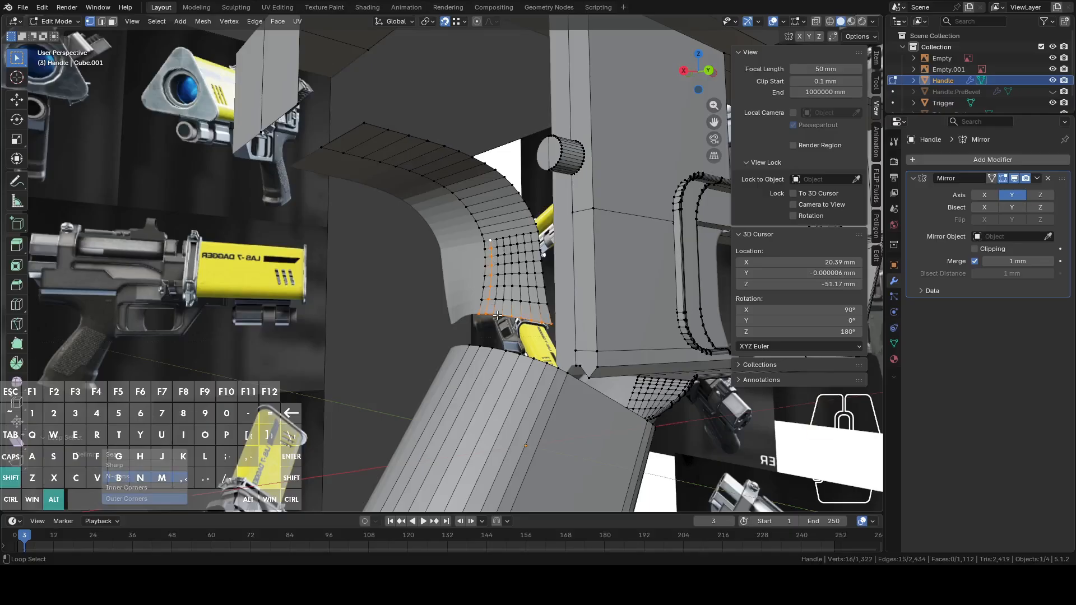
key("c")
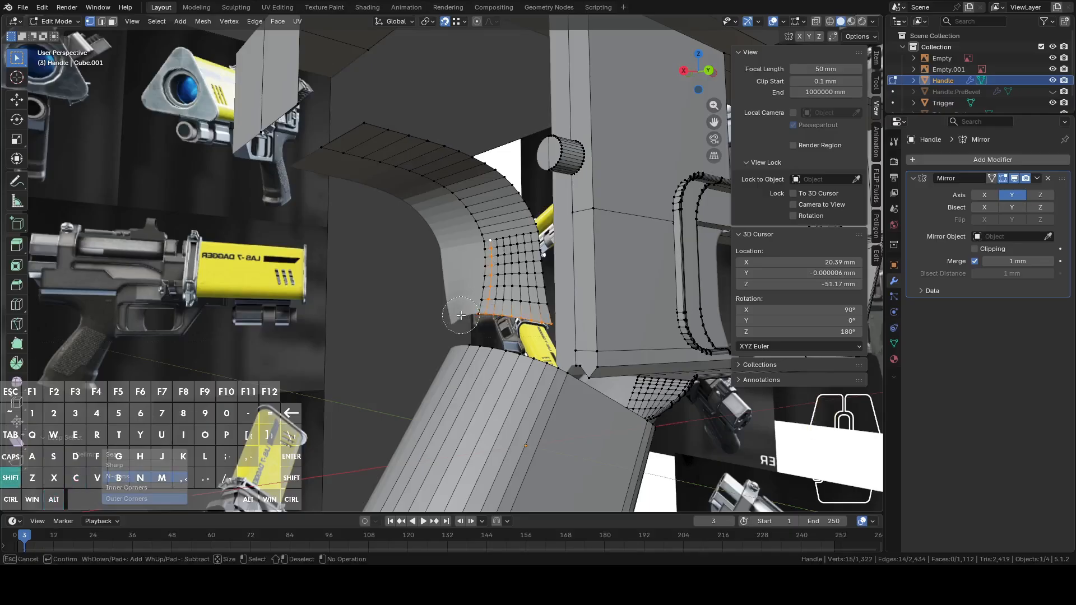
key("Escape")
key("ctrl+v")
left_click(497, 294)
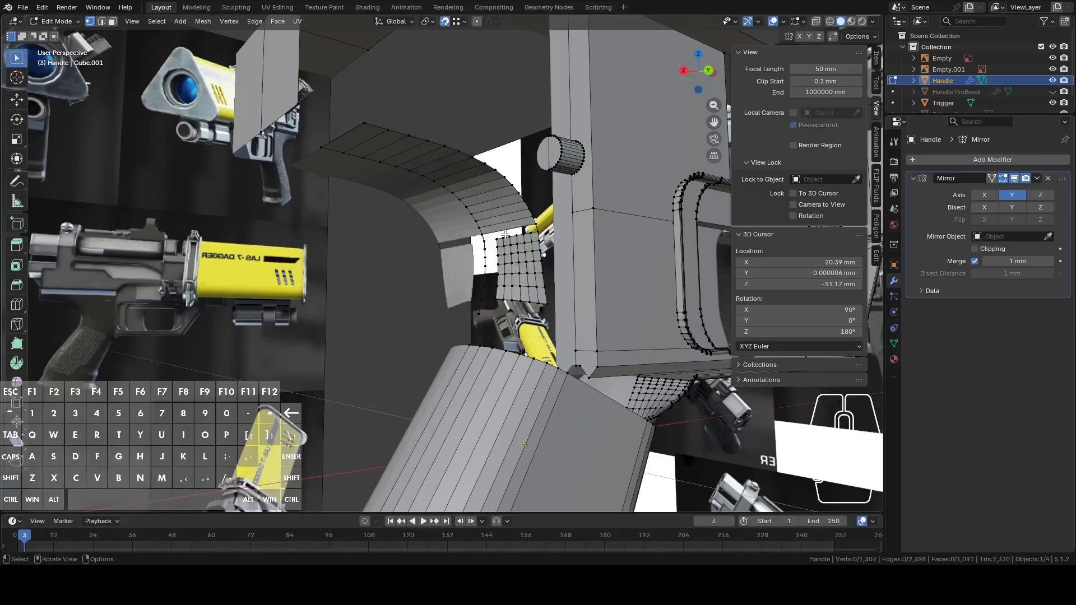
- Delete the overhang's outer curved vertex row and the remaining dense patch, keeping only the centre profile curve
left_click(518, 185, "alt")
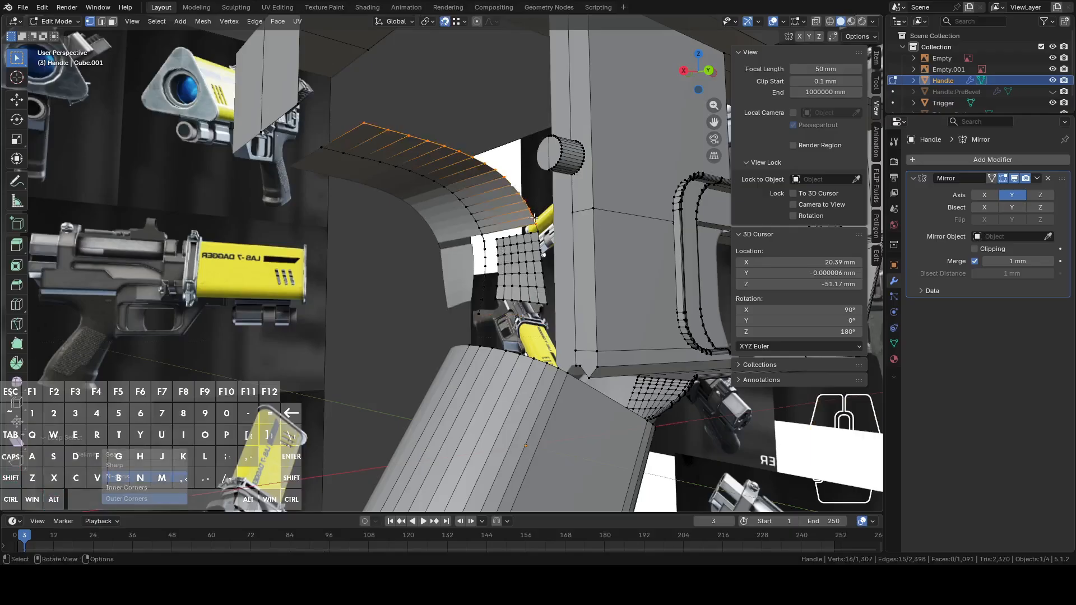
left_click(511, 259)
key("c")
key("Escape")
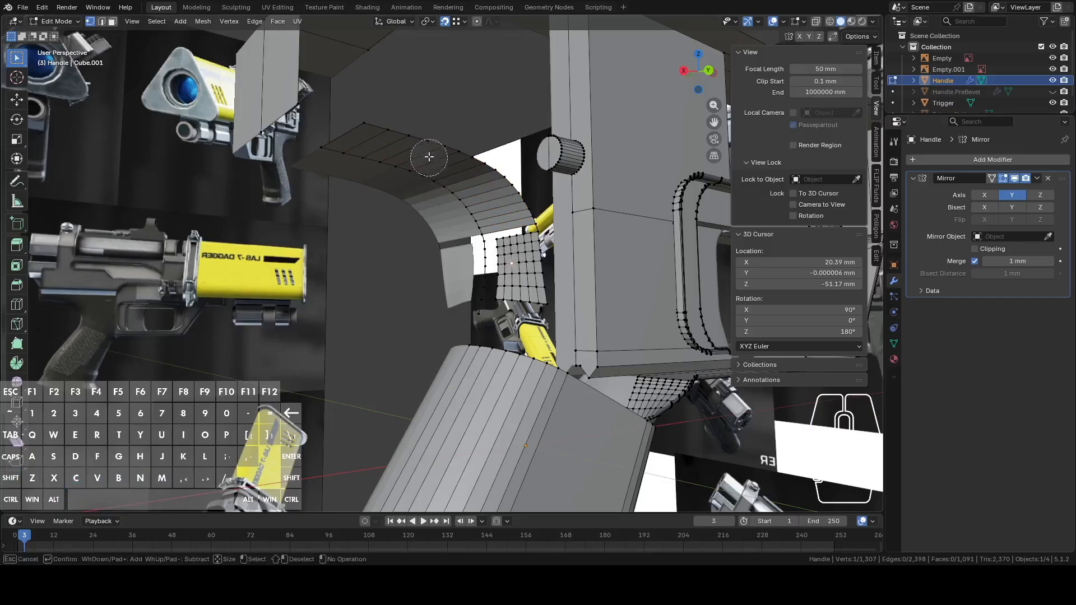
left_click(425, 141, "alt")
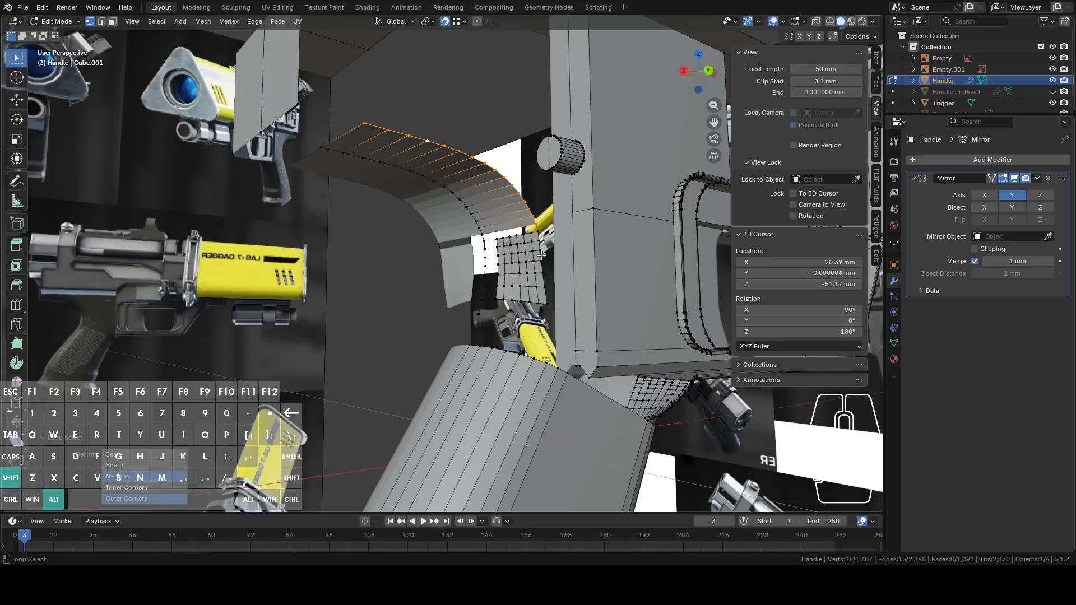
key("c")
left_click_drag(505, 242, 529, 278)
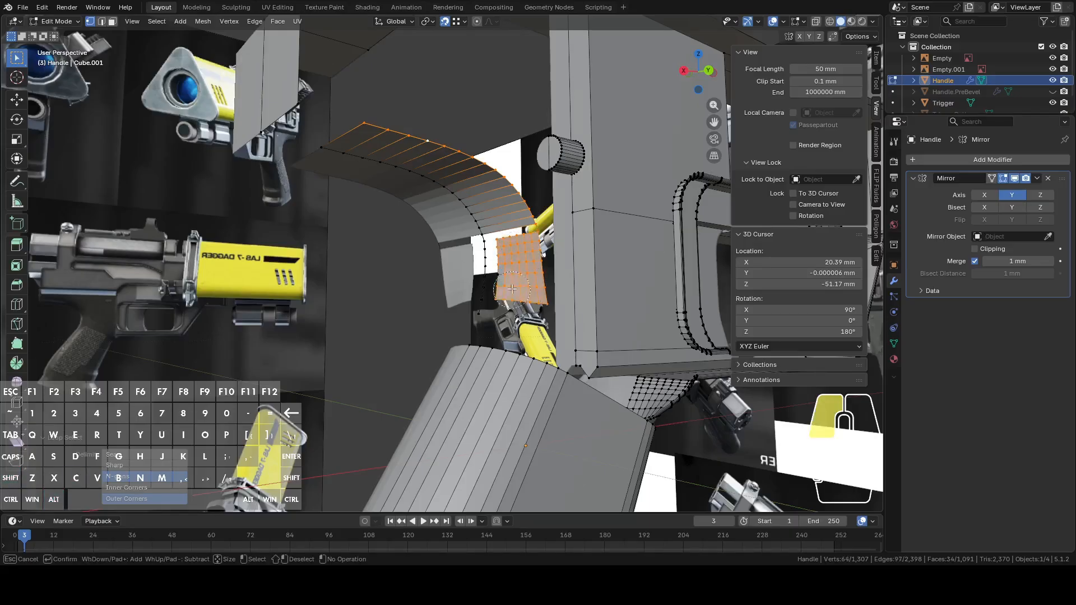
right_click(513, 291)
right_click(512, 291)
left_click(516, 295)
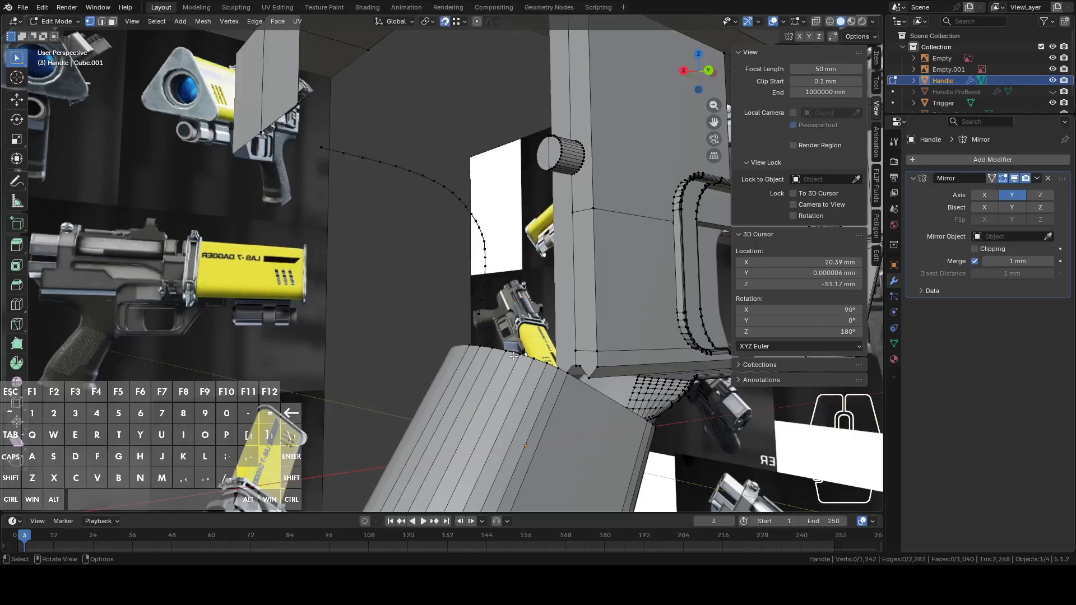
- Select the vertices along the grip's upper rim, leaving the end of the centre curve out of the selection
left_click(514, 355, "alt")
middle_click_drag(514, 356, 527, 355)
left_click(479, 363)
middle_click_drag(478, 363, 461, 370)
key("c")
left_click_drag(348, 383, 317, 348)
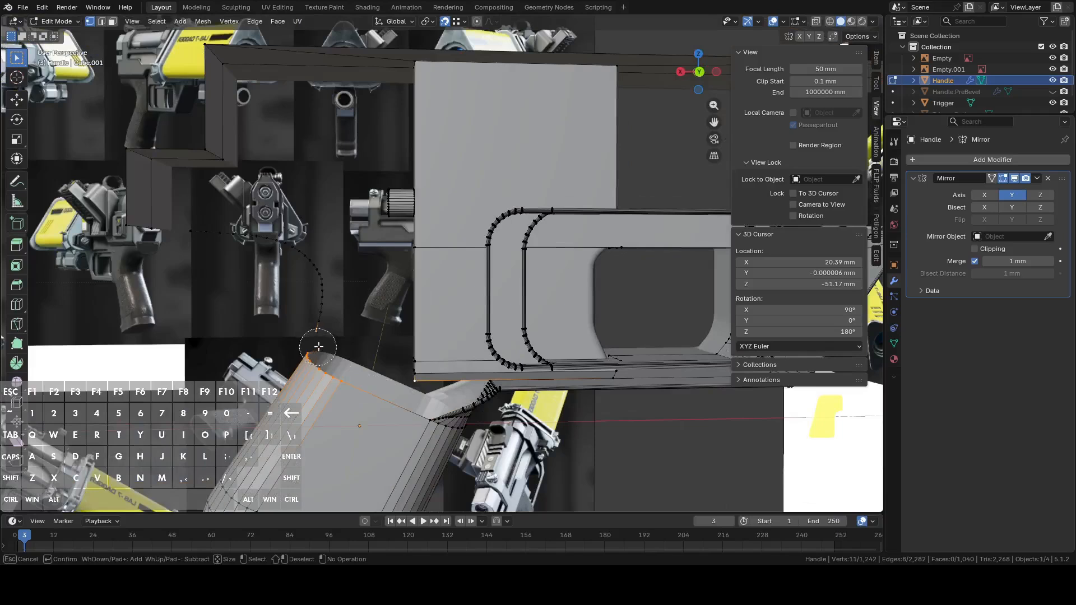
right_click(317, 348)
left_click(317, 329, "shift")
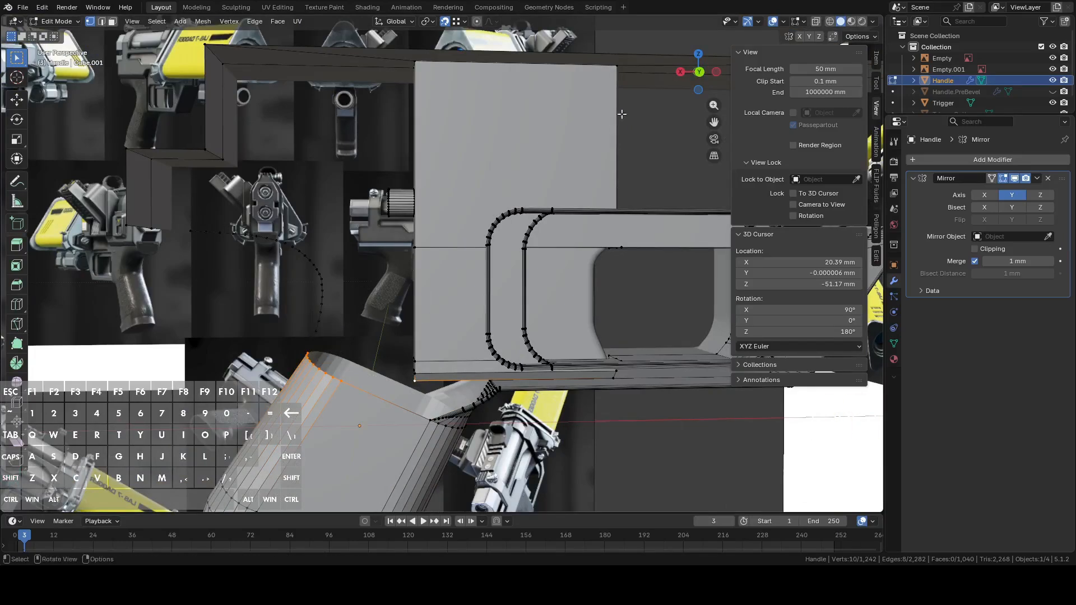
- Compare the centre profile curve and grip rim with the reference image in the back orthographic view
left_click(699, 73)
scroll(603, 302, "up", 6)
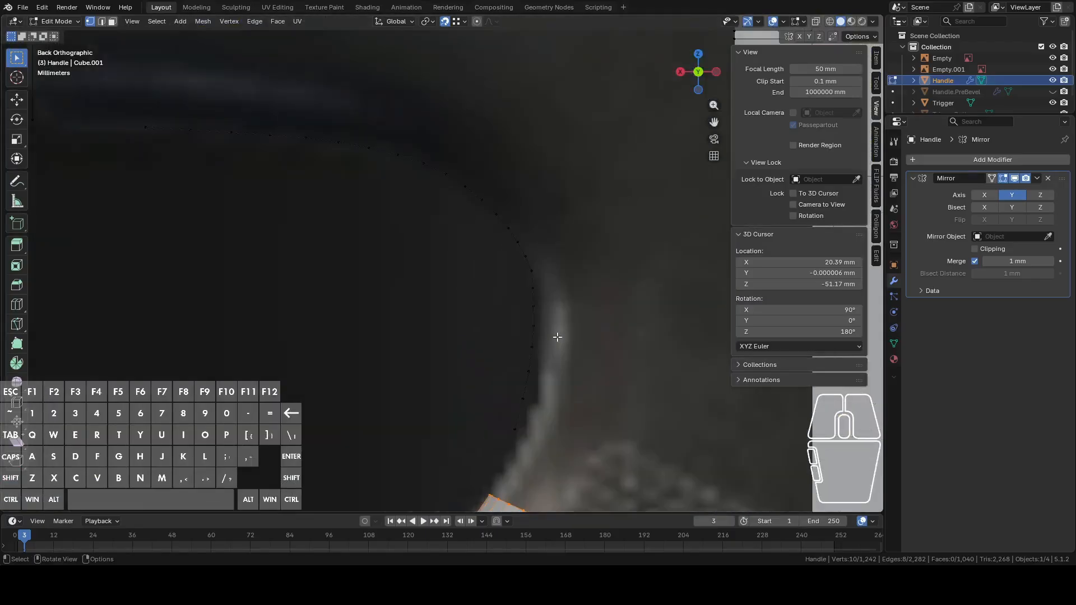
scroll(533, 379, "down", 1)
scroll(476, 331, "down", 5)
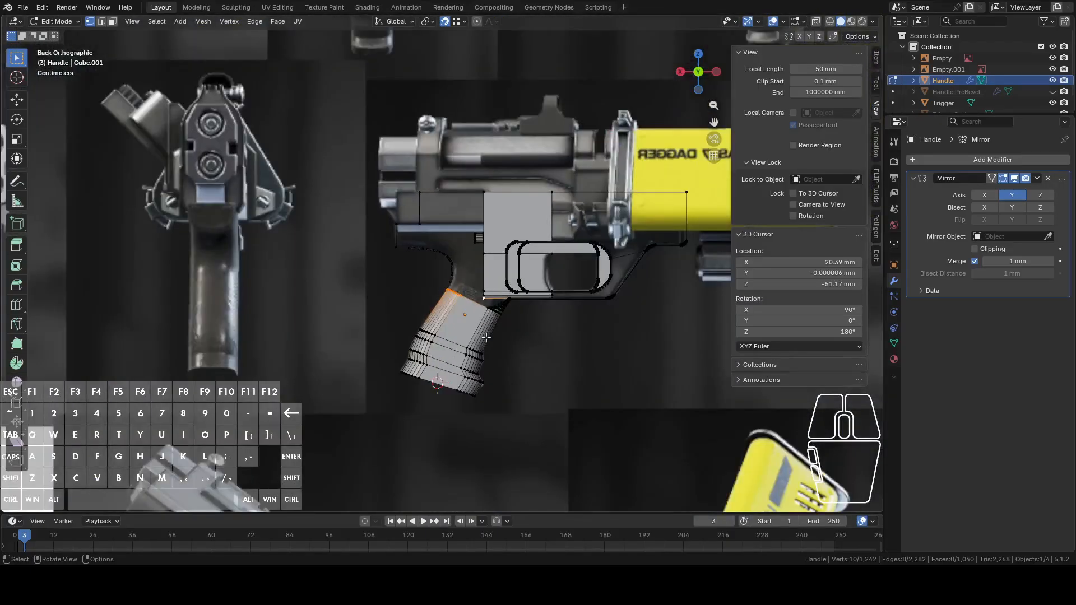
scroll(497, 352, "up", 3)
scroll(474, 357, "down", 4)
- Leave Edit Mode and add a plane at the 3D cursor, scaled up about 44 times
key("Tab")
middle_click_drag(412, 306, 541, 351)
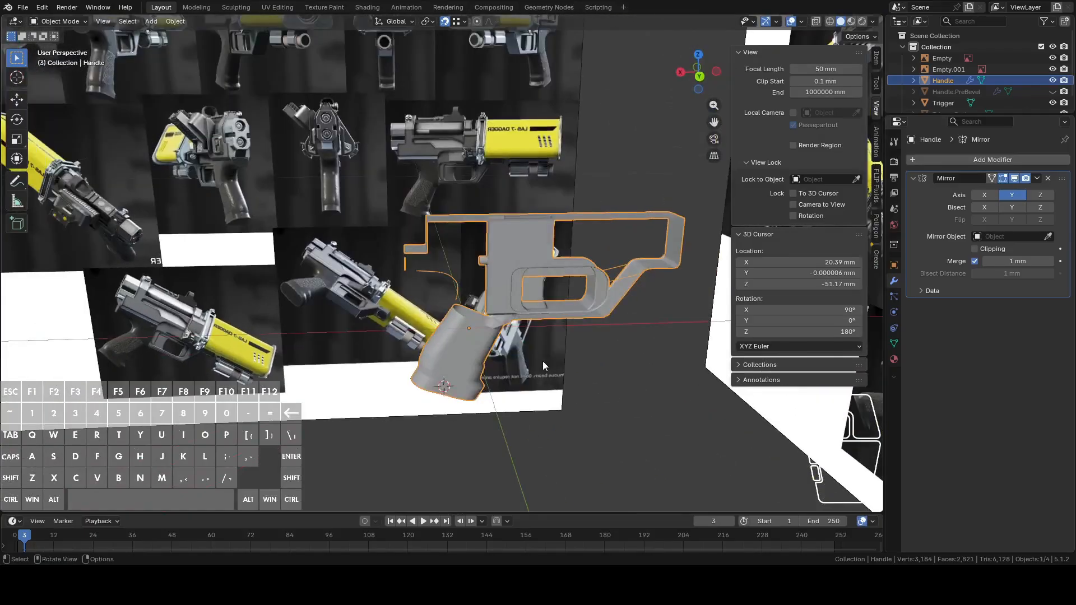
key("shift+a")
mouse_move(516, 318)
left_click(595, 317)
middle_click_drag(596, 319, 627, 367)
key("s")
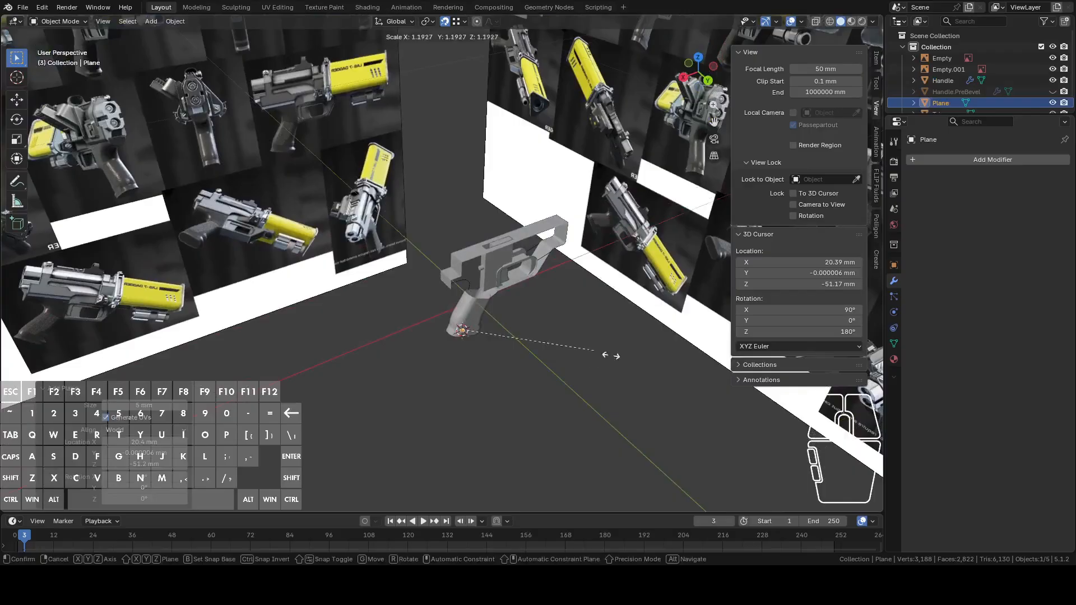
left_click(116, 270)
- Rotate the plane 90° about the X axis so it stands upright
key("r")
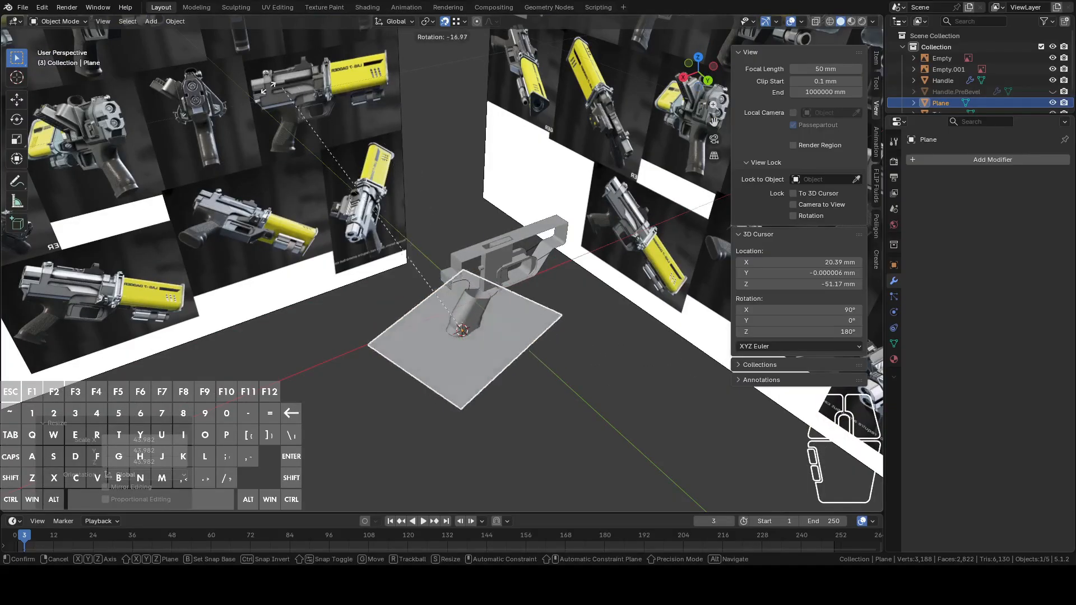
key("x")
left_click(93, 465, "ctrl")
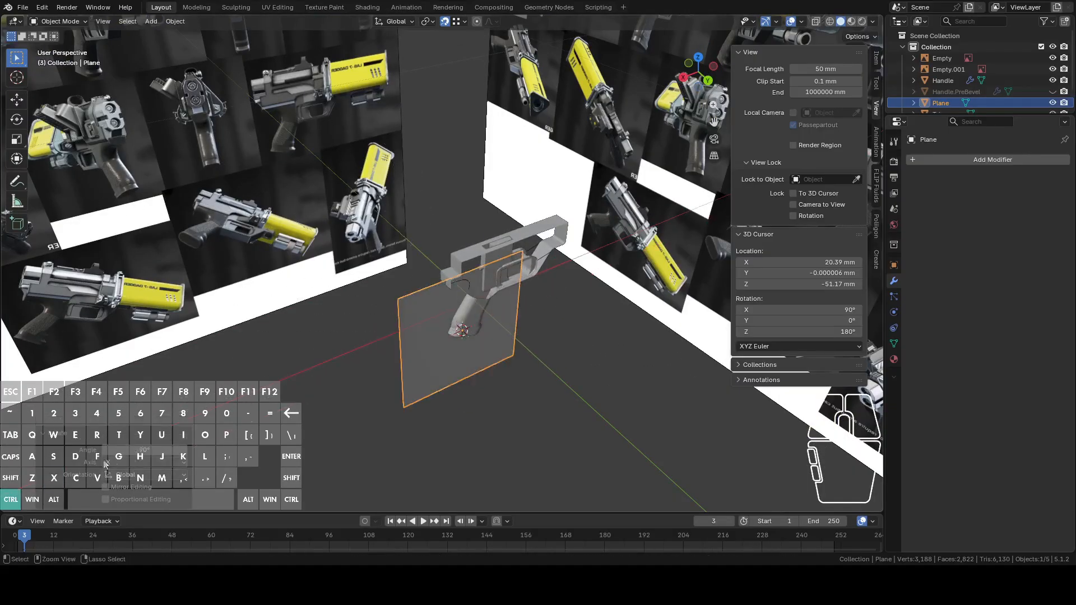
key("y")
key("x")
right_click(380, 466)
- Move the upright plane along the global Y axis, away from the handle
key("g")
key("y")
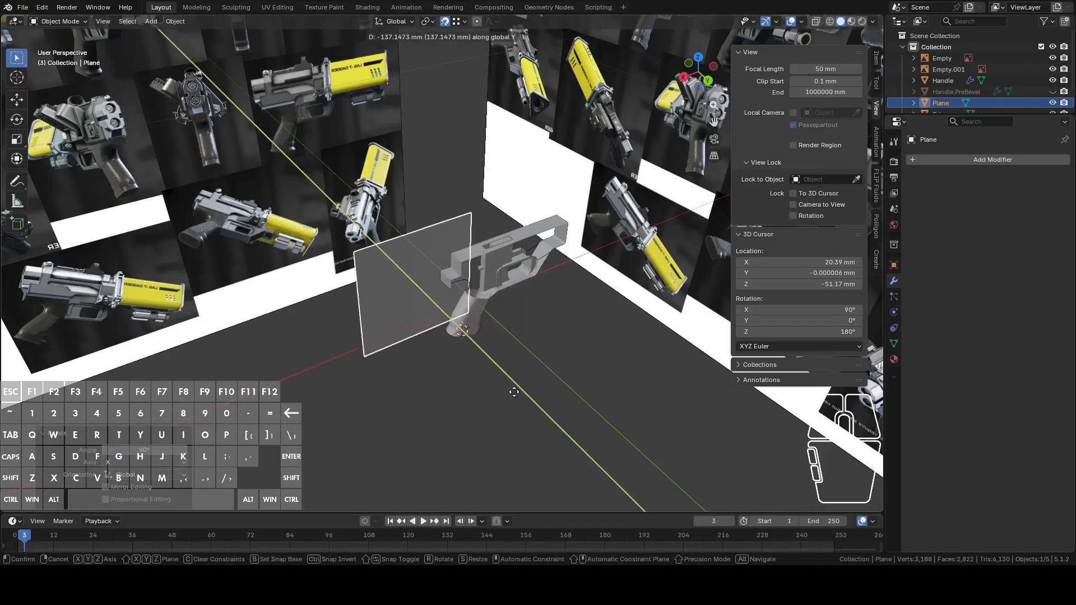
- Move the plane about -137 mm along global Y behind the handle and reposition it in back view as a plain backdrop
left_click(511, 392)
left_click(708, 80)
scroll(486, 271, "up", 6)
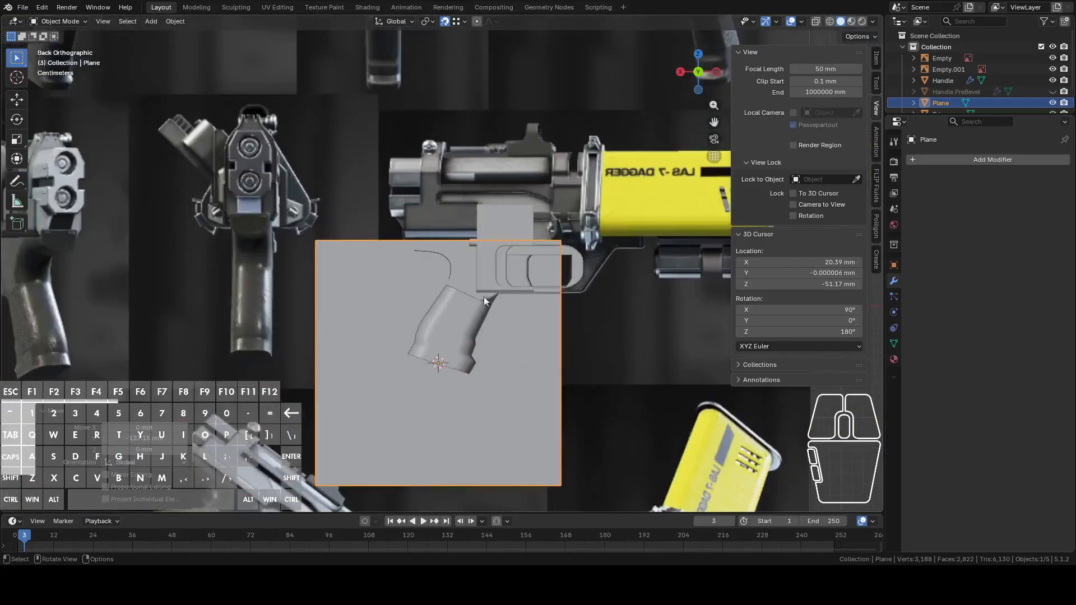
key("g")
right_click(565, 331)
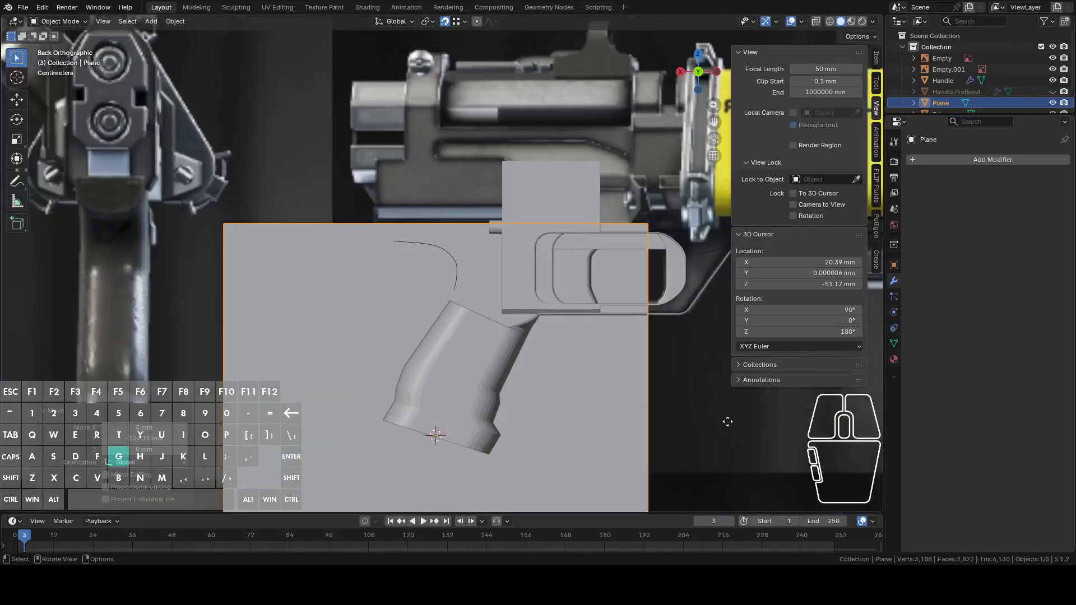
key("g")
left_click(736, 295)
- Open the Handle mesh for editing around the grip's top rim and the curved guide edge above it
left_click(461, 344)
key("Tab")
scroll(463, 352, "up", 3)
scroll(589, 263, "up", 2)
middle_click_drag(555, 255, 515, 252, "shift")
scroll(522, 280, "up", 2)
middle_click_drag(525, 312, 490, 294, "shift")
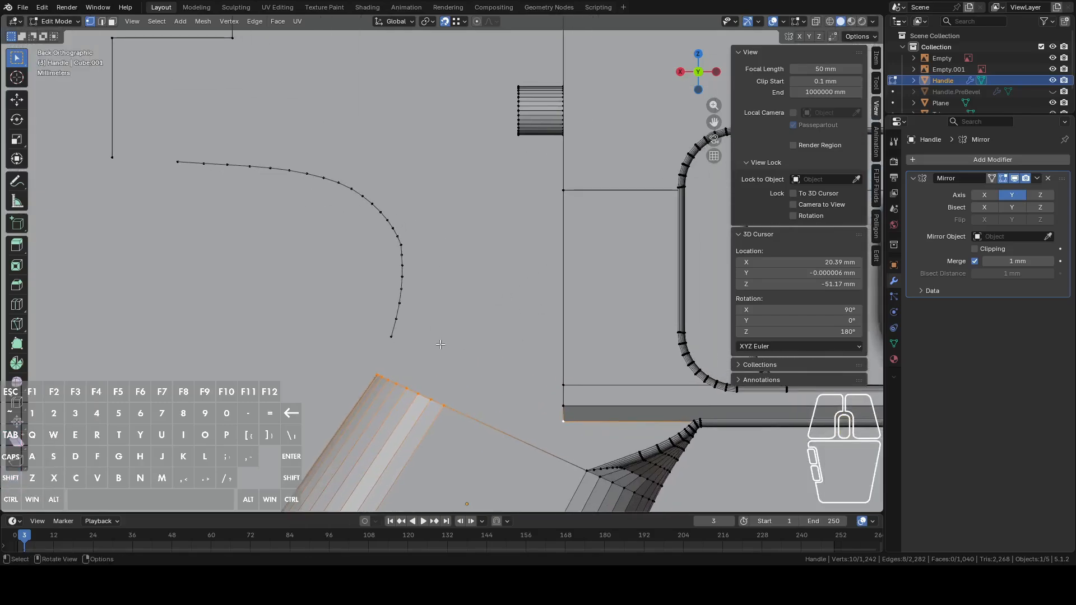
- Try to extrude the grip's top rim up to the guide curve's lower end and a further segment along it
key("e")
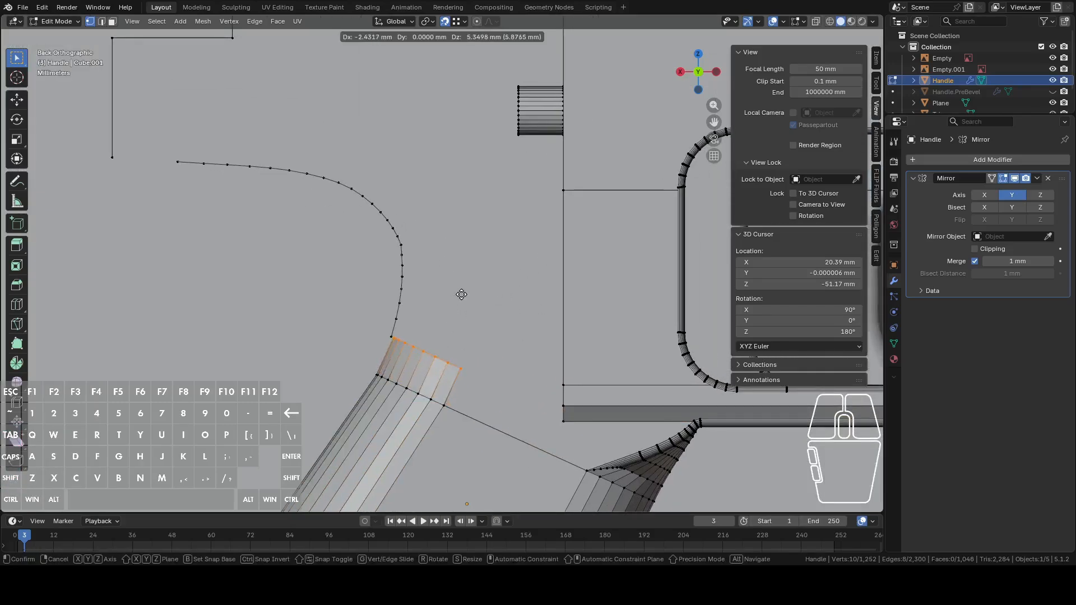
key("shift")
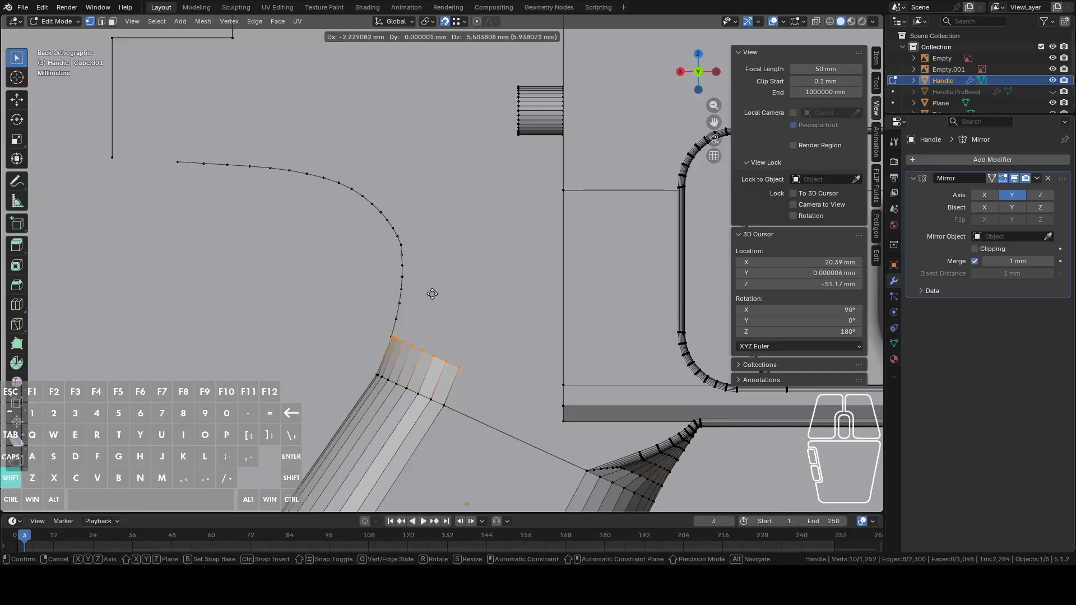
left_click(429, 294)
scroll(428, 294, "up", 2)
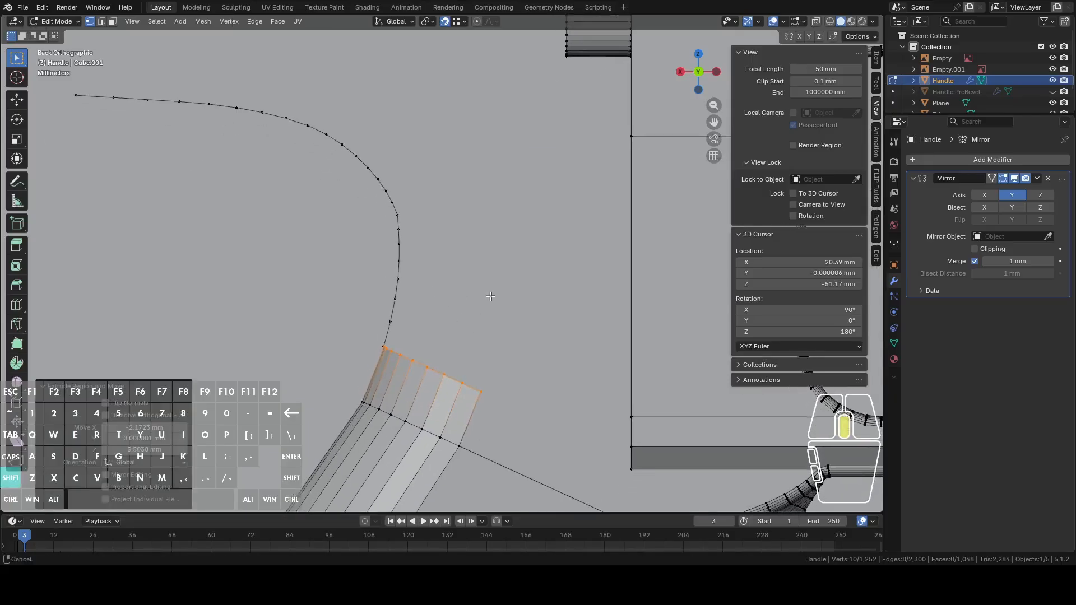
key("e")
key("shift")
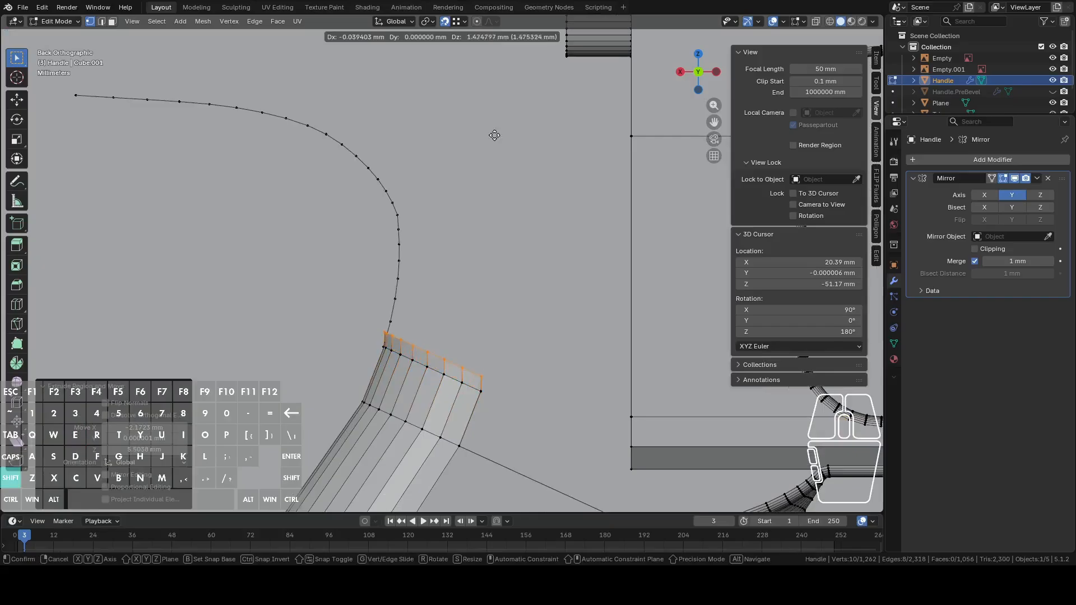
key("Escape")
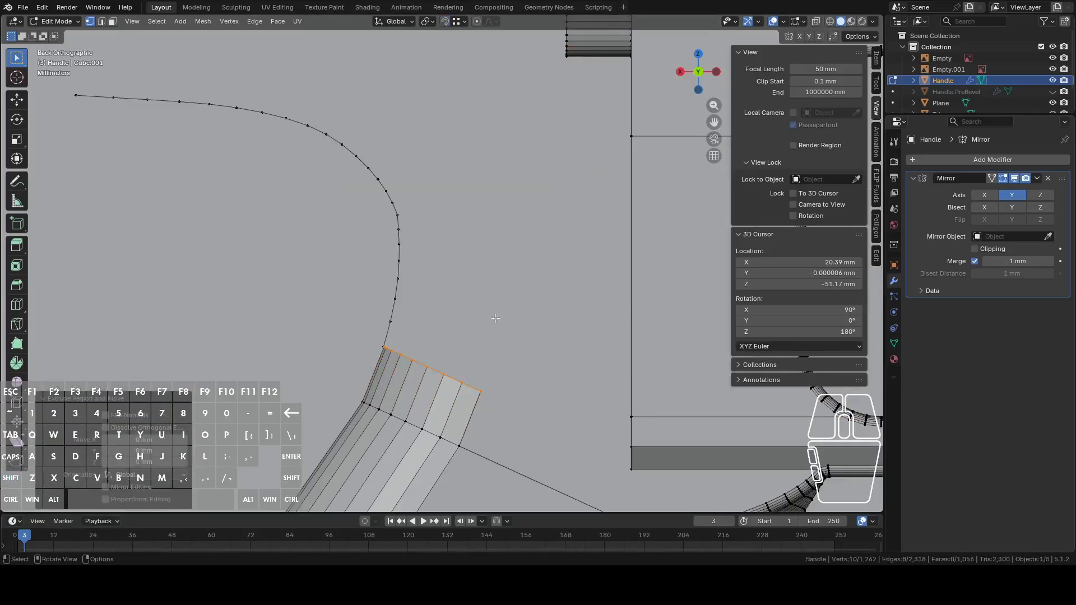
key("g")
key("shift")
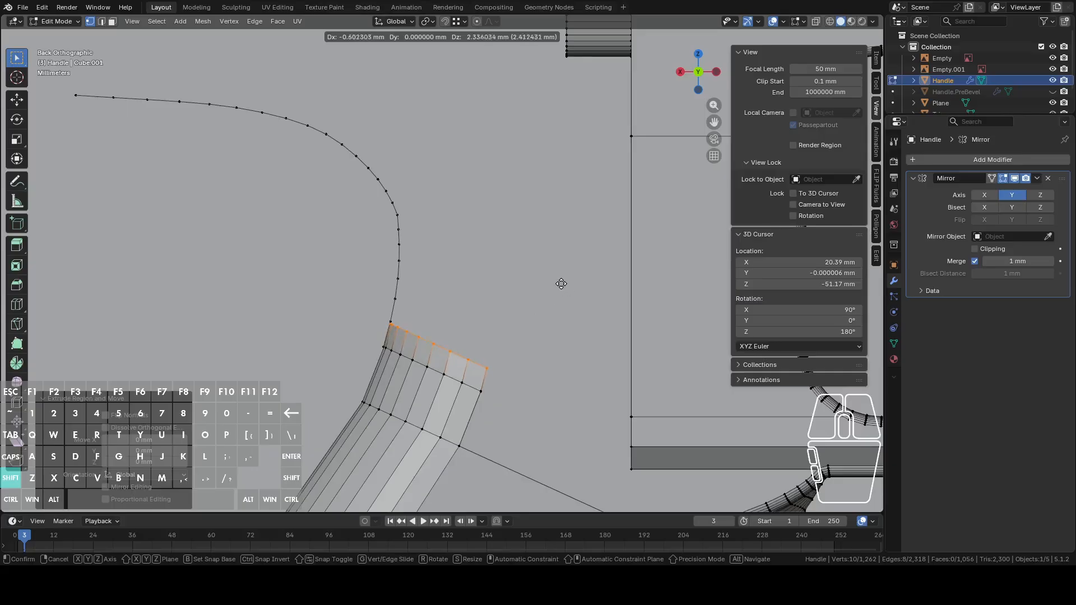
right_click(547, 306)
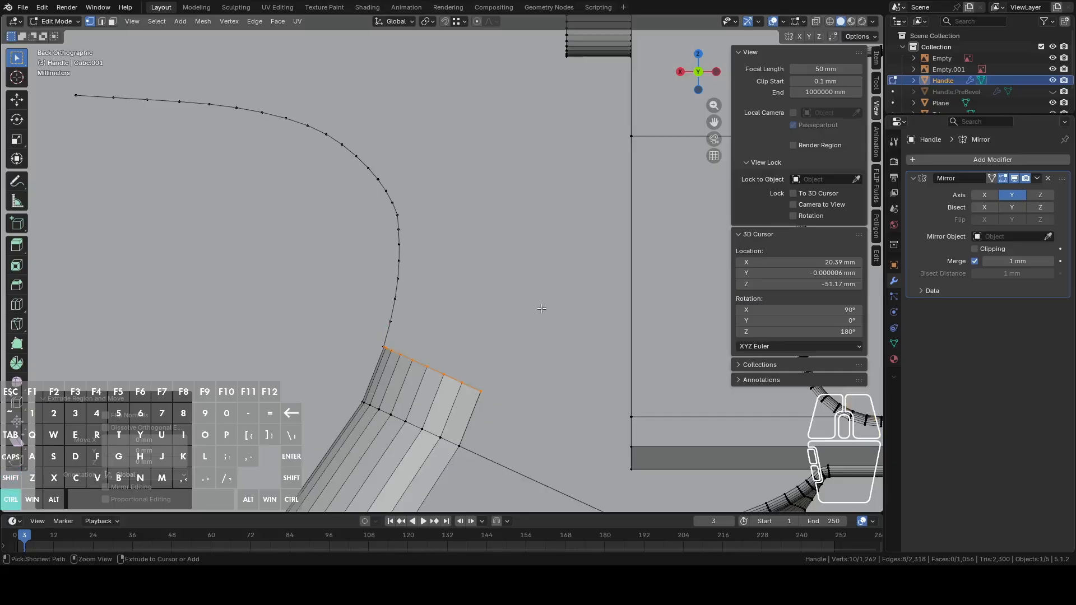
key("ctrl+z")
key("ctrl+z")
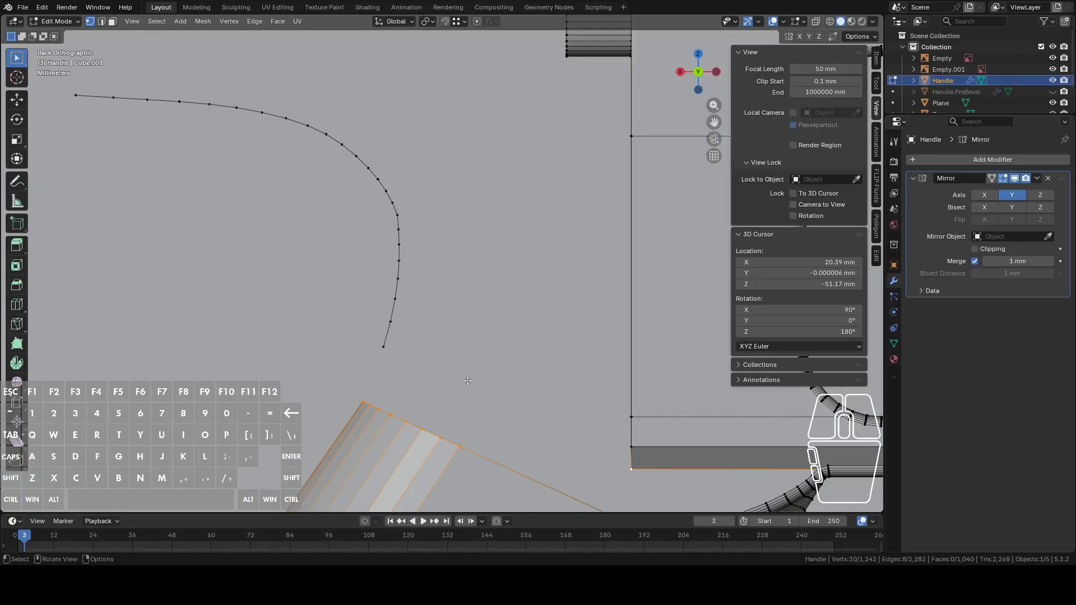
middle_click_drag(405, 312, 478, 304)
scroll(416, 309, "up", 5)
middle_click_drag(140, 145, 336, 257, "shift")
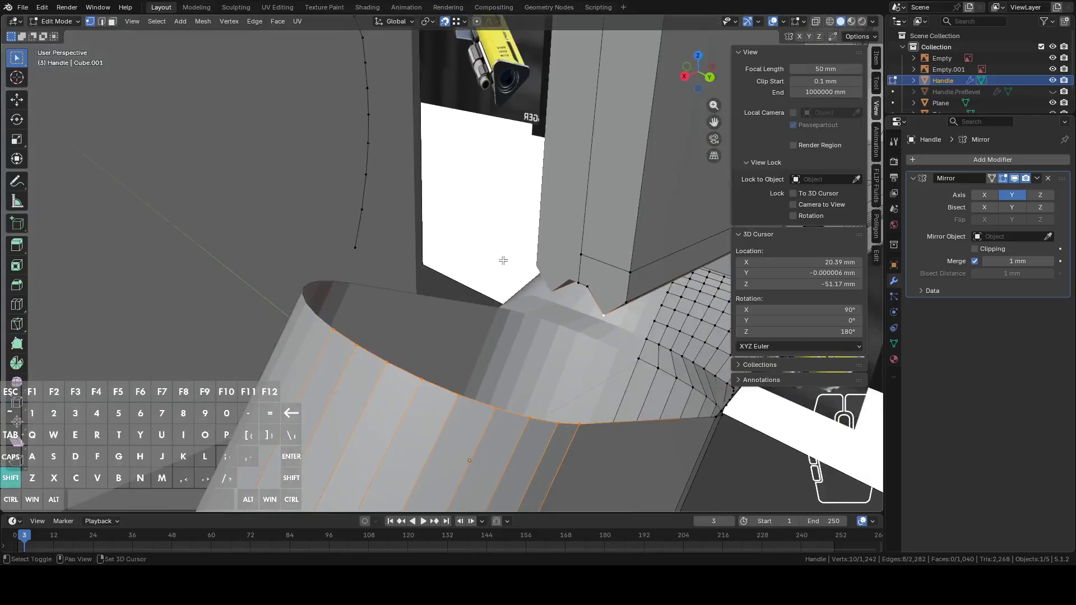
key("shift+d")
right_click(491, 217)
key("ctrl+z")
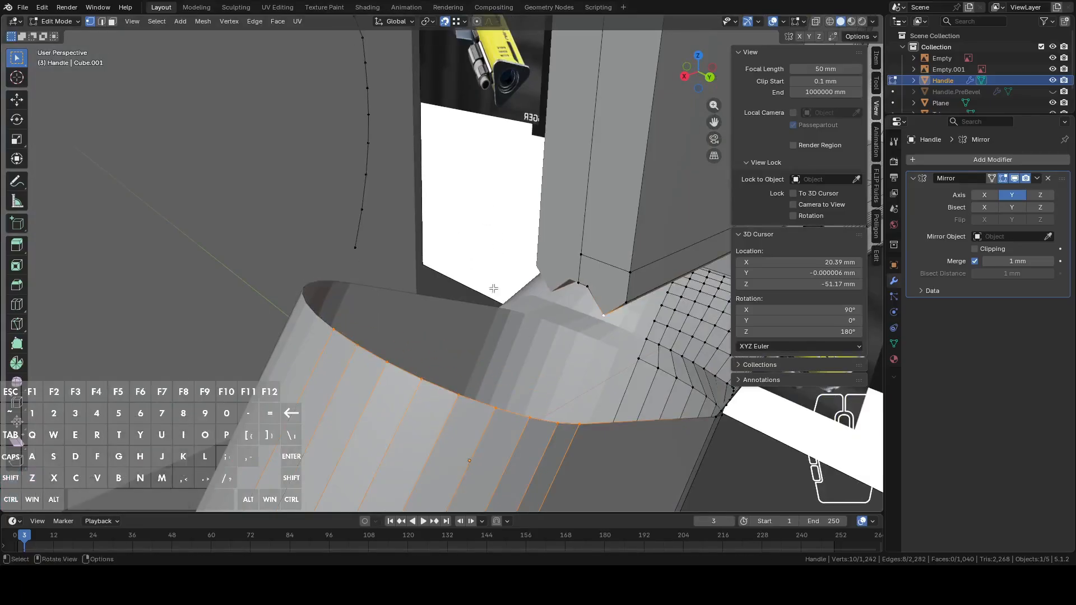
- Extrude the grip's top rim upward along Z and snap its curve-side end vertex to the guide curve's lower end
key("shift+d")
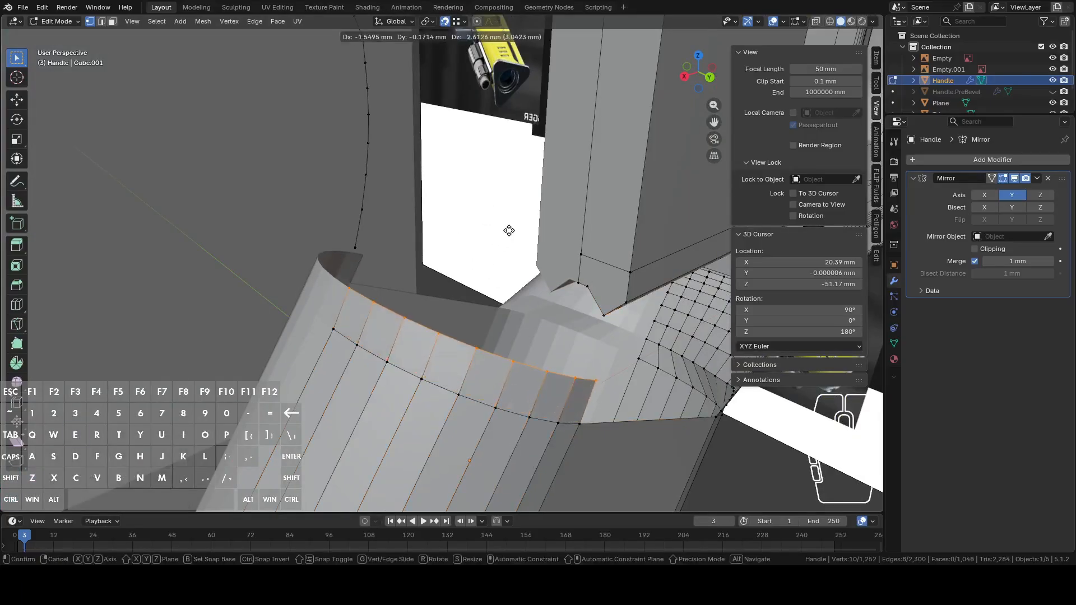
key("z")
left_click(507, 193)
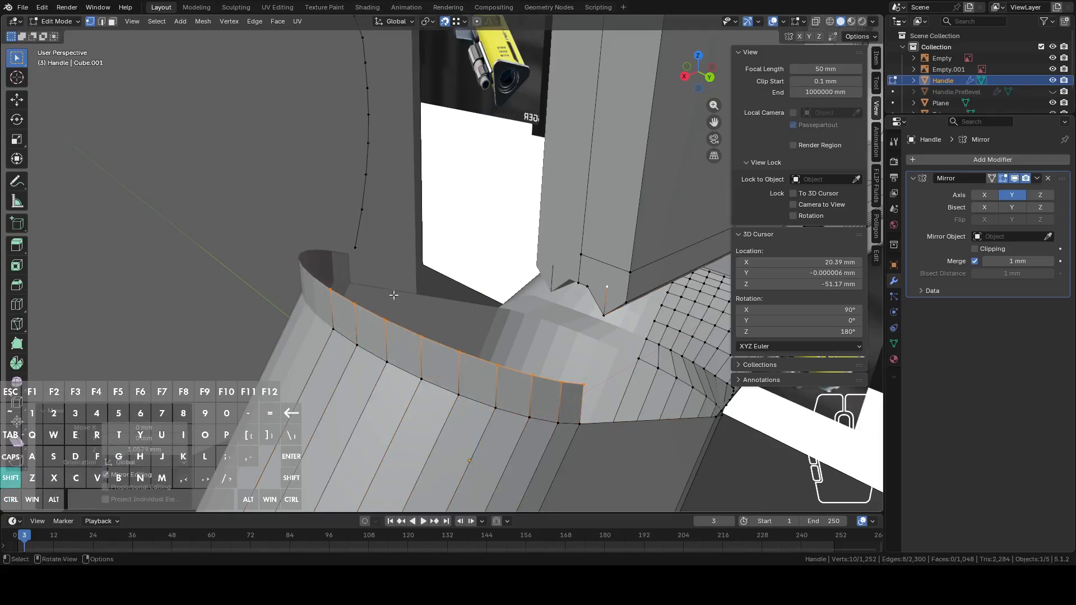
left_click(332, 292, "shift")
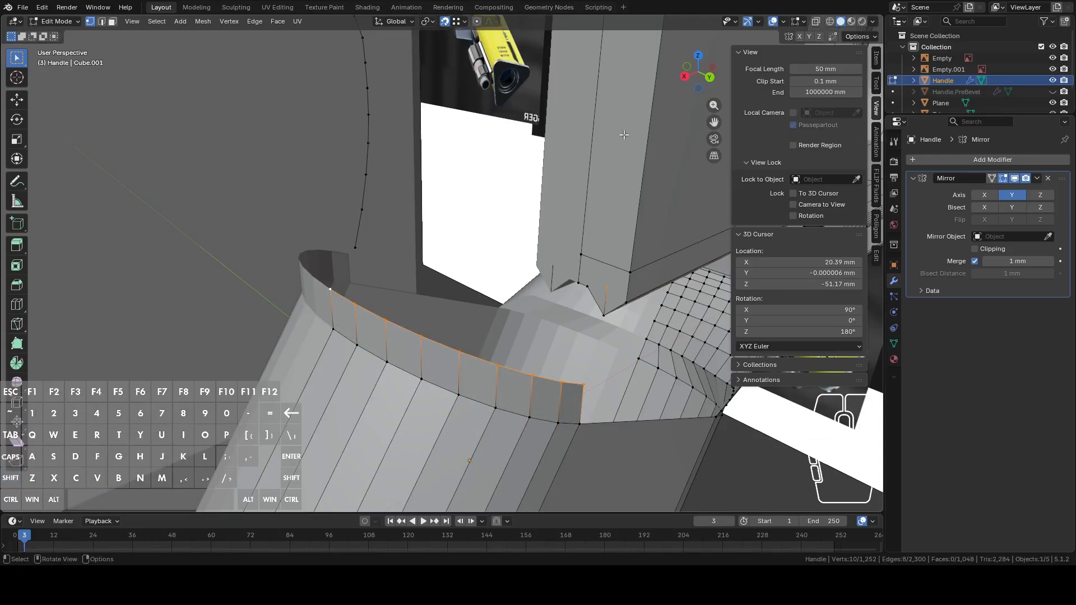
left_click(709, 77)
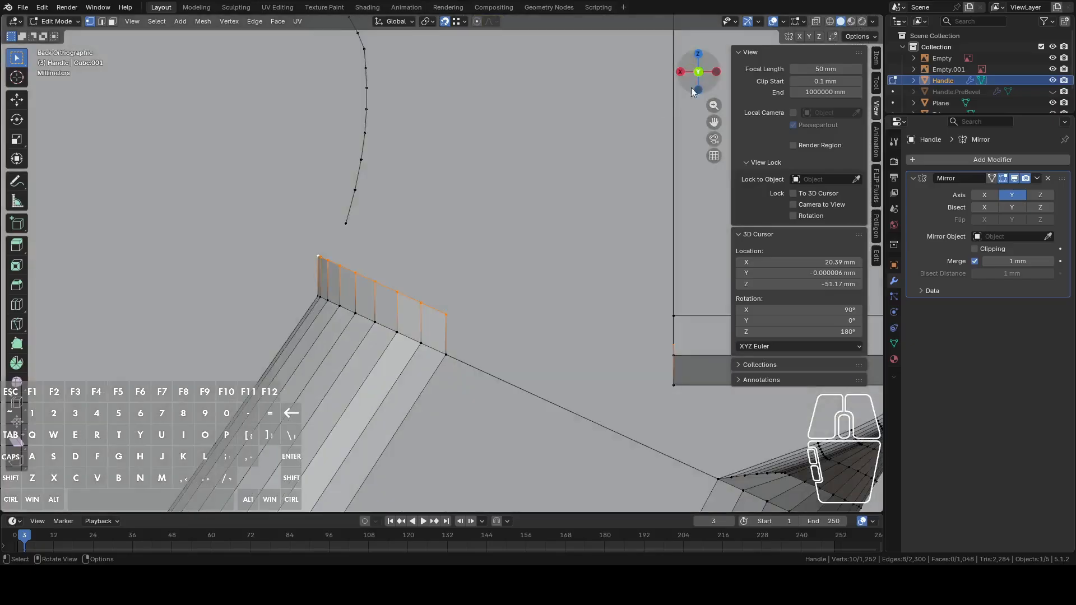
key("g")
left_click(346, 225)
key("shift+d")
right_click(421, 206)
key("ctrl+z")
- Extrude the rim four times, snapping each new edge row to the next vertex up the guide curve
key("e")
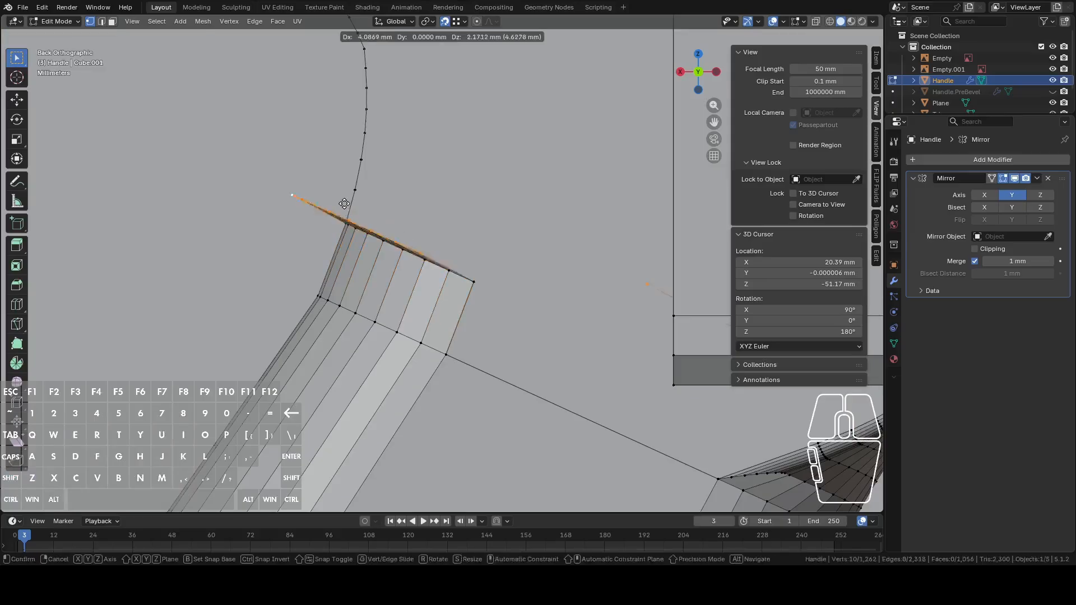
left_click(366, 185)
key("e")
left_click(367, 161)
key("e")
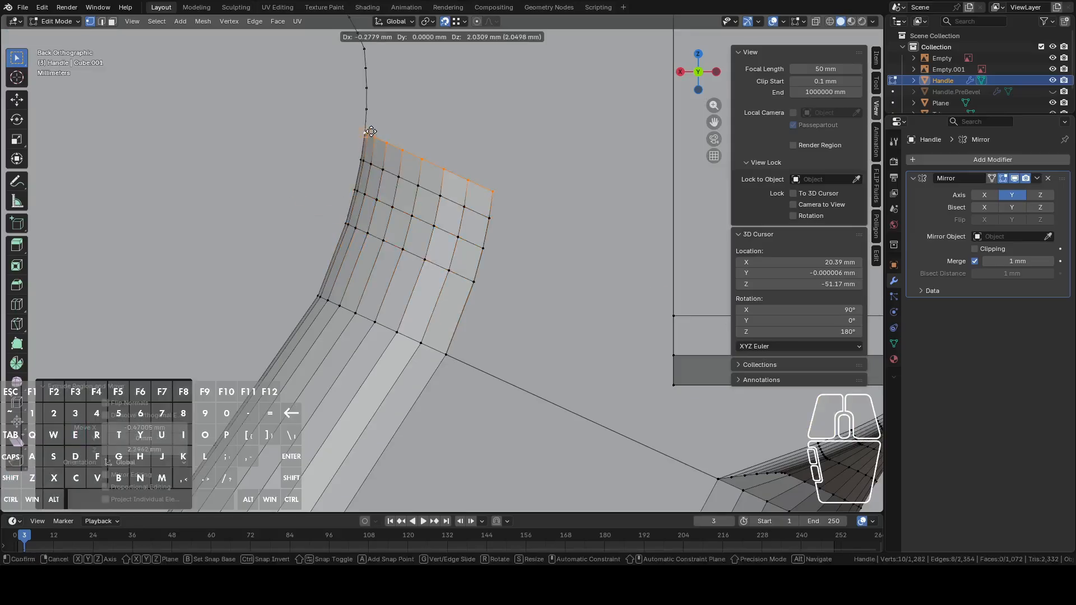
left_click(371, 131)
key("e")
left_click(373, 107)
- Continue the grip surface with two more rim extrusions snapped to the vertices of the curve's near-vertical stretch
middle_click_drag(387, 107, 456, 283, "shift")
key("e")
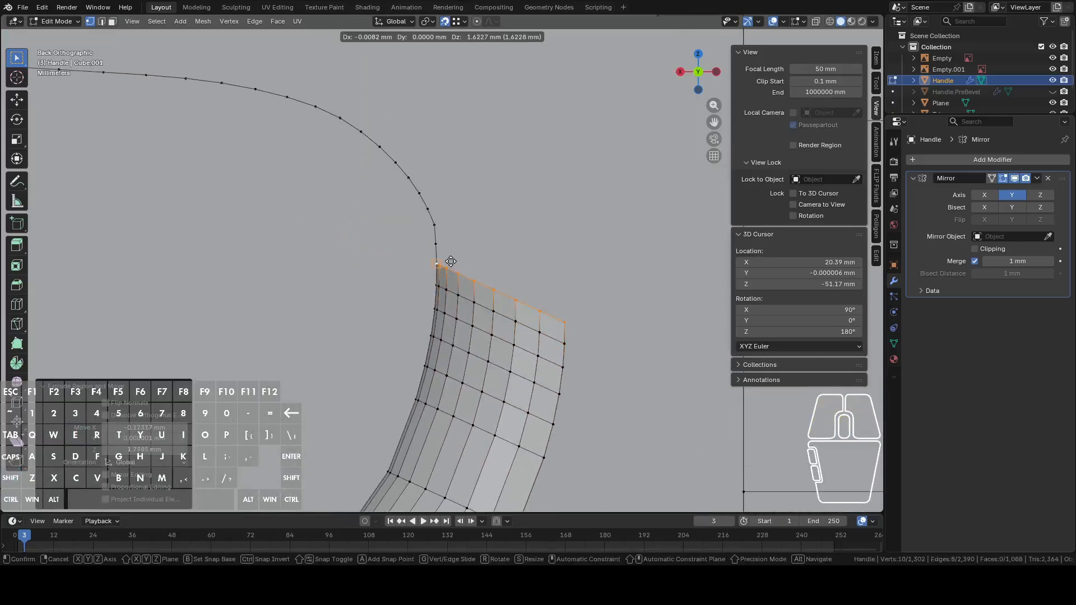
left_click(451, 261)
key("e")
left_click(442, 231)
key("ctrl+z")
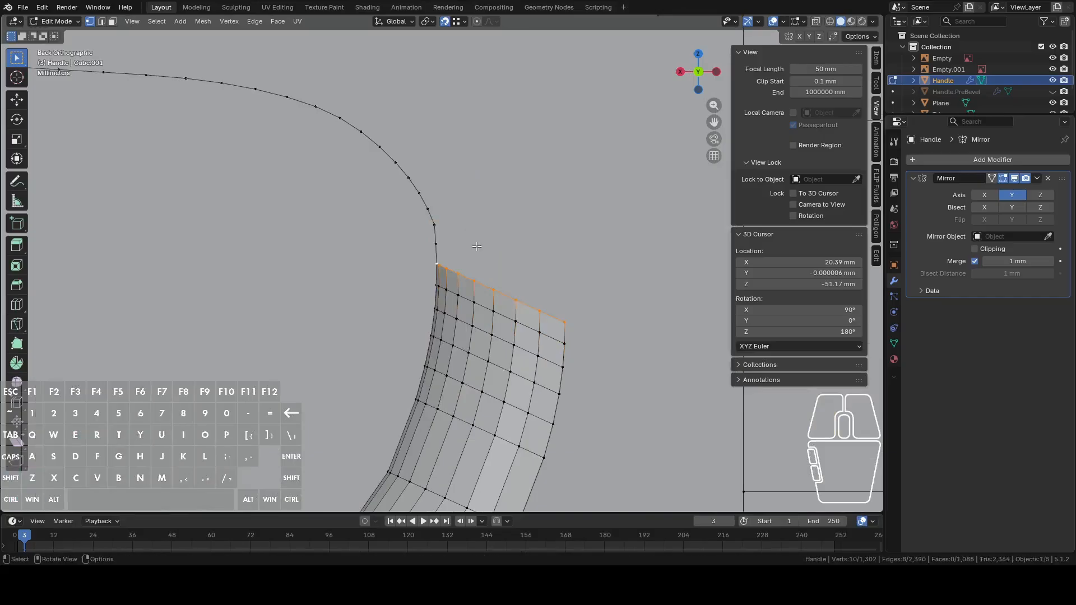
key("e")
left_click(448, 237)
- Set the transform pivot point to Active Element and rotate the rim about its curve vertex until it is level
key("r")
right_click(550, 223)
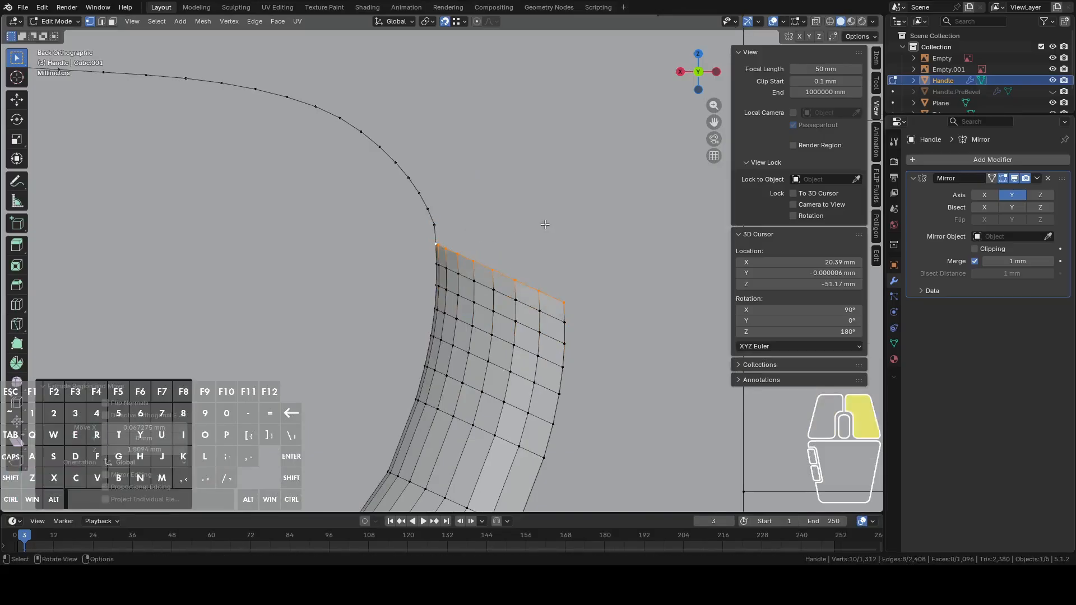
left_click(427, 21)
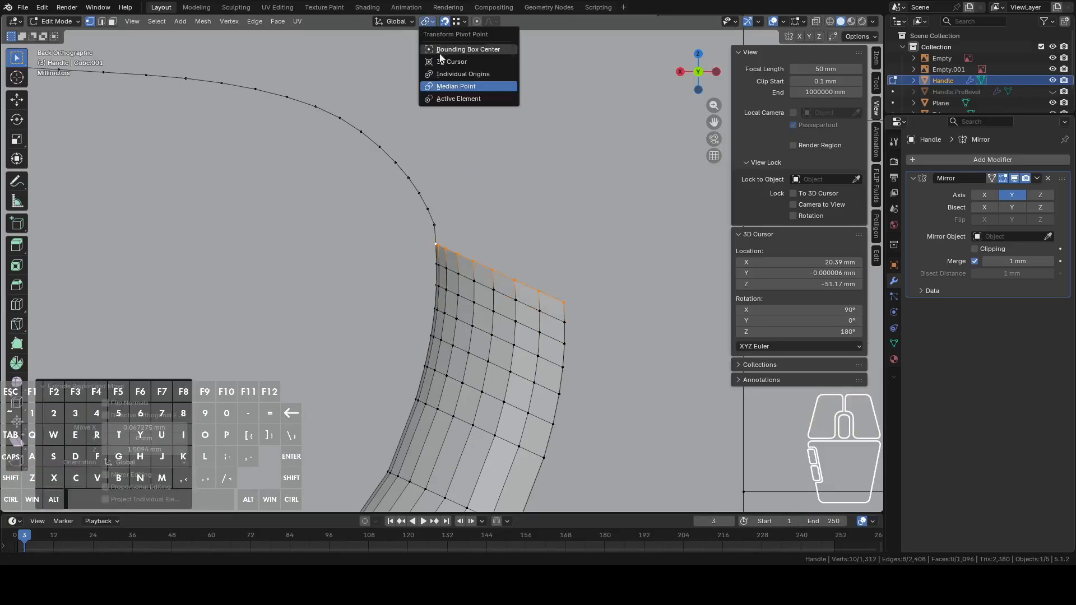
left_click(451, 99)
key("r")
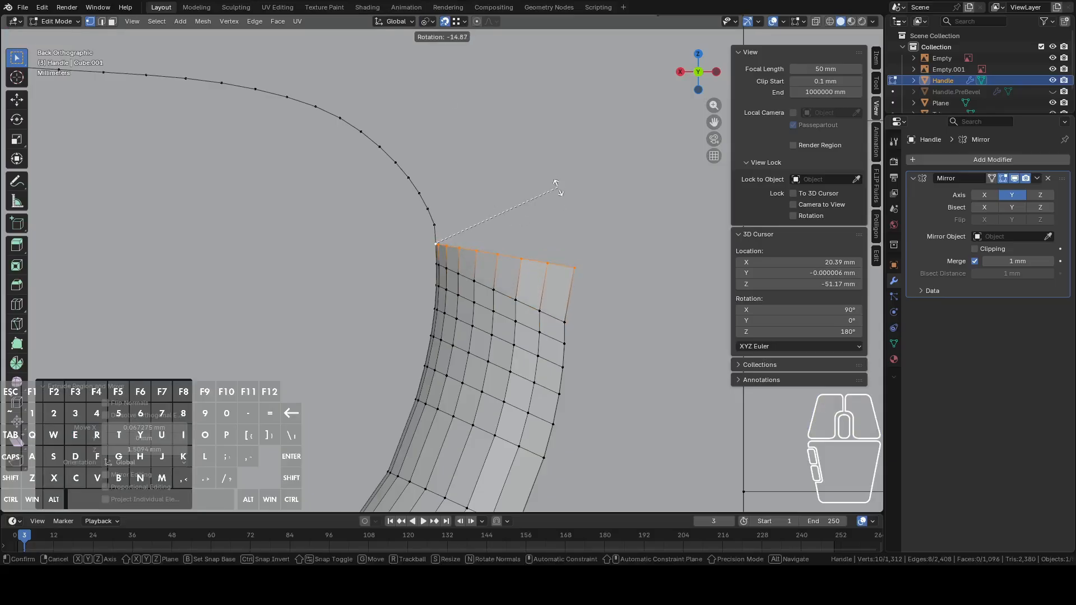
key("ctrl")
left_click(557, 165)
- Extrude the level rim to the next two guide-curve vertices, tilting it upward after each extrusion, the second time by -5°
key("e")
left_click(436, 223)
key("r")
key("ctrl")
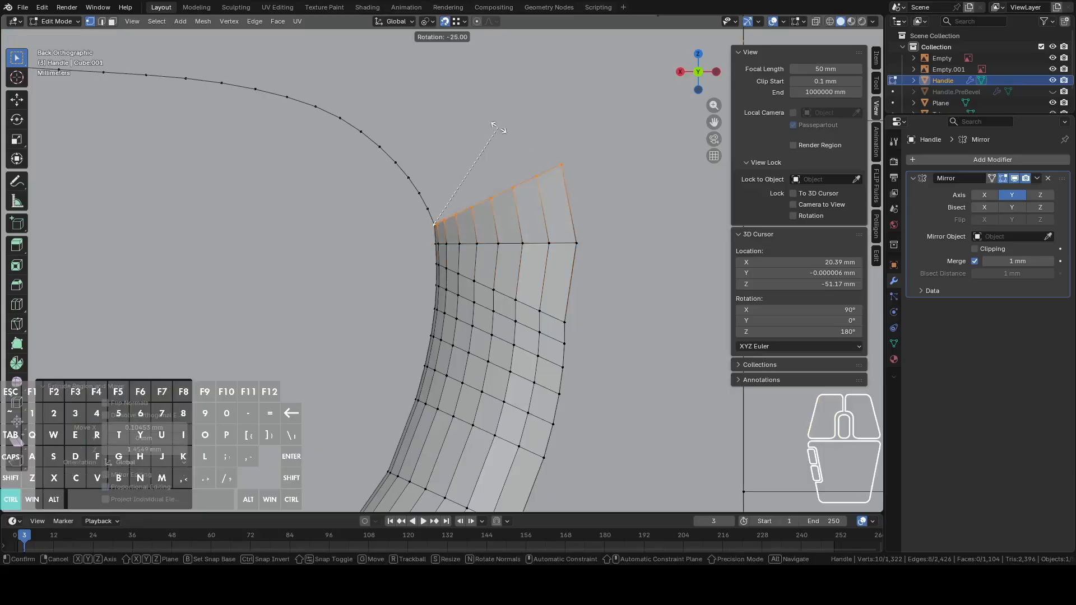
left_click(513, 155)
key("e")
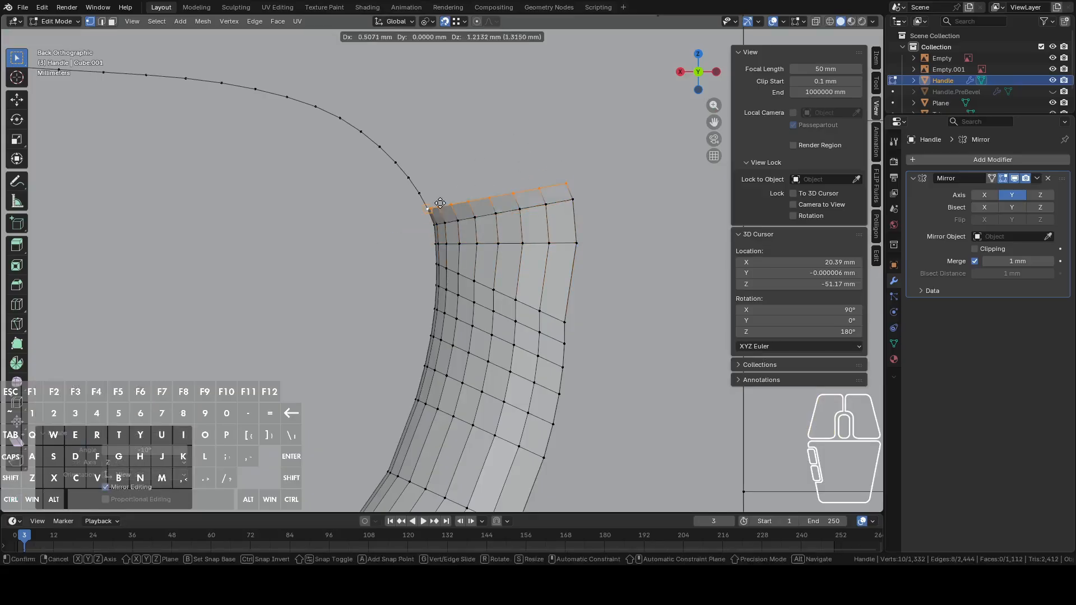
left_click(432, 205)
key("r")
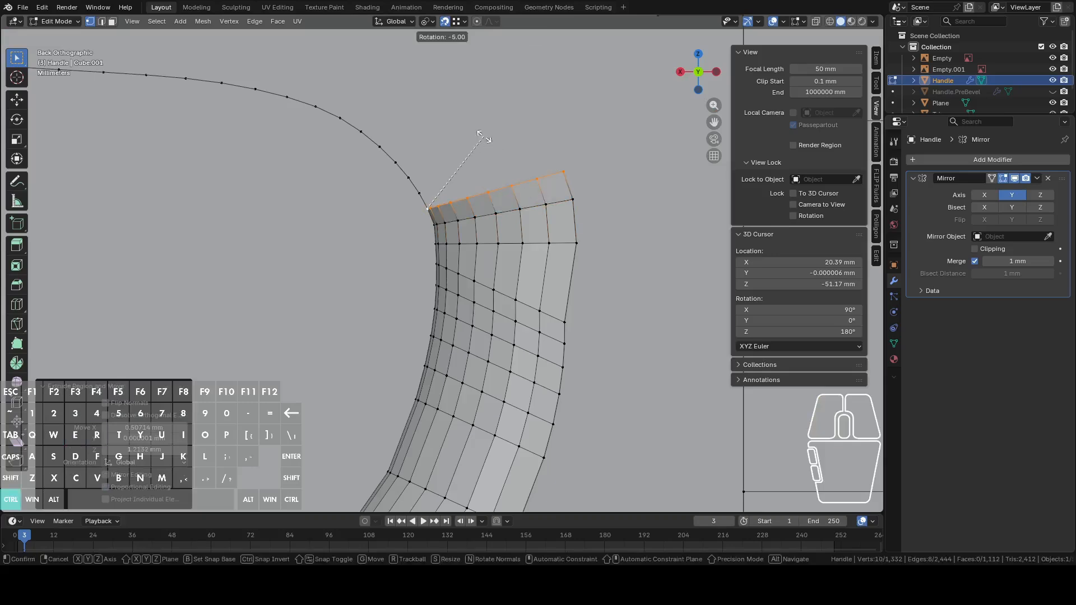
left_click(480, 135)
- Add two further rim extrusions where the guide curve starts to bend, rotating each new edge row to follow the bend
key("e")
left_click(422, 193)
key("r")
left_click(454, 128)
key("e")
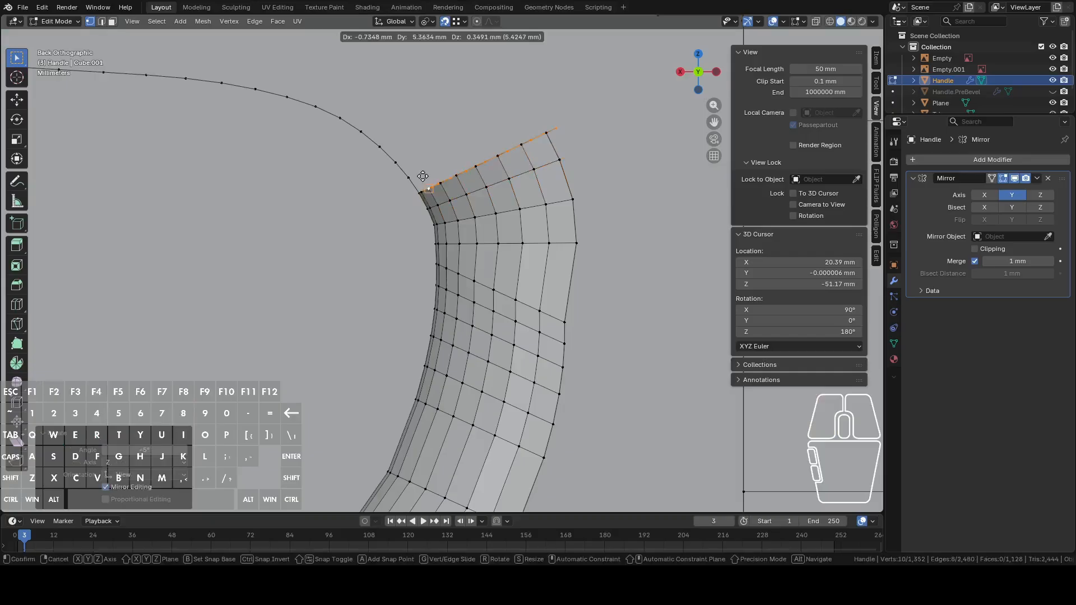
left_click(409, 178)
middle_click_drag(403, 128, 422, 200, "shift")
key("r")
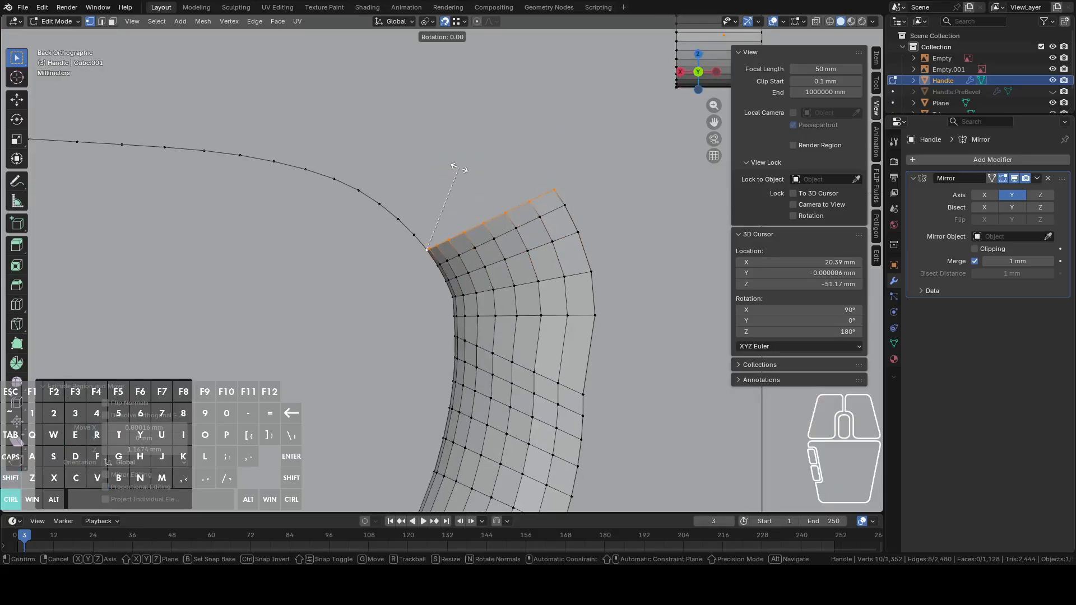
left_click(455, 161)
- Extrude the rim to two more vertices around the bend, rotating the first new row by -5° and angling the second to match
key("e")
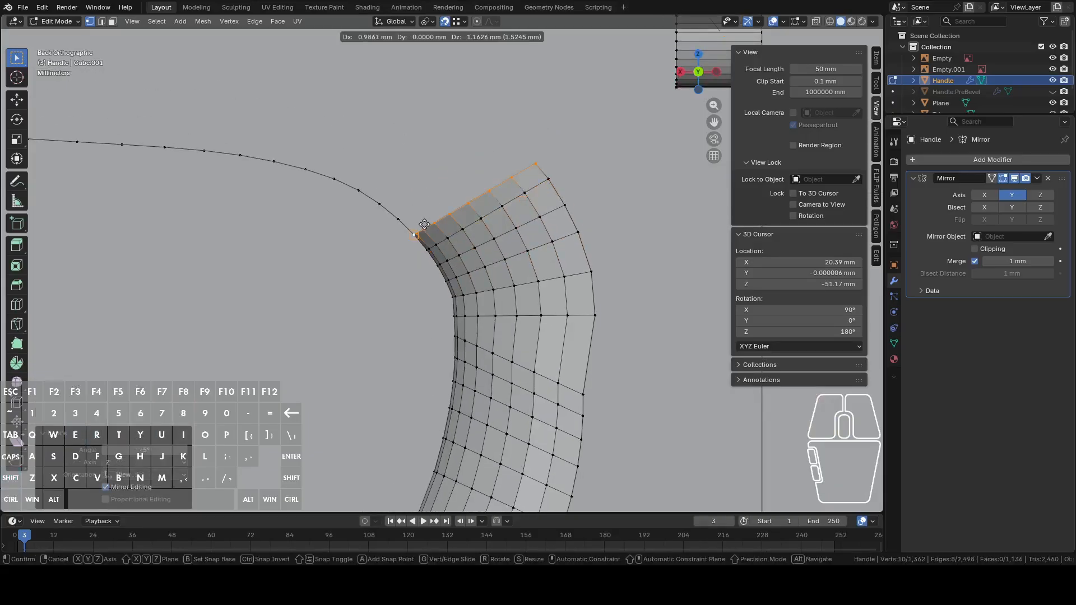
left_click(424, 225)
key("r")
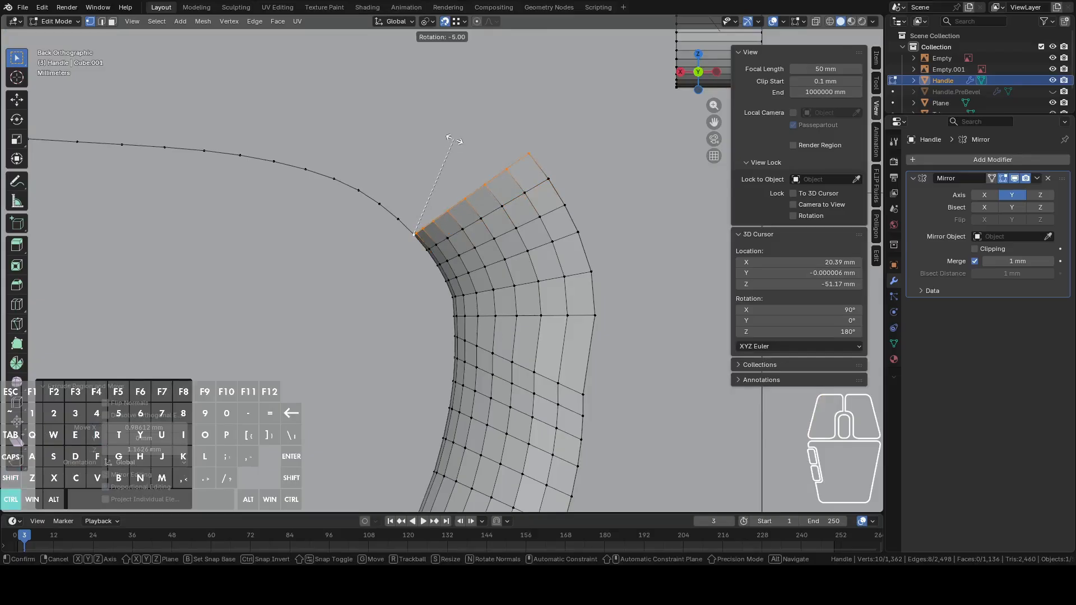
left_click(452, 139)
key("e")
left_click(404, 213)
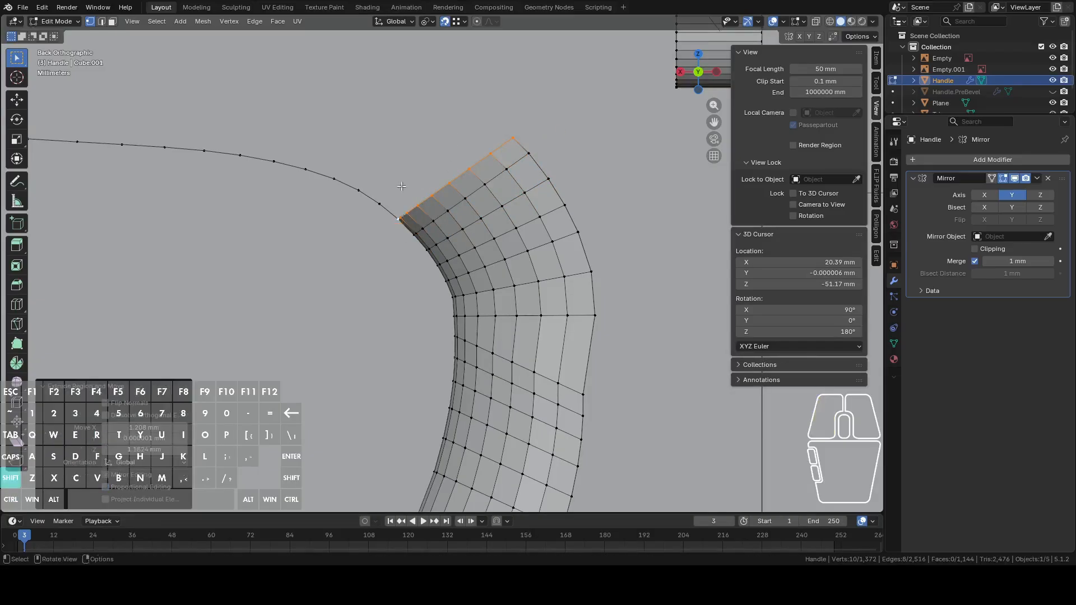
middle_click_drag(404, 212, 452, 303, "shift")
key("r")
left_click(452, 193, "ctrl")
- Extrude the rim to the next two guide-curve vertices, rotating each new edge row to follow the bend
key("e")
left_click(429, 212)
key("r")
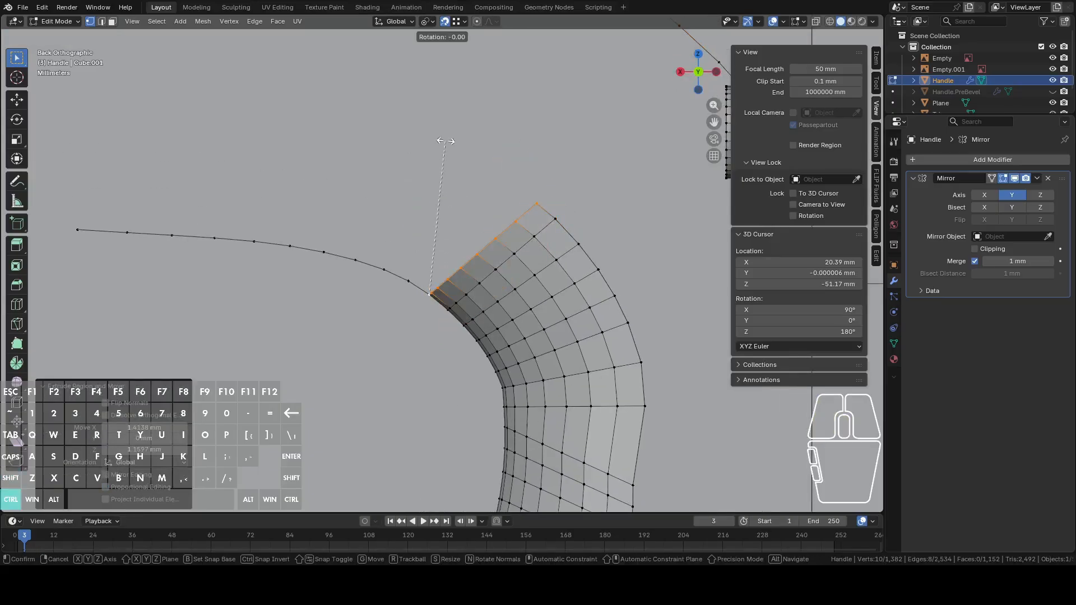
left_click(437, 138, "ctrl")
key("e")
left_click(411, 270)
key("r")
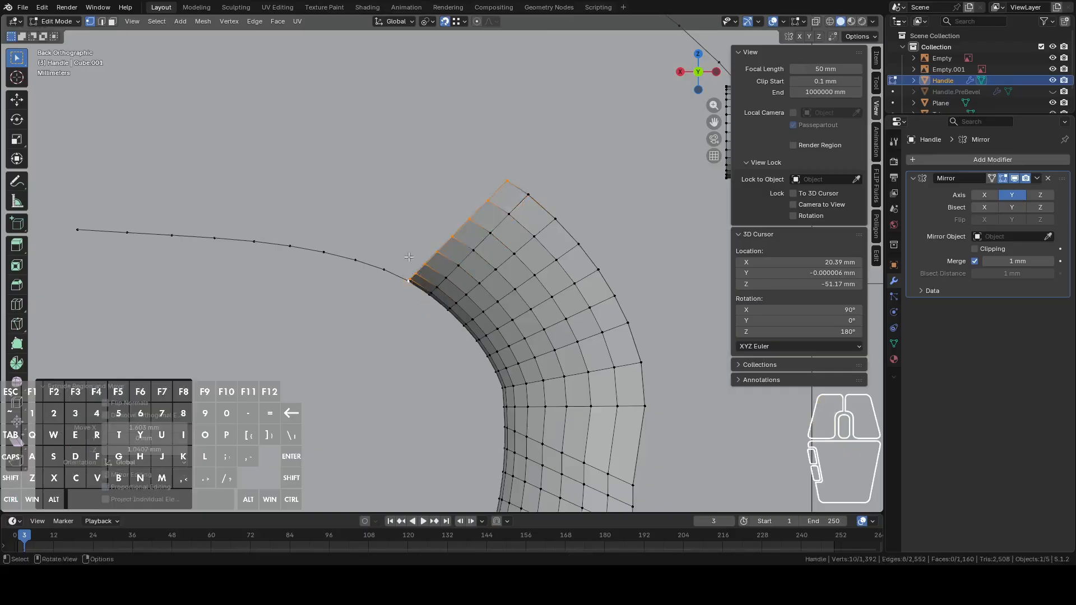
left_click(408, 145, "ctrl")
- Add two more rim extrusions along the guide curve, rotating the first new row by -20° and turning the second closer to vertical
key("e")
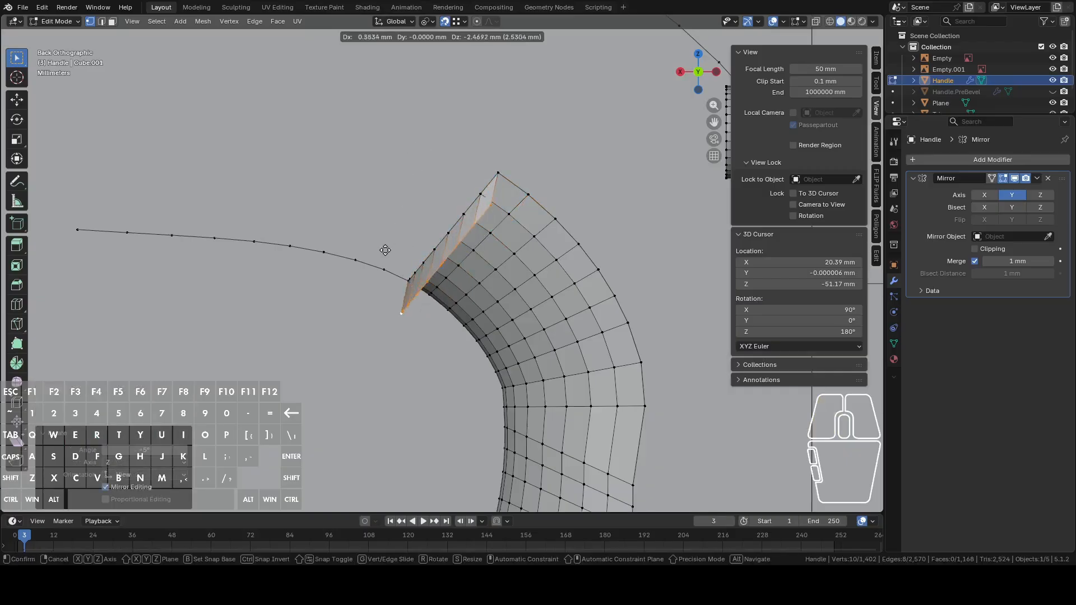
left_click(385, 246)
key("r")
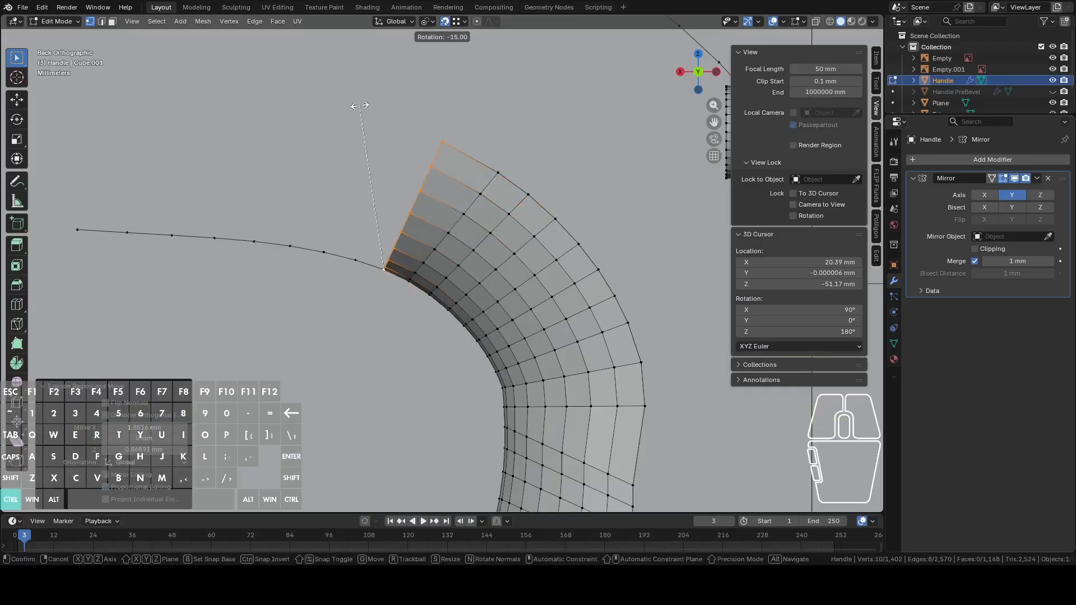
left_click(350, 105, "ctrl")
key("e")
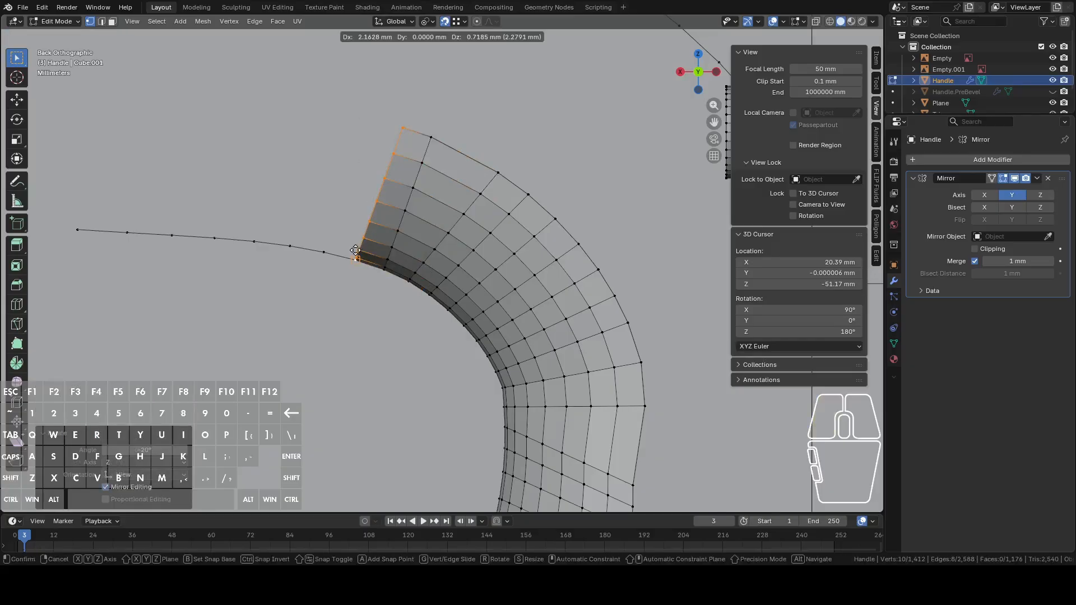
left_click(357, 248)
middle_click_drag(358, 81, 469, 147, "shift")
key("r")
left_click(445, 144, "ctrl")
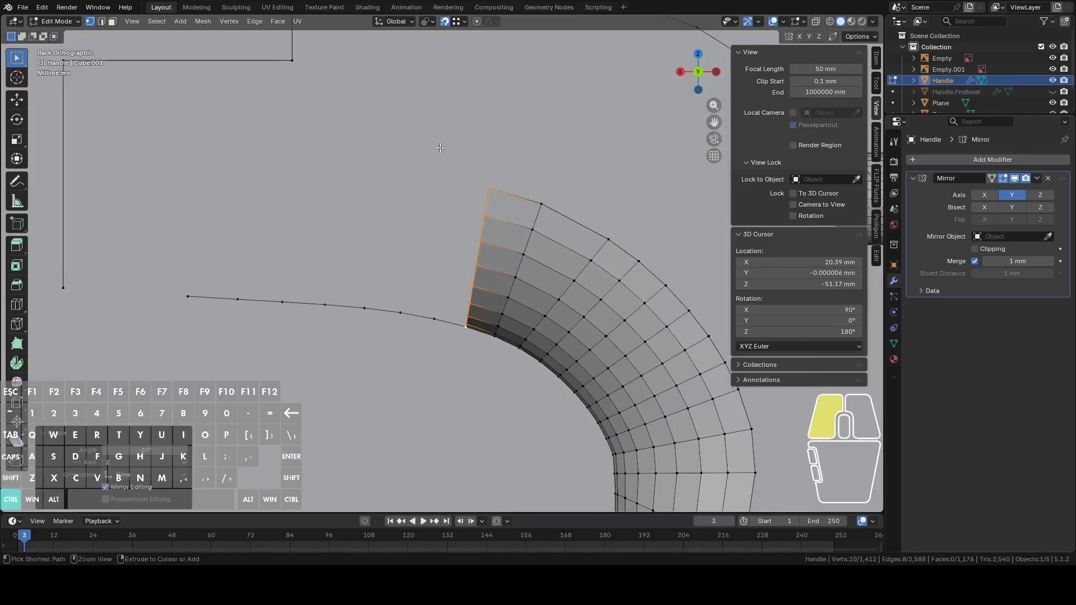
- Extrude the rim to two further guide-curve vertices, rotating each row until the second one stands vertical
key("e")
left_click(407, 278)
key("r")
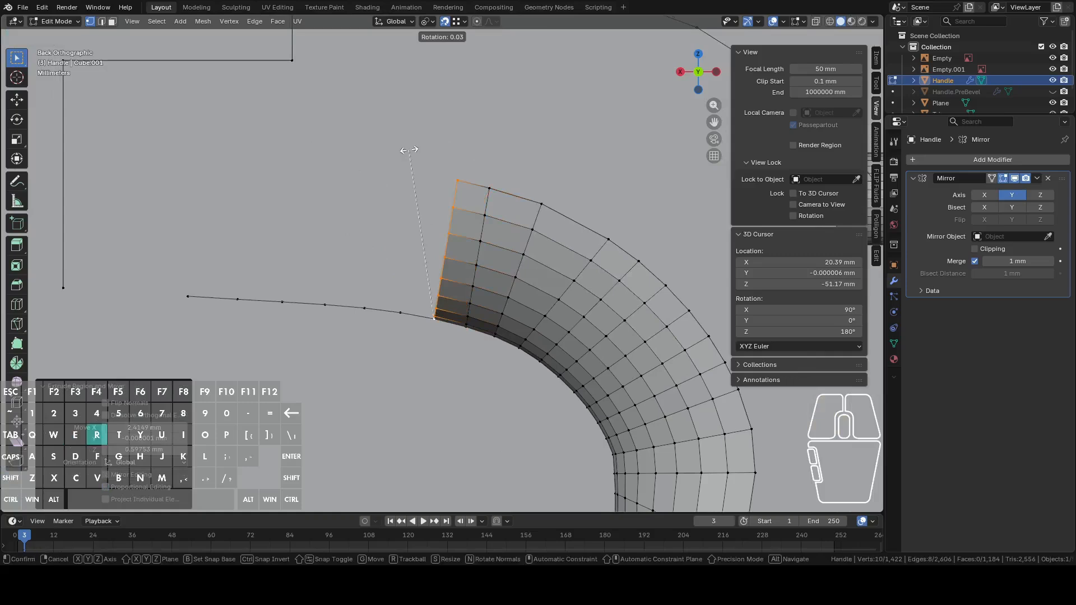
left_click(395, 148, "ctrl")
key("e")
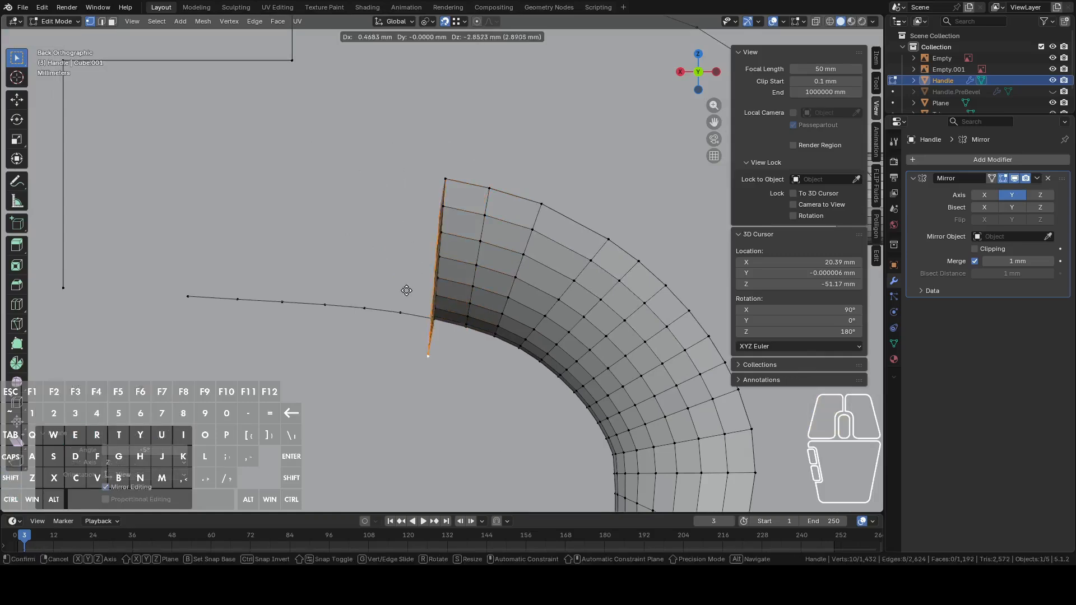
left_click(405, 297)
key("r")
left_click(350, 150, "ctrl")
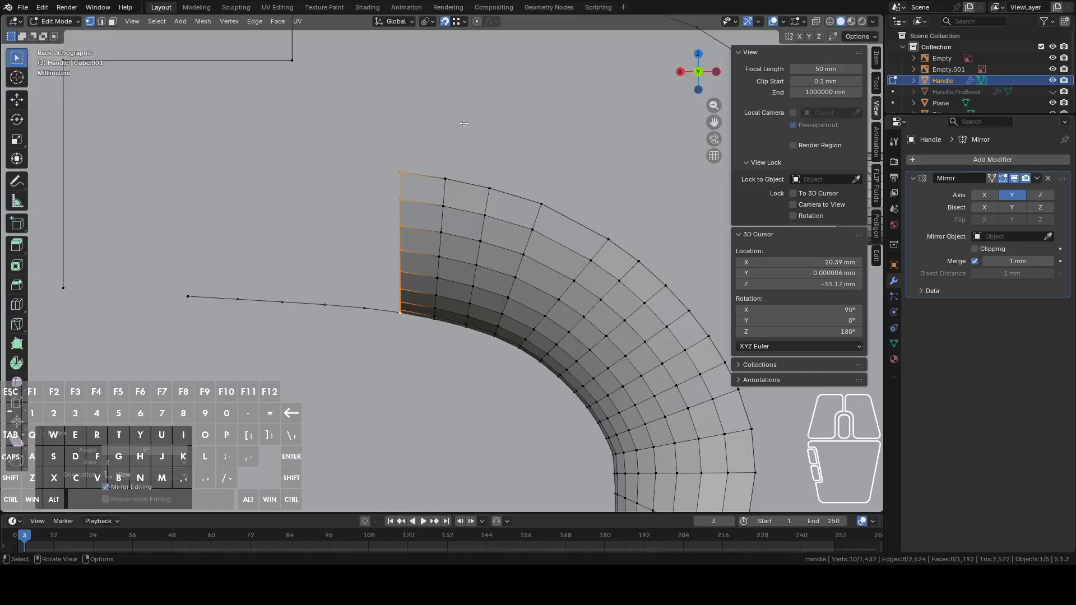
- Flatten the vertical rim row by scaling it to 0 along the global X axis
key("s")
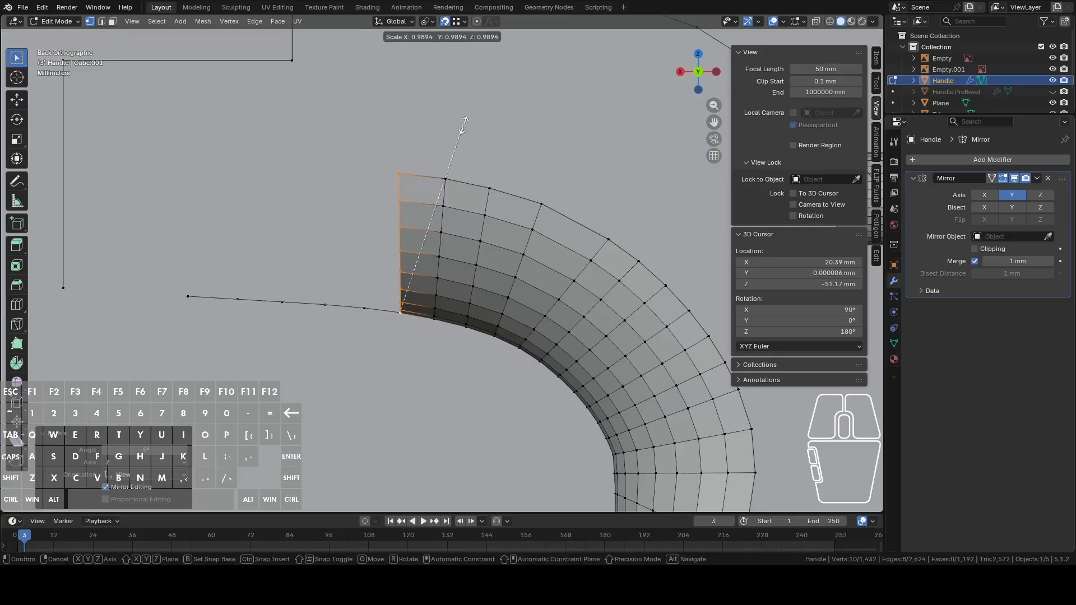
key("x")
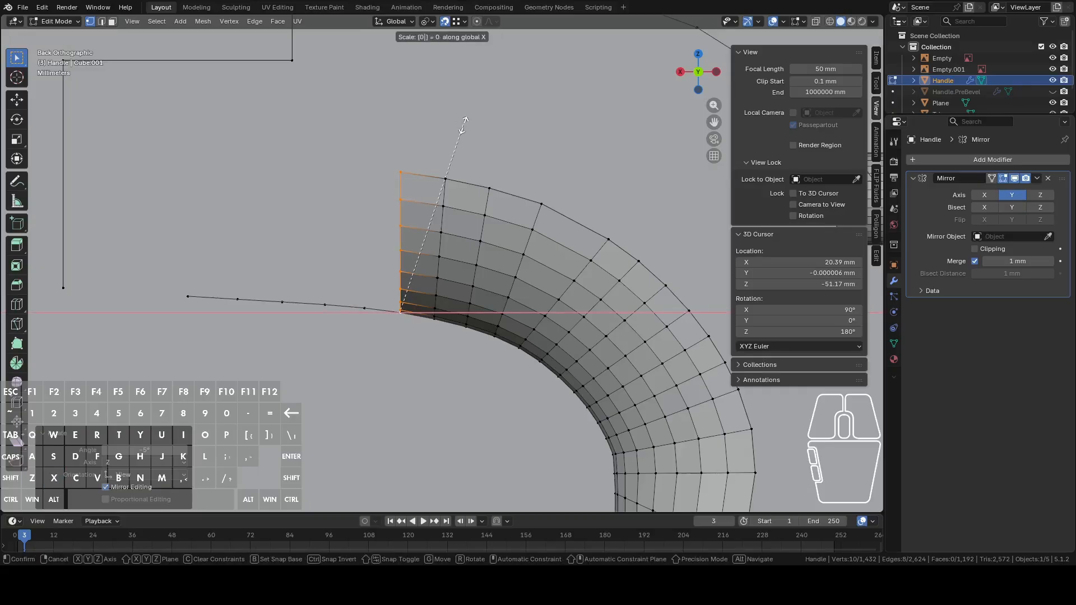
key("Return")
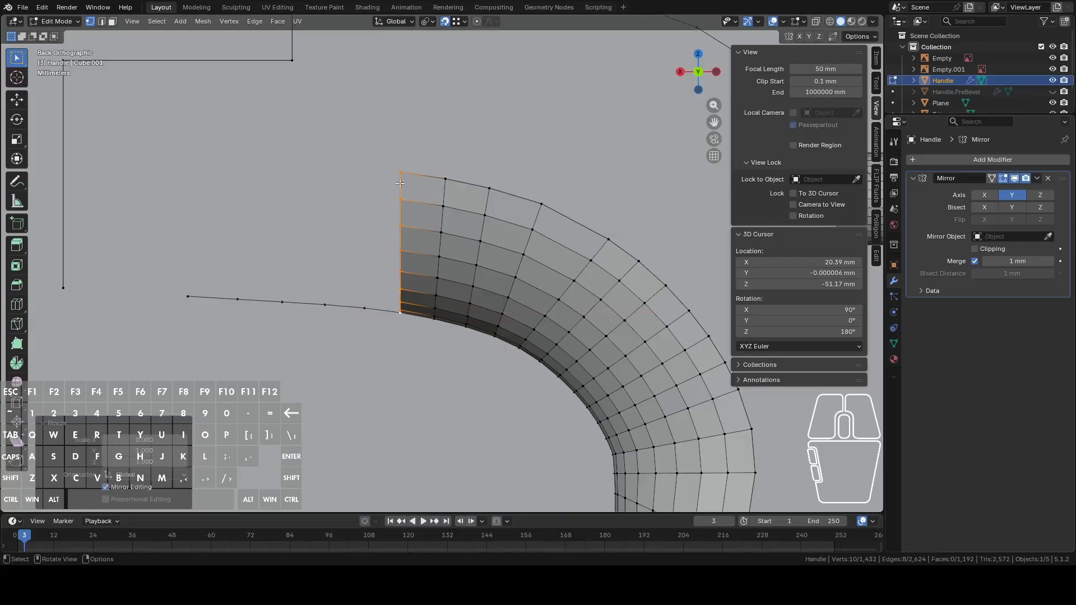
- Extrude the flattened rim through the remaining guide-curve vertices and on to the lower corner of the rear block
middle_click_drag(391, 240, 465, 303, "shift")
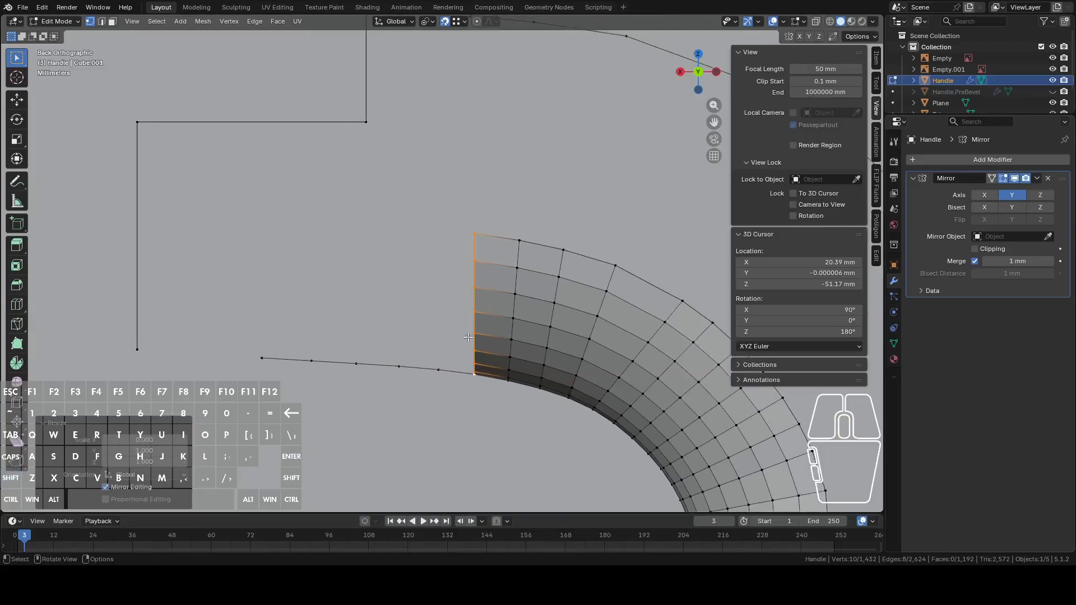
key("e")
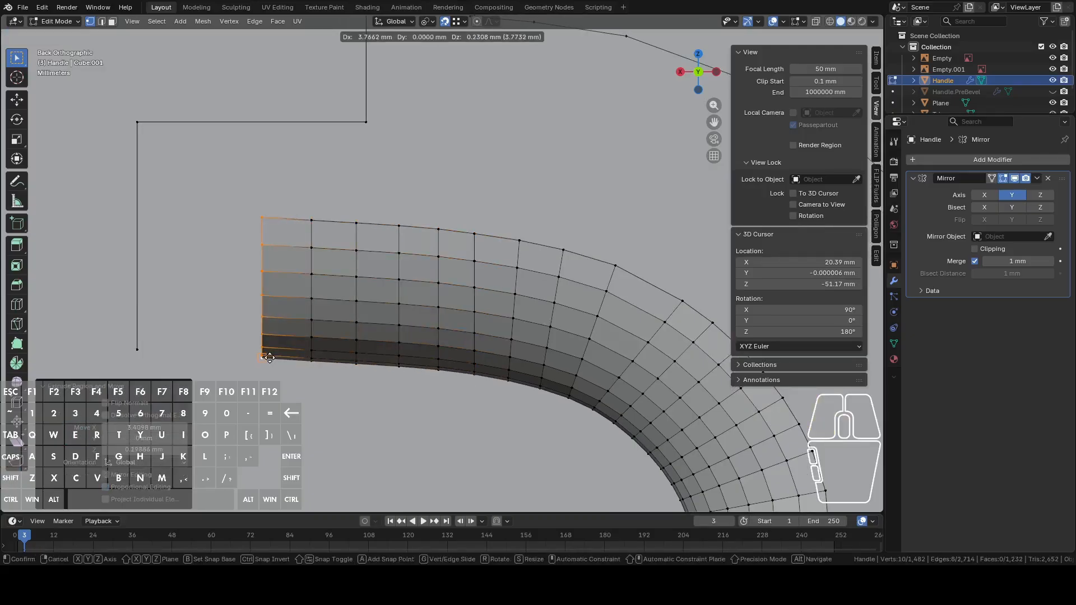
left_click(149, 341)
- Undo the skewed last extrusion and extrude the rim again to the block's lower centreline vertex
middle_click_drag(150, 336, 259, 333)
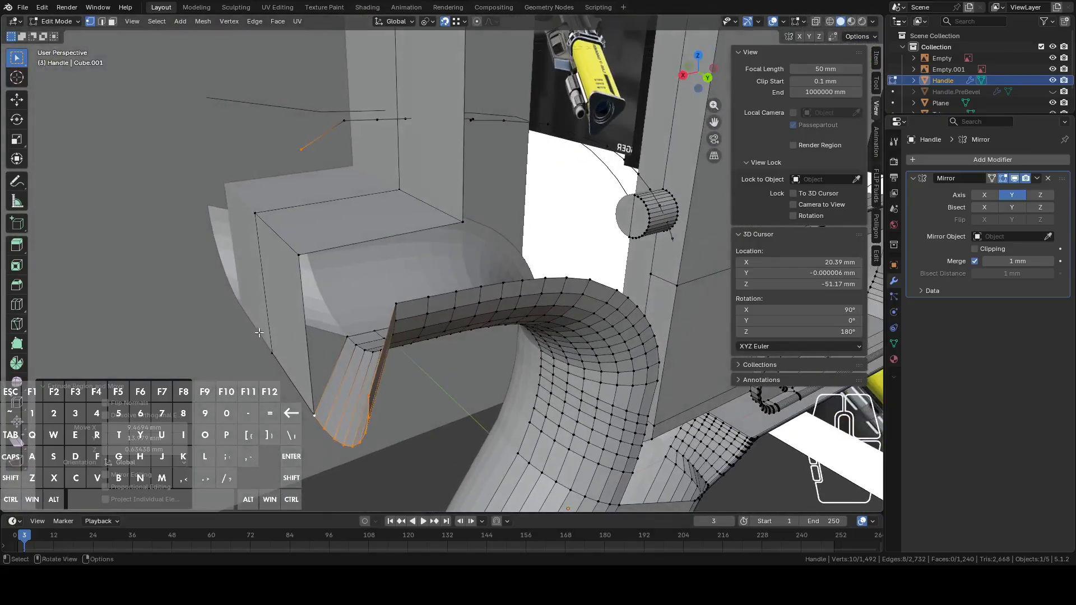
key("ctrl+z")
middle_click_drag(296, 376, 287, 368)
key("g")
right_click(282, 371)
key("e")
left_click(279, 364)
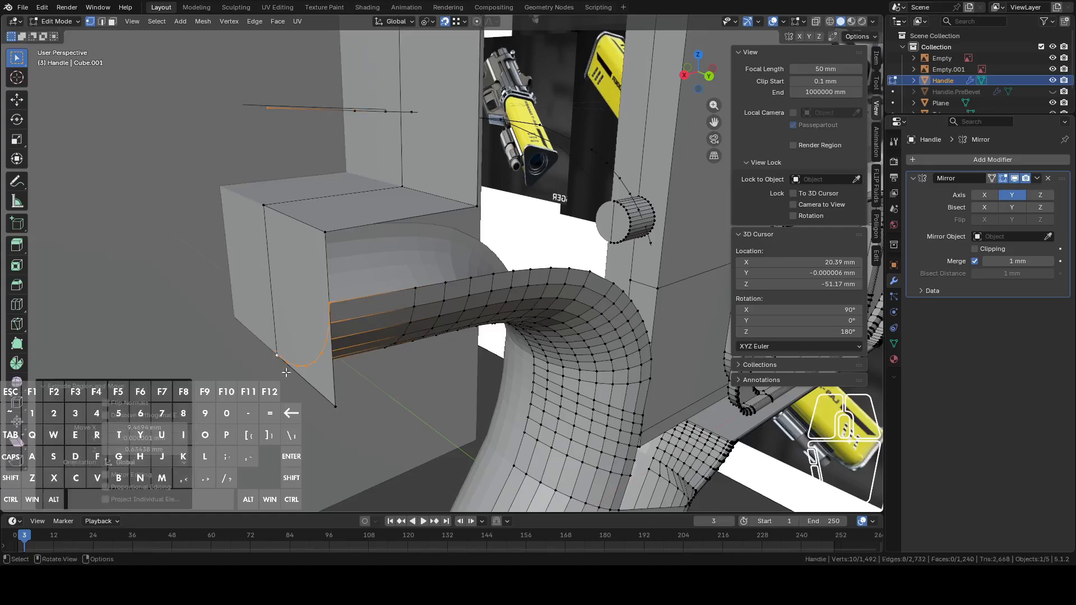
- Delete the rear block's lower outer corner vertex and check the handle in Object Mode from the back
left_click(347, 405)
right_click(364, 430)
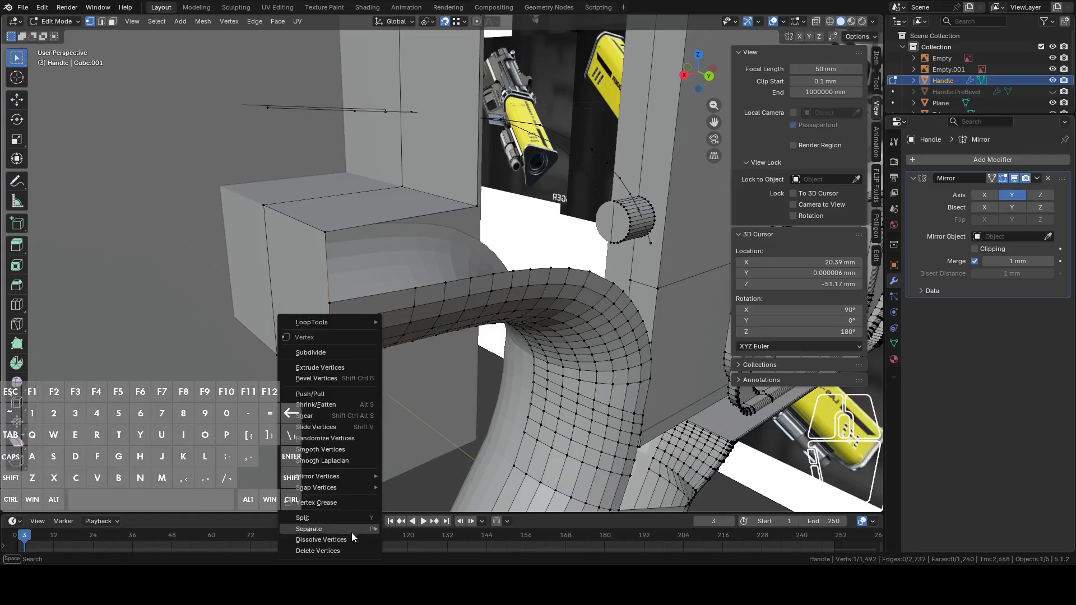
left_click(347, 551)
scroll(401, 428, "down", 3)
key("Tab")
mouse_move(456, 368)
middle_mouse_down()
mouse_move(510, 343)
mouse_move(462, 349)
mouse_move(402, 322)
mouse_move(493, 347)
mouse_move(452, 370)
middle_mouse_up()
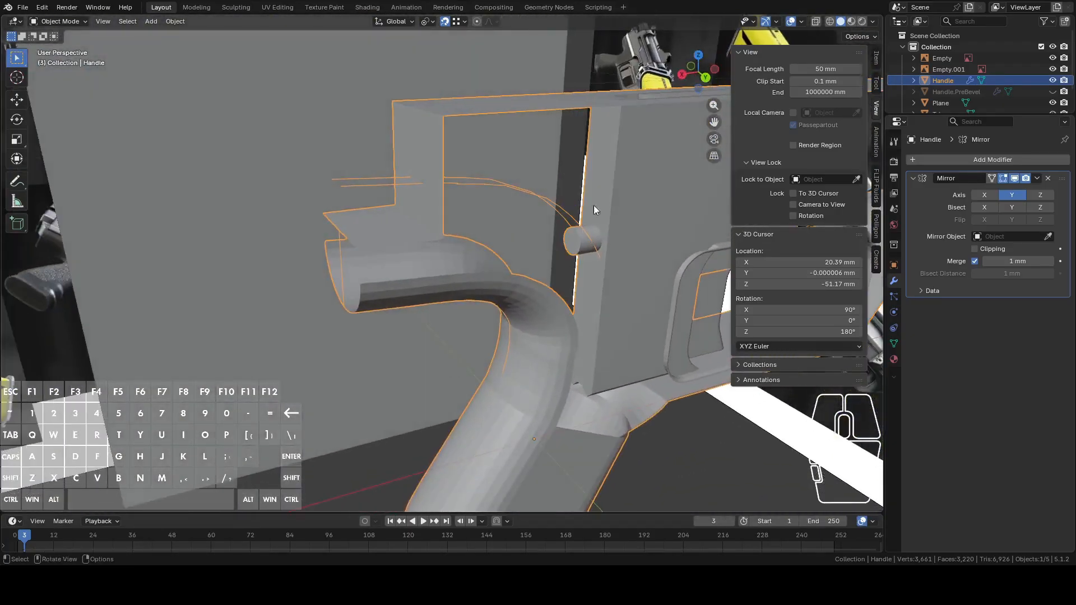
left_click(705, 77)
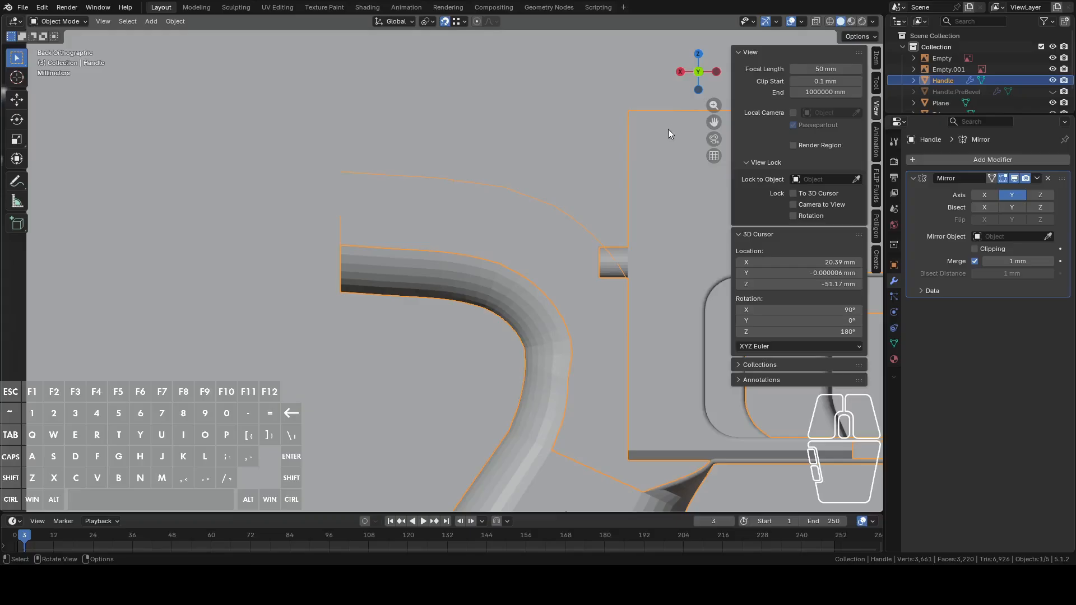
- Select the guide curve's edge loop above the grip in Edit Mode and try moving it
key("Tab")
middle_click_drag(547, 179, 477, 213)
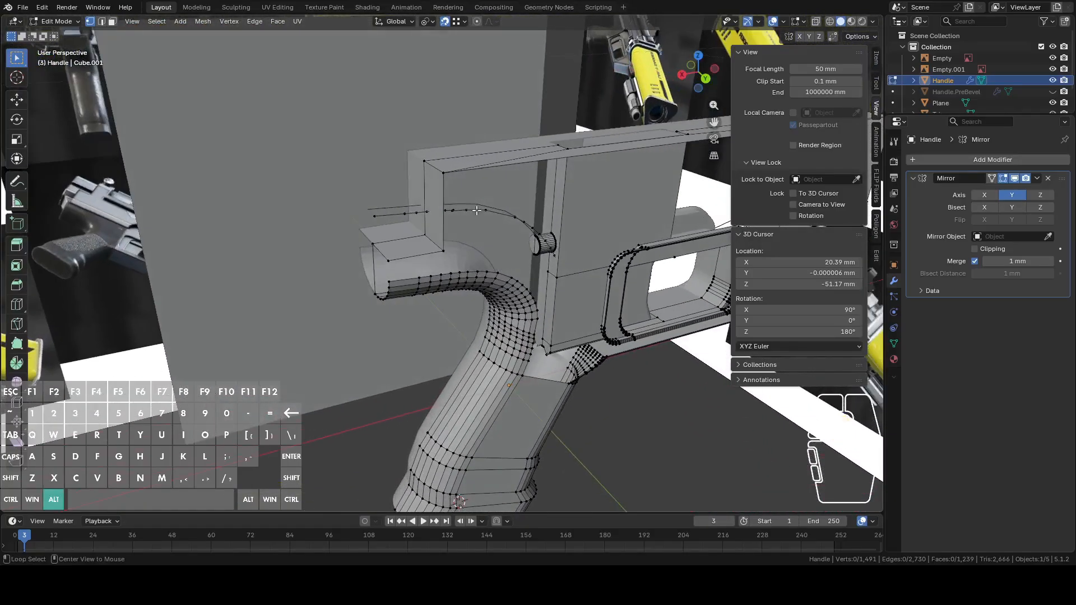
left_click(476, 212, "alt")
scroll(527, 229, "down", 2)
middle_click_drag(585, 250, 560, 218)
key("g")
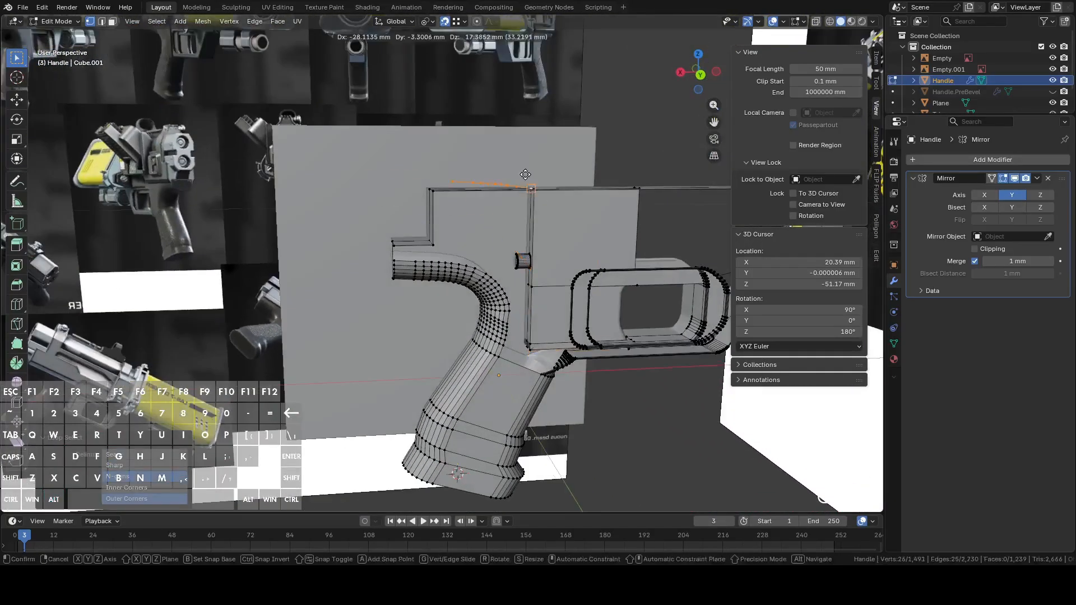
right_click(594, 135)
middle_click_drag(539, 301, 484, 294, "shift")
scroll(515, 338, "up", 4)
middle_click_drag(546, 329, 671, 60, "shift")
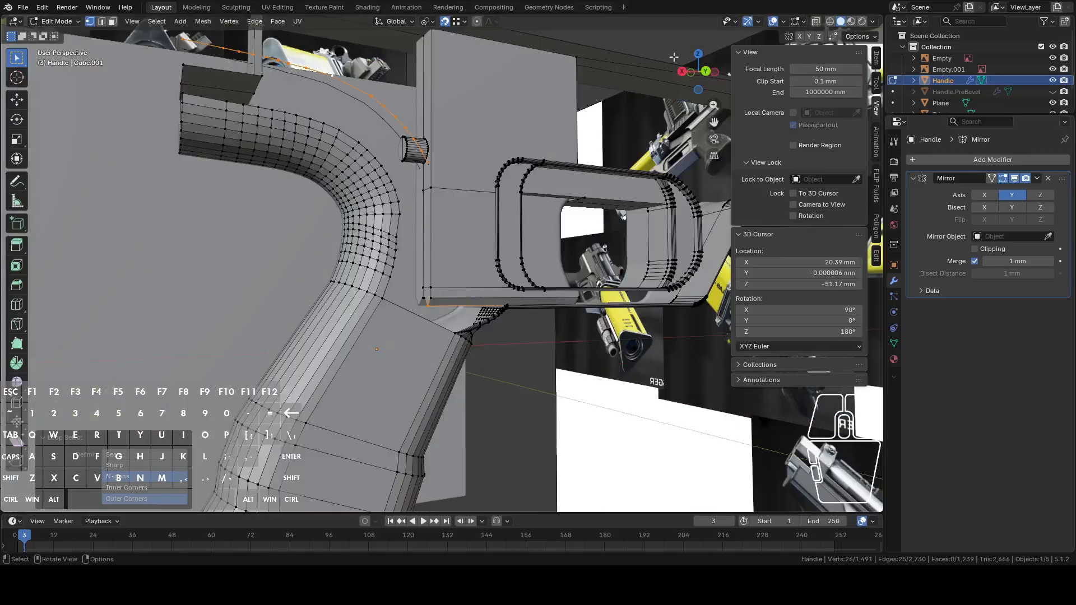
- Using X-ray, deselect the vertex shared with the body and delete the guide curve's vertices, returning to the solid display
left_click(816, 21)
middle_click_drag(560, 218, 537, 221)
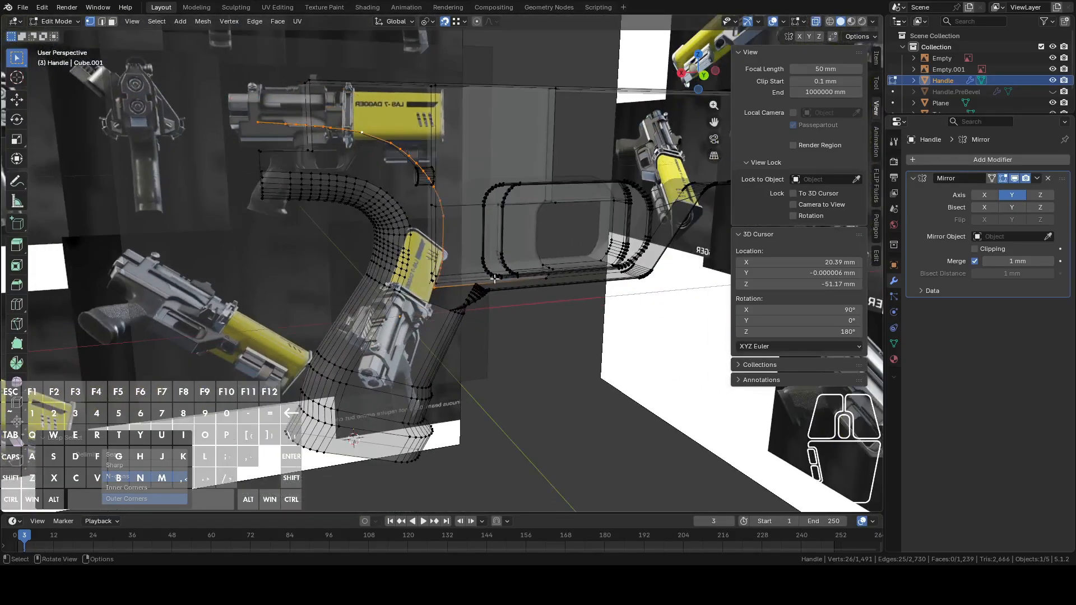
scroll(490, 282, "up", 2)
middle_click_drag(478, 303, 405, 339)
key("c")
left_click(419, 314, "shift")
right_click(421, 314)
scroll(448, 336, "up", 5)
middle_click_drag(464, 345, 418, 351)
scroll(421, 343, "down", 4)
middle_click_drag(424, 252, 513, 286, "shift")
right_click(514, 297)
left_click(489, 292)
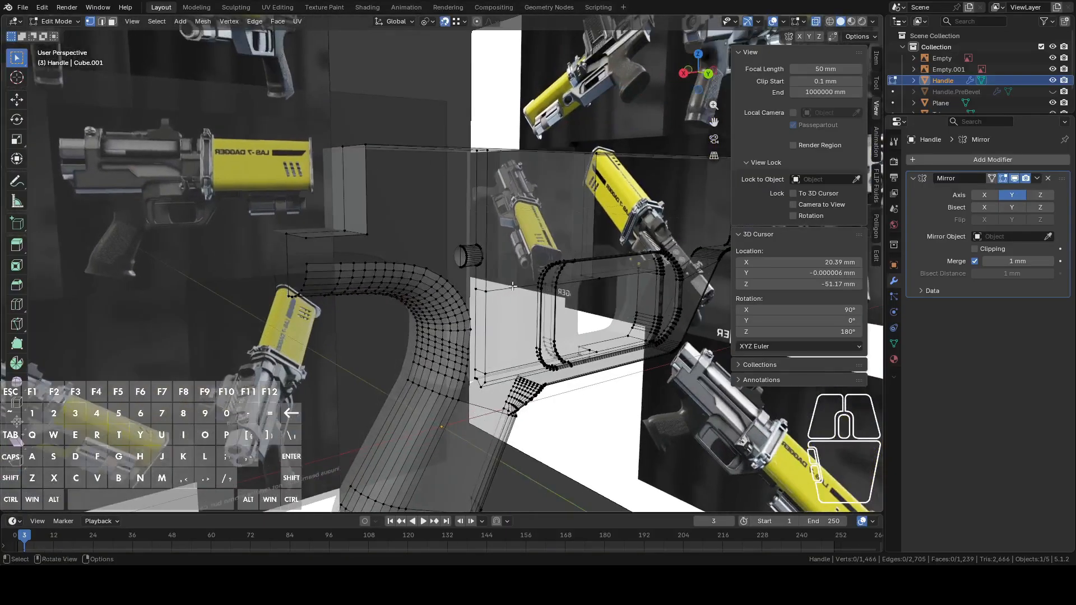
left_click(816, 21)
- Try to fill the grip's open rear end between the block's lower edge and the rim, and undo the face
mouse_move(695, 179)
middle_mouse_down()
mouse_move(663, 180)
mouse_move(694, 193)
middle_mouse_up()
scroll(506, 250, "up", 2)
middle_click_drag(507, 250, 489, 230)
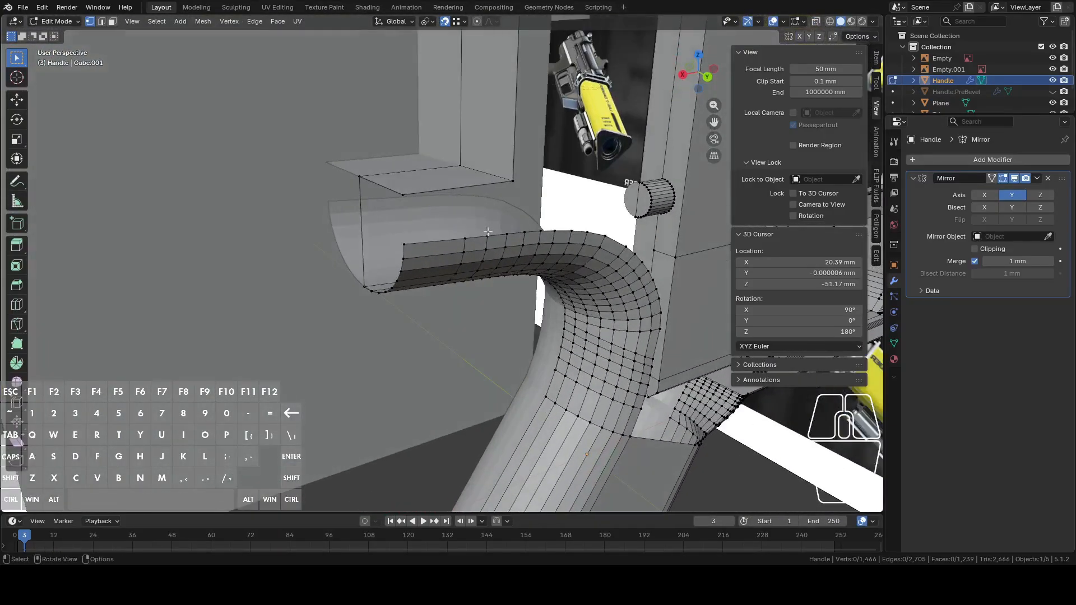
left_click(390, 193, "alt")
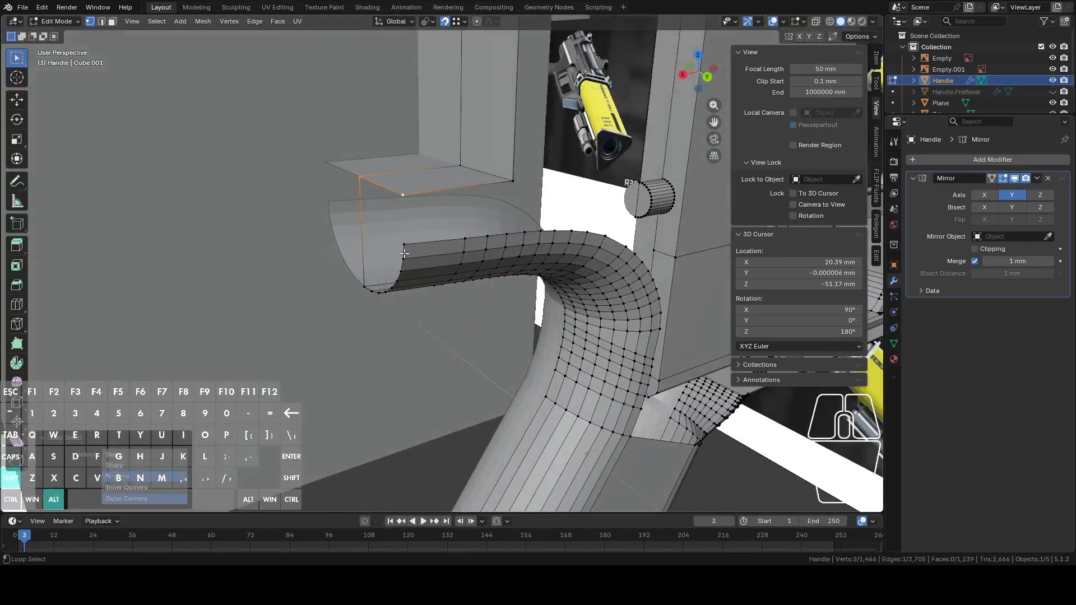
key("f")
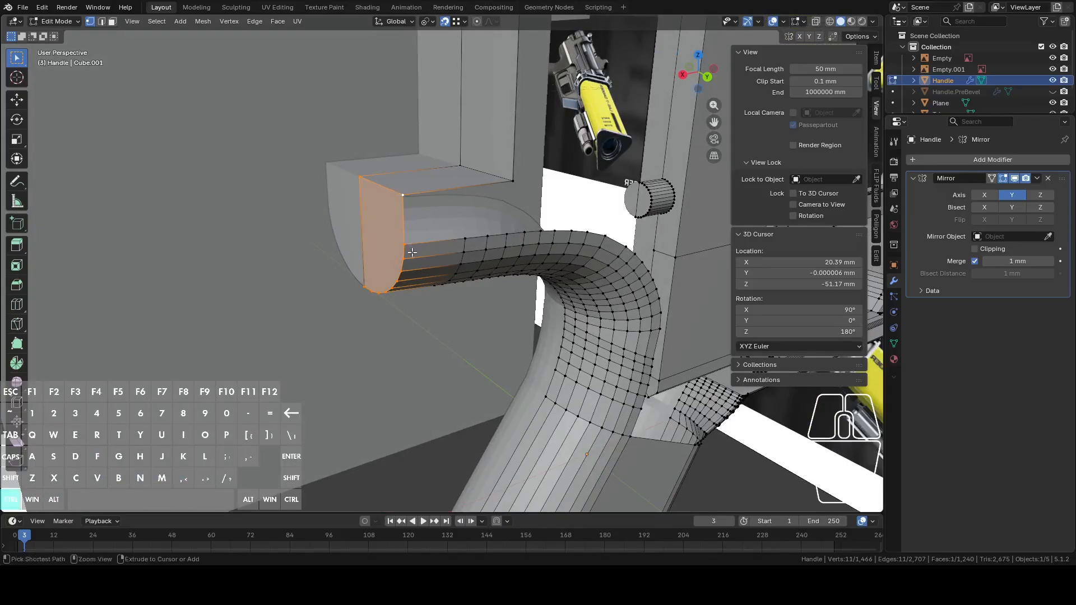
key("ctrl+z")
- Enable Auto Merge Vertices and snap the duplicate vertex at the bottom centre of the rear rim onto its neighbour
middle_click_drag(413, 243, 448, 258)
scroll(449, 258, "up", 3)
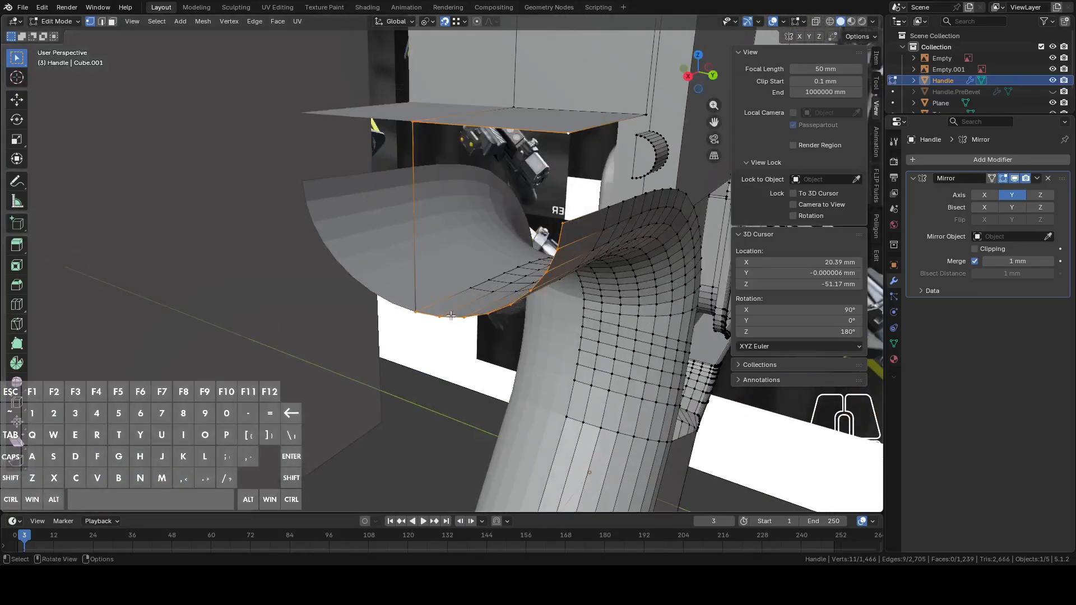
left_click(412, 312)
key("g")
right_click(421, 318)
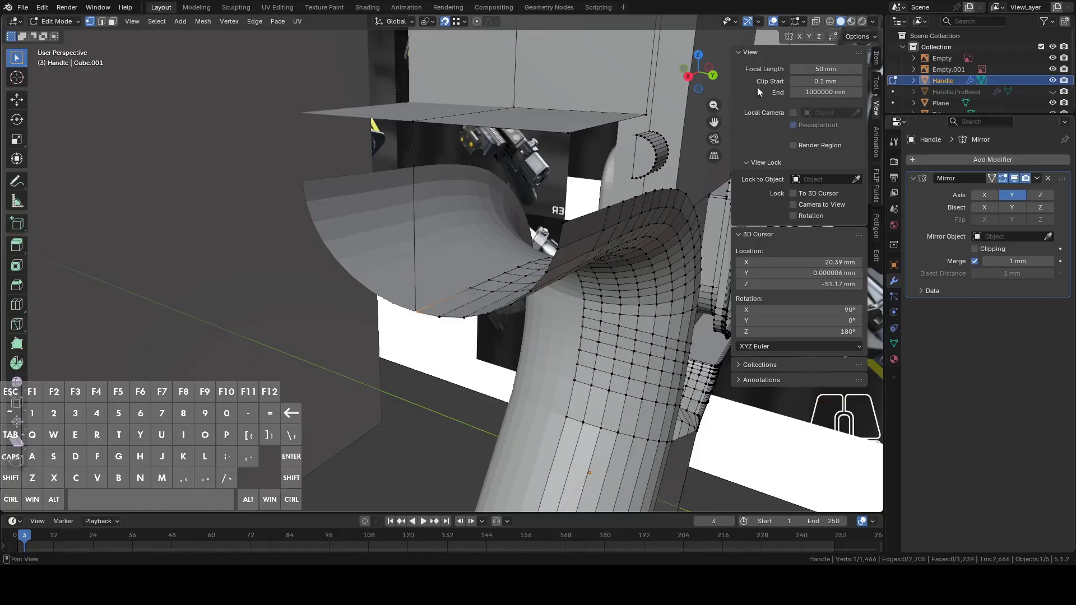
left_click(833, 36)
left_click_drag(416, 303, 411, 311)
- Select the grip's rear end outline and fill it with a face
middle_click_drag(422, 292, 374, 314)
left_click_drag(262, 172, 359, 361)
middle_click_drag(360, 362, 442, 328)
- Rotate the slanted edge row just below the grip's horizontal row about its inner vertex until it is nearly level
left_click(700, 73)
middle_click_drag(644, 242, 629, 241, "shift")
scroll(628, 241, "up", 5)
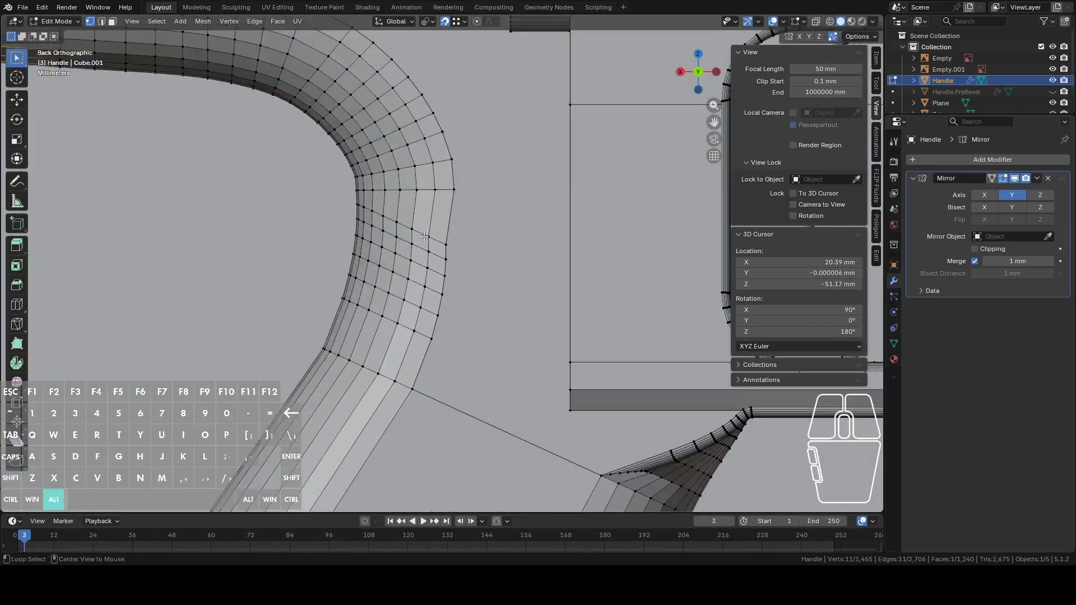
left_click(425, 237, "alt")
middle_click_drag(425, 237, 421, 202)
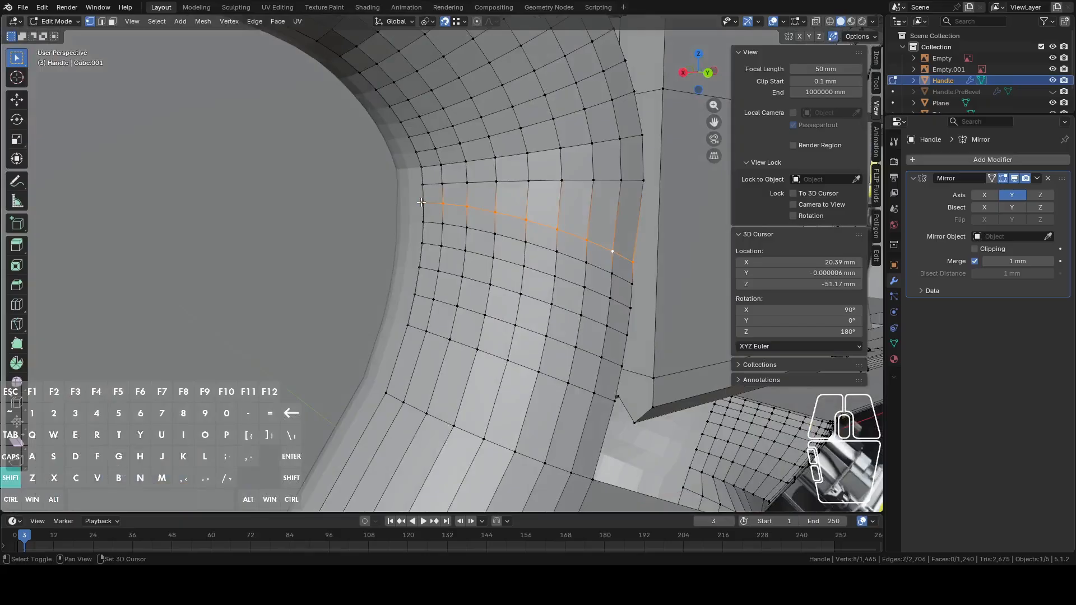
left_click(708, 73)
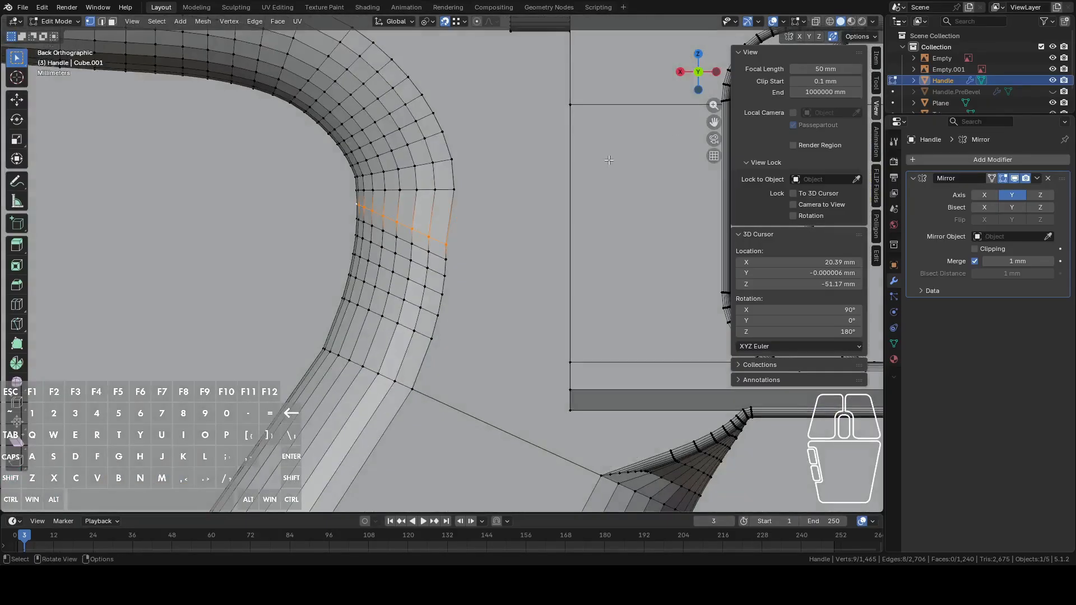
key("r")
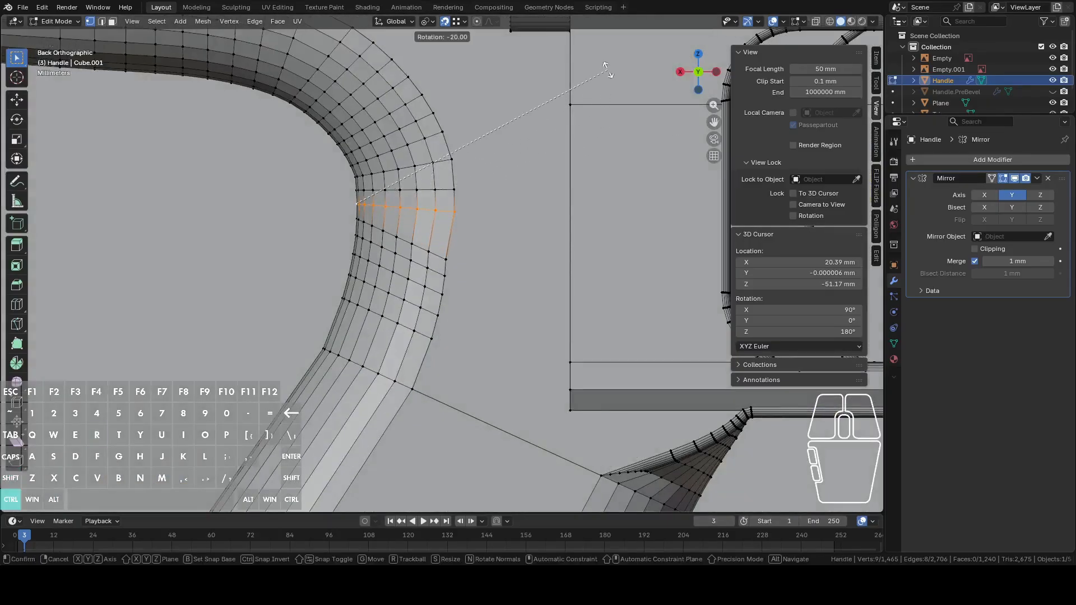
left_click(605, 78)
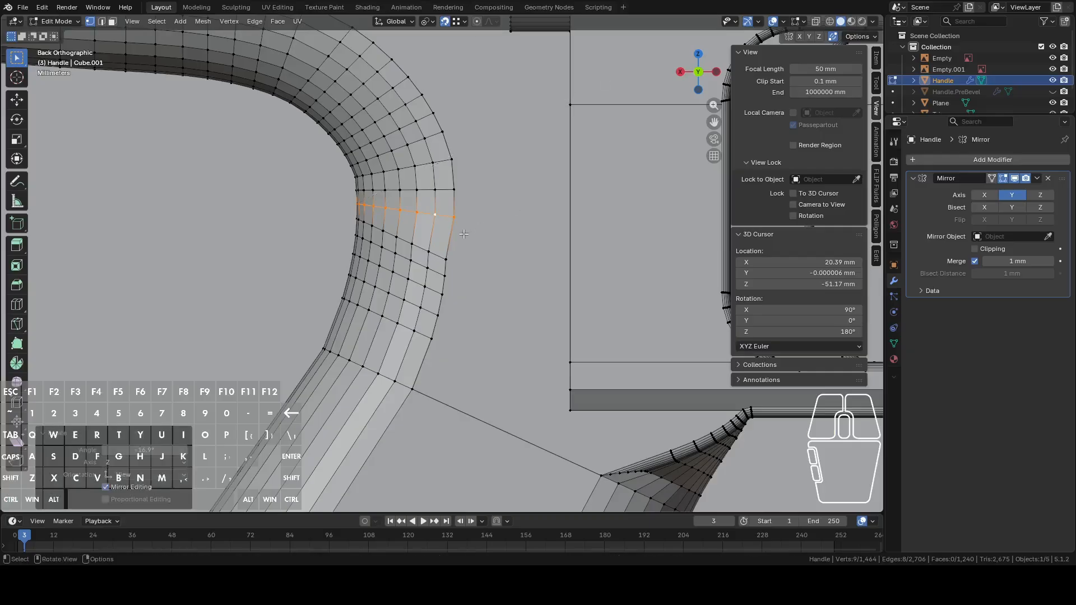
- Rotate the next edge row down to even out the spacing, and select the row beneath it
left_click(428, 250, "alt")
key("r")
left_click(521, 214)
middle_click_drag(354, 227, 421, 241)
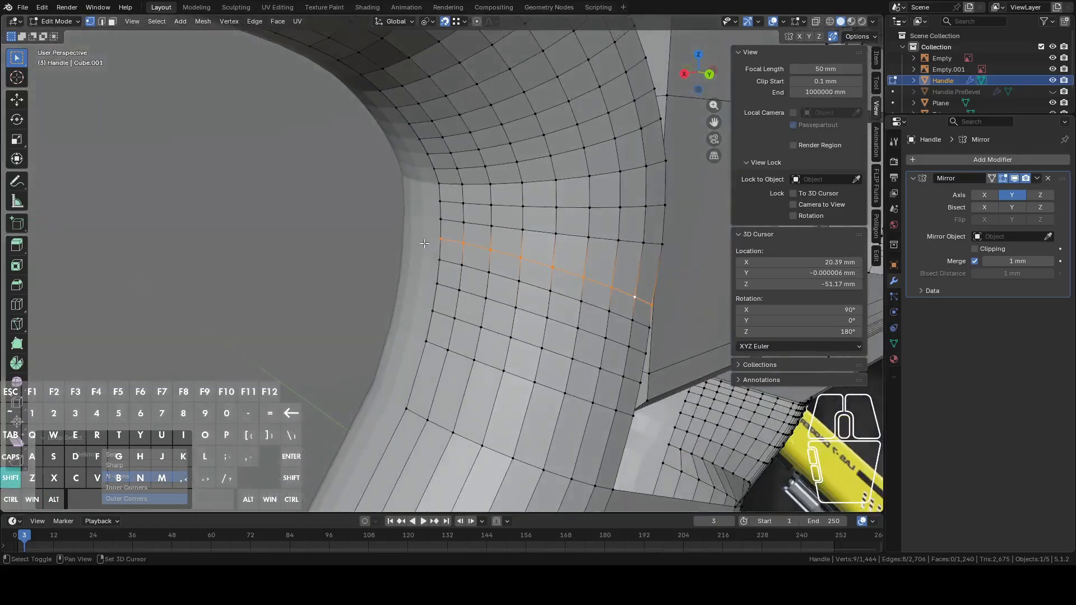
- Rotate the selected slanted edge row on the bend by -10° about its inner vertex in the back view
left_click(710, 74)
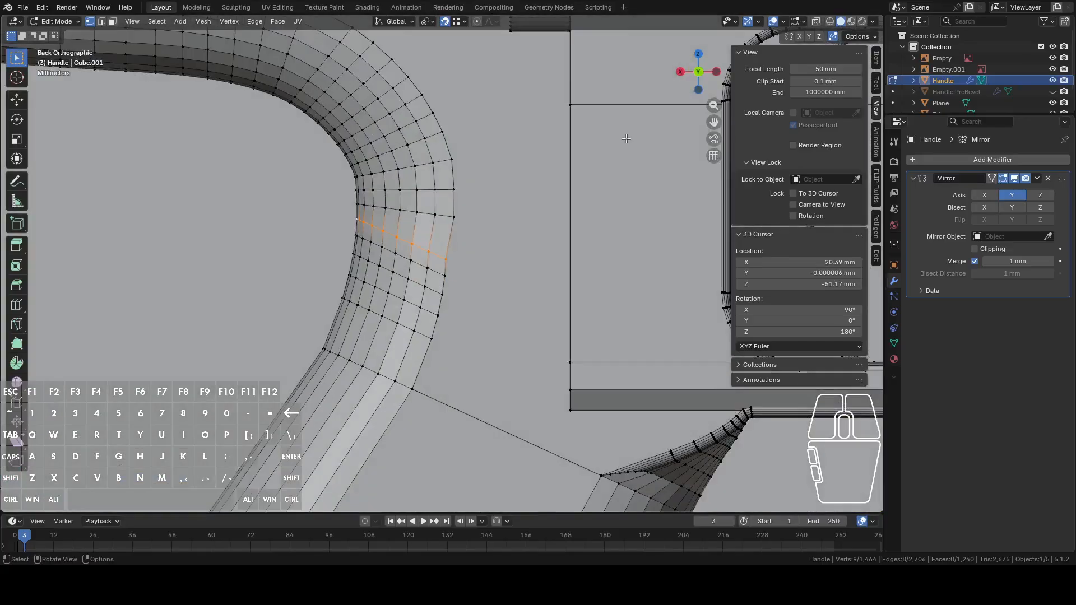
key("r")
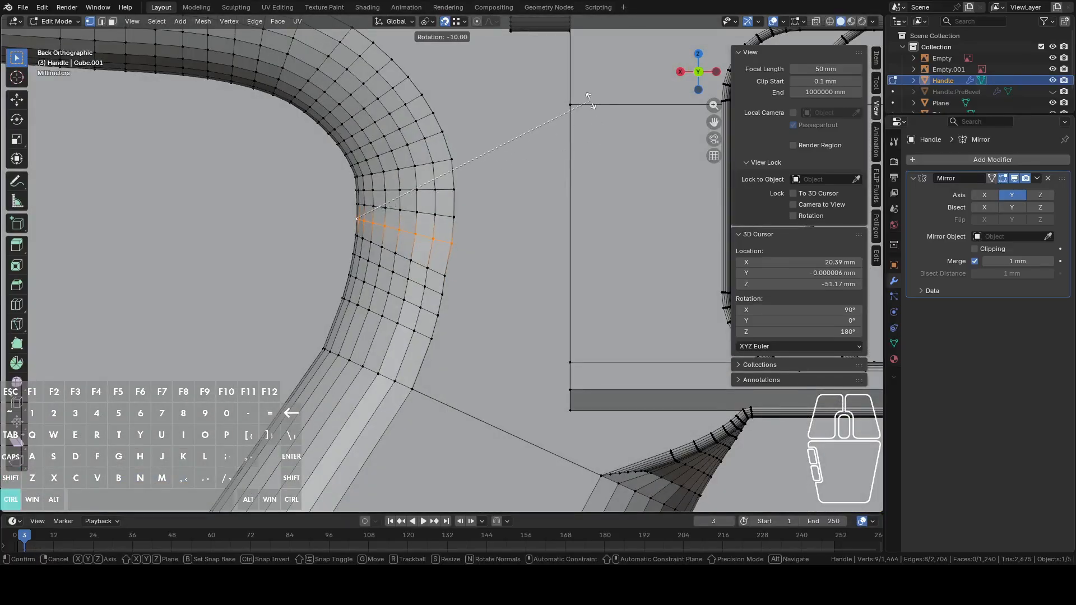
left_click(589, 98)
- Select the next slanted edge row below it and rotate it slightly about its inner vertex towards level
middle_click_drag(379, 247, 402, 244)
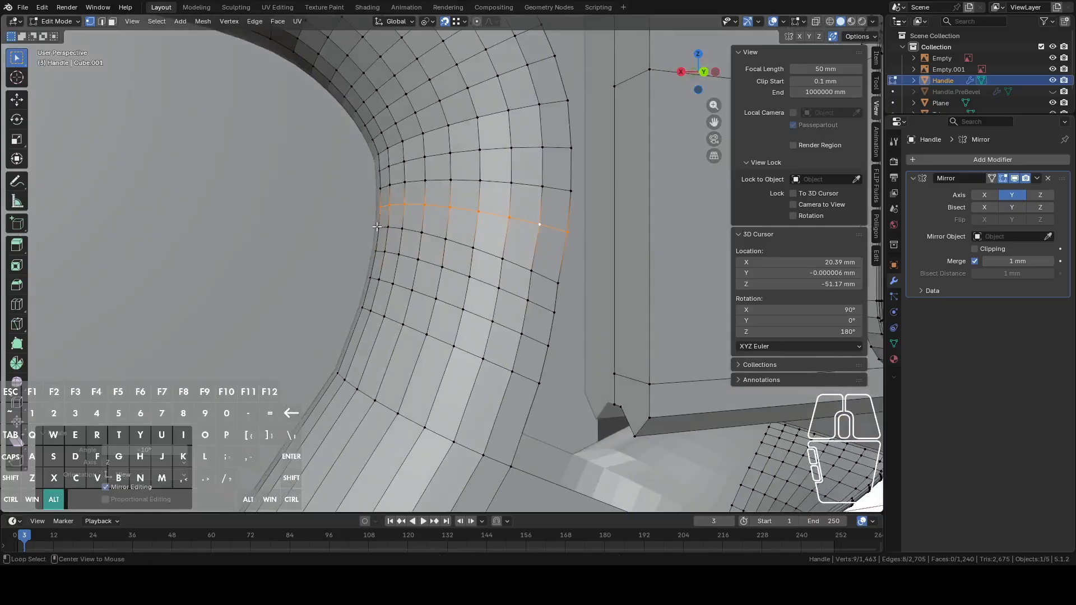
left_click(383, 229, "alt")
left_click(382, 225, "alt")
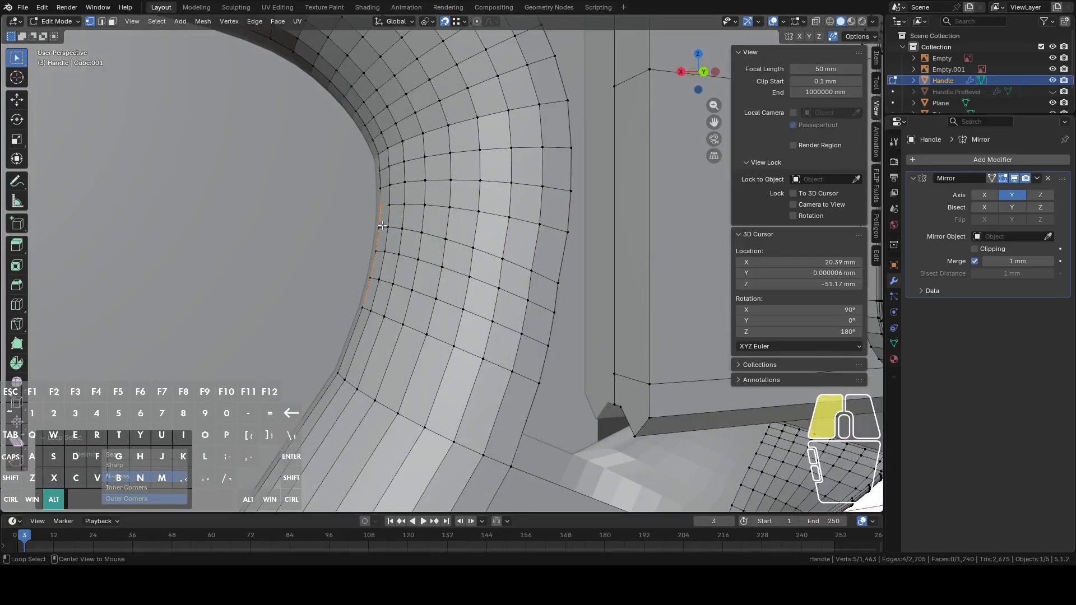
left_click(386, 229, "alt")
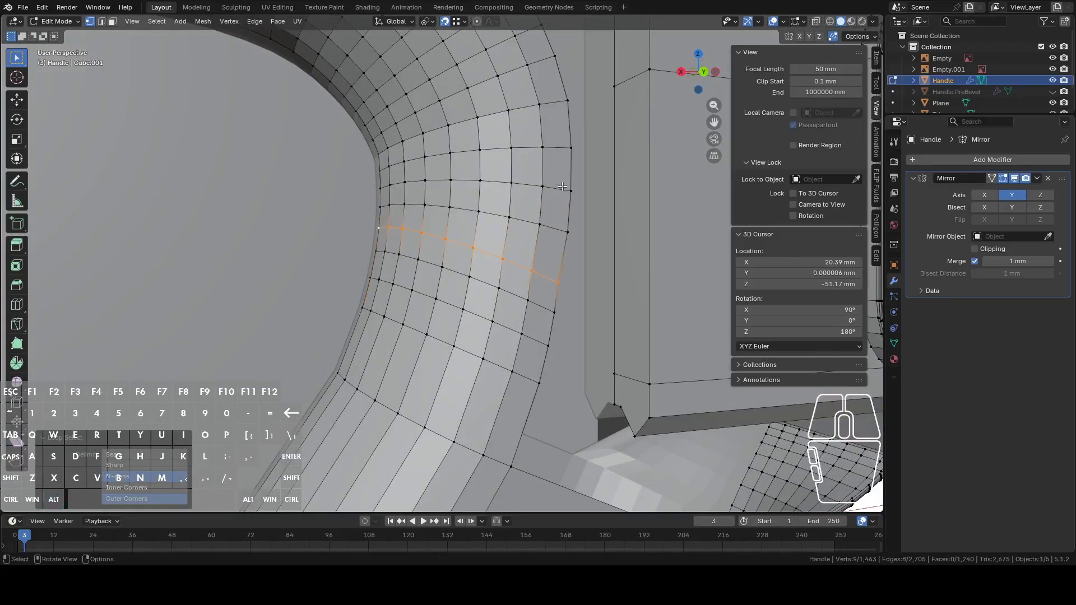
left_click(704, 72)
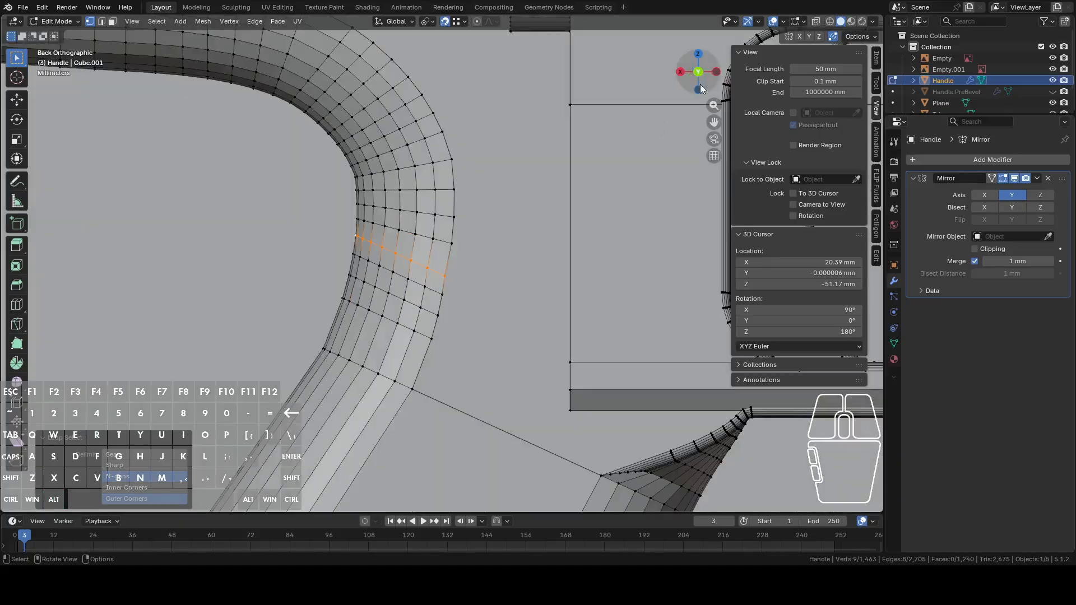
key("r")
left_click(628, 115)
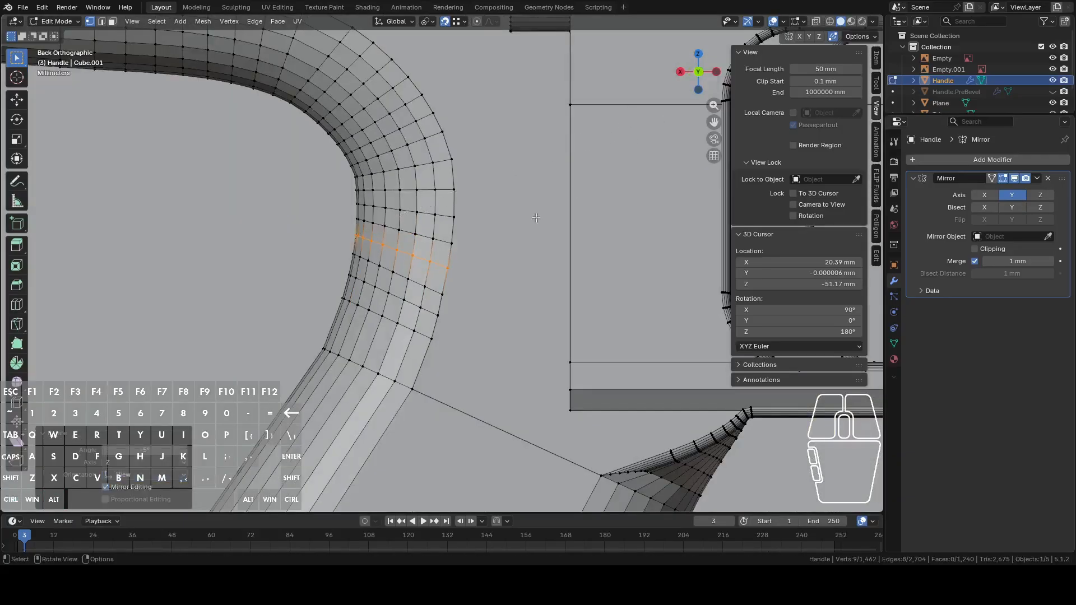
- Examine the shading of the grip's bend and the overall handle silhouette in Object Mode
key("Tab")
scroll(490, 251, "down", 2)
key("Tab")
key("Tab")
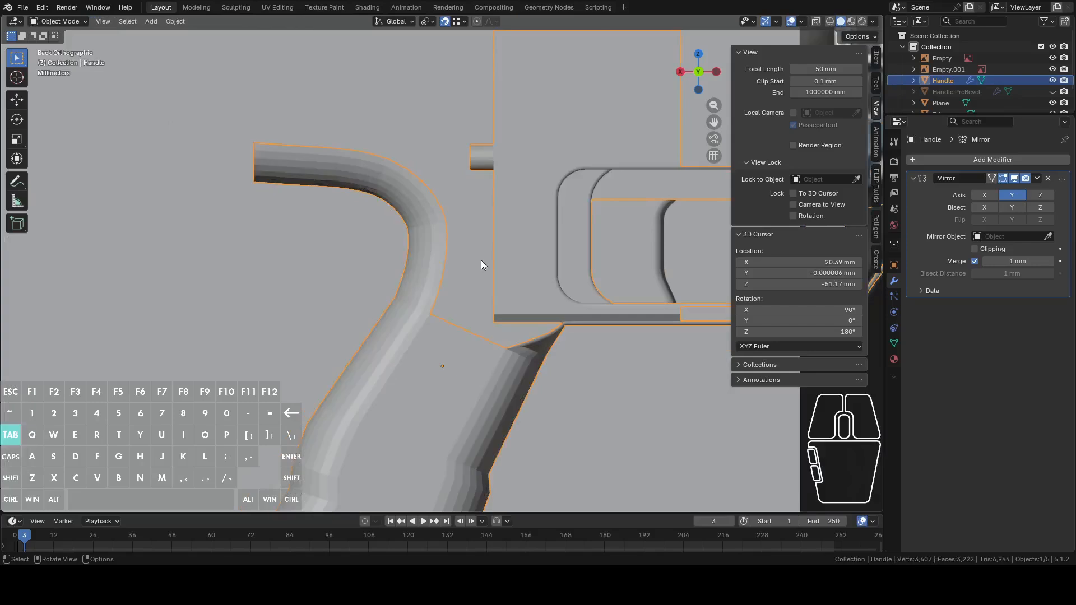
scroll(481, 260, "down", 3)
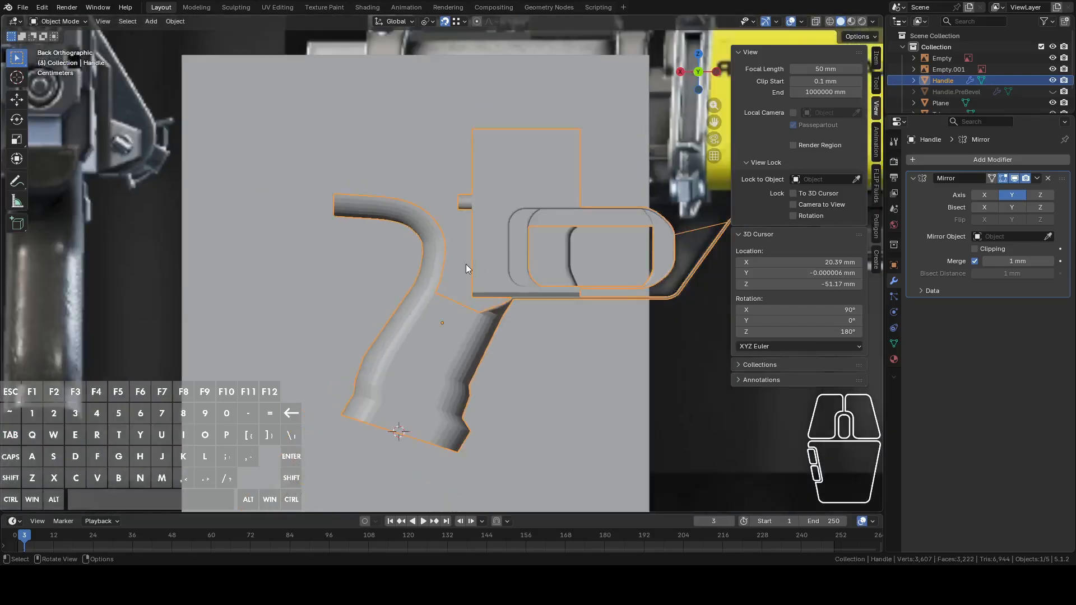
scroll(464, 267, "up", 5)
middle_click_drag(461, 268, 498, 277)
- Select the handle's entire mesh in Edit Mode and merge its duplicate vertices by distance
key("Tab")
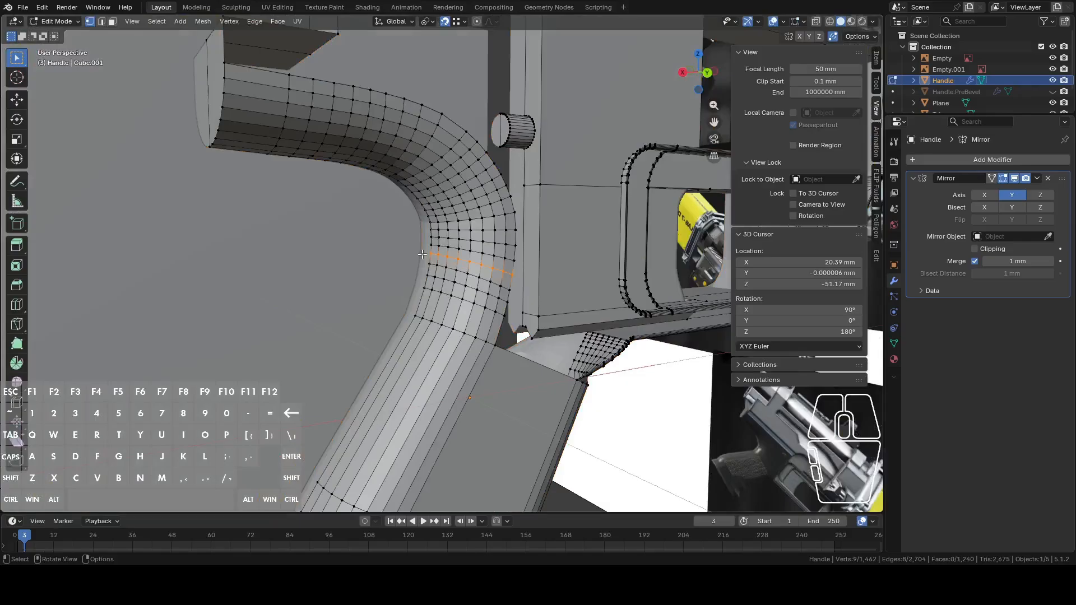
key("a")
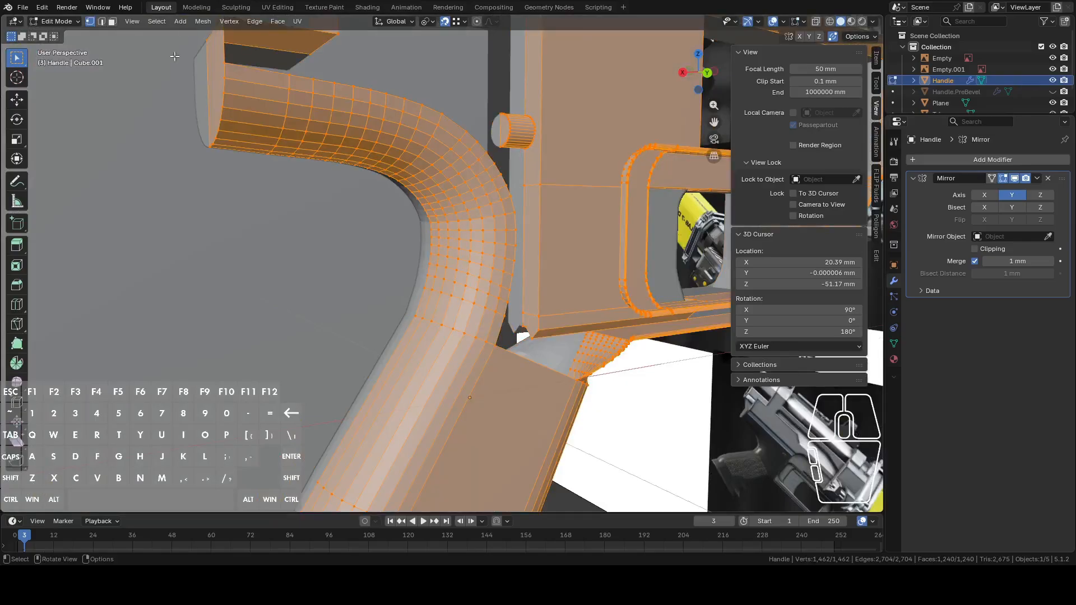
left_click(202, 22)
mouse_move(231, 282)
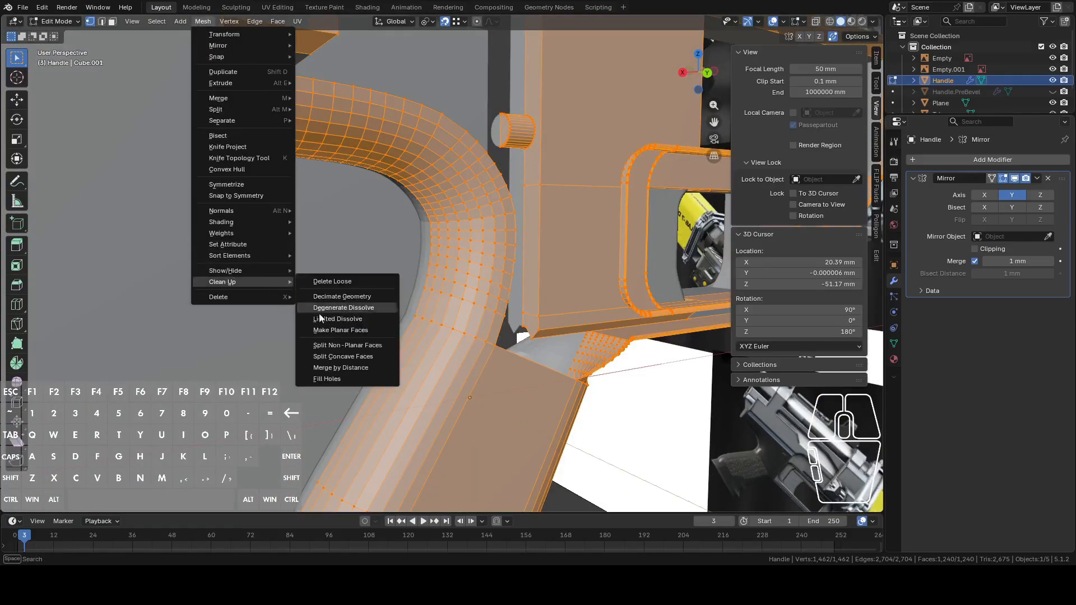
left_click(351, 368)
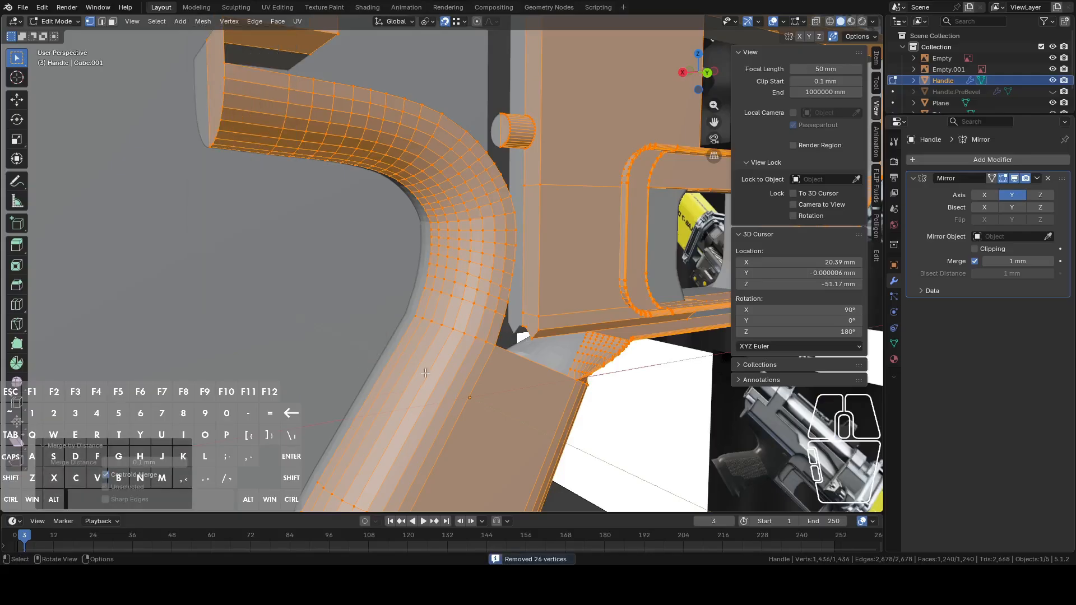
- Examine the merged mesh around the trigger guard's rounded opening and along the rest of the handle
scroll(428, 349, "down", 3)
middle_click_drag(505, 334, 331, 328)
scroll(423, 327, "up", 1)
scroll(393, 268, "up", 4)
middle_click_drag(393, 269, 394, 291)
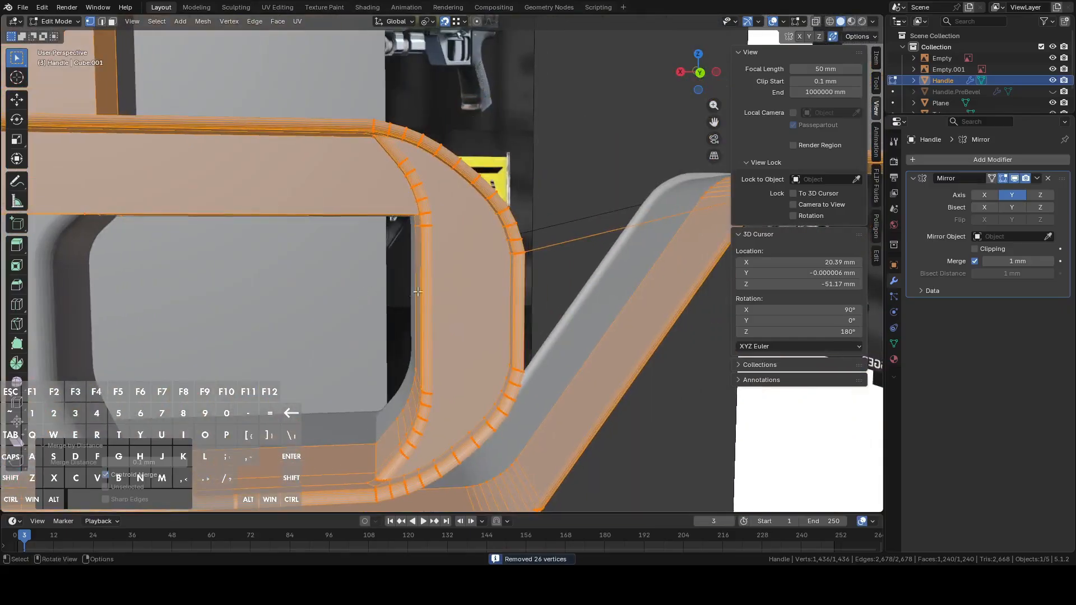
scroll(437, 260, "up", 4)
middle_click_drag(451, 253, 493, 359, "shift")
scroll(443, 309, "up", 3)
middle_click_drag(465, 252, 495, 266, "shift")
middle_click_drag(495, 266, 493, 203)
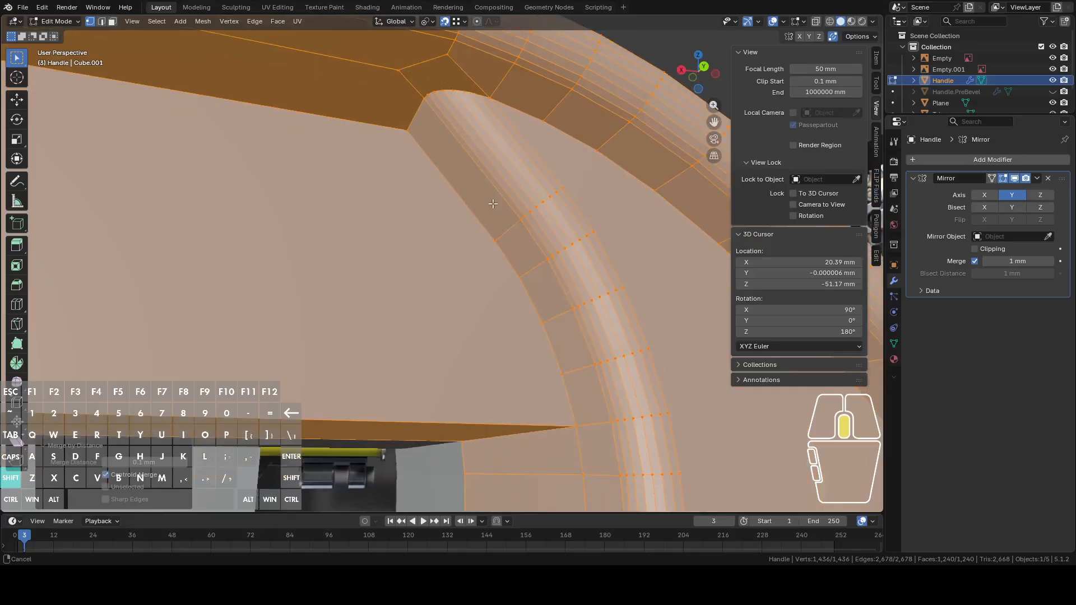
scroll(493, 251, "down", 7)
middle_click_drag(475, 265, 483, 229)
scroll(394, 281, "down", 4)
middle_click_drag(414, 237, 452, 262)
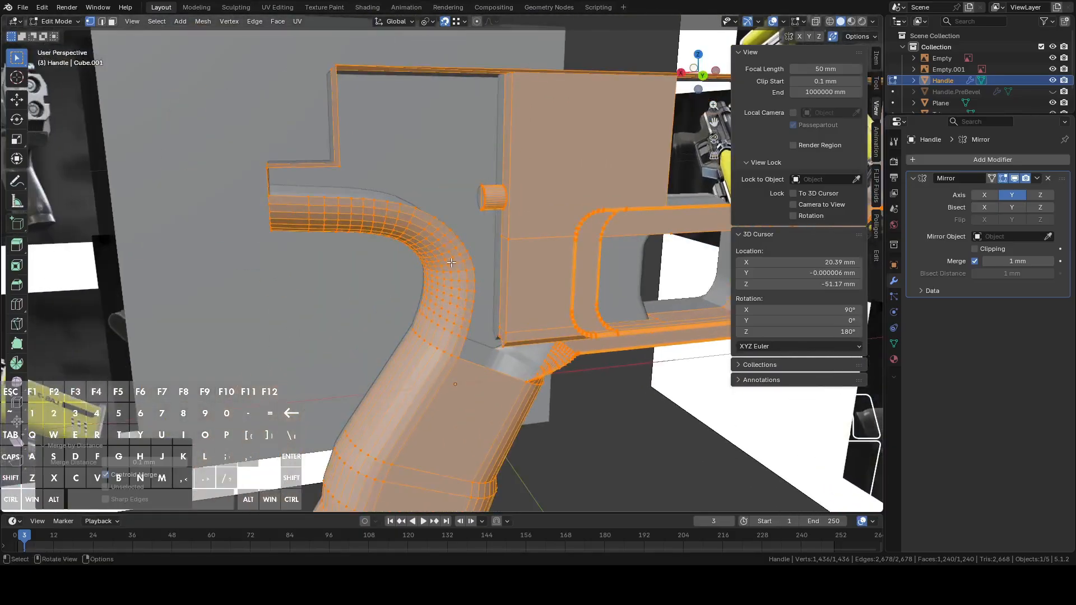
- Clear the full-mesh selection, enable X-ray in the back view and turn off Auto Merge Vertices
left_click(702, 75)
middle_click_drag(430, 244, 454, 266, "shift")
left_click(435, 274)
scroll(415, 278, "up", 2)
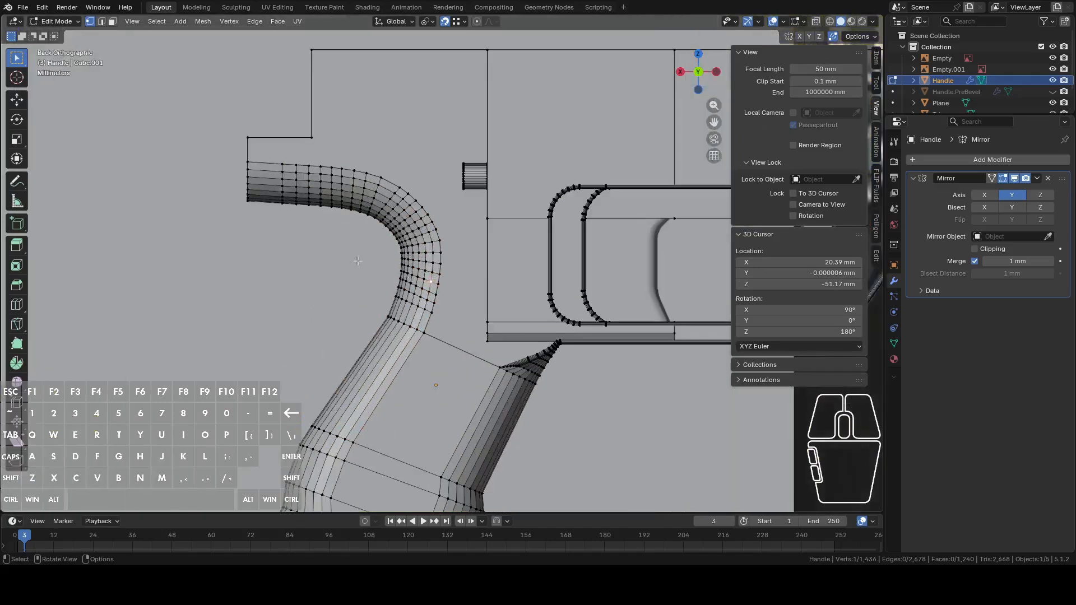
left_click(817, 21)
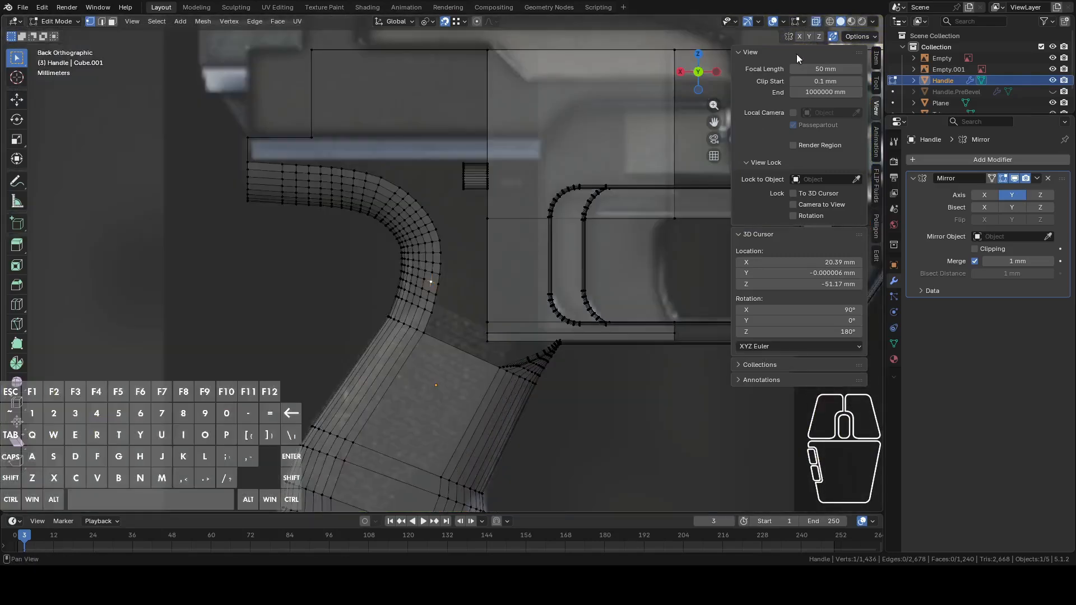
left_click(834, 36)
- Circle-select the vertices of the curved upper grip, leaving out its end rows, and apply Smooth Vertices
key("c")
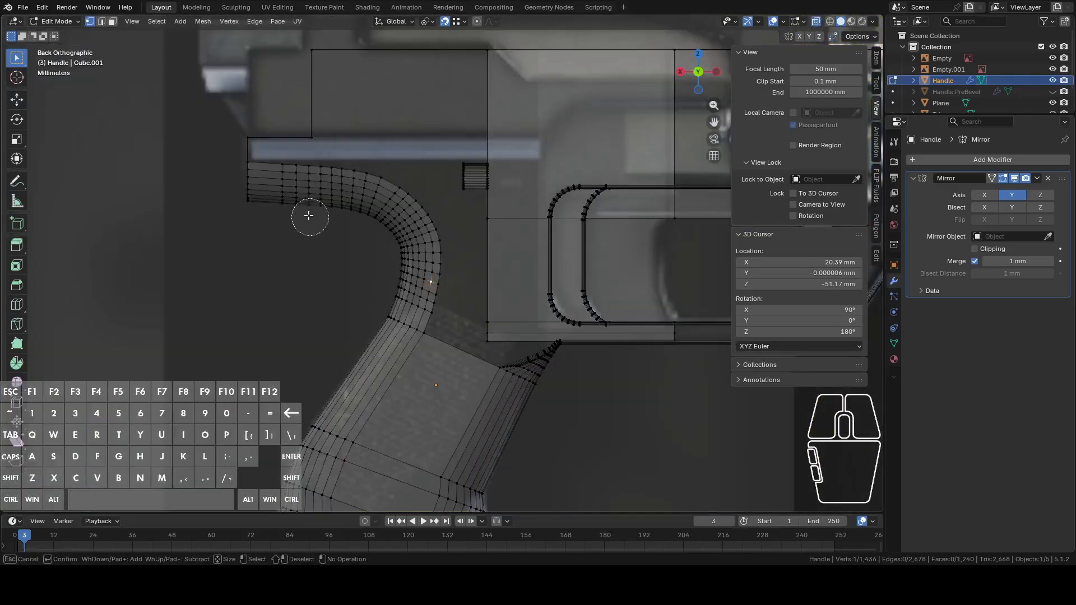
mouse_move(300, 187)
left_mouse_down()
mouse_move(344, 187)
mouse_move(403, 209)
mouse_move(423, 246)
mouse_move(414, 274)
left_mouse_up()
right_click(415, 273)
right_click(416, 271)
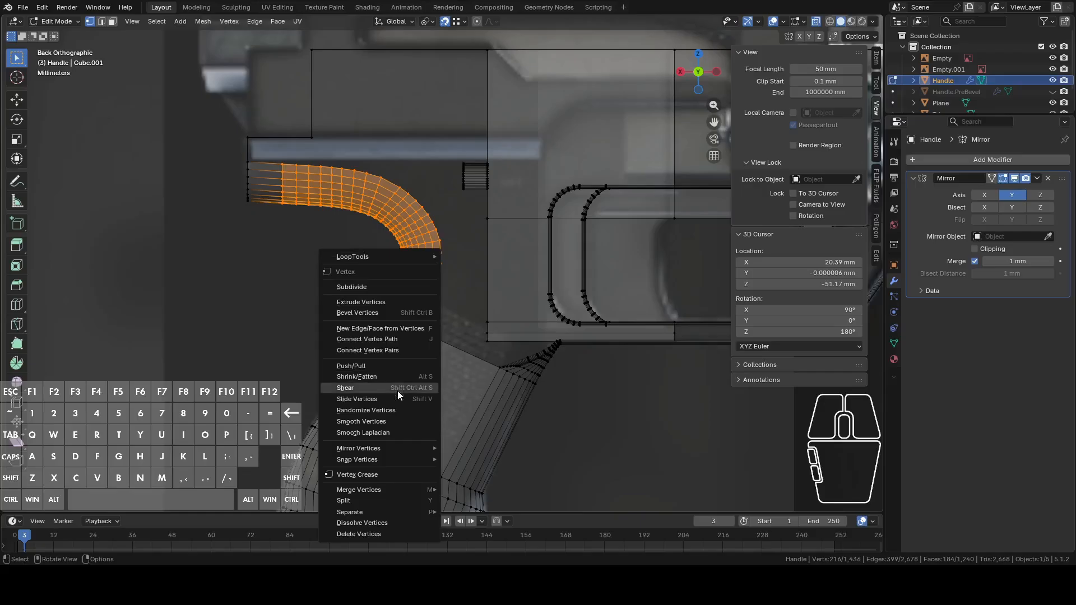
left_click(382, 424)
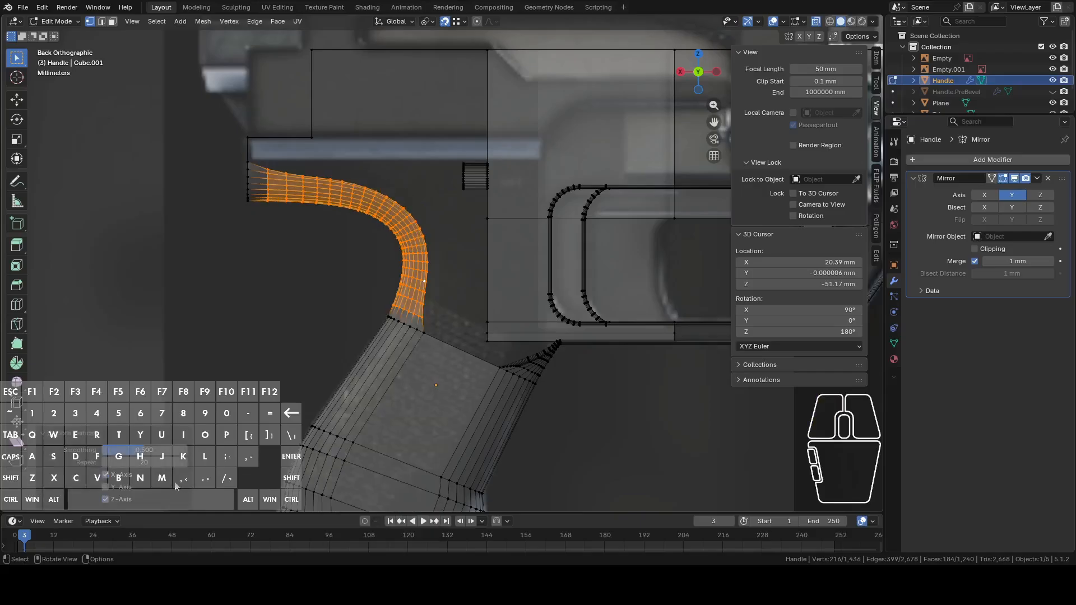
- Reduce the smoothing repeat count to preserve the bend's thickness, turn off X-ray and fine-tune the repeats
left_click_drag(153, 463, 118, 463)
scroll(426, 260, "up", 2)
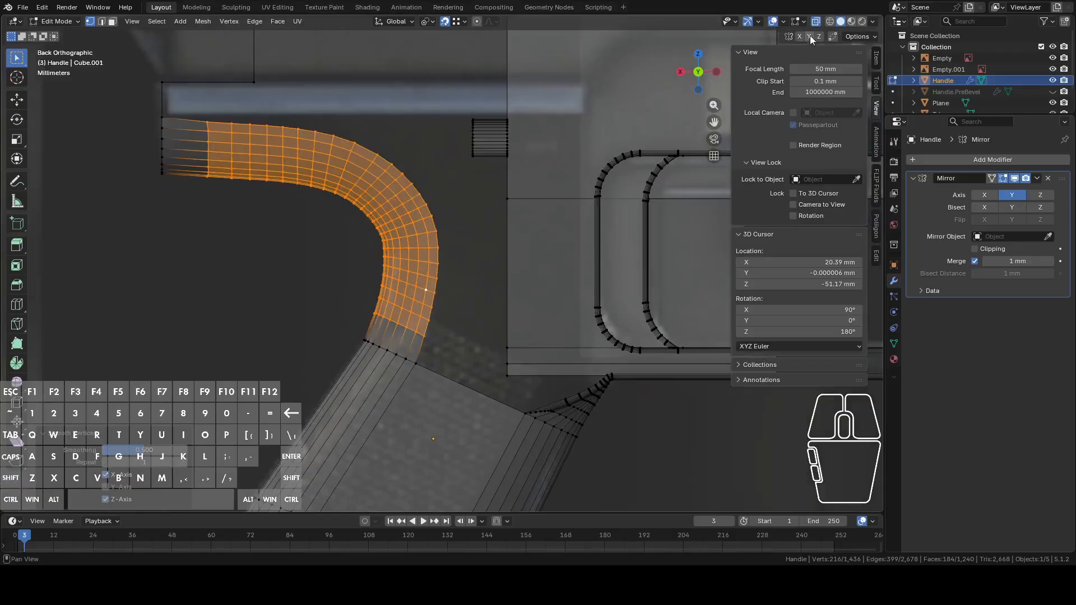
left_click(816, 22)
middle_click_drag(513, 196, 532, 238)
scroll(539, 203, "down", 3)
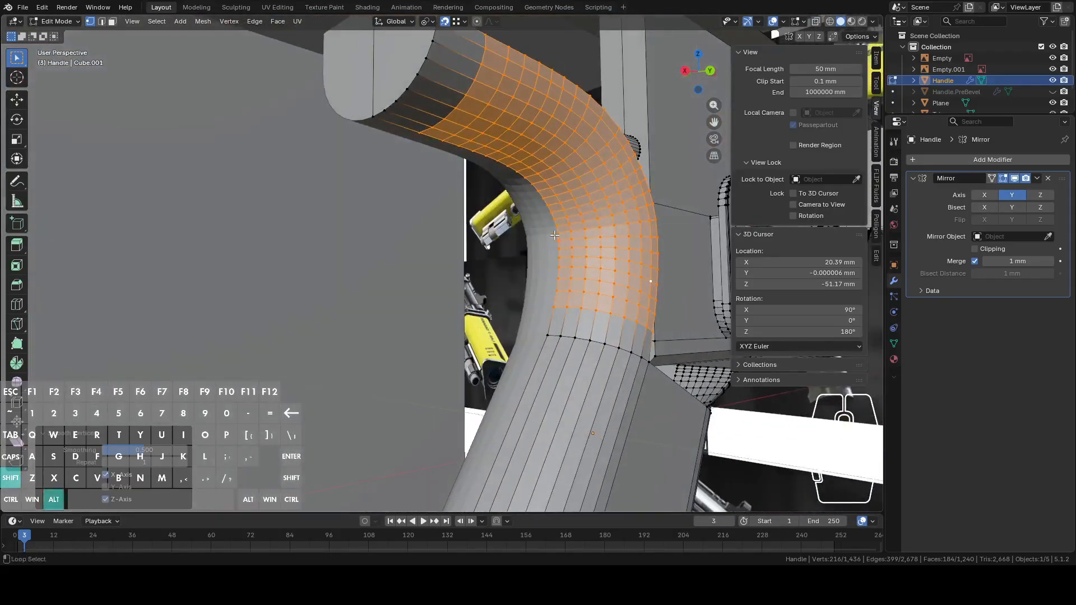
left_click(185, 466)
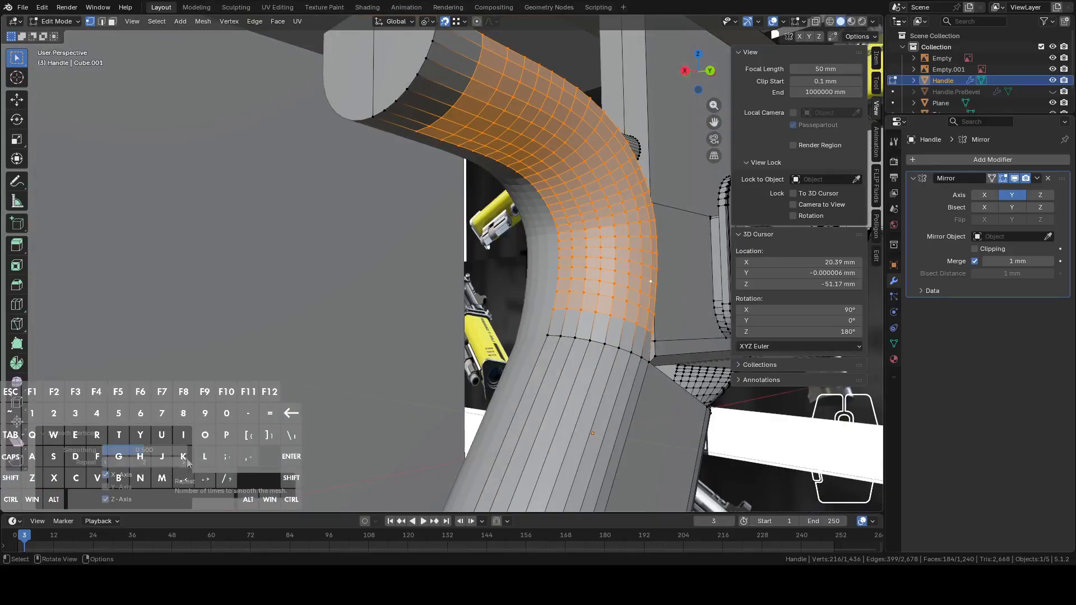
- Examine the smoothed handle in Object Mode and compare its shape with the gun reference images
scroll(397, 301, "down", 3)
middle_click_drag(427, 296, 550, 236)
key("Tab")
left_click(697, 78)
key("Tab")
key("Tab")
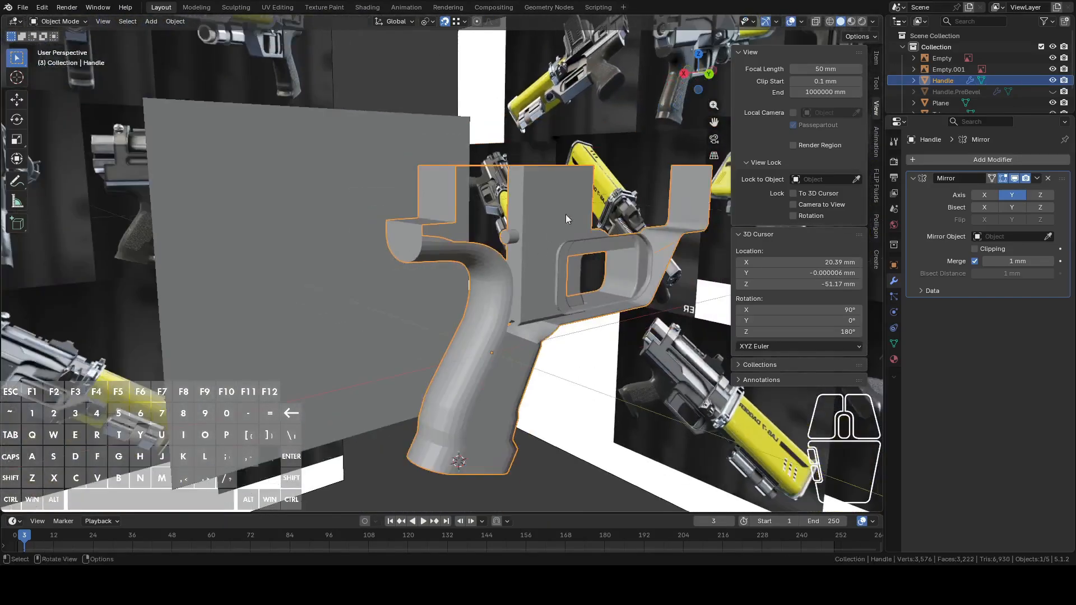
left_click(709, 74)
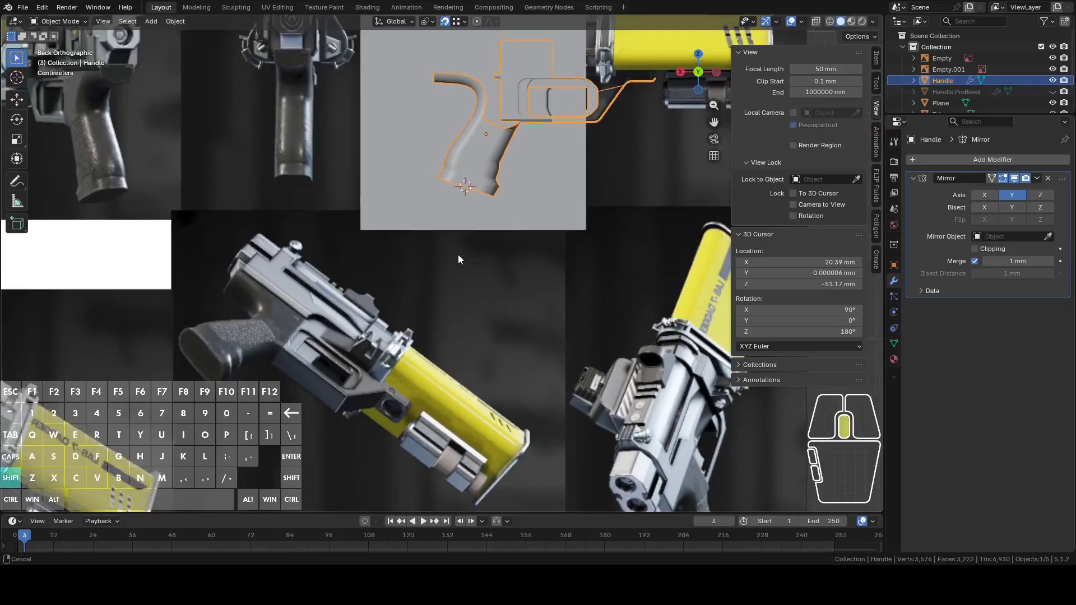
middle_click_drag(458, 255, 261, 367, "shift")
middle_click_drag(386, 280, 471, 325, "shift")
scroll(470, 325, "up", 3)
middle_click_drag(388, 309, 427, 354, "shift")
- Return to editing the handle mesh with X-ray enabled and clear the selection of the bend
key("Tab")
middle_click_drag(375, 329, 406, 341)
left_click(818, 24)
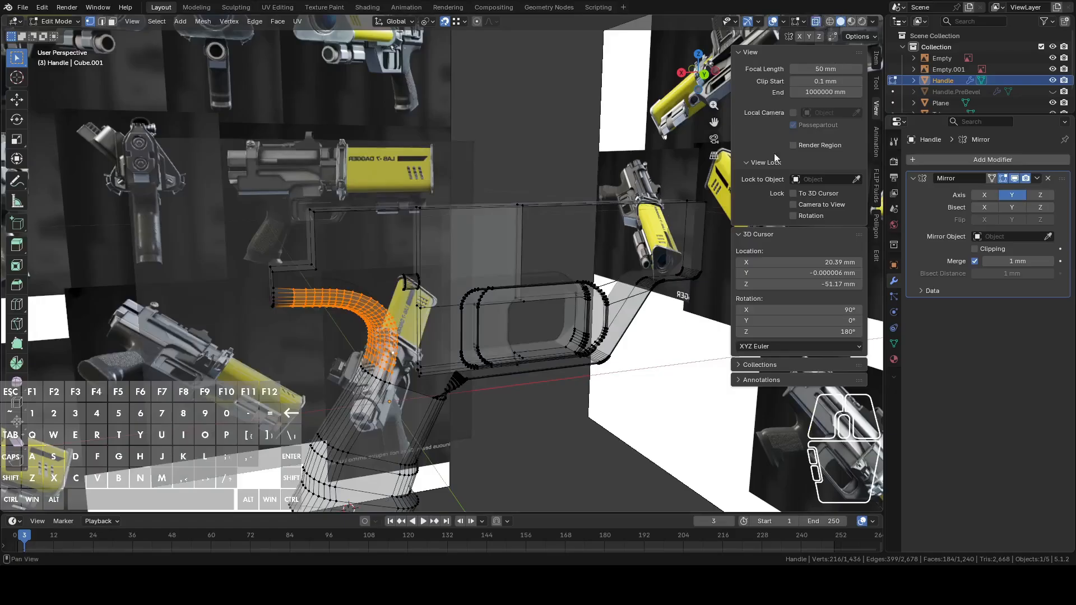
scroll(537, 319, "up", 2)
left_click(495, 357)
middle_click_drag(488, 358, 455, 337)
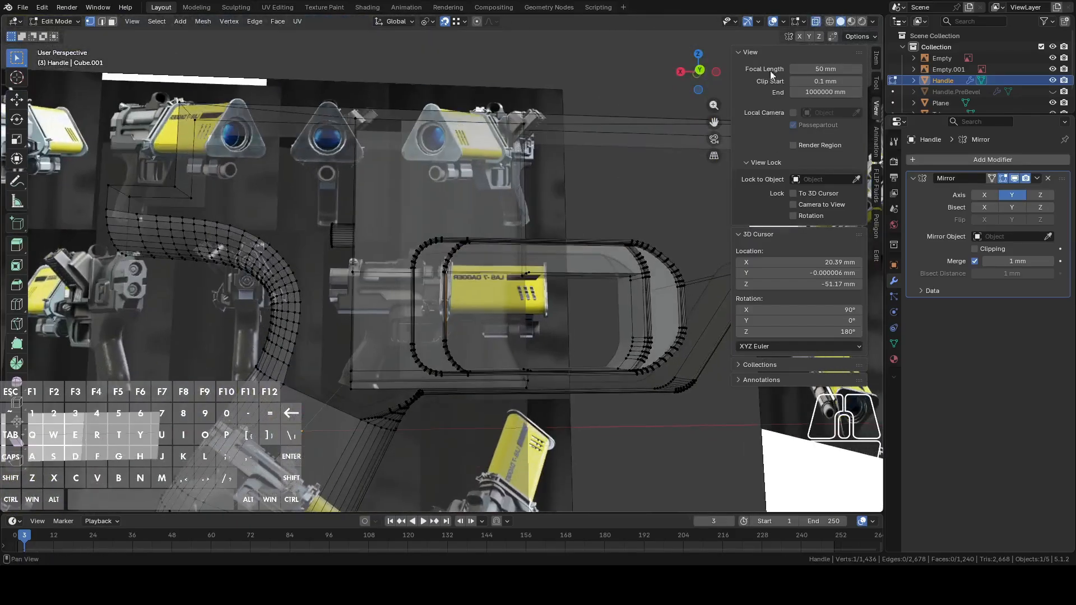
left_click(799, 21)
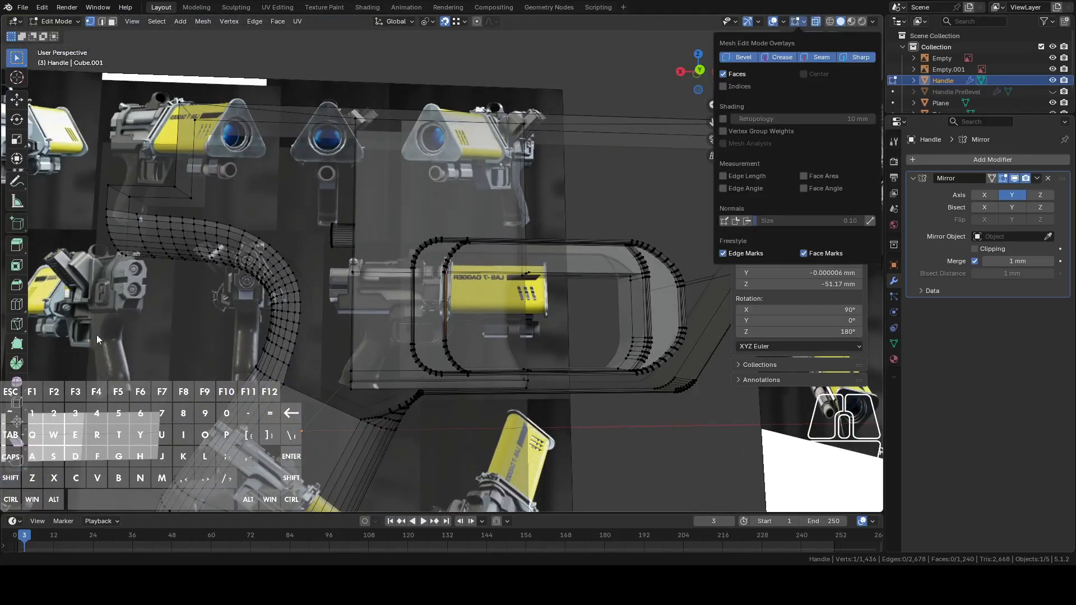
key("alt")
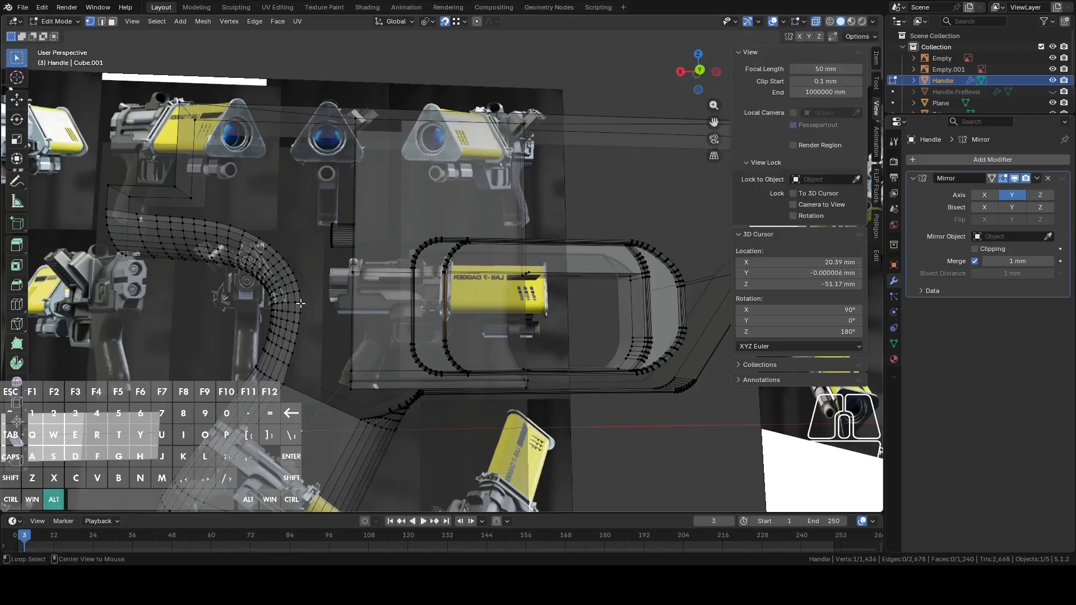
- Select the open side outline running along the grip's bend, the trigger guard and the block's upper edge
left_click(303, 300, "alt")
mouse_move(303, 300)
middle_mouse_down()
mouse_move(355, 359)
mouse_move(370, 336)
mouse_move(340, 317)
mouse_move(348, 291)
mouse_move(428, 301)
mouse_move(336, 272)
middle_mouse_up()
left_click(325, 292, "alt+shift")
key("c")
left_click_drag(268, 233, 248, 219, "shift")
right_click(247, 219)
middle_click_drag(339, 225, 376, 291)
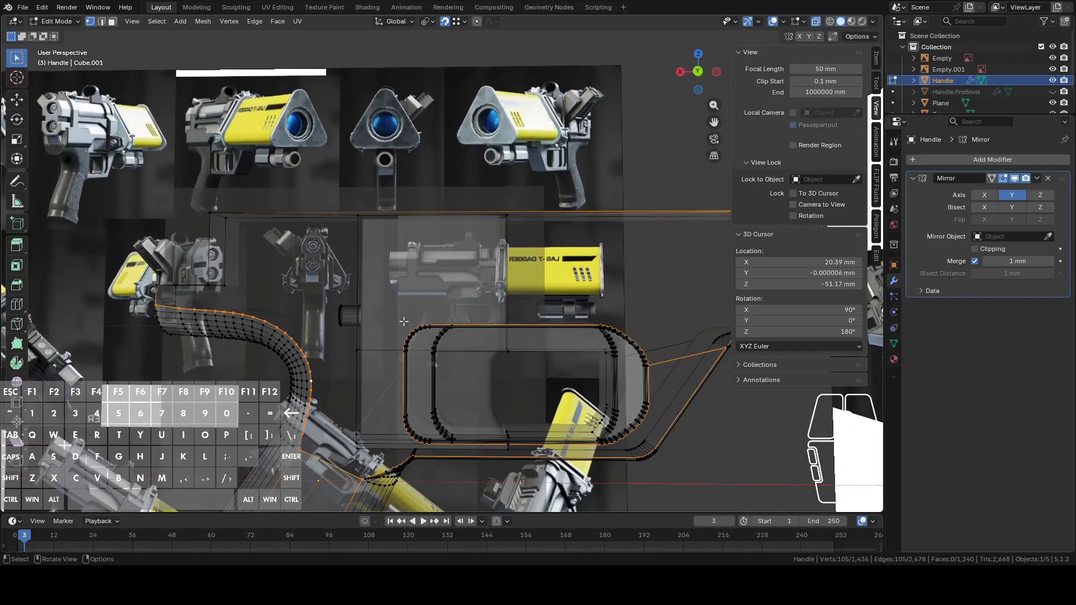
- Circle-deselect the outline's vertices along the top of the trigger guard and towards the front of the body
key("c")
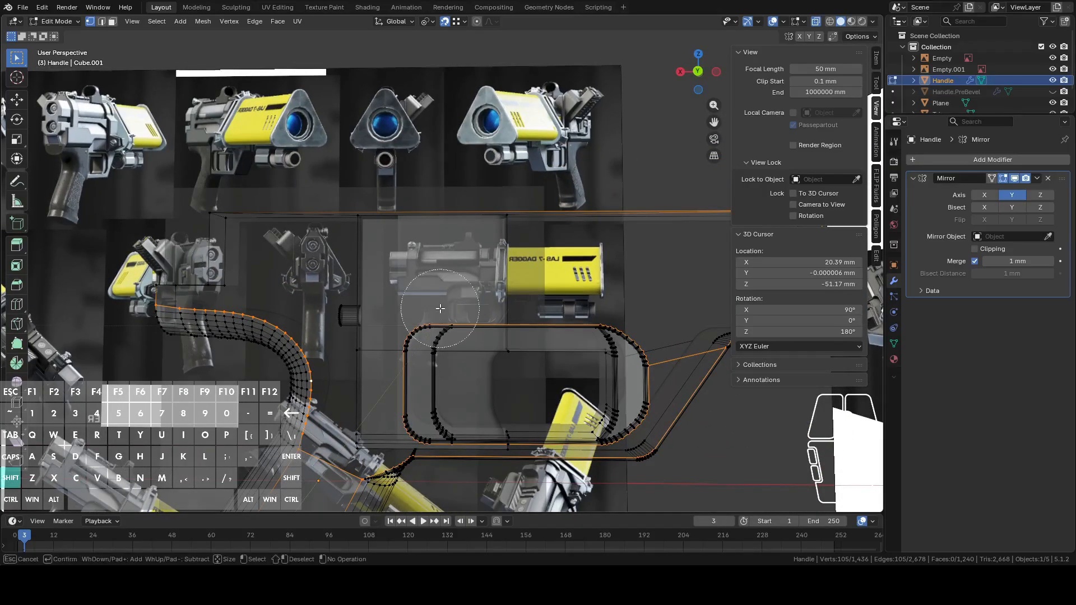
left_click(429, 312, "shift")
left_click_drag(424, 315, 630, 324, "shift")
right_click(633, 327)
middle_click_drag(634, 315, 389, 339, "shift")
key("c")
mouse_move(481, 332)
left_mouse_down("shift")
mouse_move(520, 342)
mouse_move(507, 218)
left_mouse_up("shift")
right_click(507, 219)
middle_click_drag(198, 338, 338, 294, "shift")
- Try filling the remaining side outline with a face, and undo the fill
key("f")
middle_click_drag(254, 324, 270, 318)
middle_click_drag(221, 289, 456, 329, "shift")
key("ctrl+z")
- Deselect the outline's upper rear part and fill the area between the lower bend and the trigger guard with a face
key("c")
mouse_move(195, 340)
left_mouse_down("shift")
mouse_move(230, 313)
mouse_move(358, 332)
left_mouse_up("shift")
right_click(359, 332)
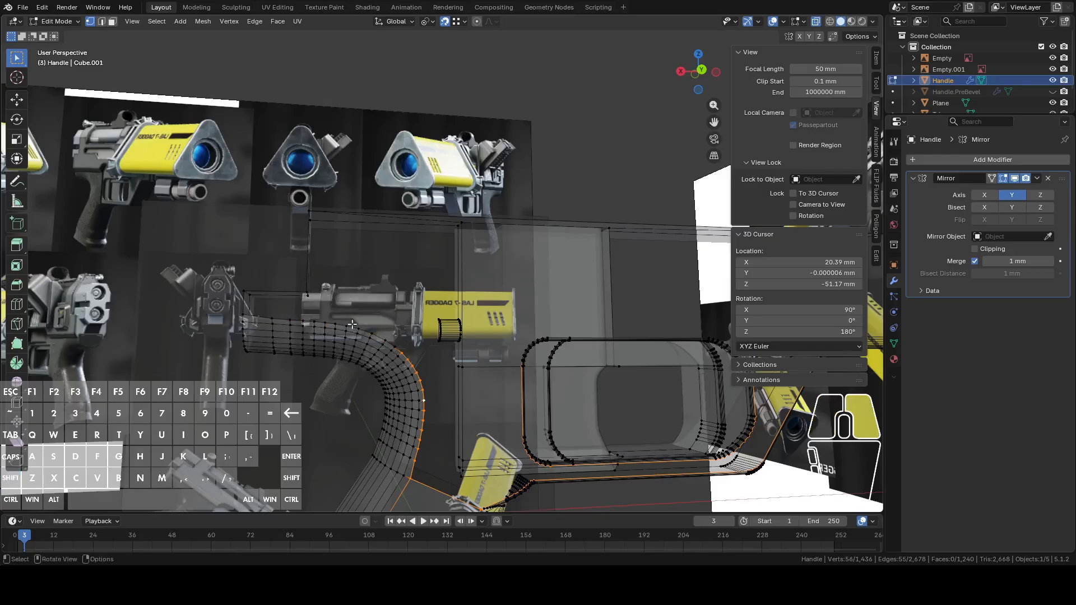
key("f")
- Select the open outline above the new face, fill it with a face and return to Object Mode
left_click(428, 347, "alt")
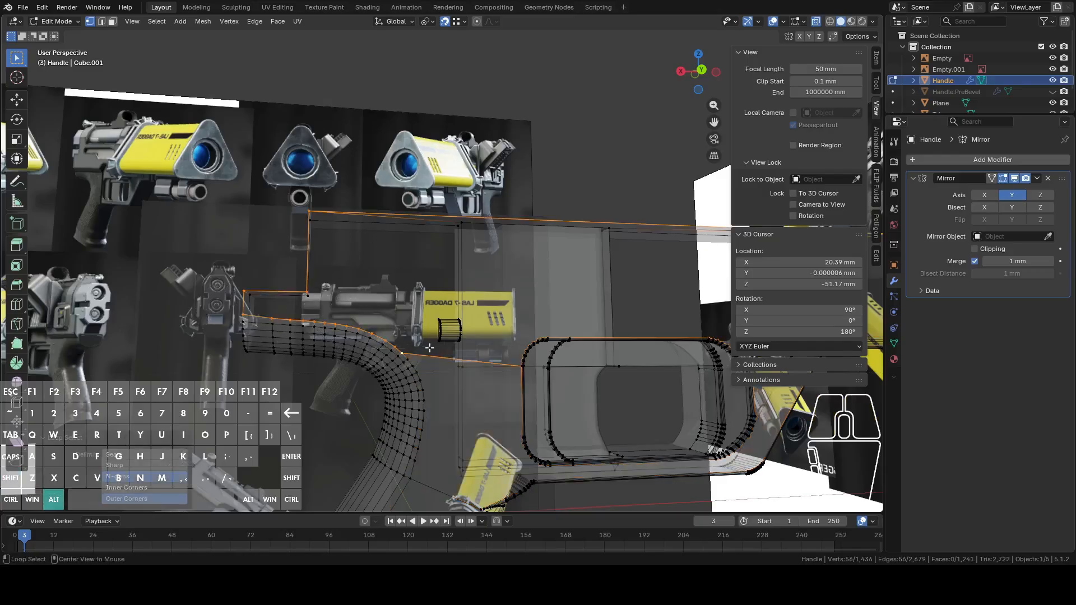
middle_click_drag(452, 283, 517, 281)
key("f")
key("Tab")
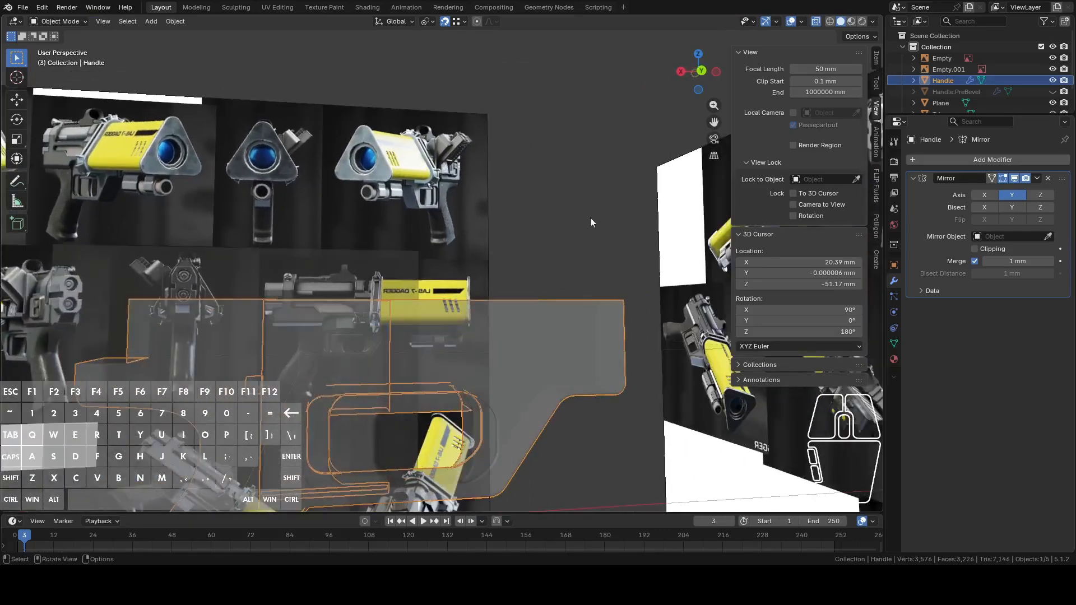
- Turn off X-ray shading and view the handle's underside where the grip meets the trigger guard
left_click(817, 23)
middle_click_drag(330, 365, 386, 288)
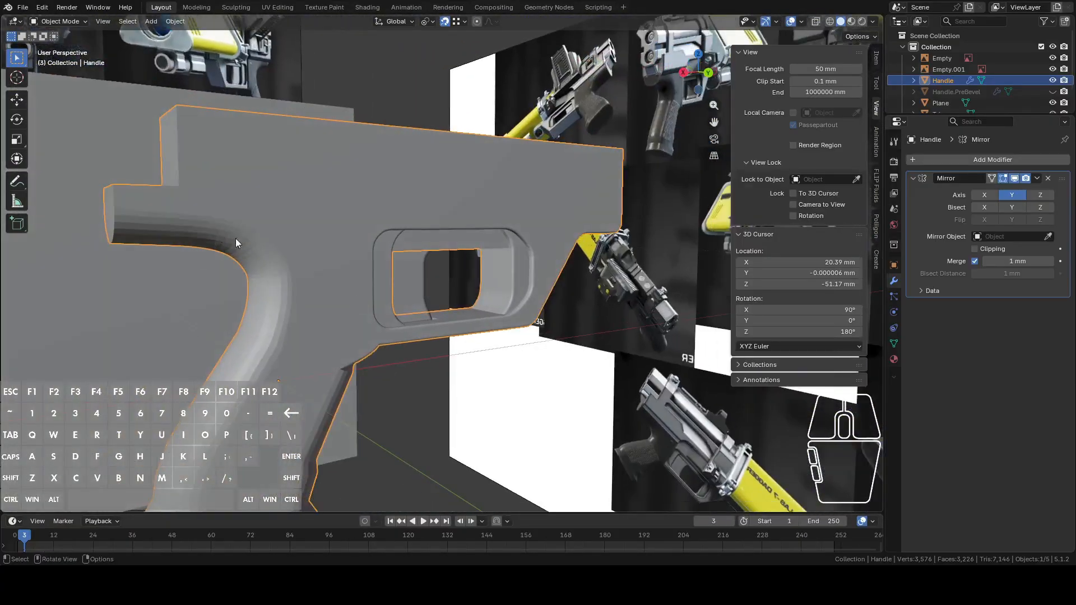
middle_click_drag(304, 334, 355, 320)
- In Edit Mode, delete the many-sided face at the corner where the grip meets the bend below the trigger guard
key("Tab")
scroll(355, 321, "up", 6)
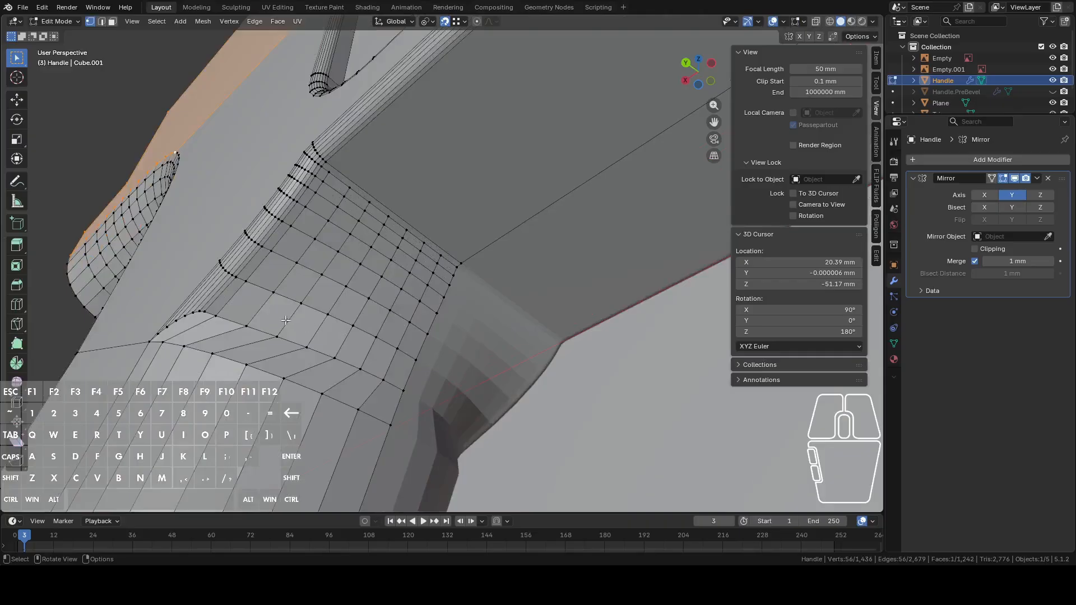
middle_click_drag(288, 320, 316, 321)
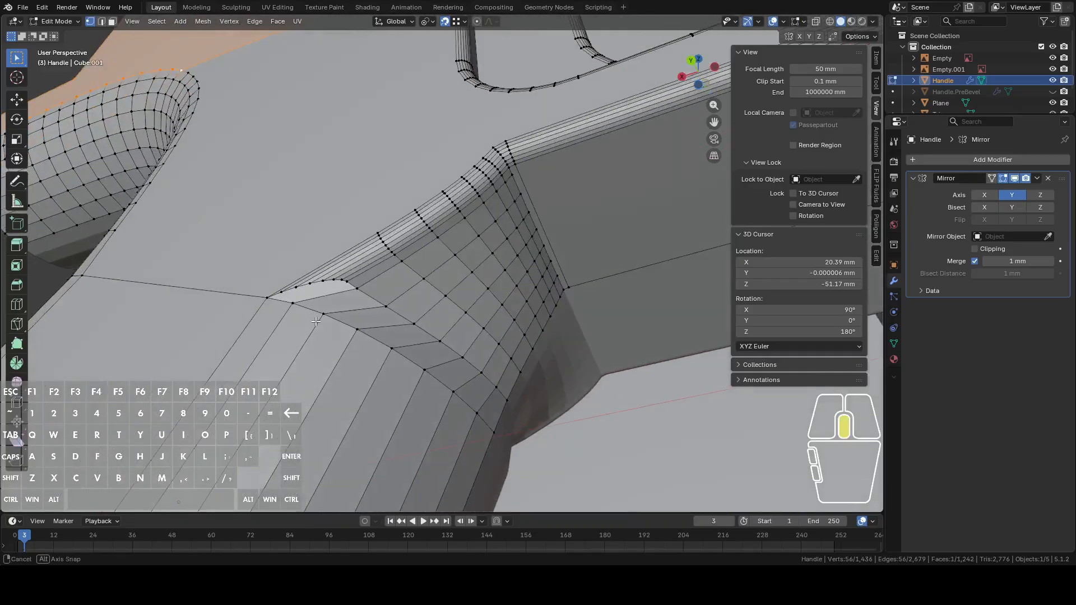
key("3")
left_click(330, 288)
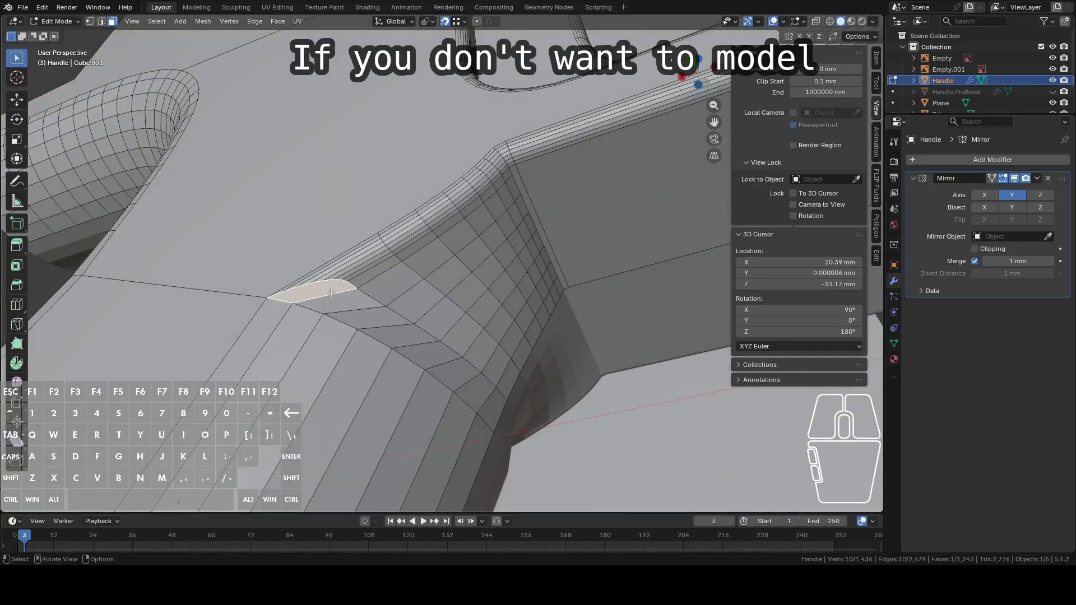
key("KP_Decimal")
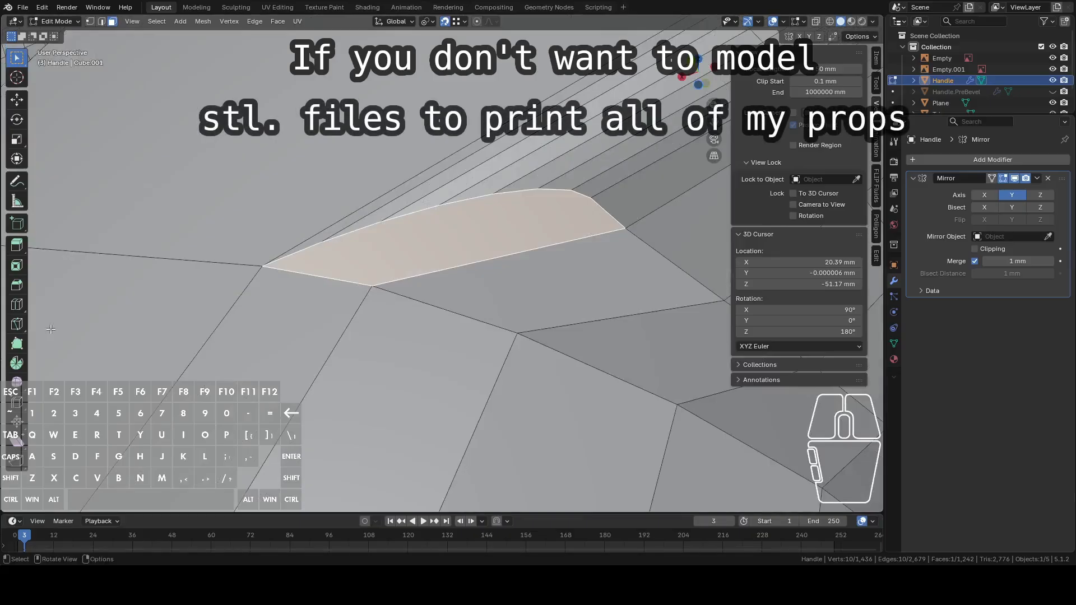
scroll(35, 339, "down", 3)
key("1")
middle_click_drag(114, 331, 206, 245)
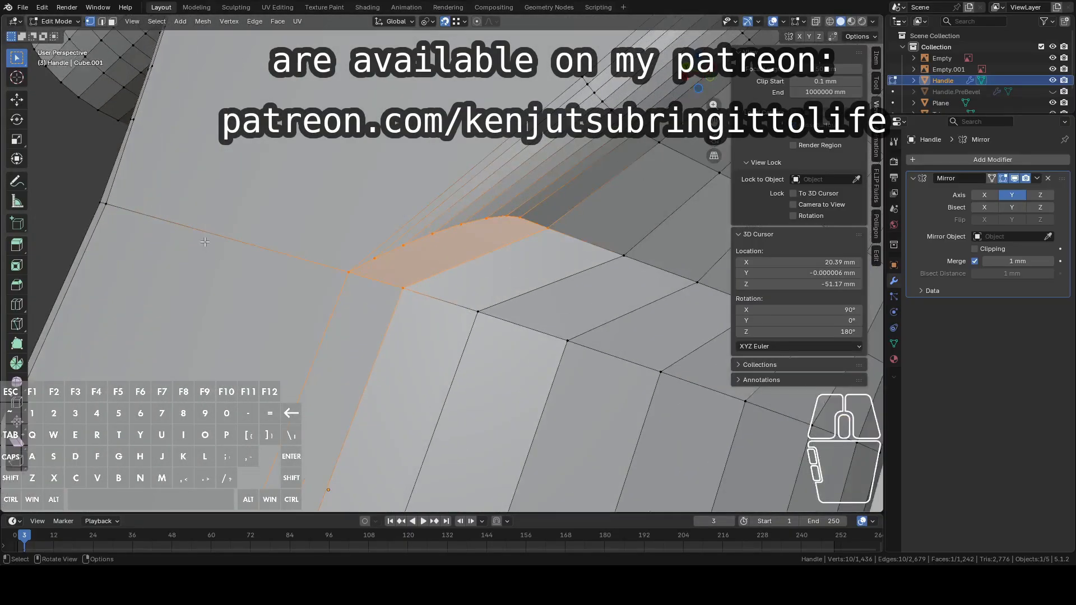
key("3")
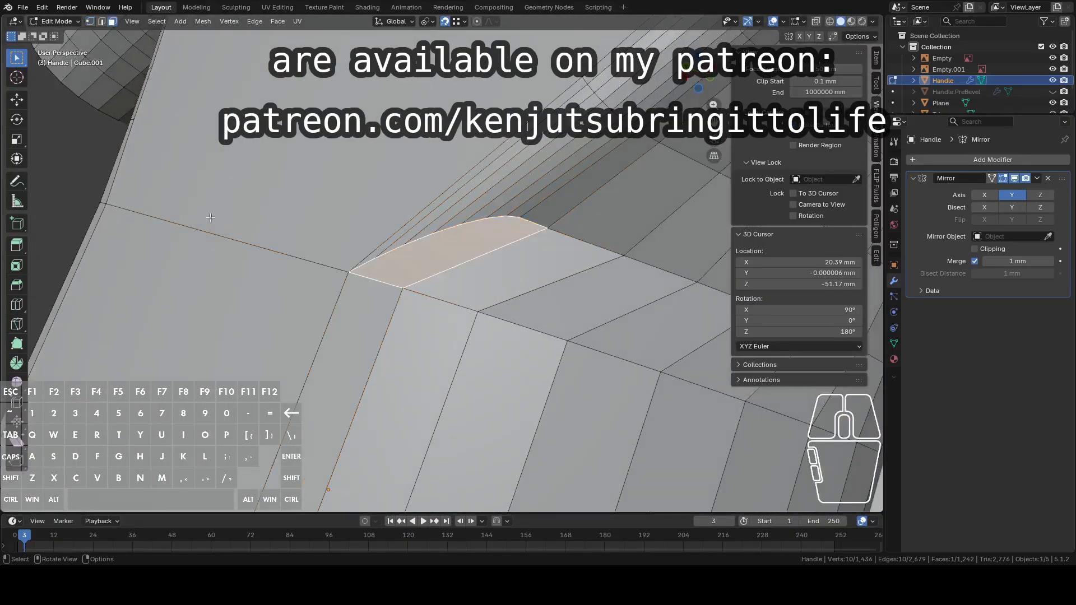
scroll(404, 265, "down", 2)
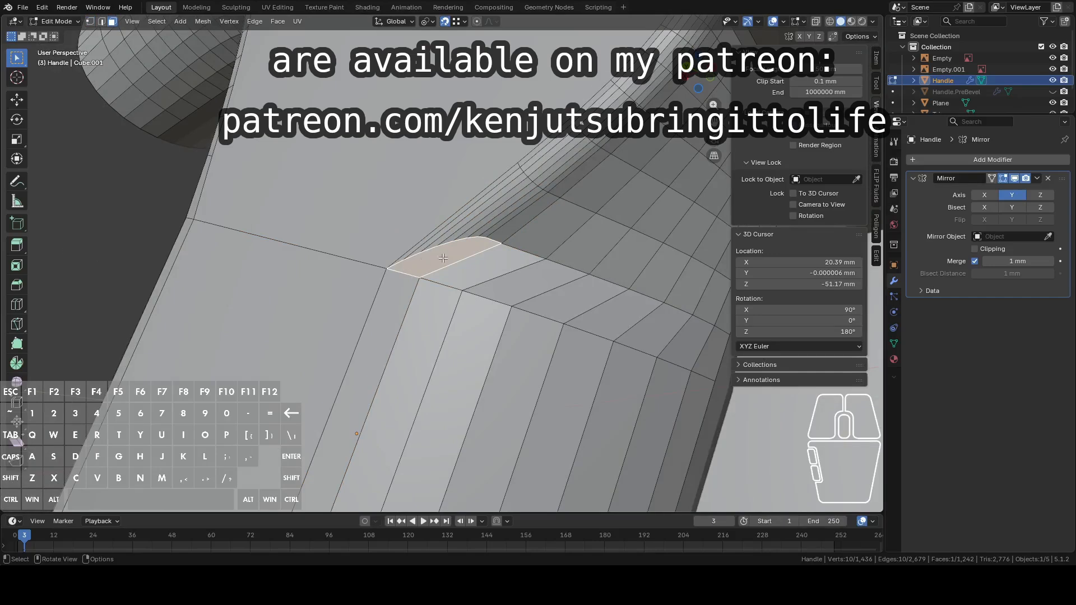
key("x")
left_click(423, 291)
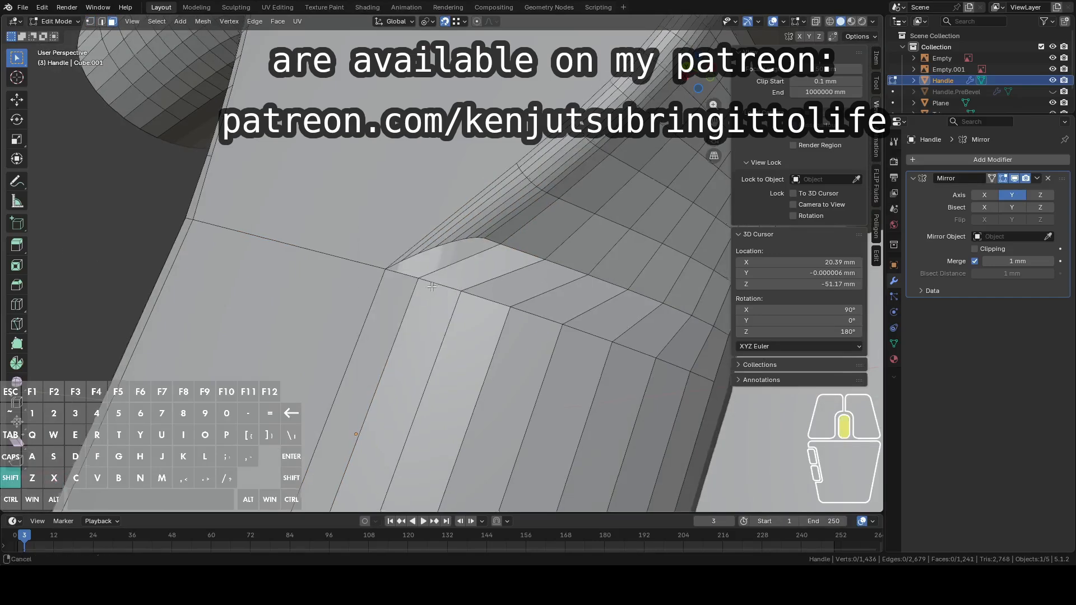
- Fill a first triangular face along the long lower edge of the resulting hole
scroll(507, 238, "up", 3)
key("2")
left_click(458, 263)
left_click(487, 241, "shift")
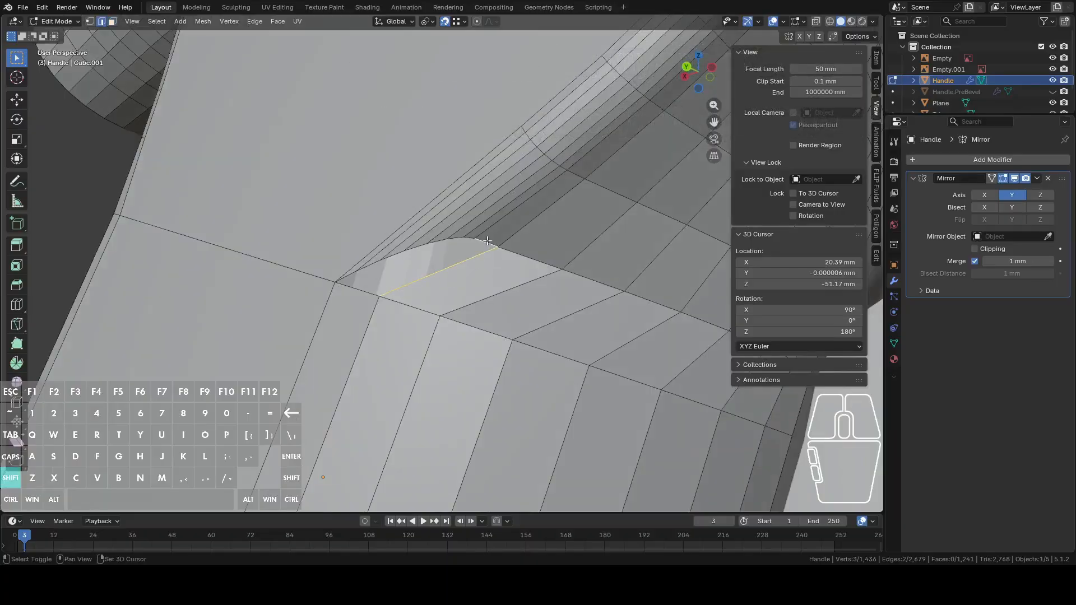
scroll(435, 265, "up", 2)
key("f")
- Fill the hole from its short outer edge with adjoining triangles that fan out from the lower corner vertex
left_click(326, 304)
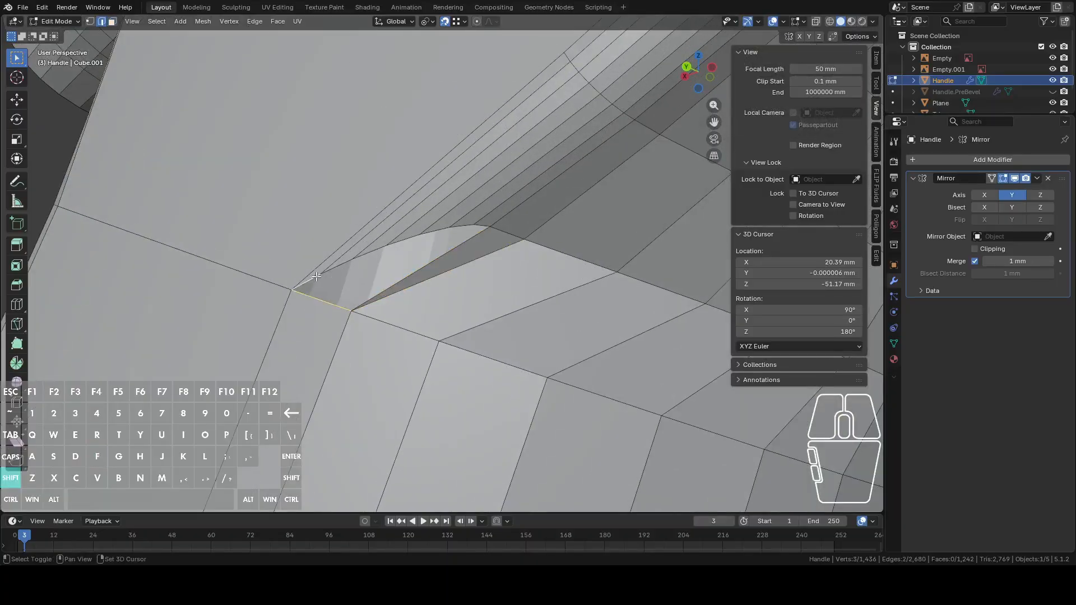
key("f")
left_click(337, 266)
key("f")
left_click(359, 255)
left_click(352, 273, "shift")
key("f")
left_click(399, 241)
left_click(379, 257, "shift")
key("f")
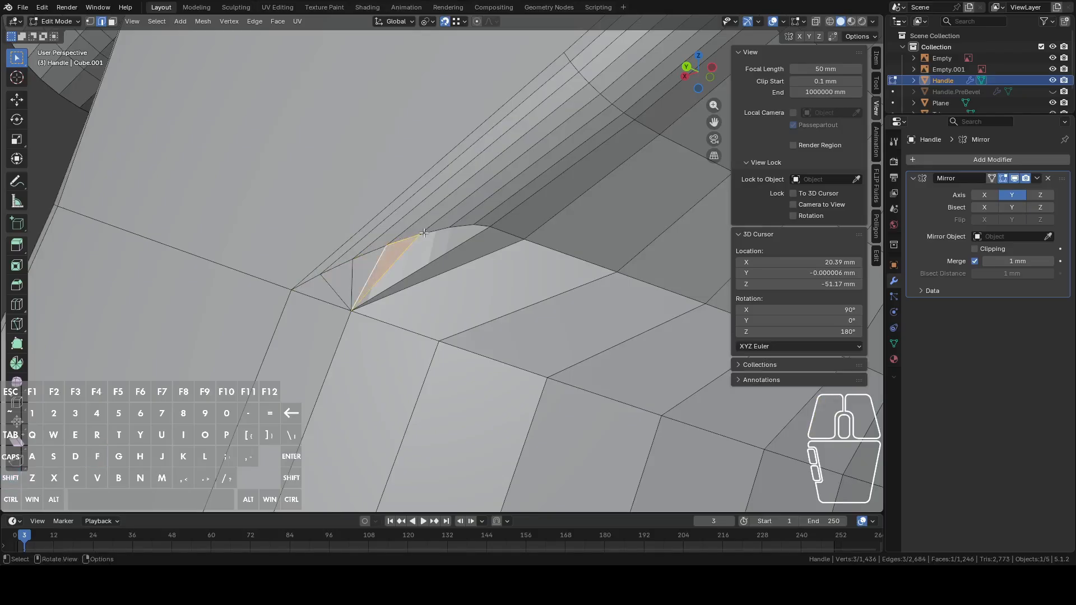
- Continue the fan with triangular faces along the curved edge until the hole is closed
left_click(433, 230)
left_click(398, 247, "shift")
key("f")
left_click(462, 230)
left_click(430, 245, "shift")
key("f")
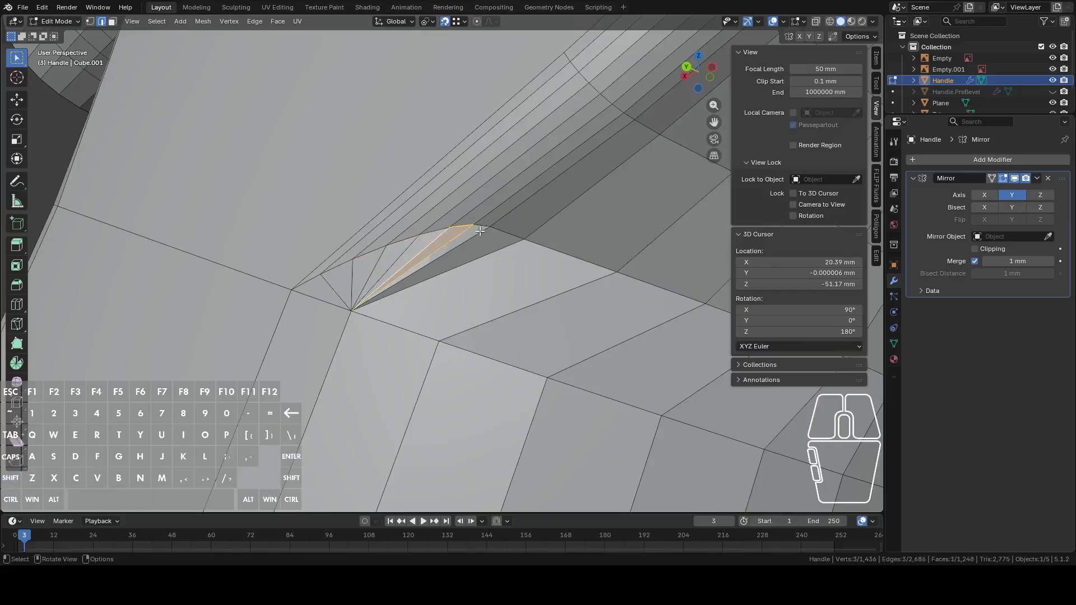
left_click(479, 226)
left_click(476, 235, "shift")
key("f")
- Inspect the patched corner and the whole handle in Object Mode, checking the shading around the grip
scroll(452, 274, "down", 3)
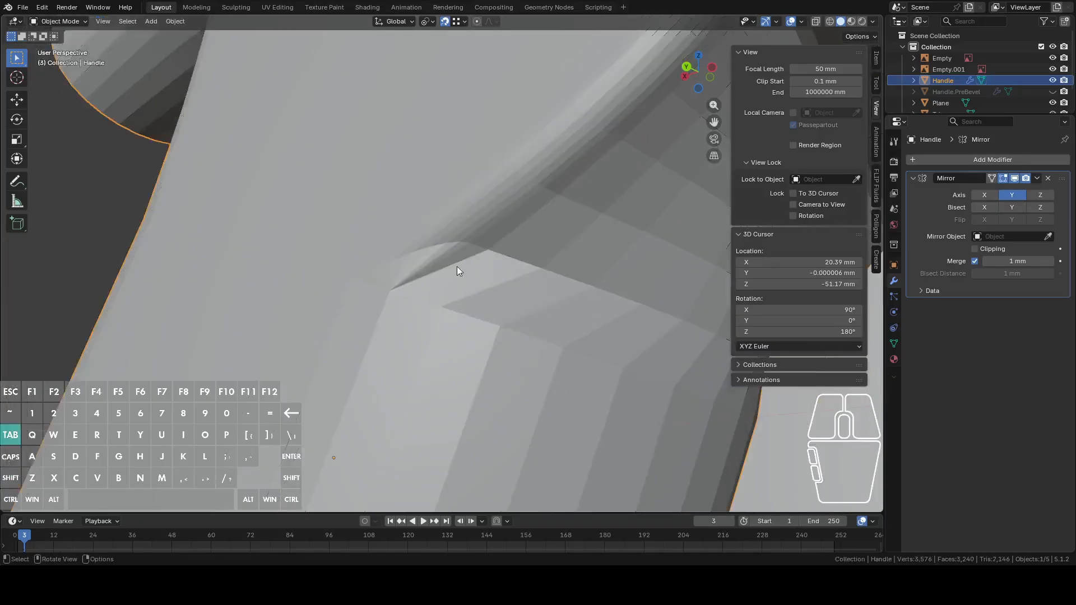
key("Tab")
scroll(452, 274, "down", 4)
scroll(451, 273, "down", 2)
middle_click_drag(451, 273, 513, 274)
scroll(435, 273, "up", 4)
key("Tab")
scroll(453, 281, "down", 7)
key("Tab")
scroll(471, 291, "down", 3)
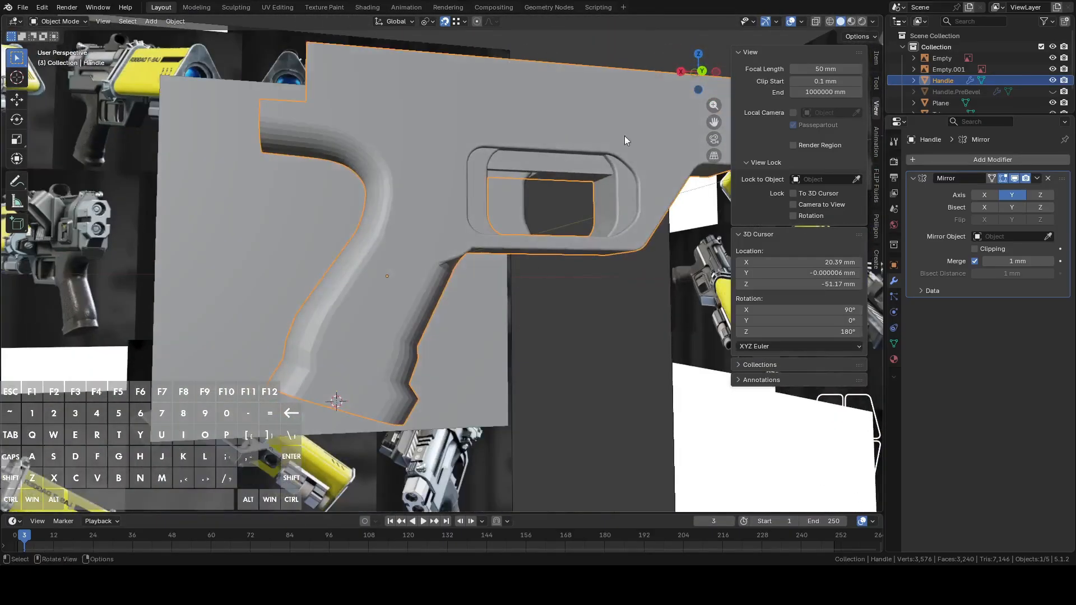
- Switch to the back orthographic view and compare the handle's grip with the rear reference photos
left_click(706, 75)
scroll(492, 170, "down", 4)
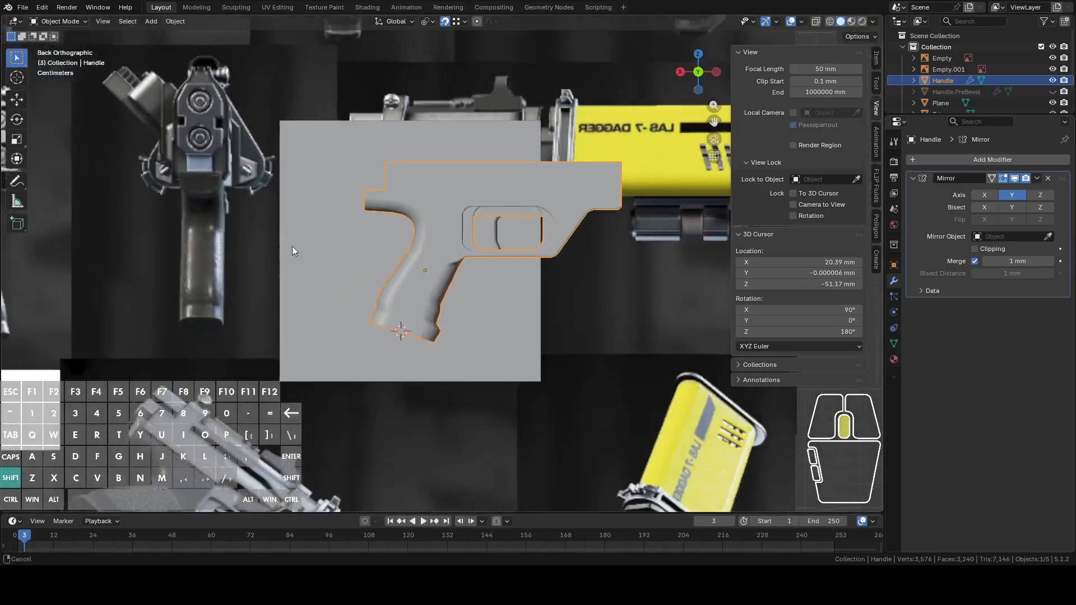
middle_click_drag(294, 240, 416, 276, "shift")
middle_click_drag(122, 306, 415, 270, "shift")
scroll(392, 280, "up", 5)
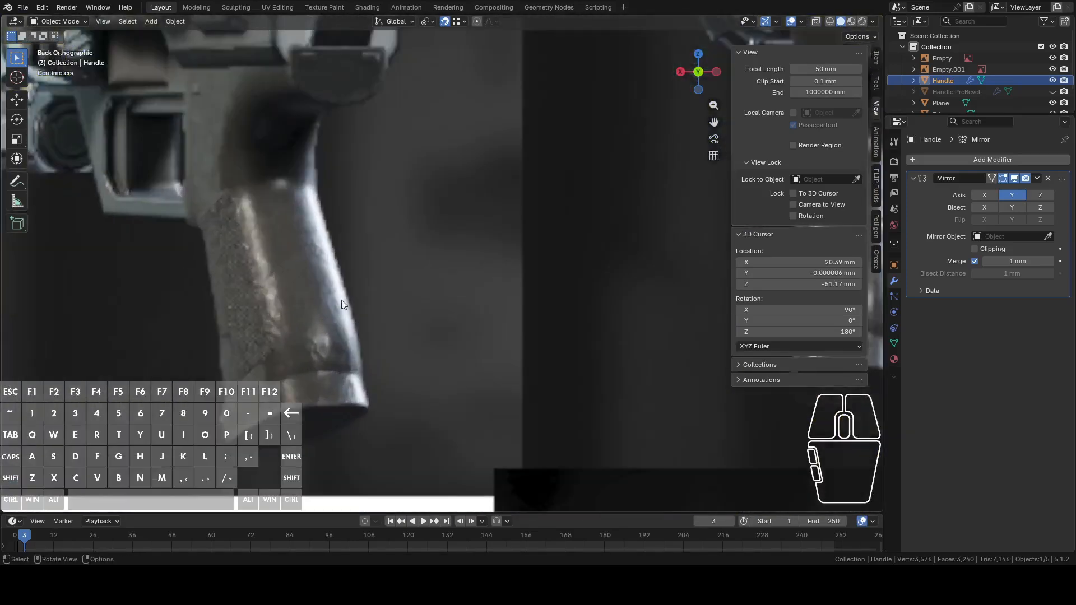
scroll(243, 301, "down", 5)
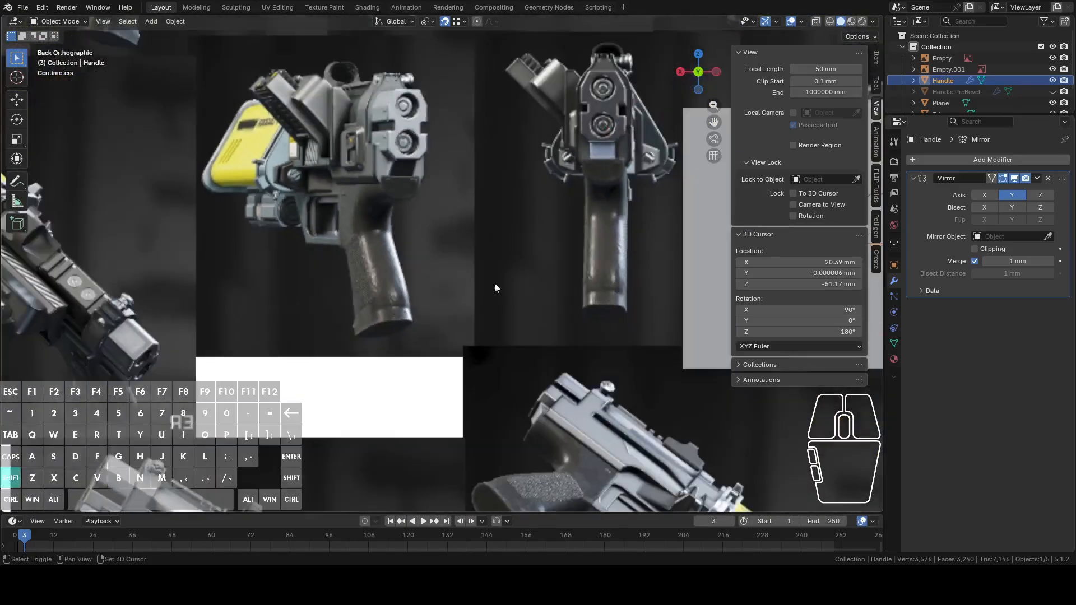
middle_click_drag(441, 293, 335, 274, "shift")
middle_click_drag(617, 285, 432, 295, "shift")
scroll(432, 294, "up", 5)
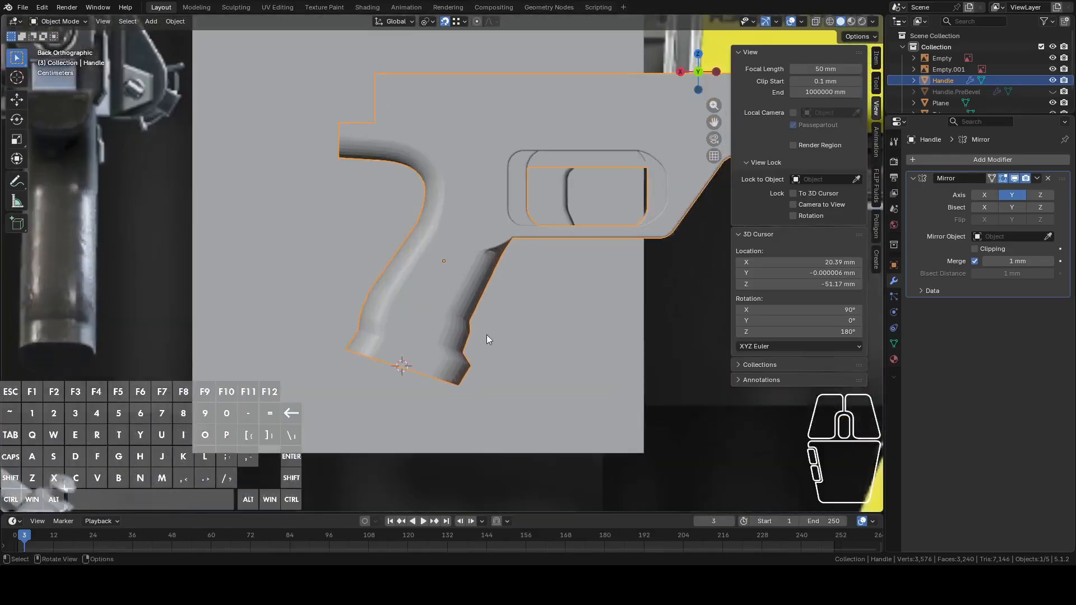
- Examine the grip's mesh in Edit Mode against the rear reference photos, focusing on the grip's width and flared base
key("Tab")
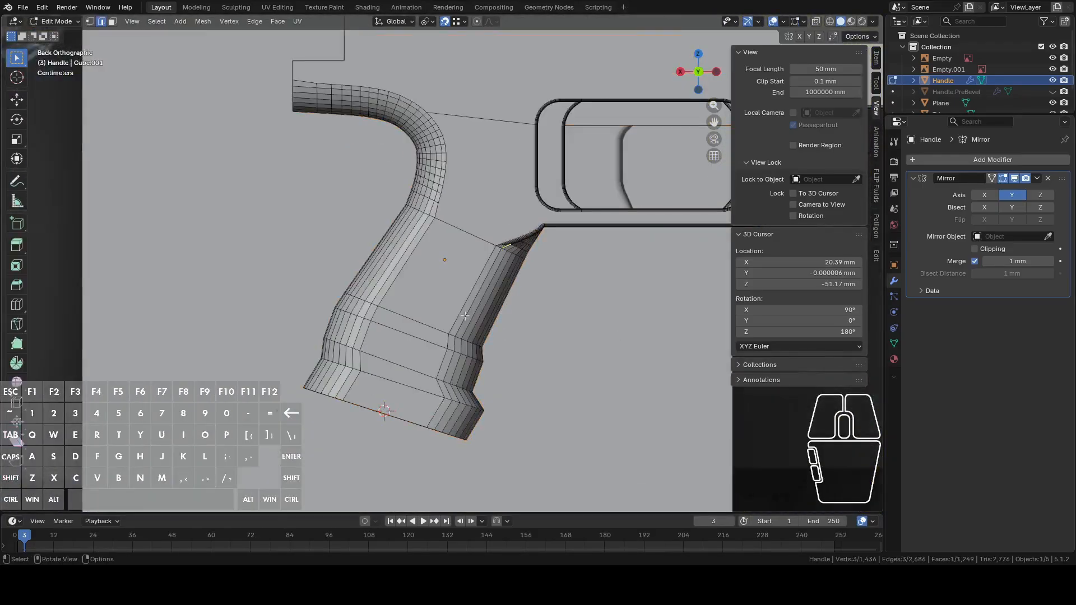
scroll(465, 316, "up", 2)
scroll(469, 308, "down", 5)
middle_click_drag(336, 317, 756, 304, "shift")
middle_click_drag(376, 294, 207, 314, "shift")
scroll(633, 332, "up", 3)
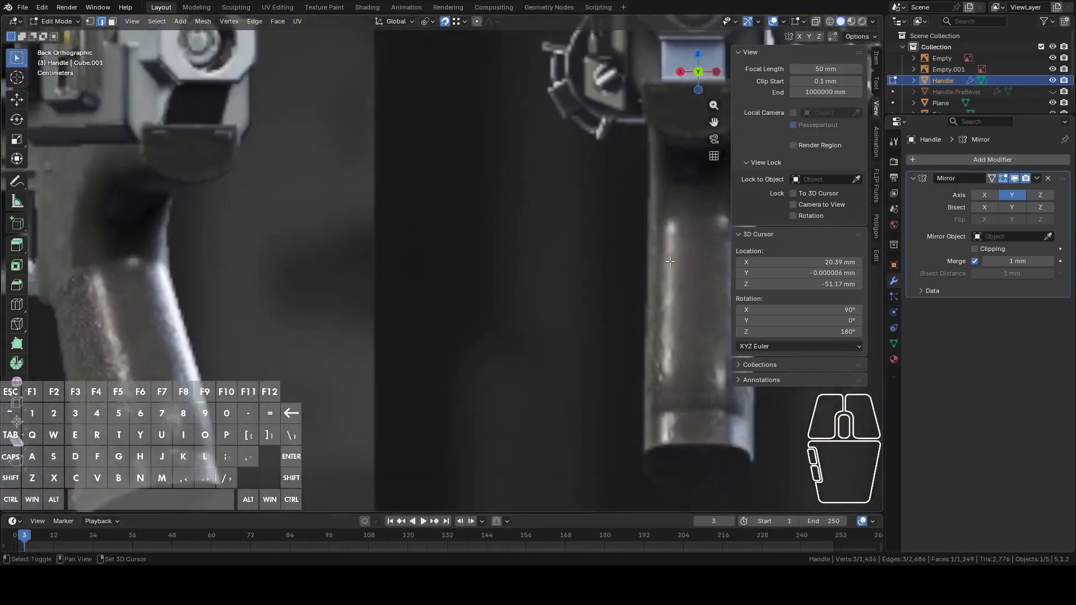
middle_click_drag(576, 266, 250, 272, "shift")
scroll(443, 333, "down", 3)
middle_click_drag(715, 377, 580, 345, "shift")
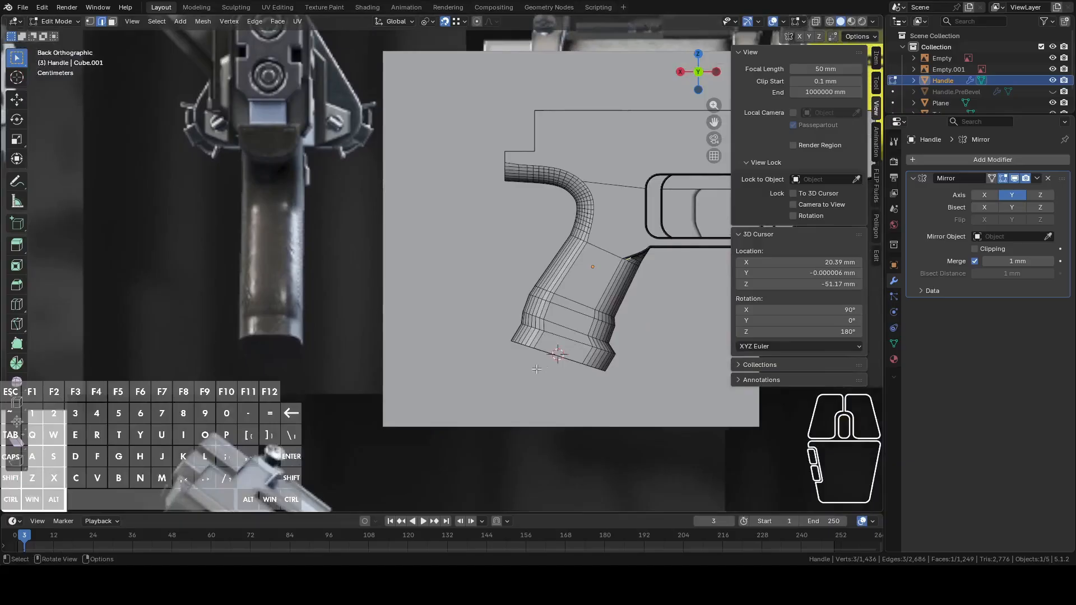
- Return to Object Mode and hide the plane behind the handle
scroll(542, 367, "down", 4)
middle_click_drag(611, 387, 504, 312, "shift")
key("Tab")
left_click(476, 308)
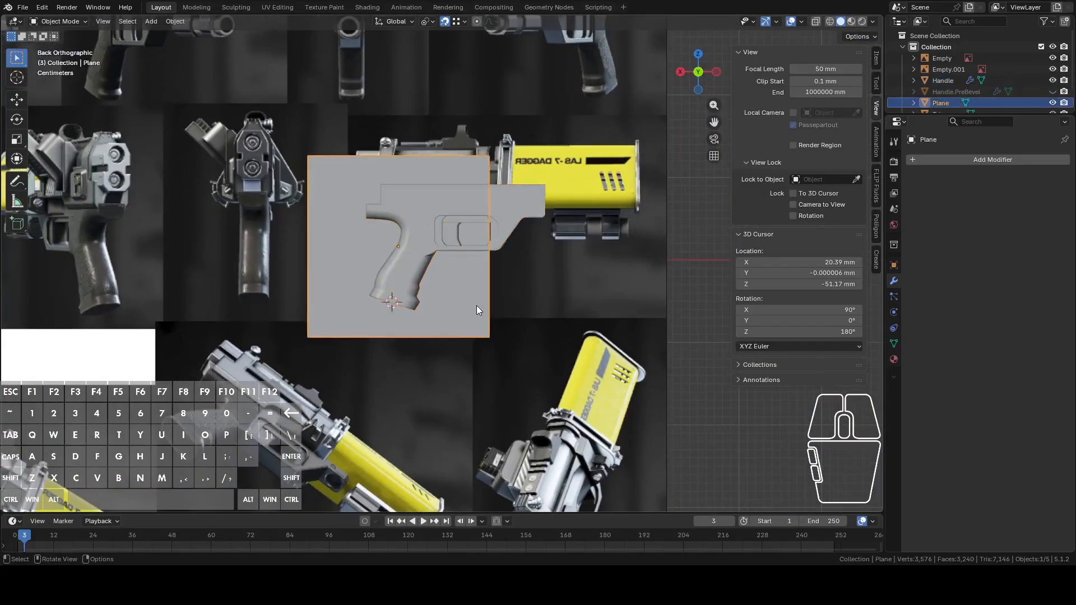
key("h")
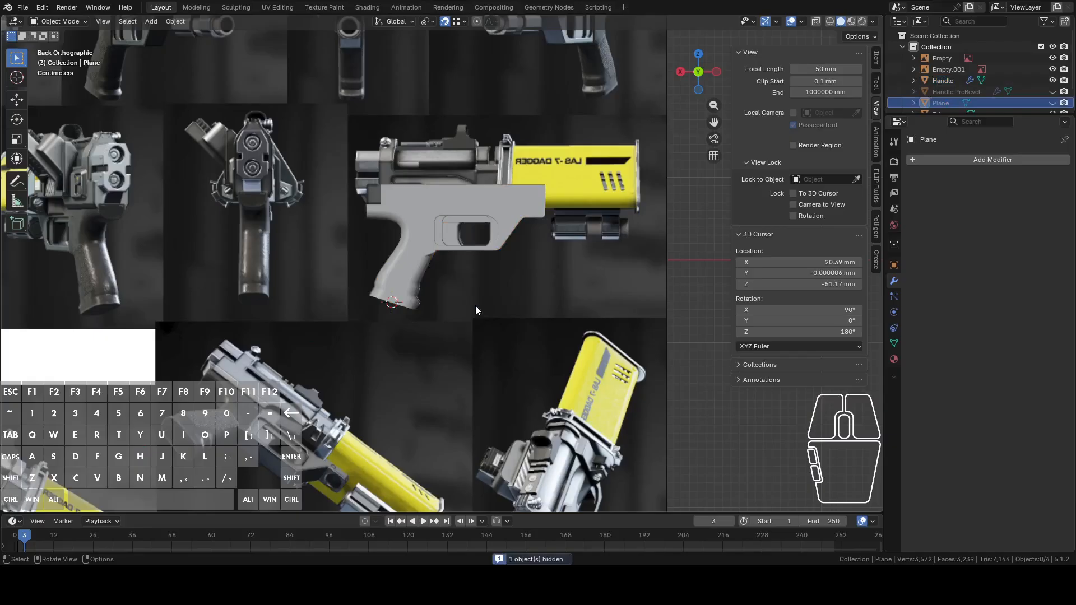
- Select the handle, turn on X-ray shading and enter Edit Mode at the lower grip
scroll(443, 280, "up", 3)
left_click(418, 253)
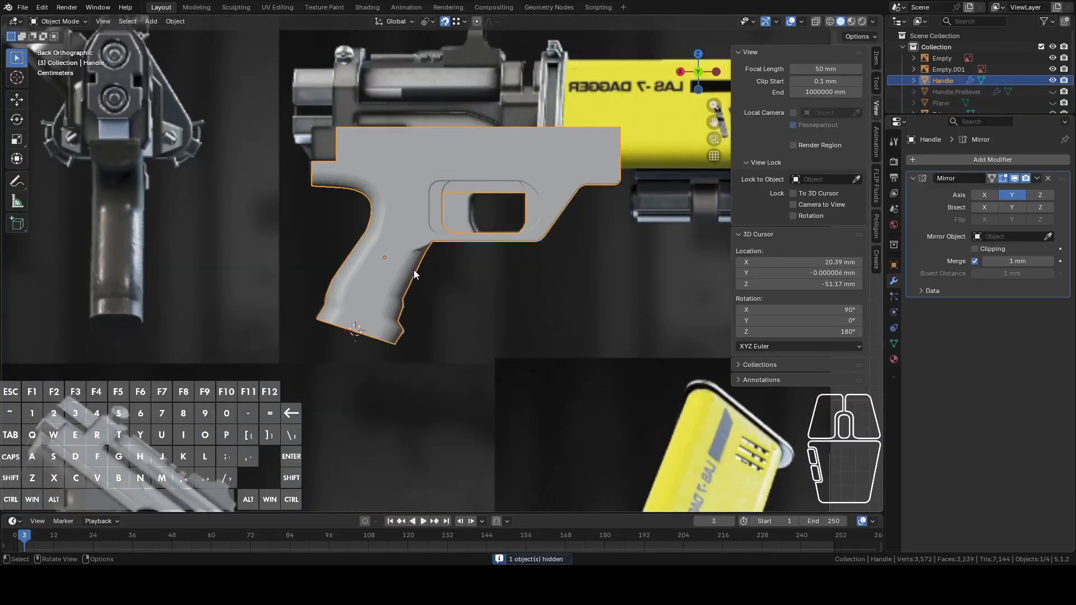
scroll(414, 273, "up", 2)
key("alt+z")
middle_click_drag(463, 259, 561, 307, "shift")
scroll(510, 327, "up", 5)
middle_click_drag(479, 318, 531, 176, "shift")
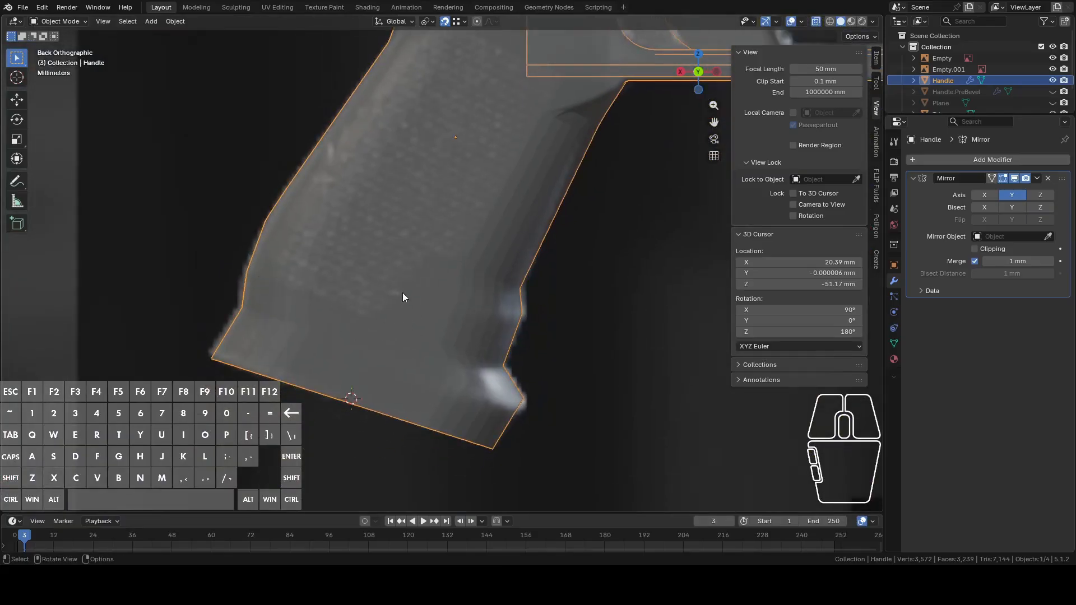
key("Tab")
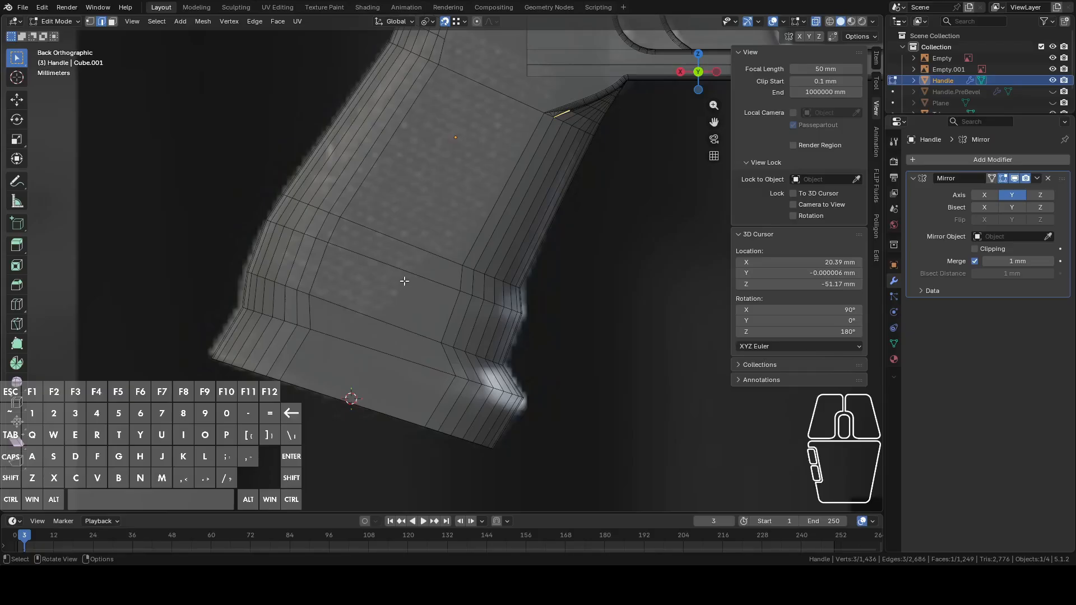
- Examine the grip's textured side panel and flared base in the lower reference photos
middle_click_drag(417, 214, 351, 290, "shift")
scroll(352, 291, "down", 6)
middle_click_drag(325, 249, 741, 265, "shift")
middle_click_drag(351, 271, 751, 279, "shift")
middle_click_drag(351, 320, 589, 46, "shift")
middle_click_drag(600, 314, 417, 104, "shift")
middle_click_drag(238, 349, 464, 192, "shift")
scroll(463, 192, "up", 2)
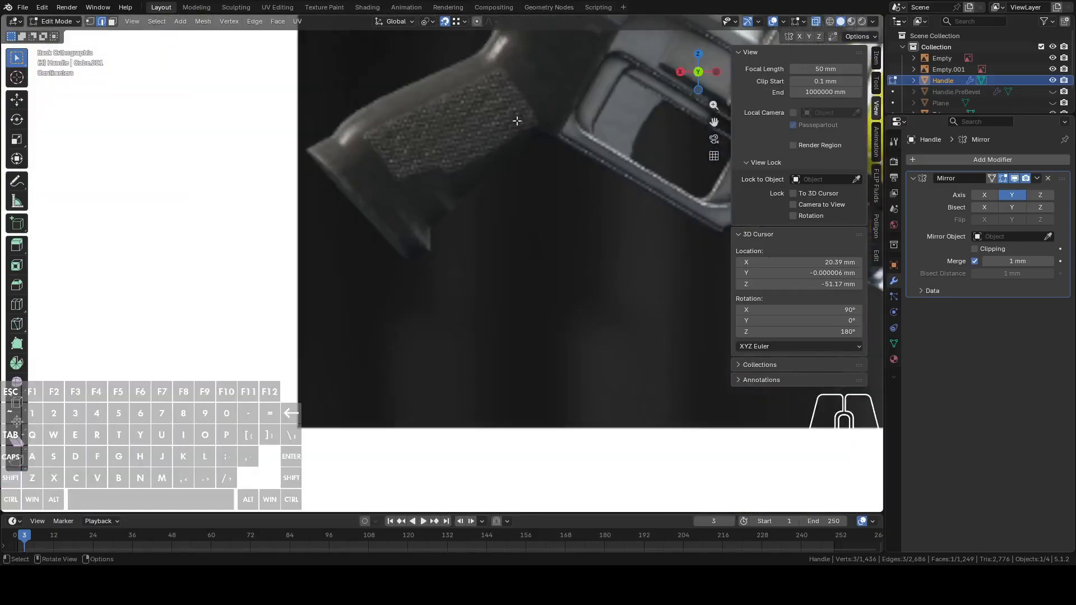
- Compare the grip's side panel and base across the rear three-quarter and angled reference photos
scroll(499, 95, "down", 5)
middle_click_drag(619, 147, 361, 269, "shift")
middle_click_drag(568, 223, 519, 264, "shift")
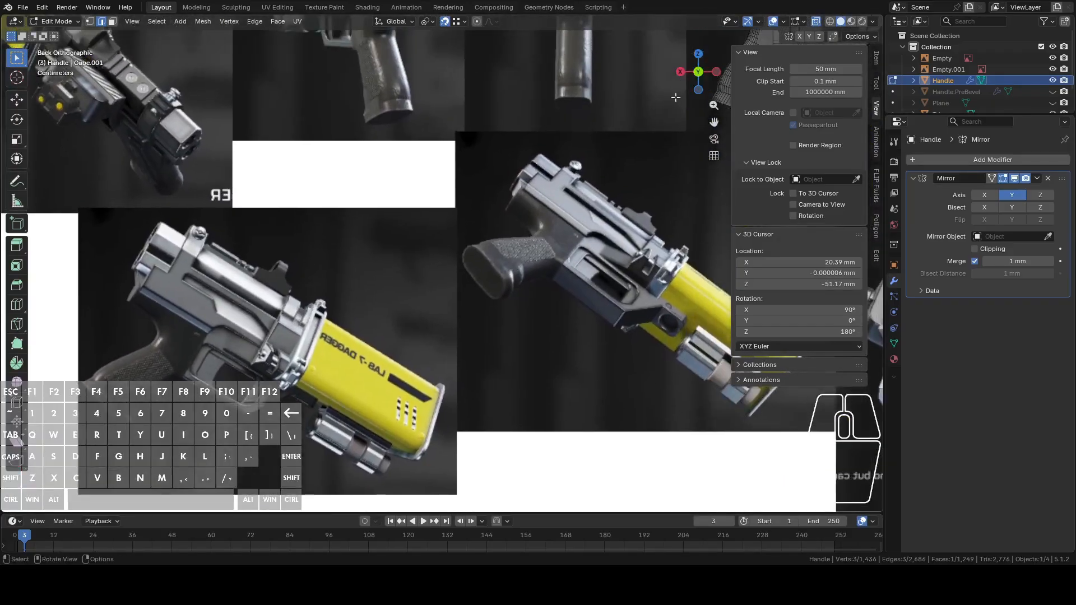
middle_click_drag(303, 241, 328, 451, "shift")
scroll(473, 306, "up", 4)
scroll(473, 307, "up", 3)
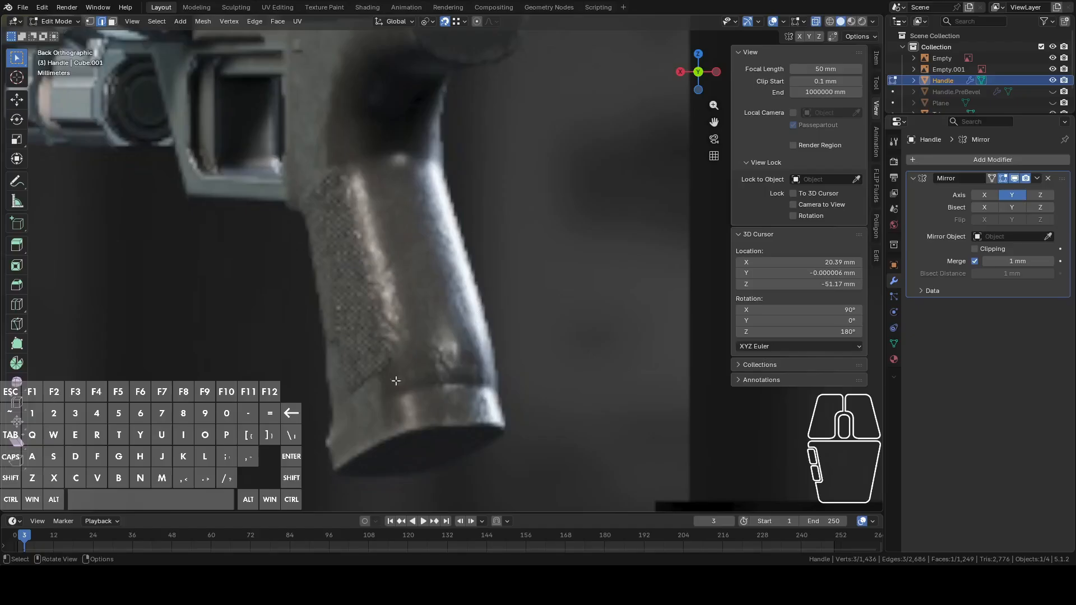
scroll(430, 366, "down", 6)
middle_click_drag(545, 320, 346, 226, "shift")
middle_click_drag(495, 362, 488, 217, "shift")
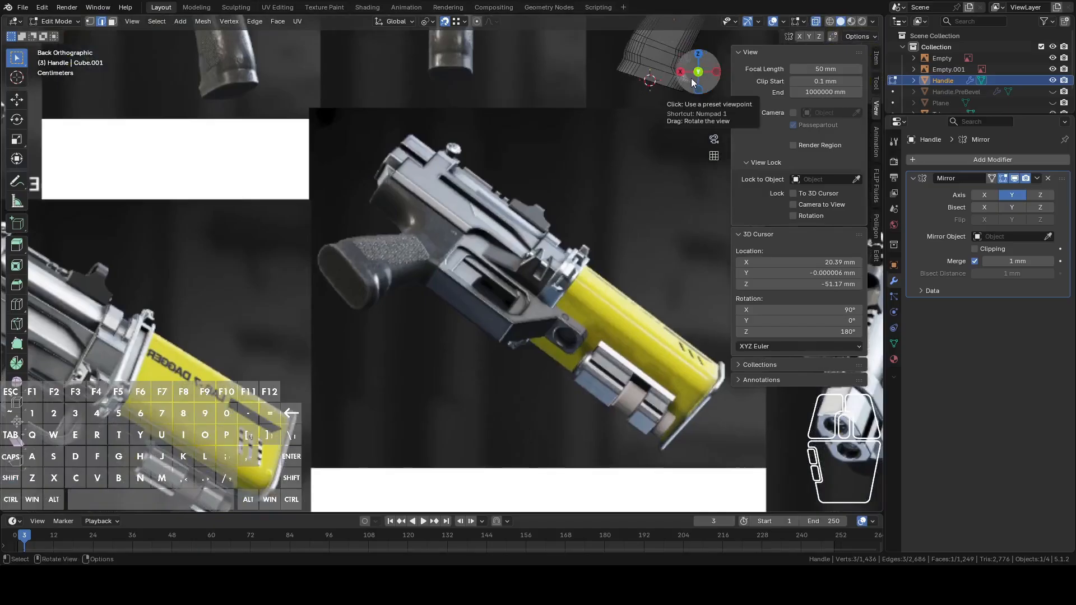
scroll(652, 130, "down", 6)
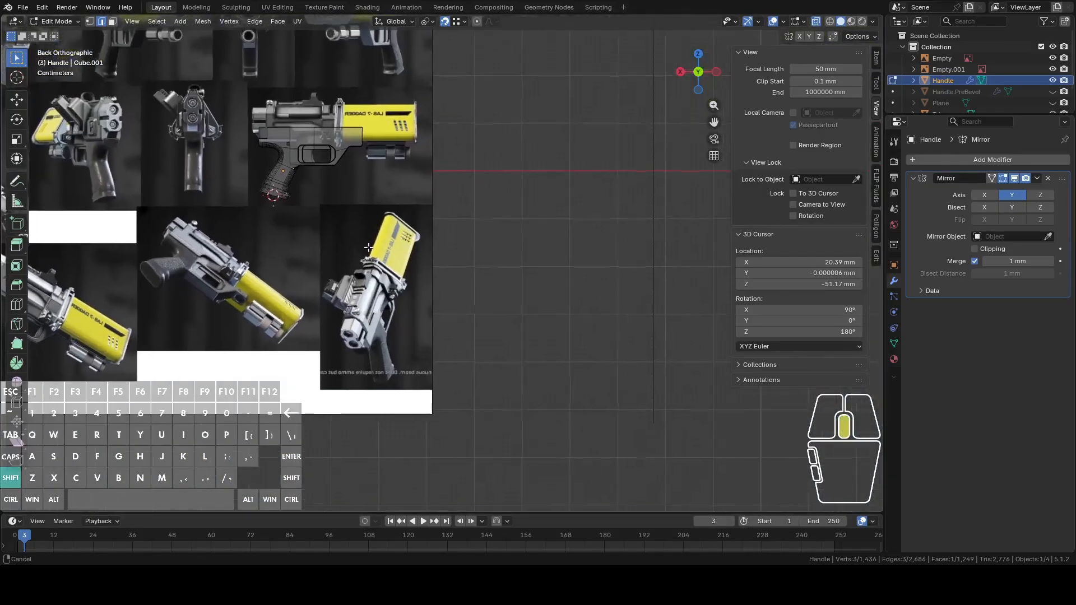
scroll(519, 293, "up", 2)
scroll(519, 293, "up", 10)
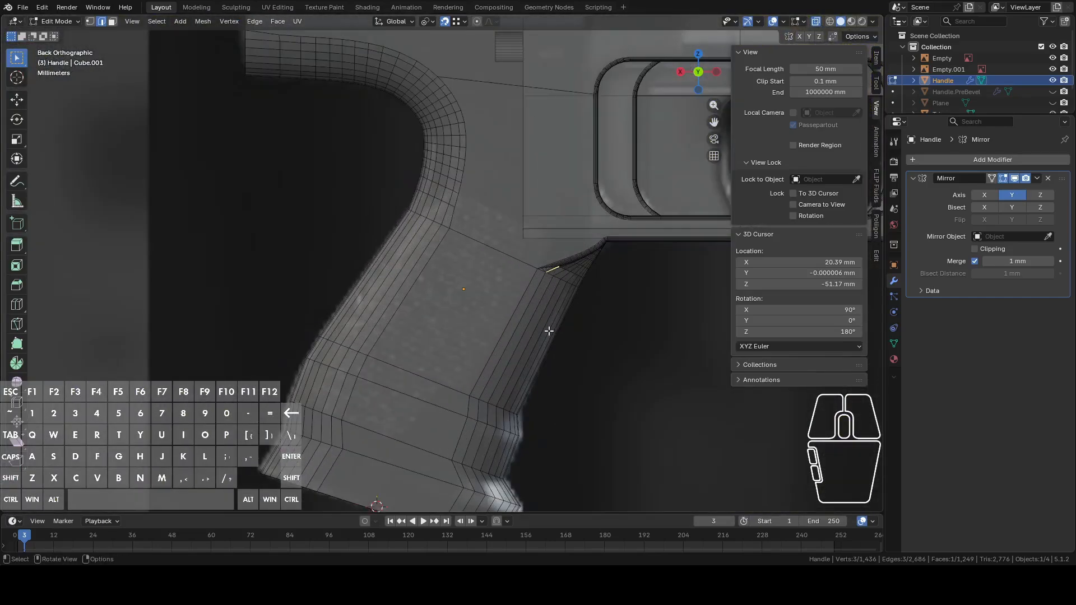
scroll(484, 316, "up", 2)
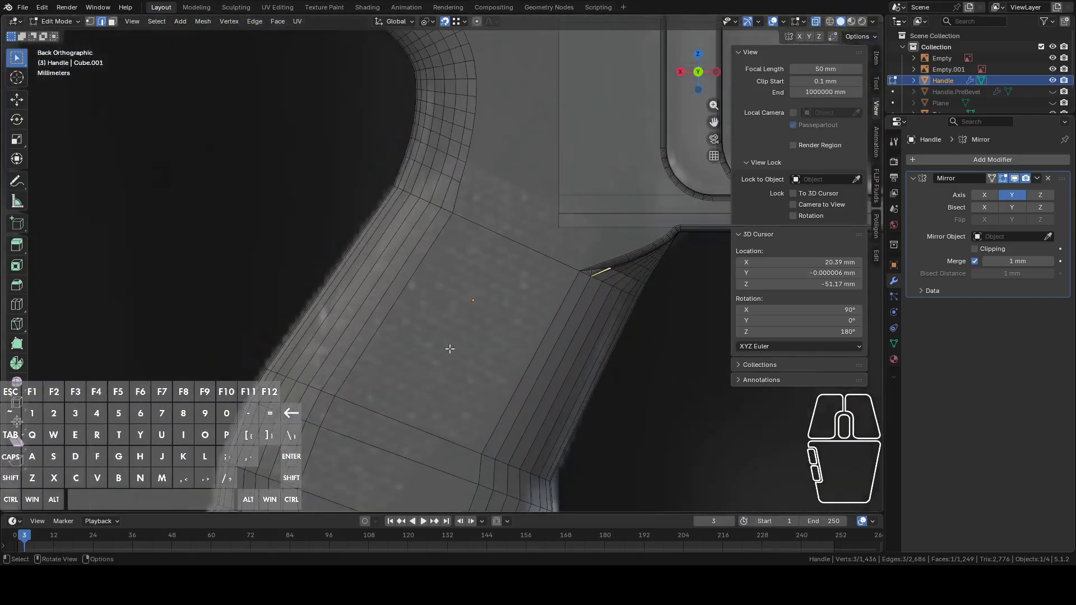
scroll(454, 345, "down", 3, "shift")
left_click(425, 397)
left_click(436, 373, "shift")
left_click(385, 442, "shift")
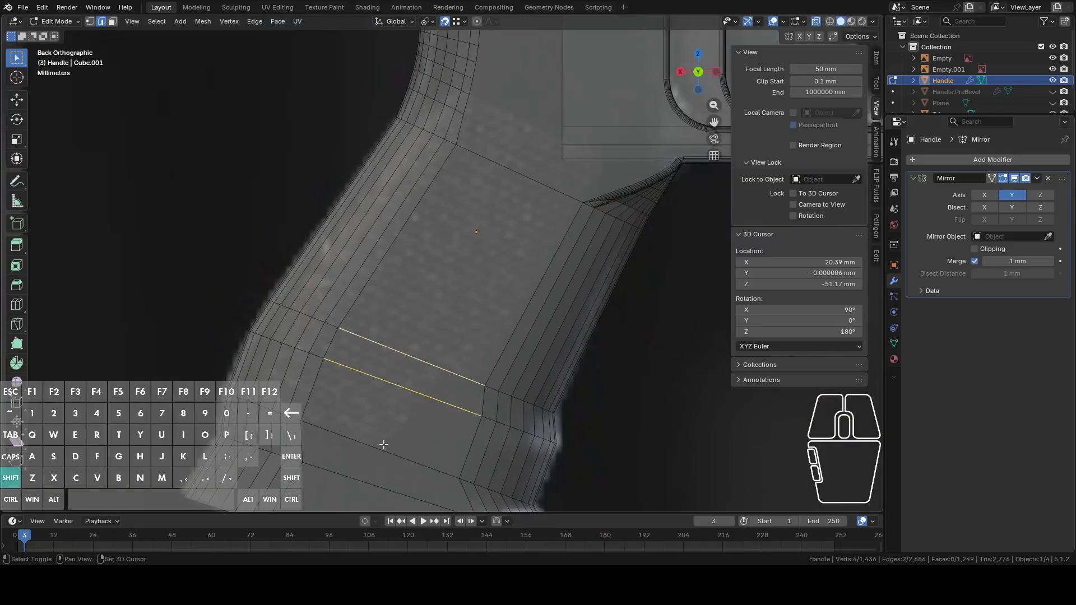
left_click(490, 364, "shift")
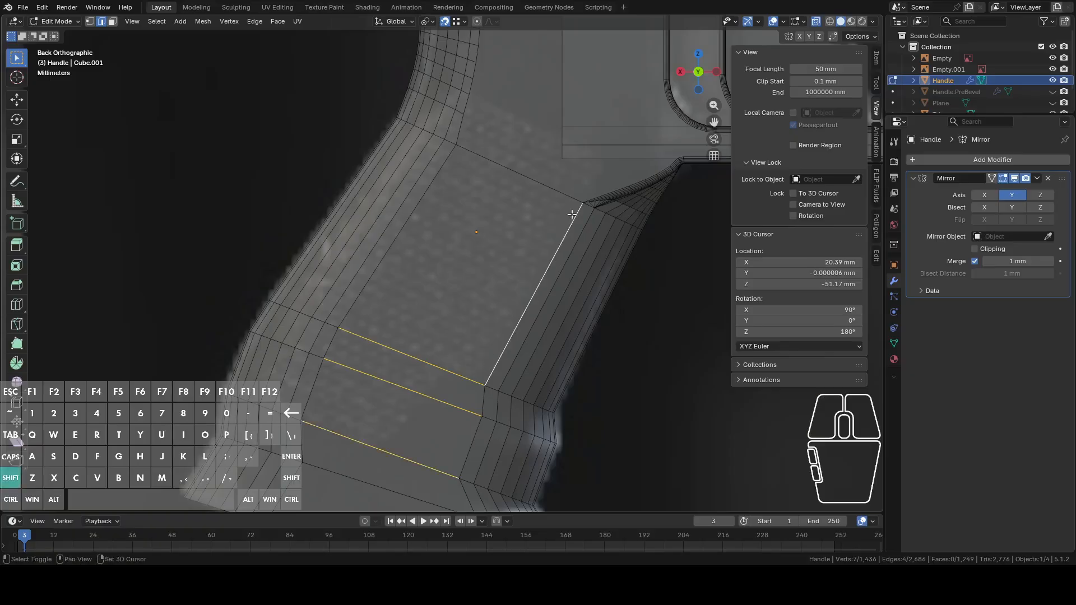
middle_click_drag(573, 216, 425, 382, "shift")
scroll(428, 357, "up", 2)
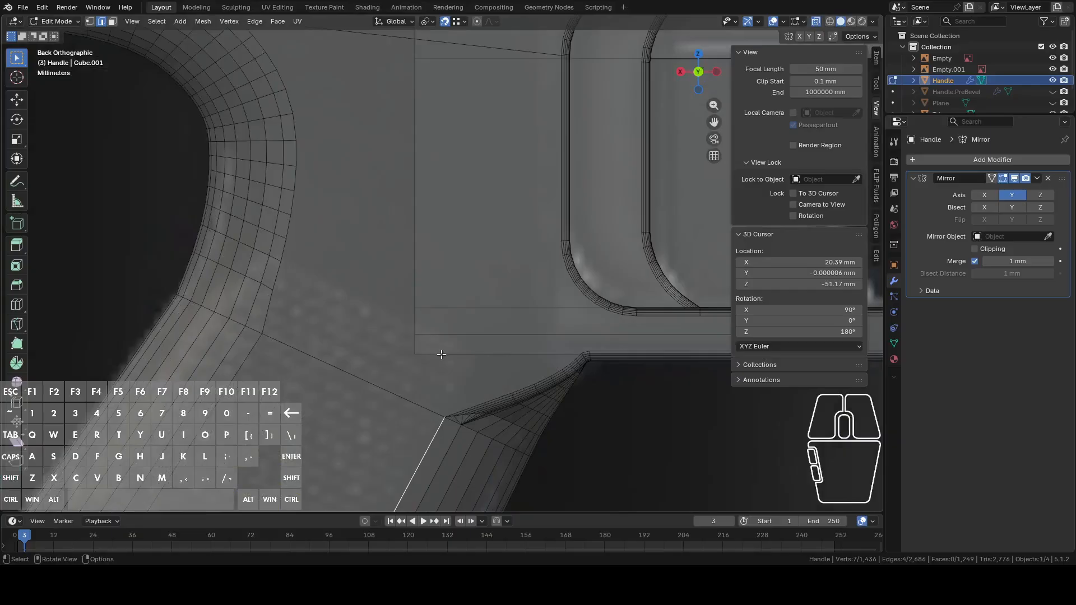
left_click(459, 395, "shift")
key("ctrl+z")
- Select the large side face above the grip and compare its outline with the reference photo behind it
key("3")
left_click(373, 306)
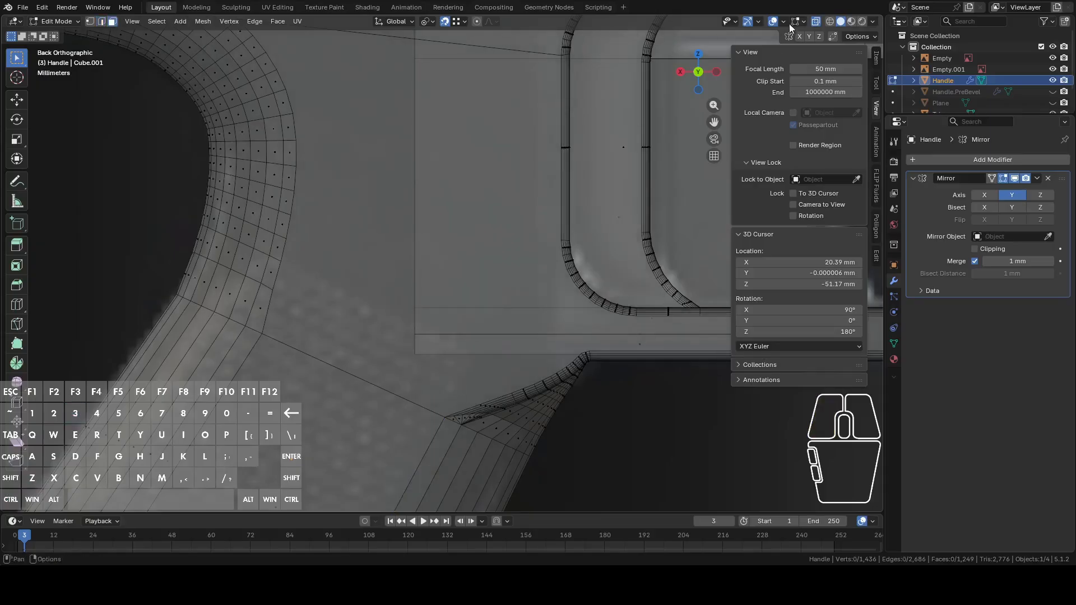
left_click(816, 21)
key("3")
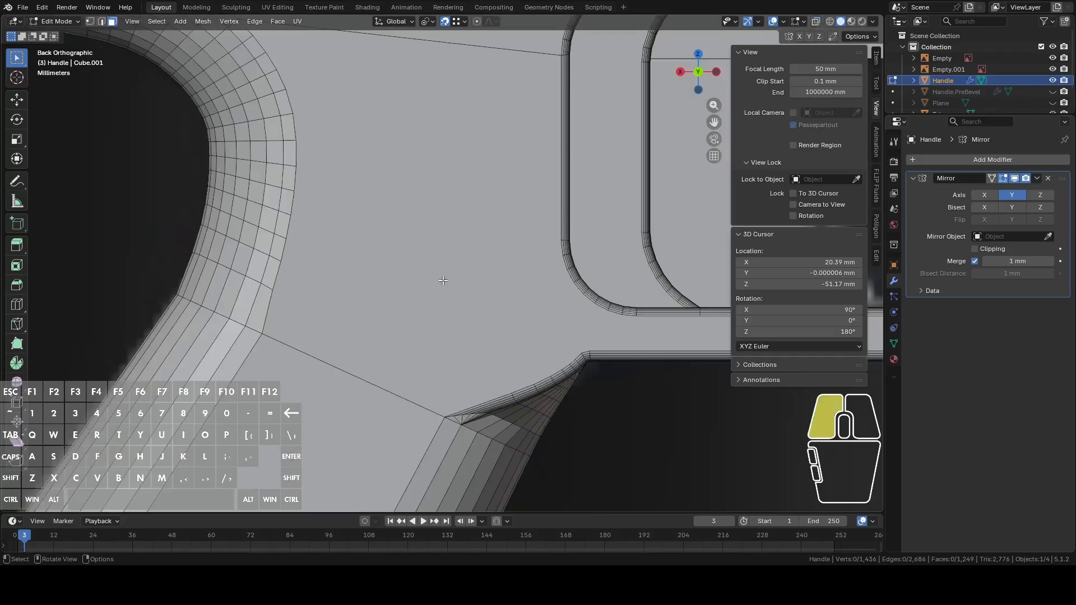
left_click(442, 286)
middle_click_drag(454, 324, 453, 332, "shift")
left_click(811, 21)
left_click(815, 22)
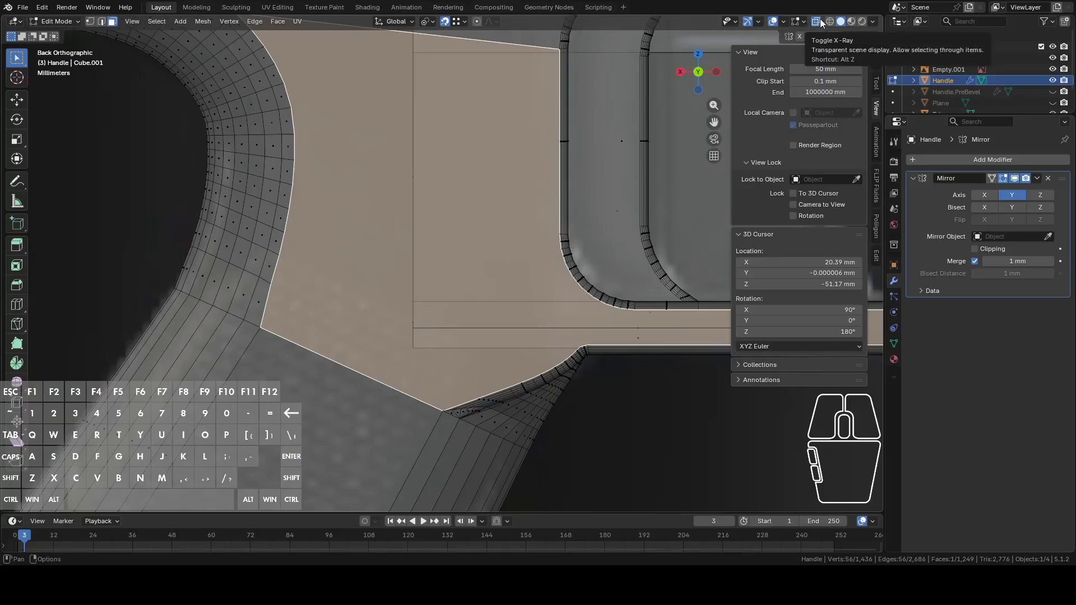
left_click(821, 22)
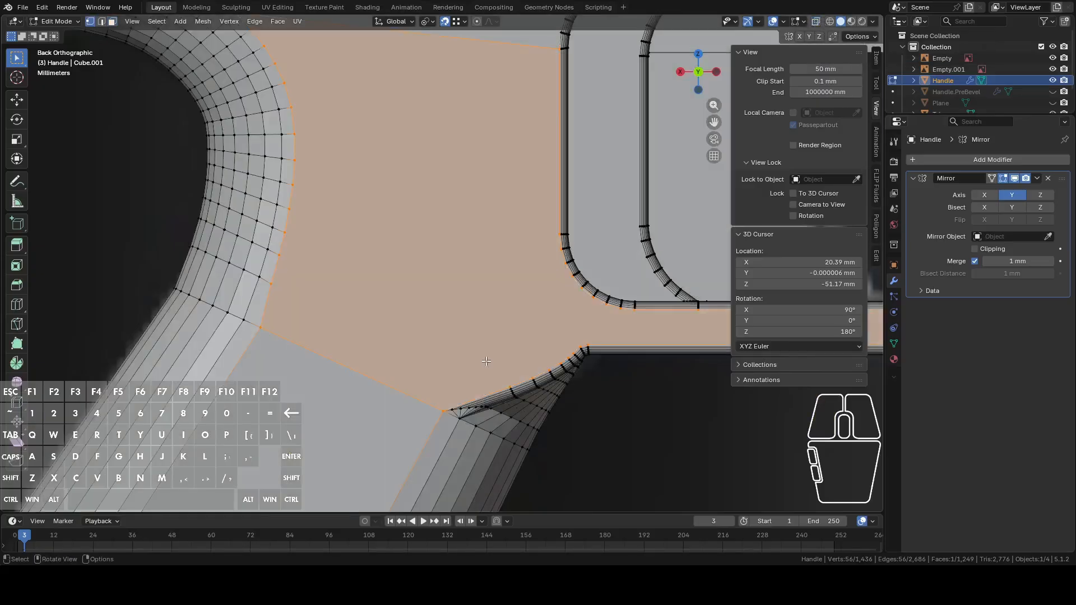
- Extrude the grip panel's upper front corner vertex about 8 mm upward and connect it by an edge to the rear bevel's inner border
left_click(432, 396)
key("e")
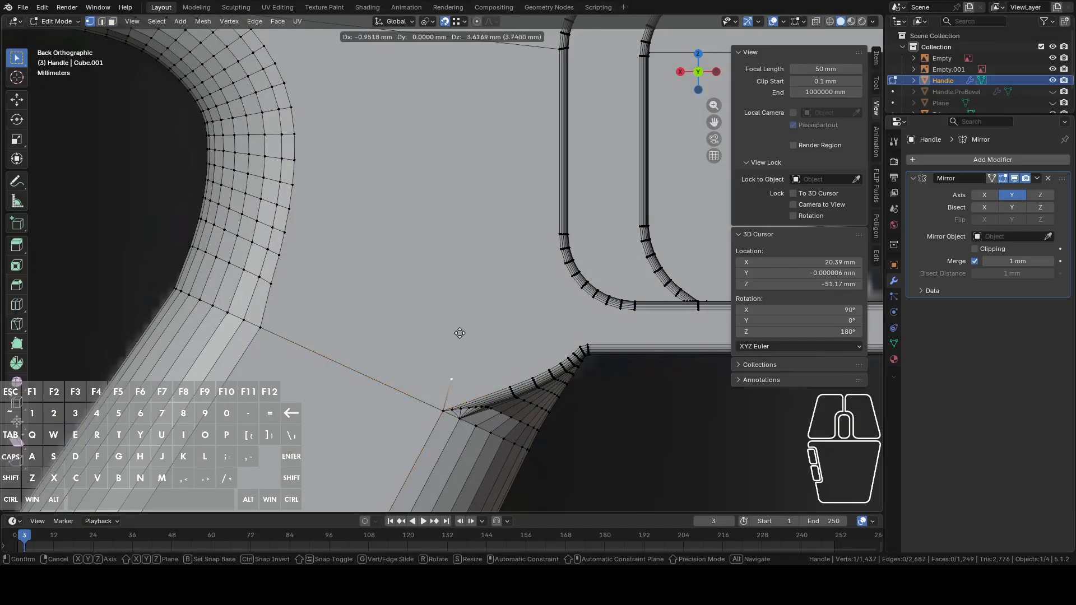
left_click(476, 308)
key("alt+z")
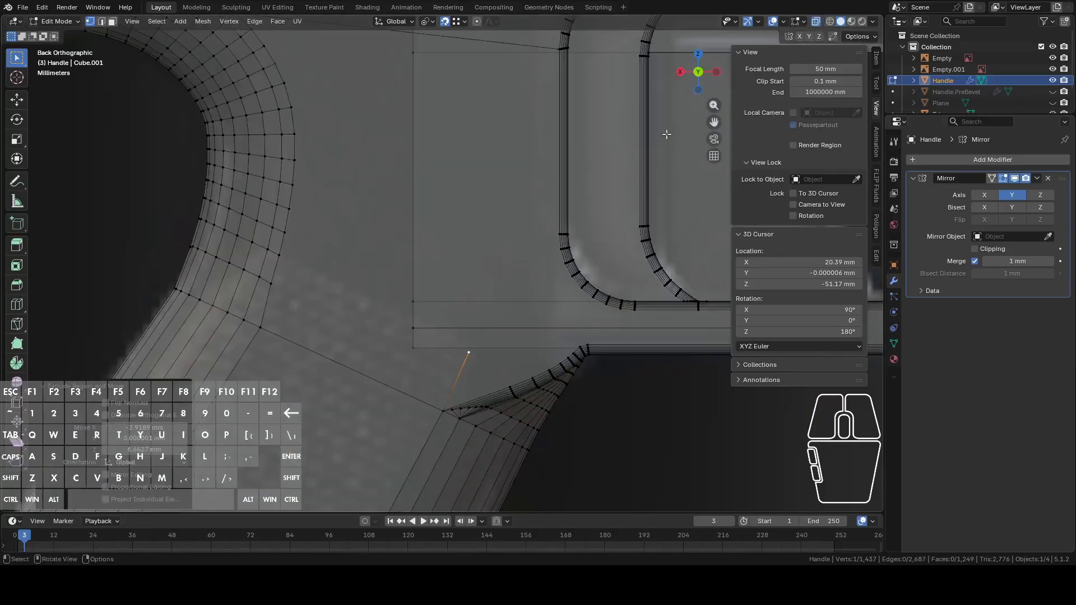
key("g")
left_click(519, 275)
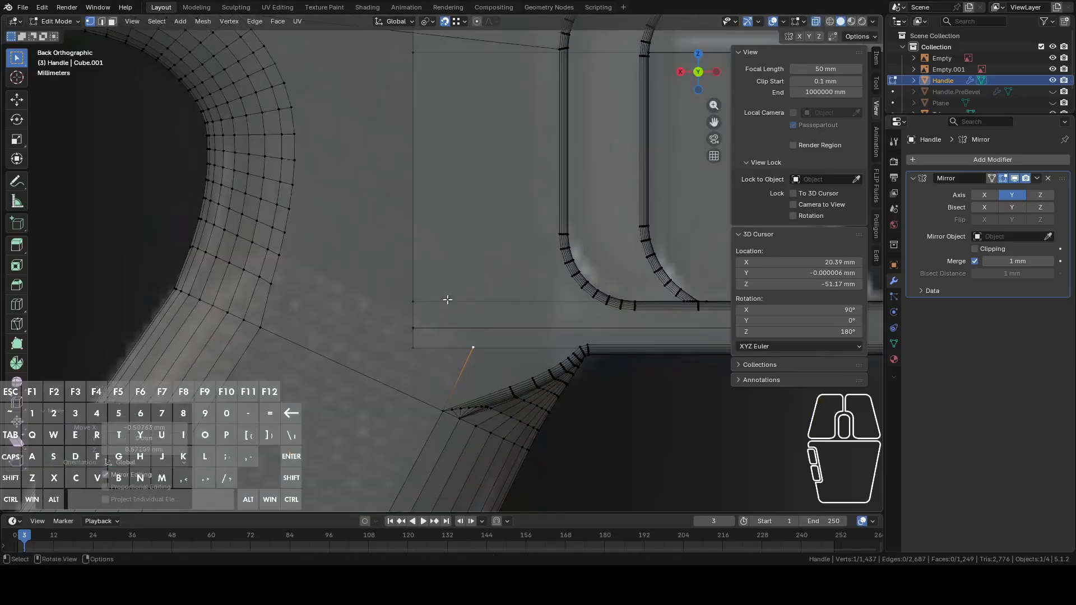
left_click(299, 257, "shift")
key("f")
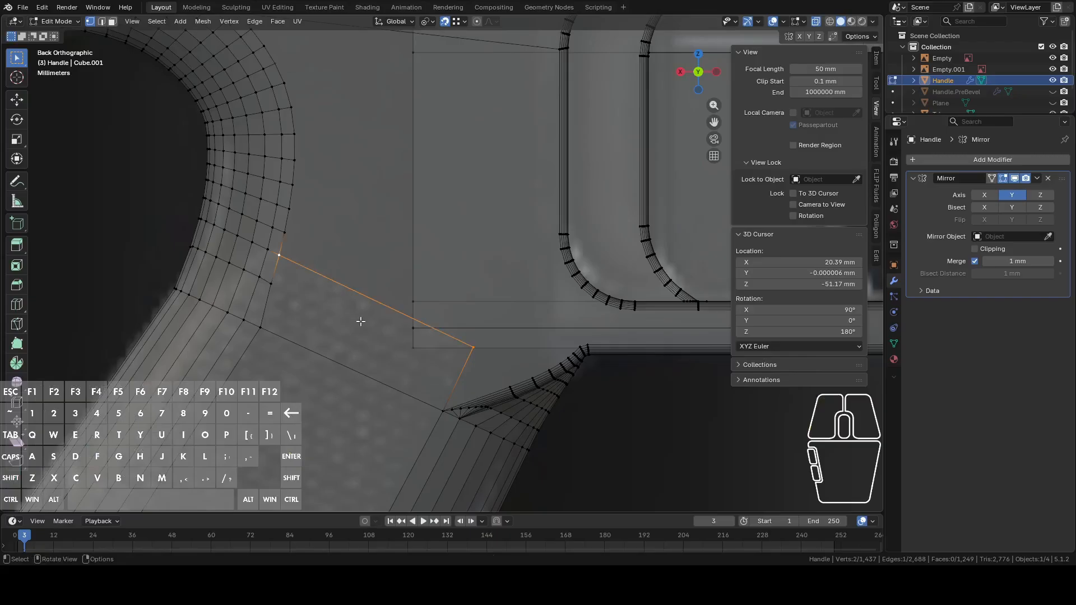
- Delete the large side face above the grip, keeping its surrounding edges
left_click(382, 271)
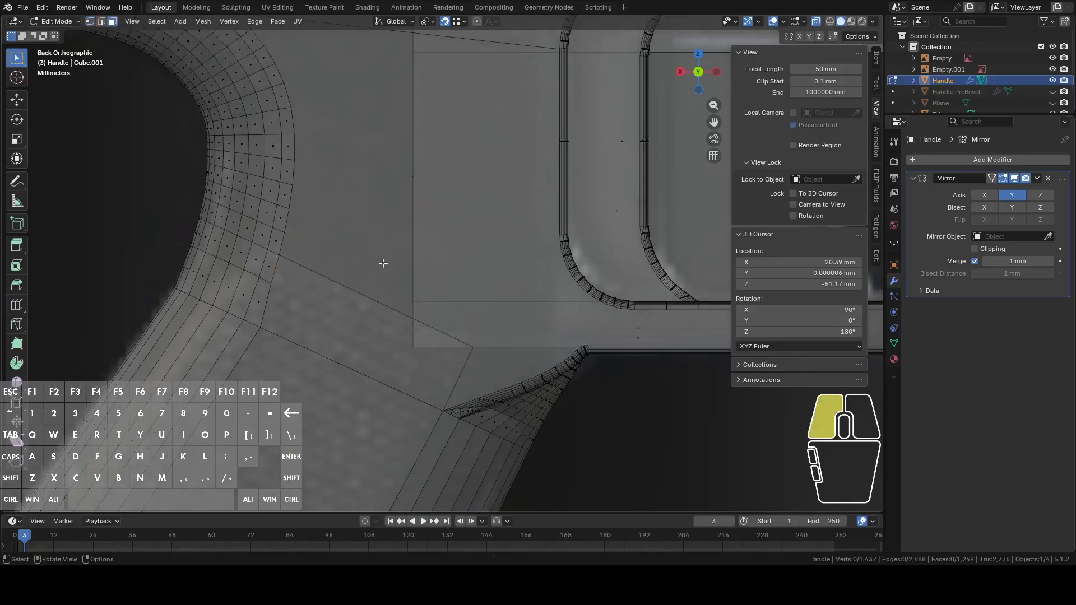
left_click(816, 22)
key("3")
left_click(469, 264)
scroll(470, 267, "up", 2)
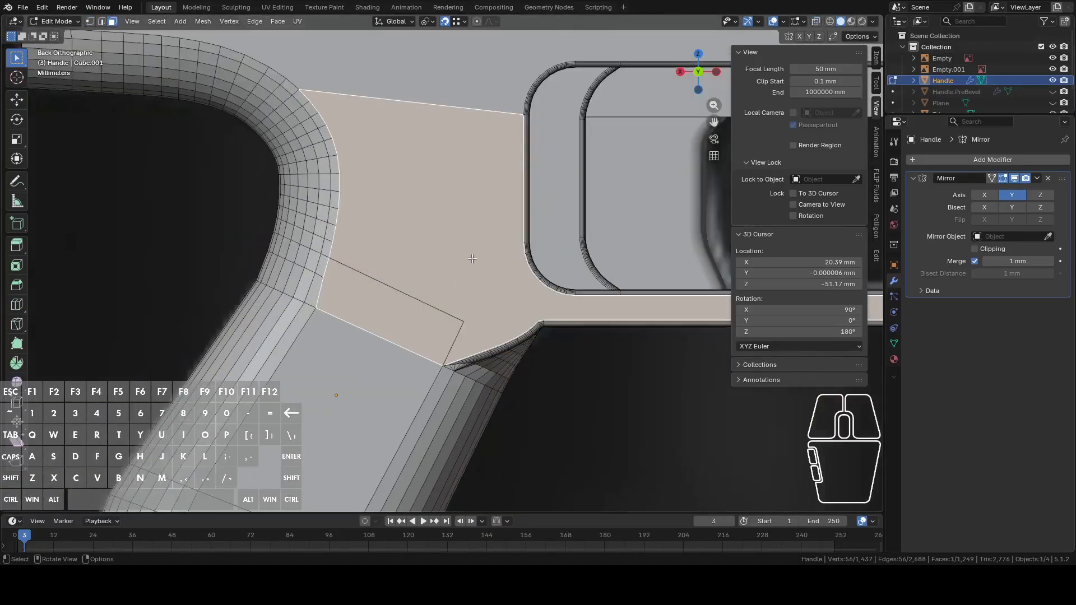
key("x")
left_click(459, 262)
- Fill the side face again from its boundary and the new edges, leaving the strip above the grip panel open
key("2")
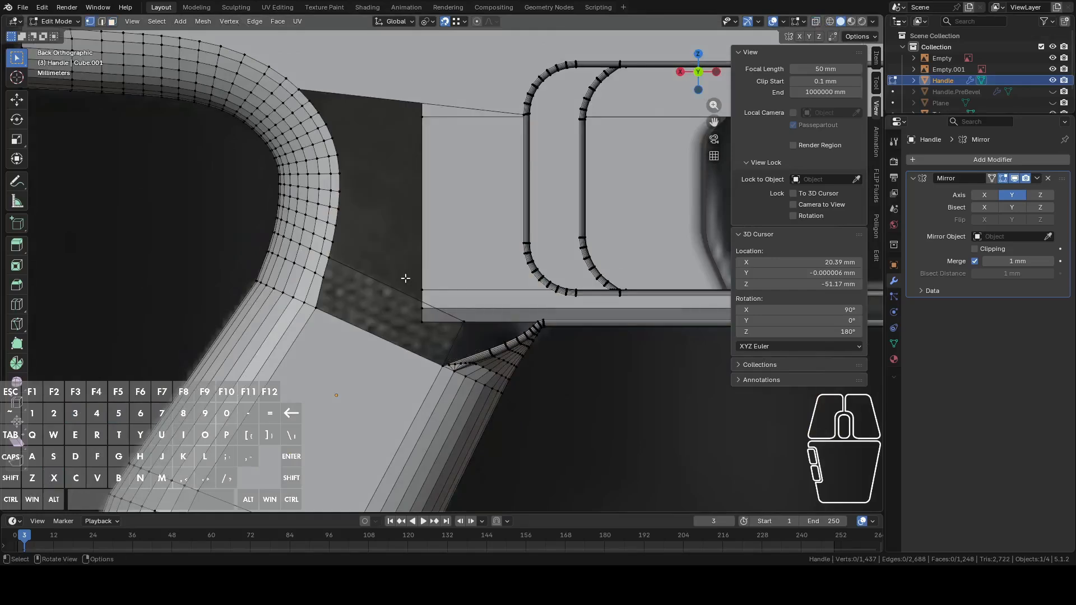
left_click(403, 273, "alt")
left_click(343, 175, "alt+shift")
scroll(331, 302, "down", 2)
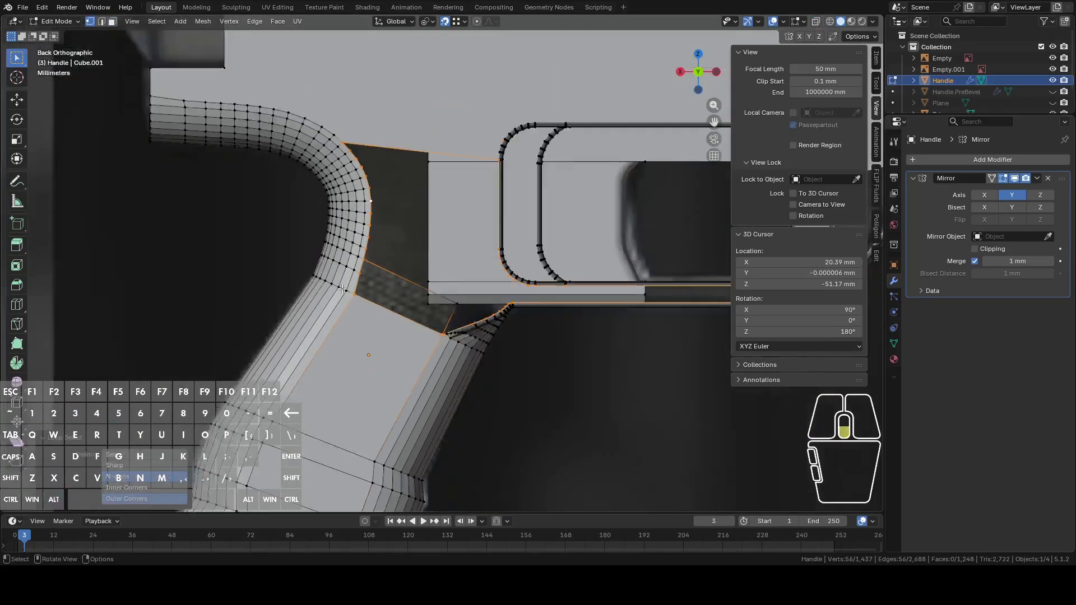
key("c")
mouse_move(330, 303)
left_mouse_down("shift")
mouse_move(422, 336)
mouse_move(446, 370)
left_mouse_up("shift")
right_click(437, 364)
scroll(435, 362, "up", 3)
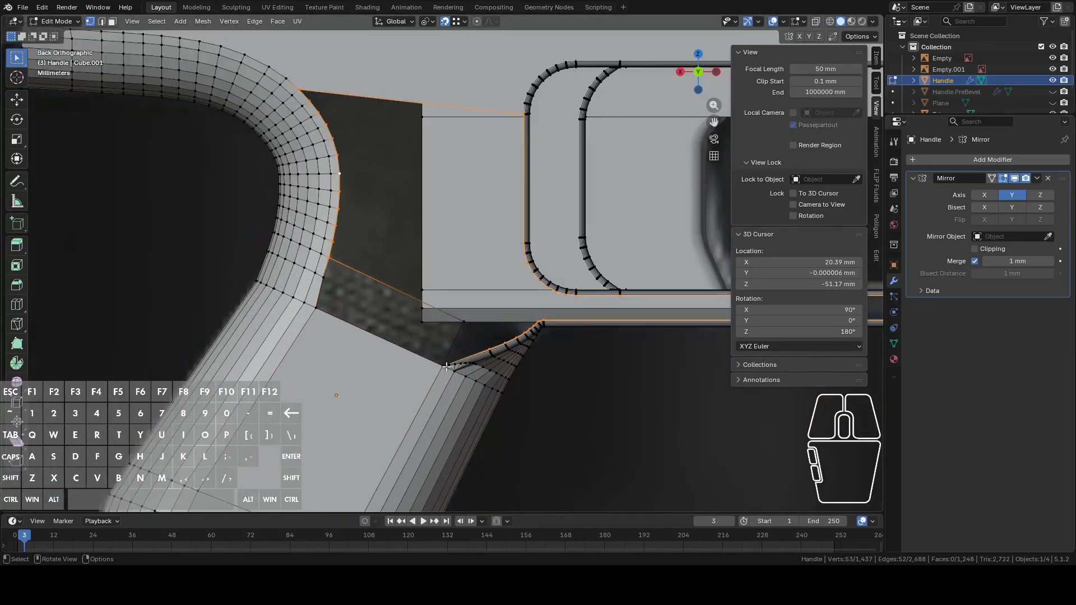
scroll(435, 362, "up", 3)
left_click(437, 461, "shift")
left_click(475, 385, "shift")
scroll(475, 384, "down", 5)
key("f")
scroll(393, 314, "up", 6)
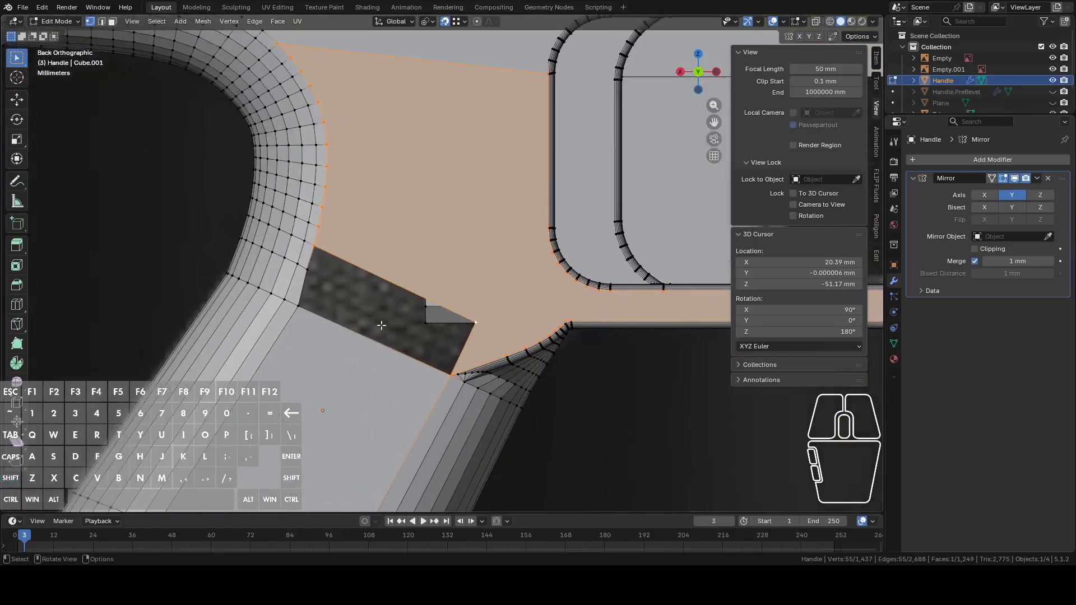
- Subdivide the open strip's short front edge once and connect its midpoint to the opposite vertex on the rear bevel
key("alt+a")
key("2")
left_click(455, 350)
right_click(454, 341)
left_click(426, 247)
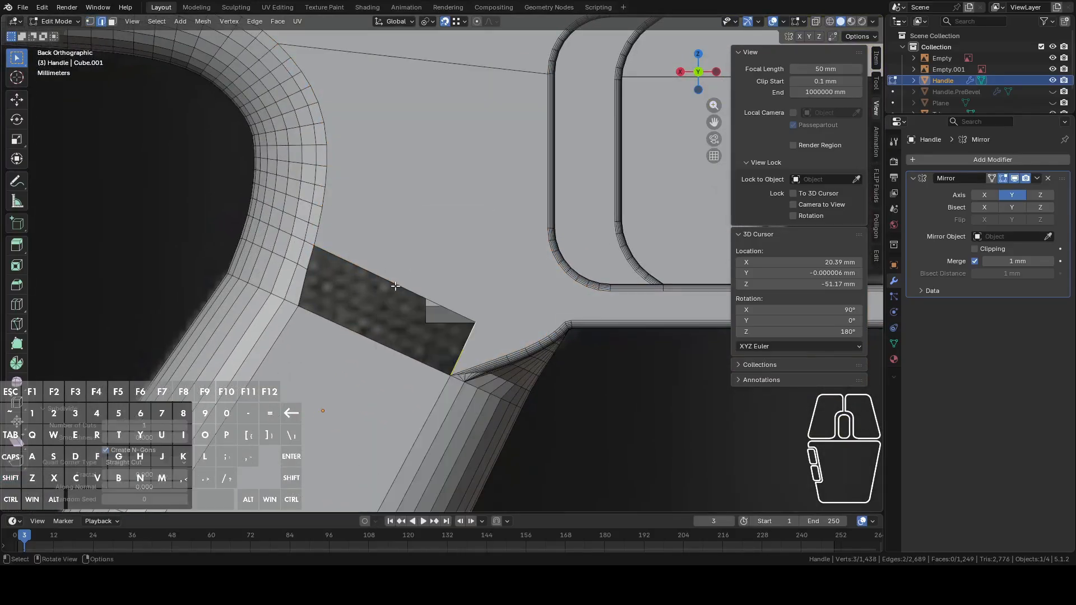
key("1")
left_click(462, 347)
left_click(307, 269, "shift")
key("j")
- Fill the upper and lower halves of the open strip above the grip panel with faces
key("2")
left_click(391, 291)
left_click(382, 307, "shift")
key("f")
left_click(374, 312)
left_click(362, 333, "shift")
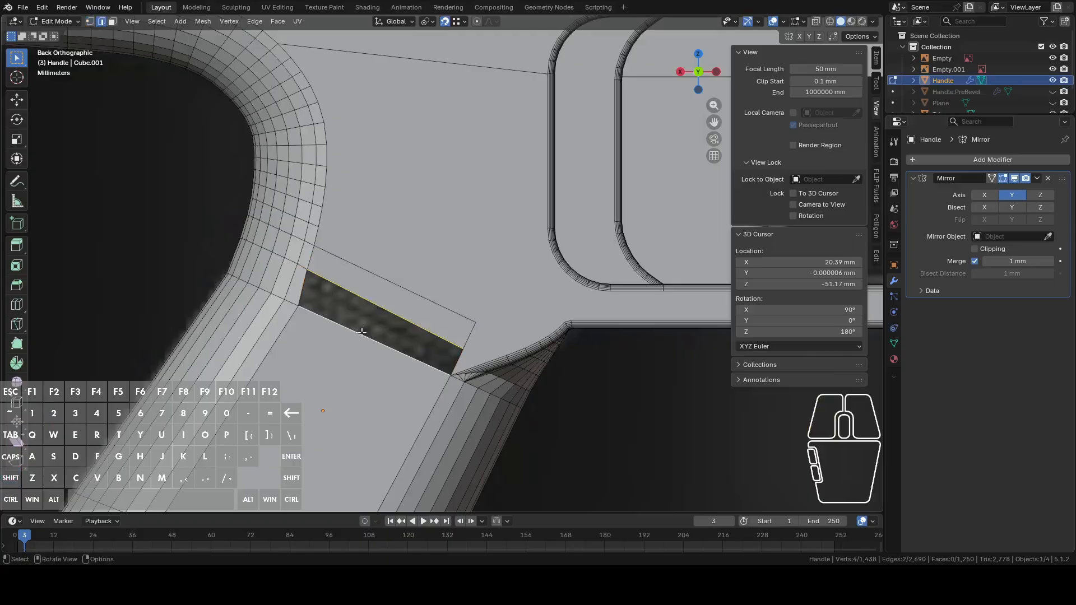
key("f")
- Subdivide the three cross edges on the lower grip's side panel at their midpoints
scroll(361, 352, "down", 3)
middle_click_drag(373, 385, 421, 266, "shift")
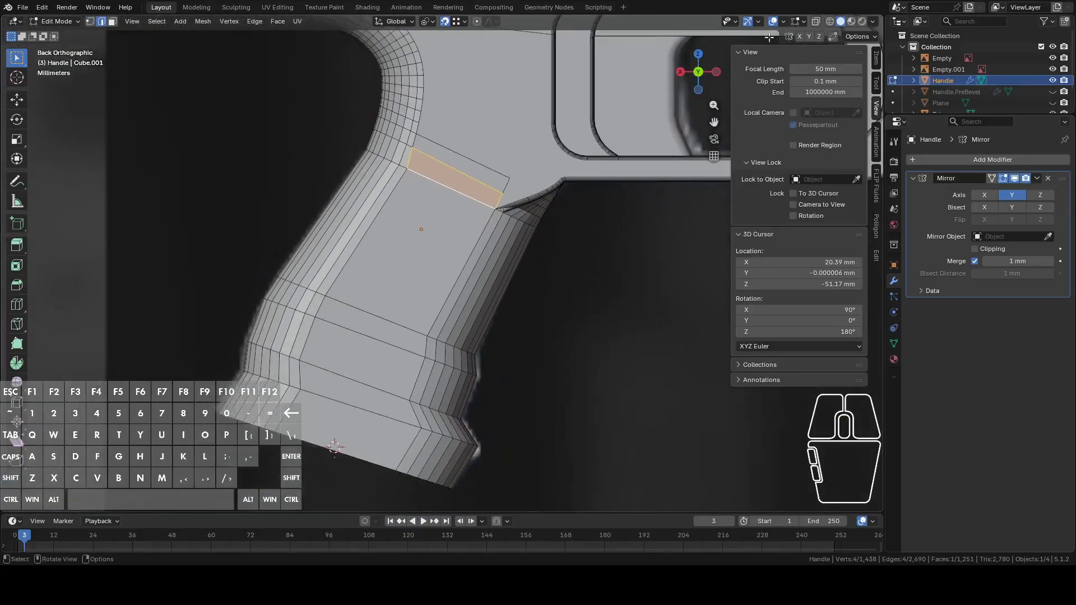
left_click(816, 22)
scroll(493, 280, "up", 3)
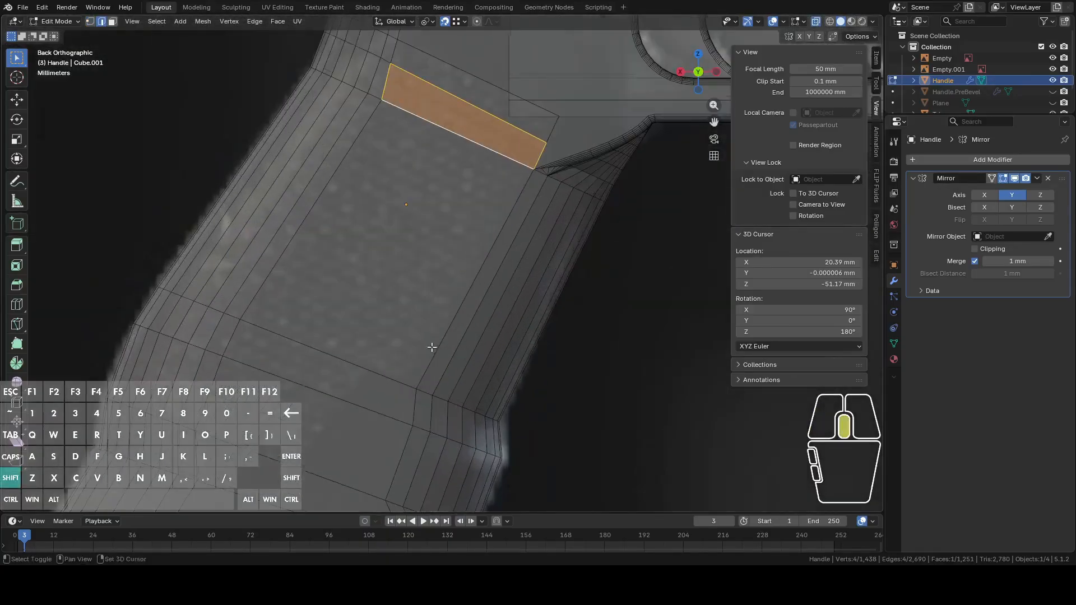
middle_click_drag(431, 352, 437, 290, "shift")
left_click(430, 277)
left_click(421, 305, "shift")
left_click(392, 371, "shift")
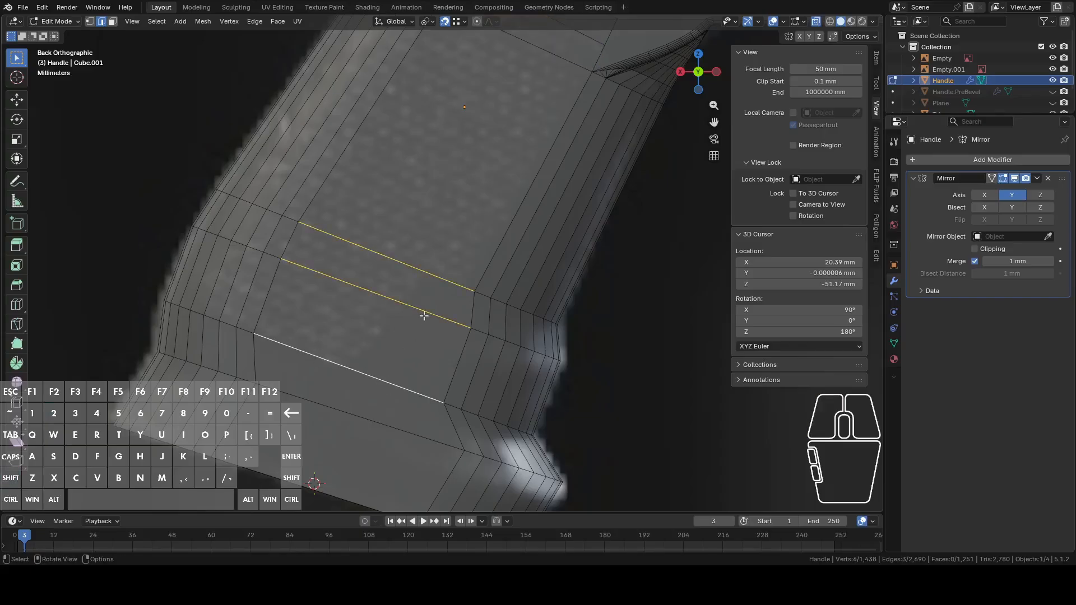
right_click(385, 246)
left_click(384, 223)
- Slide the three midpoint vertices along their cross edges to form a diagonal across the textured panel's lower front corner
left_click(392, 261)
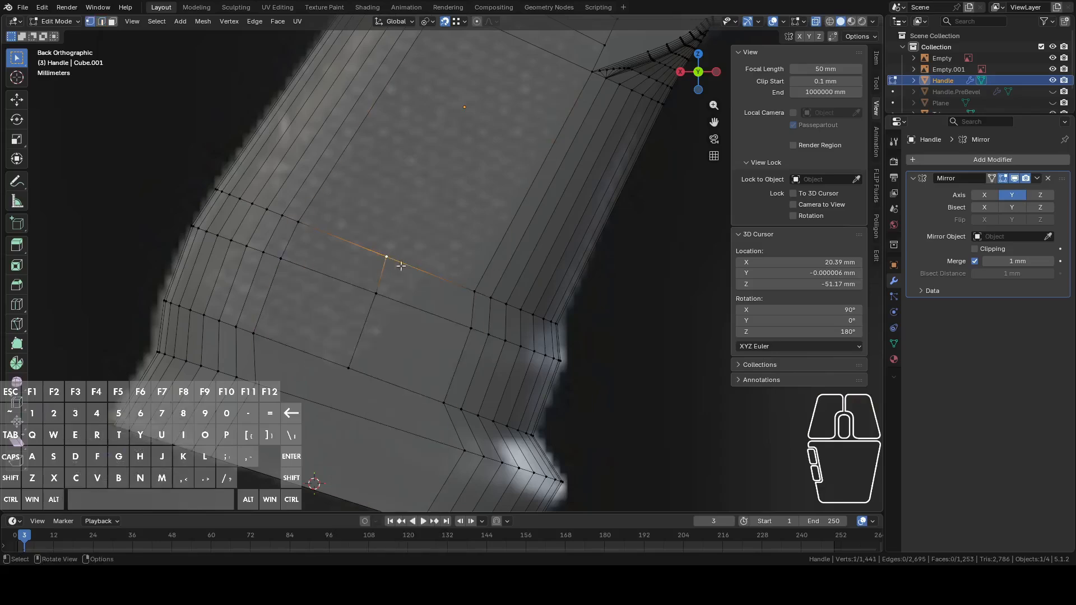
key("shift+v")
right_click(399, 269)
key("shift+v")
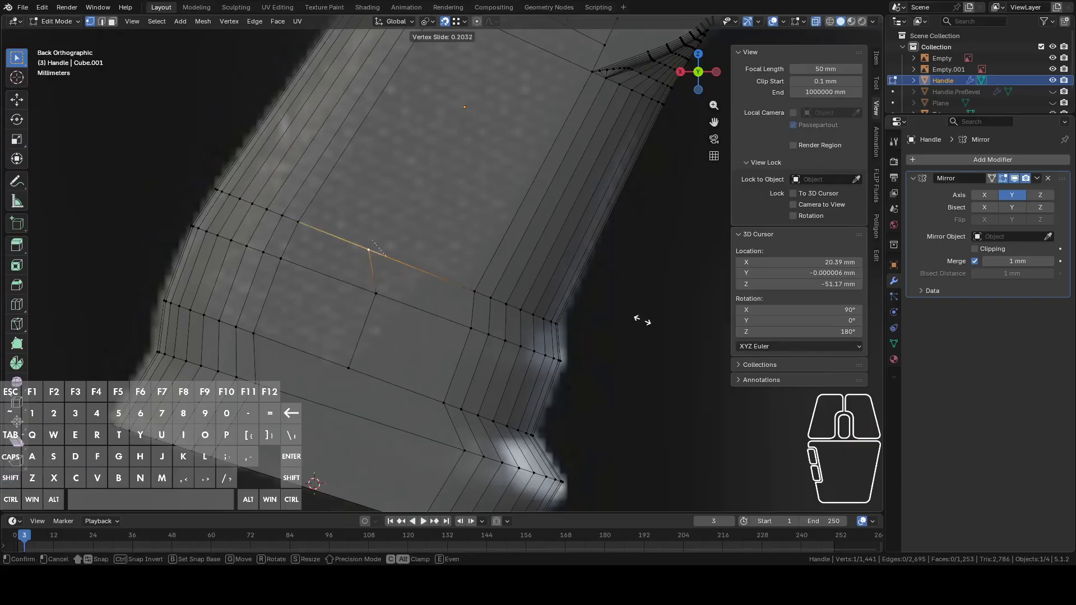
left_click(710, 344)
key("shift+v")
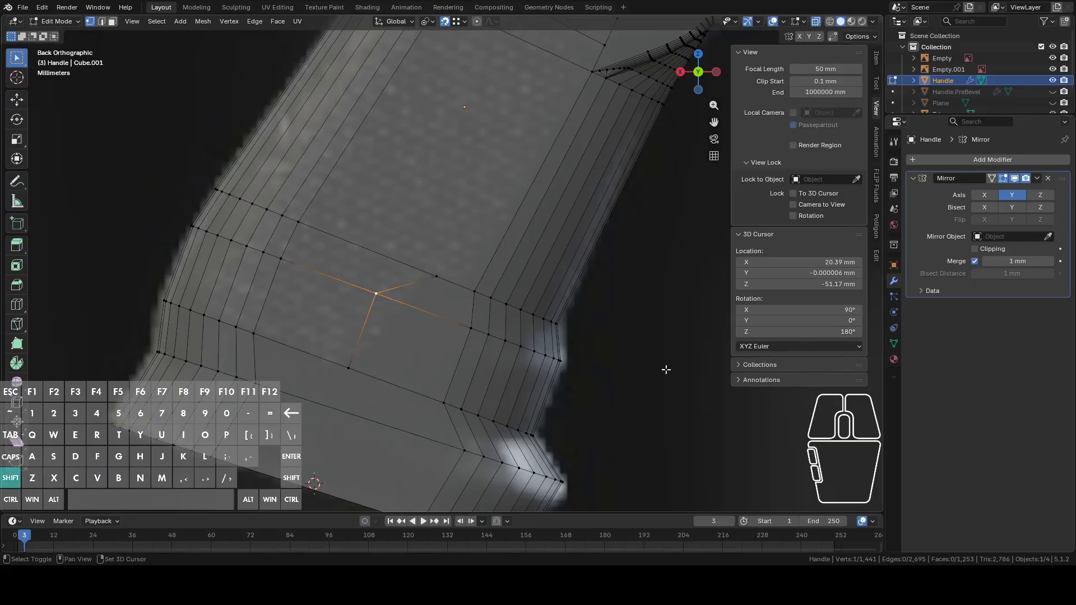
left_click(693, 388)
left_click(355, 382)
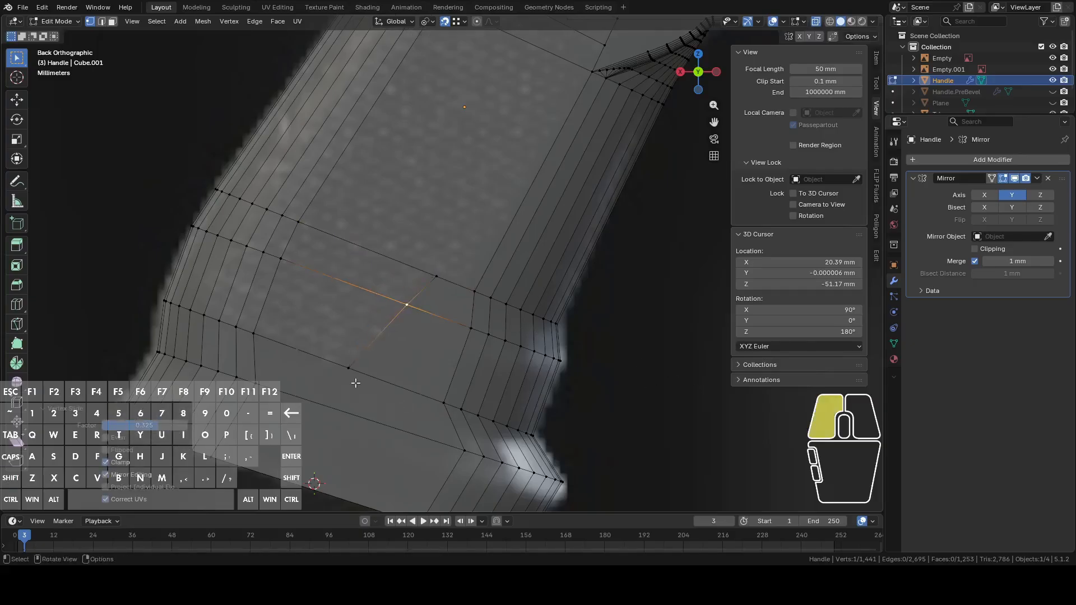
key("shift+v")
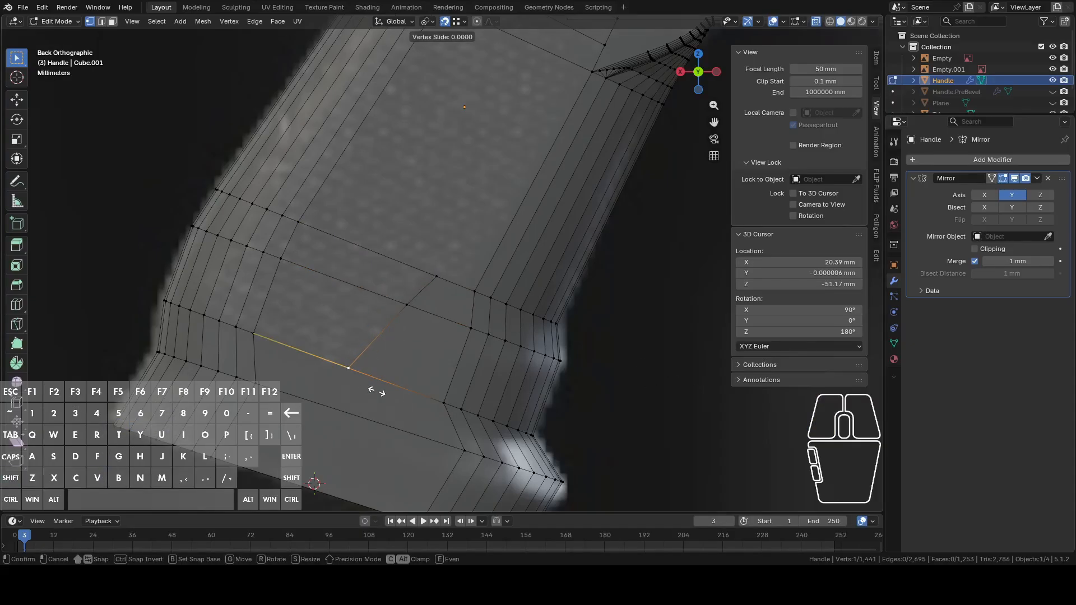
left_click(373, 392)
- Try to subdivide the faces of the grip's textured side panel, its border strips and the rear bevel
middle_click_drag(460, 345, 442, 415, "shift")
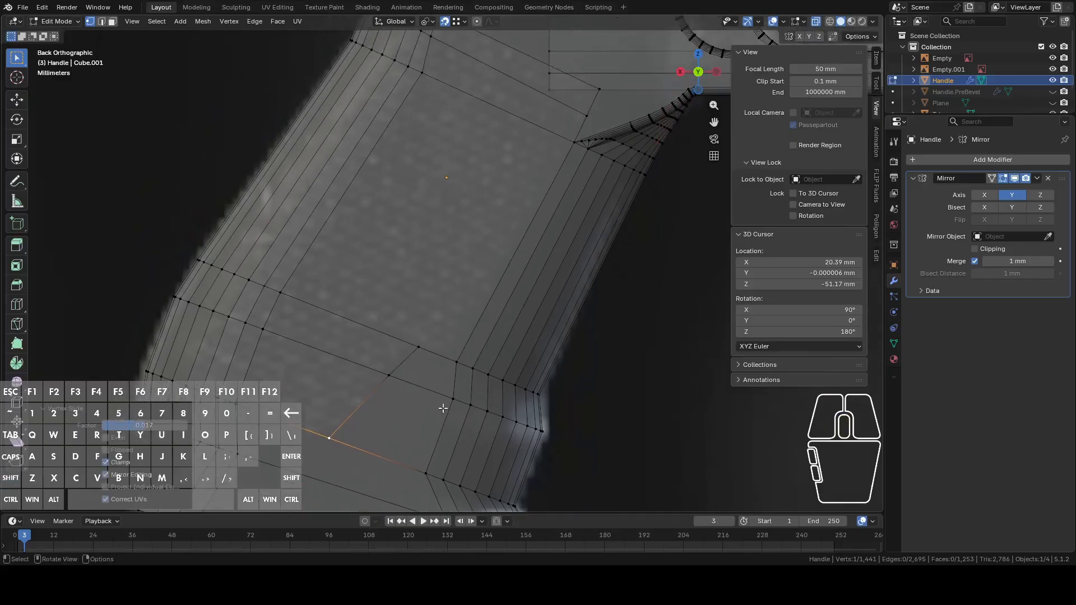
key("3")
left_click(422, 264)
key("c")
mouse_move(341, 319)
left_mouse_down()
mouse_move(300, 356)
mouse_move(241, 336)
mouse_move(180, 287)
mouse_move(228, 286)
left_mouse_up()
middle_click_drag(252, 224, 201, 353, "shift")
mouse_move(235, 331)
left_mouse_down()
mouse_move(268, 307)
mouse_move(225, 183)
mouse_move(303, 151)
mouse_move(358, 174)
mouse_move(382, 168)
mouse_move(321, 168)
mouse_move(331, 162)
mouse_move(429, 212)
left_mouse_up()
right_click(414, 245)
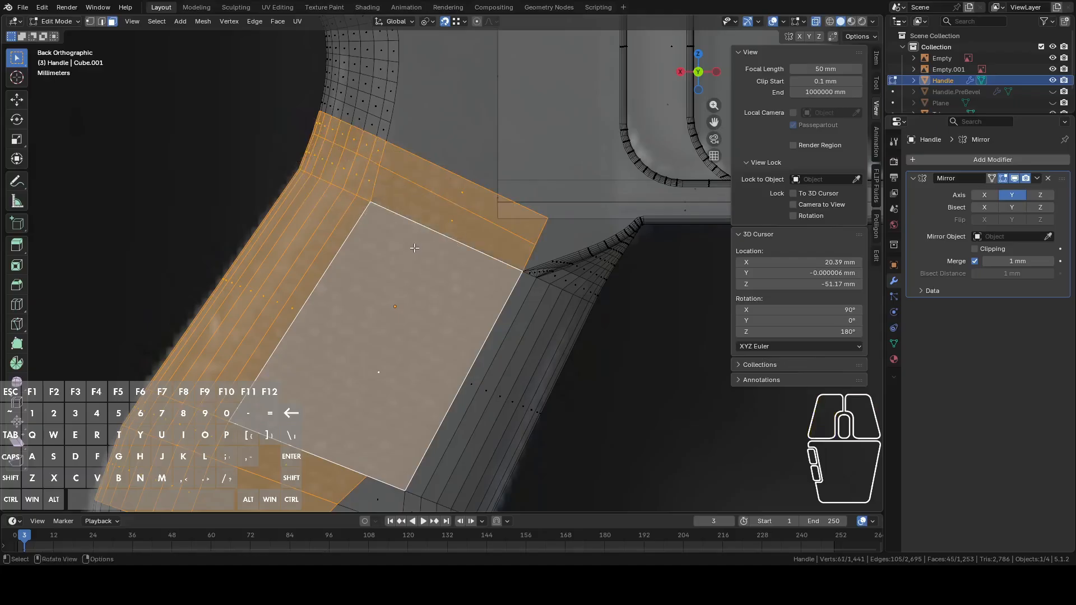
scroll(408, 268, "down", 2)
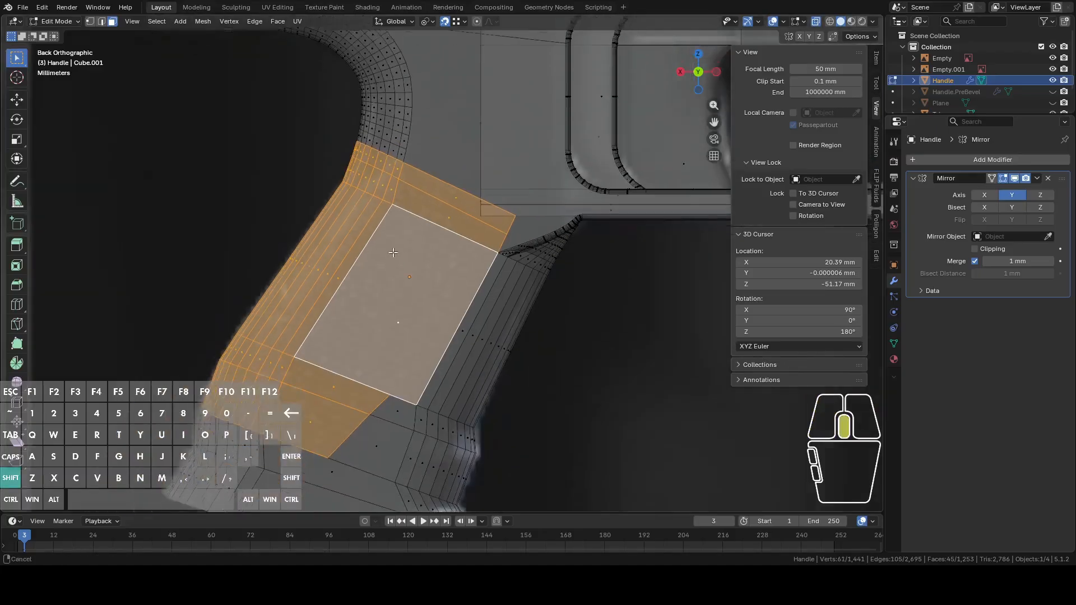
right_click(417, 304)
left_click(410, 306)
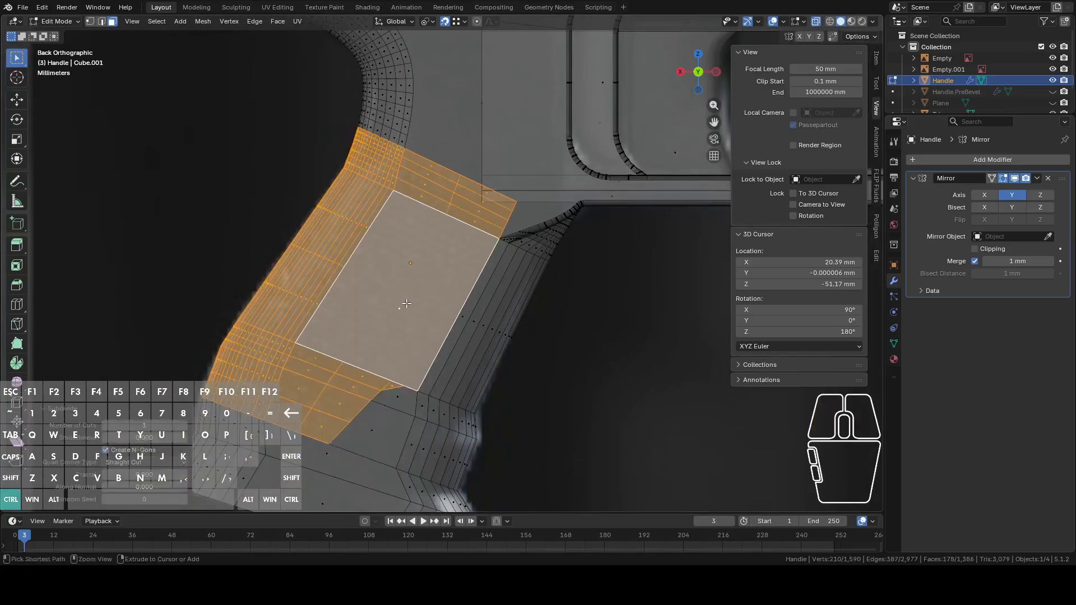
key("ctrl+z")
- Subdivide the cross edges of the upper border strip above the textured panel, including its rear bevel, with 2 cuts
left_click(410, 210)
middle_click_drag(408, 204, 375, 311, "shift")
scroll(391, 301, "up", 2)
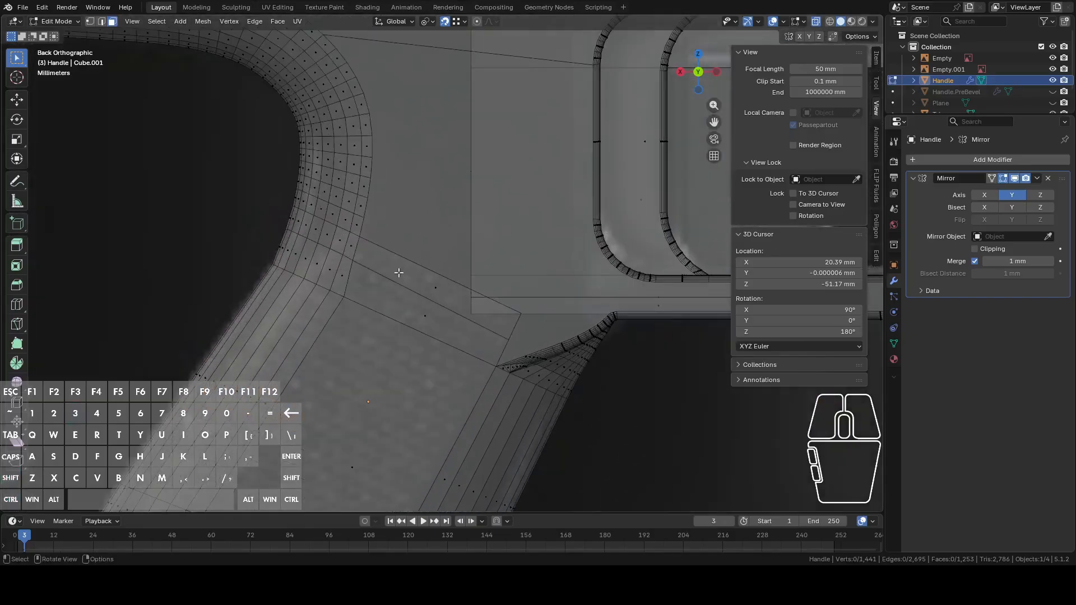
scroll(387, 269, "up", 2)
left_click(317, 247, "alt")
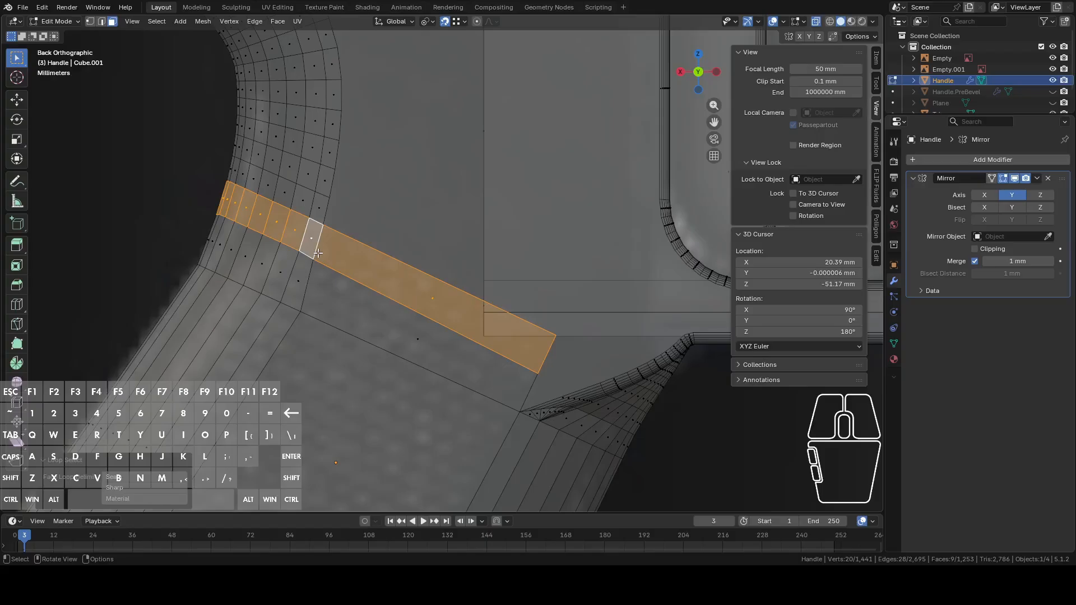
key("2")
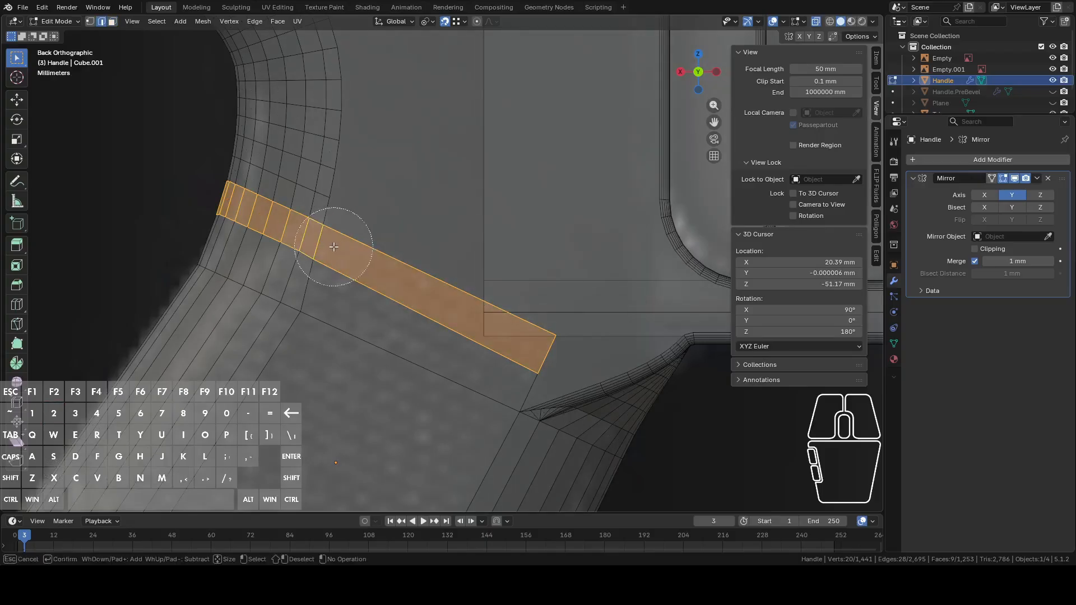
left_click(371, 291, "alt+shift")
left_click(392, 254, "alt+shift")
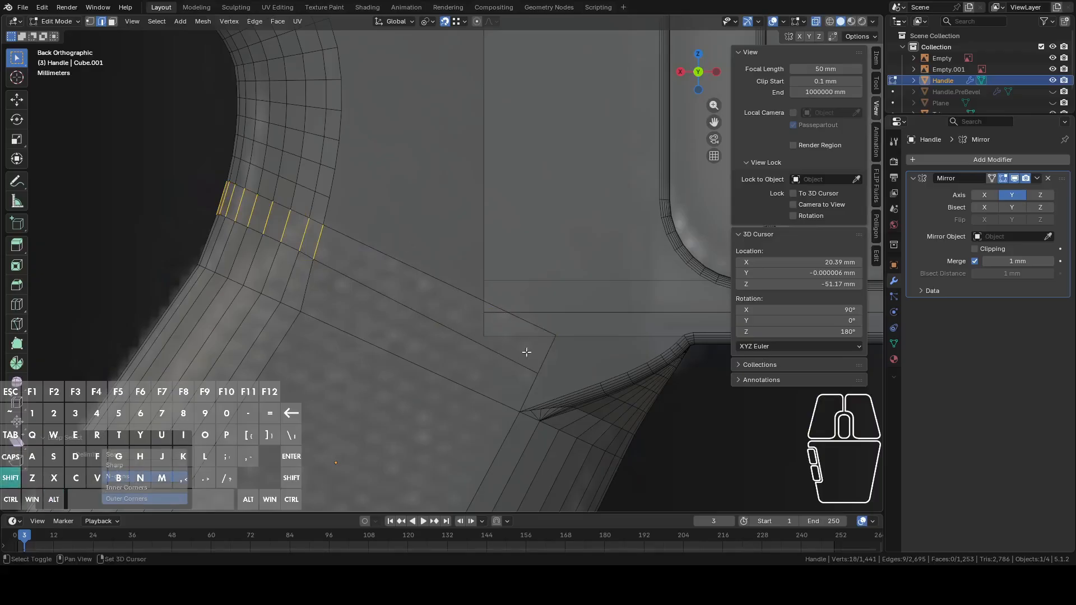
left_click(545, 353, "shift")
right_click(474, 245)
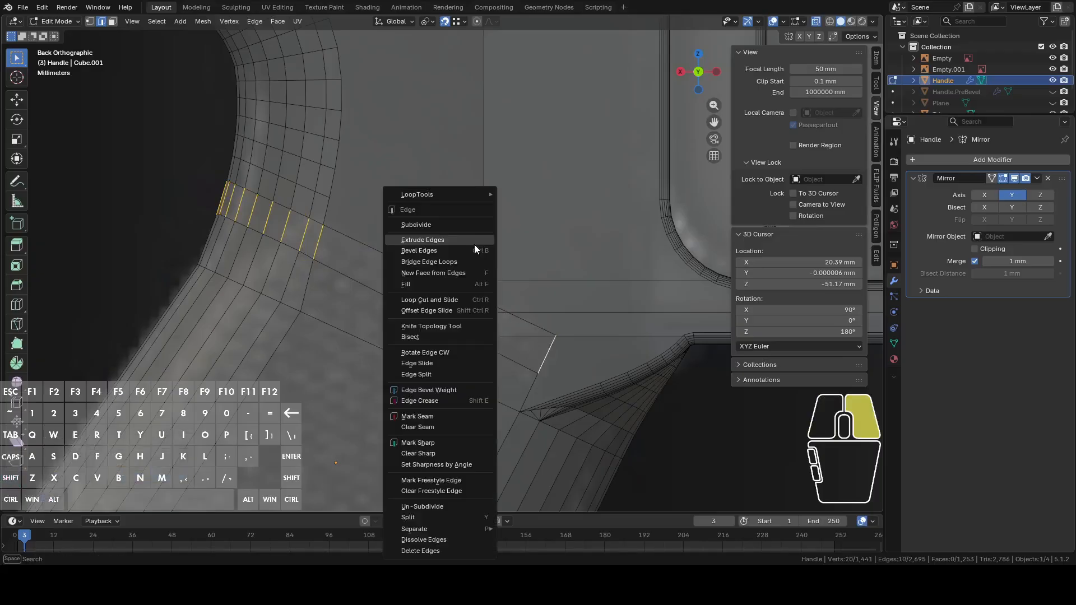
left_click(450, 224)
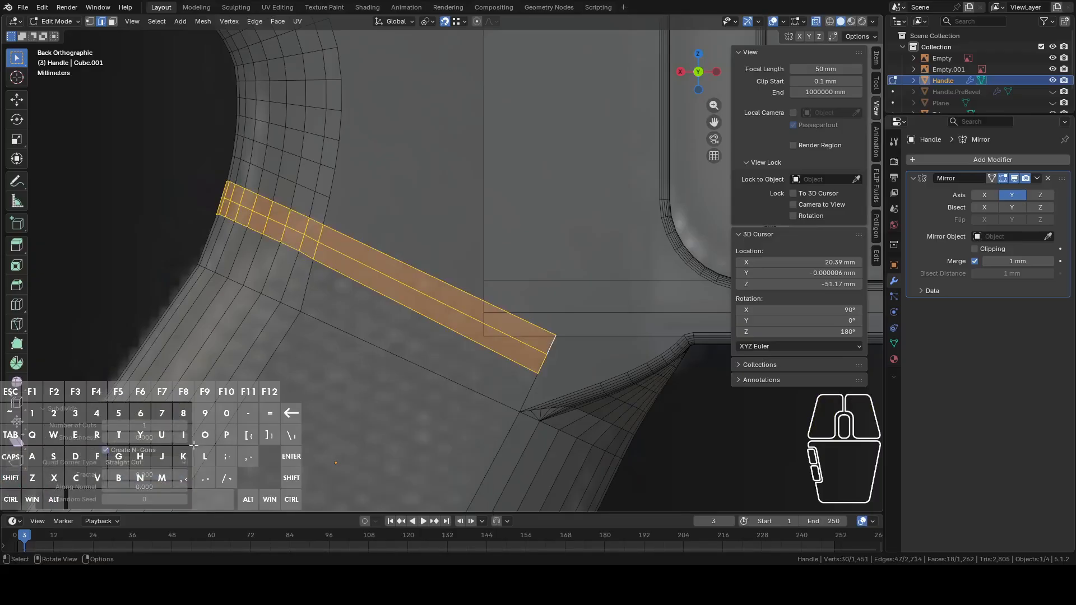
left_click(185, 427)
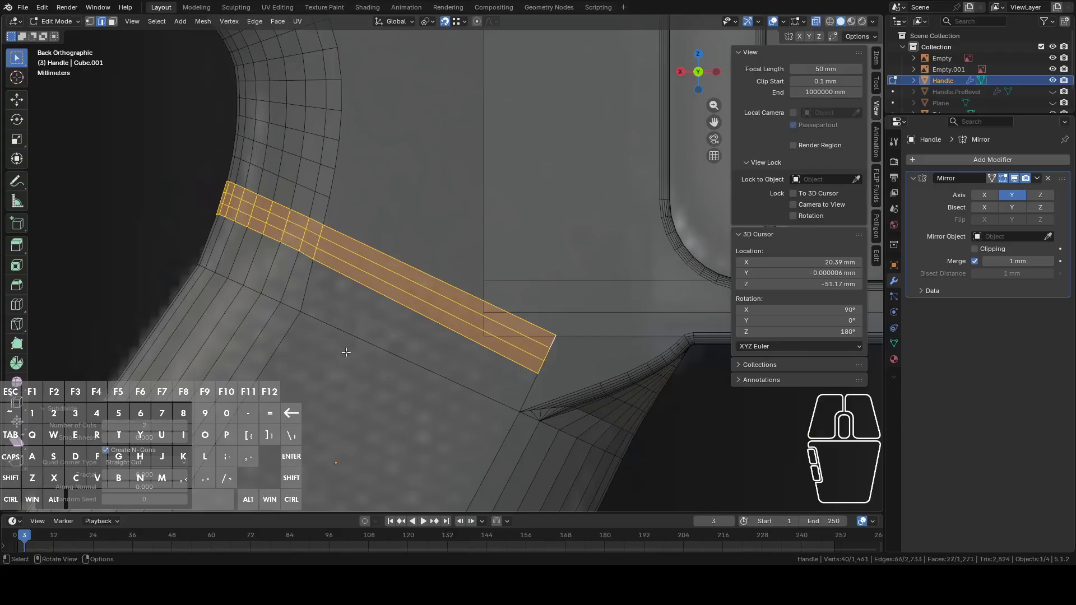
key("alt+a")
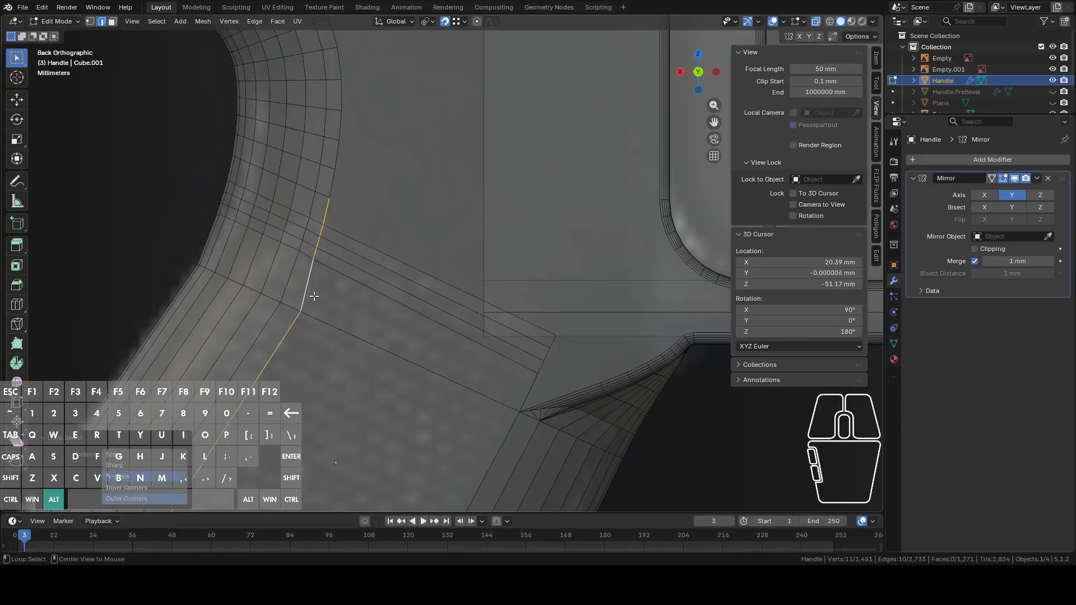
- Subdivide the cross edges of the strip directly above the textured panel, including its rear bevel, with 3 cuts
key("3")
left_click(410, 335, "alt")
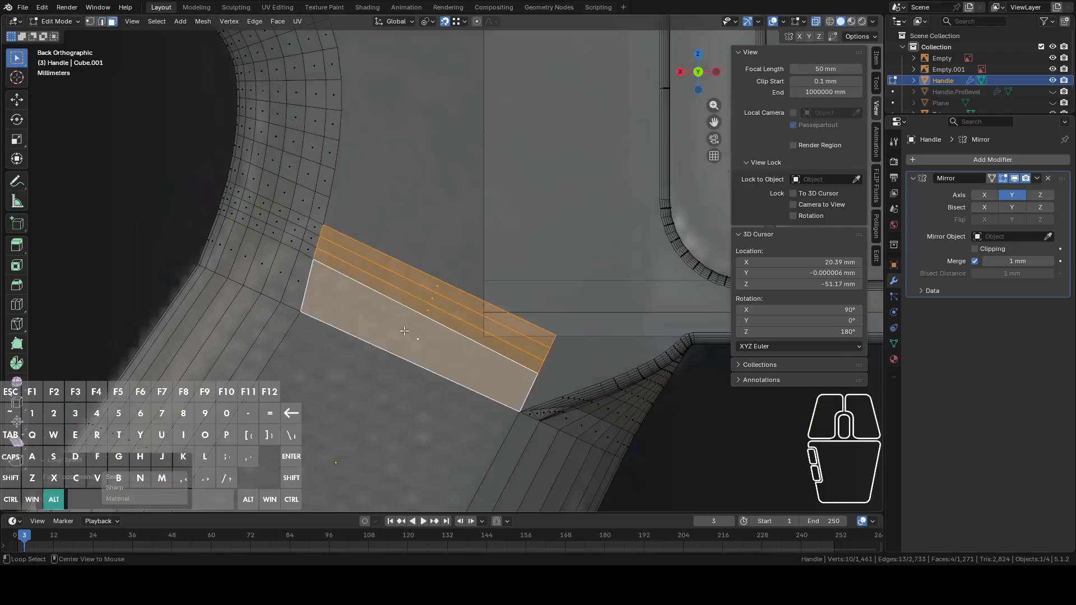
left_click(324, 297, "alt")
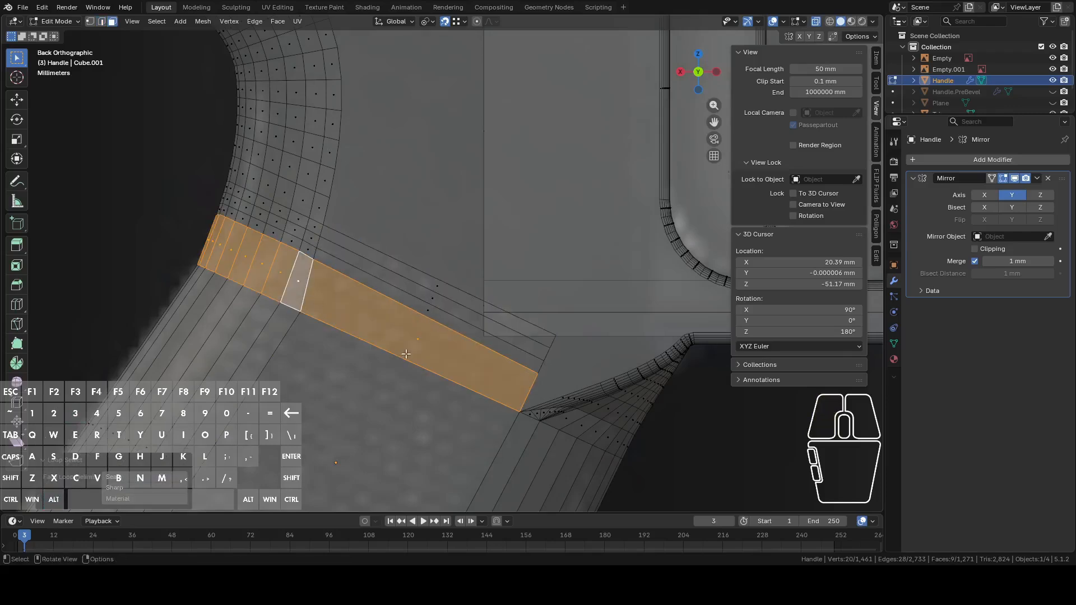
key("2")
left_click(385, 351, "alt+shift")
left_click(404, 323, "alt+shift")
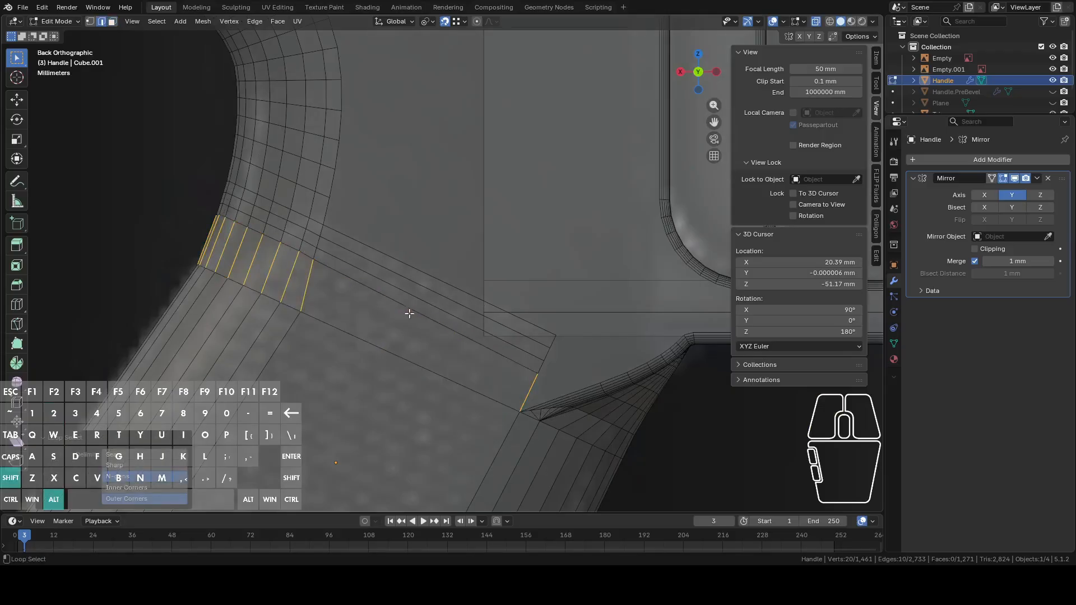
right_click(412, 313)
left_click(355, 223)
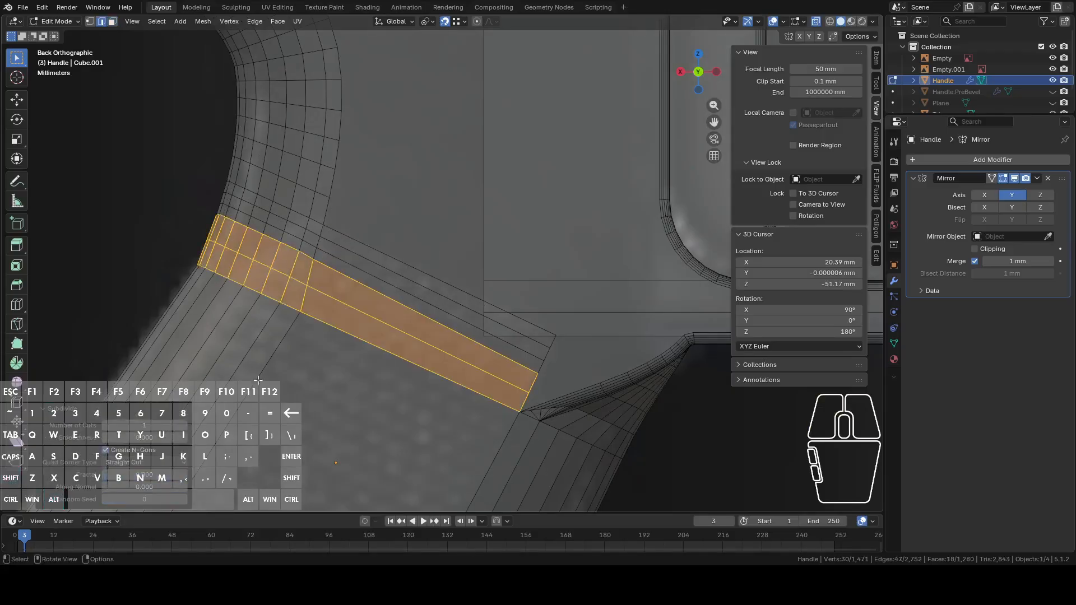
left_click(184, 425)
left_click(183, 425)
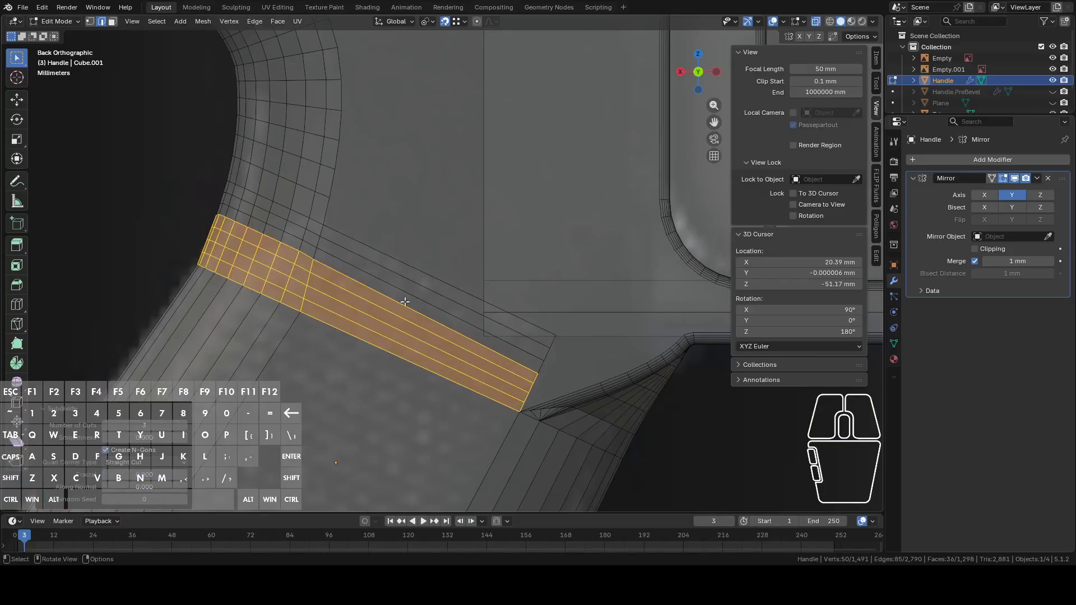
- Select the long edges of the main textured panel and its rear bevel strips, leaving out the panel's upper and lower borders
scroll(354, 331, "down", 2)
middle_click_drag(351, 341, 418, 252, "shift")
scroll(400, 282, "down", 1)
middle_click_drag(413, 335, 435, 295, "shift")
key("3")
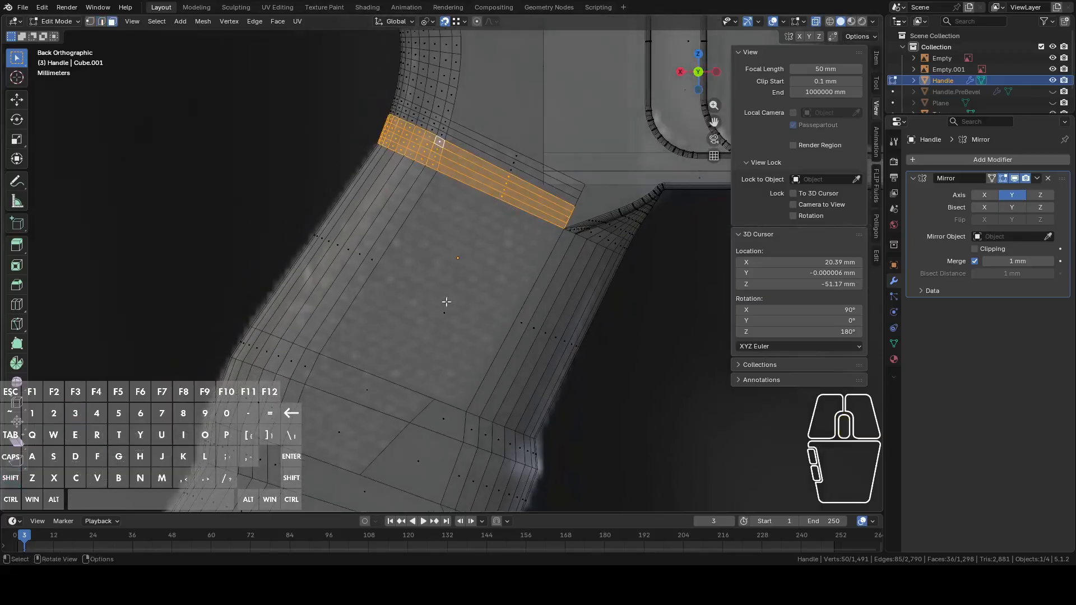
left_click(437, 301)
key("c")
mouse_move(391, 279)
left_mouse_down()
mouse_move(302, 243)
mouse_move(317, 231)
left_mouse_up()
right_click(318, 227)
left_click(488, 197, "alt+shift")
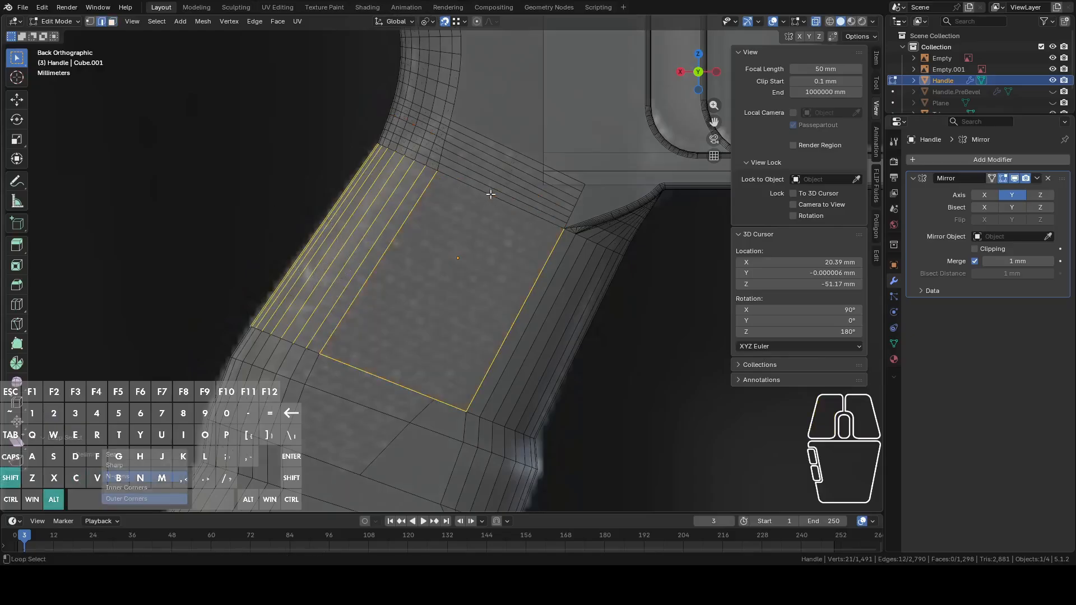
left_click(370, 368, "alt+shift")
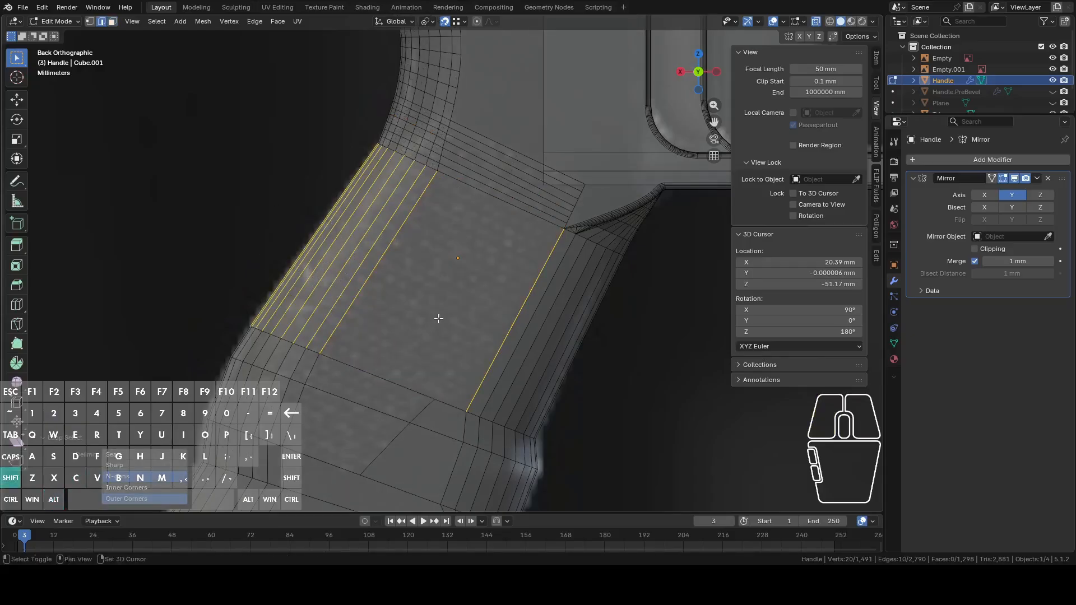
- Try to subdivide the selected long edges, and adjust the edge selection along the panel's lower border
middle_click_drag(446, 308, 415, 308, "shift")
right_click(414, 308)
left_click(398, 227)
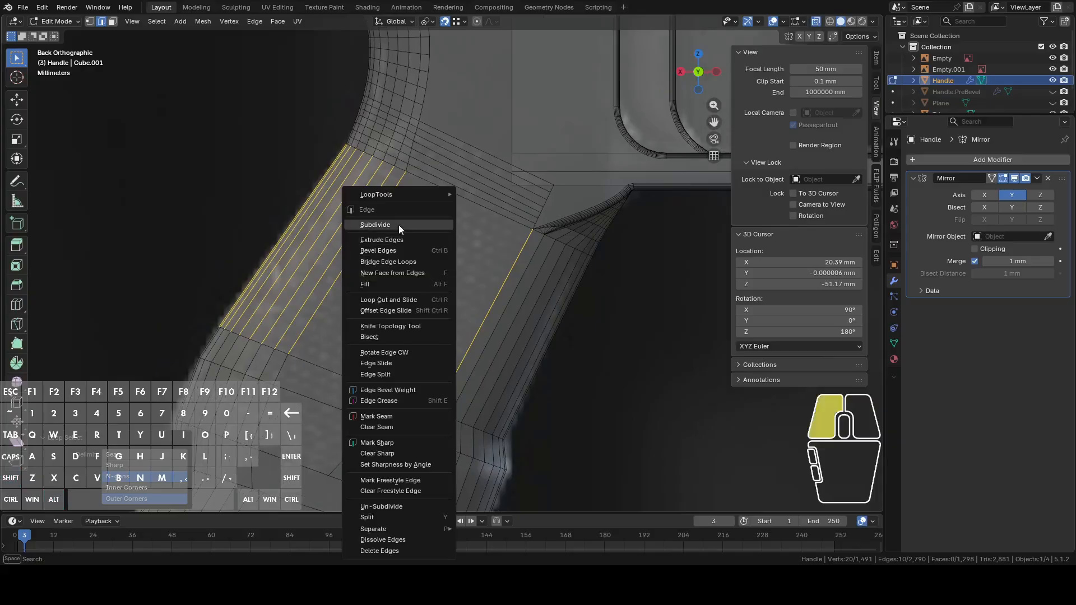
key("ctrl+z")
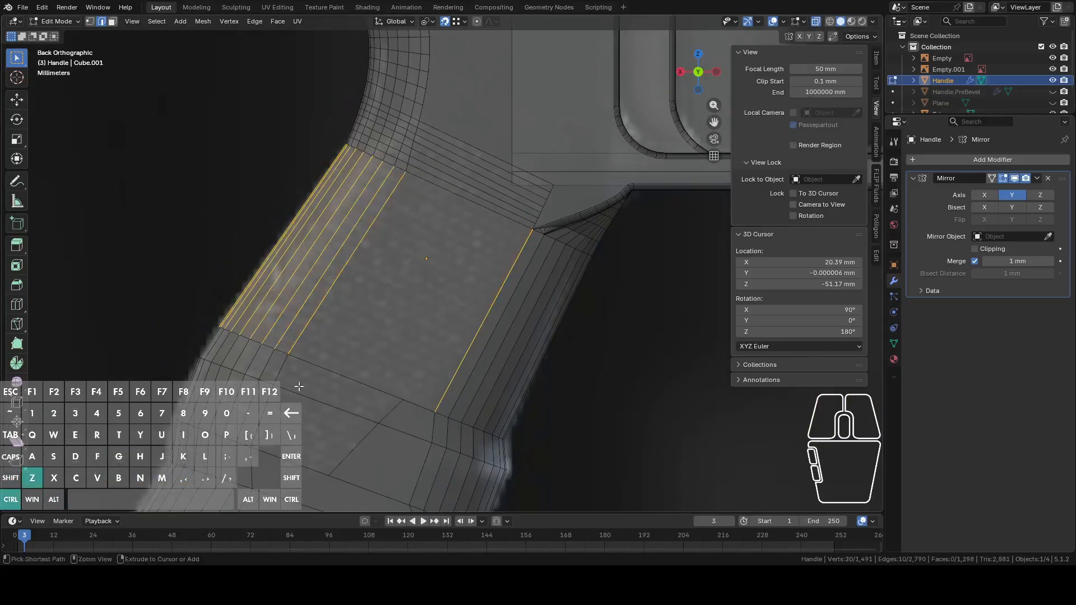
left_click(411, 402, "shift")
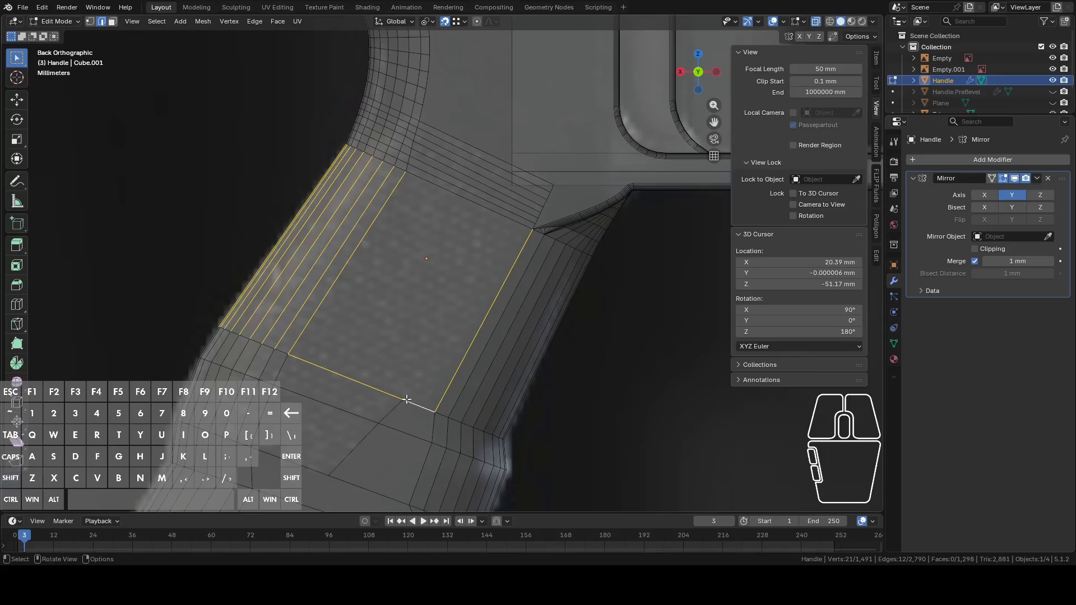
key("c")
left_click(380, 399, "shift")
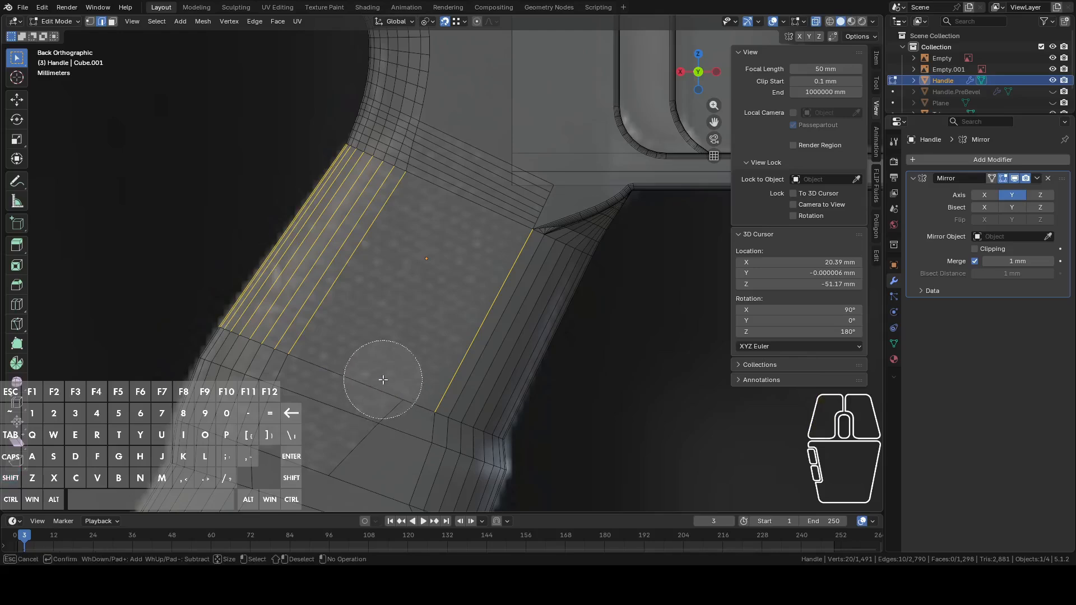
right_click(383, 380)
- Subdivide the selected long edges of the textured panel and its rear bevel with 20 cuts
right_click(382, 373)
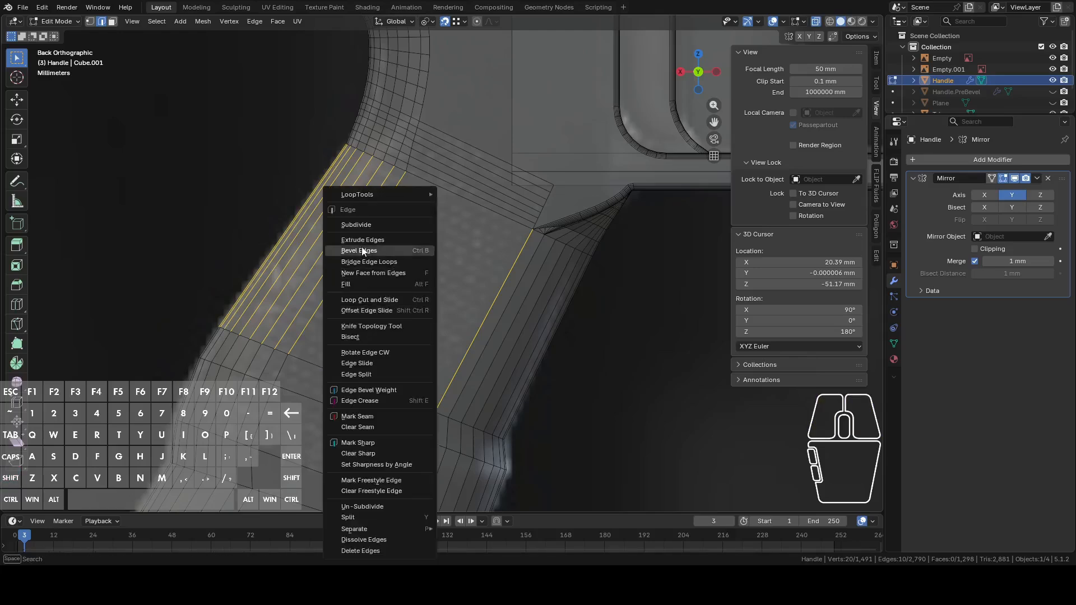
left_click(365, 224)
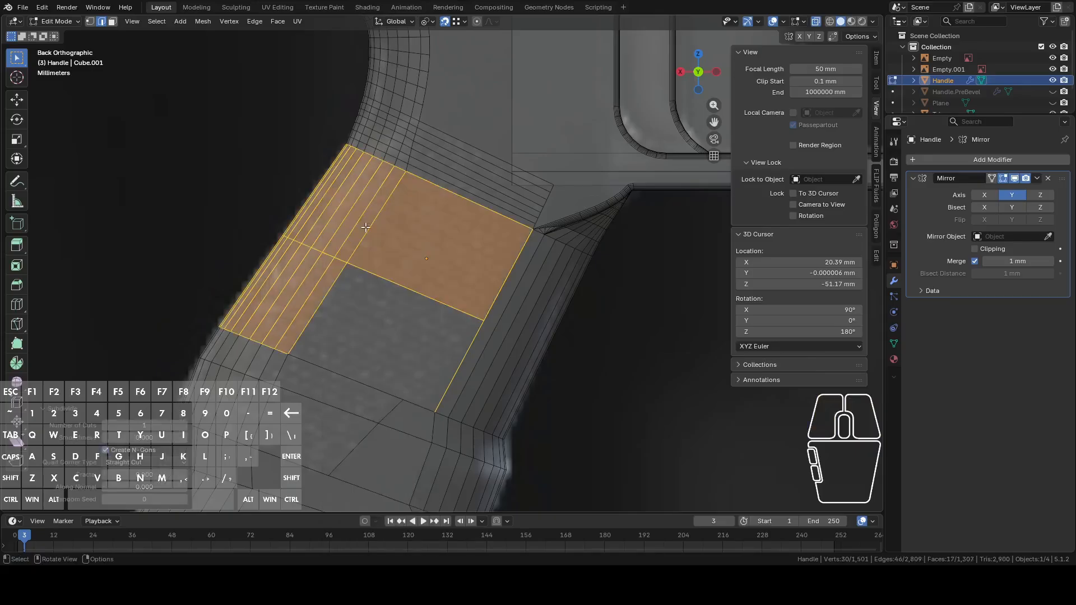
left_click(182, 425)
left_click(183, 426)
left_click_drag(139, 427, 179, 427)
left_click(183, 426)
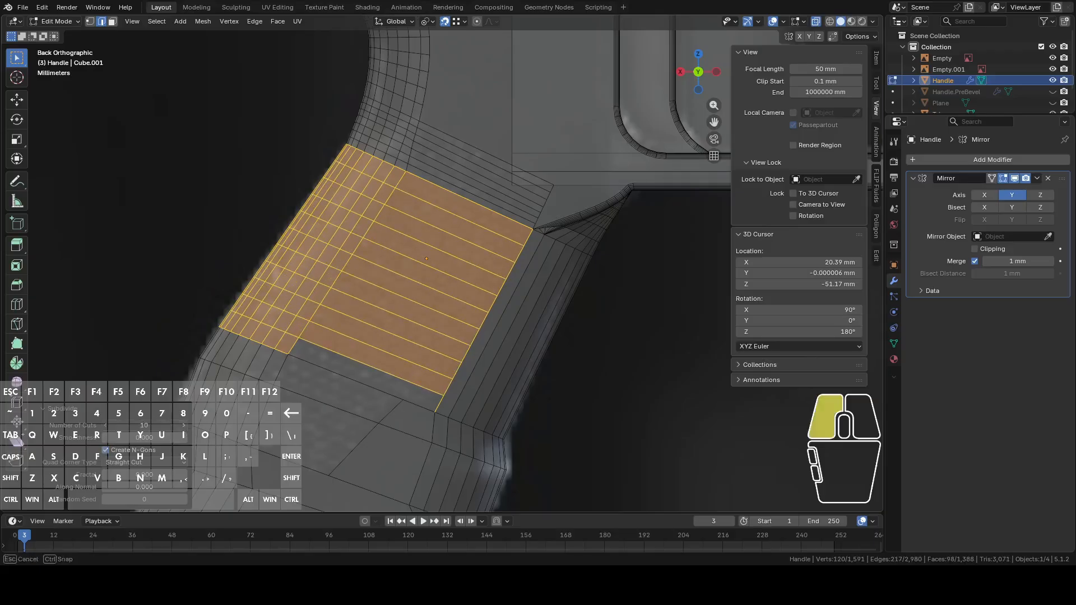
left_click(158, 426)
type("2")
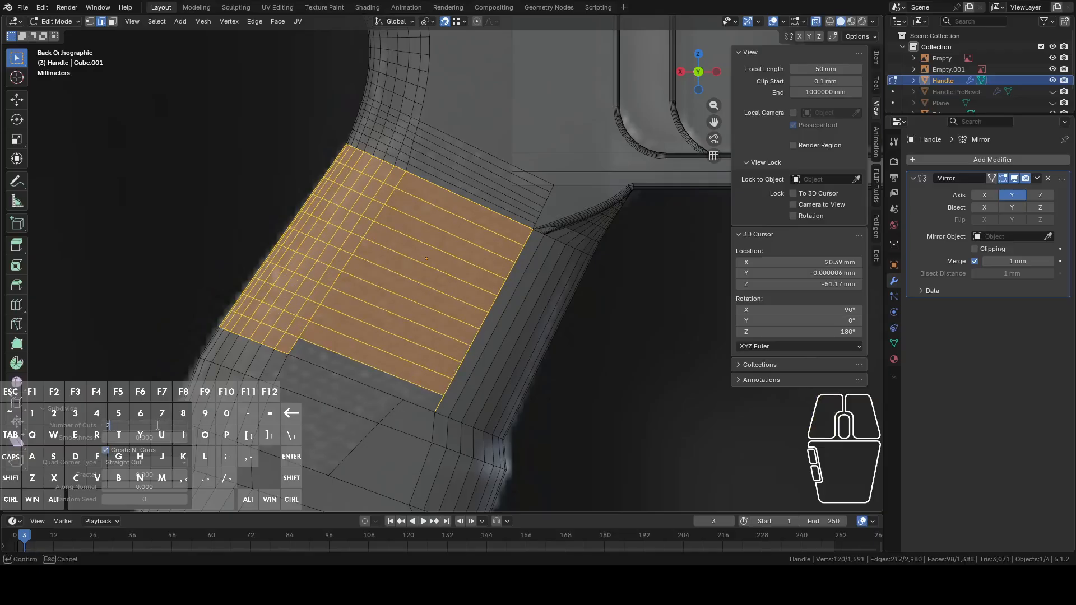
type("0")
key("Return")
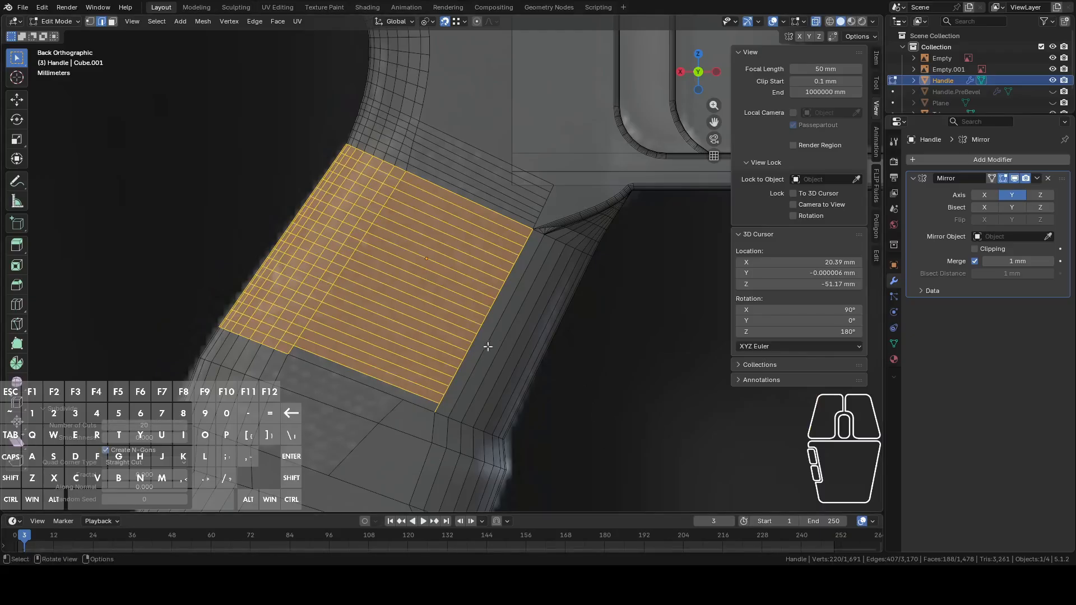
- Subdivide the row of faces just below the main textured panel, from the rear bevel to the diagonal, with 2 cuts
middle_click_drag(390, 380, 398, 320, "shift")
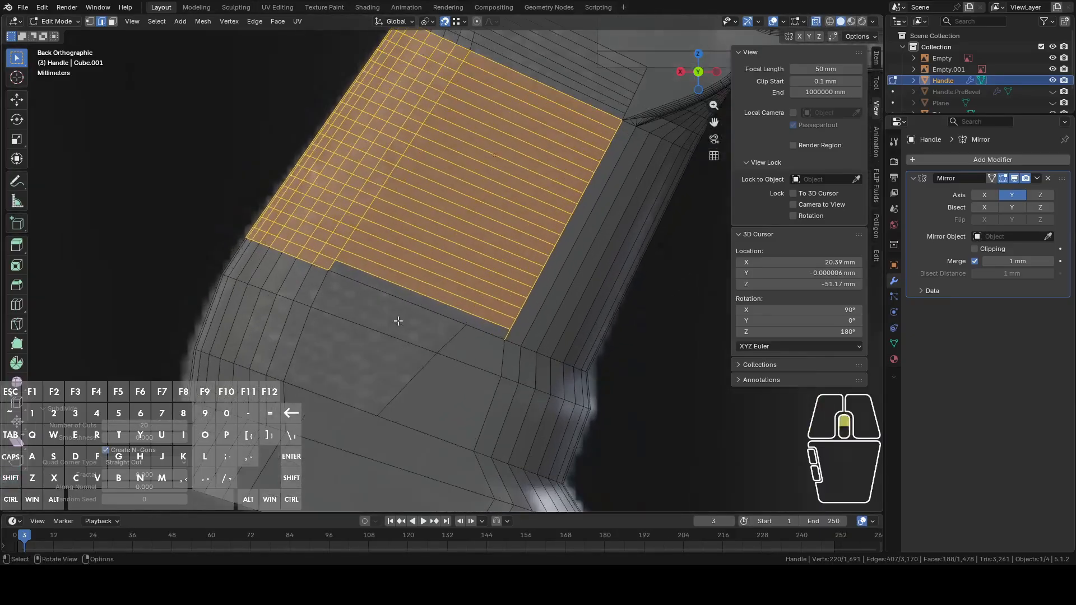
key("alt+a")
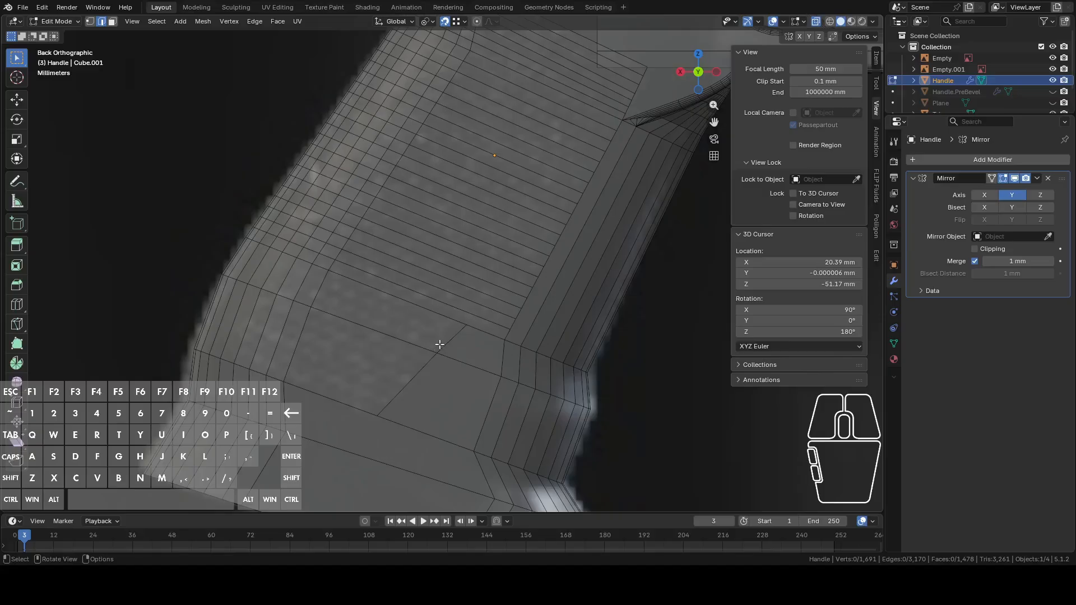
key("3")
left_click(317, 287, "alt")
key("c")
left_click_drag(499, 359, 607, 407, "shift")
right_click(564, 364)
middle_click_drag(420, 278, 457, 274, "shift")
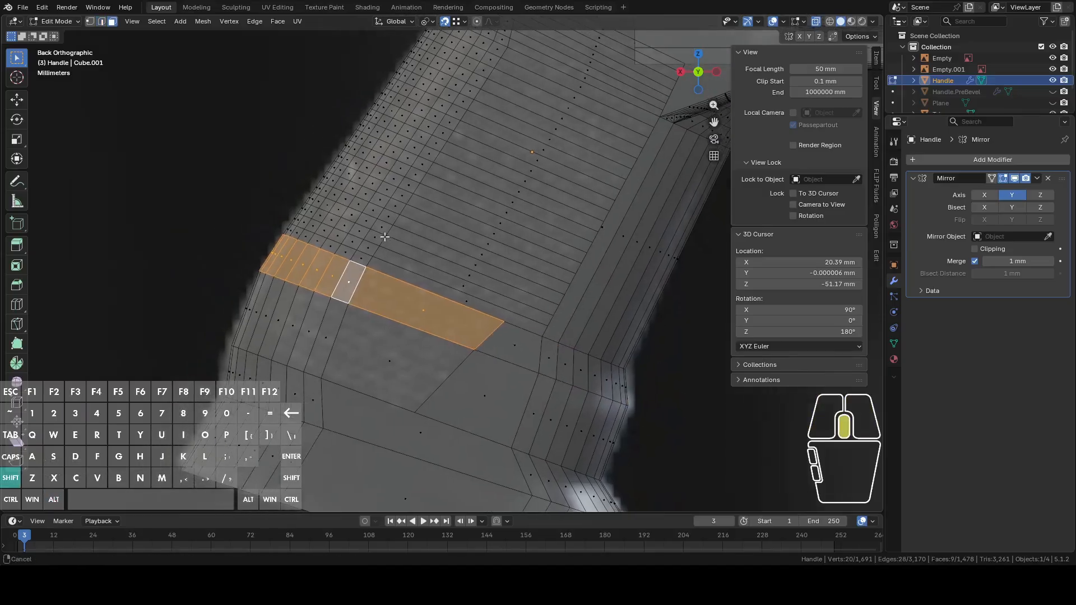
right_click(490, 262)
left_click(480, 257)
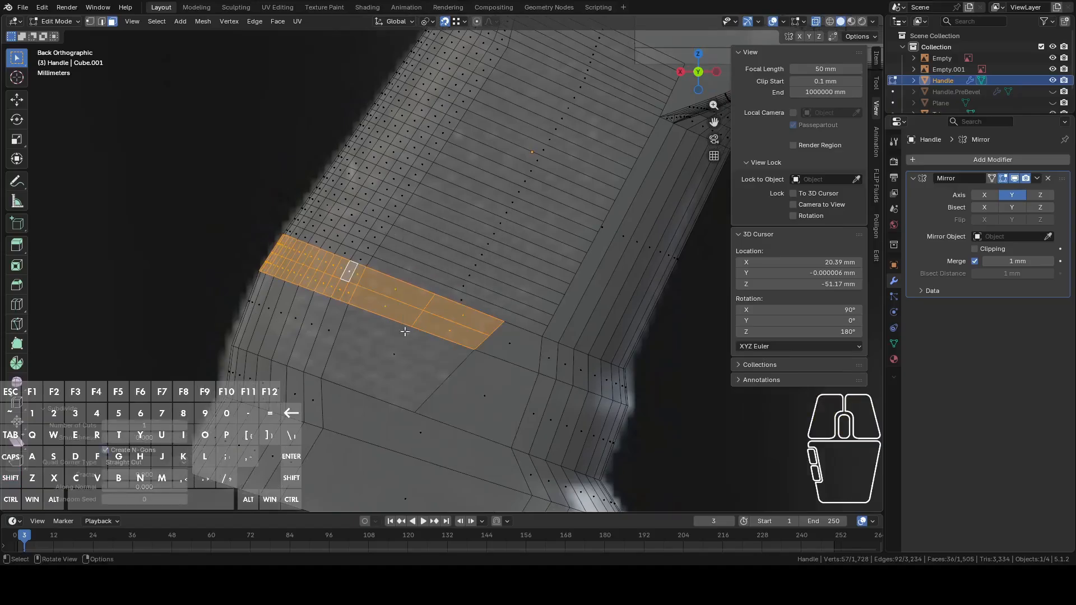
left_click(184, 427)
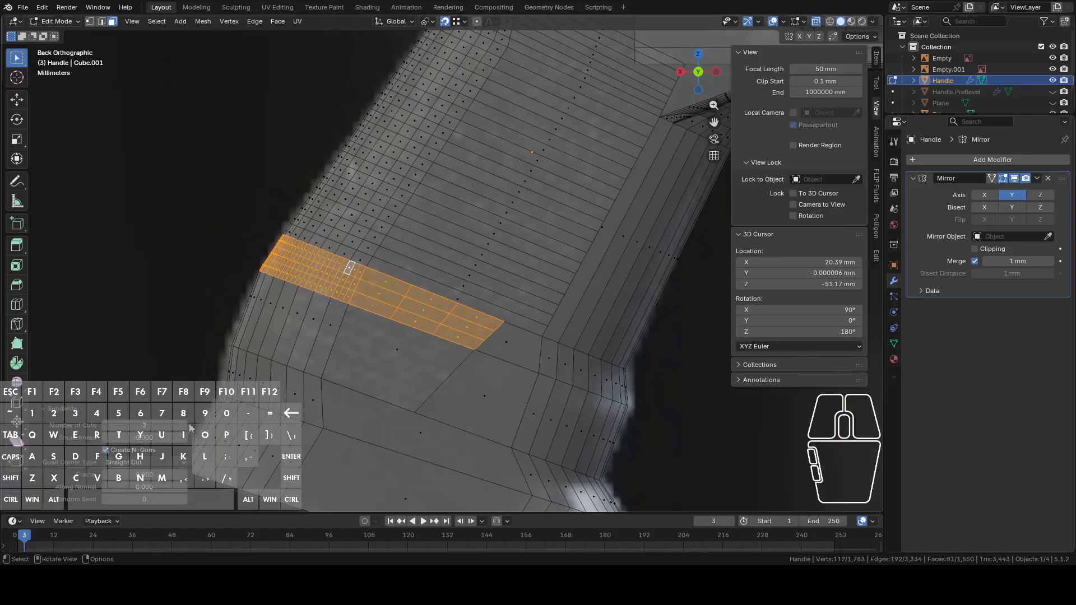
key("alt+a")
left_click(346, 352)
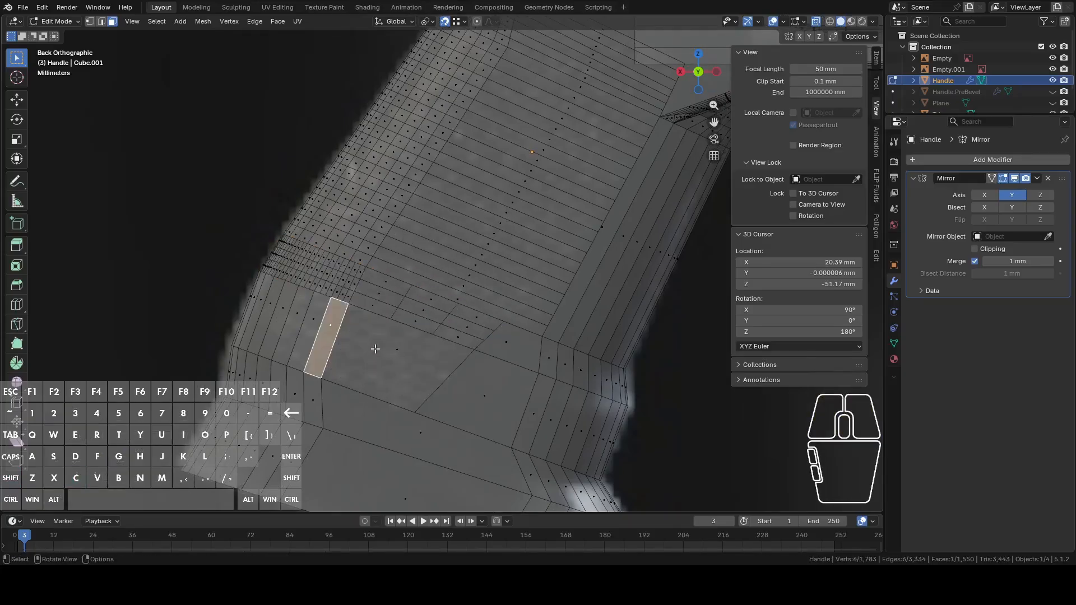
left_click(322, 328, "alt")
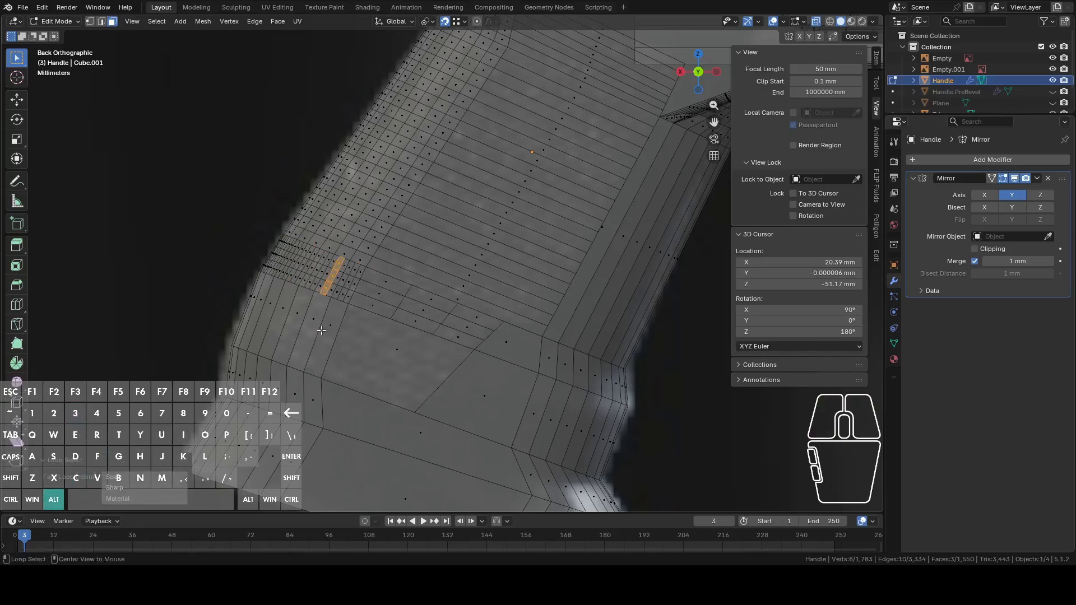
left_click(302, 320, "alt")
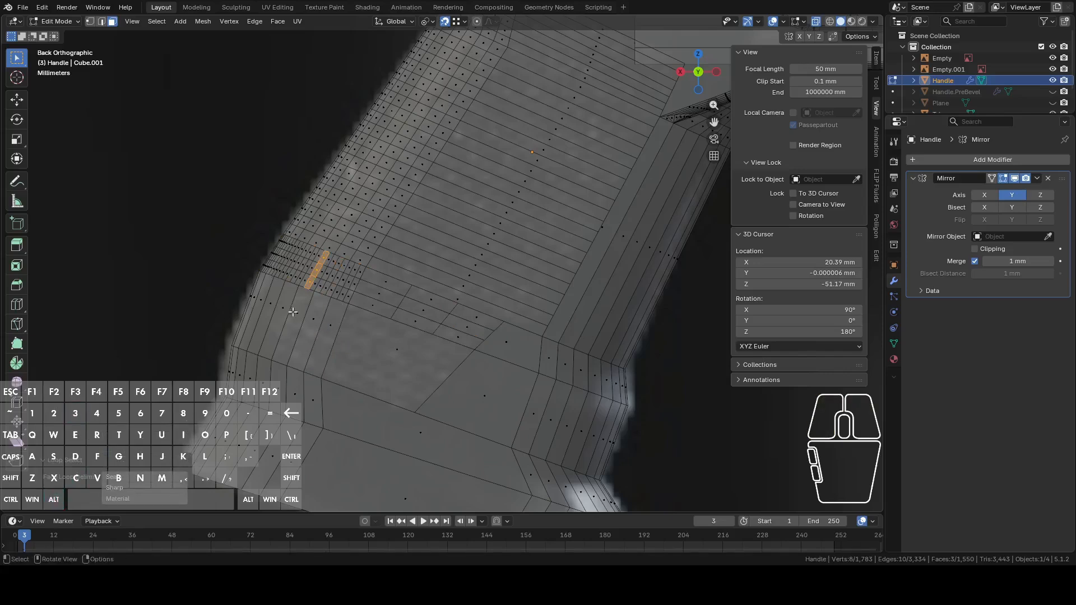
scroll(295, 312, "up", 1, "alt")
left_click(294, 324)
key("c")
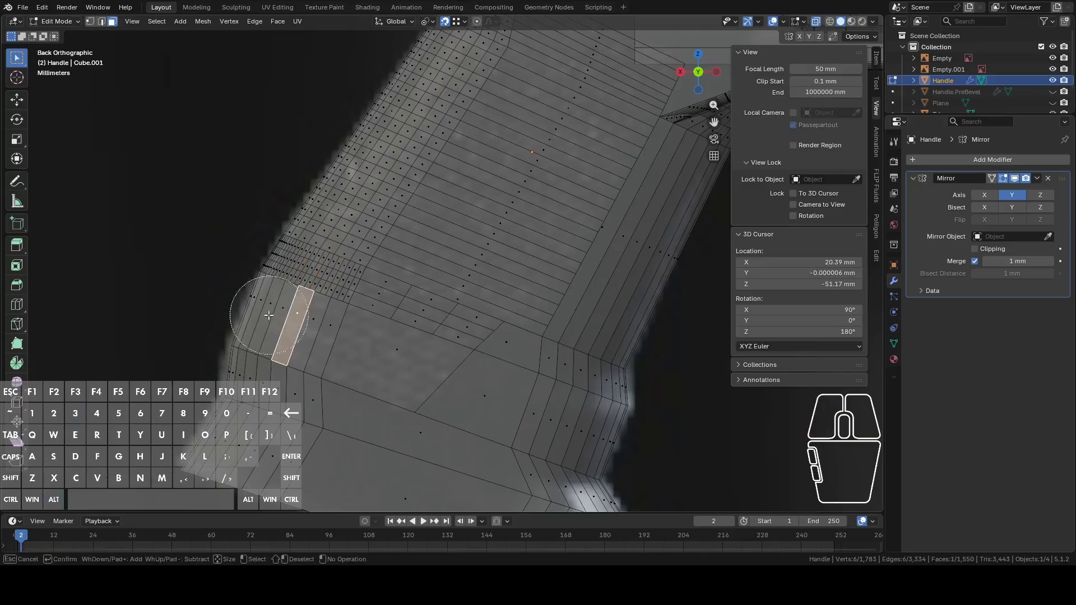
left_click_drag(241, 306, 405, 361)
right_click(405, 361)
key("2")
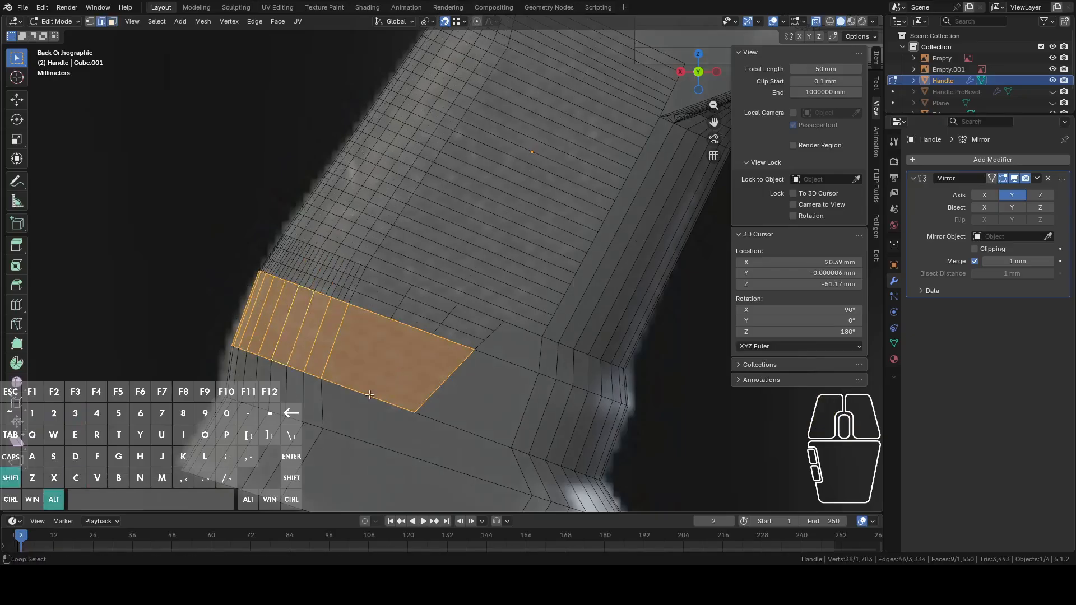
left_click(381, 330, "alt+shift")
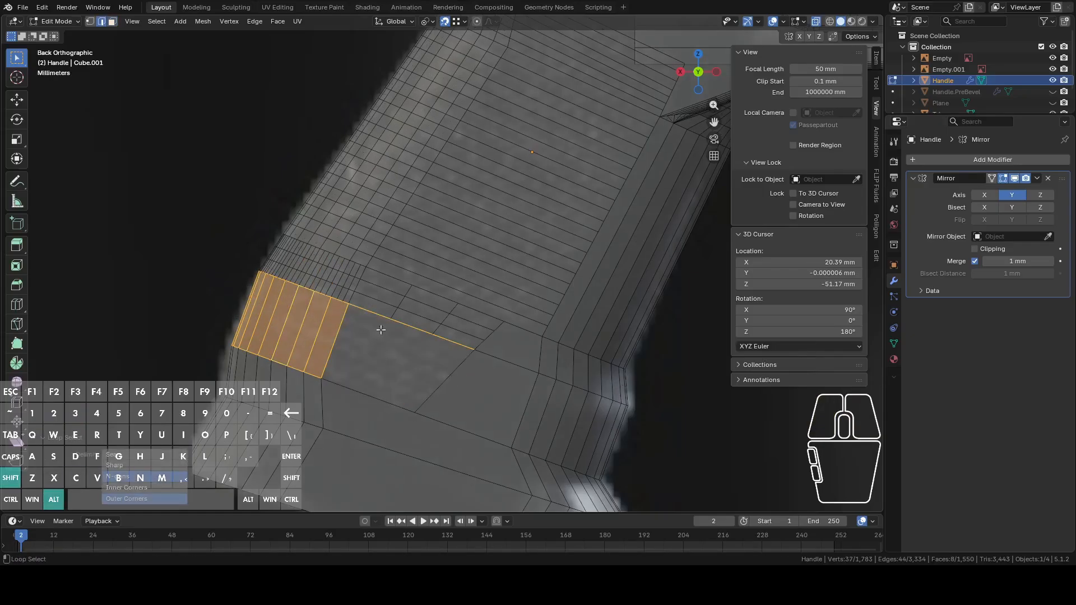
left_click(335, 299, "alt+shift")
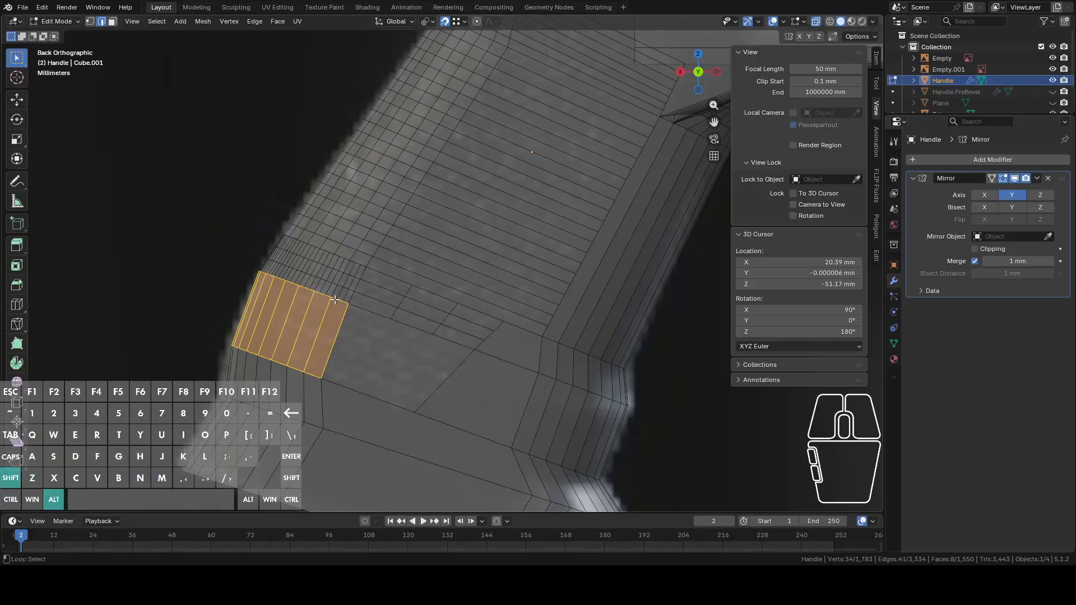
- Undo the recent selections and the 2-cut subdivision of the face row just below the main textured panel
key("ctrl+z")
key("ctrl+z")
key("ctrl+z")
key("ctrl+z")
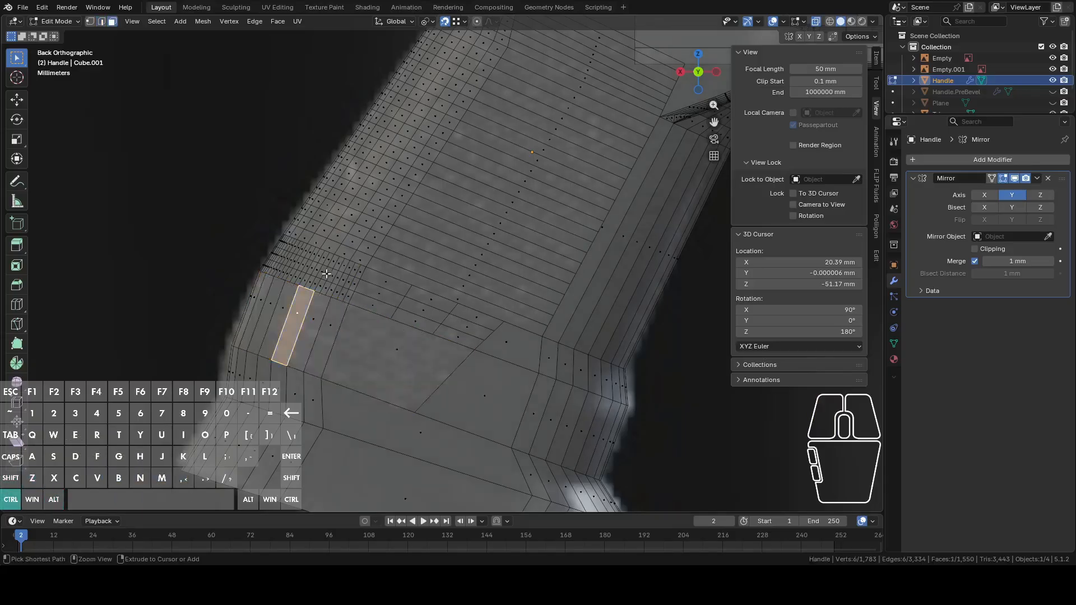
key("ctrl+z")
key("ctrl+z")
key("ctrl+z")
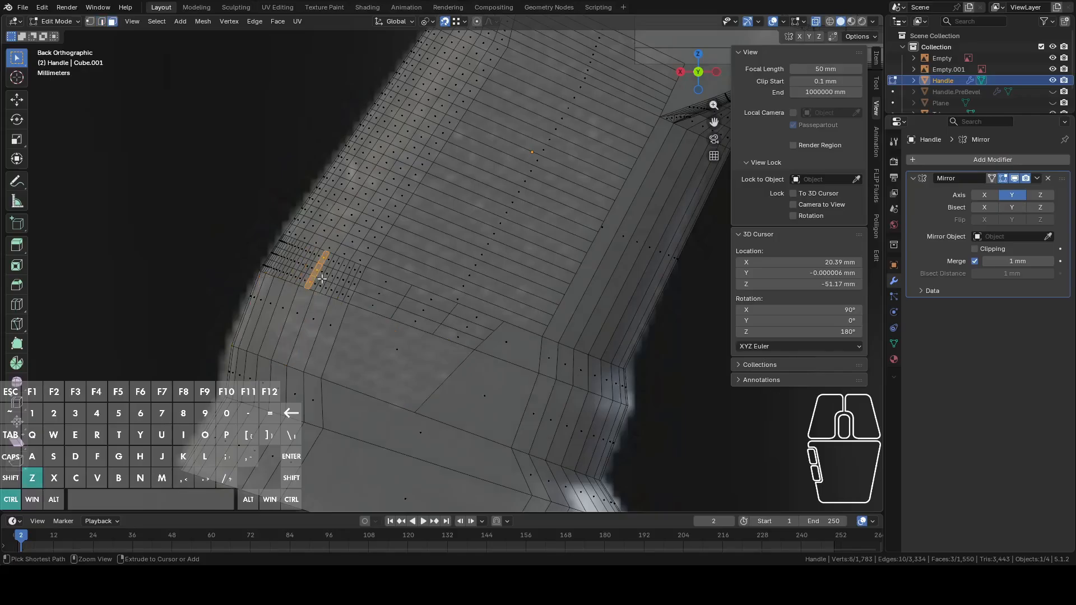
key("ctrl+z")
key("ctrl+z")
key("ctrl+z")
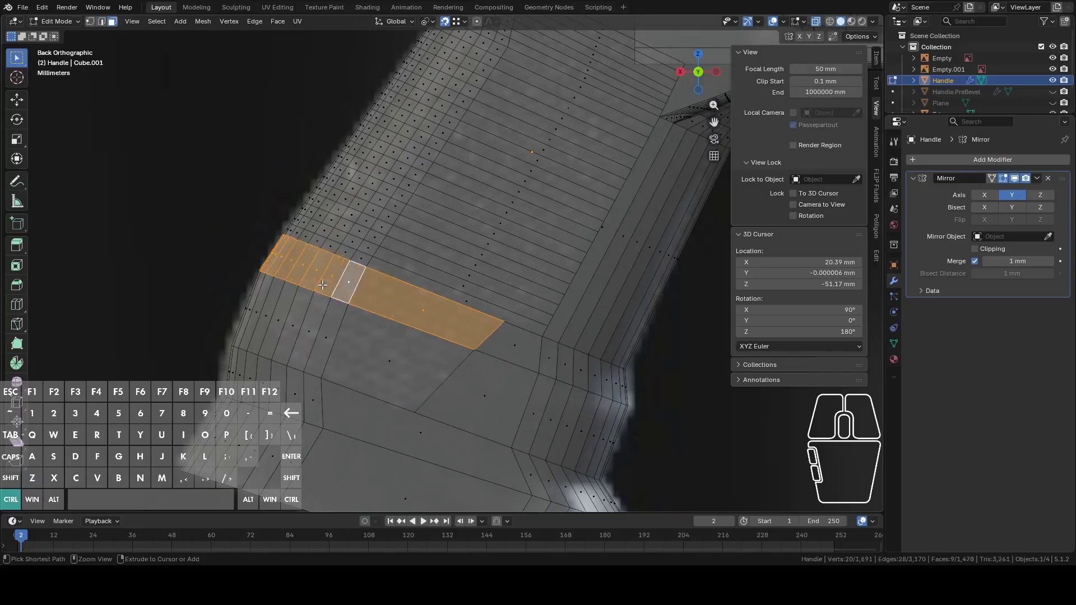
- Deselect the row's upper and lower border edges and subdivide its remaining cross edges with 3 cuts
key("2")
left_click(397, 321, "alt+shift")
left_click(396, 282, "alt+shift")
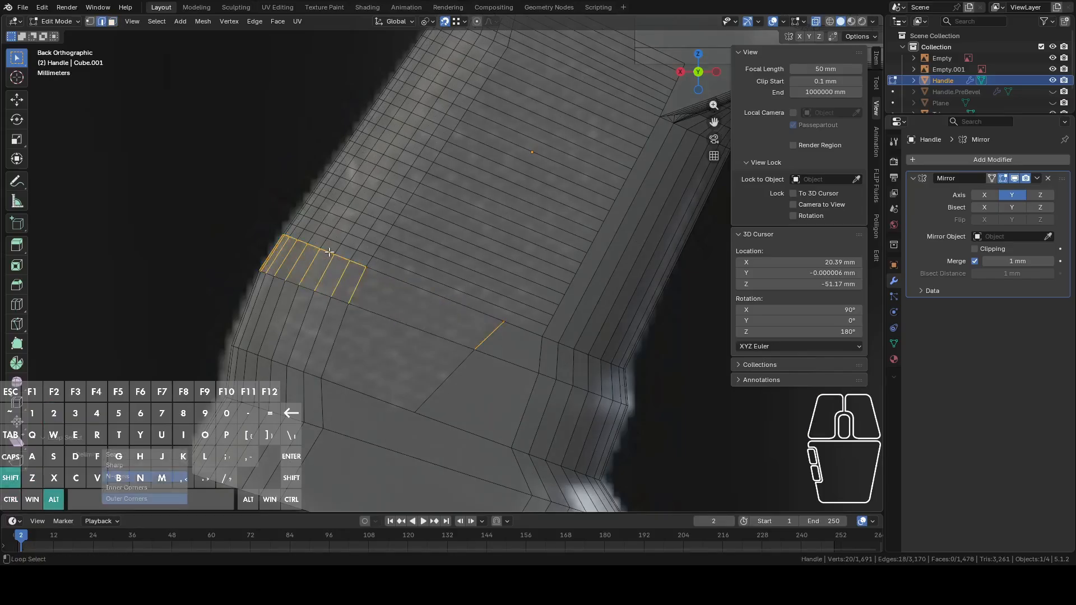
right_click(383, 274)
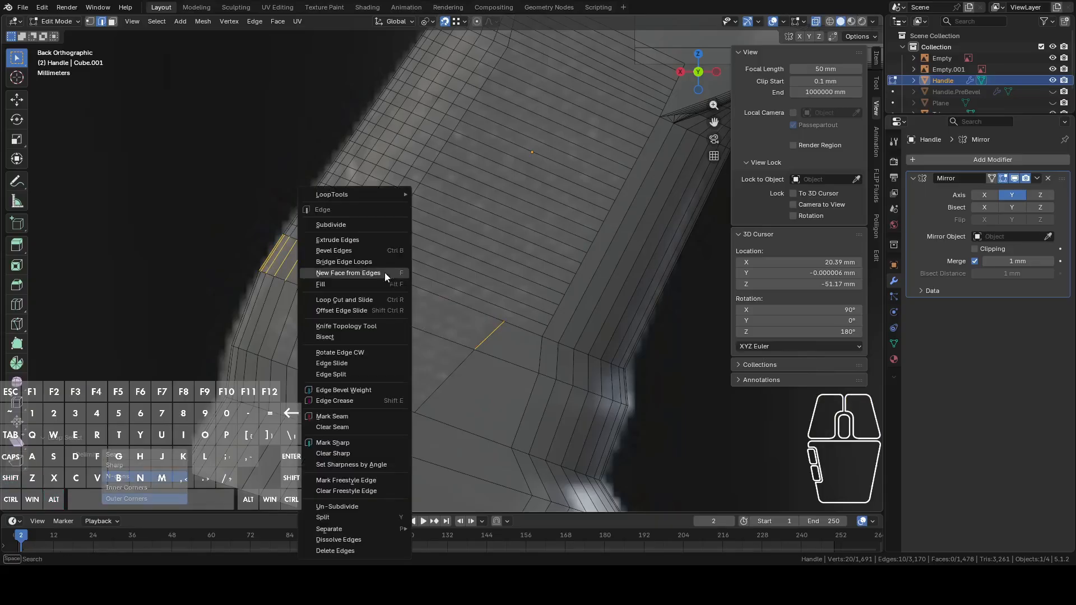
left_click(359, 224)
left_click(185, 426)
left_click(186, 425)
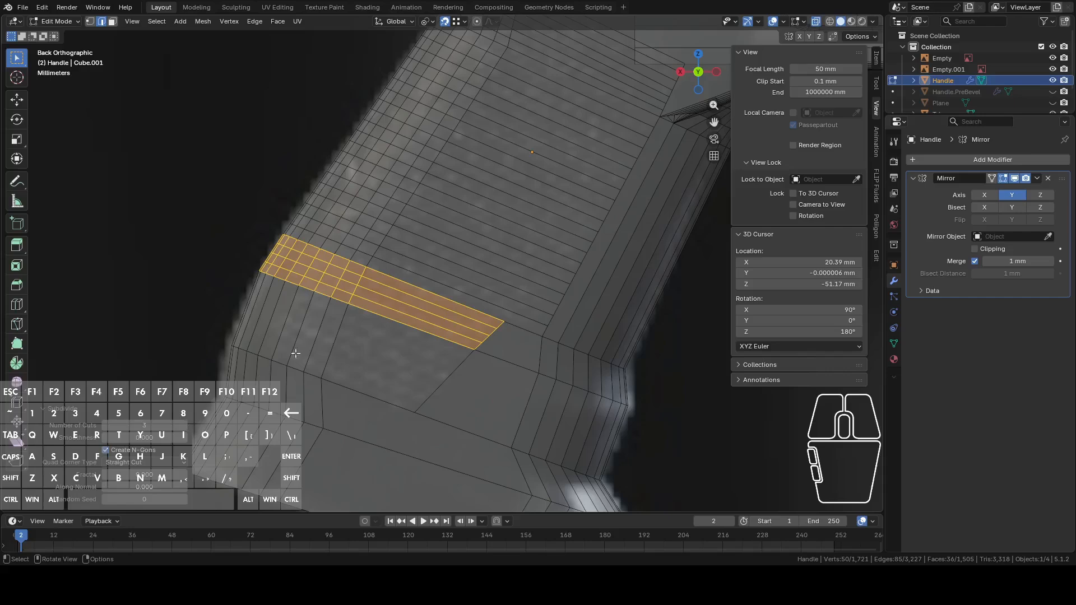
- Subdivide the lengthwise edges of the next lower face row, from the rear bevel to the diagonal, with 7 cuts
left_click(336, 332)
key("c")
left_click_drag(337, 333, 240, 309)
left_click_drag(395, 362, 432, 377)
right_click(421, 363)
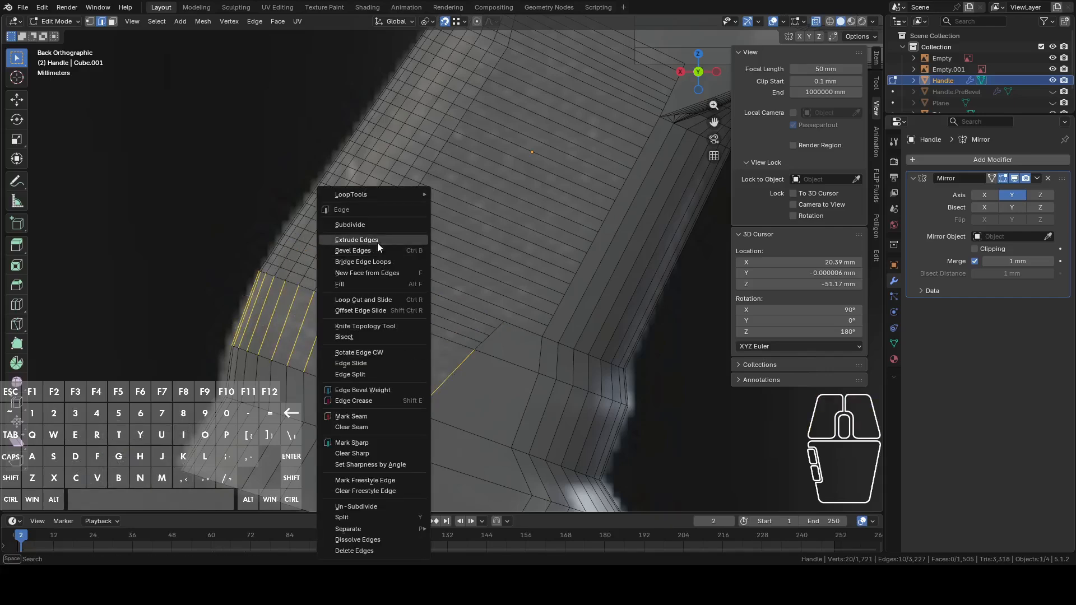
left_click(378, 224)
left_click_drag(151, 426, 187, 426)
left_click(310, 322)
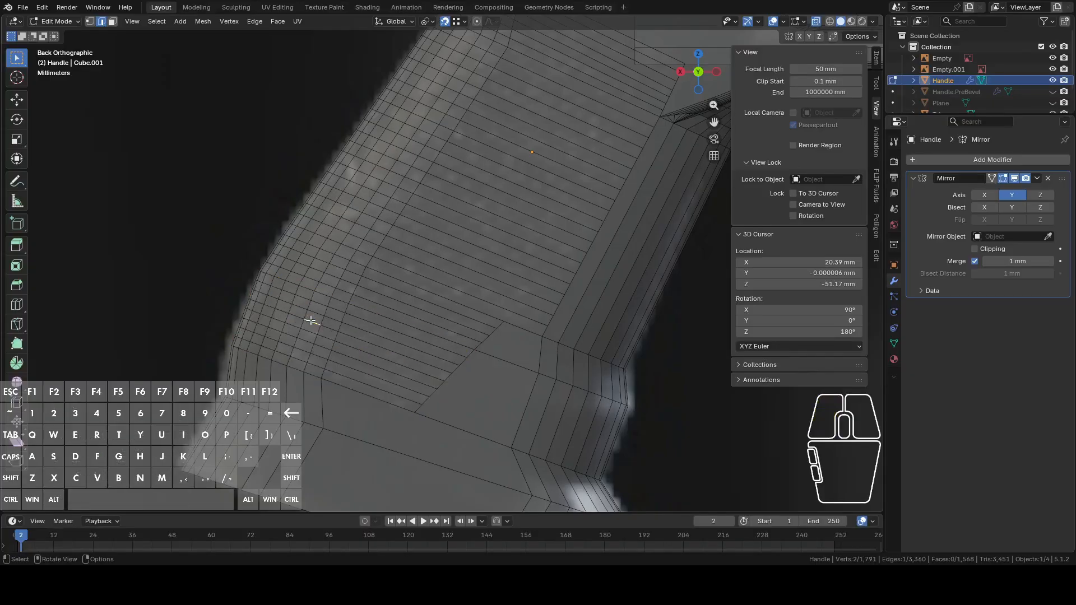
- Select all gridded rear bevel faces alongside the textured panel, from its upper end down to the lowest subdivided row
scroll(312, 322, "down", 3)
scroll(419, 281, "up", 3)
scroll(424, 231, "down", 3)
key("3")
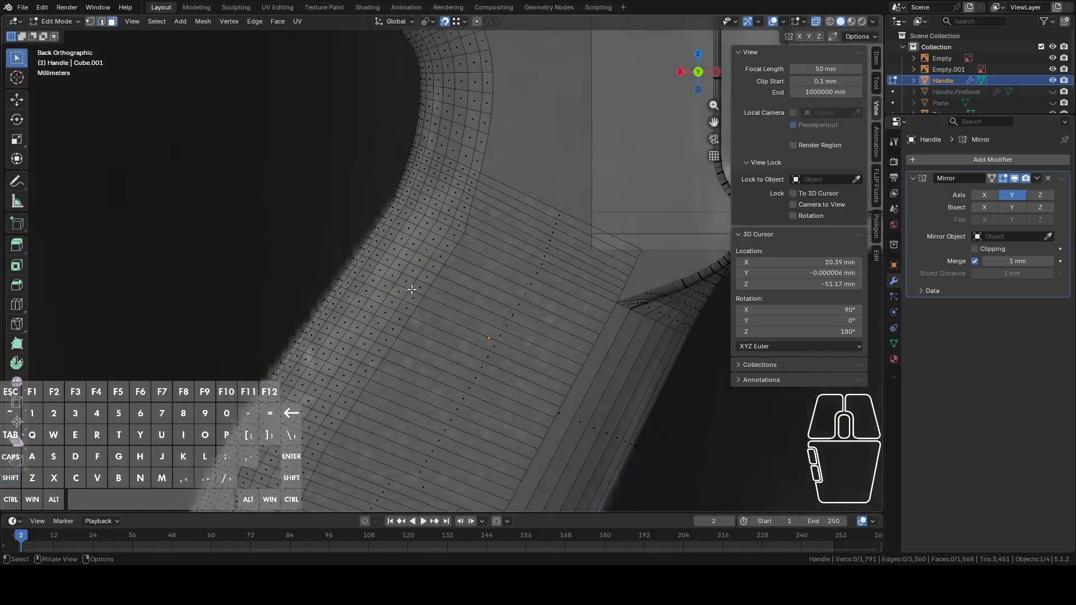
left_click(411, 290, "alt")
left_click(400, 267)
middle_click_drag(400, 267, 363, 312, "shift")
key("c")
mouse_move(396, 241)
left_mouse_down()
mouse_move(421, 236)
mouse_move(378, 211)
mouse_move(394, 223)
mouse_move(409, 270)
mouse_move(389, 288)
mouse_move(361, 249)
mouse_move(343, 306)
mouse_move(384, 312)
mouse_move(344, 361)
mouse_move(367, 356)
mouse_move(319, 413)
left_mouse_up()
scroll(319, 413, "down", 3)
middle_click_drag(305, 381, 353, 285, "shift")
scroll(356, 322, "up", 2)
key("c")
mouse_move(327, 366)
left_mouse_down()
mouse_move(338, 391)
mouse_move(308, 387)
mouse_move(278, 362)
mouse_move(355, 225)
mouse_move(432, 197)
mouse_move(395, 288)
mouse_move(350, 353)
mouse_move(324, 314)
mouse_move(399, 224)
left_mouse_up()
right_click(331, 347)
scroll(381, 292, "up", 2)
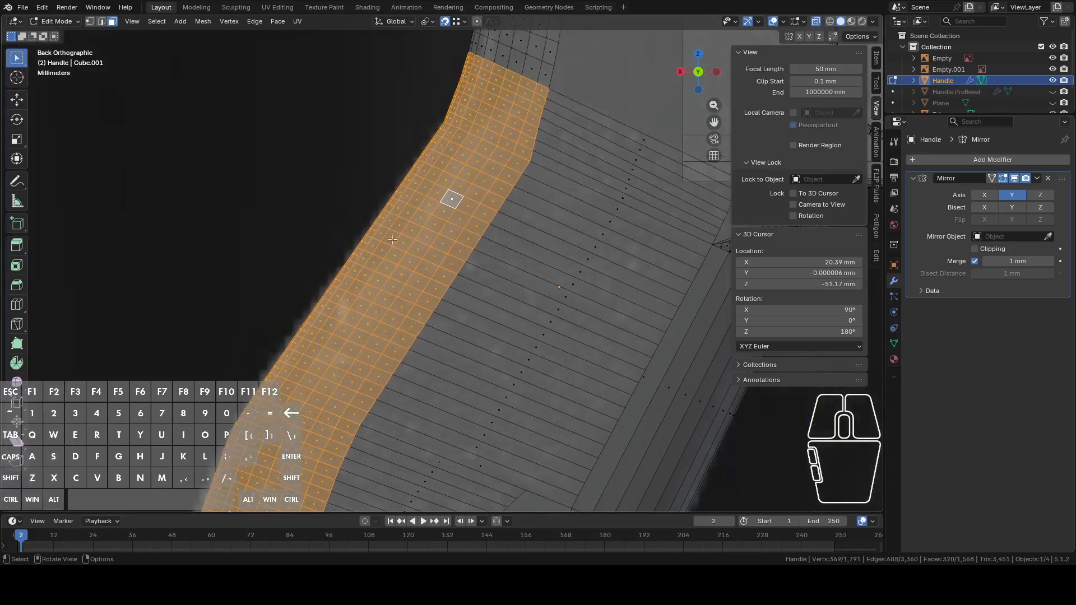
- Deselect the narrow outer strips of the rear bevel, keeping only the four wide strips beside the panel selected
left_click(413, 204, "alt+shift")
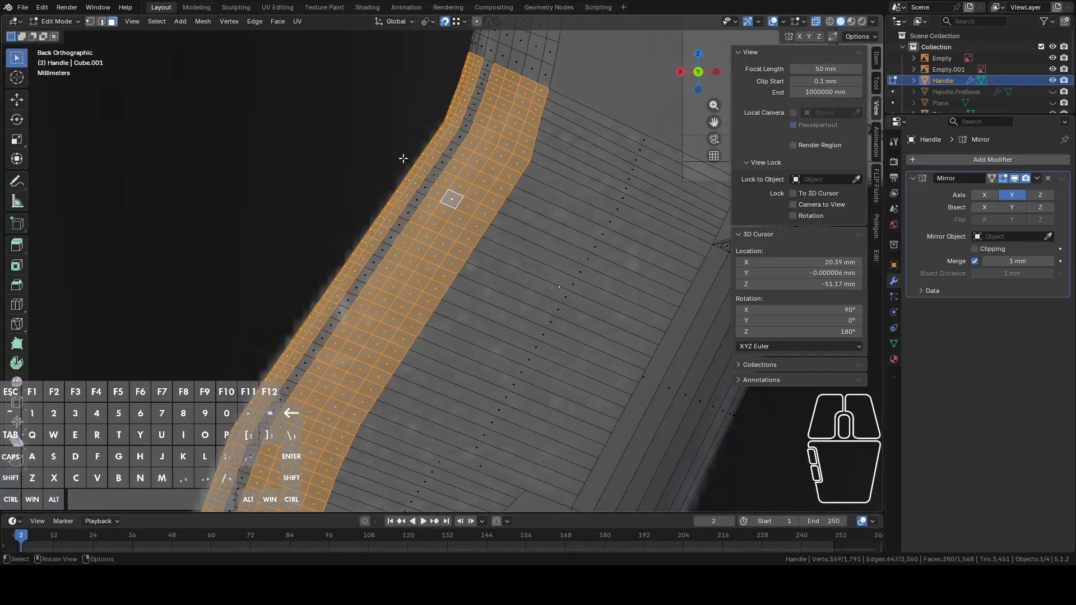
key("c")
mouse_move(464, 72)
left_mouse_down("shift")
mouse_move(387, 224)
mouse_move(236, 417)
left_mouse_up("shift")
right_click(236, 418)
middle_click_drag(235, 417, 269, 325, "shift")
key("c")
left_click_drag(277, 323, 248, 402, "shift")
right_click(248, 402)
scroll(435, 230, "down", 1)
- Deselect the lengthwise edges of the four wide bevel strips and subdivide their remaining cross edges with 1 cut
middle_click_drag(435, 224, 410, 303, "shift")
key("2")
scroll(414, 293, "up", 2)
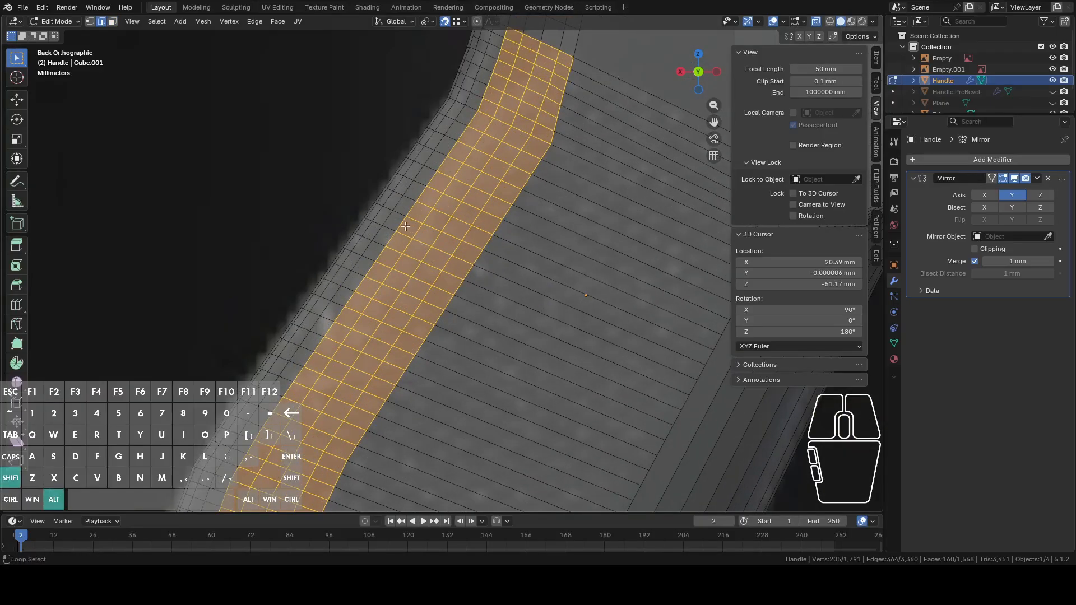
left_click(399, 225, "alt+shift")
left_click(416, 234, "alt+shift")
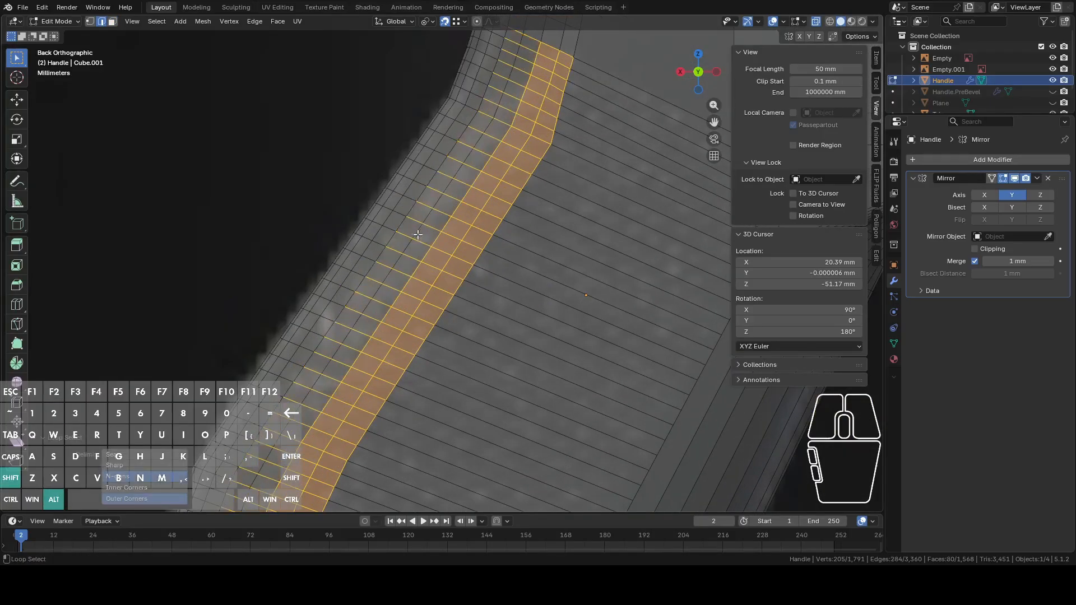
left_click(433, 241, "alt+shift")
left_click(456, 250, "alt+shift")
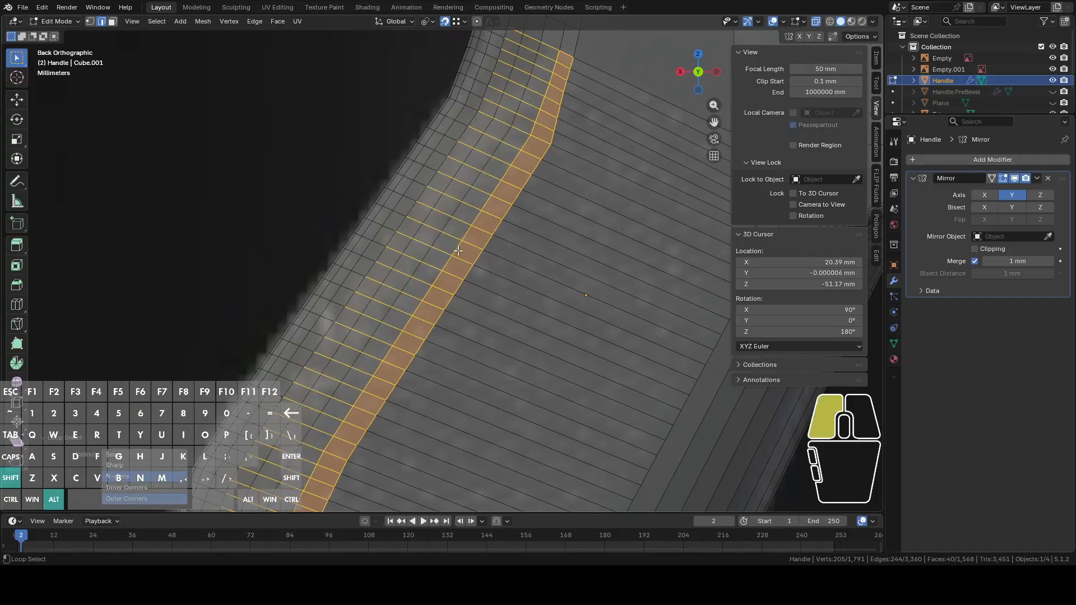
right_click(477, 258)
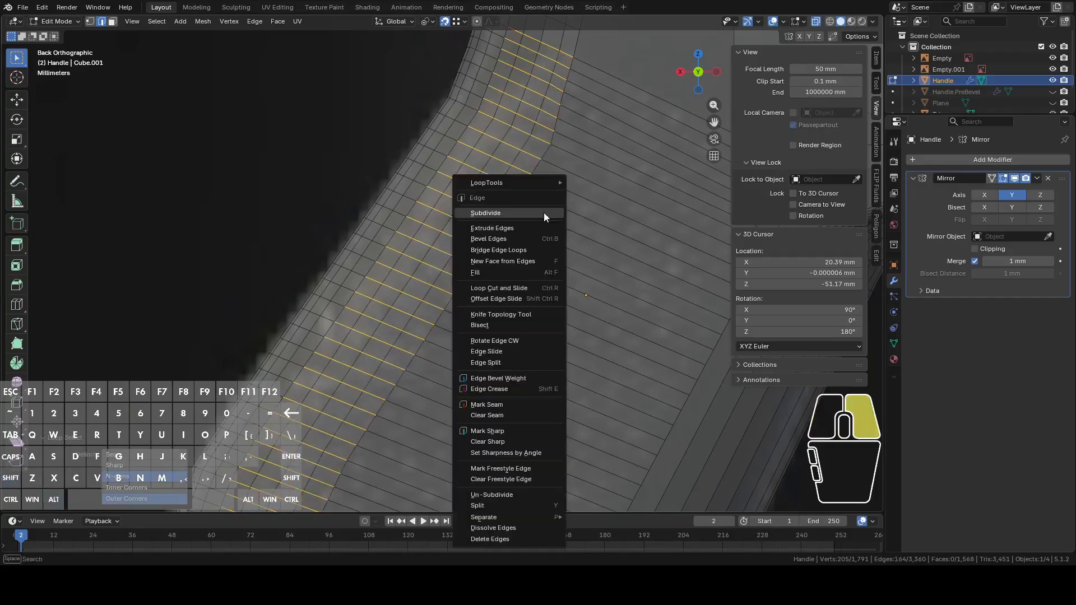
left_click(526, 210)
- Select the crosswise edges of the main textured panel, leaving out the edges of the rows below it
scroll(520, 225, "down", 2)
left_click(494, 236)
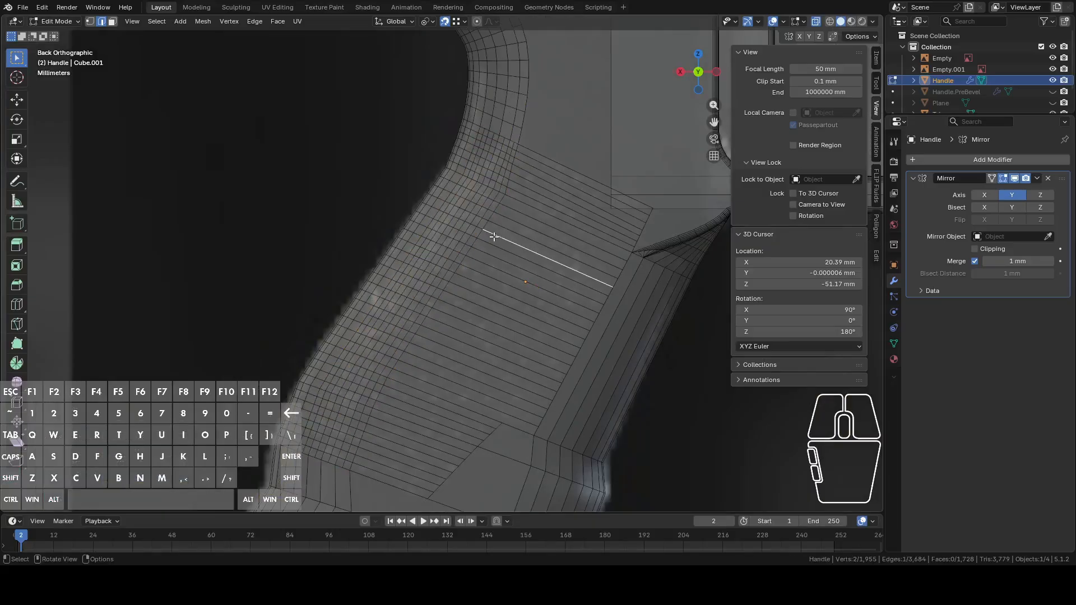
key("c")
left_click_drag(559, 181, 406, 484)
right_click(406, 483)
scroll(432, 327, "down", 3, "shift")
key("c")
left_click_drag(392, 423, 458, 361, "shift")
right_click(483, 346)
middle_click_drag(527, 268, 462, 271, "shift")
right_click(459, 237)
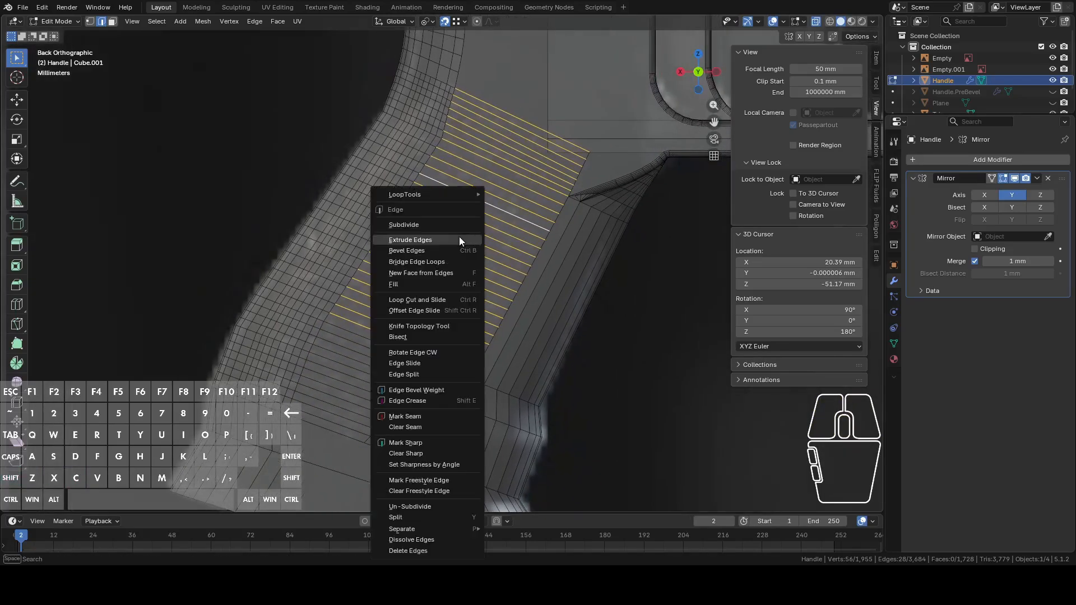
- Subdivide the selected crosswise edges of the main panel with 20 cuts
left_click(430, 219)
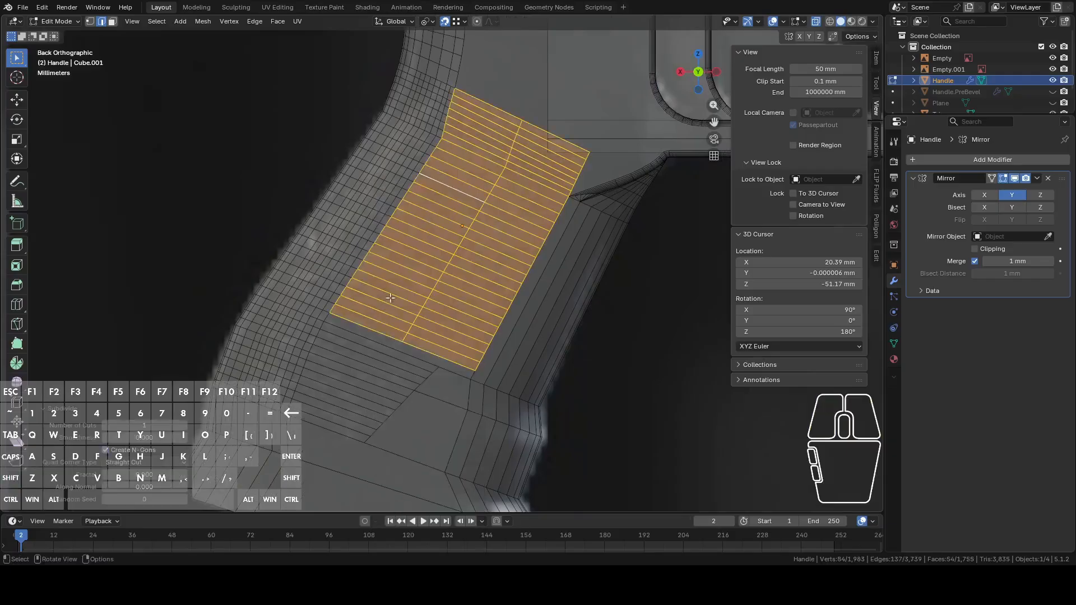
left_click(184, 426)
left_click(185, 426)
left_click(184, 426)
left_click(185, 426)
left_click(184, 426)
left_click(185, 426)
left_click(184, 425)
left_click(184, 426)
double_click(184, 426)
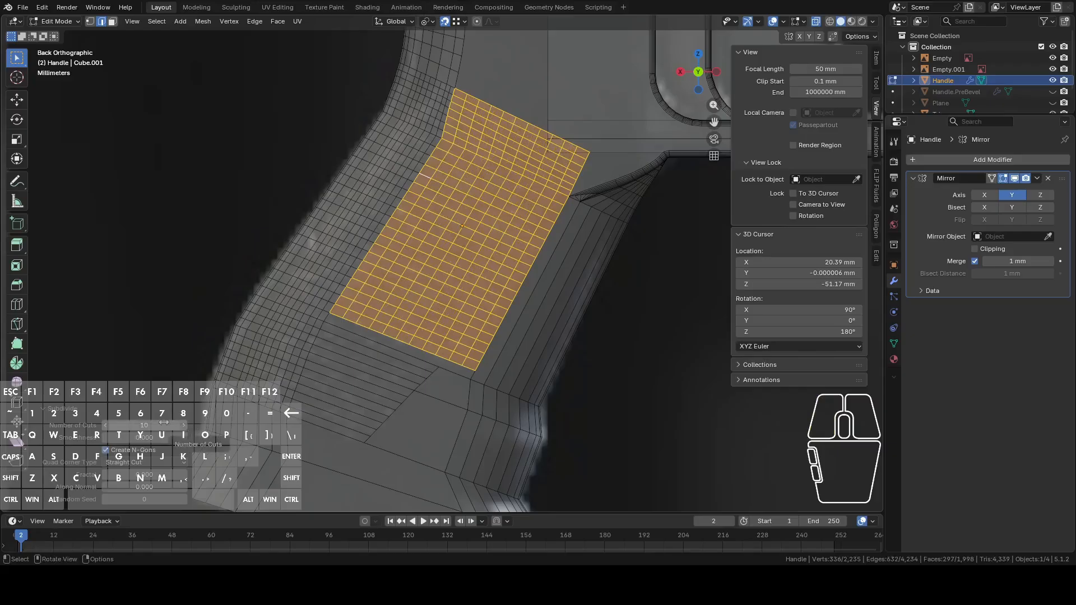
key("Return")
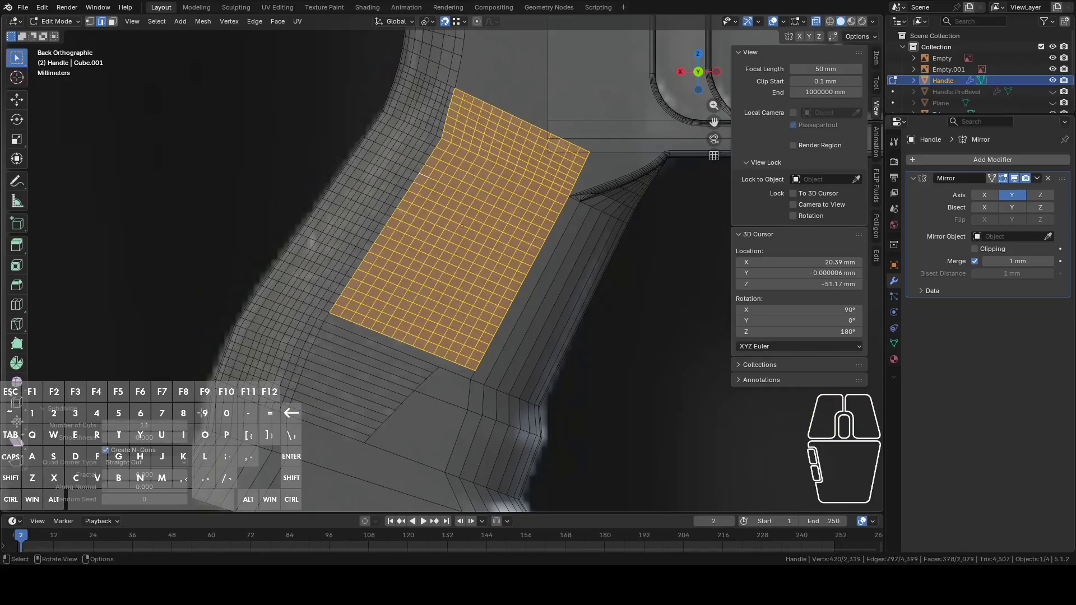
double_click(149, 424)
type("15")
key("Return")
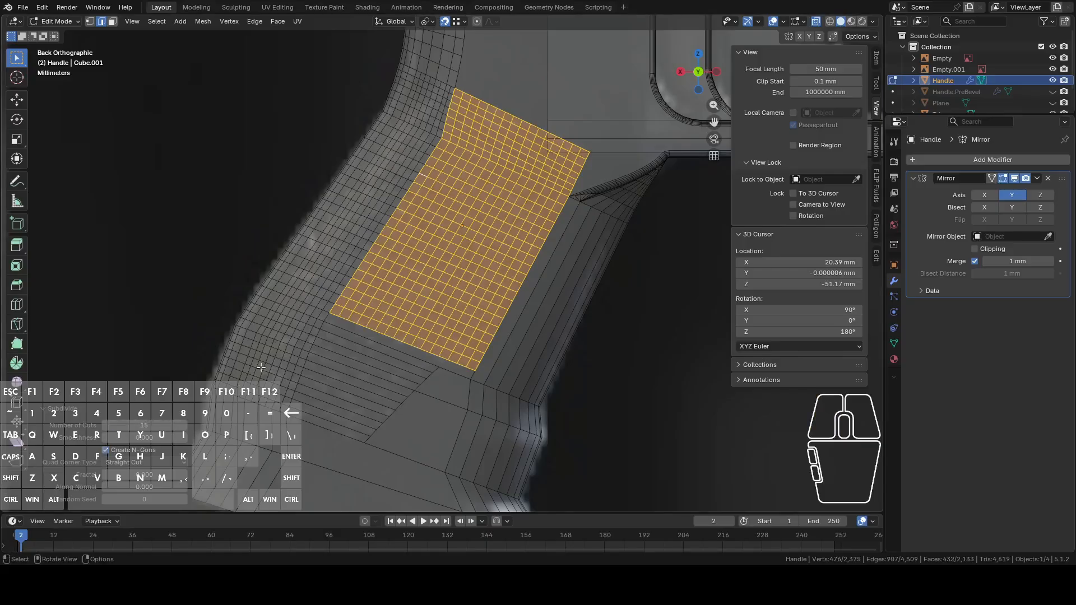
double_click(152, 425)
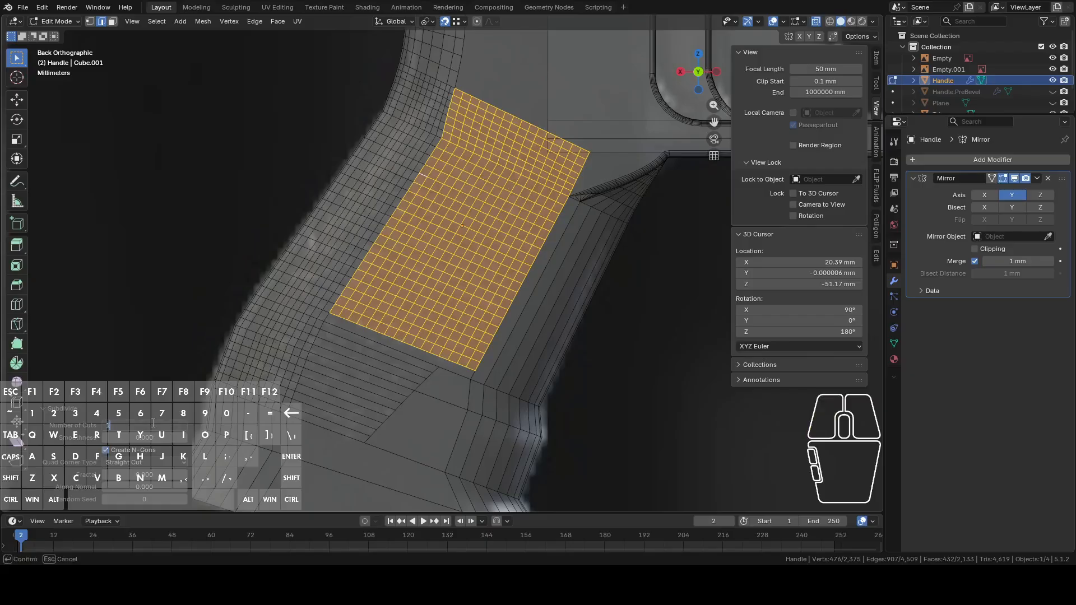
key("Return")
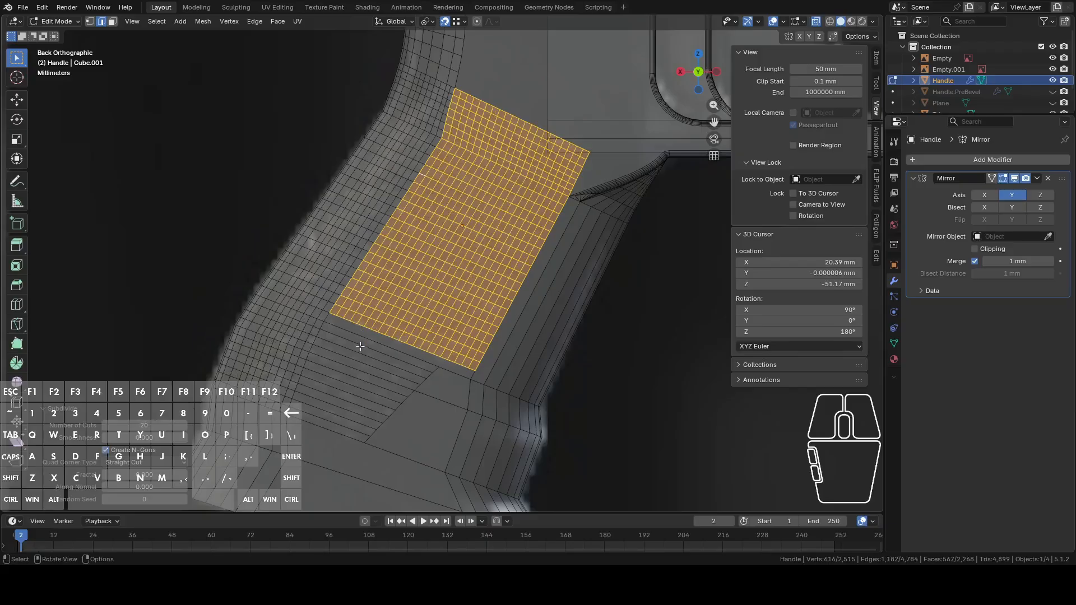
- Add an edge from the diagonal's upper corner vertex to the lower border of the panel's dense grid
scroll(360, 340, "up", 3)
middle_click_drag(368, 388, 438, 249, "shift")
key("3")
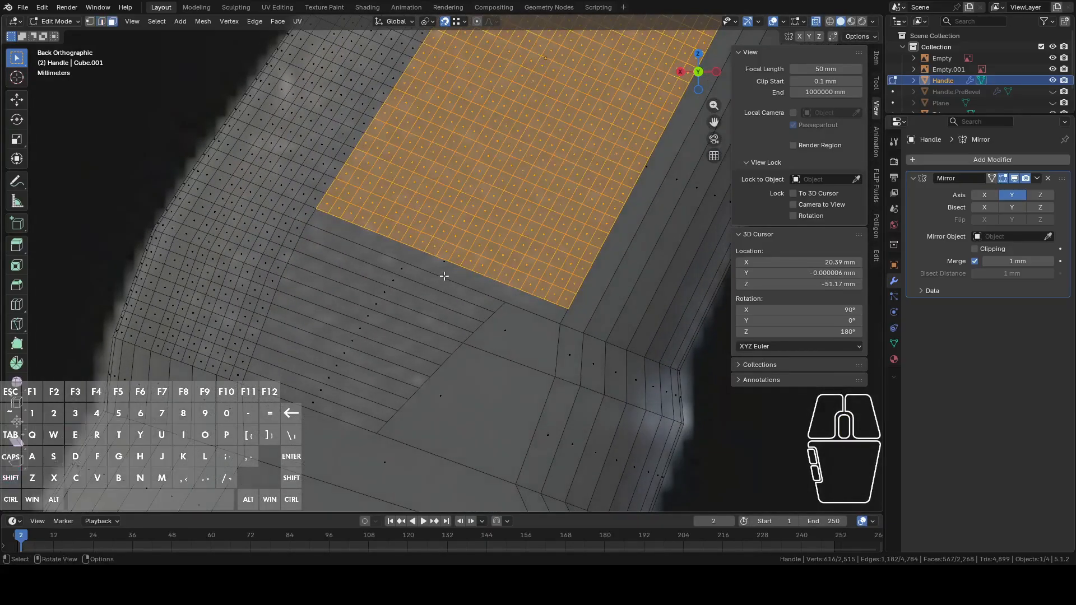
left_click(444, 276, "alt")
key("1")
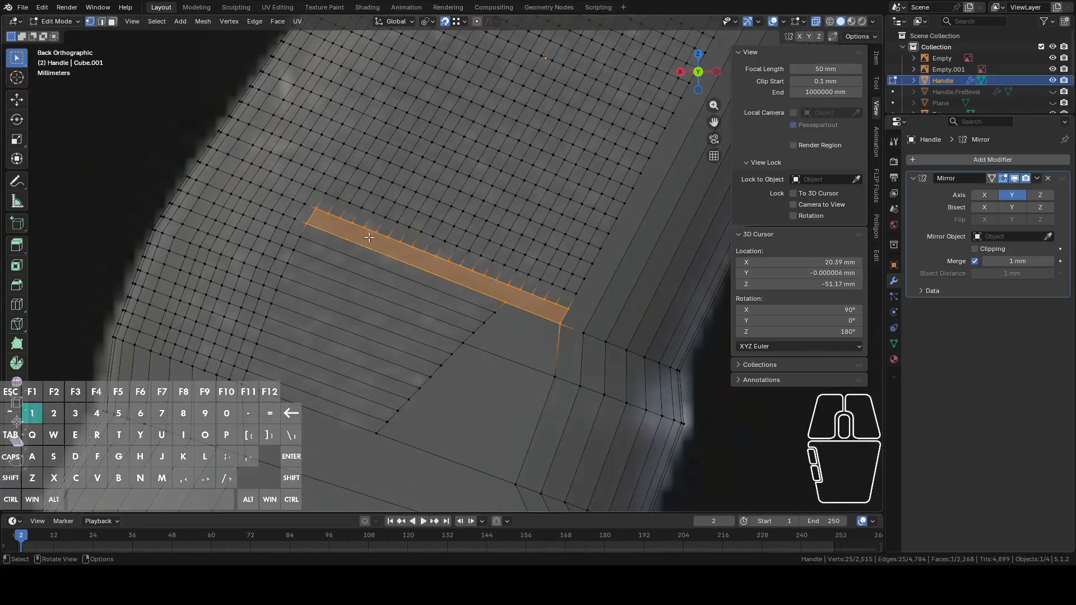
scroll(348, 245, "up", 1)
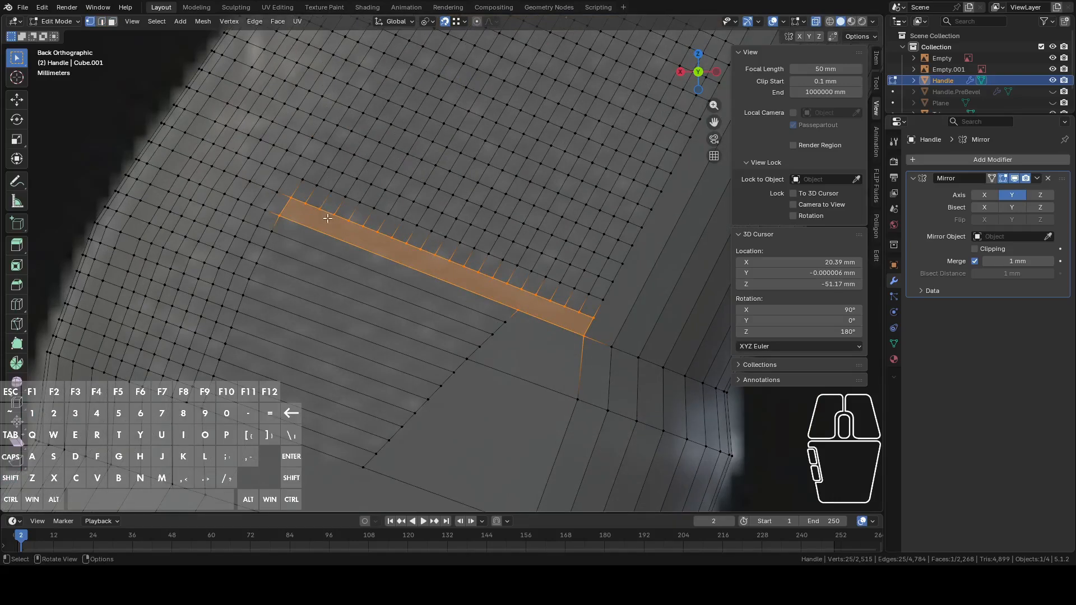
left_click(524, 307)
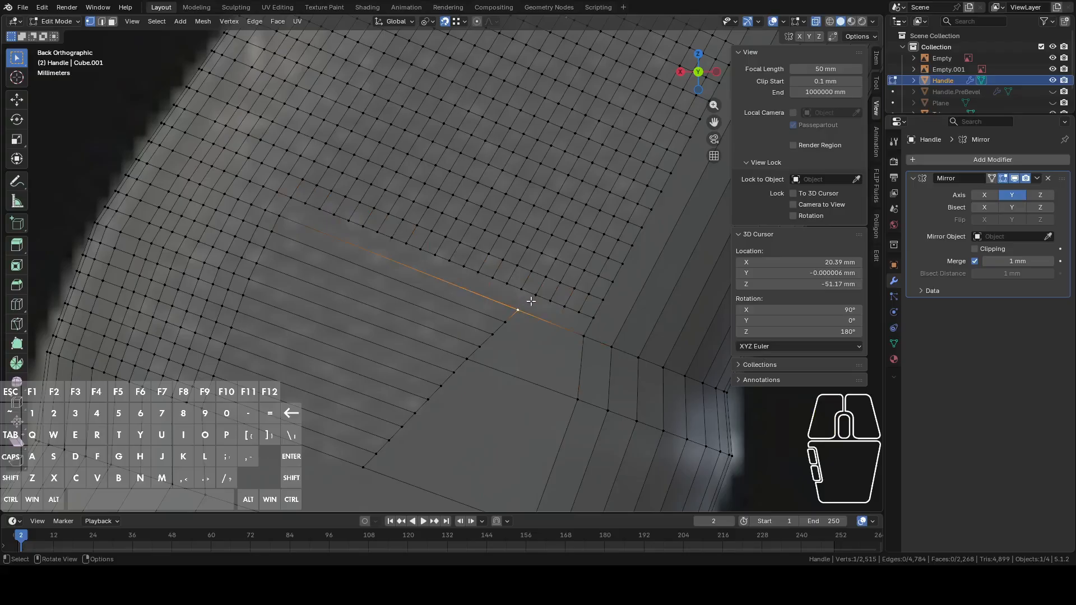
key("f")
- Delete only the long strip face between the panel's dense grid and the undivided block below it, keeping its edges
key("3")
left_click(437, 273, "alt")
key("x")
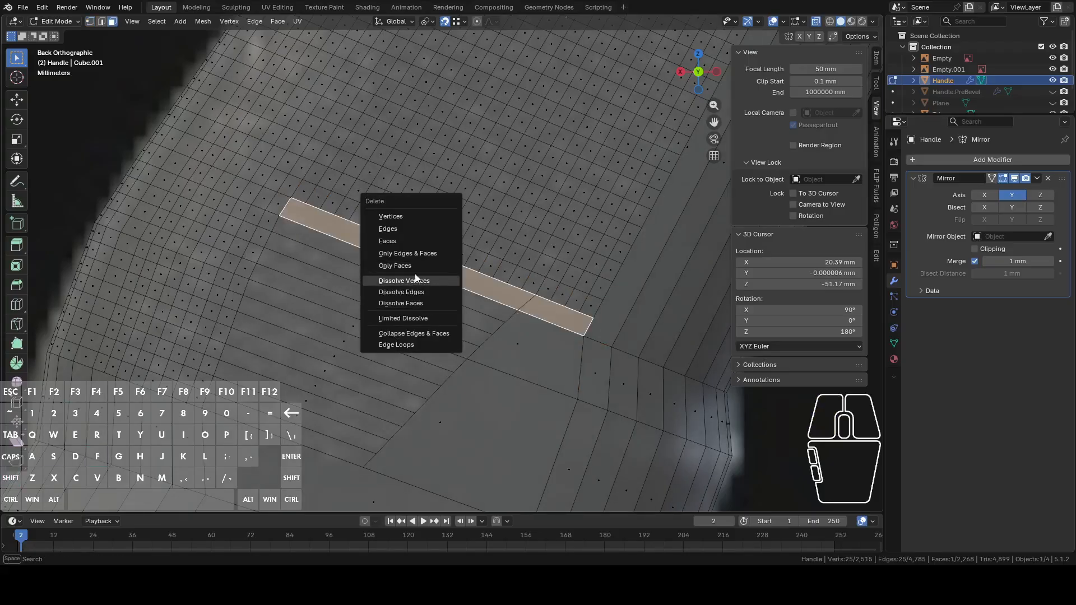
left_click(394, 266)
- Subdivide the short border edge at the gap's lower end, next to the diagonal's corner, with 3 cuts
key("2")
left_click(548, 316)
middle_click_drag(547, 315, 413, 303, "shift")
scroll(411, 311, "up", 2)
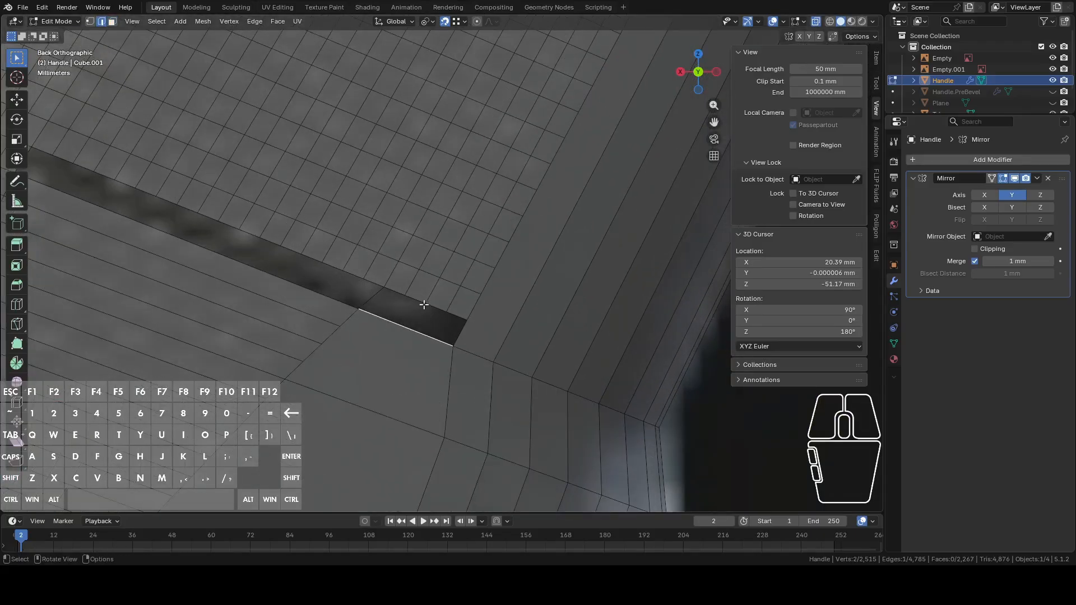
right_click(414, 336)
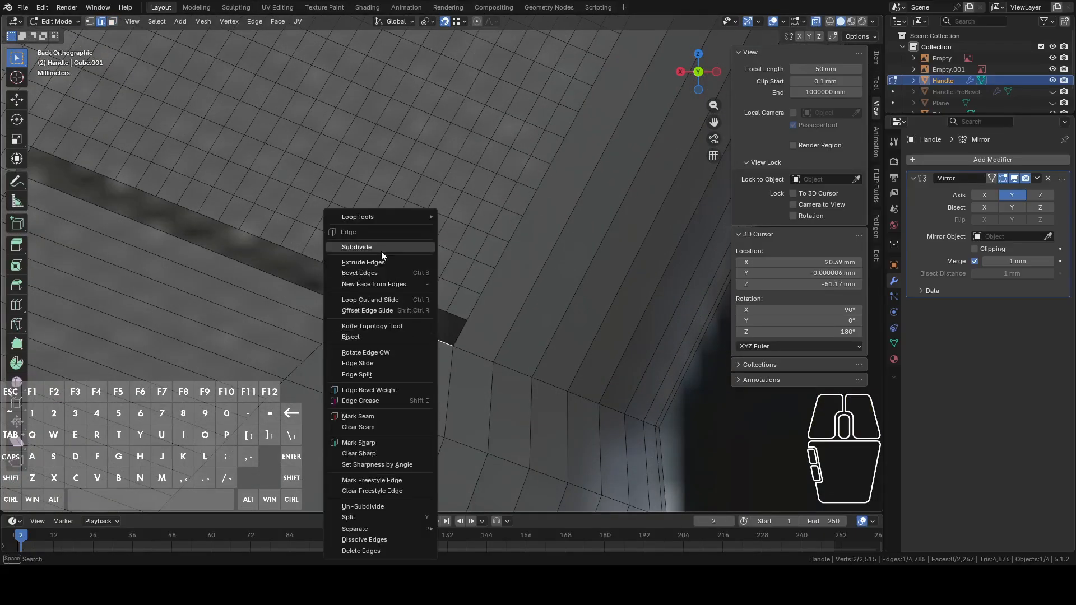
left_click(382, 250)
left_click(161, 427)
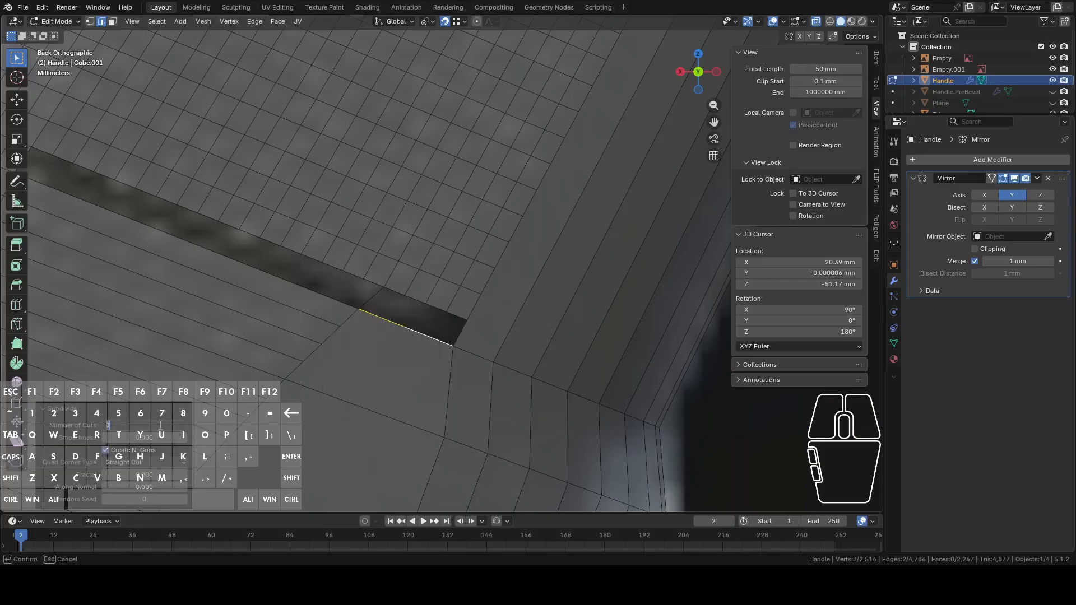
type("3")
key("Return")
- Bridge the upper and lower edges of the gap's short end section beside the diagonal with Bridge Edge Loops
left_click(391, 322, "alt")
left_click(418, 304, "alt+shift")
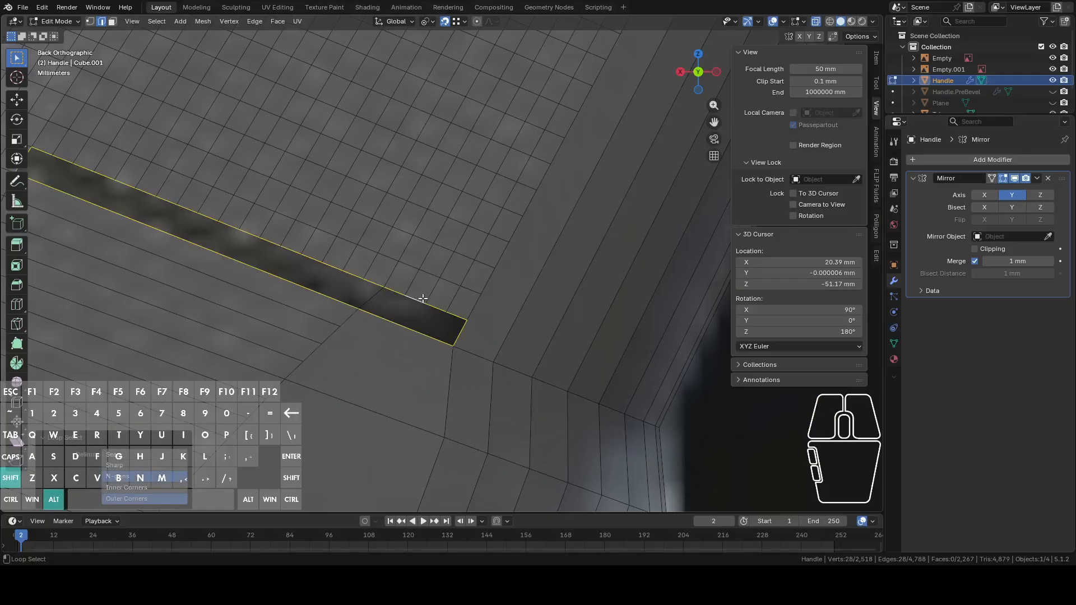
scroll(337, 284, "down", 2)
key("c")
mouse_move(364, 261)
left_mouse_down("shift")
mouse_move(390, 272)
mouse_move(195, 218)
mouse_move(293, 235)
left_mouse_up("shift")
right_click(293, 236)
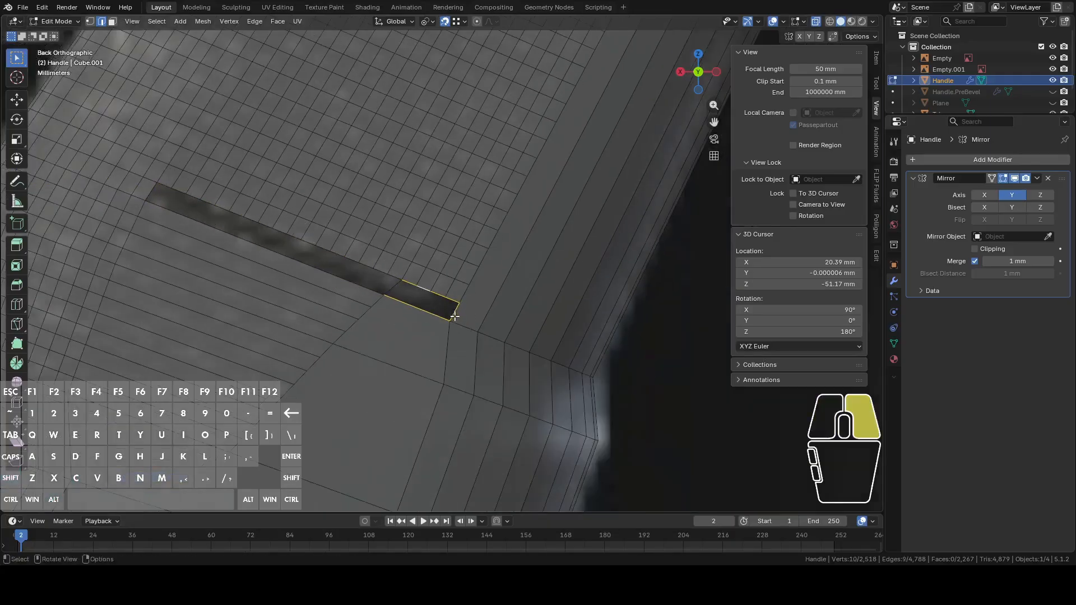
scroll(462, 327, "up", 2)
right_click(462, 326)
left_click(442, 260)
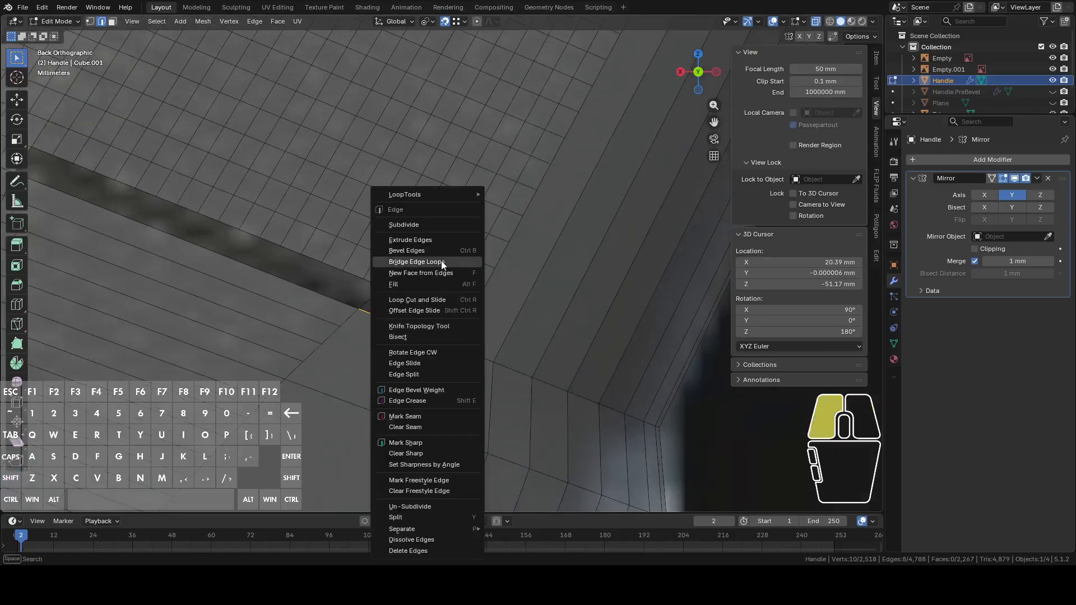
- Isolate the vertices along the remaining gap's upper border, without its end corners, to check how many cuts are needed
middle_click_drag(297, 267, 461, 331, "shift")
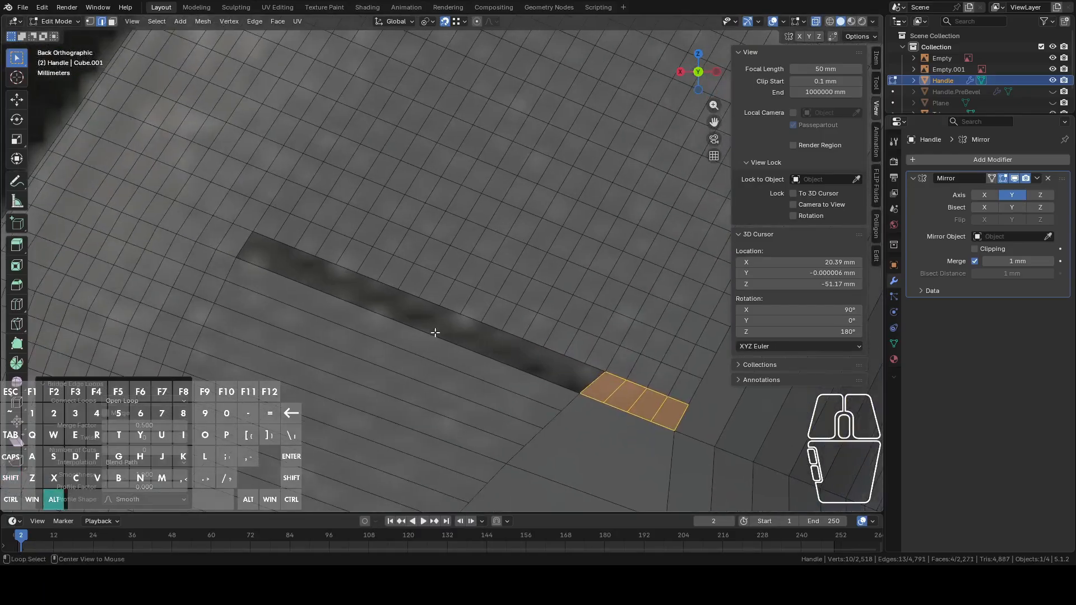
left_click(438, 332, "alt")
key("c")
left_click(244, 262, "shift")
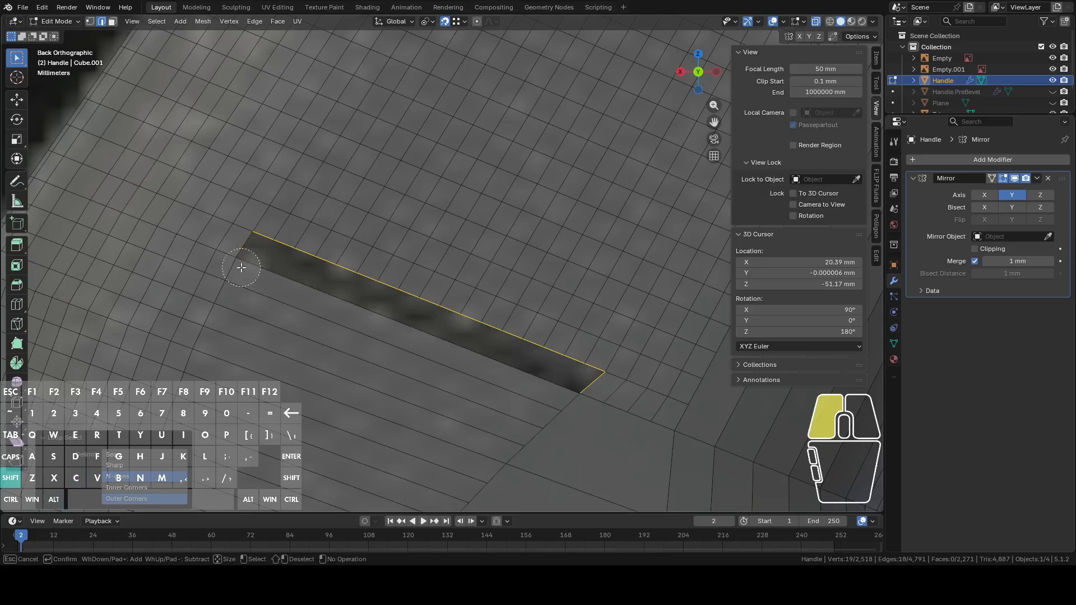
left_click(583, 396, "shift")
right_click(577, 396)
key("1")
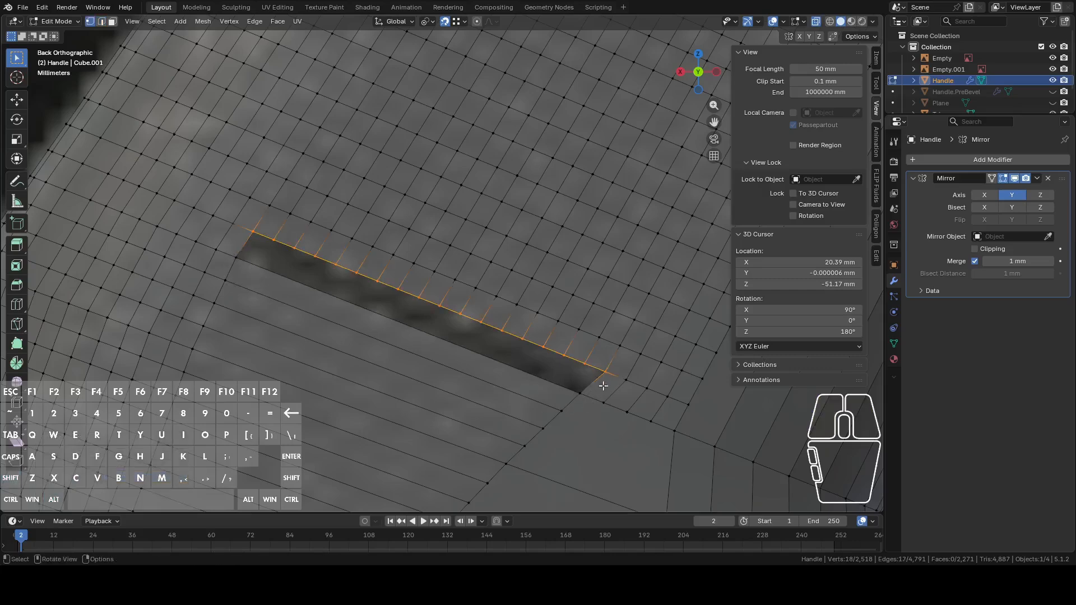
key("c")
left_click(611, 385, "shift")
left_click(239, 224, "shift")
right_click(239, 225)
- Select all lengthwise edges of the block below the gap, including the gap's lower border, and subdivide them with 16 cuts
key("2")
left_click(480, 360)
scroll(479, 359, "down", 2)
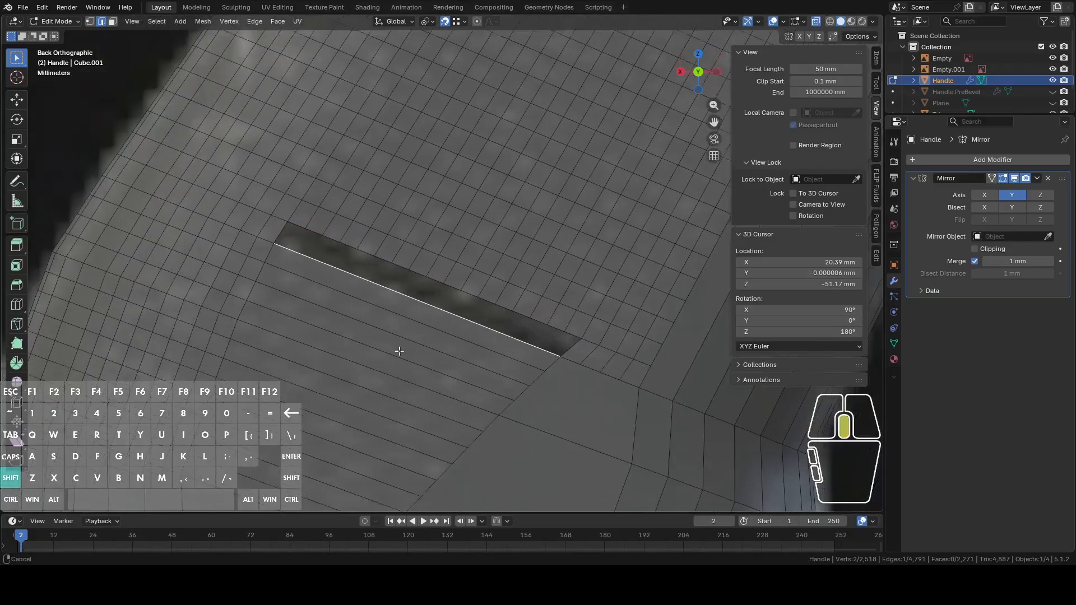
key("c")
left_click_drag(440, 283, 344, 420)
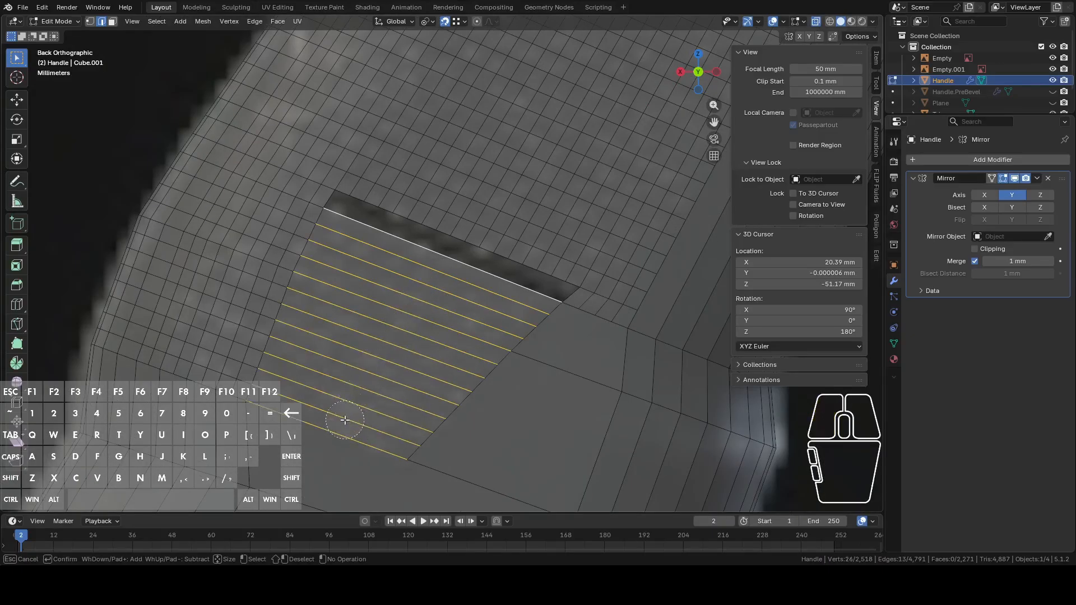
key("c")
right_click(392, 317)
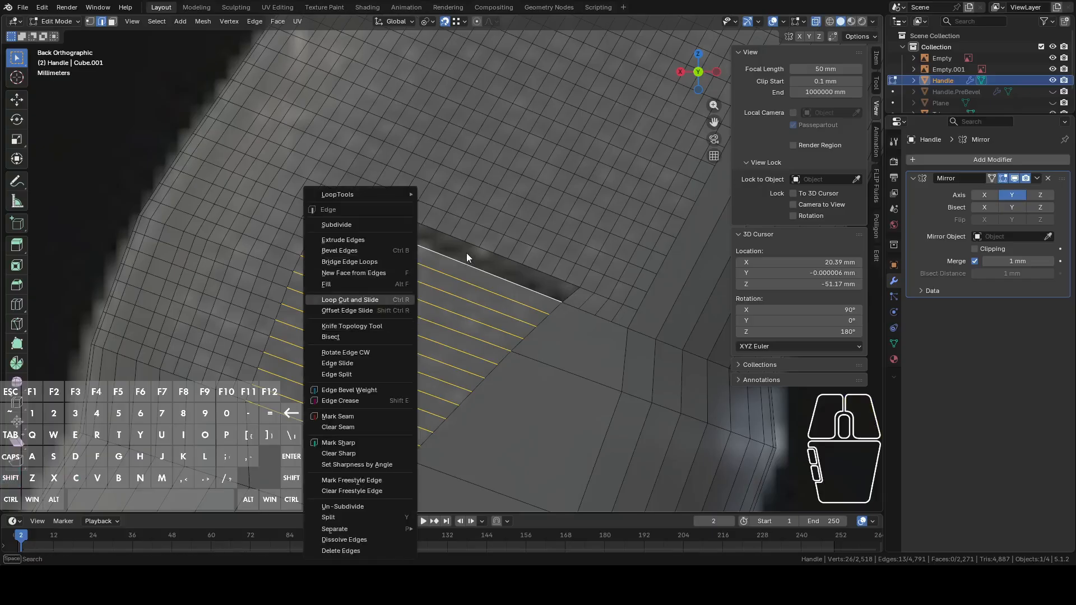
left_click(365, 225)
left_click(164, 421)
type("16")
key("Return")
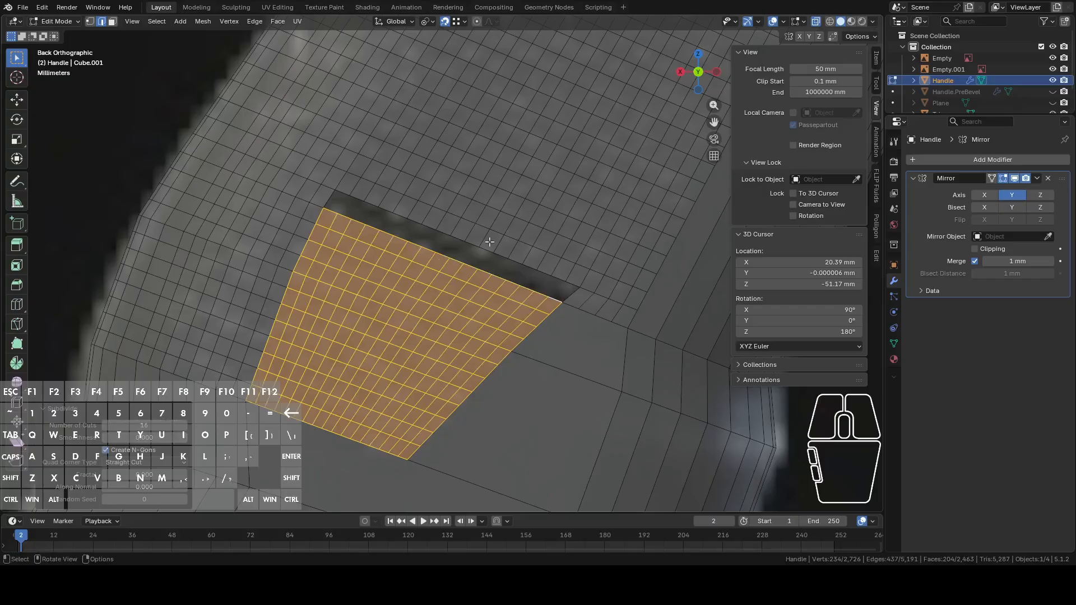
- Bridge the remaining gap's upper and lower borders with Bridge Edge Loops, leaving out its two end edges
key("alt+a")
left_click(450, 250, "alt")
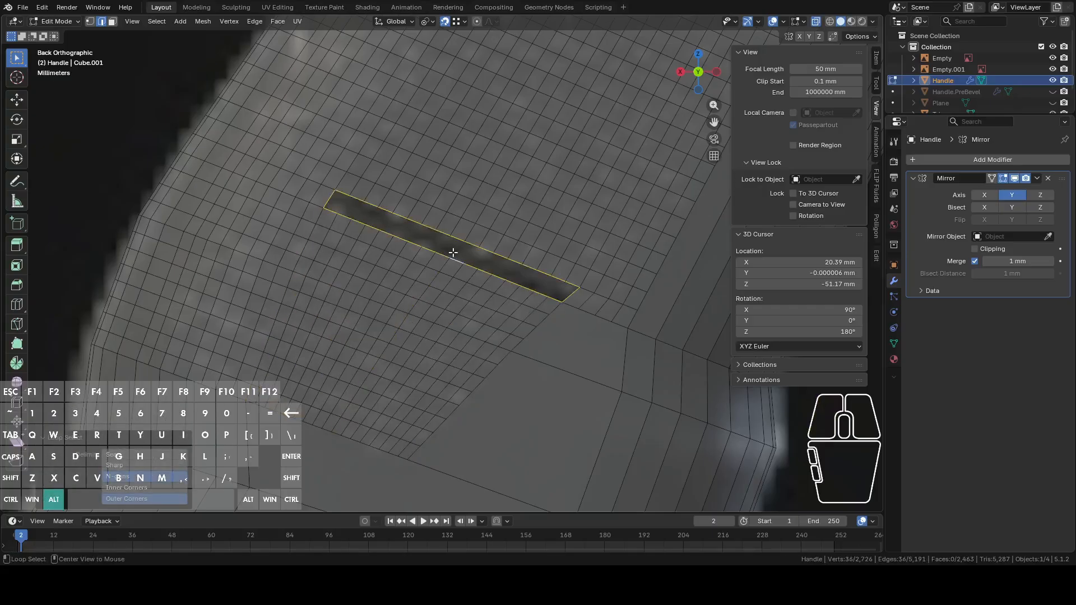
left_click(331, 201, "shift")
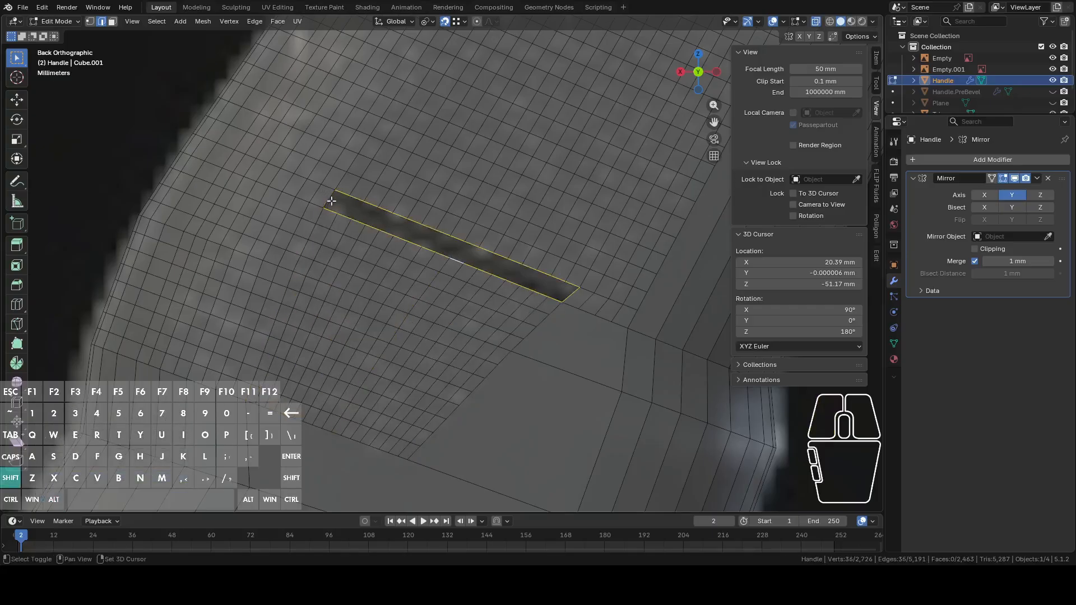
left_click(573, 289, "shift")
right_click(555, 274)
left_click(538, 260)
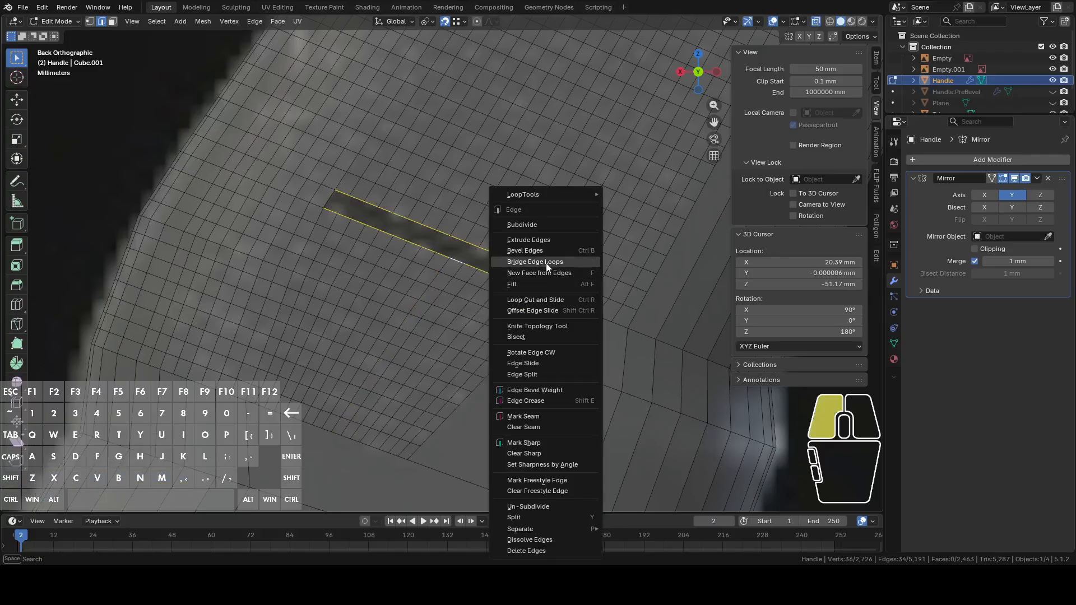
scroll(494, 269, "down", 2)
left_click(422, 290)
- Turn off the X-ray display, switch to face selection and save the file
scroll(422, 285, "down", 2)
middle_click_drag(481, 190, 338, 376, "shift")
middle_click_drag(381, 254, 358, 322, "shift")
scroll(370, 316, "up", 2)
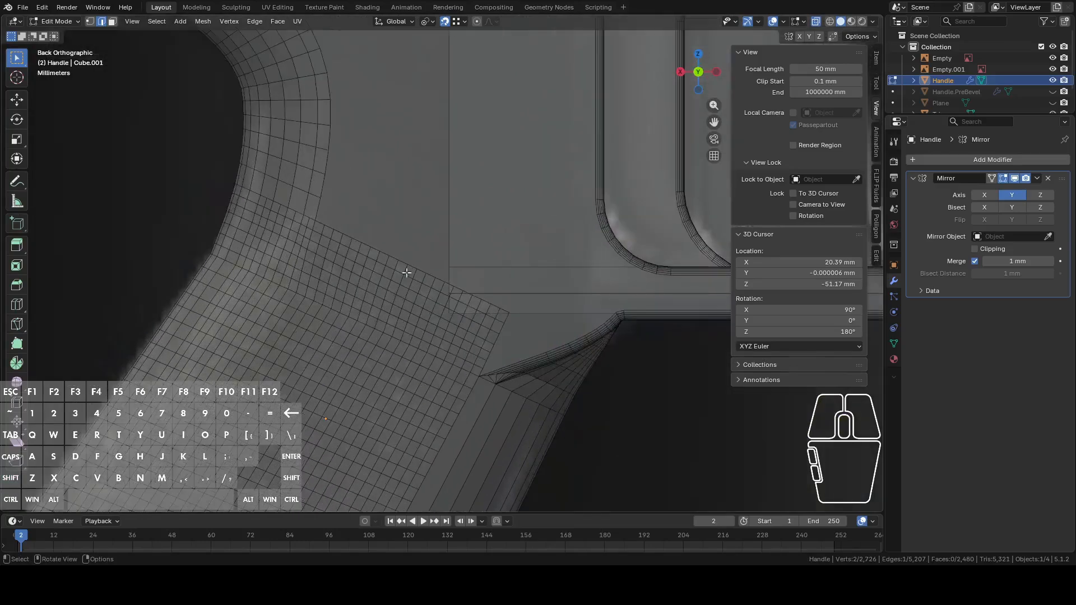
left_click(816, 22)
middle_click_drag(459, 227, 503, 248, "shift")
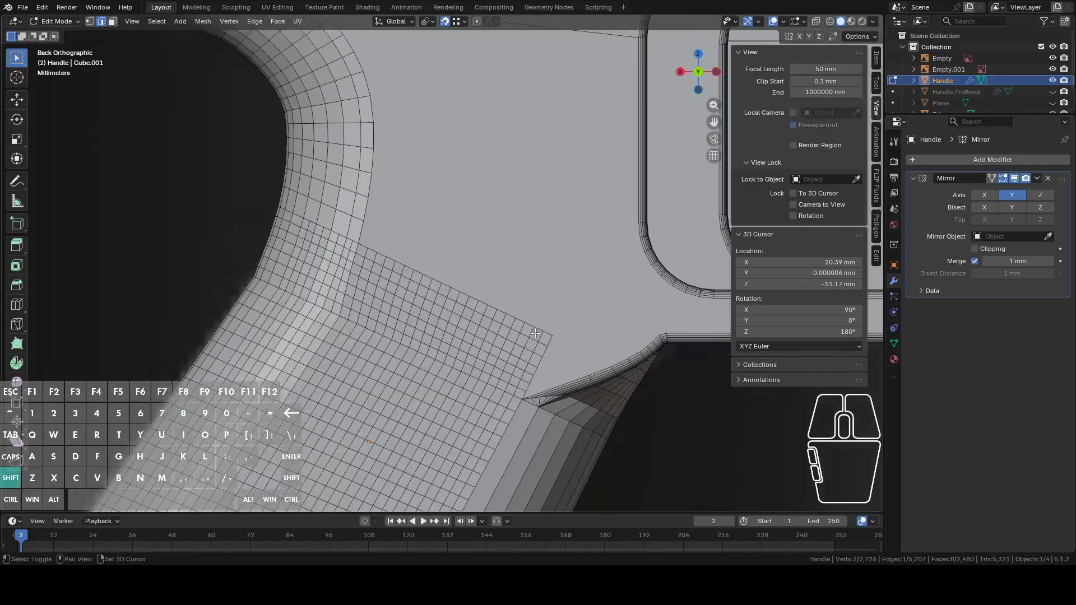
key("3")
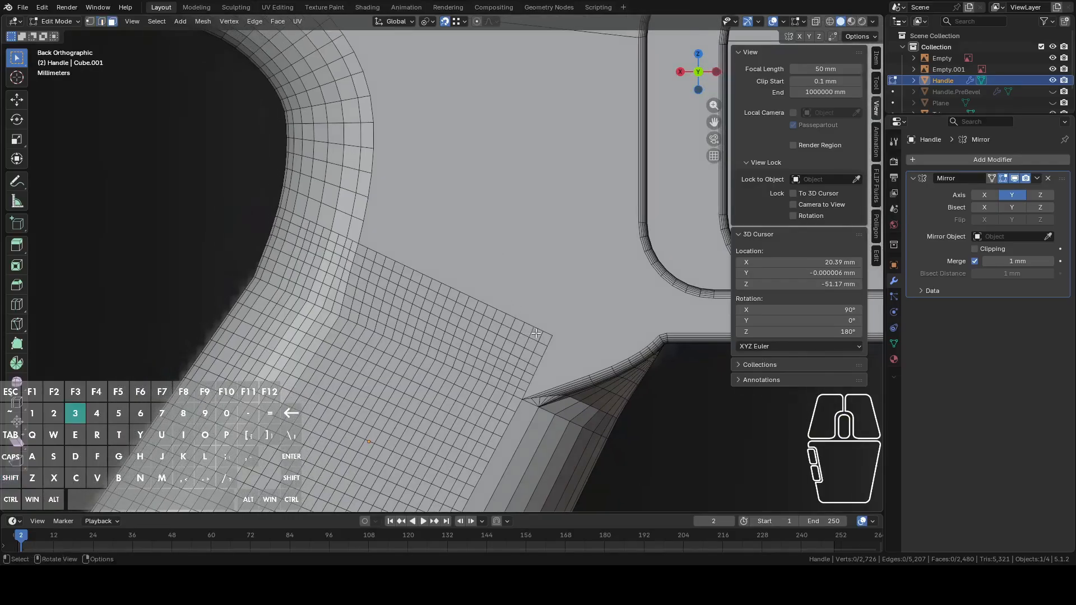
left_click(23, 7)
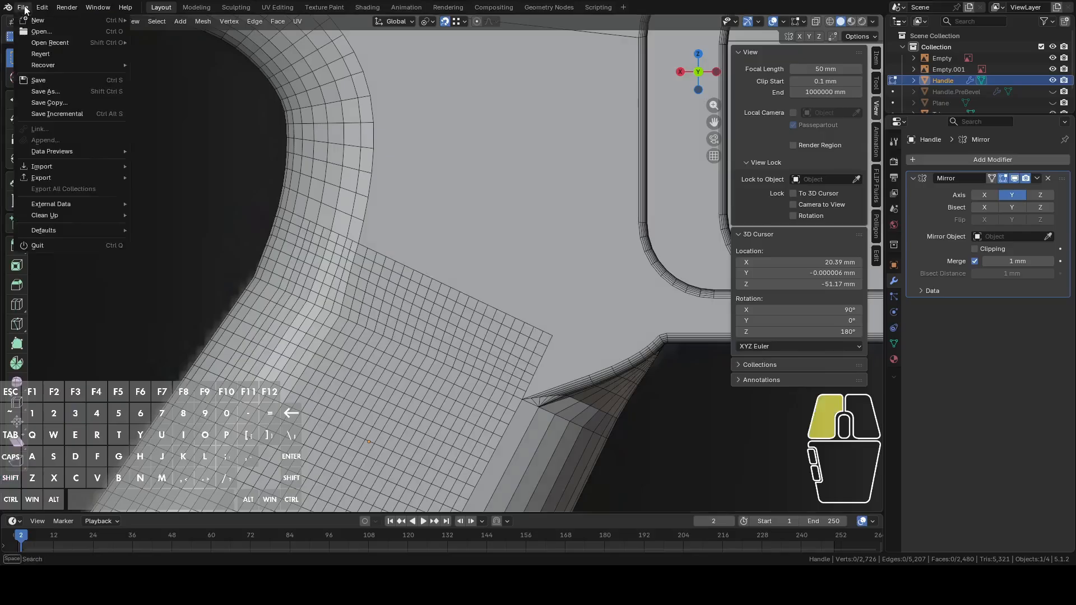
left_click(42, 83)
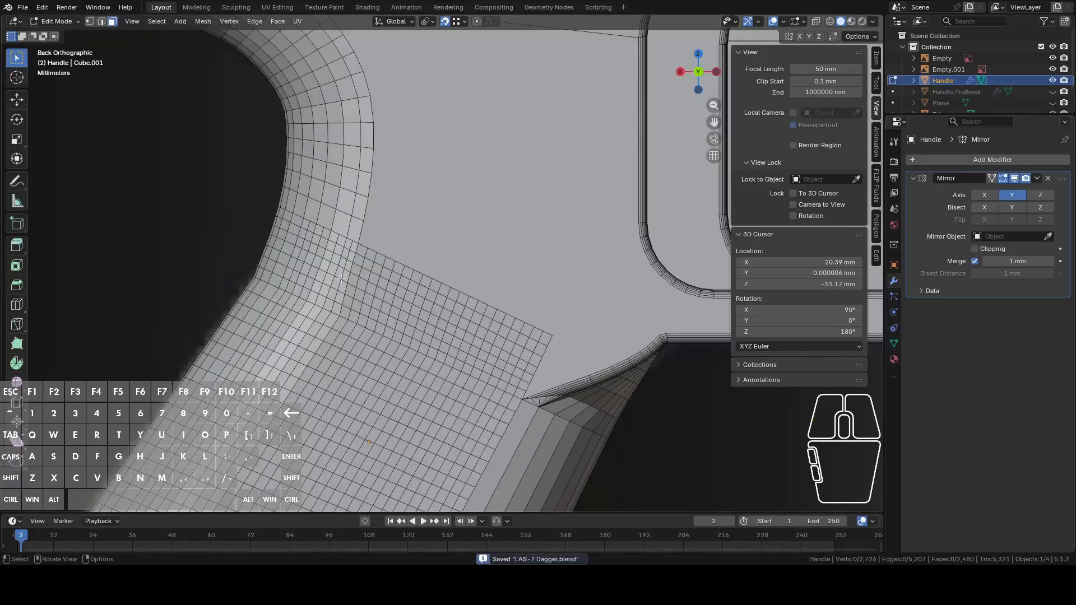
- Select alternating faces in a checkerboard pattern along the top two rows of the grid on the grip's flat side
scroll(338, 276, "up", 1)
scroll(327, 243, "up", 2)
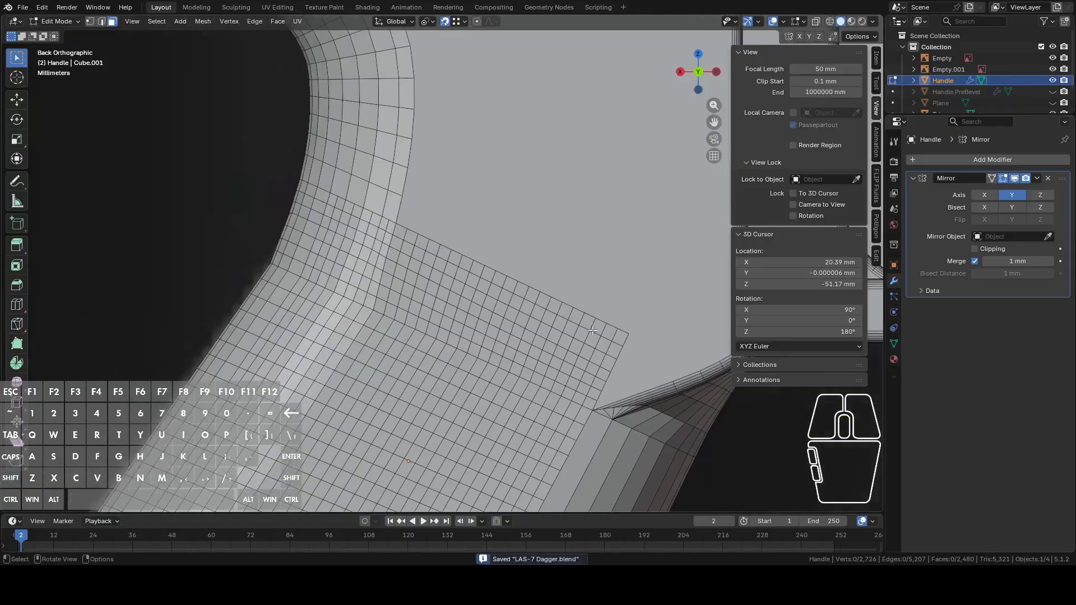
left_click(617, 339)
left_click(600, 329, "shift")
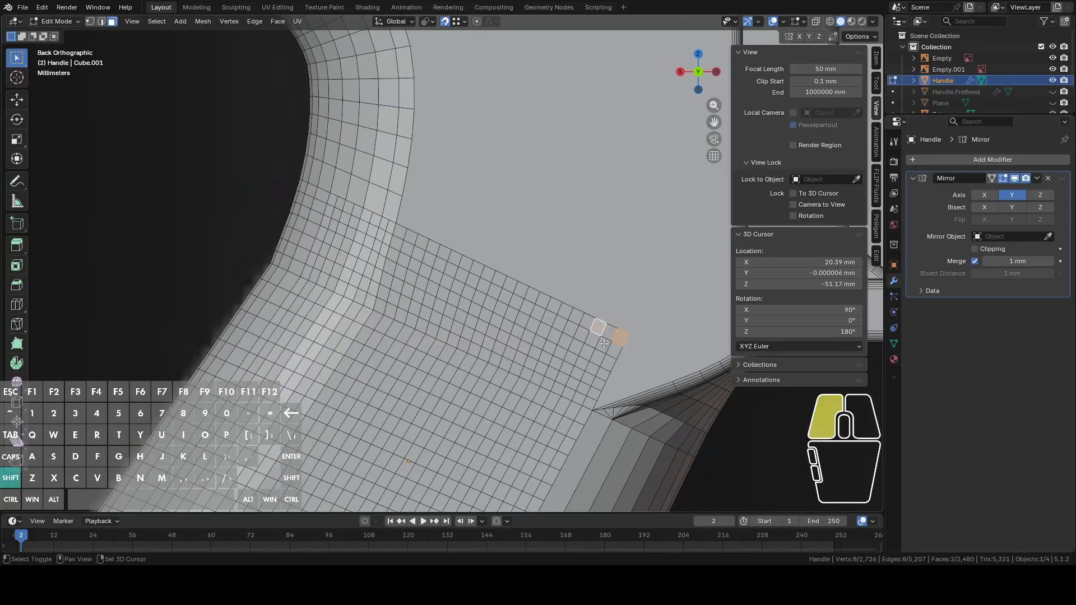
left_click(606, 343, "shift")
scroll(509, 293, "up", 2)
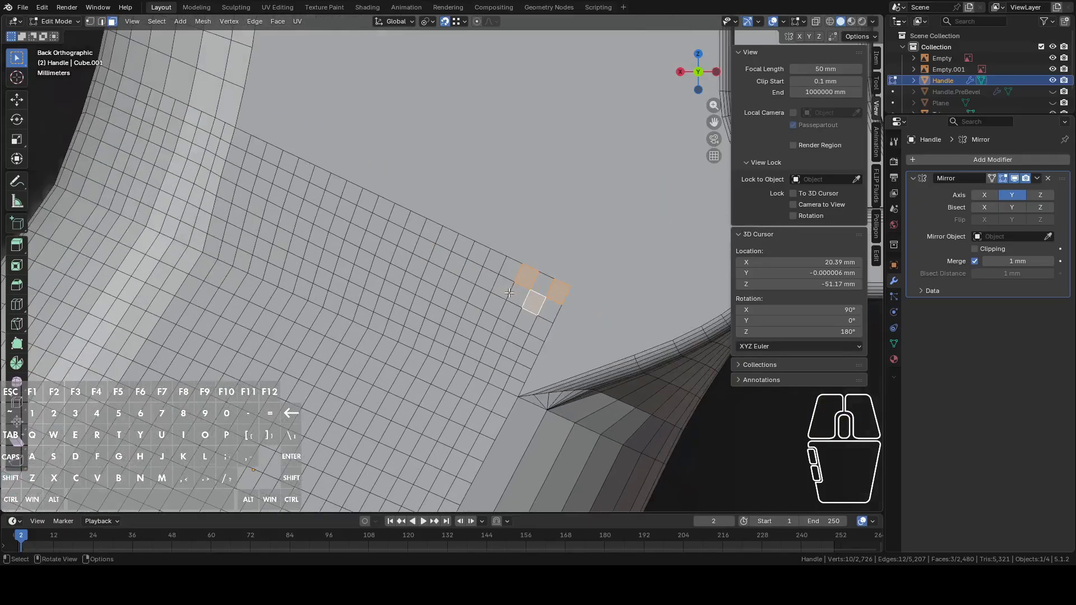
left_click(504, 288, "shift")
left_click(484, 264, "shift")
left_click(465, 271, "shift")
left_click(463, 245, "shift")
left_click(440, 256, "shift")
left_click(431, 231, "shift")
left_click(403, 244, "shift")
left_click(400, 215, "shift")
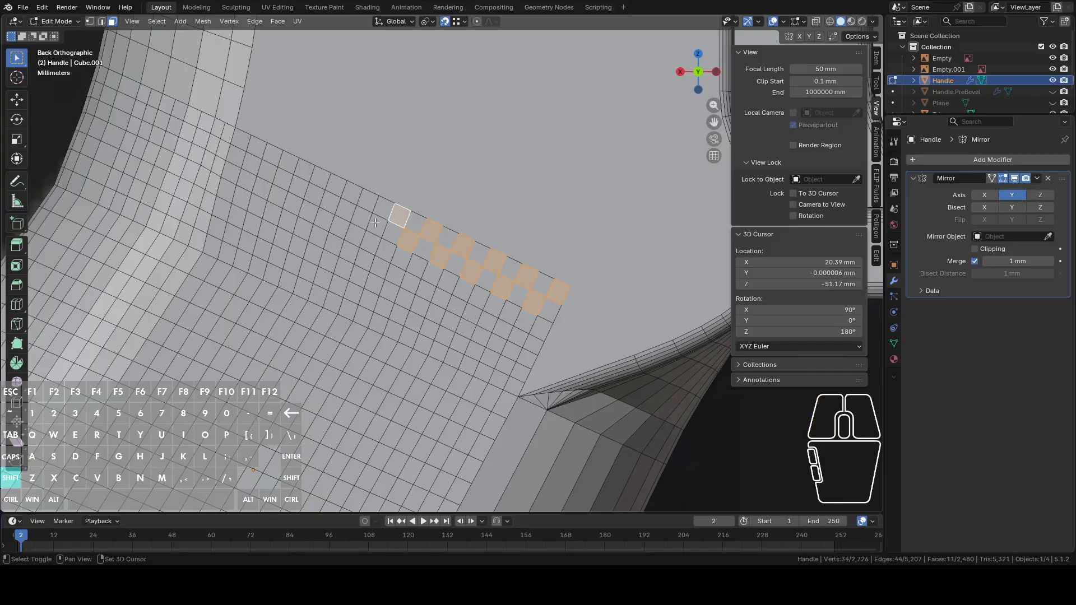
left_click(377, 225, "shift")
left_click(366, 198, "shift")
left_click(349, 212, "shift")
left_click(335, 190, "shift")
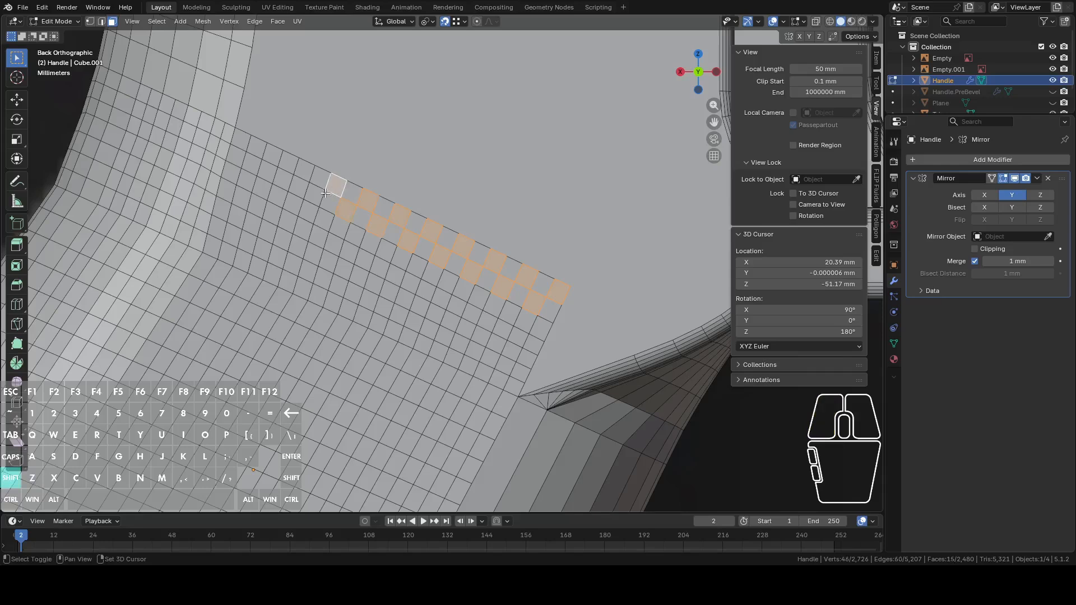
left_click(309, 187, "shift")
left_click(305, 171, "shift")
middle_click_drag(300, 172, 476, 236, "shift")
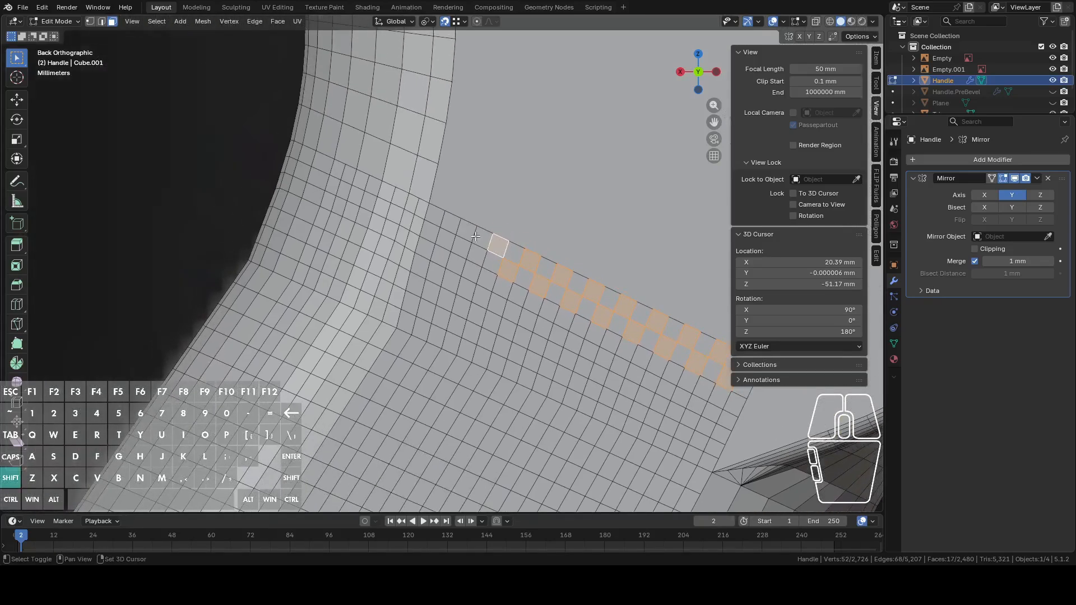
left_click(477, 256, "shift")
left_click(461, 231, "shift")
left_click(441, 240, "shift")
left_click(431, 217, "shift")
left_click(417, 224, "shift")
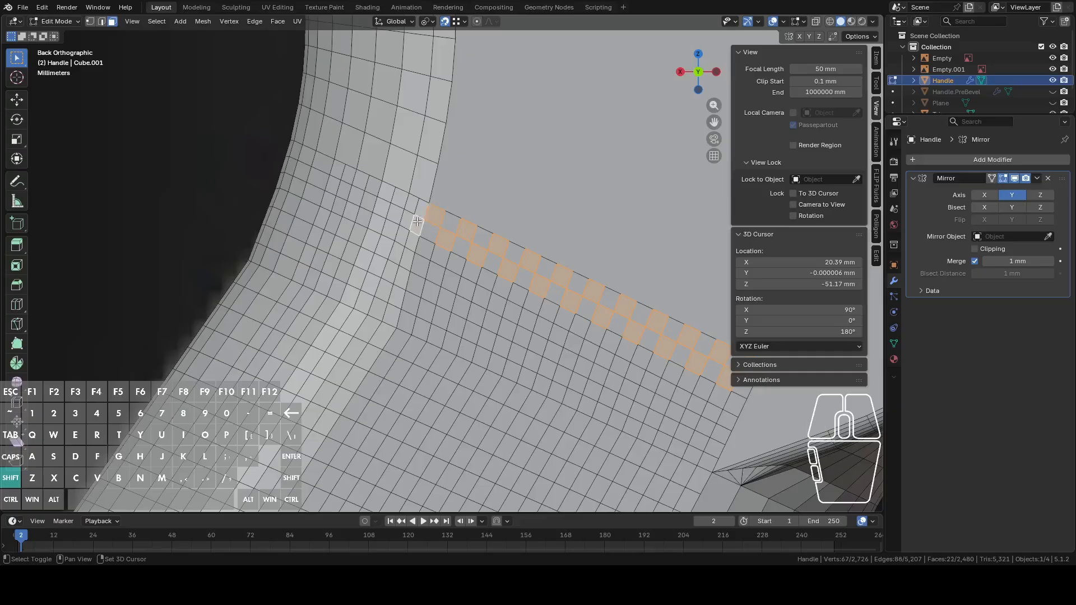
- Extend the checkerboard face selection along the top two grid rows across the bevel to the grip's rear edge
left_click(412, 205, "shift")
left_click(395, 209, "shift")
left_click(382, 193, "shift")
left_click(369, 198, "shift")
left_click(359, 183, "shift")
left_click(343, 188, "shift")
left_click(338, 170, "shift")
left_click(319, 182, "shift")
left_click(303, 163, "shift")
left_click(291, 166, "shift")
left_click(290, 149, "shift")
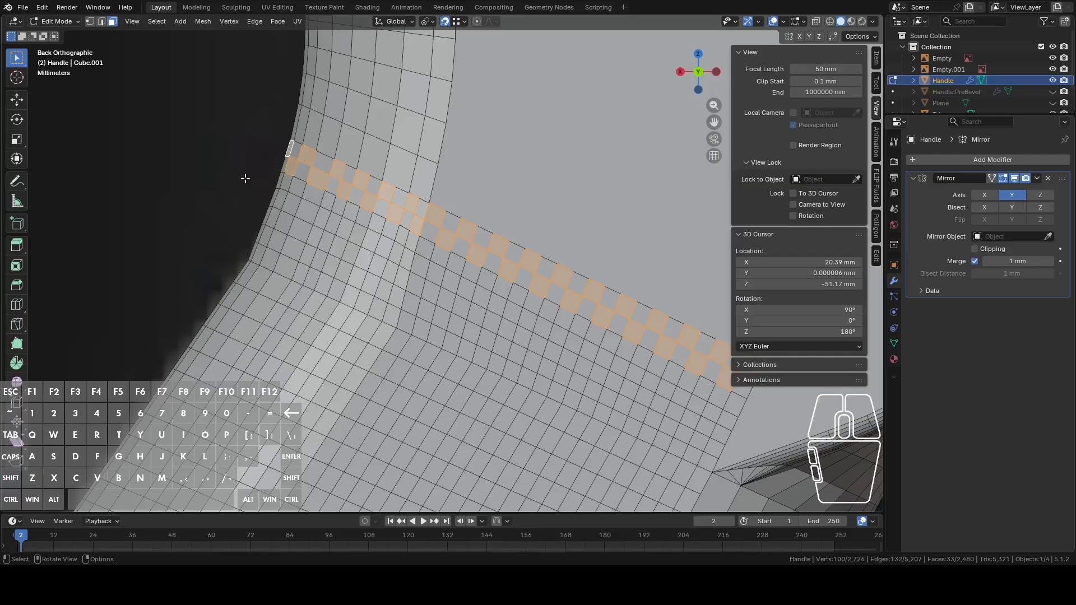
- Add alternating faces below the checkerboard at the grip's rear edge, using Circle Select to drop the misplaced picks
left_click(280, 179, "shift")
left_click(275, 197, "shift")
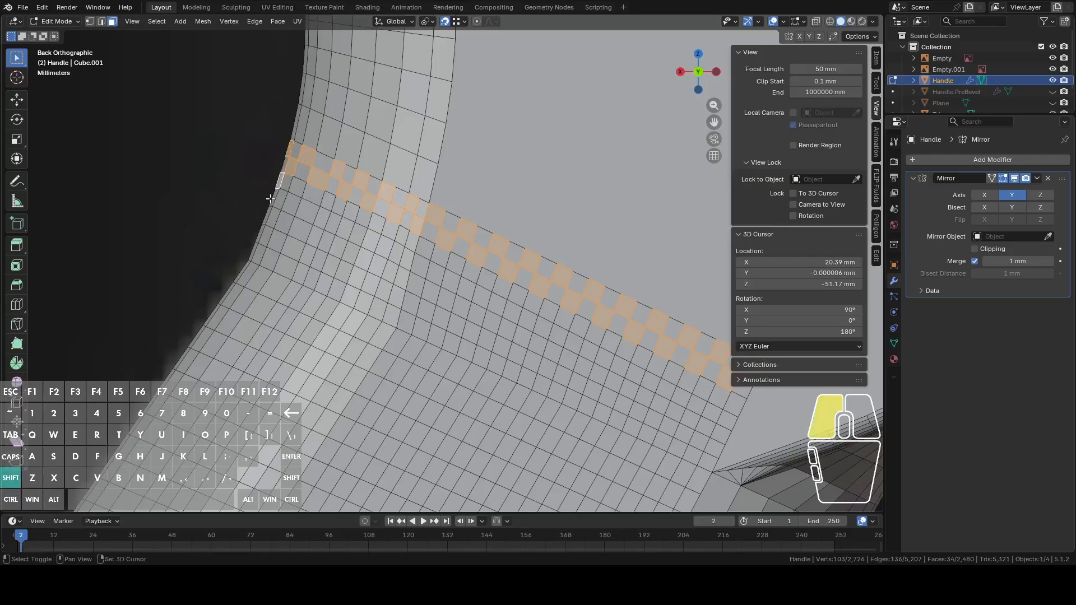
left_click(261, 227, "shift")
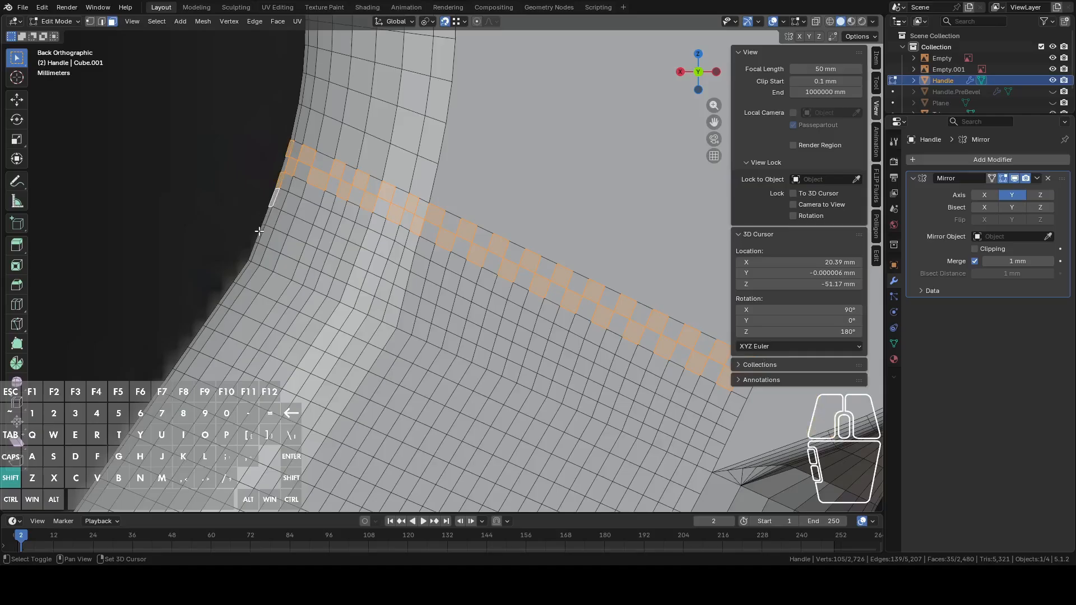
left_click(259, 234, "shift")
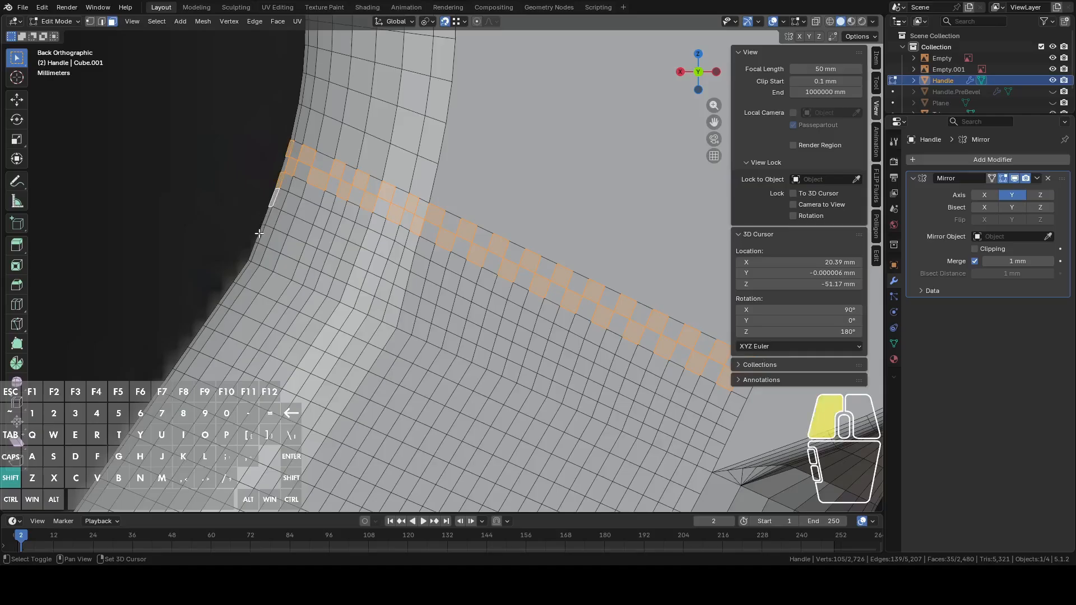
scroll(381, 275, "up", 2)
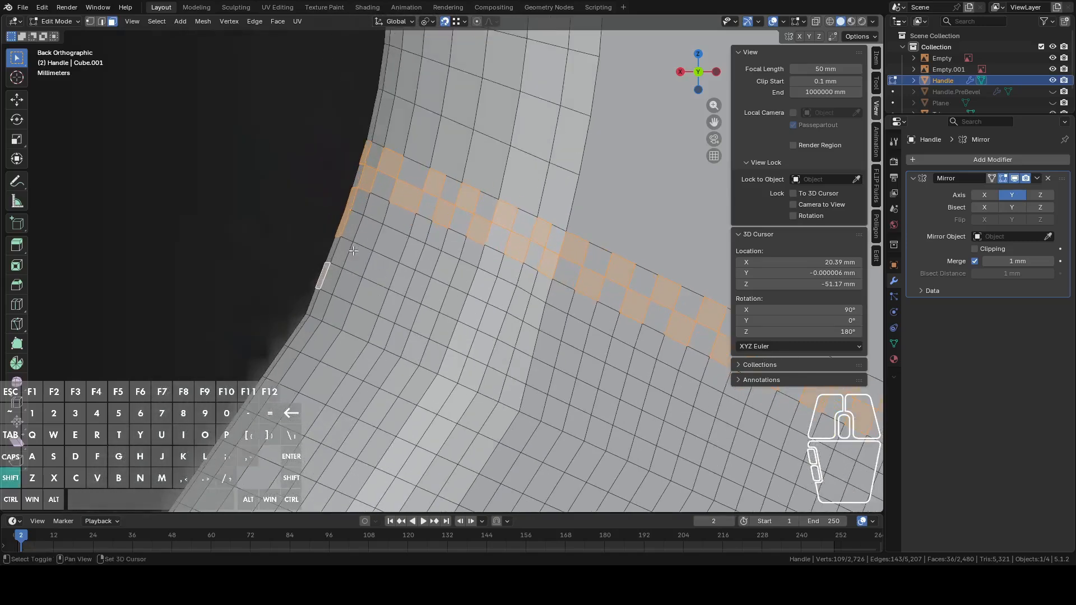
left_click(348, 241, "shift")
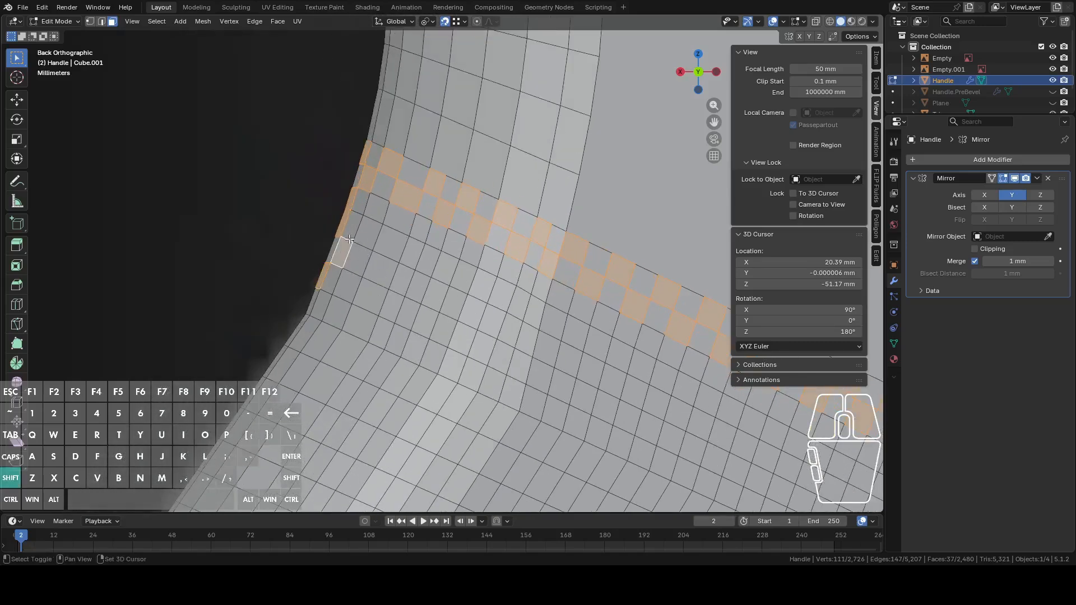
key("c")
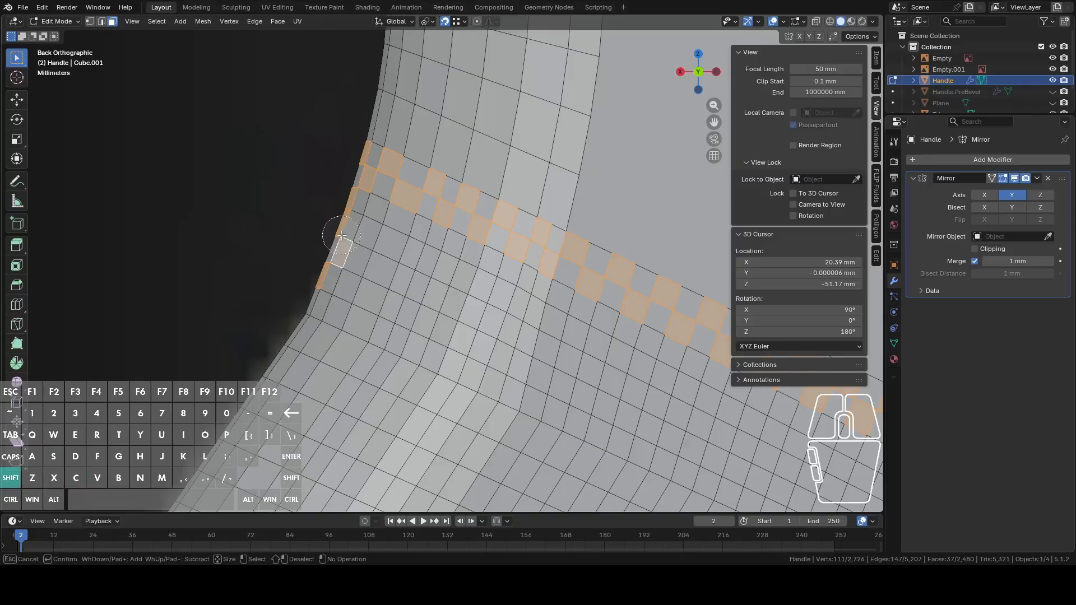
left_click_drag(339, 235, 329, 274, "shift")
right_click(329, 274)
left_click(350, 228, "shift")
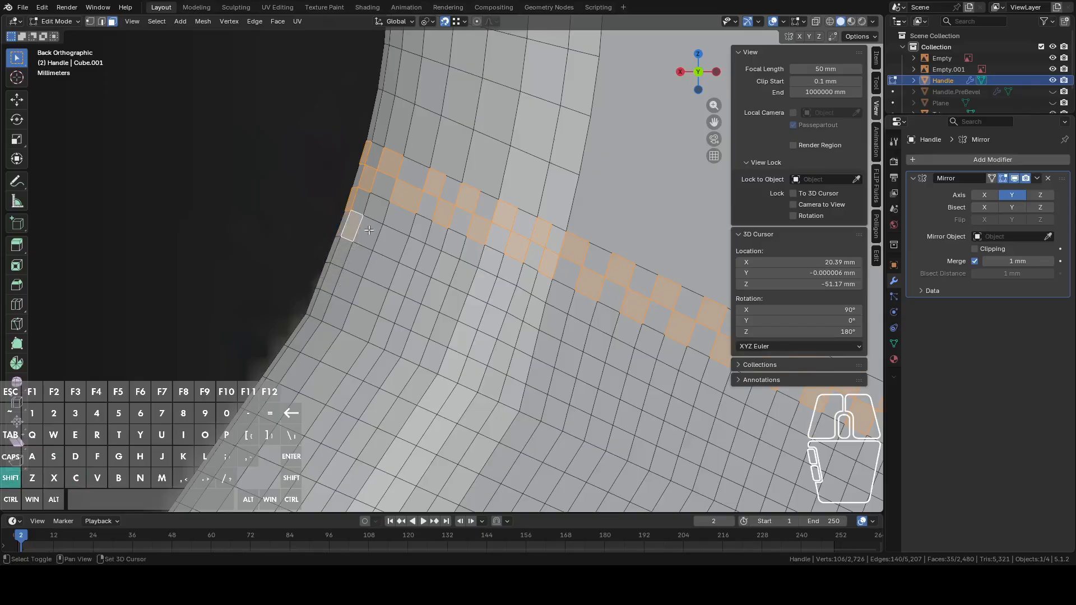
- Extend the checkerboard face selection along the third and fourth grid rows from the rear edge across the bevel onto the flat side
left_click(372, 213, "shift")
left_click(390, 238, "shift")
left_click(418, 232, "shift")
left_click(428, 259, "shift")
left_click(455, 248, "shift")
left_click(465, 277, "shift")
left_click(492, 262, "shift")
left_click(500, 290, "shift")
left_click(524, 279, "shift")
left_click(534, 312, "shift")
left_click(559, 304, "shift")
left_click(586, 334, "shift")
left_click(597, 310, "shift")
left_click(619, 354, "shift")
left_click(644, 342, "shift")
left_click(665, 377, "shift")
left_click(688, 363, "shift")
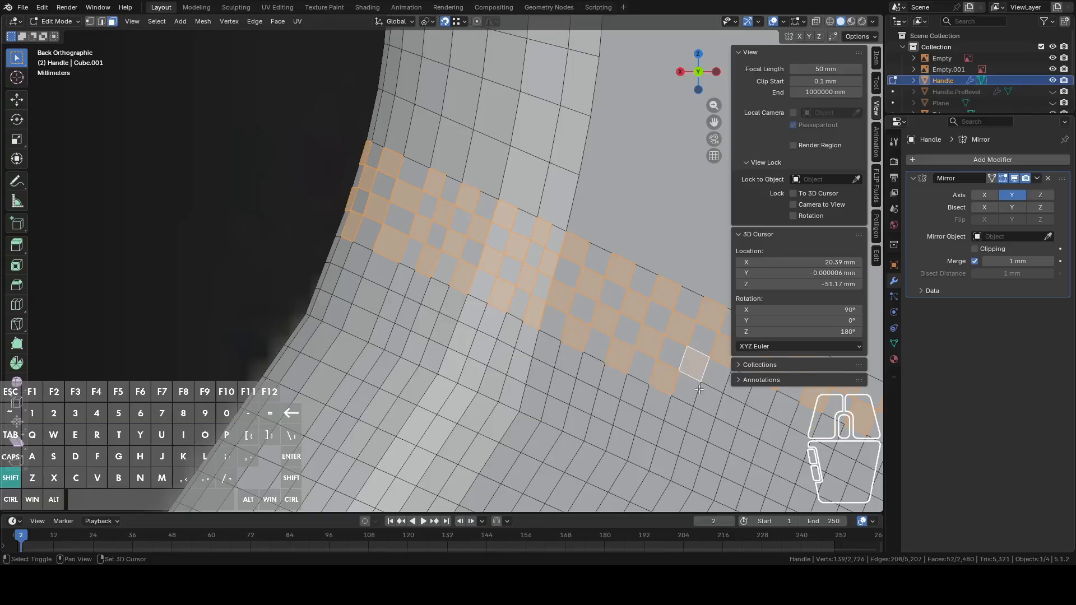
left_click(707, 399, "shift")
- Continue the checkerboard selection along the third and fourth rows over the flat side to the grid's front end
middle_click_drag(702, 402, 556, 331, "shift")
left_click(528, 320, "shift")
left_click(554, 309, "shift")
left_click(570, 347, "shift")
left_click(601, 335, "shift")
left_click(612, 366, "shift")
left_click(639, 359, "shift")
left_click(659, 386, "shift")
left_click(684, 376, "shift")
left_click(700, 413, "shift")
left_click(733, 401, "shift")
left_click(741, 434, "shift")
left_click(781, 423, "shift")
- Select alternating faces of the fifth and sixth grid rows from the front end back over the flat side toward the bevel
middle_click_drag(743, 409, 641, 288, "shift")
left_click(646, 347, "shift")
left_click(625, 359, "shift")
left_click(615, 328, "shift")
left_click(583, 331, "shift")
left_click(569, 300, "shift")
left_click(539, 309, "shift")
left_click(529, 280, "shift")
left_click(496, 290, "shift")
left_click(485, 259, "shift")
left_click(453, 271, "shift")
left_click(439, 237, "shift")
left_click(415, 255, "shift")
left_click(391, 214, "shift")
left_click(365, 229, "shift")
left_click(346, 191, "shift")
left_click(321, 210, "shift")
left_click(306, 170, "shift")
left_click(283, 186, "shift")
left_click(262, 150, "shift")
left_click(235, 166, "shift")
left_click(218, 128, "shift")
left_click(194, 145, "shift")
- Continue the checkerboard selection of the fifth and sixth rows across the bevel to the grip's rear edge
middle_click_drag(195, 145, 529, 259, "shift")
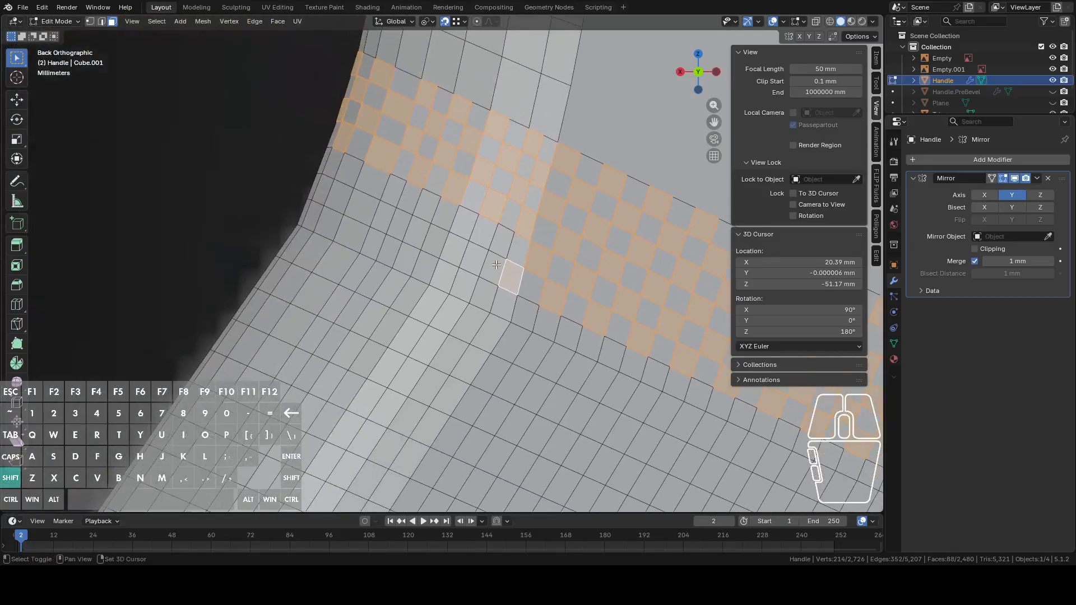
left_click(497, 239, "shift")
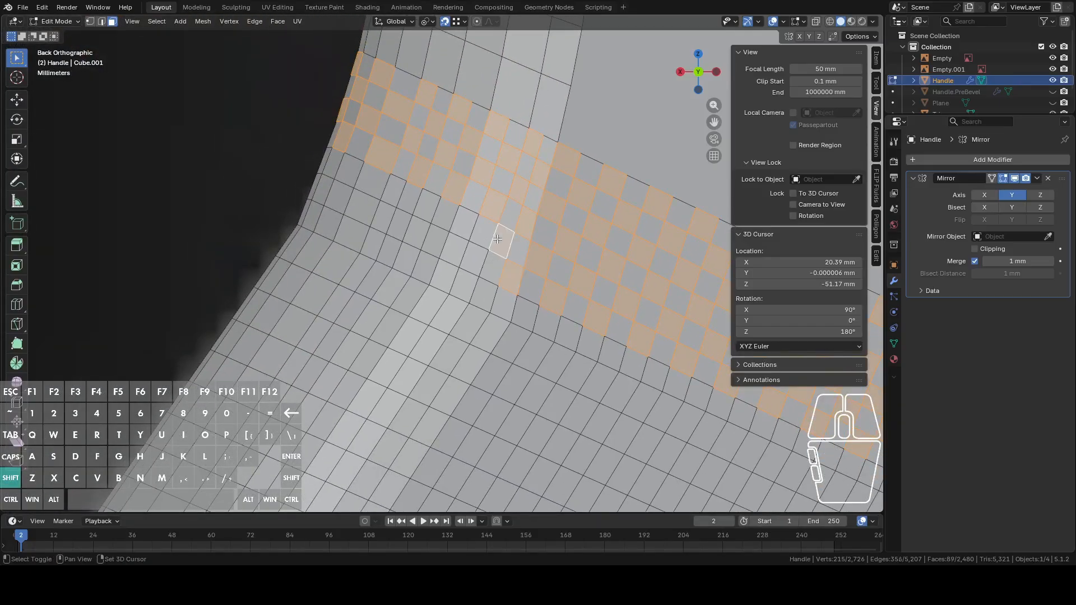
left_click(468, 259, "shift")
left_click(466, 229, "shift")
left_click(447, 231, "shift")
left_click(421, 201, "shift")
left_click(399, 222, "shift")
left_click(389, 189, "shift")
left_click(364, 204, "shift")
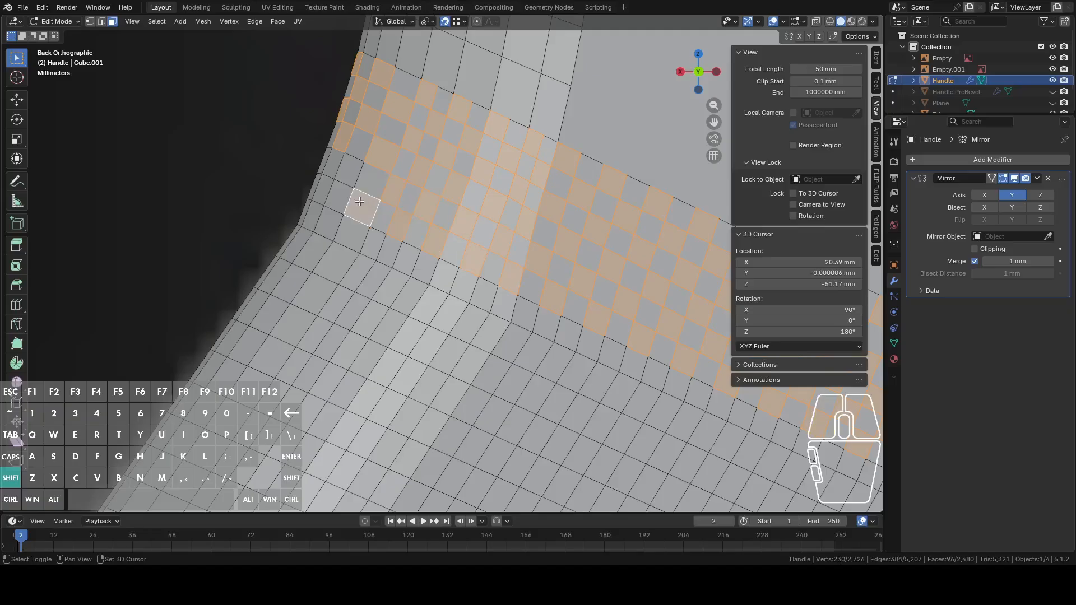
left_click(344, 169, "shift")
left_click(323, 186, "shift")
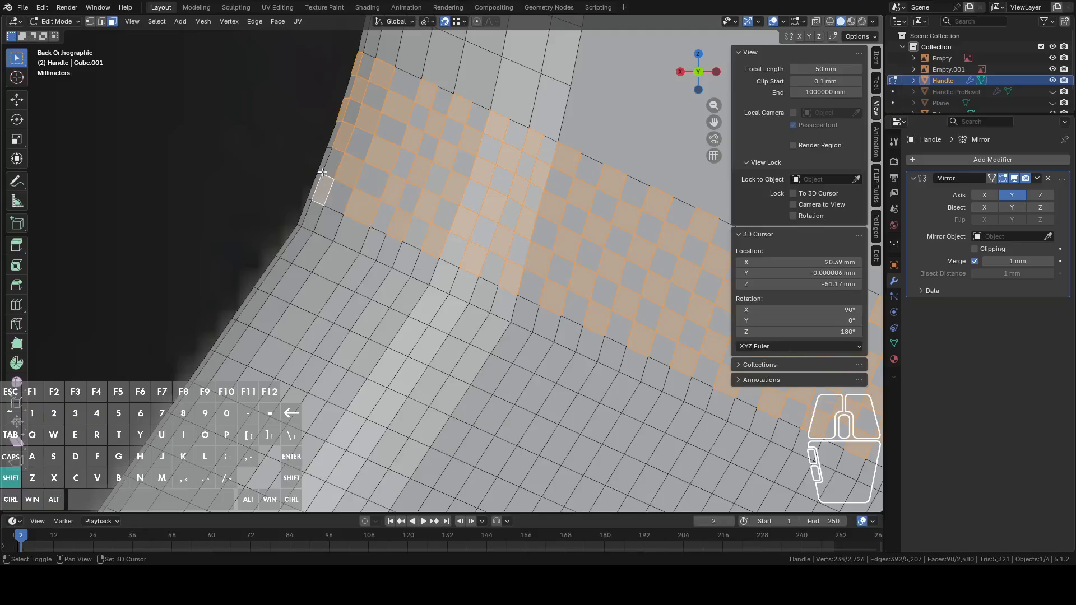
left_click(306, 210, "shift")
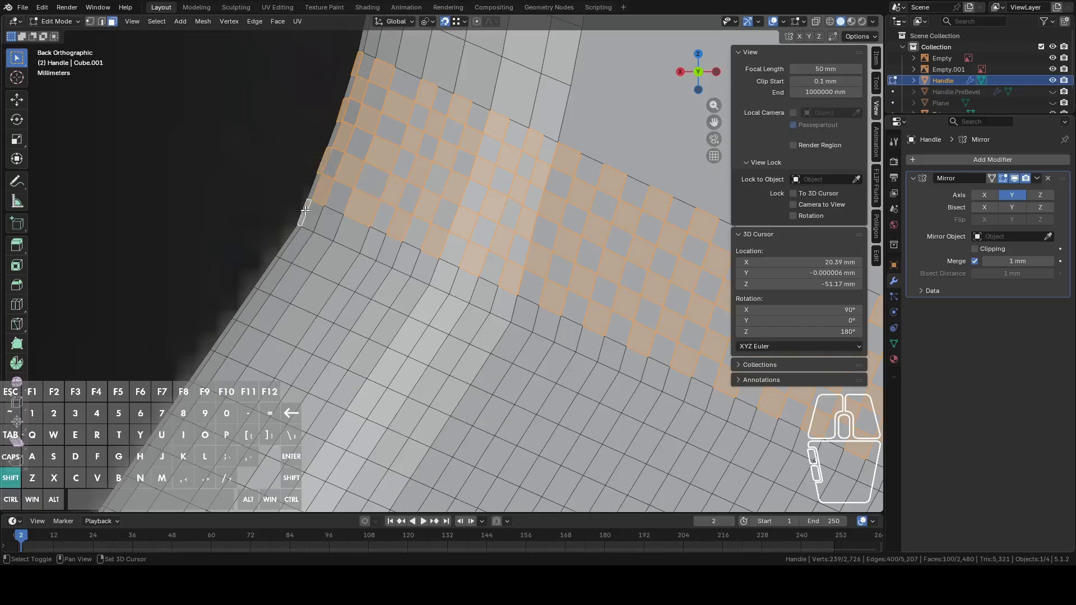
- Select alternating faces of the seventh and eighth grid rows from the rear edge across the bevel
left_click(316, 243, "shift")
key("ctrl+z")
left_click(326, 224, "shift")
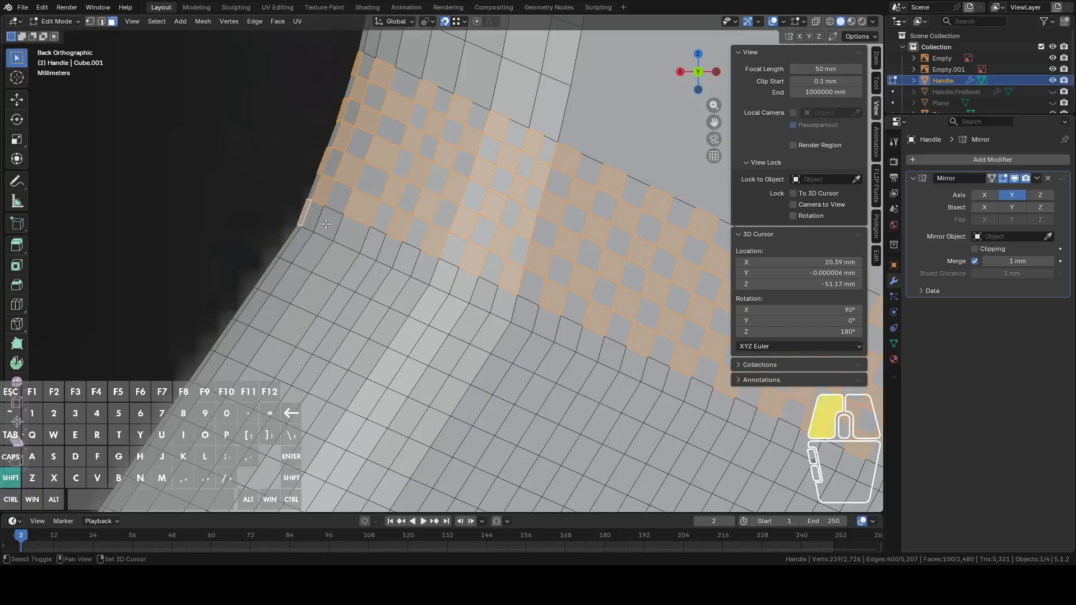
left_click(372, 245, "shift")
left_click(407, 259, "shift")
left_click(338, 259, "shift")
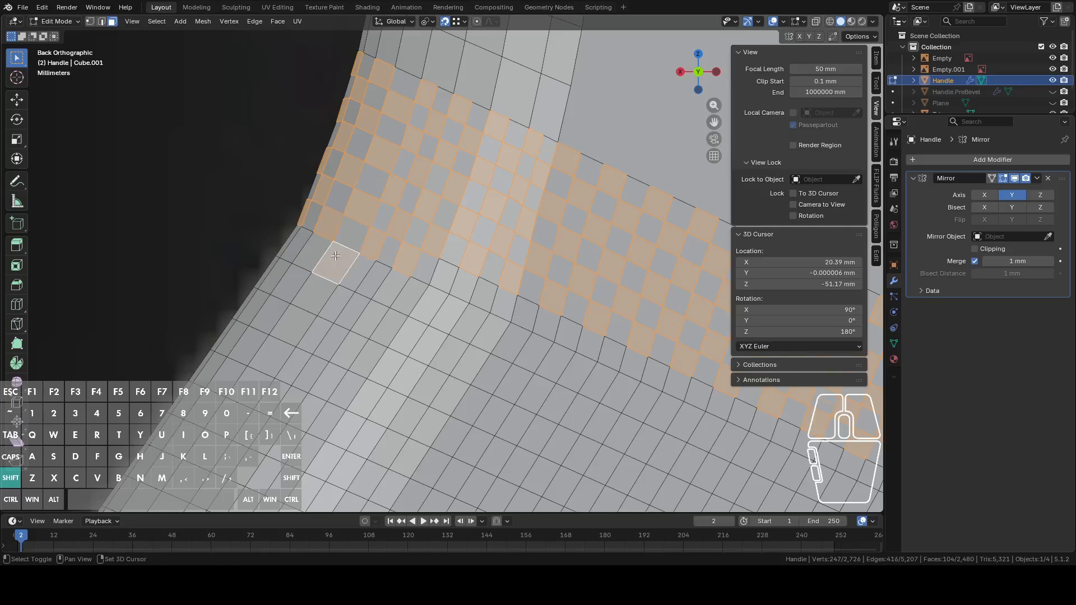
left_click(297, 241, "shift")
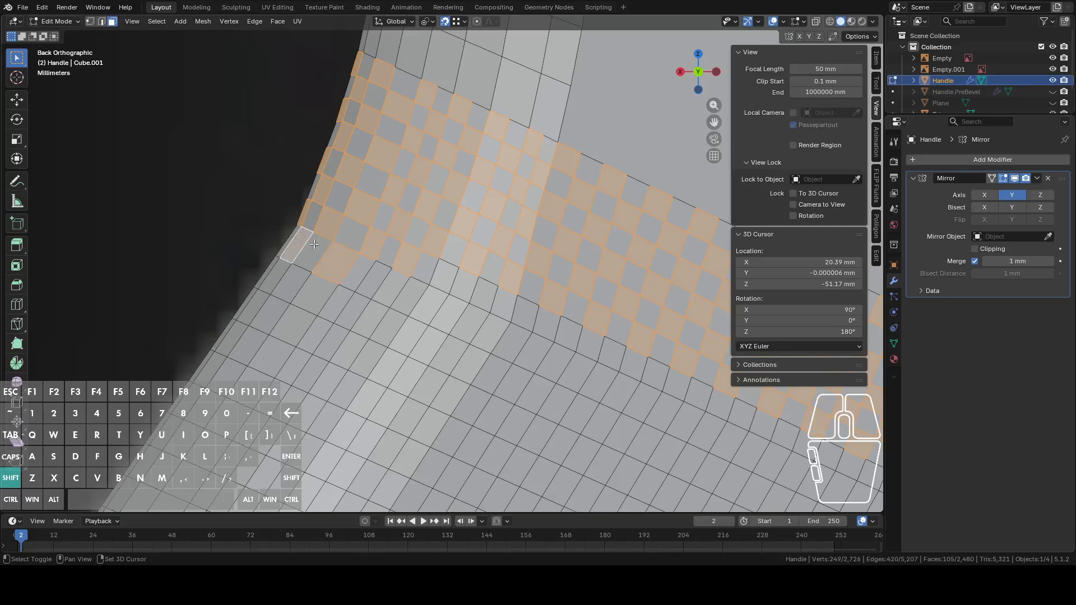
left_click(374, 278, "shift")
left_click(411, 291, "shift")
left_click(458, 280, "shift")
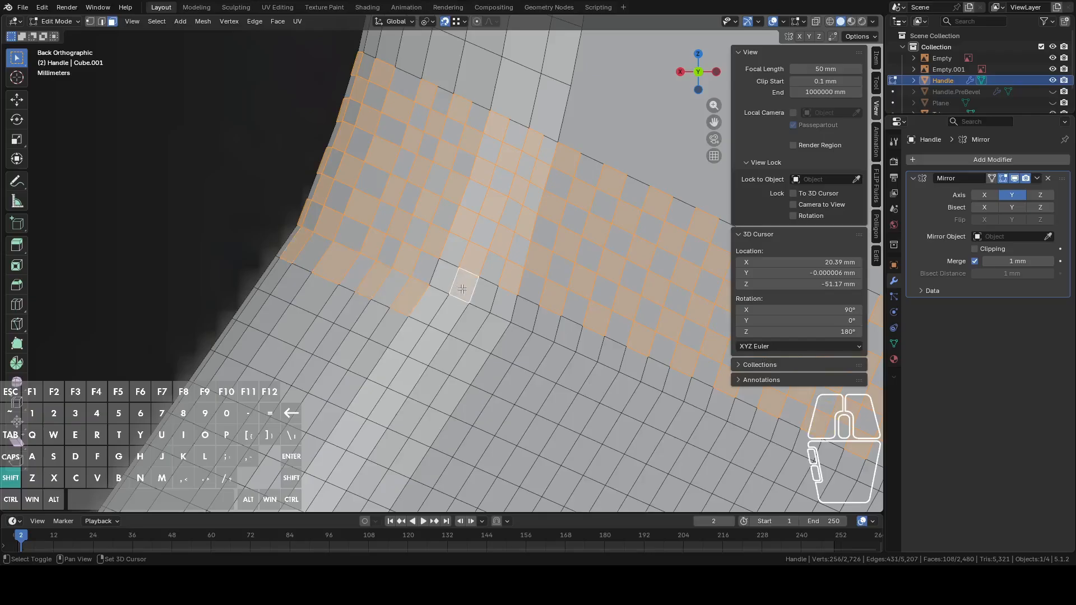
left_click(448, 310, "shift")
left_click(441, 283, "shift")
left_click(448, 313, "shift")
left_click(484, 301, "shift")
- Continue the checkerboard selection of the seventh and eighth rows over the flat side to the grid's front end
left_click(494, 326, "shift")
left_click(529, 348, "shift")
left_click(565, 331, "shift")
left_click(592, 367, "shift")
left_click(614, 359, "shift")
scroll(614, 359, "down", 7)
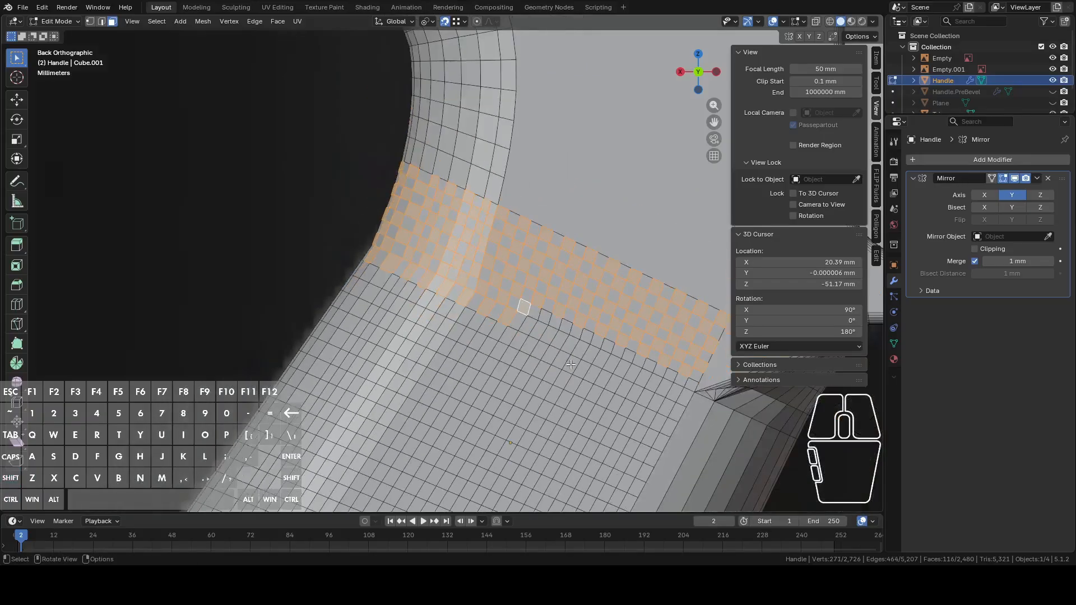
scroll(493, 285, "up", 8)
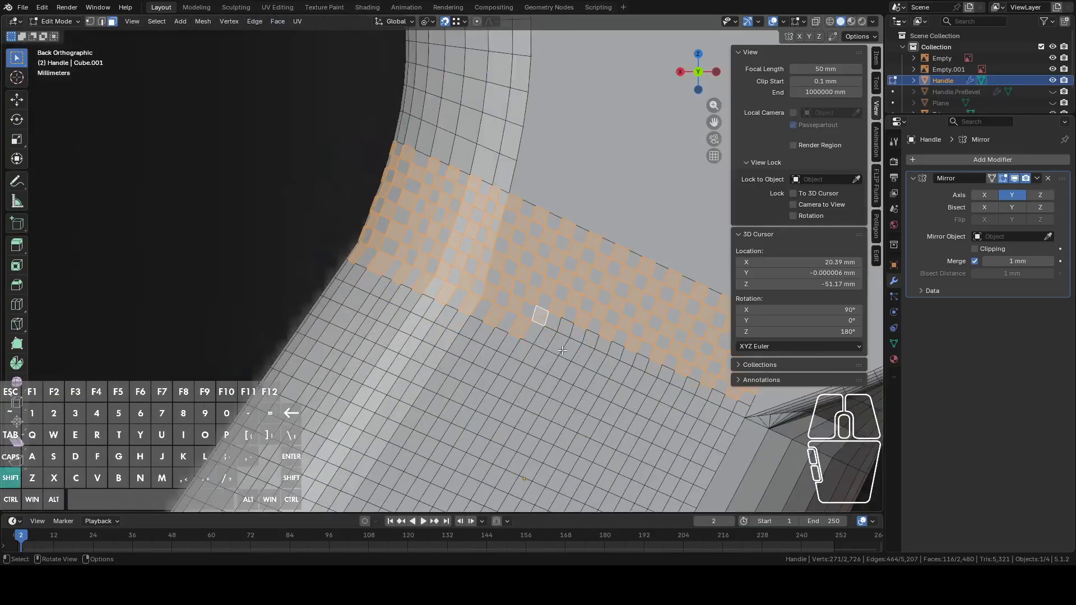
left_click(362, 274, "shift")
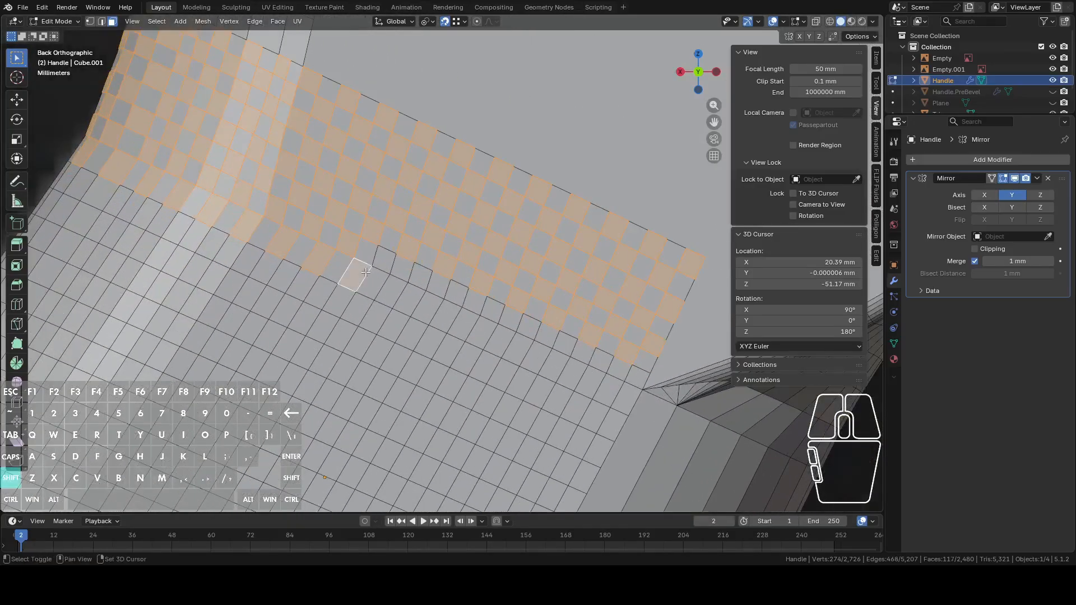
left_click(383, 265, "shift")
left_click(397, 291, "shift")
left_click(421, 274, "shift")
left_click(425, 304, "shift")
left_click(456, 293, "shift")
left_click(467, 325, "shift")
left_click(492, 310, "shift")
left_click(500, 337, "shift")
left_click(528, 327, "shift")
left_click(533, 357, "shift")
left_click(554, 347, "shift")
left_click(570, 375, "shift")
left_click(592, 365, "shift")
left_click(610, 390, "shift")
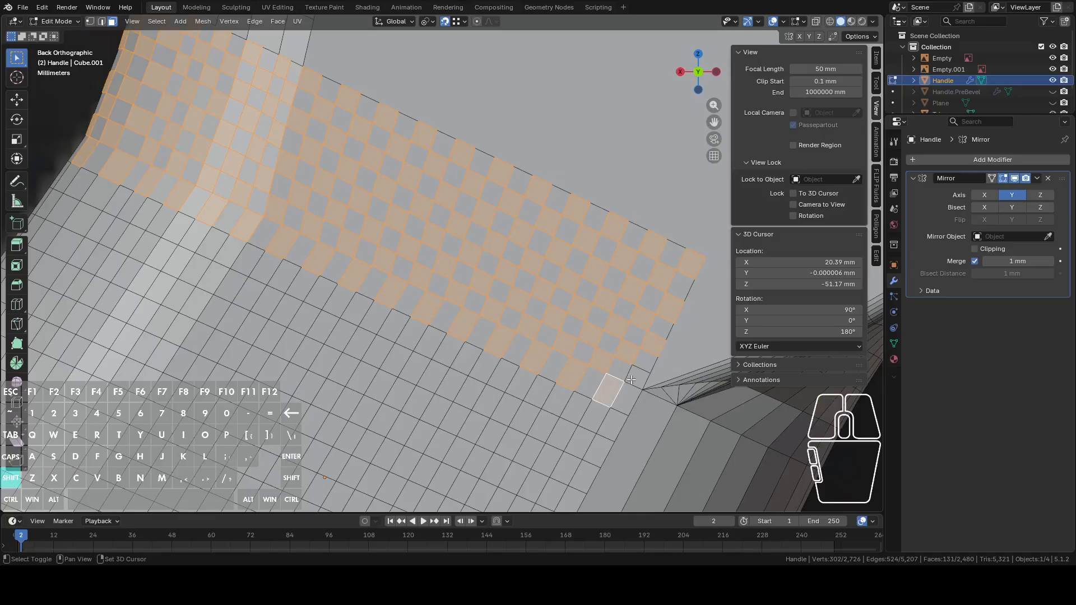
left_click(630, 382, "shift")
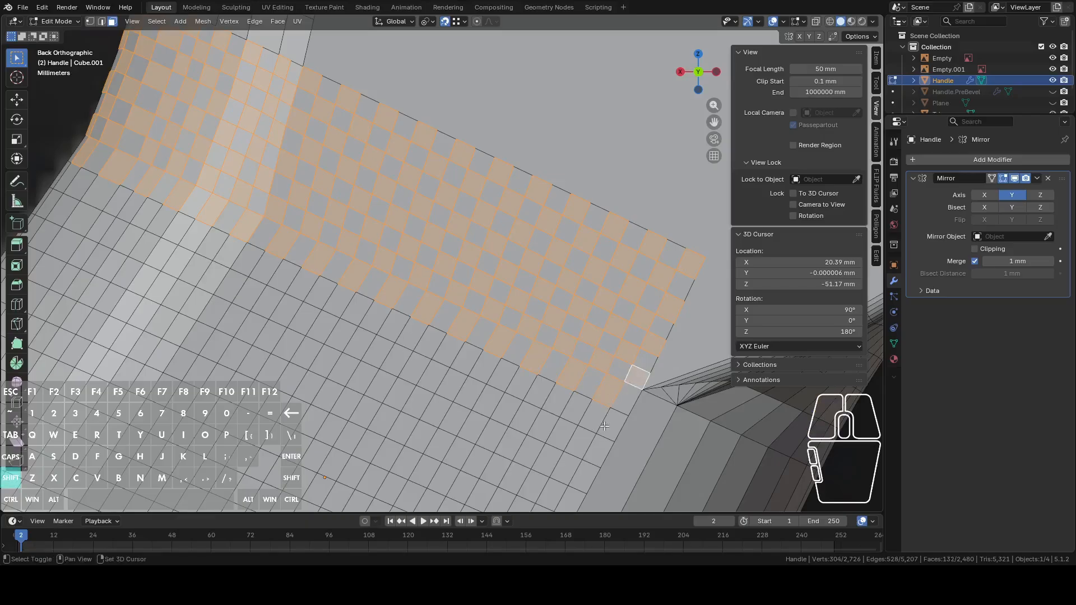
- Select alternating faces of the ninth and tenth grid rows from the front end back over the flat side, undoing the wrong pick
left_click(581, 441, "shift")
left_click(574, 408, "shift")
left_click(530, 419, "shift")
key("ctrl+z")
left_click(543, 426, "shift")
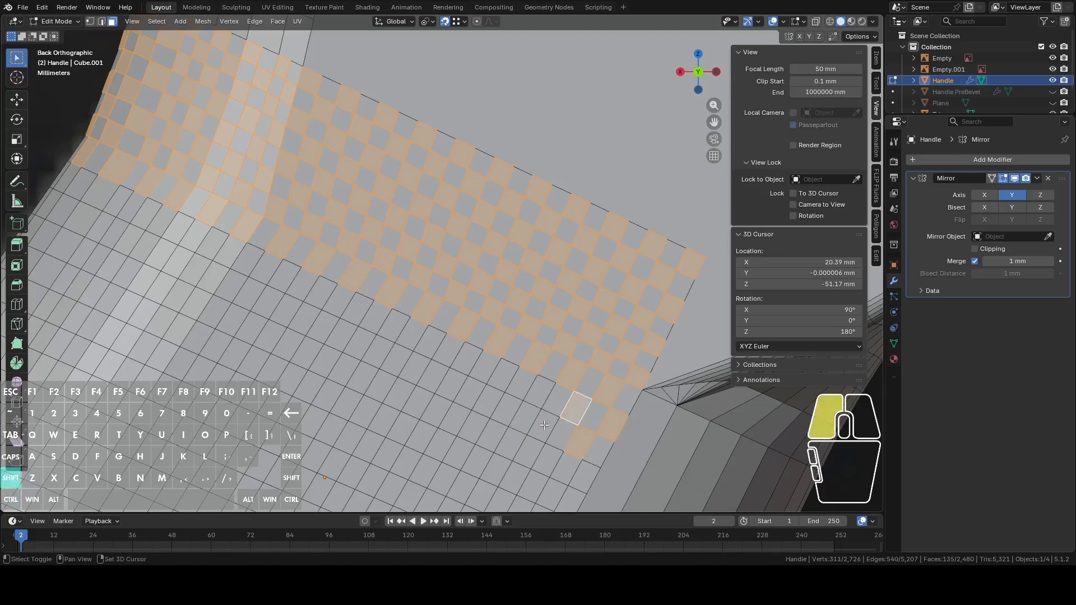
left_click(539, 395, "shift")
left_click(503, 408, "shift")
left_click(501, 373, "shift")
left_click(470, 391, "shift")
left_click(465, 362, "shift")
left_click(432, 374, "shift")
left_click(428, 350, "shift")
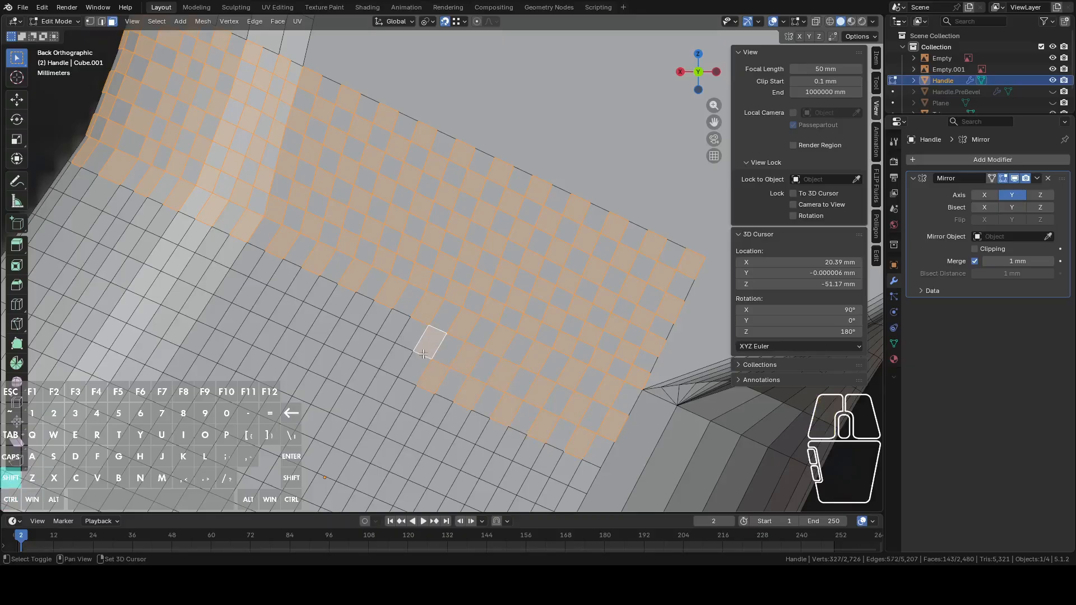
left_click(392, 359, "shift")
left_click(392, 323, "shift")
left_click(358, 343, "shift")
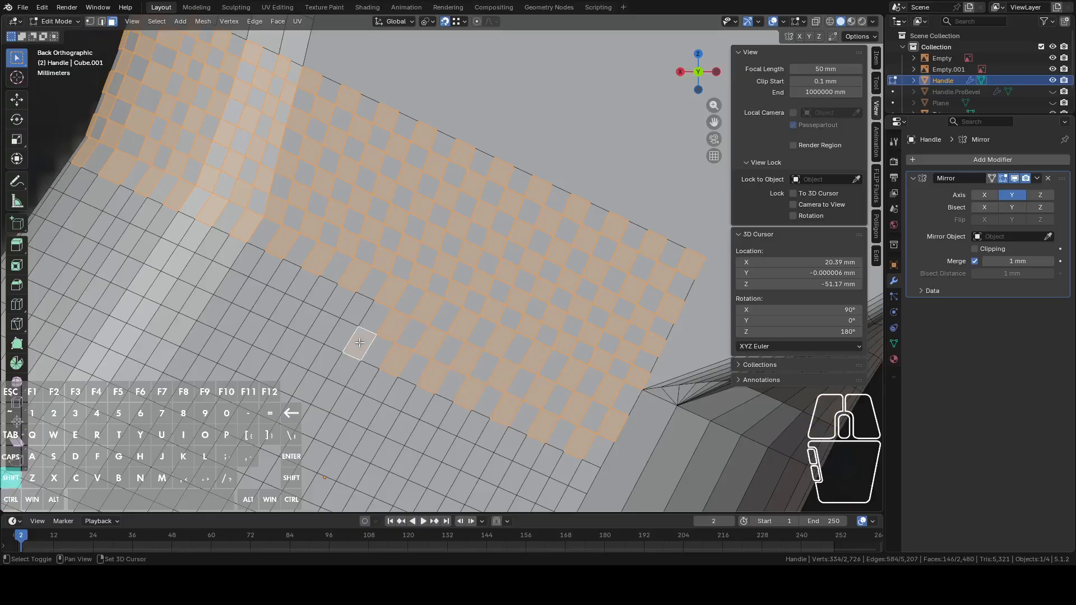
left_click(348, 306, "shift")
left_click(324, 317, "shift")
left_click(316, 301, "shift")
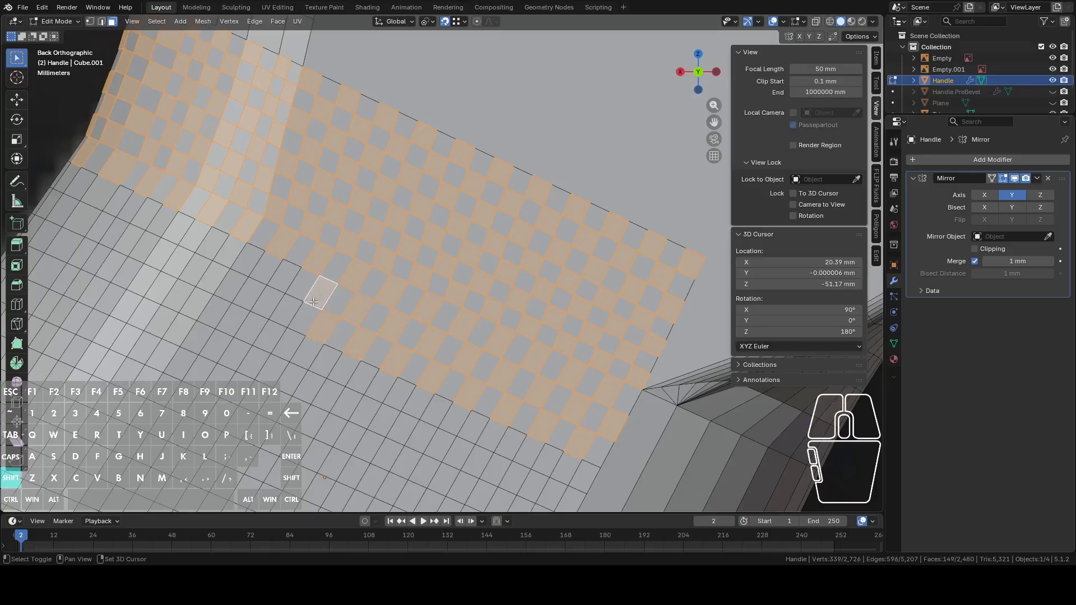
left_click(284, 320, "shift")
left_click(285, 282, "shift")
left_click(247, 297, "shift")
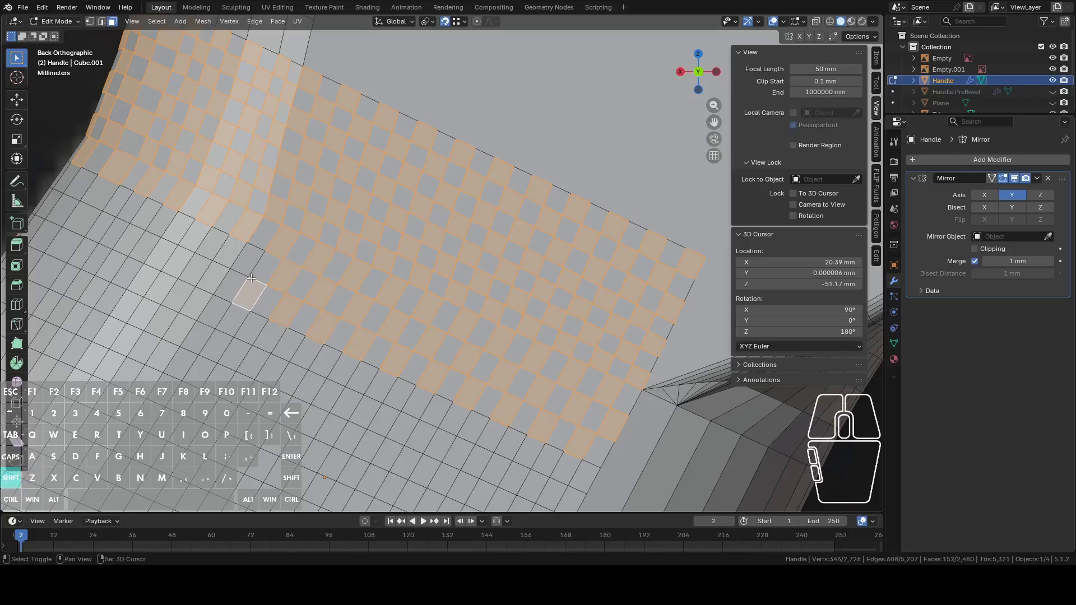
left_click(248, 262, "shift")
left_click(218, 282, "shift")
- Continue the checkerboard selection of the ninth and tenth rows across the bevel to the rear edge, undoing the misplaced face
middle_click_drag(222, 277, 475, 317, "shift")
left_click(471, 298, "shift")
left_click(444, 310, "shift")
left_click(437, 288, "shift")
left_click(412, 294, "shift")
left_click(404, 276, "shift")
left_click(379, 284, "shift")
left_click(386, 255, "shift")
left_click(343, 285, "shift")
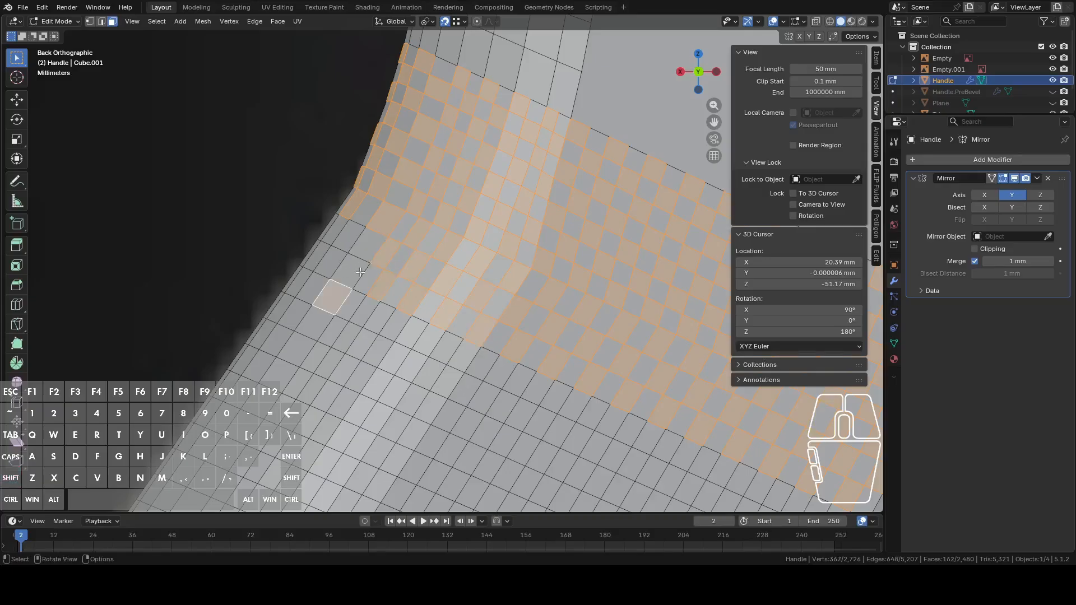
key("ctrl+z")
left_click(351, 264, "shift")
left_click(351, 246, "shift")
left_click(320, 256, "shift")
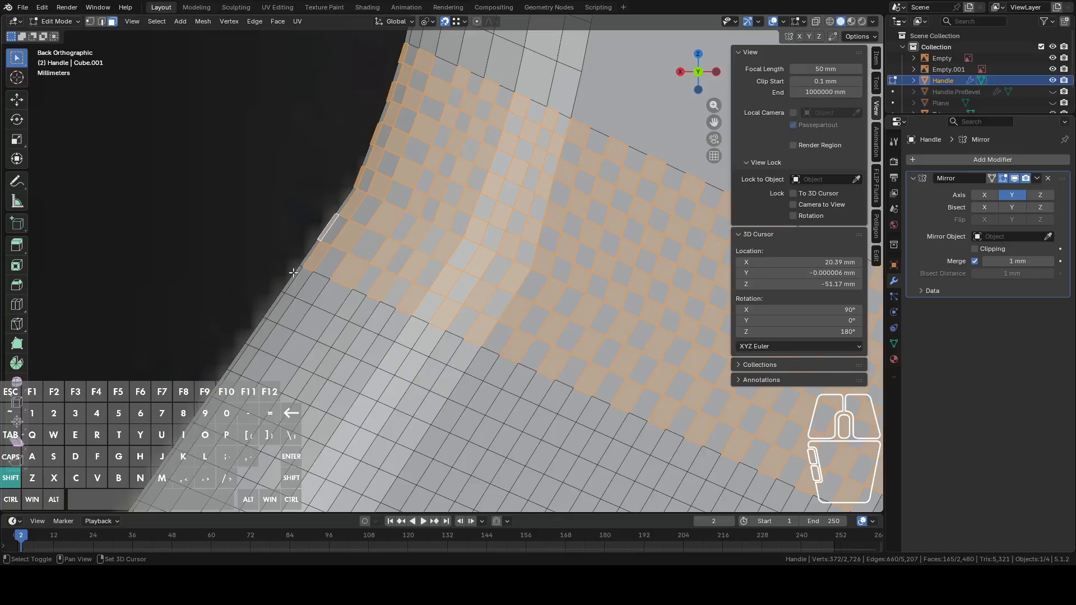
- Select alternating faces of the eleventh and twelfth grid rows from the rear edge across the bevel
left_click(314, 291, "shift")
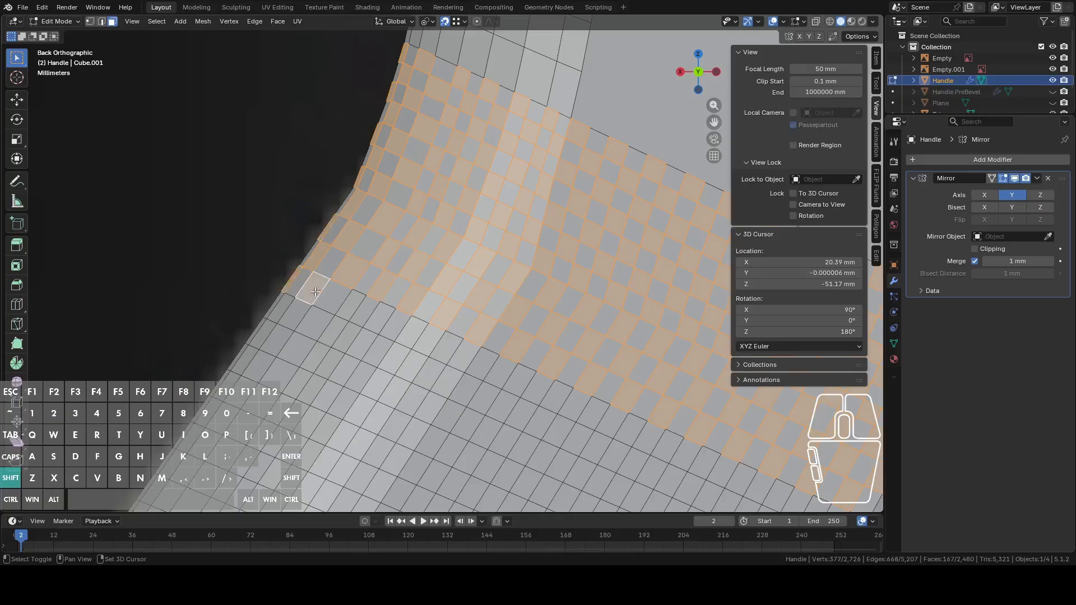
left_click(287, 306, "shift")
left_click(316, 325, "shift")
left_click(351, 319, "shift")
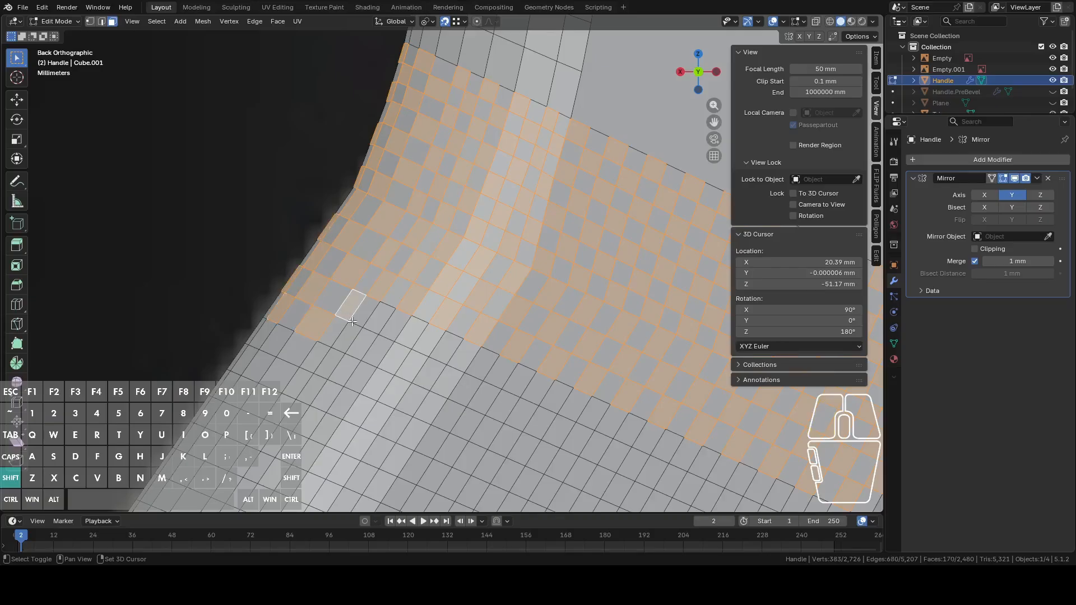
left_click(364, 327, "shift")
left_click(383, 333, "shift")
left_click(387, 340, "shift")
left_click(413, 339, "shift")
left_click(419, 365, "shift")
left_click(448, 356, "shift")
left_click(455, 377, "shift")
left_click(487, 394, "shift")
left_click(488, 394, "shift")
left_click(513, 391, "shift")
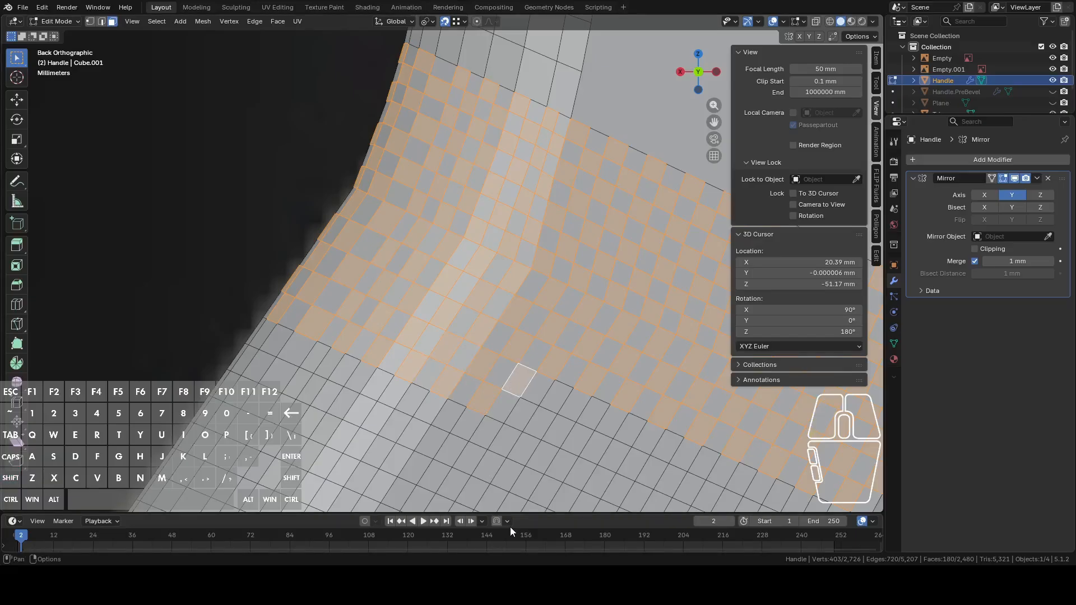
- Continue the checkerboard selection of the eleventh and twelfth rows over the flat side to the grid's front end
left_click(531, 412, "shift")
left_click(548, 399, "shift")
left_click(562, 434, "shift")
left_click(586, 419, "shift")
left_click(599, 452, "shift")
left_click(631, 430, "shift")
left_click(632, 459, "shift")
left_click(664, 451, "shift")
middle_click_drag(665, 451, 457, 365, "shift")
left_click(431, 359, "shift")
left_click(465, 358, "shift")
left_click(478, 384, "shift")
left_click(499, 370, "shift")
left_click(514, 419, "shift")
left_click(542, 402, "shift")
left_click(548, 438, "shift")
left_click(574, 425, "shift")
left_click(579, 429, "shift")
left_click(610, 420, "shift")
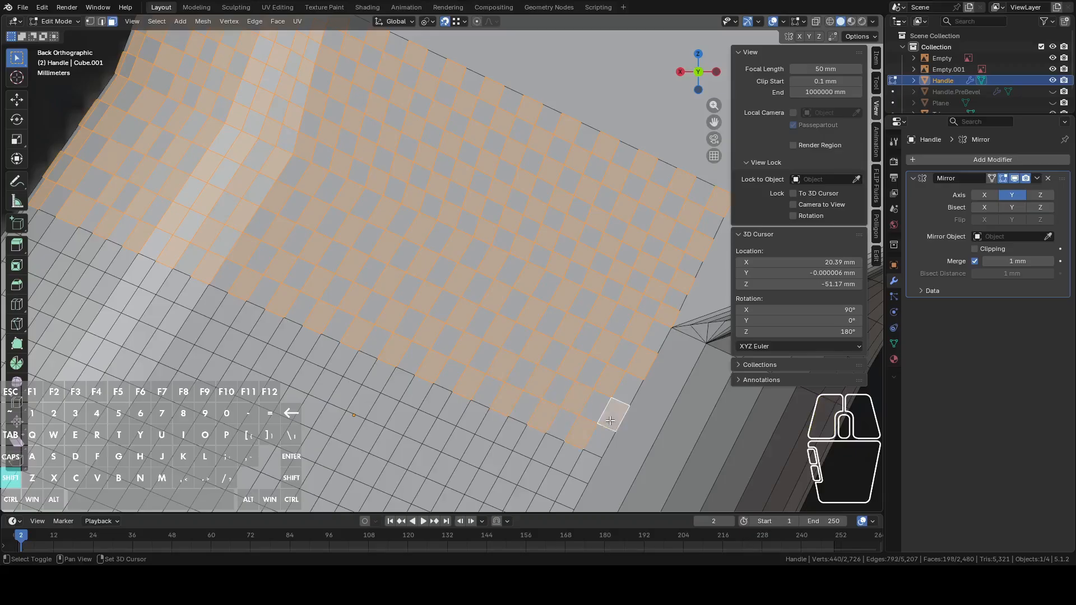
- Select alternating faces of the thirteenth and fourteenth grid rows from the front end back over the flat side
left_click(573, 469, "shift")
left_click(551, 480, "shift")
left_click(546, 448, "shift")
left_click(514, 456, "shift")
left_click(510, 434, "shift")
left_click(476, 452, "shift")
left_click(468, 420, "shift")
left_click(437, 434, "shift")
left_click(434, 408, "shift")
left_click(409, 417, "shift")
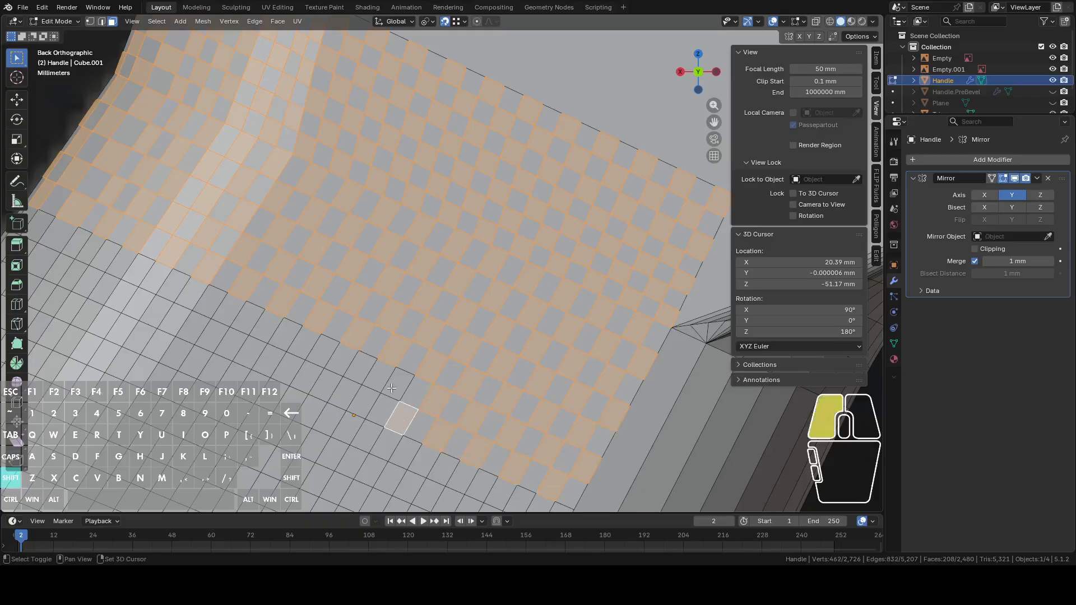
left_click(394, 382, "shift")
left_click(361, 402, "shift")
left_click(362, 368, "shift")
left_click(326, 384, "shift")
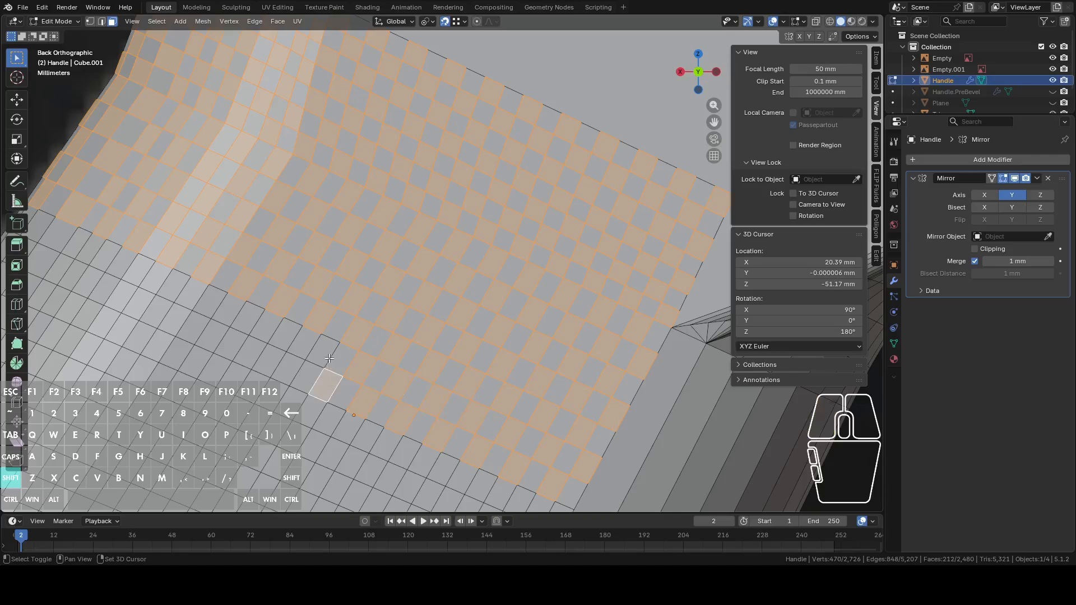
left_click(292, 371, "shift")
left_click(287, 344, "shift")
left_click(259, 370, "shift")
left_click(250, 351, "shift")
left_click(240, 334, "shift")
left_click(222, 335, "shift")
left_click(215, 315, "shift")
left_click(182, 320, "shift")
left_click(167, 308, "shift")
- Continue the checkerboard selection of the thirteenth and fourteenth rows across the bevel to the rear edge
middle_click_drag(226, 283, 503, 336, "shift")
left_click(434, 365, "shift")
left_click(427, 342, "shift")
left_click(419, 354, "shift")
left_click(414, 325, "shift")
left_click(382, 339, "shift")
left_click(371, 305, "shift")
left_click(350, 326, "shift")
left_click(355, 295, "shift")
left_click(320, 315, "shift")
left_click(314, 285, "shift")
left_click(291, 295, "shift")
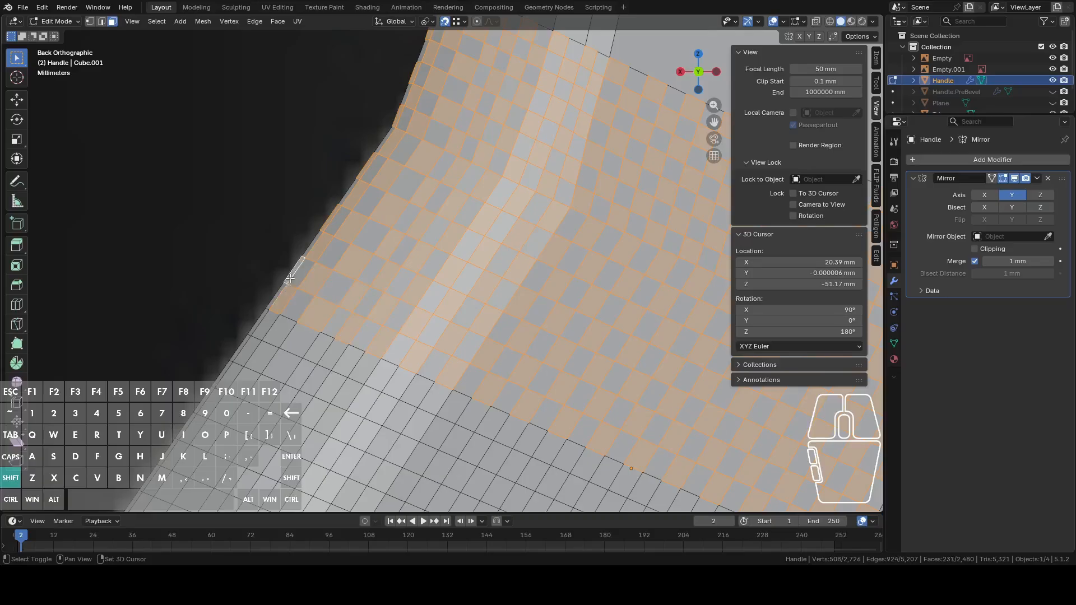
- Select alternating faces of the fifteenth and sixteenth grid rows from the rear edge across the bevel onto the flat side
left_click(259, 323, "shift")
left_click(278, 331, "shift")
left_click(318, 359, "shift")
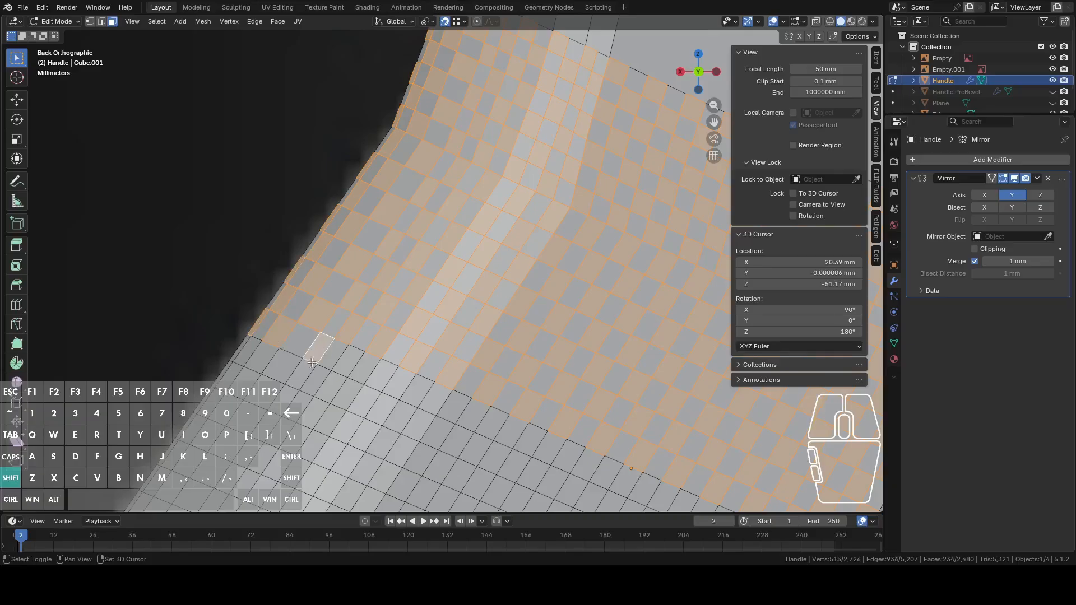
left_click(278, 370, "shift")
left_click(278, 356, "shift")
left_click(316, 379, "shift")
left_click(351, 366, "shift")
left_click(381, 381, "shift")
left_click(359, 388, "shift")
left_click(387, 411, "shift")
left_click(412, 399, "shift")
left_click(422, 424, "shift")
left_click(453, 417, "shift")
left_click(456, 438, "shift")
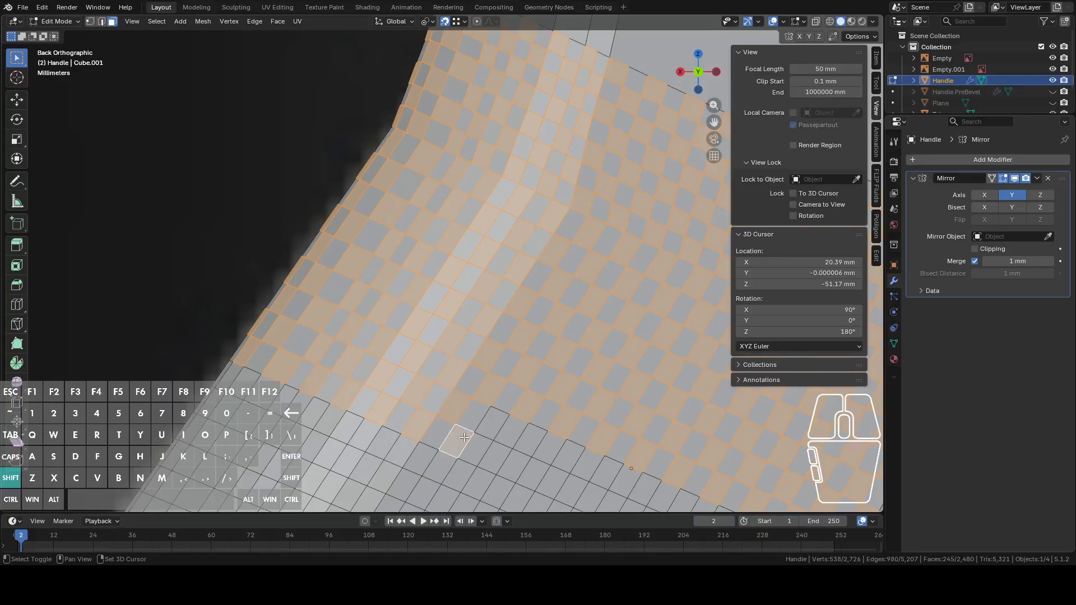
left_click(483, 429, "shift")
left_click(494, 453, "shift")
left_click(516, 446, "shift")
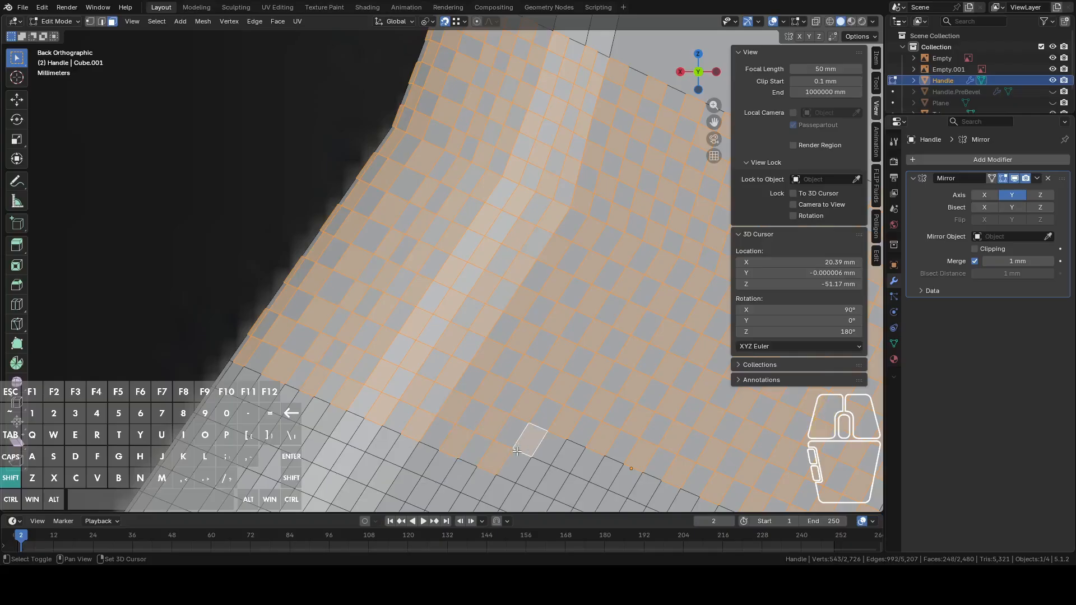
- Continue the checkerboard selection of the fifteenth and sixteenth rows over the flat side to the grid's front end
scroll(504, 438, "down", 5)
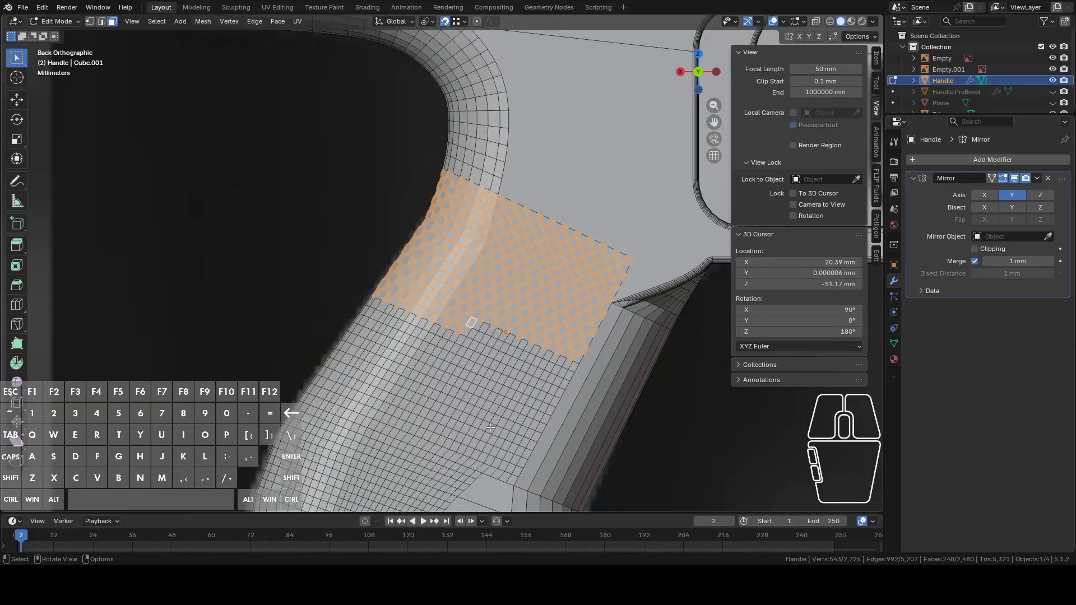
scroll(490, 429, "down", 2)
middle_click_drag(519, 469, 432, 444, "shift")
scroll(433, 445, "up", 6)
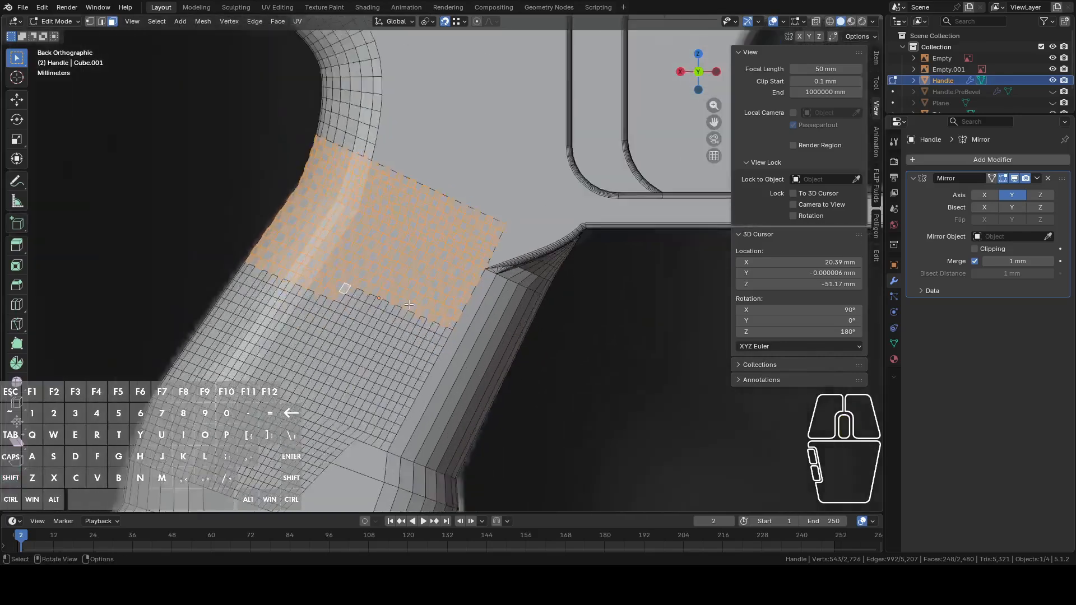
middle_click_drag(310, 347, 373, 317, "shift")
scroll(373, 316, "up", 2)
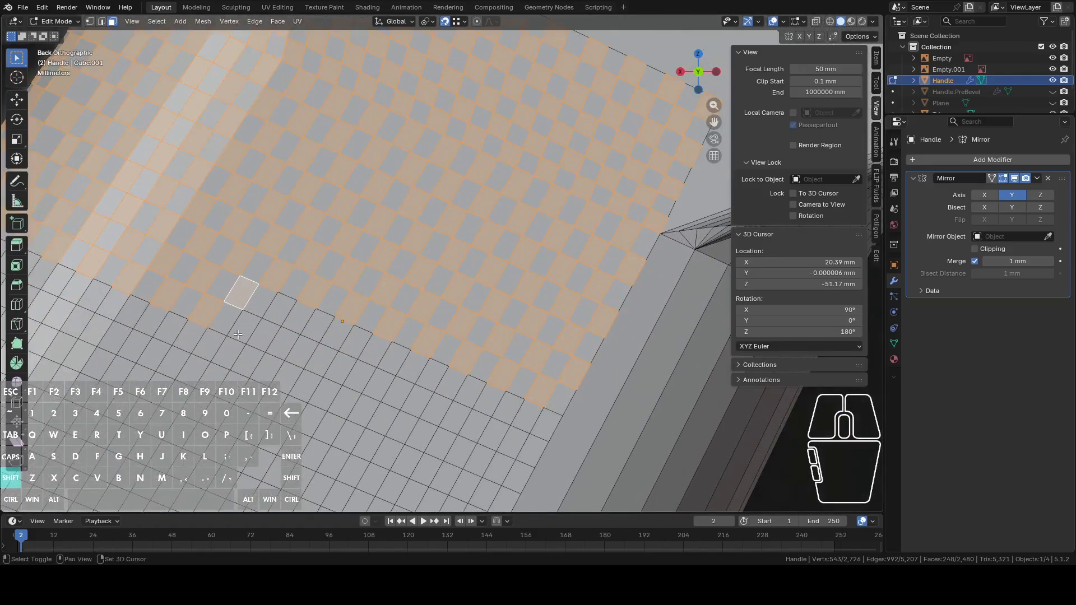
left_click(242, 328, "shift")
left_click(279, 310, "shift")
left_click(284, 337, "shift")
left_click(306, 337, "shift")
left_click(320, 357, "shift")
left_click(357, 348, "shift")
left_click(363, 369, "shift")
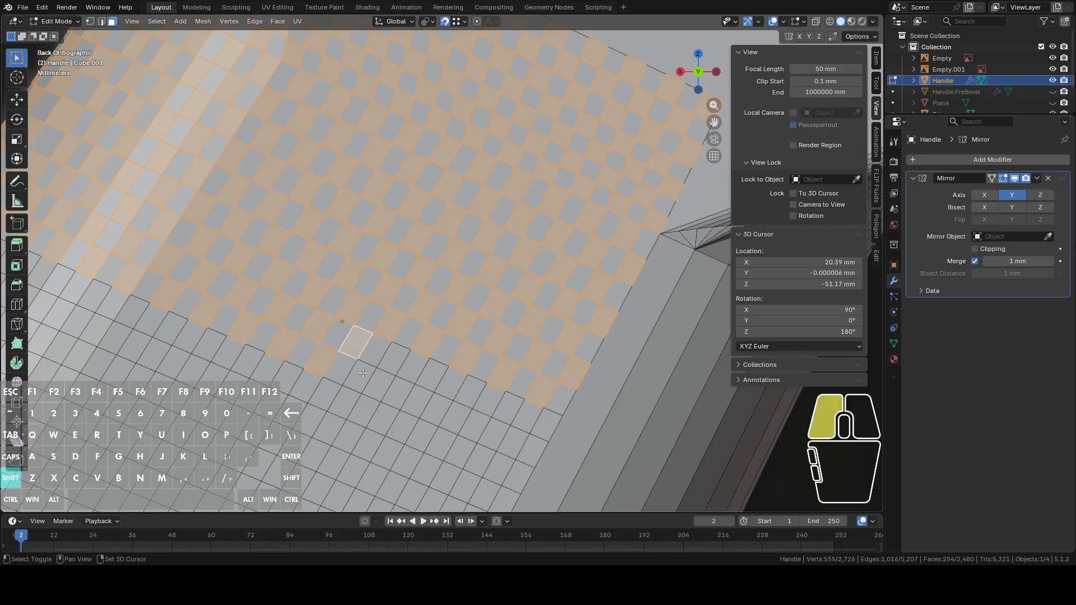
left_click(392, 361, "shift")
left_click(399, 391, "shift")
left_click(429, 373, "shift")
left_click(433, 408, "shift")
left_click(470, 392, "shift")
left_click(475, 432, "shift")
left_click(489, 405, "shift")
left_click(475, 427, "shift")
left_click(504, 409, "shift")
left_click(521, 441, "shift")
left_click(545, 435, "shift")
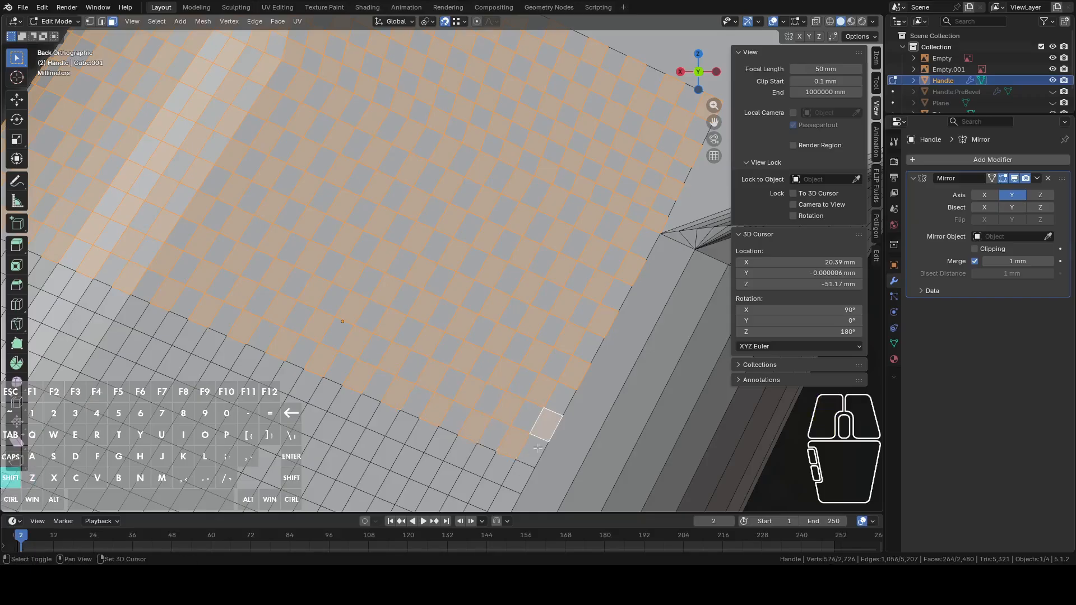
- Select alternating faces of the seventeenth and eighteenth grid rows from the front end back over the flat side, undoing the wrong pick
left_click(528, 474, "shift")
left_click(488, 496, "shift")
left_click(474, 464, "shift")
left_click(435, 479, "shift")
left_click(437, 462, "shift")
left_click(405, 452, "shift")
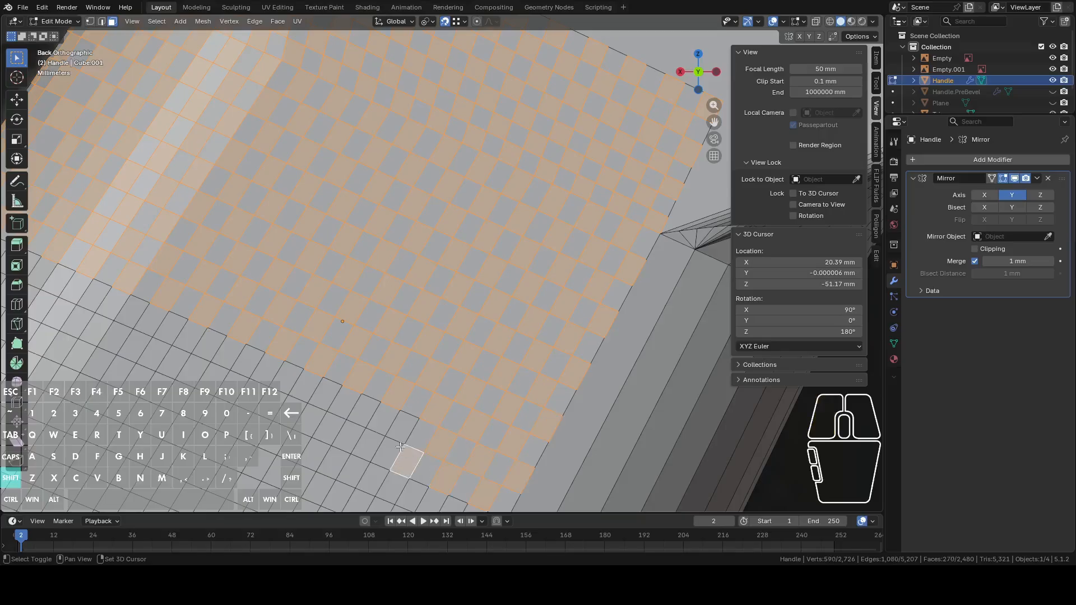
left_click(396, 433, "shift")
left_click(358, 443, "shift")
key("ctrl+z")
left_click(362, 445, "shift")
left_click(362, 423, "shift")
left_click(324, 394, "shift")
left_click(328, 427, "shift")
left_click(296, 405, "shift")
left_click(288, 386, "shift")
left_click(242, 400, "shift")
left_click(247, 363, "shift")
left_click(217, 380, "shift")
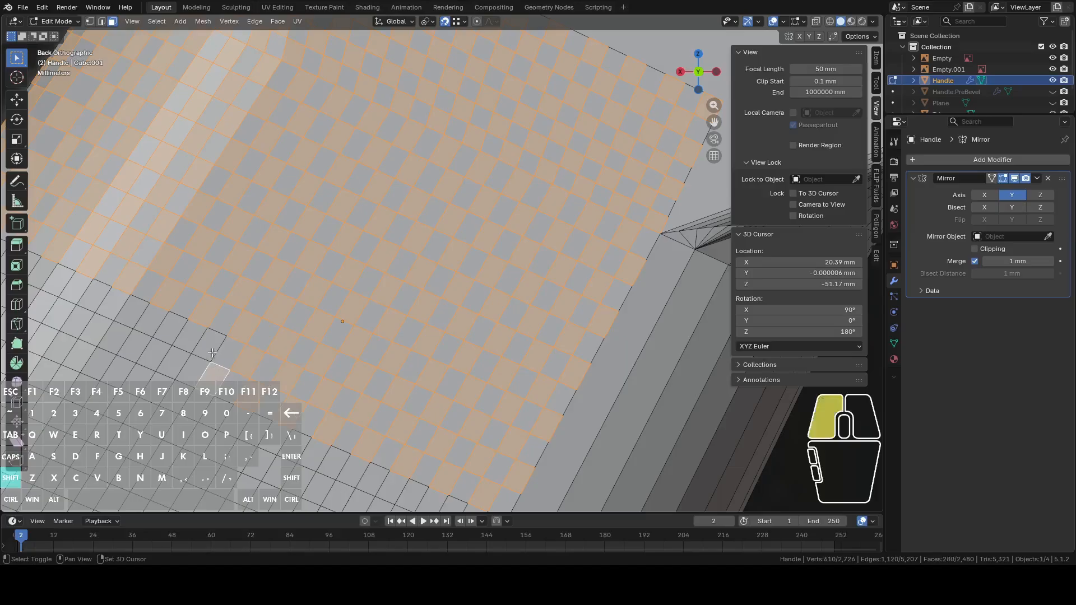
left_click(214, 353, "shift")
left_click(174, 367, "shift")
left_click(165, 333, "shift")
left_click(135, 346, "shift")
left_click(131, 311, "shift")
- Continue the checkerboard selection of the seventeenth and eighteenth rows across the bevel to the rear edge, undoing the misplaced face
middle_click_drag(136, 336, 463, 352, "shift")
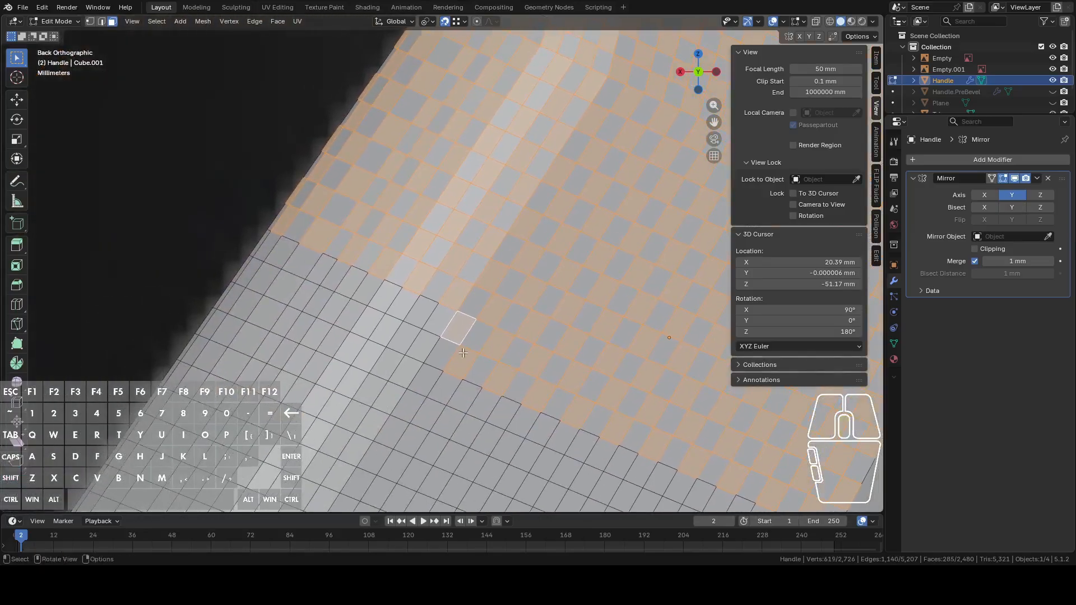
left_click(415, 349, "shift")
left_click(393, 321, "shift")
left_click(380, 301, "shift")
left_click(352, 289, "shift")
left_click(310, 303, "shift")
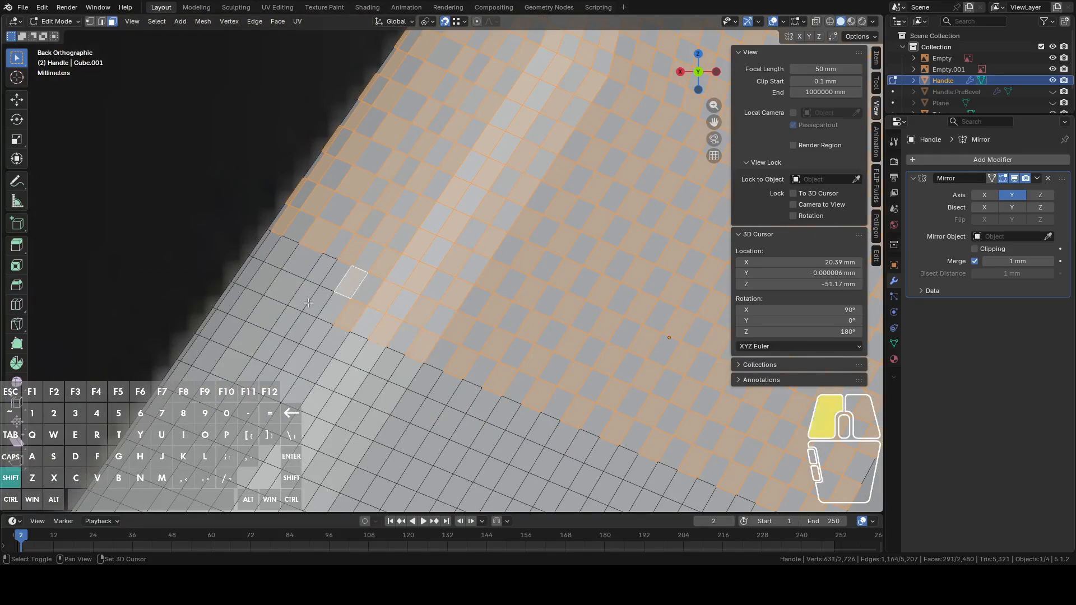
left_click(316, 273, "shift")
left_click(291, 281, "shift")
left_click(287, 258, "shift")
left_click(257, 275, "shift")
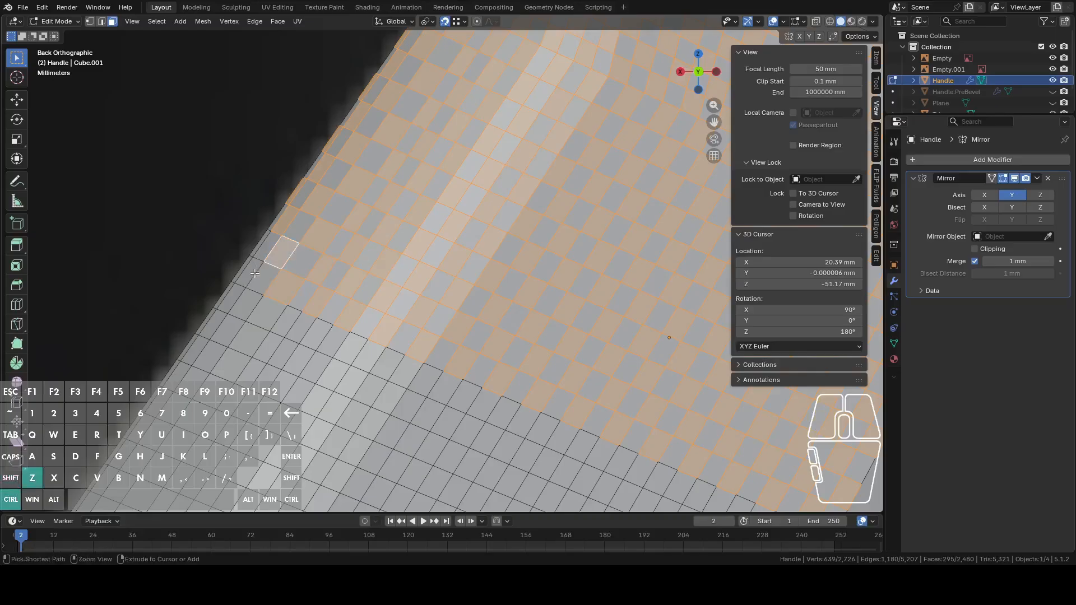
left_click(250, 274, "shift")
left_click(255, 251, "shift")
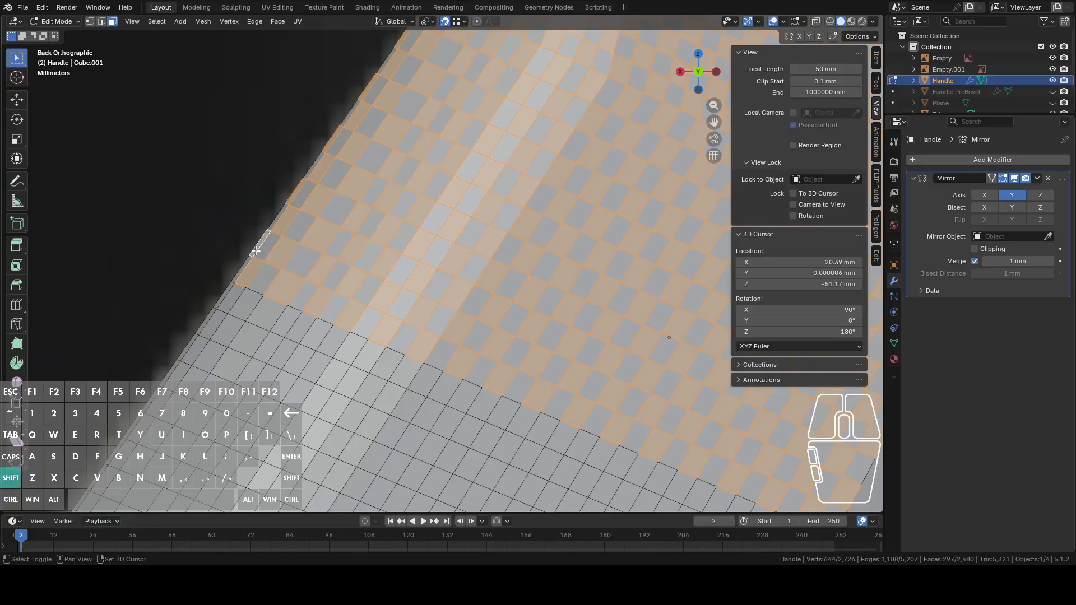
- Try Checker Deselect on the hand-picked checkerboard face selection
scroll(312, 290, "down", 5)
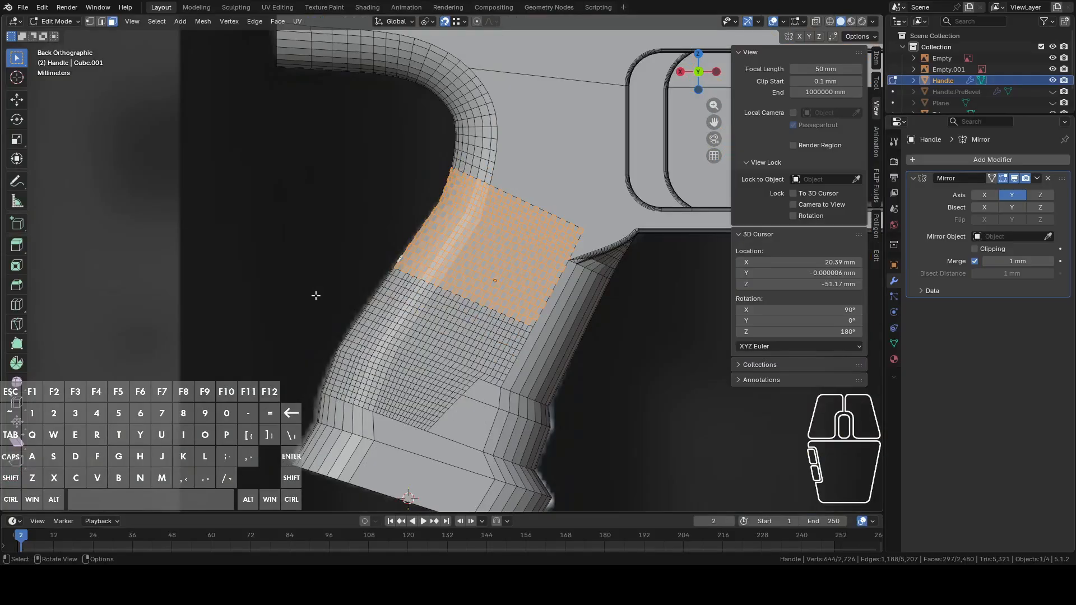
scroll(315, 295, "up", 4)
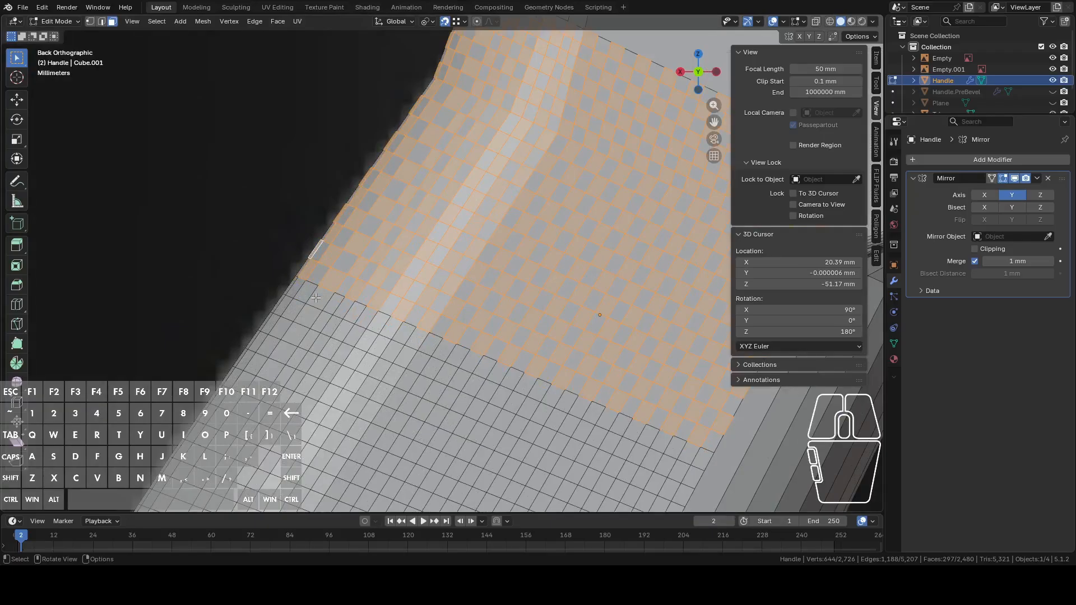
left_click(156, 21)
mouse_move(202, 165)
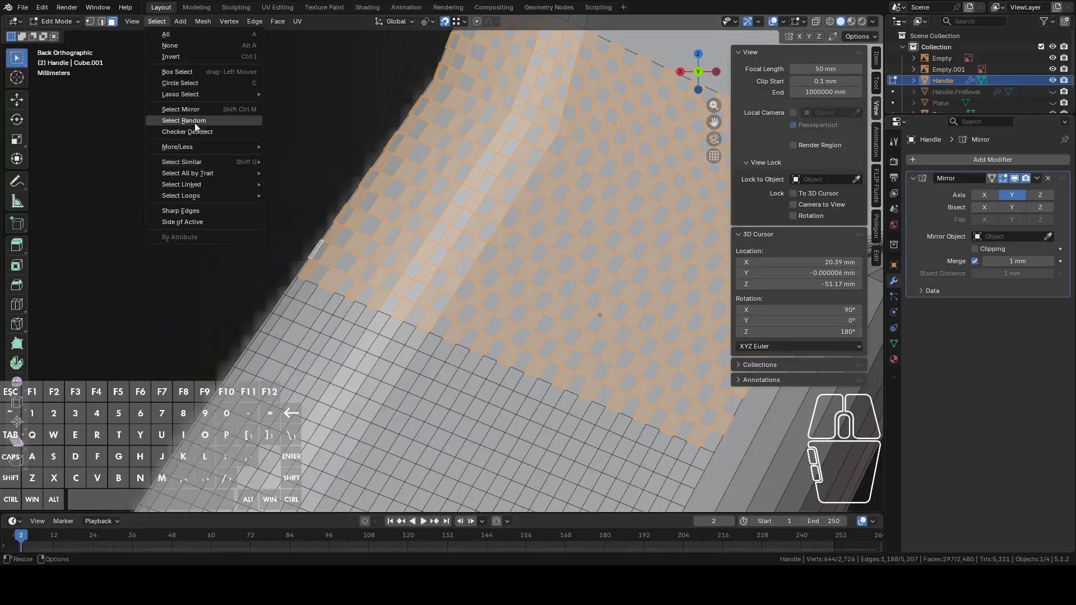
mouse_move(194, 96)
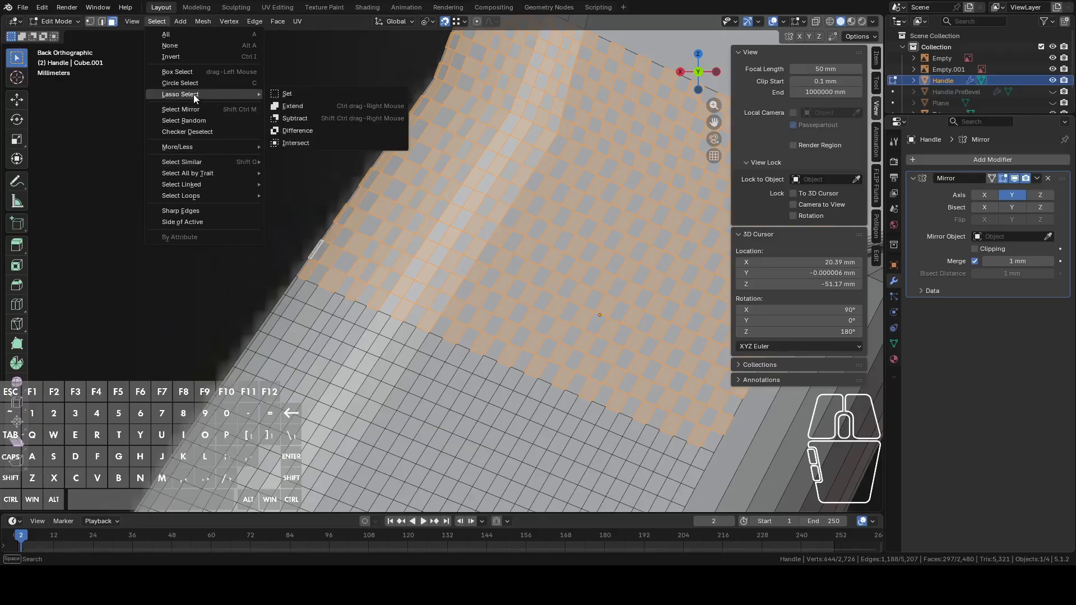
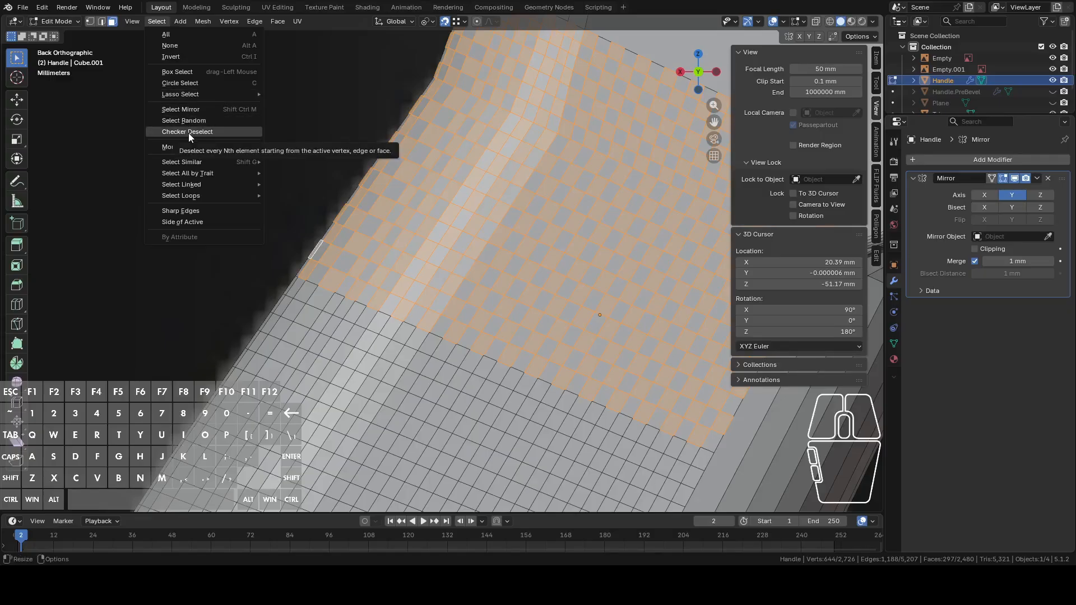
left_click(189, 132)
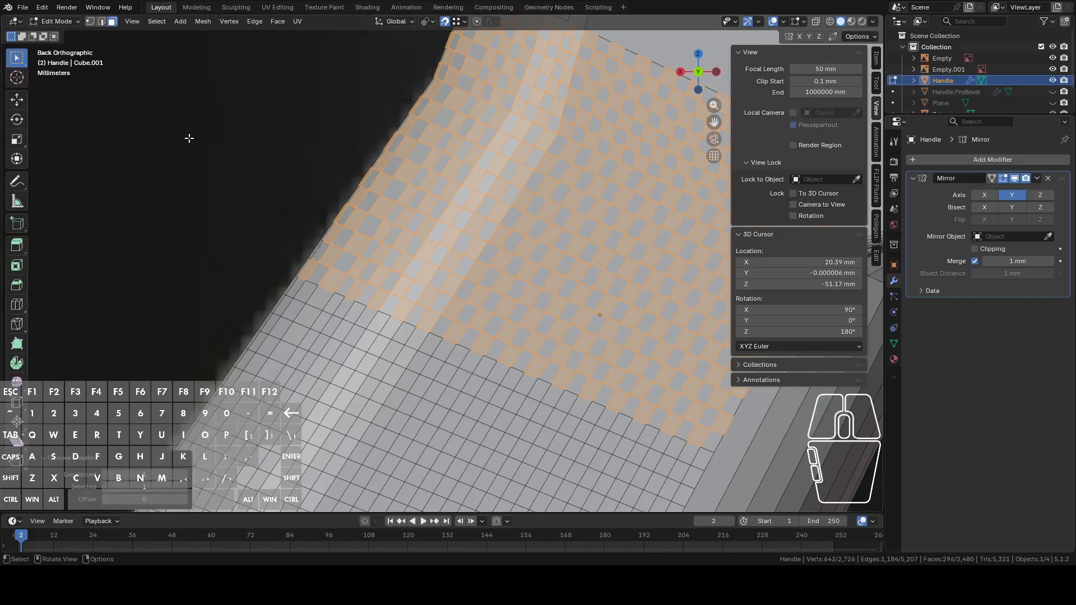
- Add all remaining faces of the grip's dense grid with Circle Select and apply Checker Deselect to the selection
scroll(291, 234, "down", 3)
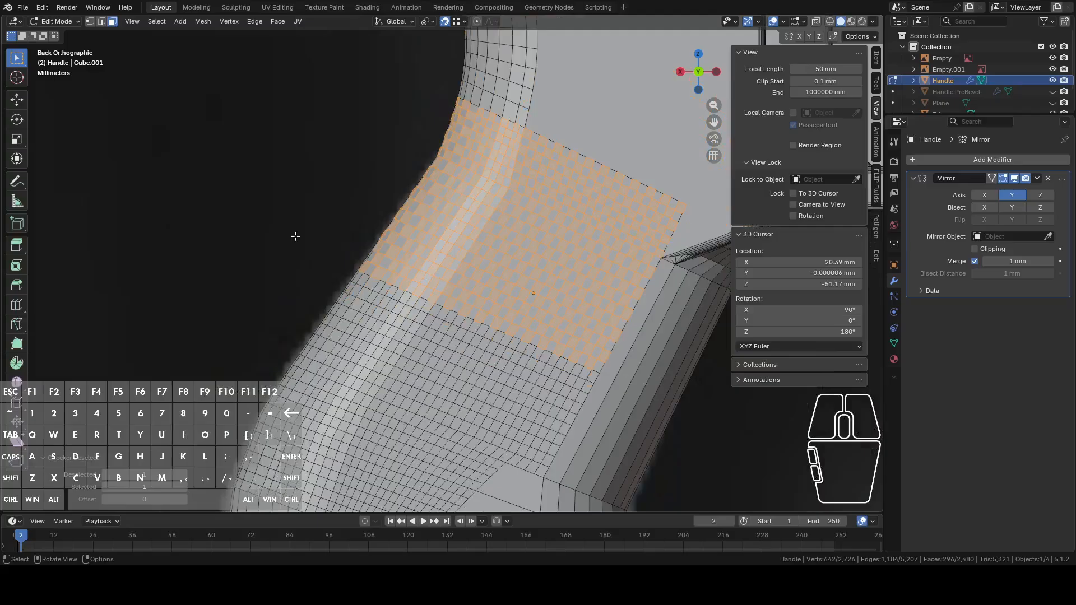
middle_click_drag(323, 321, 343, 213, "shift")
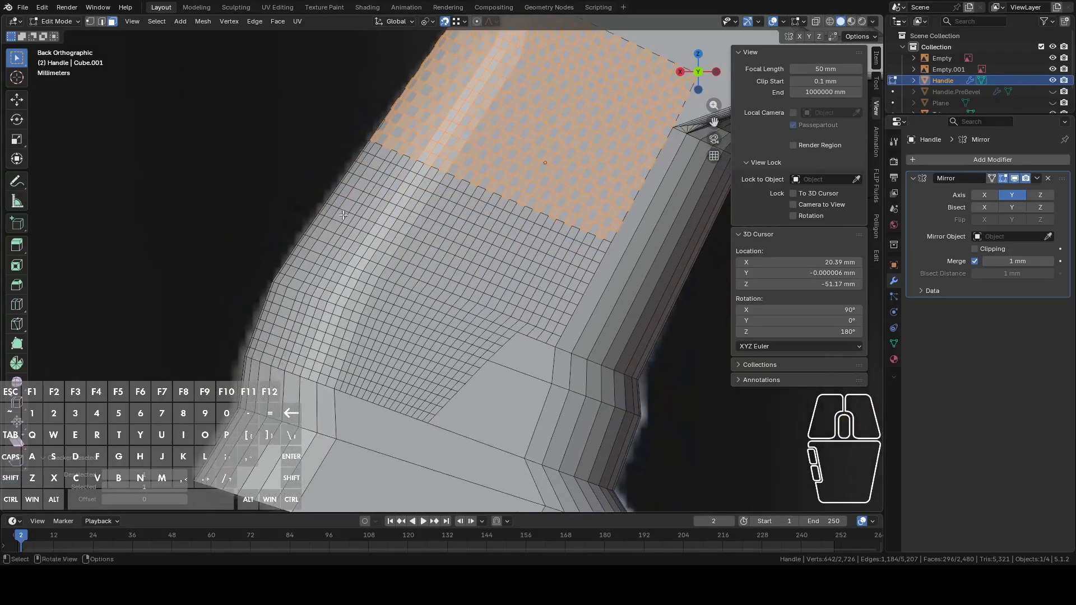
key("c")
mouse_move(264, 311)
left_mouse_down()
mouse_move(251, 342)
mouse_move(336, 381)
mouse_move(420, 387)
mouse_move(398, 390)
mouse_move(385, 388)
mouse_move(399, 372)
mouse_move(472, 370)
left_mouse_up()
mouse_move(490, 413)
left_mouse_down("shift")
mouse_move(473, 374)
mouse_move(294, 302)
mouse_move(370, 140)
mouse_move(529, 213)
mouse_move(586, 222)
mouse_move(560, 269)
mouse_move(488, 314)
mouse_move(455, 359)
mouse_move(336, 239)
mouse_move(454, 208)
mouse_move(547, 229)
mouse_move(539, 325)
mouse_move(549, 313)
mouse_move(541, 319)
mouse_move(476, 258)
mouse_move(403, 236)
mouse_move(398, 277)
mouse_move(447, 311)
mouse_move(427, 308)
left_mouse_up("shift")
left_click(455, 358, "shift")
right_click(446, 265)
right_click(443, 267)
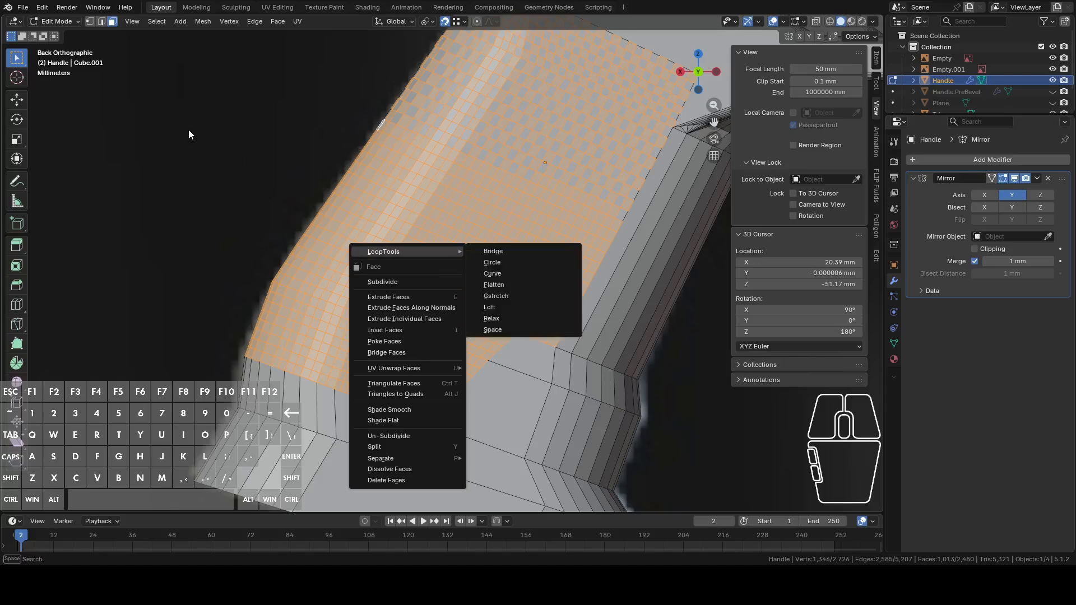
left_click(156, 21)
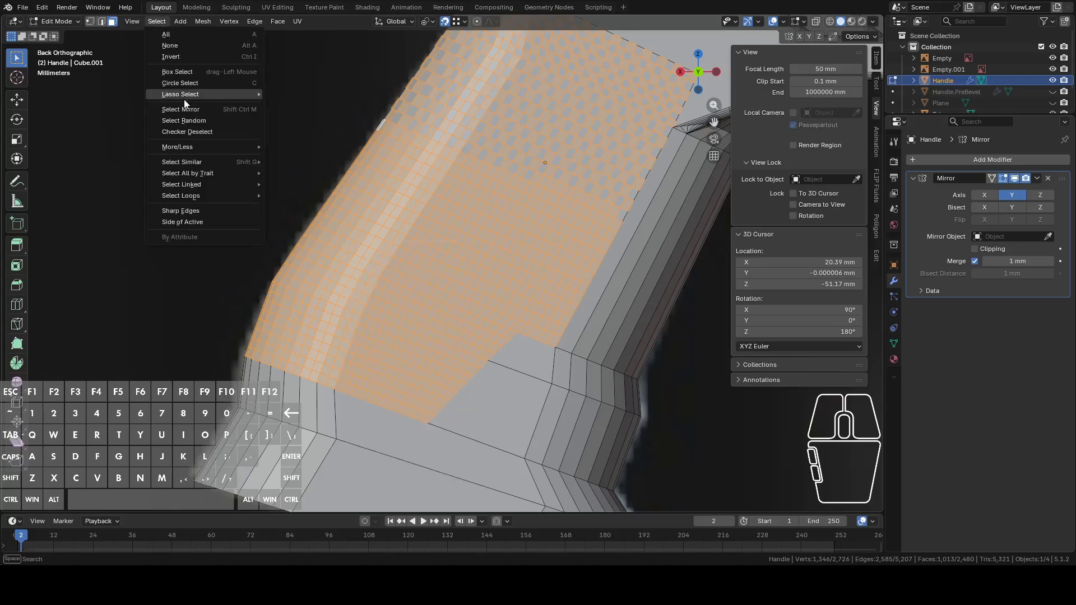
left_click(183, 132)
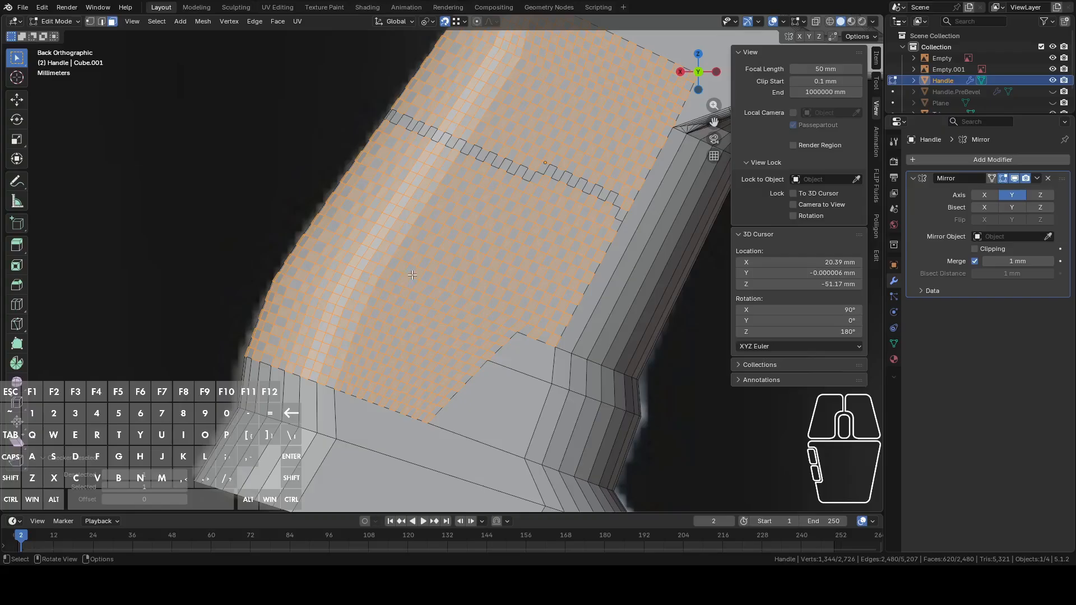
- Try a higher Deselected count and a Selected count of 2 for Checker Deselect, returning Selected to 1
left_click(186, 480)
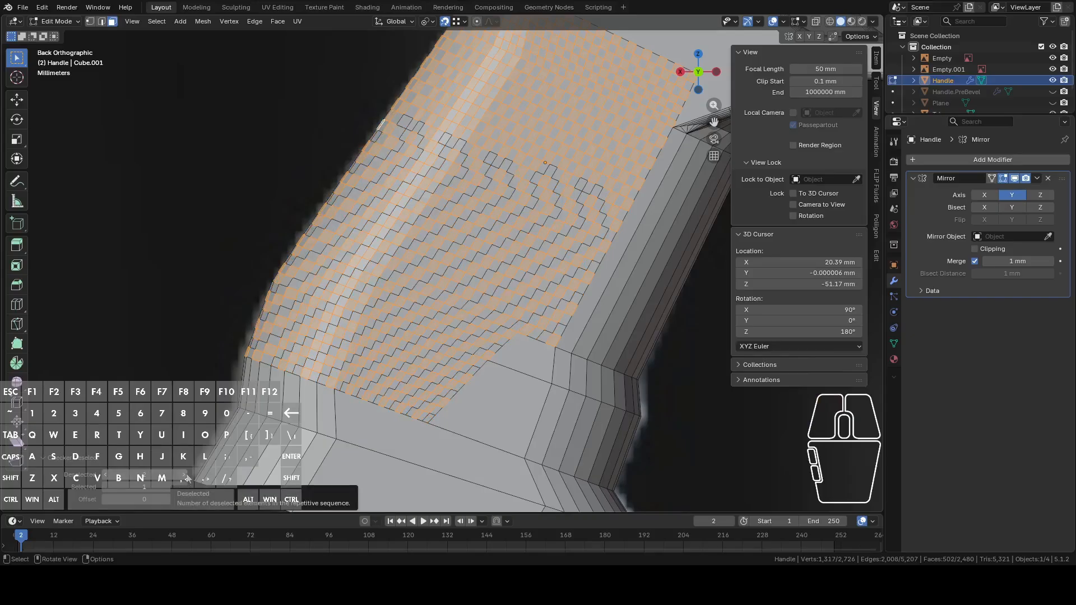
left_click(185, 484)
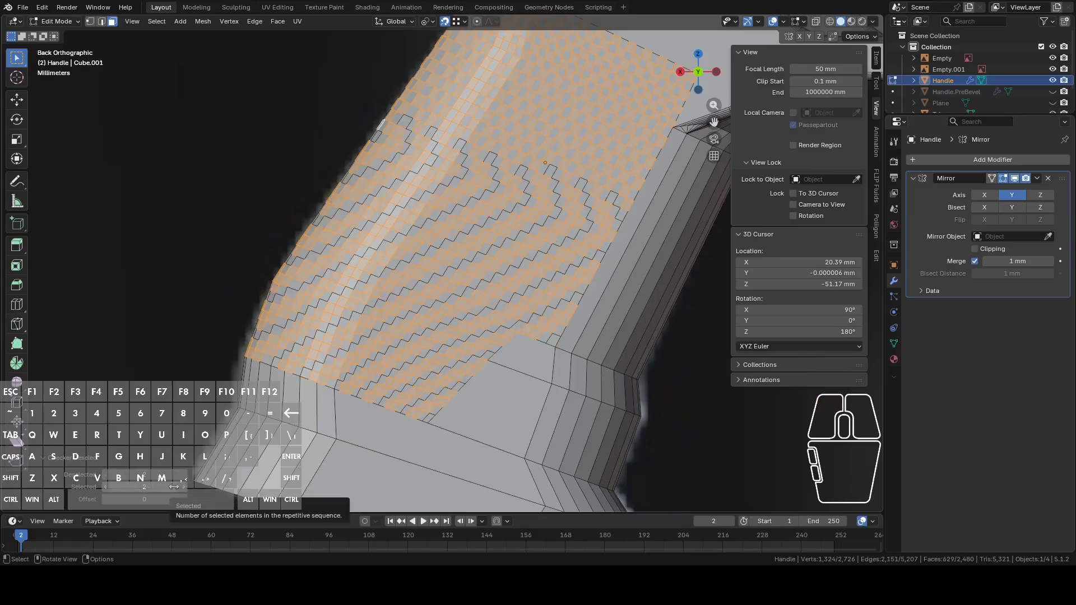
left_click(106, 487)
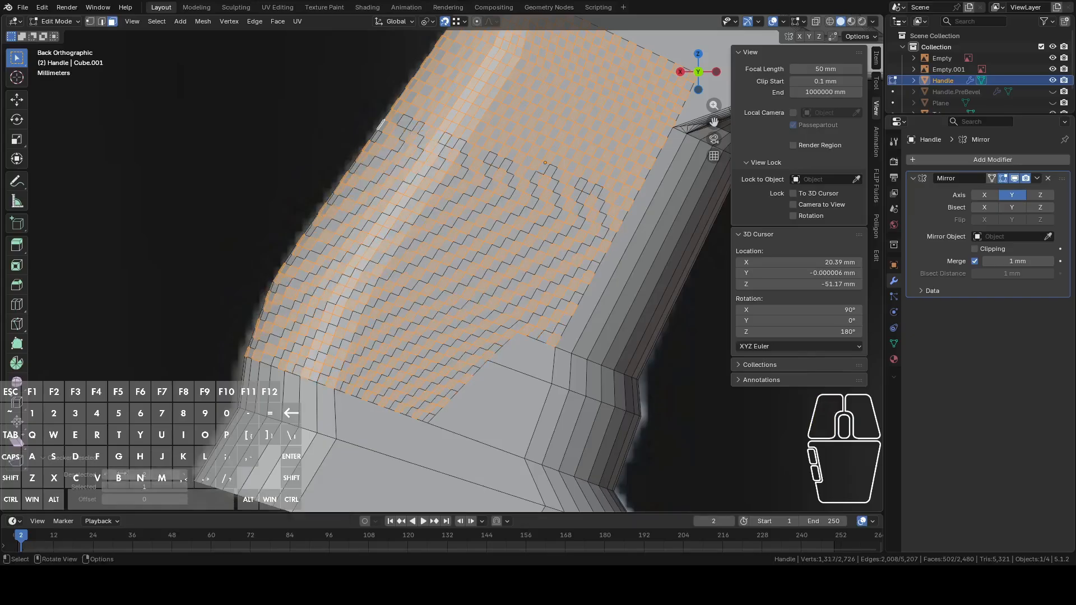
- Try adding an unselected face near the grip's rear edge to the checker pattern and undo the pick
middle_click_drag(394, 238, 371, 307, "shift")
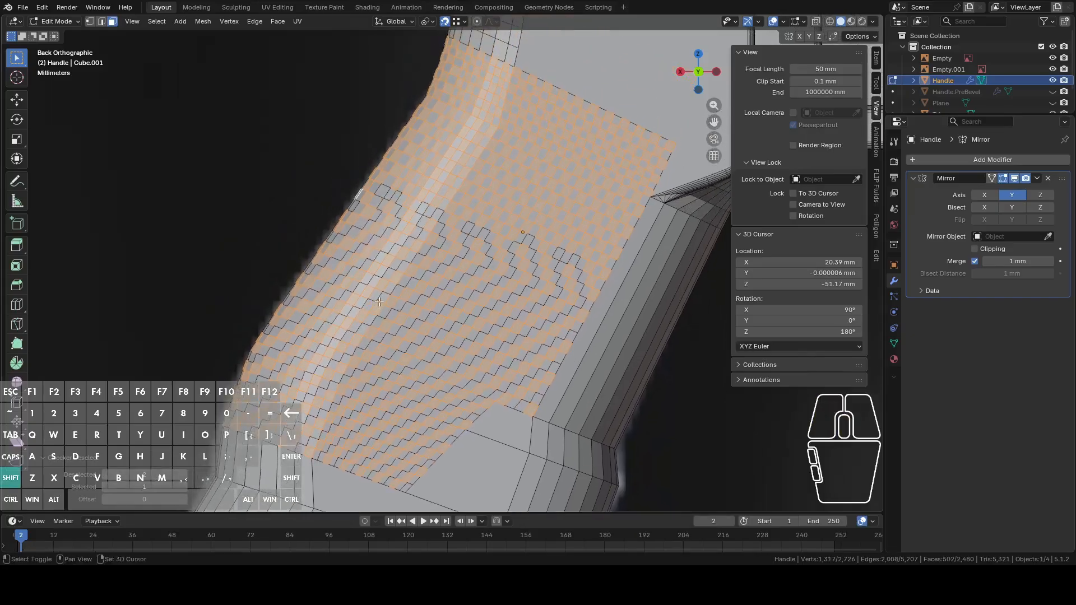
scroll(369, 287, "up", 2)
middle_click_drag(306, 232, 350, 300, "shift")
scroll(366, 227, "up", 3)
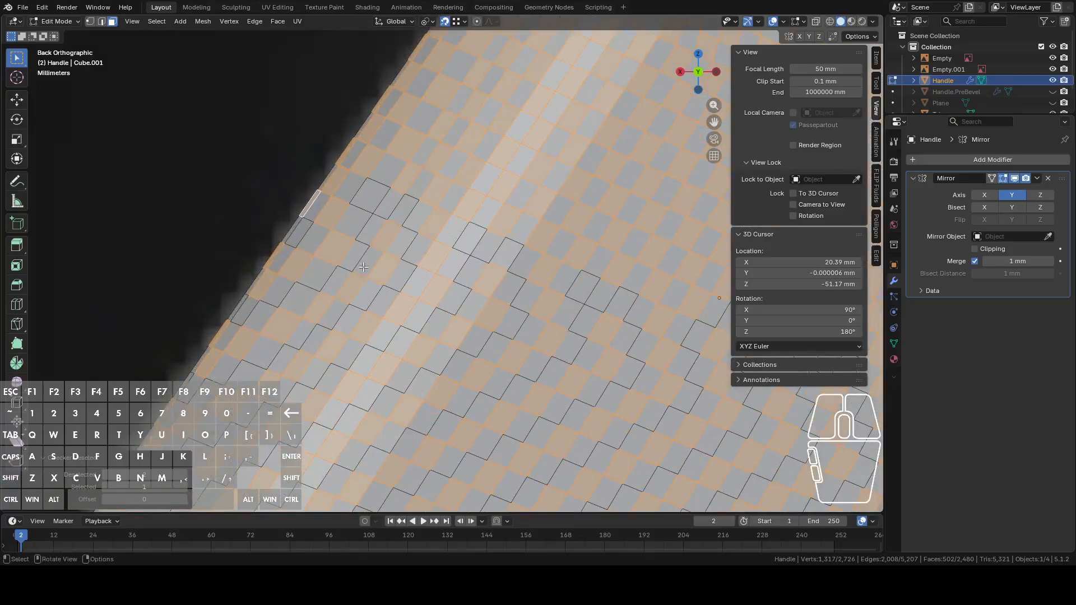
left_click(371, 201, "shift")
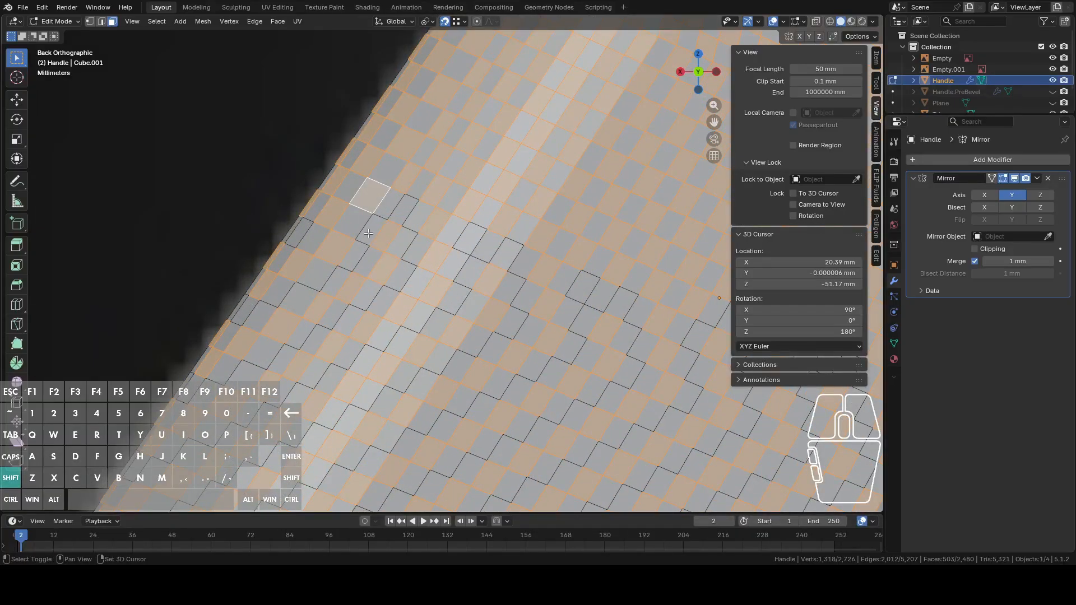
scroll(369, 233, "down", 2)
key("ctrl+z")
key("ctrl+z")
key("ctrl+shift+z")
scroll(368, 236, "down", 3)
scroll(367, 240, "up", 2)
middle_click_drag(367, 240, 266, 187, "shift")
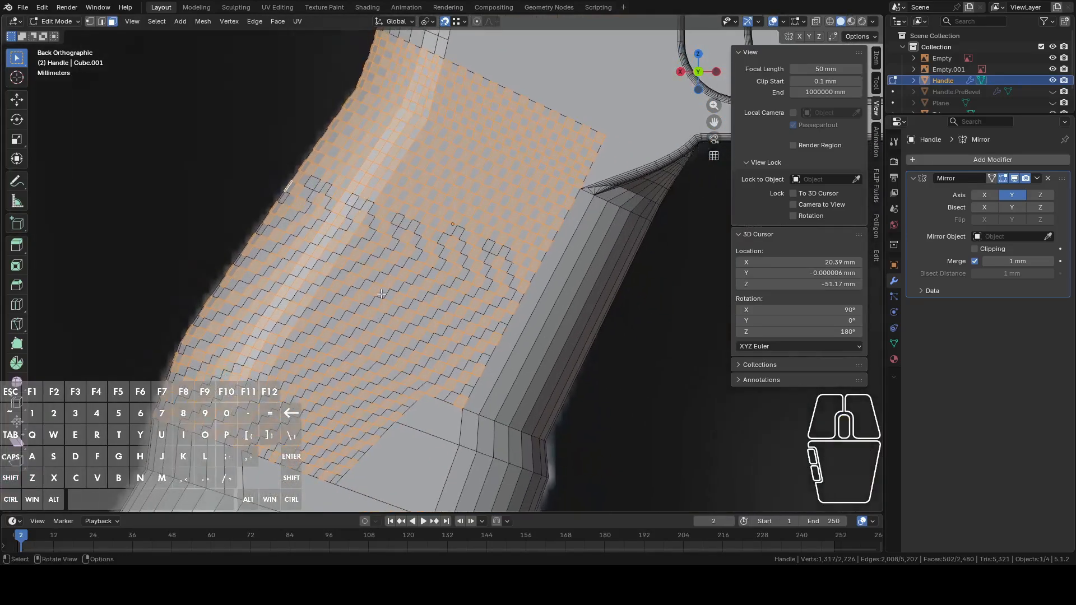
- Restore the solid face selection on the lower part of the grip's grid and run Checker Deselect again
key("ctrl+KP_Add")
right_click(349, 256)
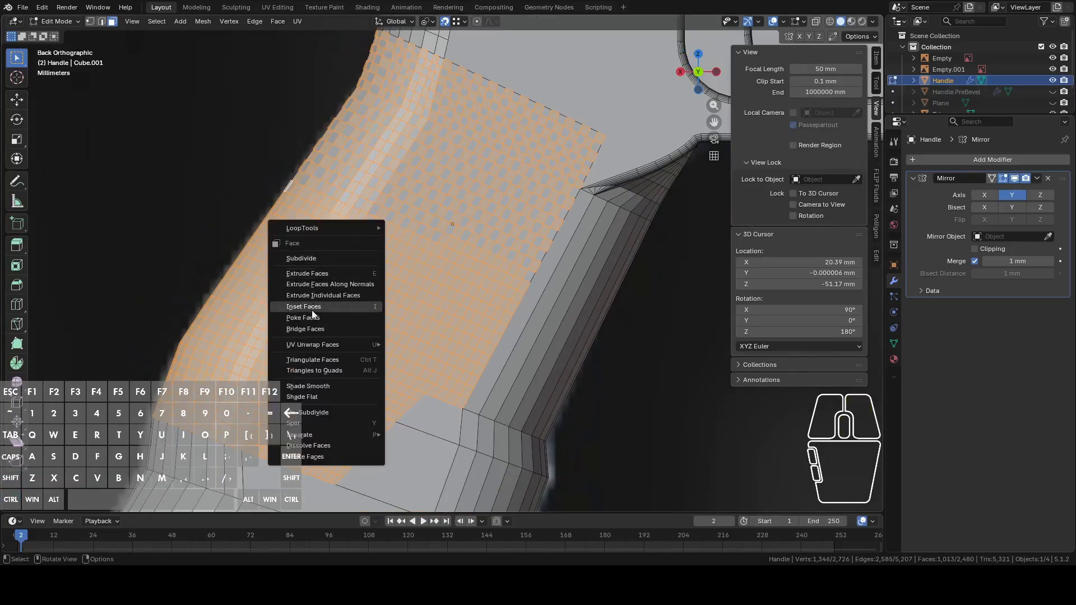
left_click(189, 23)
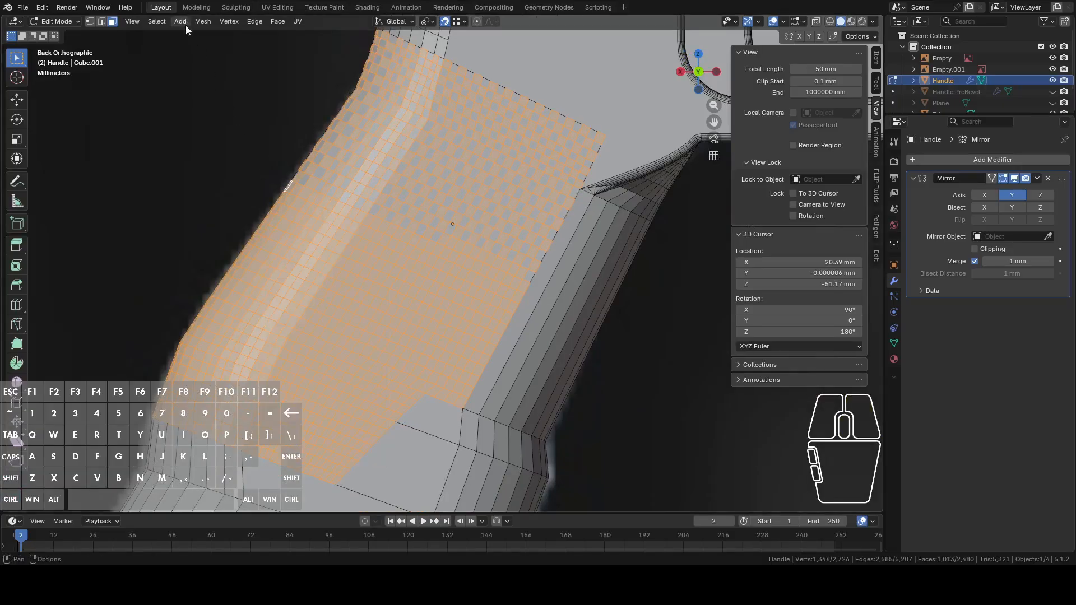
left_click(186, 22)
left_click(163, 22)
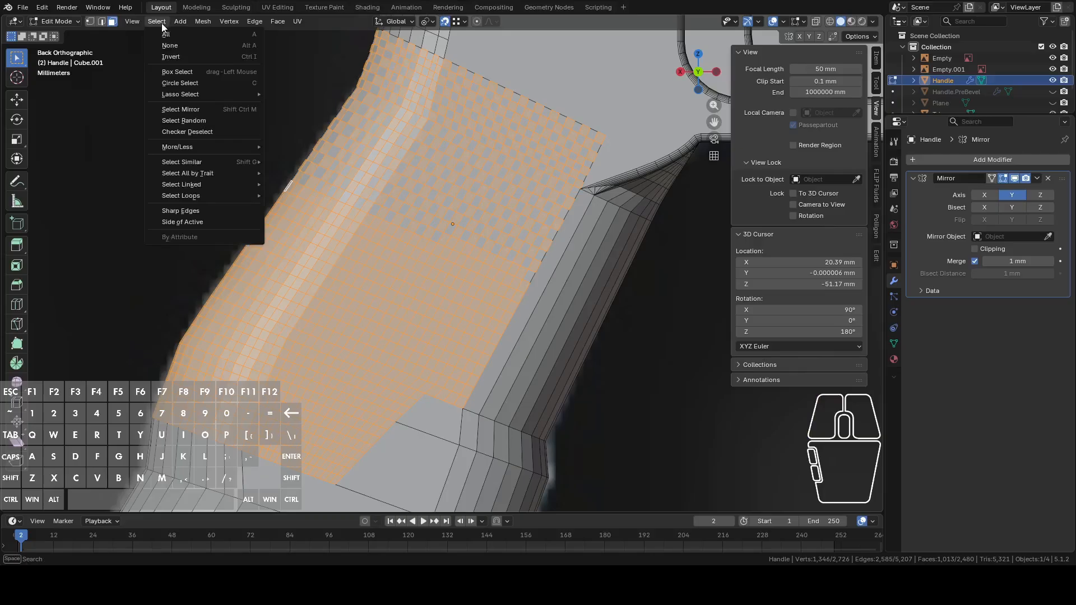
left_click(185, 132)
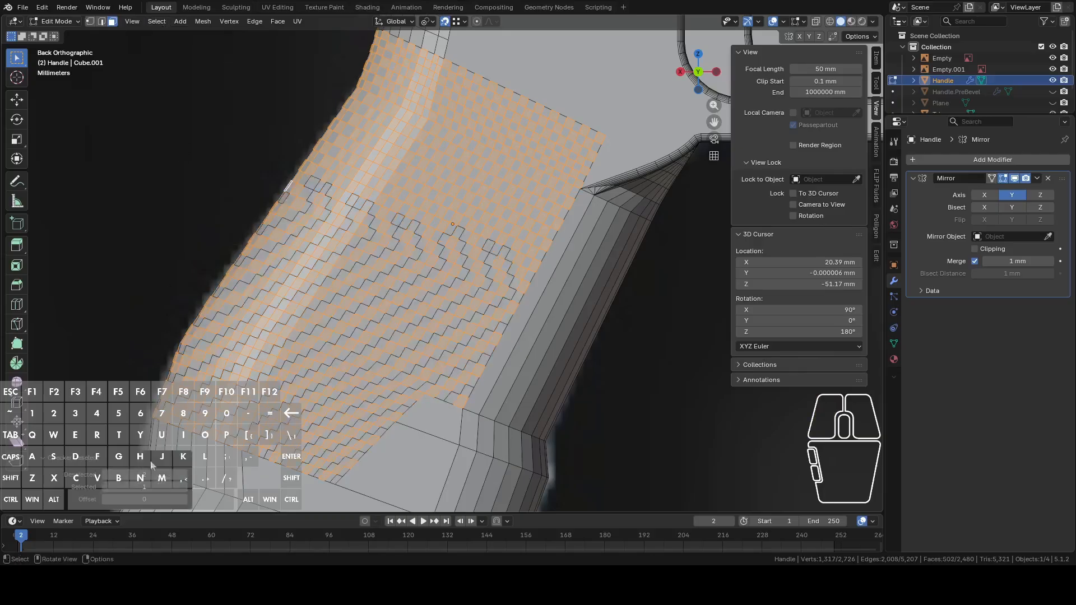
- Lower the Checker Deselect Deselected count and set its Offset to 1 so the pattern matches across the grip
left_click(108, 480)
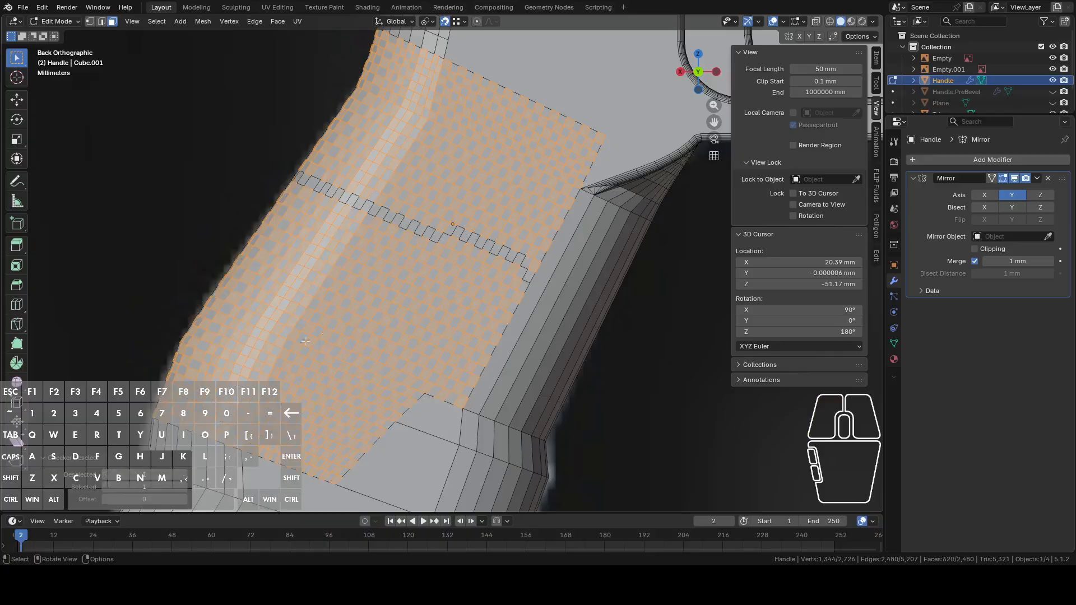
scroll(390, 304, "up", 4)
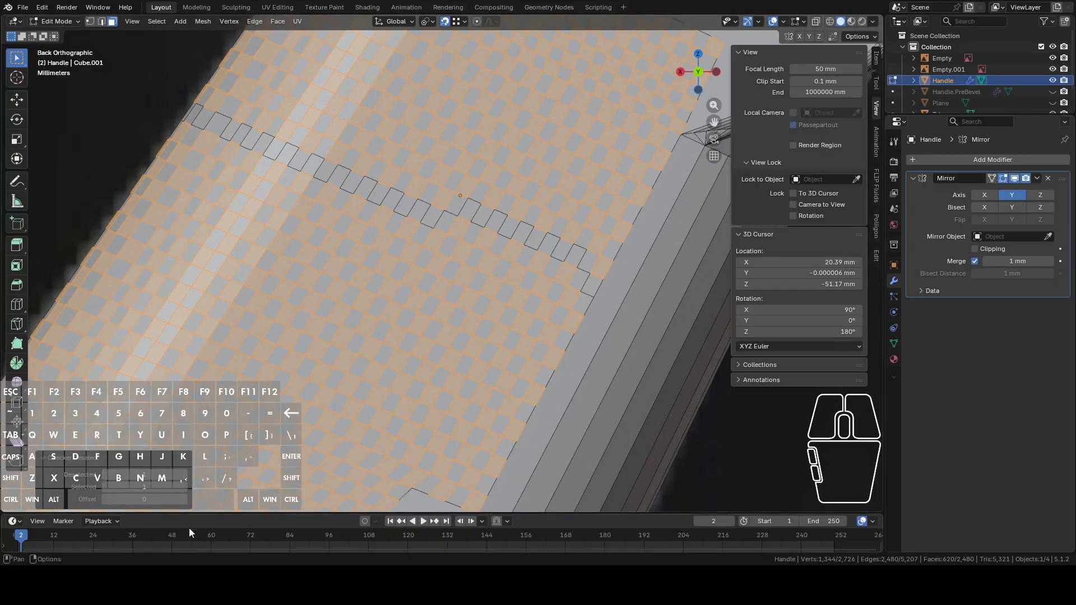
left_click(184, 499)
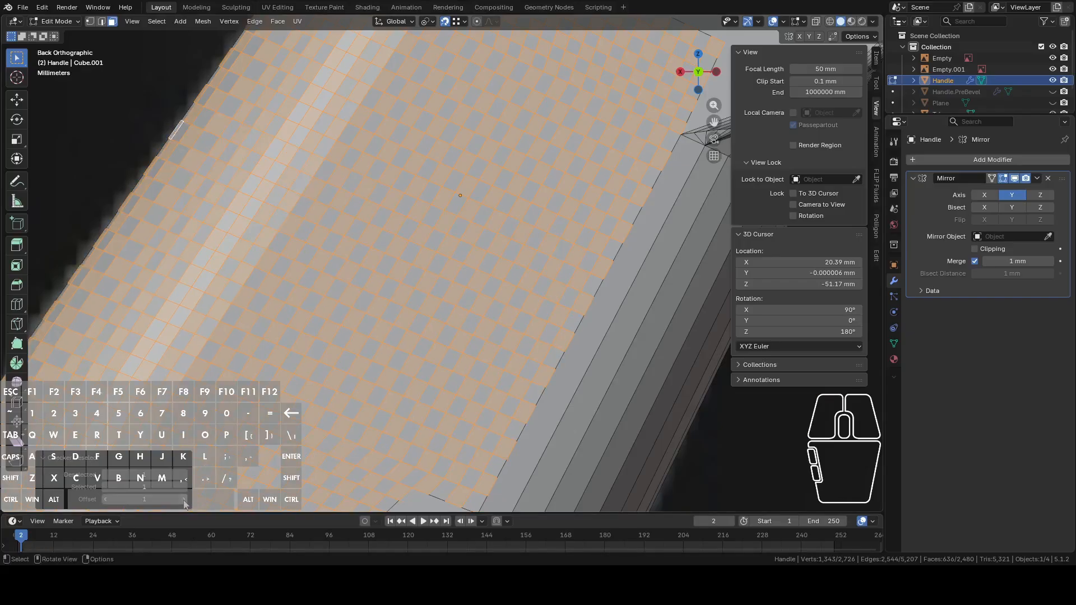
scroll(335, 324, "down", 2)
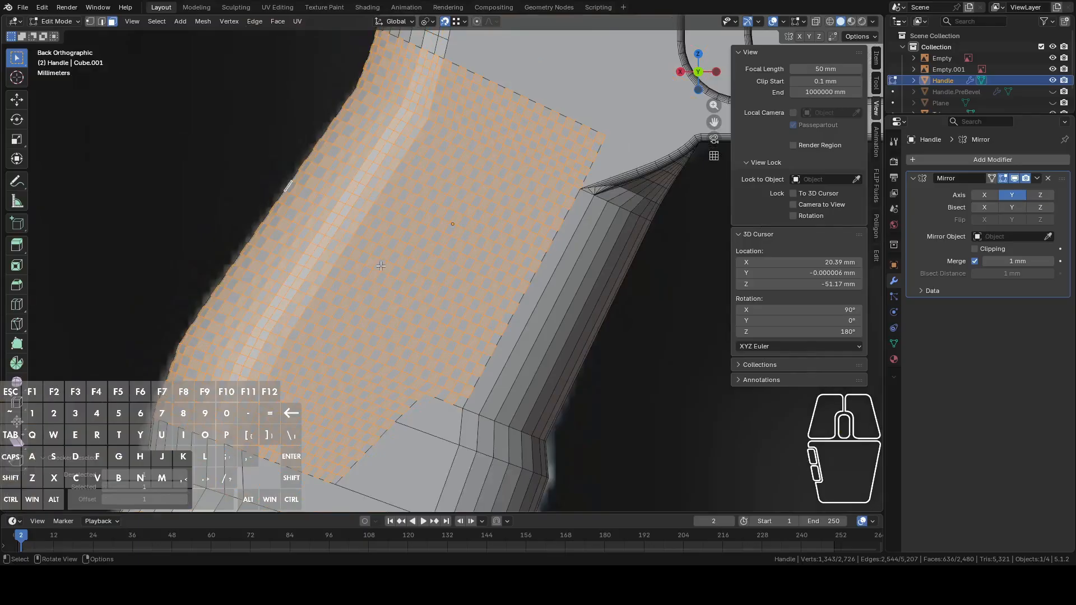
- Place the 3D cursor in the middle of the grip in back view and set its Y location to 0 mm
middle_click_drag(389, 263, 560, 236)
left_click(705, 77)
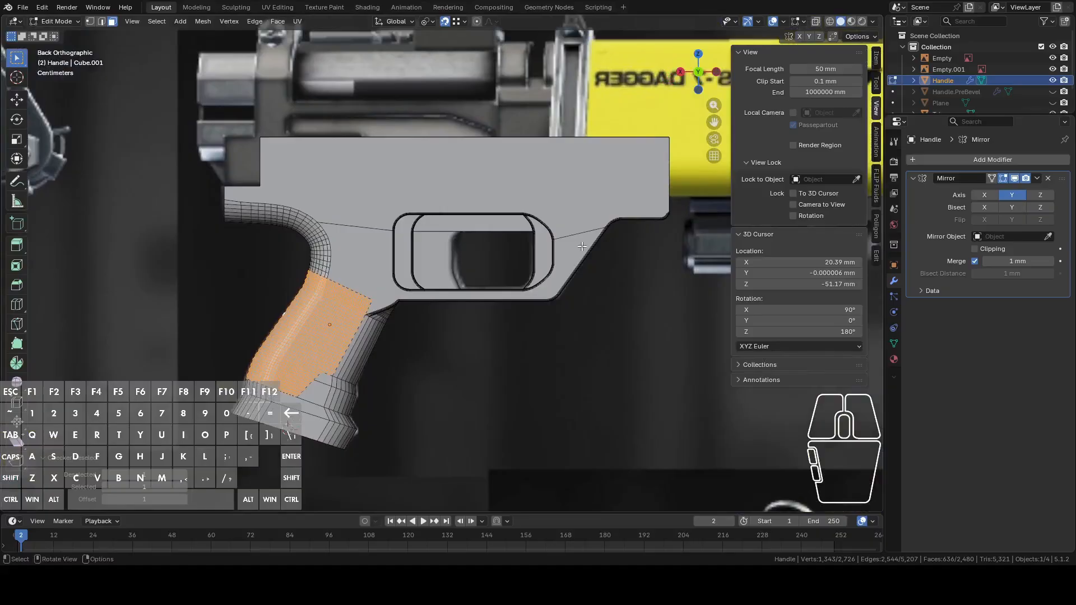
scroll(397, 299, "up", 5)
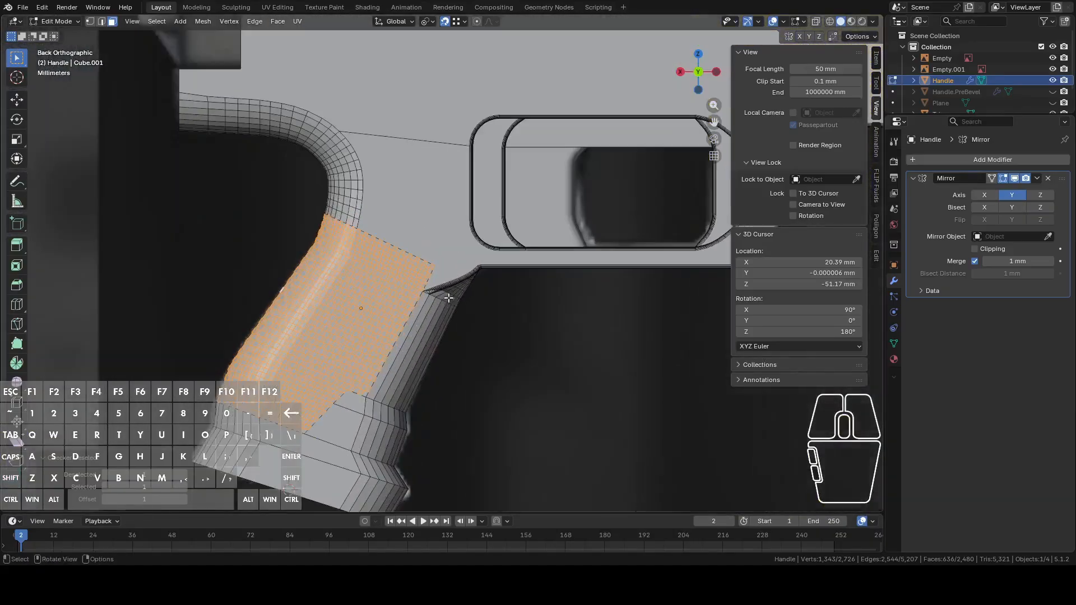
scroll(473, 276, "up", 2)
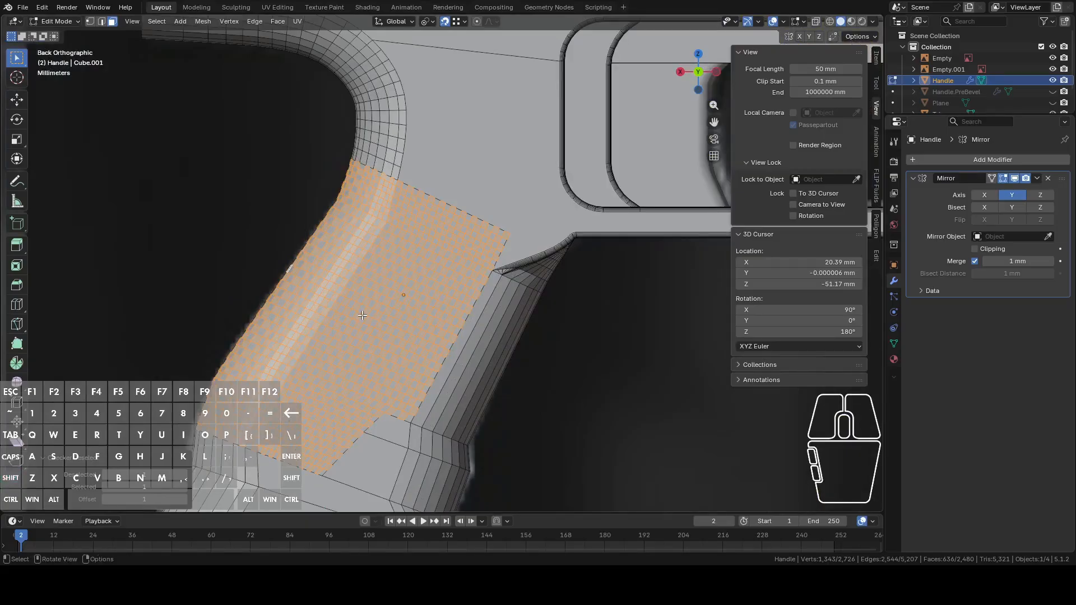
right_click(362, 315, "shift")
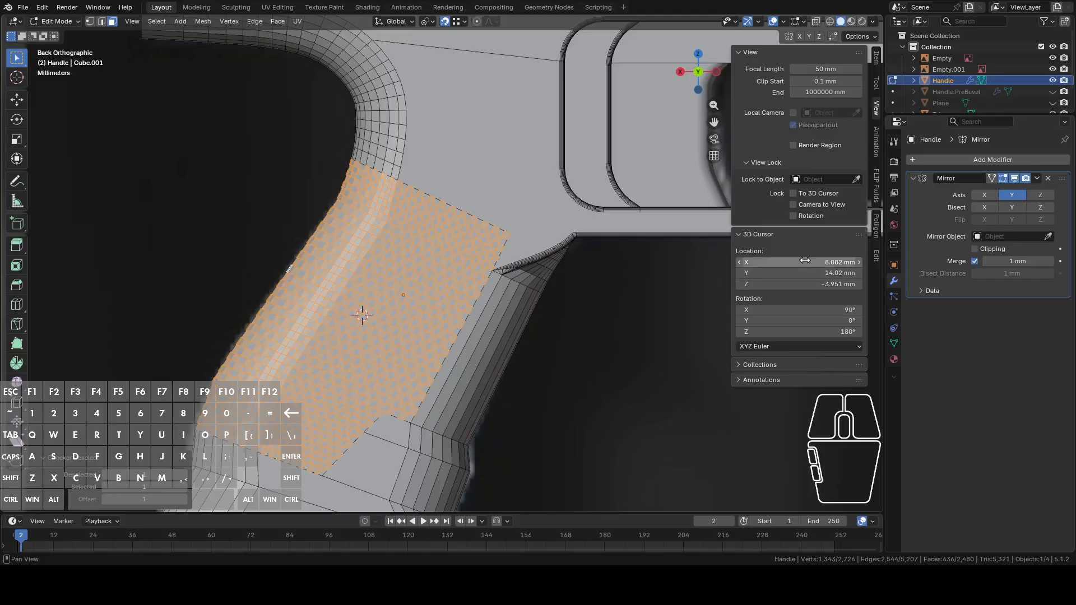
left_click(803, 273)
type("0")
key("Return")
- Set the transform pivot point to the 3D Cursor
middle_click_drag(394, 275, 446, 292)
scroll(435, 236, "down", 2)
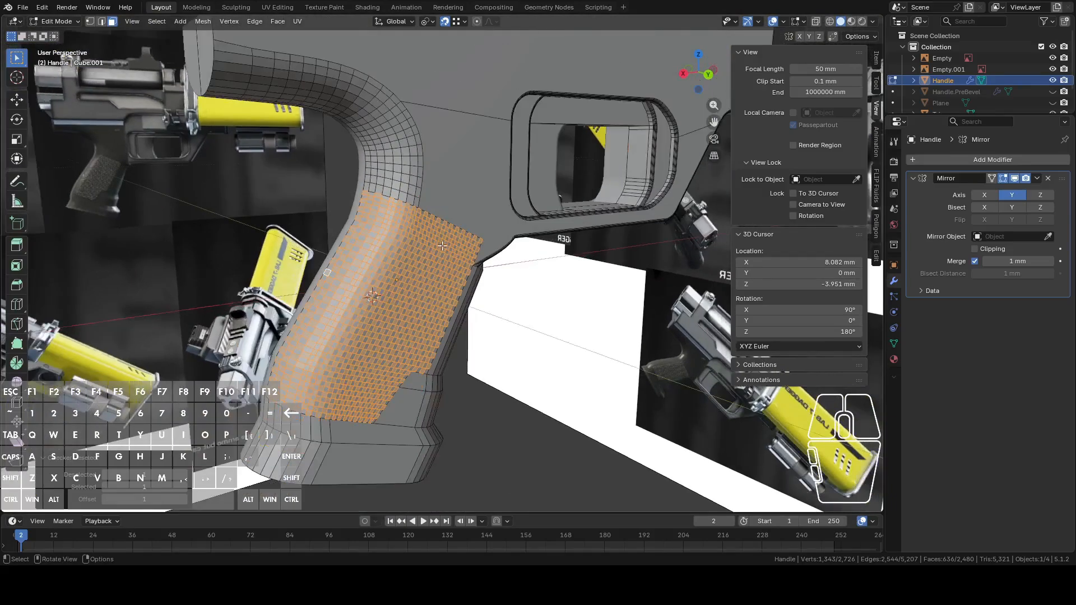
scroll(460, 277, "up", 2)
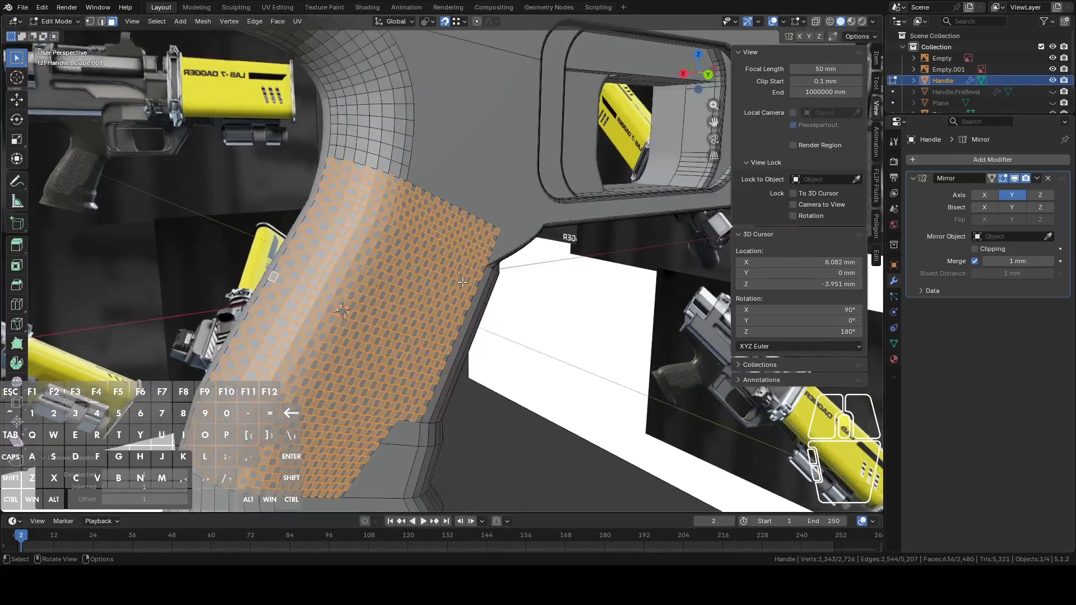
left_click(427, 23)
left_click(445, 63)
- Try to extrude the selected checkerboard faces along their common normal and undo the extrusion
middle_click_drag(477, 302, 516, 291, "shift")
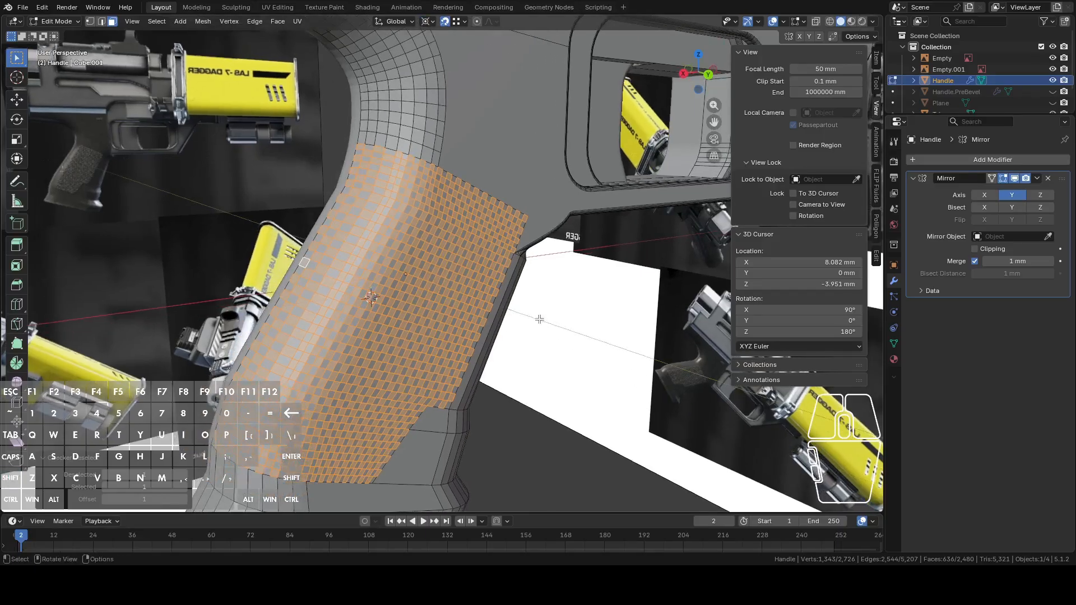
key("e")
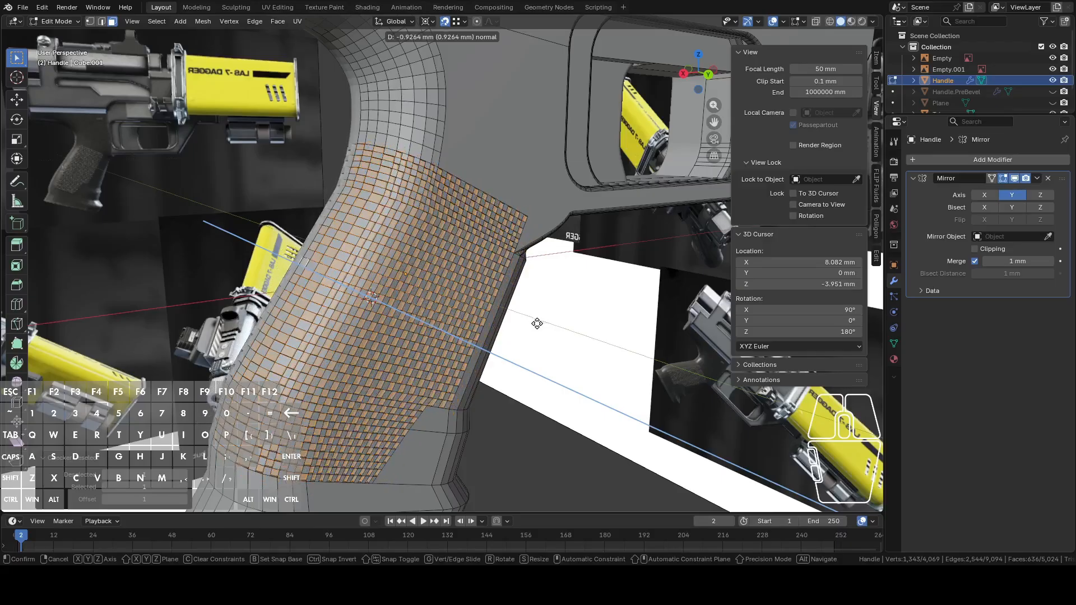
left_click(546, 325)
middle_click_drag(552, 325, 413, 309)
key("ctrl+z")
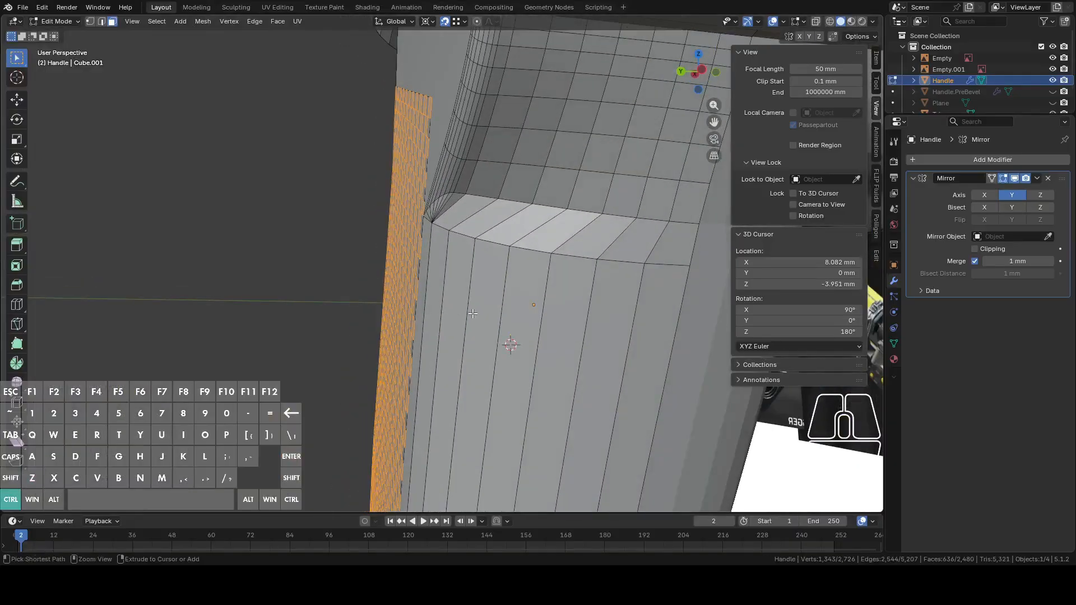
- Cancel scaling the checkerboard faces and extrude them about 0.295 mm outward instead
key("s")
right_click(505, 320)
key("e")
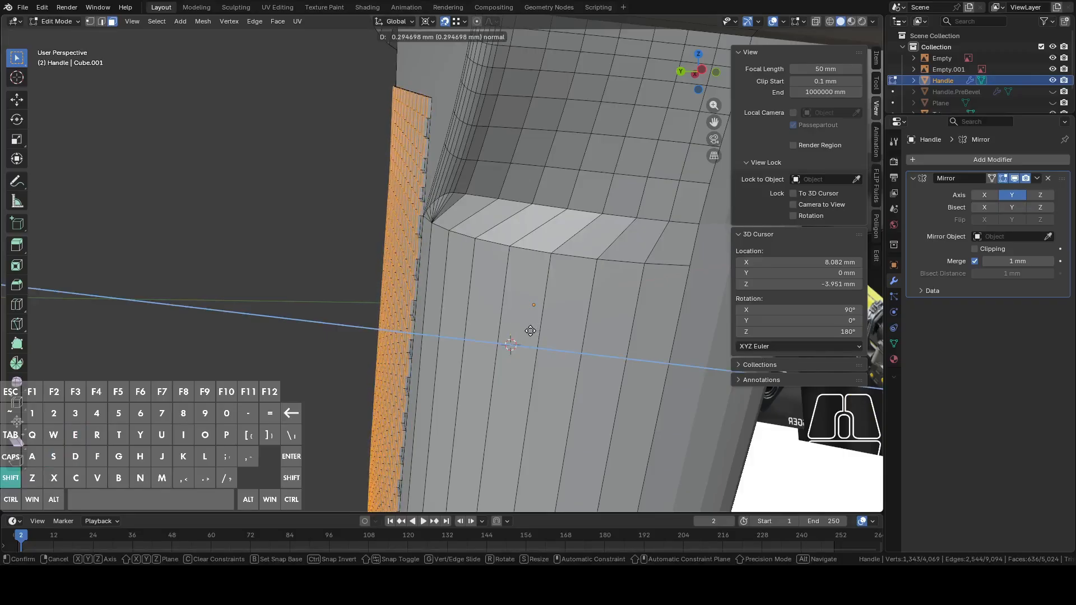
left_click(524, 331)
- Turn on the Edge Length measurement overlay for the mesh
scroll(465, 332, "up", 3)
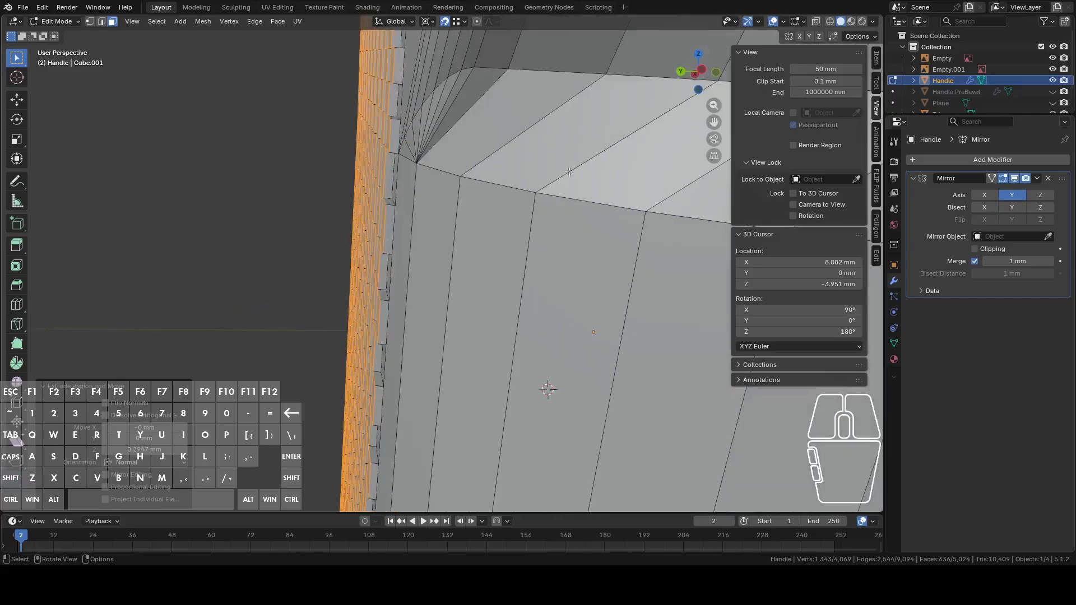
left_click(803, 21)
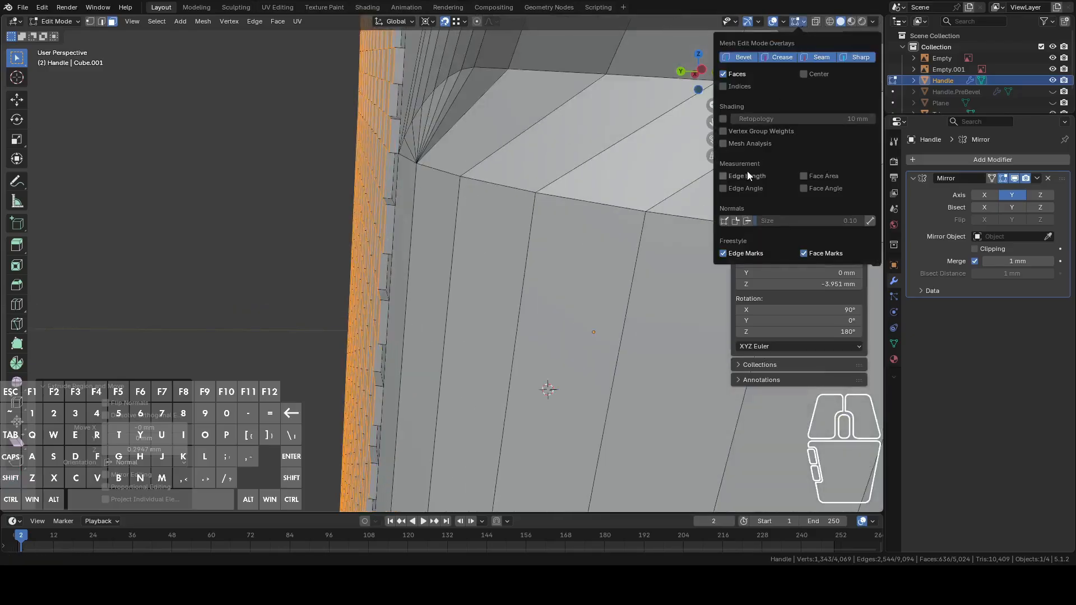
left_click(723, 176)
left_click(460, 293)
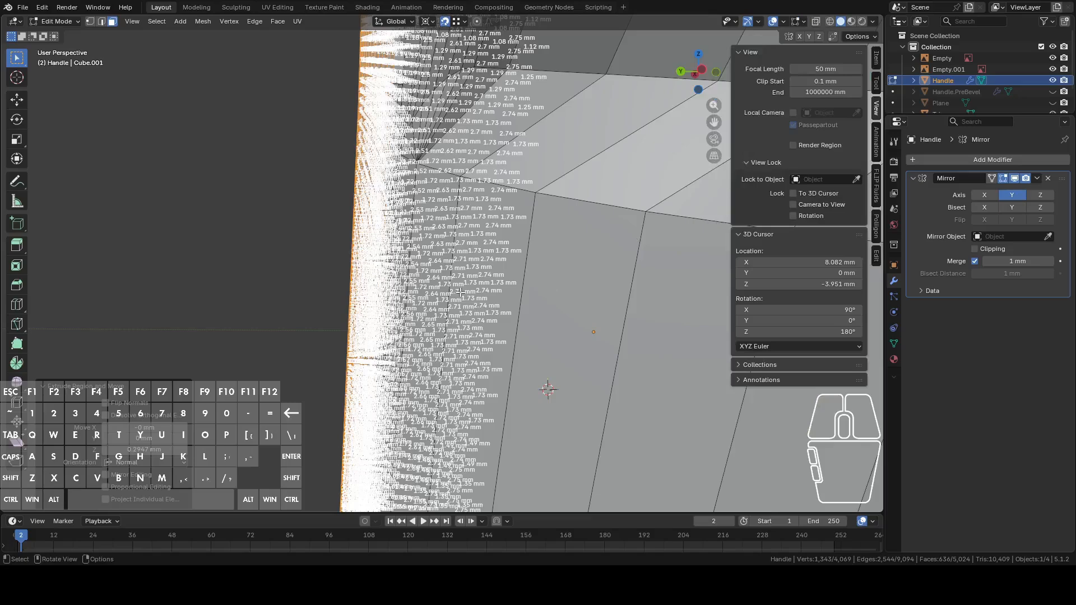
- Examine the extruded blocks around the grip in Object and Edit Mode and check the length of a block edge
scroll(461, 294, "up", 3)
middle_click_drag(448, 280, 573, 284, "shift")
scroll(443, 274, "down", 3)
key("Tab")
scroll(515, 288, "down", 3)
middle_click_drag(581, 304, 622, 209)
key("Tab")
key("Tab")
middle_click_drag(345, 250, 426, 224)
key("Tab")
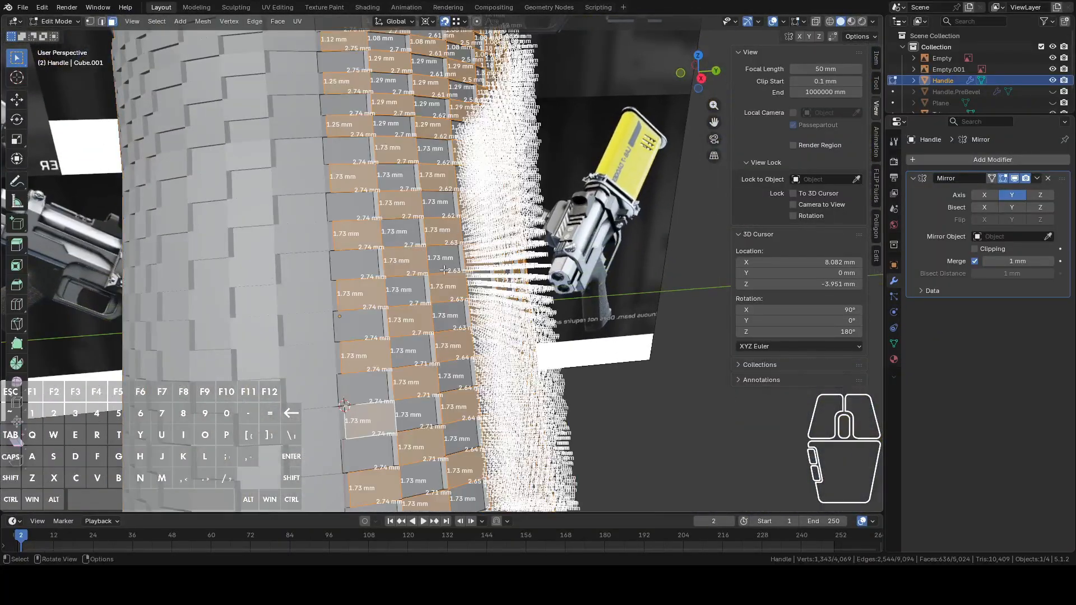
middle_click_drag(450, 269, 425, 262)
left_click(415, 201)
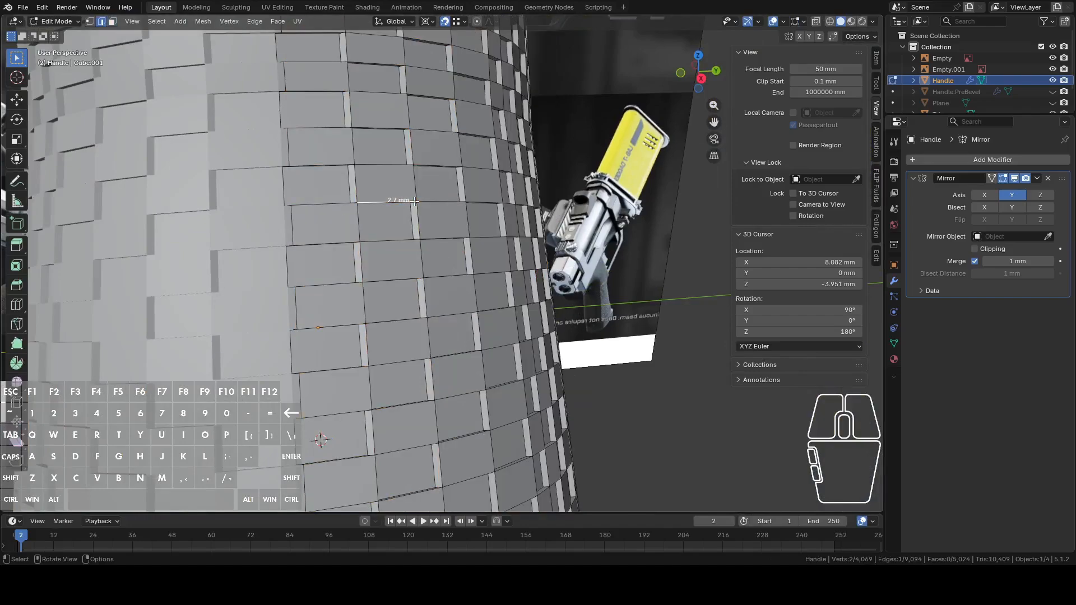
- Undo the extrusion of the checkerboard faces on the grip
middle_click_drag(476, 222, 276, 198)
key("ctrl+l")
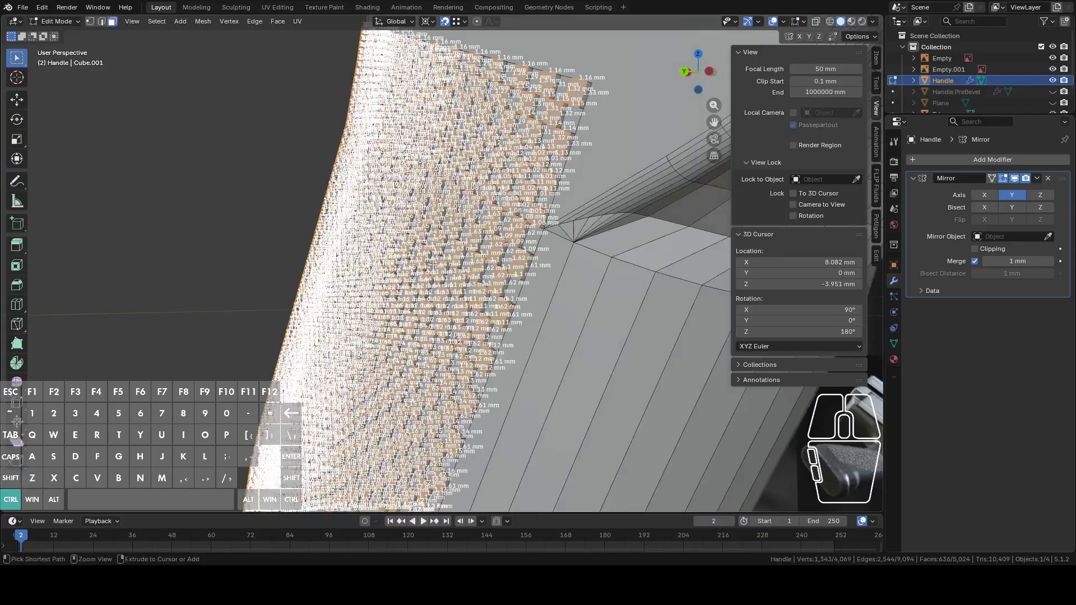
key("ctrl+z")
- Return to the back view and move the 3D cursor to X -5.67, Y 0 and Z -6.627 mm
middle_click_drag(463, 274, 444, 277)
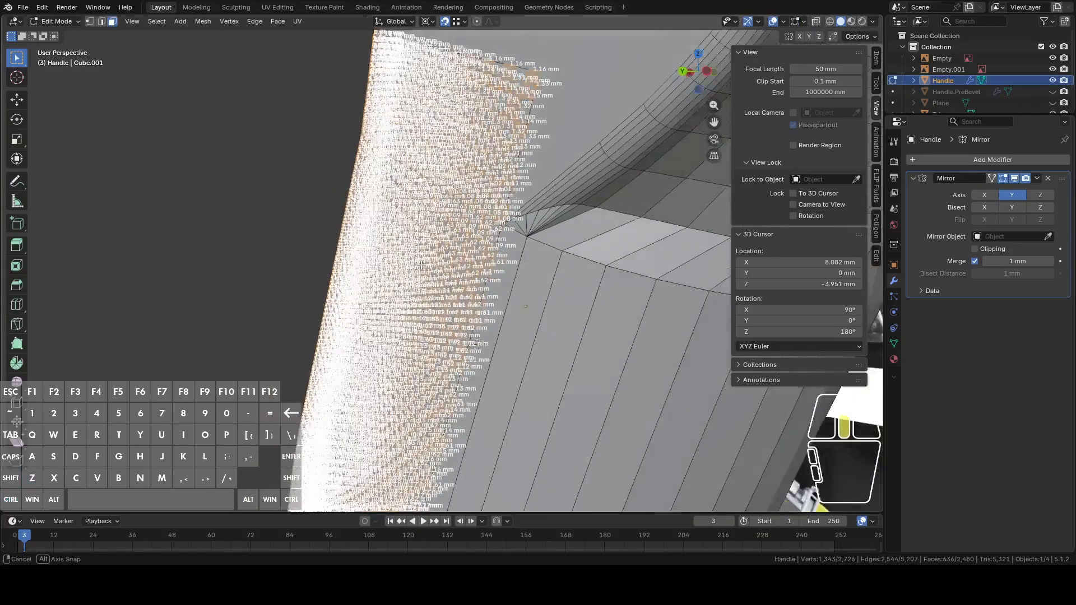
scroll(444, 277, "up", 2)
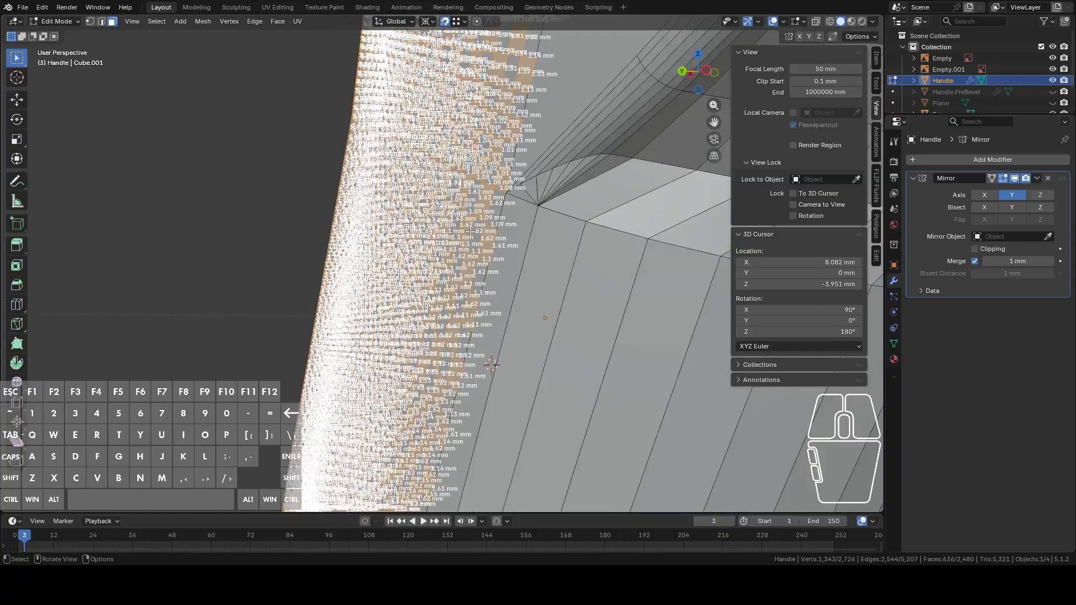
scroll(470, 231, "down", 6)
middle_click_drag(471, 231, 632, 154)
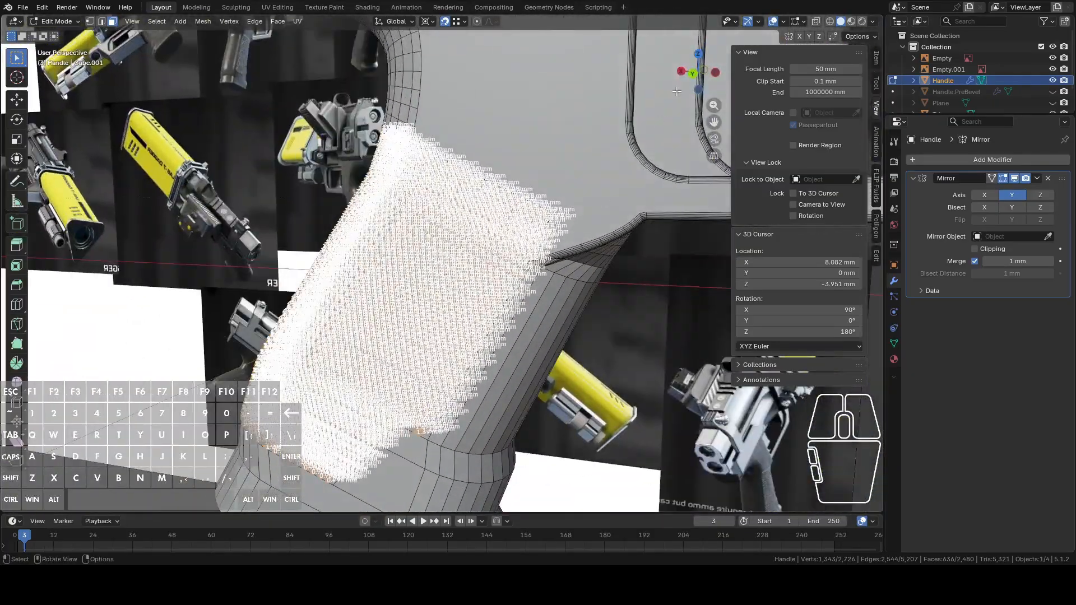
left_click(694, 75)
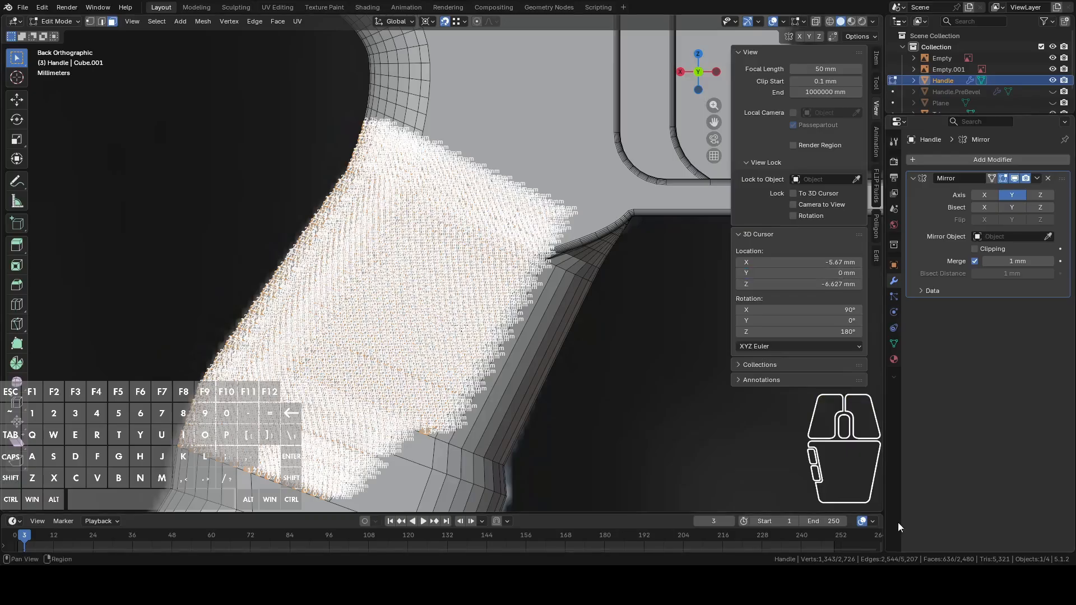
- Extrude the selected checkerboard faces on the grip outward along their normals by about 0.5 mm
middle_click_drag(642, 320, 587, 270)
scroll(587, 269, "up", 3)
scroll(565, 276, "up", 2)
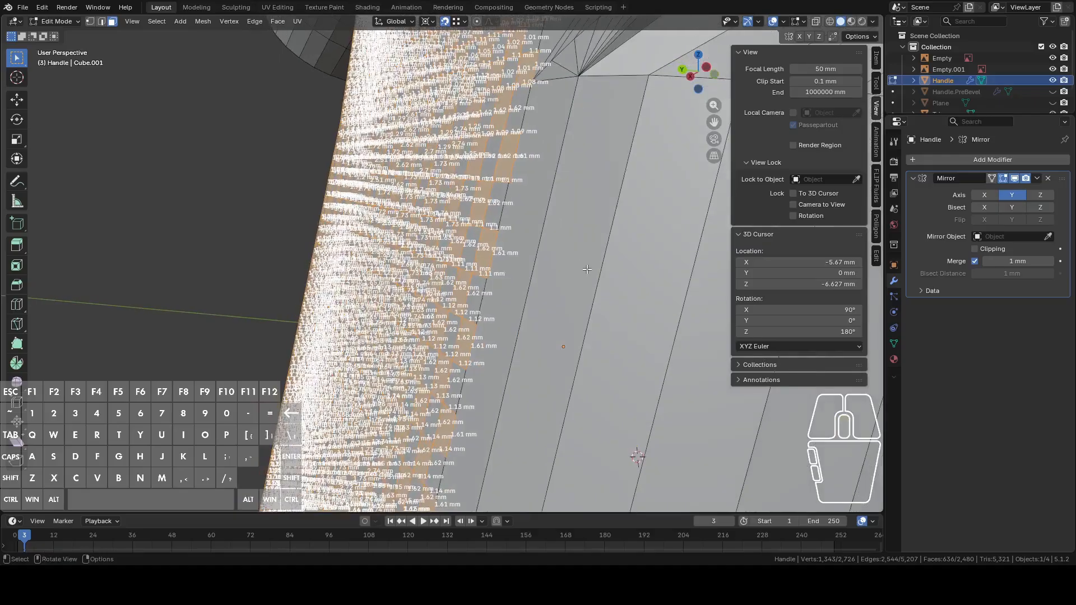
right_click(584, 268)
key("e")
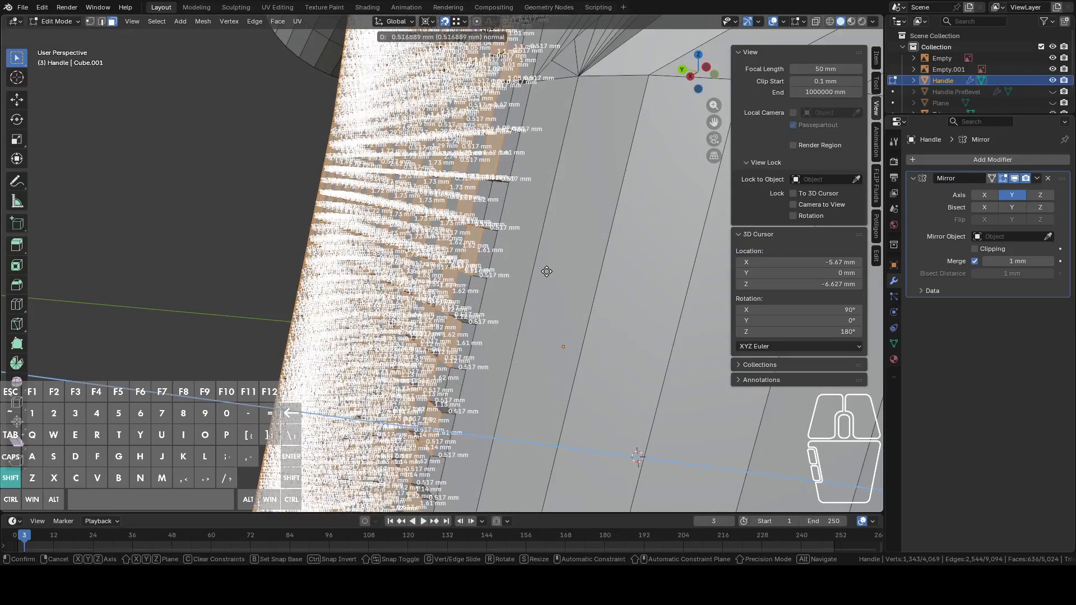
left_click(548, 273)
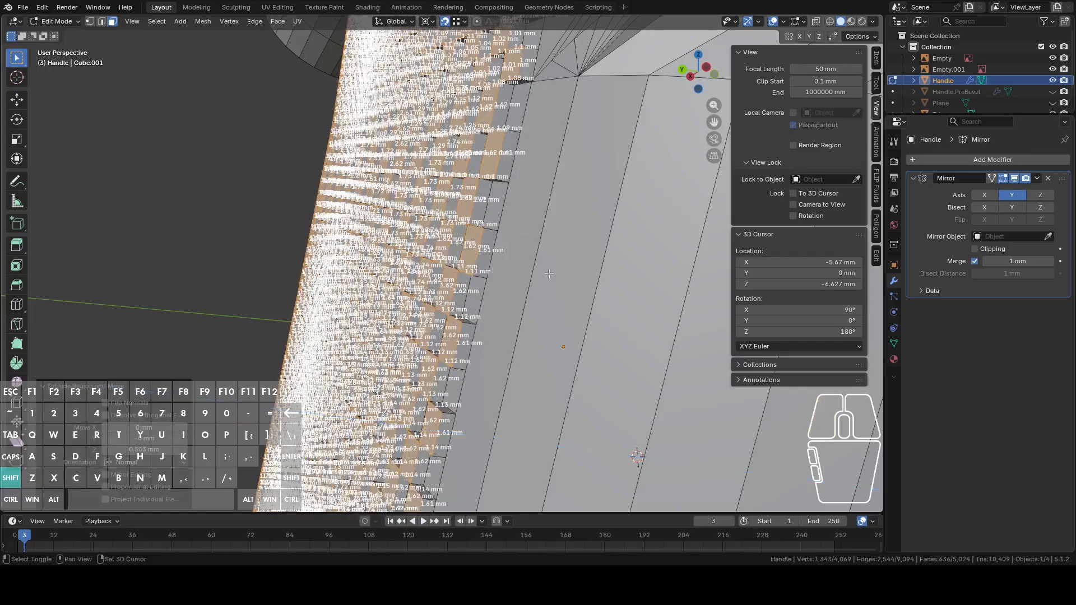
- Examine the raised blocks around the grip in Object and Edit Mode, switching X-ray on and off again
scroll(549, 273, "down", 5)
key("Tab")
middle_click_drag(498, 263, 655, 333)
scroll(475, 302, "down", 2)
scroll(556, 318, "down", 1)
key("Tab")
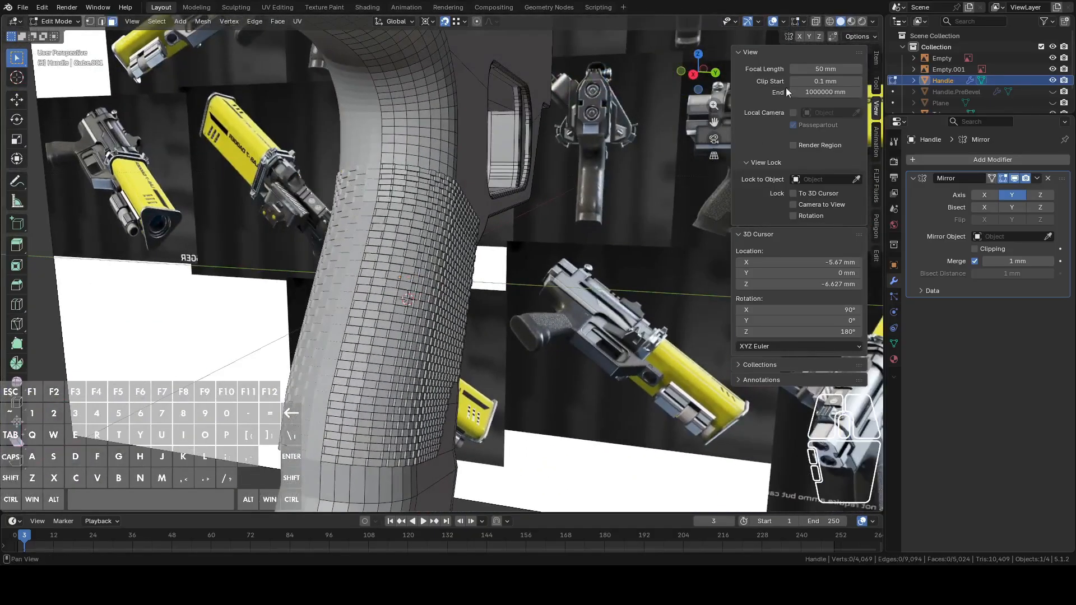
left_click(816, 21)
middle_click_drag(560, 247, 583, 255)
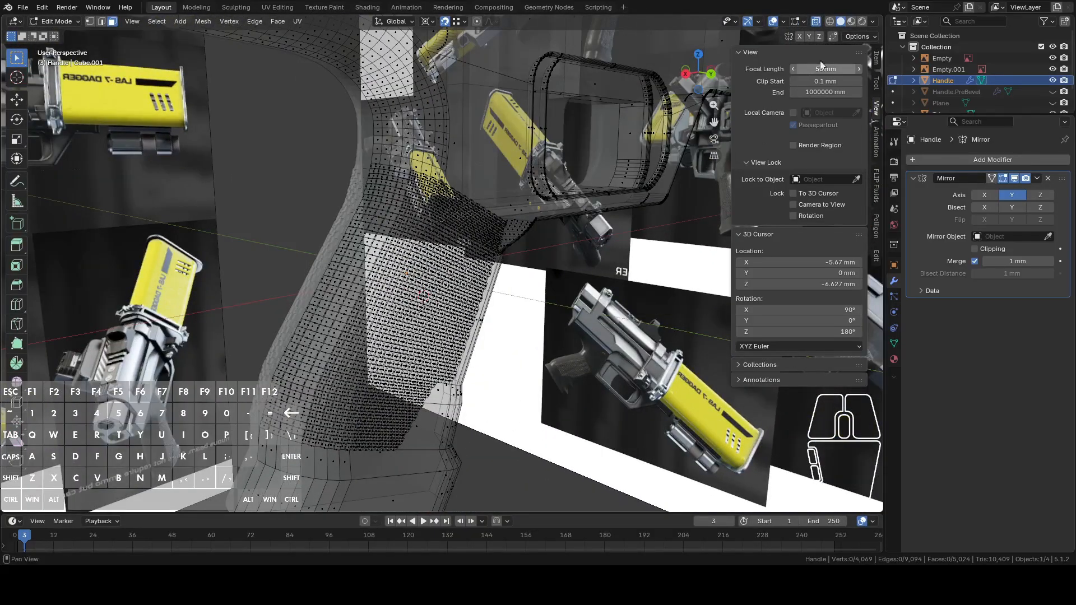
left_click(817, 22)
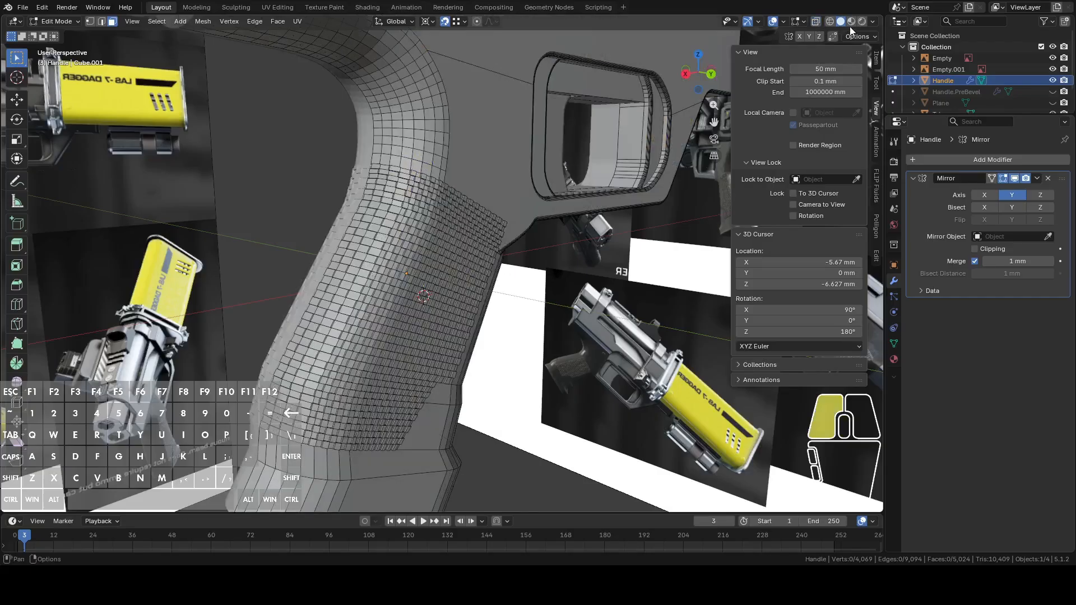
- Switch the viewport to Material Preview and inspect the whole handle in Object Mode, ending in the back orthographic view
left_click(851, 21)
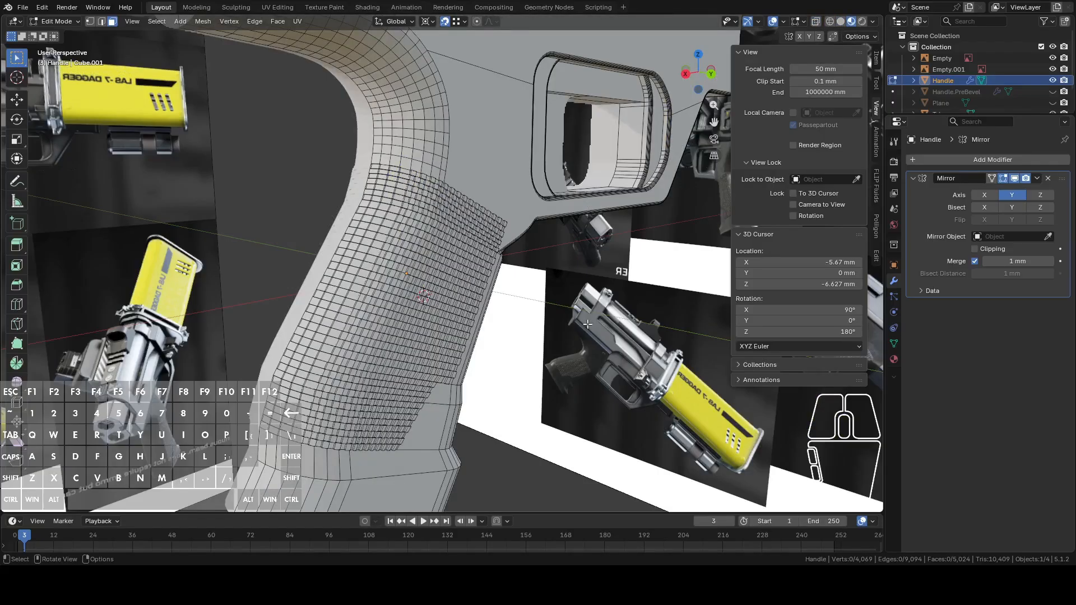
key("Tab")
middle_click_drag(587, 323, 523, 319)
middle_click_drag(506, 230, 445, 336)
middle_click_drag(514, 335, 474, 383, "shift")
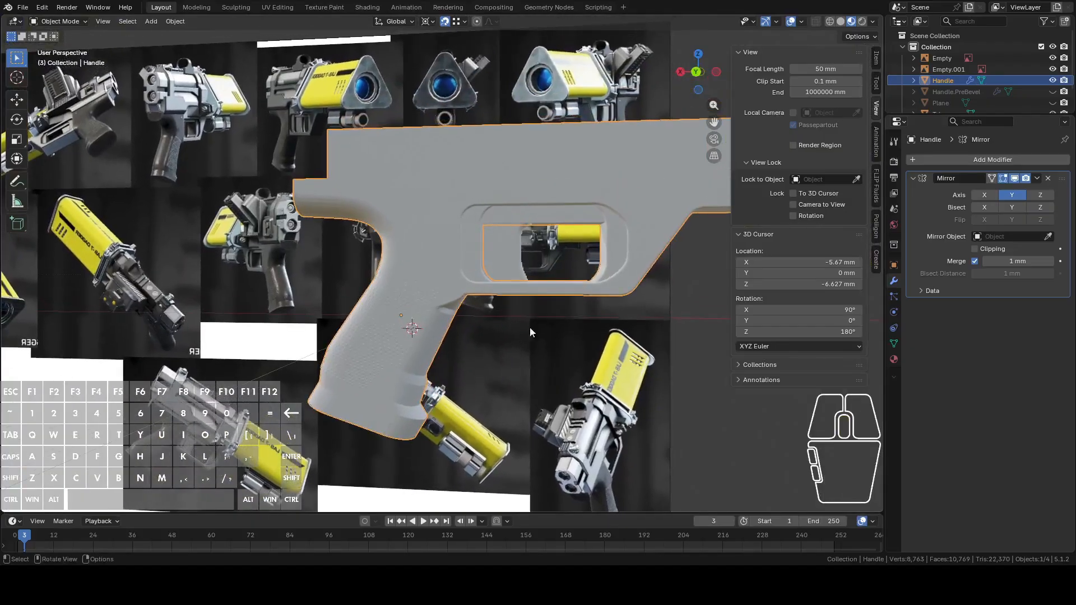
left_click(696, 76)
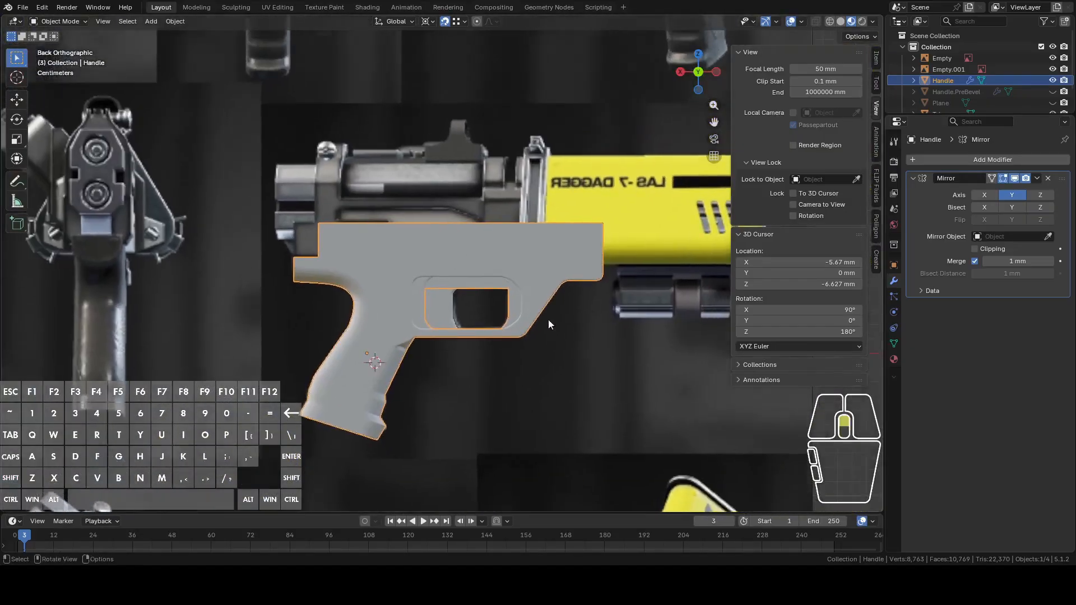
scroll(550, 322, "up", 3)
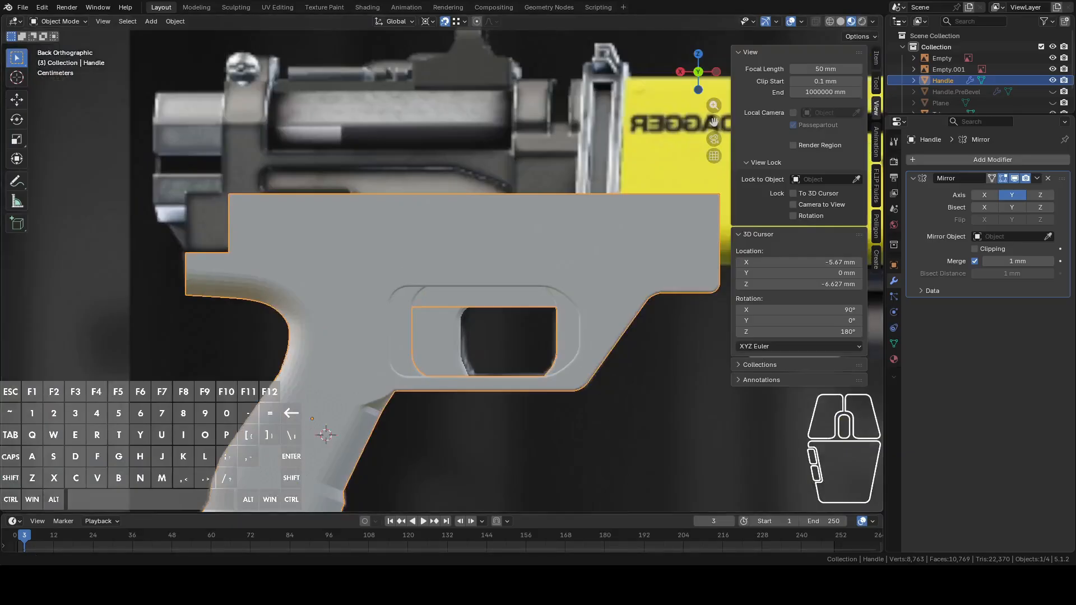